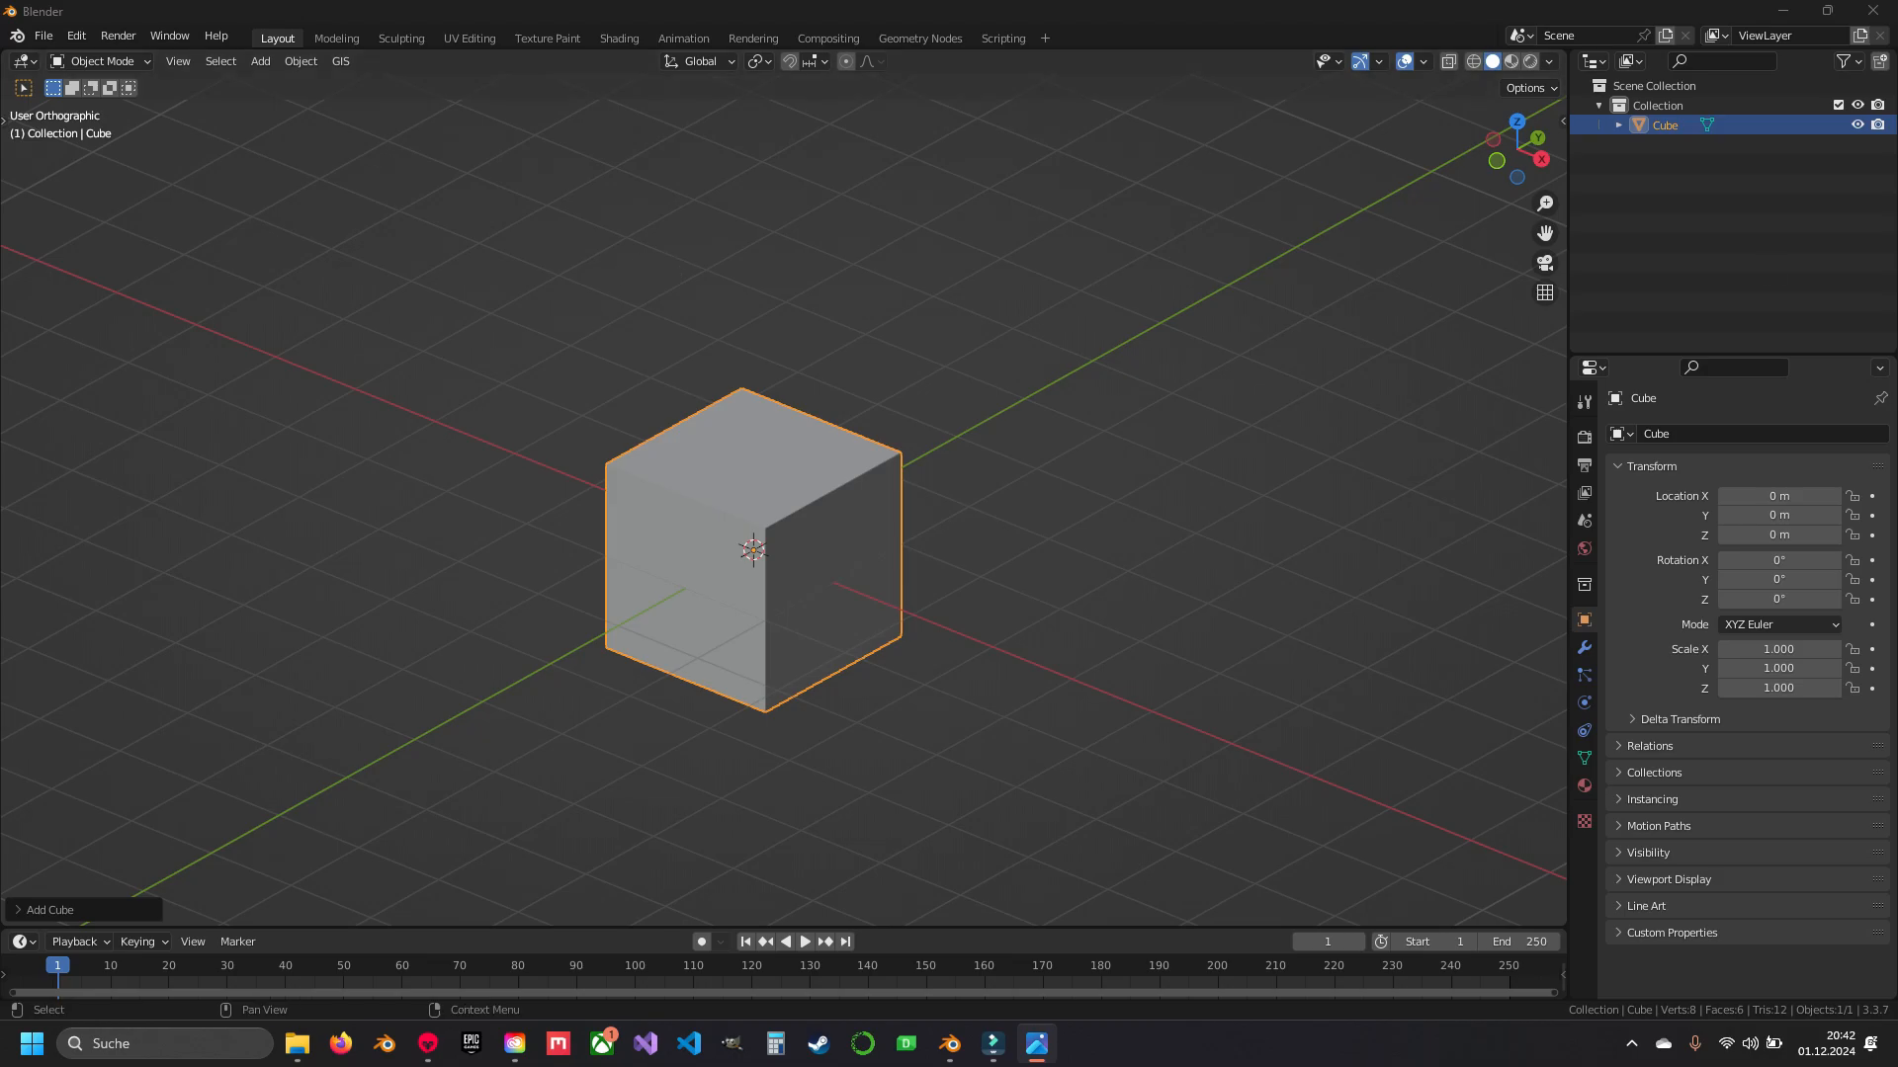
- Look through the sword reference pictures in the image viewer and return to the Blender scene with the cube
drag(1896, 455, 988, 2)
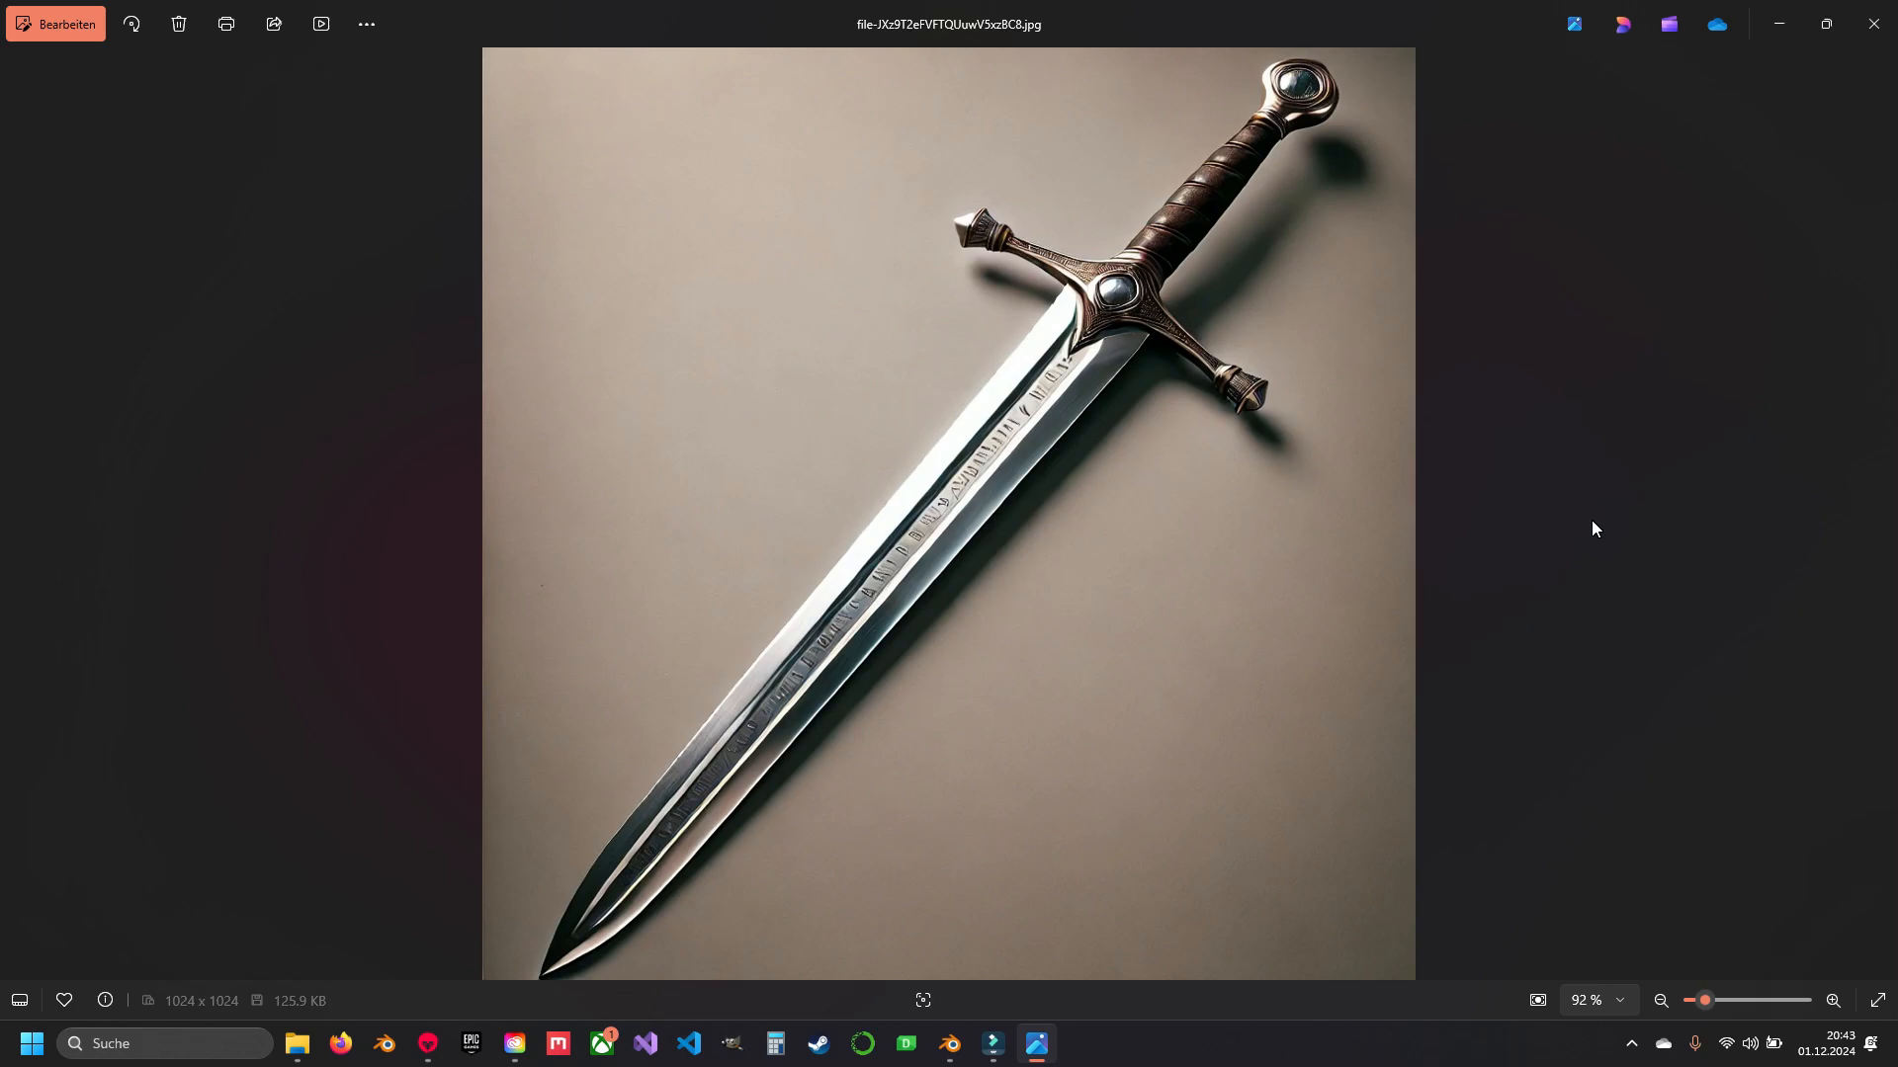
key(Right)
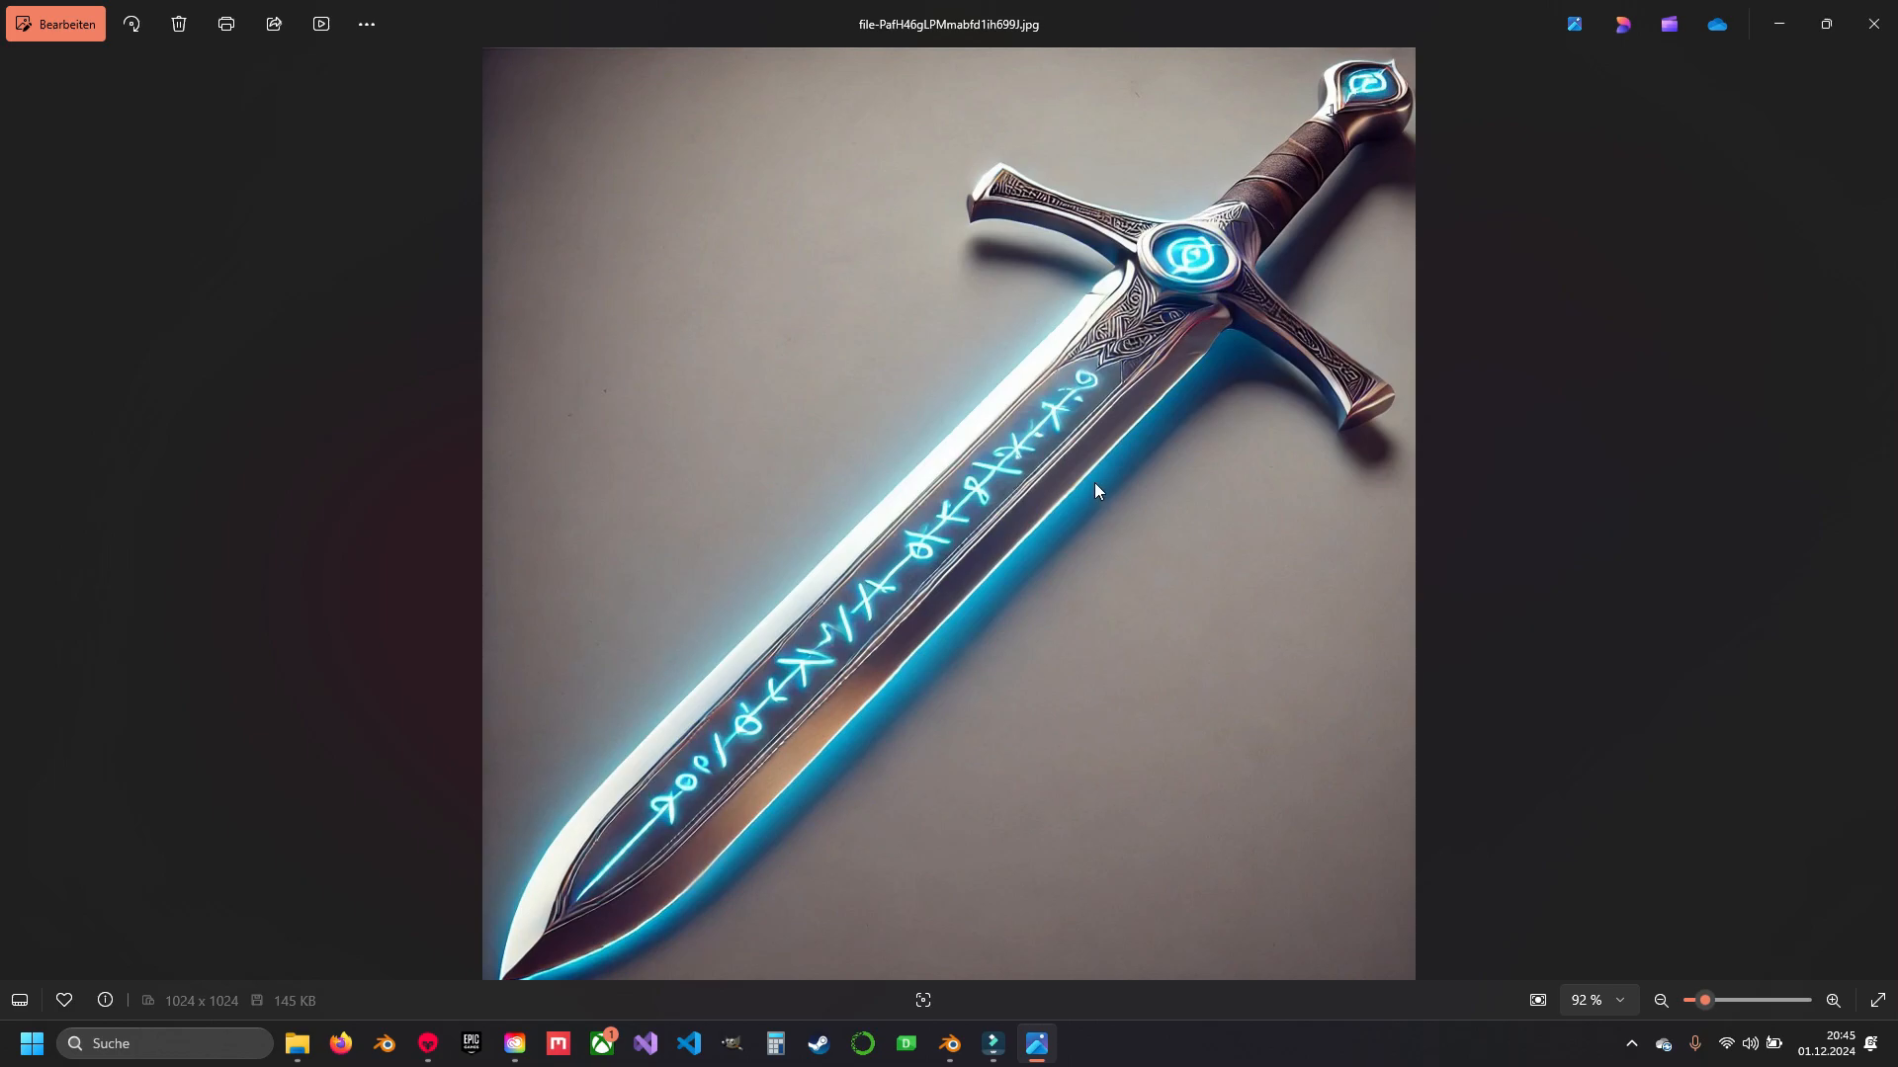
drag(766, 30, 839, 75)
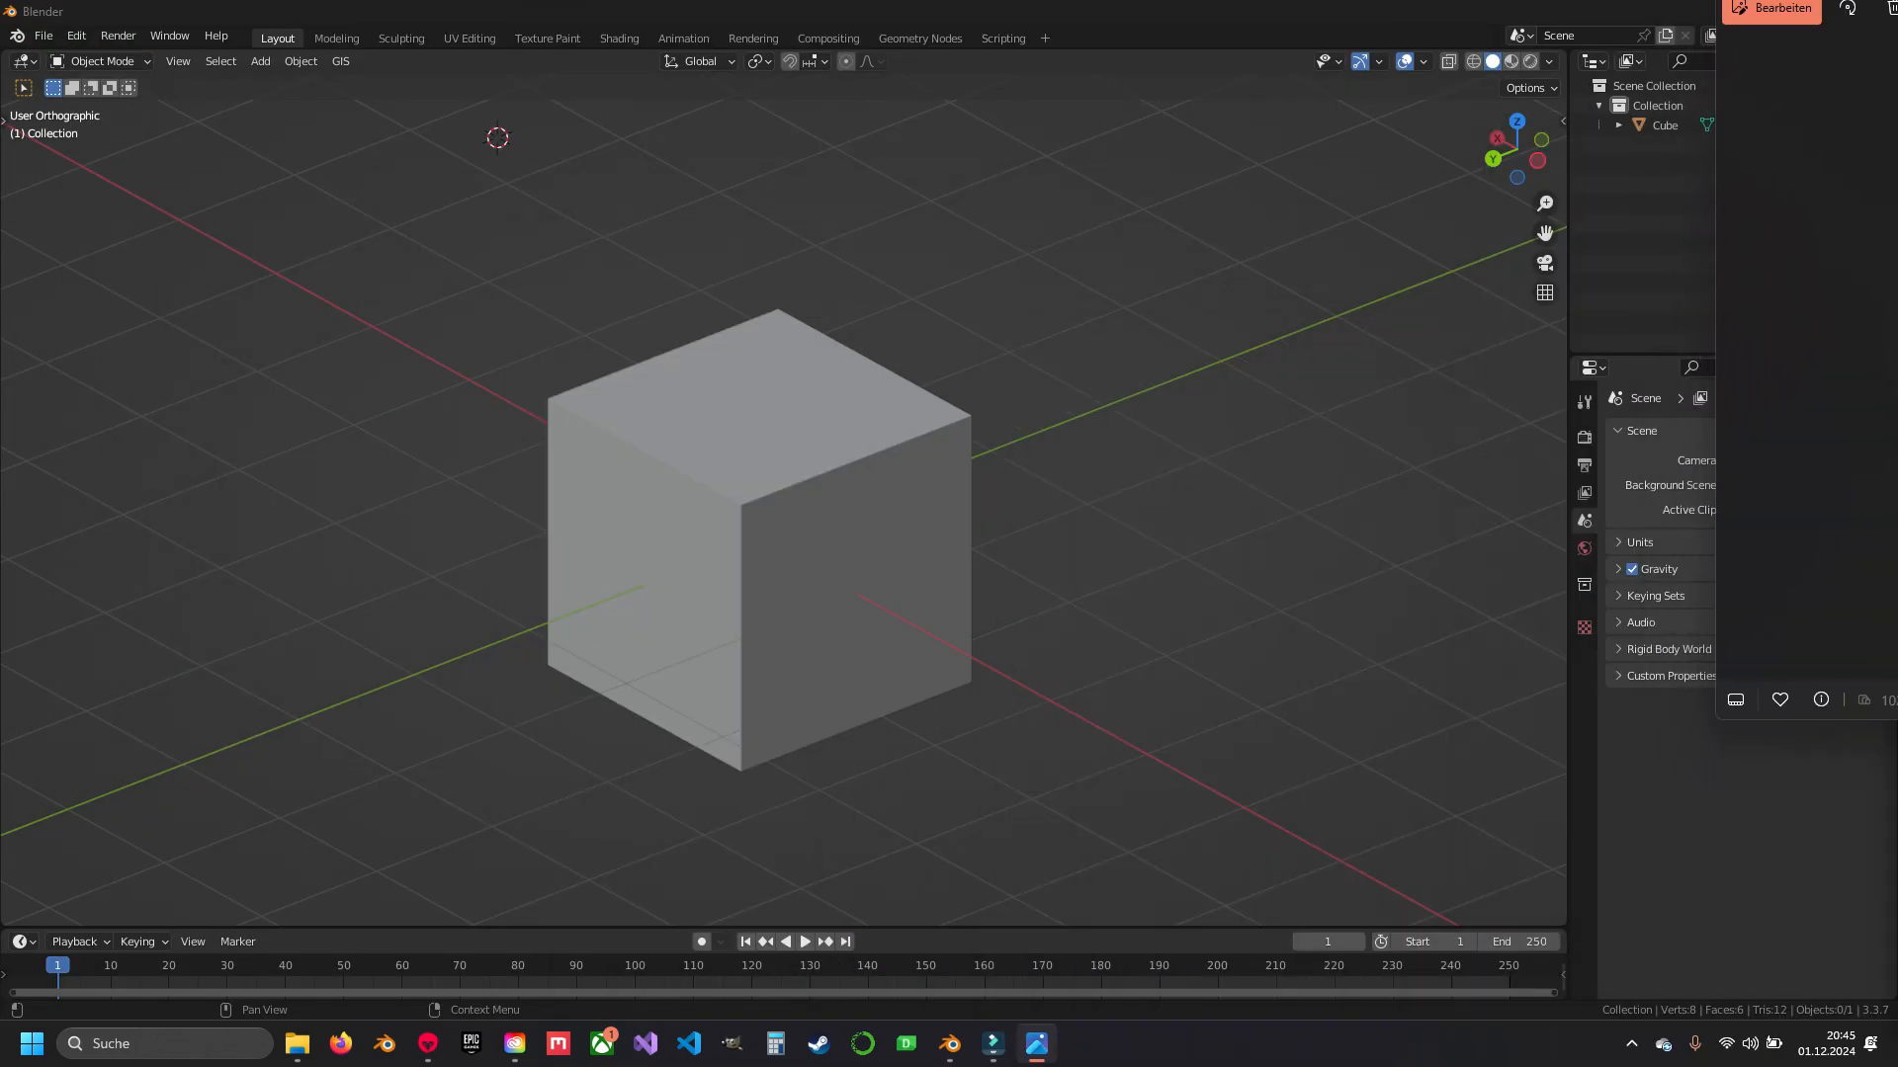
drag(1868, 0, 1896, 0)
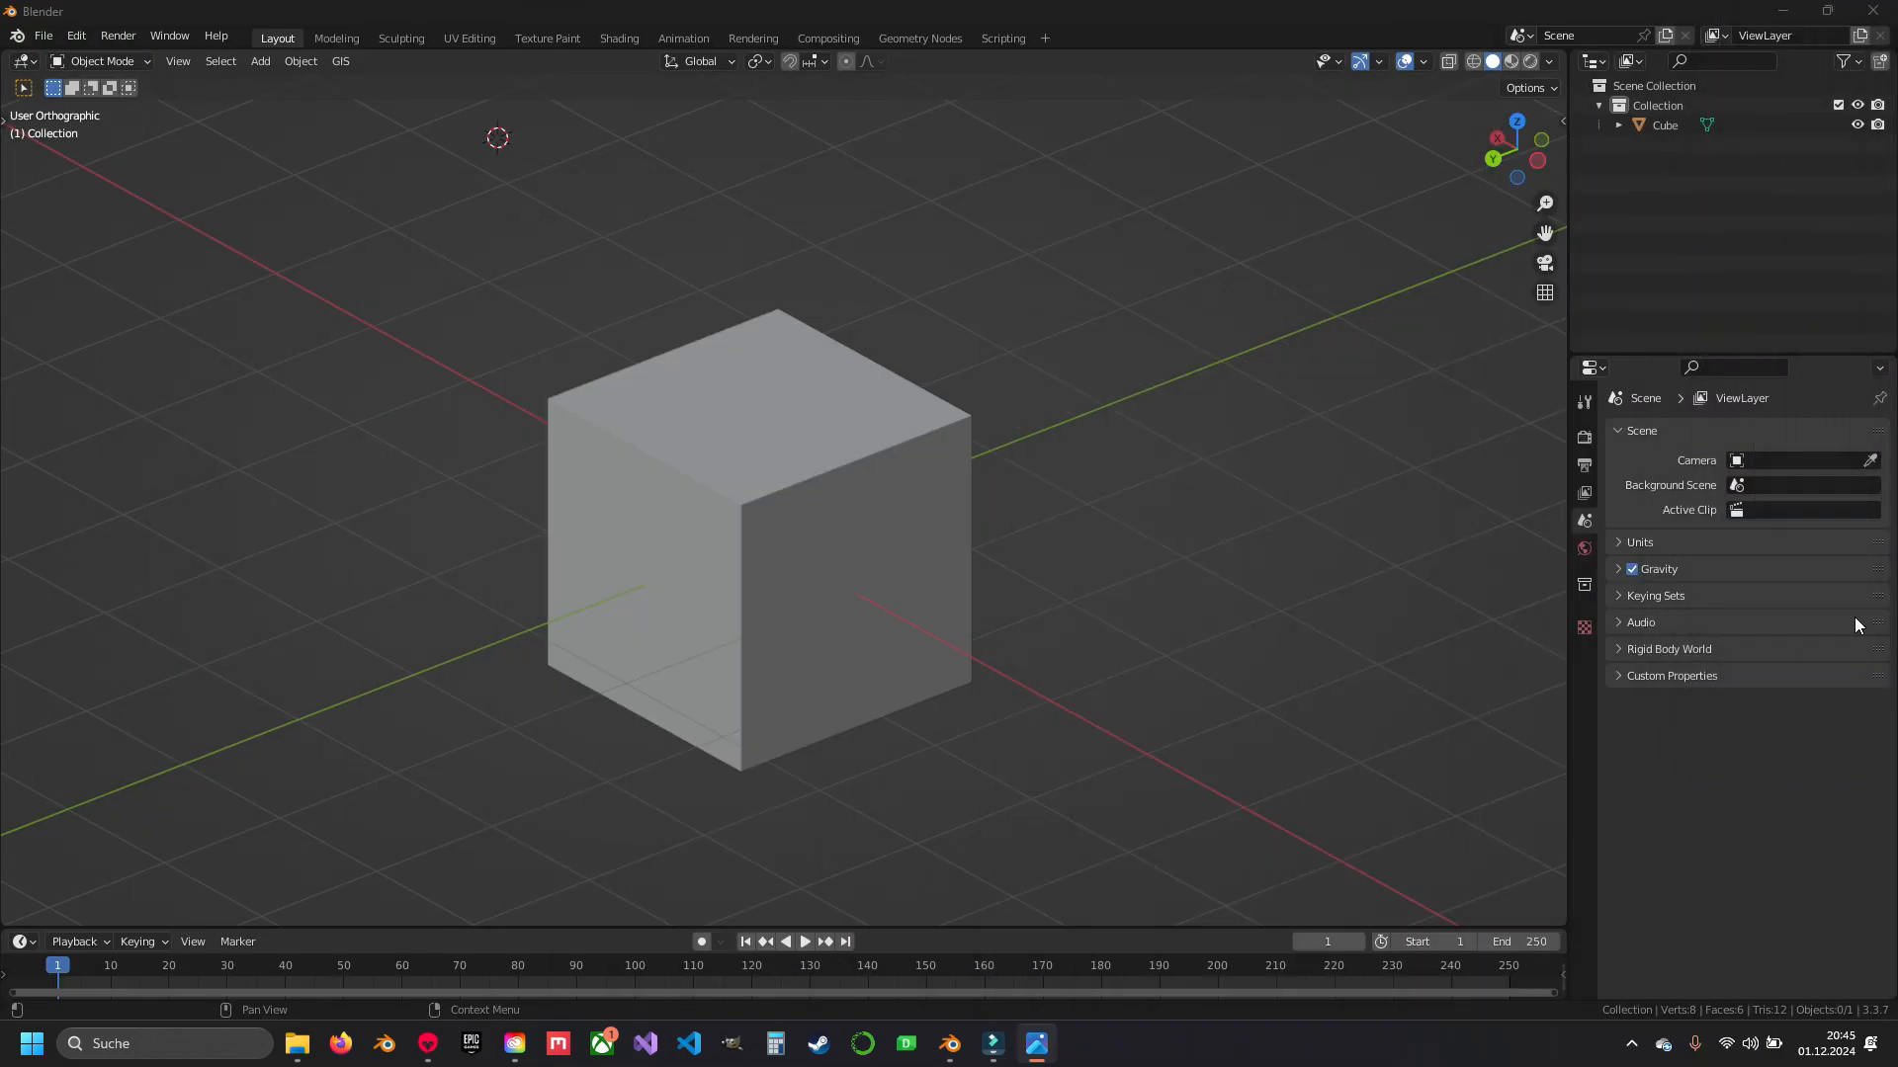
- Bring the plain silver sword image from File Explorer into the front orthographic view as a reference image
mouse_move(814, 487)
middle_down()
mouse_move(868, 457)
mouse_move(832, 487)
middle_up()
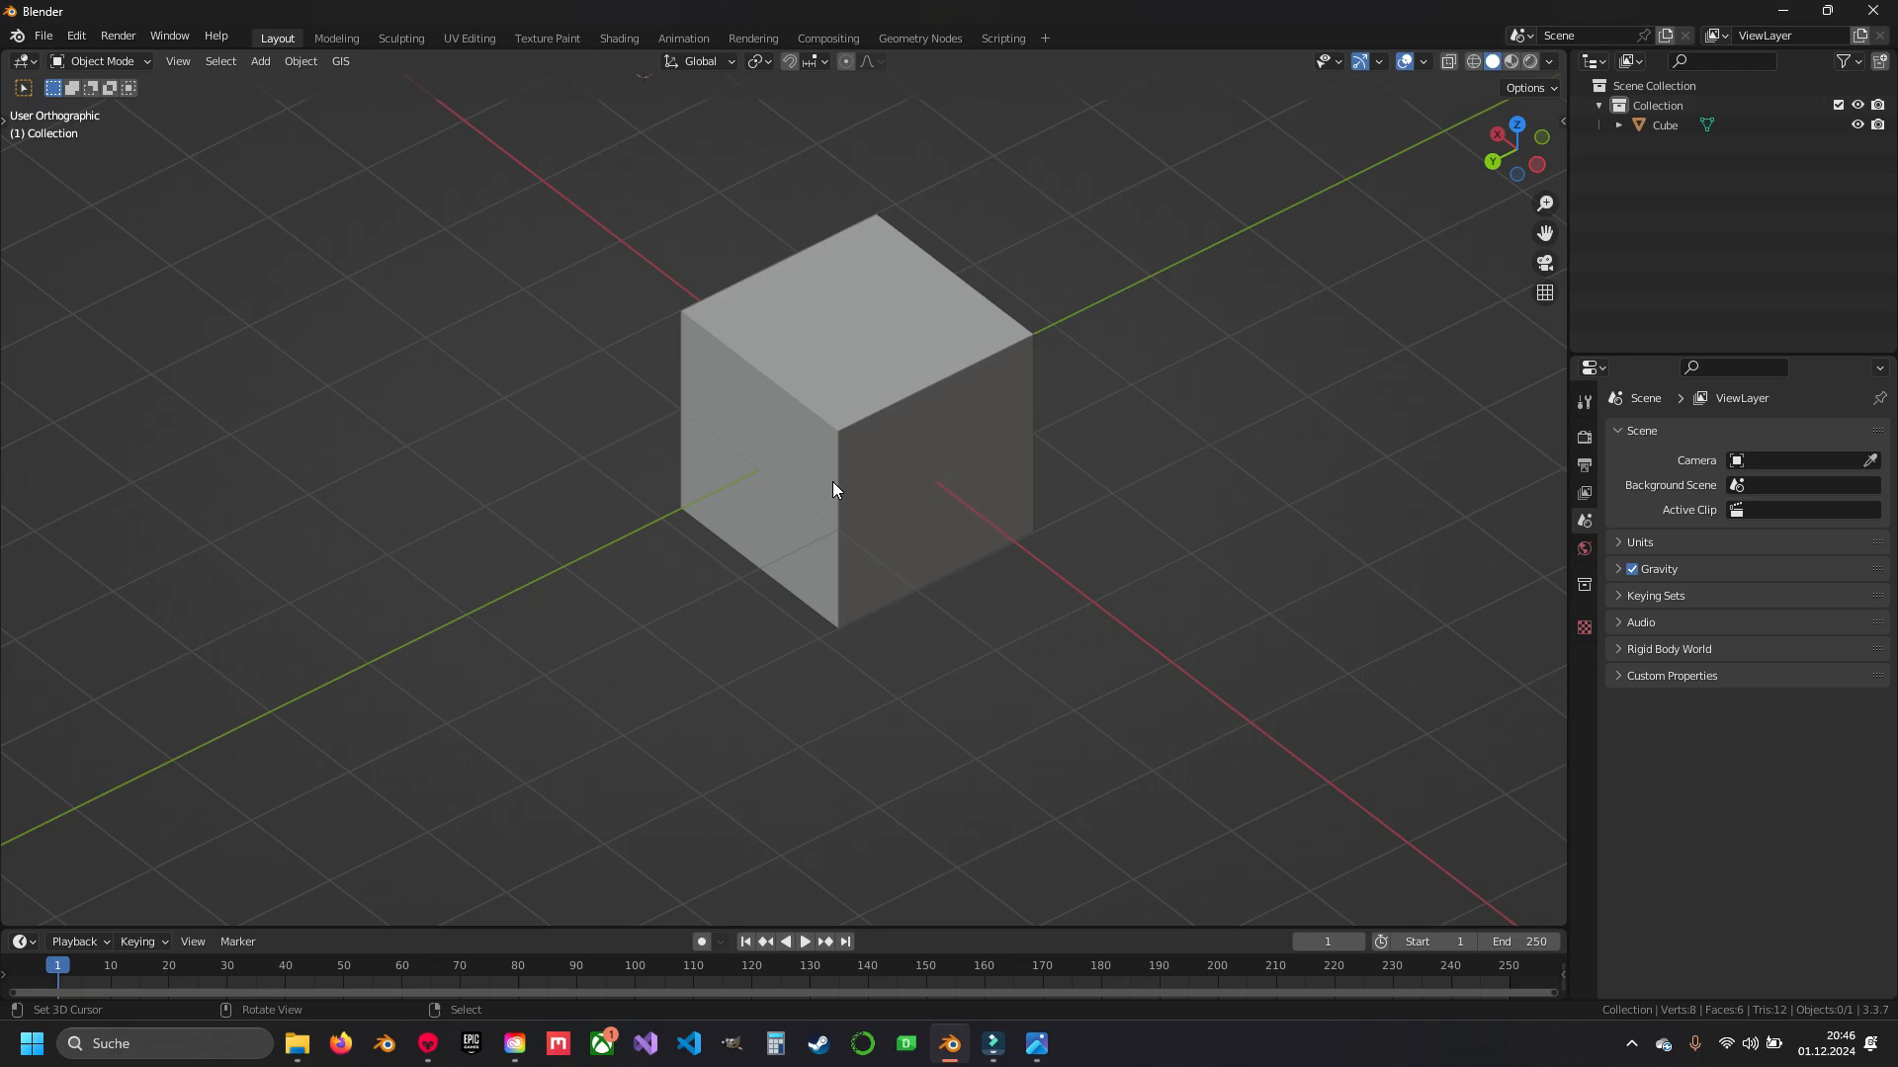
key(KP_1)
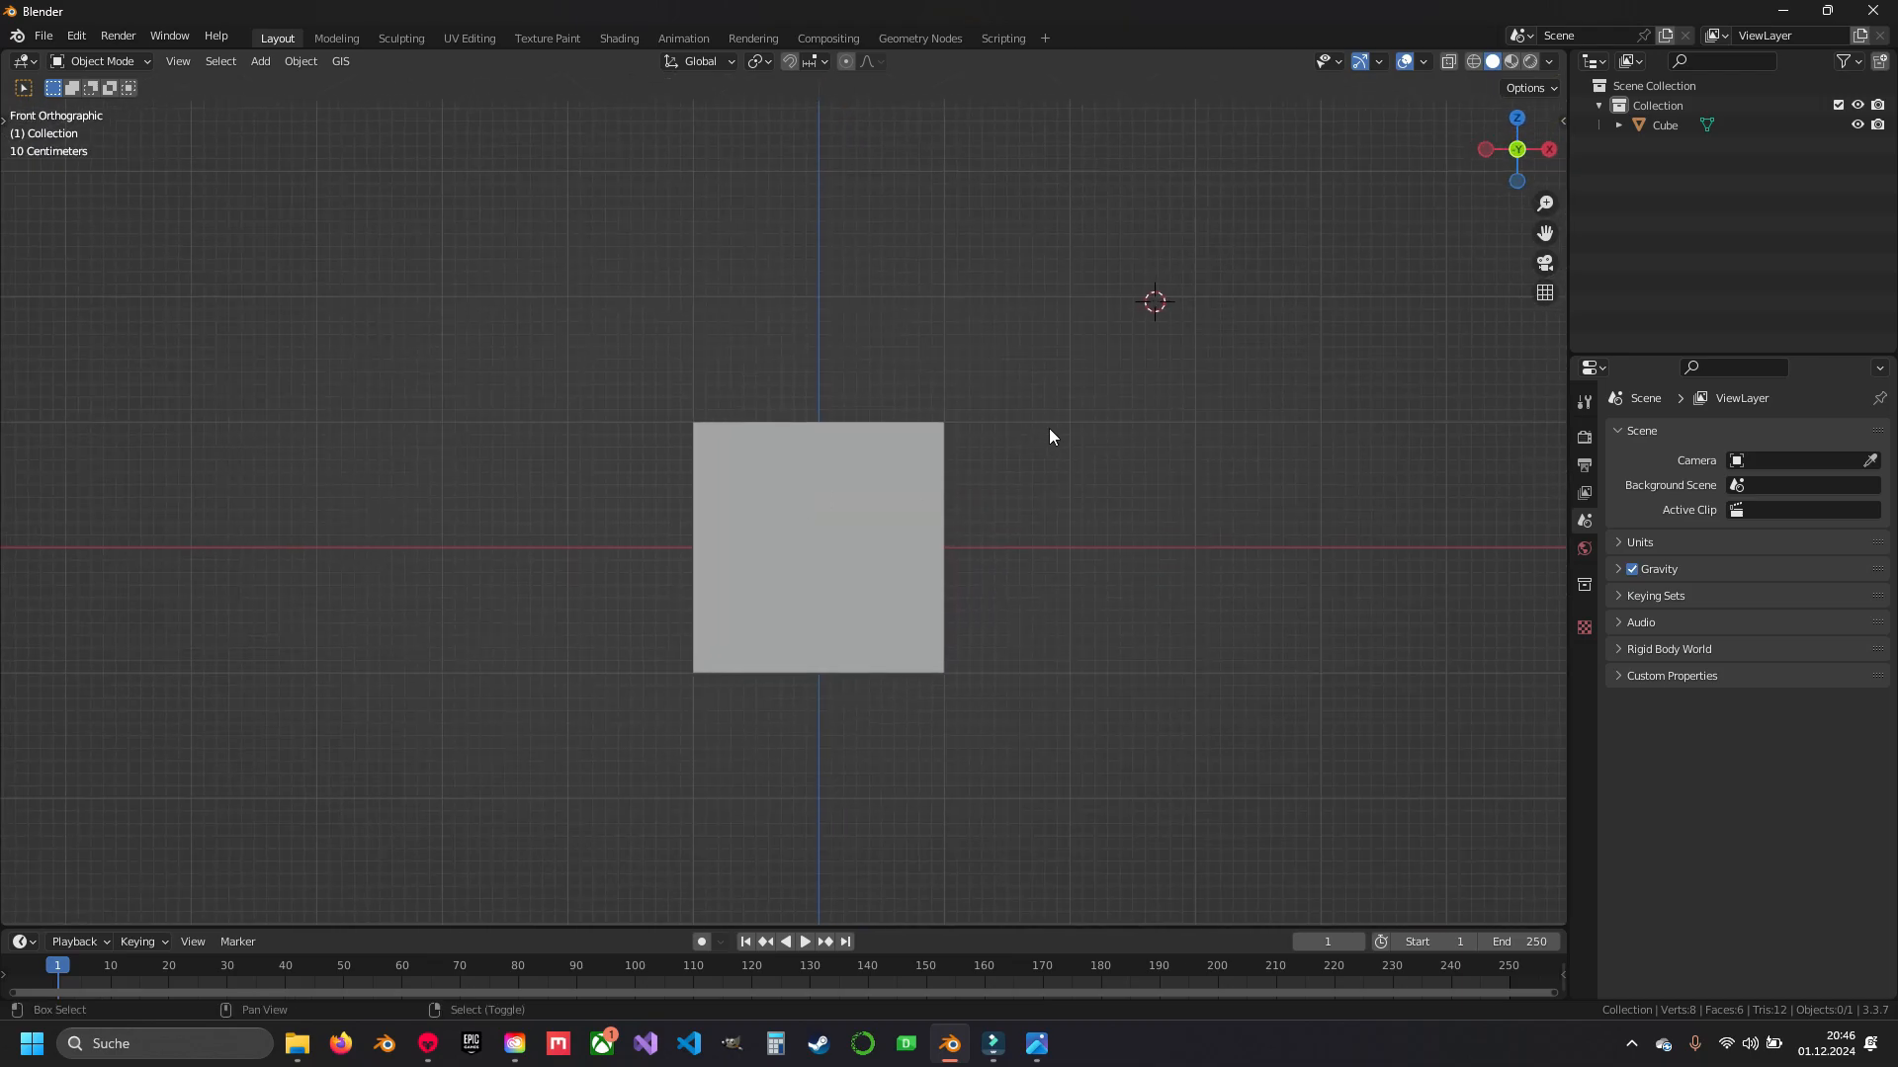
click(297, 1043)
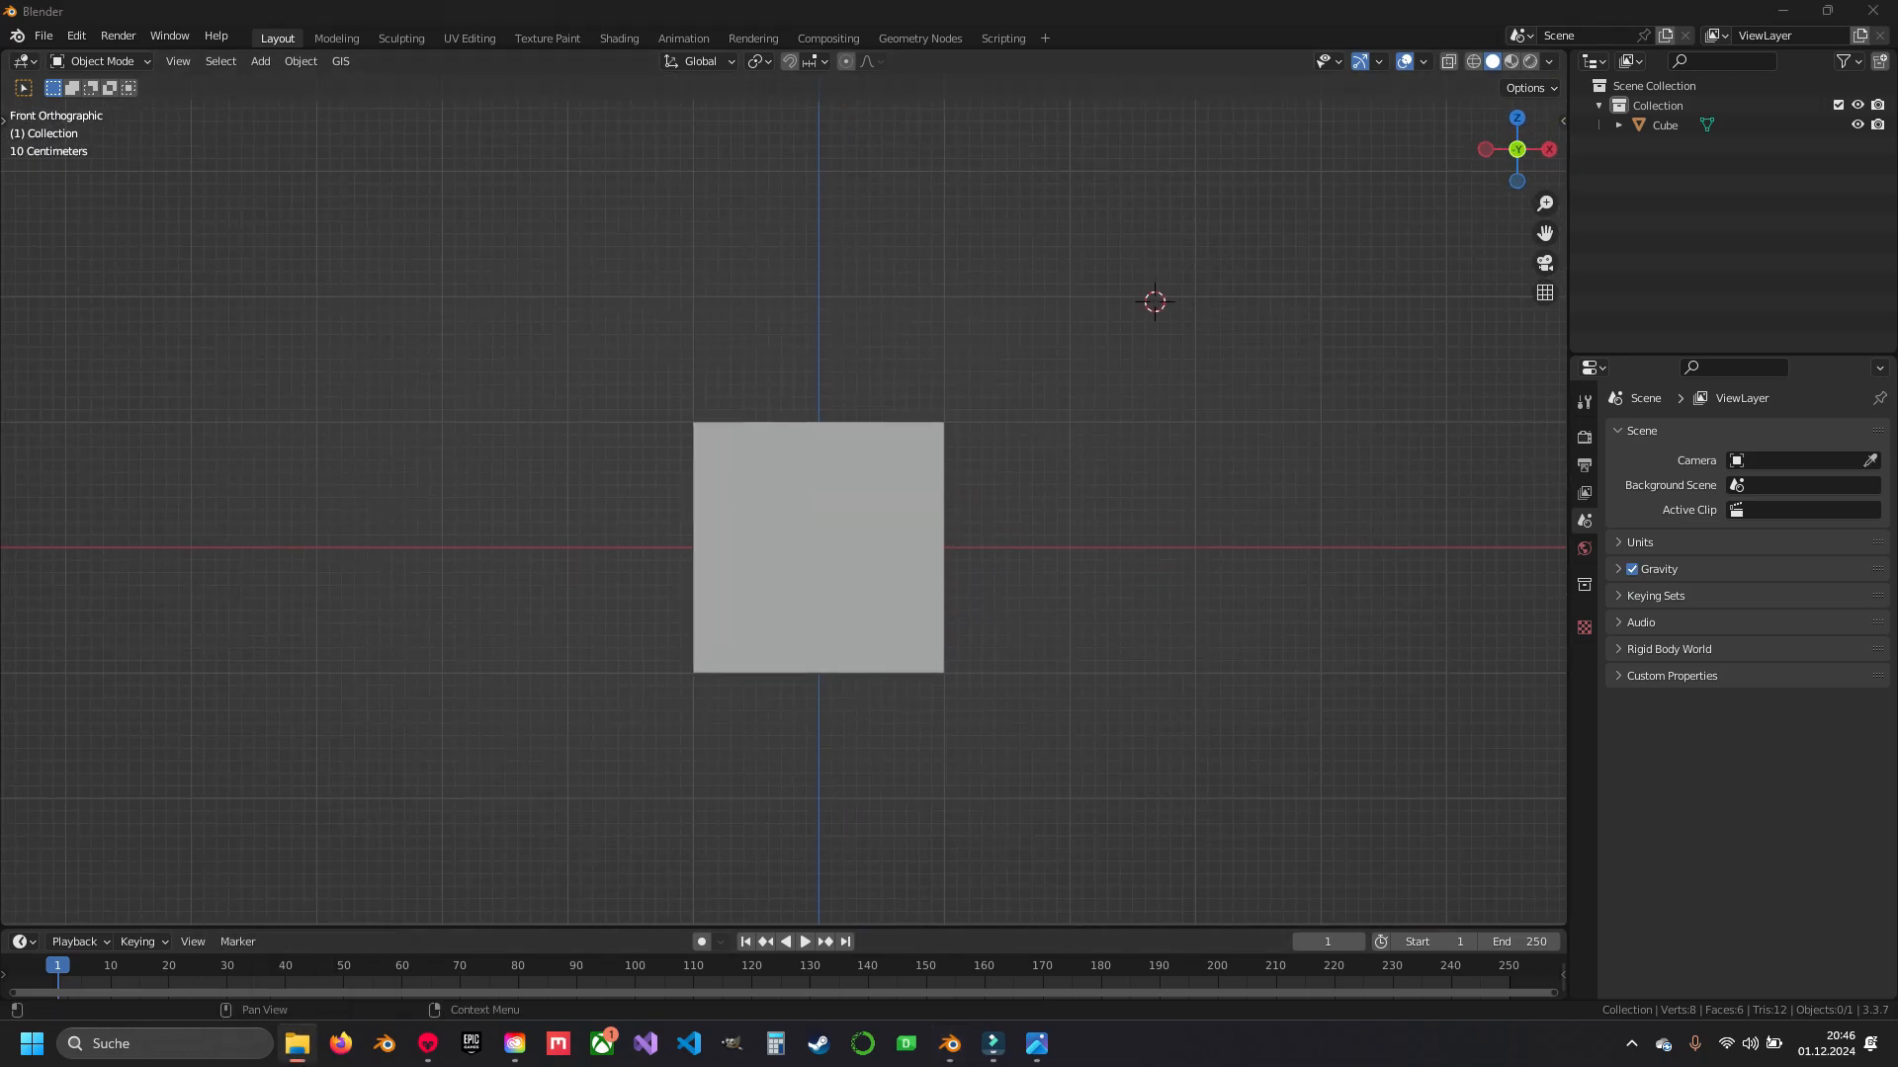
drag(993, 306, 994, 306)
shift+middle_drag(1302, 344, 976, 486)
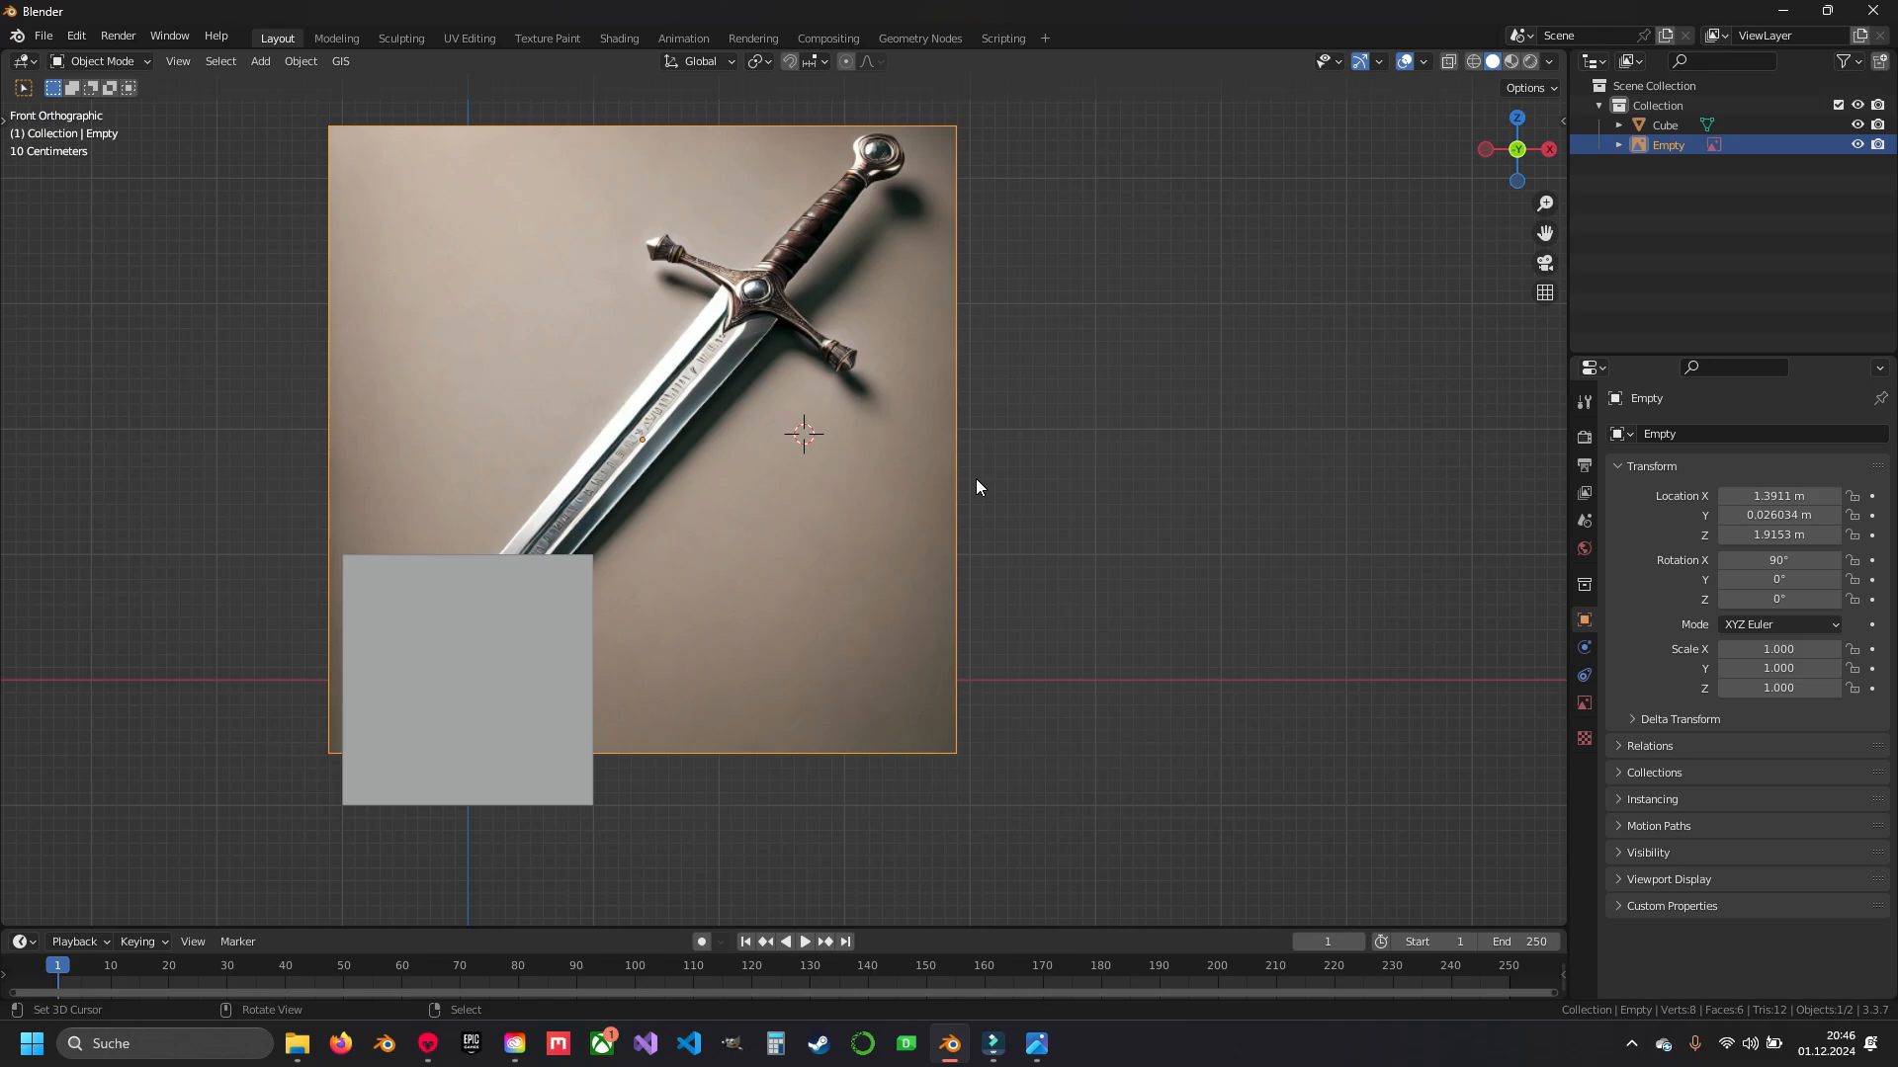
- Move the reference image beside the cube, to about X 3.88 m and Z 2.59 m, and snap the 3D cursor to the world origin
shift+middle_drag(1009, 469, 1052, 553)
key(g)
click(1058, 497)
key(shift+s)
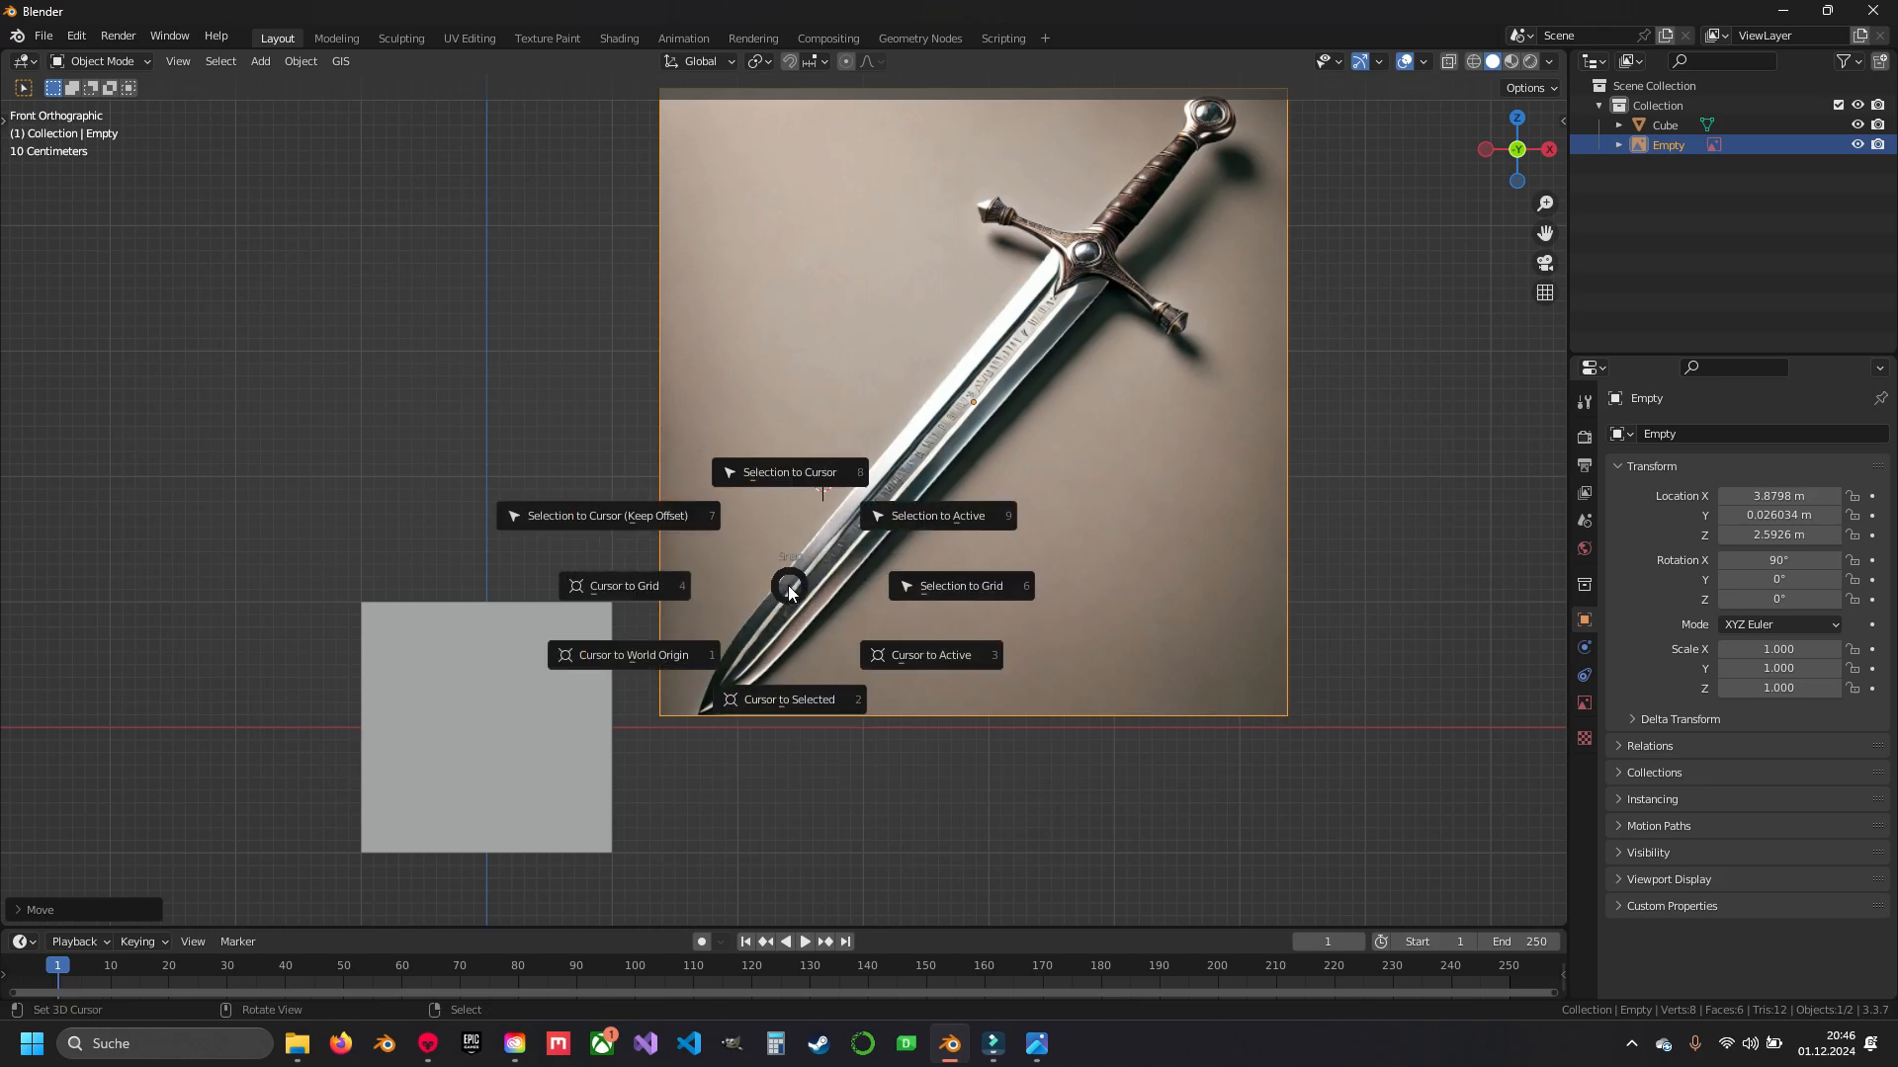
click(615, 656)
shift+middle_drag(892, 324, 1000, 459)
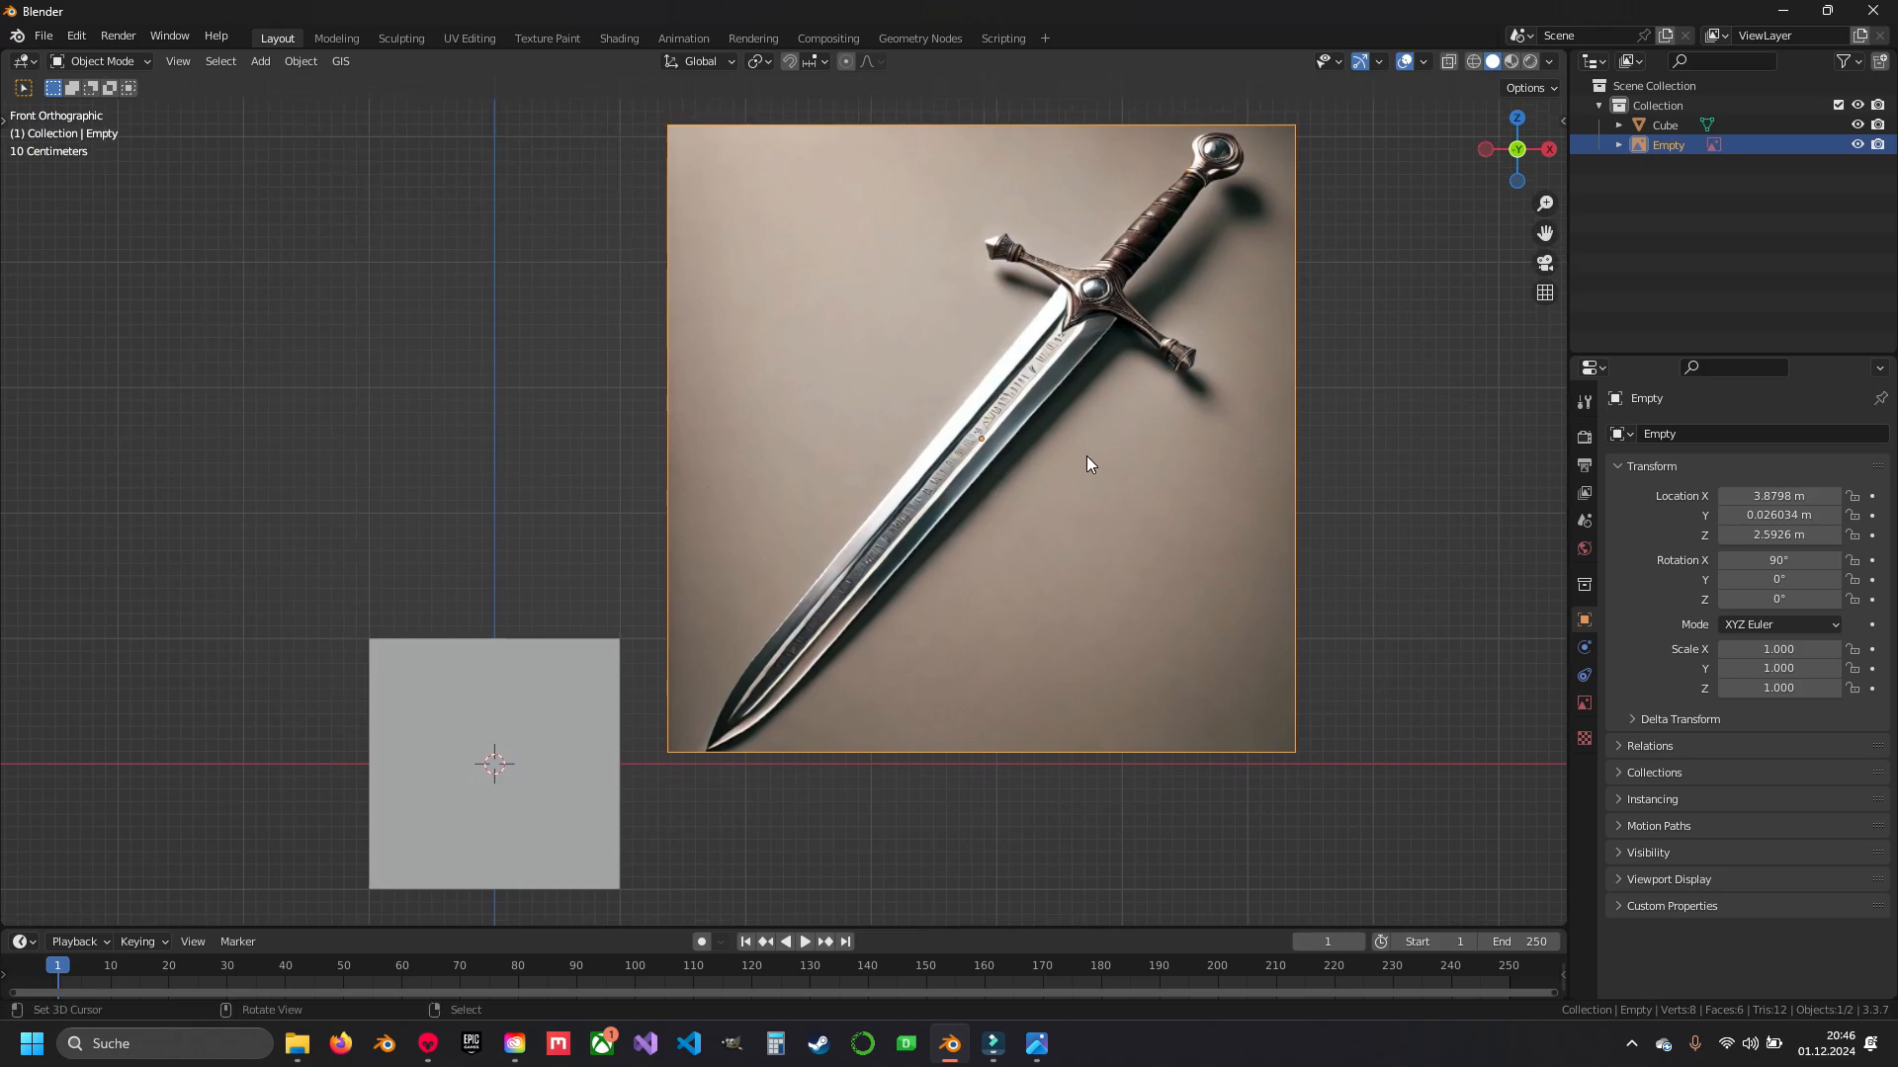
- Enable the Move object gizmo and push the reference image back along Y to about 4.31 m, behind the cube
middle_drag(1125, 457, 798, 452)
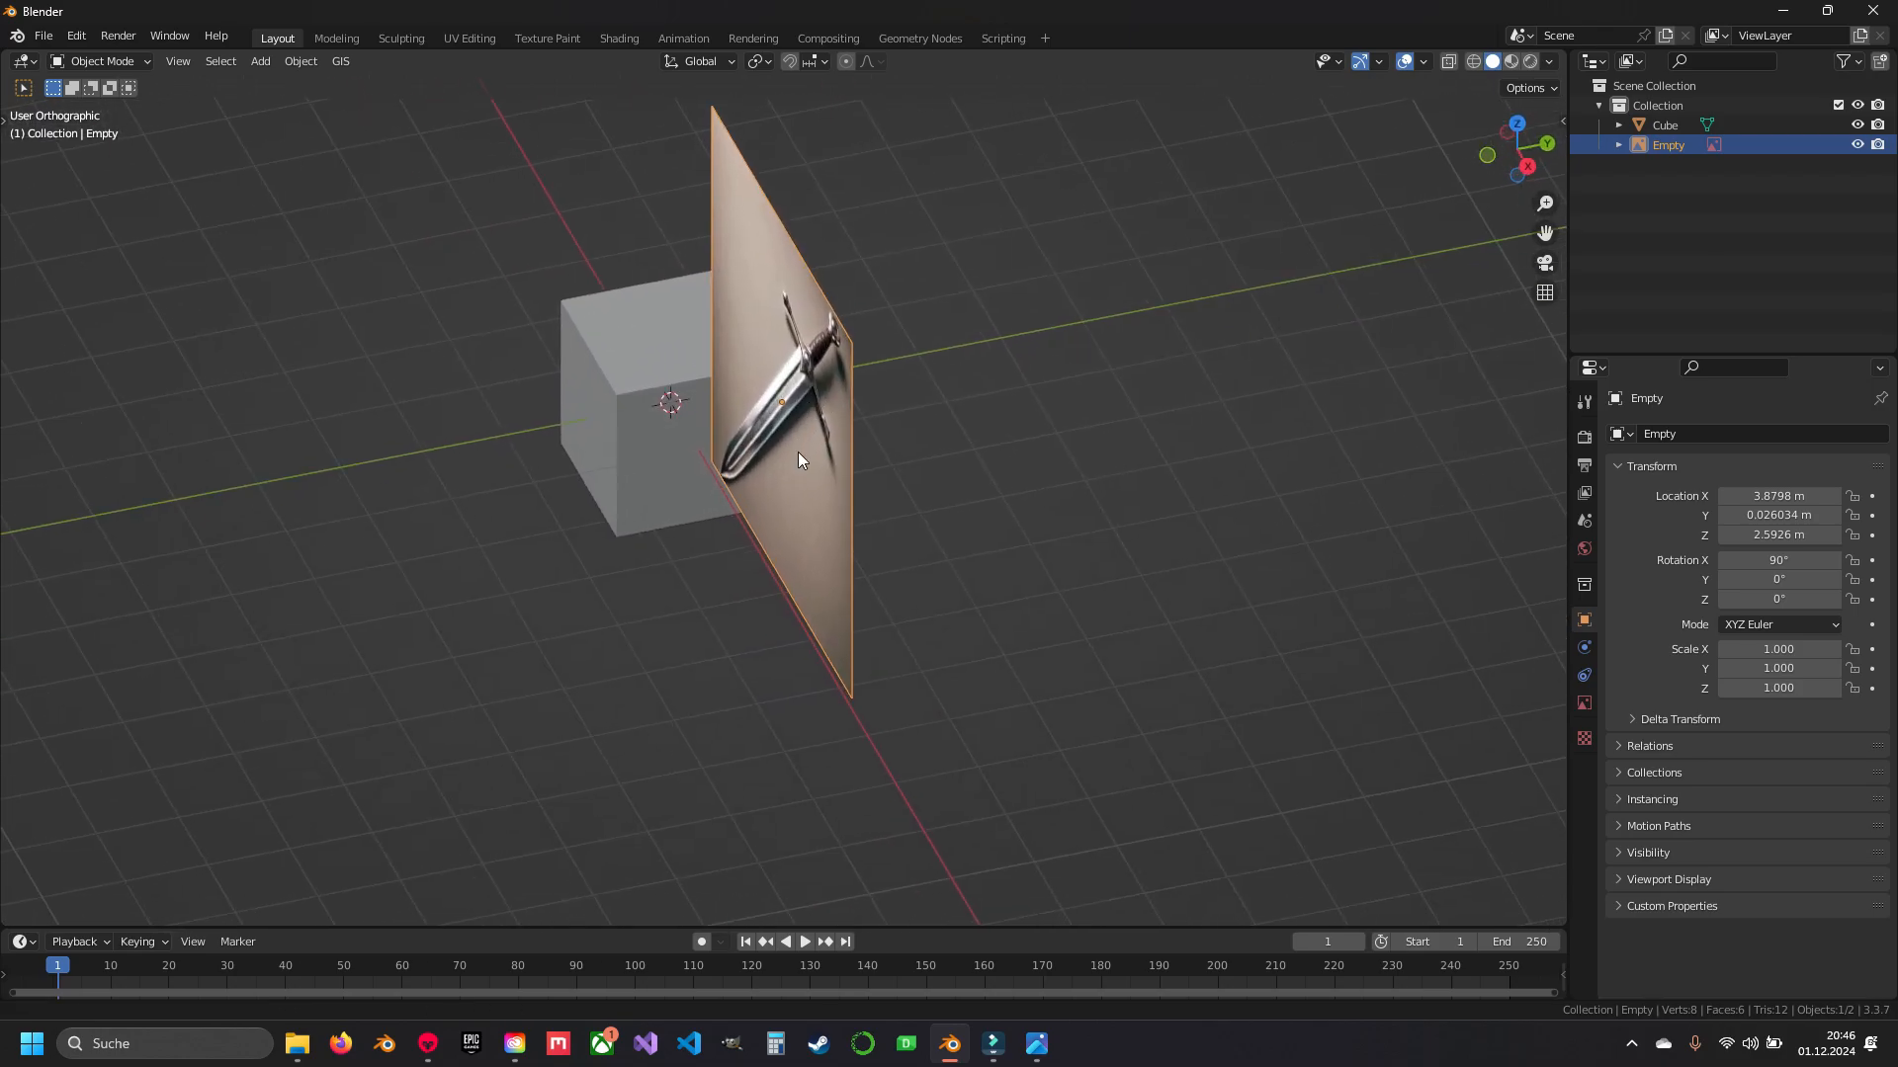
click(758, 62)
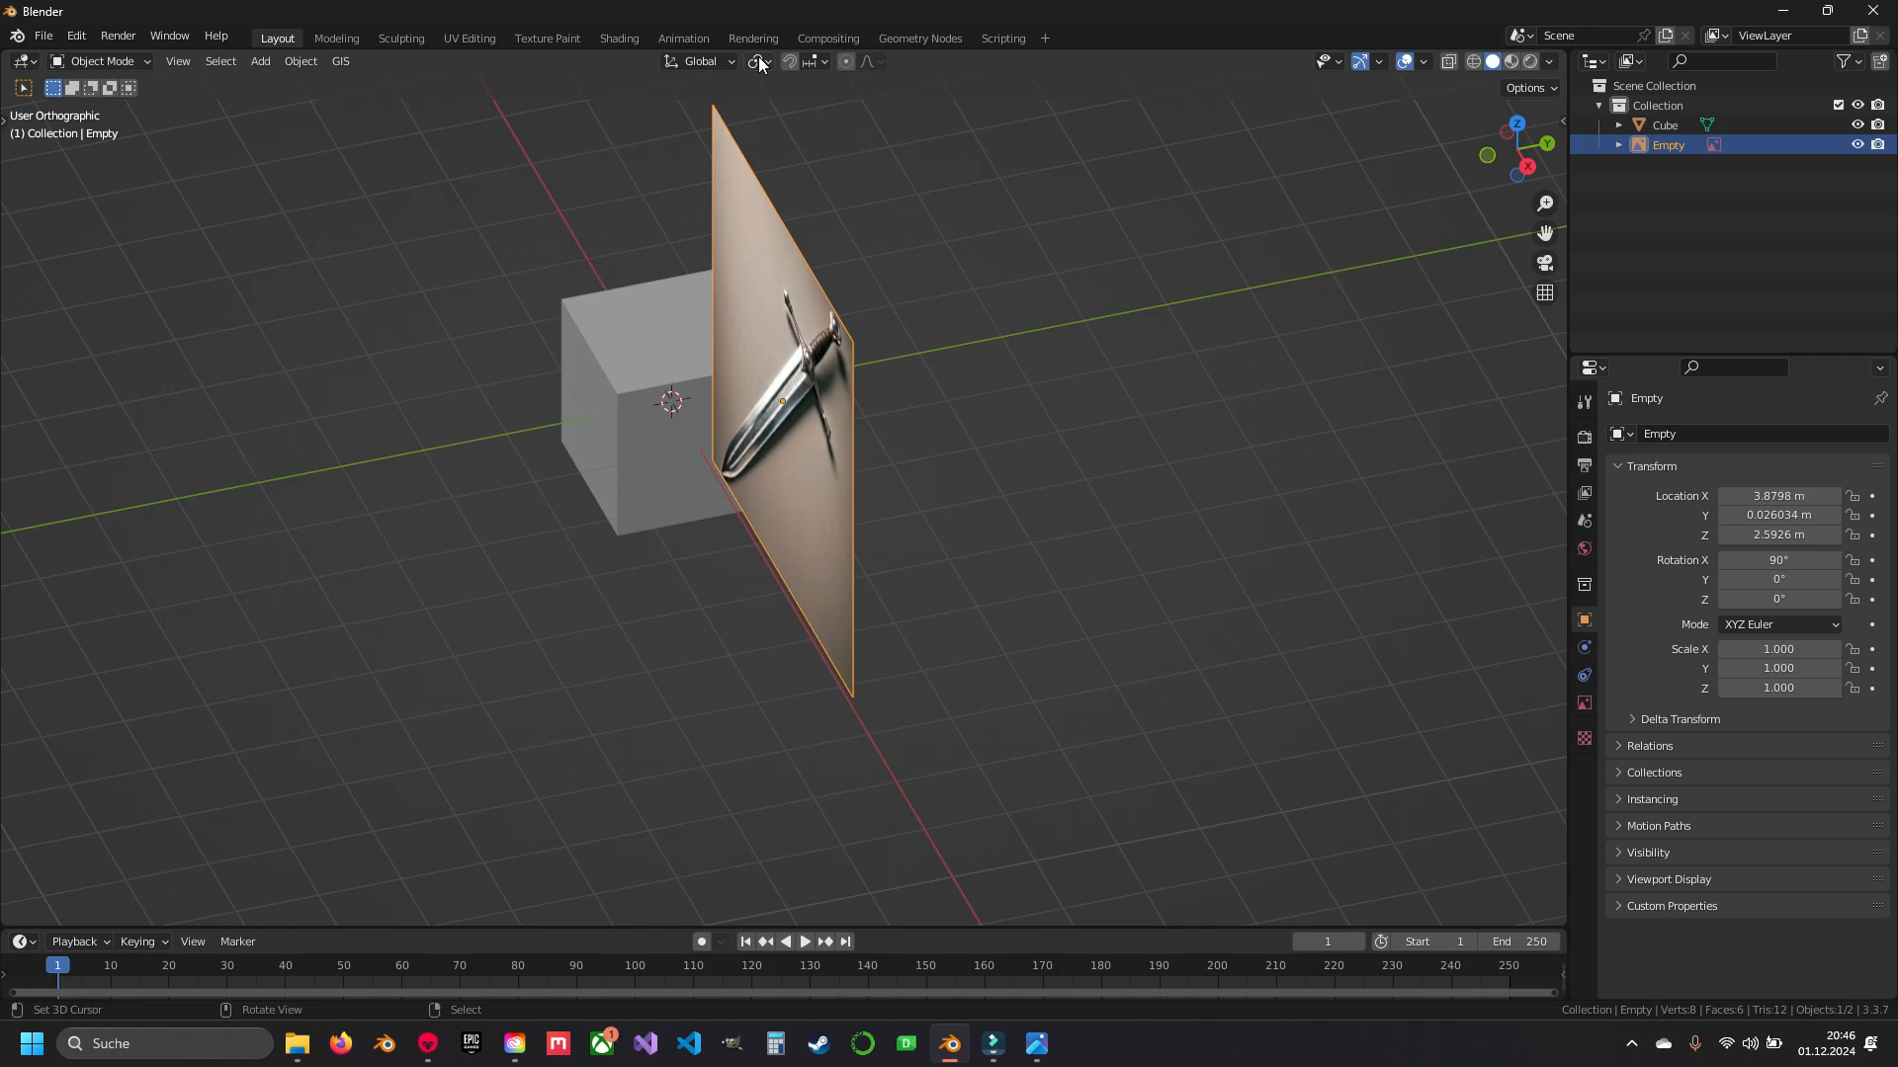
click(1380, 61)
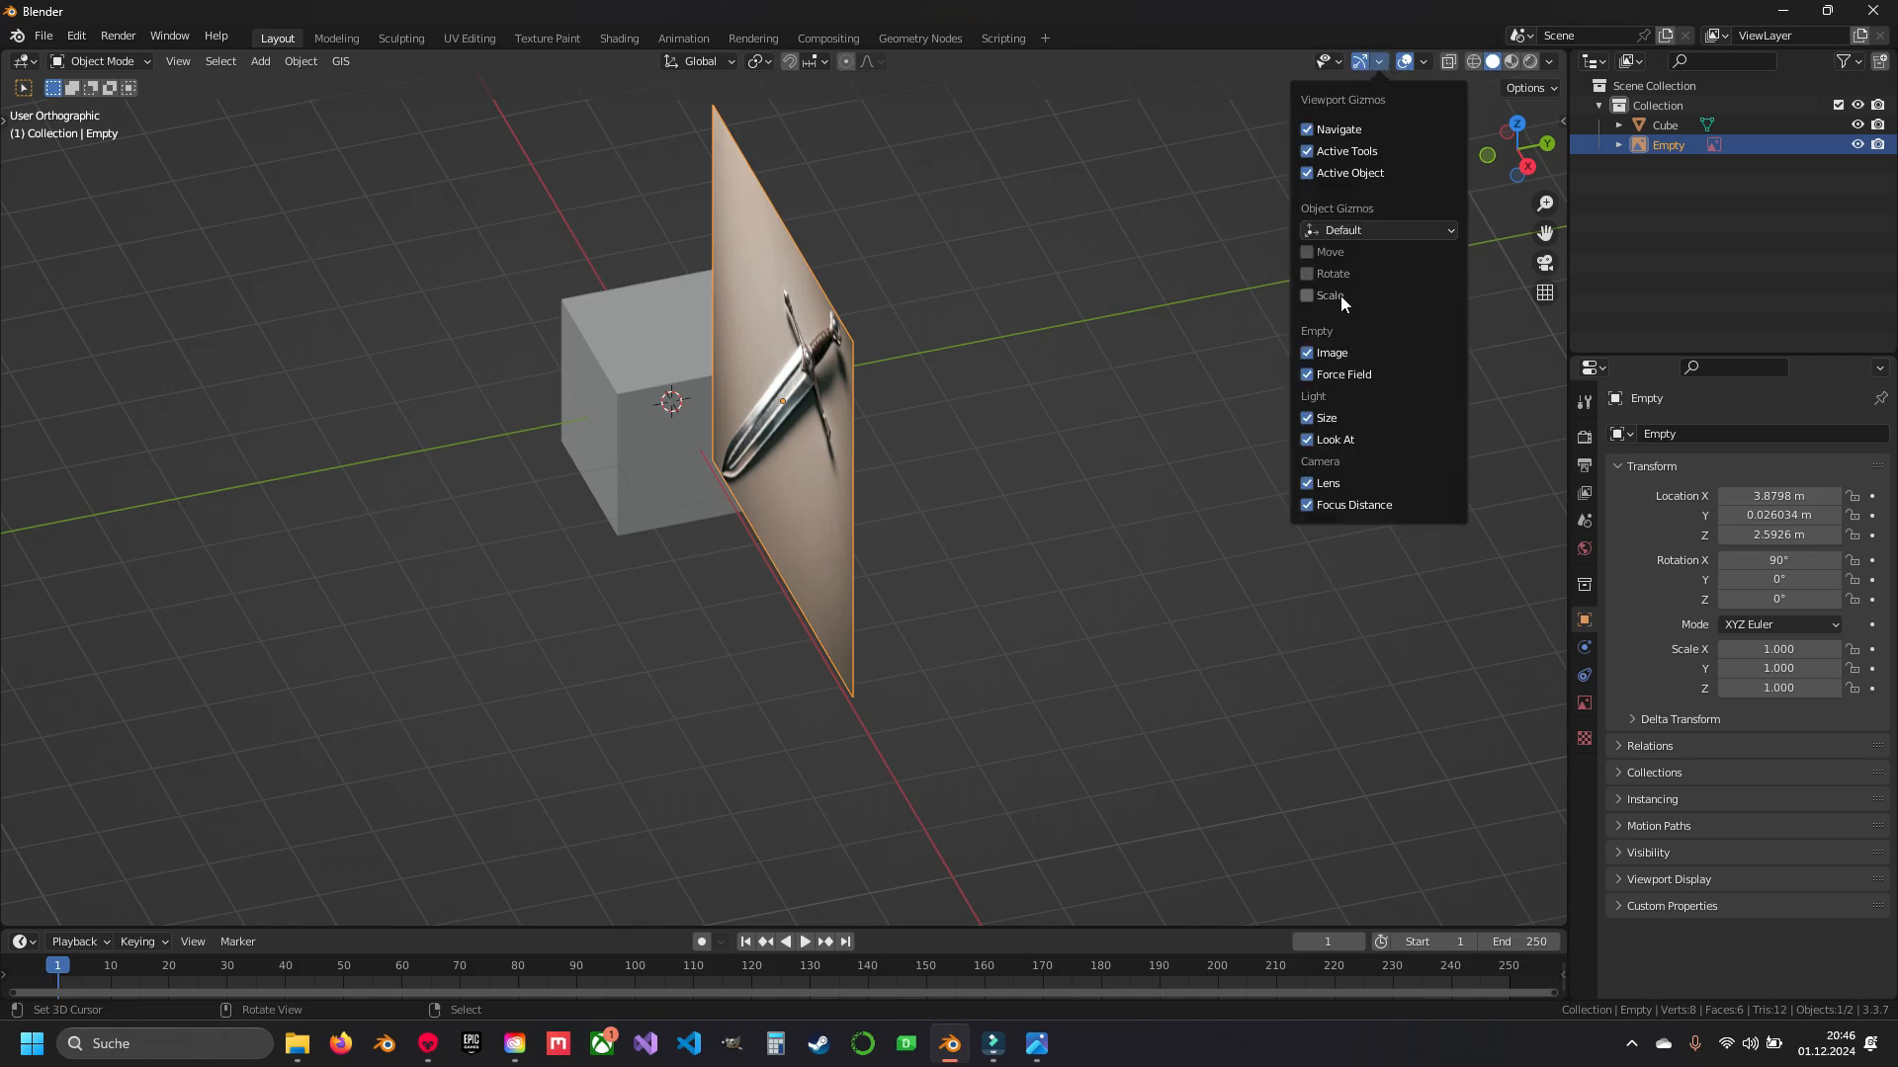
click(1324, 252)
drag(854, 381, 1123, 358)
middle_drag(1123, 358, 989, 482)
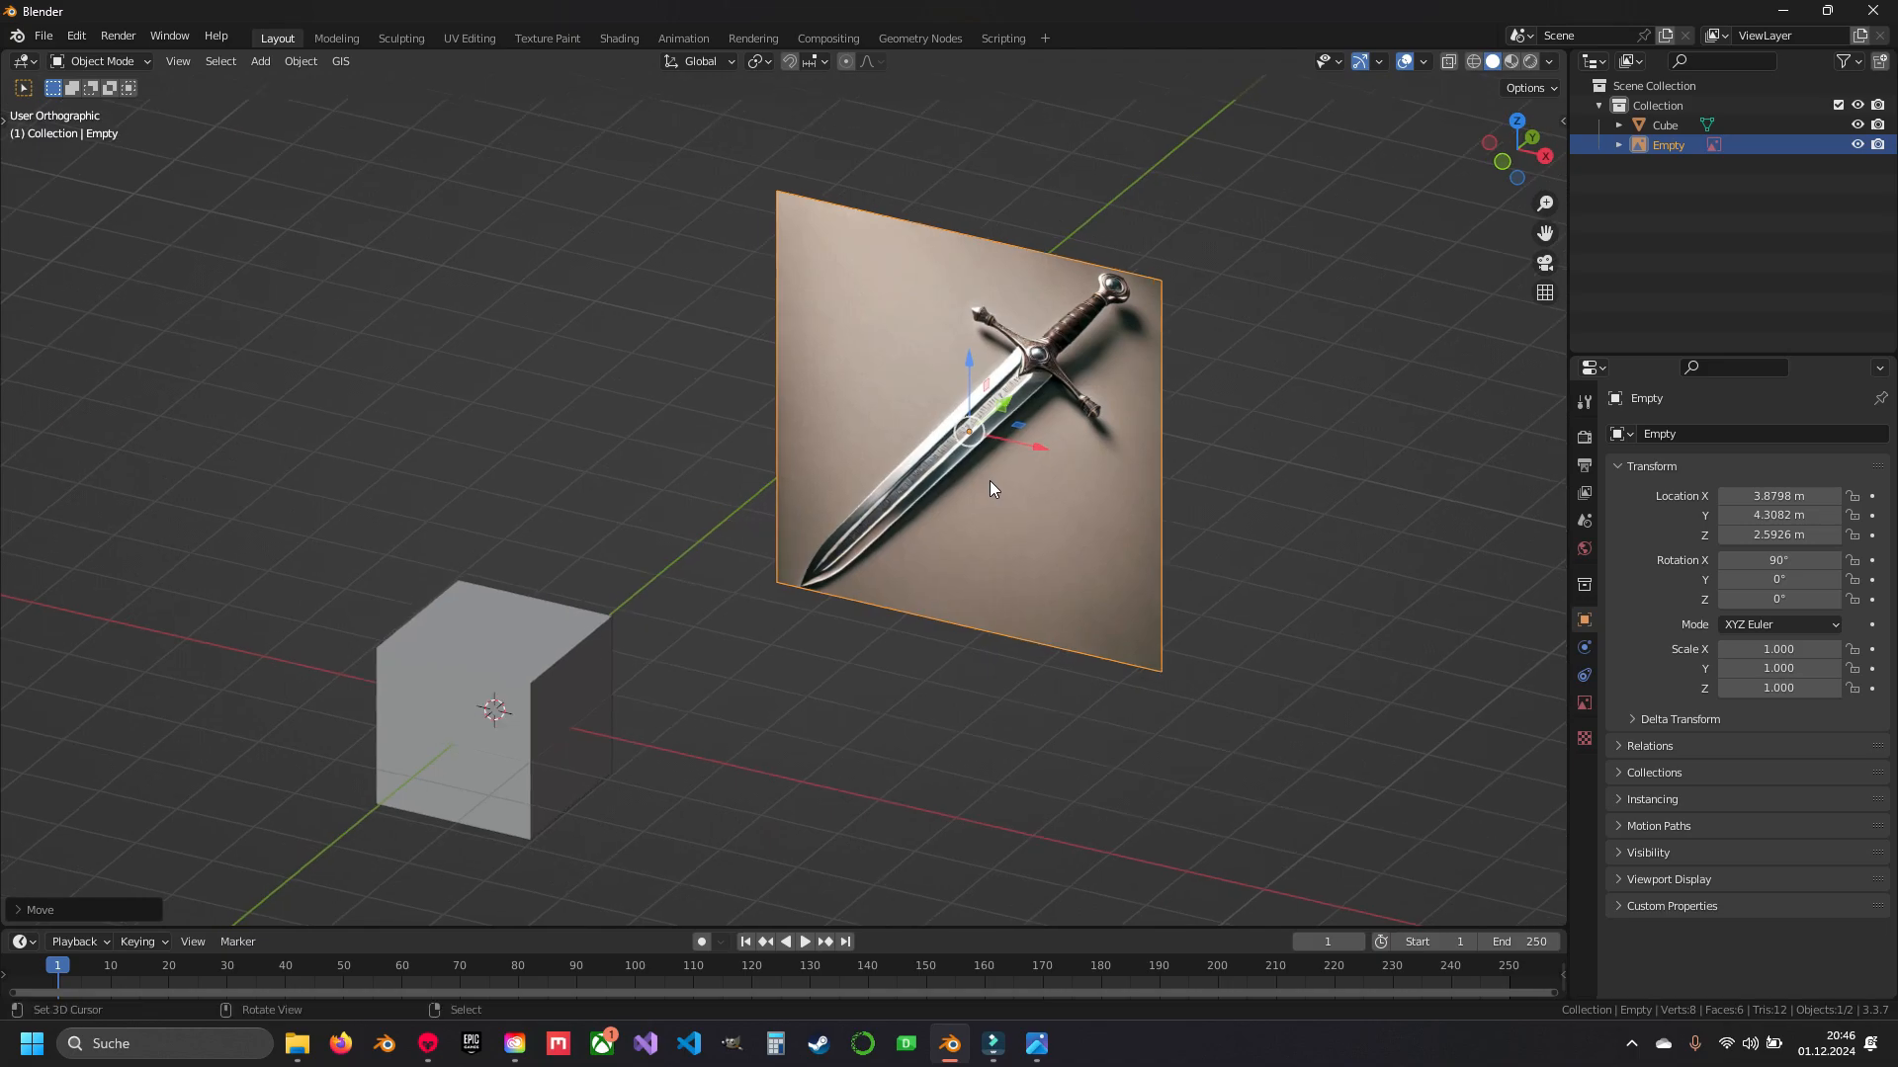
- Rotate the reference image in front view by about 141° so the sword stands nearly upright with its tip up
key(KP_1)
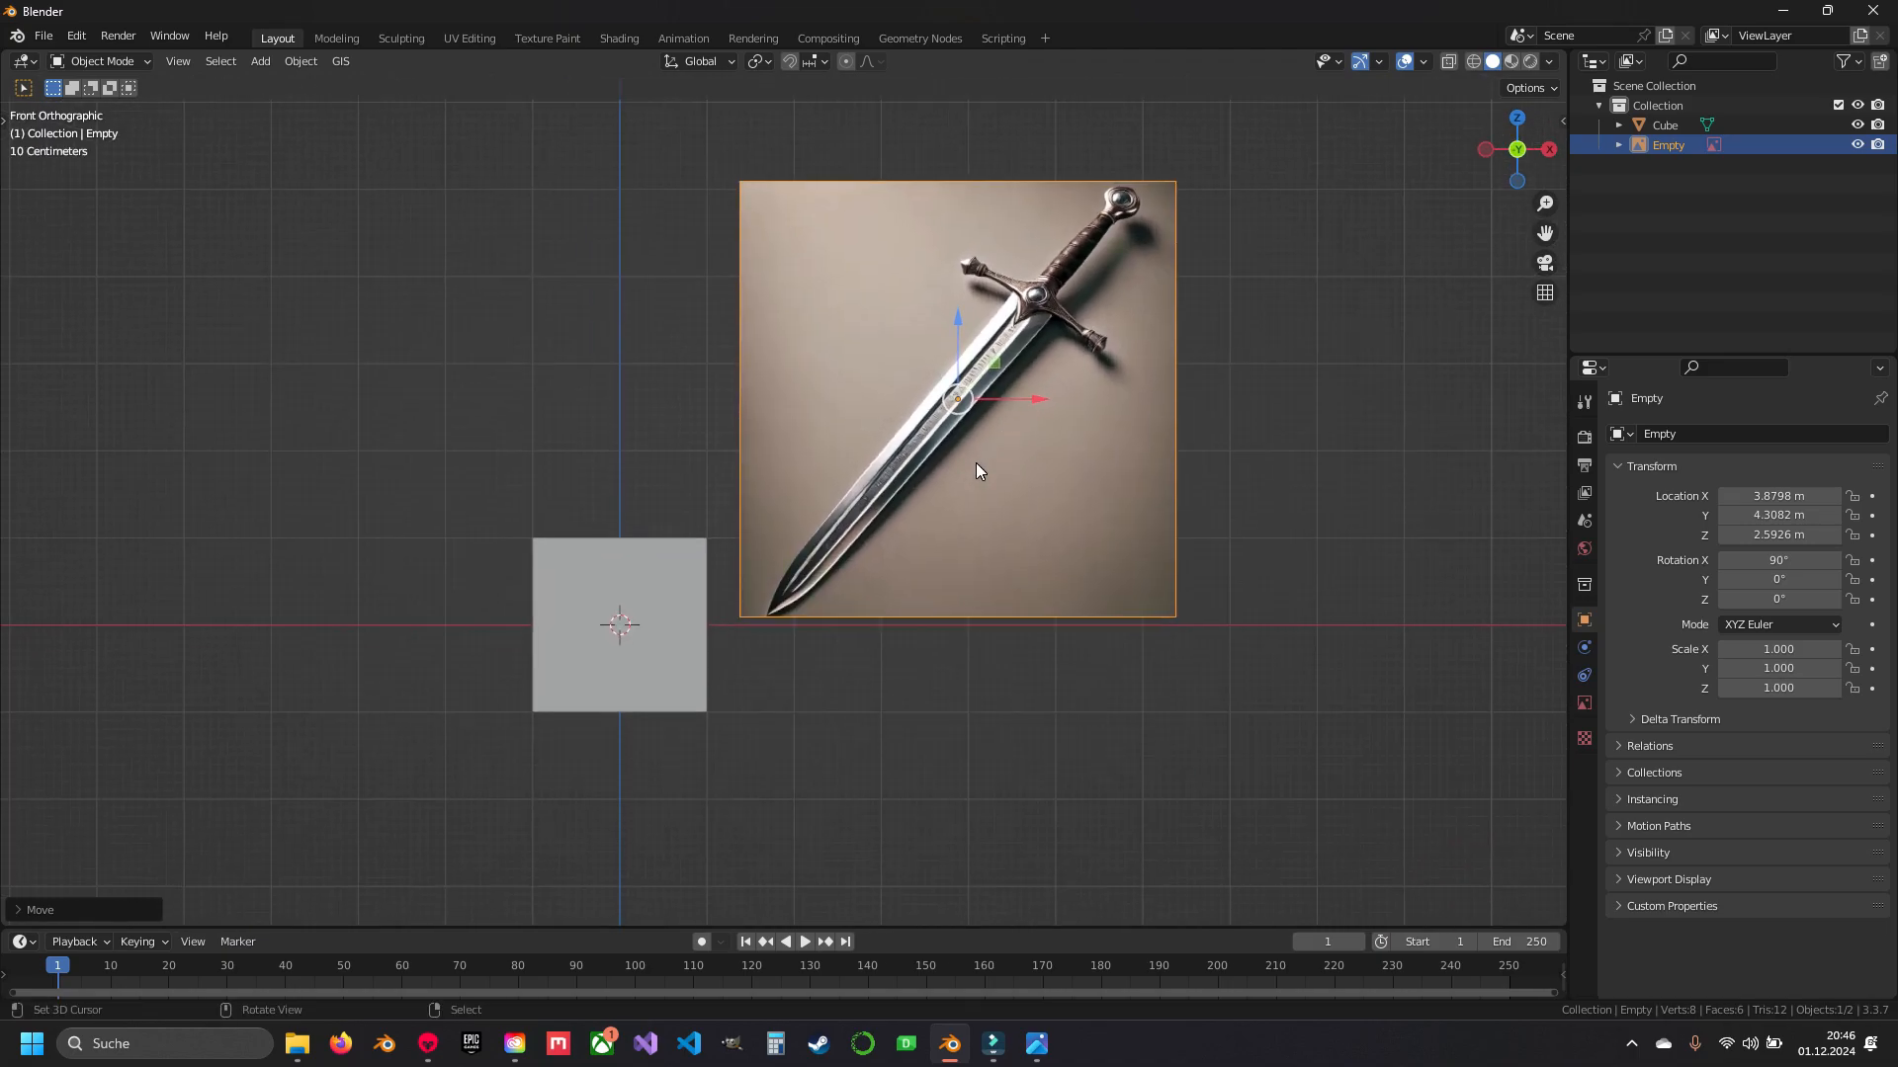
key(r)
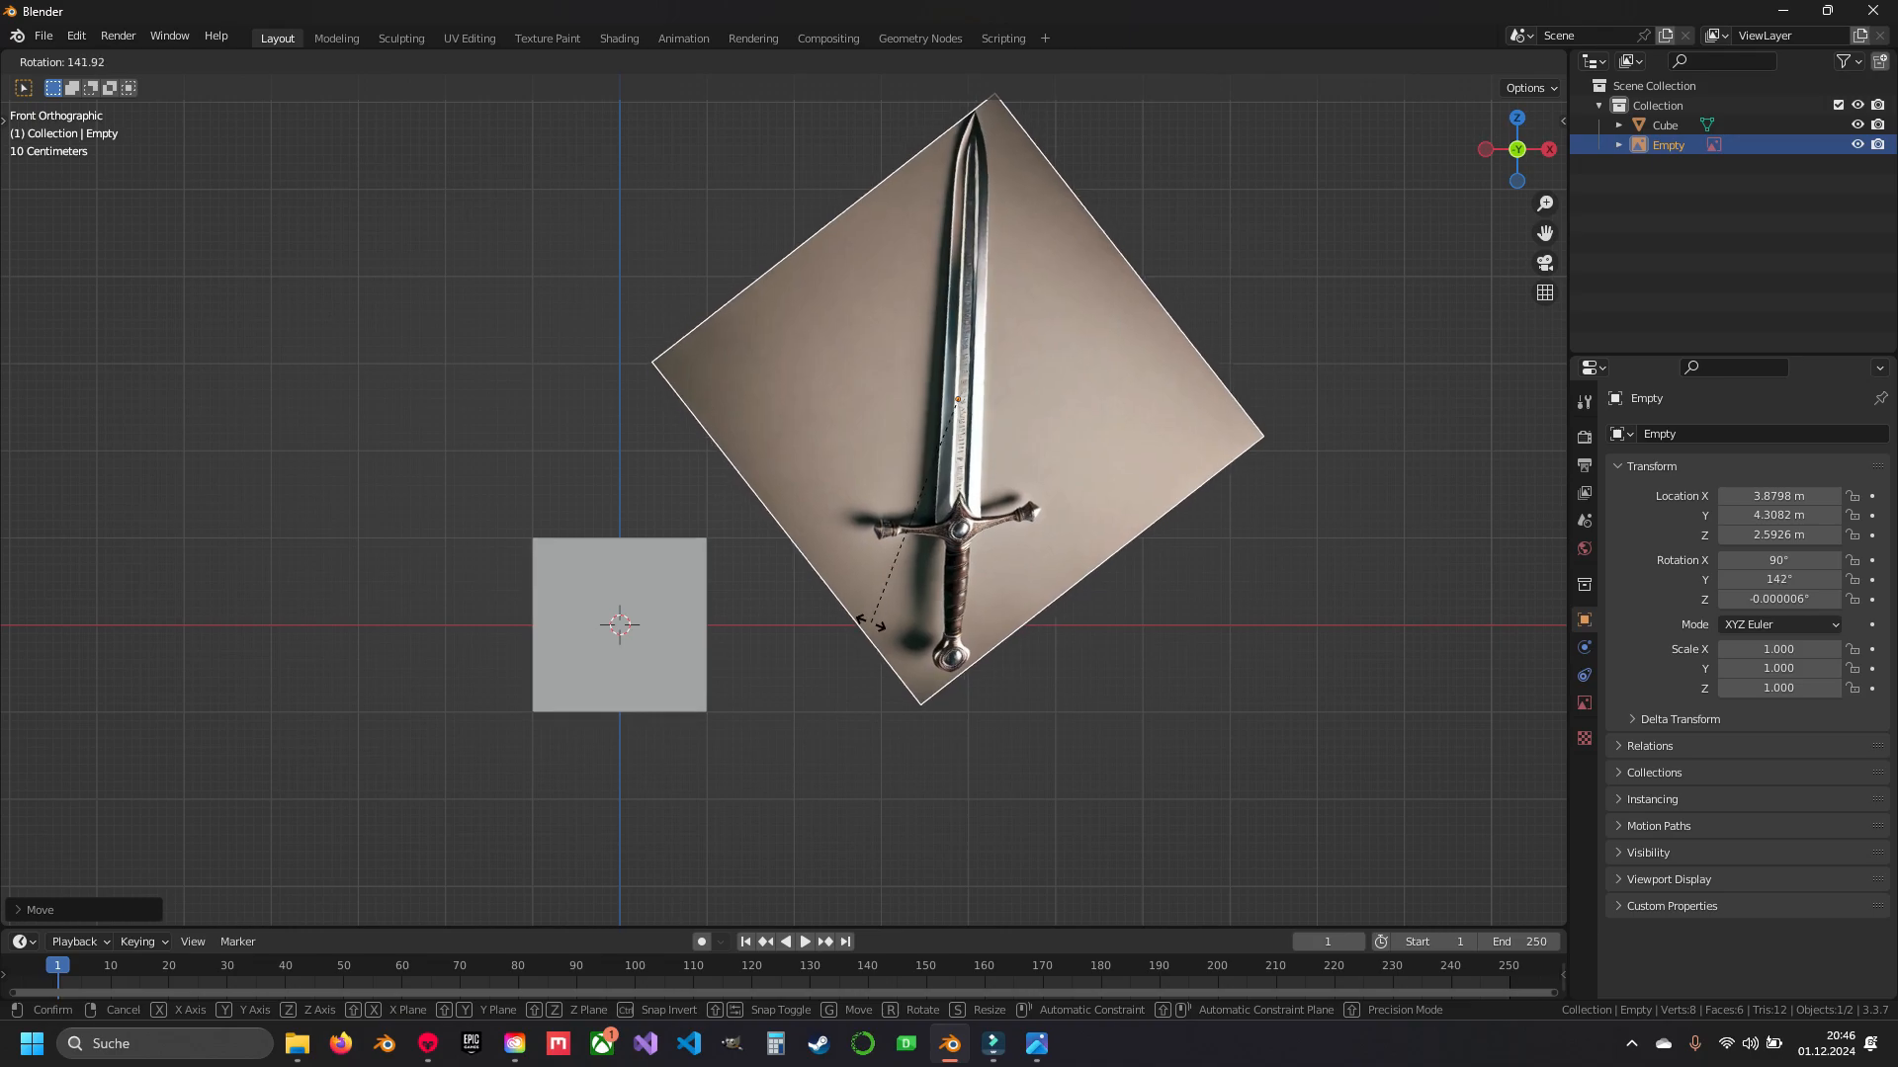
click(874, 624)
shift+middle_drag(1043, 529, 970, 600)
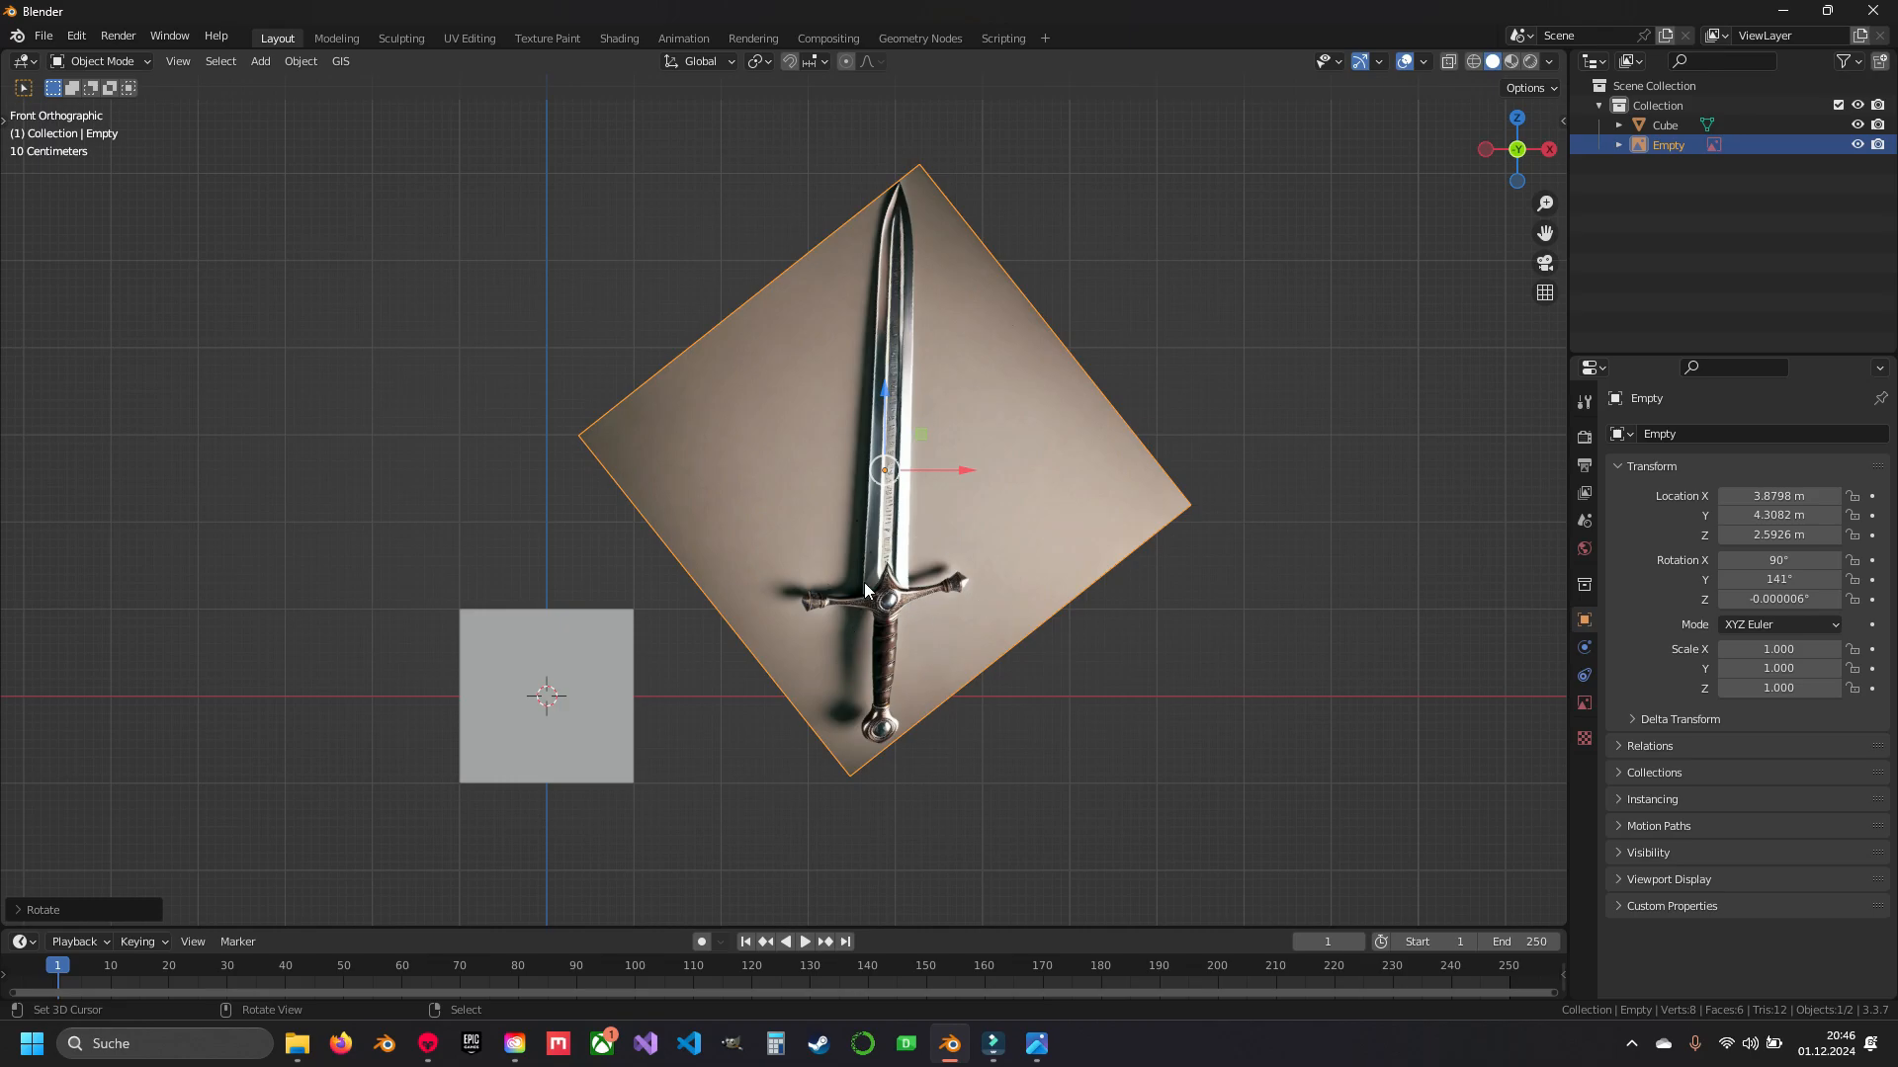
- Examine the reference sword's blade, crossguard, grip and pommel up close
shift+middle_drag(958, 513, 923, 431)
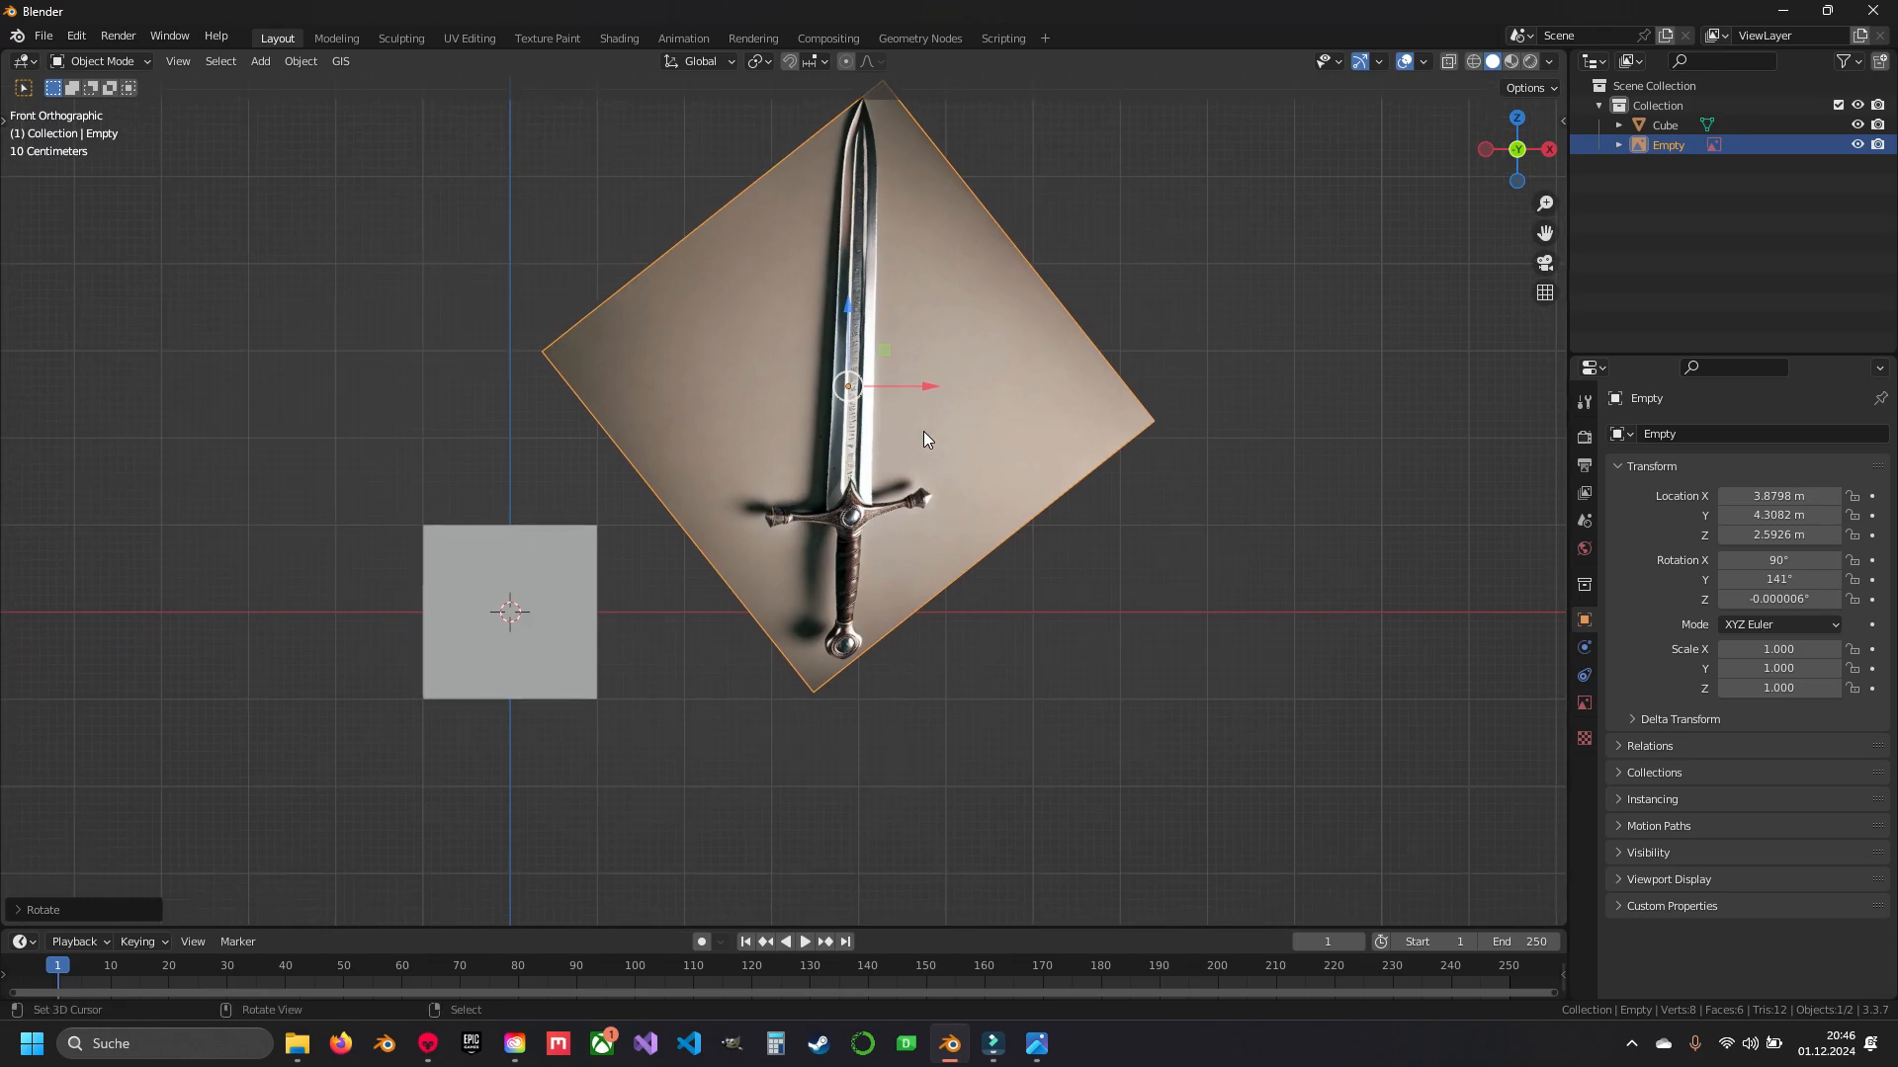
scroll(923, 431, up, 6)
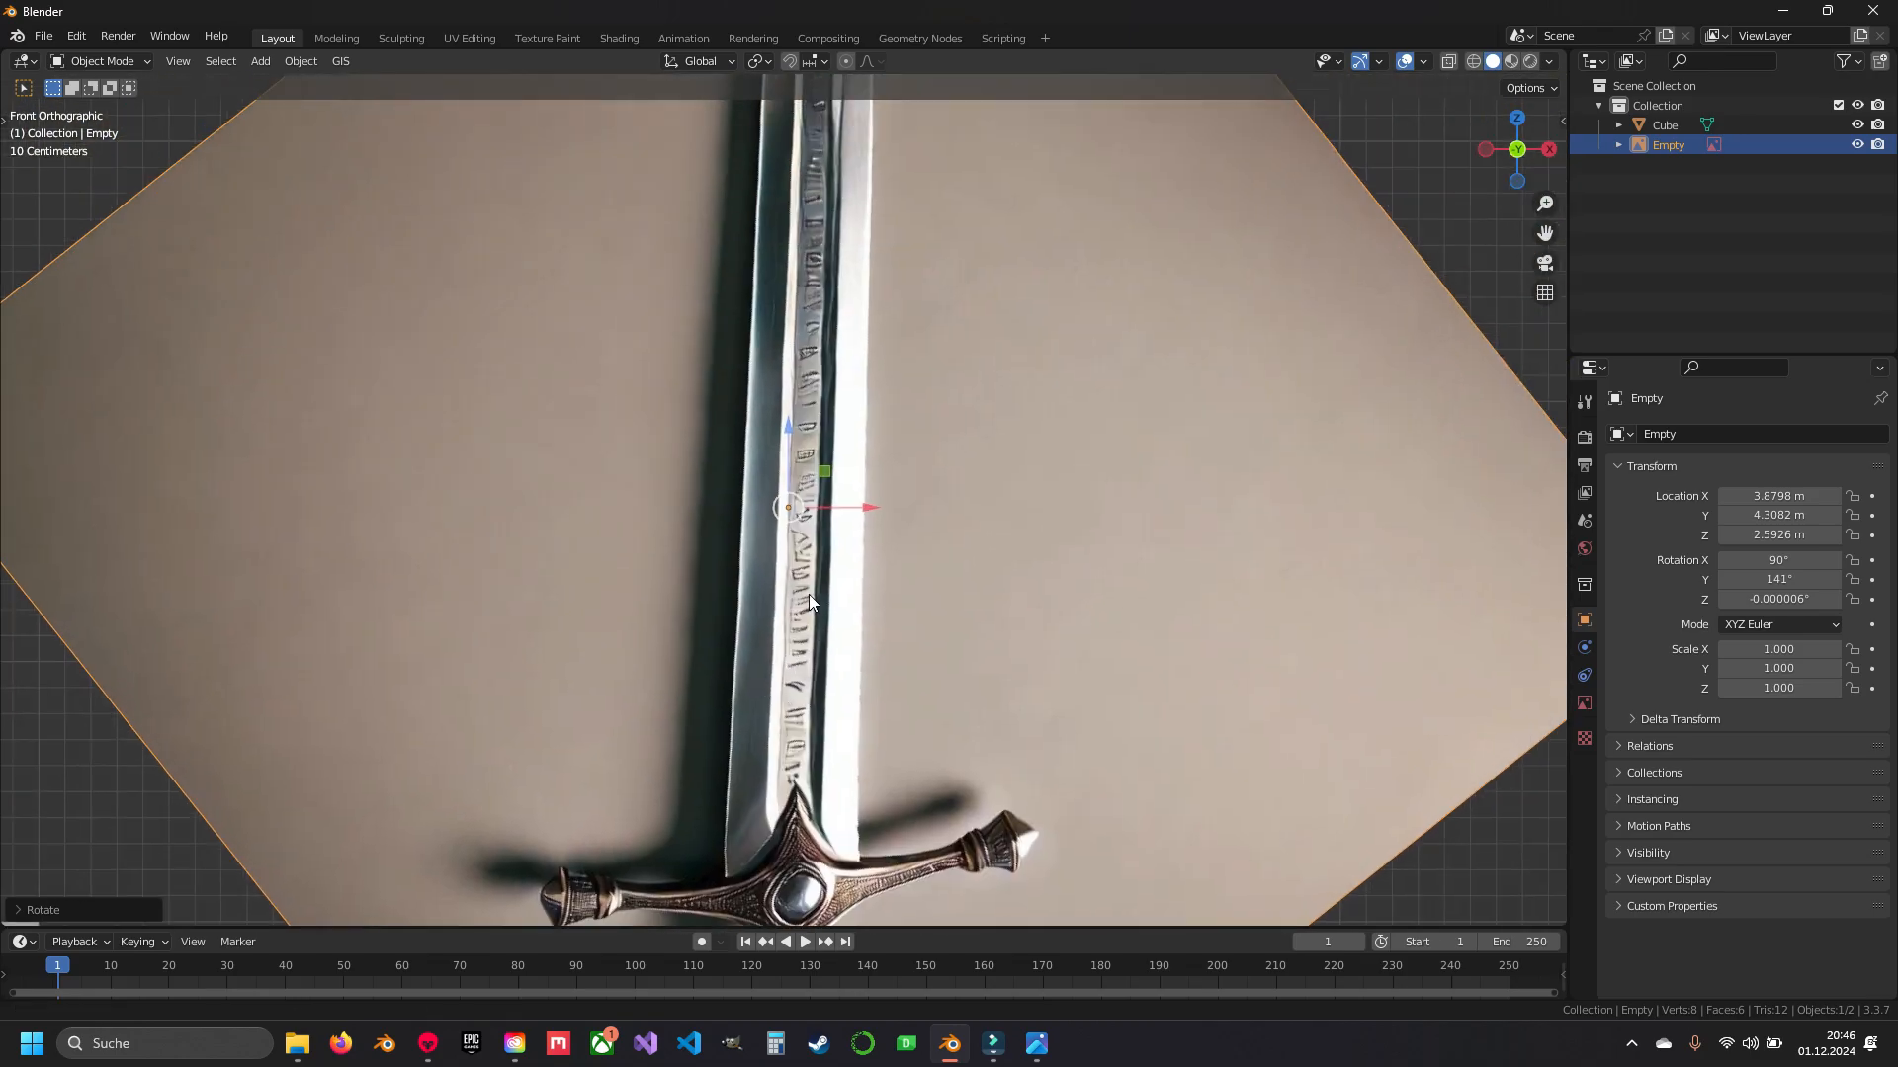
scroll(808, 595, down, 3)
shift+middle_drag(801, 439, 762, 368)
shift+middle_drag(718, 585, 738, 394)
scroll(655, 507, up, 2)
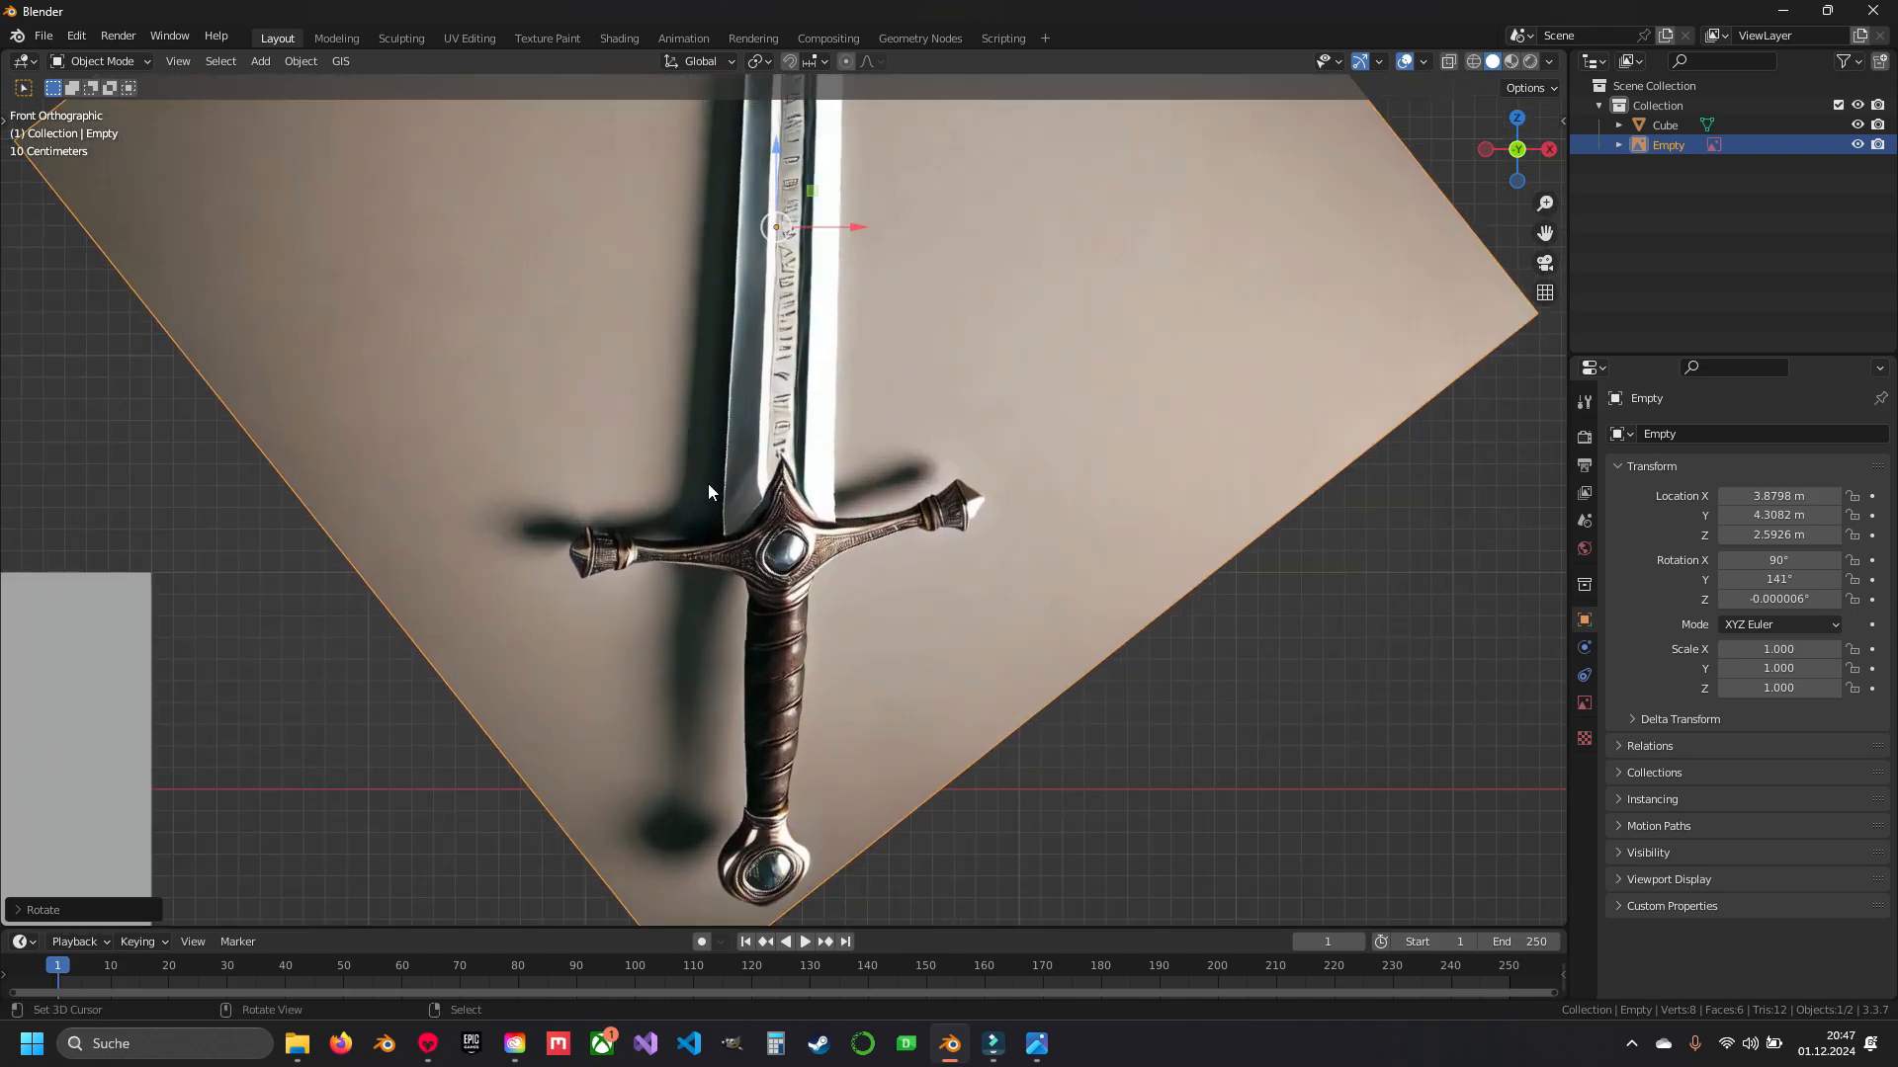
shift+middle_drag(702, 283, 719, 661)
mouse_move(719, 371)
shift+middle_down()
mouse_move(697, 674)
mouse_move(722, 395)
shift+middle_up()
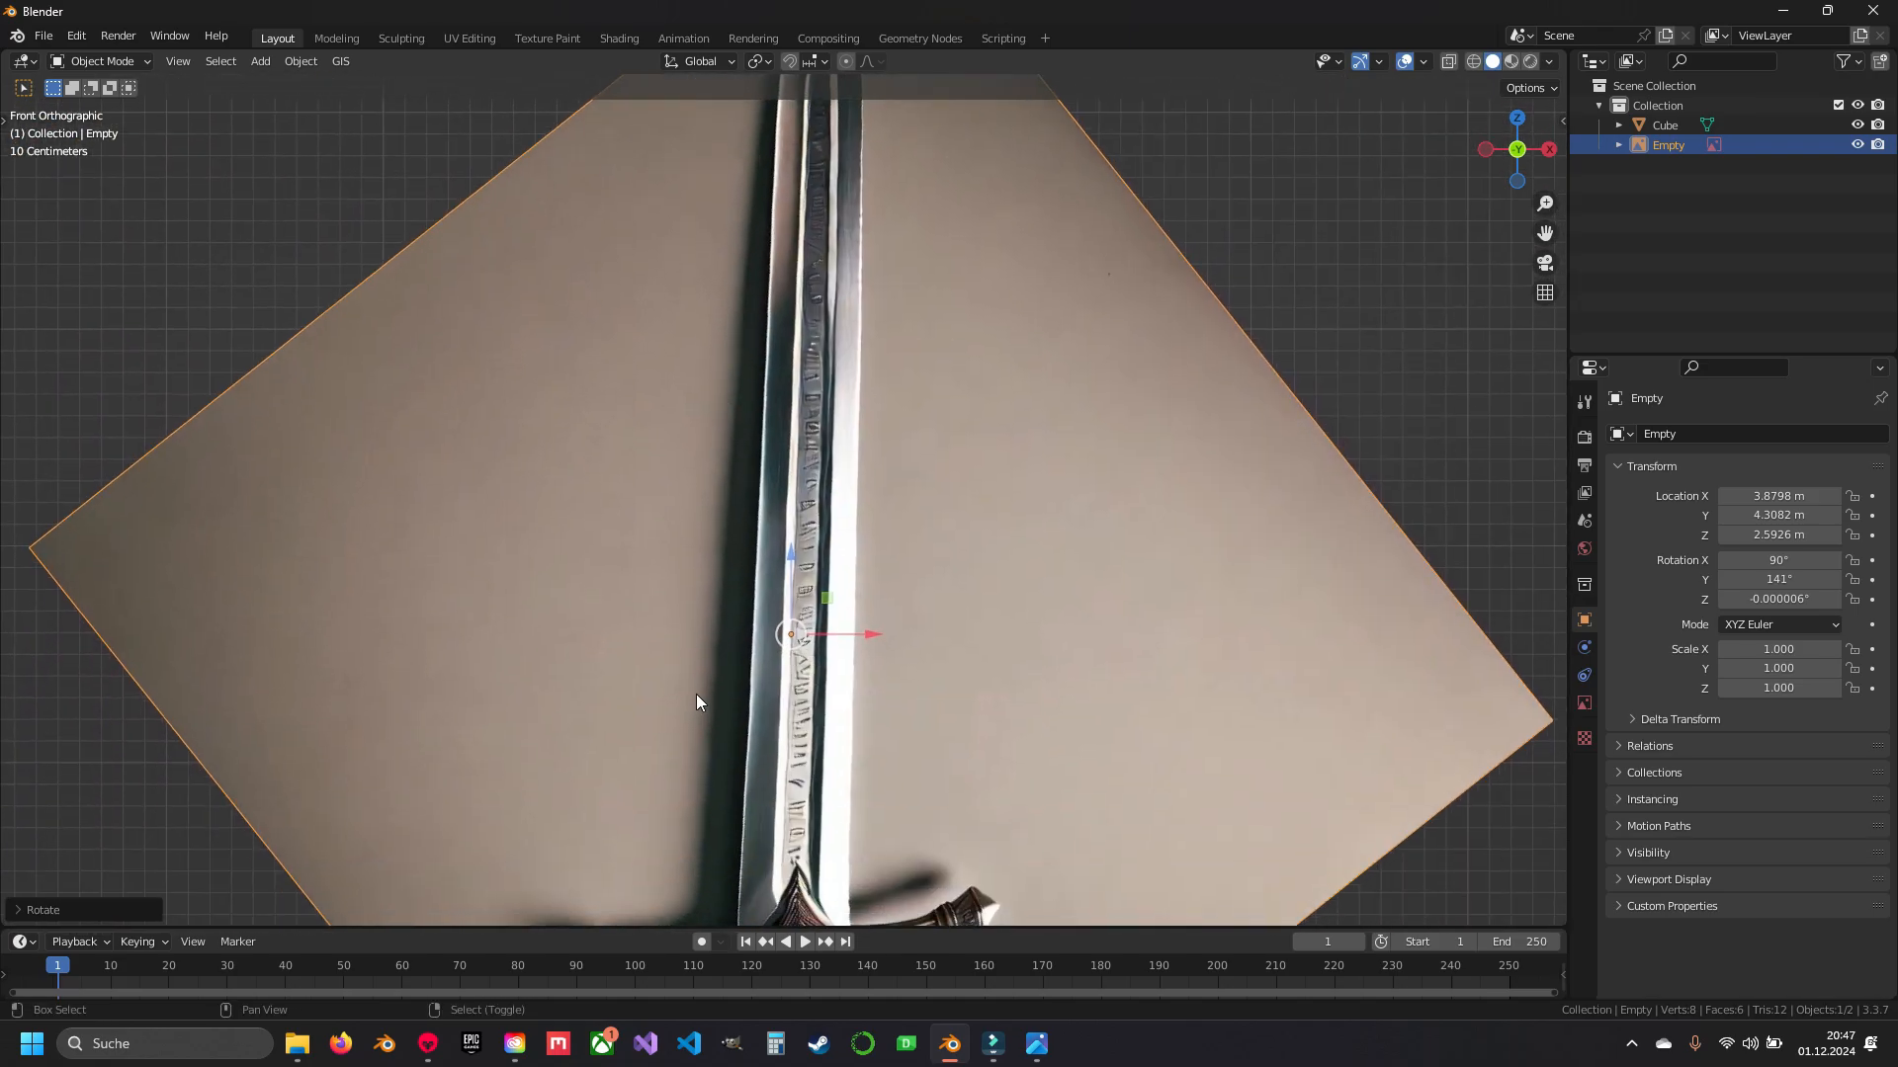
shift+middle_drag(696, 694, 777, 397)
scroll(816, 625, up, 4)
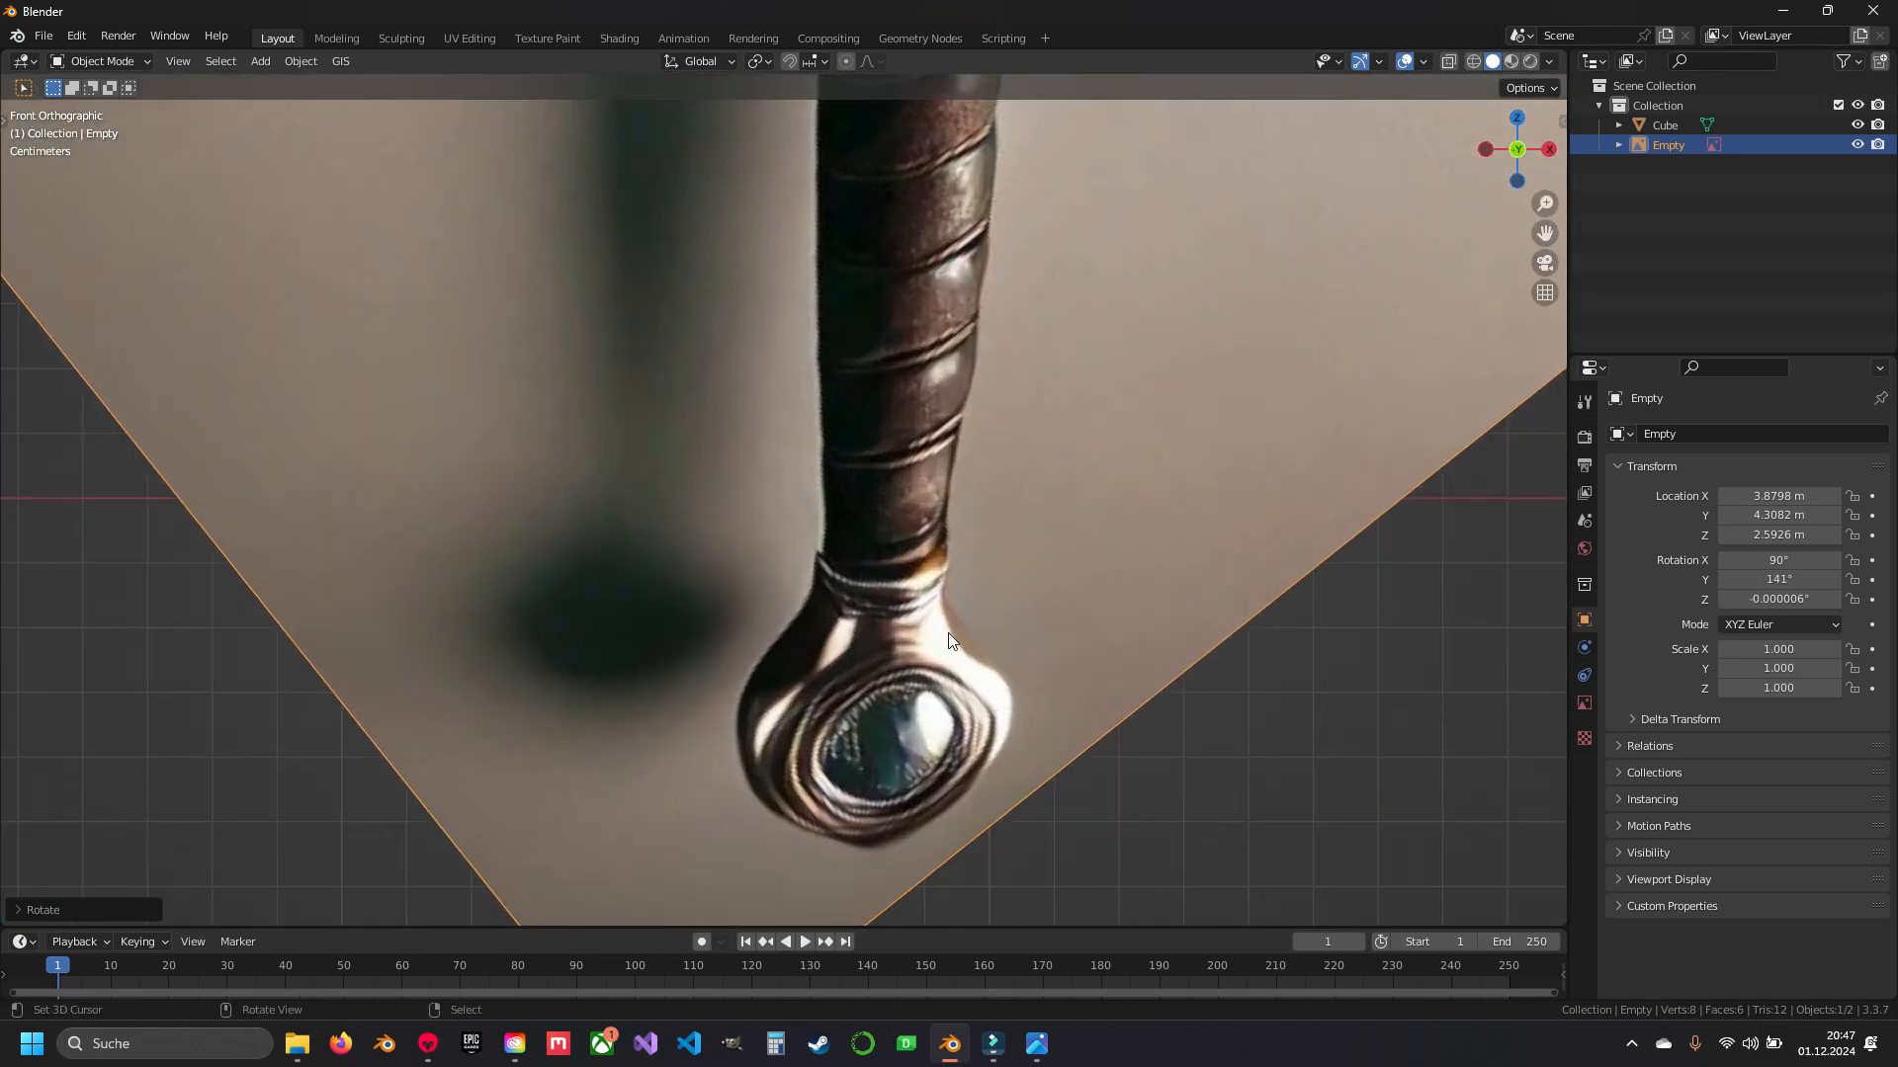
scroll(948, 640, down, 7)
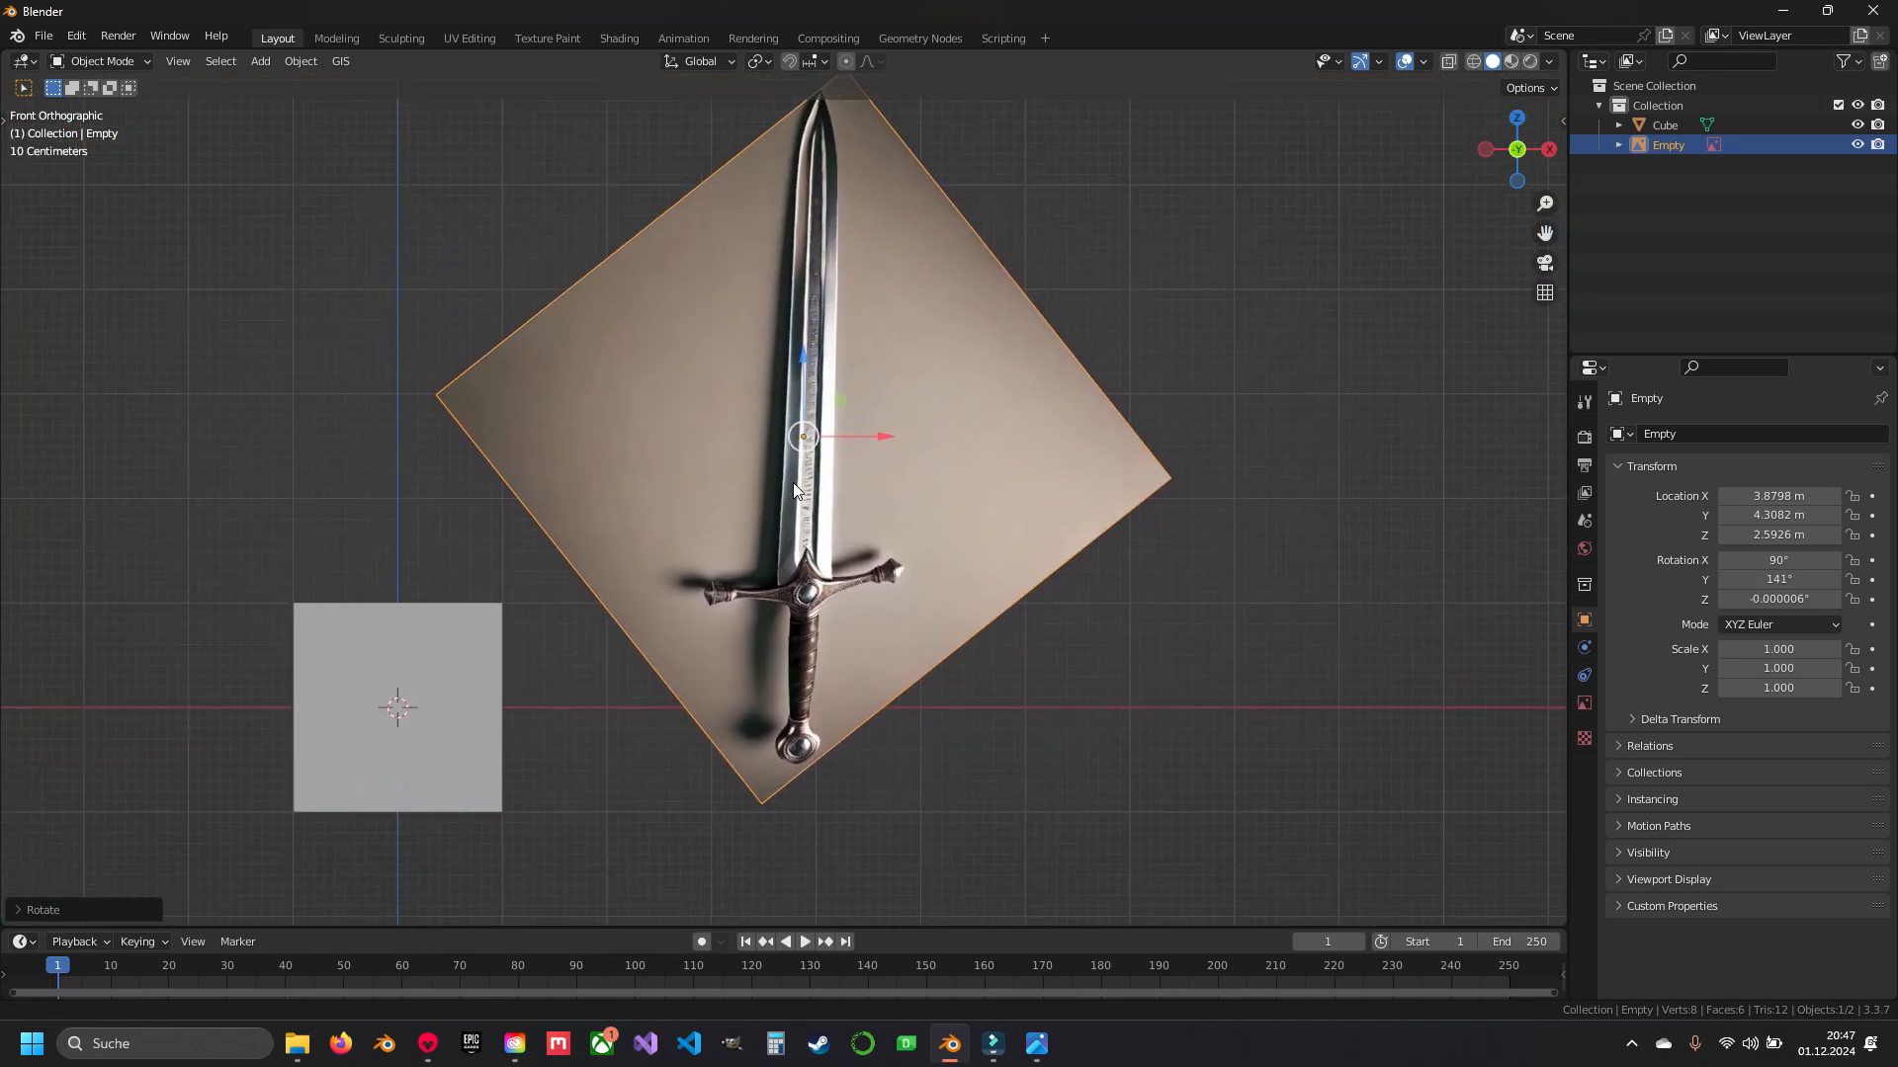
- Move the reference image along X to about 0.14 m, behind the cube, and show the scene in wireframe
shift+middle_drag(793, 489, 1062, 482)
drag(1137, 391, 751, 400)
shift+middle_drag(751, 400, 903, 567)
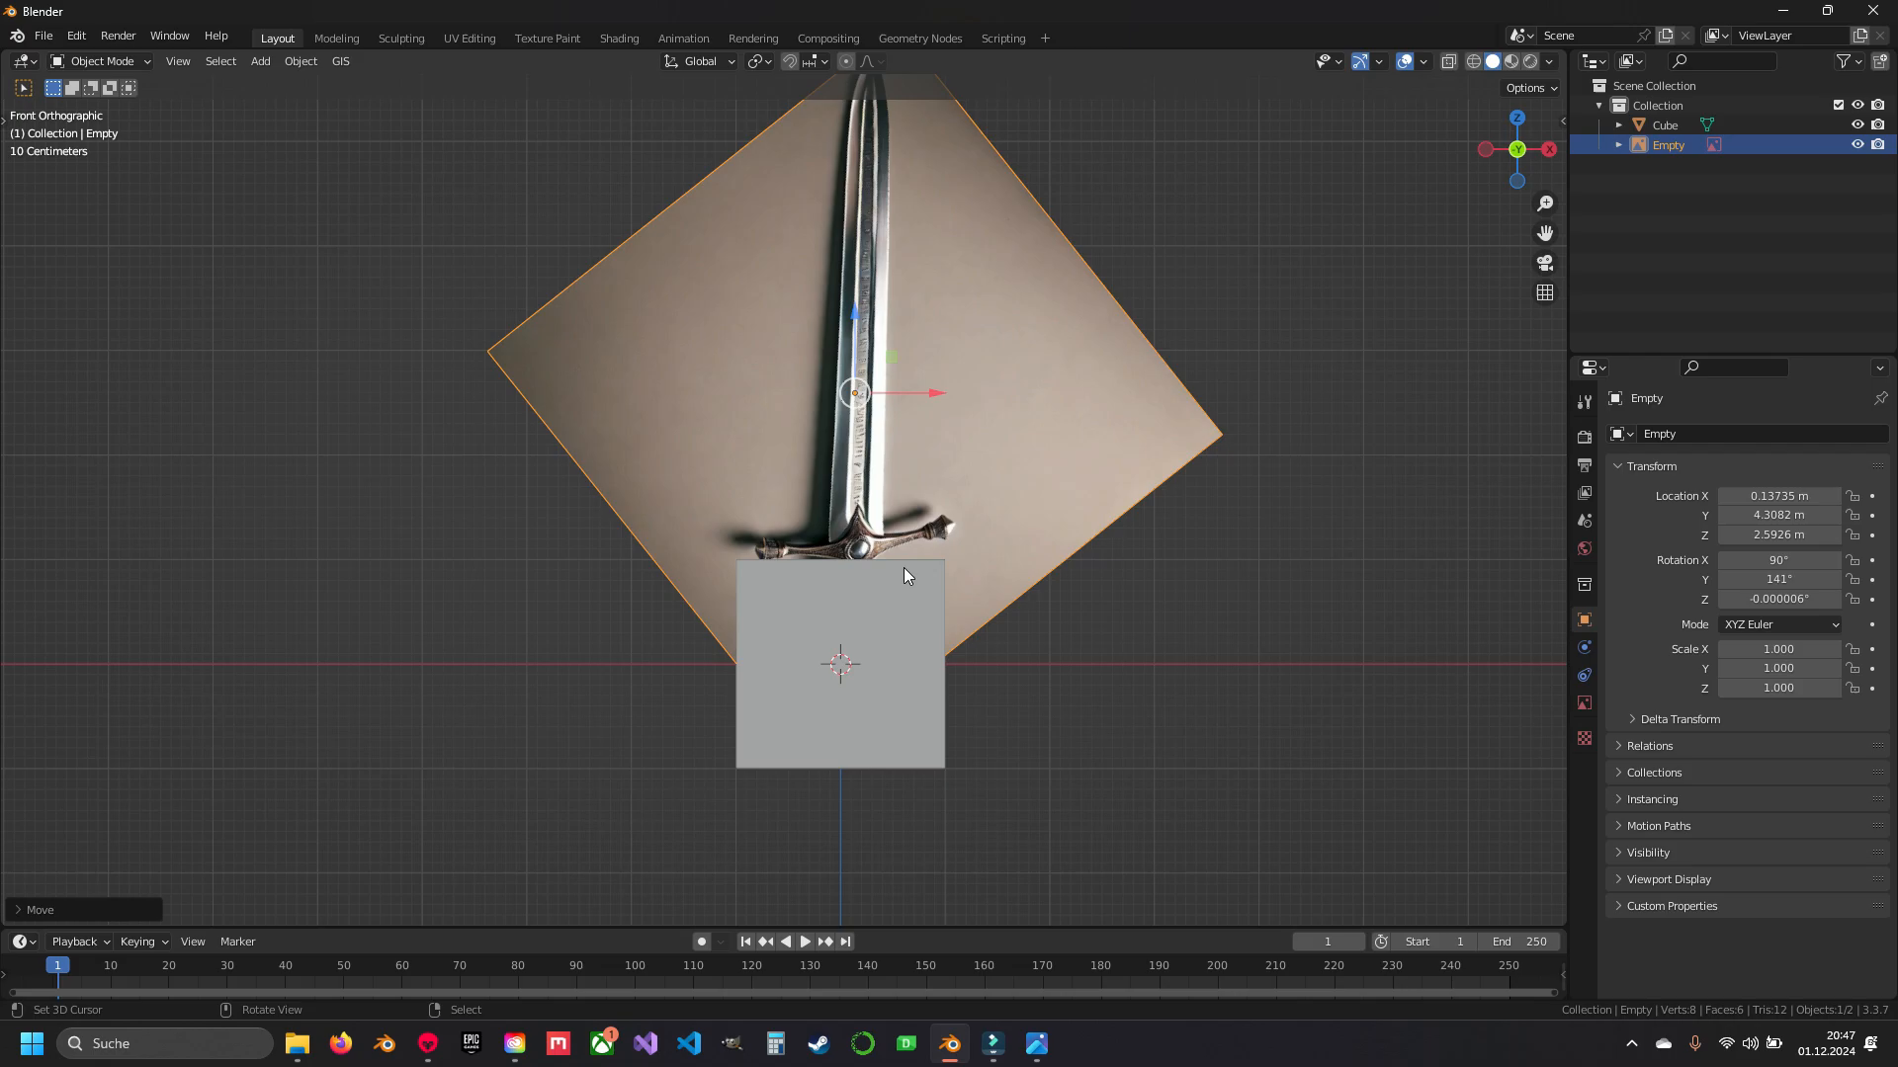
key(shift+z)
mouse_move(905, 502)
shift+middle_down()
mouse_move(885, 718)
mouse_move(909, 661)
mouse_move(1109, 534)
shift+middle_up()
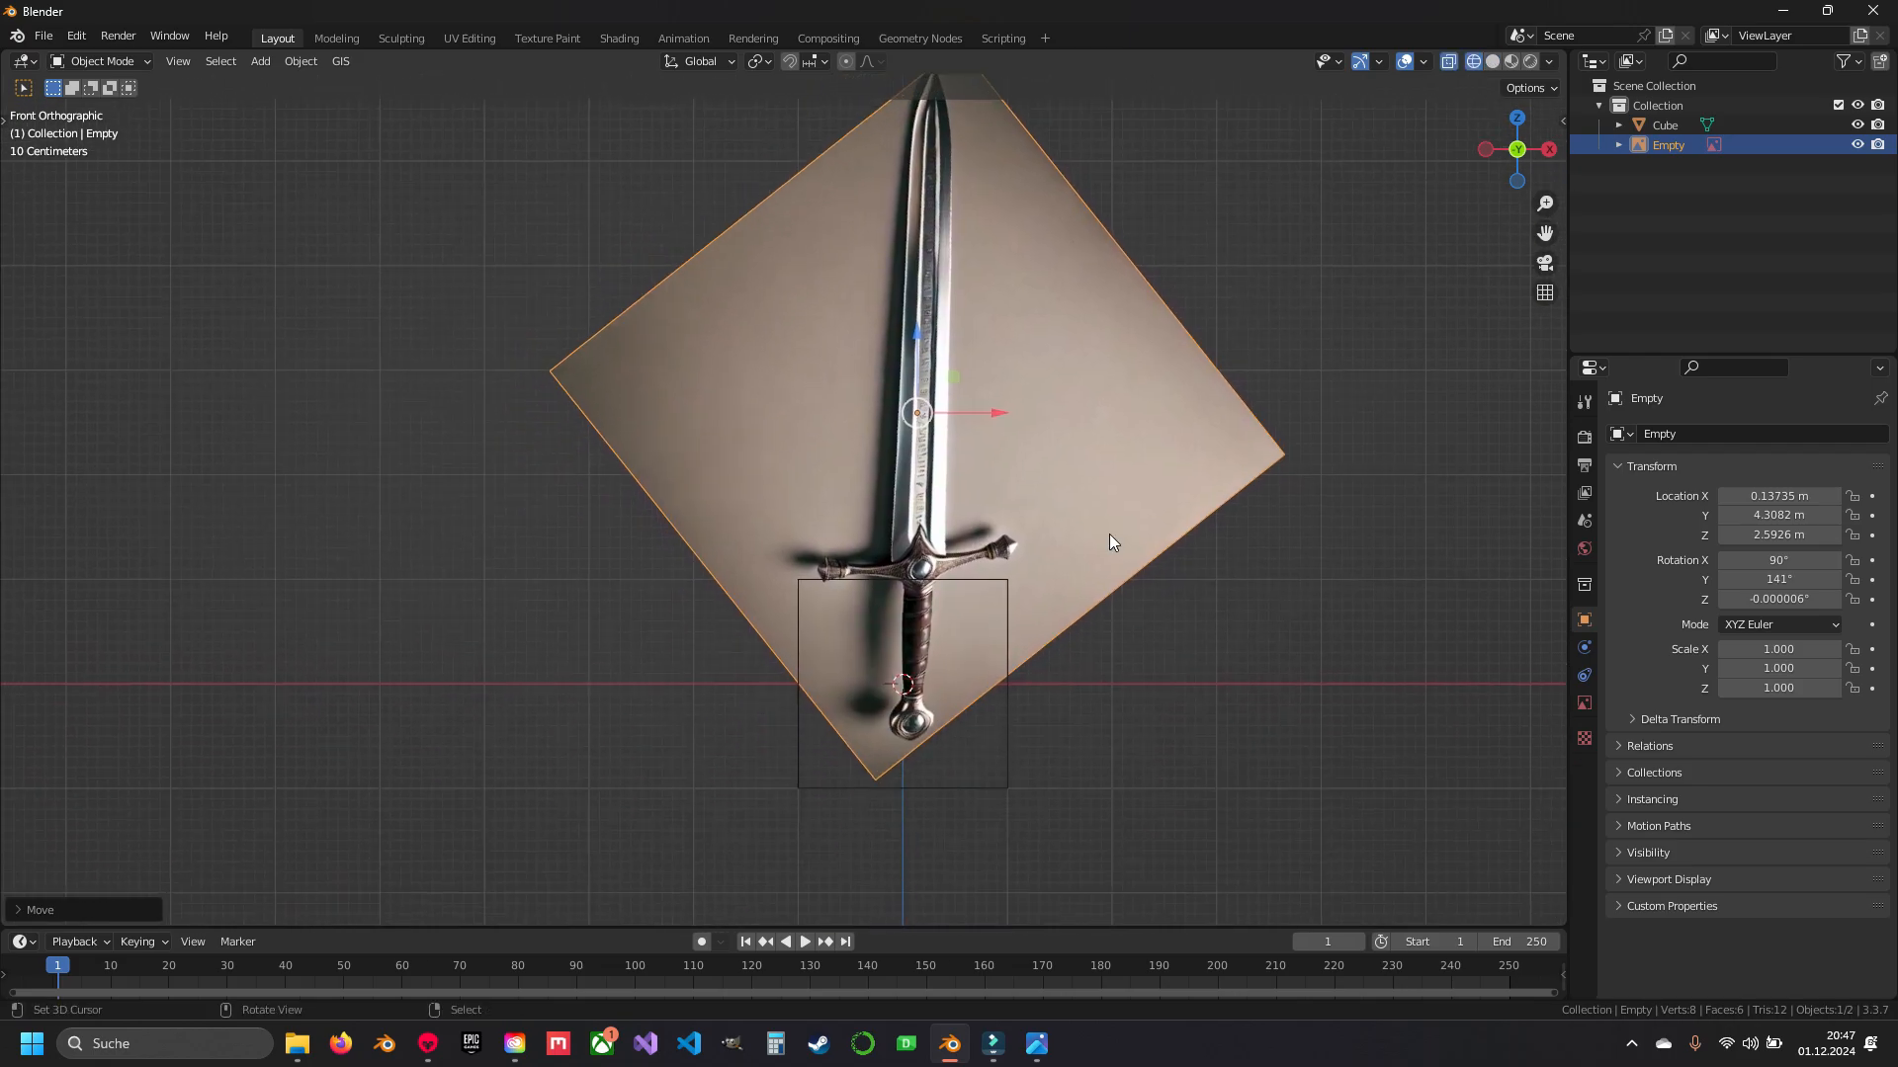
- Enable opacity for the reference image and lower it to about 0.2
click(1585, 703)
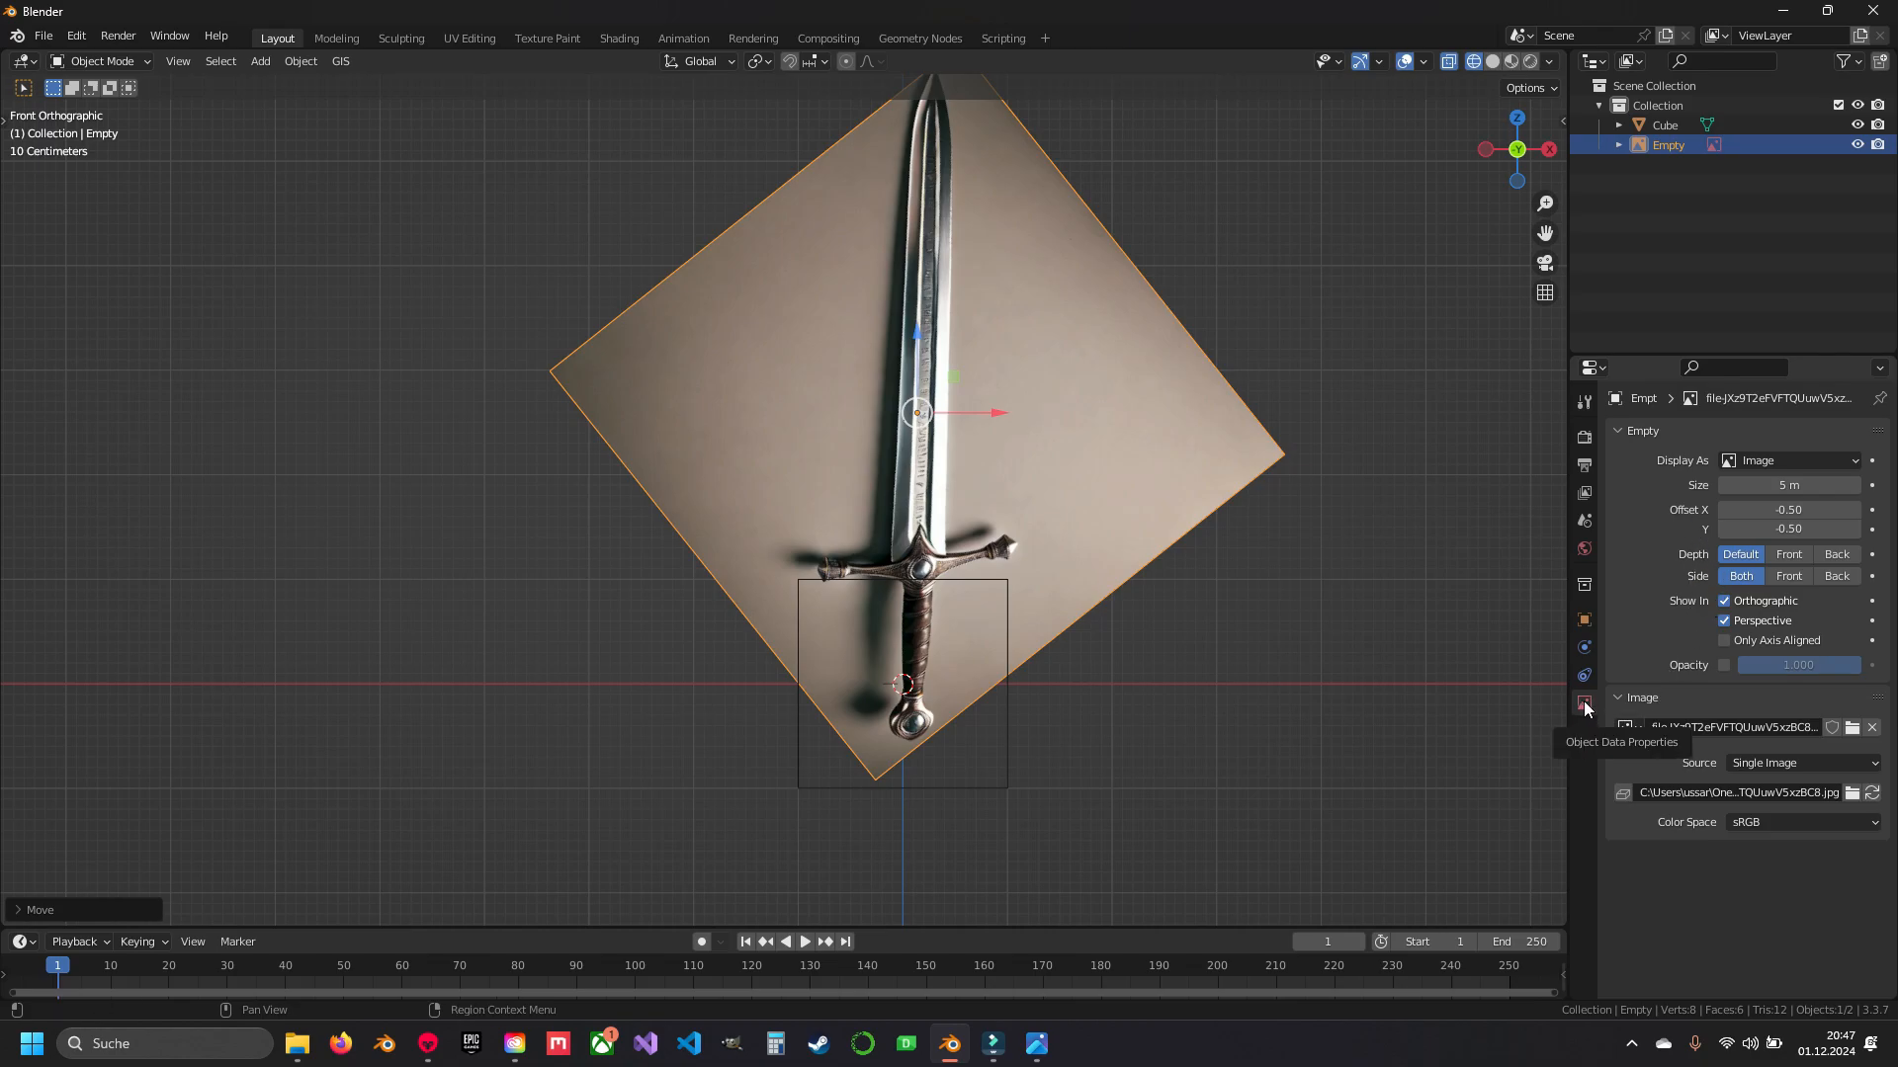
click(1723, 666)
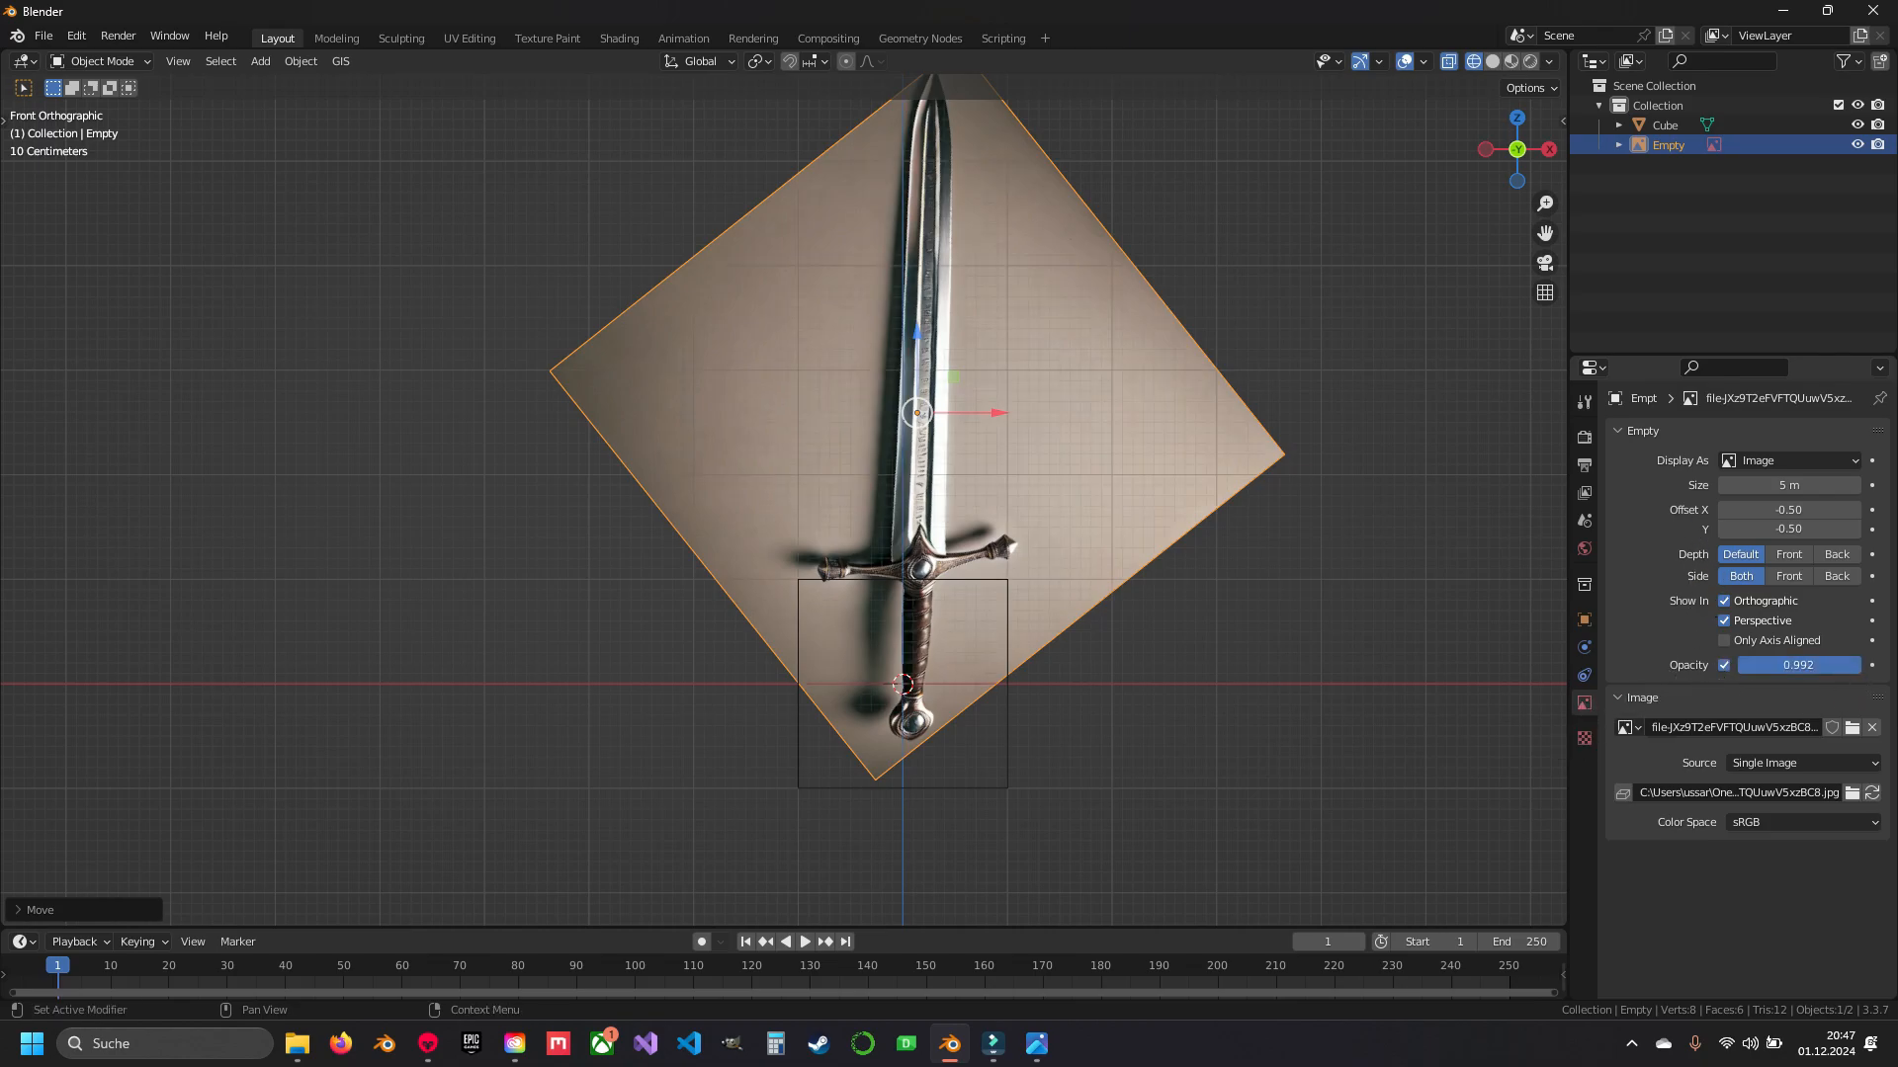
drag(1858, 672, 1763, 672)
- Rotate the reference image by a few more degrees and shift it so the sword is centred on the vertical Z axis
shift+middle_drag(867, 375, 963, 389)
shift+middle_drag(1050, 337, 1018, 482)
scroll(1018, 482, up, 2)
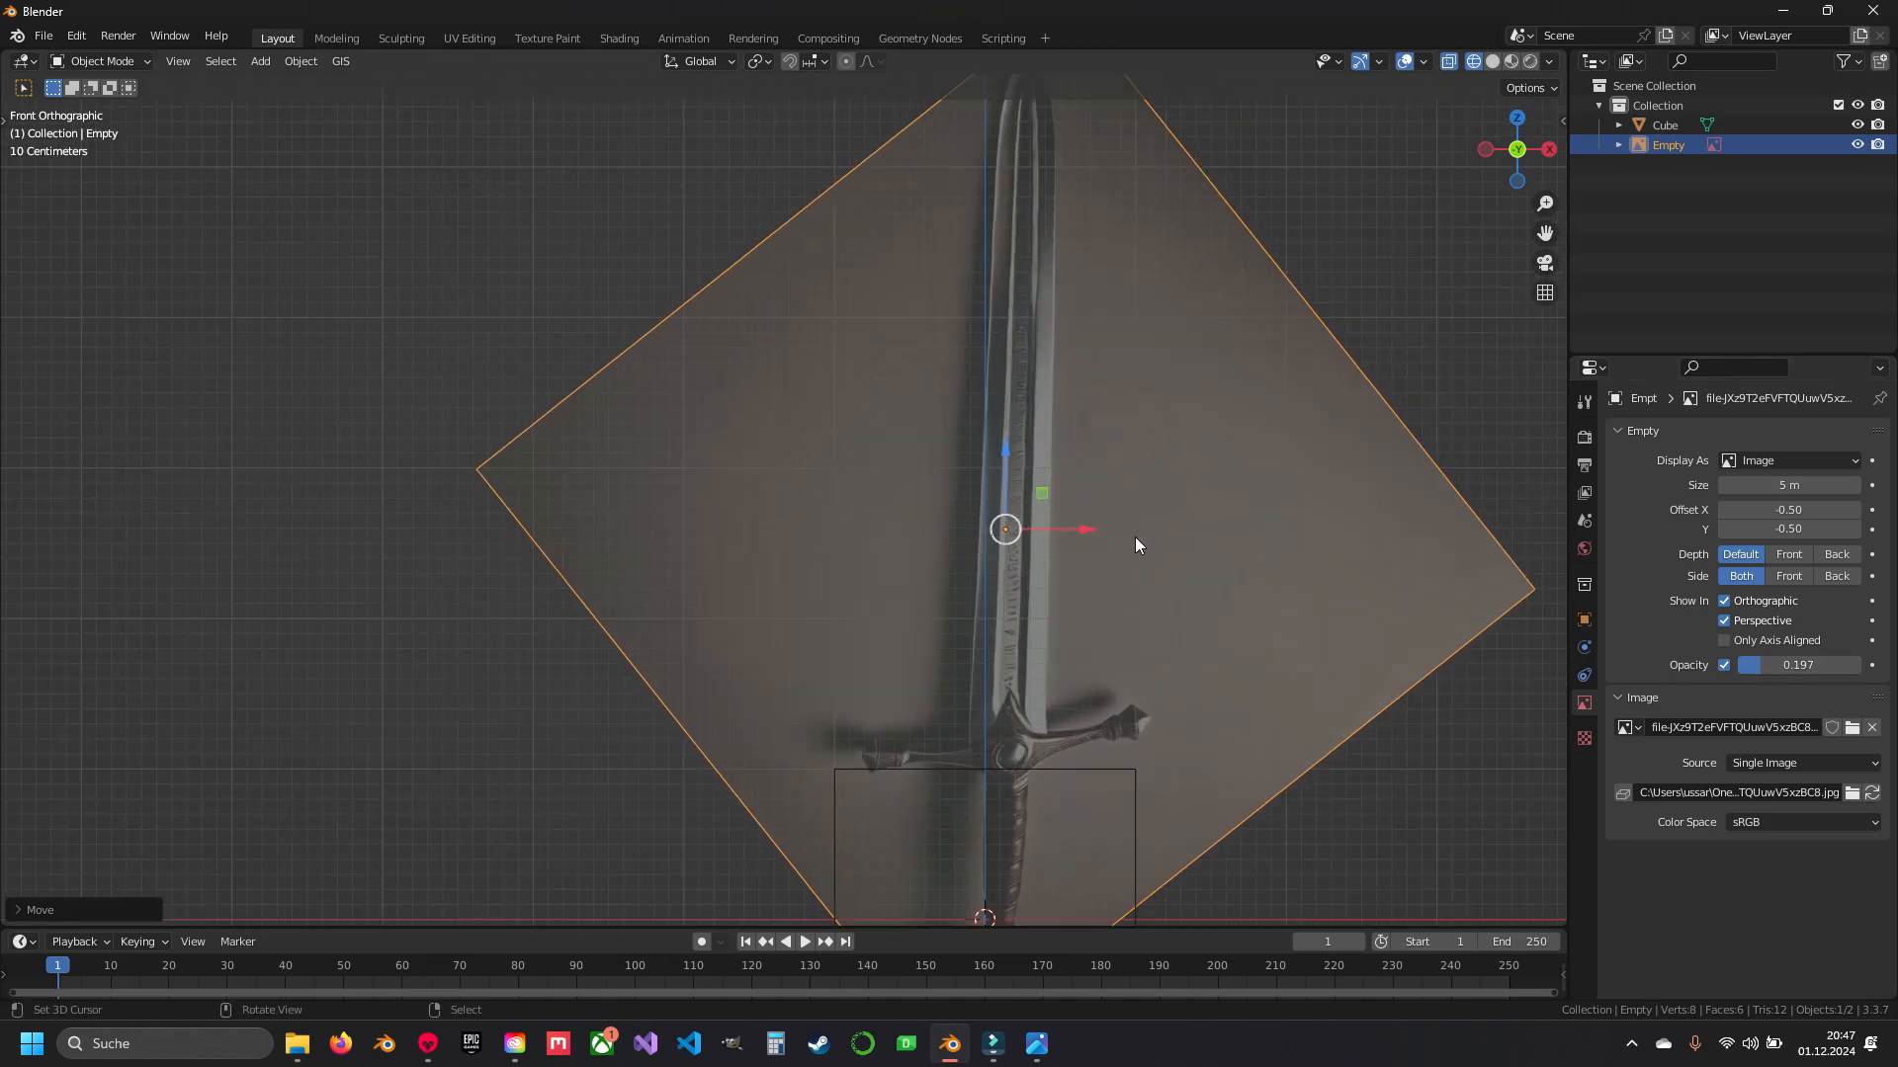
scroll(1134, 553, down, 1)
shift+middle_drag(1120, 604, 1130, 527)
scroll(1147, 477, down, 1)
key(r)
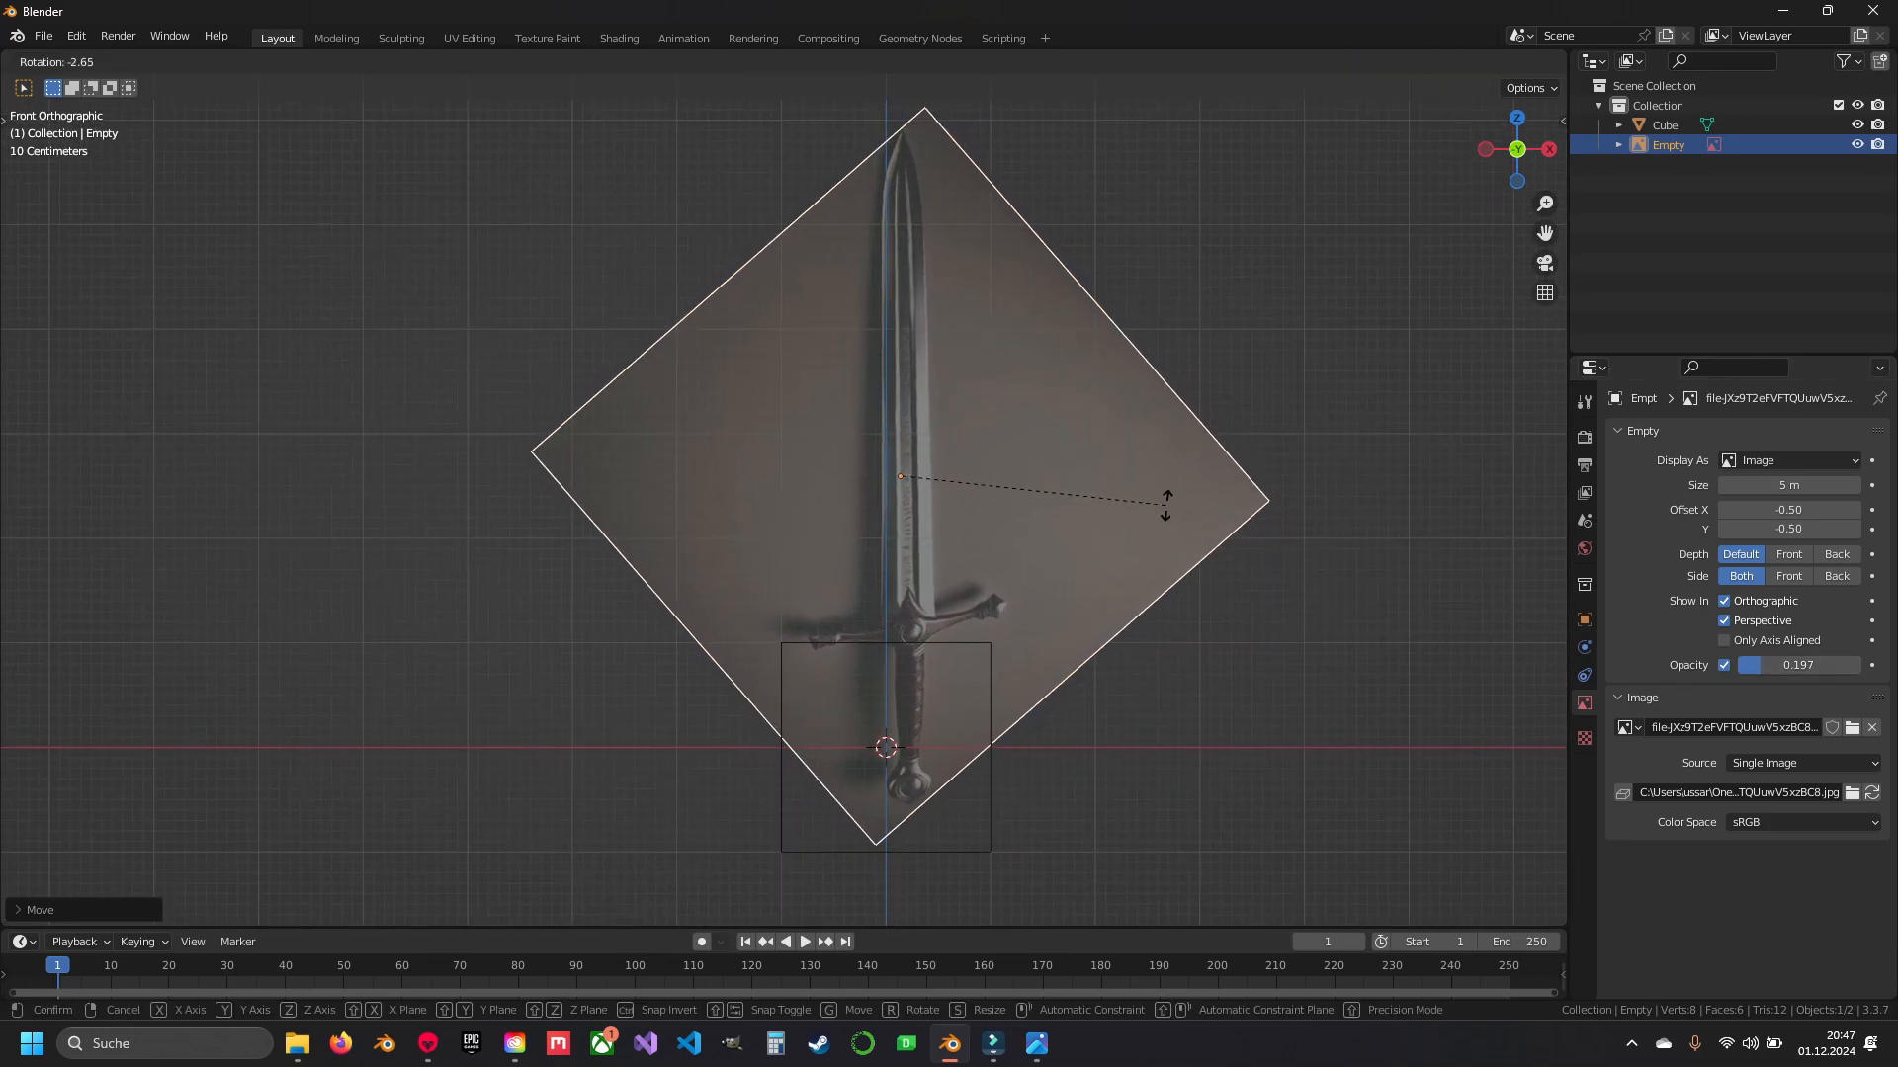
click(1102, 578)
key(g)
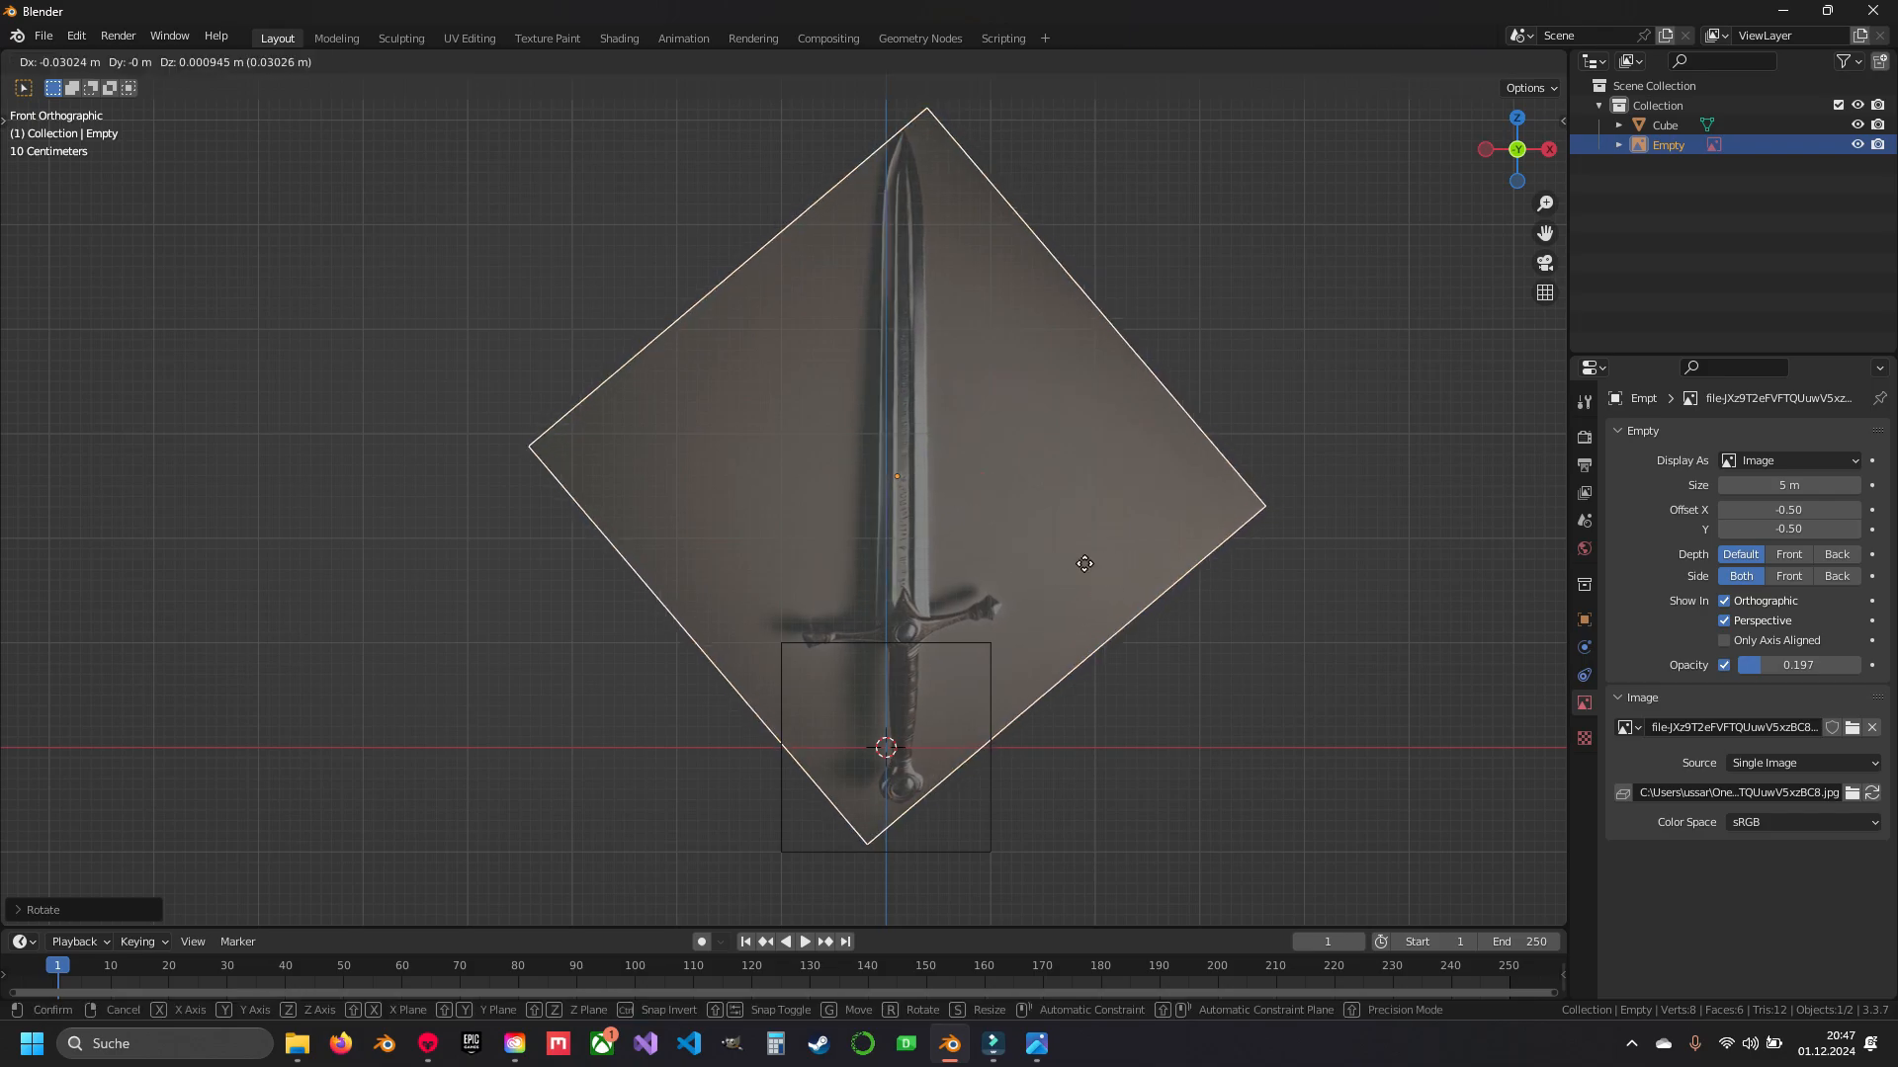
click(961, 602)
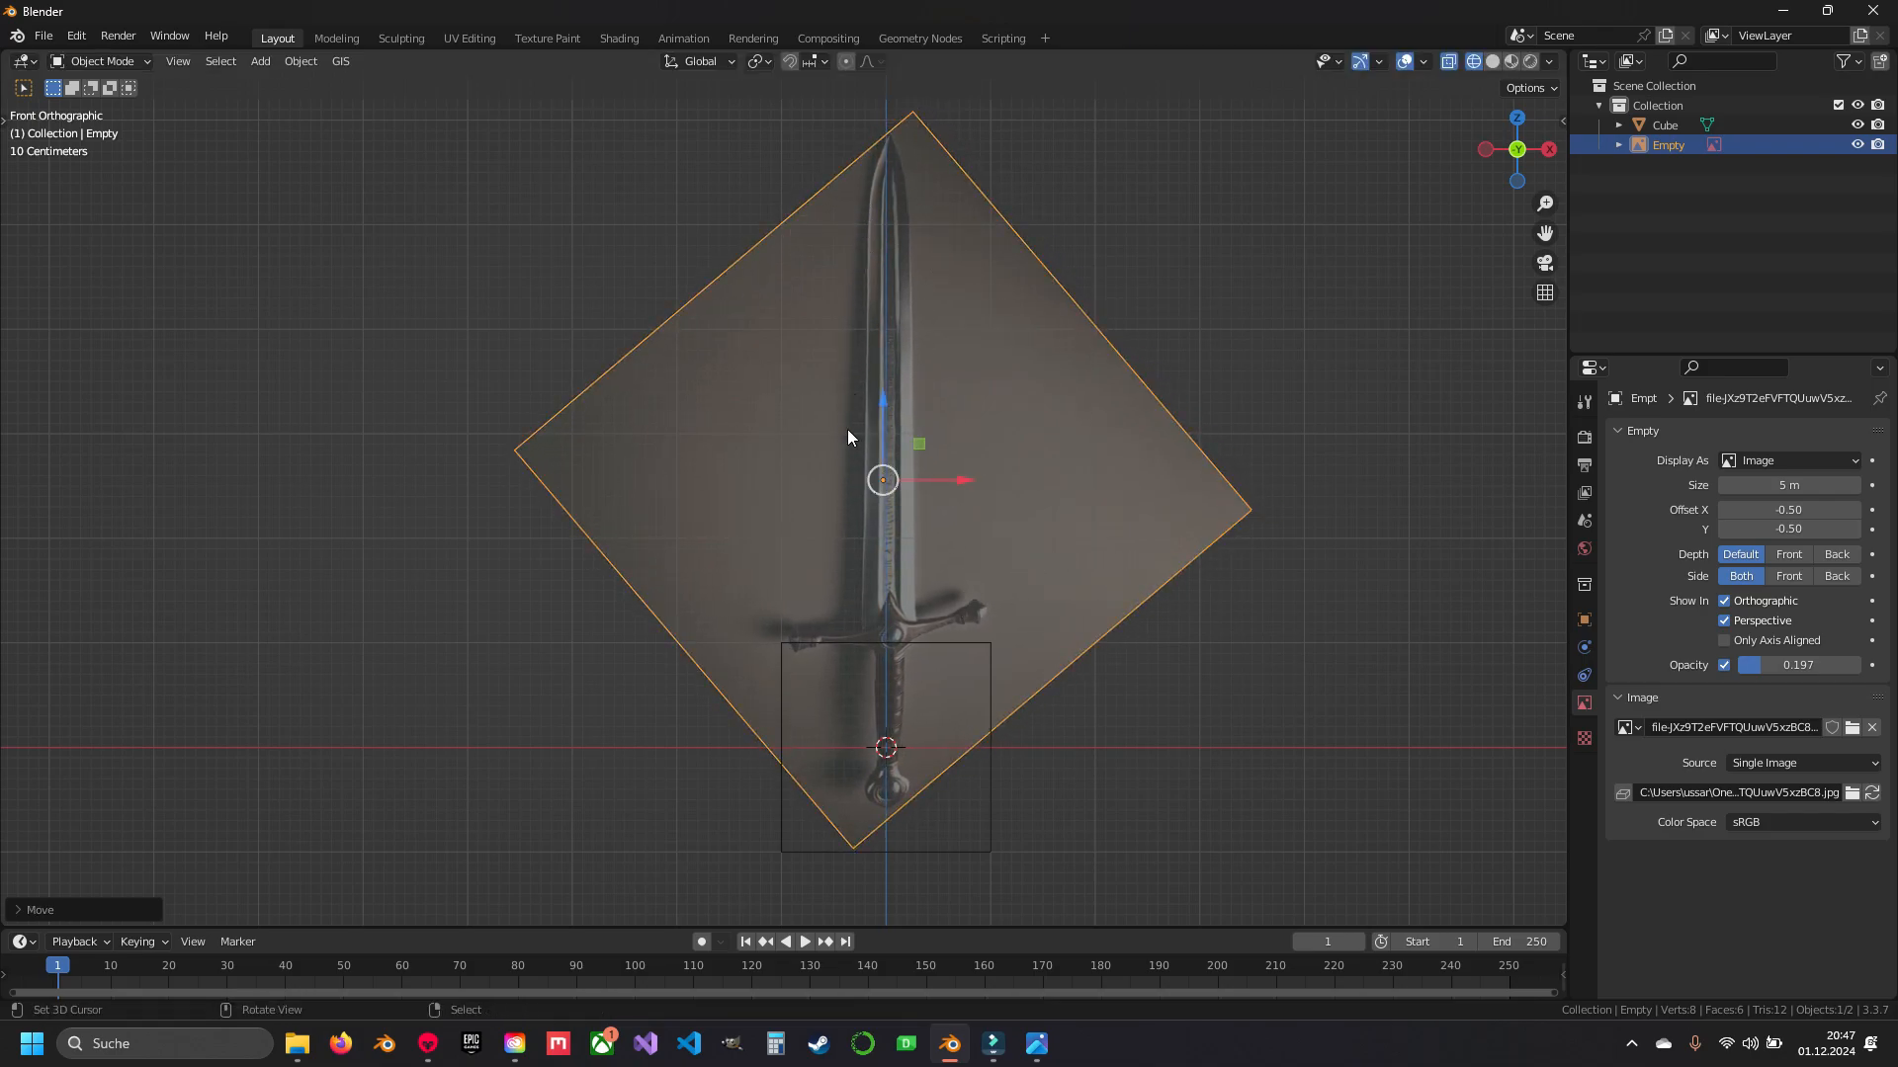
- Check the alignment of the reference sword's tip, crossguard and pommel with the vertical Z axis
shift+middle_drag(974, 391, 935, 471)
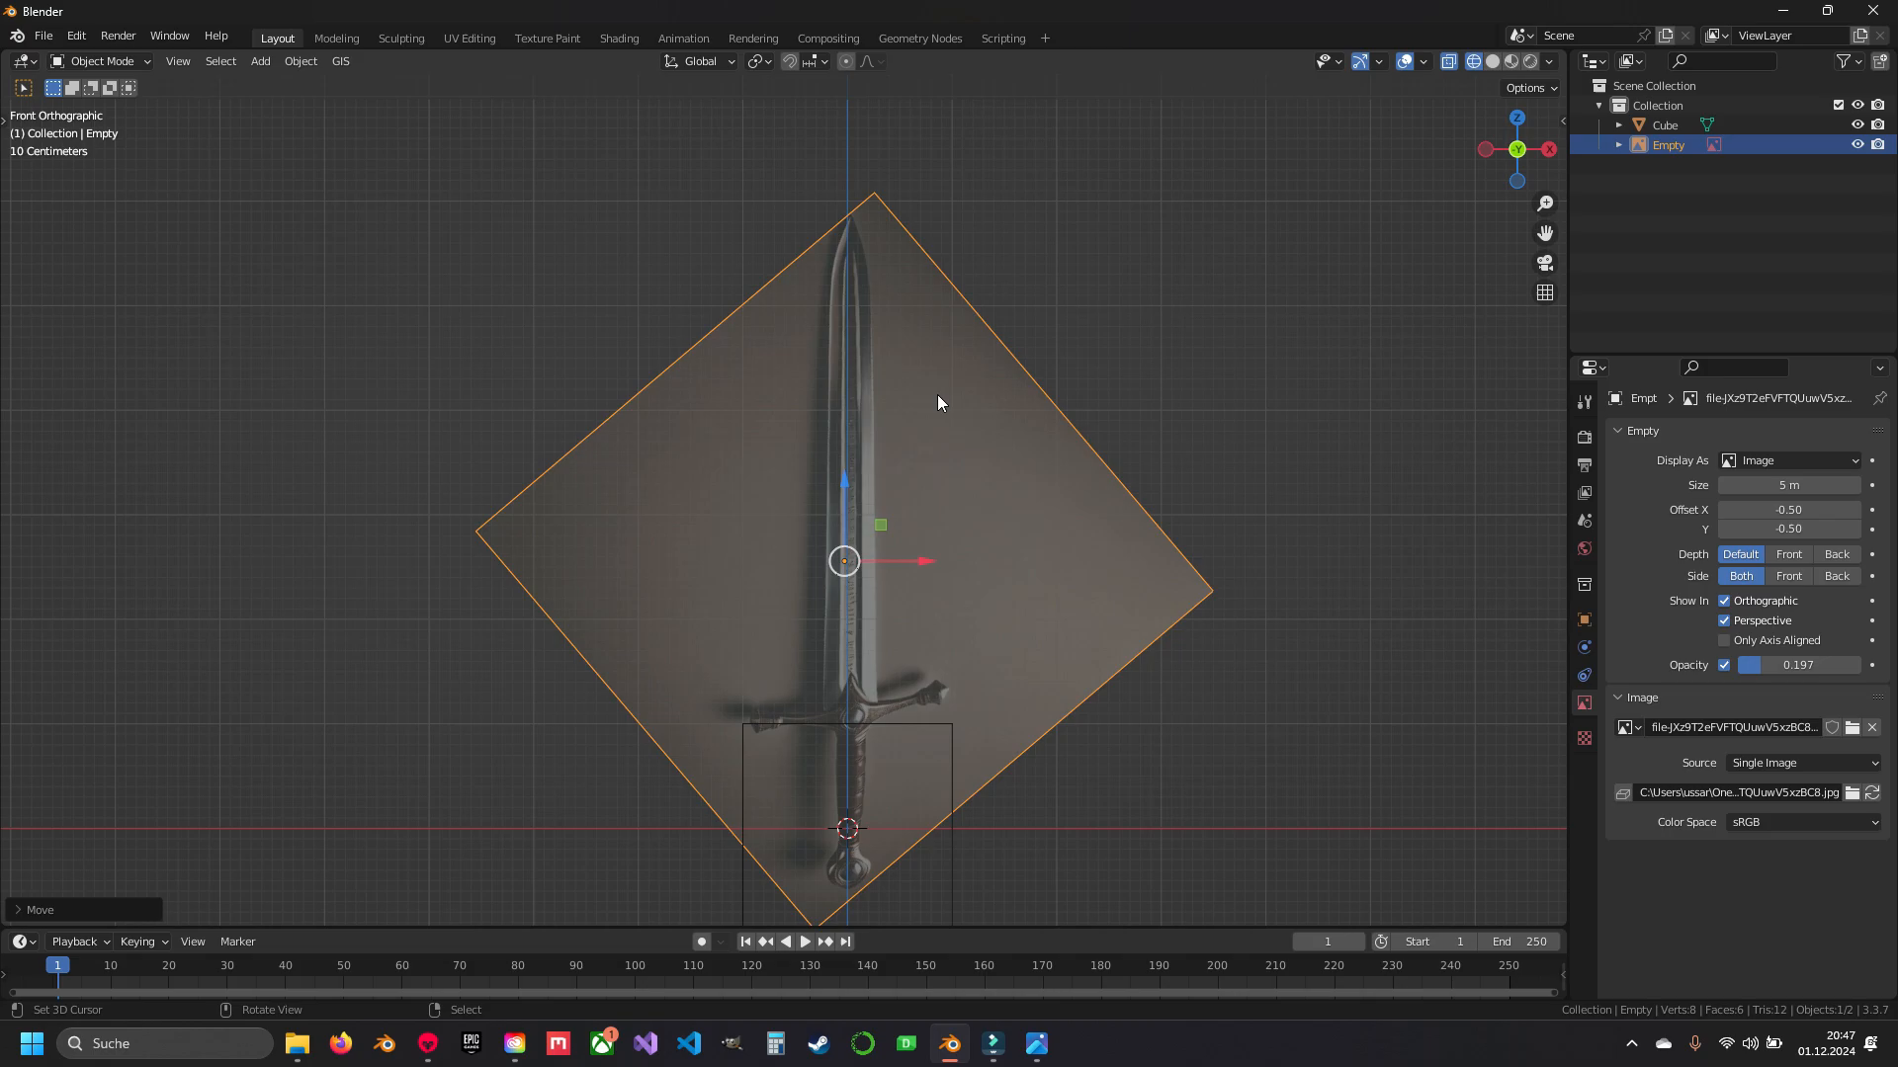
shift+middle_drag(810, 435, 818, 389)
scroll(841, 298, up, 5)
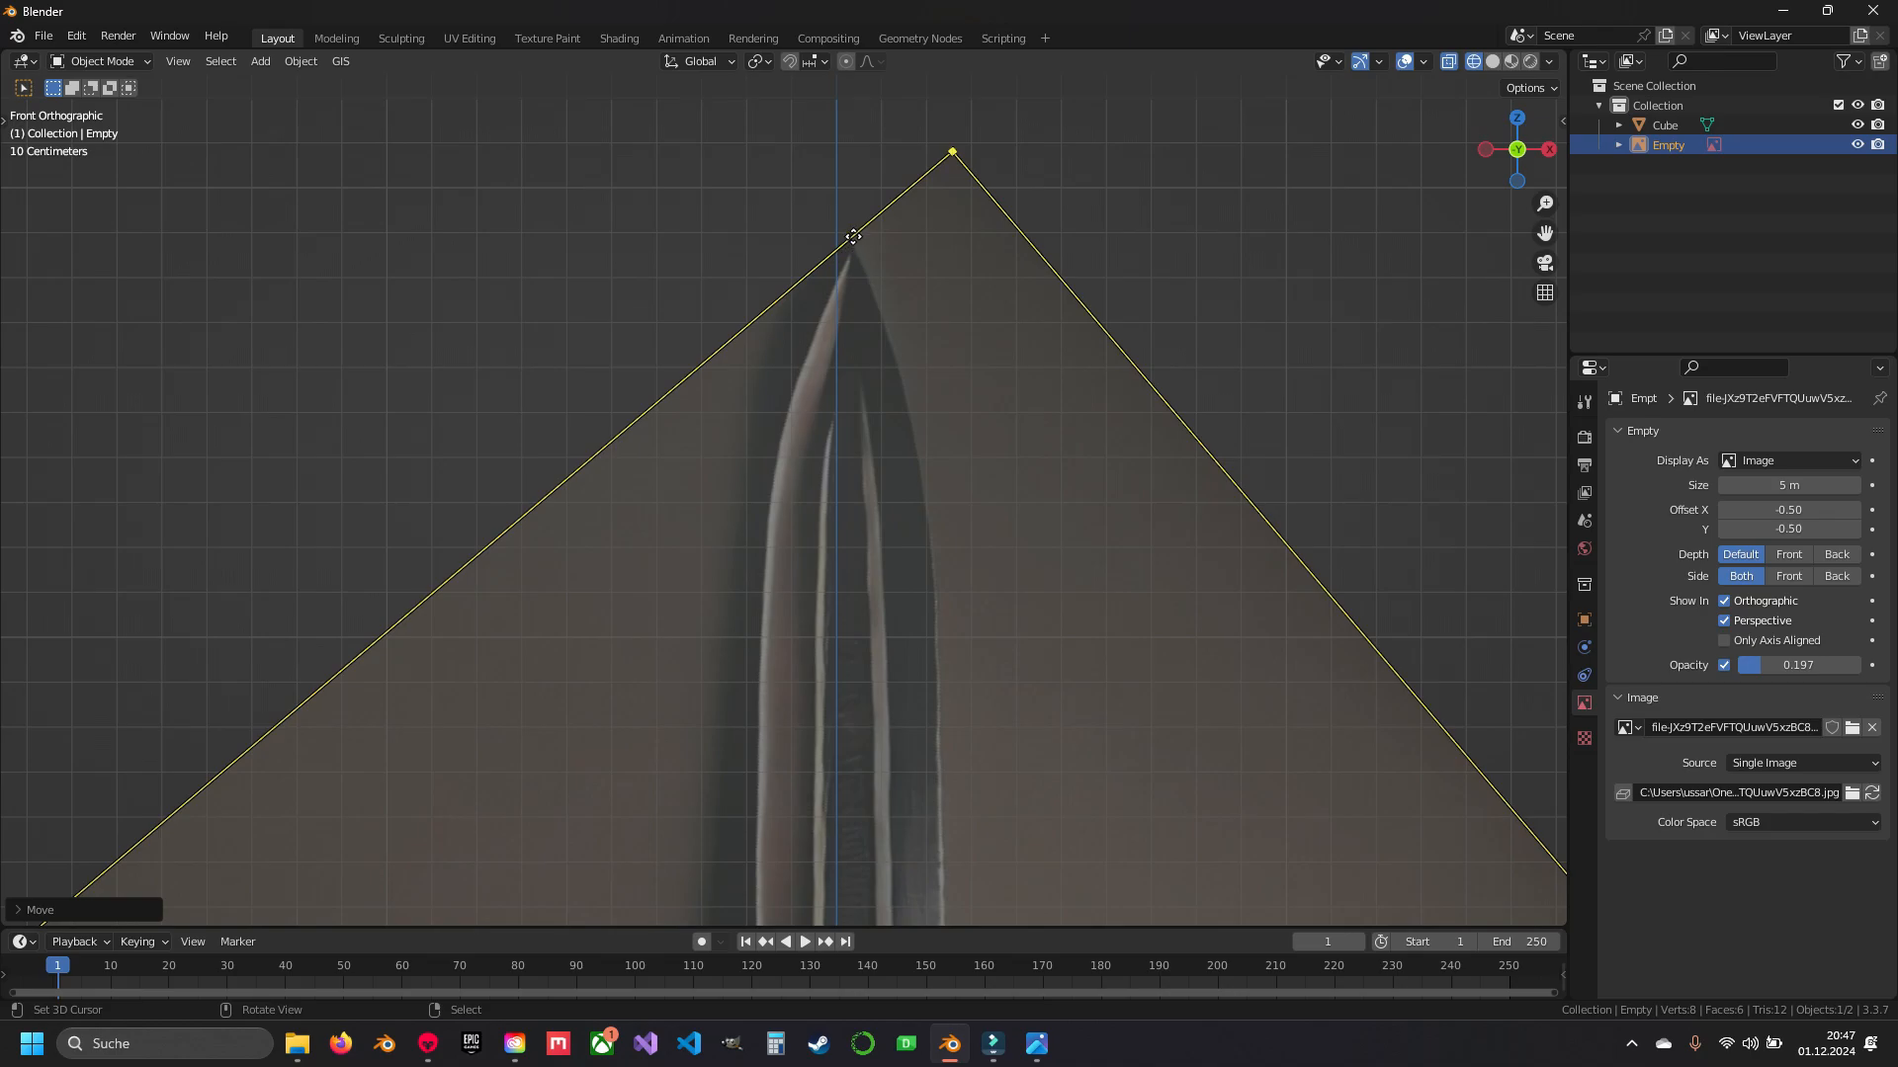
scroll(851, 269, down, 7)
shift+middle_drag(858, 558, 885, 188)
shift+middle_drag(776, 600, 808, 300)
scroll(808, 300, up, 4)
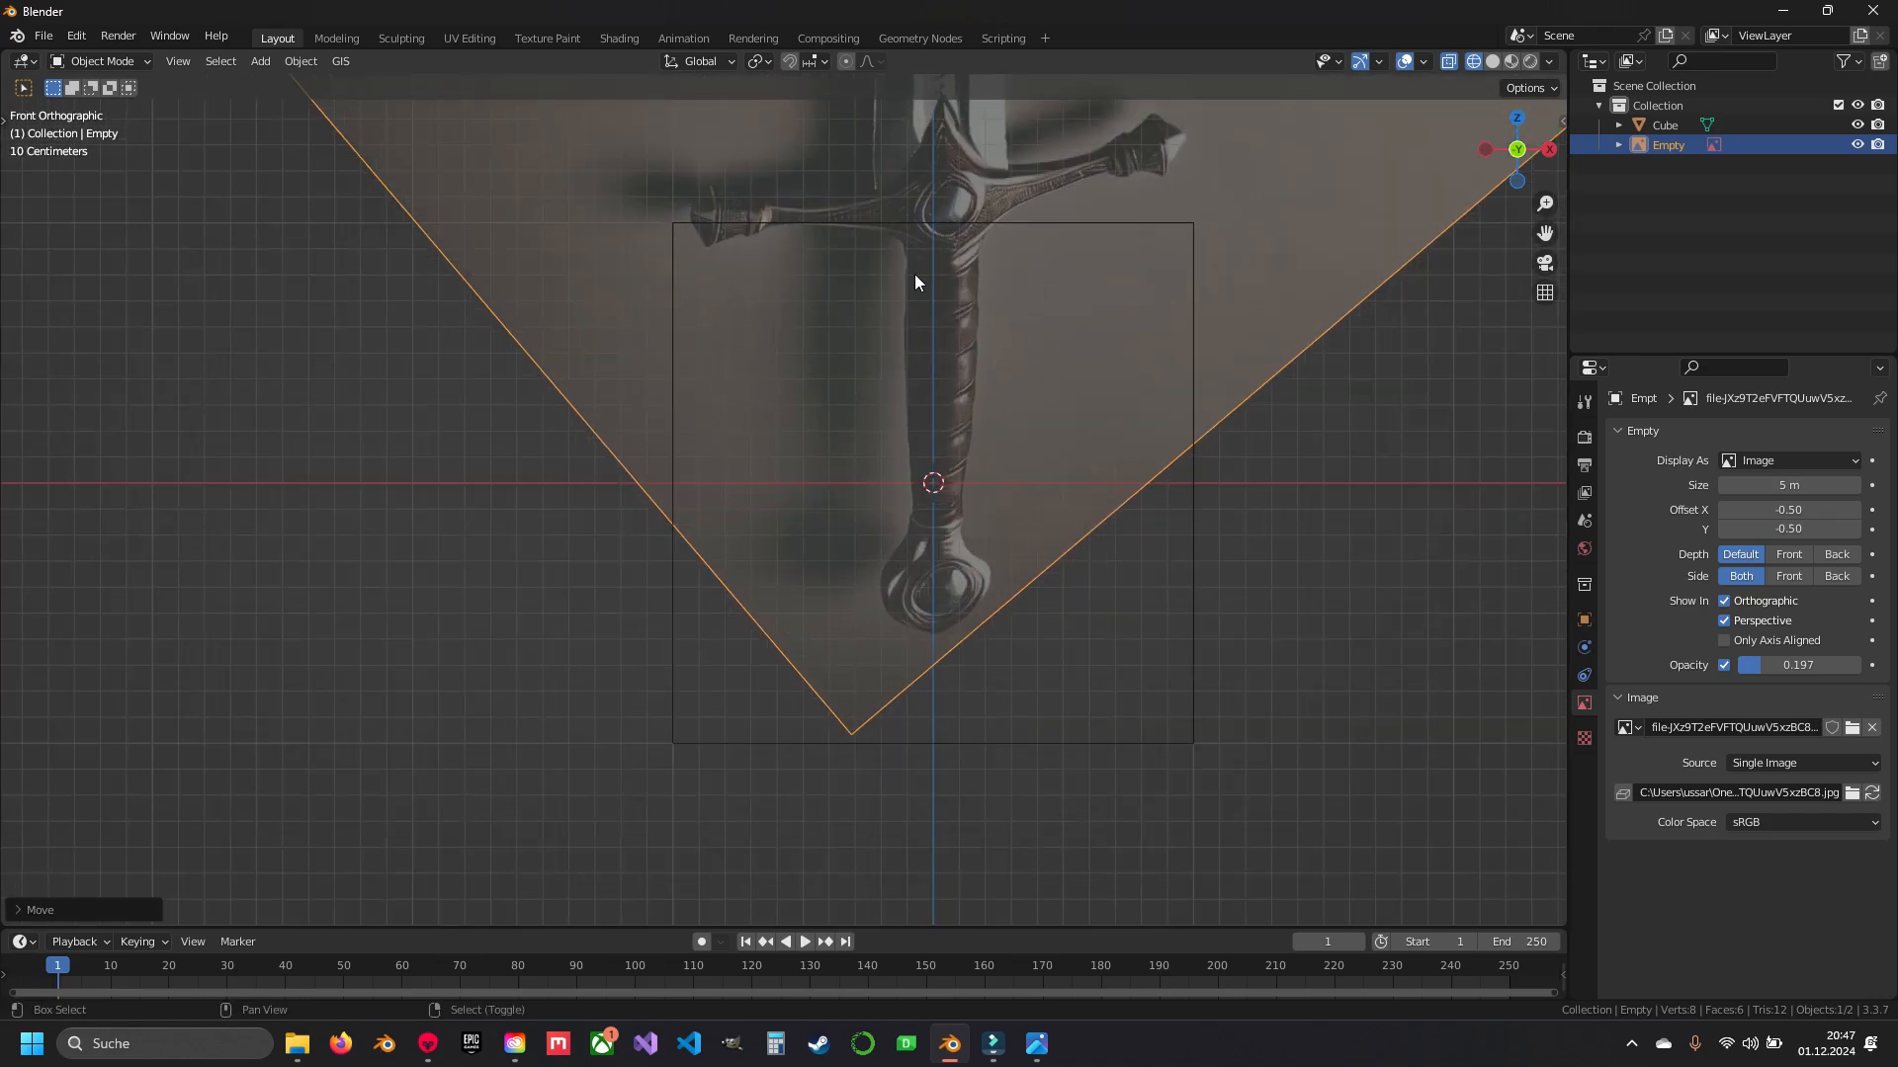
shift+middle_drag(936, 161, 839, 435)
scroll(850, 373, down, 5)
shift+middle_drag(828, 123, 780, 563)
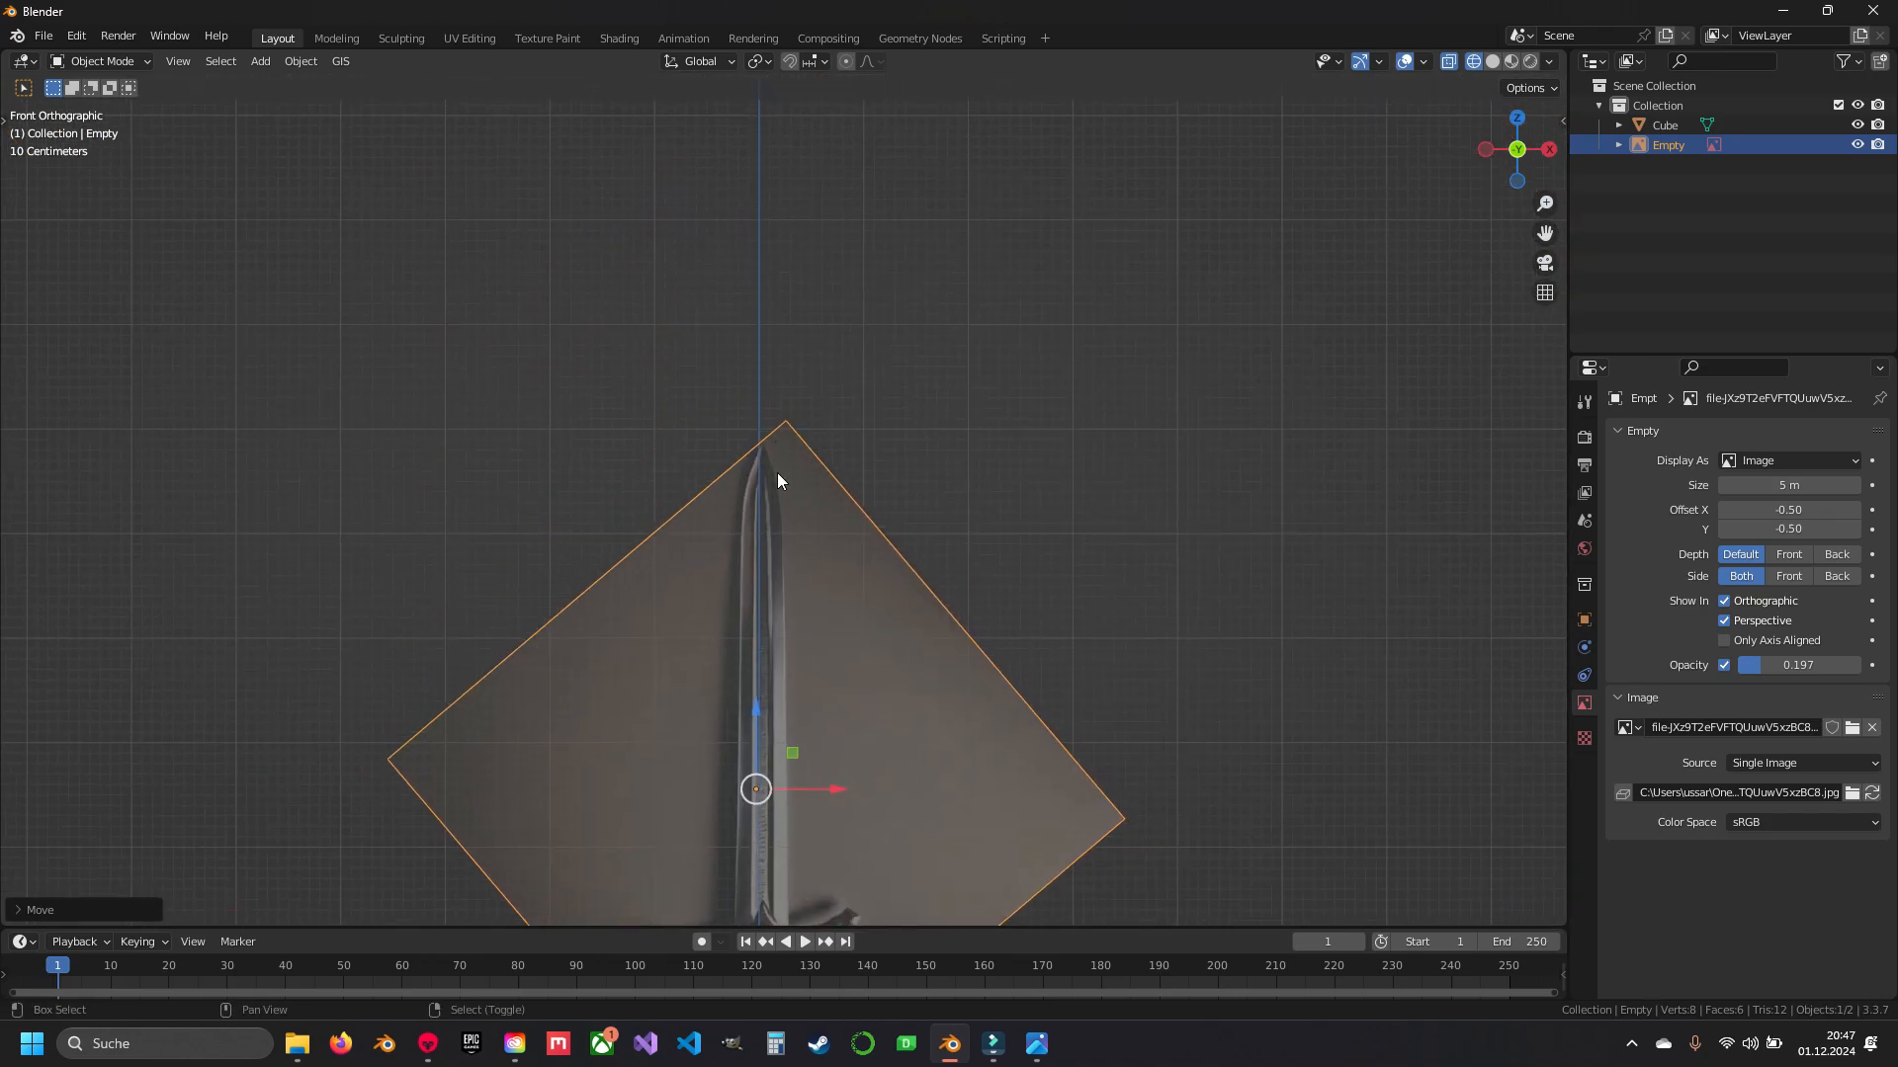
- Nudge the reference image to put the sword tip on the Z axis, and rotate it slightly to straighten the crossguard area
scroll(781, 460, up, 7)
shift+middle_drag(791, 423, 843, 469)
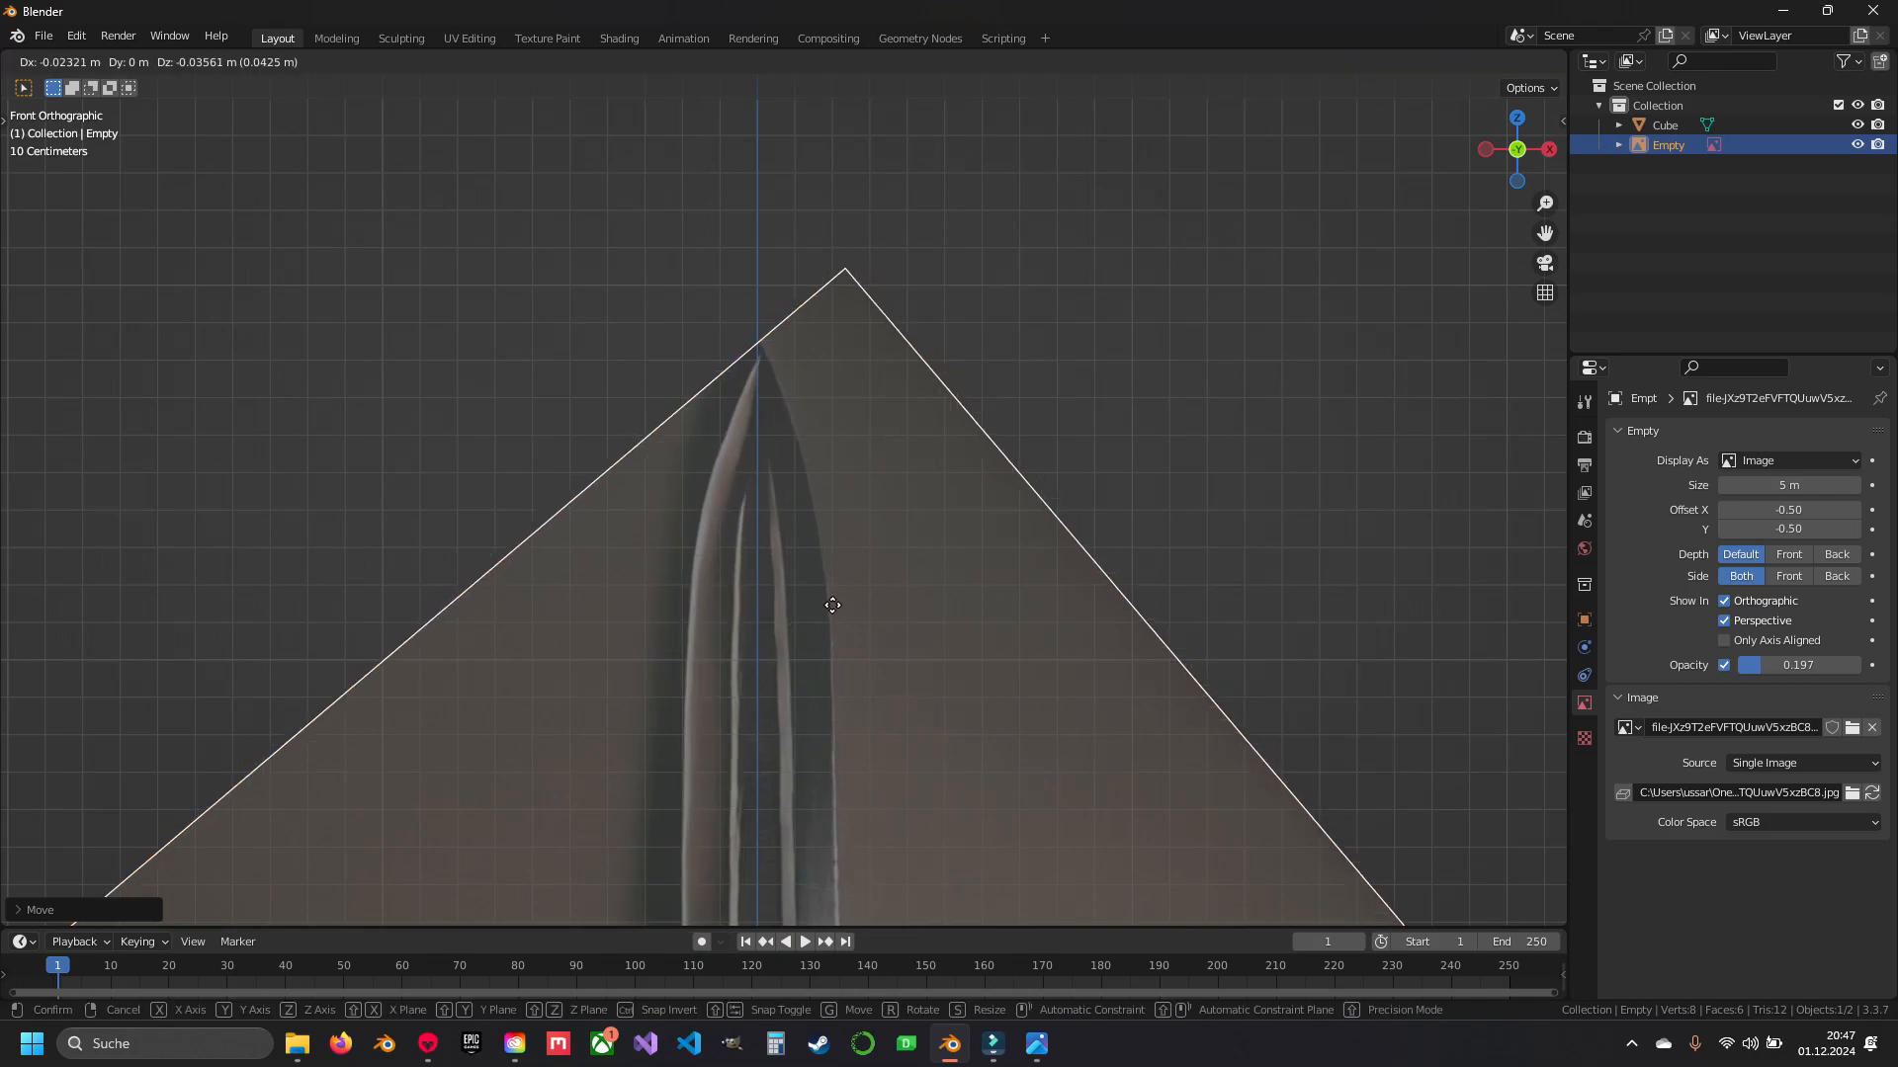
scroll(824, 632, down, 7)
shift+middle_drag(874, 797, 931, 380)
scroll(870, 548, up, 5)
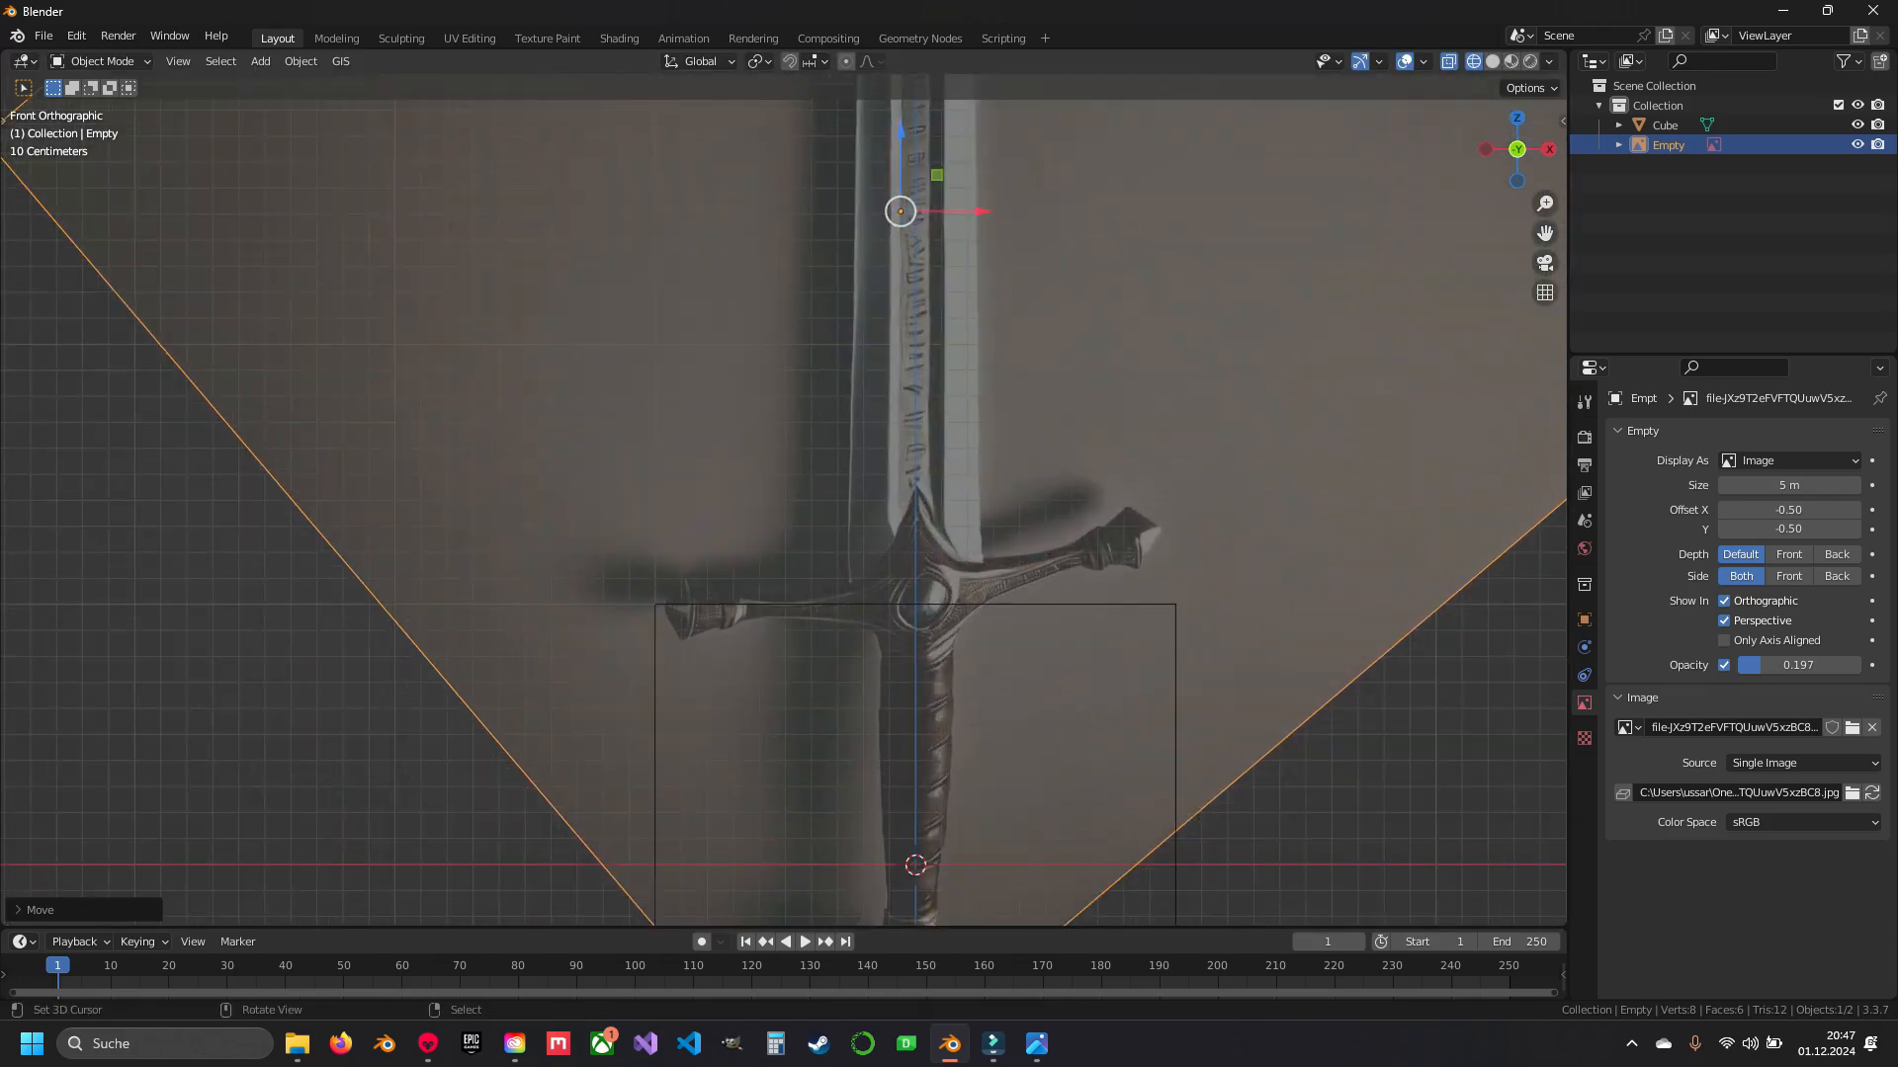
key(r)
click(1133, 484)
- Move the reference image slightly so the sword's tip sits back on the vertical Z axis
shift+middle_drag(1082, 425, 1024, 867)
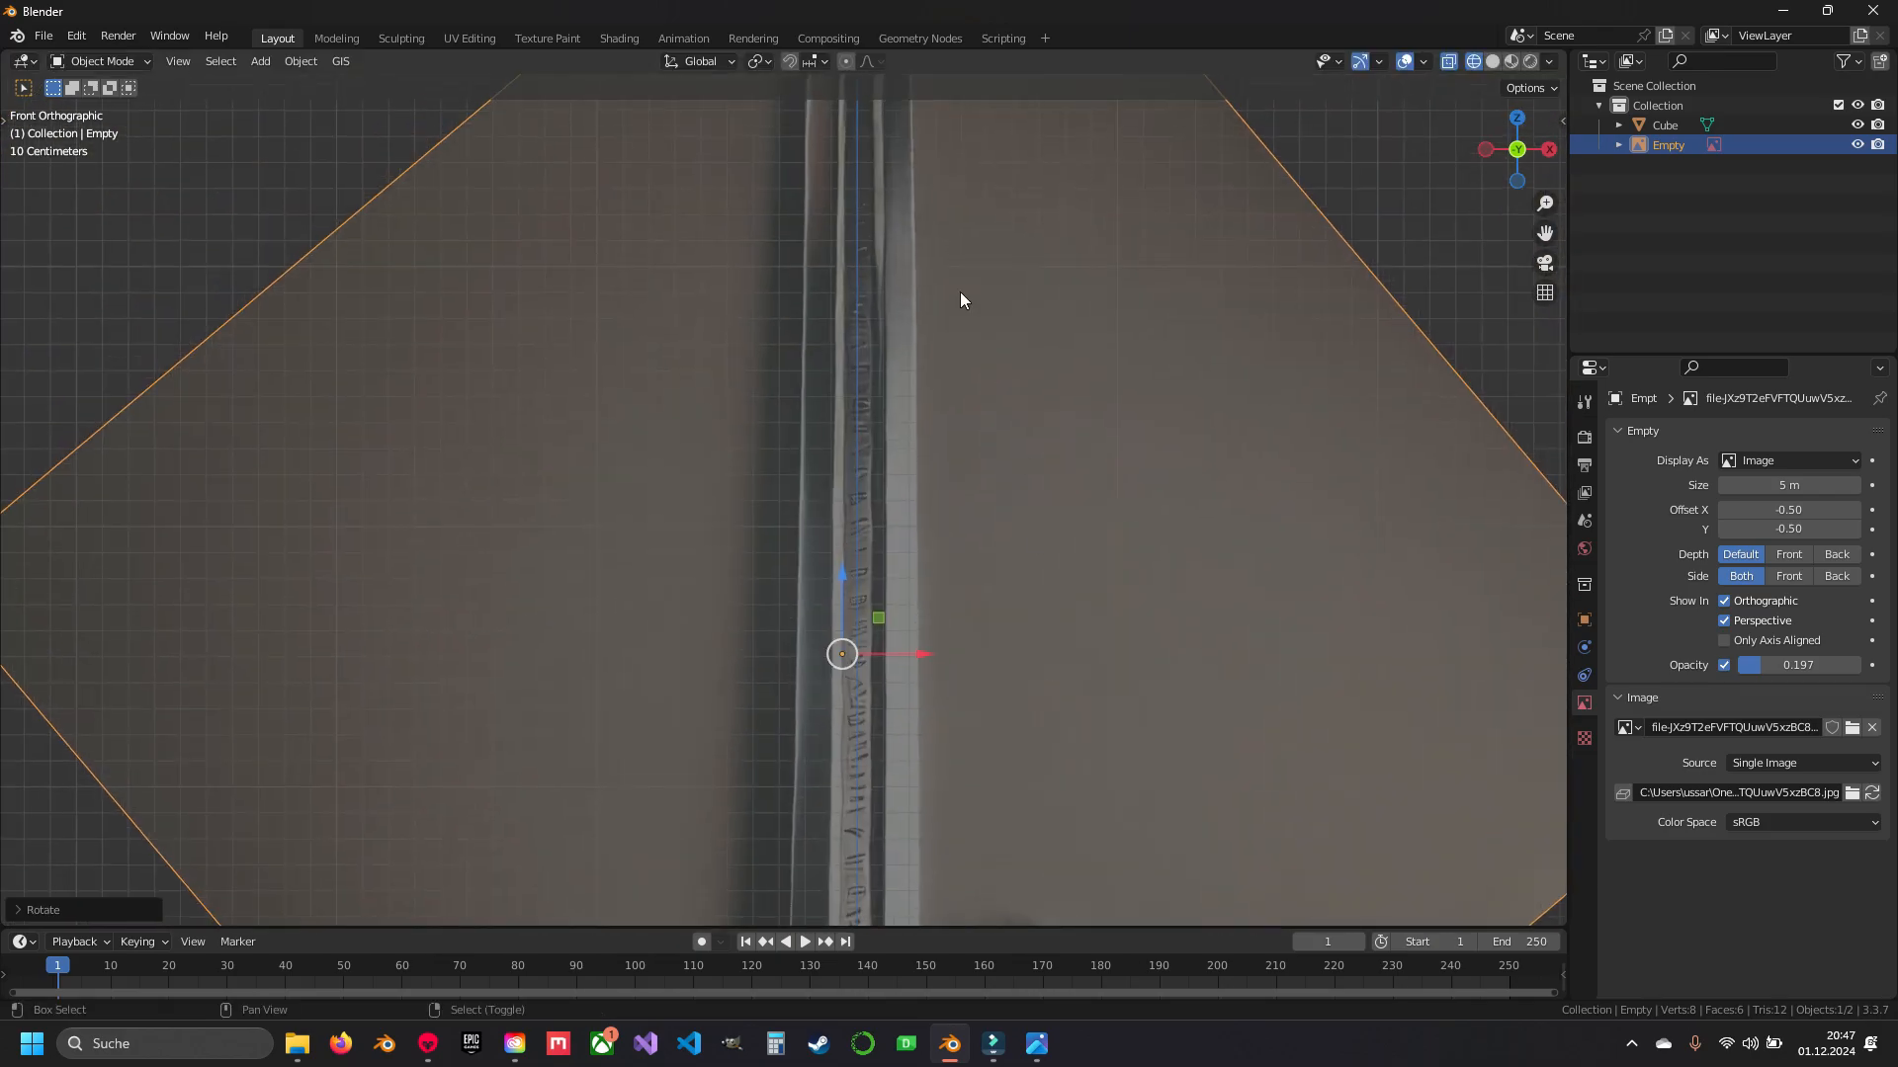
shift+middle_drag(960, 293, 924, 776)
scroll(881, 387, up, 4)
shift+middle_drag(945, 241, 881, 493)
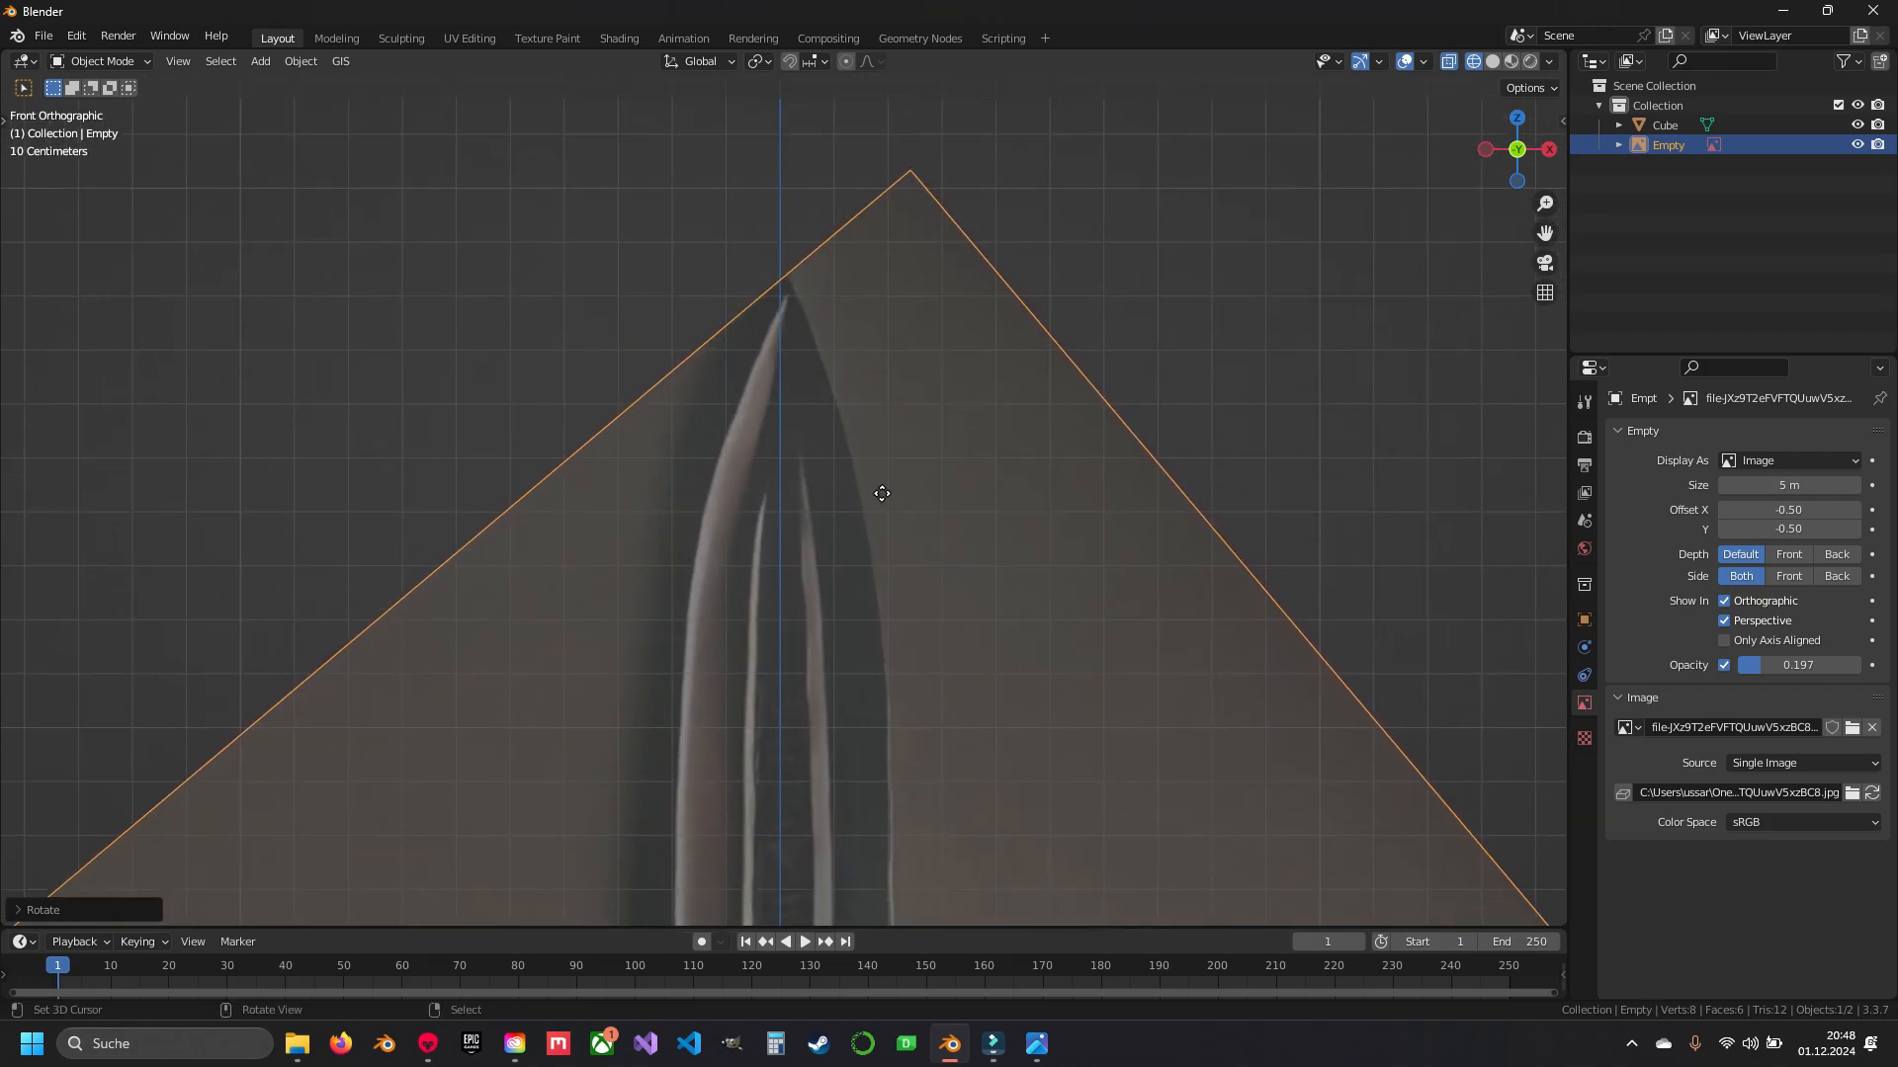
key(g)
click(812, 582)
- Rotate the reference image by a tiny angle to line up the crossguard and grip with the Z axis
scroll(820, 598, down, 10)
shift+middle_drag(849, 895, 886, 431)
scroll(869, 506, up, 10)
shift+middle_drag(869, 506, 880, 482)
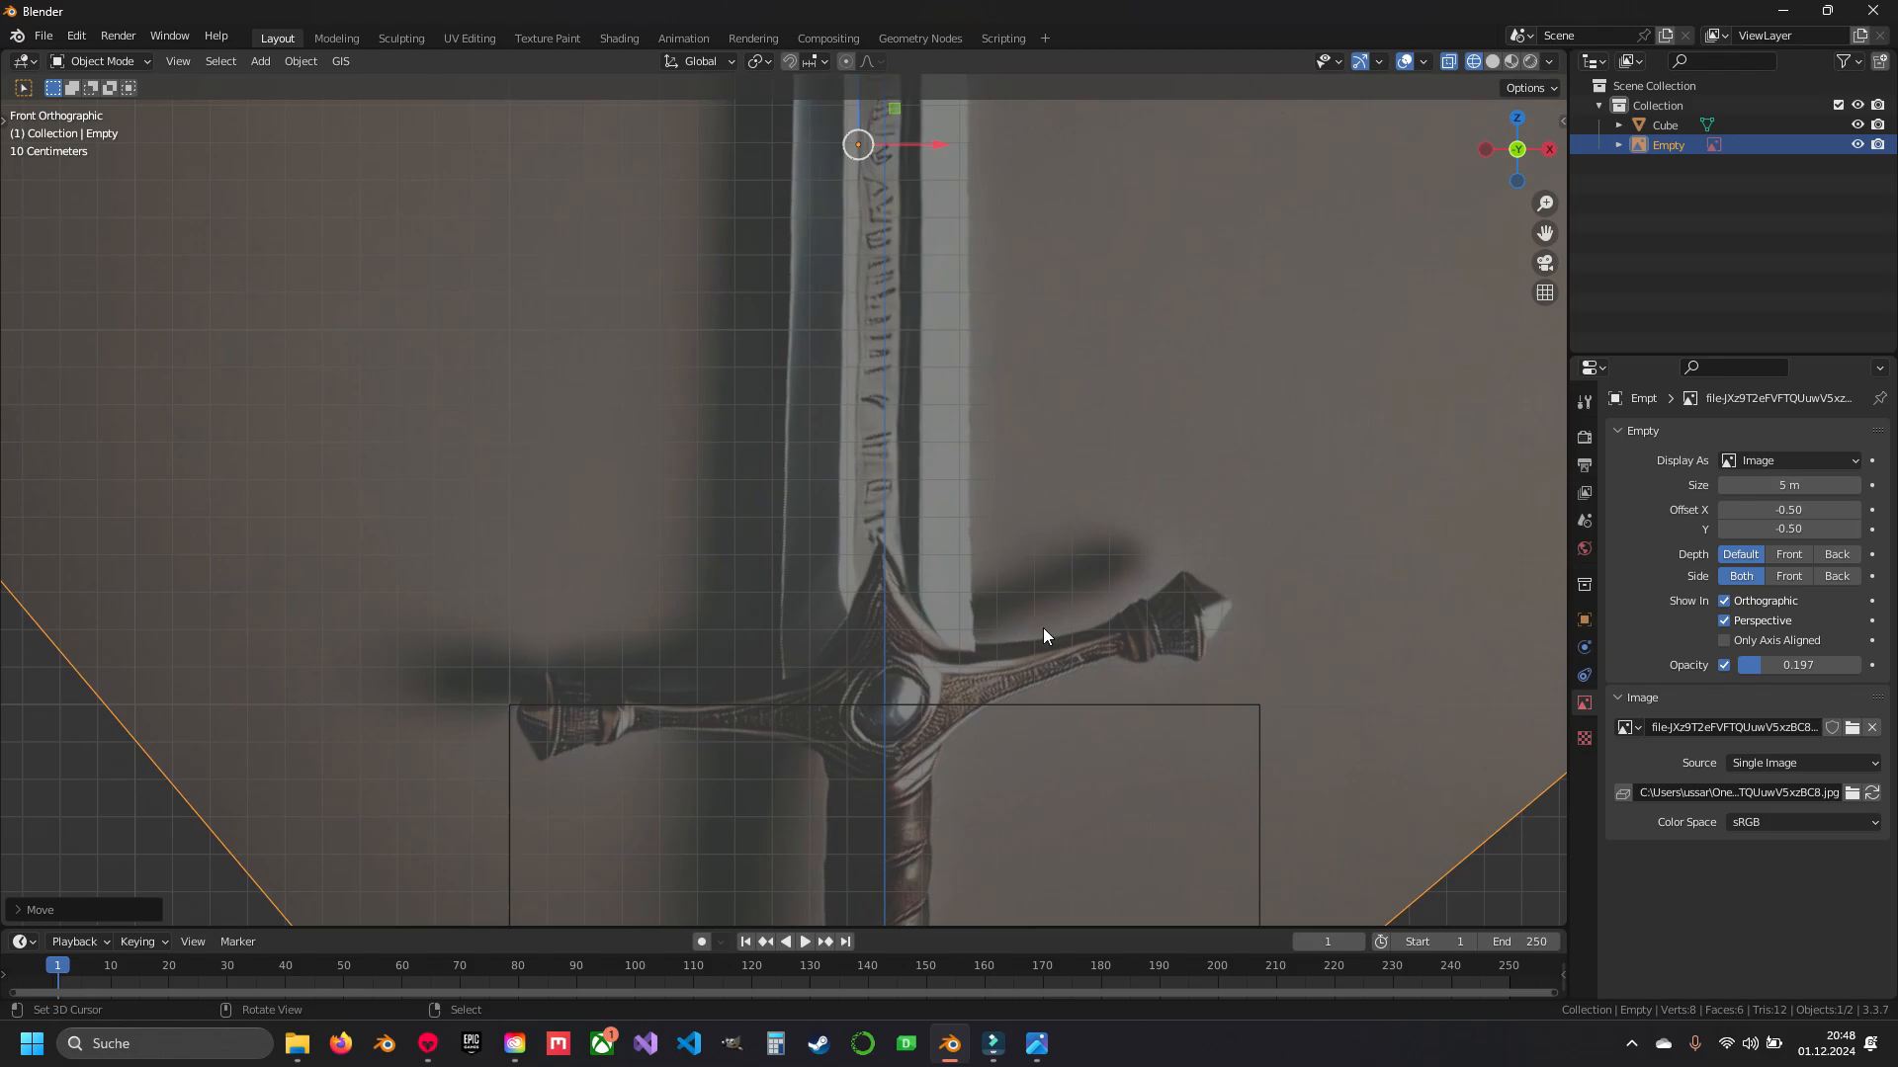
key(r)
click(1135, 637)
- Fine-tune the reference image's position at the sword tip so the point lies exactly on the Z axis
scroll(1107, 593, down, 7)
shift+middle_drag(878, 128, 846, 518)
scroll(846, 518, up, 10)
key(g)
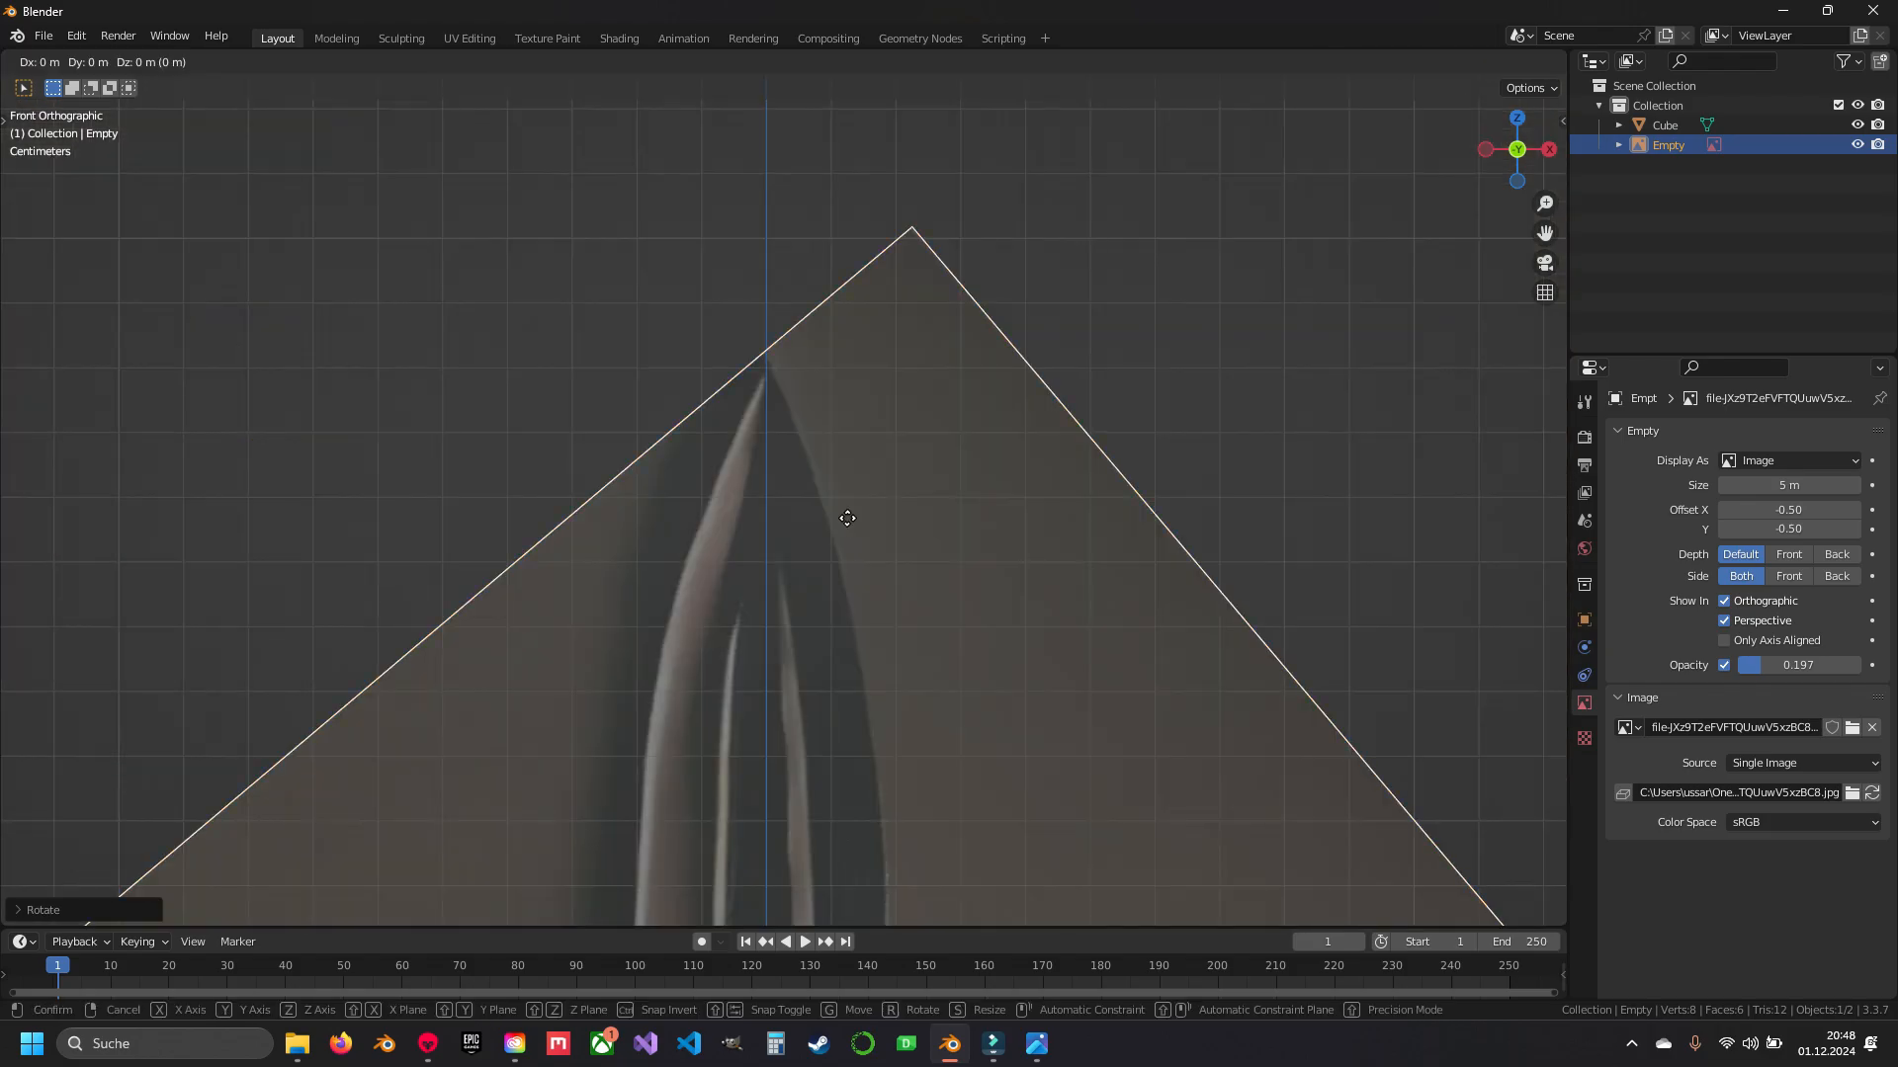
click(839, 518)
key(r)
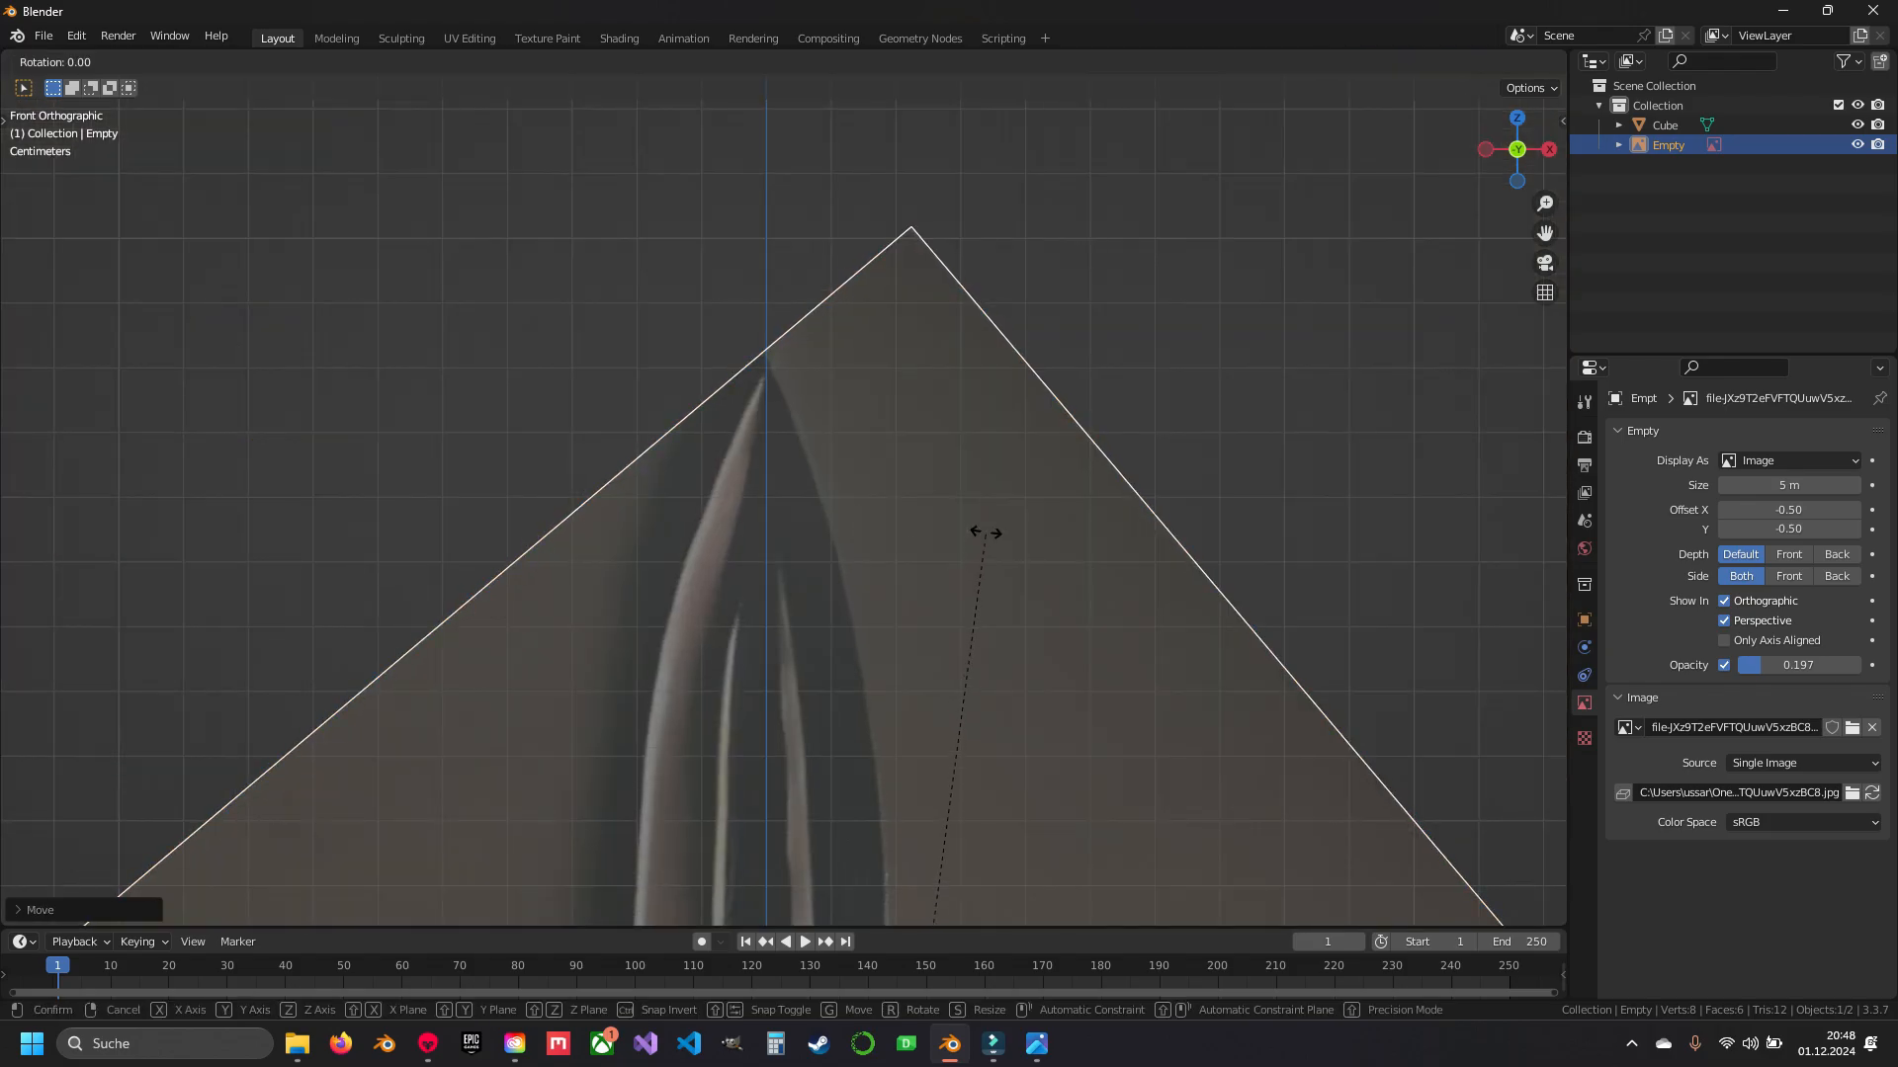
click(933, 507)
- Check that the sword's blade, crossguard and pommel follow the vertical Z axis
scroll(898, 644, down, 4)
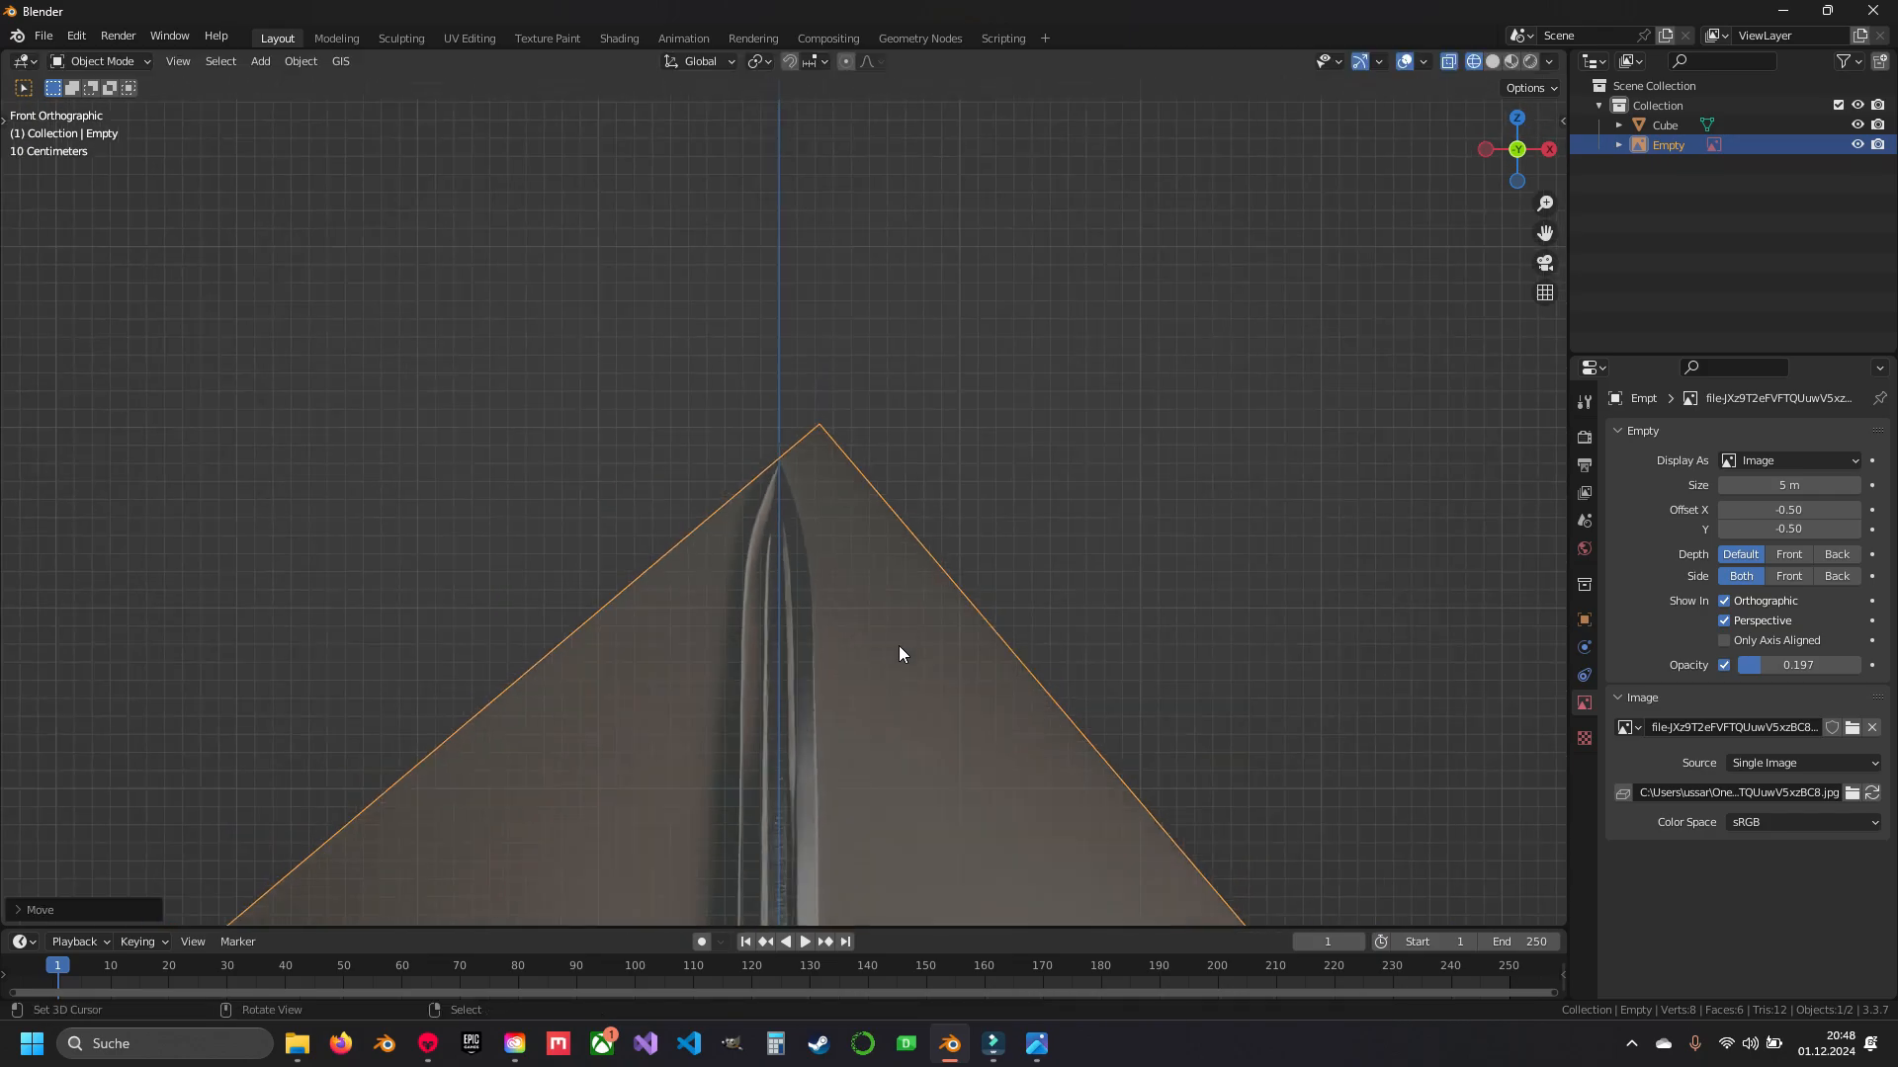
scroll(898, 644, down, 5)
shift+middle_drag(817, 827, 852, 565)
scroll(852, 565, up, 9)
shift+middle_drag(945, 722, 856, 567)
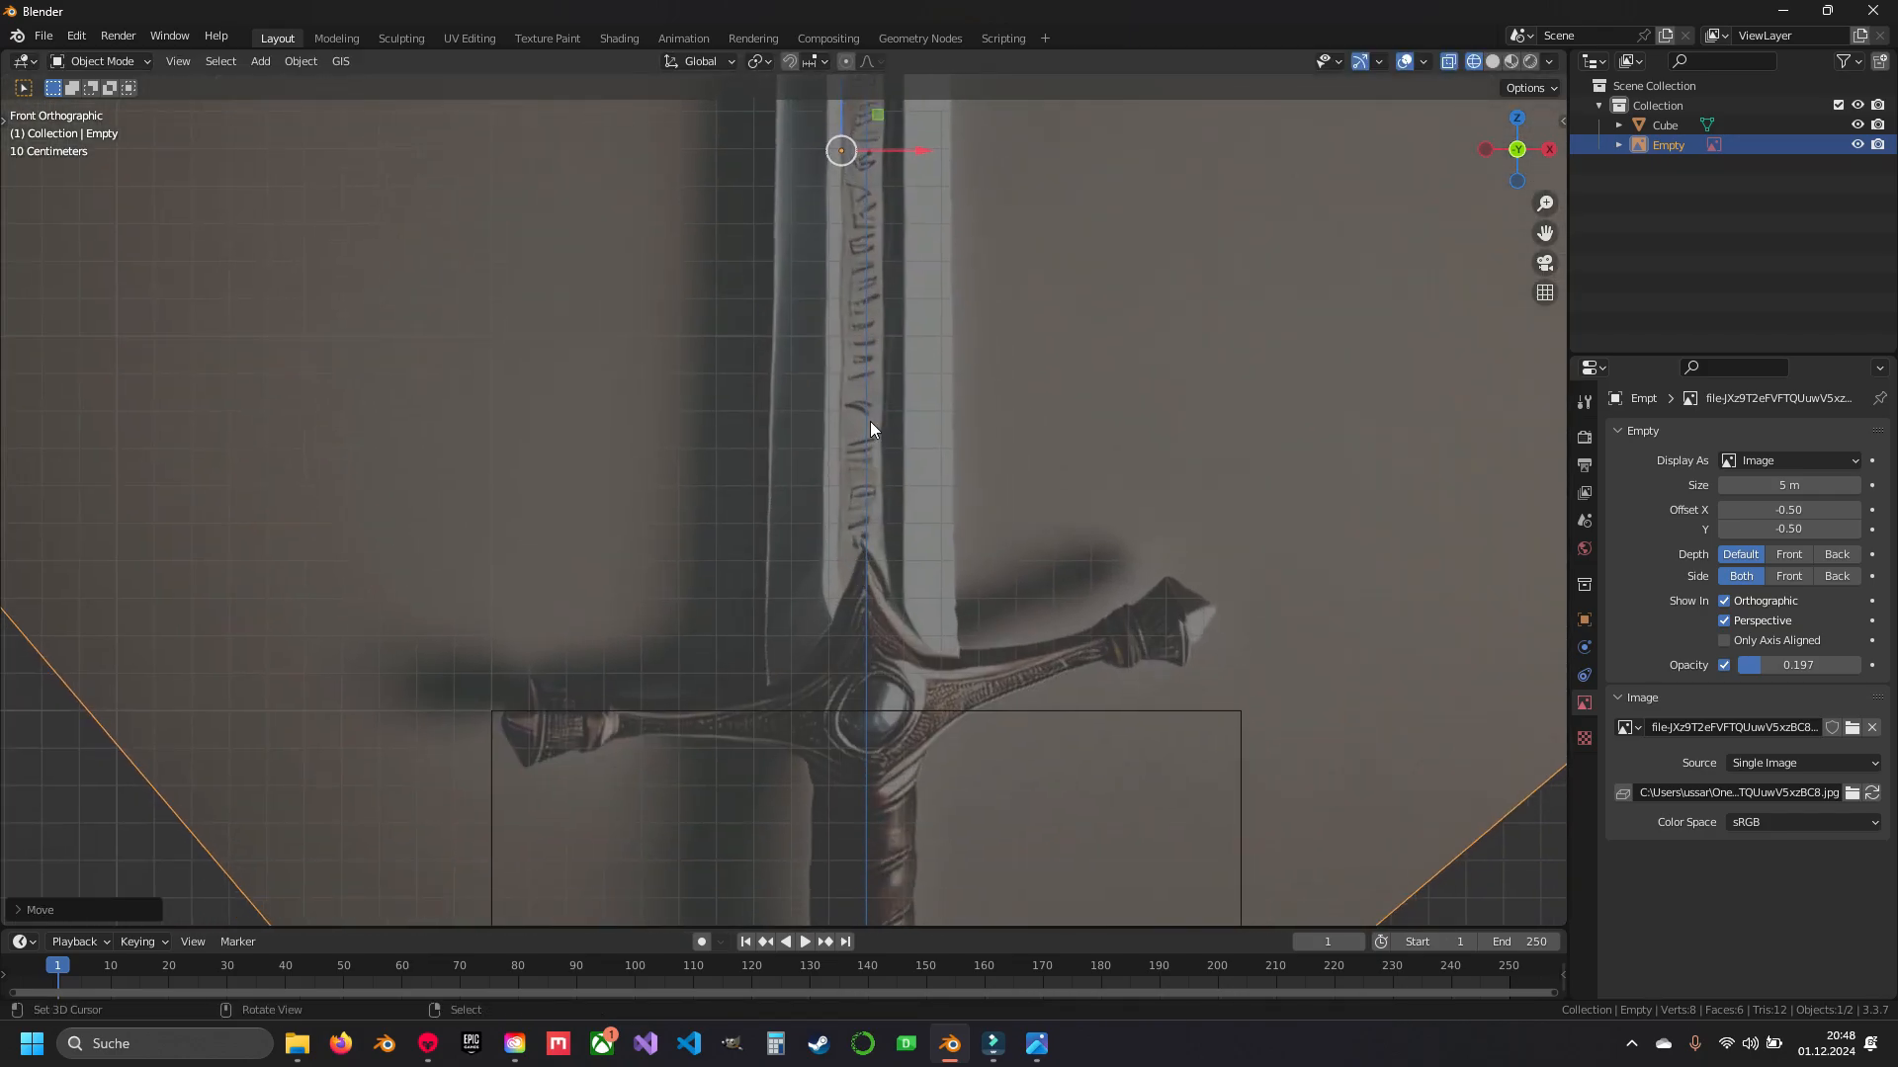
scroll(869, 422, down, 5)
shift+middle_drag(862, 648, 878, 468)
- Move the reference image down about 1.2 m so the base of the blade sits at the world origin
scroll(877, 469, down, 3)
mouse_move(852, 373)
shift+middle_down()
mouse_move(835, 524)
mouse_move(834, 346)
shift+middle_up()
key(g)
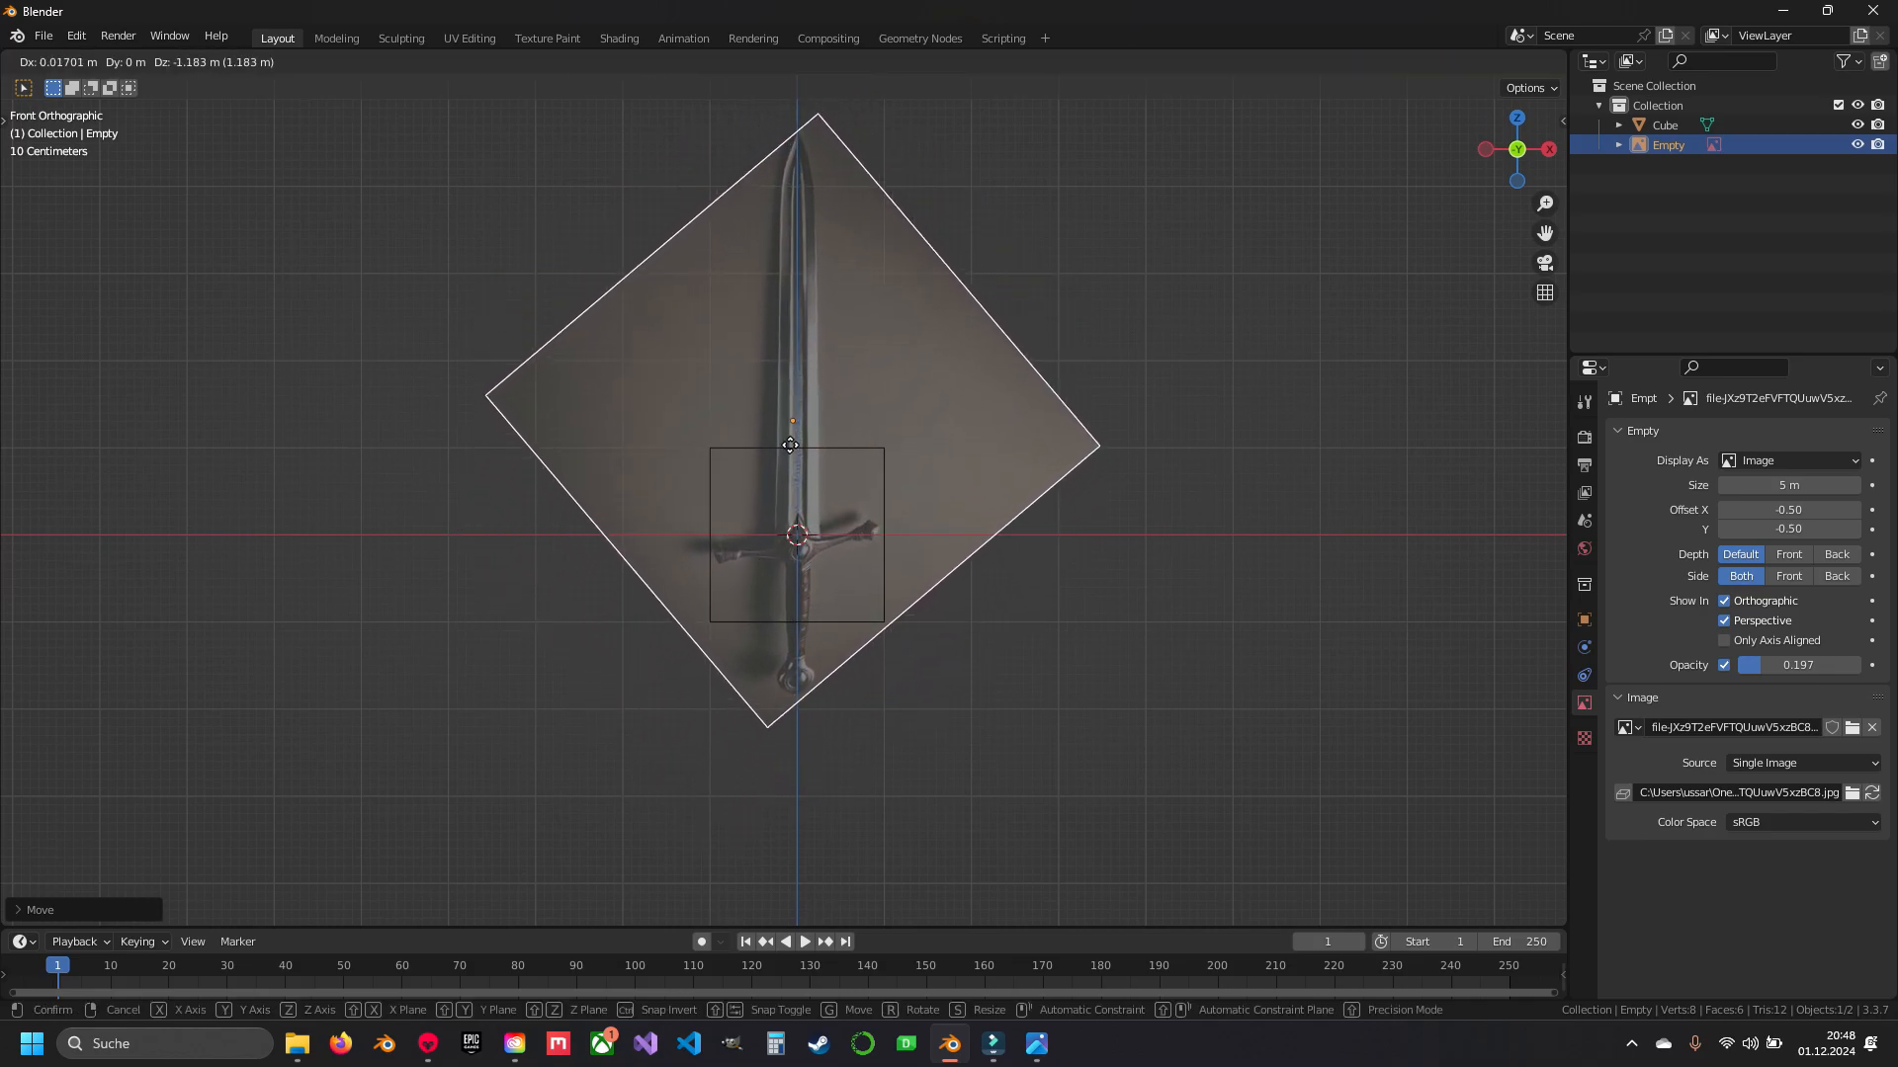
click(790, 483)
- Examine the lowered sword's tip, blade base, crossguard and grip against the Z axis and the world origin
scroll(793, 483, up, 7)
shift+middle_drag(892, 606, 755, 356)
scroll(761, 415, down, 7)
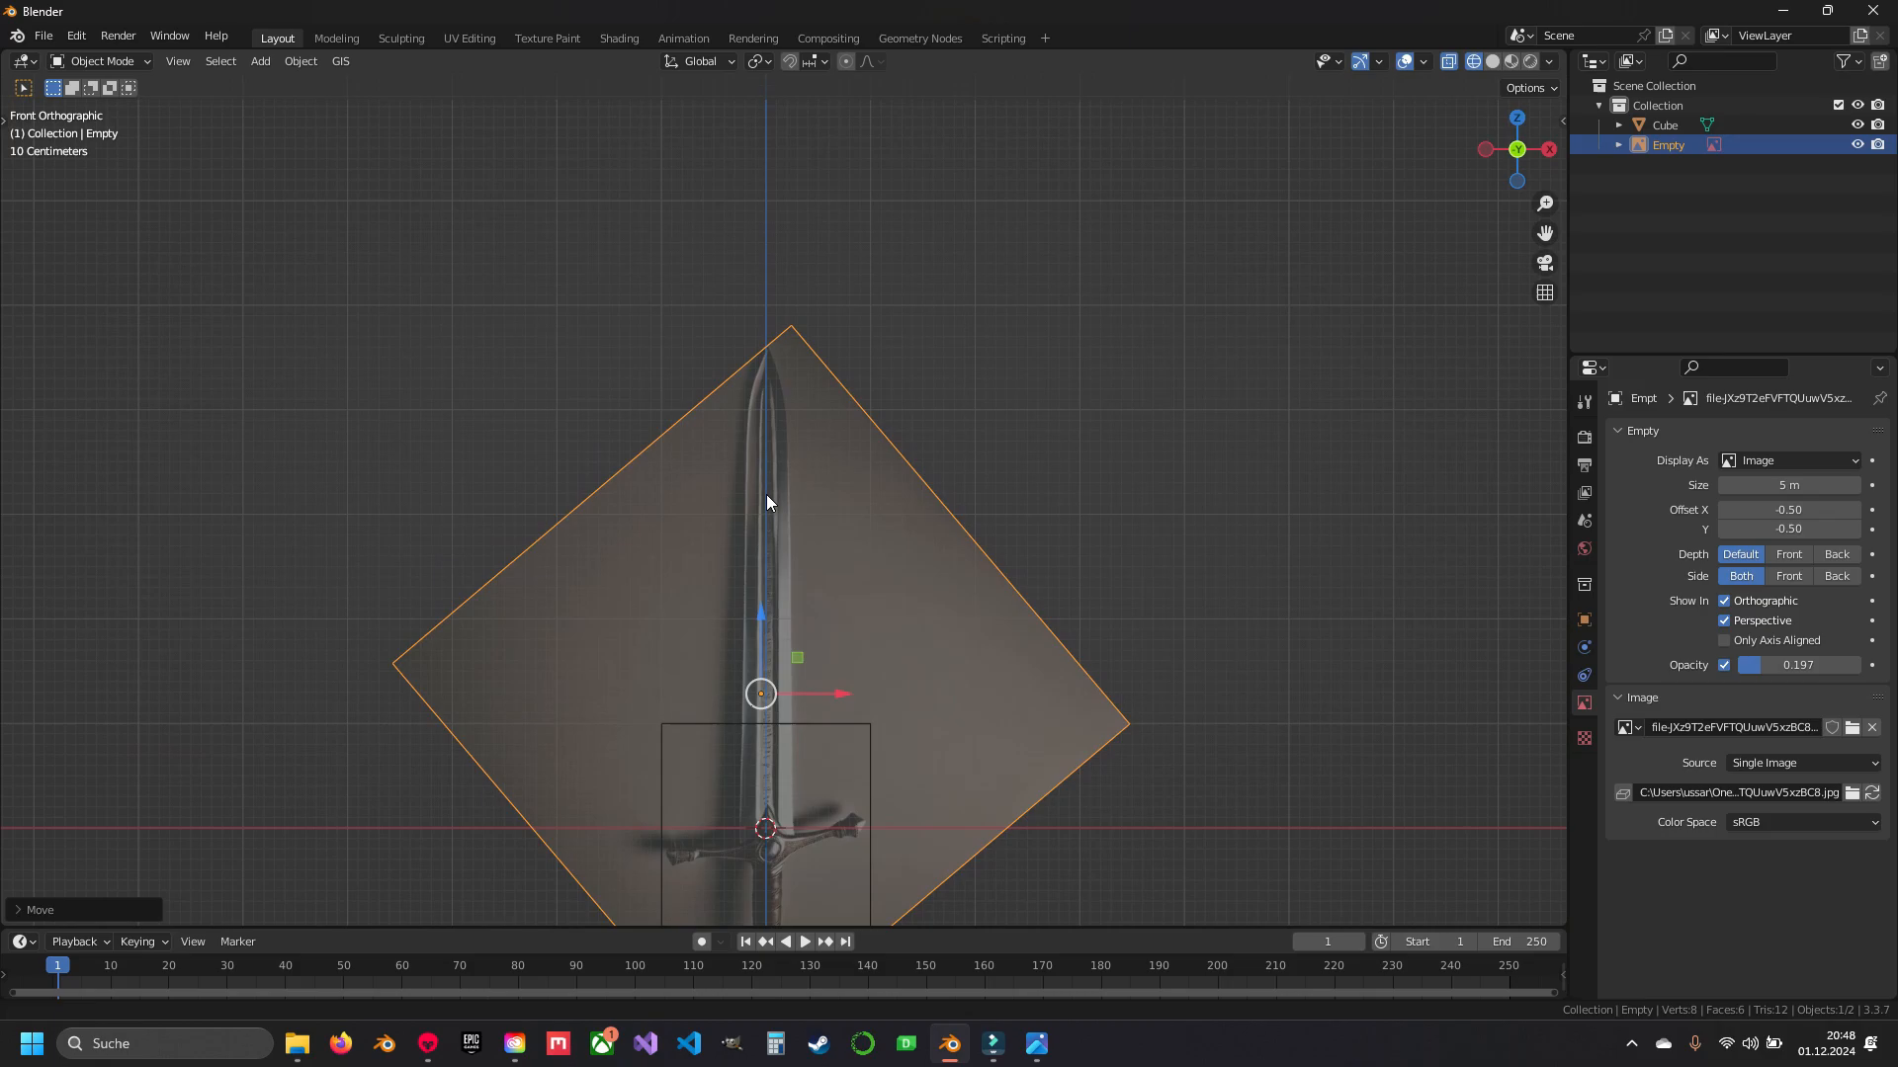
scroll(814, 490, up, 5)
shift+middle_drag(815, 491, 773, 562)
shift+middle_drag(781, 348, 771, 682)
scroll(788, 632, down, 1)
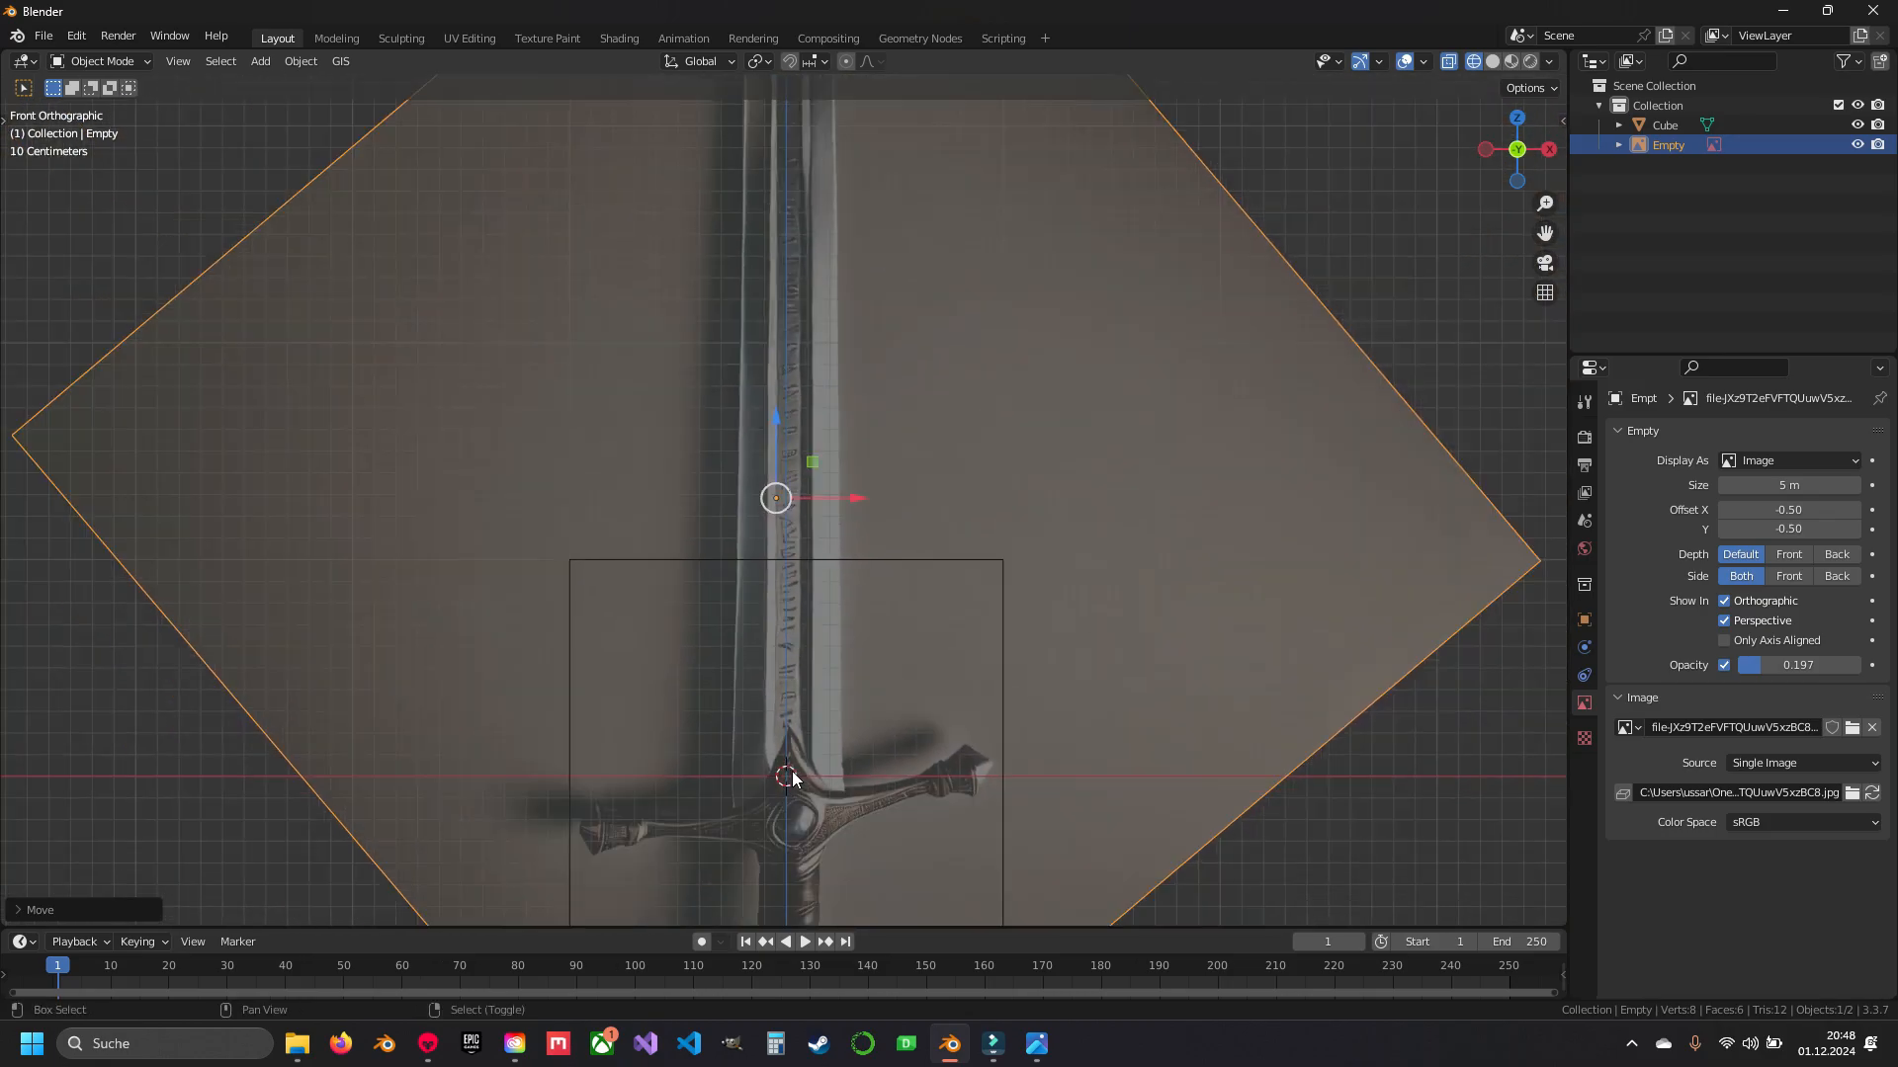
shift+middle_drag(792, 776, 819, 465)
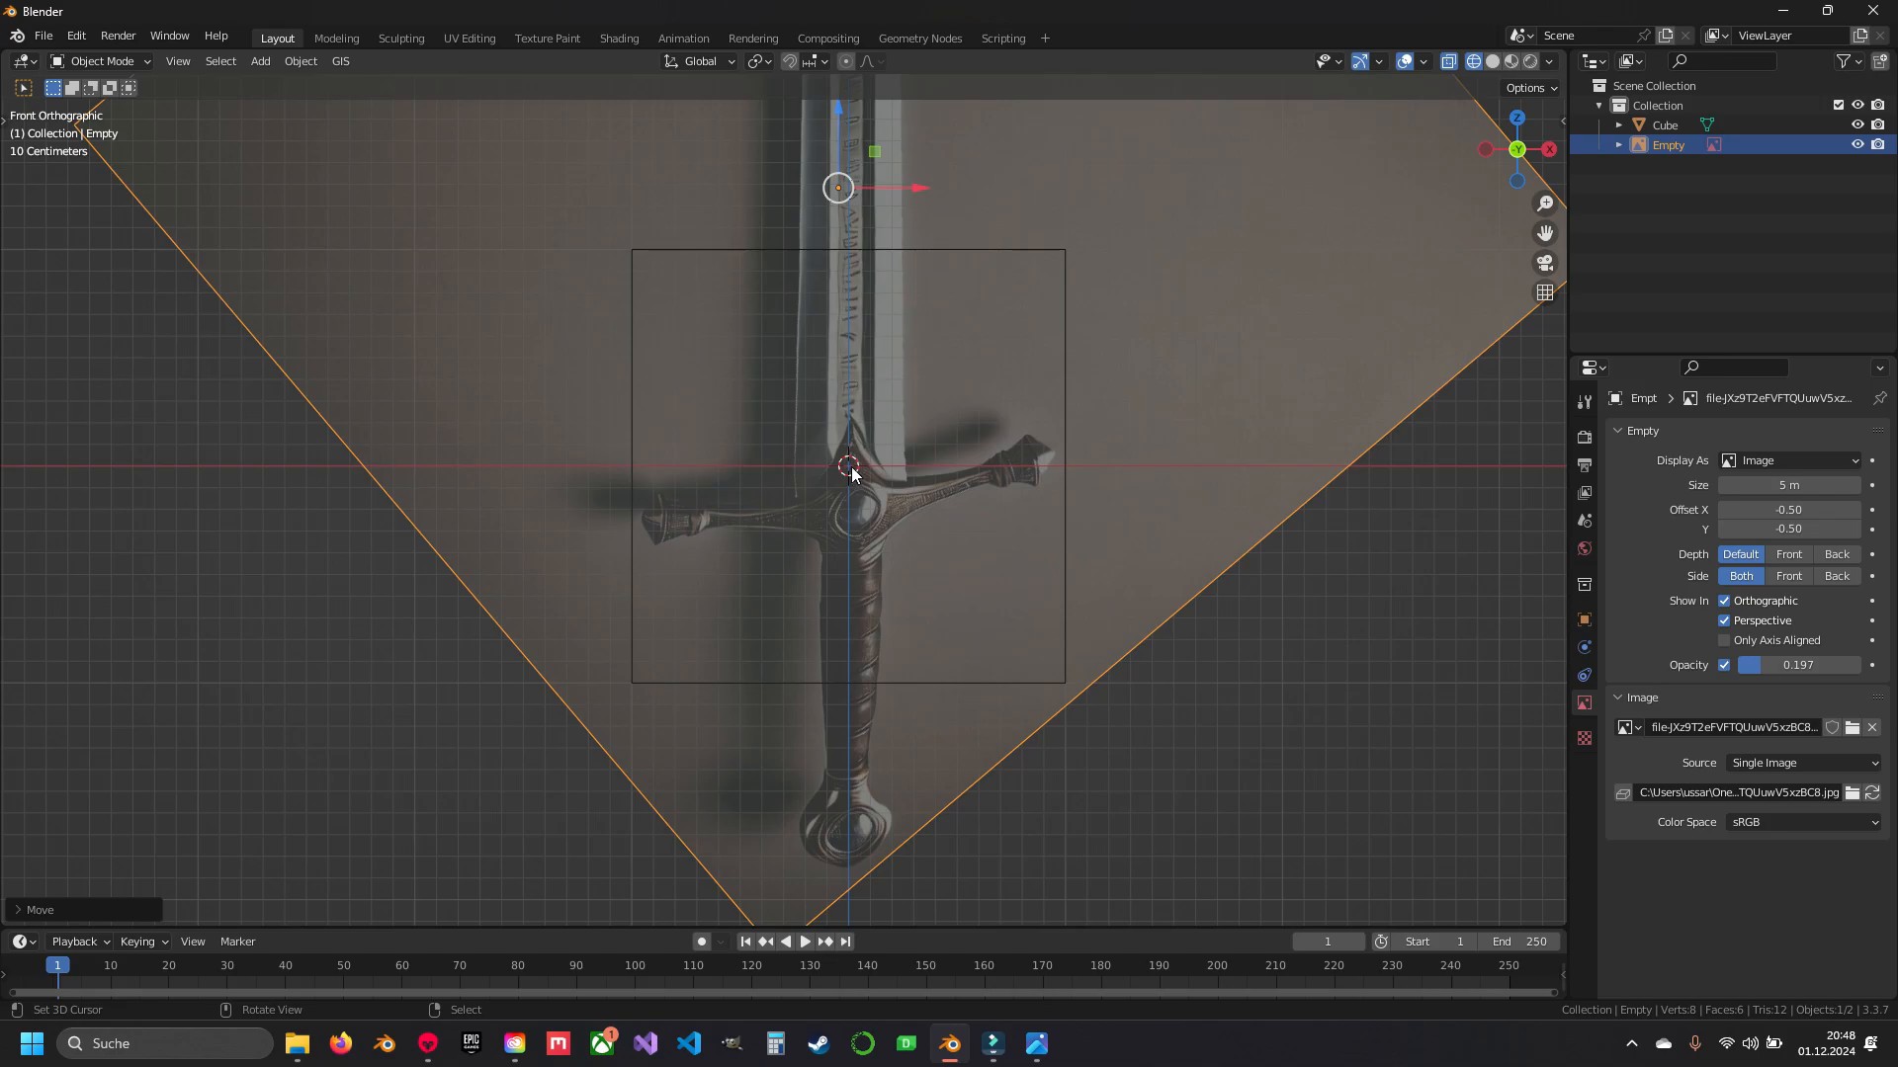
shift+middle_drag(882, 381, 900, 482)
scroll(1012, 464, down, 4)
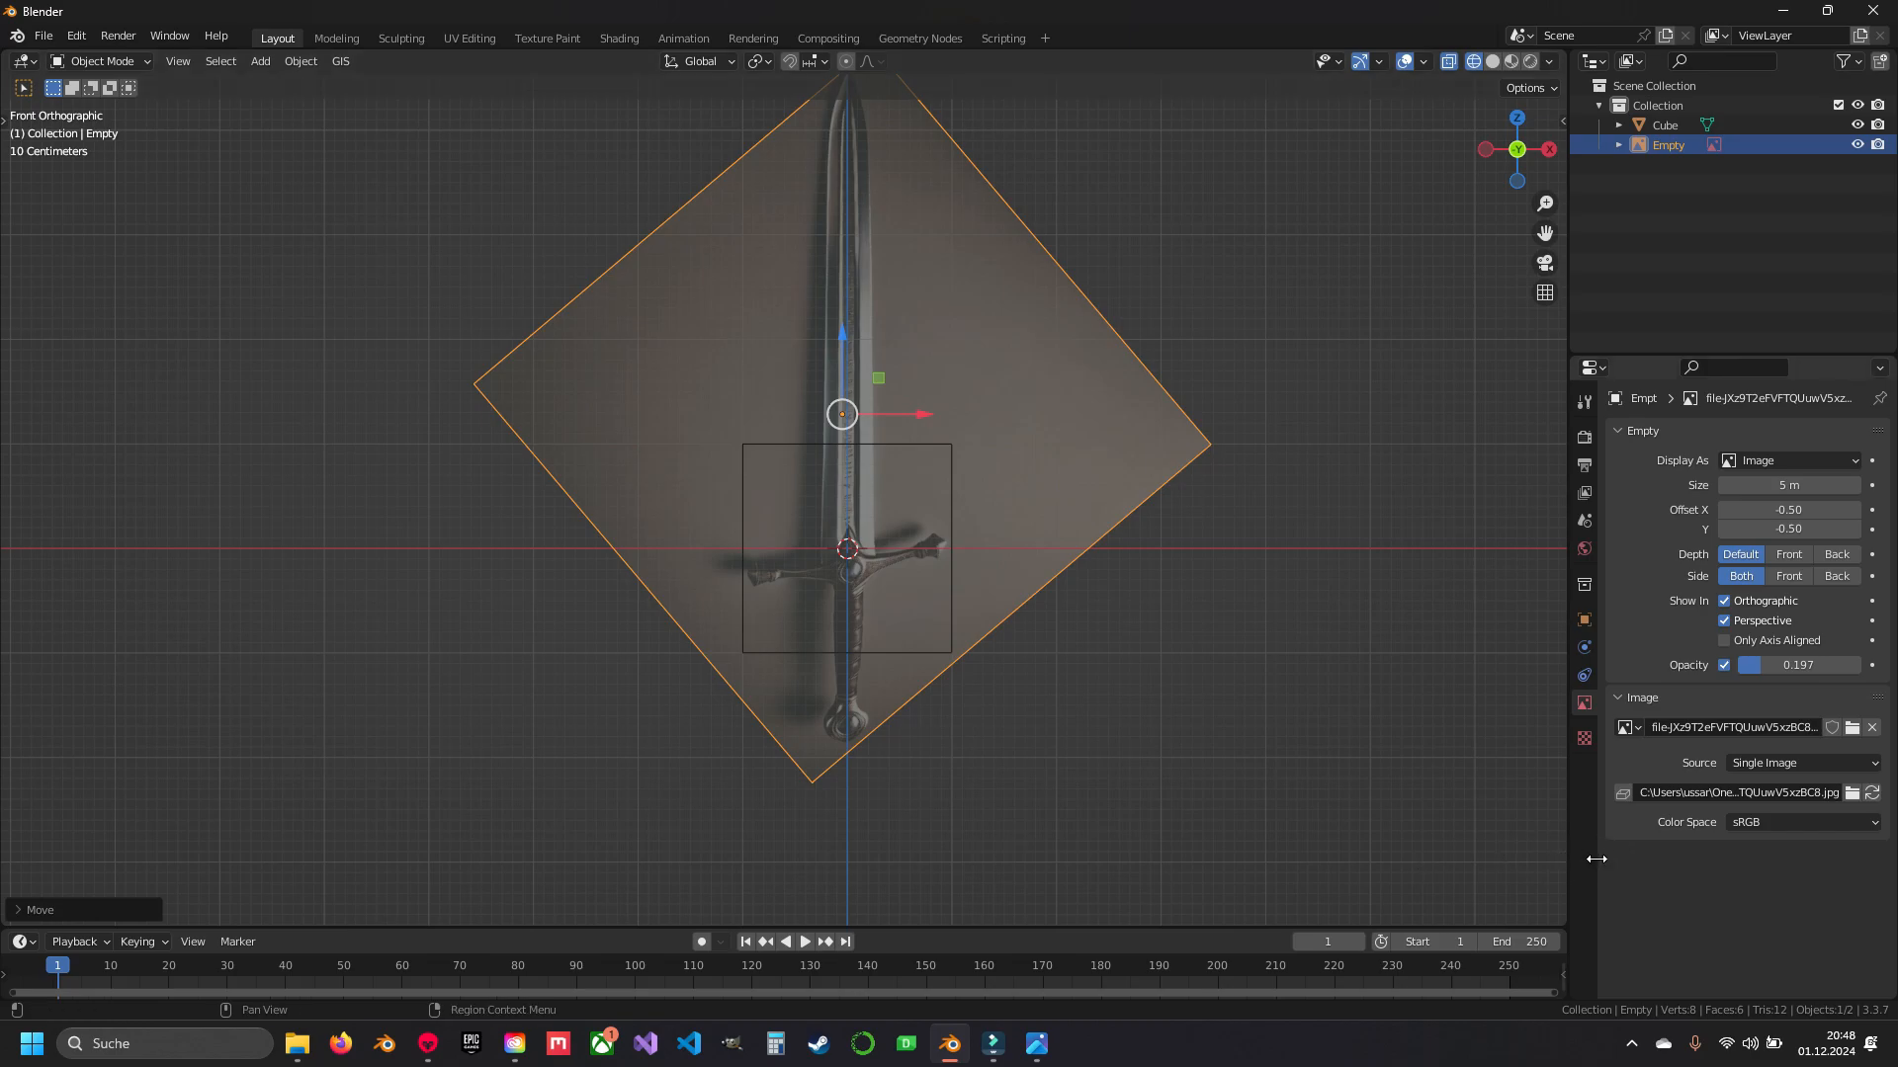
- Widen the Properties area and split it horizontally into two stacked editors, giving the lower one more than half the height
drag(1569, 869, 1390, 865)
right_click(1445, 863)
mouse_move(1444, 863)
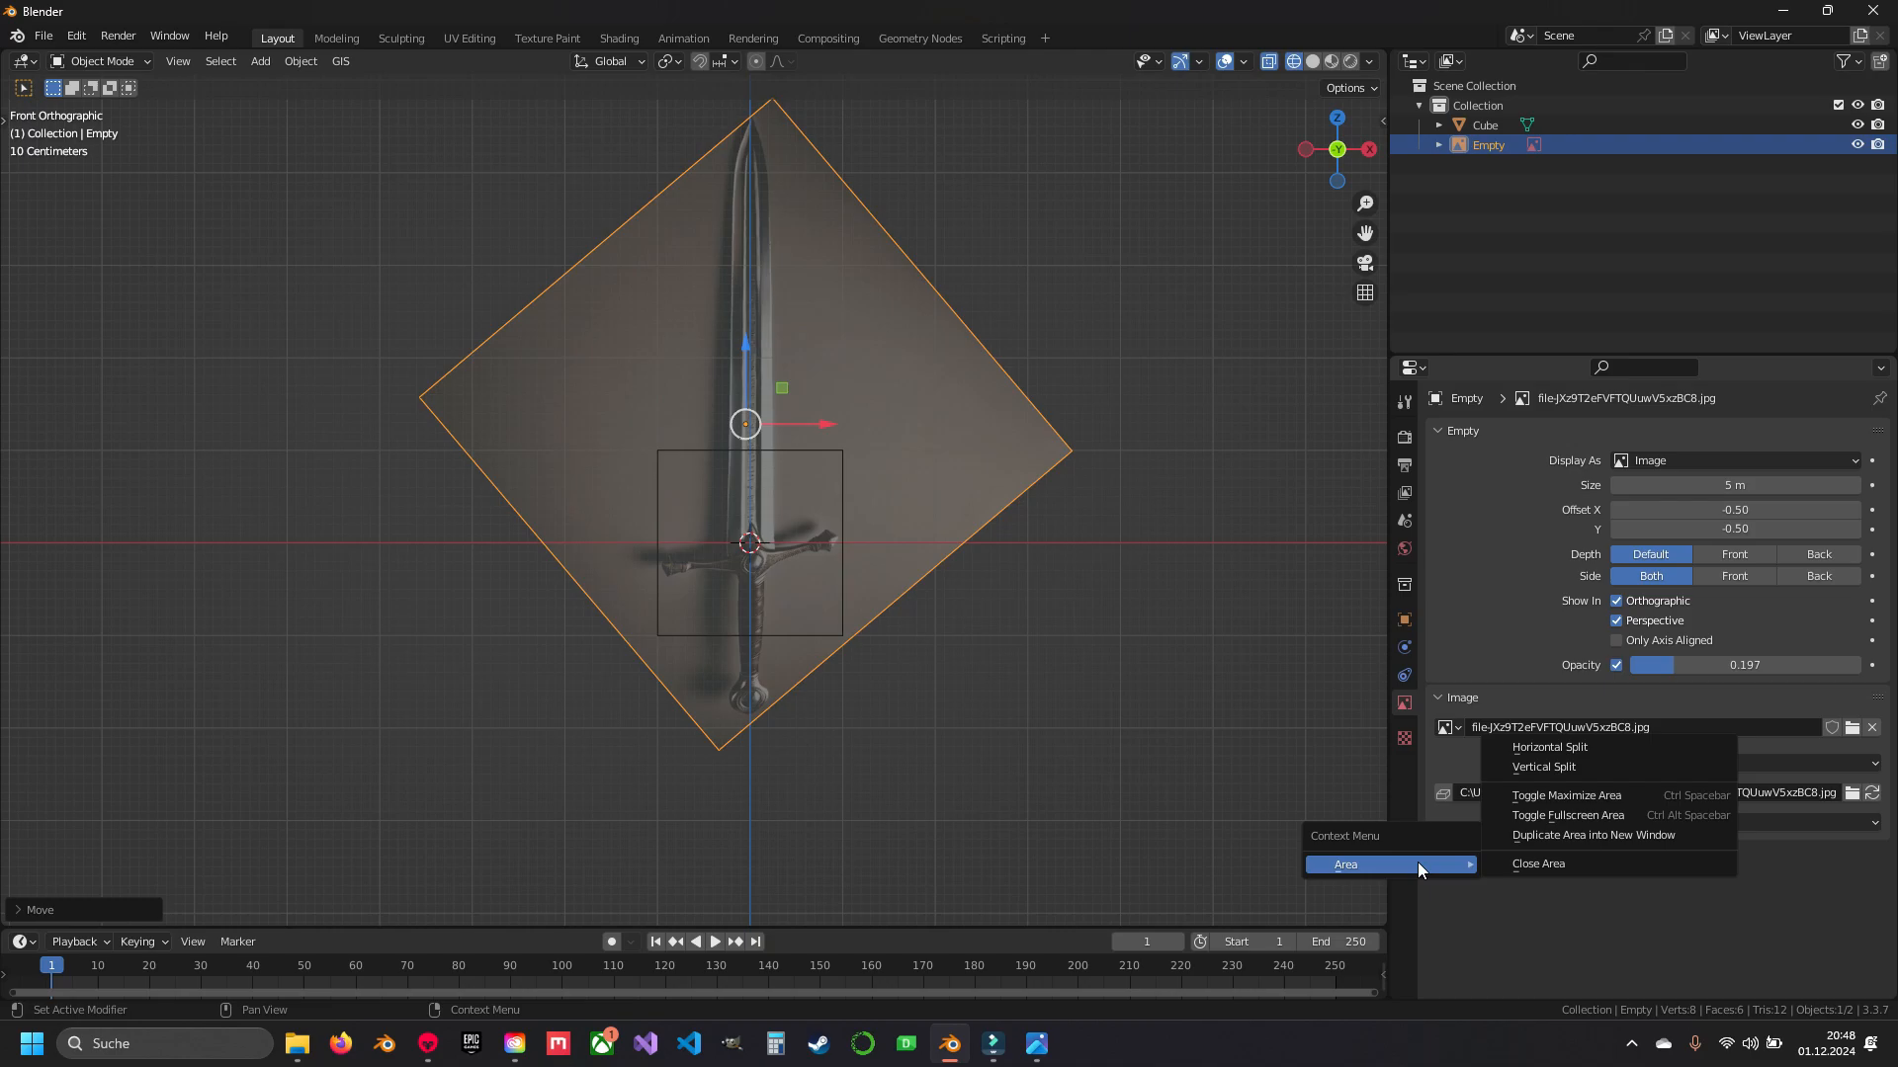
click(1583, 748)
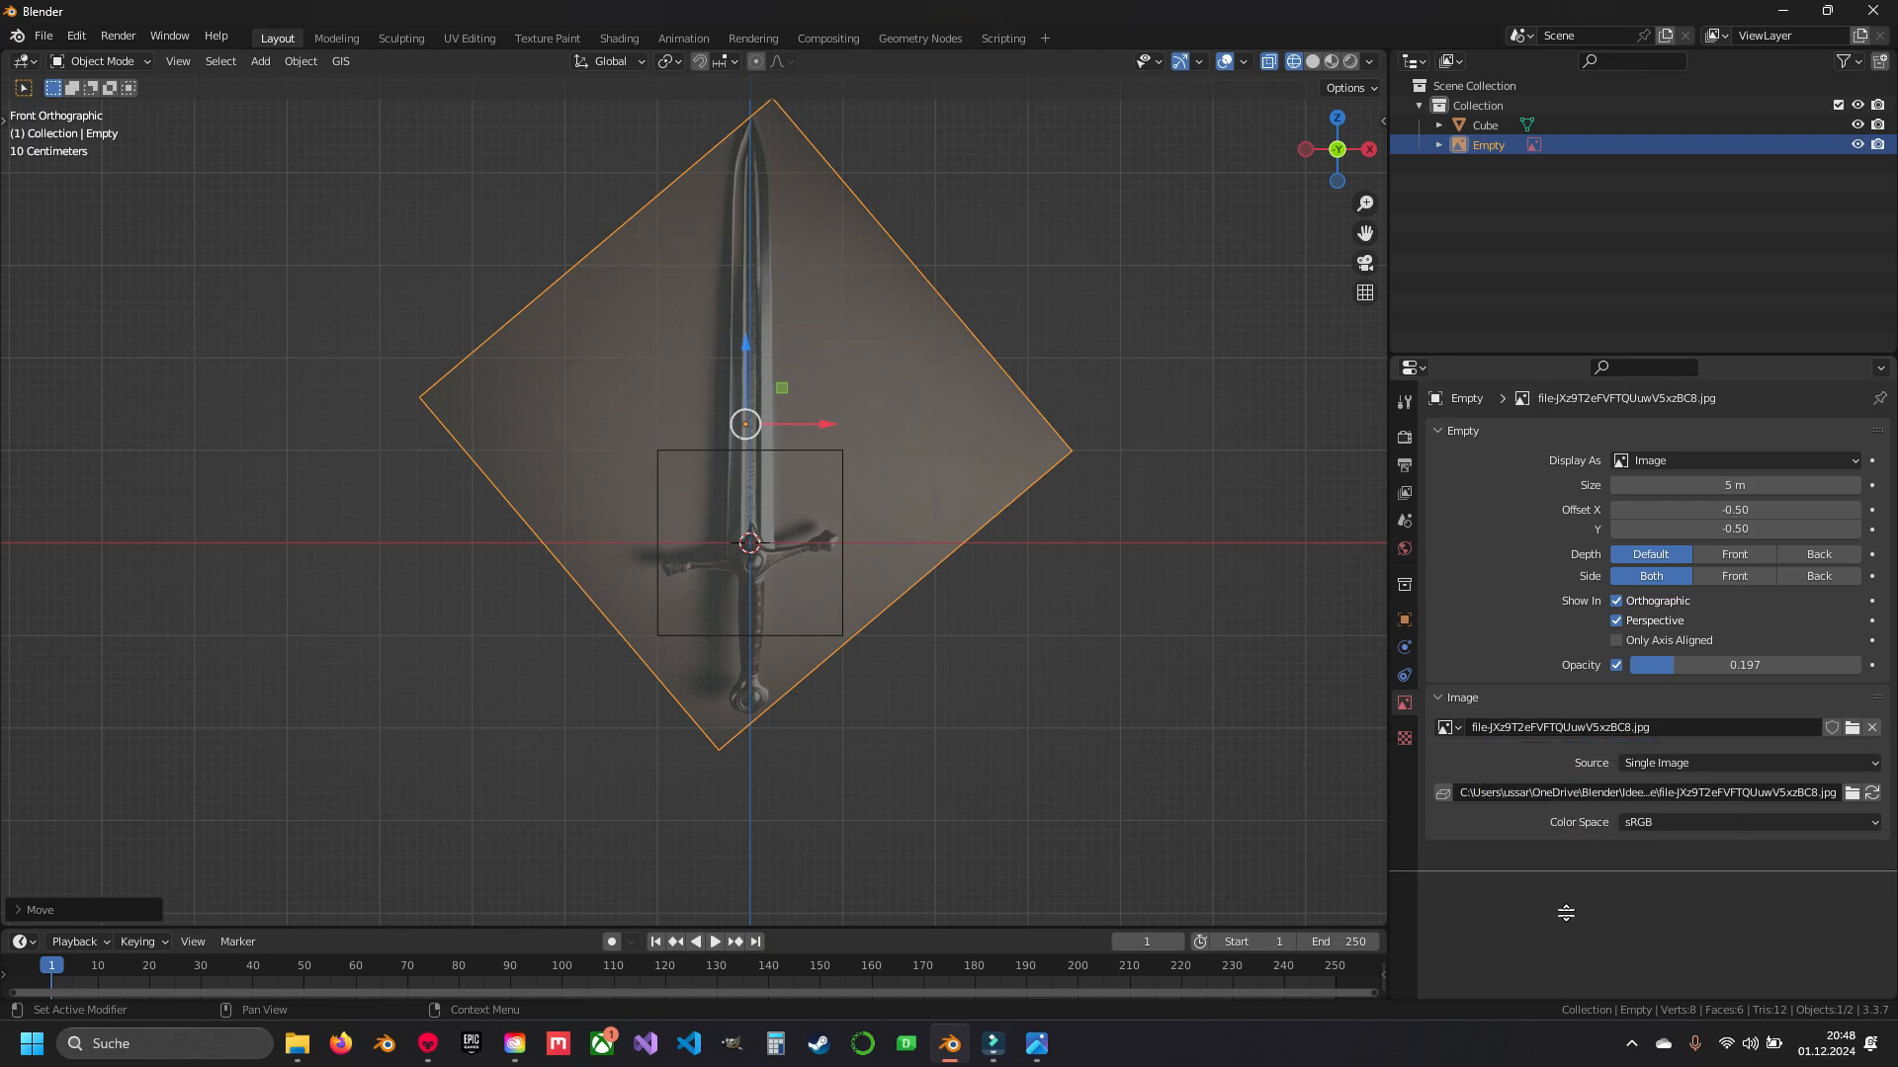
click(1605, 766)
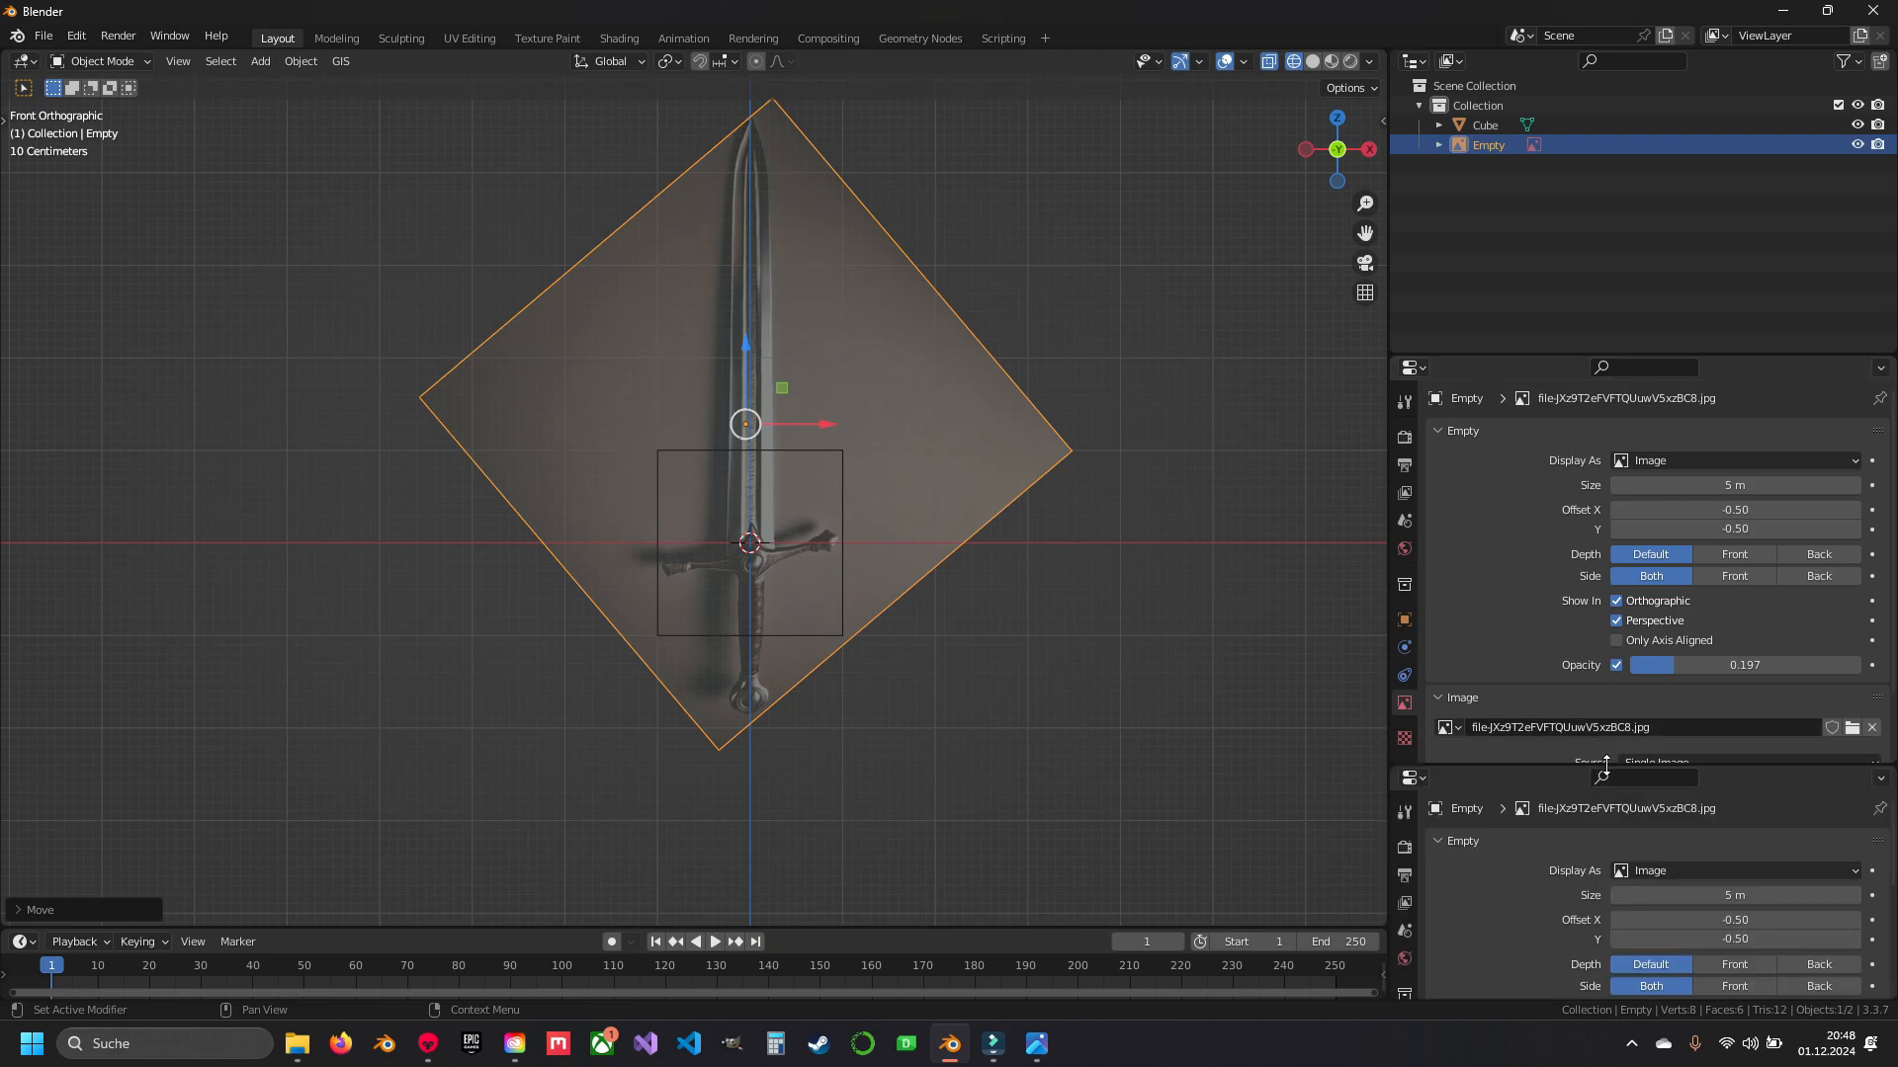
drag(1546, 764, 1547, 642)
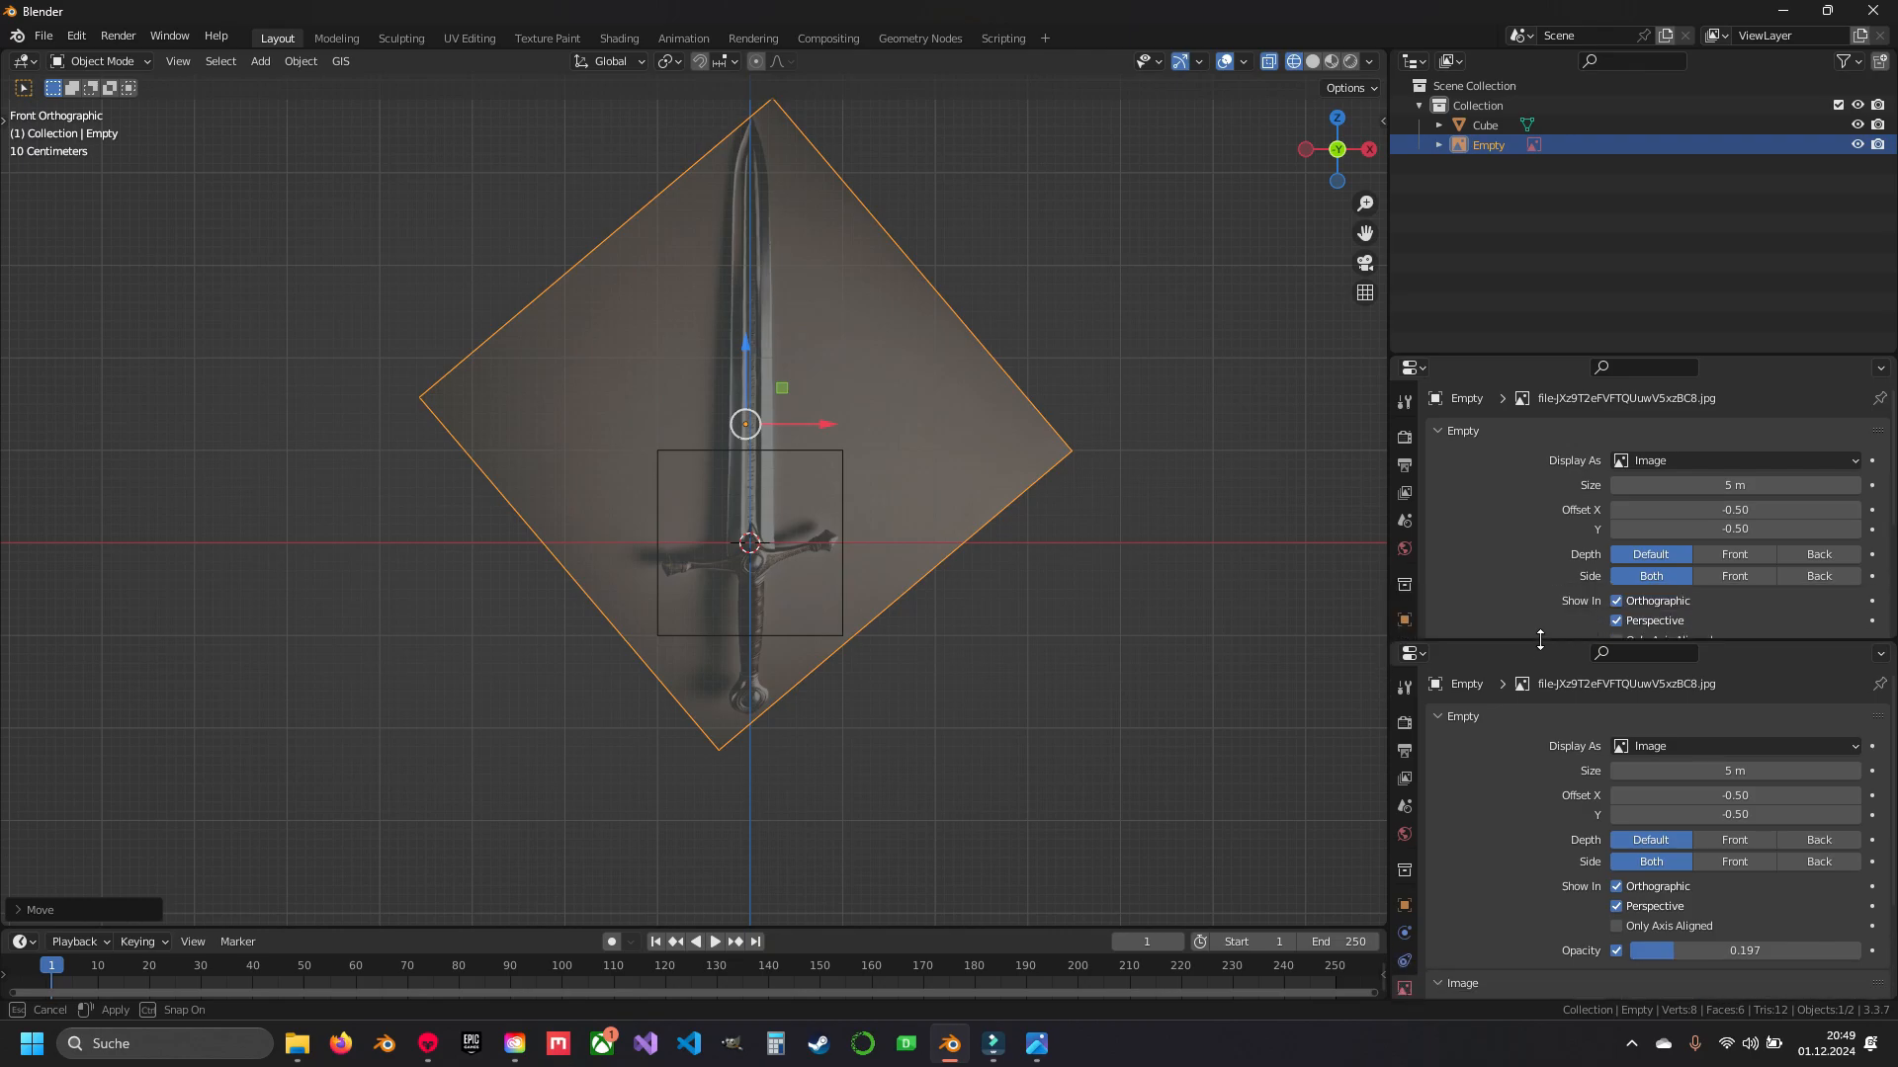
- Change the new lower Properties area into an Image Editor
click(1411, 653)
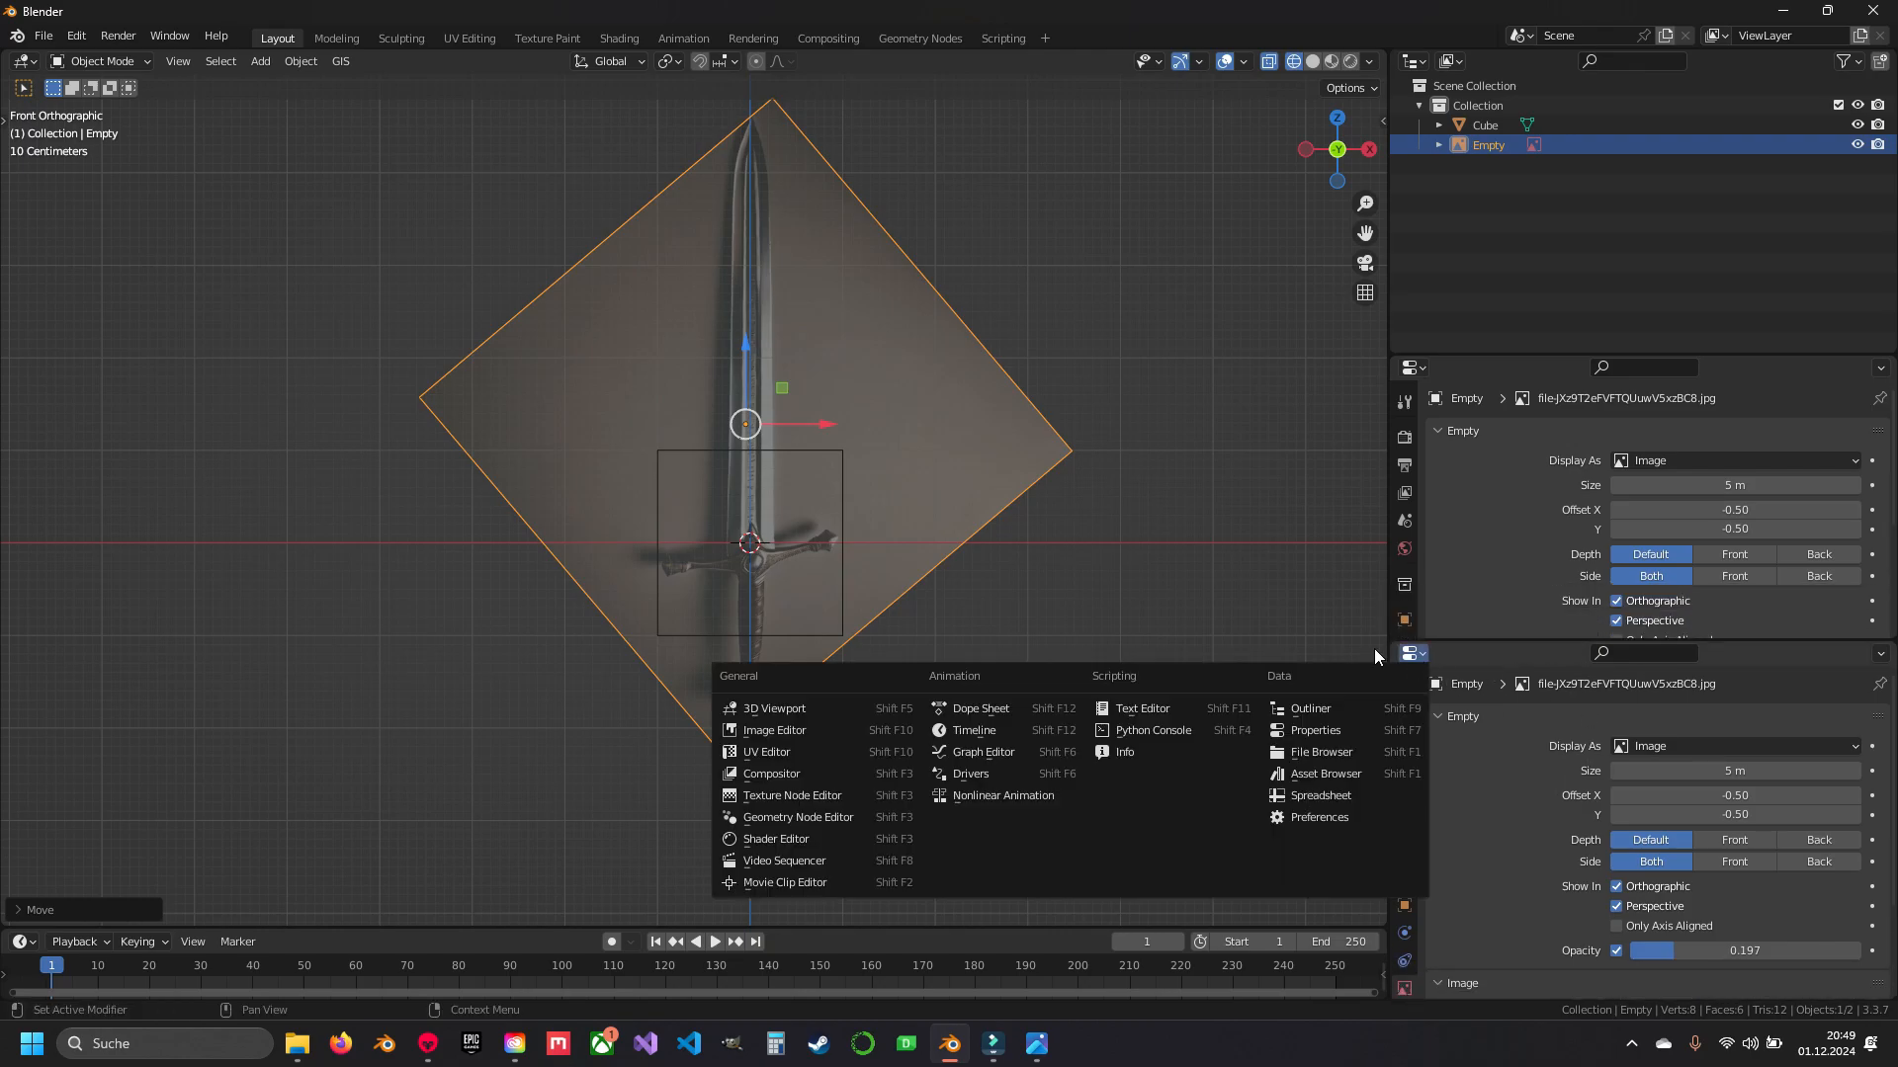
click(1407, 656)
click(1413, 654)
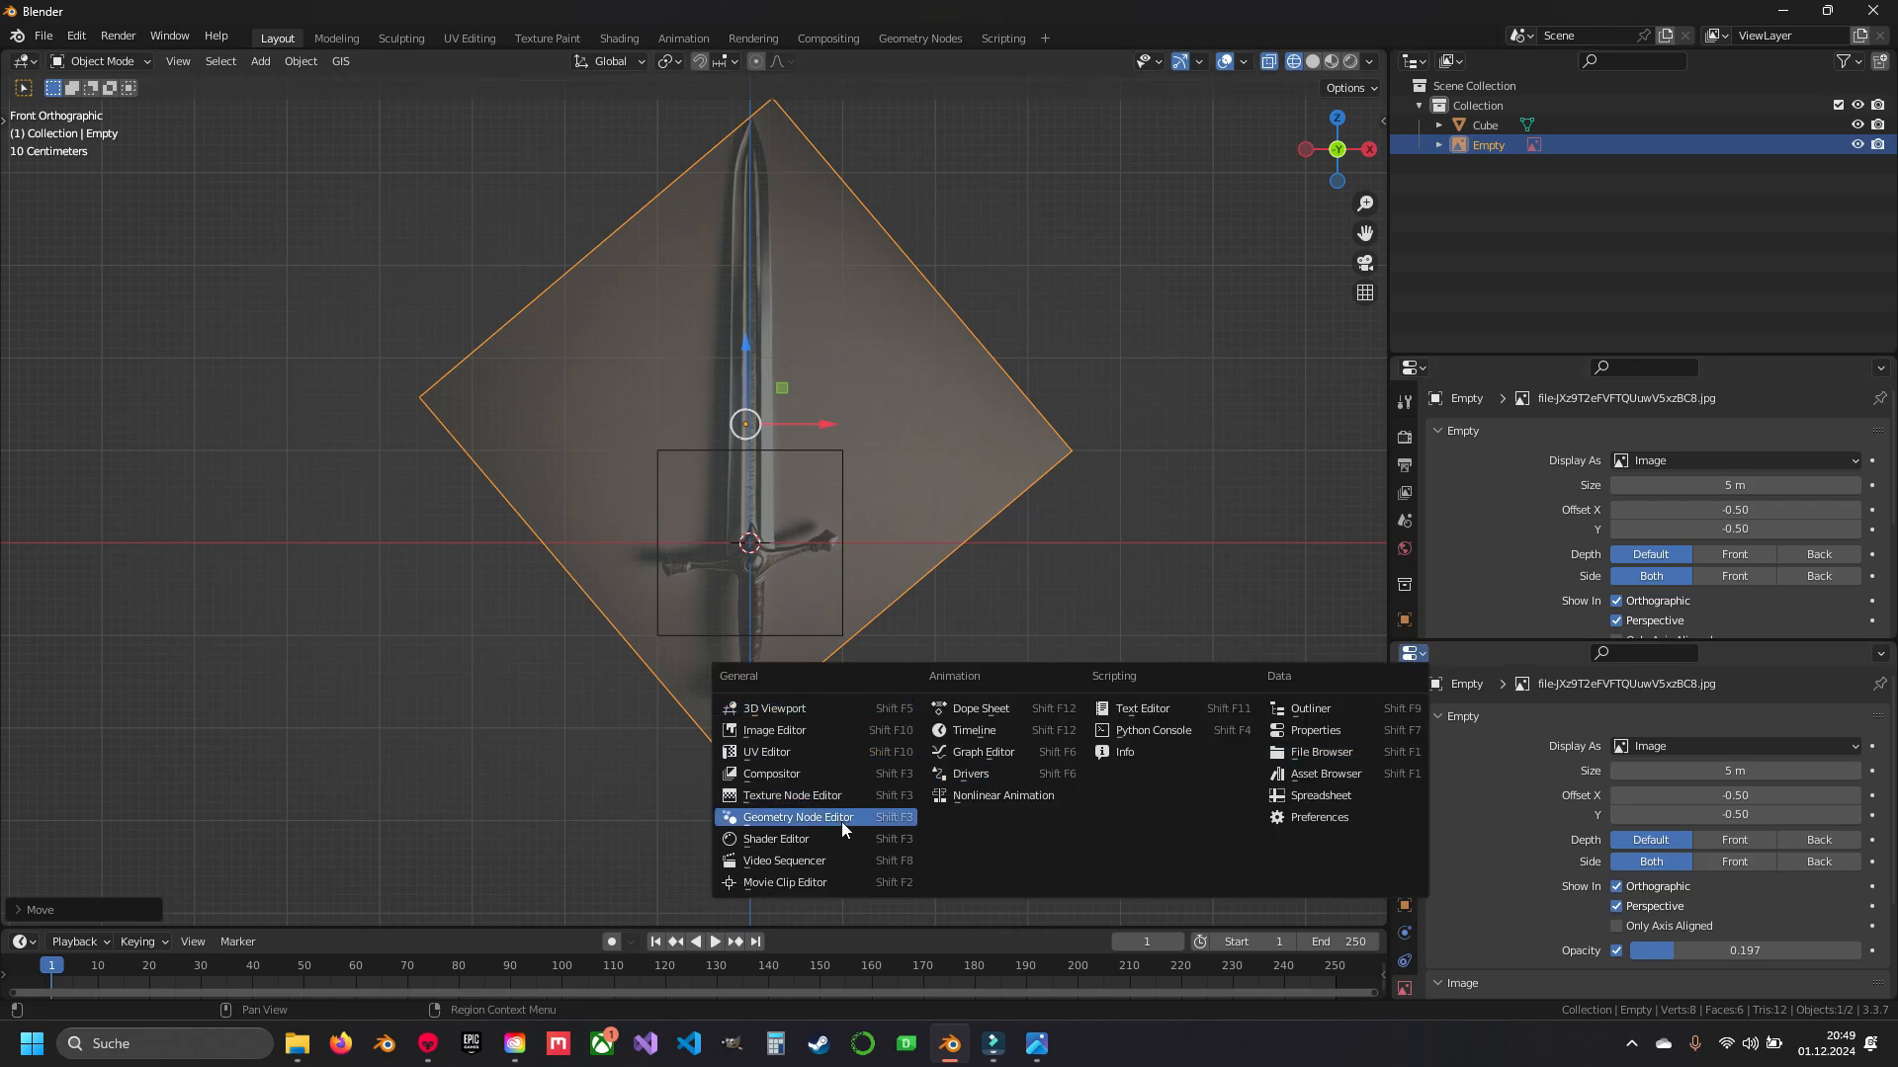
click(807, 731)
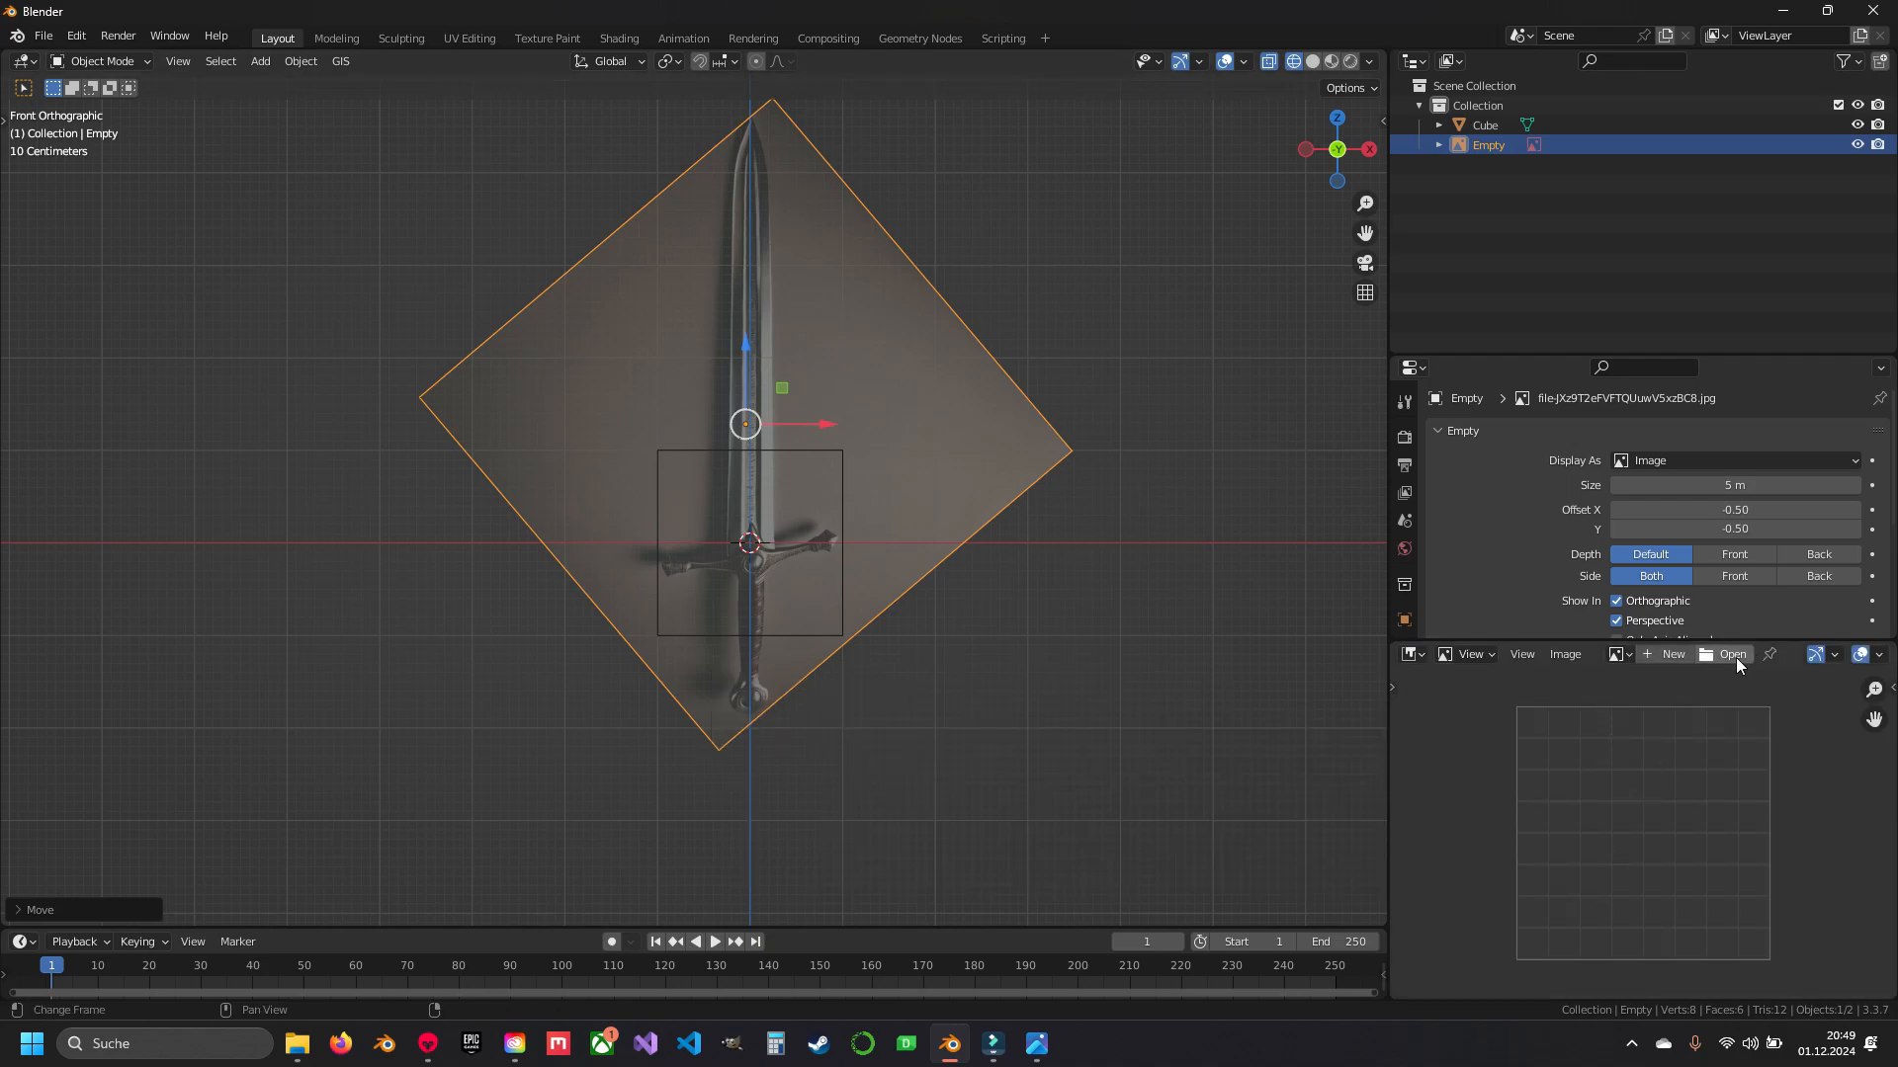
- Show the already loaded sword picture in the Image Editor and enlarge that area in height and width
click(1622, 659)
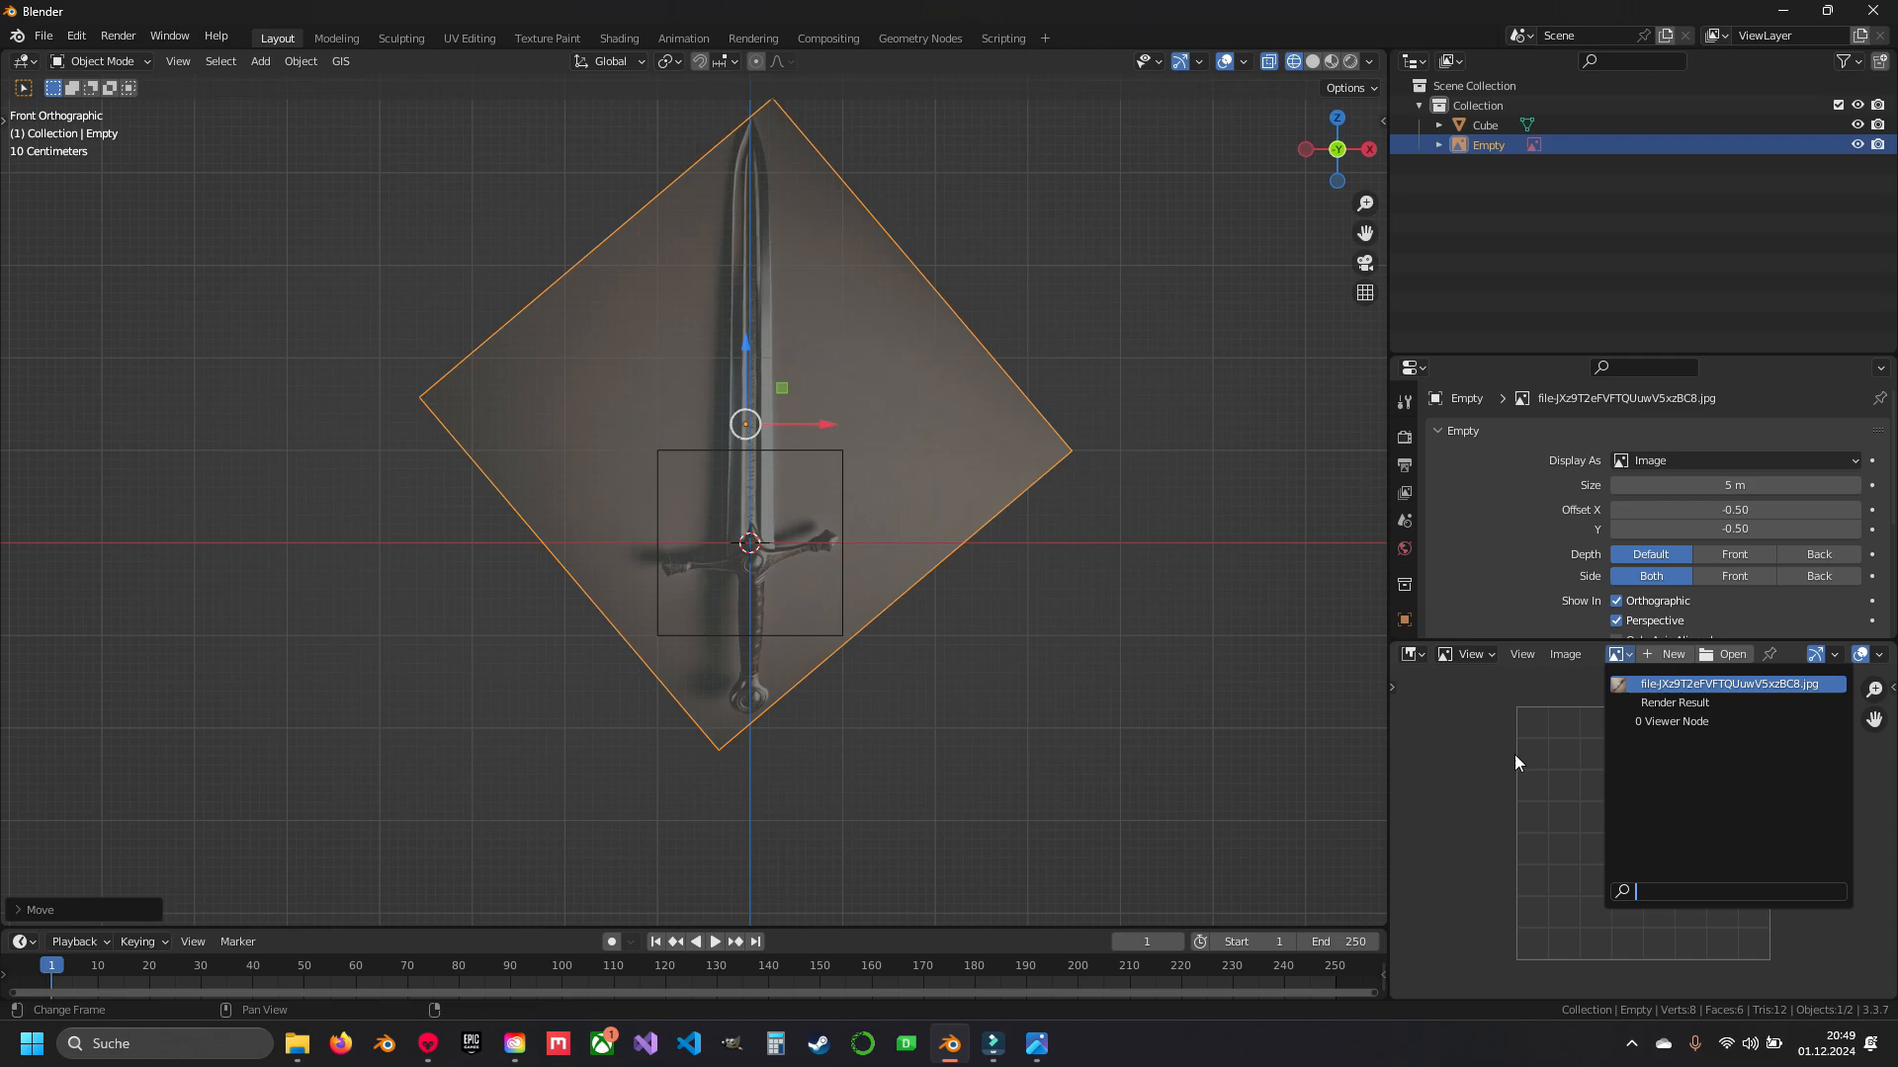
click(1680, 684)
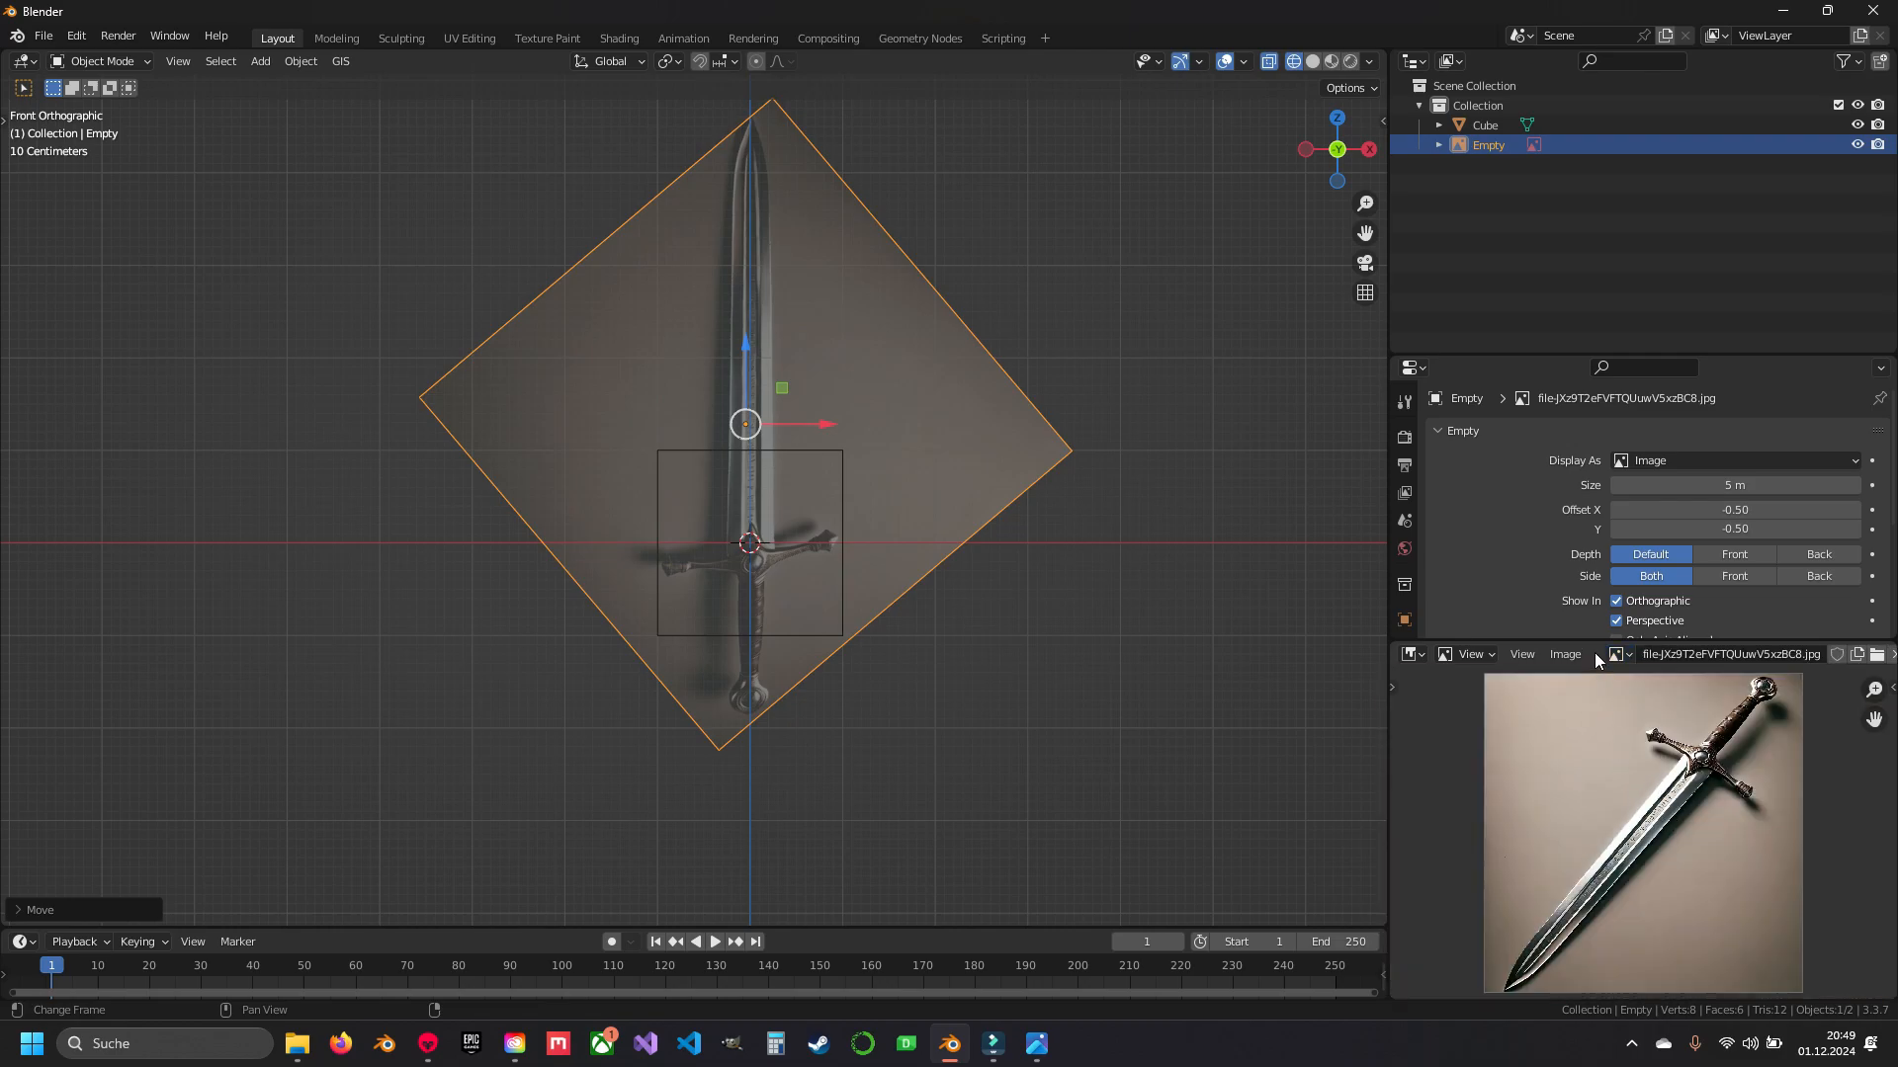
drag(1593, 642, 1601, 578)
mouse_move(1388, 707)
mouse_down()
mouse_move(1246, 706)
mouse_move(1285, 707)
mouse_up()
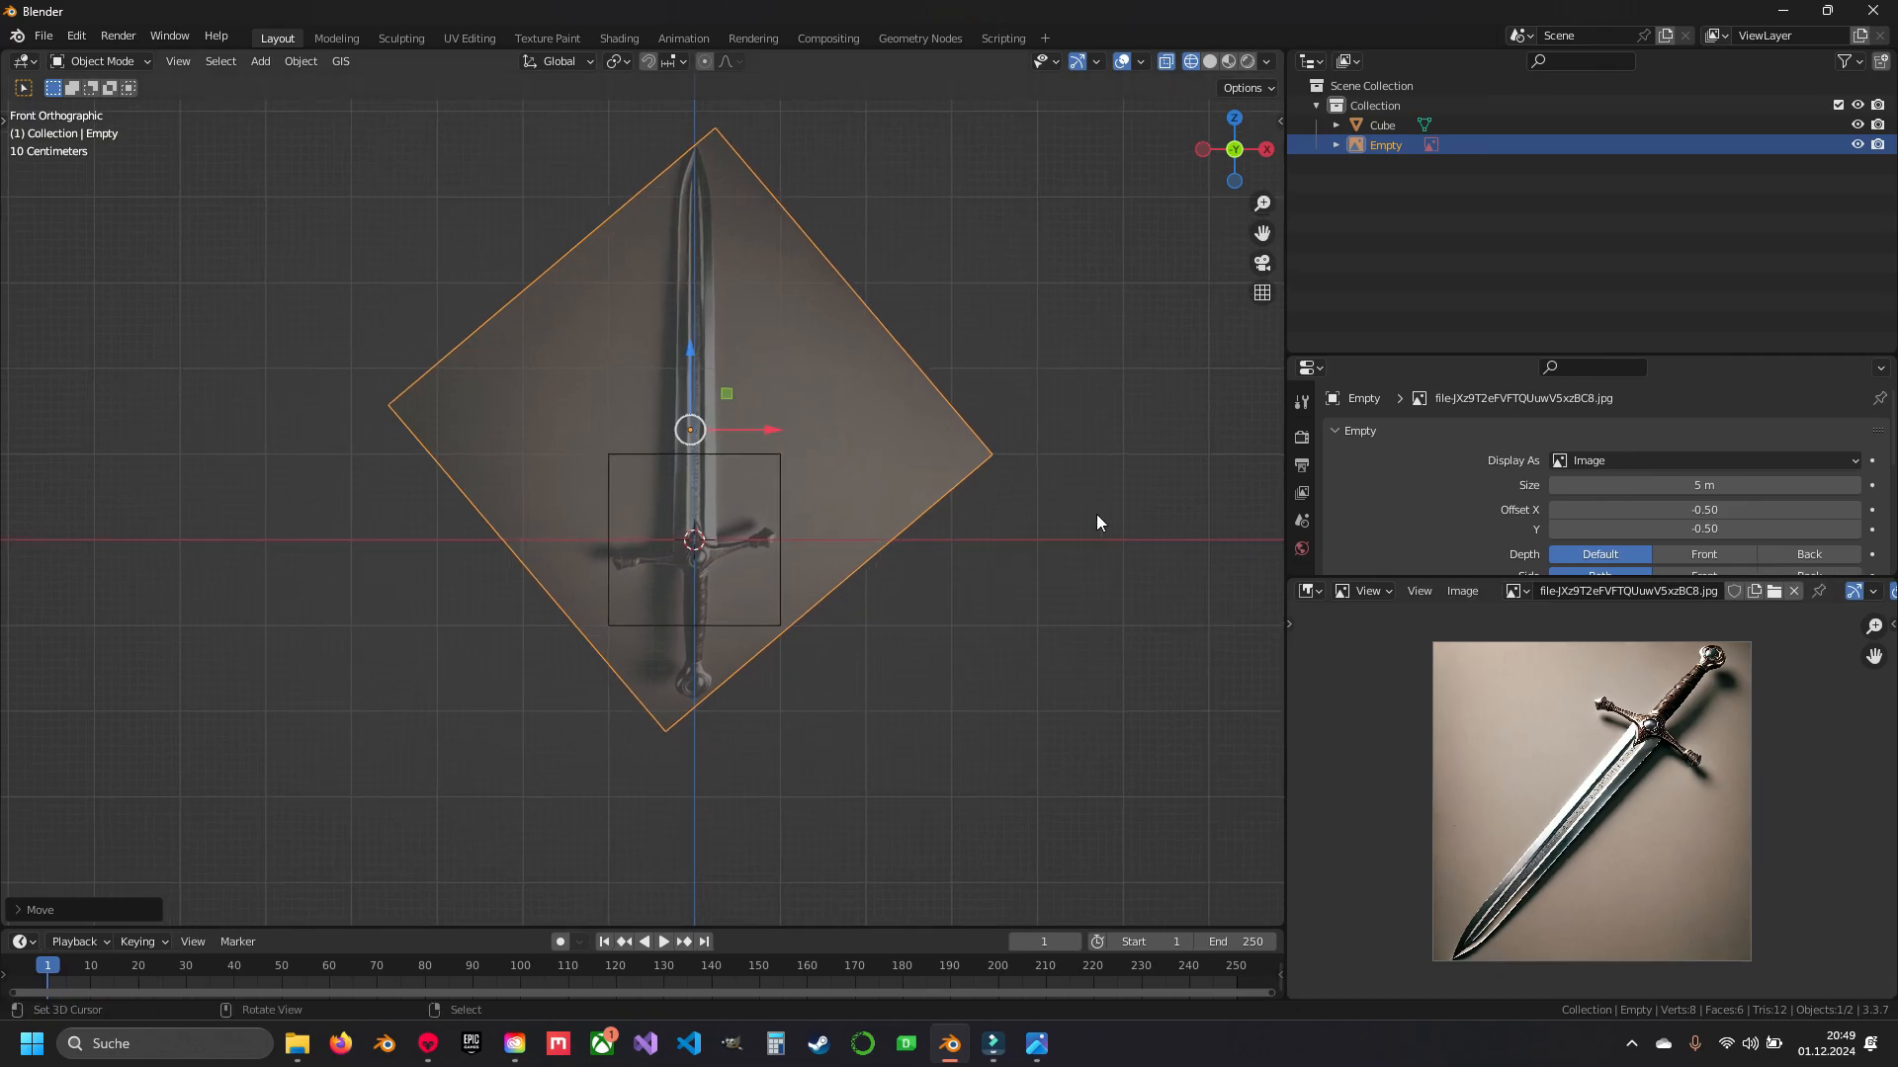
- Switch the viewport from wireframe to solid shading and view the cube and reference image from an oblique angle
shift+middle_drag(992, 403, 1059, 597)
scroll(741, 627, up, 3)
right_click(917, 660)
key(shift+z)
mouse_move(910, 686)
shift+middle_down()
mouse_move(941, 518)
mouse_move(803, 577)
mouse_move(953, 536)
mouse_move(852, 537)
shift+middle_up()
scroll(941, 518, down, 2)
right_click(864, 519)
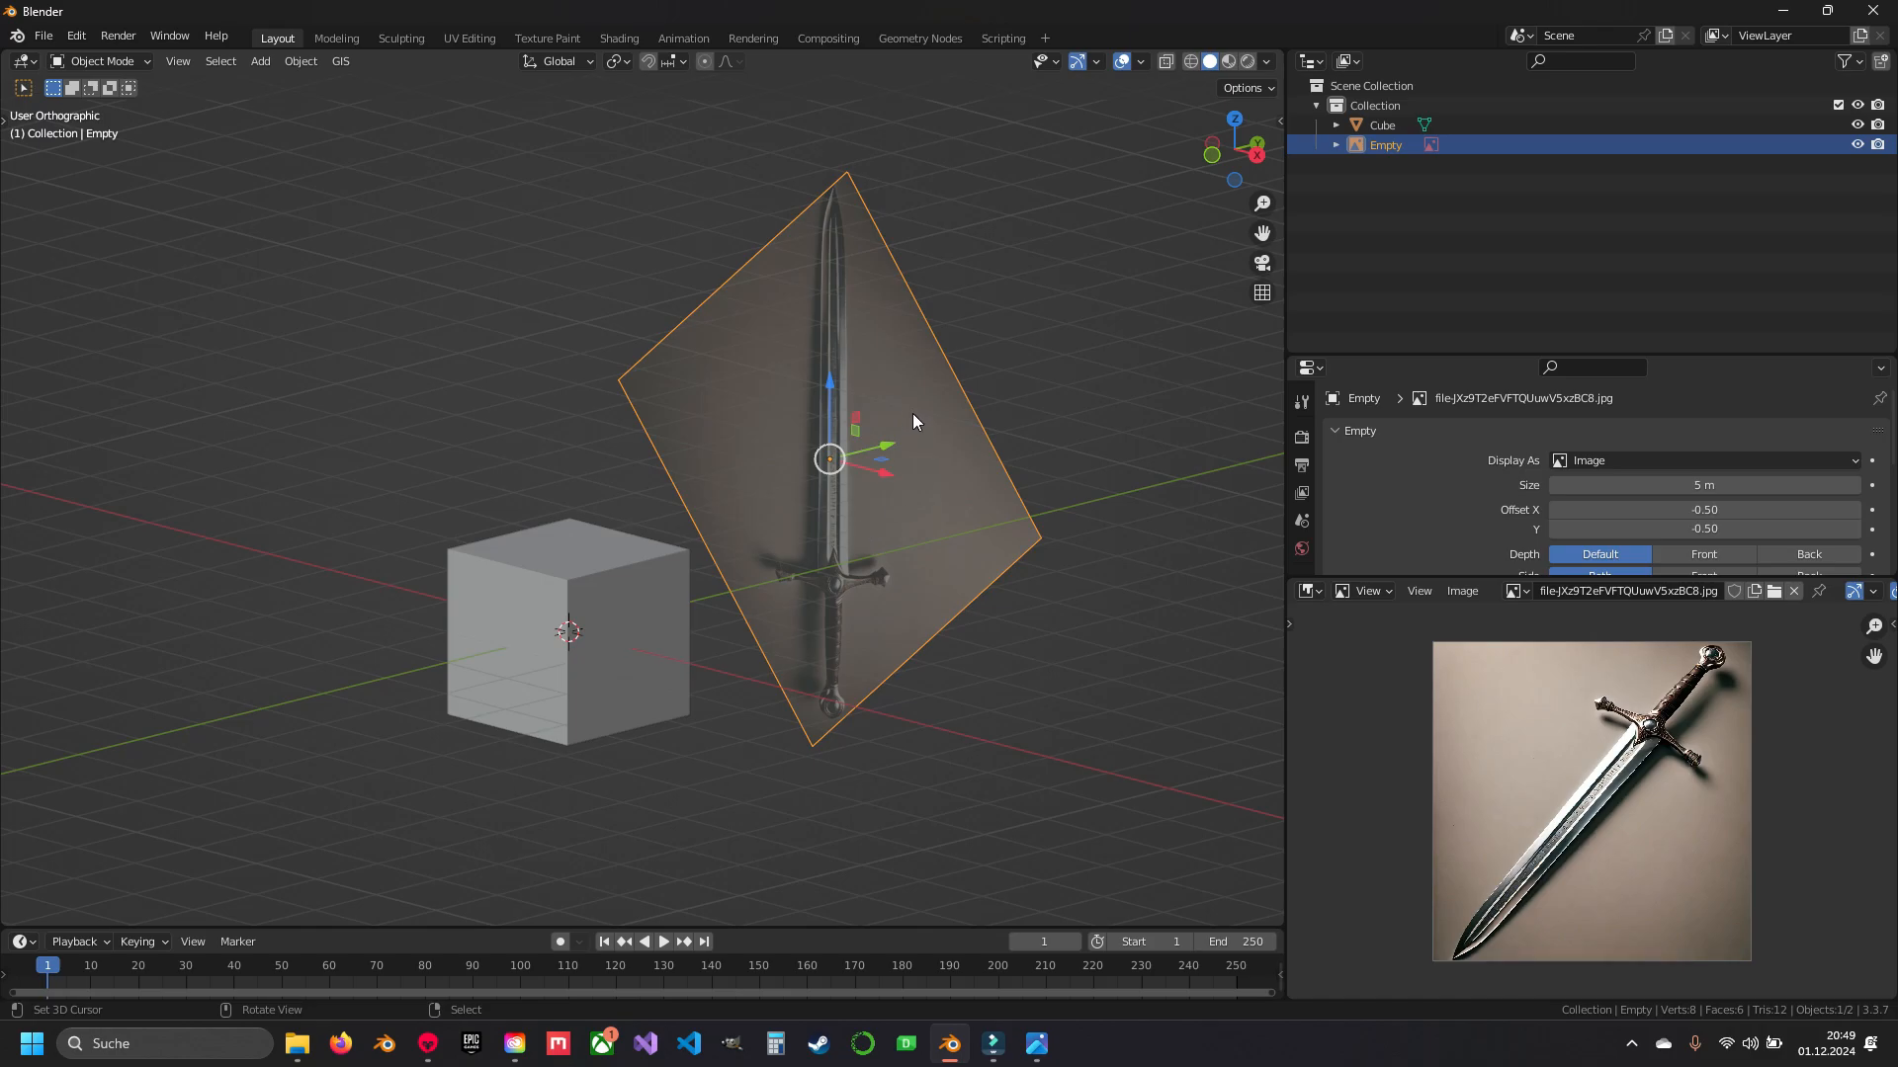
middle_drag(777, 425, 809, 446)
shift+middle_drag(771, 695, 775, 543)
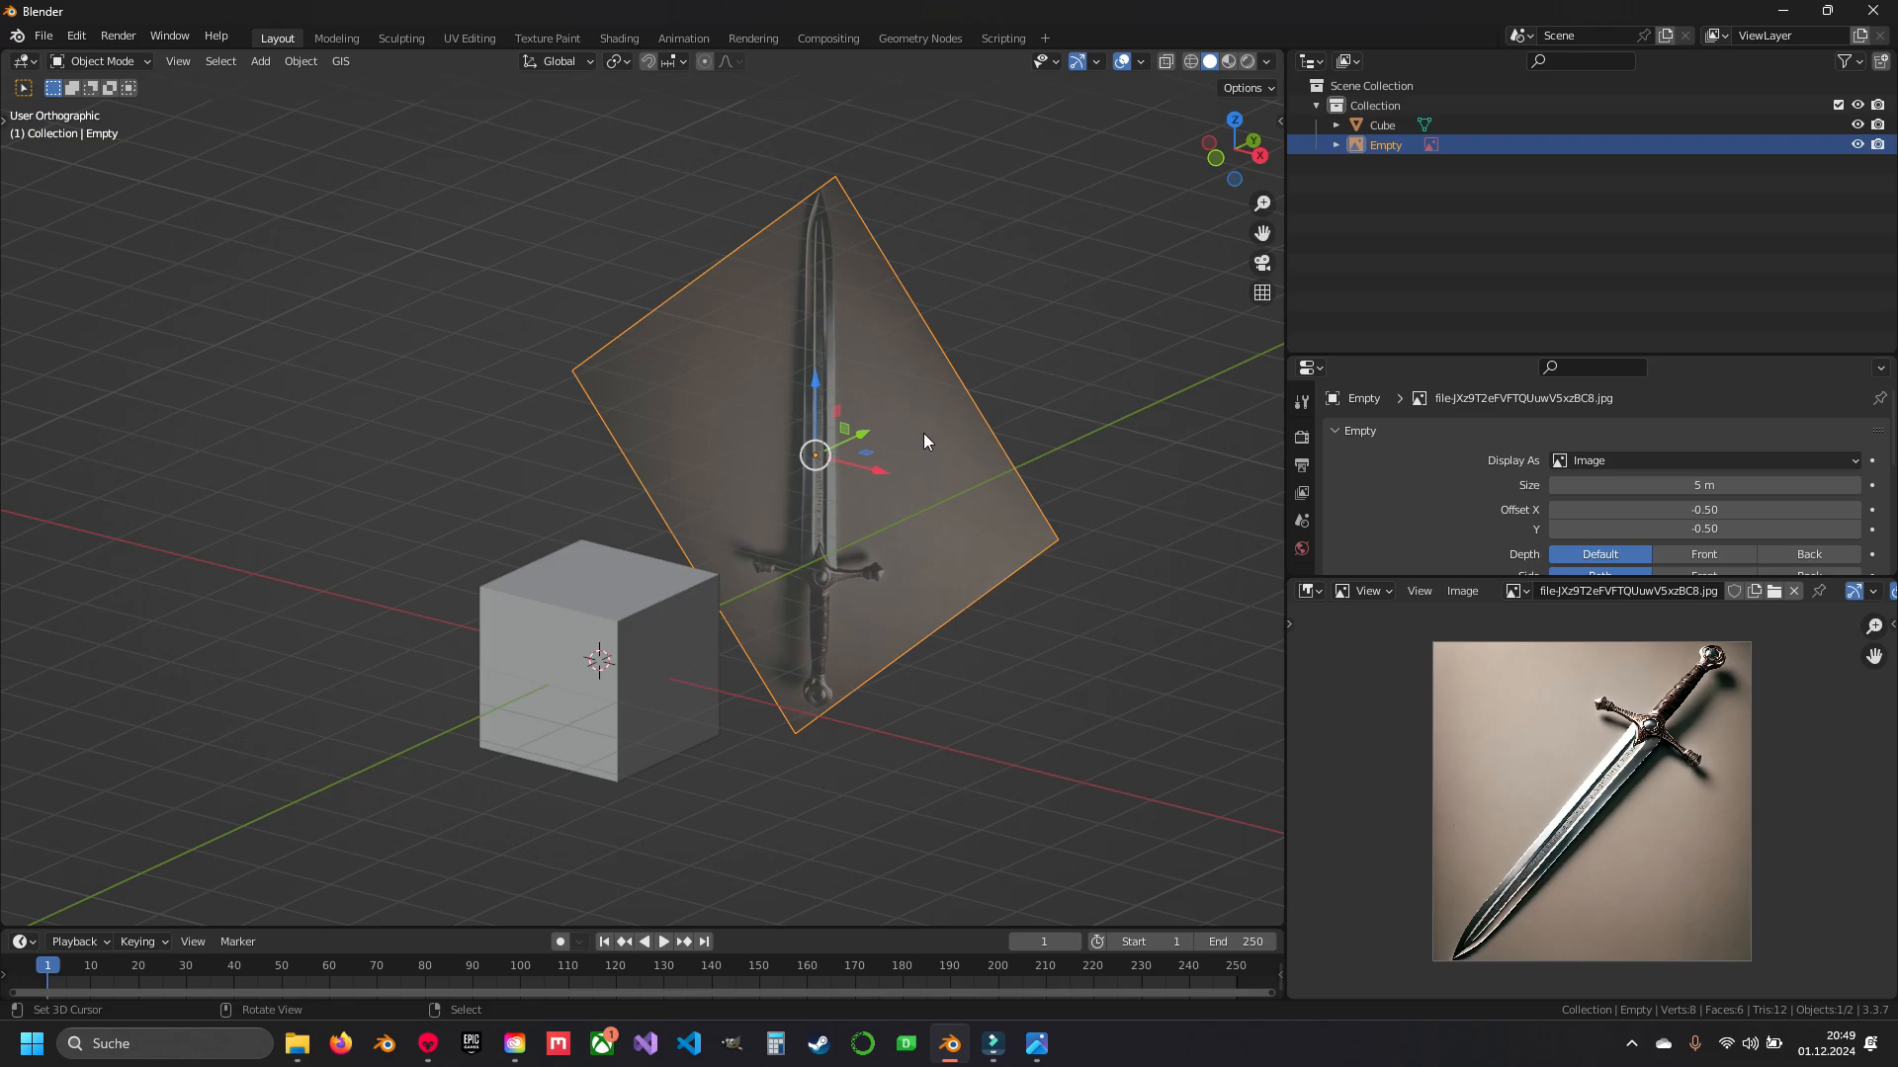
- Show the selectability toggles in the Outliner and rename the reference image's Empty as ref
click(1851, 62)
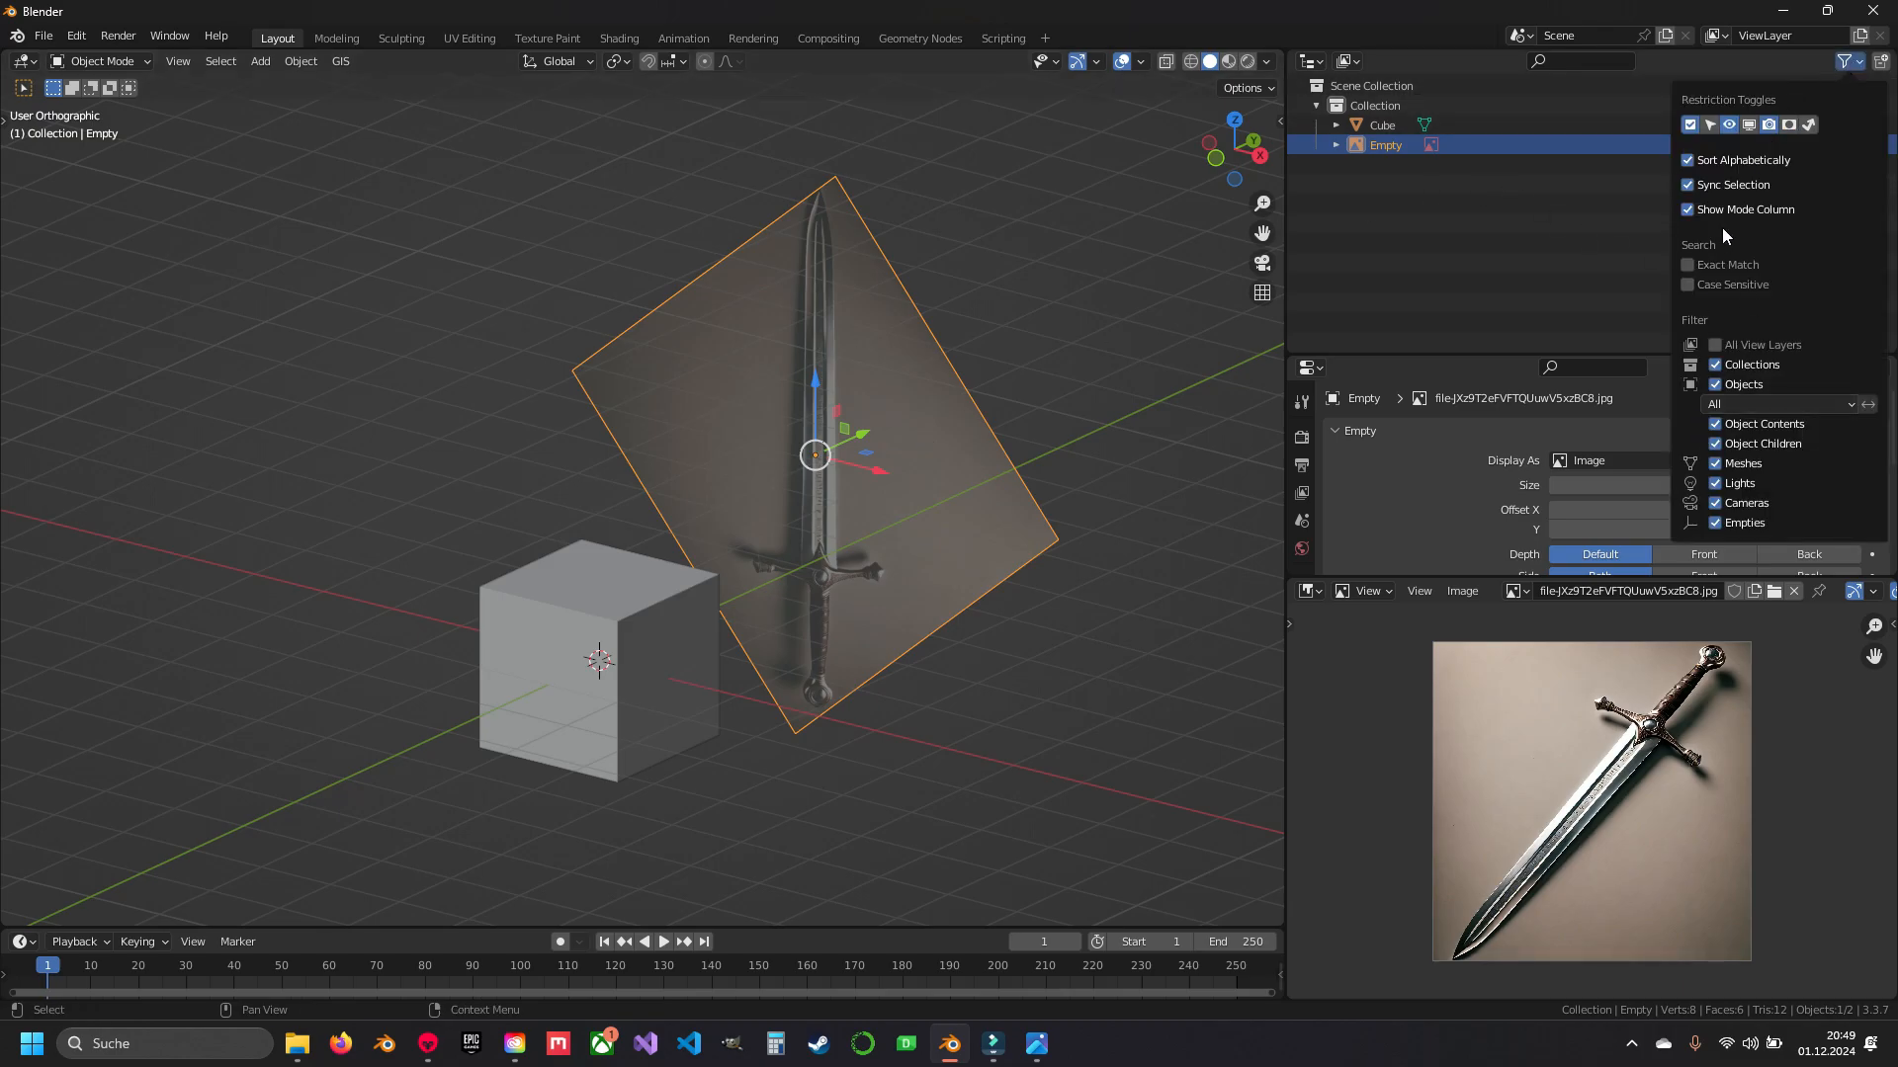
click(1711, 124)
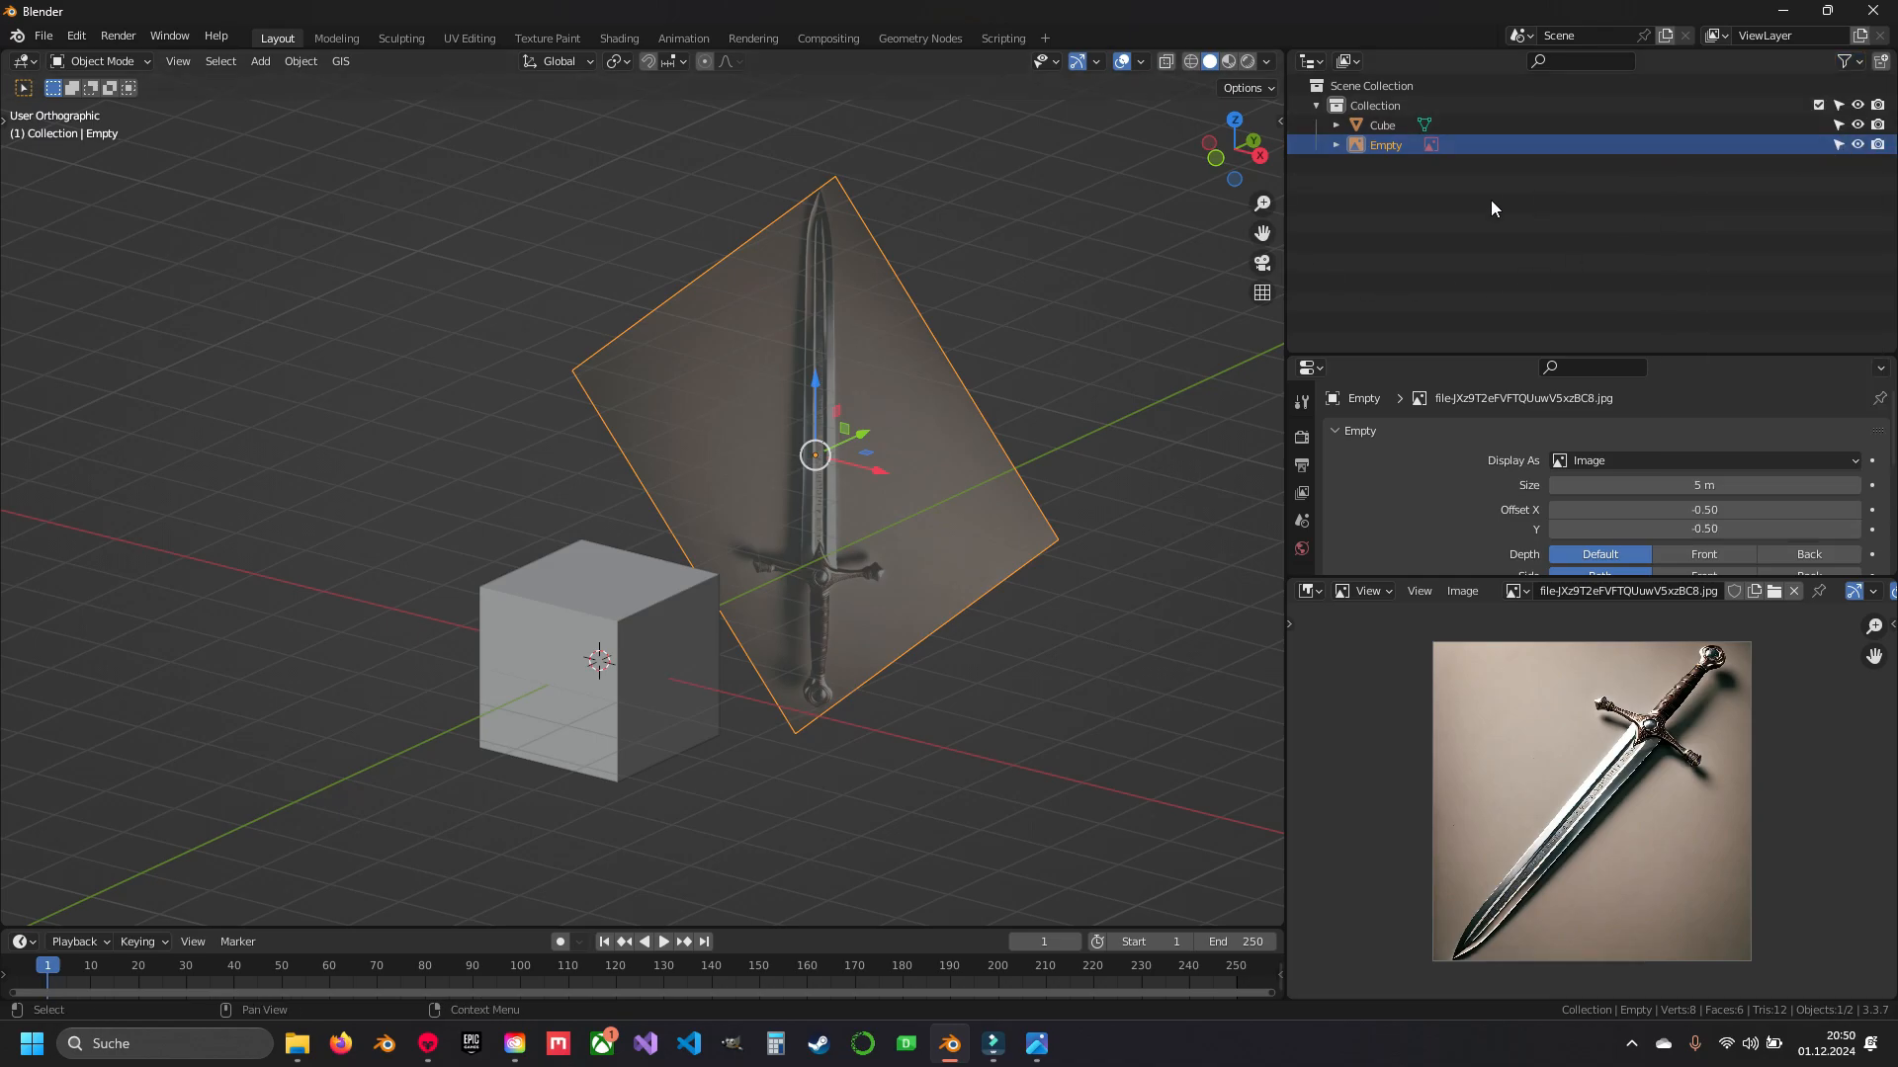
double_click(1385, 144)
text(ref)
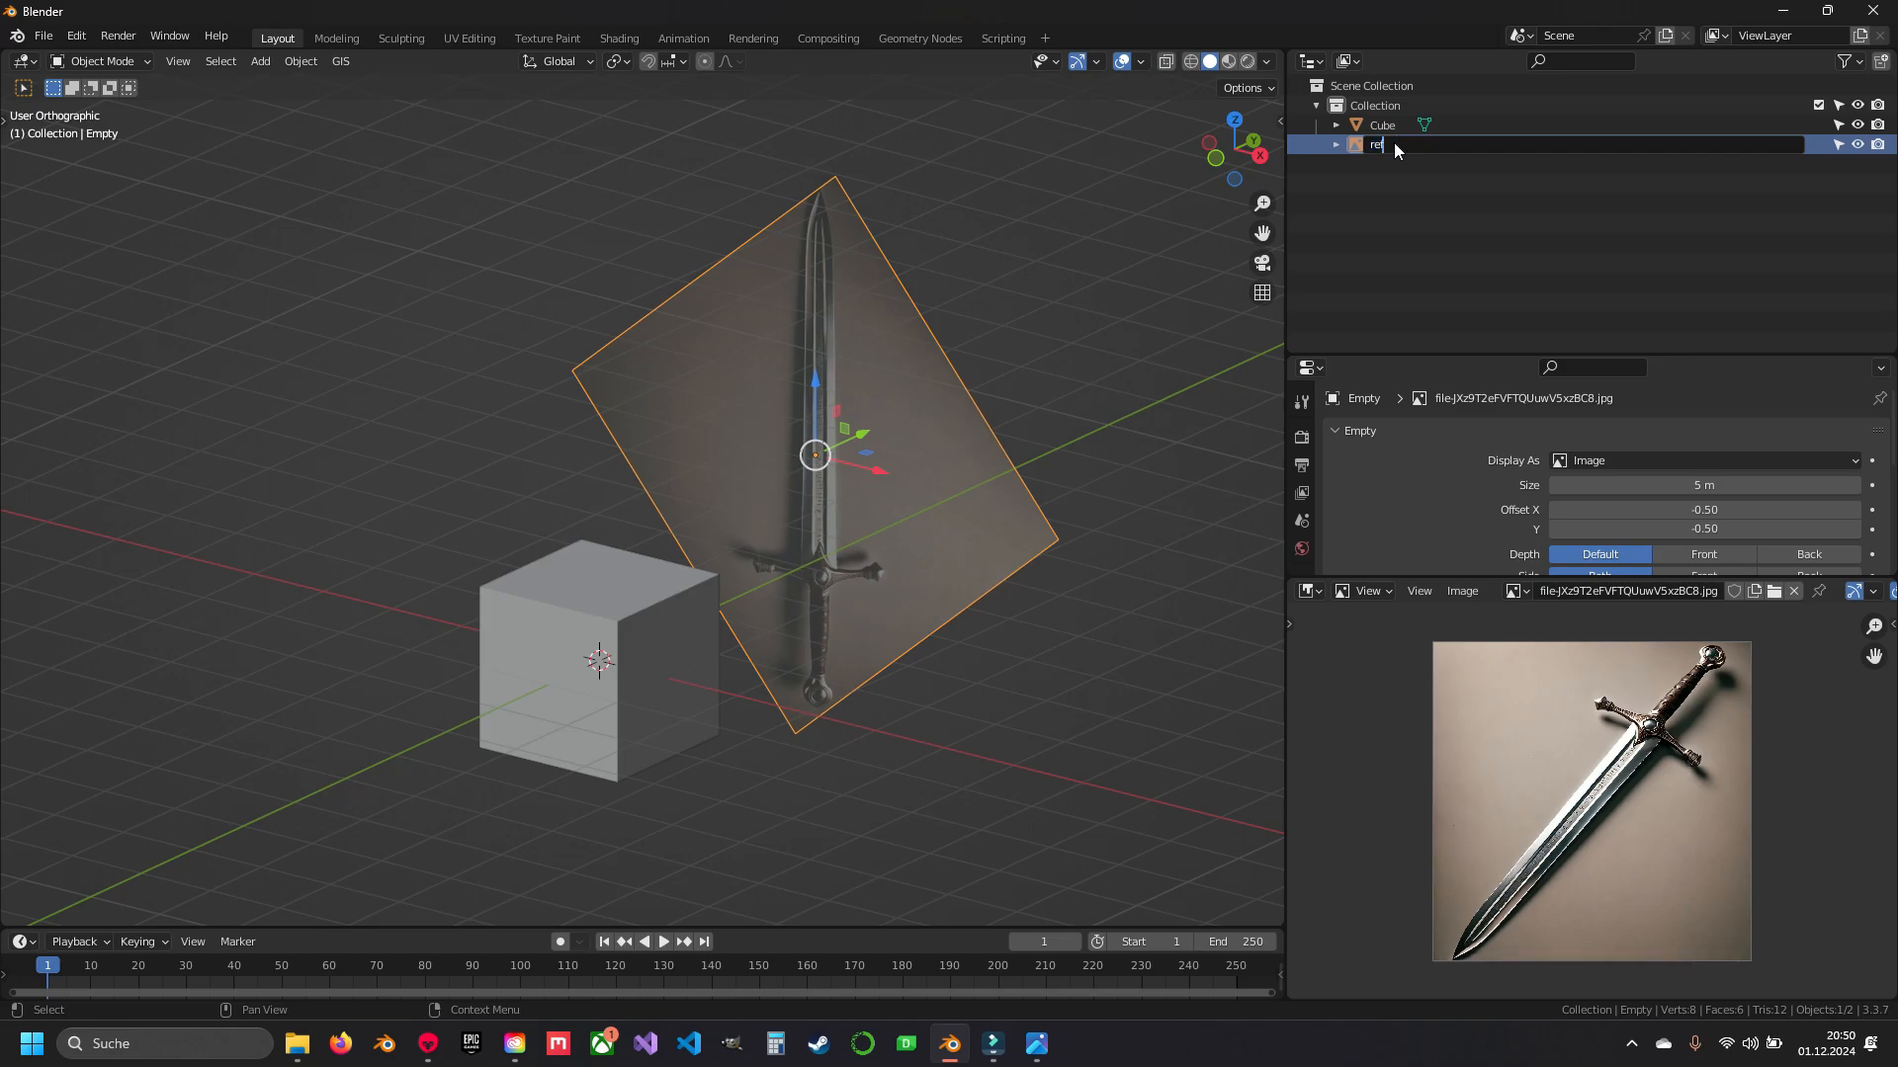
key(Return)
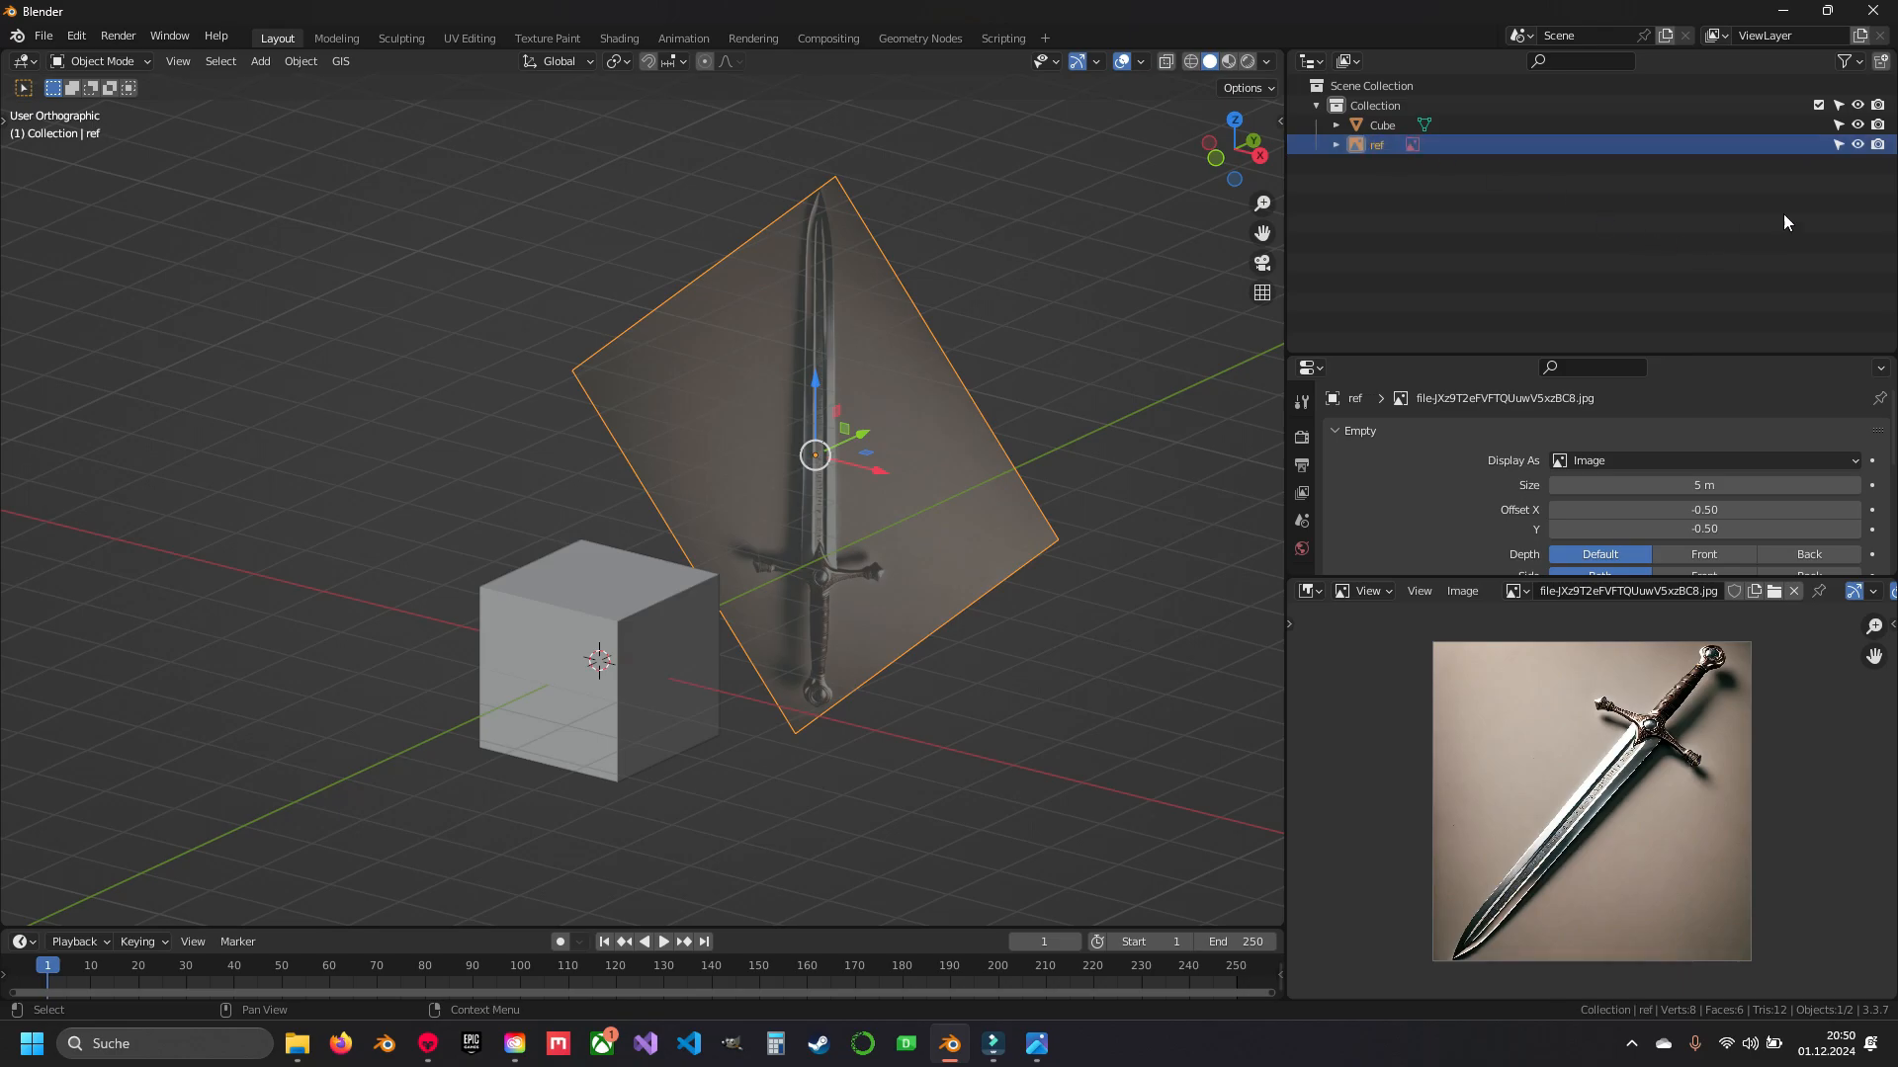
- Make the ref object unselectable in the viewport and select the cube
click(1836, 144)
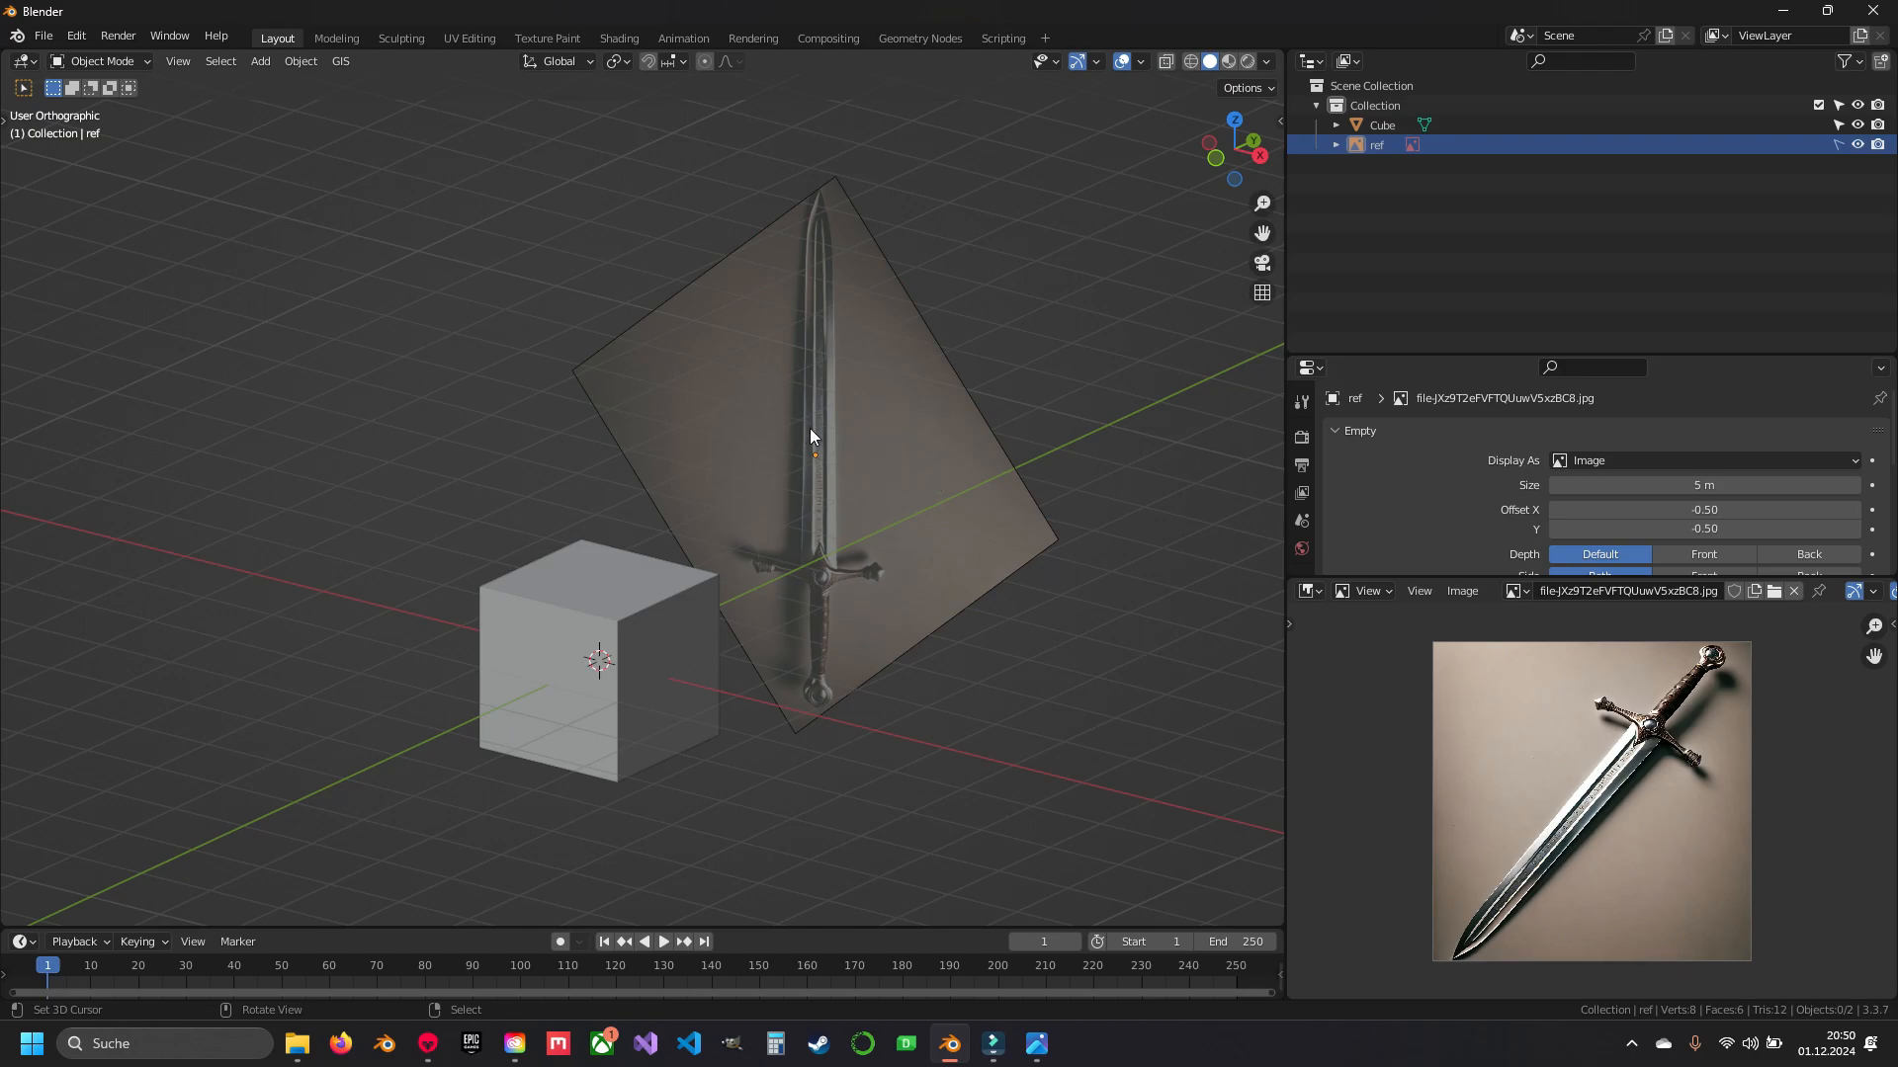
shift+middle_drag(869, 607, 957, 480)
right_click(750, 500)
shift+middle_drag(793, 495, 682, 502)
scroll(786, 439, up, 2)
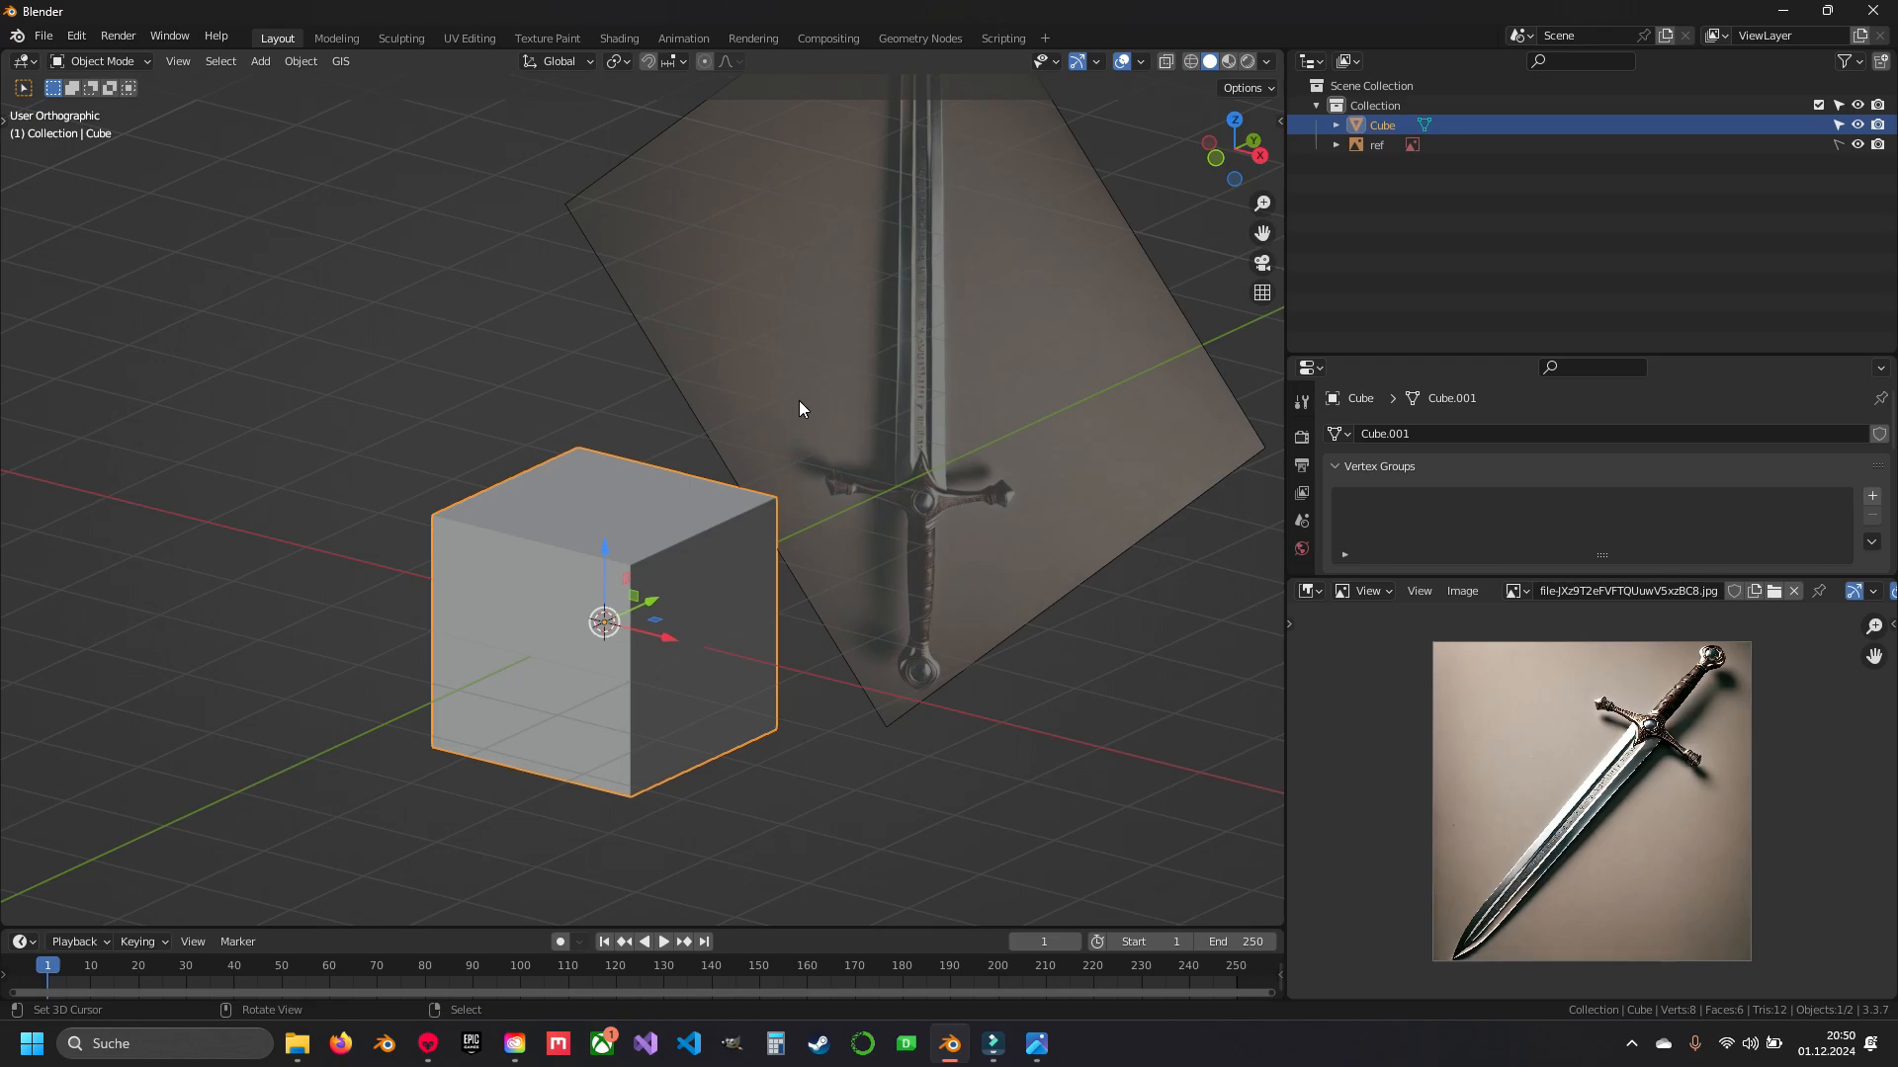
- Set the viewport's solid shading lighting to MatCap
shift+middle_drag(798, 408, 751, 420)
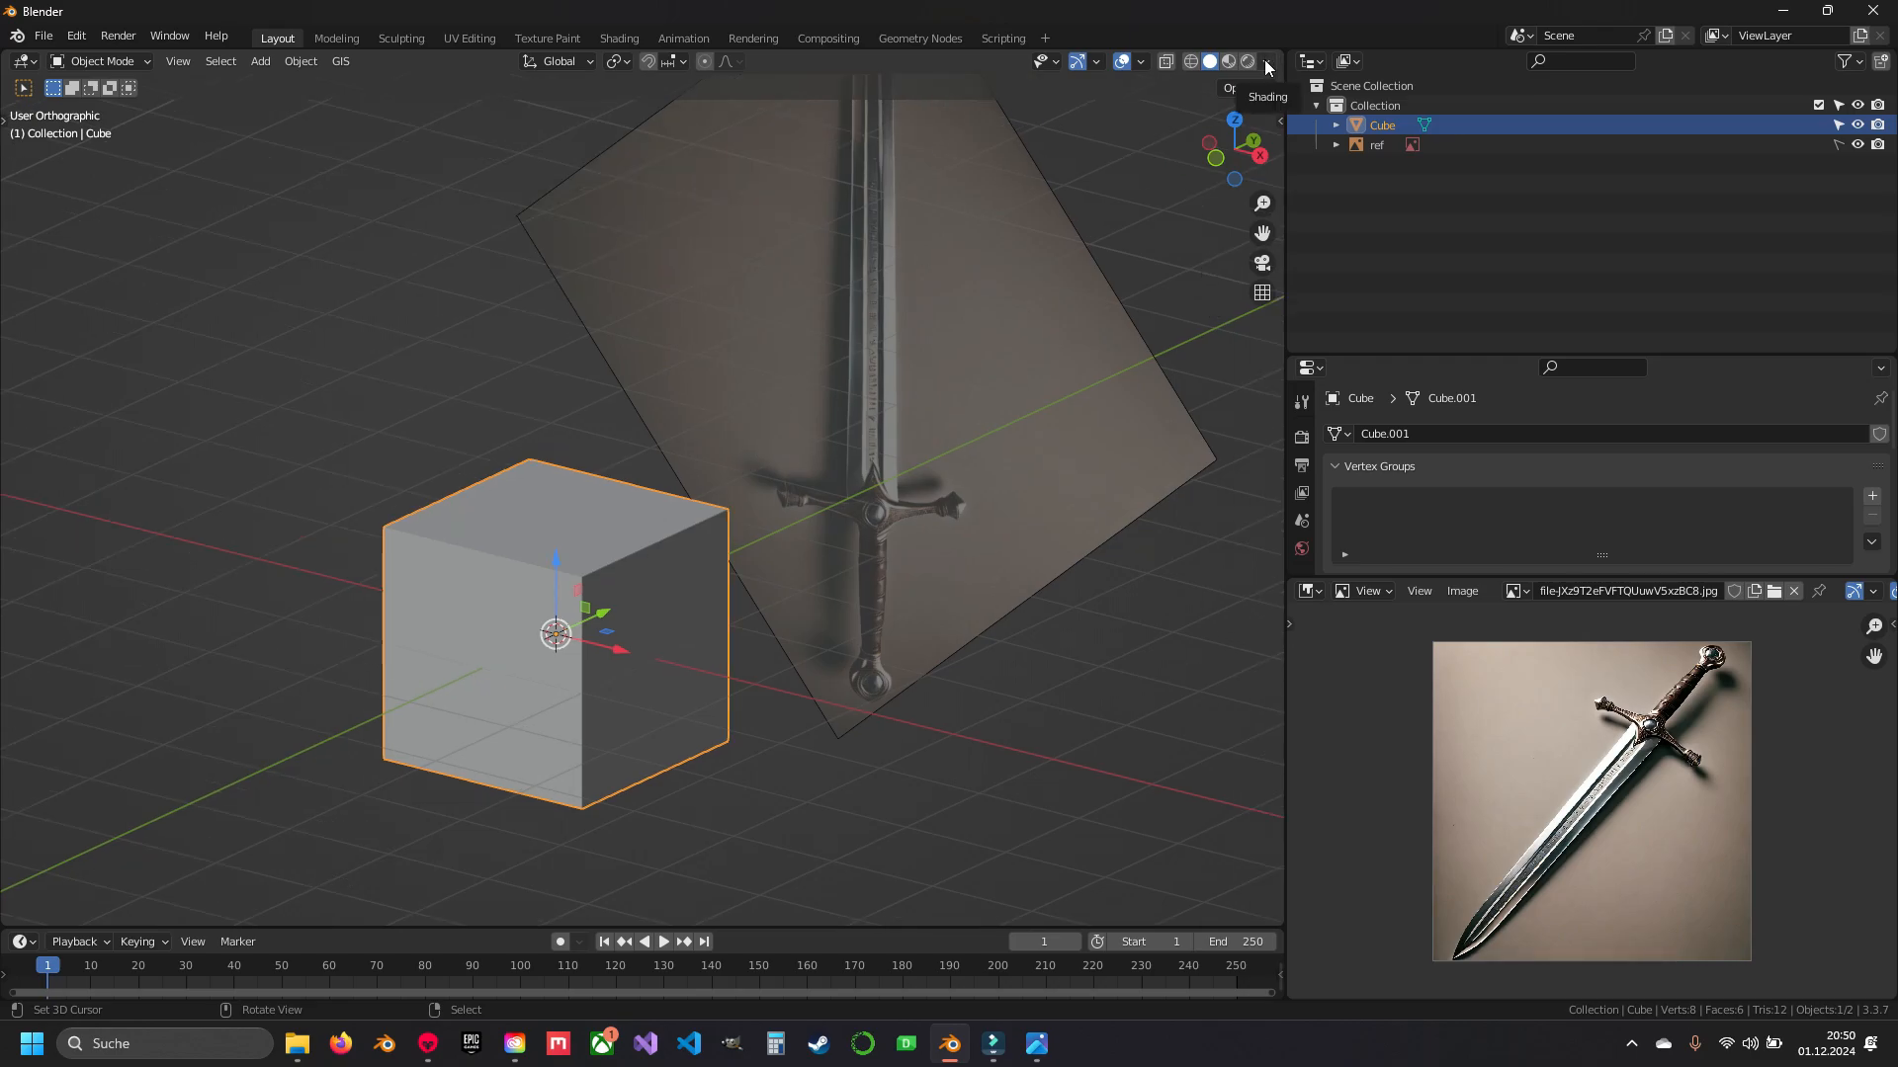
click(1268, 63)
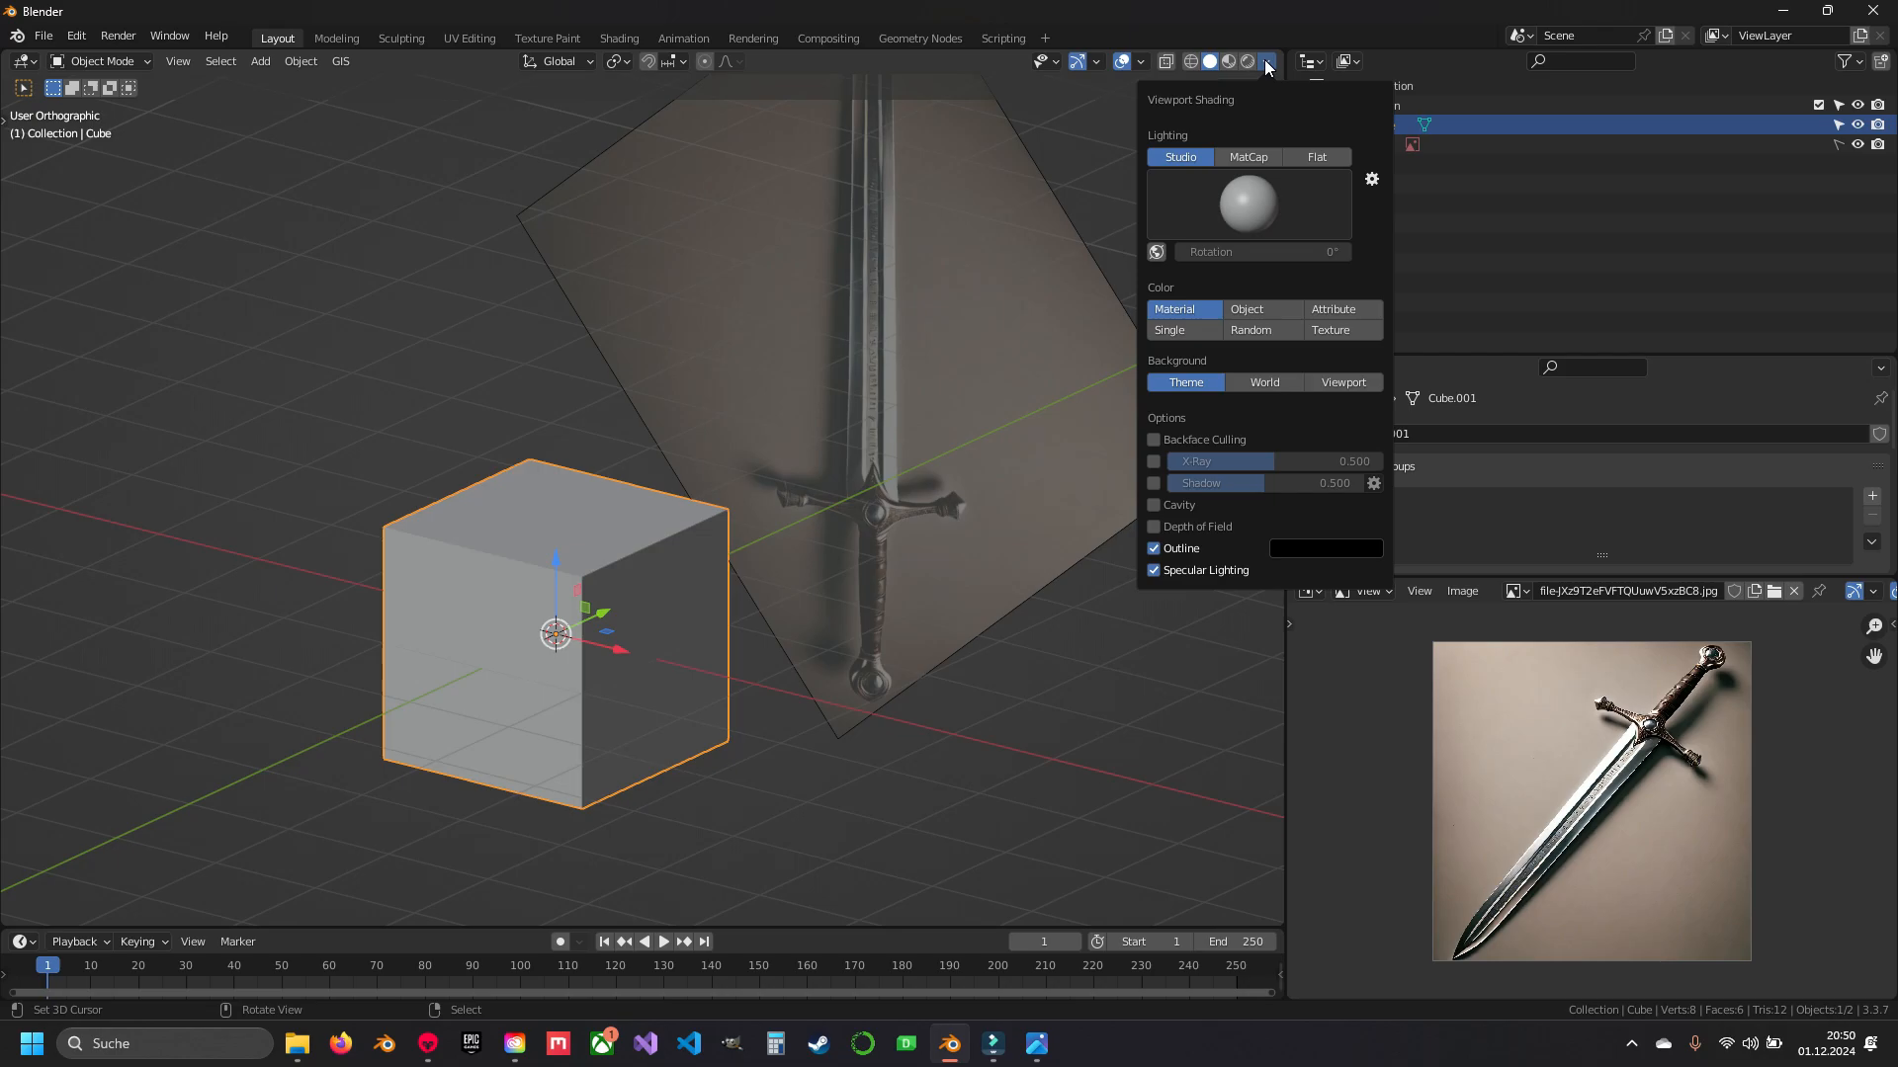
click(1249, 158)
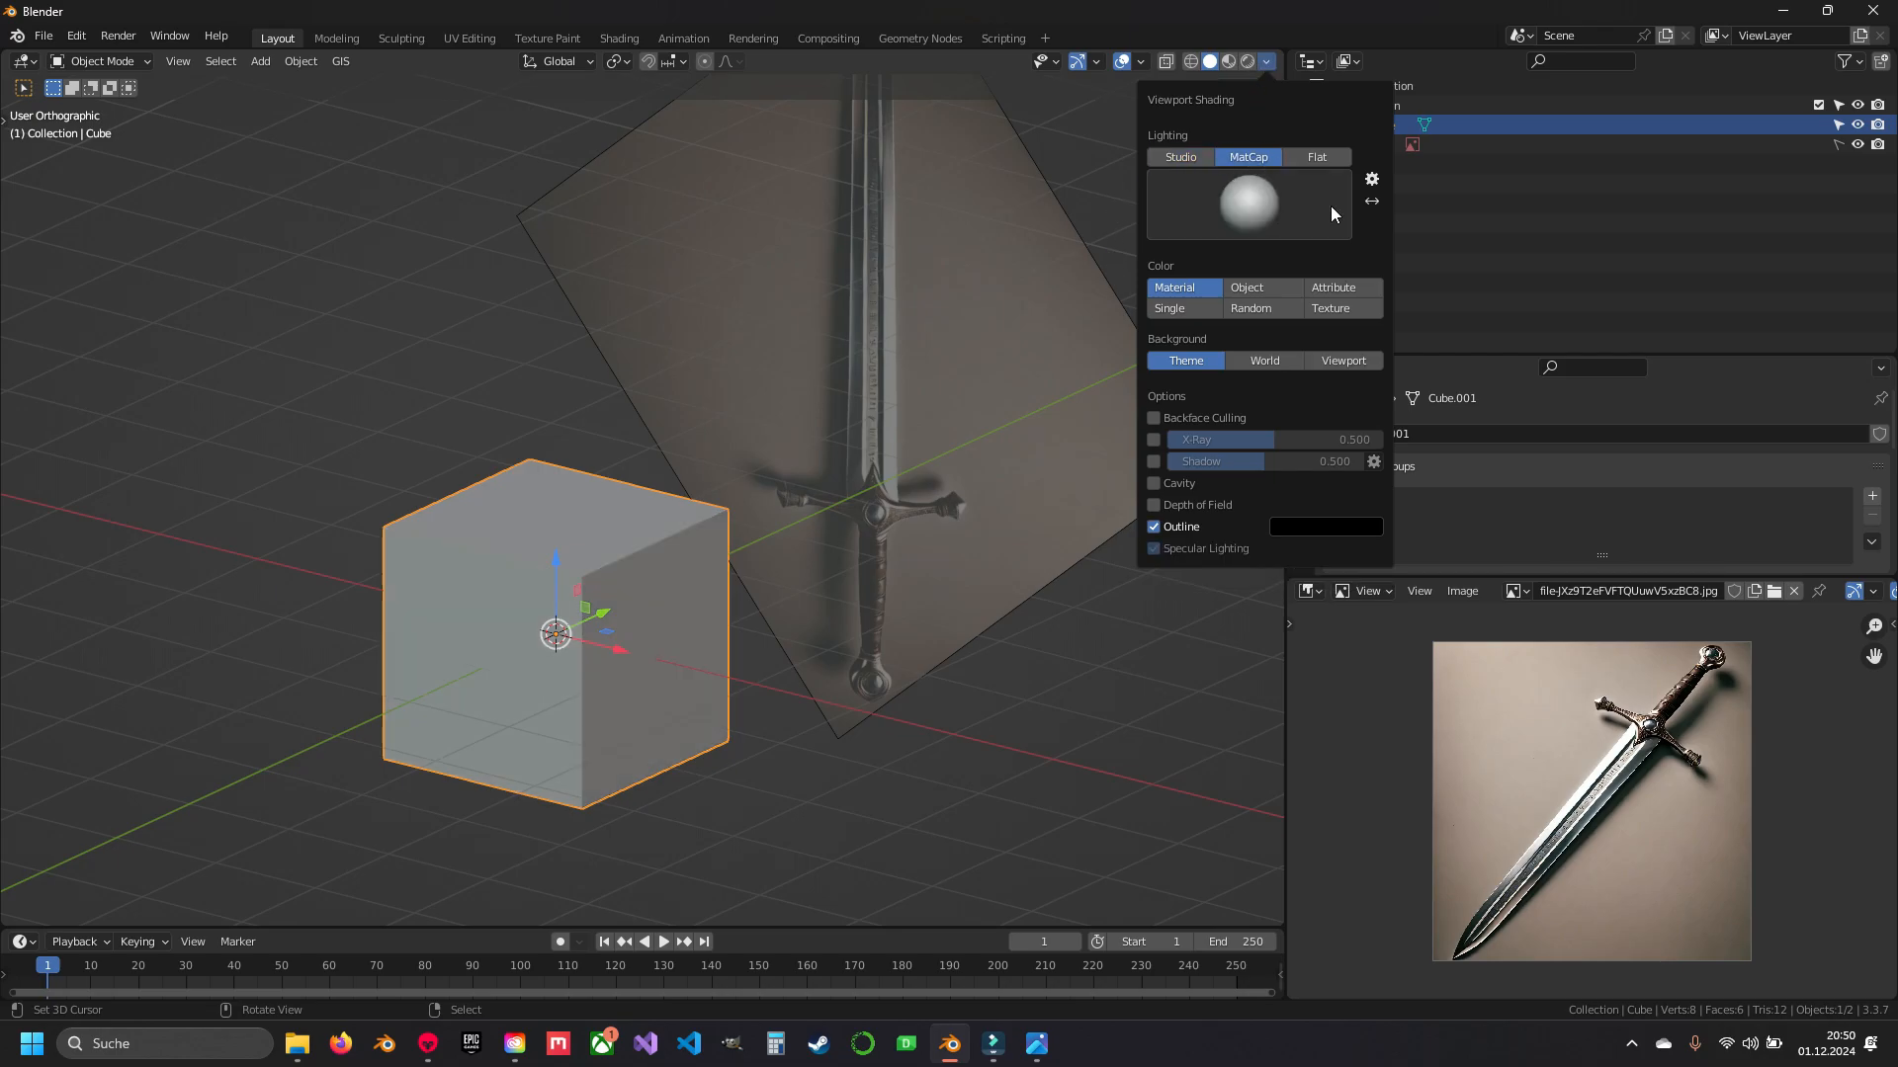
- Apply the matte red MatCap from the second row to the viewport's solid shading and enable Cavity
click(1240, 201)
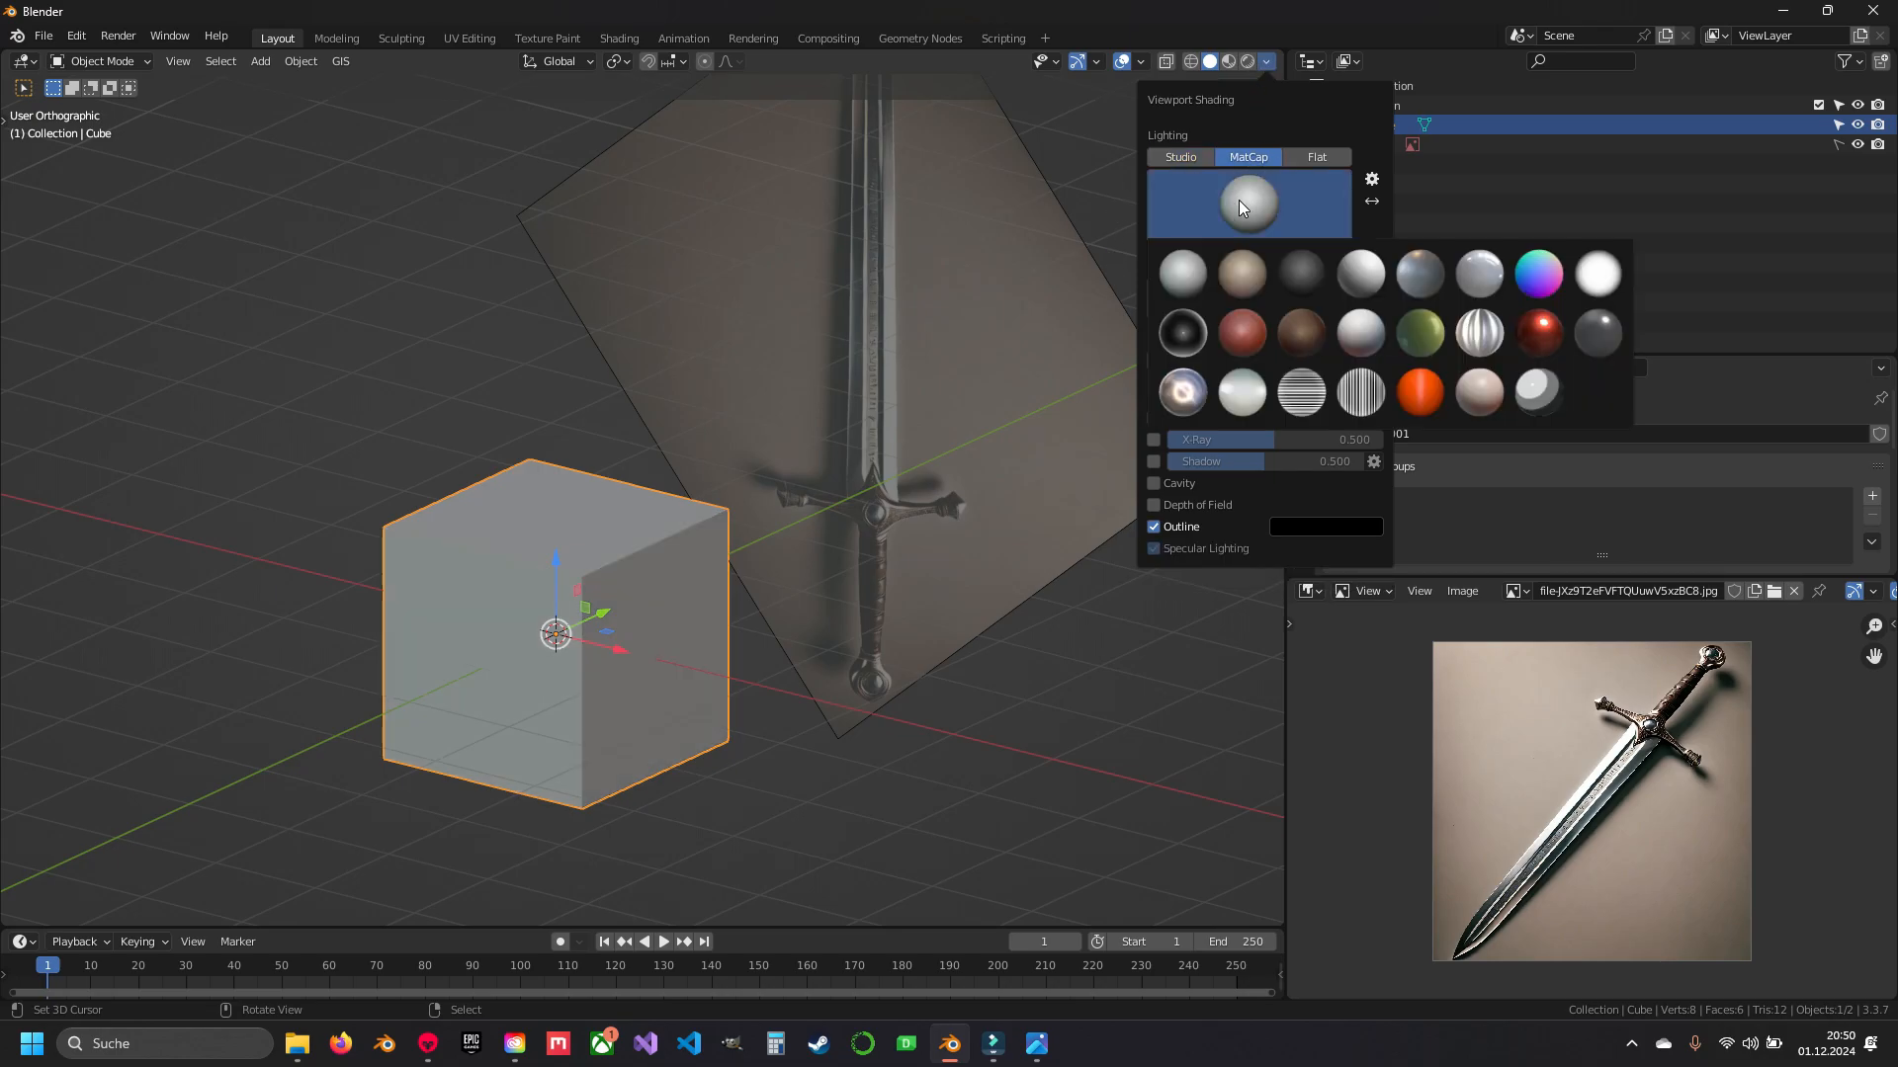
click(1236, 338)
shift+middle_drag(797, 524, 891, 443)
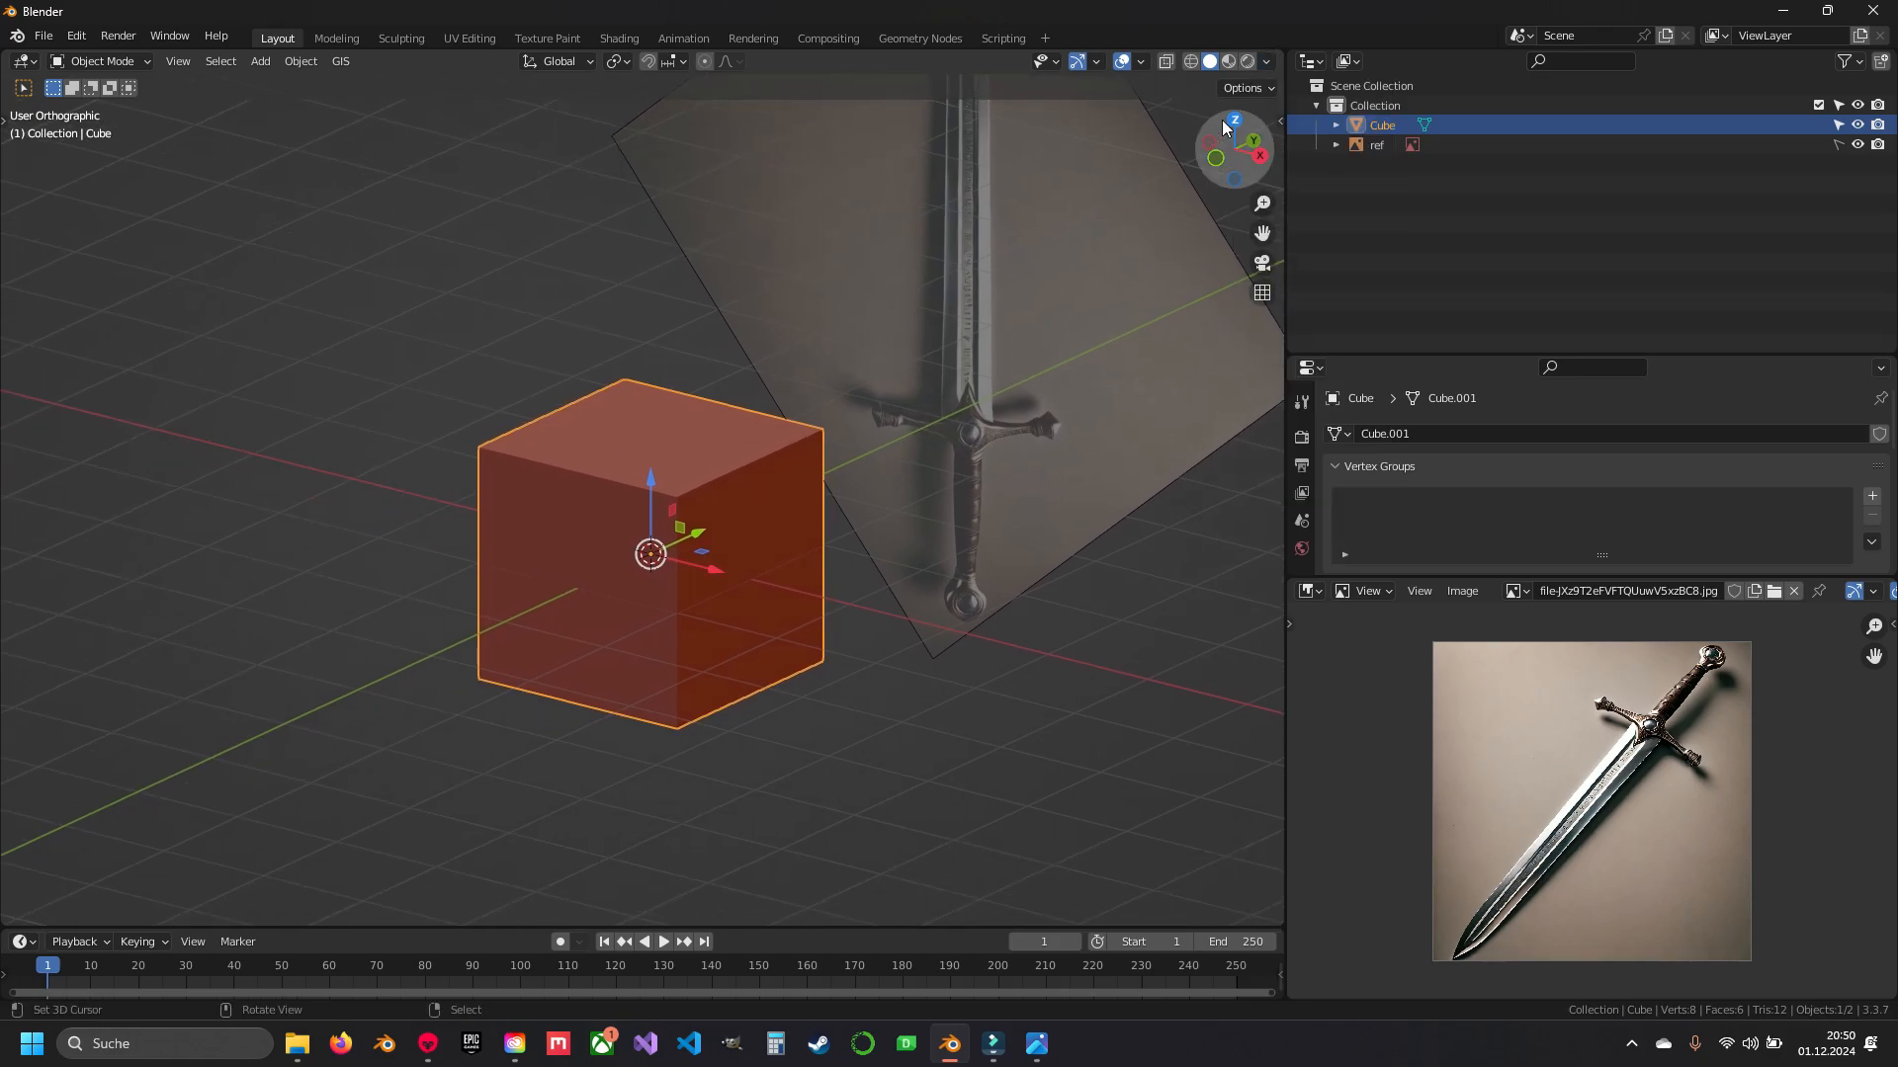
scroll(1214, 107, up, 2)
click(1266, 61)
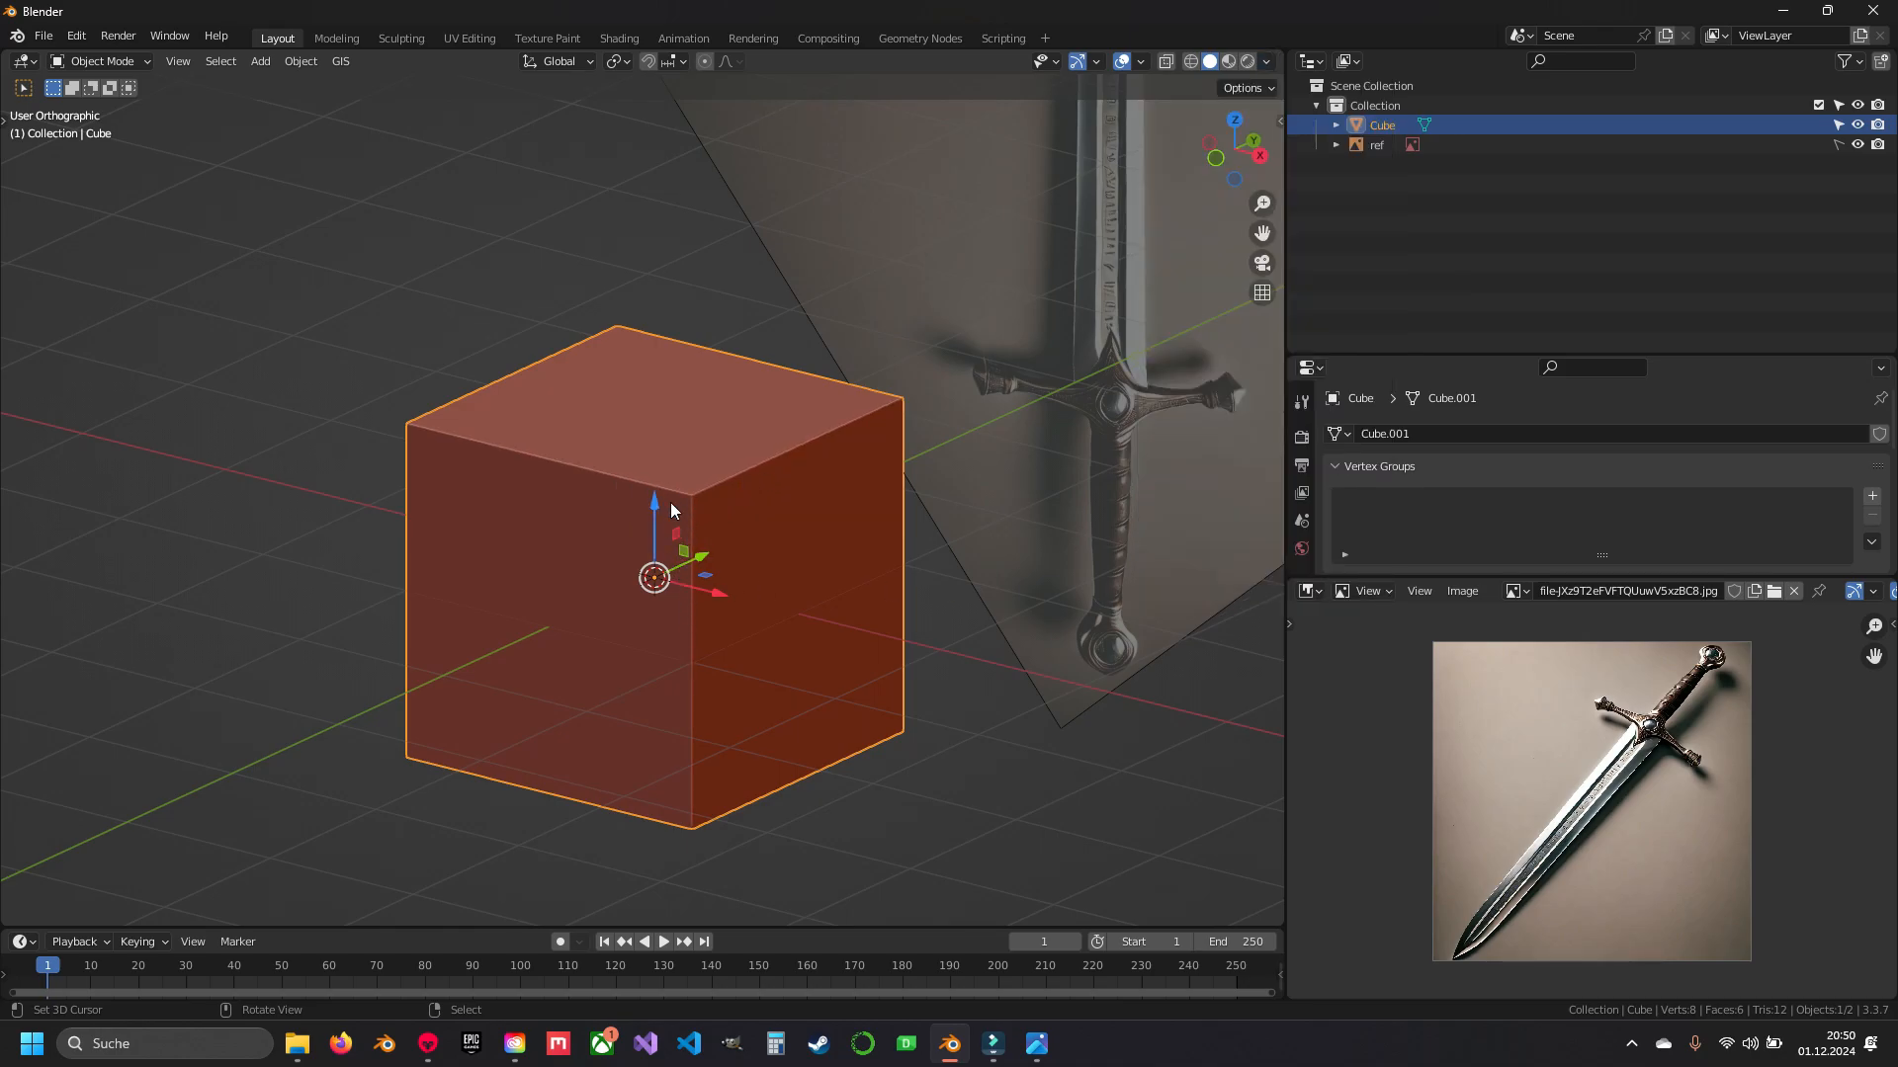
click(1266, 62)
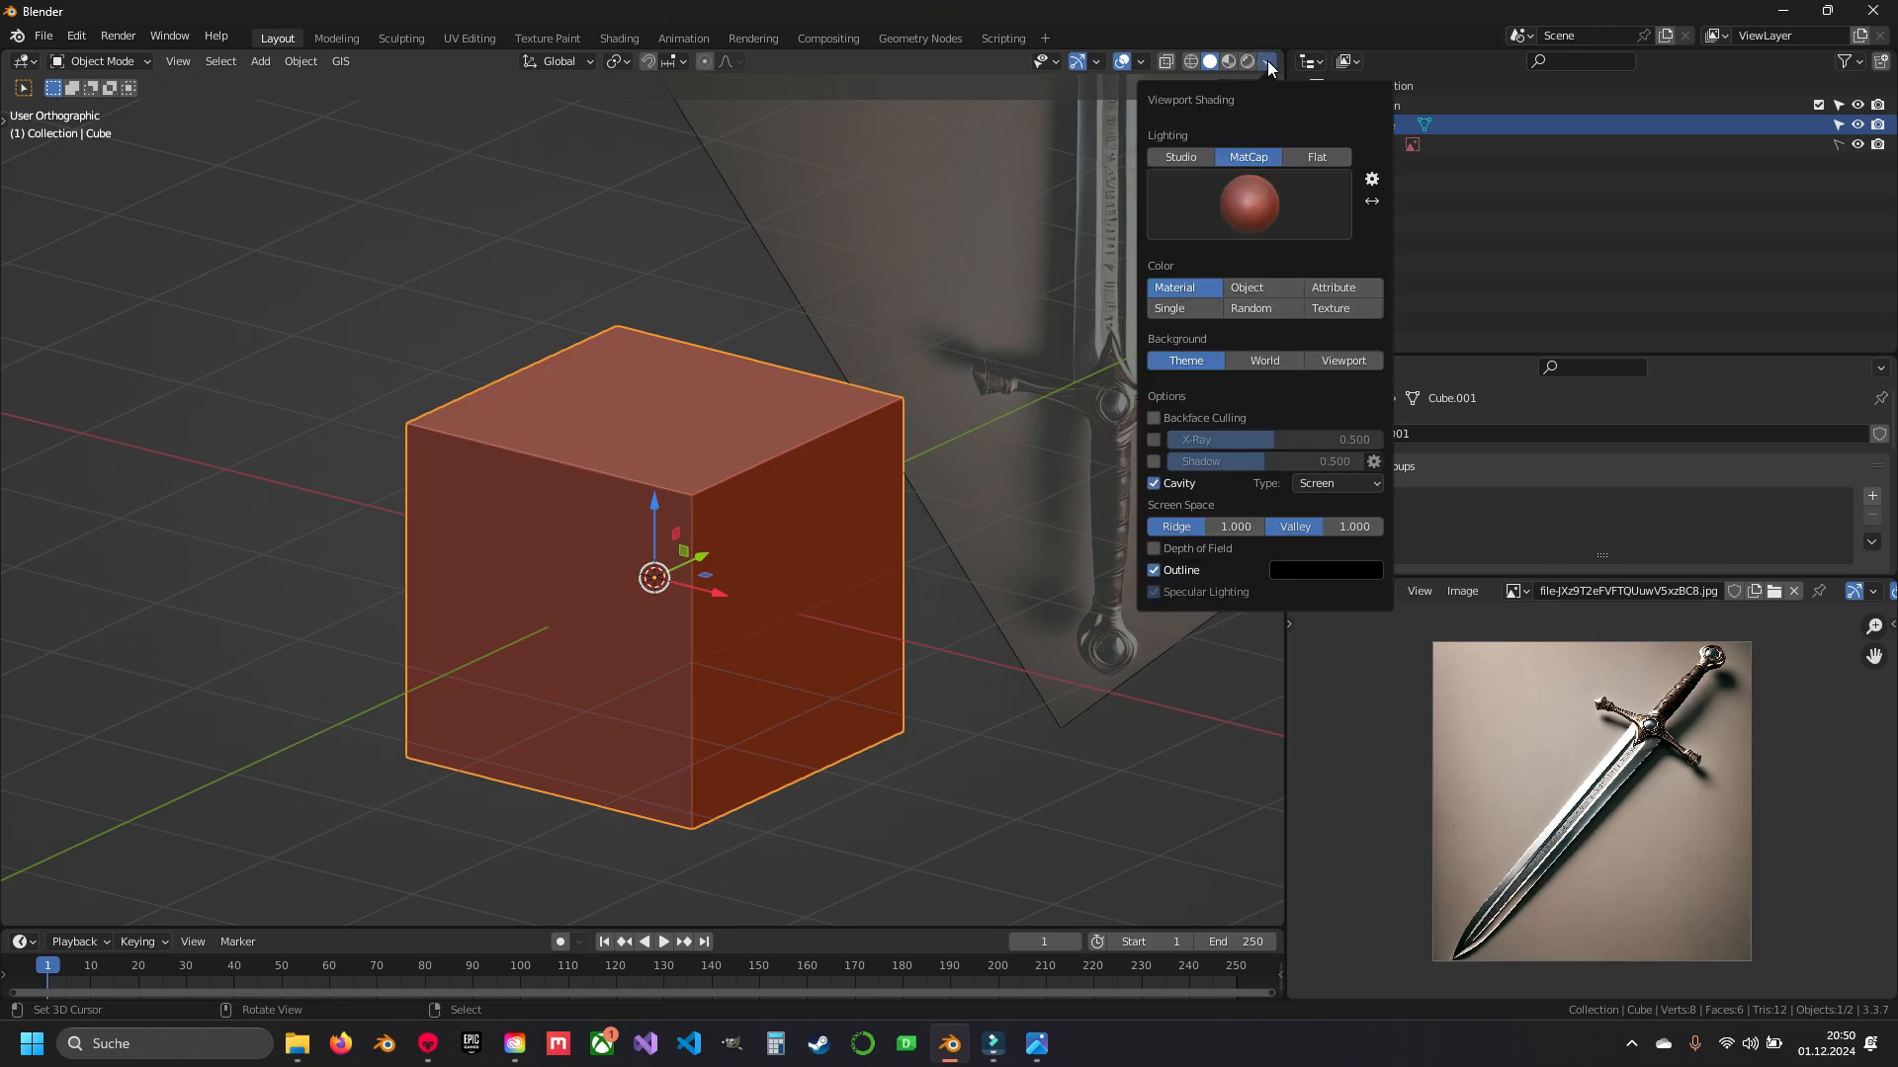
- Try the Shadow and Backface Culling shading options on the cube and switch both off again
click(1154, 462)
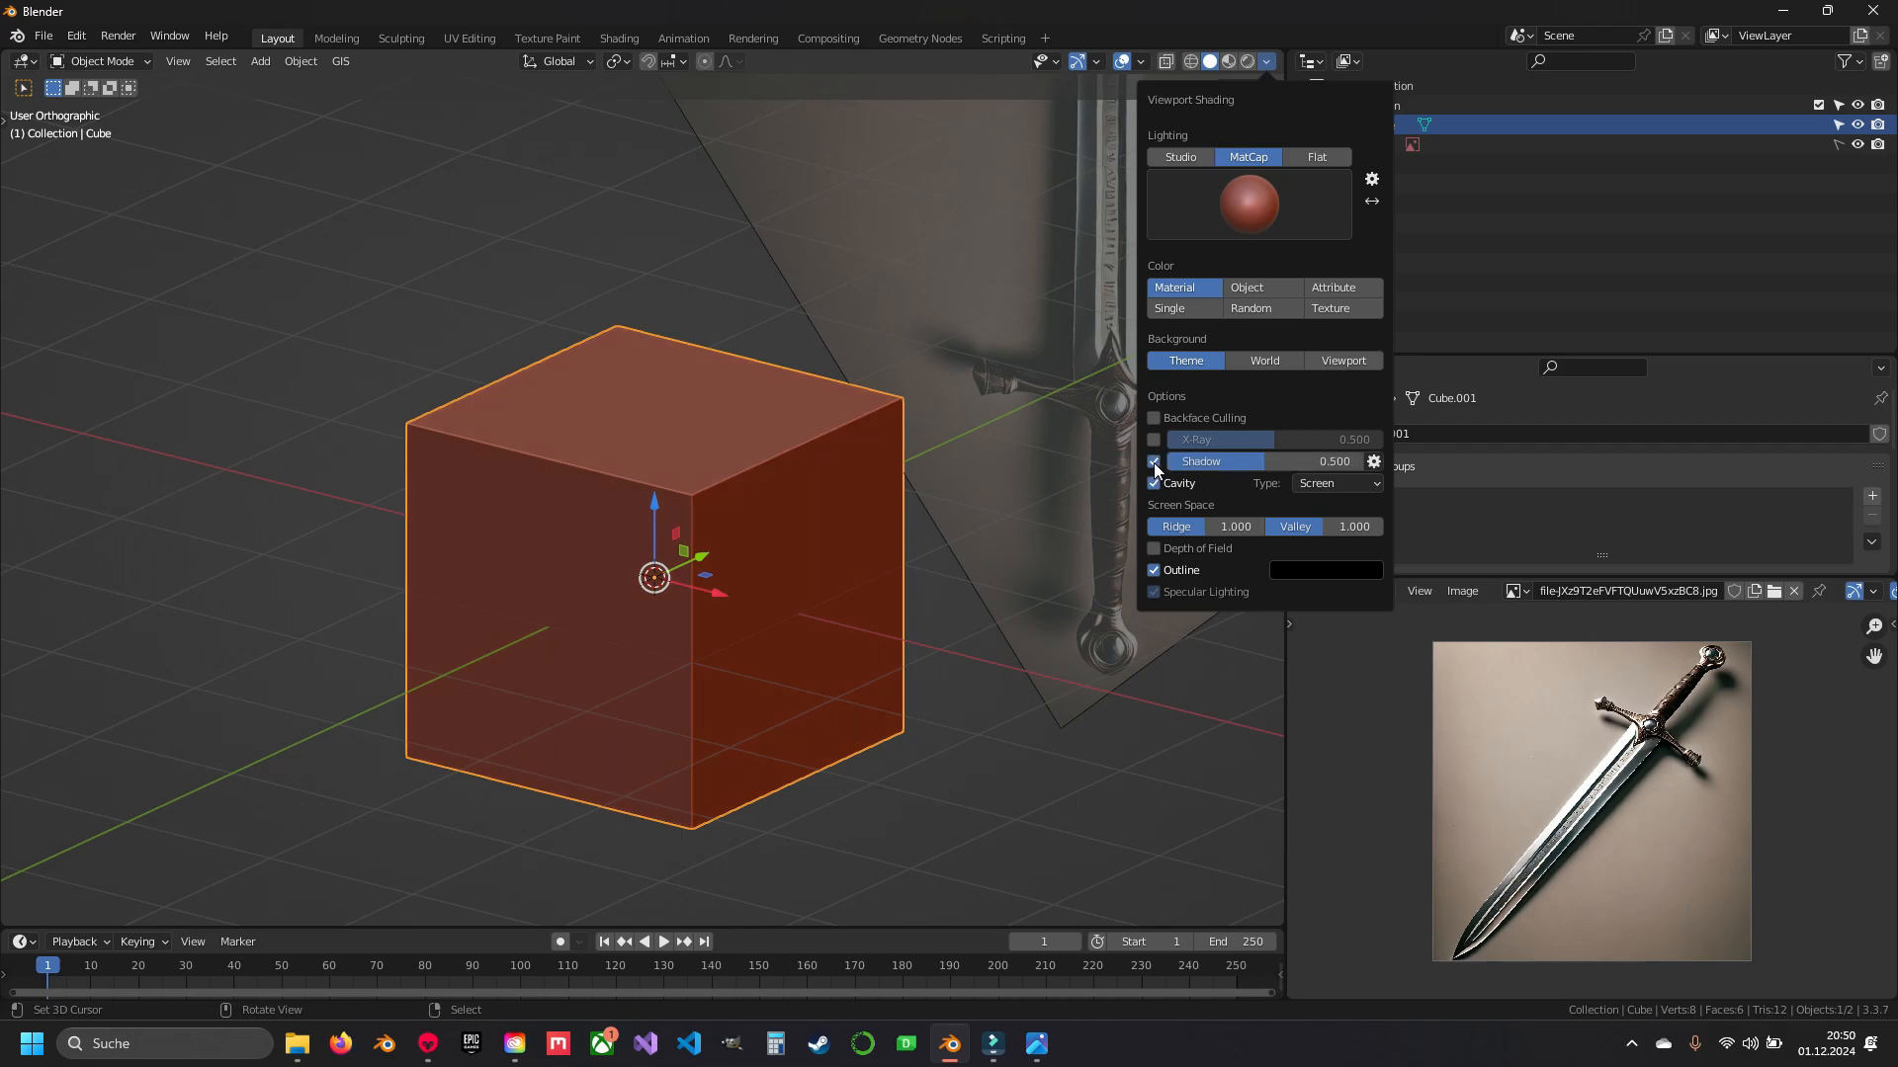
click(1266, 63)
click(1154, 461)
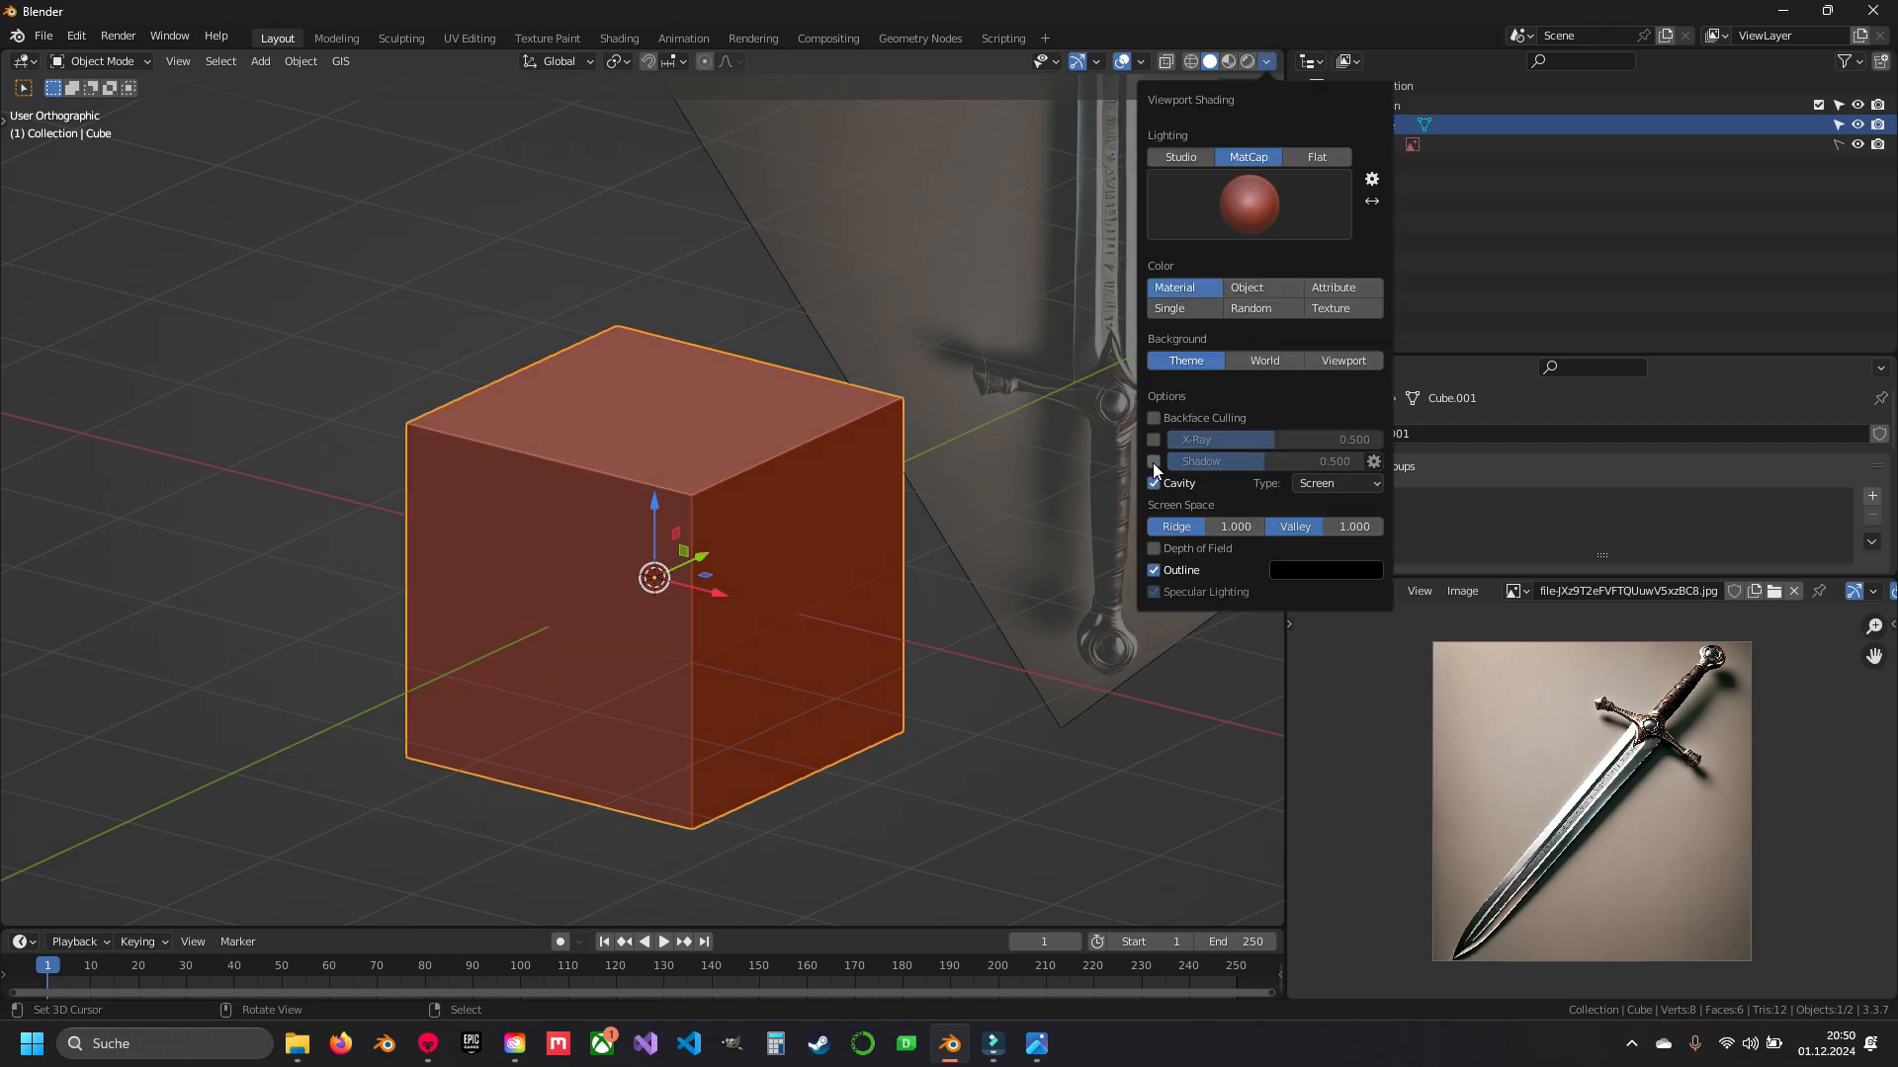
click(1154, 418)
click(1154, 419)
shift+middle_drag(799, 369, 823, 317)
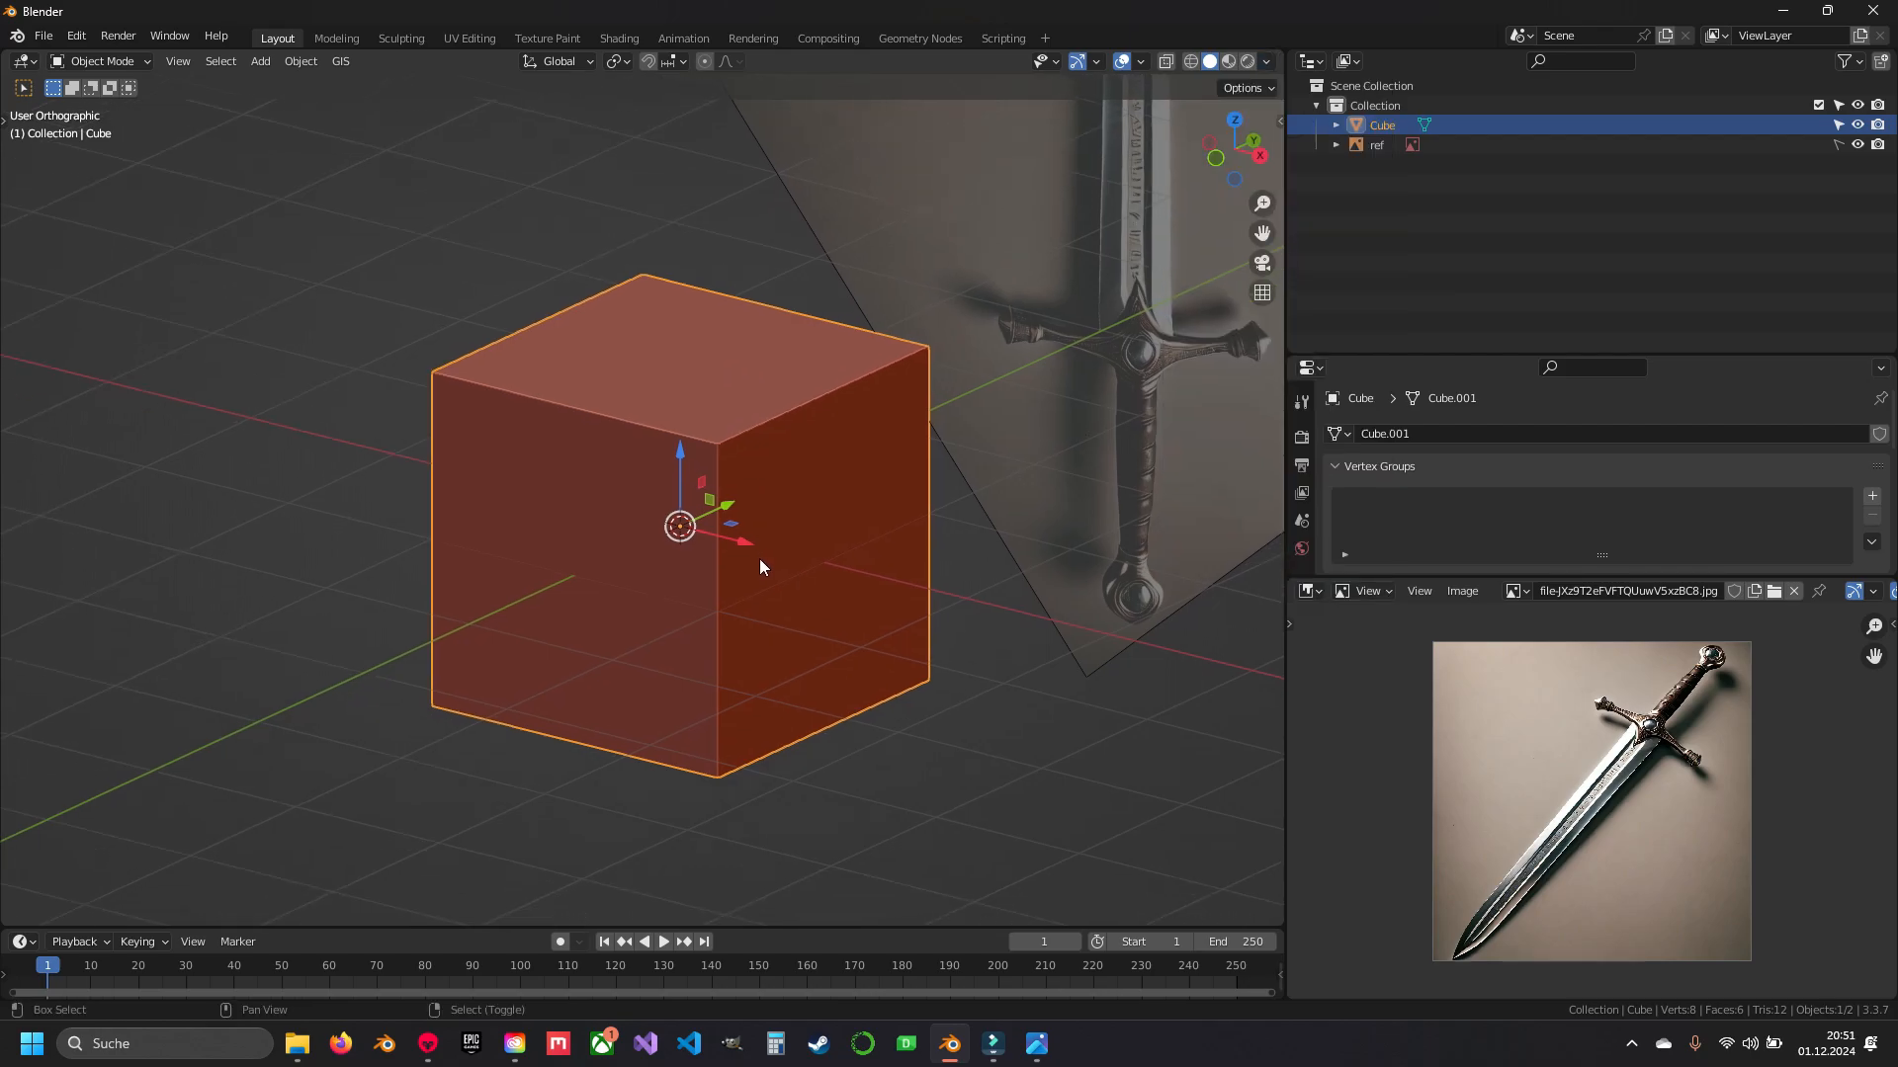
- Try the World cavity type on the cube and return the type to Screen
click(1269, 62)
scroll(721, 420, up, 2)
click(1268, 63)
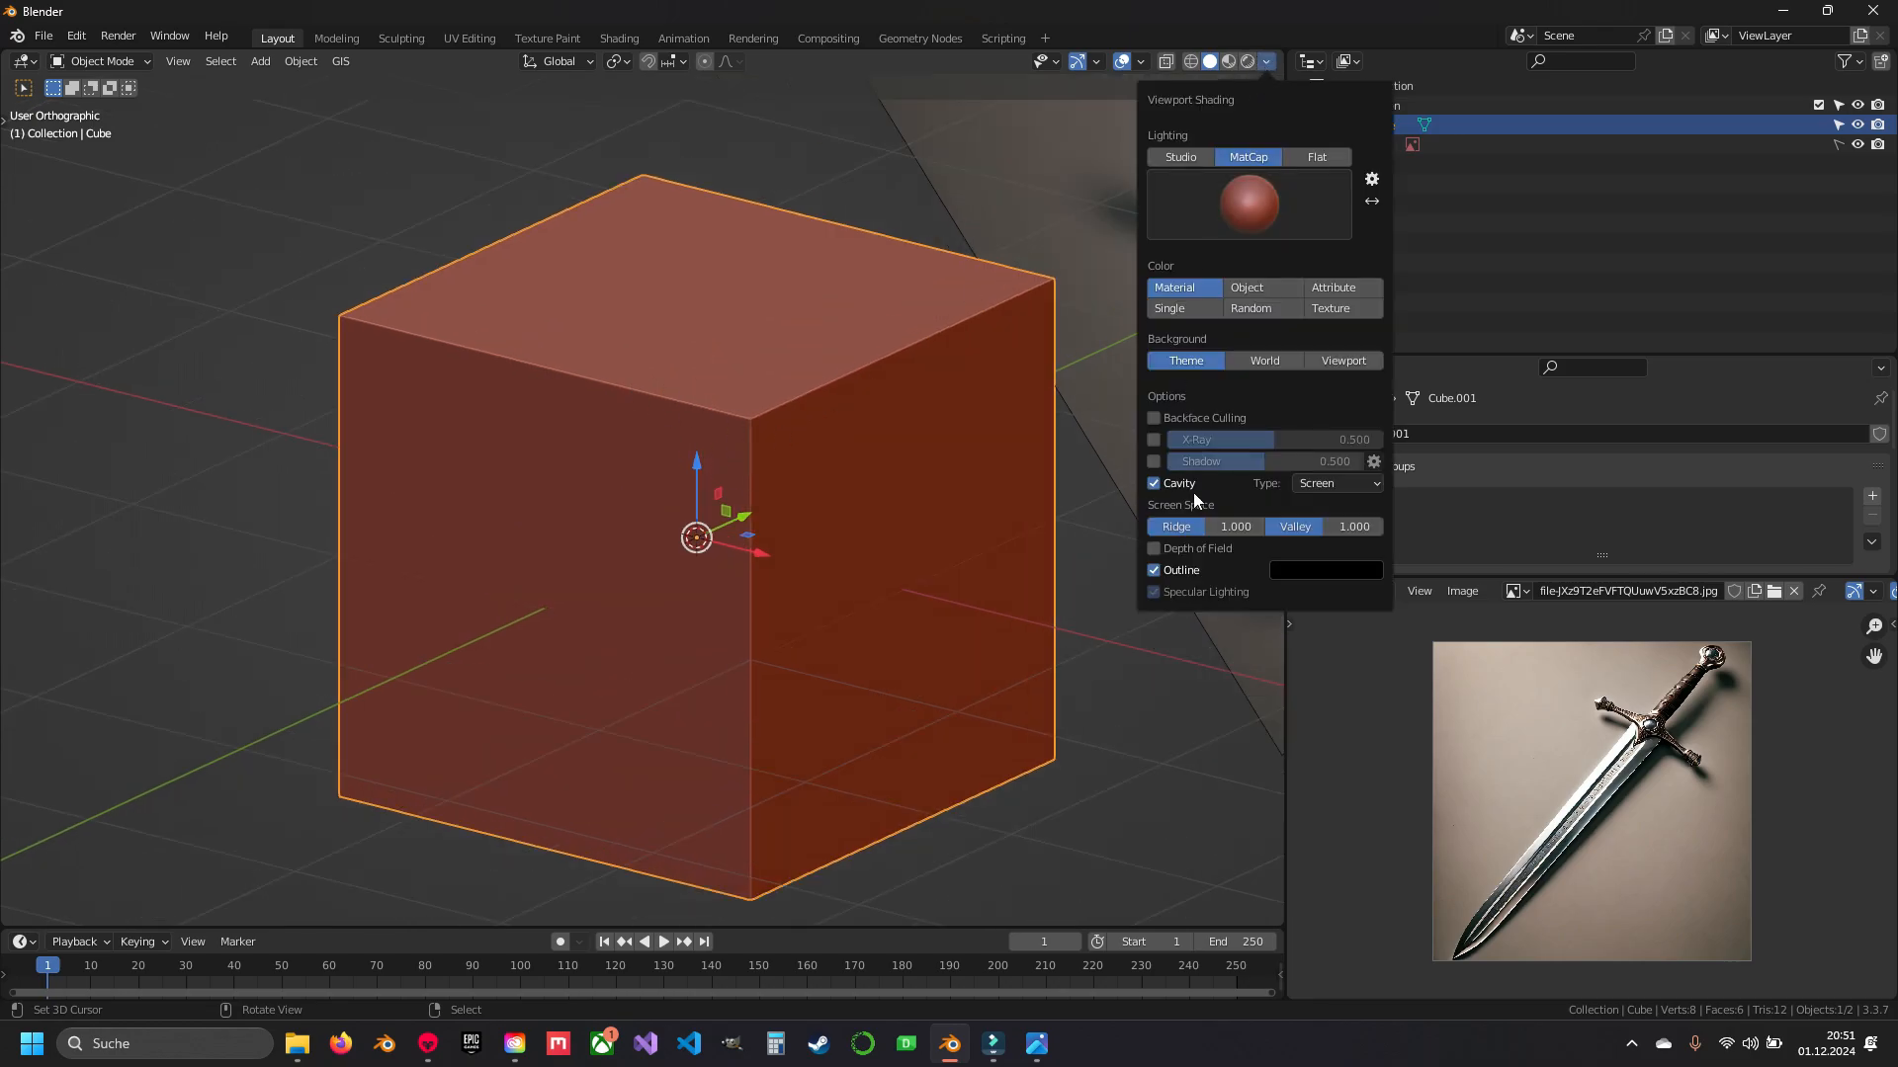
click(1324, 483)
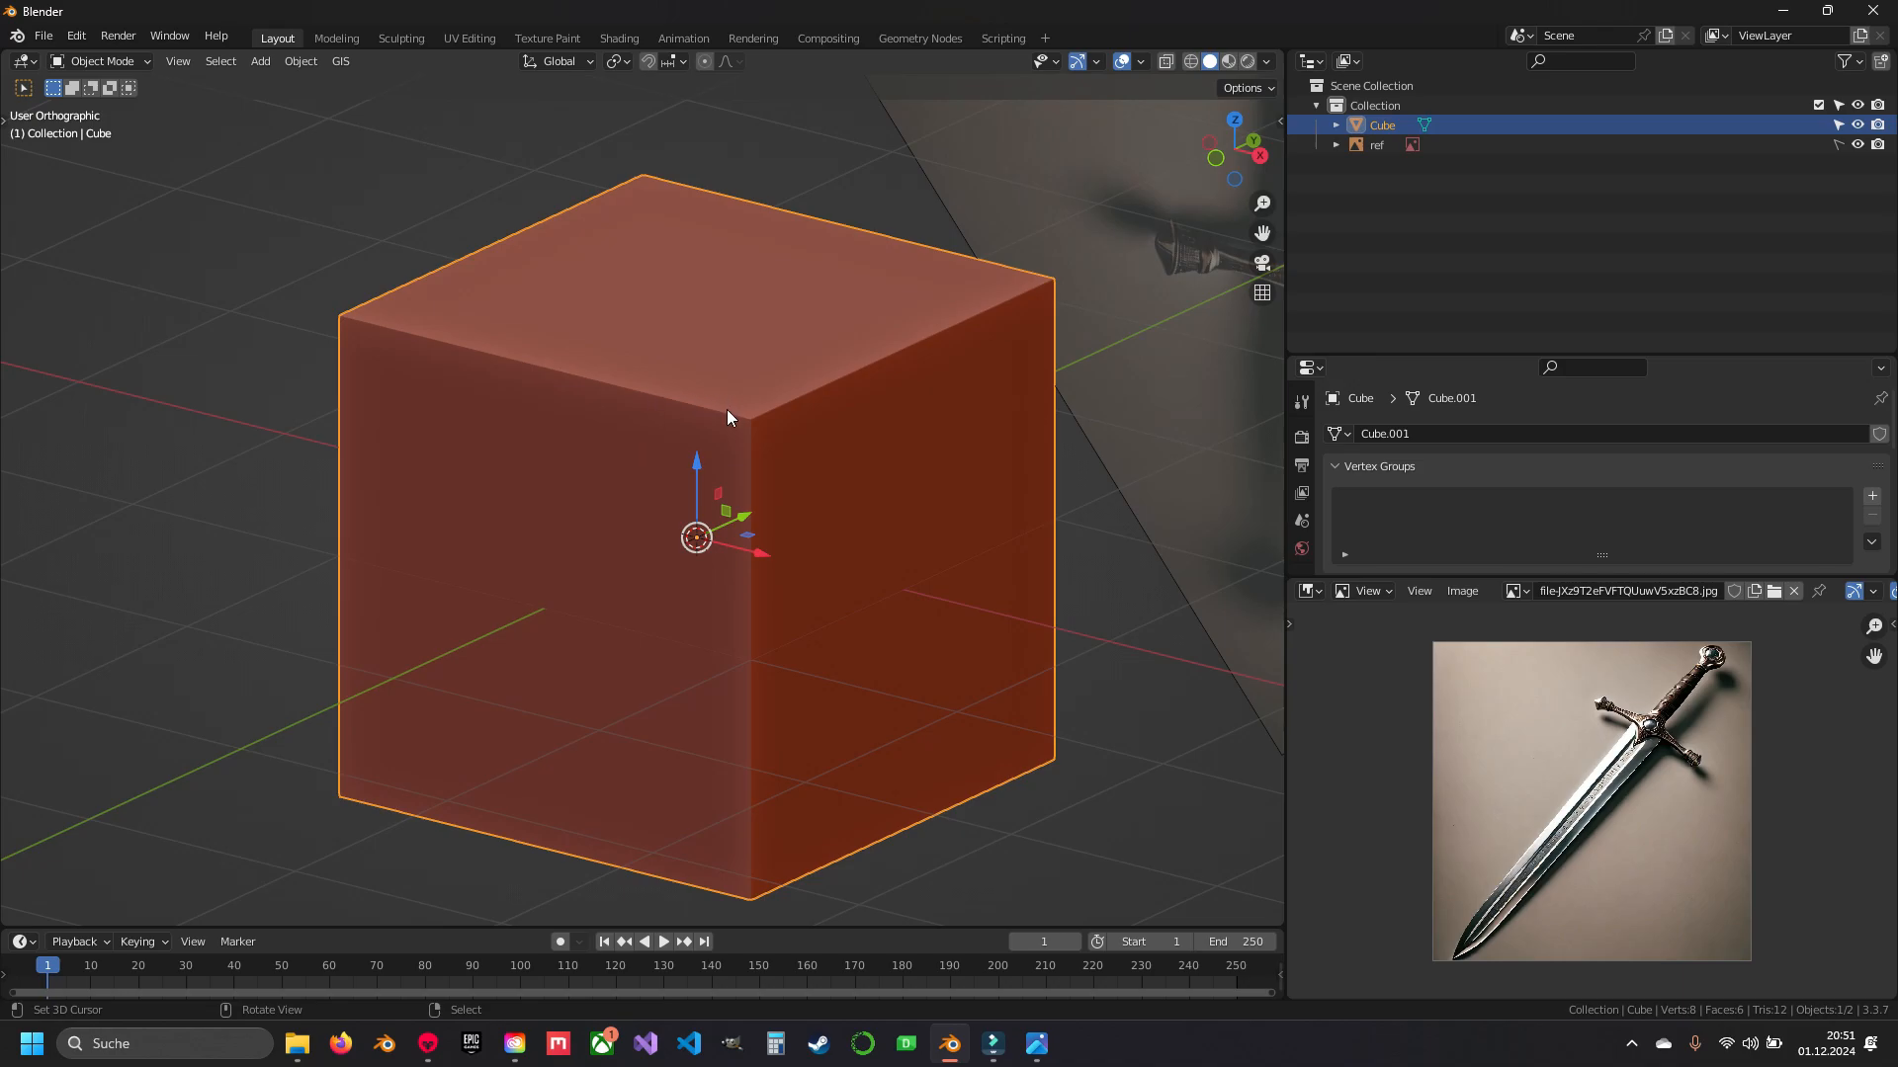
click(1268, 61)
click(1266, 61)
click(1337, 483)
click(1338, 532)
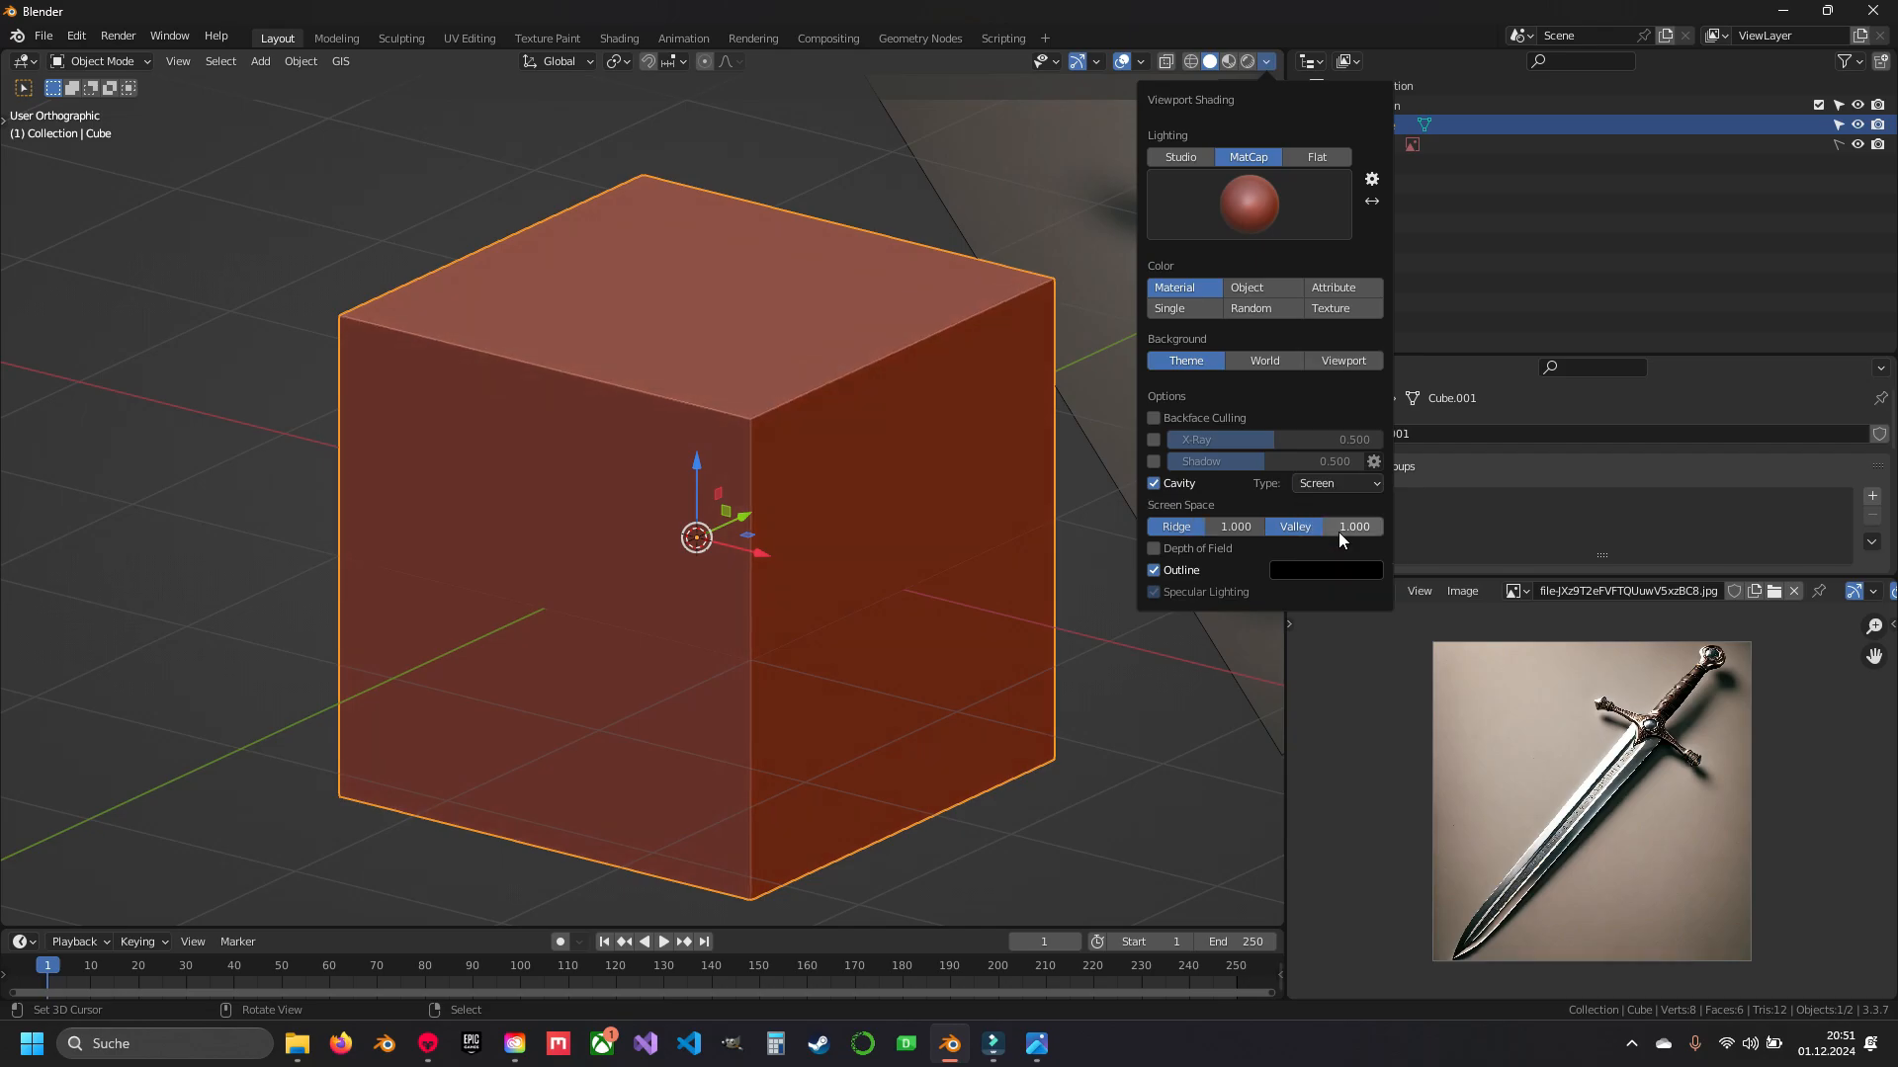
- Set the viewport shading's cavity type to Both and view the cube's edges from an oblique angle
click(1354, 489)
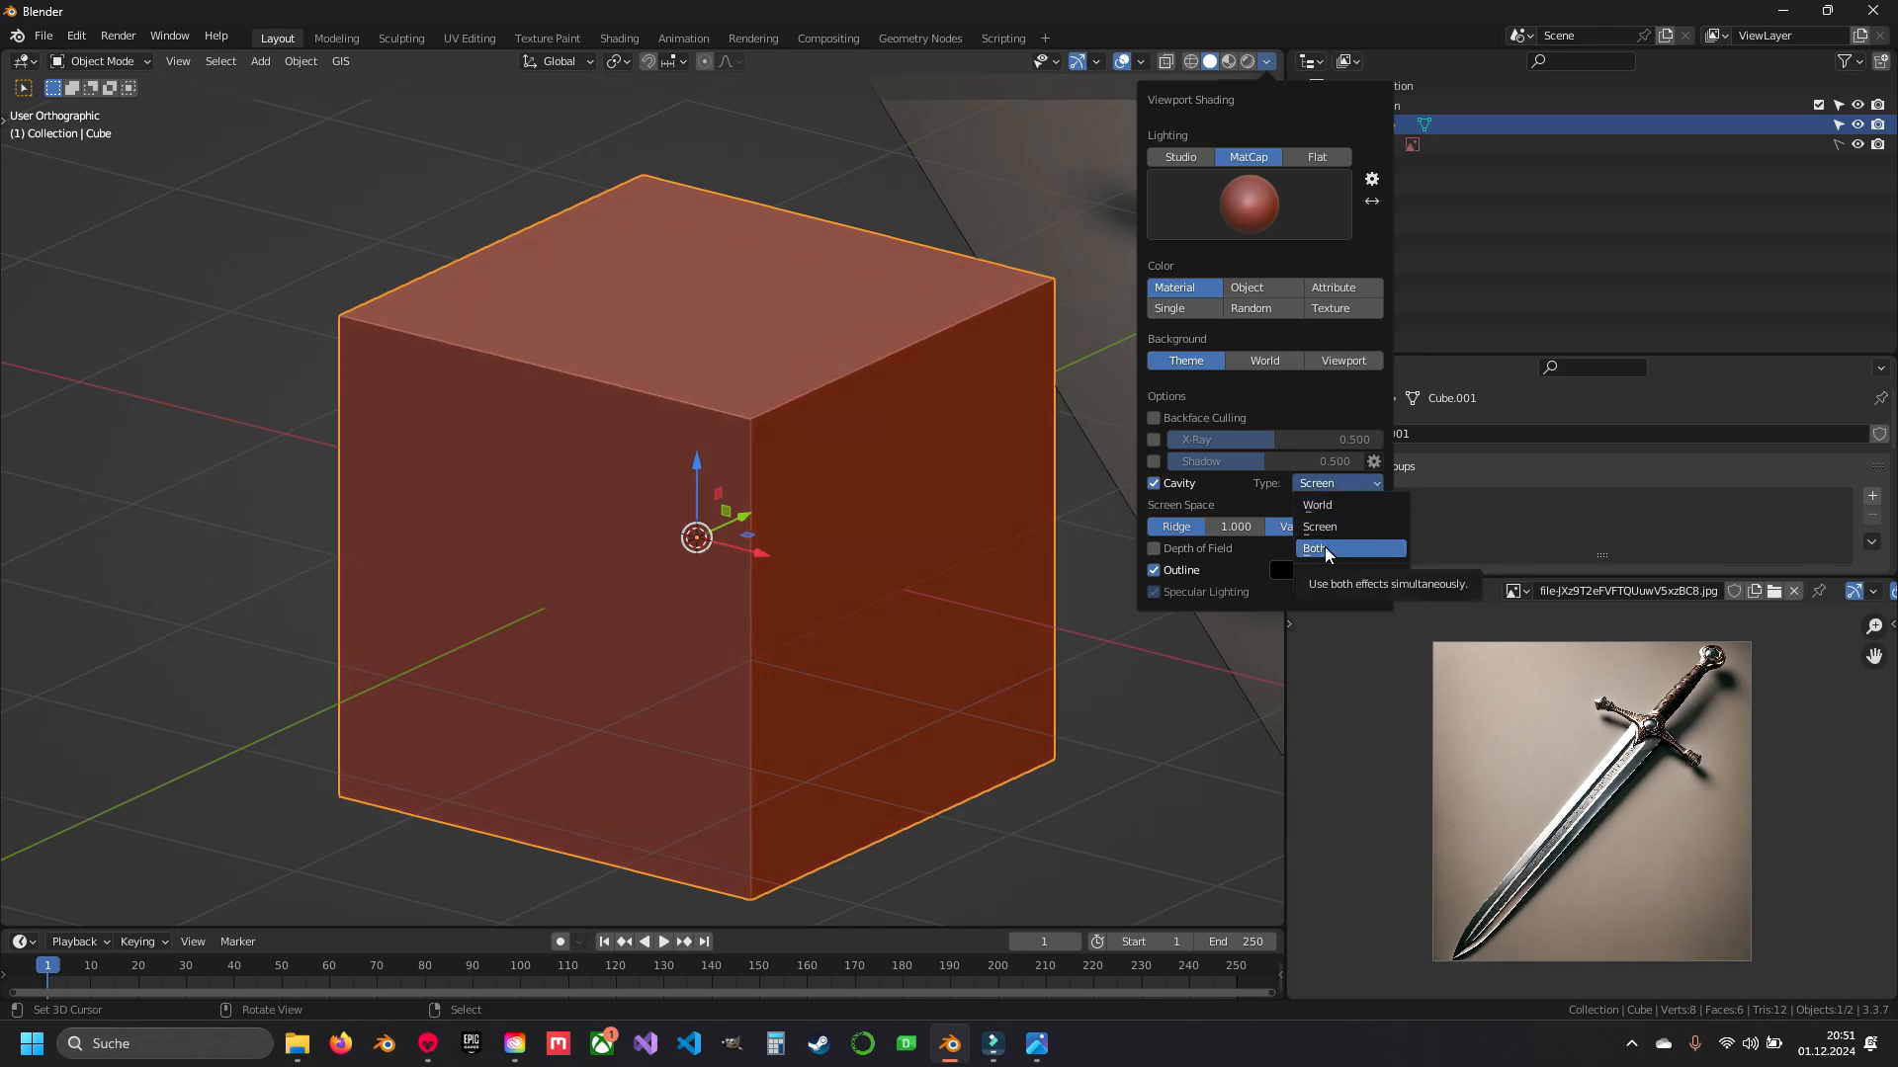
click(1324, 548)
mouse_move(752, 430)
shift+middle_down()
mouse_move(708, 470)
mouse_move(771, 482)
shift+middle_up()
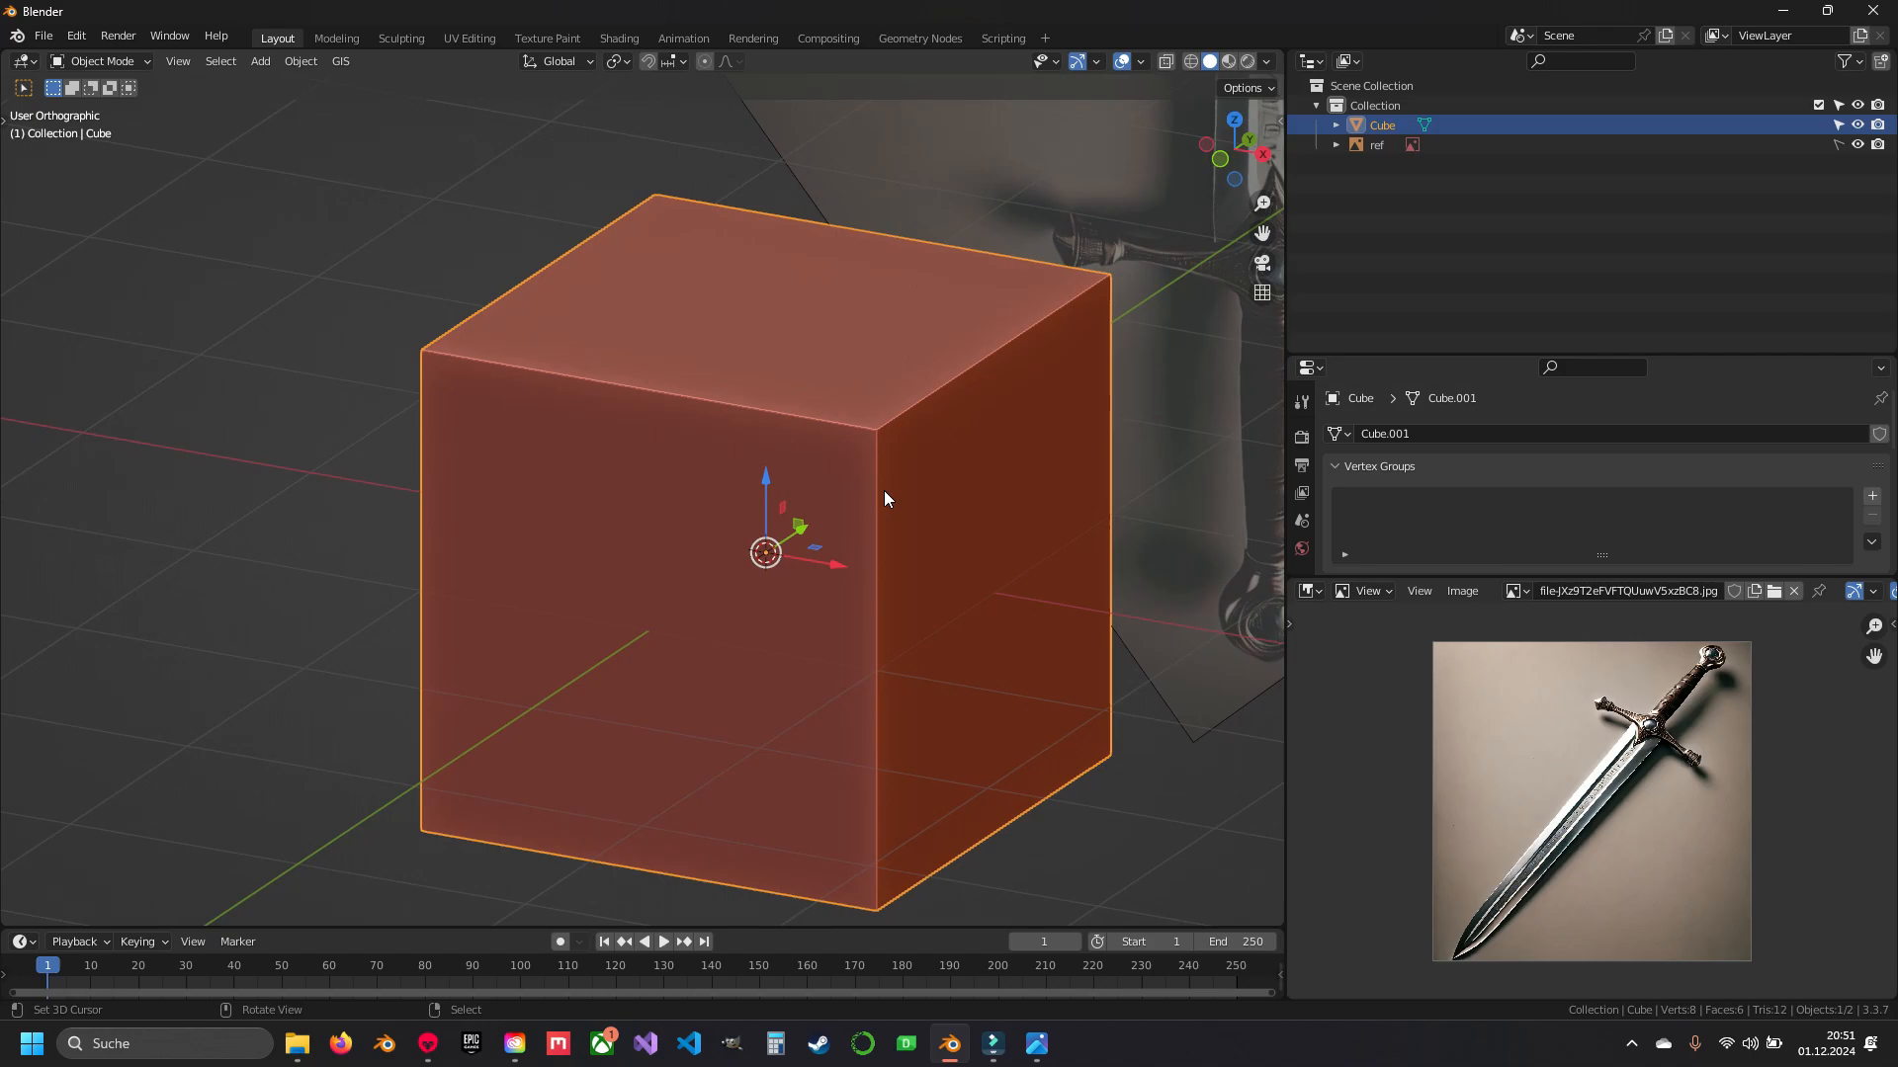
shift+middle_drag(913, 595, 916, 474)
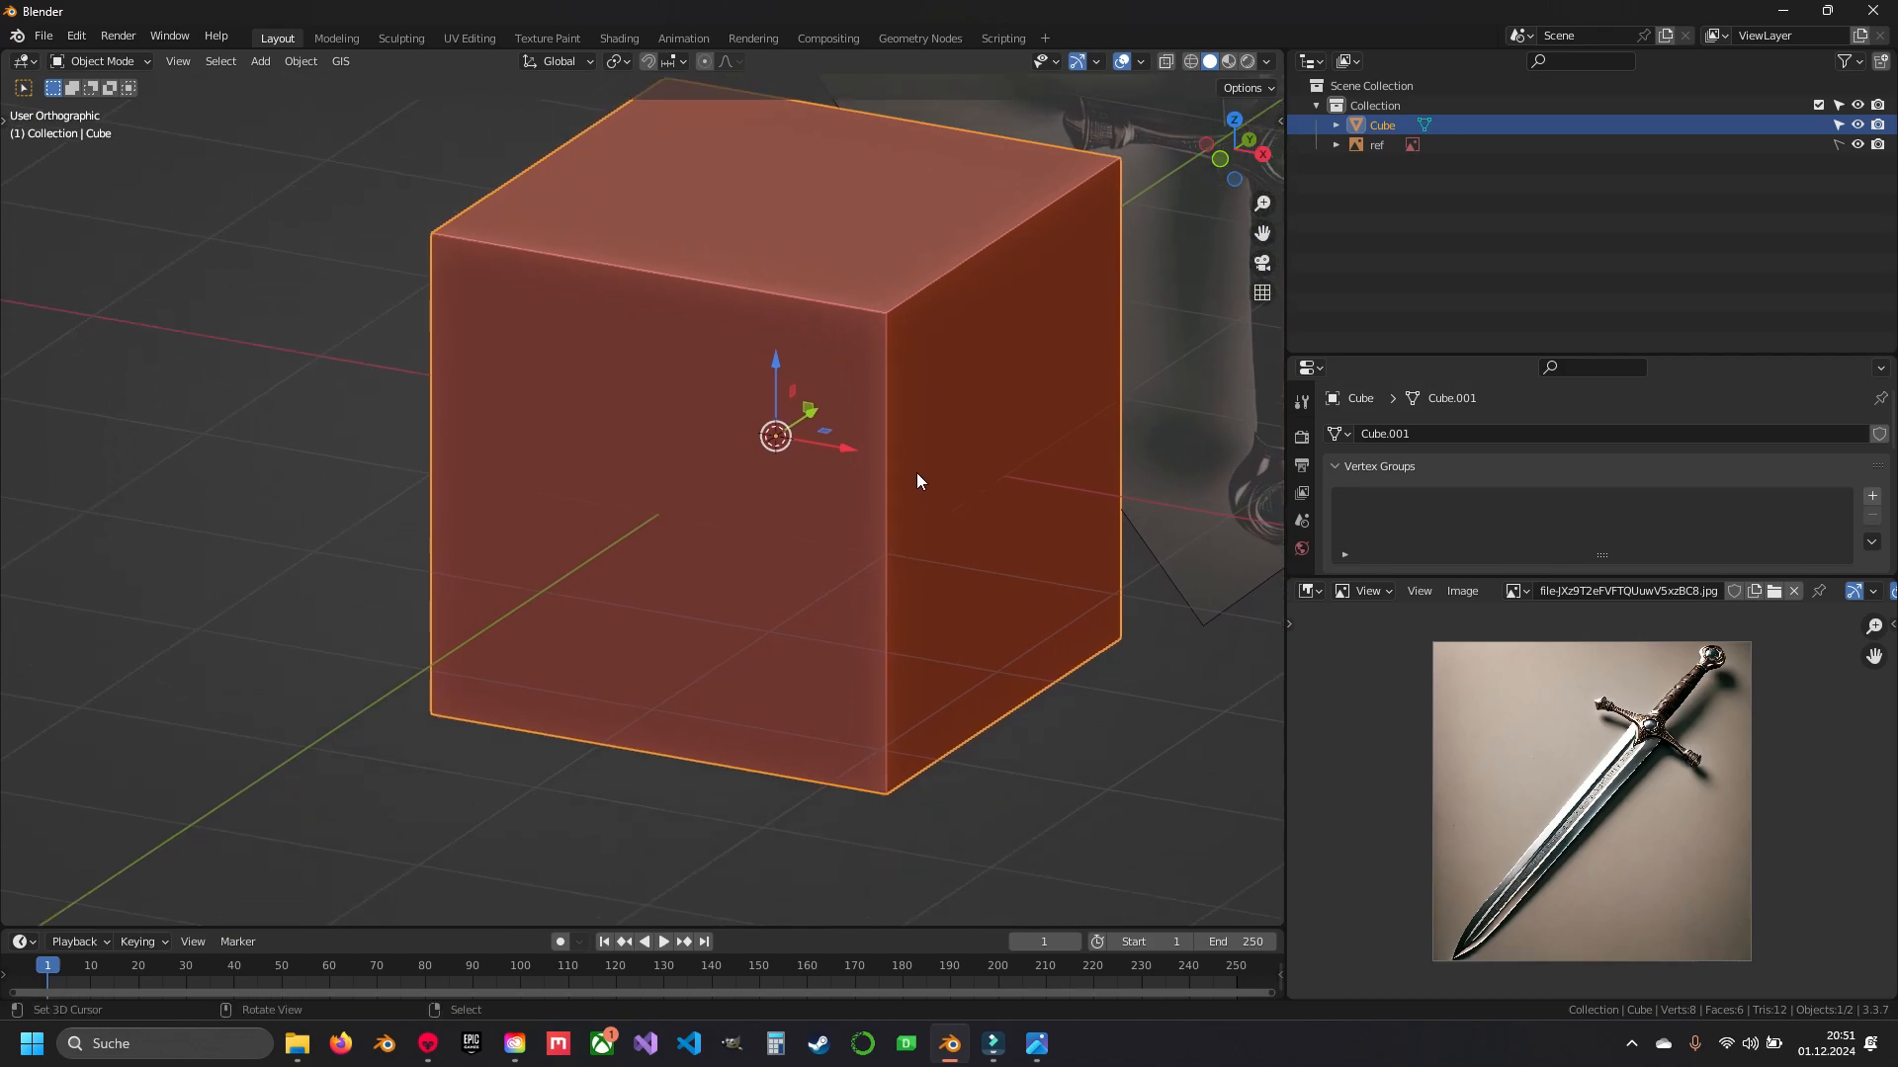
- Inset the cube's front face in Edit Mode to a centred square about half the face's width
key(KP_1)
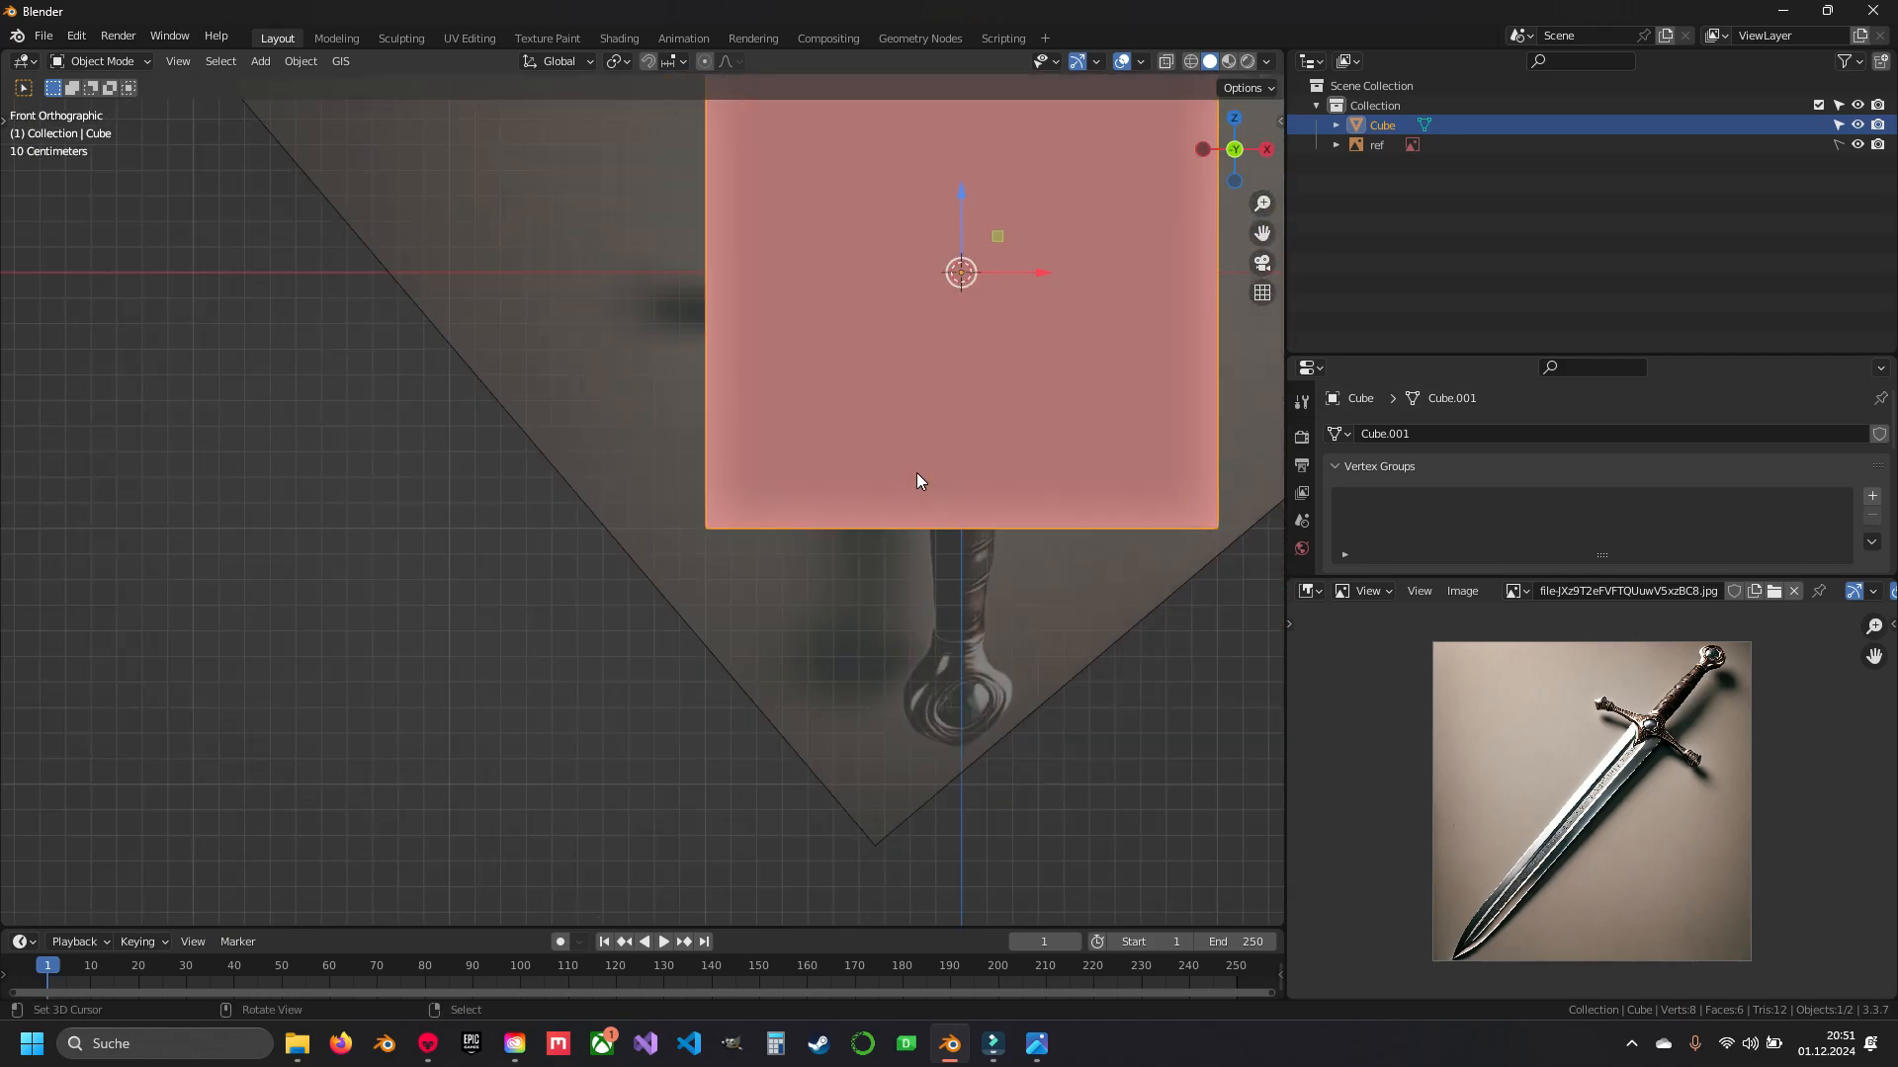
key(KP_Decimal)
key(Tab)
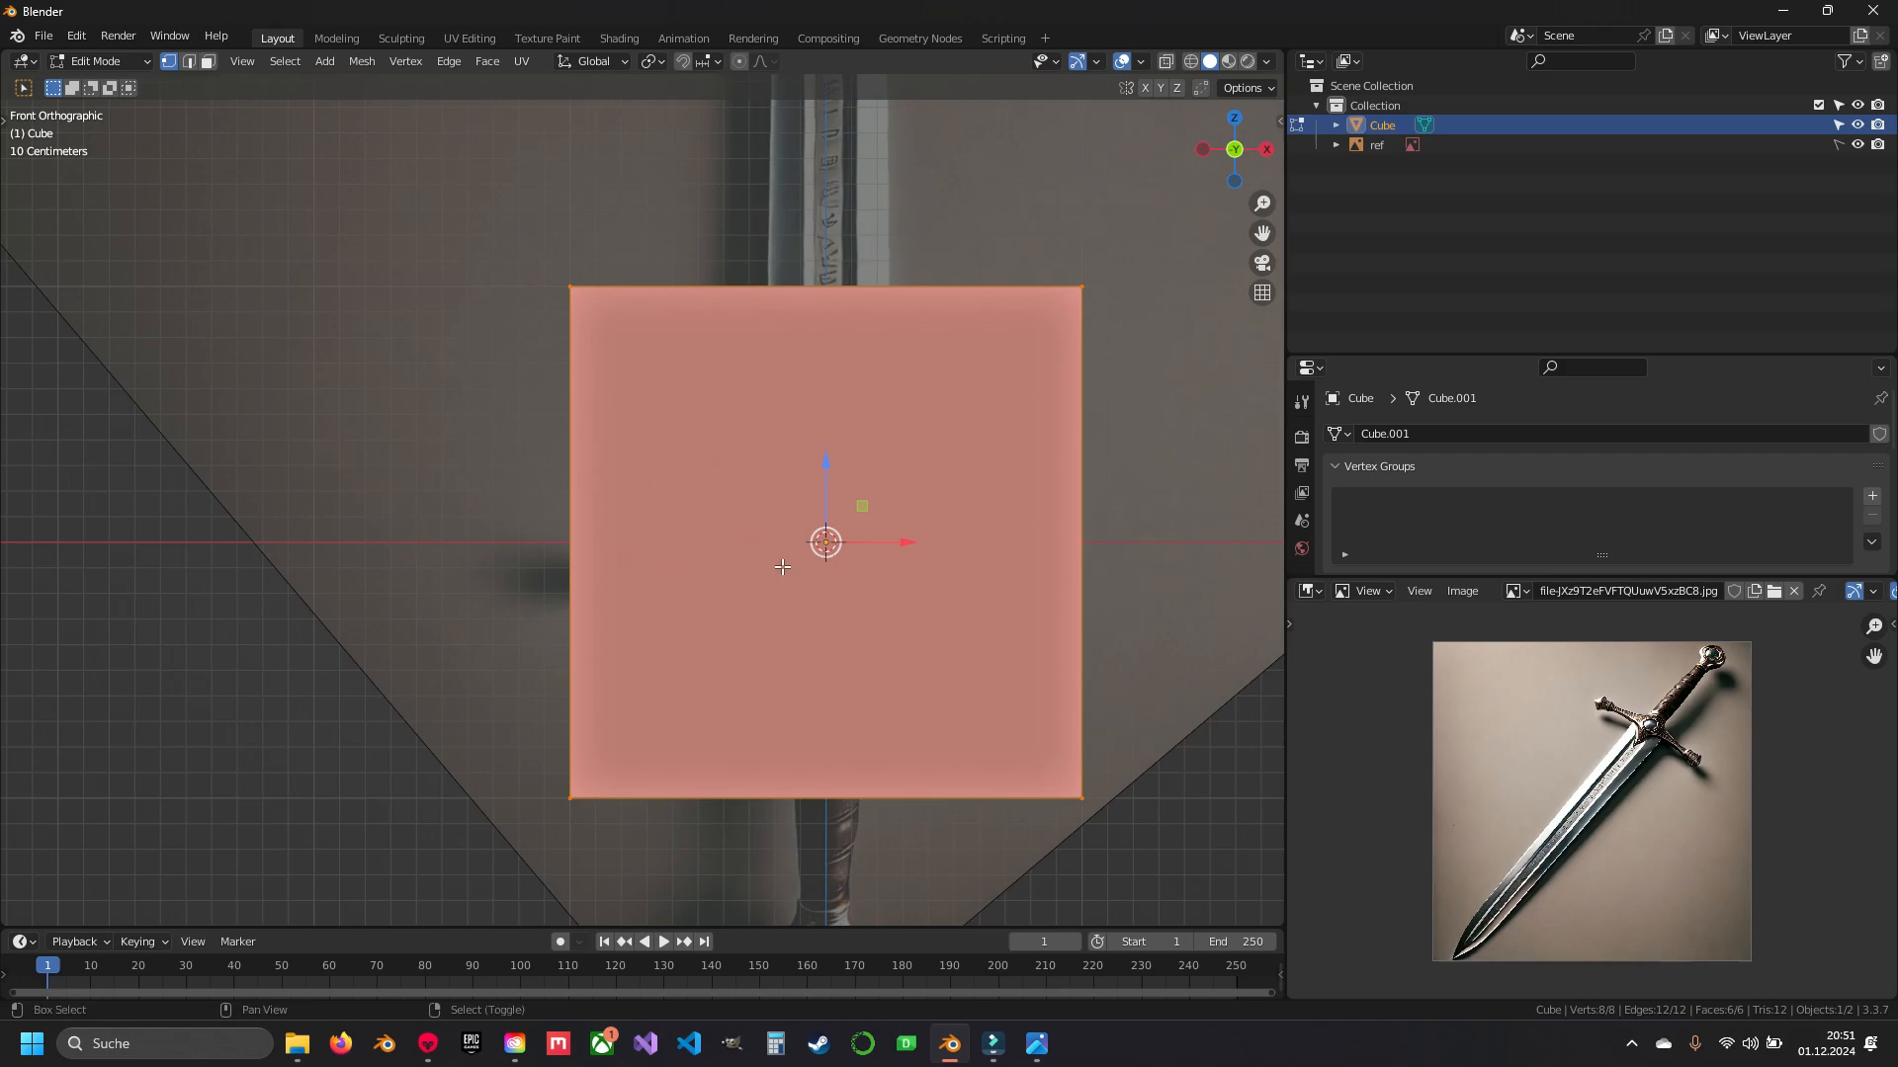
shift+middle_drag(700, 545, 676, 506)
key(3)
click(777, 534)
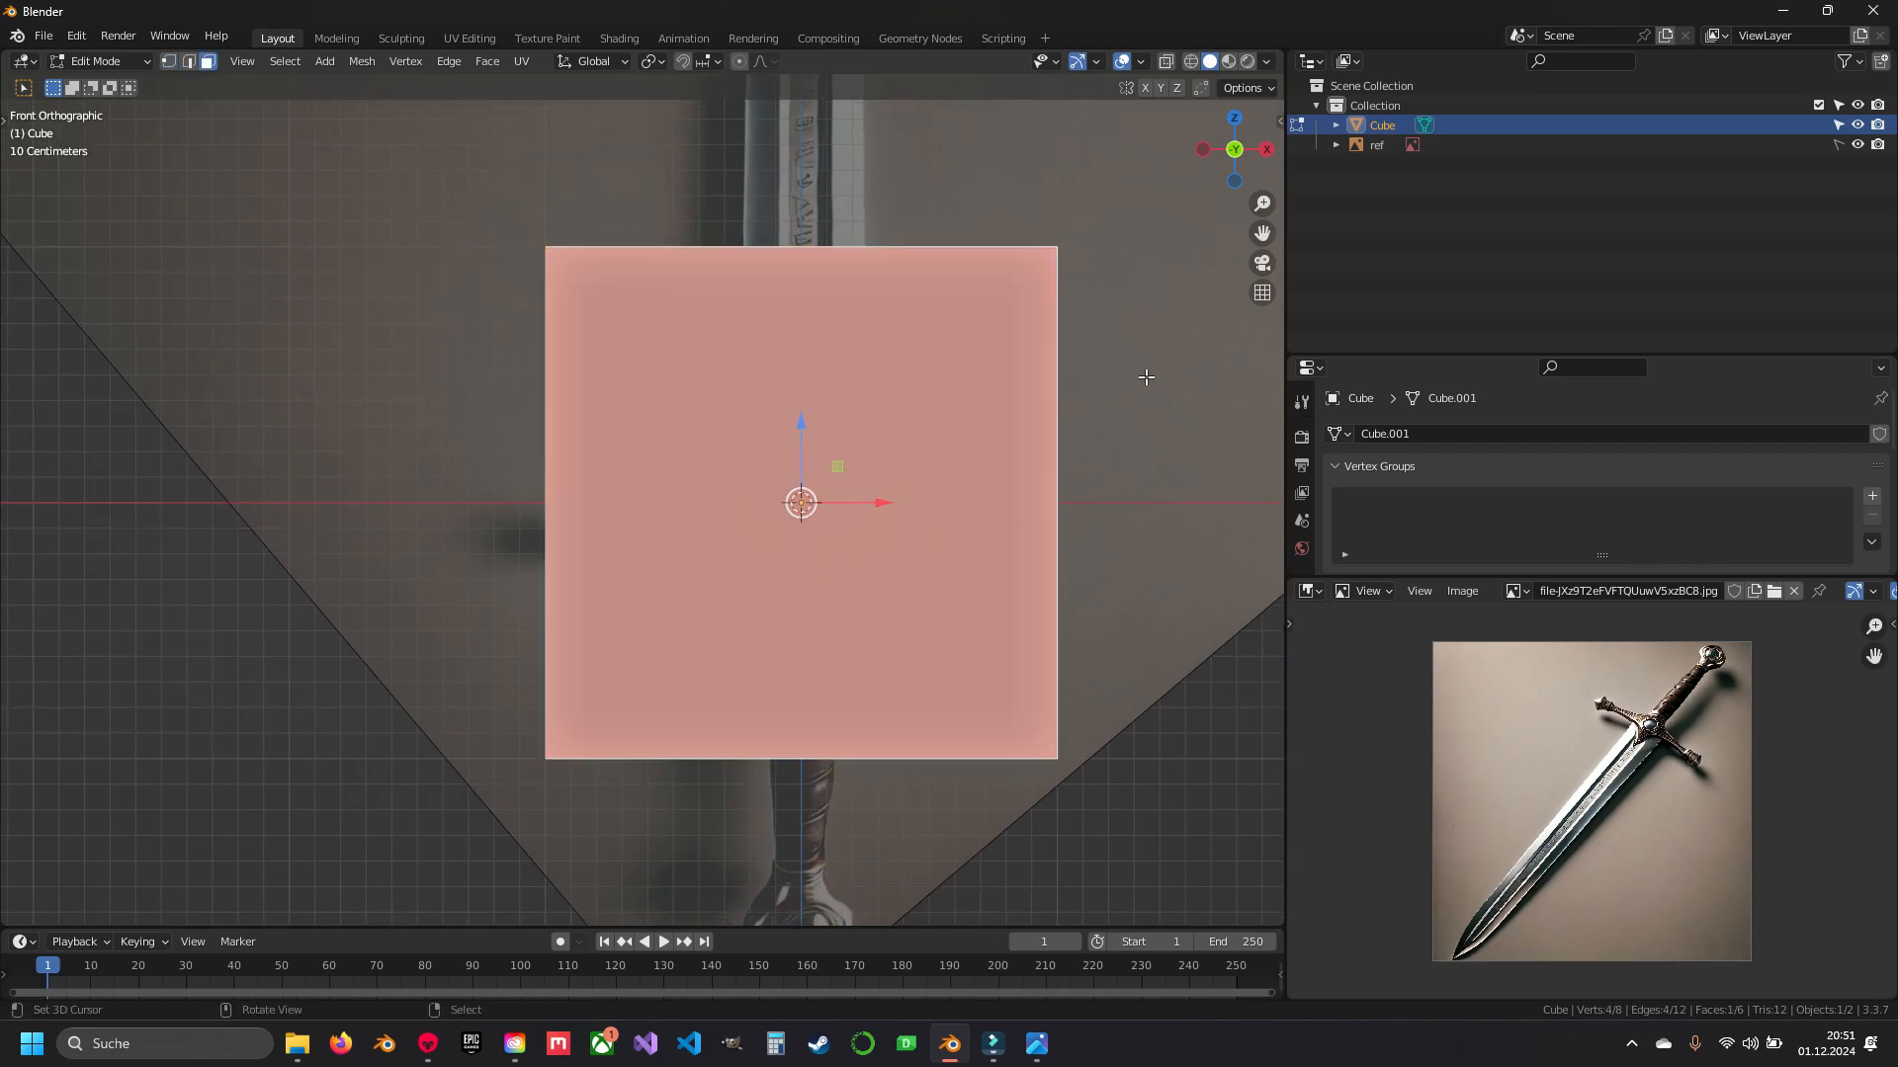
key(i)
click(1028, 469)
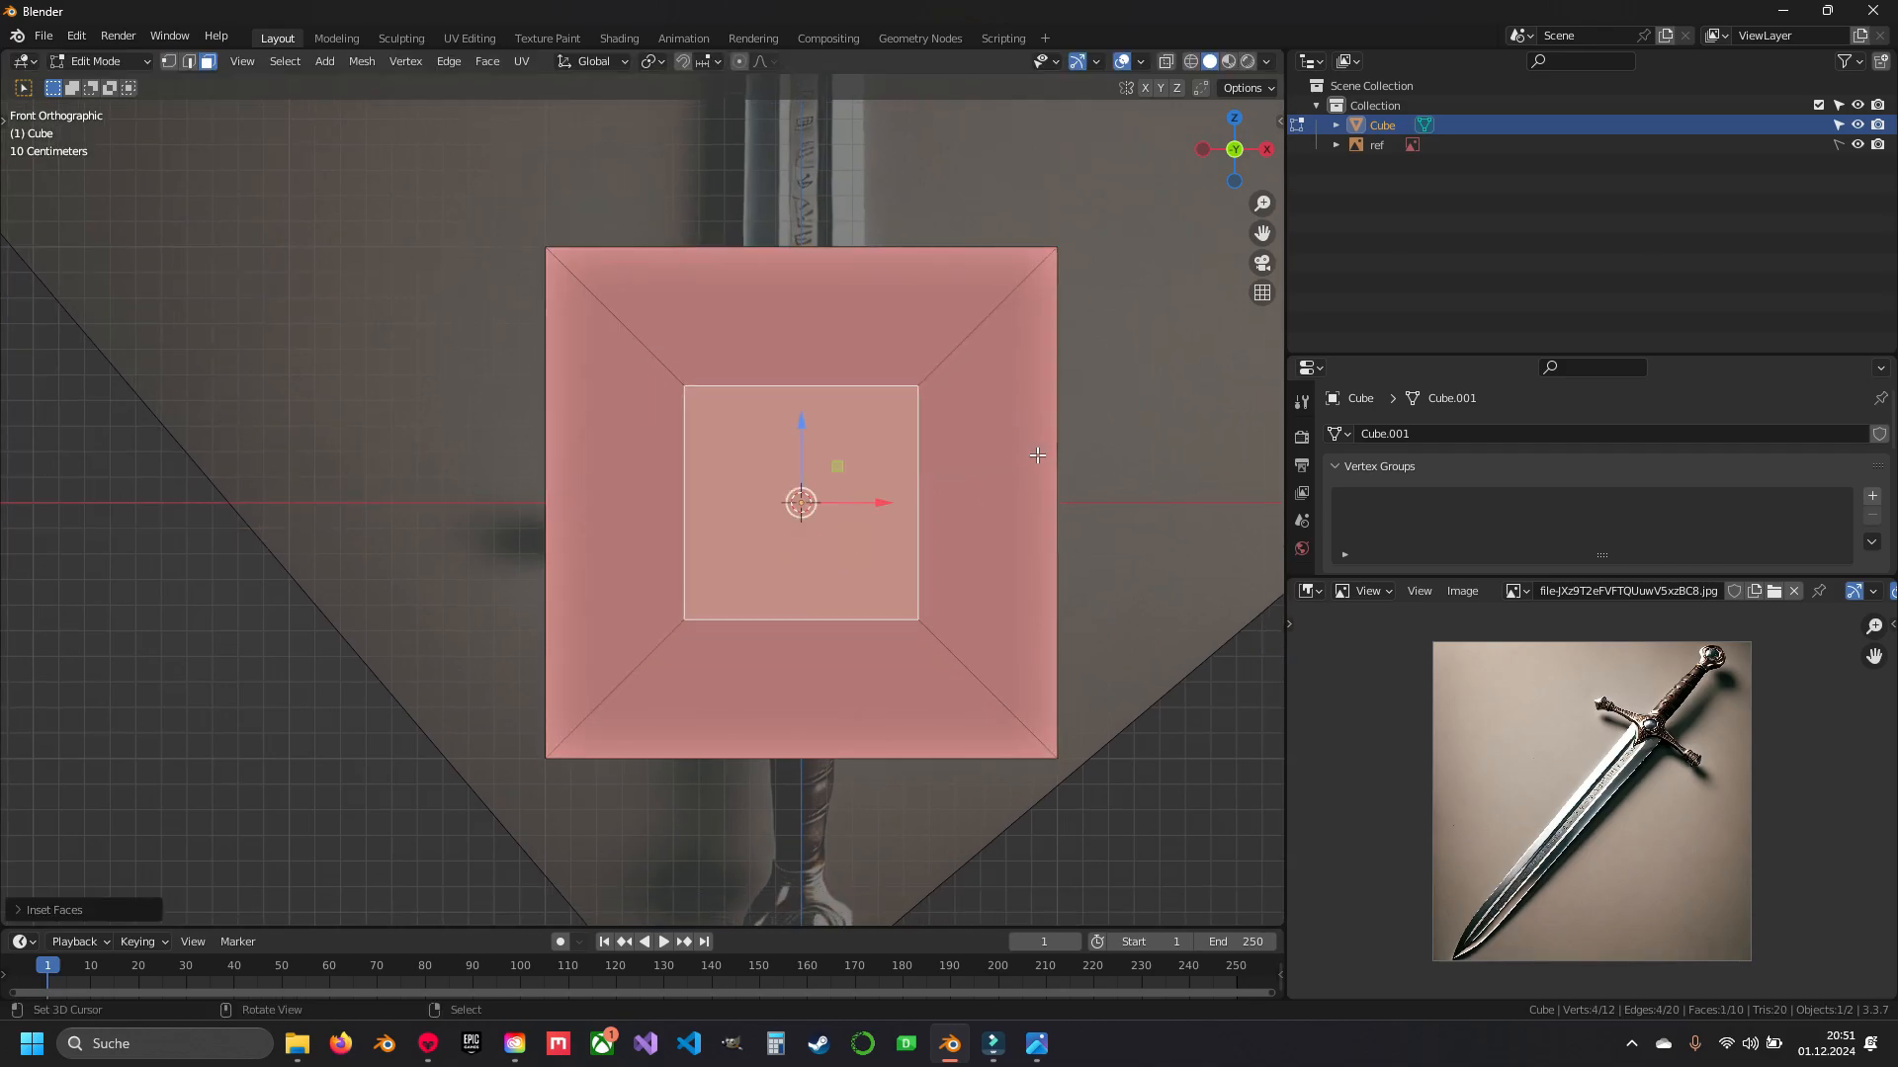
- Extrude the inset square into the cube to form a recess and return to Object Mode
middle_drag(1026, 475, 932, 537)
shift+middle_drag(544, 685, 661, 525)
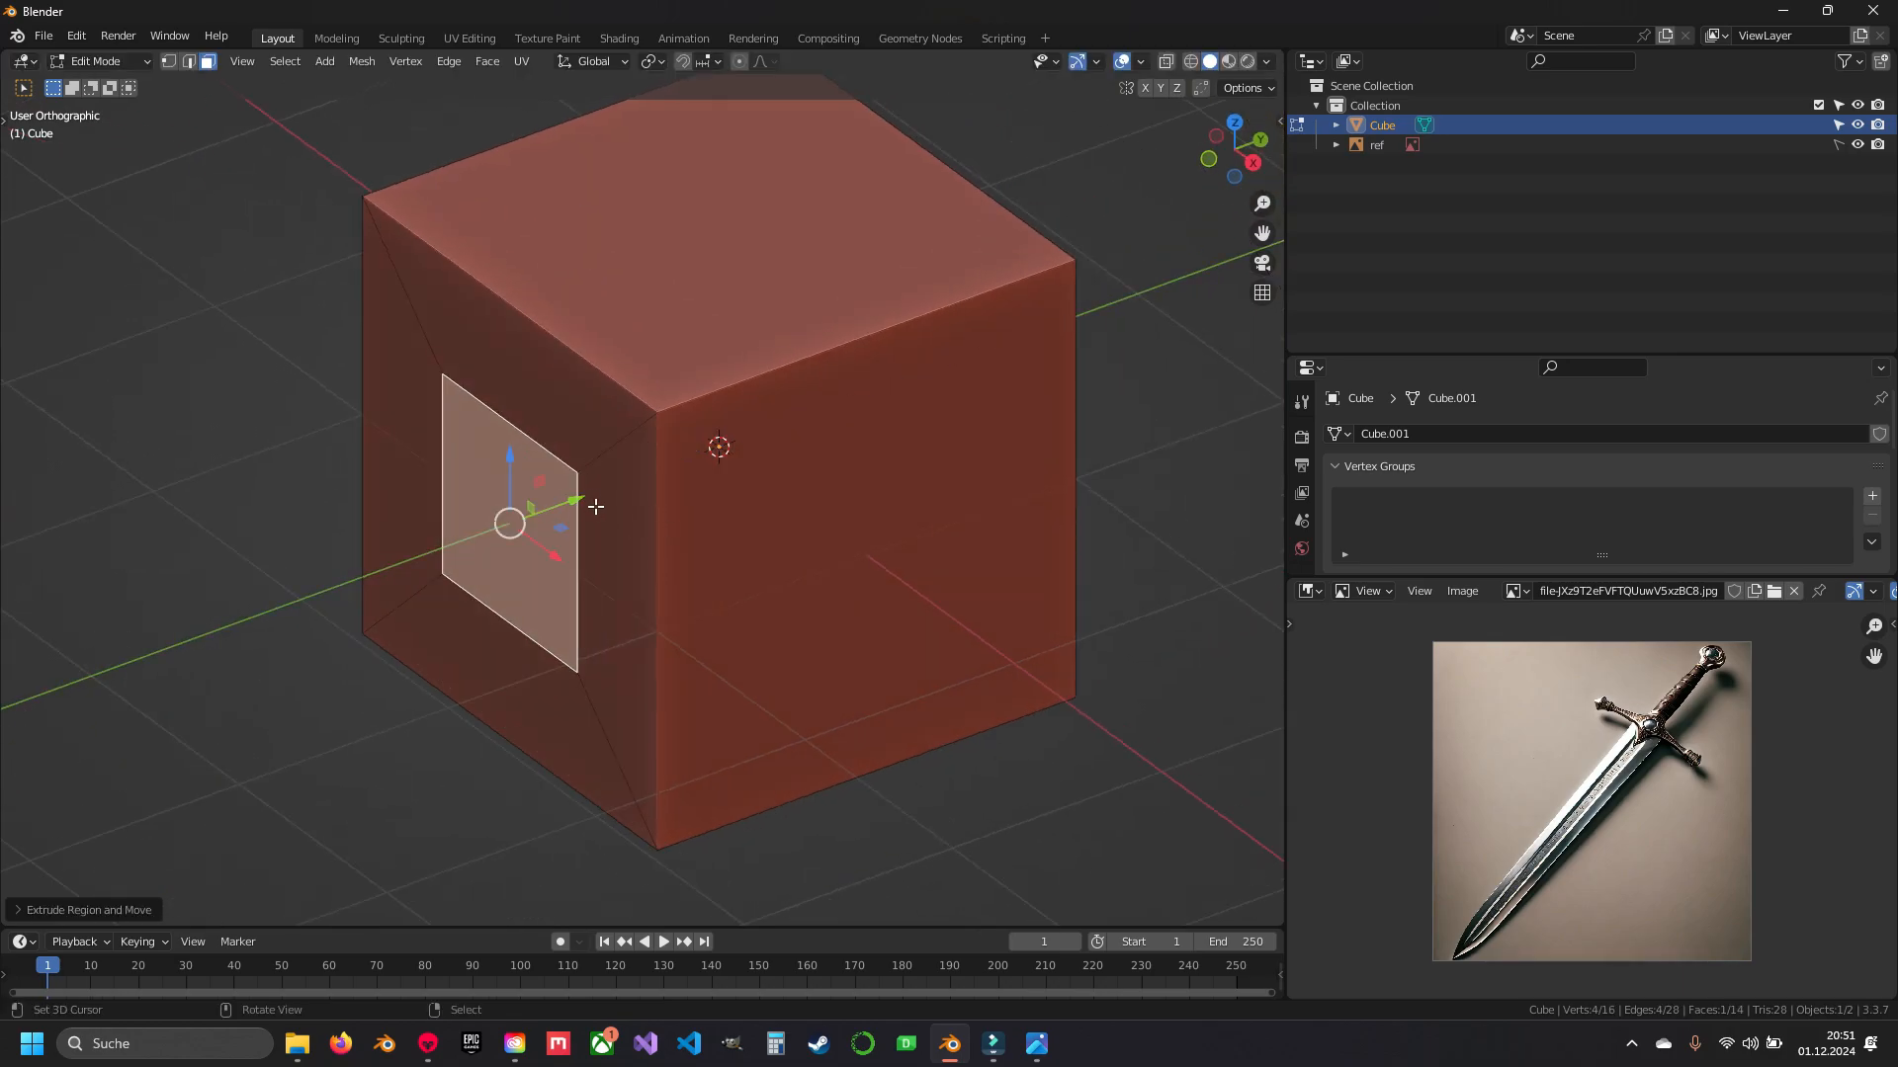
key(e)
click(509, 529)
middle_drag(509, 529, 696, 454)
key(Tab)
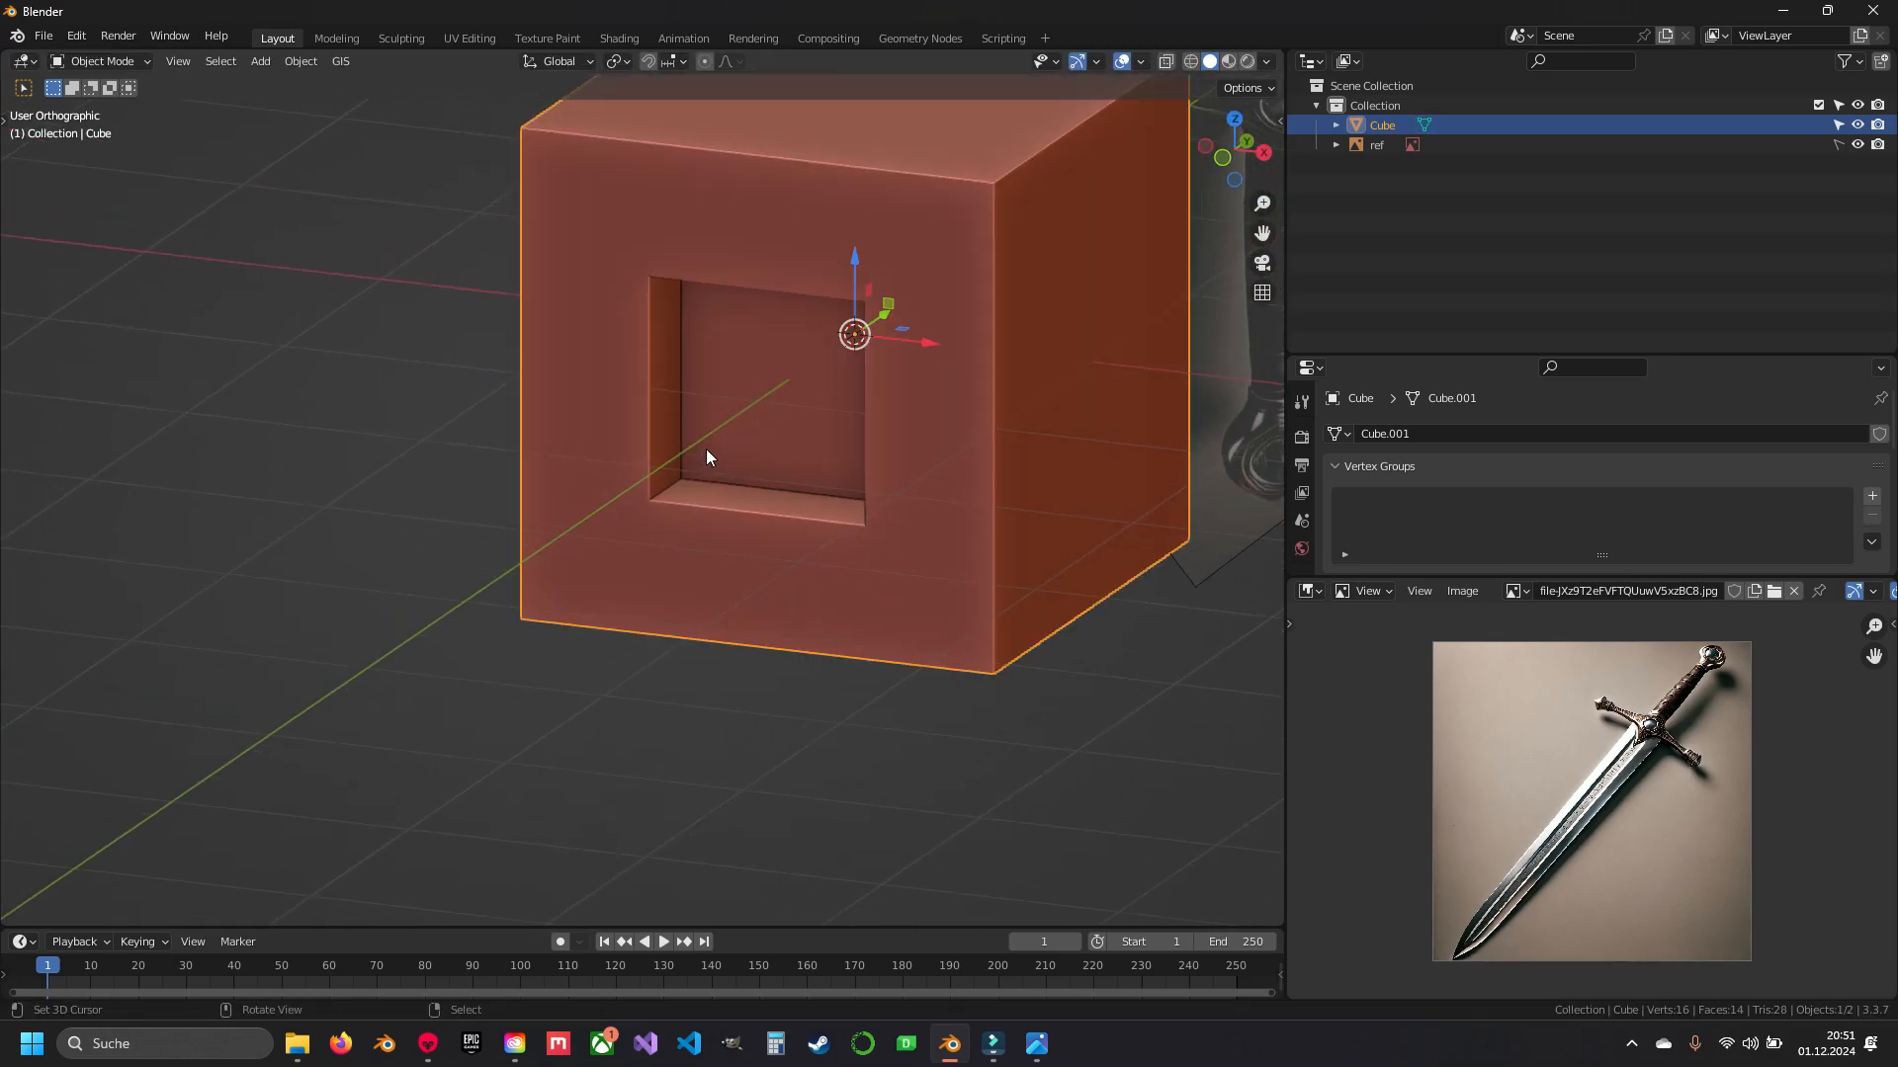
- Compare the recessed cube with Cavity shading off and on, from the front and obliquely
key(KP_1)
shift+middle_drag(721, 518, 660, 623)
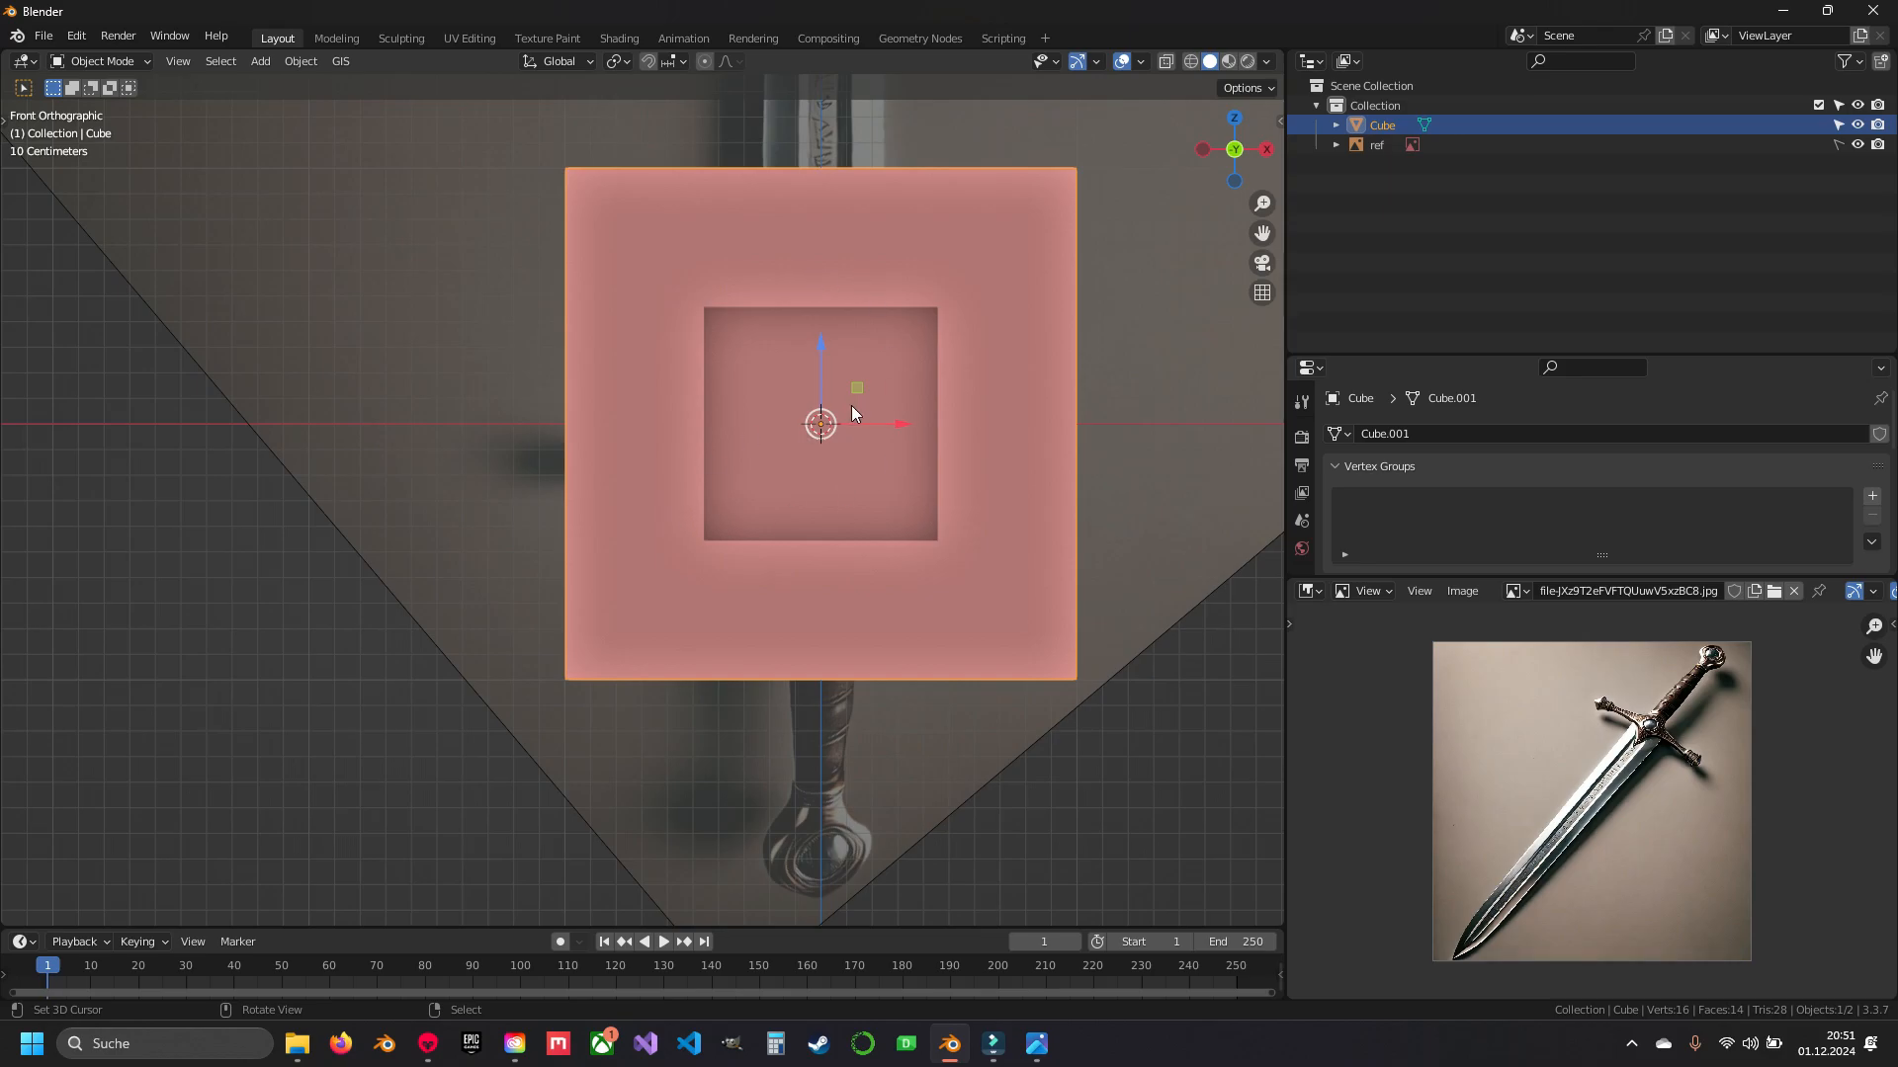
click(1267, 62)
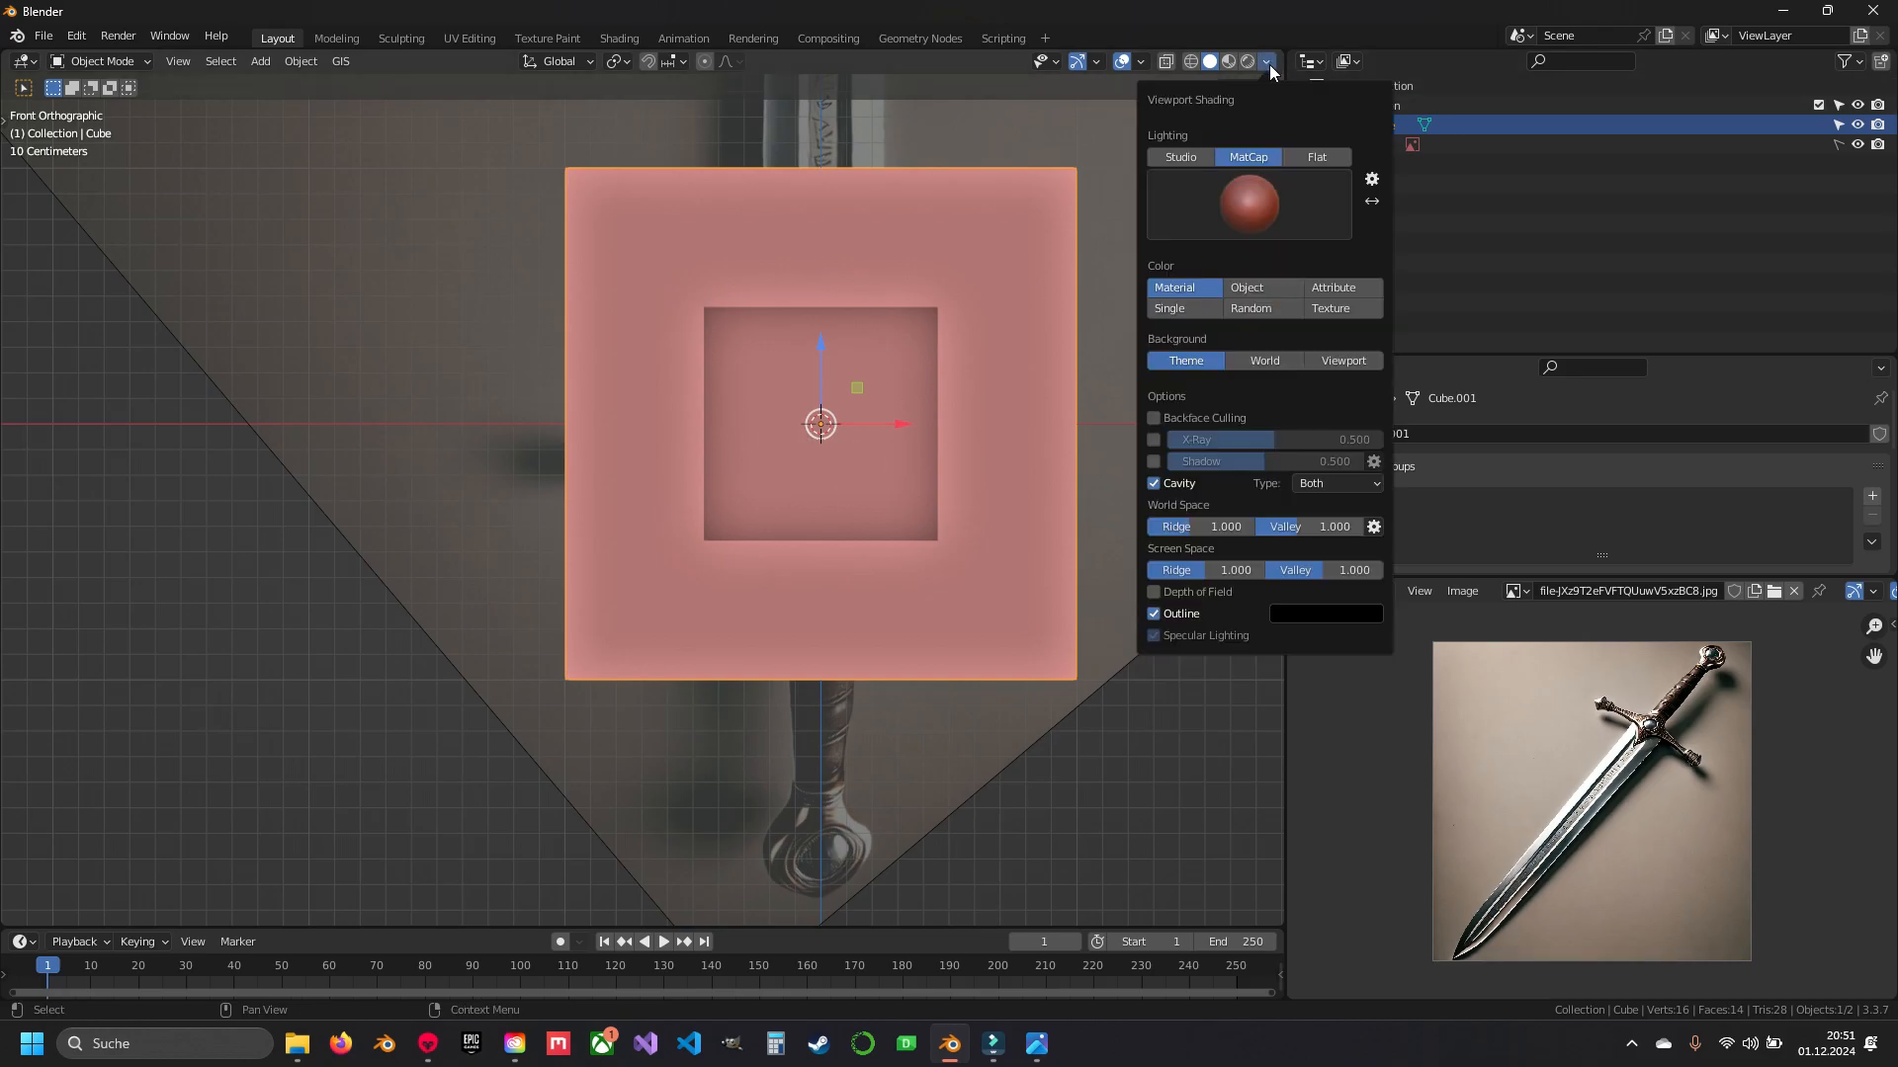
click(1153, 483)
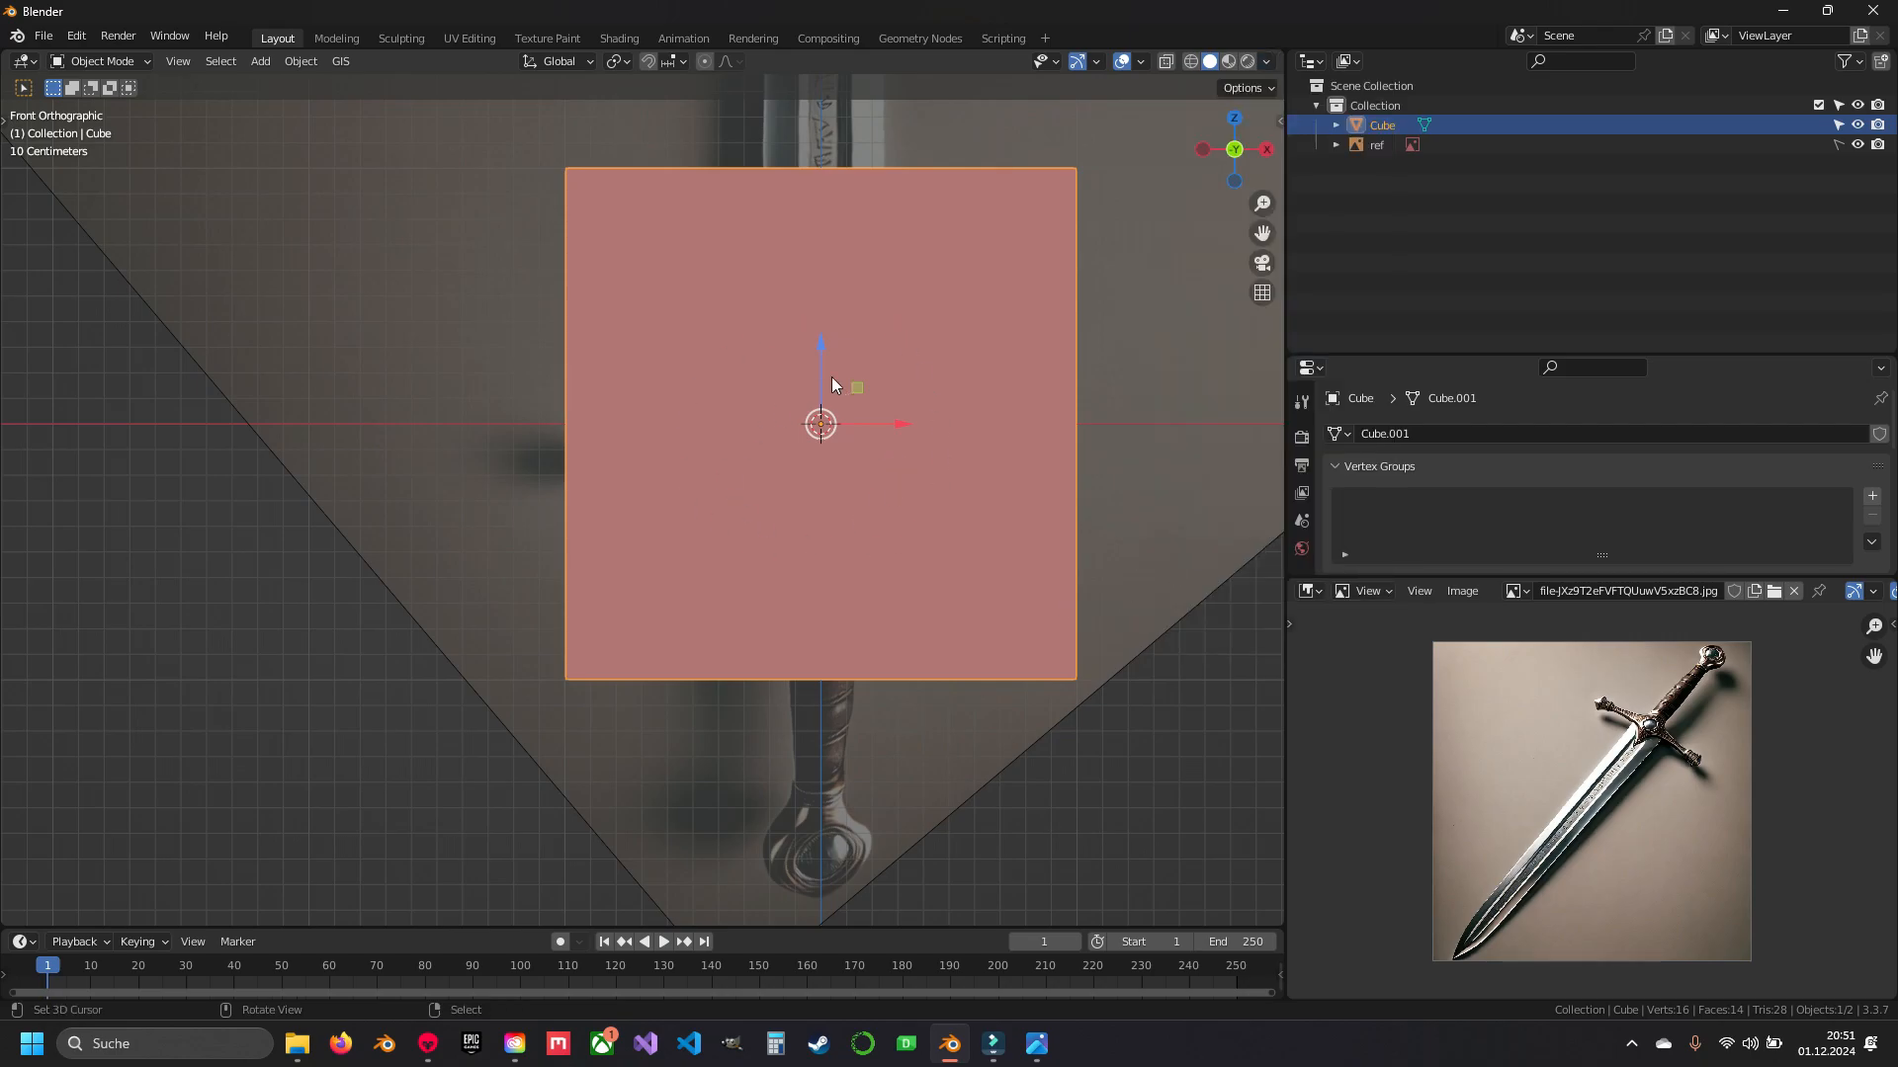
mouse_move(832, 449)
middle_down()
mouse_move(780, 482)
mouse_move(820, 459)
middle_up()
click(1264, 64)
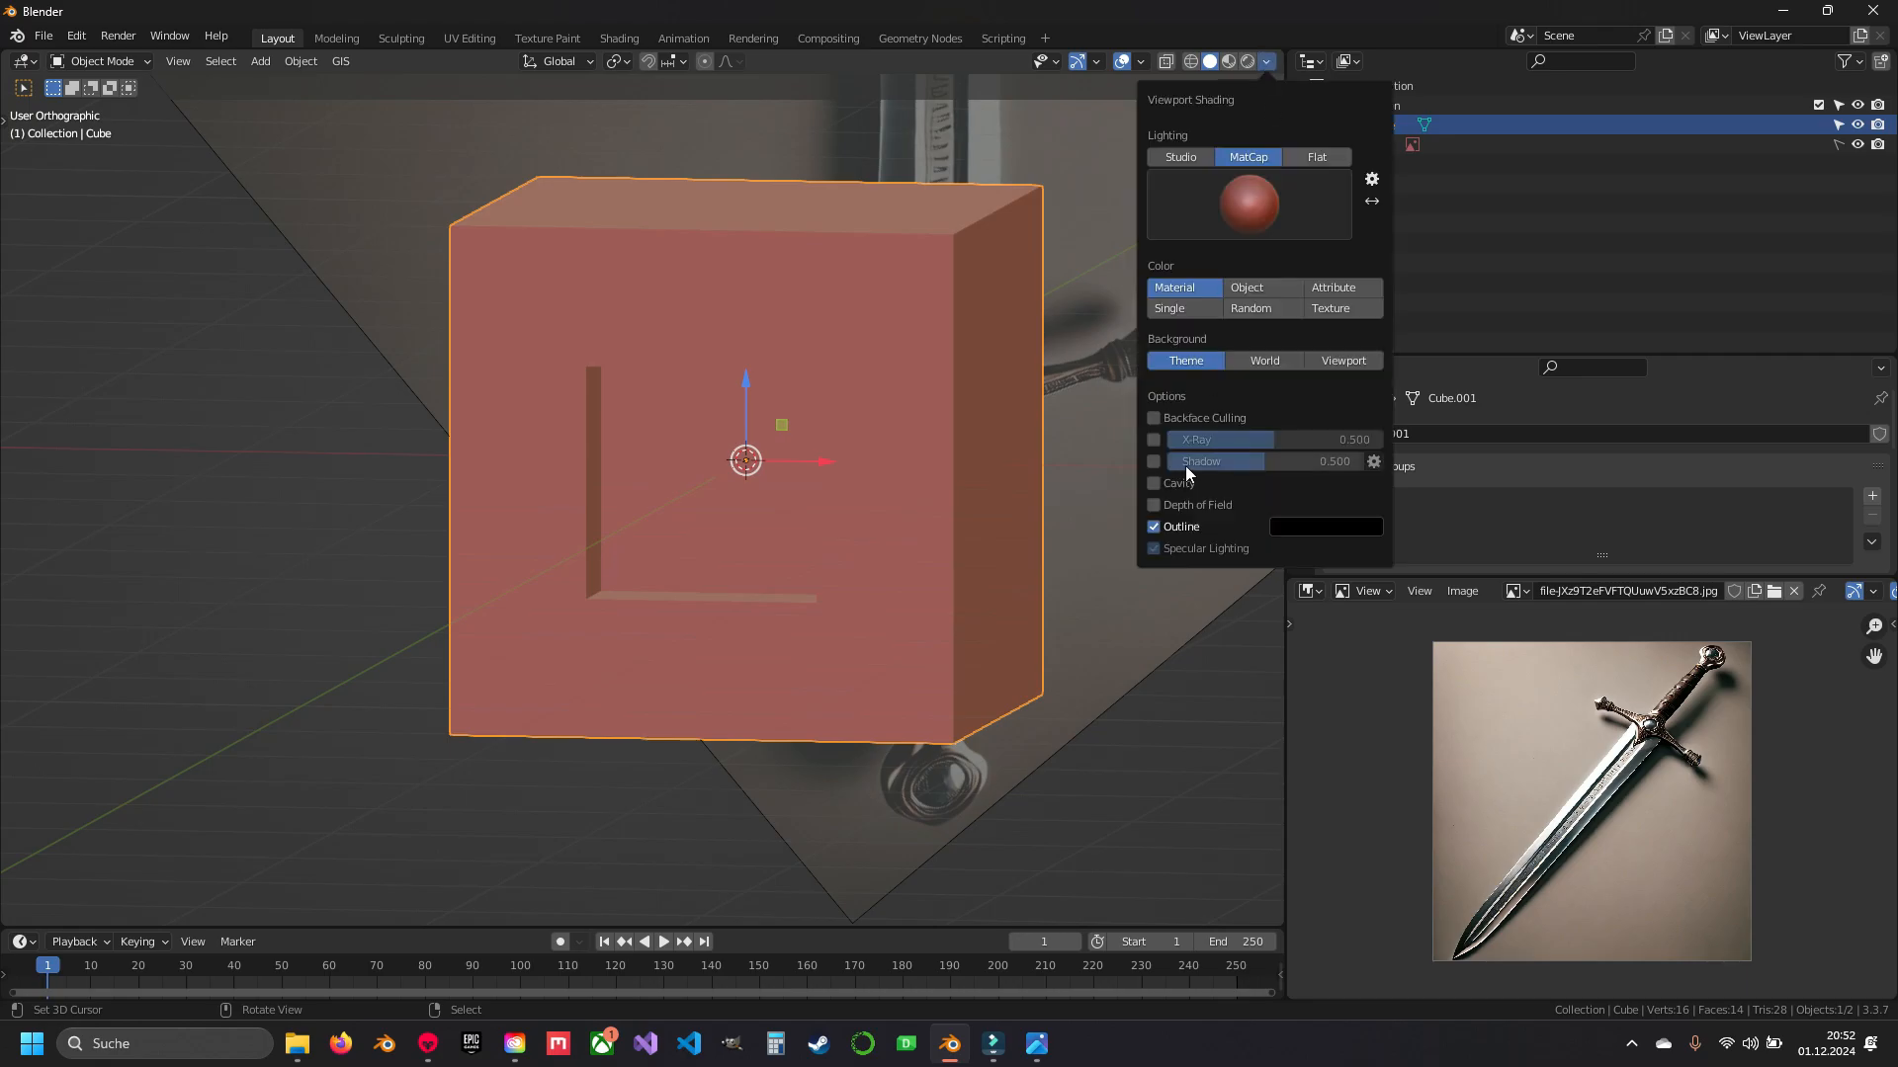
click(1155, 485)
- Undo the cube's recess and inset and delete the cube from the scene
mouse_move(791, 494)
middle_down()
mouse_move(763, 506)
mouse_move(862, 465)
mouse_move(654, 472)
mouse_move(880, 472)
mouse_move(755, 476)
mouse_move(885, 398)
mouse_move(804, 430)
mouse_move(861, 416)
mouse_move(644, 607)
mouse_move(682, 494)
mouse_move(763, 505)
middle_up()
key(Tab)
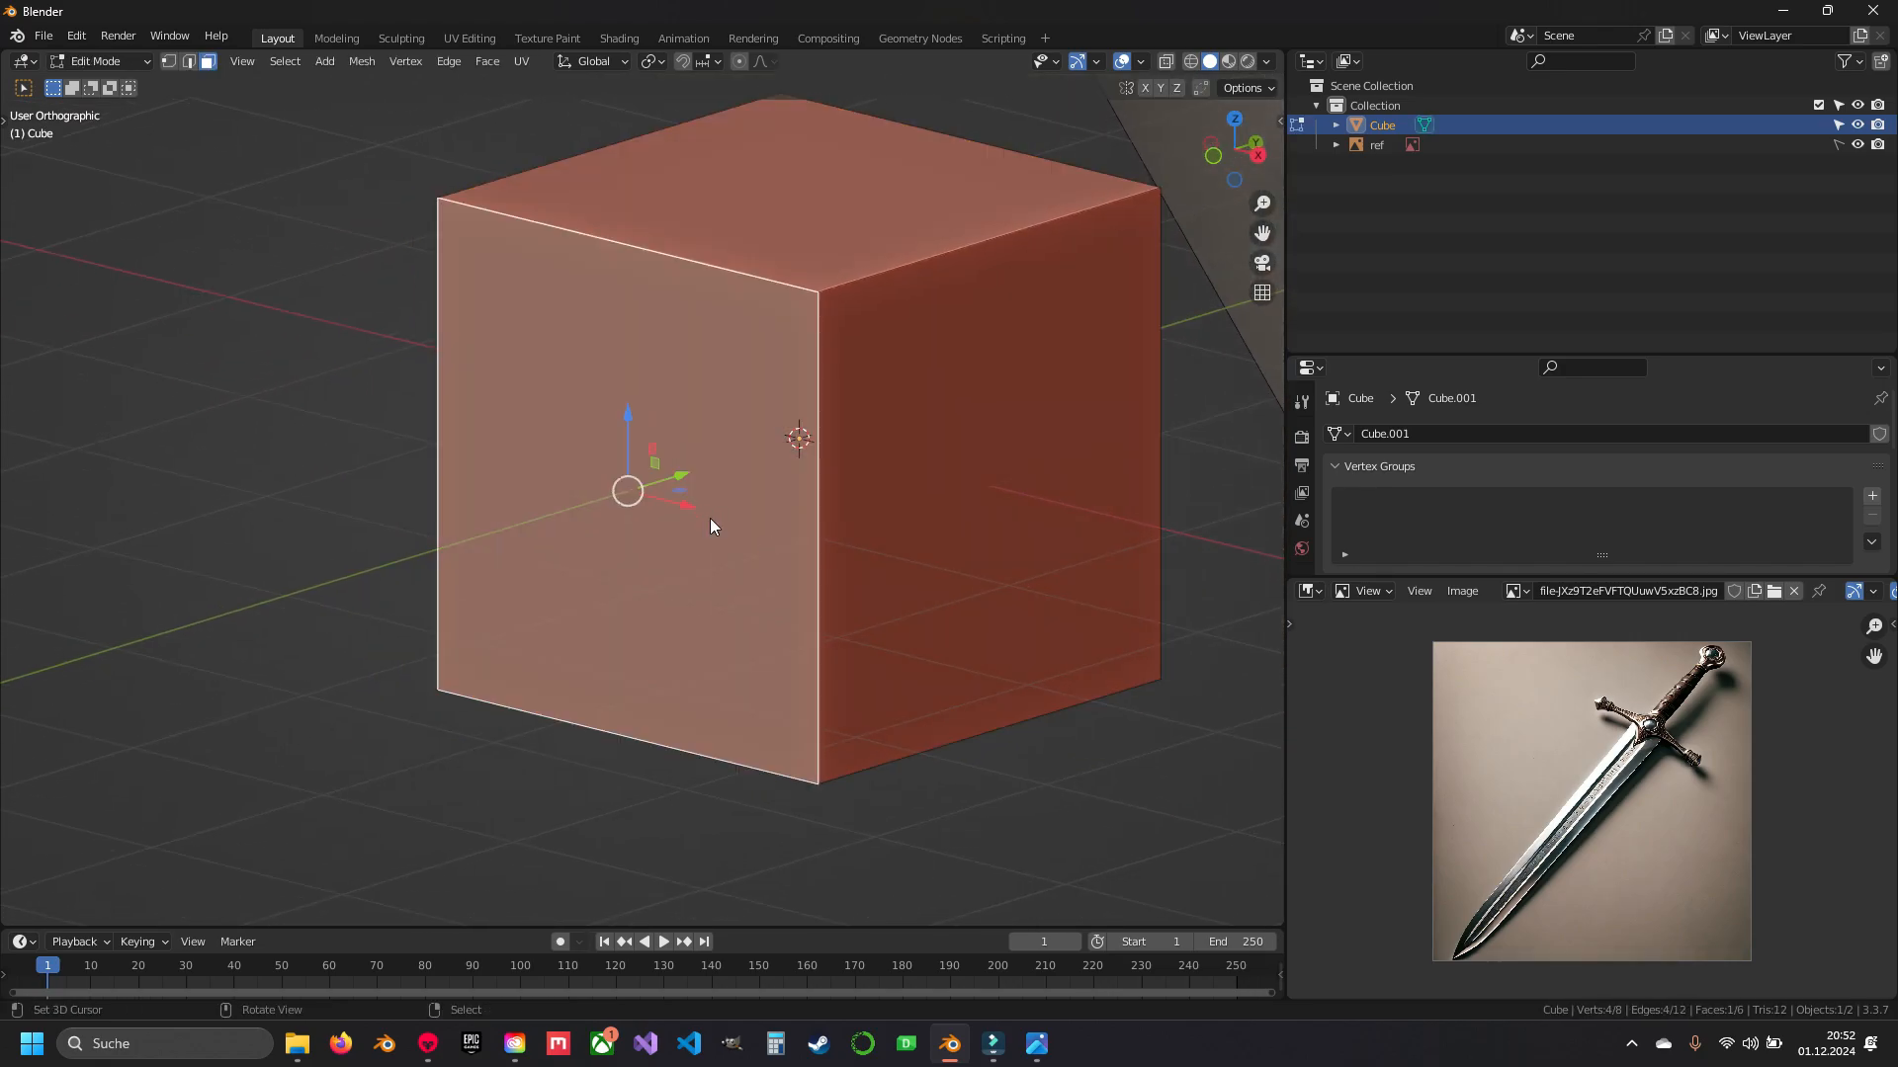
key(Tab)
key(x)
click(635, 498)
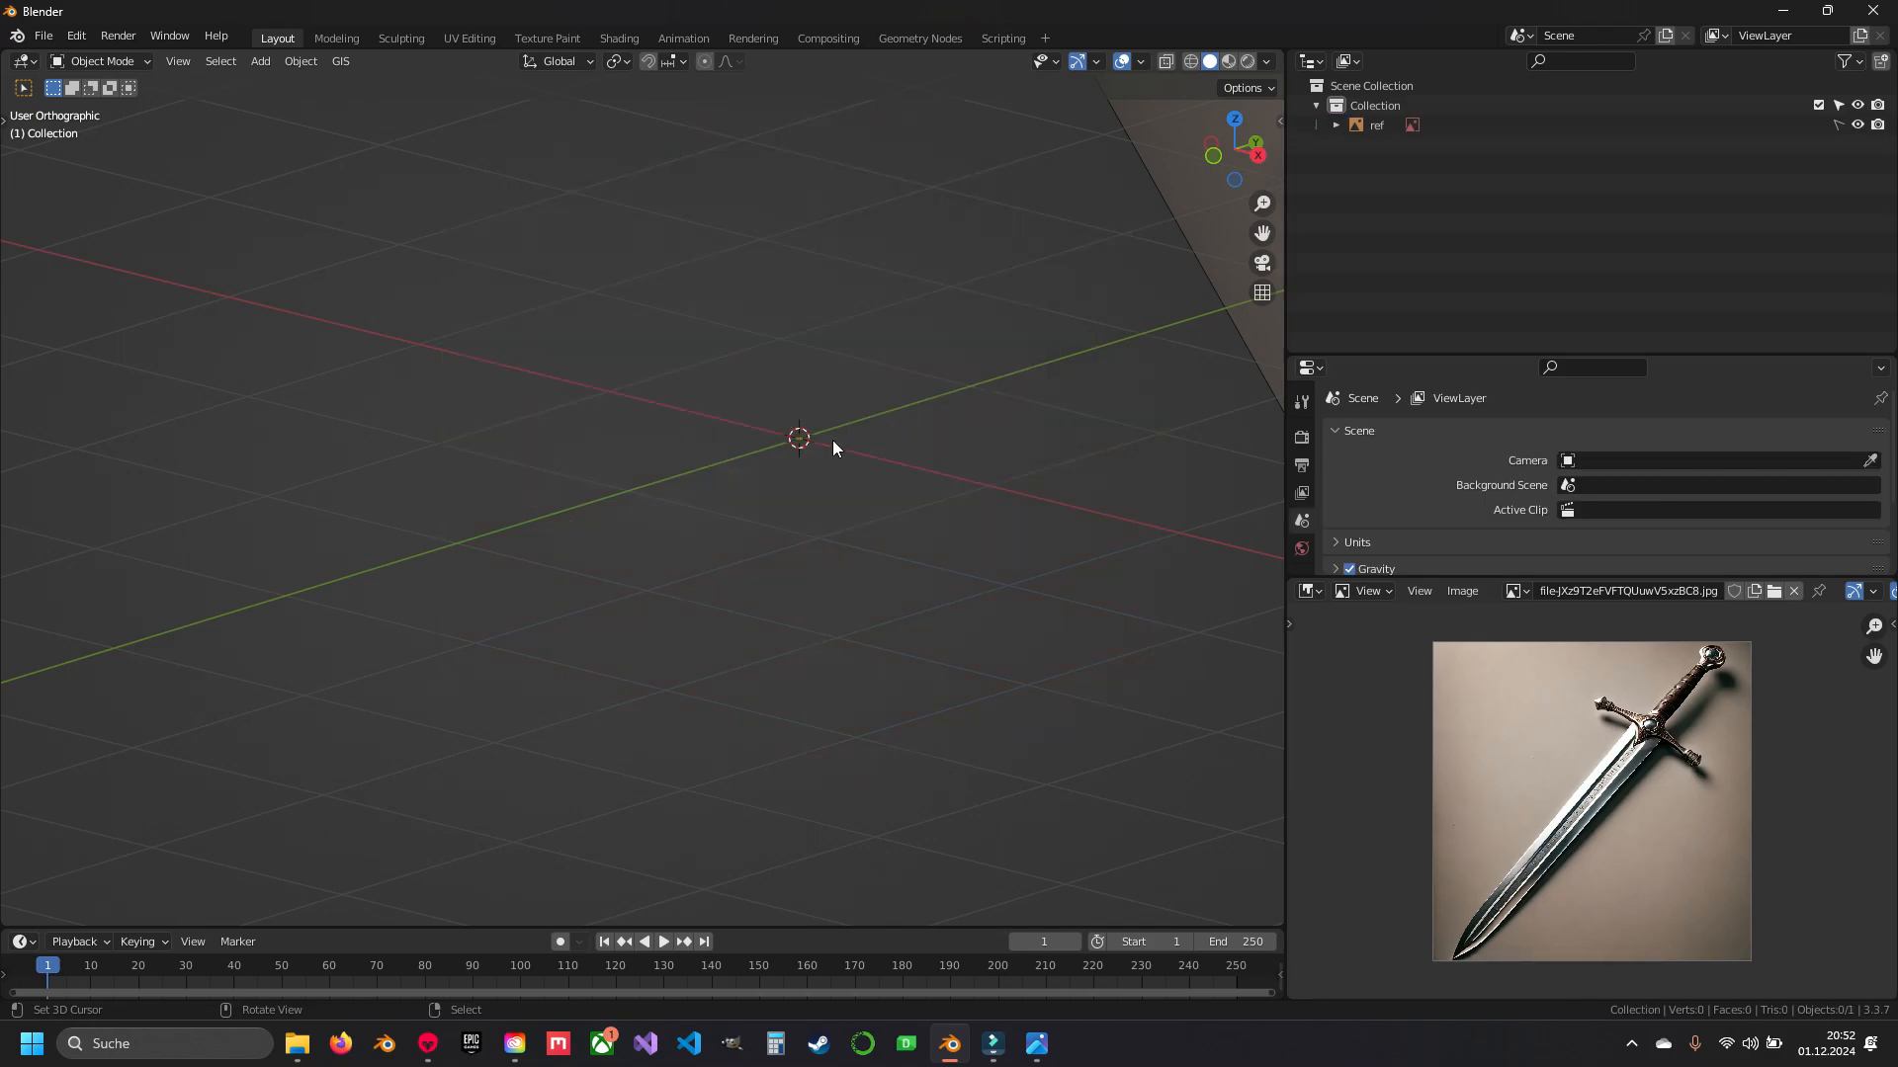
- Show the sword reference in front view and enable the Screencast Keys overlay
key(KP_1)
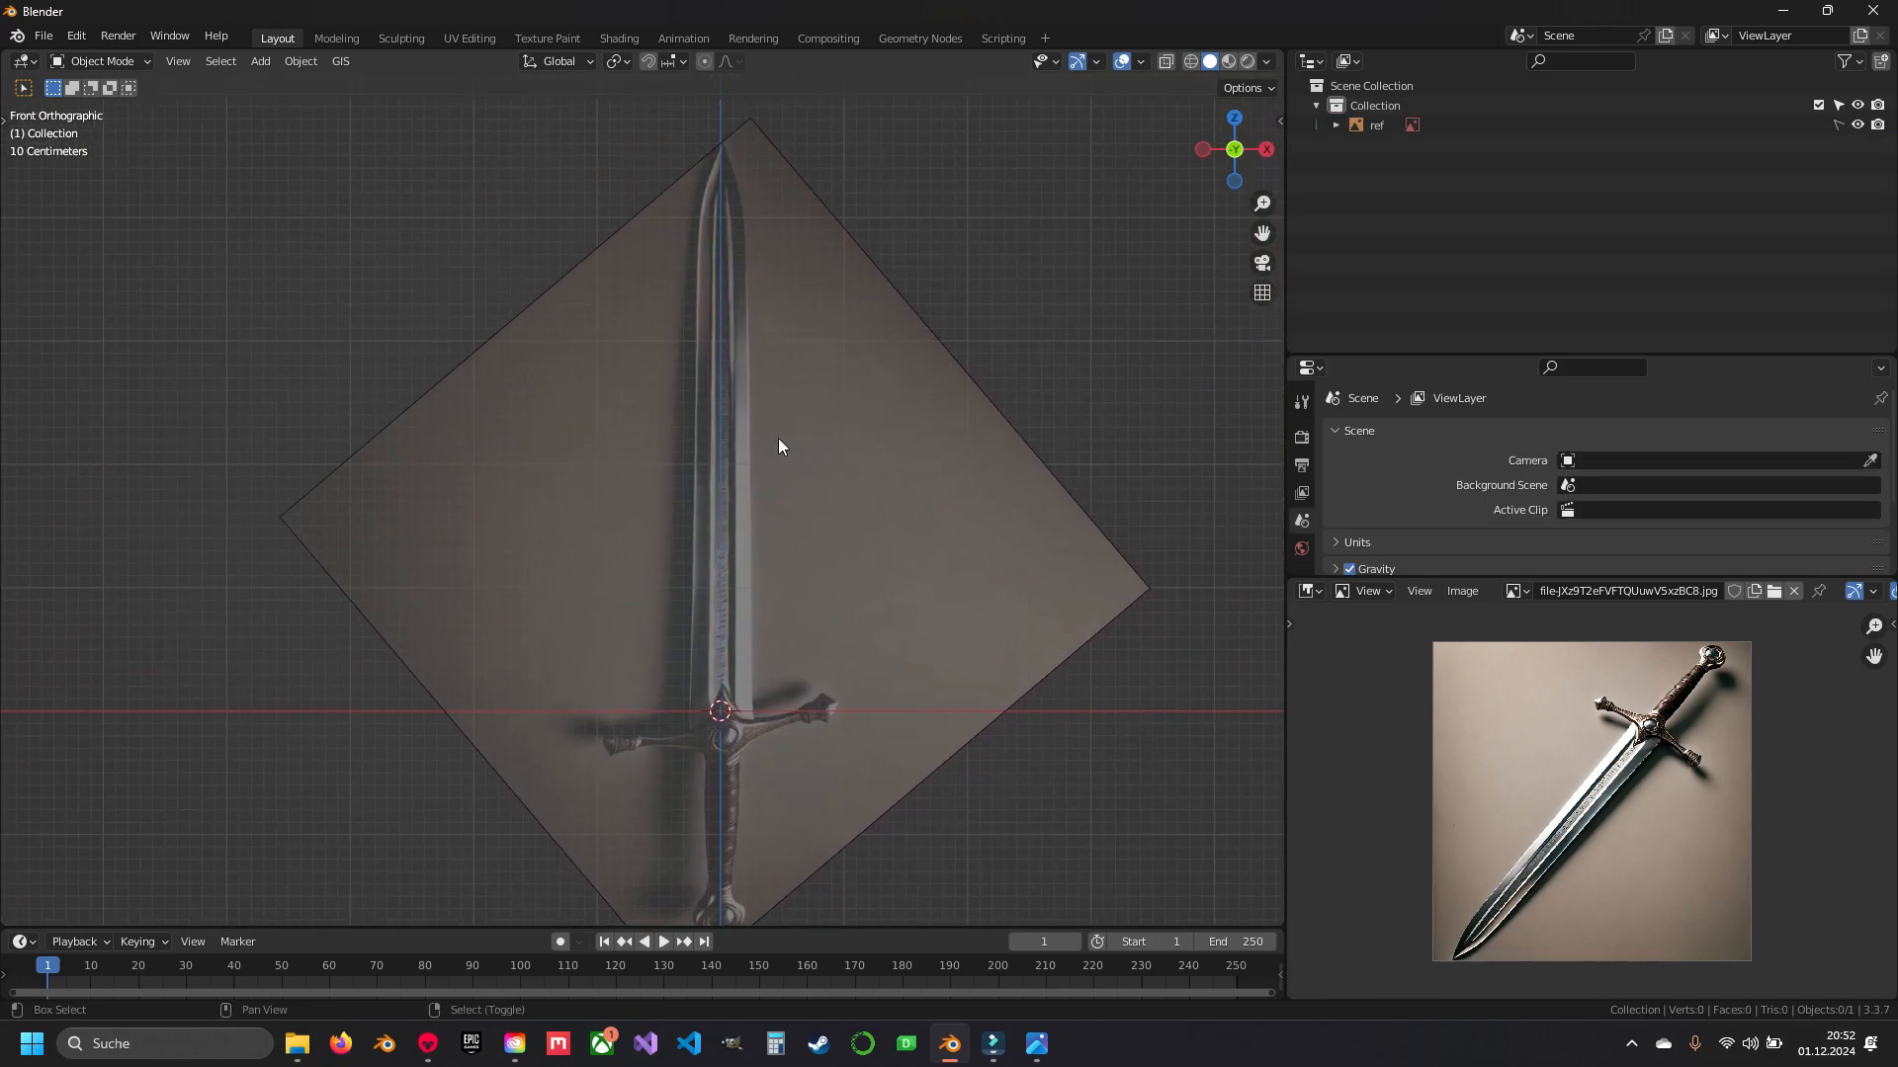
shift+middle_drag(779, 445, 794, 422)
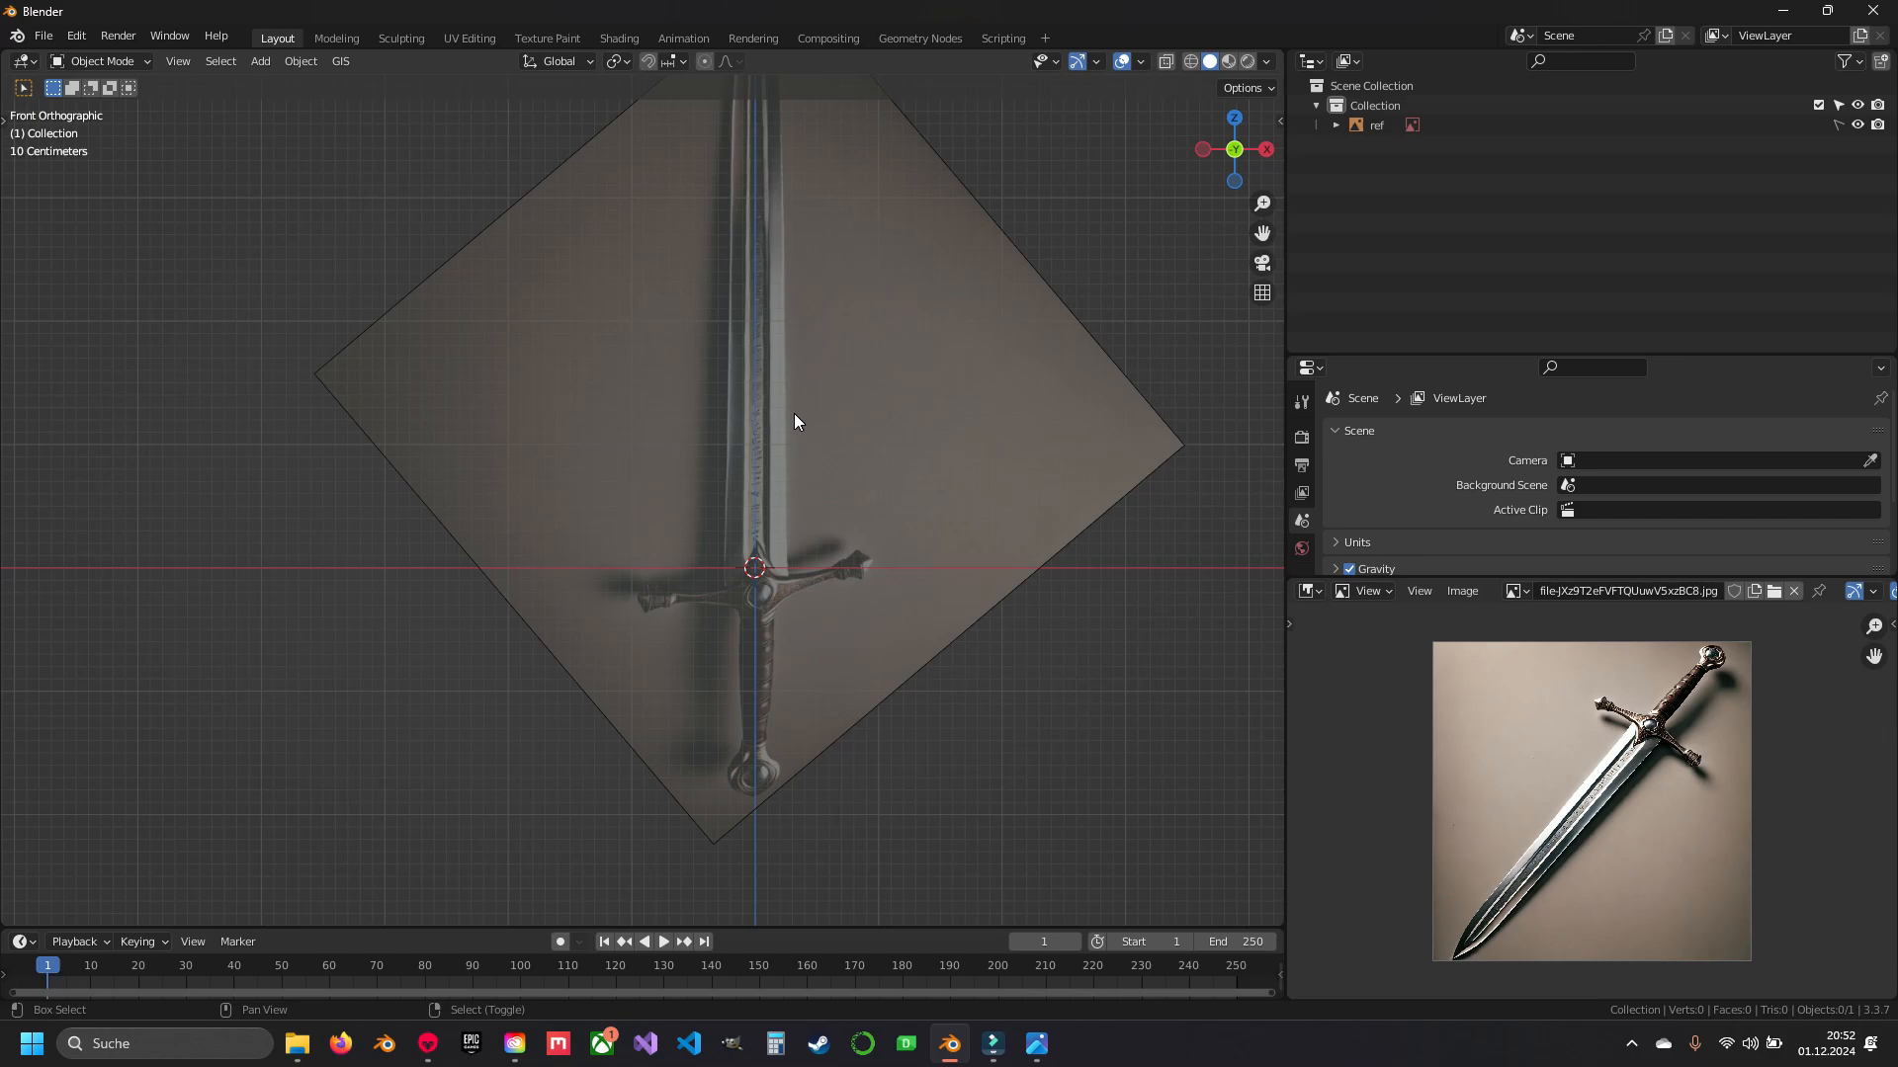
key(n)
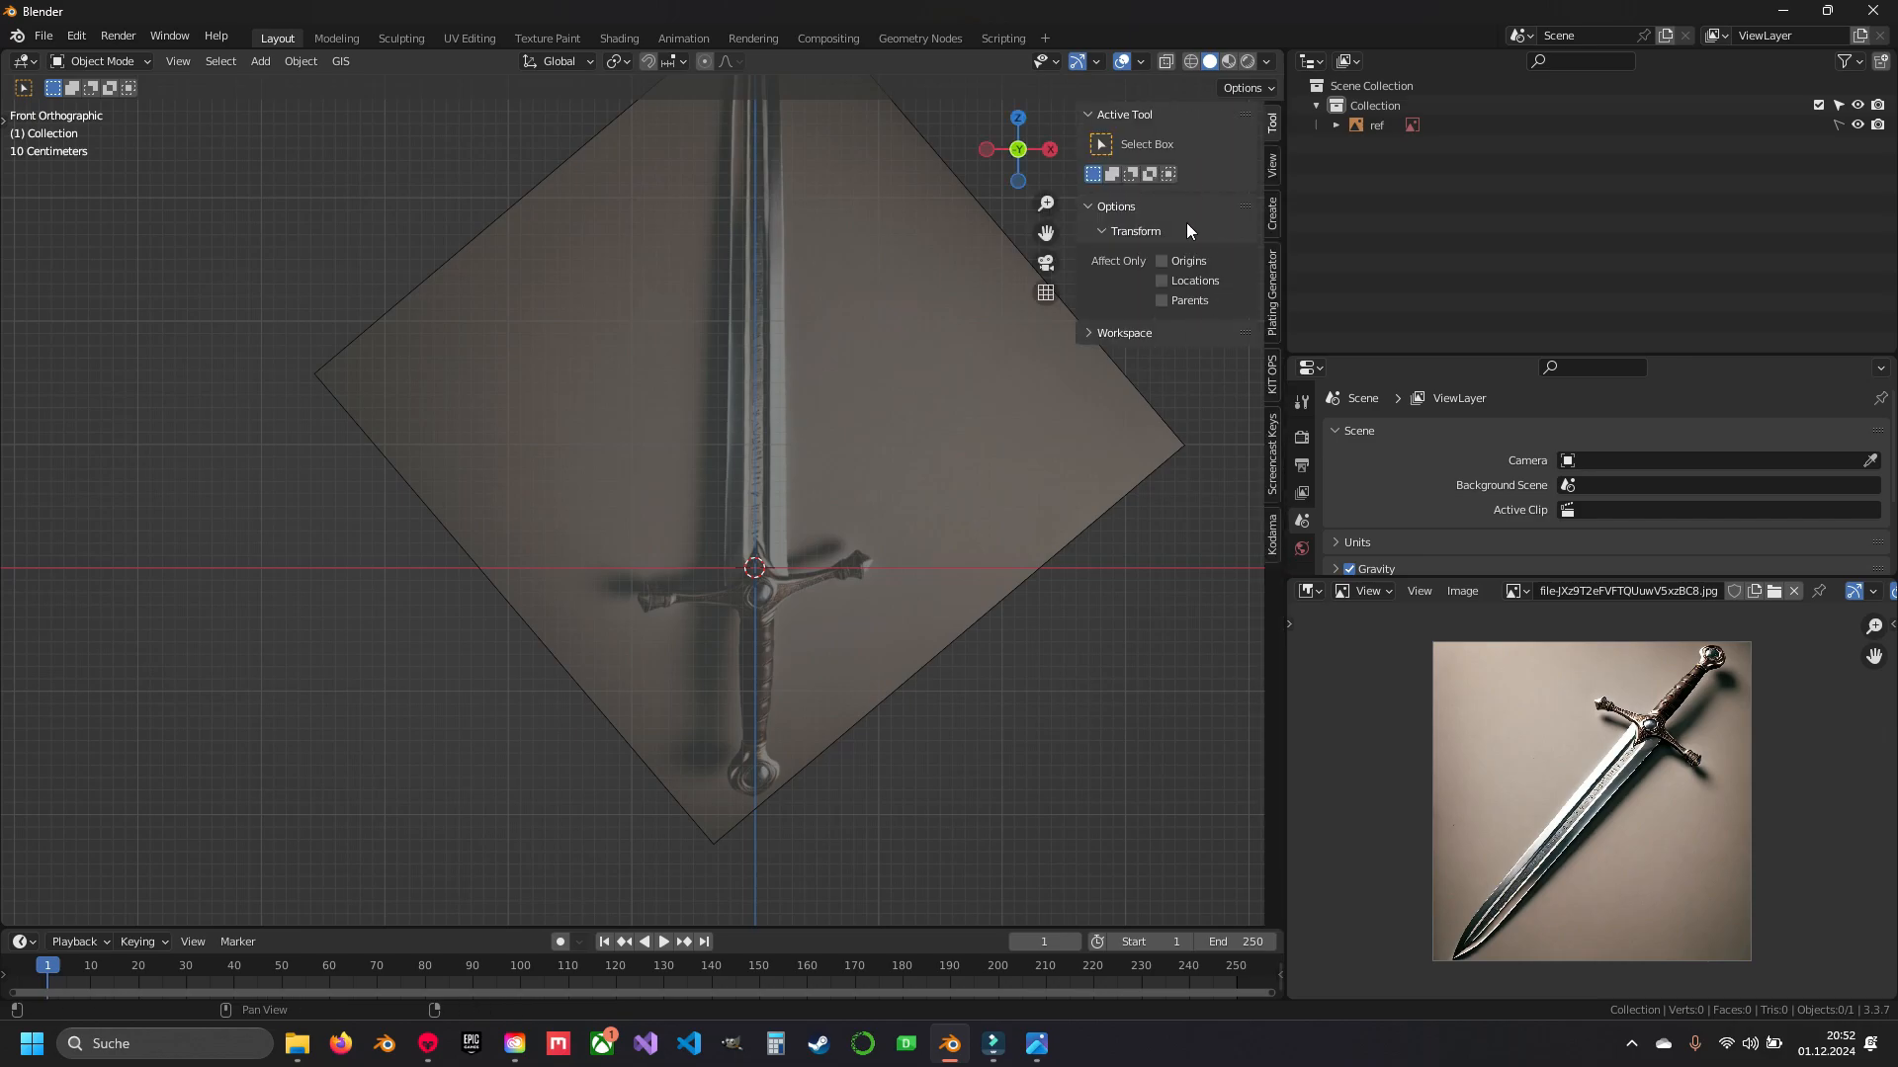
click(1273, 457)
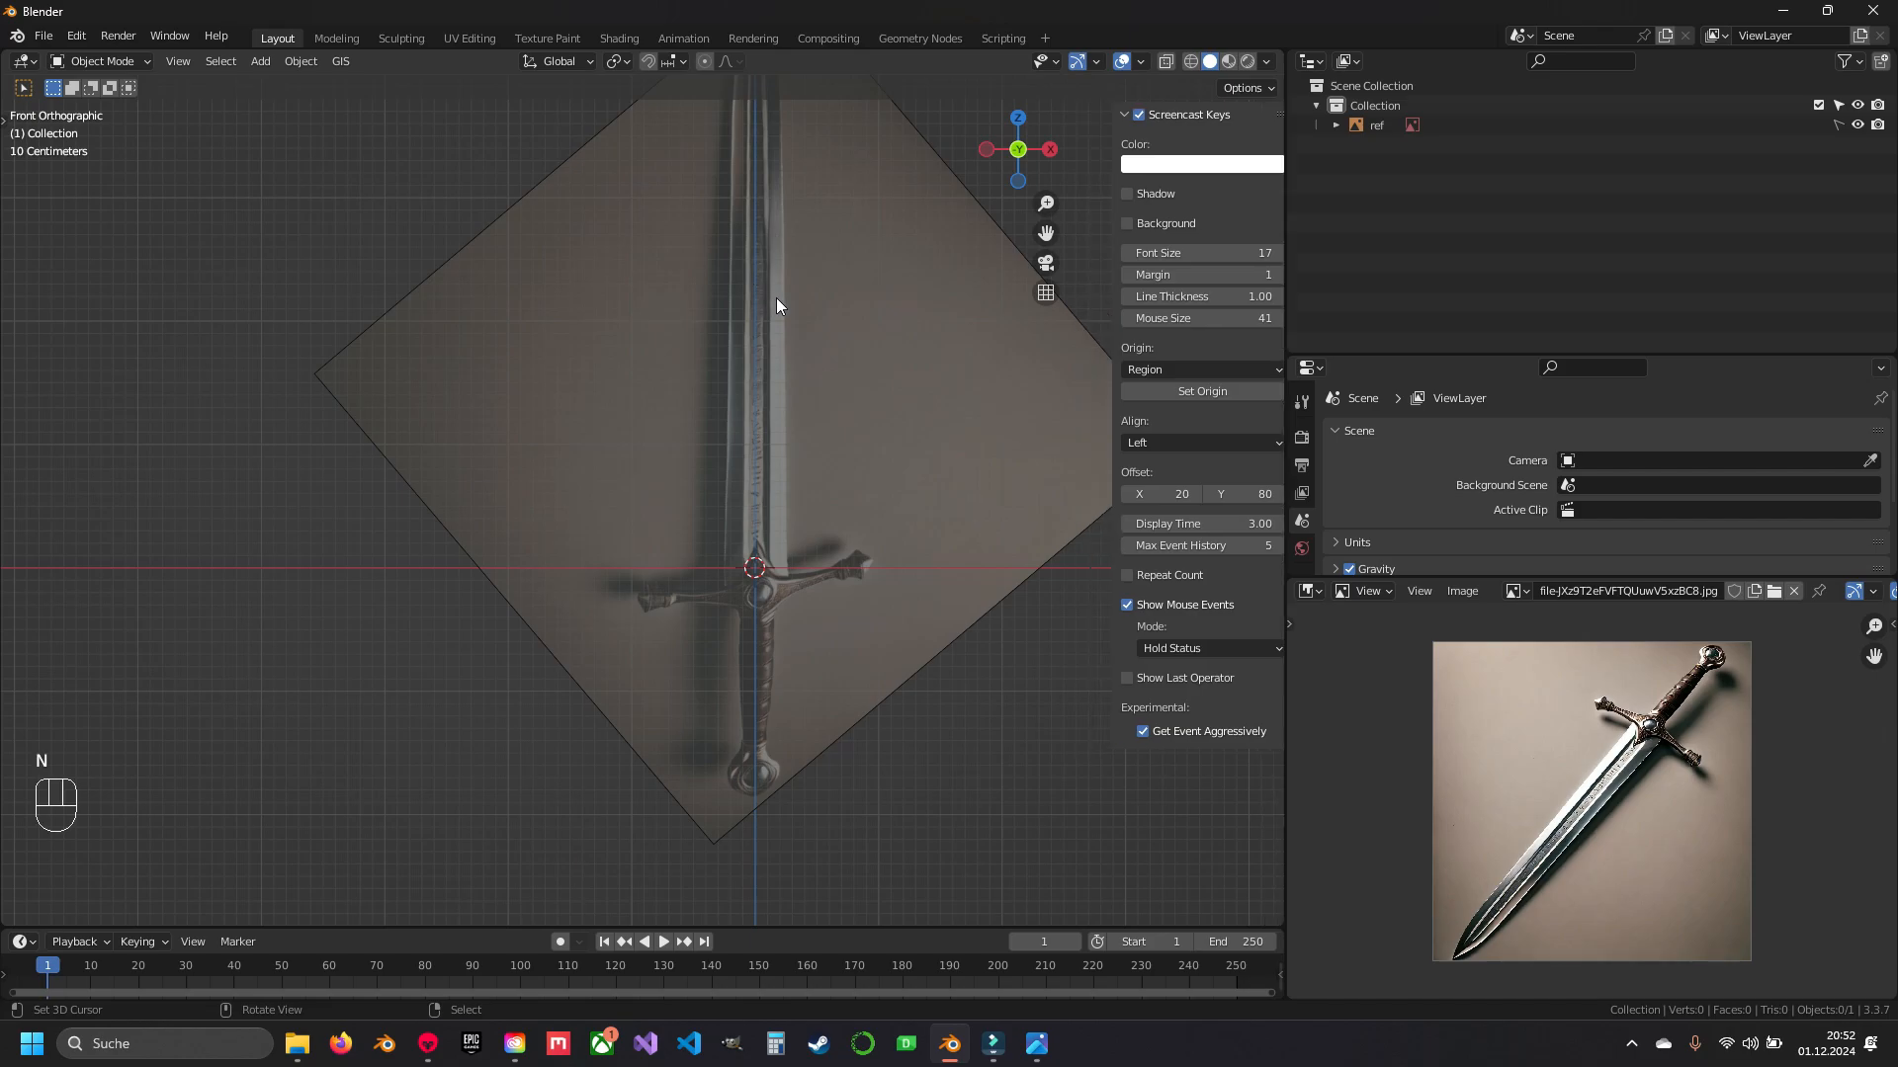
key(n)
- Add a mesh plane at the world origin, at the base of the reference sword's blade
shift+middle_drag(718, 633, 762, 699)
shift+middle_drag(786, 593, 779, 540)
key(shift+a)
mouse_move(797, 533)
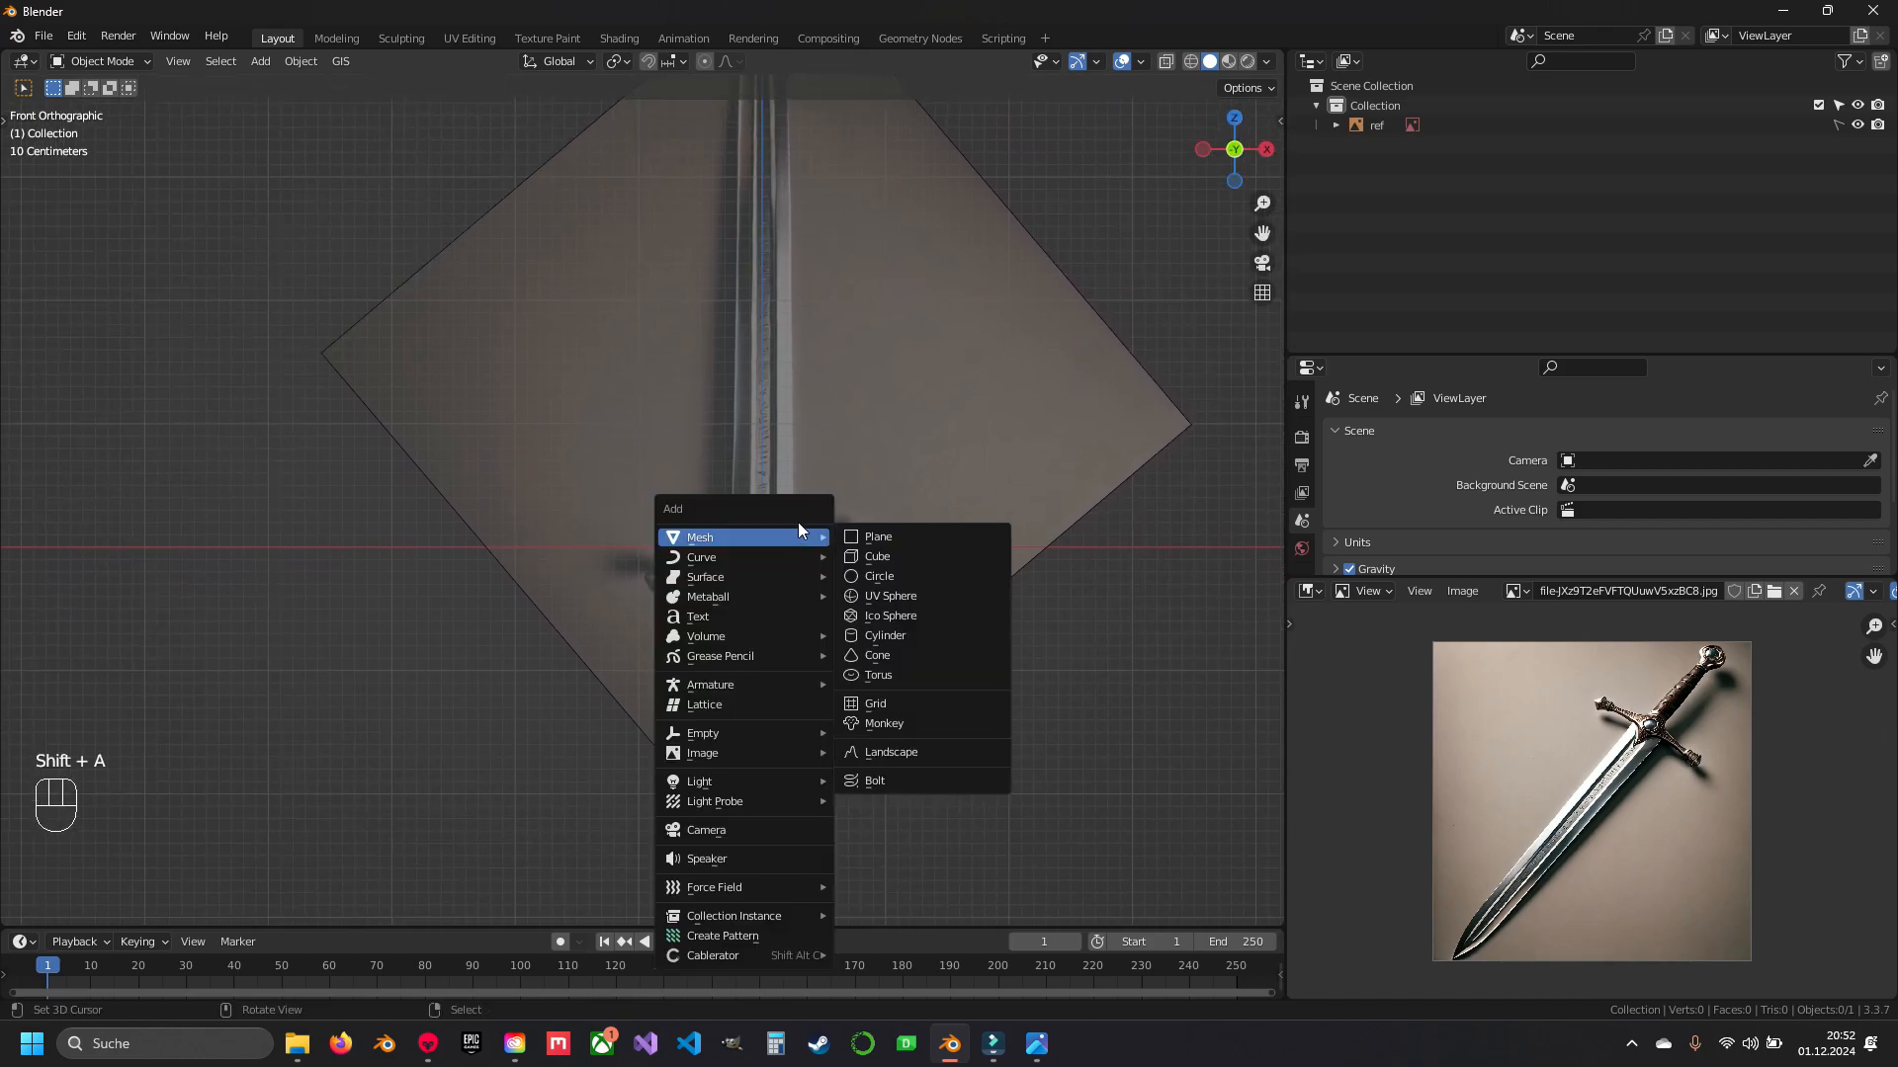
click(880, 534)
shift+middle_drag(838, 499, 844, 557)
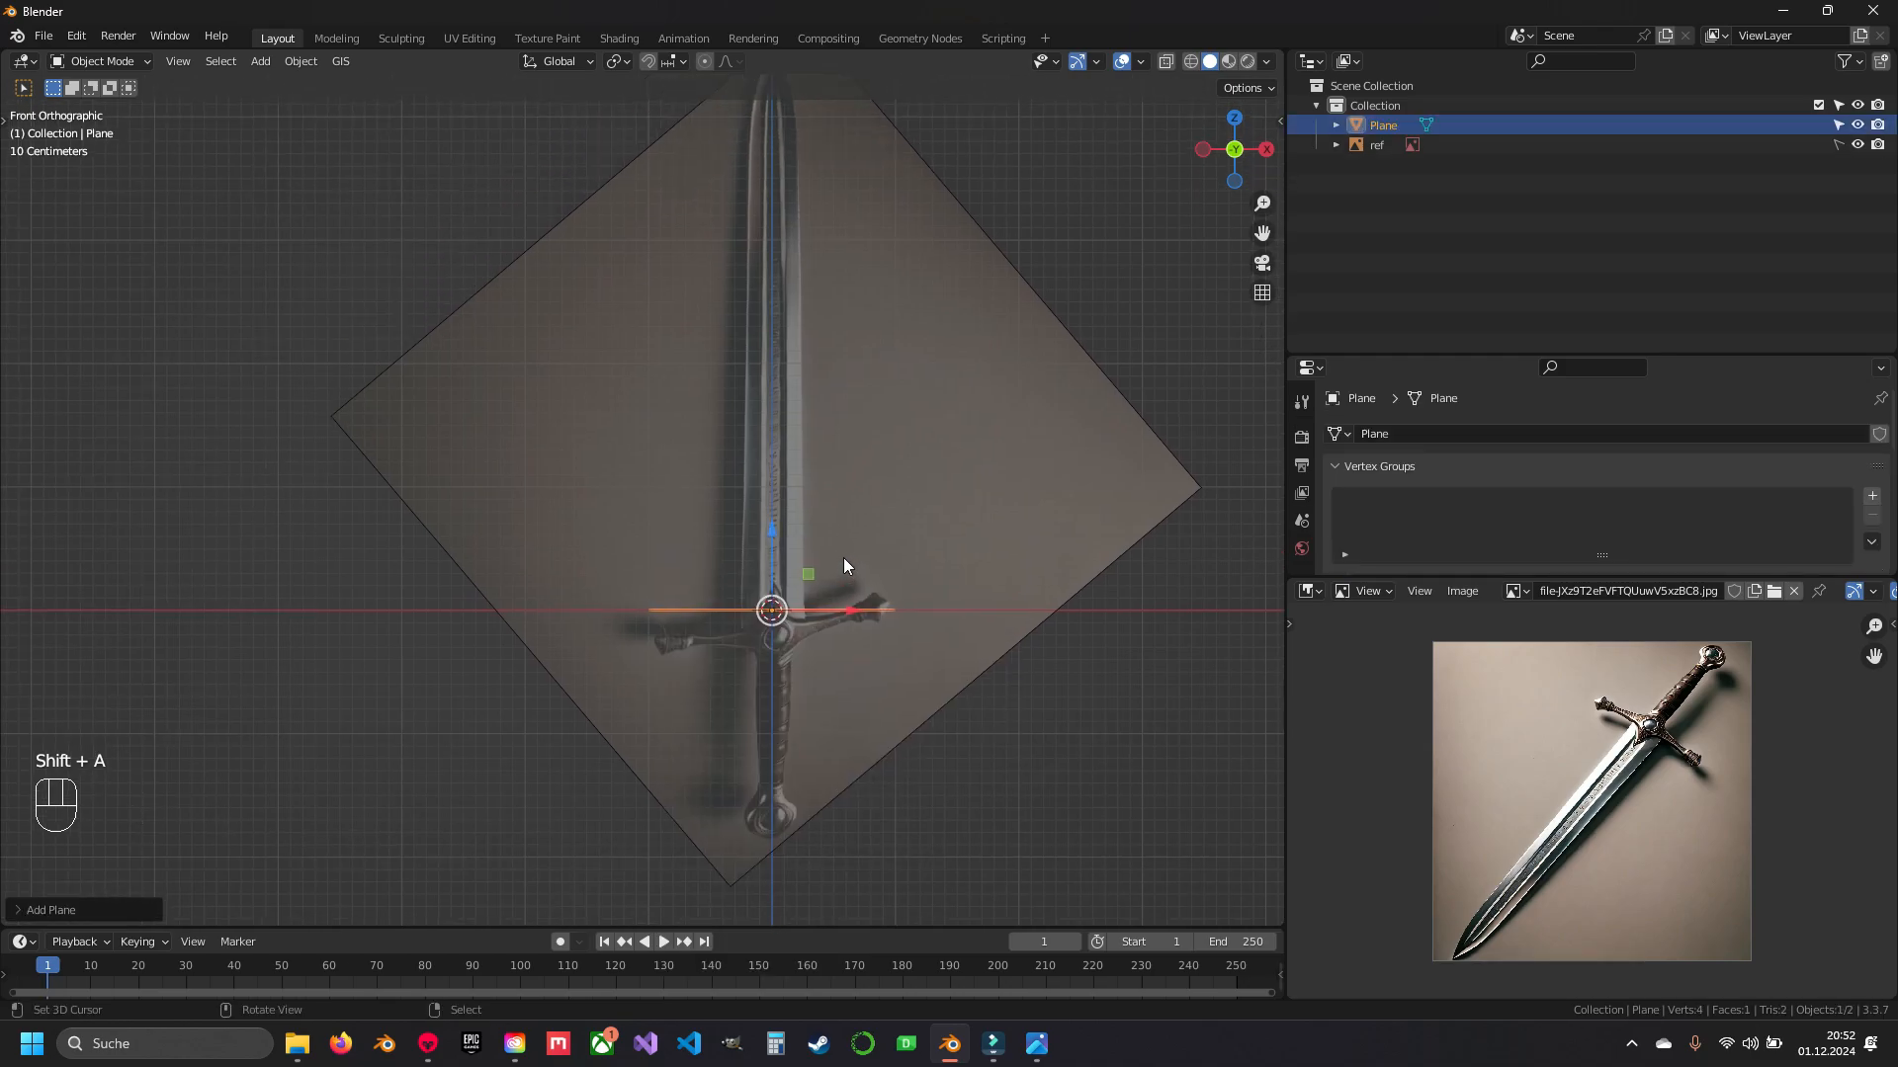
- Rotate the plane's geometry 90° about the global X axis in Edit Mode so it faces the front view
key(Tab)
key(r)
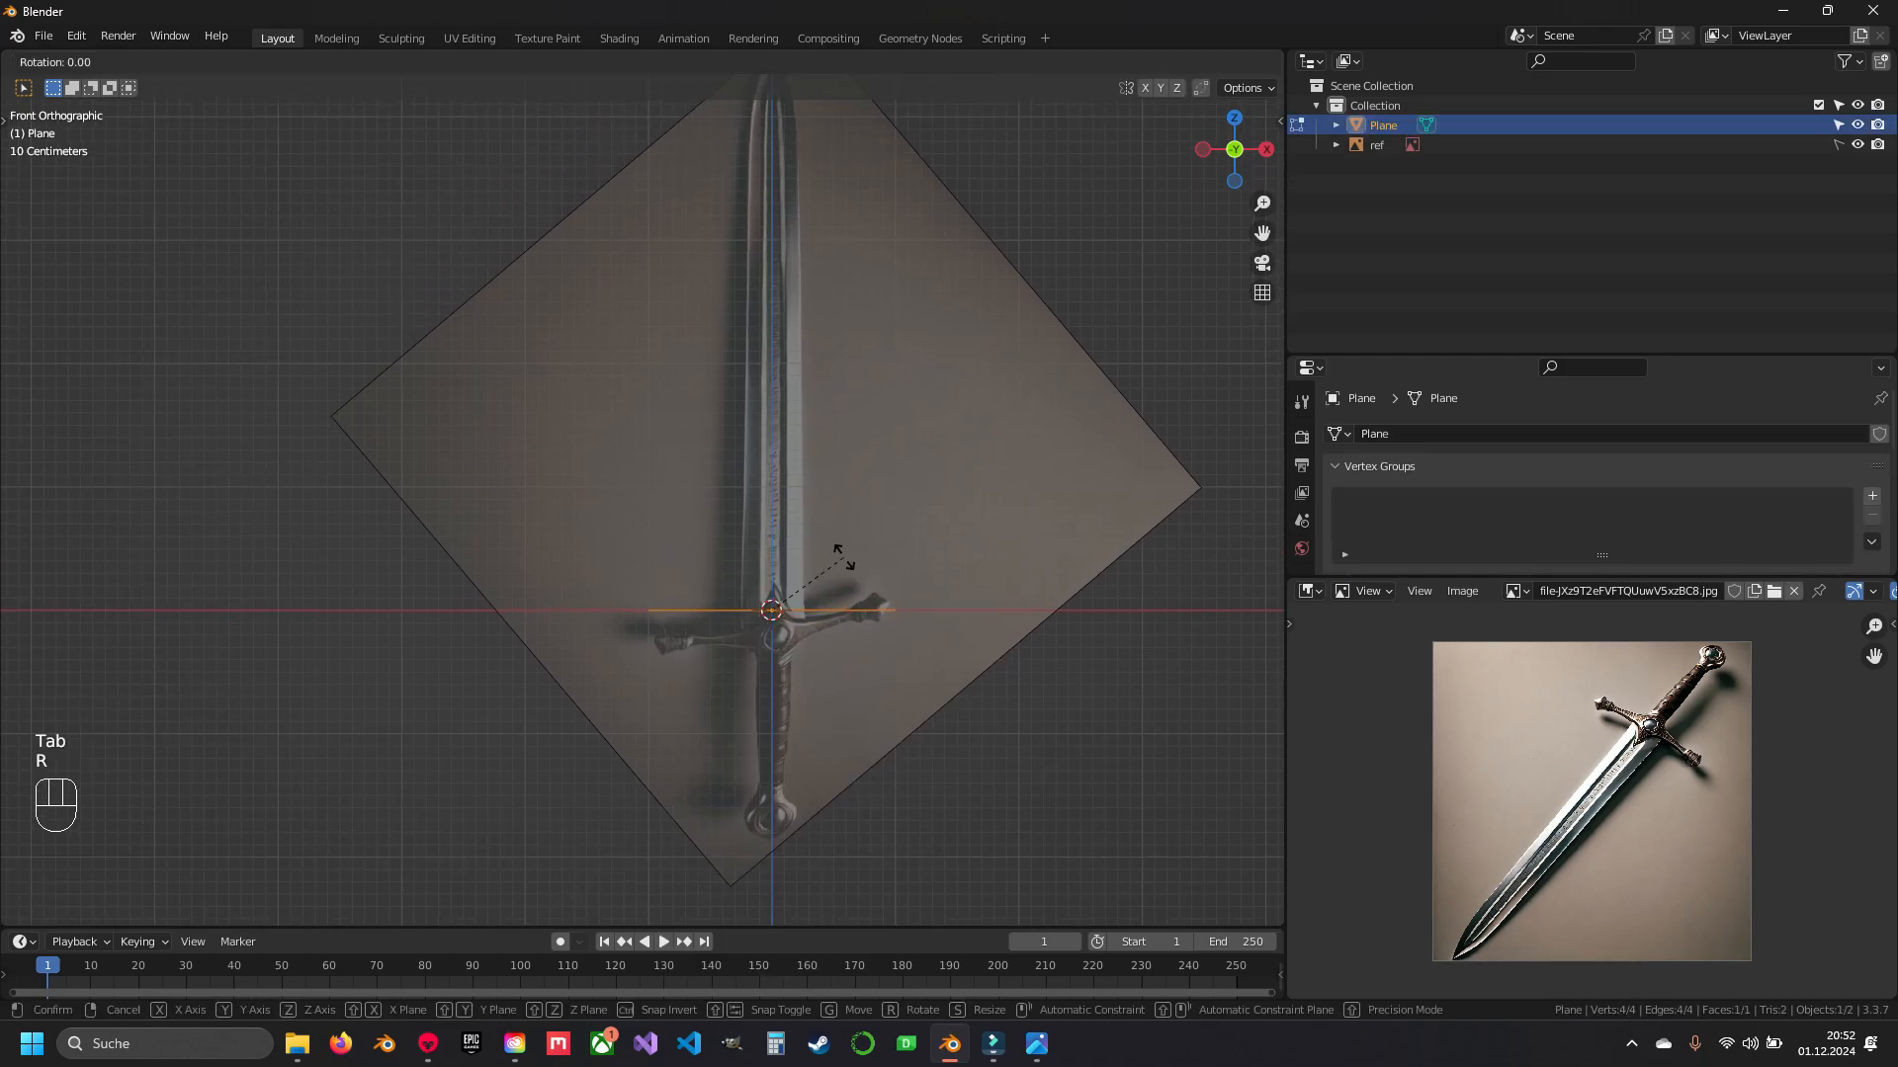
key(y)
key(KP_9)
key(KP_0)
key(x)
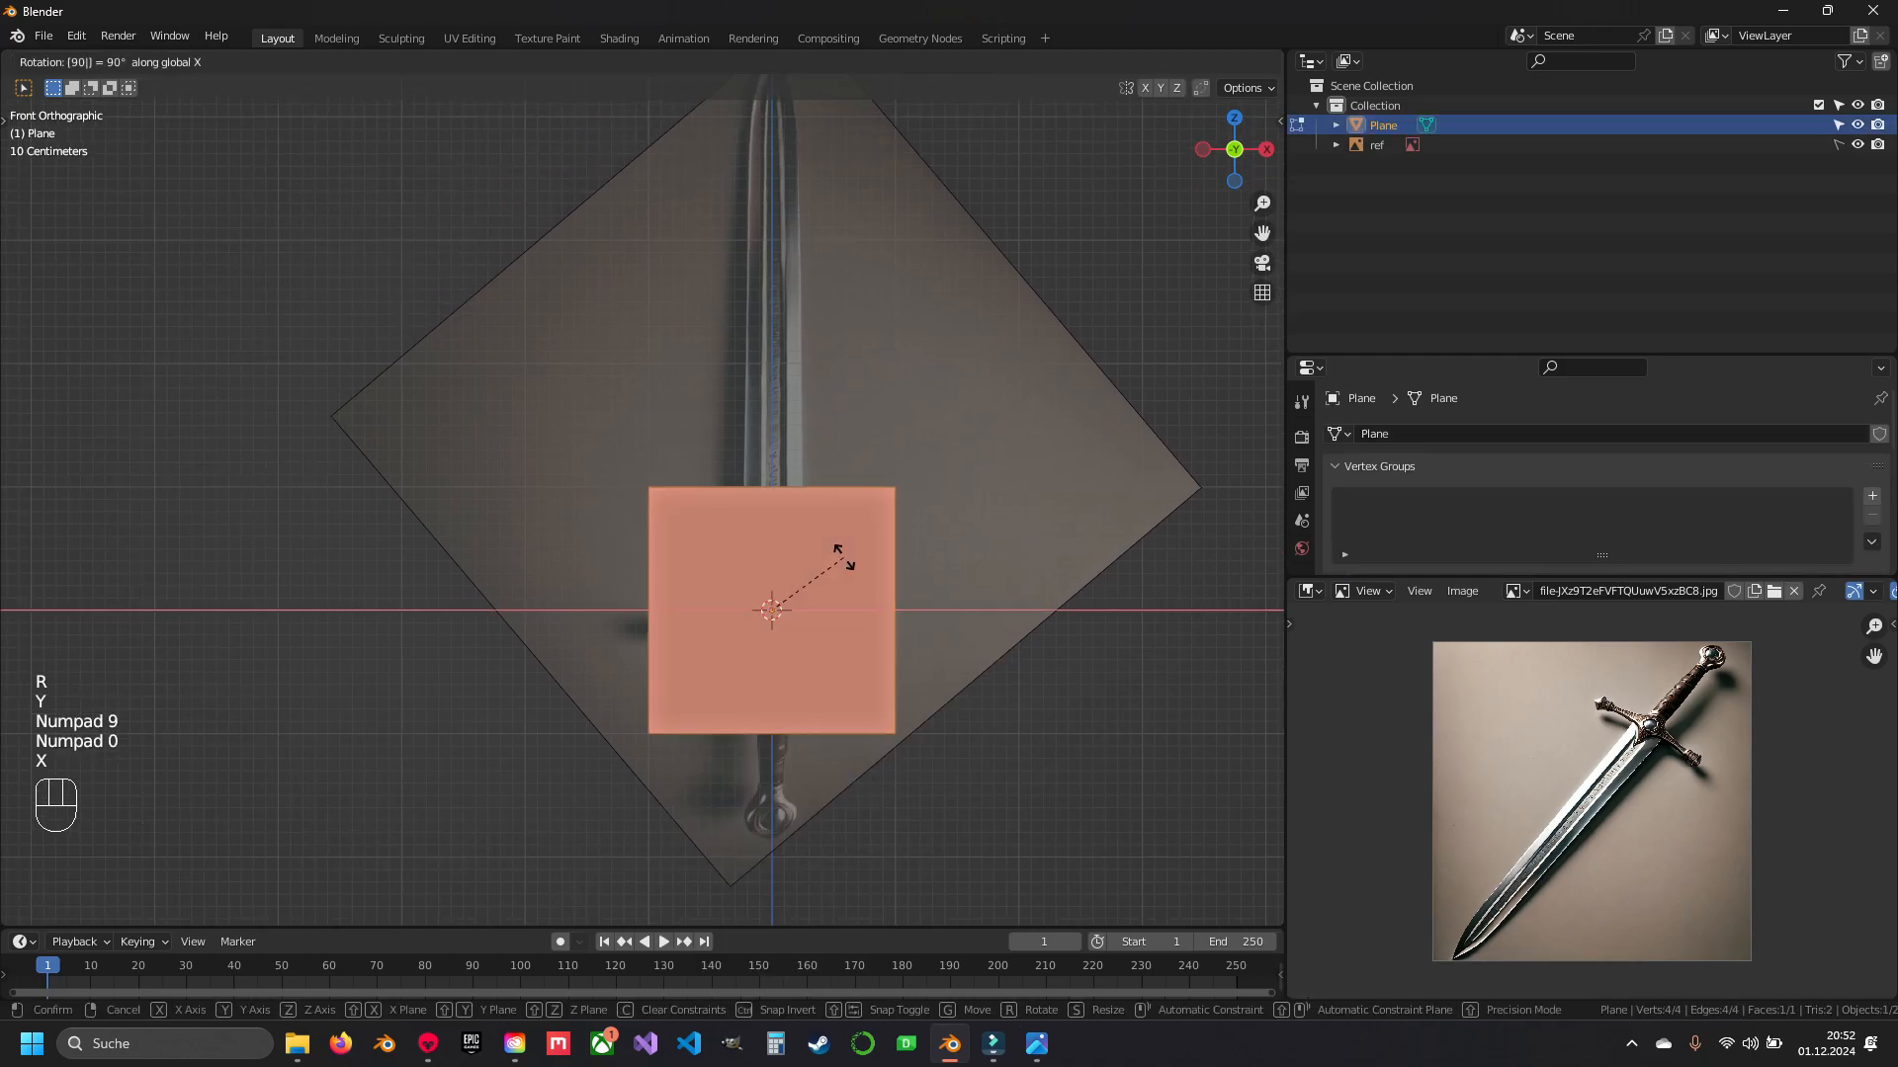
key(Return)
shift+middle_drag(843, 558, 651, 869)
scroll(795, 551, up, 6)
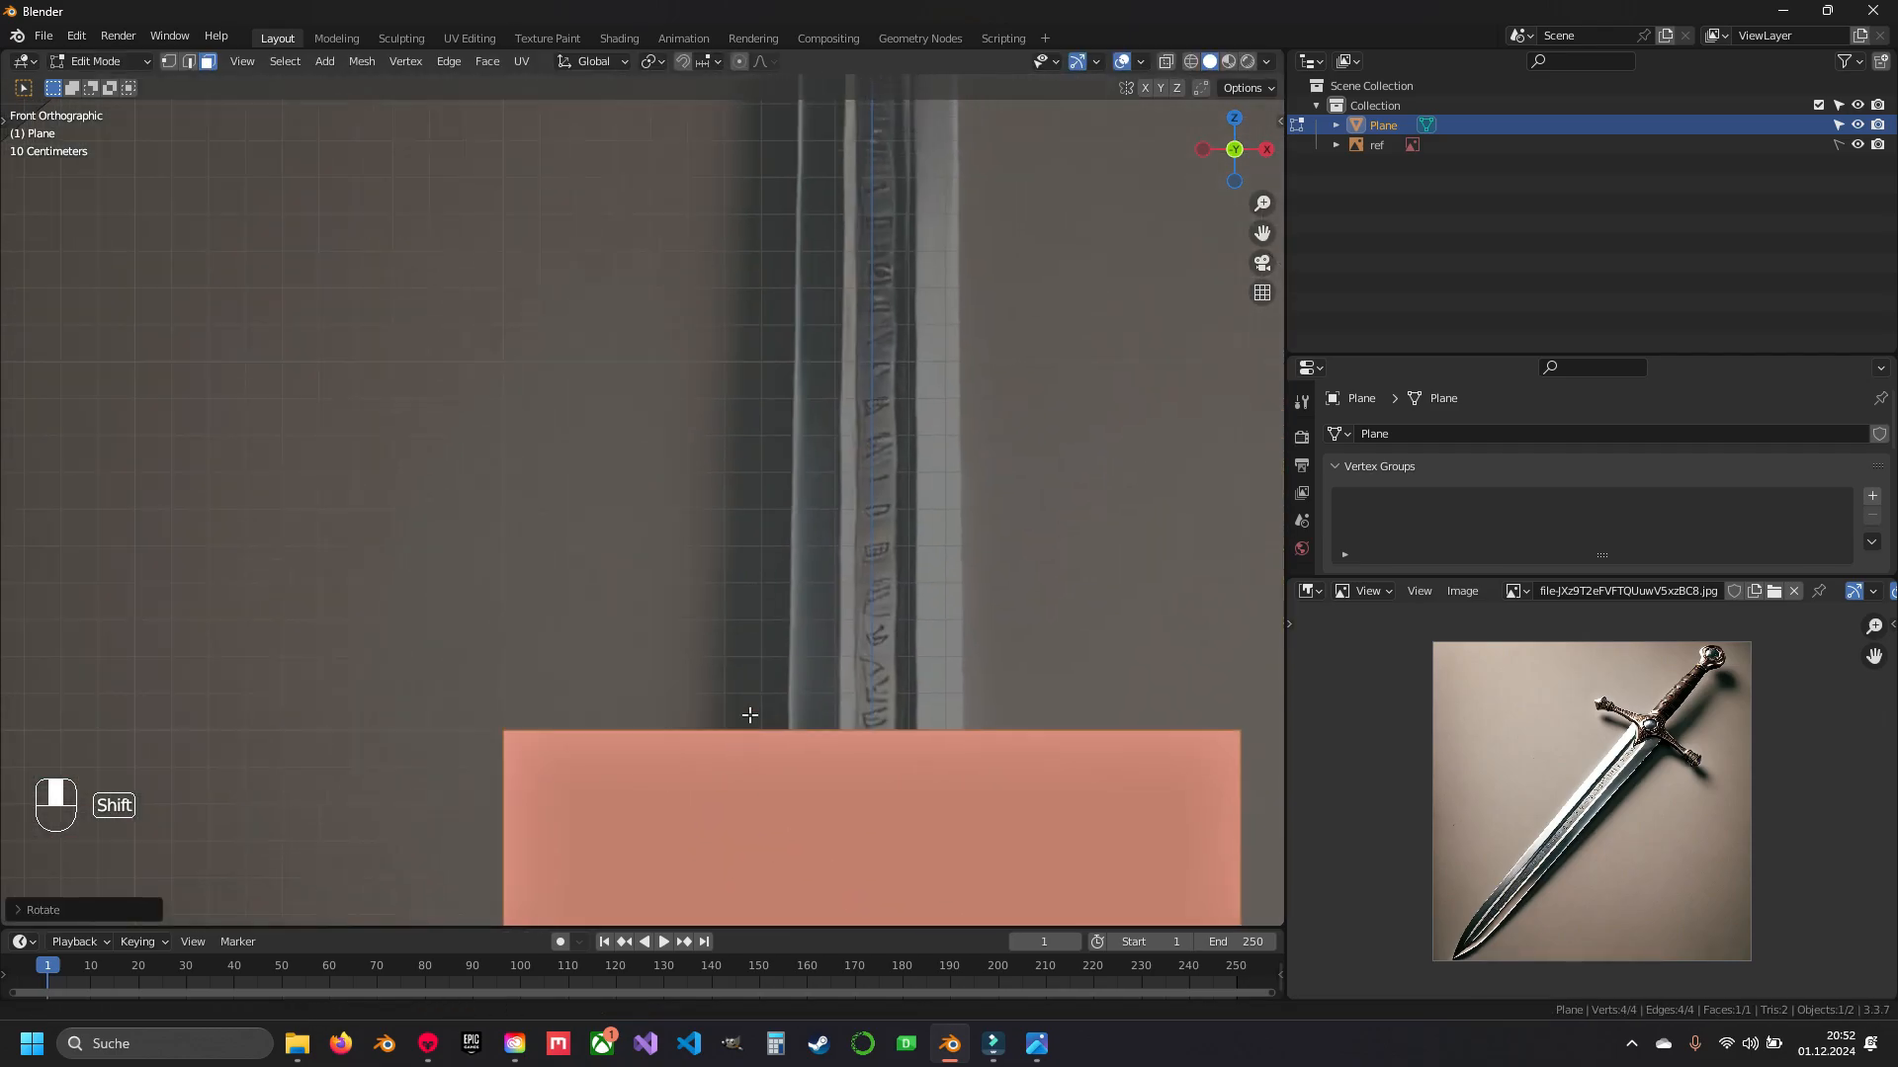
scroll(725, 339, down, 4)
shift+middle_drag(725, 339, 701, 243)
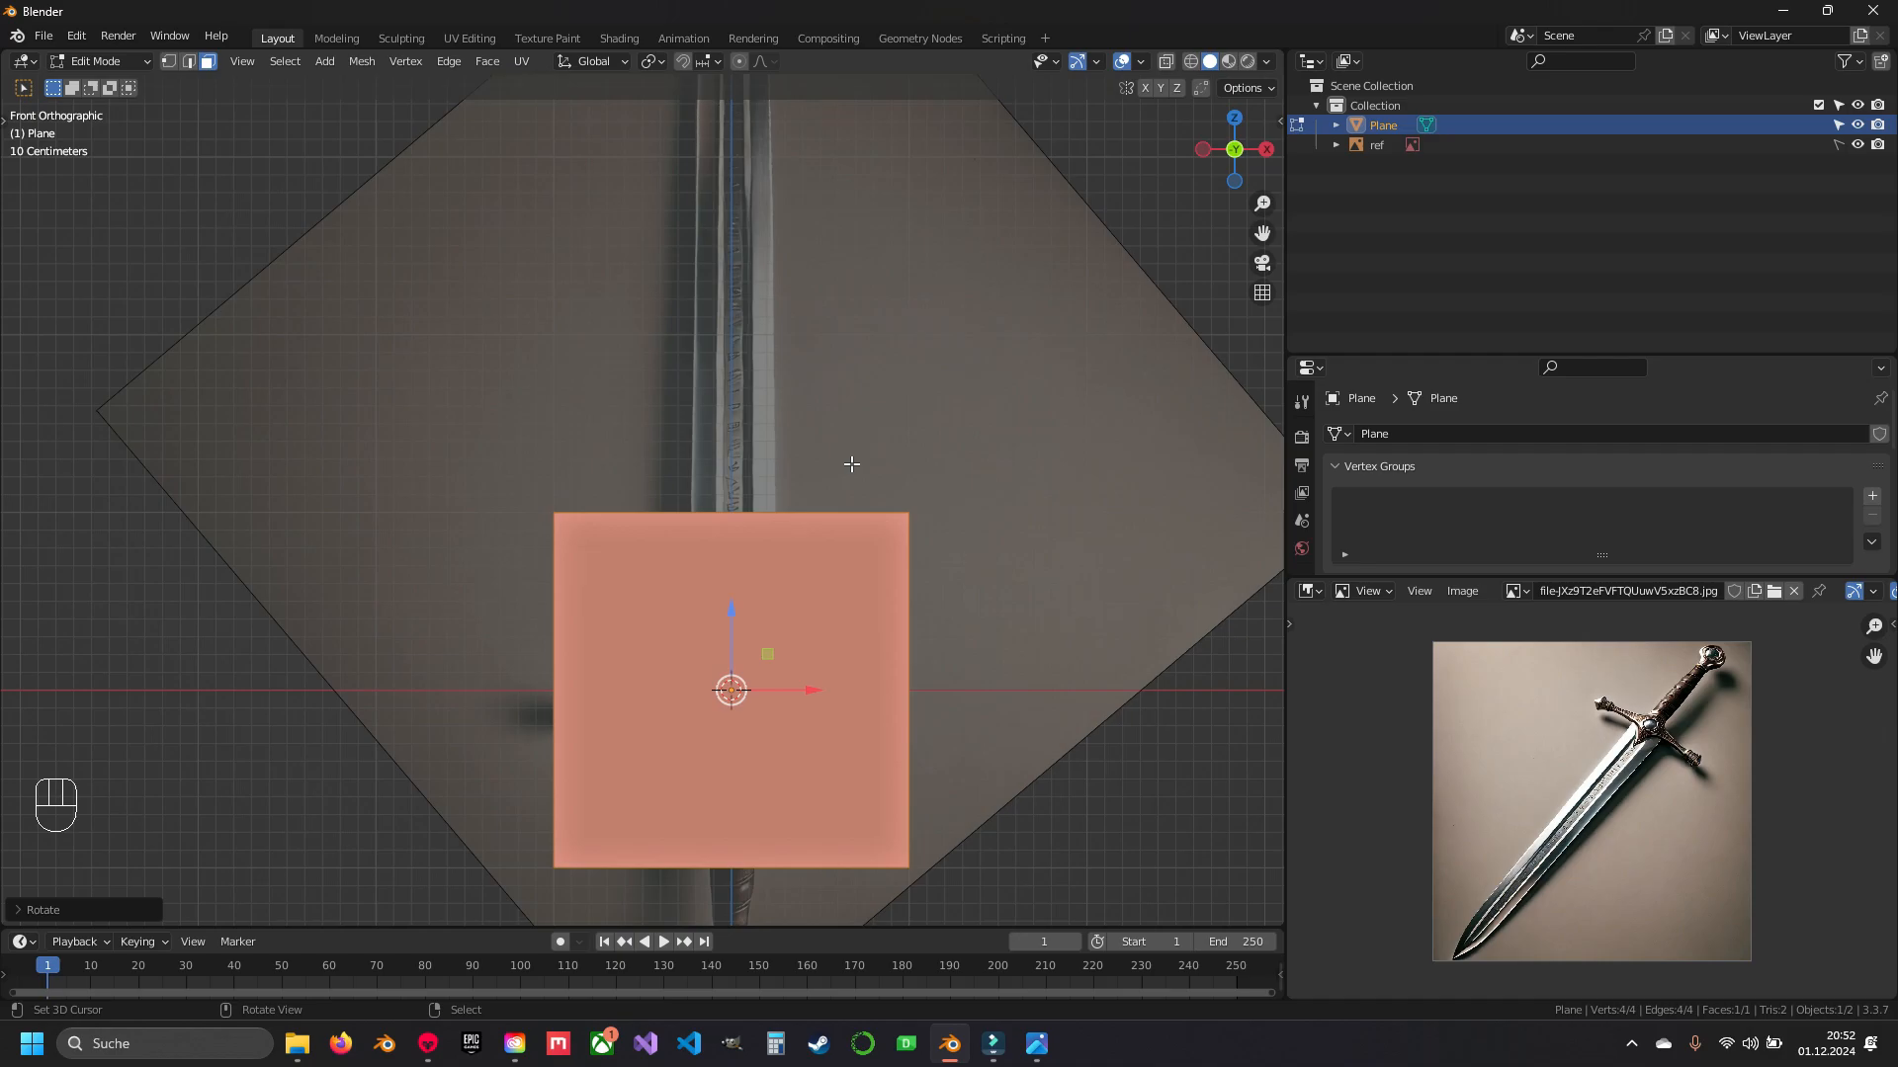
- Display the plane as a see-through wireframe over the reference sword and switch to vertex selection
key(alt+z)
shift+middle_drag(847, 457, 798, 448)
key(Tab)
key(Tab)
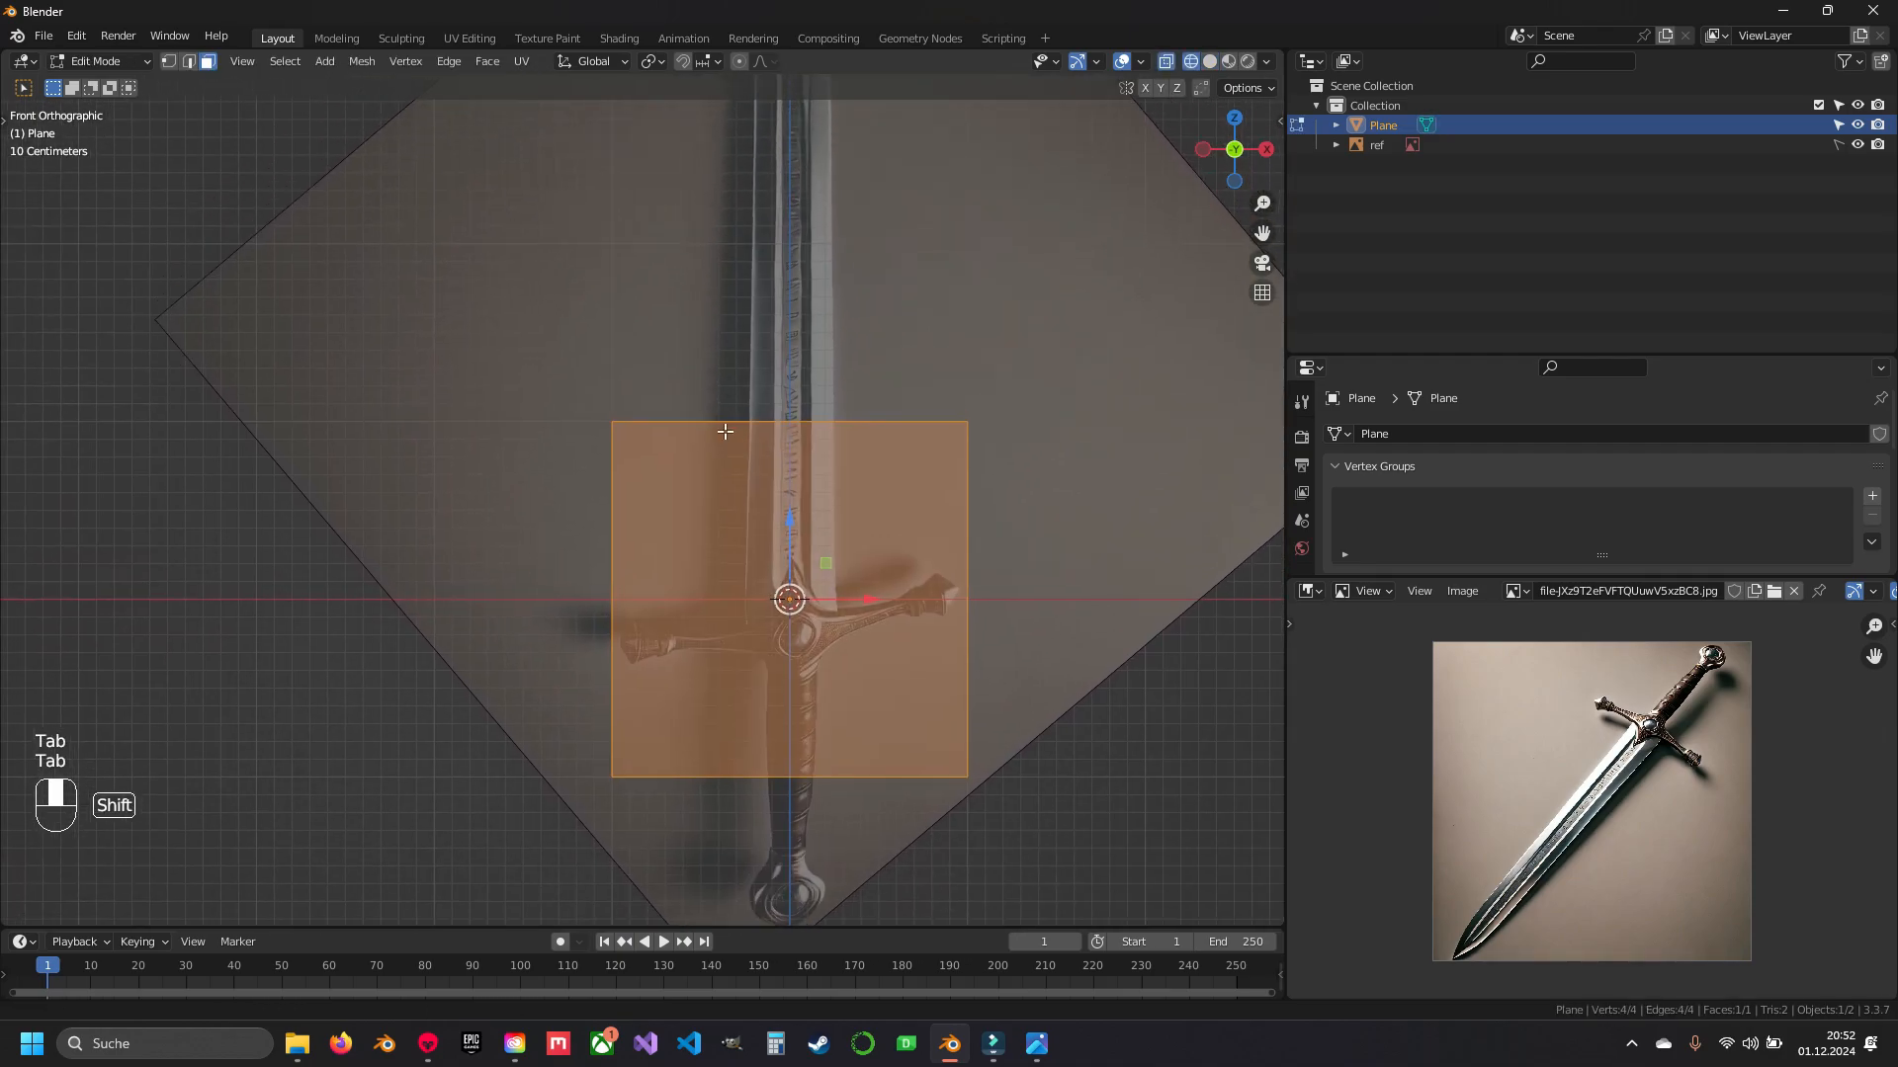
shift+middle_drag(808, 591, 789, 529)
key(1)
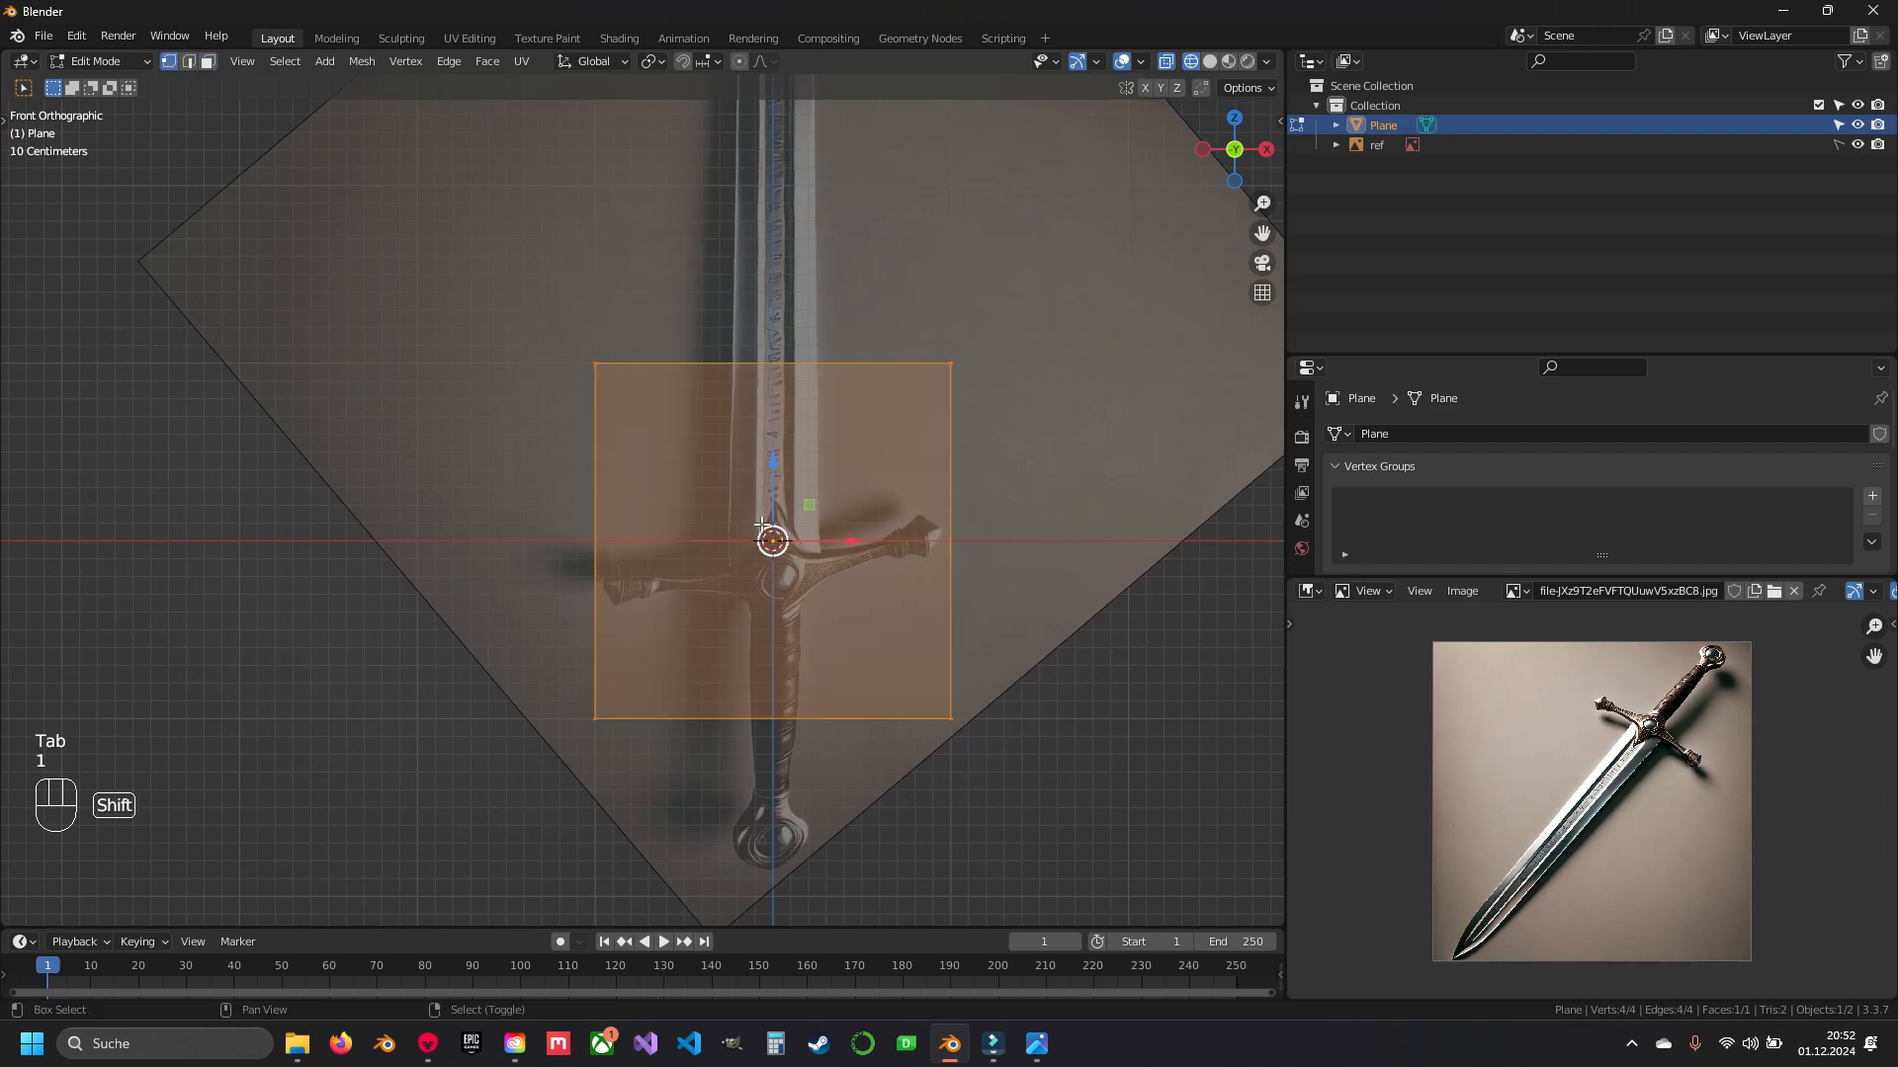
- Add a centred vertical loop cut to the plane and delete the vertices of its +X half
shift+middle_drag(757, 354, 754, 325)
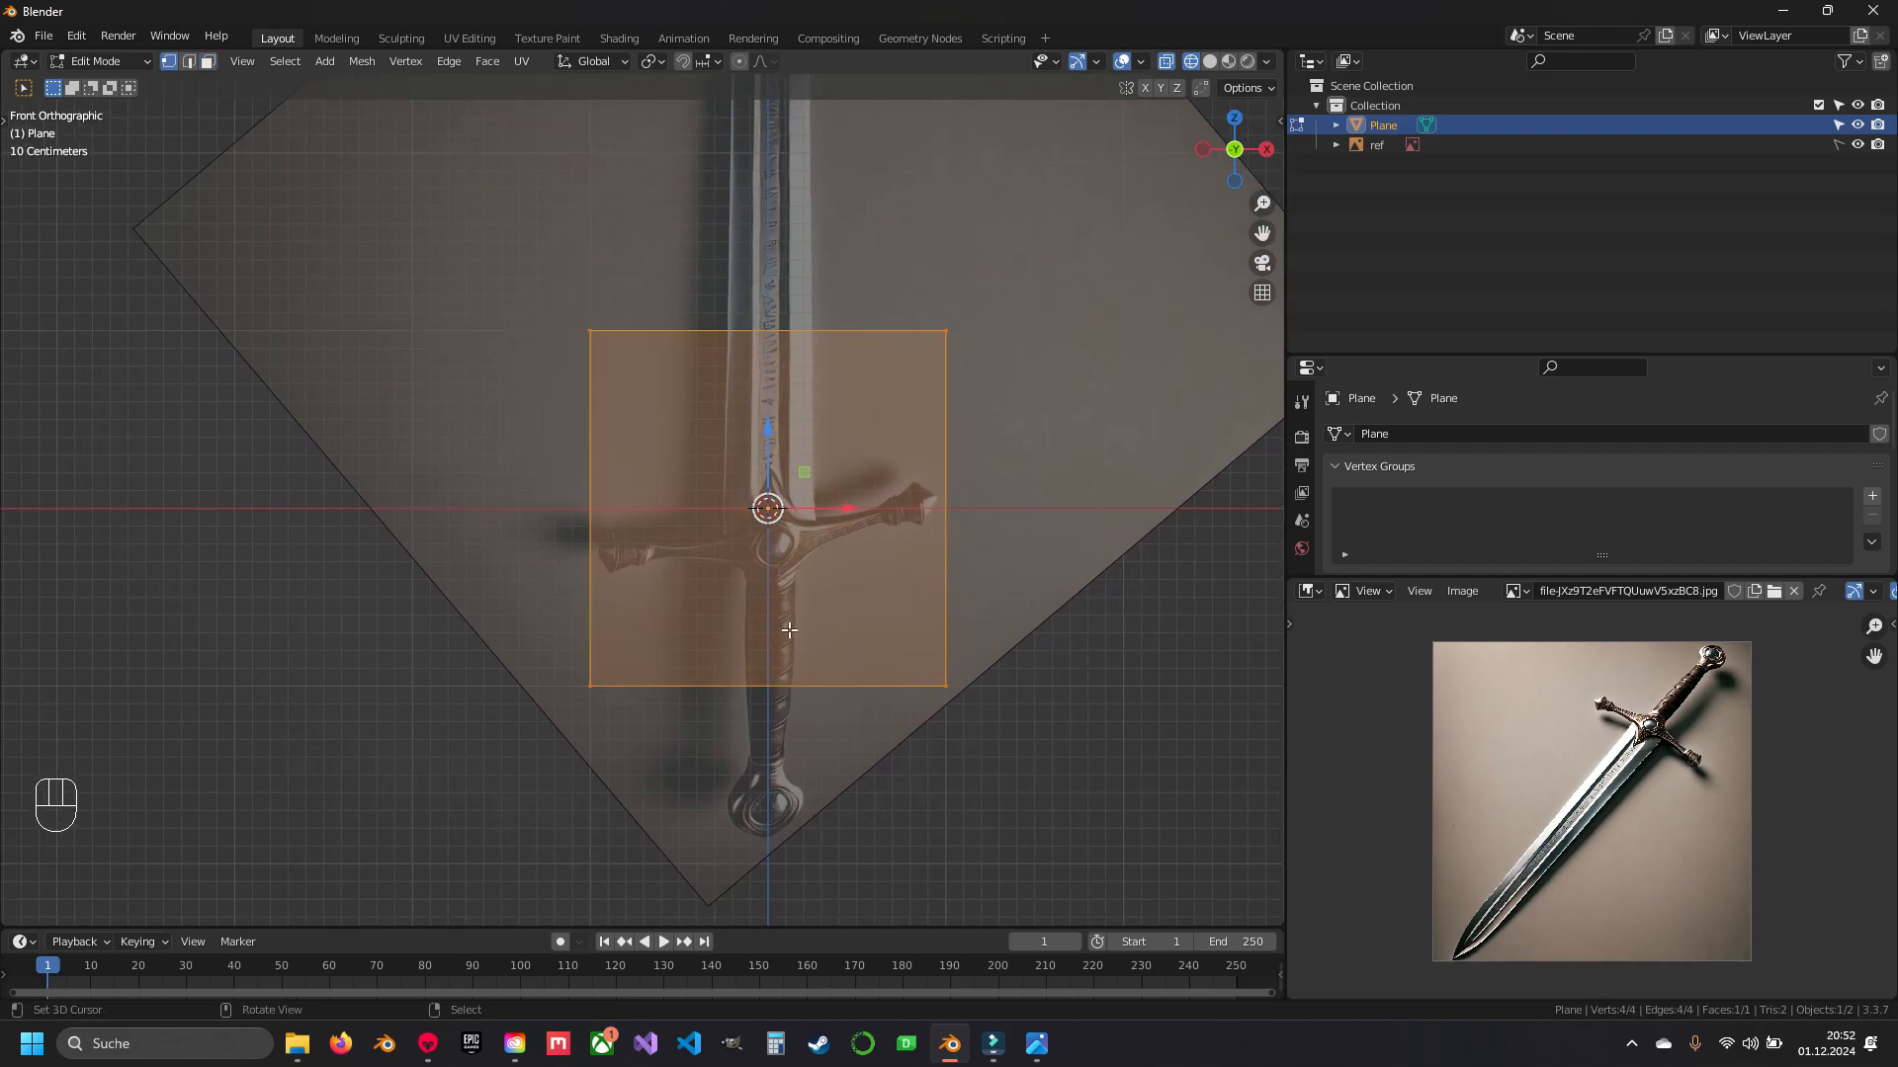
key(ctrl+r)
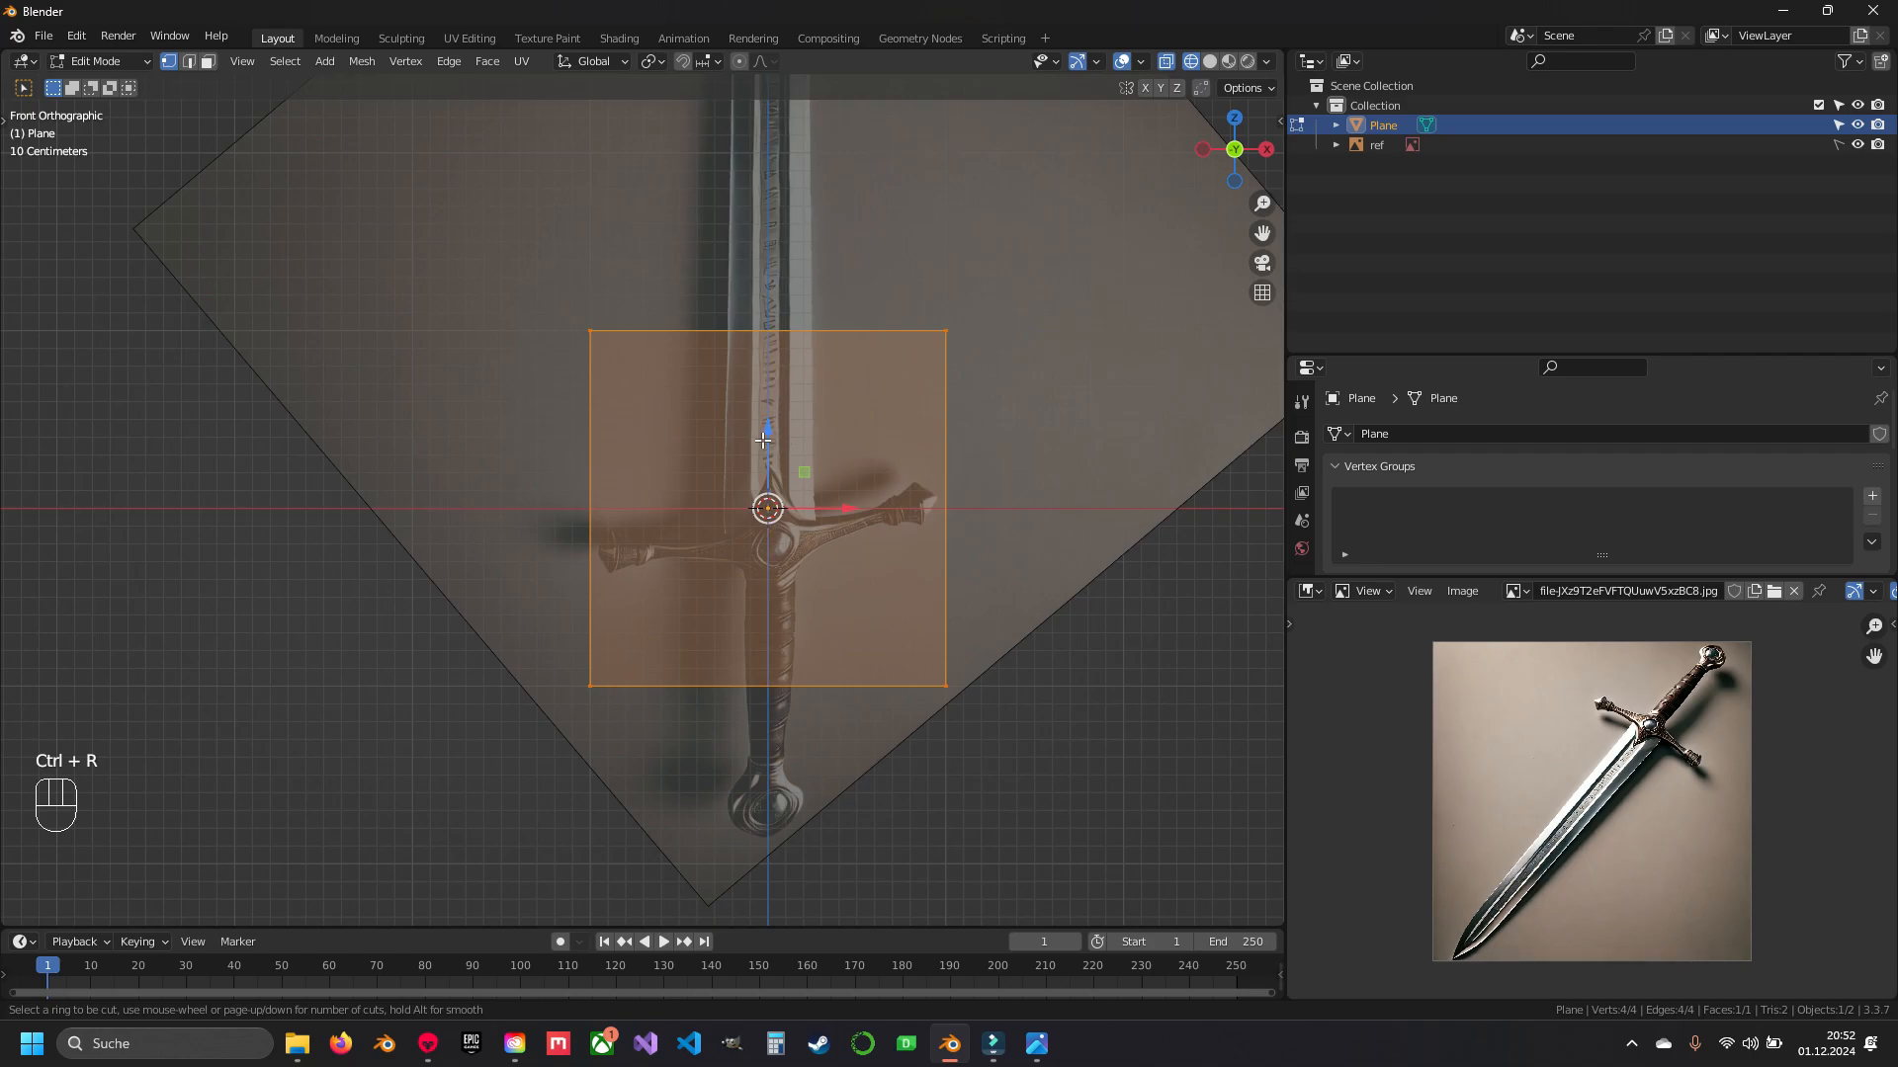
double_click(765, 336)
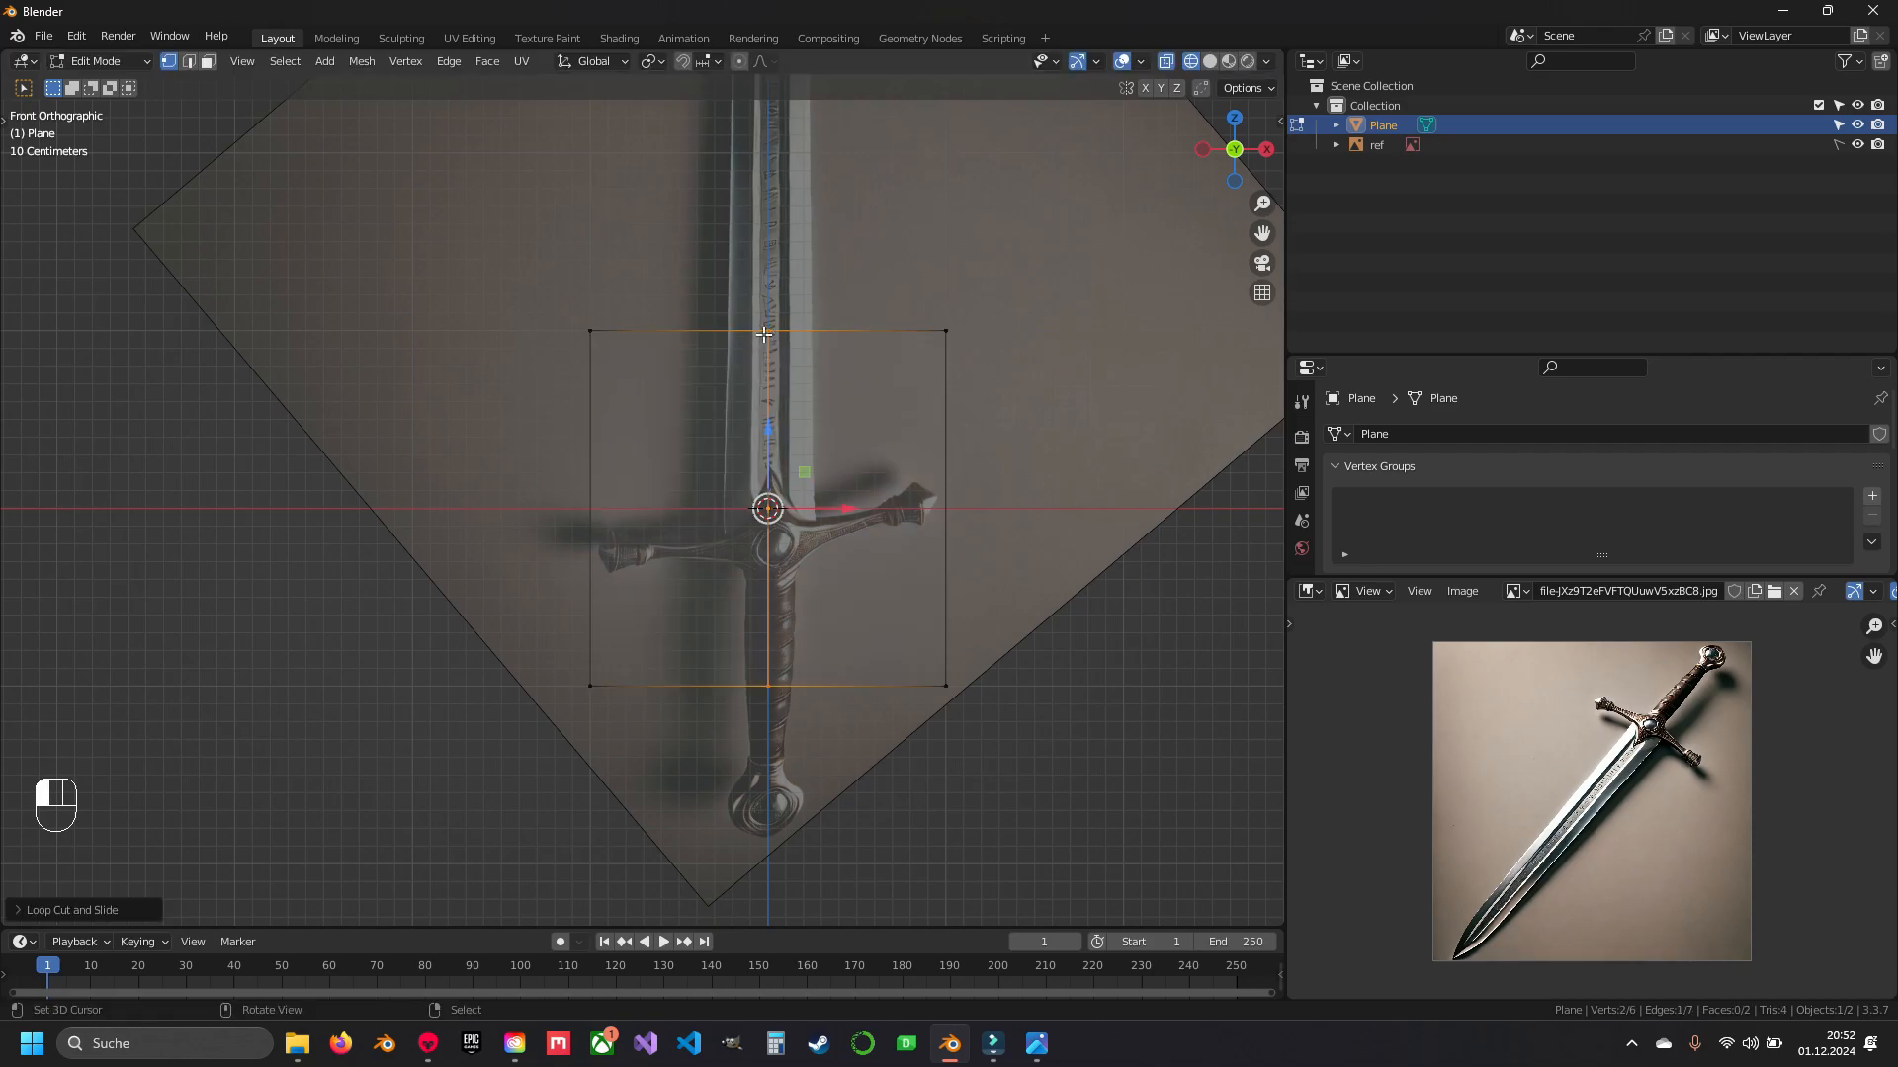
shift+middle_drag(845, 522, 829, 479)
drag(856, 237, 987, 829)
key(x)
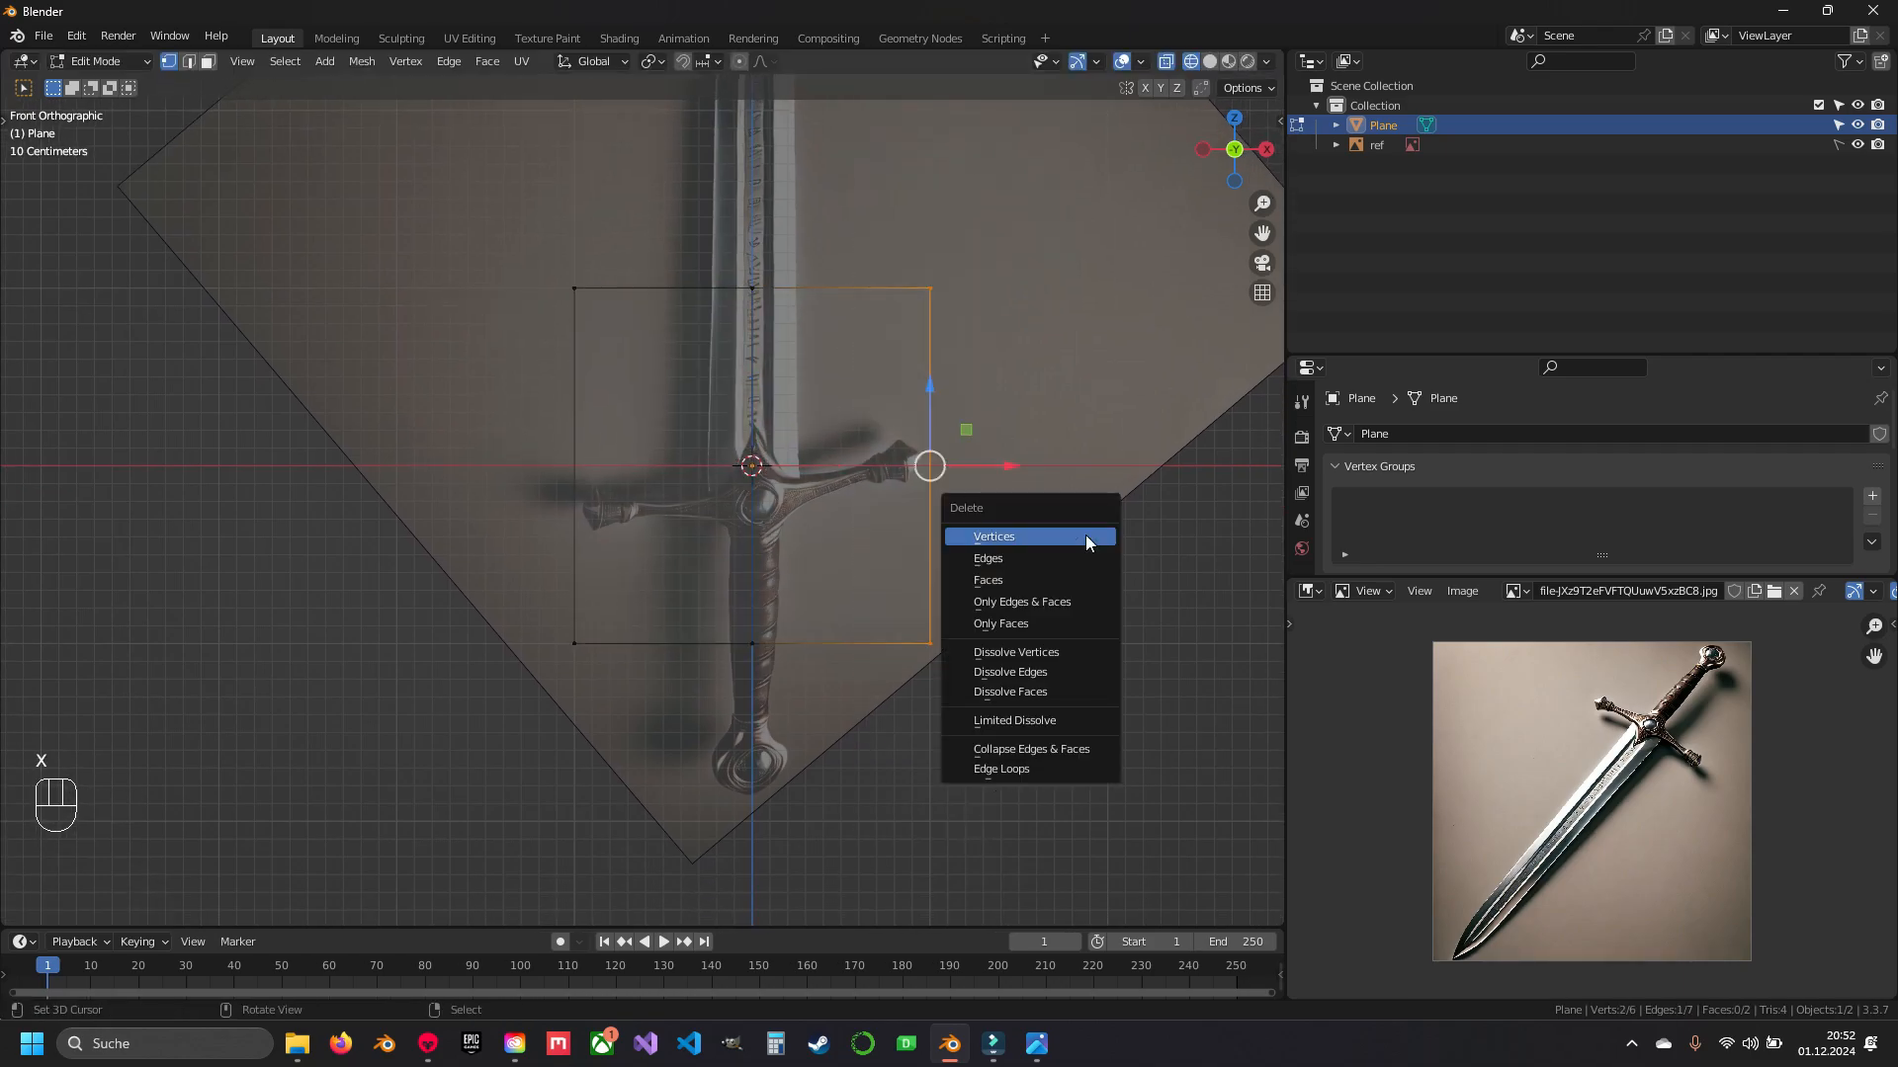
click(1088, 539)
- Add a Mirror modifier on the X axis to the remaining half of the plane
shift+middle_drag(826, 435, 786, 465)
scroll(1304, 510, down, 4)
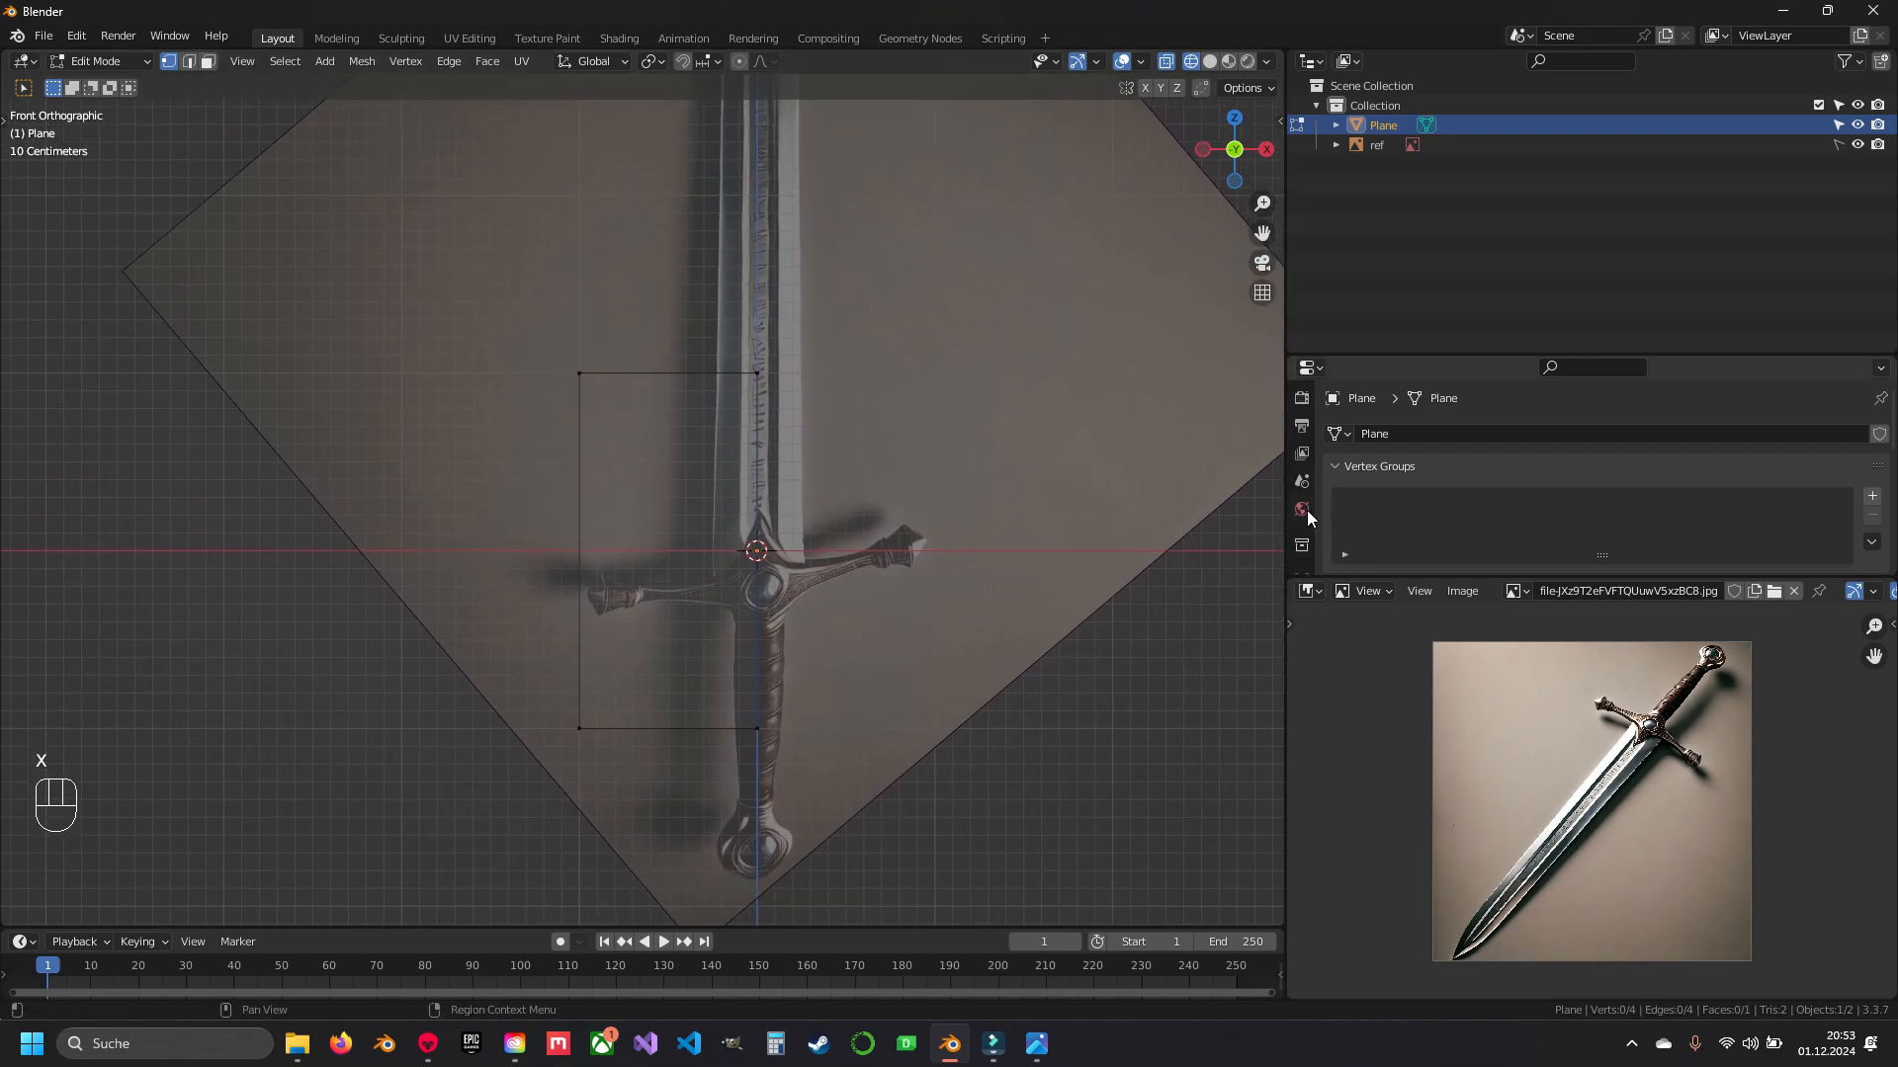
click(1302, 492)
click(1437, 437)
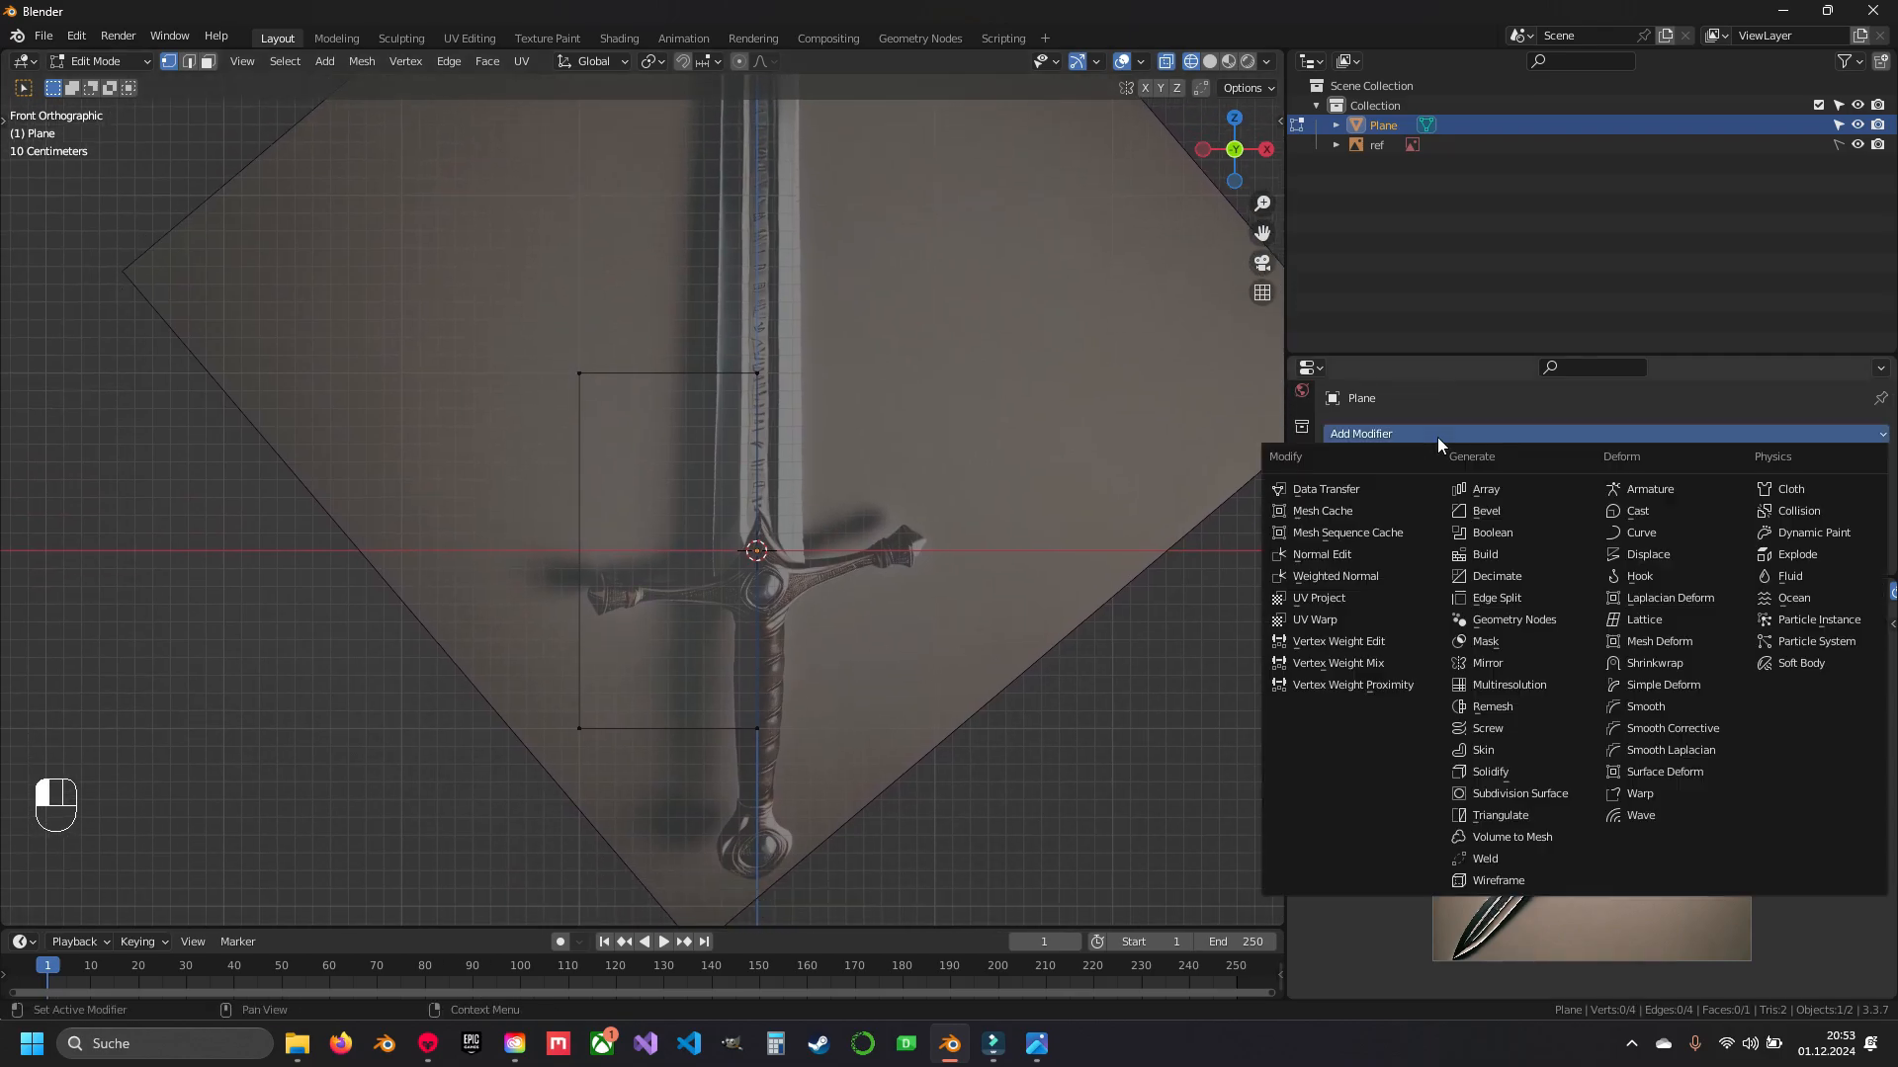
click(1514, 664)
middle_drag(682, 524, 708, 564)
key(KP_1)
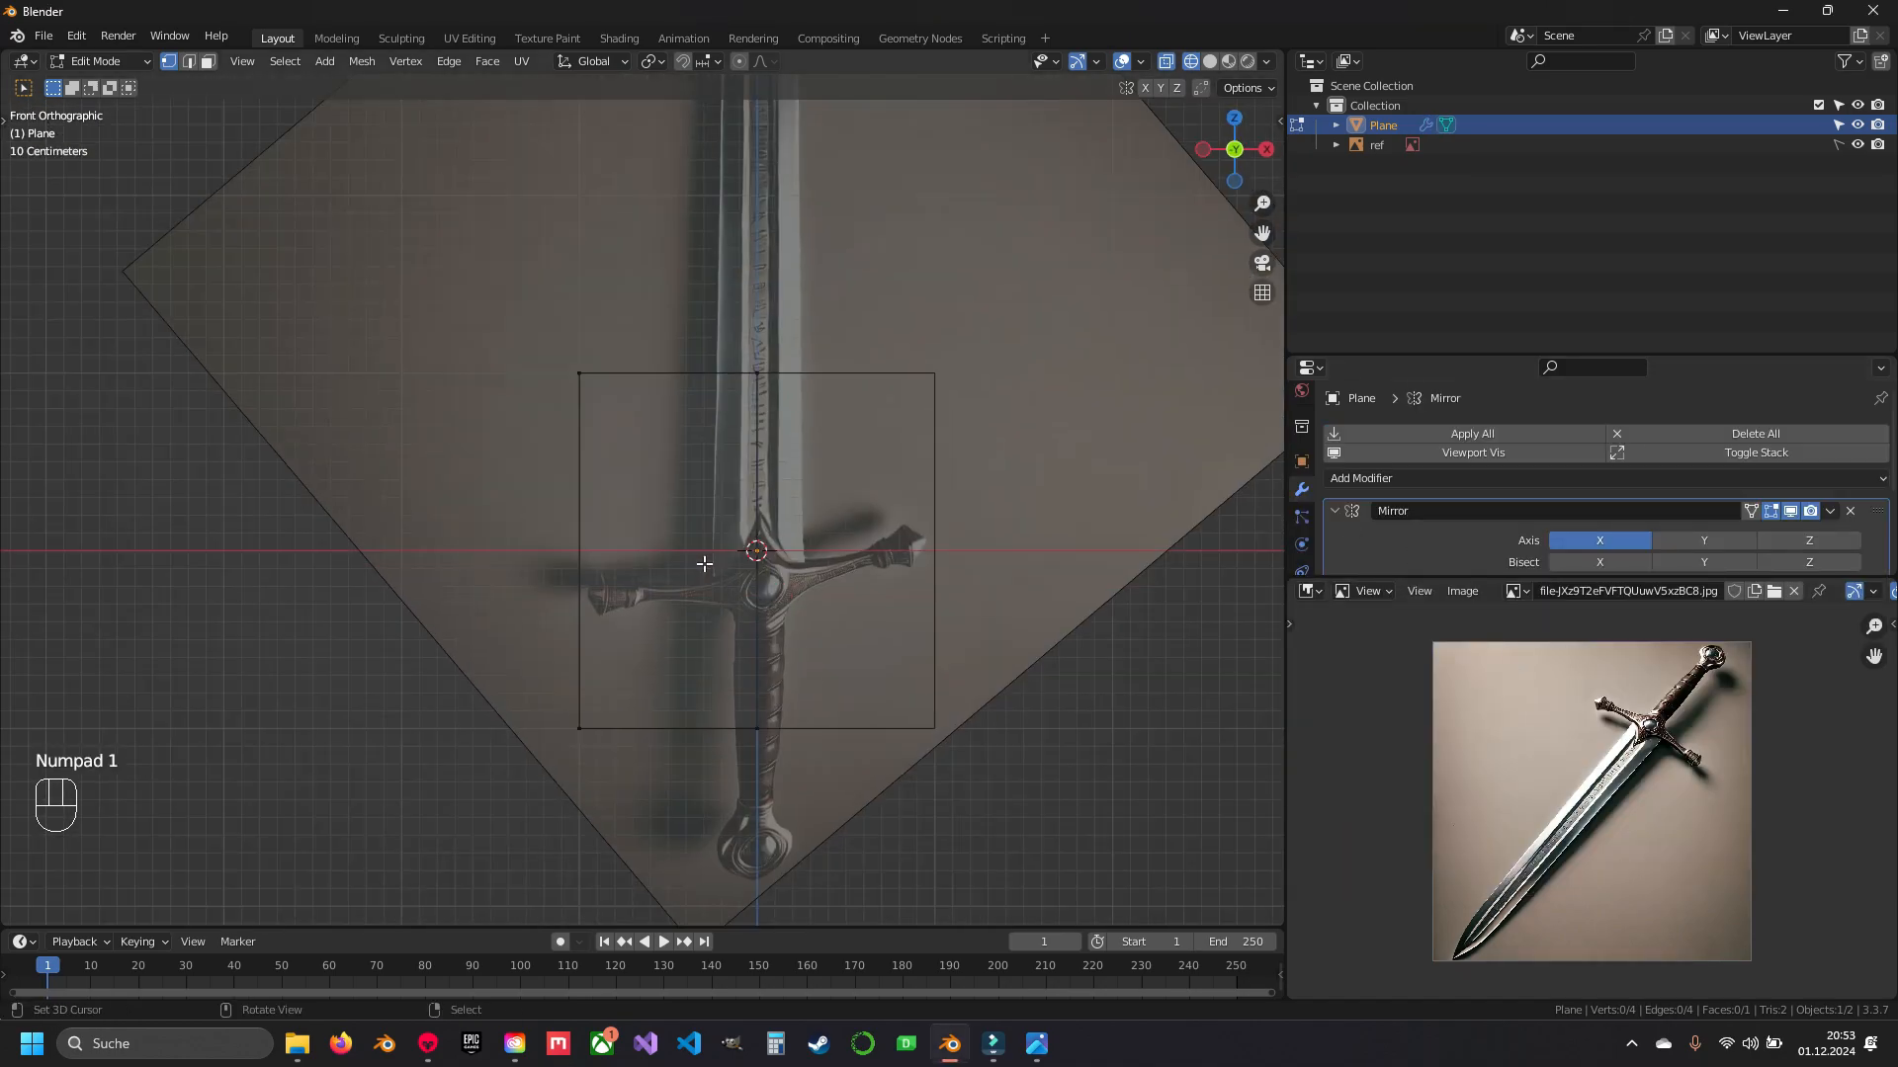
- Raise the half-plane's upper edge along Z to the tip of the reference blade
shift+middle_drag(675, 405, 665, 661)
drag(525, 561, 822, 682)
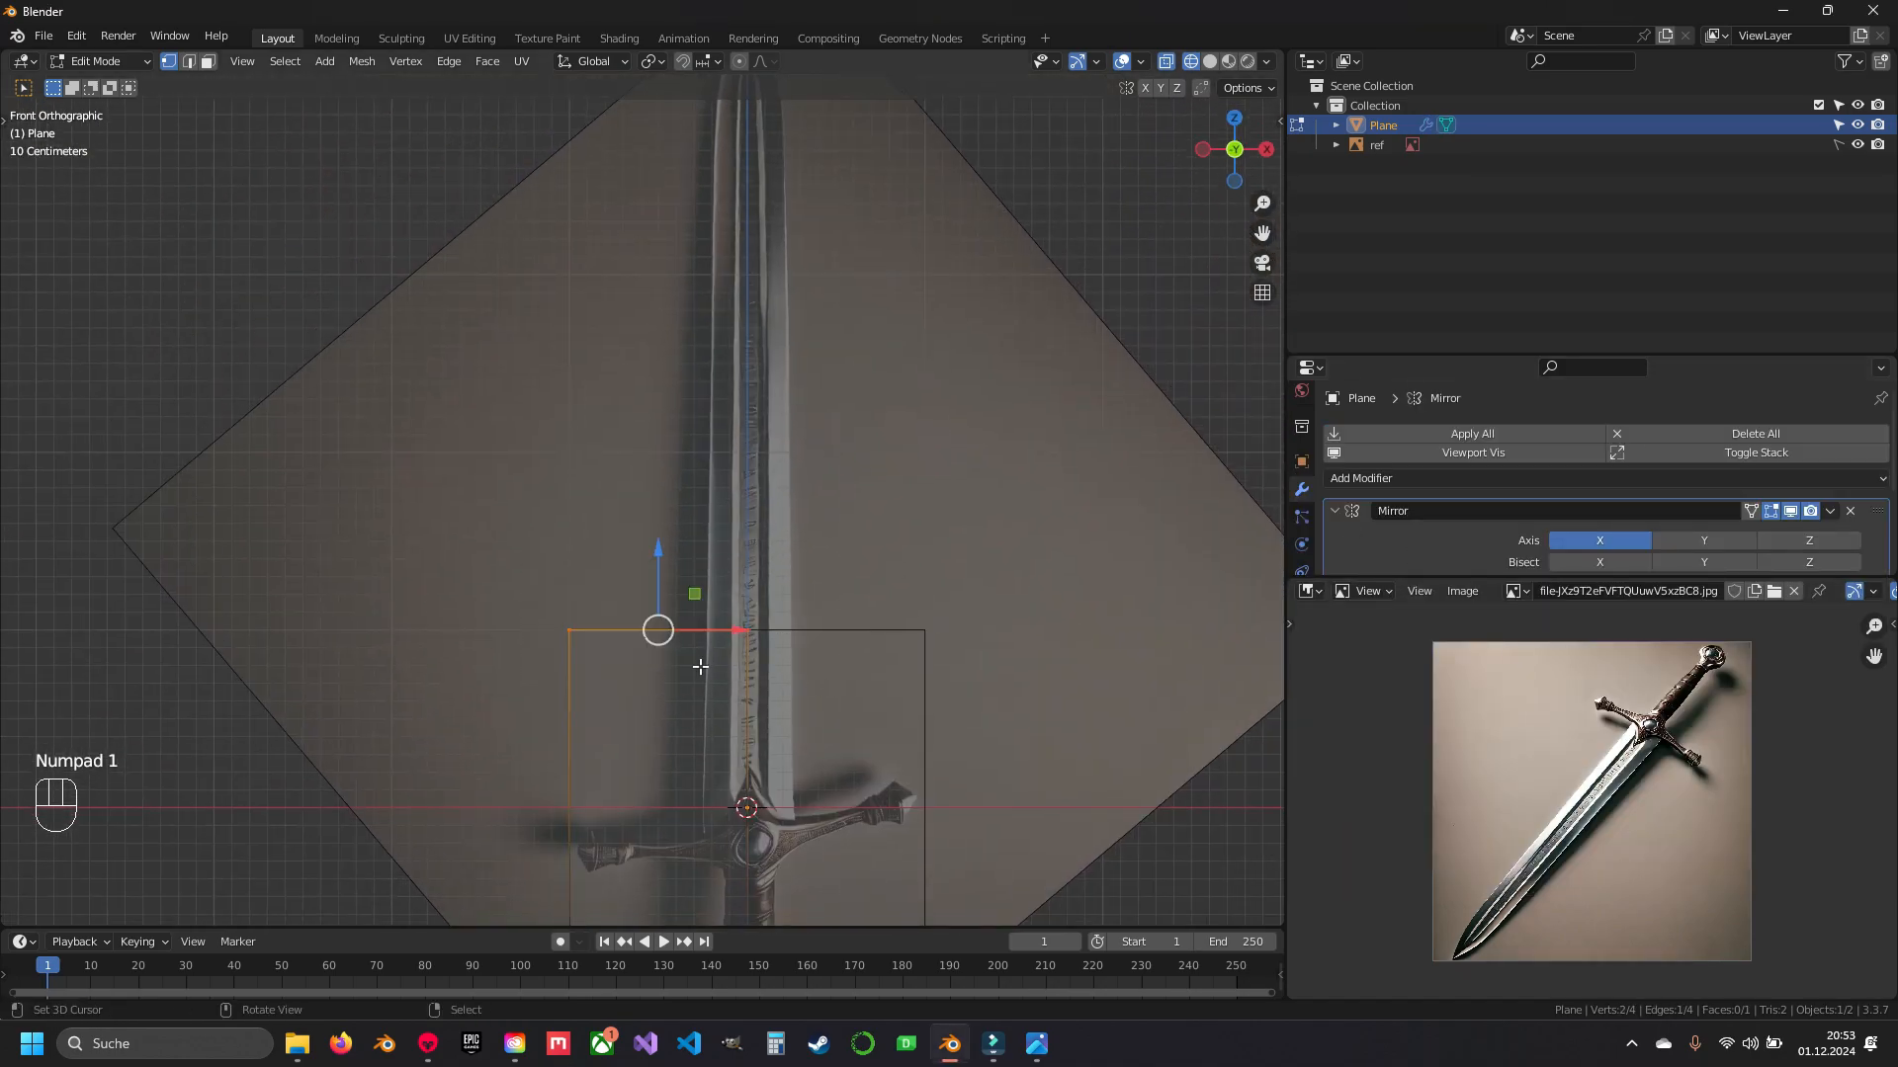
shift+middle_drag(723, 632, 742, 786)
key(g)
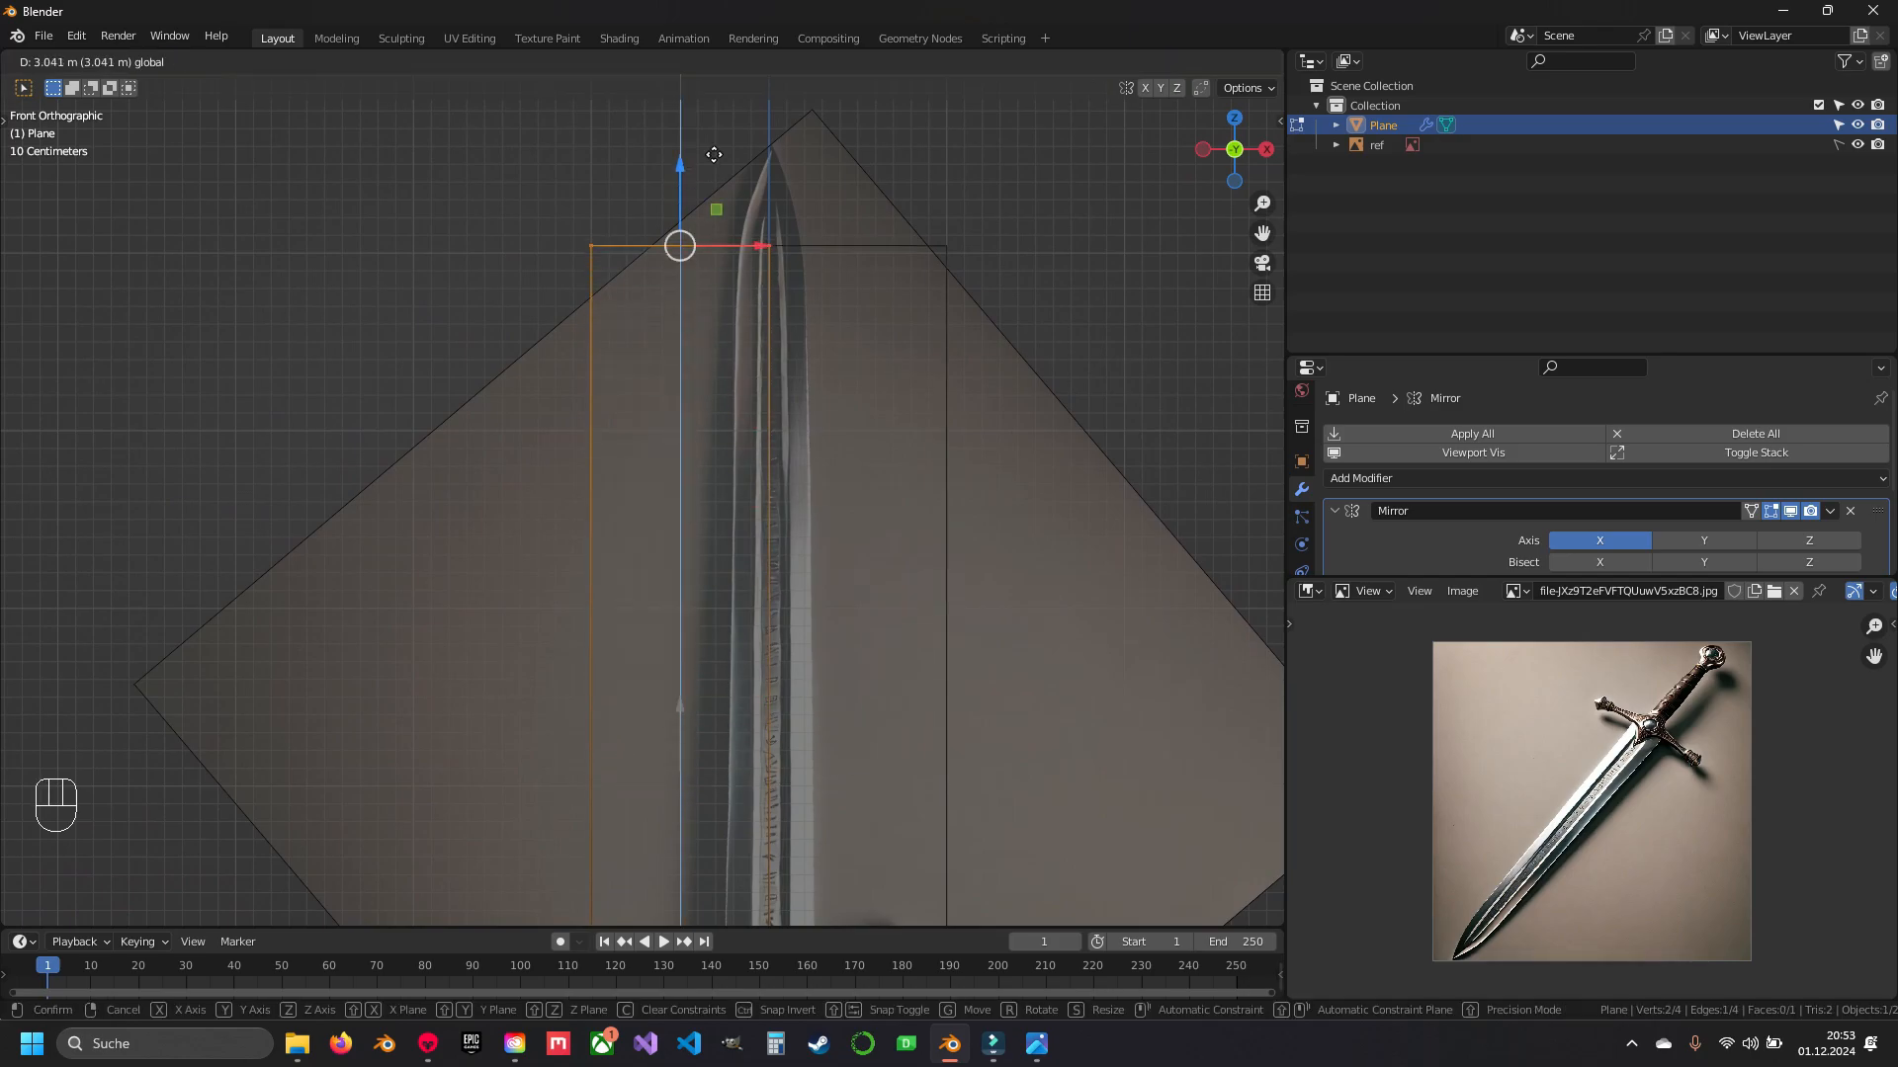
click(717, 81)
scroll(793, 453, up, 7)
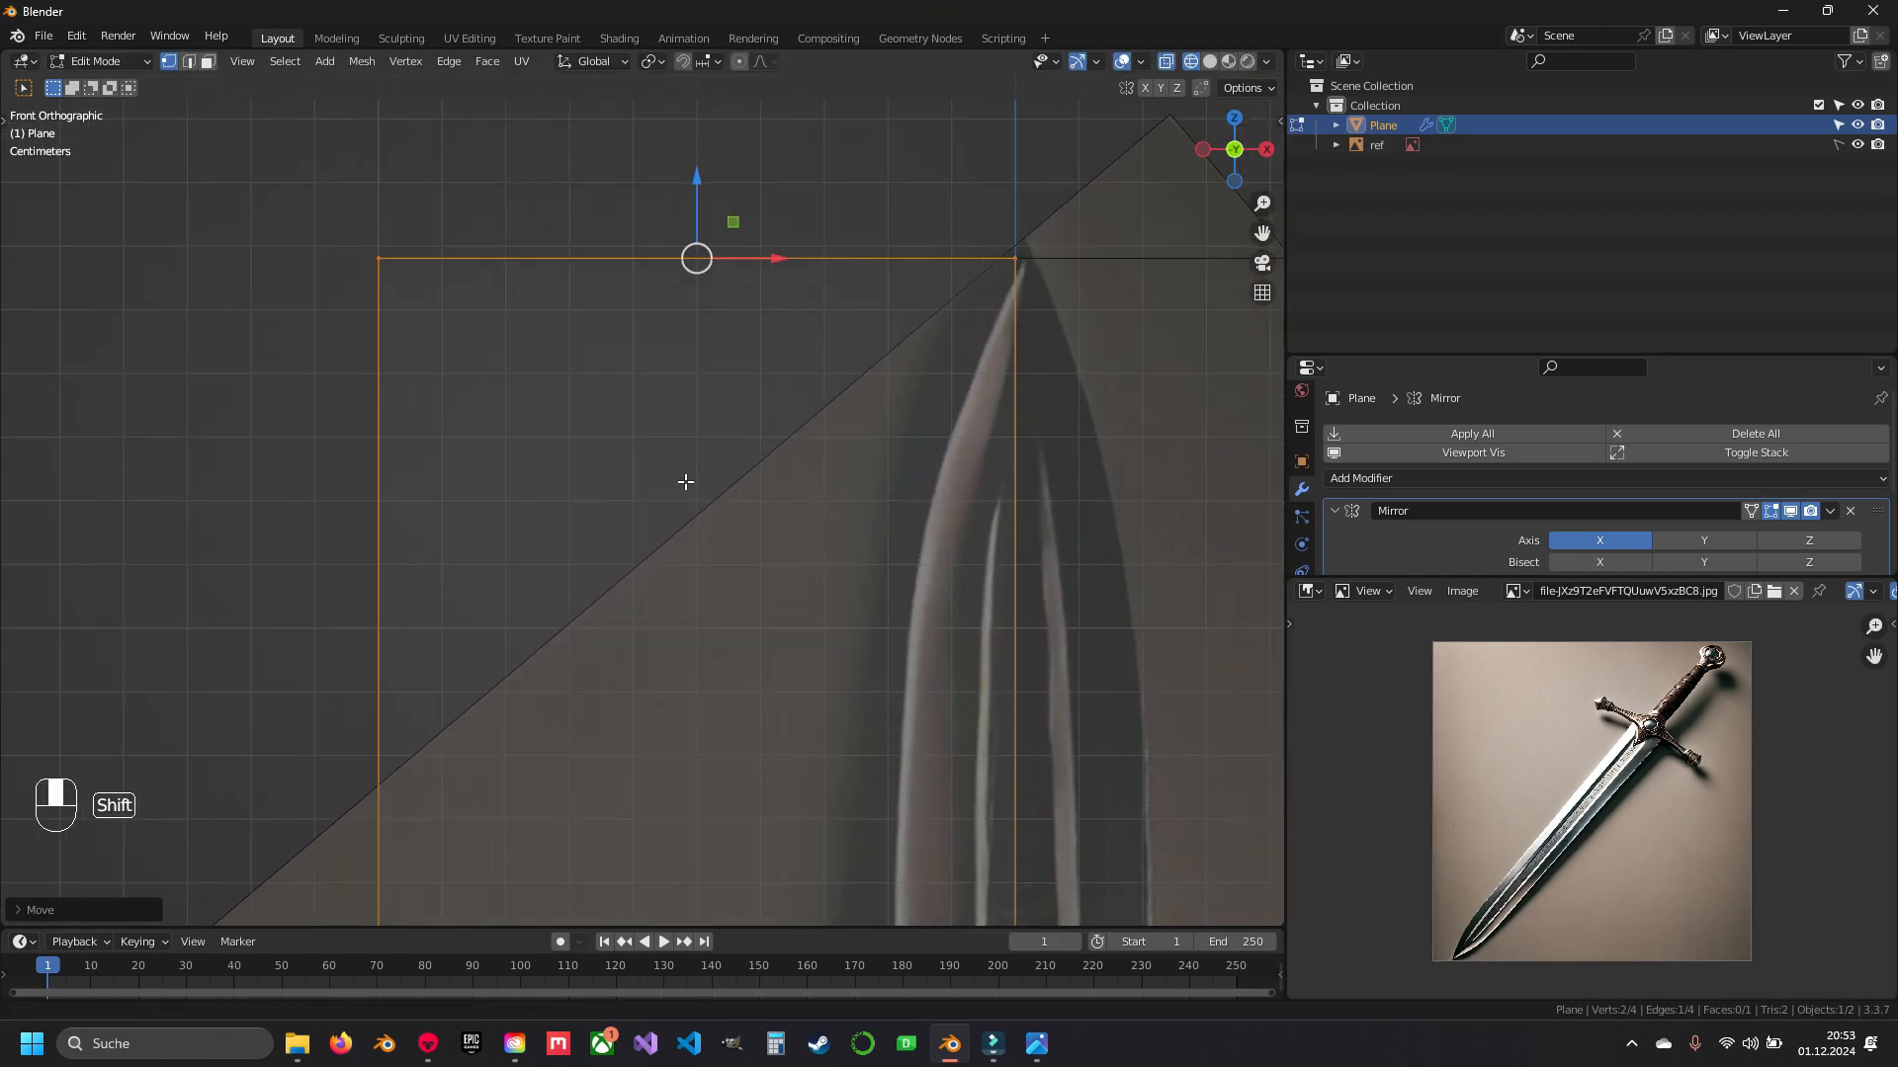
shift+middle_drag(965, 370, 830, 419)
scroll(830, 420, up, 1)
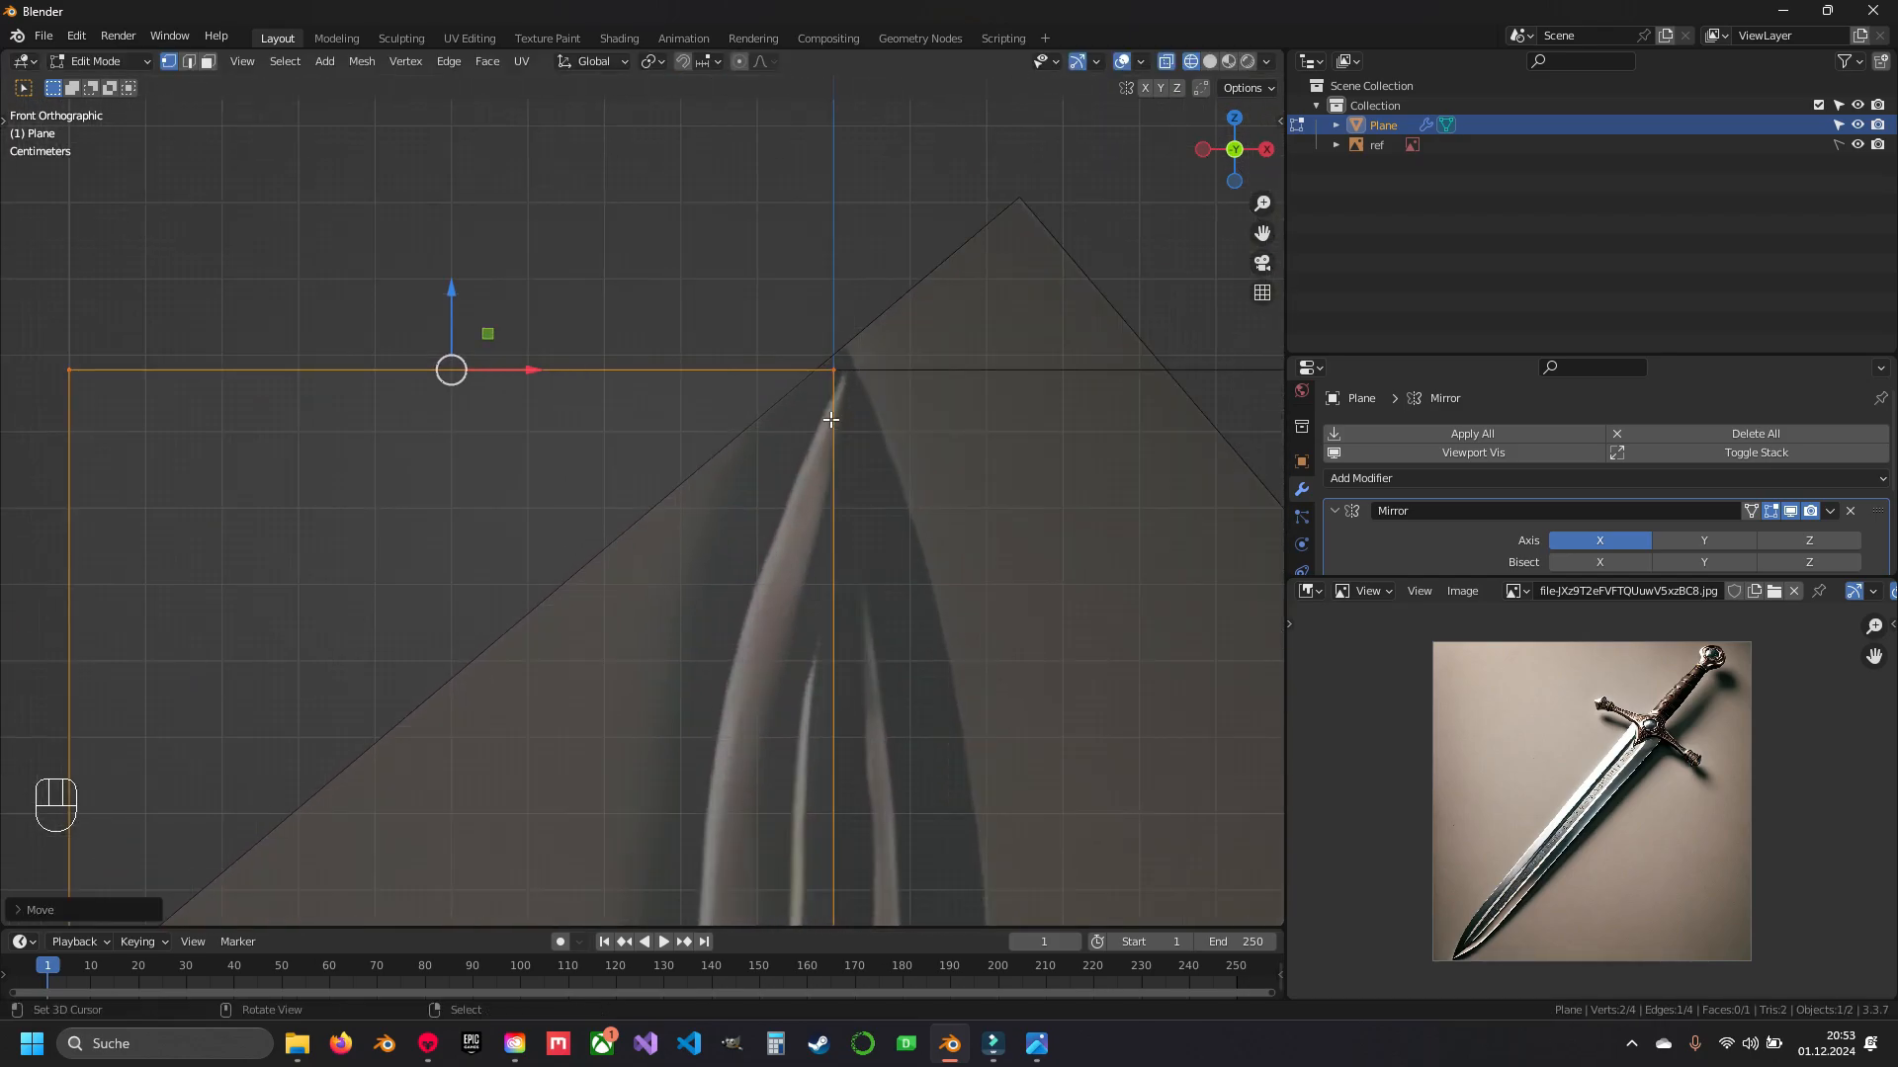
key(g)
key(z)
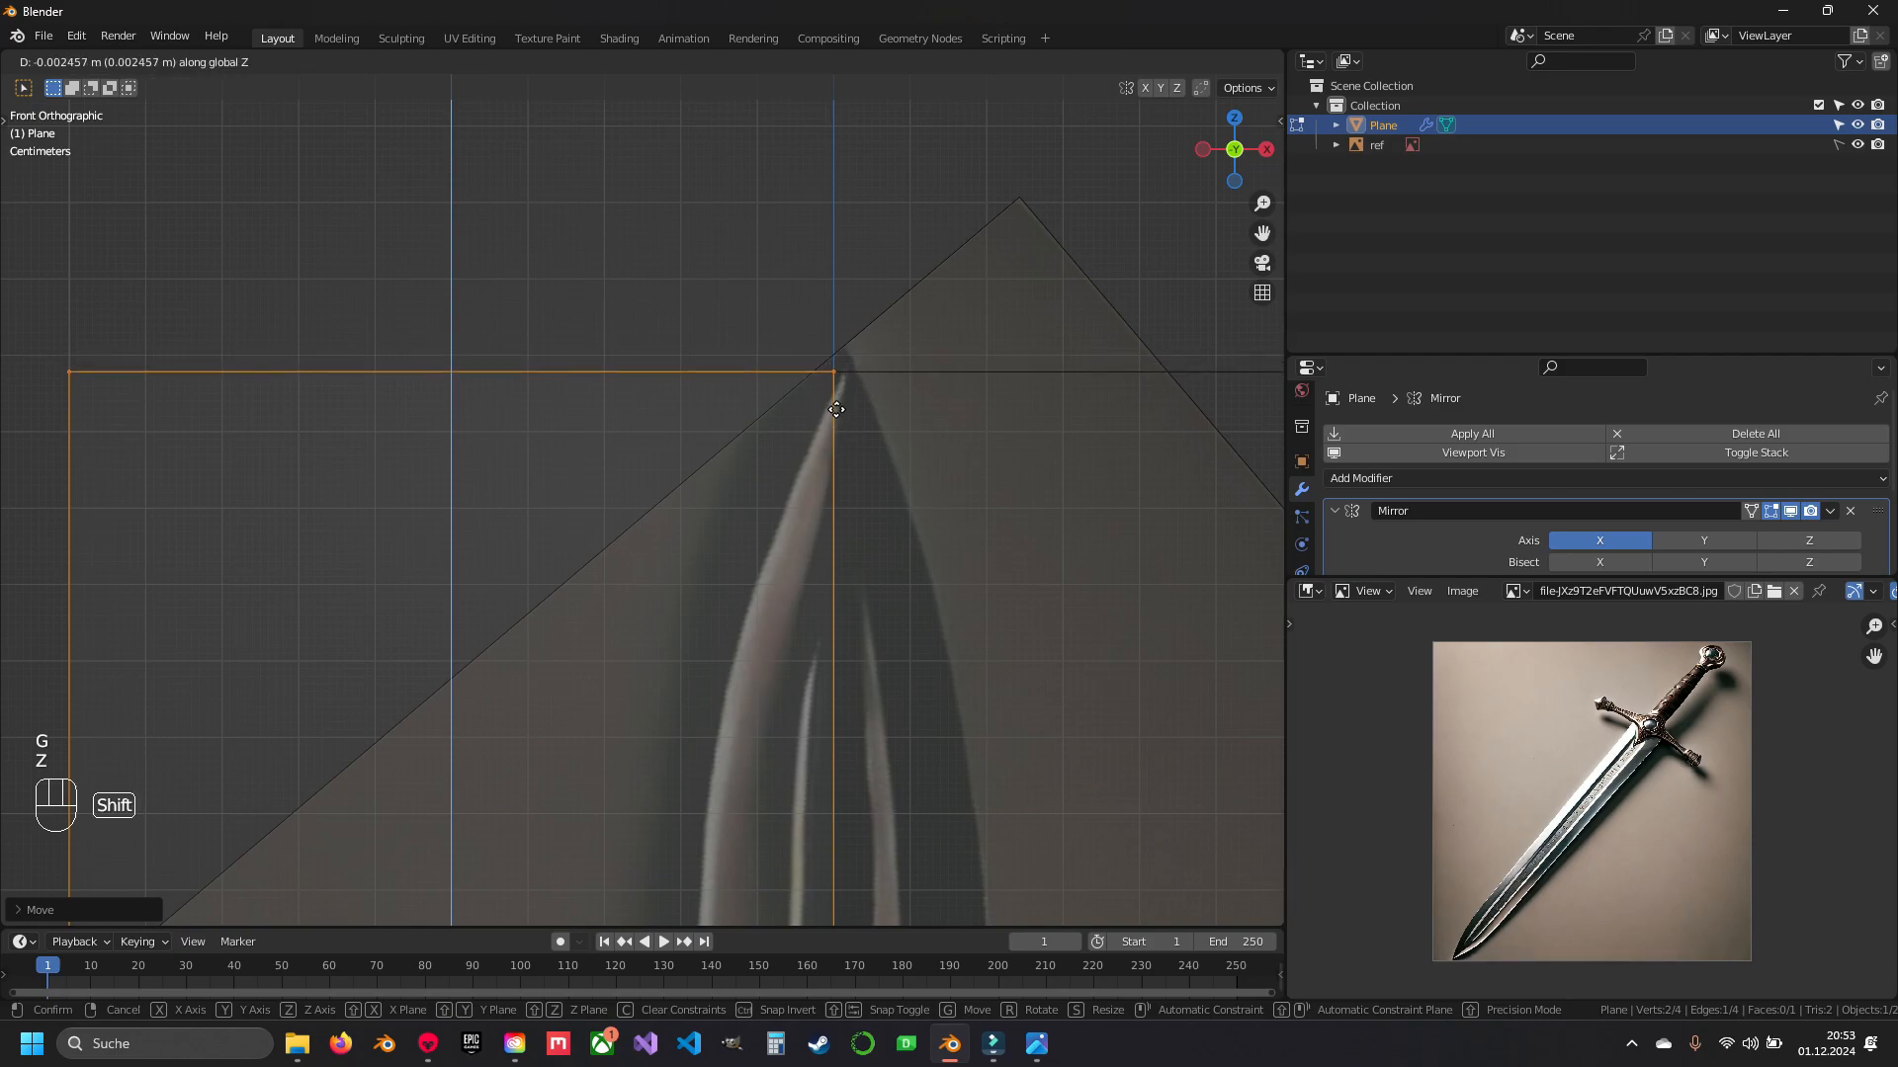
click(825, 379)
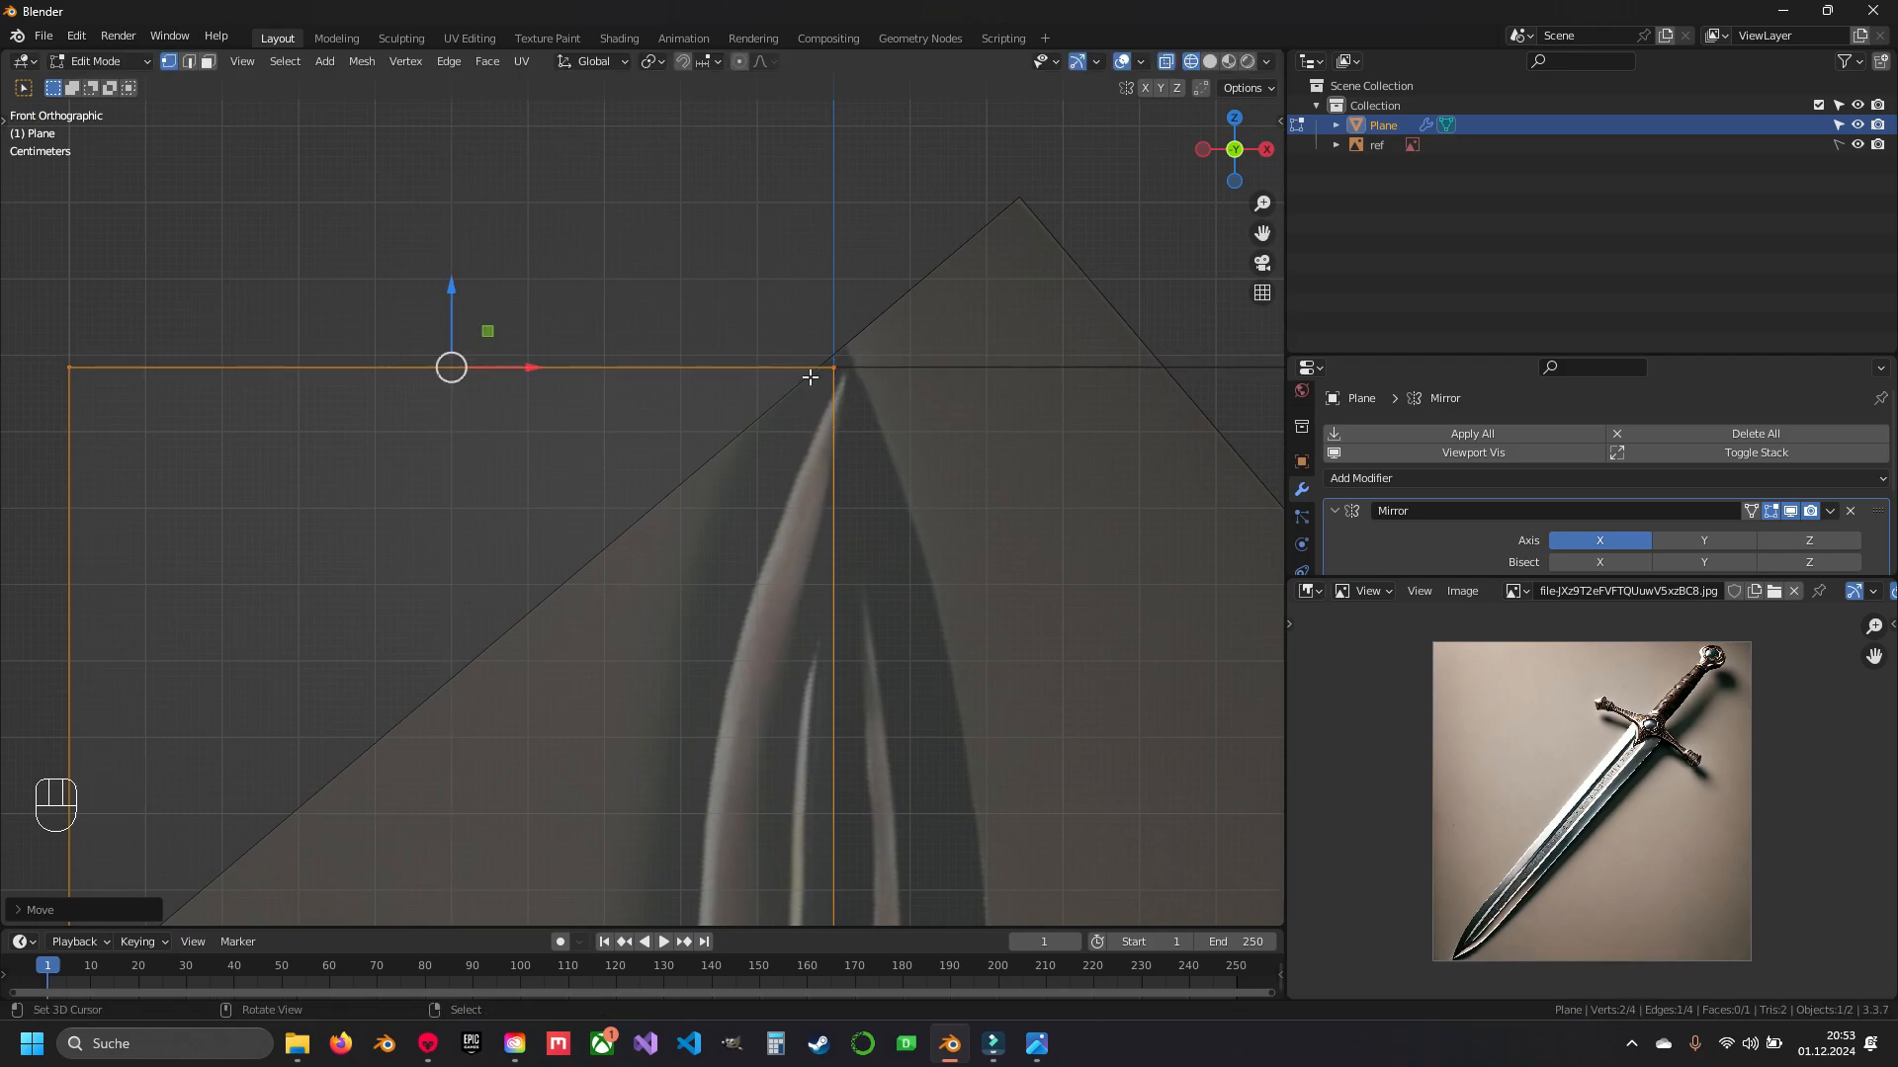
- Raise the half-plane's lower edge about 0.94 m along Z to the base of the blade at the crossguard
scroll(805, 392, down, 5)
shift+middle_drag(533, 533, 686, 428)
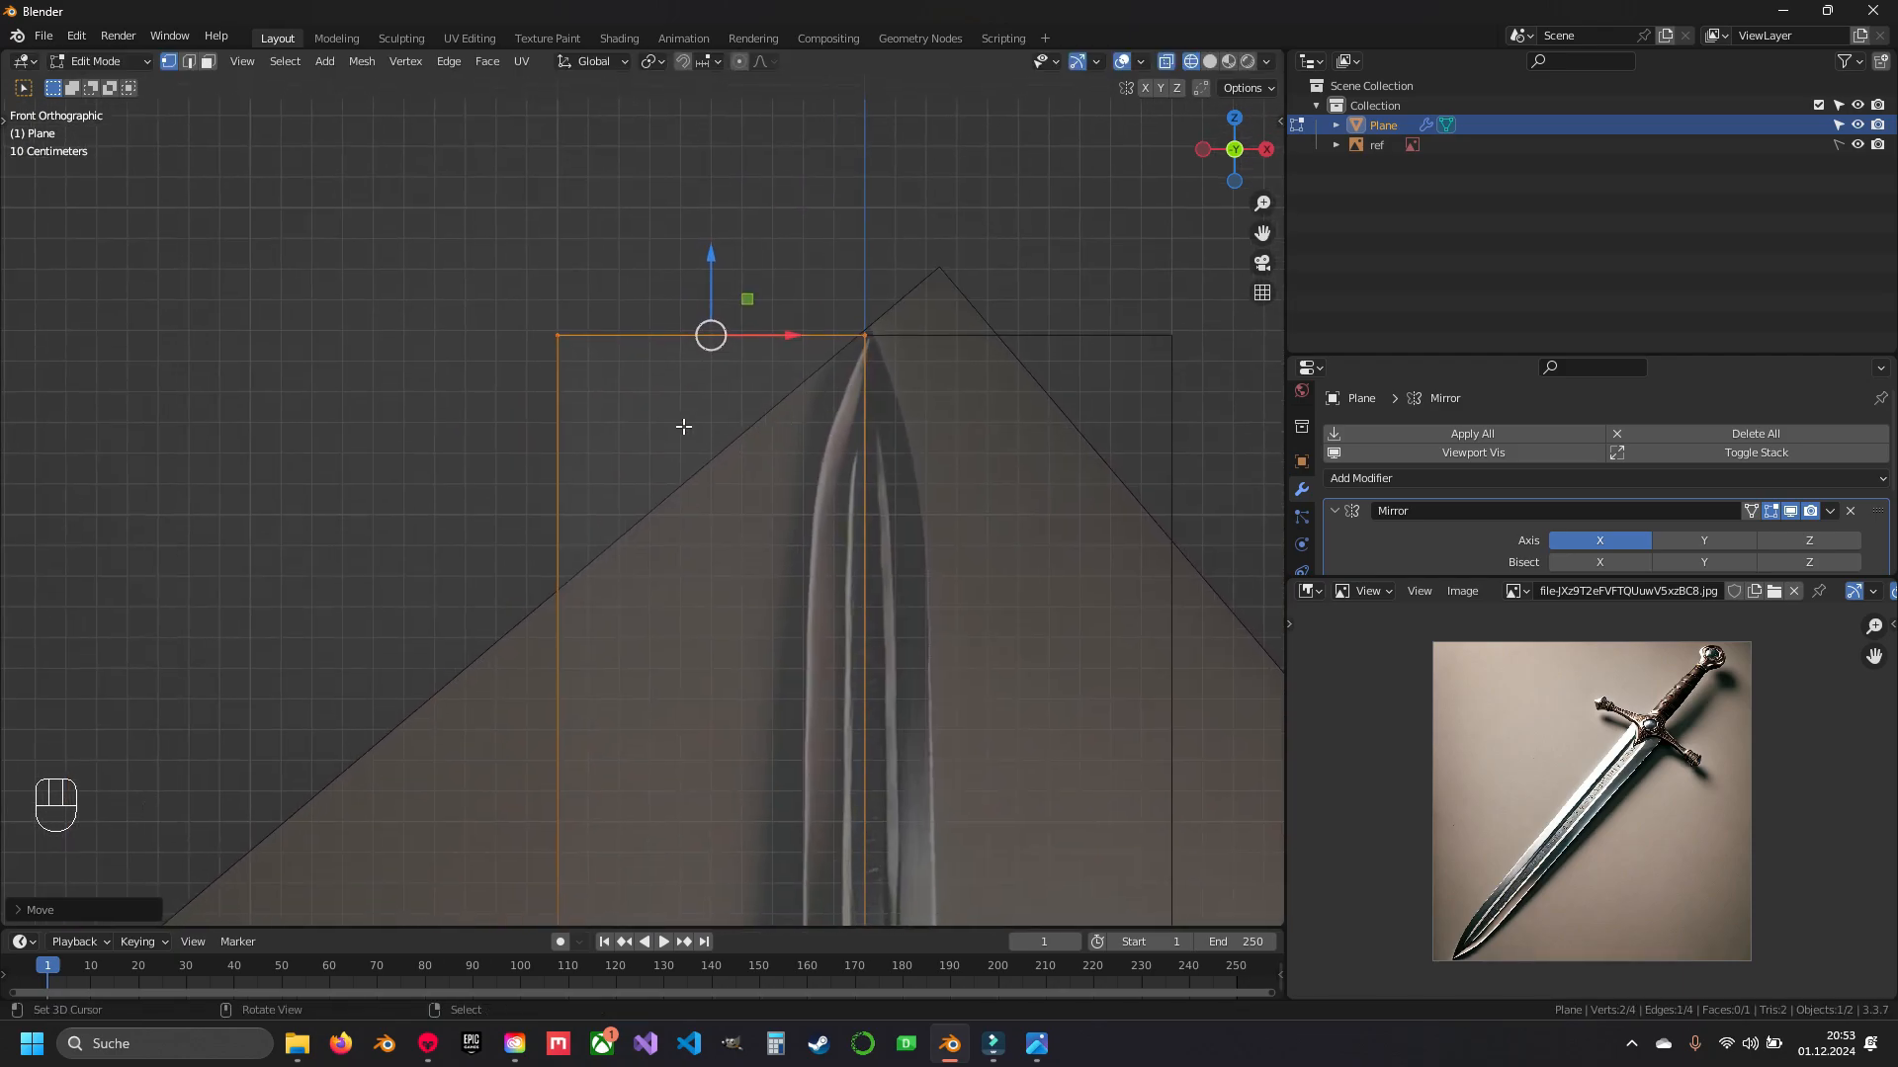
scroll(660, 457, down, 7)
shift+middle_drag(708, 722, 736, 437)
scroll(735, 399, up, 1)
click(714, 651)
scroll(722, 615, up, 7)
key(g)
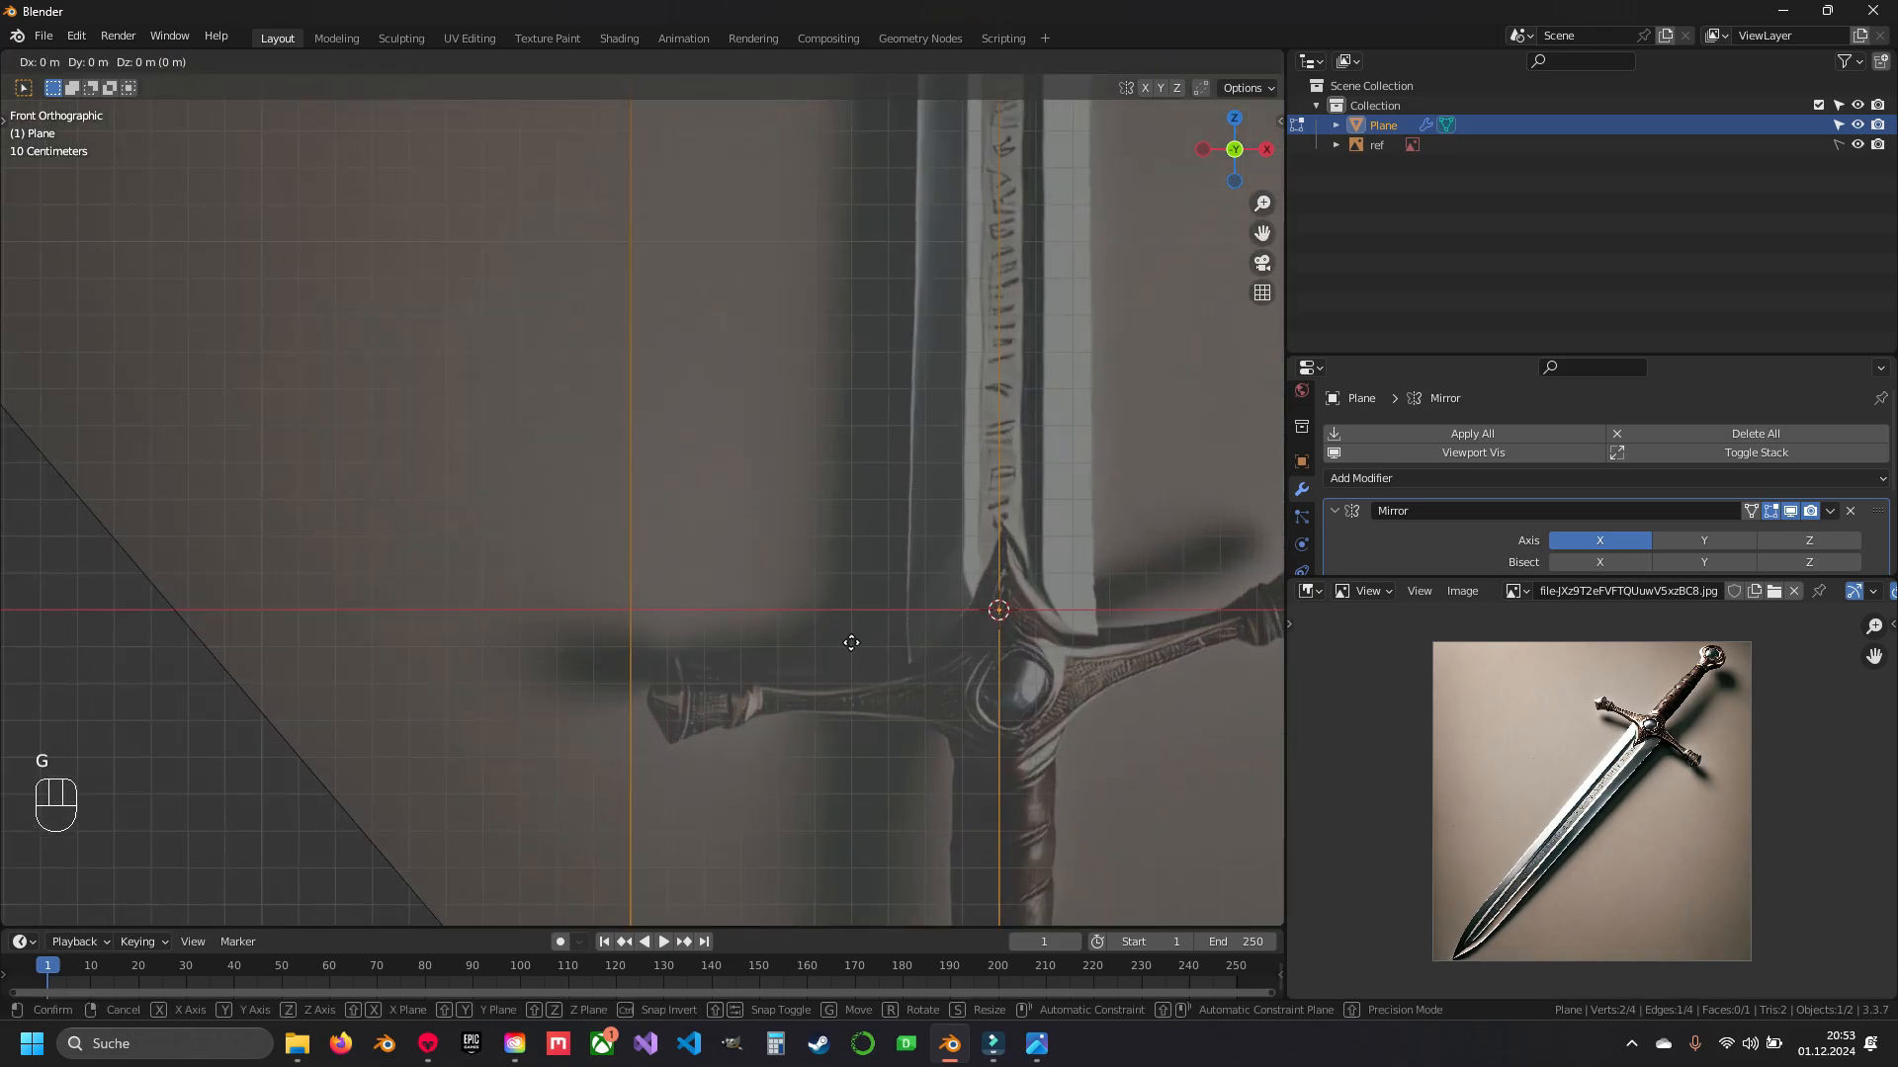
key(z)
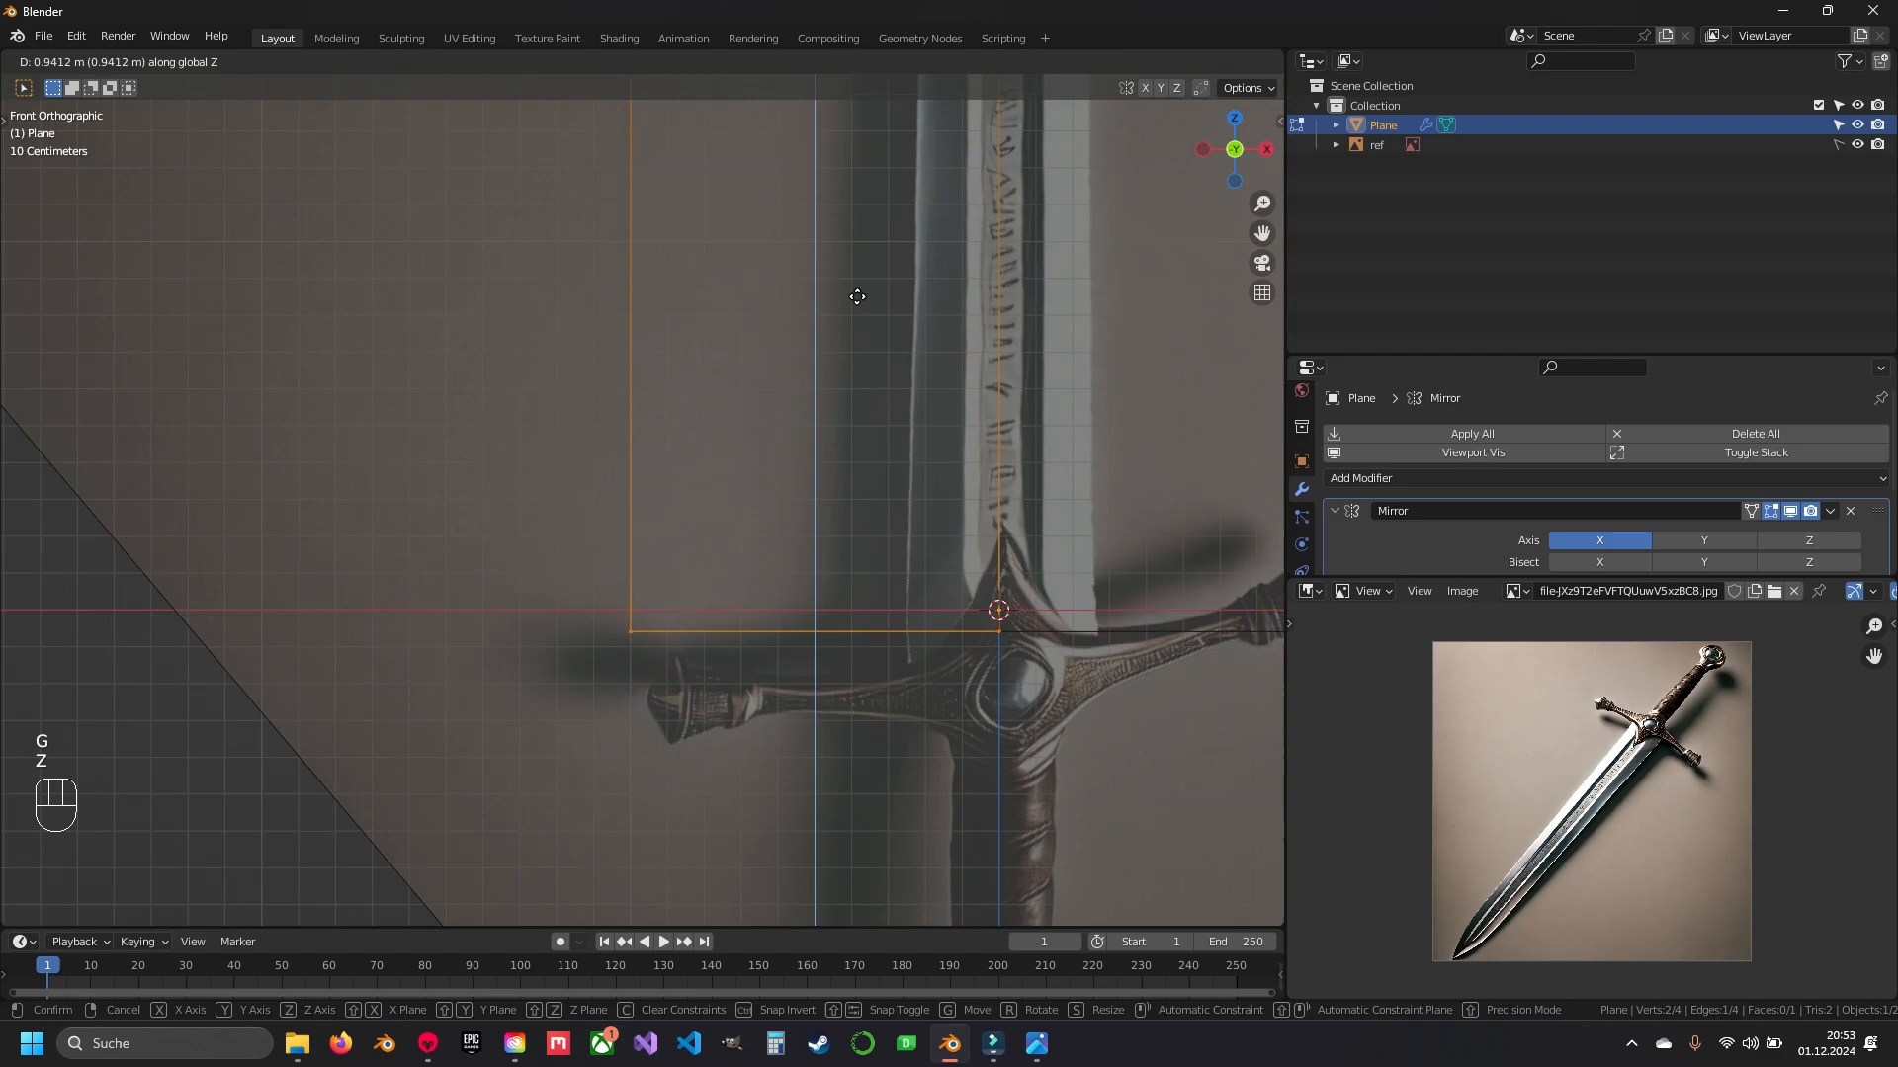
click(856, 293)
shift+middle_drag(856, 294, 599, 226)
scroll(812, 583, up, 4)
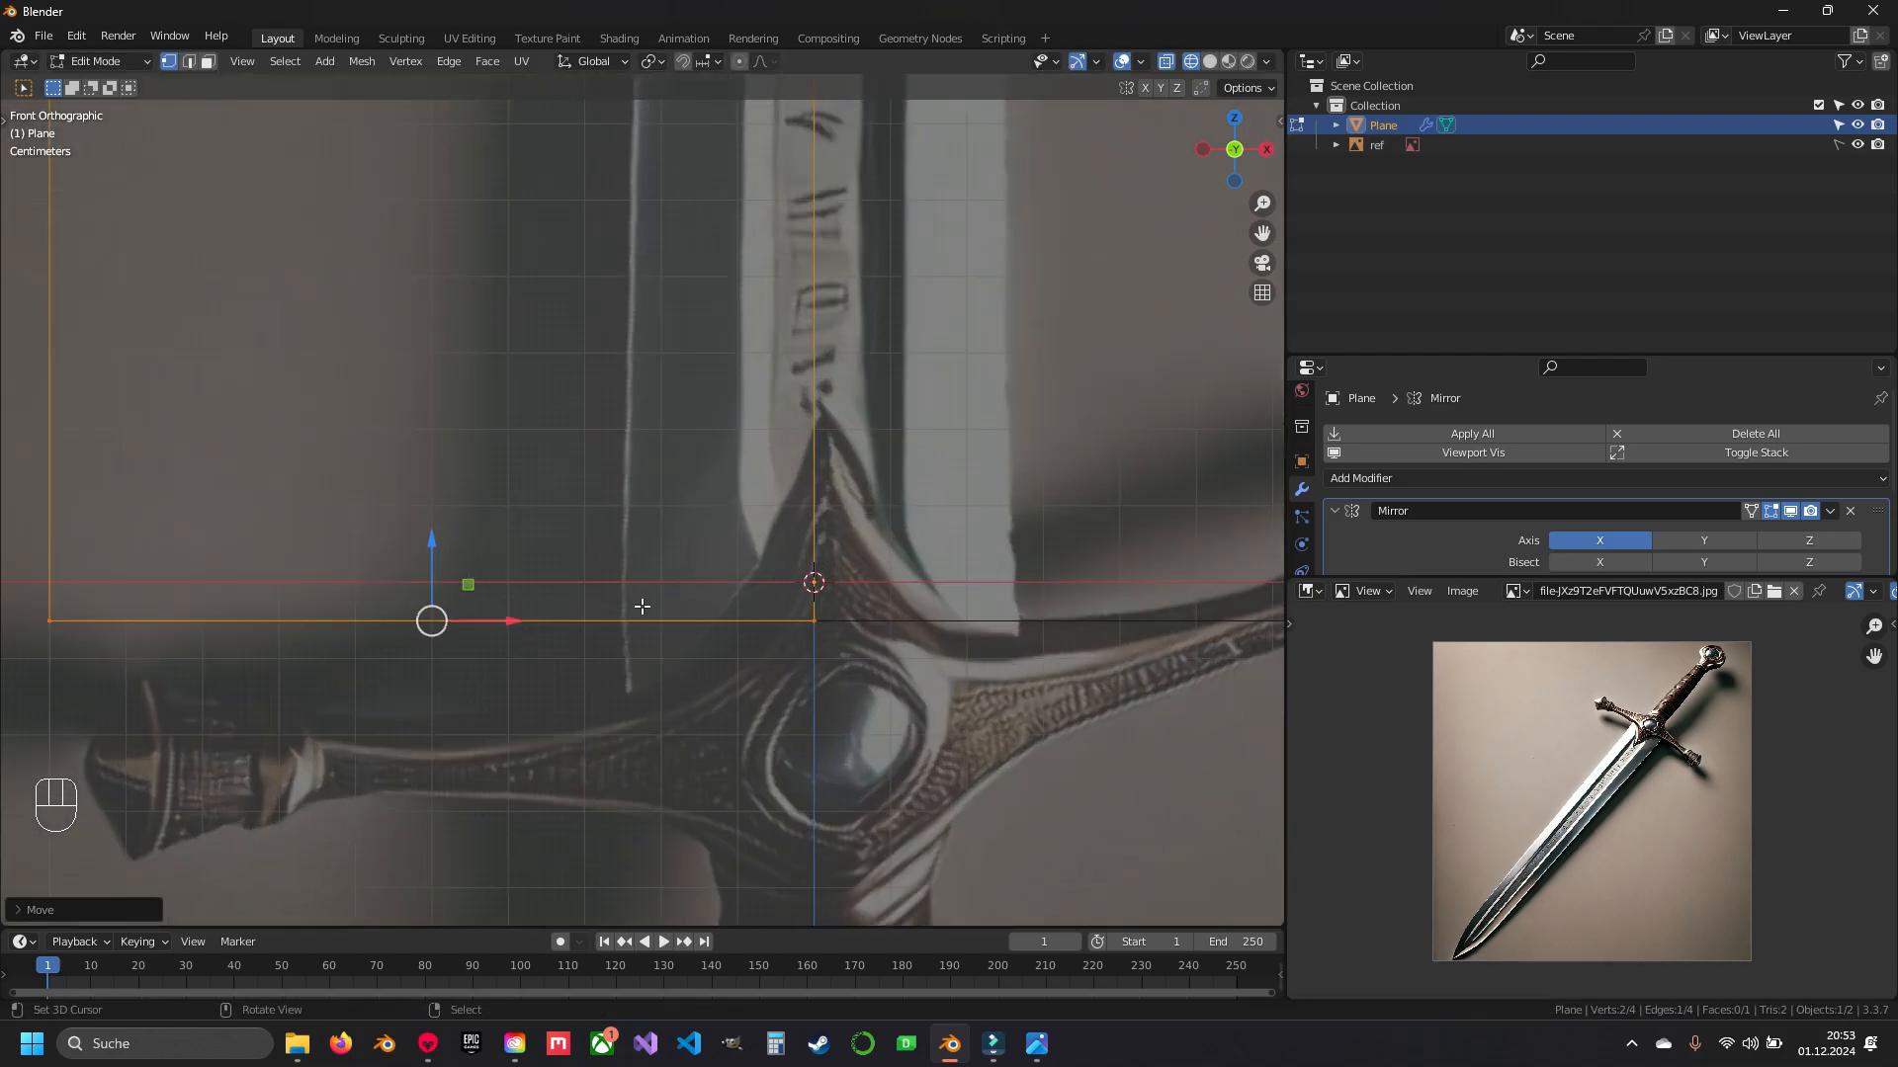
scroll(1001, 594, down, 1)
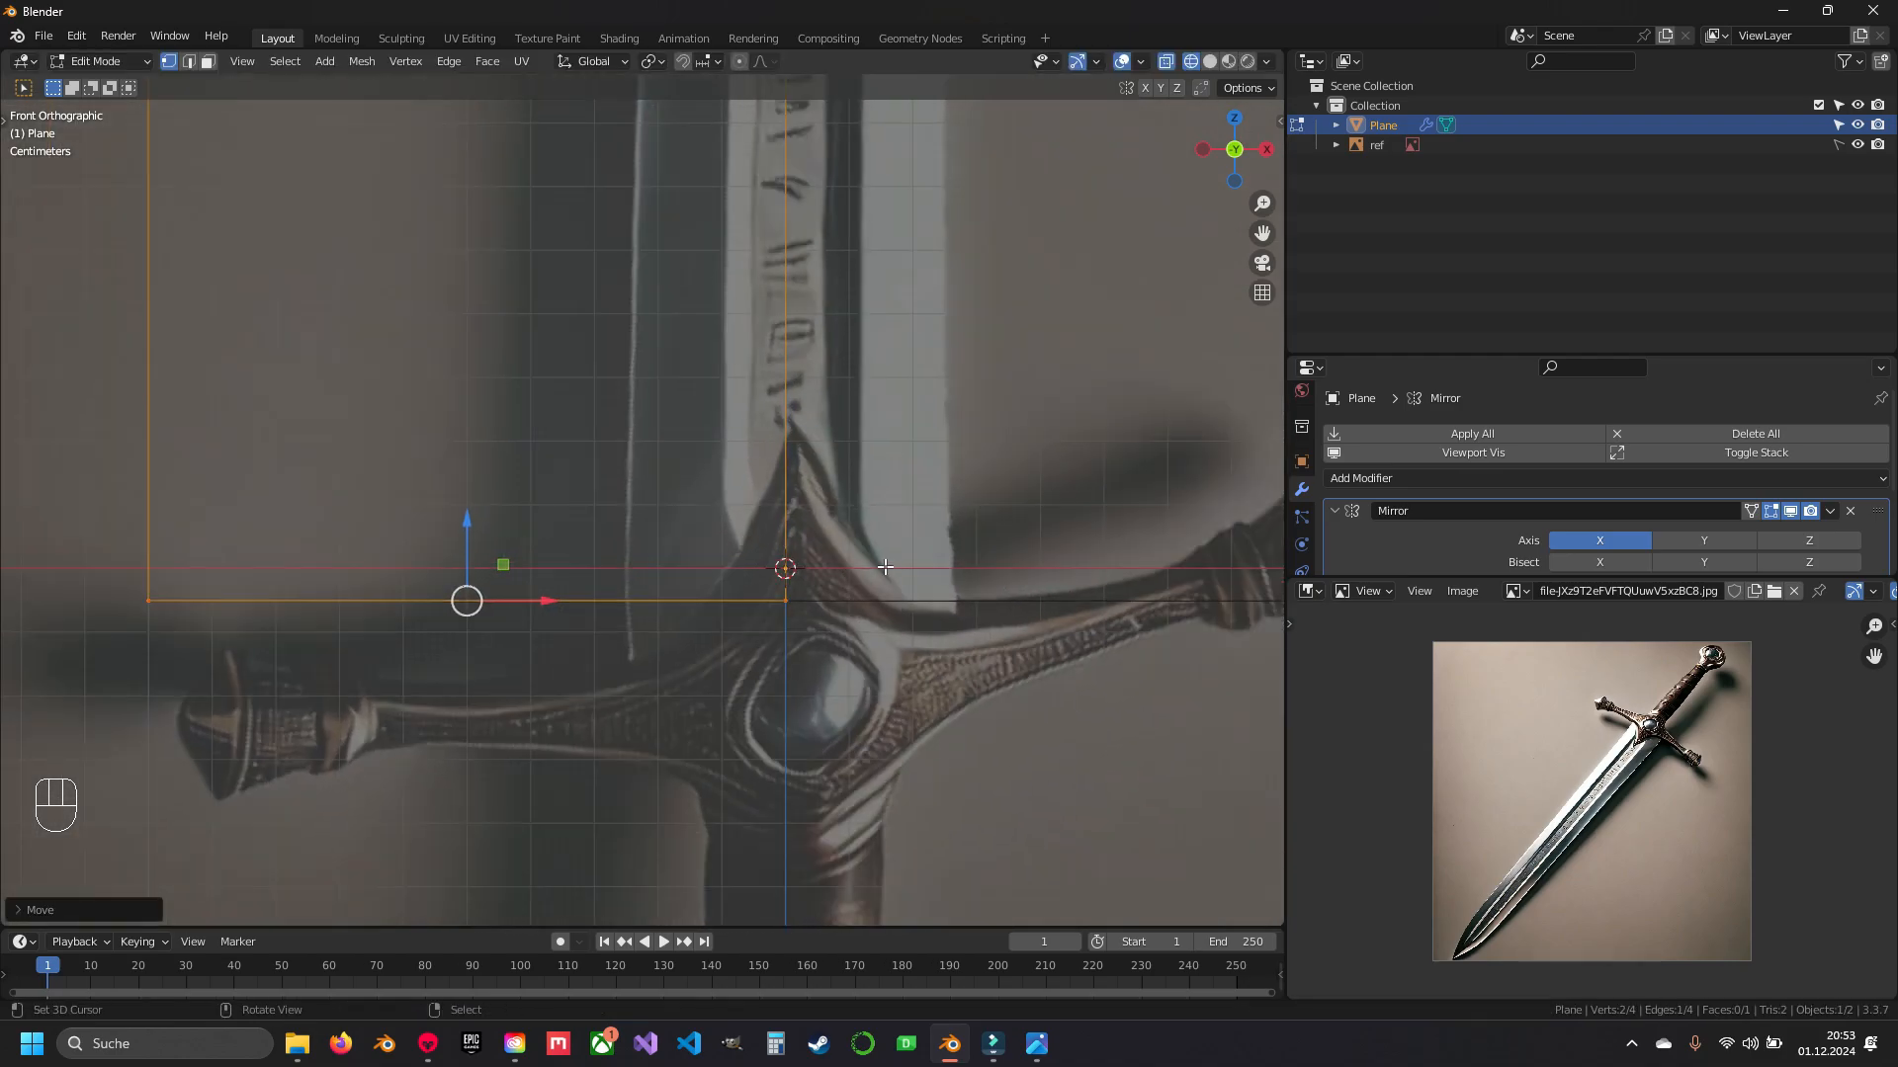
- Try rotating the reference image about 6° in Object Mode to level the crossguard, and undo the rotation
key(Tab)
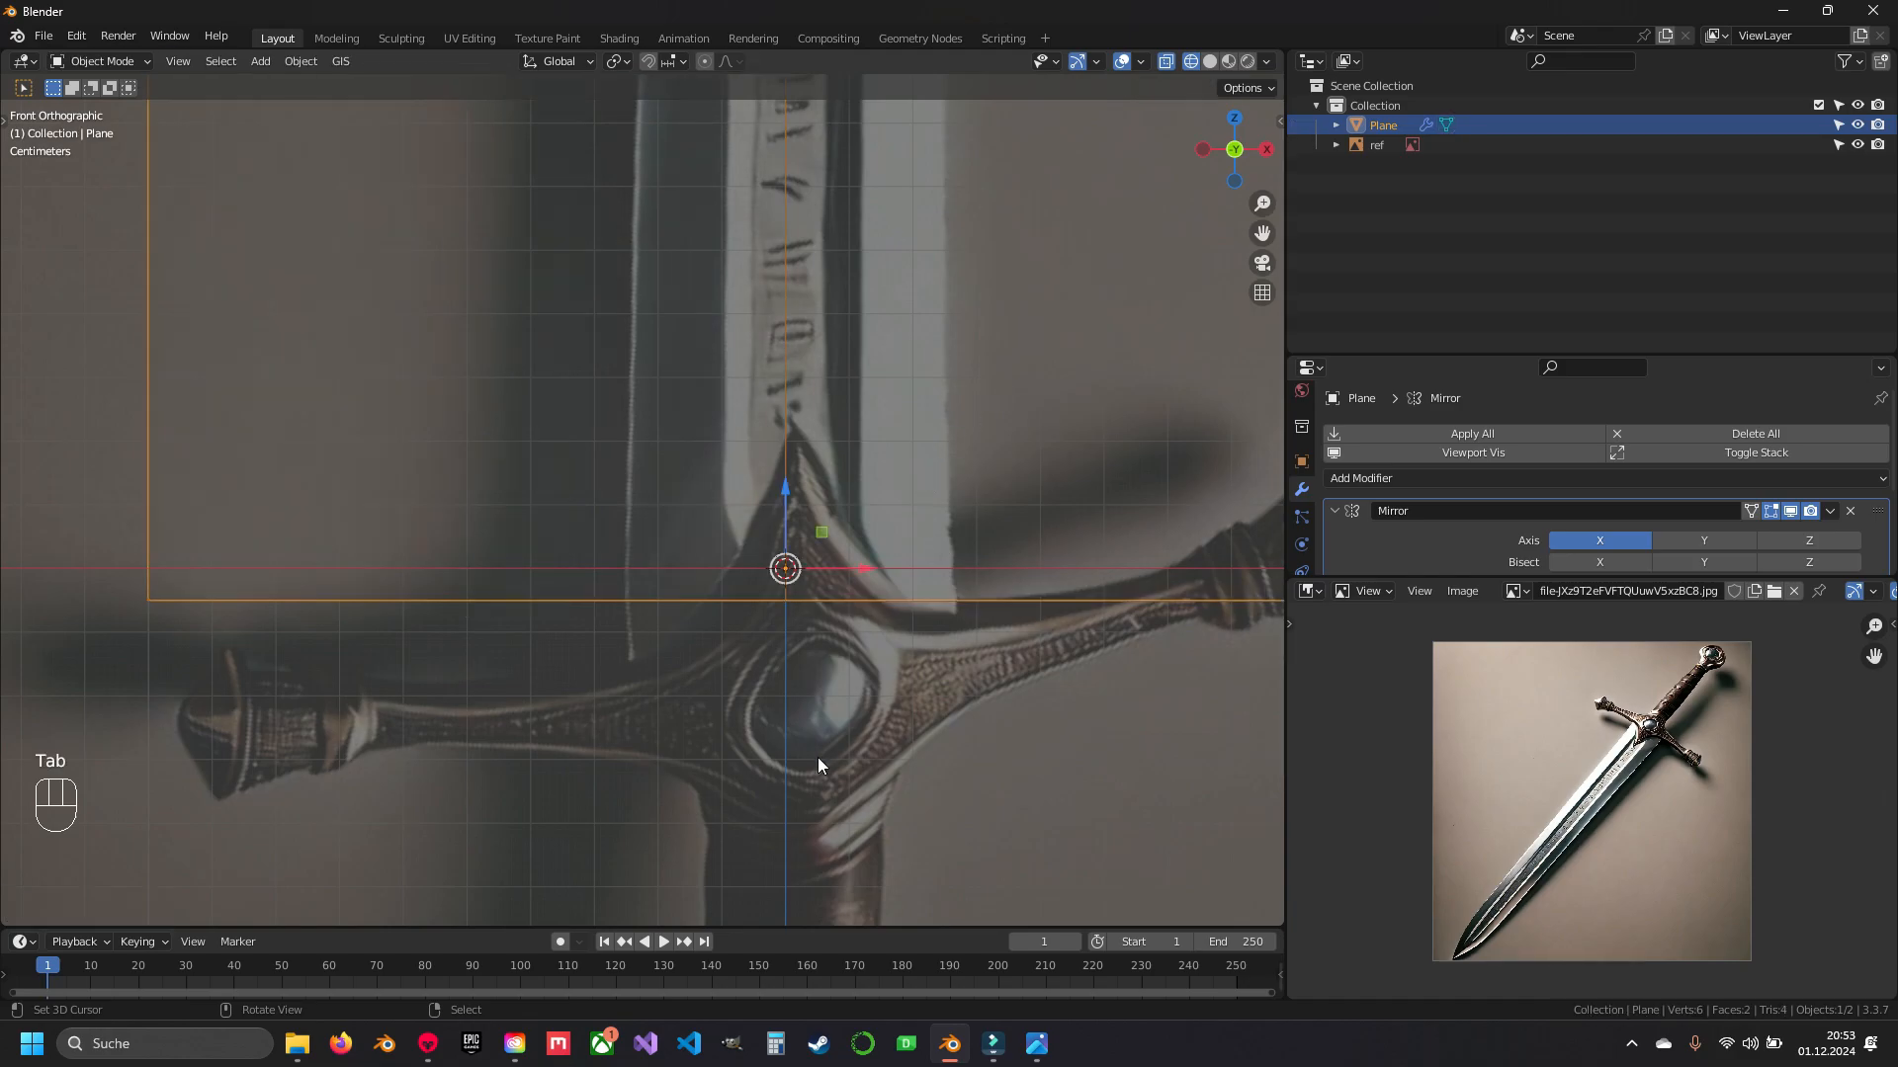
click(818, 755)
scroll(836, 732, down, 1)
key(r)
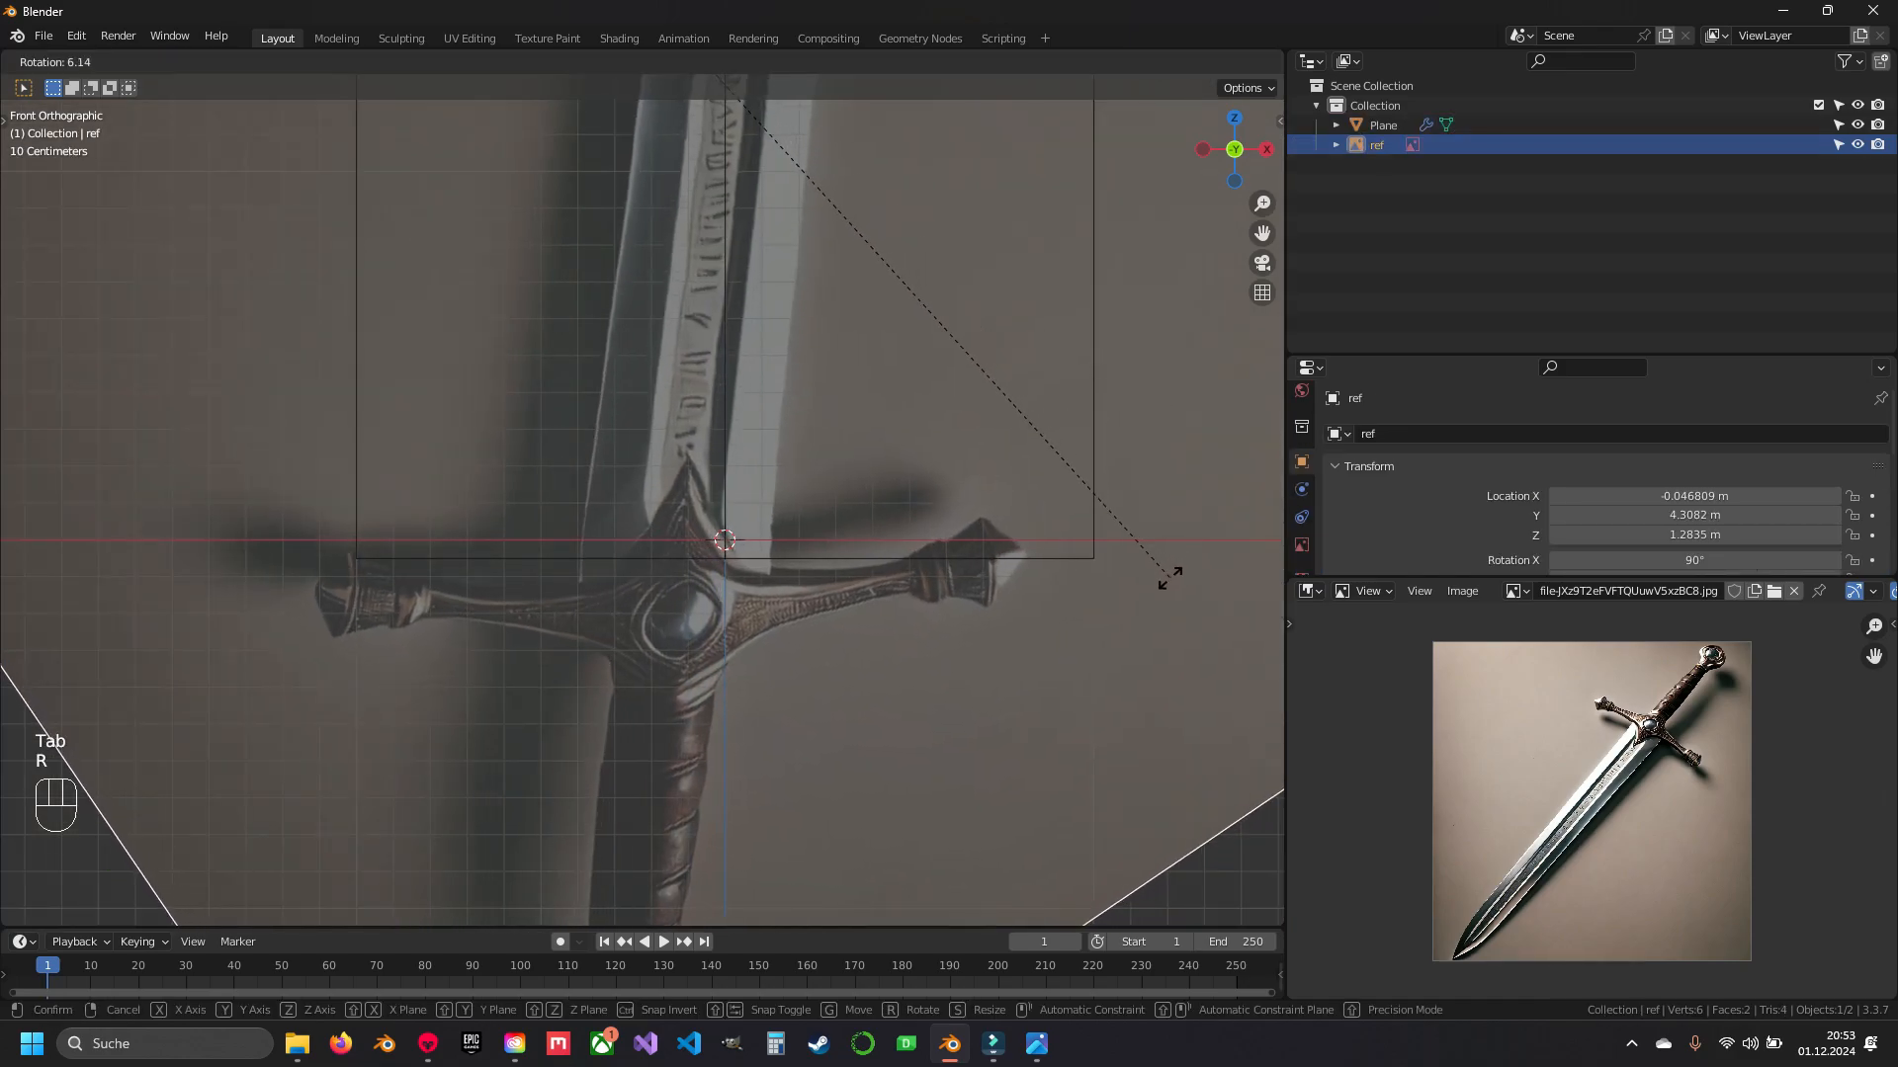
click(1067, 644)
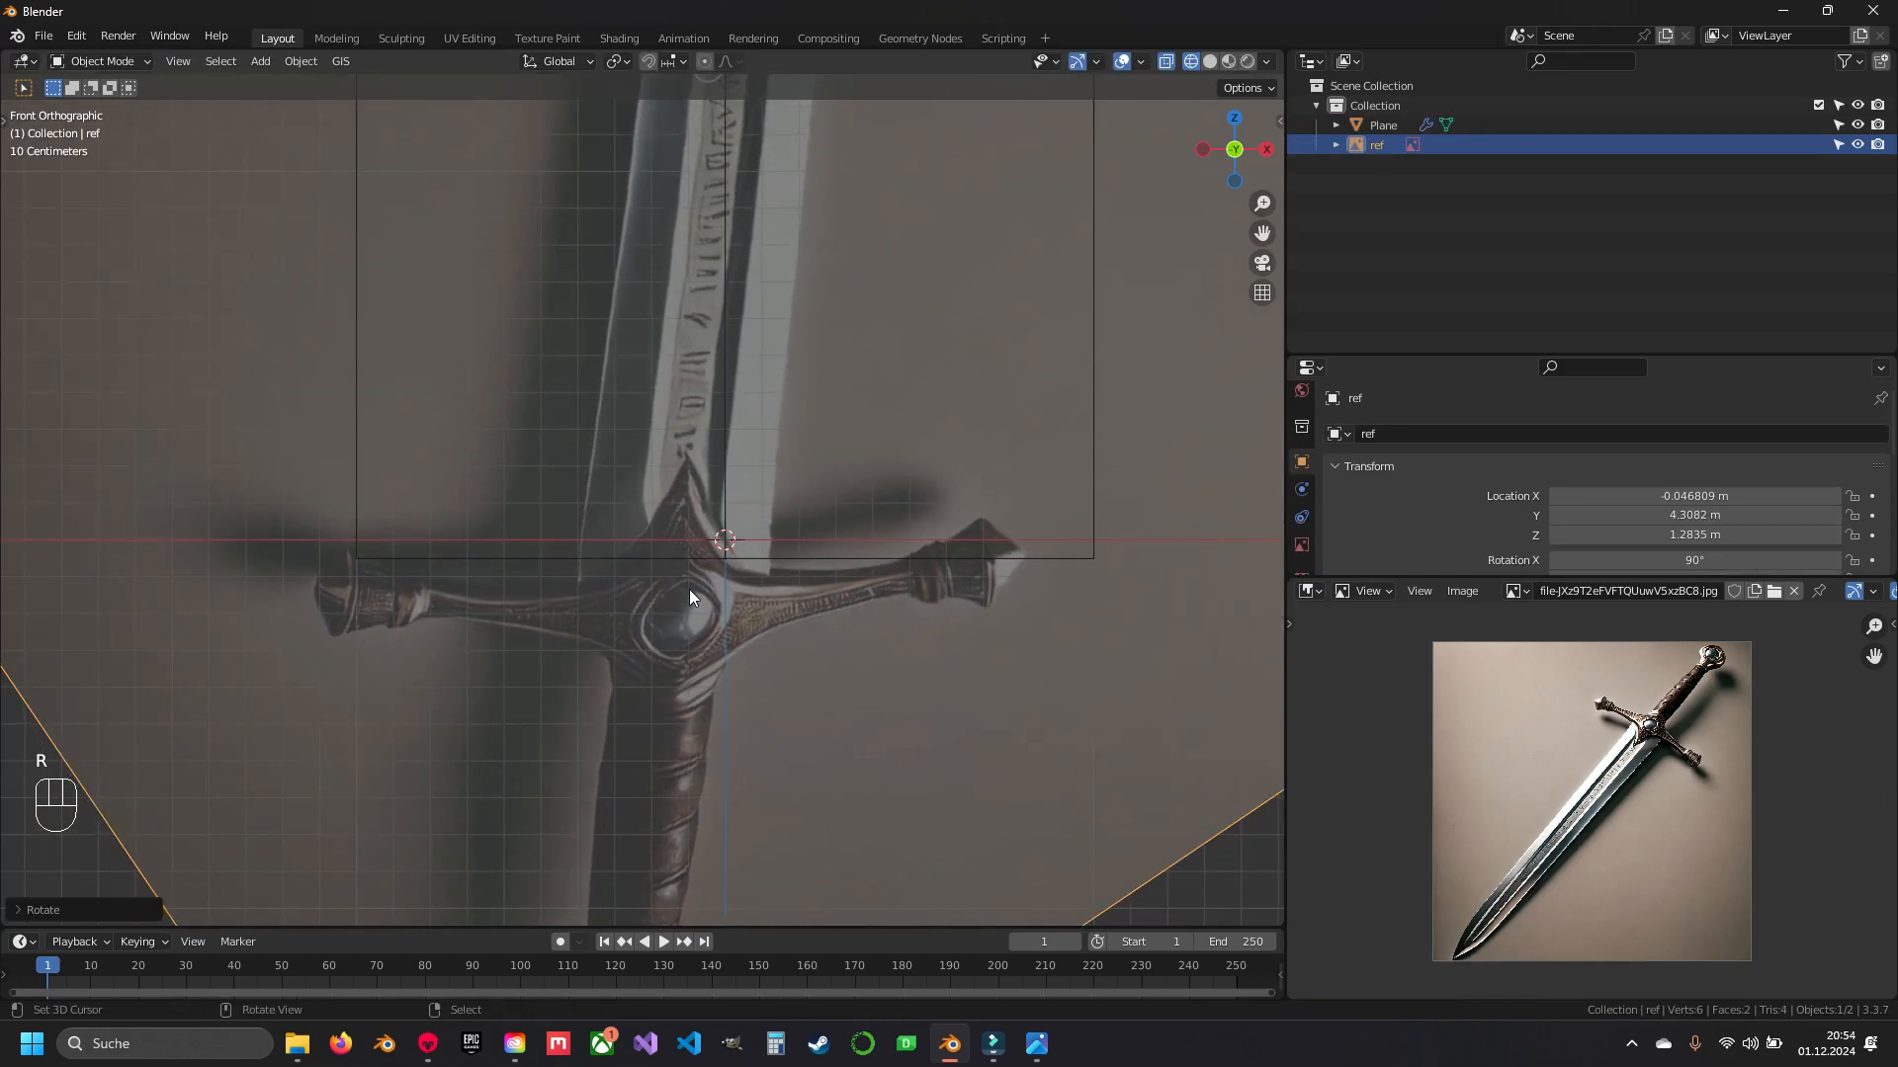
shift+middle_drag(725, 621, 793, 429)
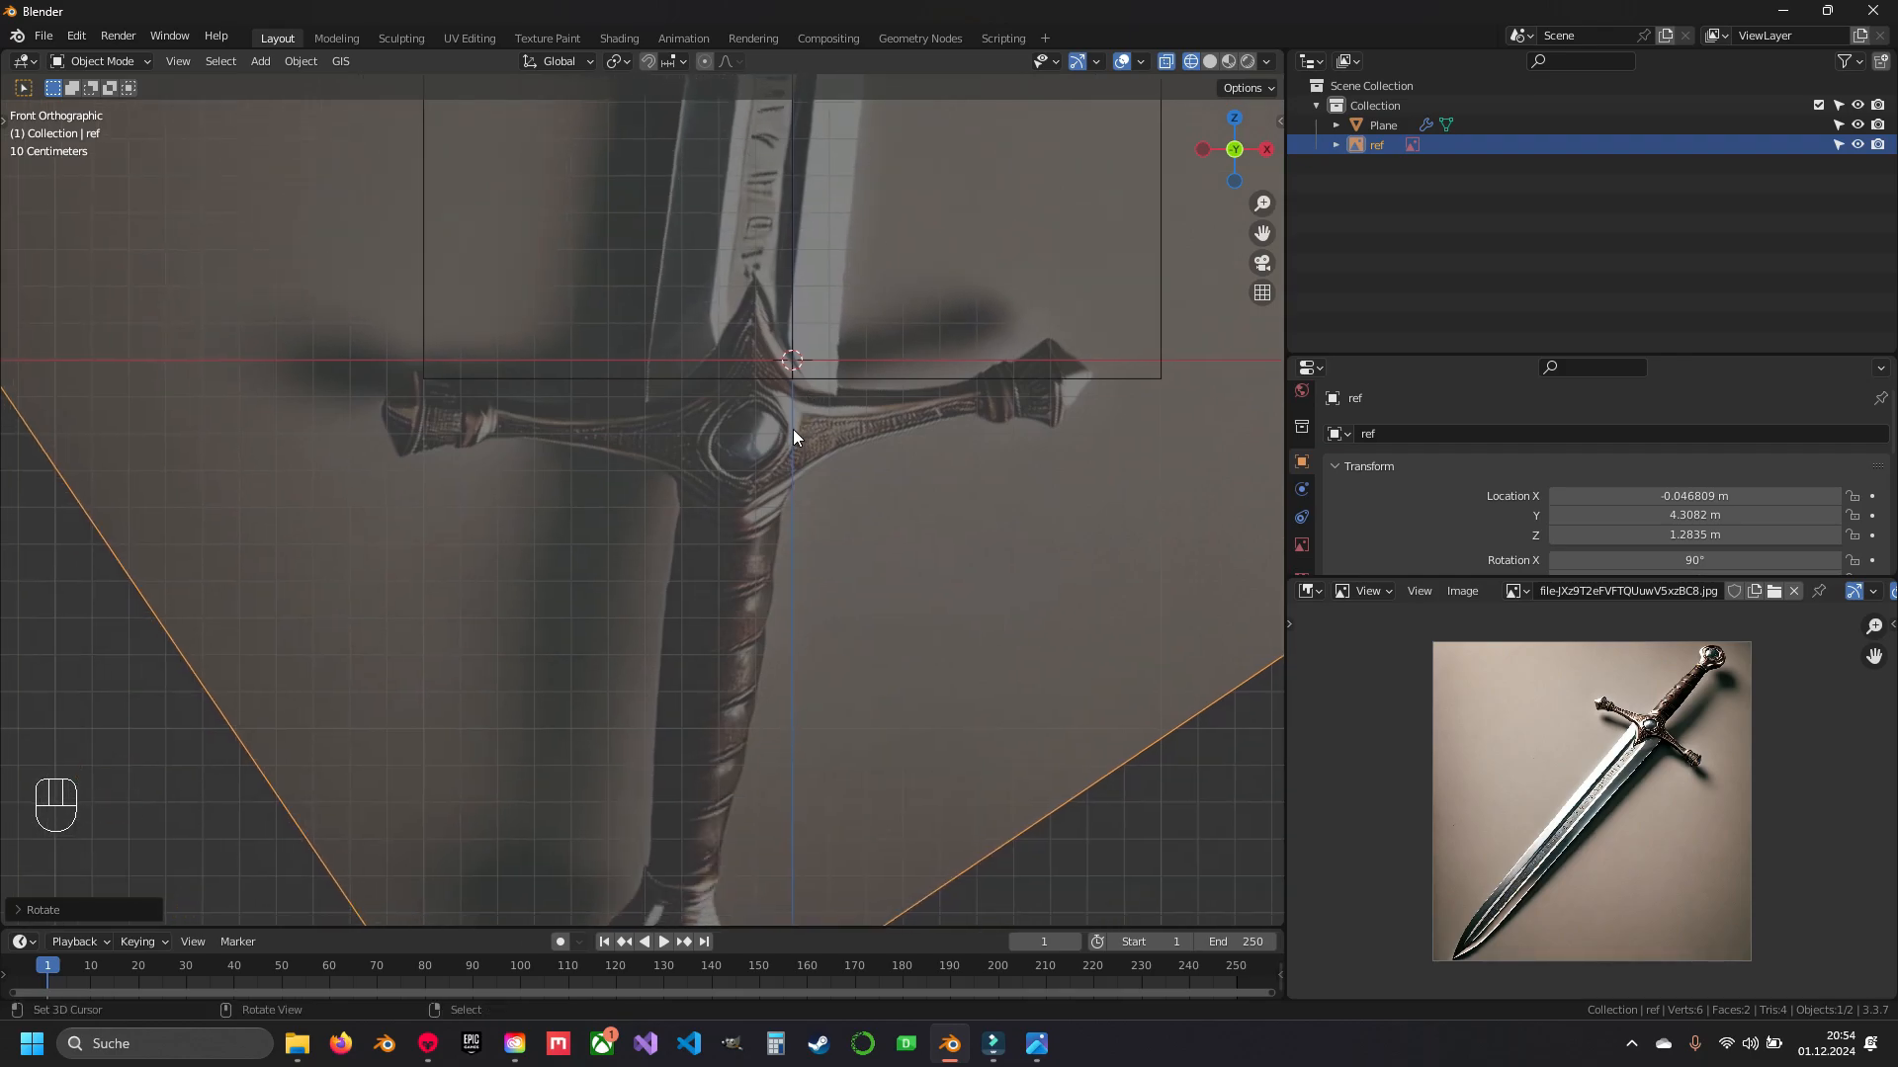
shift+middle_drag(759, 537, 748, 598)
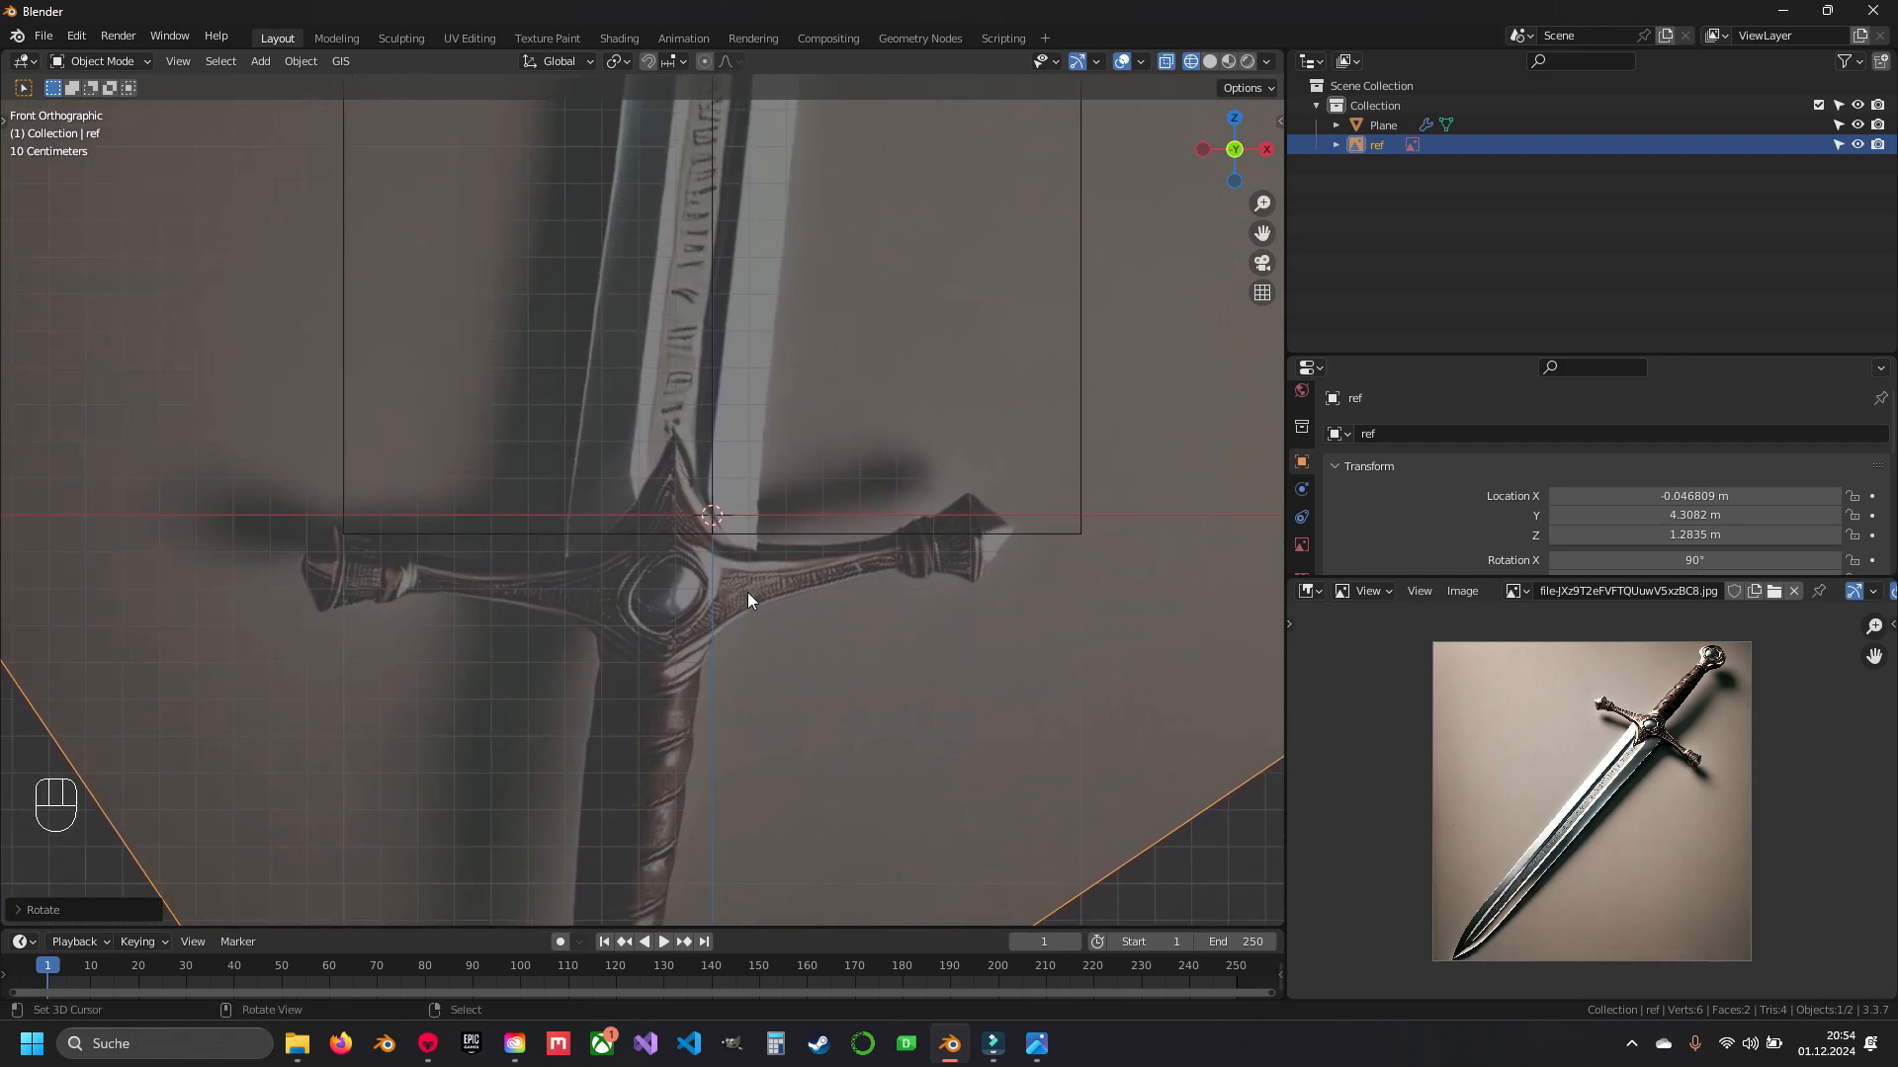
key(ctrl+z)
key(ctrl+z)
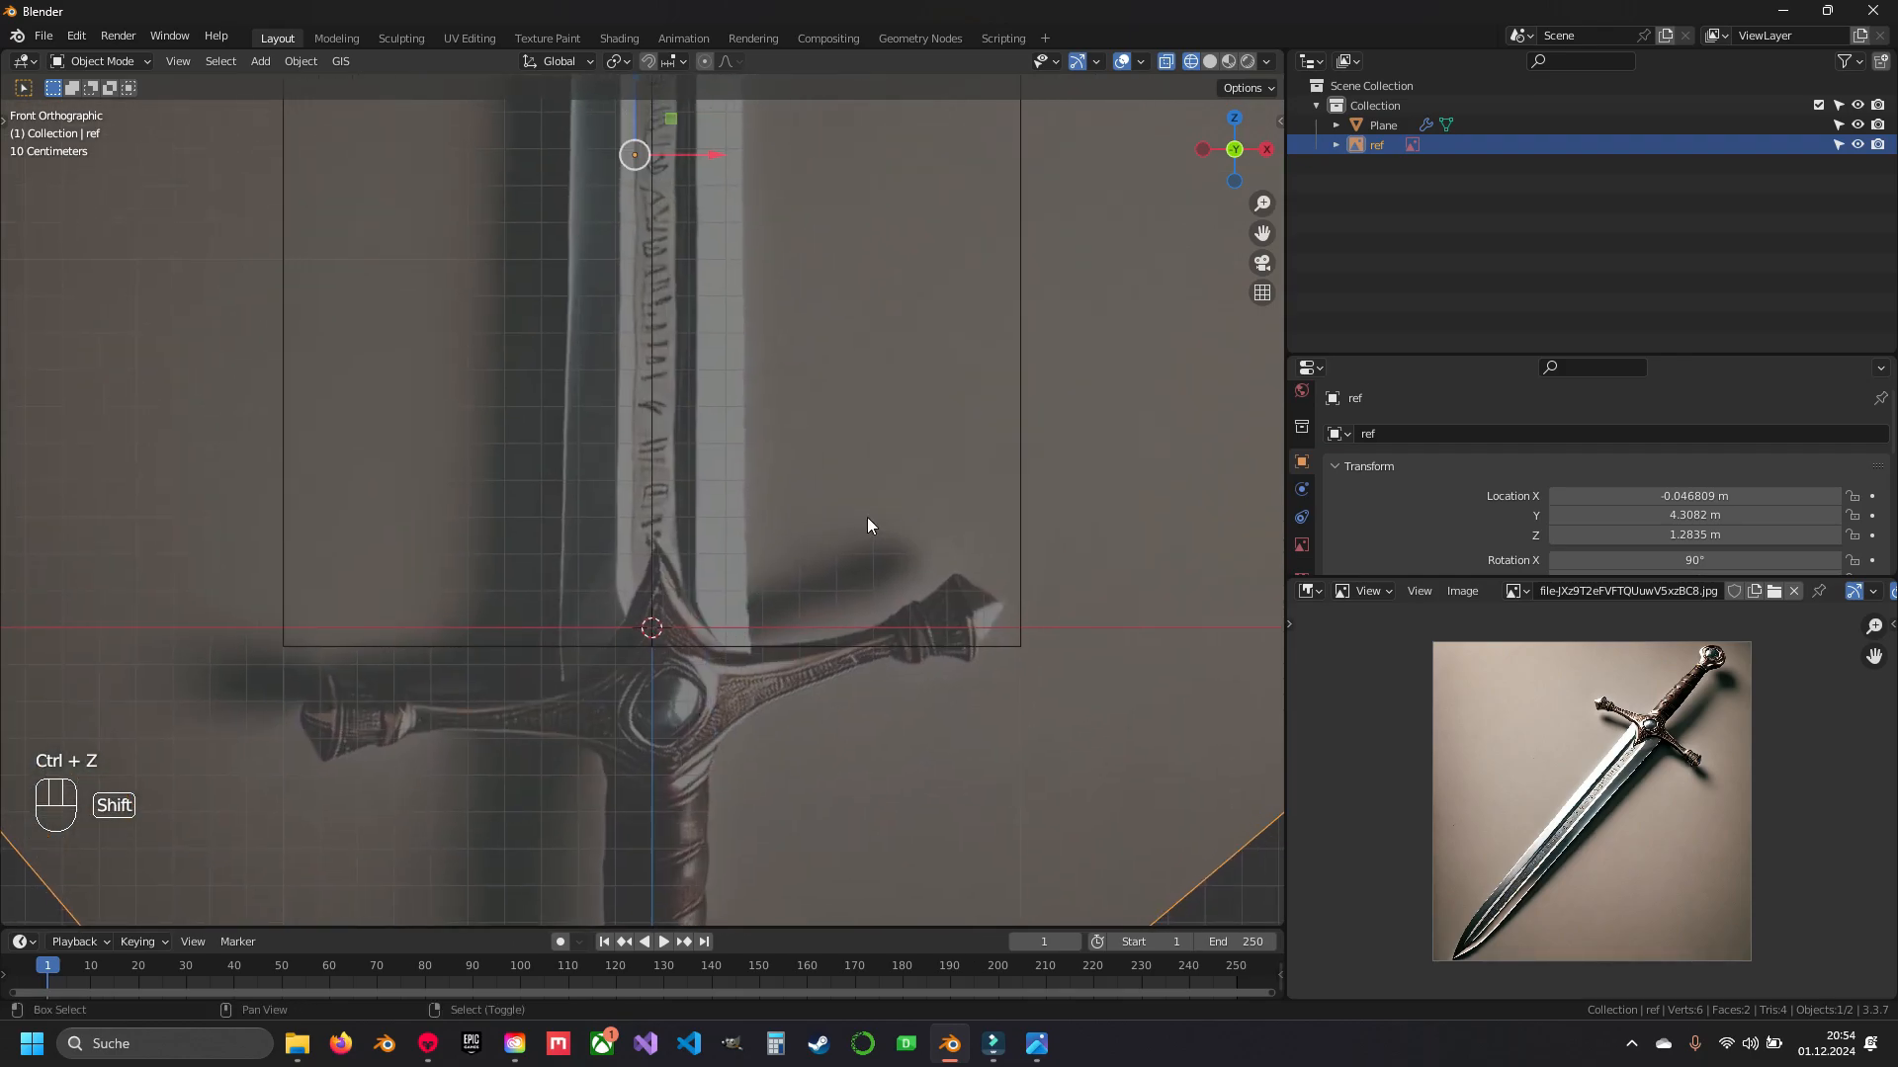
- Return to editing the plane and lower its bottom edge slightly along Z into the crossguard
shift+middle_drag(421, 669, 575, 559)
click(536, 542)
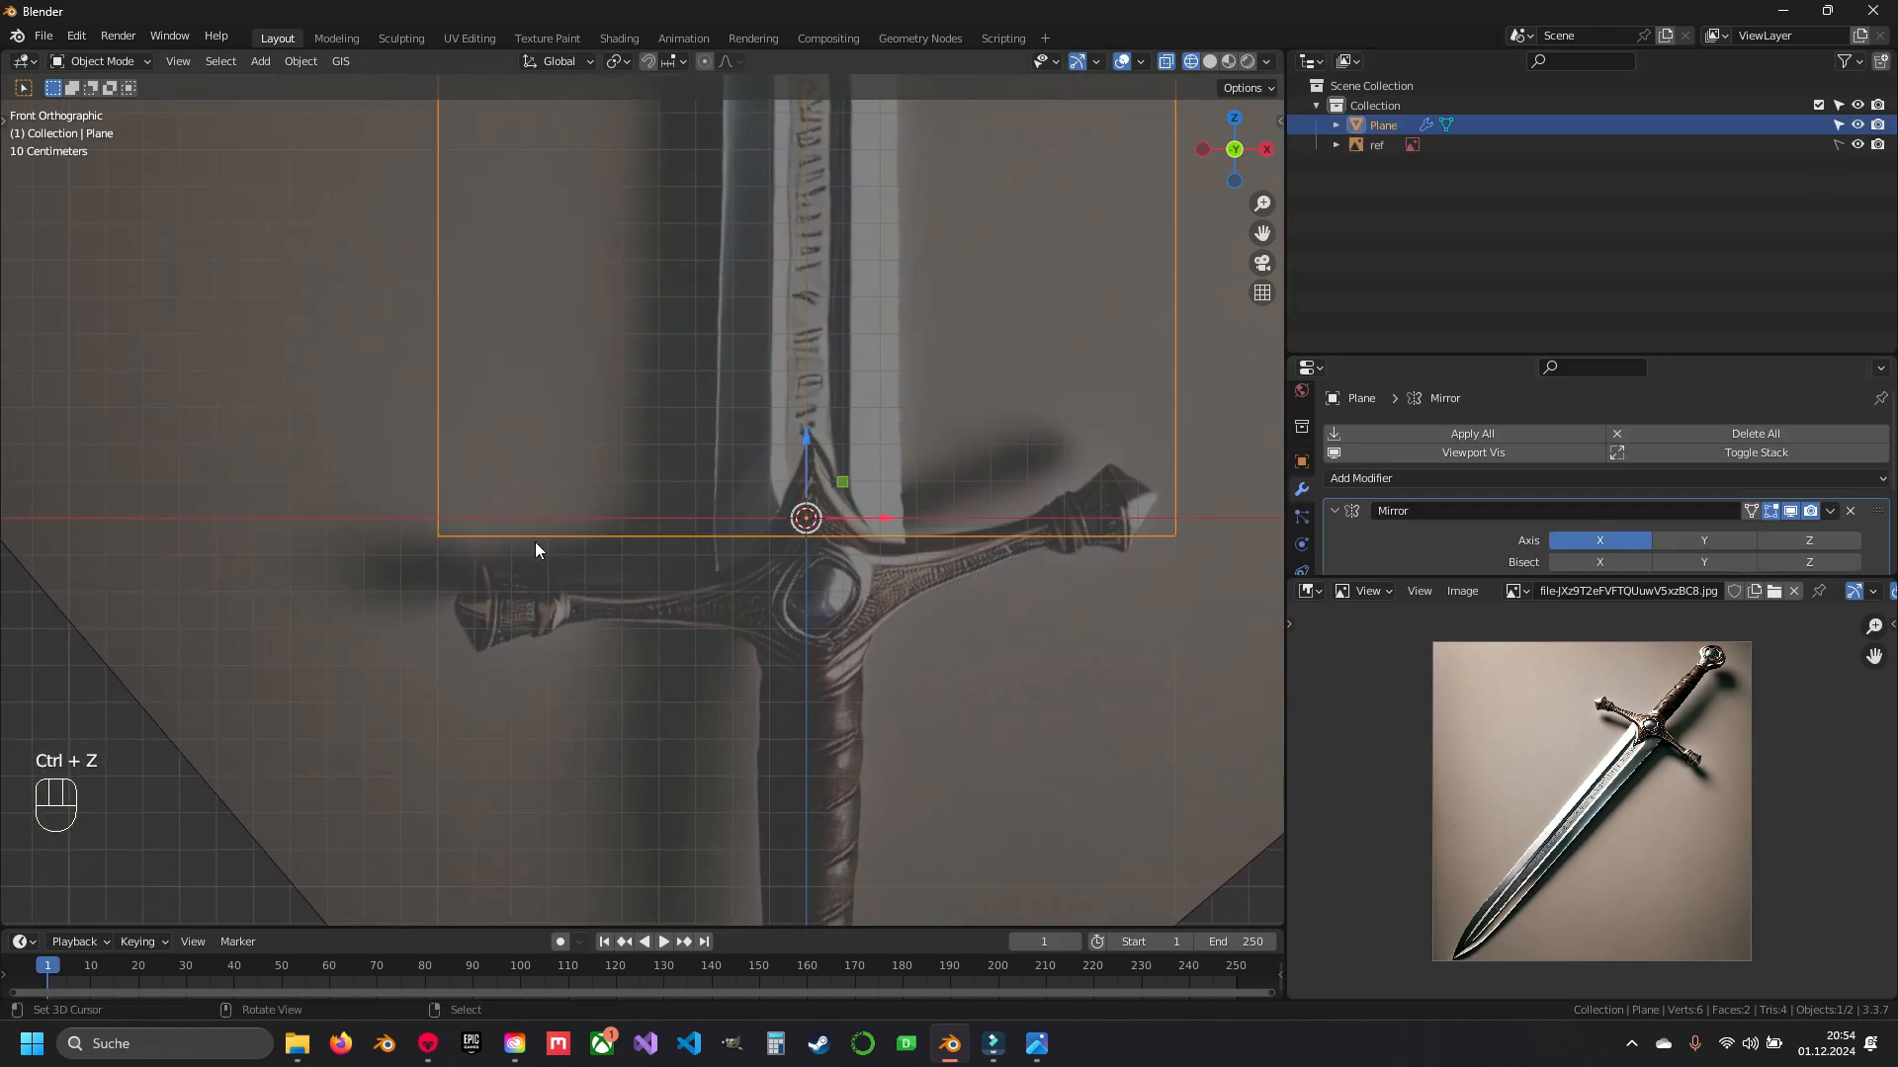
key(Tab)
drag(622, 464, 622, 483)
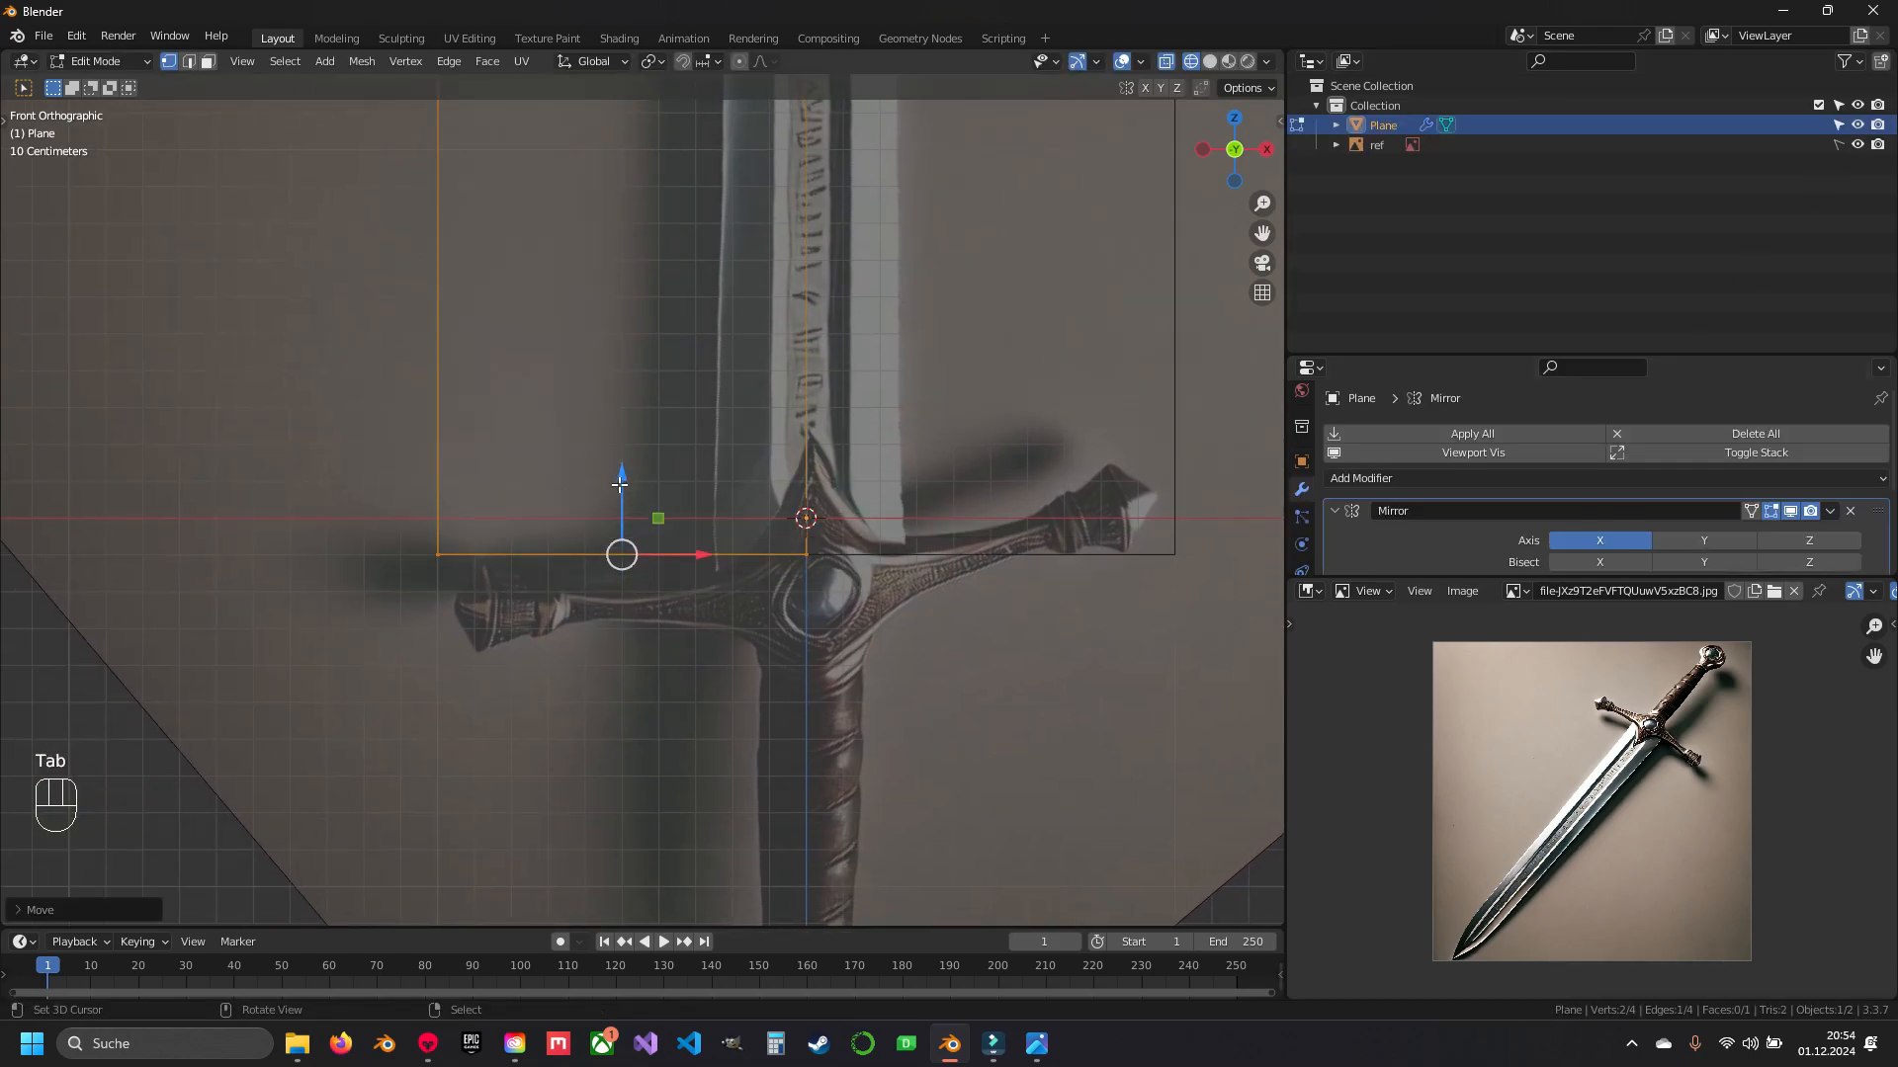
- Move the plane's lower outer vertex inward along X to the blade's outer edge at the crossguard
shift+middle_drag(538, 503, 637, 331)
scroll(554, 516, down, 5)
drag(526, 465, 654, 582)
scroll(638, 543, up, 7)
shift+middle_drag(907, 561, 736, 548)
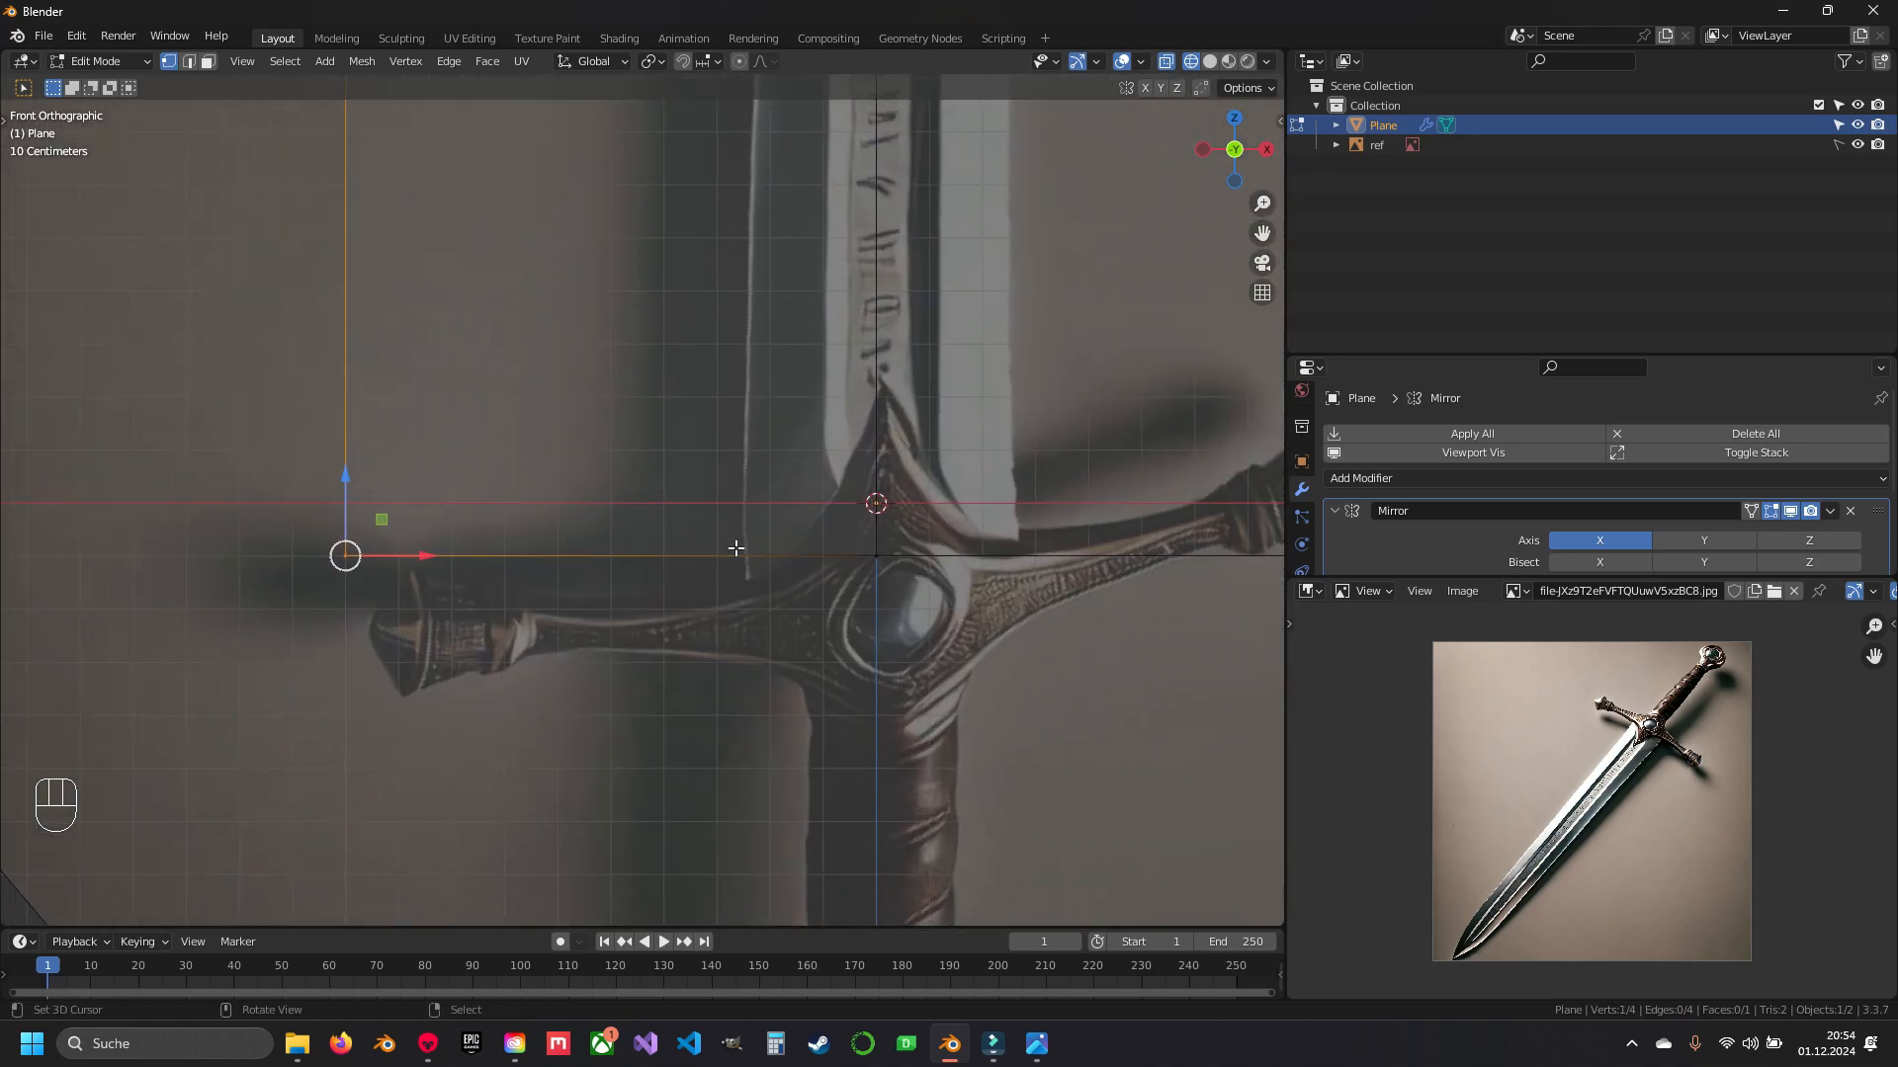
key(g)
key(x)
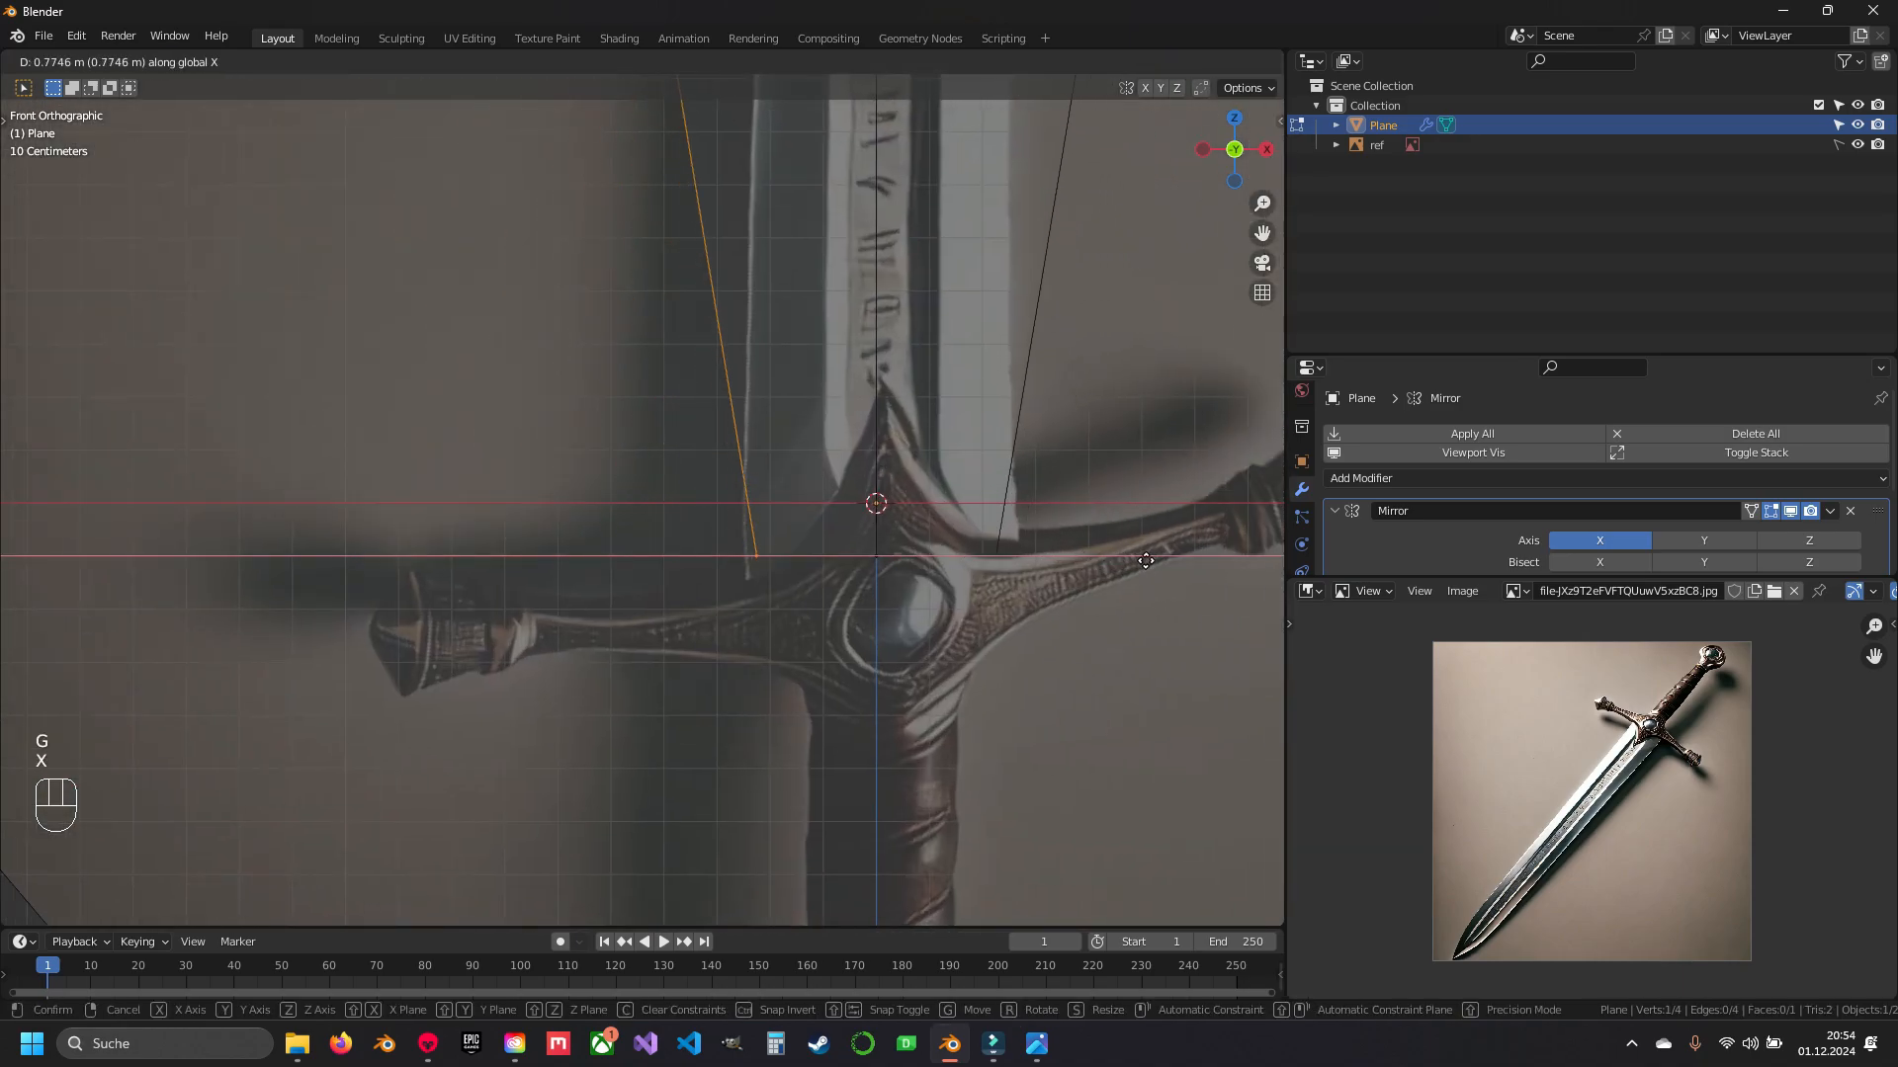
click(892, 561)
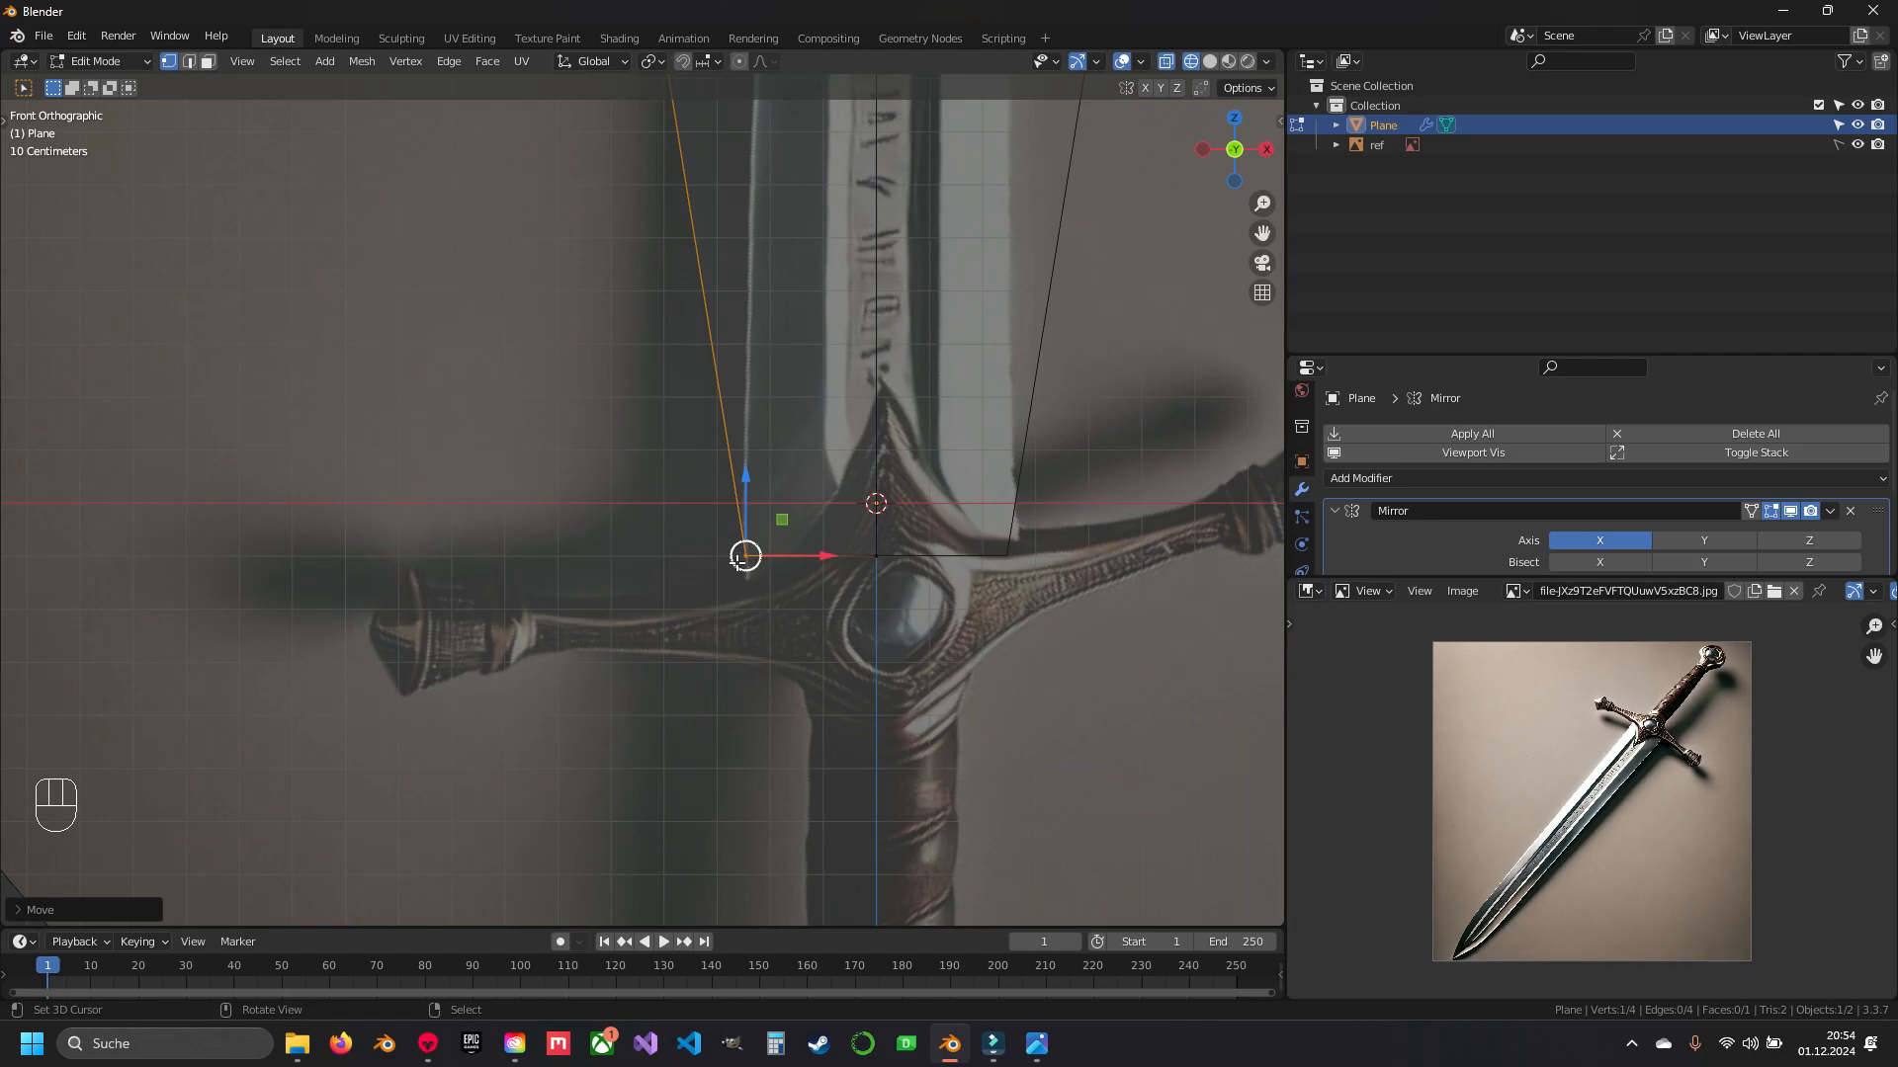
- Move the plane's upper outer vertex inward so the side edge follows the straight edge of the reference blade
shift+middle_drag(788, 439, 788, 762)
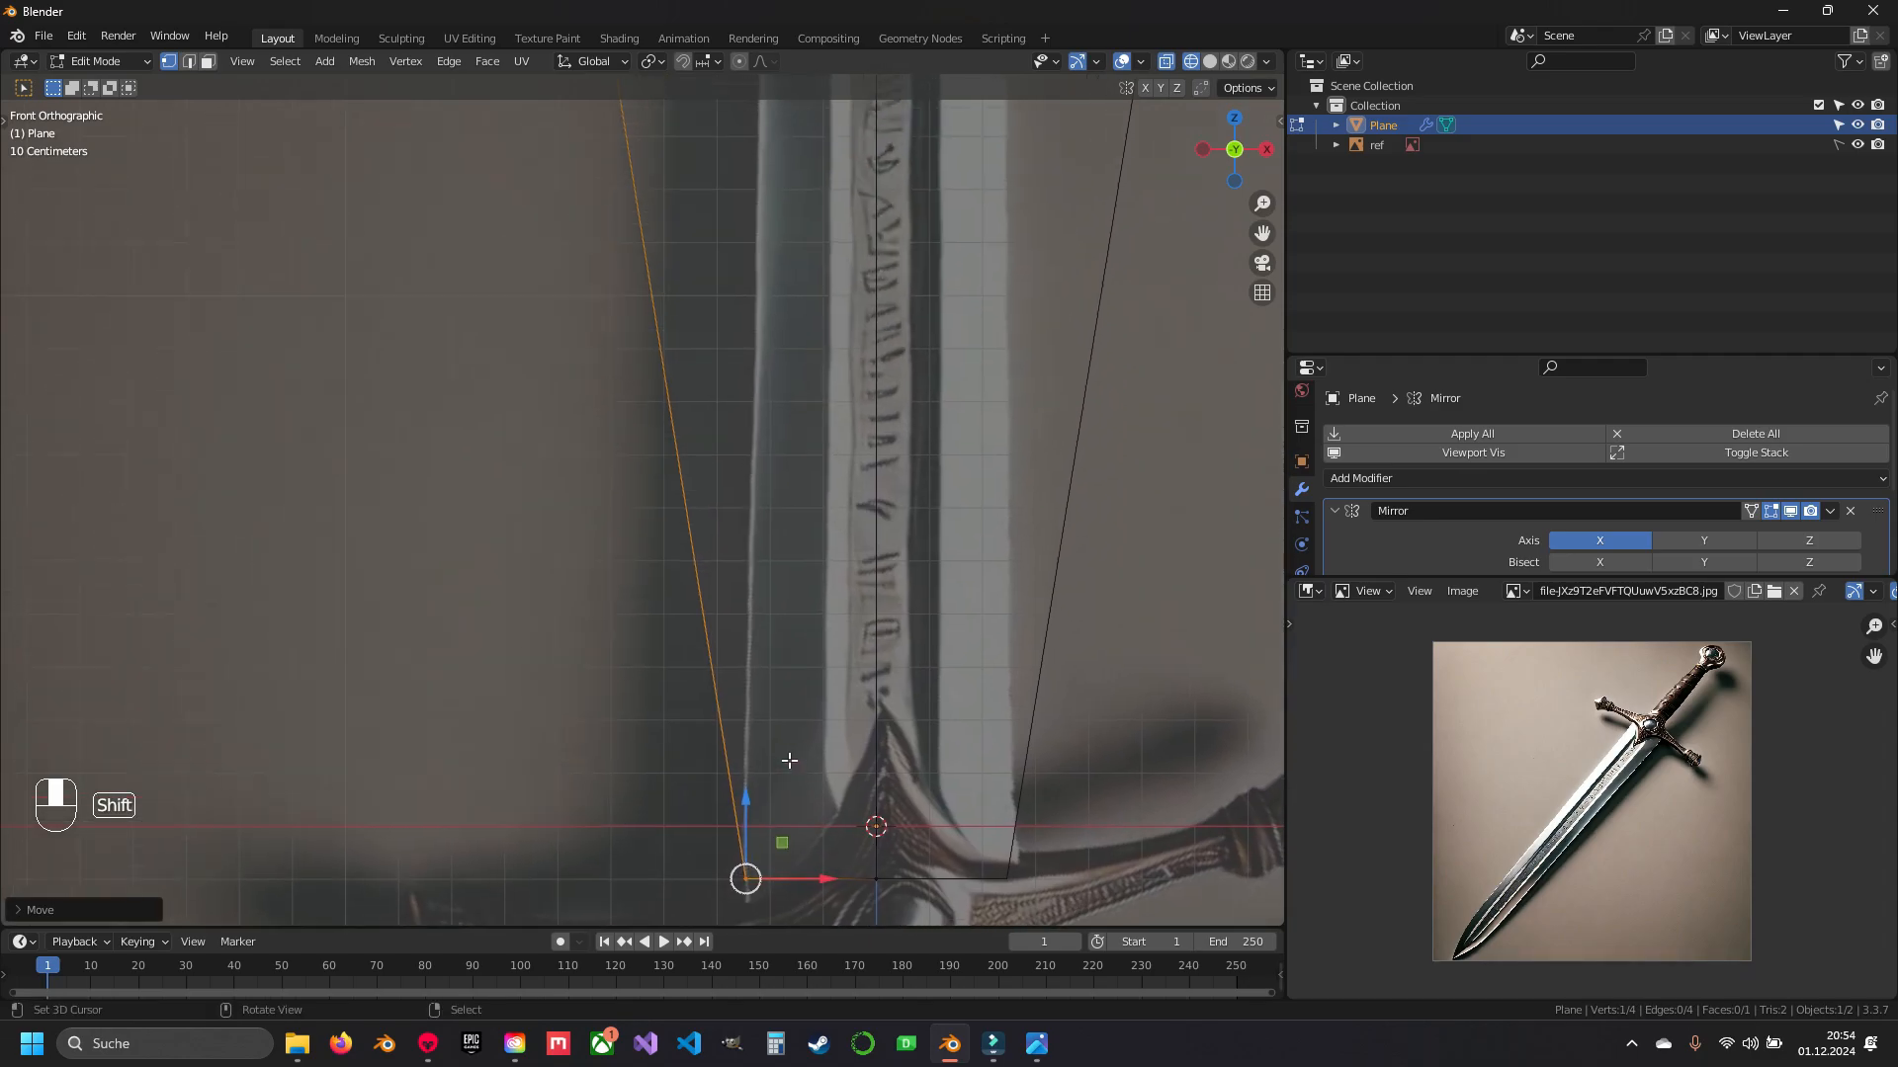
scroll(781, 732, down, 4)
shift+middle_drag(743, 475, 717, 861)
shift+middle_drag(720, 402, 713, 738)
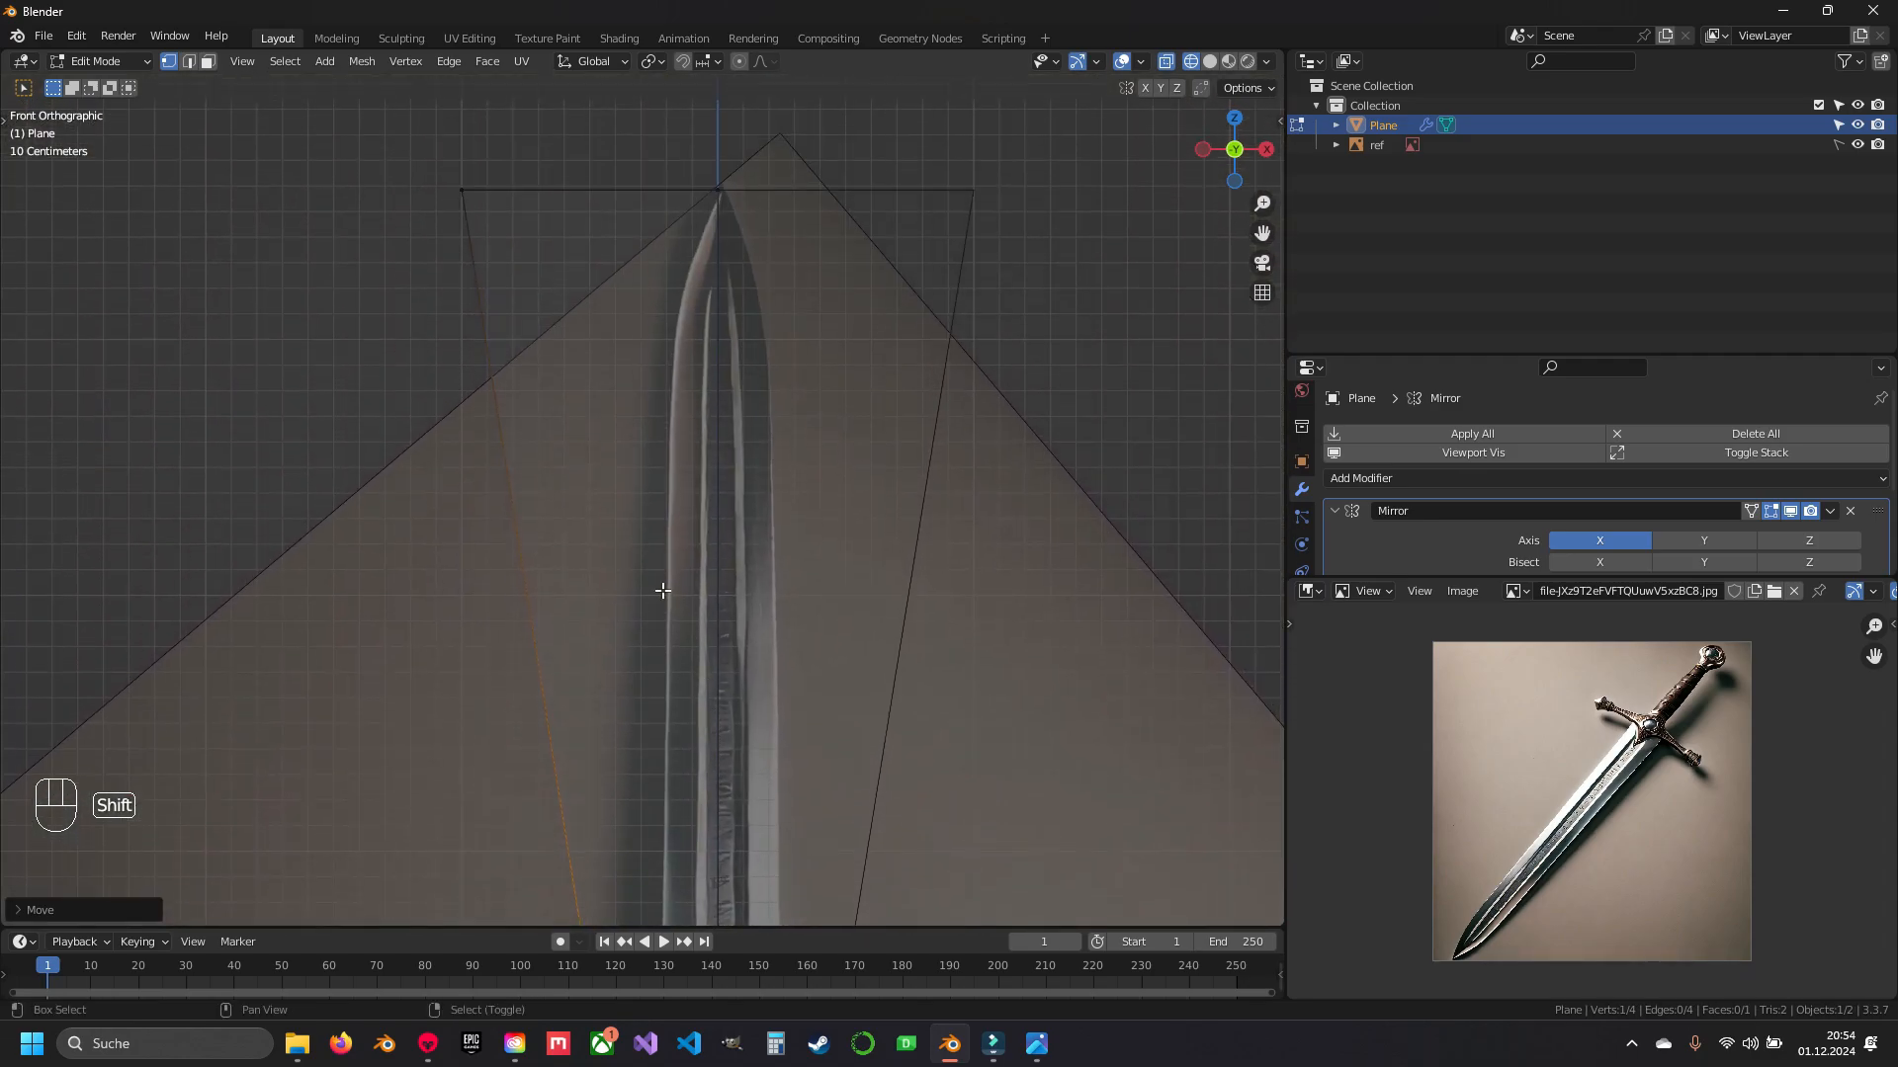
click(462, 186)
shift+middle_drag(529, 175, 542, 371)
scroll(625, 415, down, 4)
shift+middle_drag(646, 477, 651, 551)
scroll(642, 497, up, 8)
drag(370, 386, 780, 472)
- Move the plane's upper outer vertex down and inward onto the curved side of the blade's tip
scroll(725, 428, up, 3)
shift+middle_drag(725, 428, 733, 286)
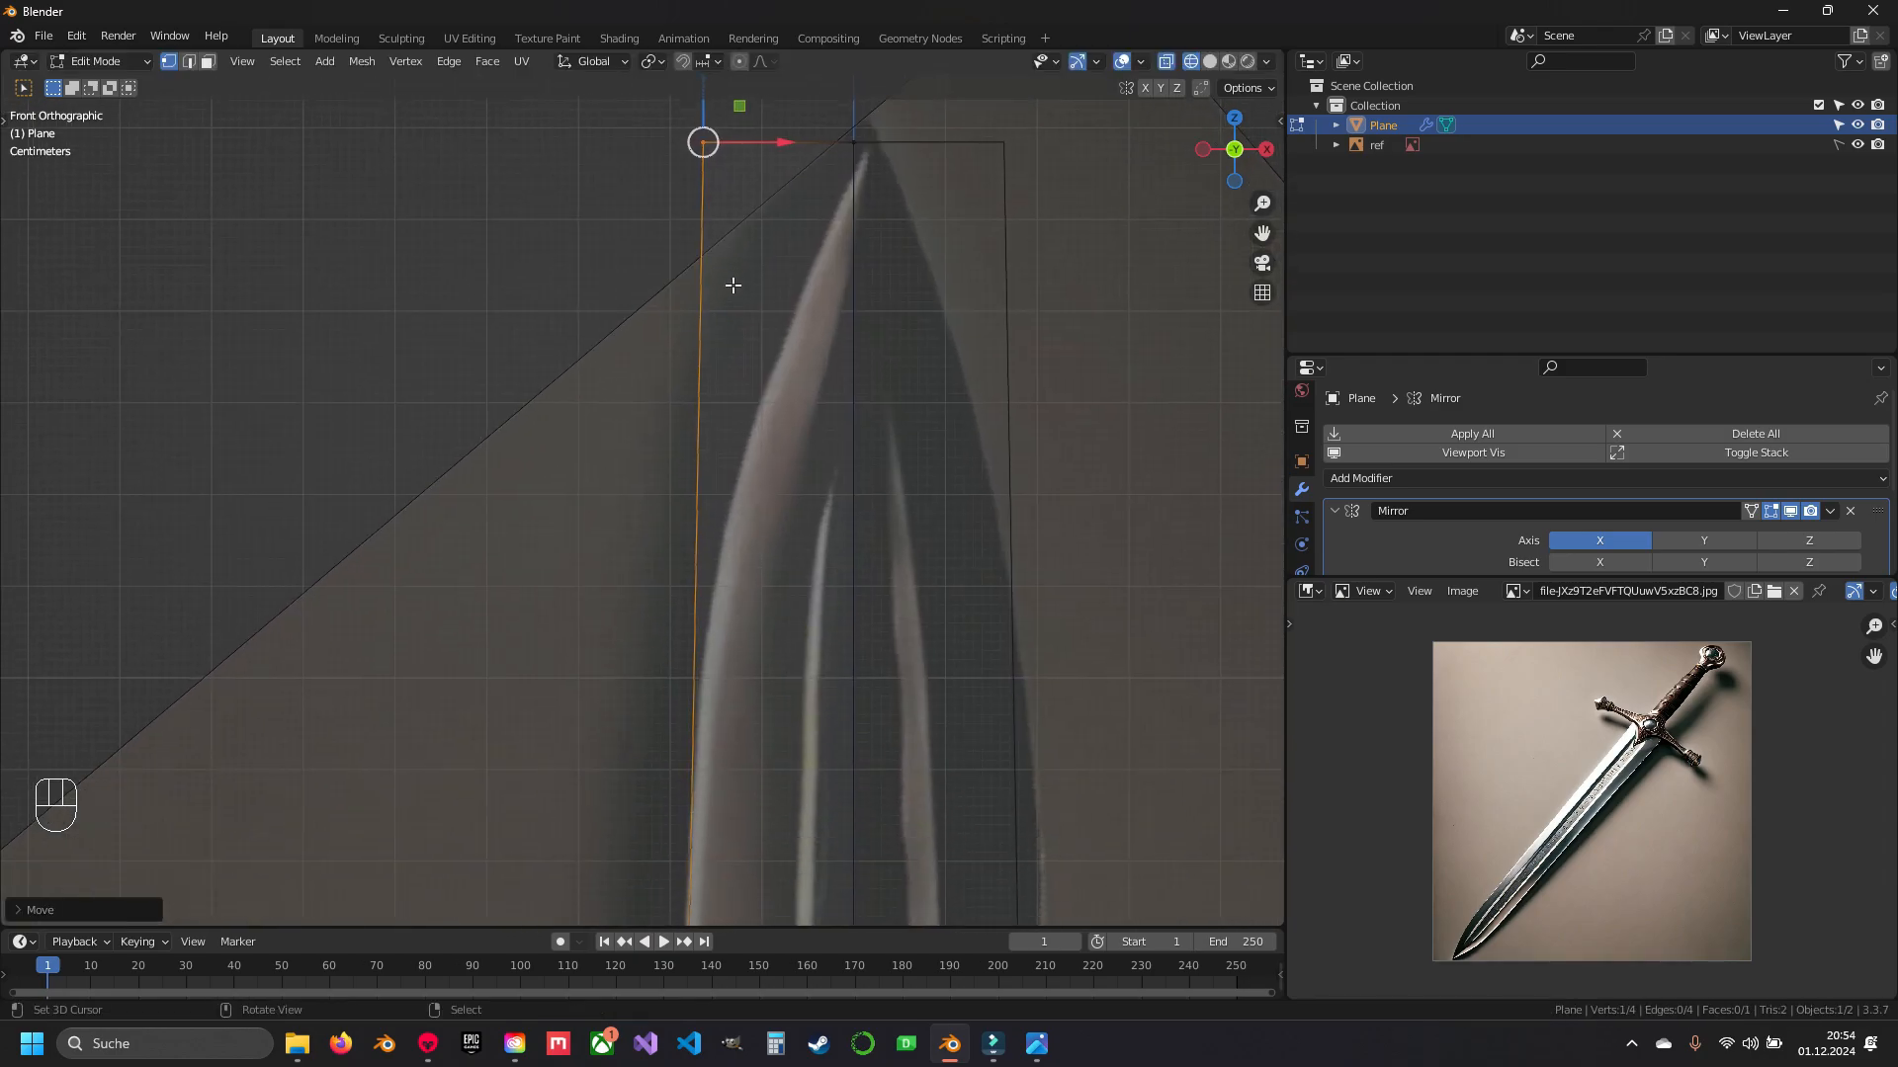
key(g)
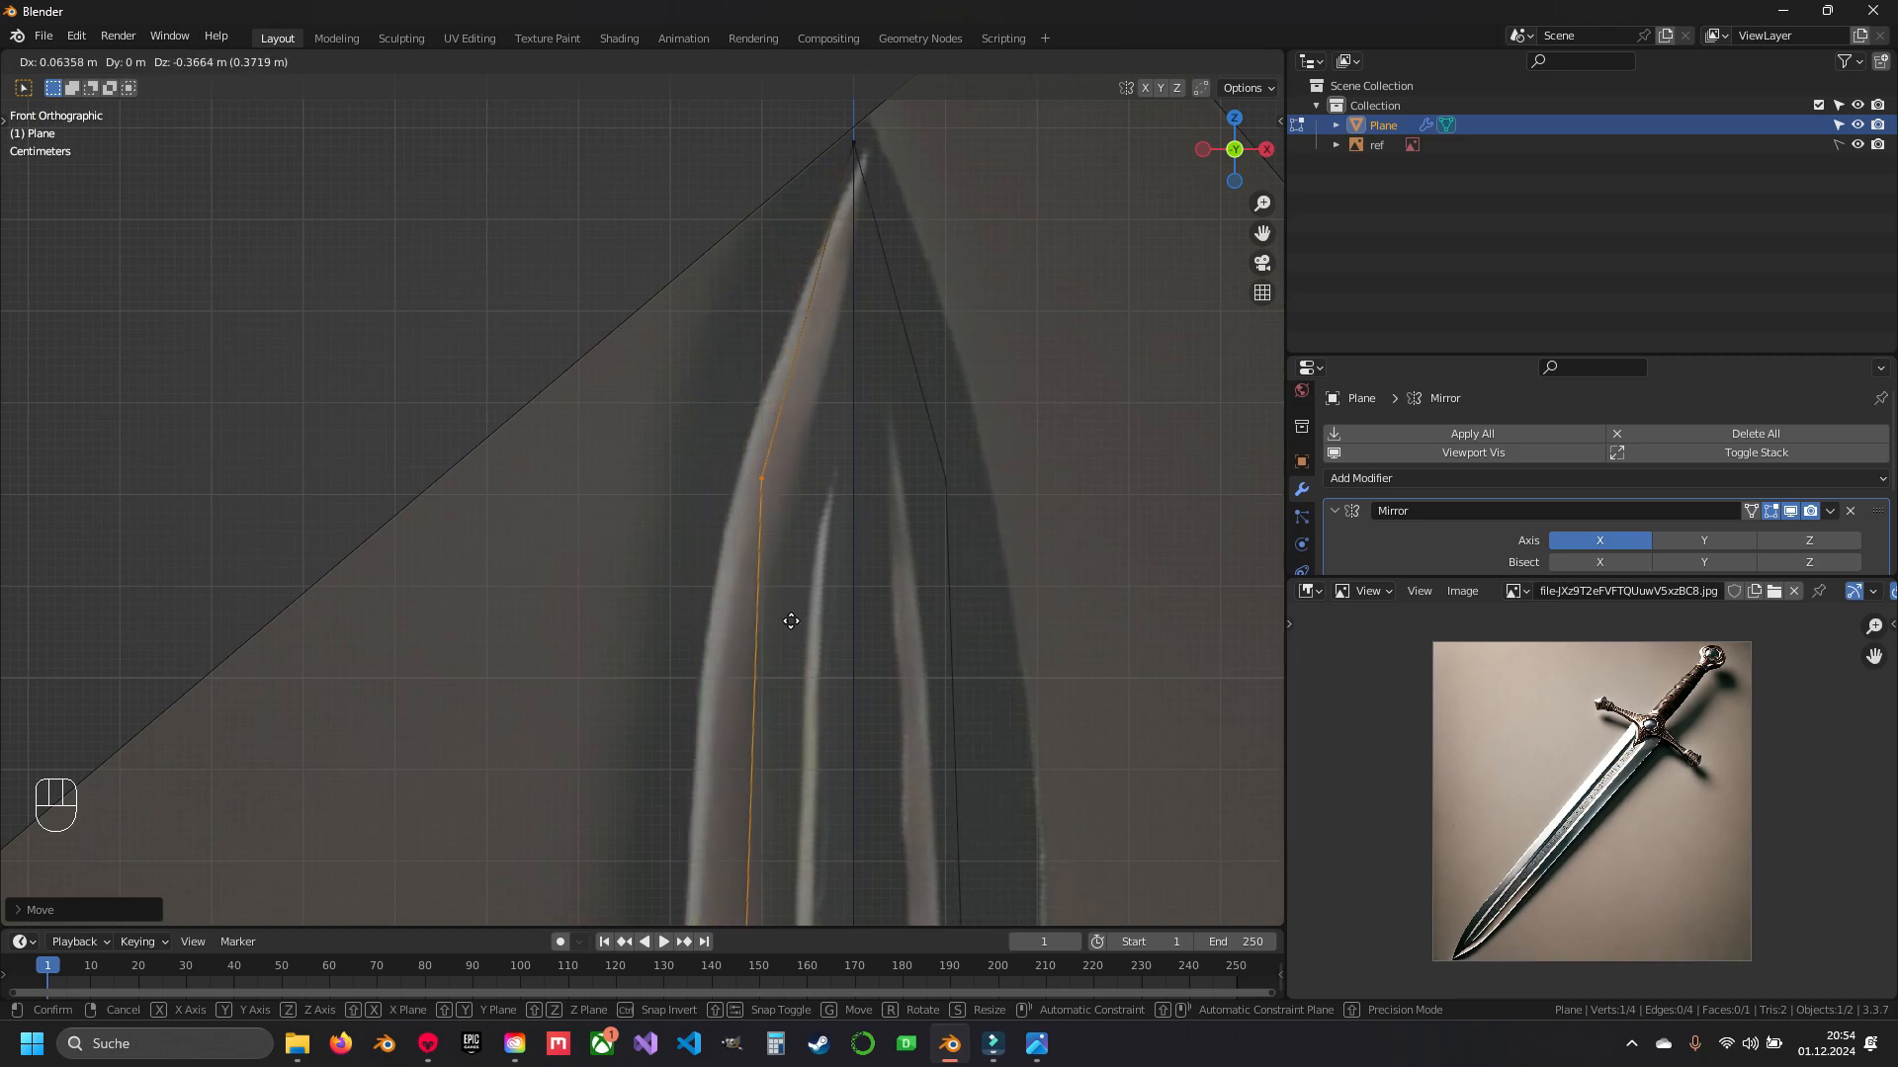
click(781, 565)
- Add a loop cut across the long blade section and slide it up along the blade toward the tip
shift+middle_drag(780, 567, 760, 306)
shift+middle_drag(756, 489, 762, 301)
scroll(758, 631, down, 6)
shift+middle_drag(758, 632, 762, 474)
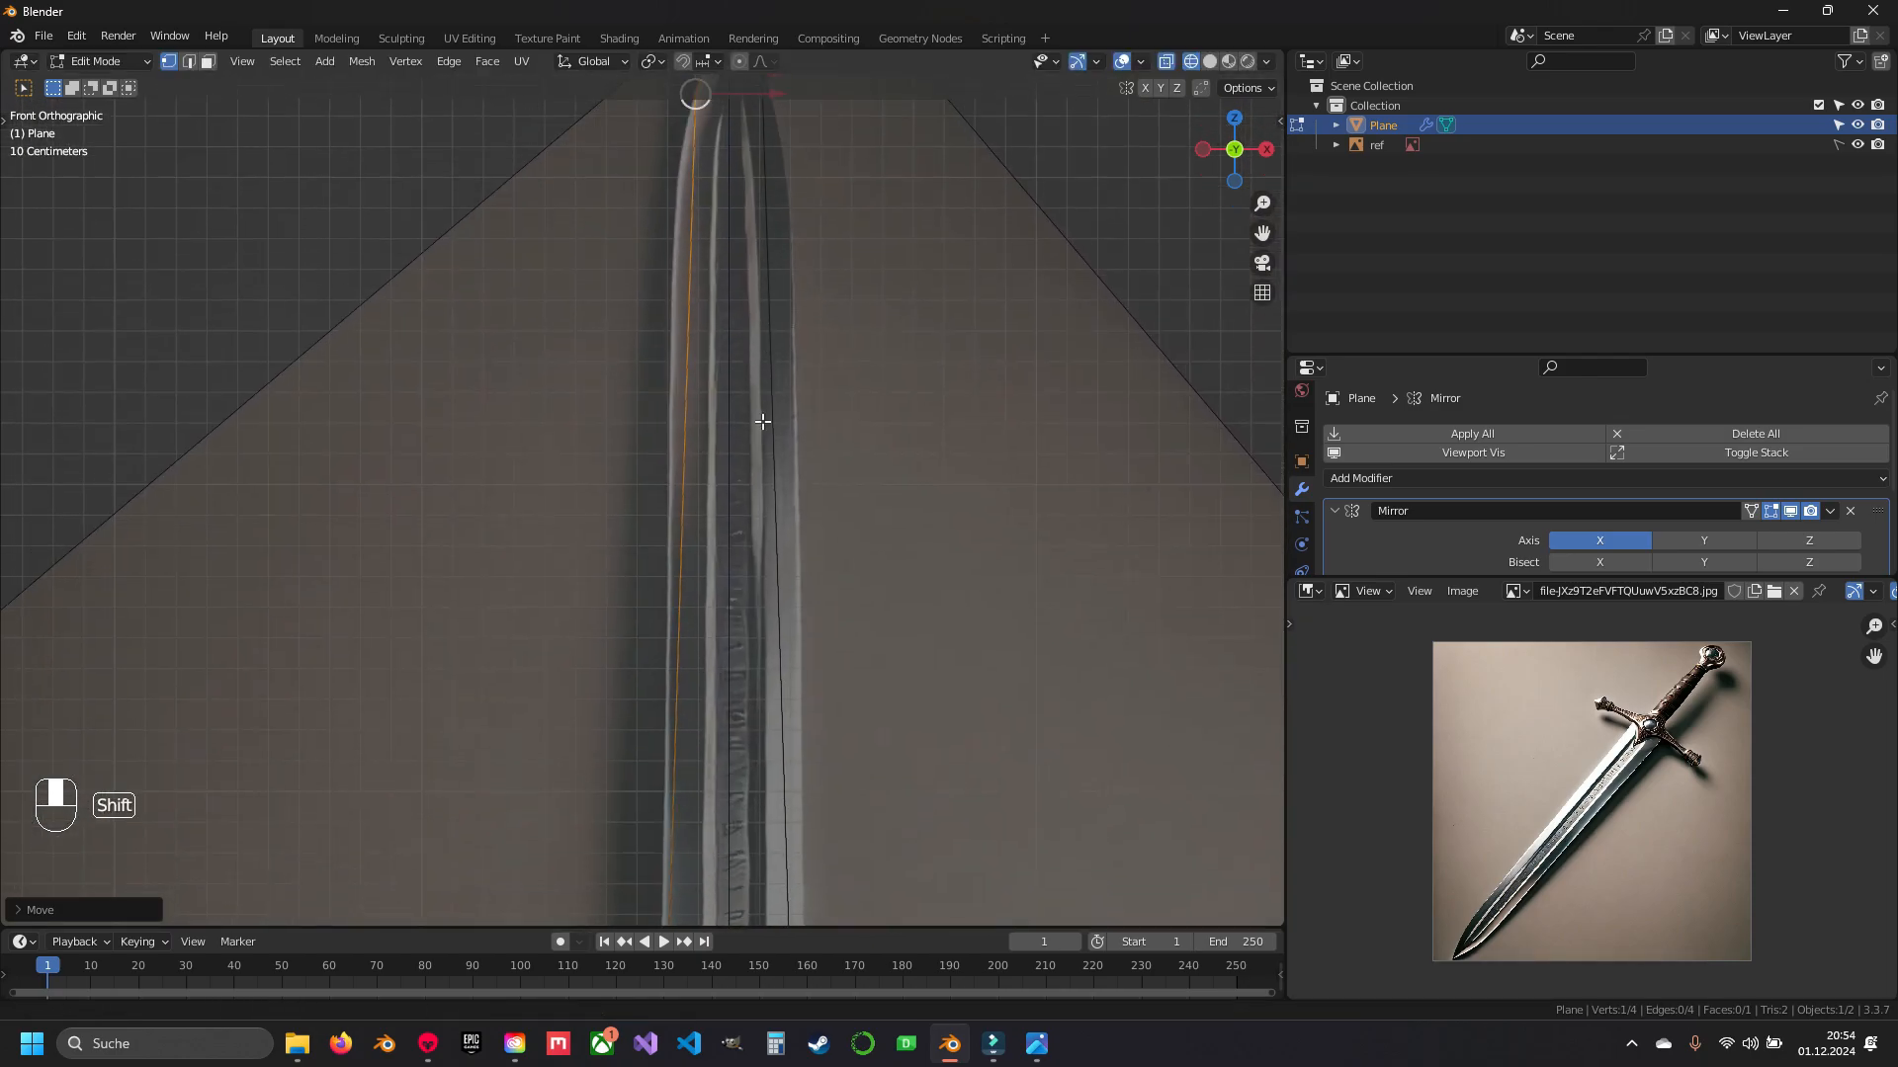
key(ctrl+r)
click(687, 650)
click(687, 651)
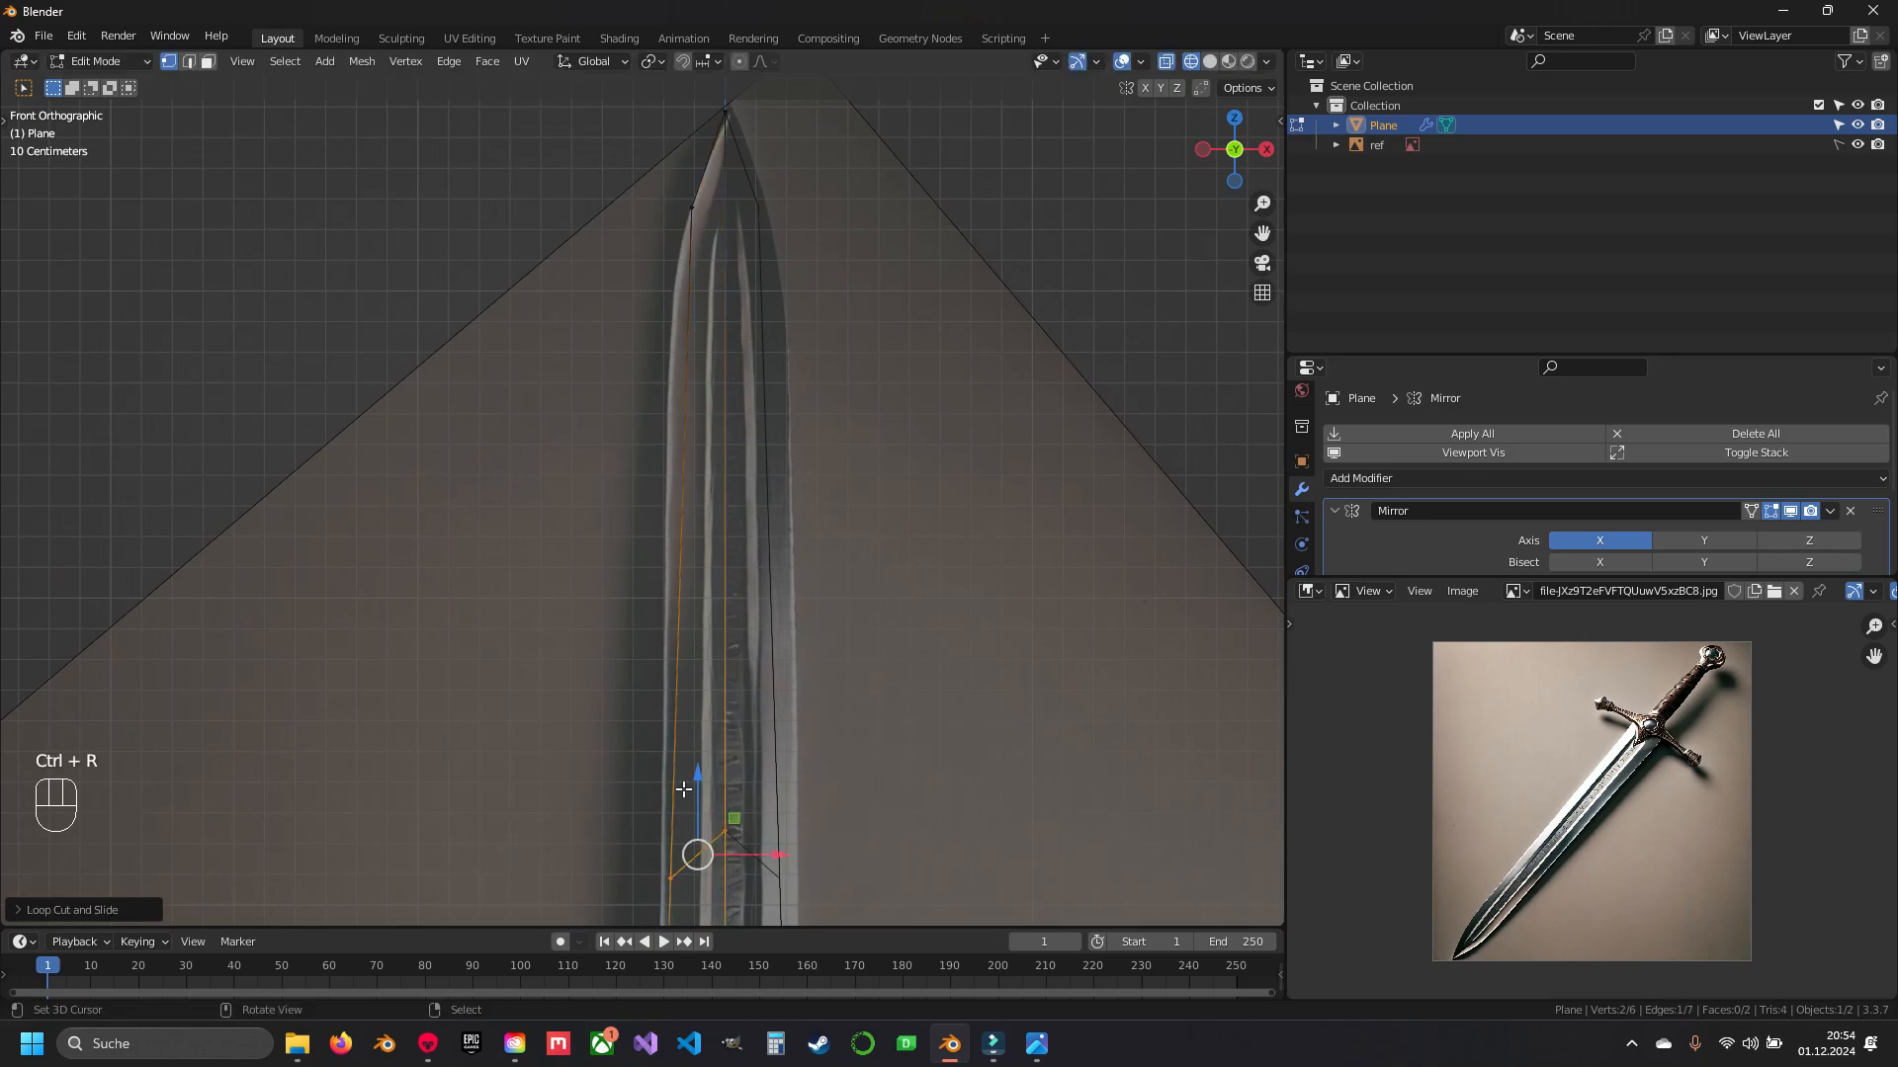
shift+middle_drag(692, 815, 695, 631)
key(g)
key(g)
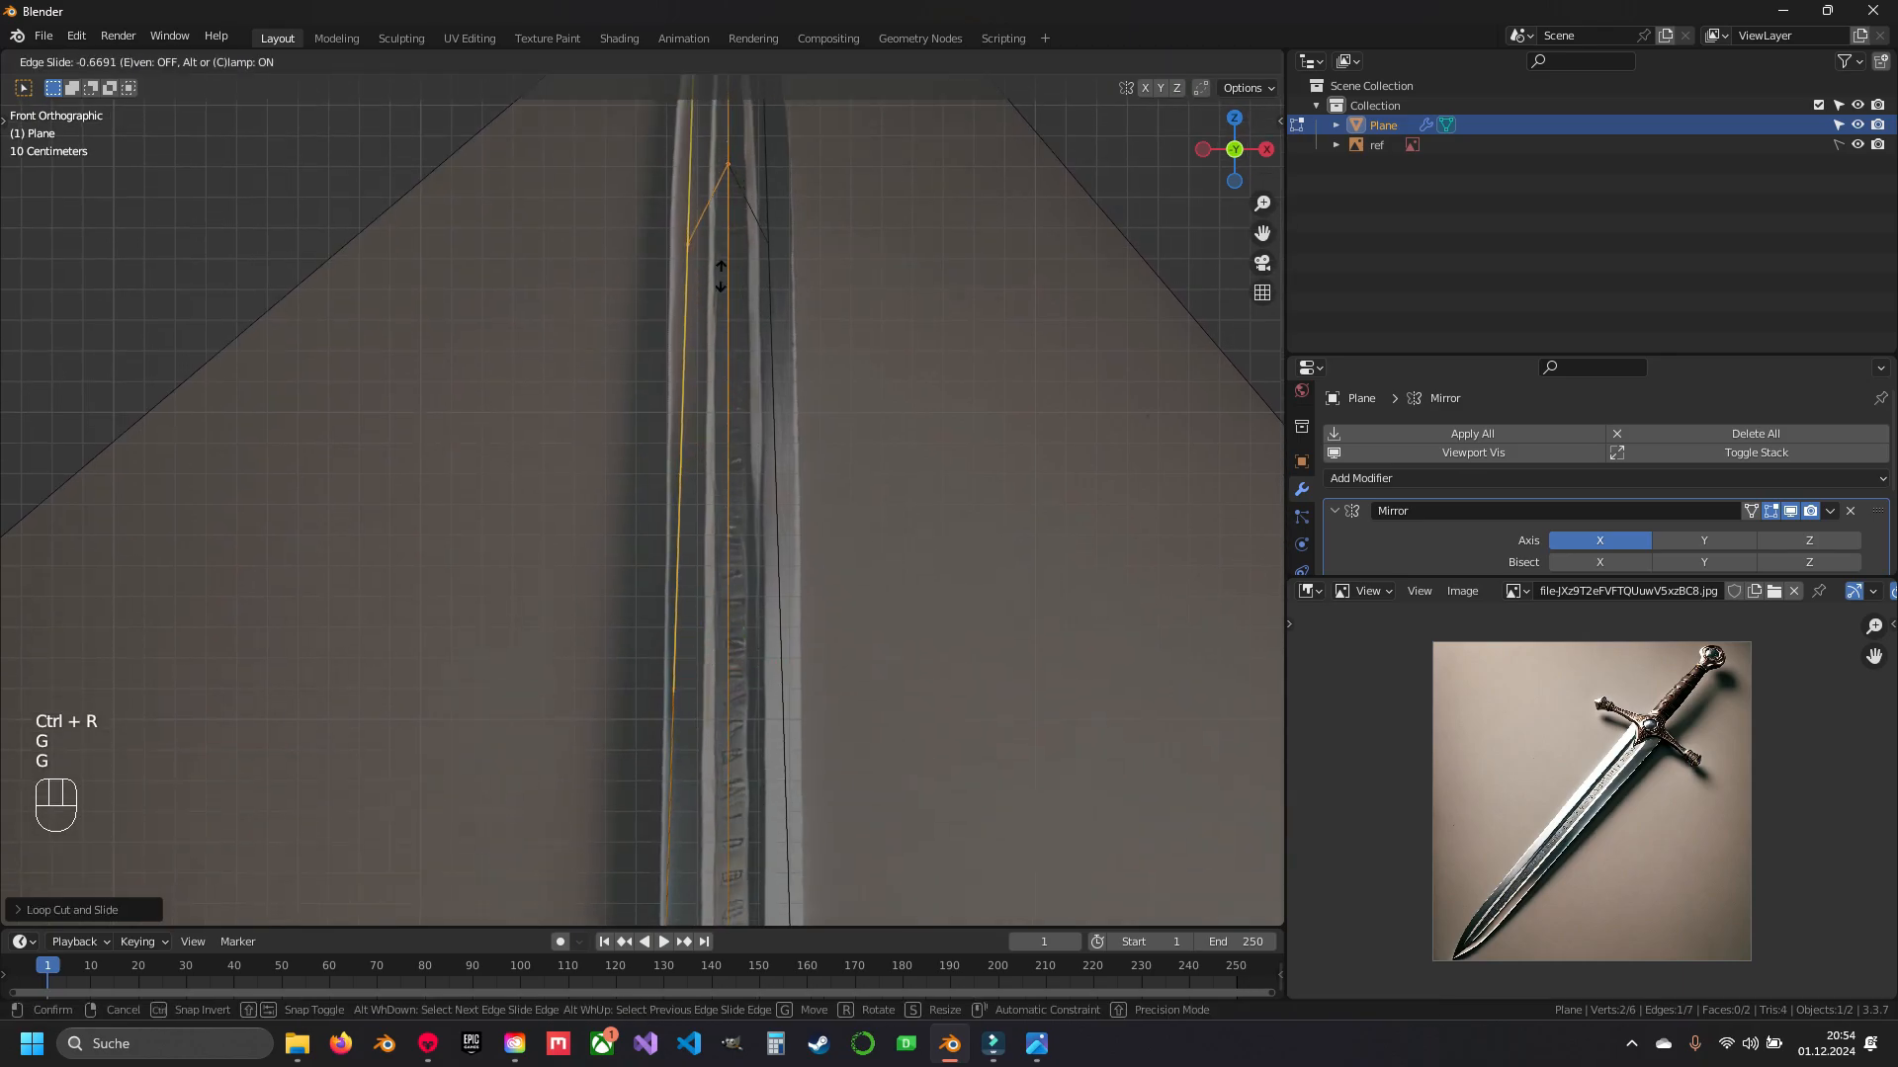
click(716, 166)
- Flatten the new slanted cross edge into a horizontal line by scaling it to 0 along Z
shift+middle_drag(716, 166, 714, 524)
scroll(714, 523, up, 3)
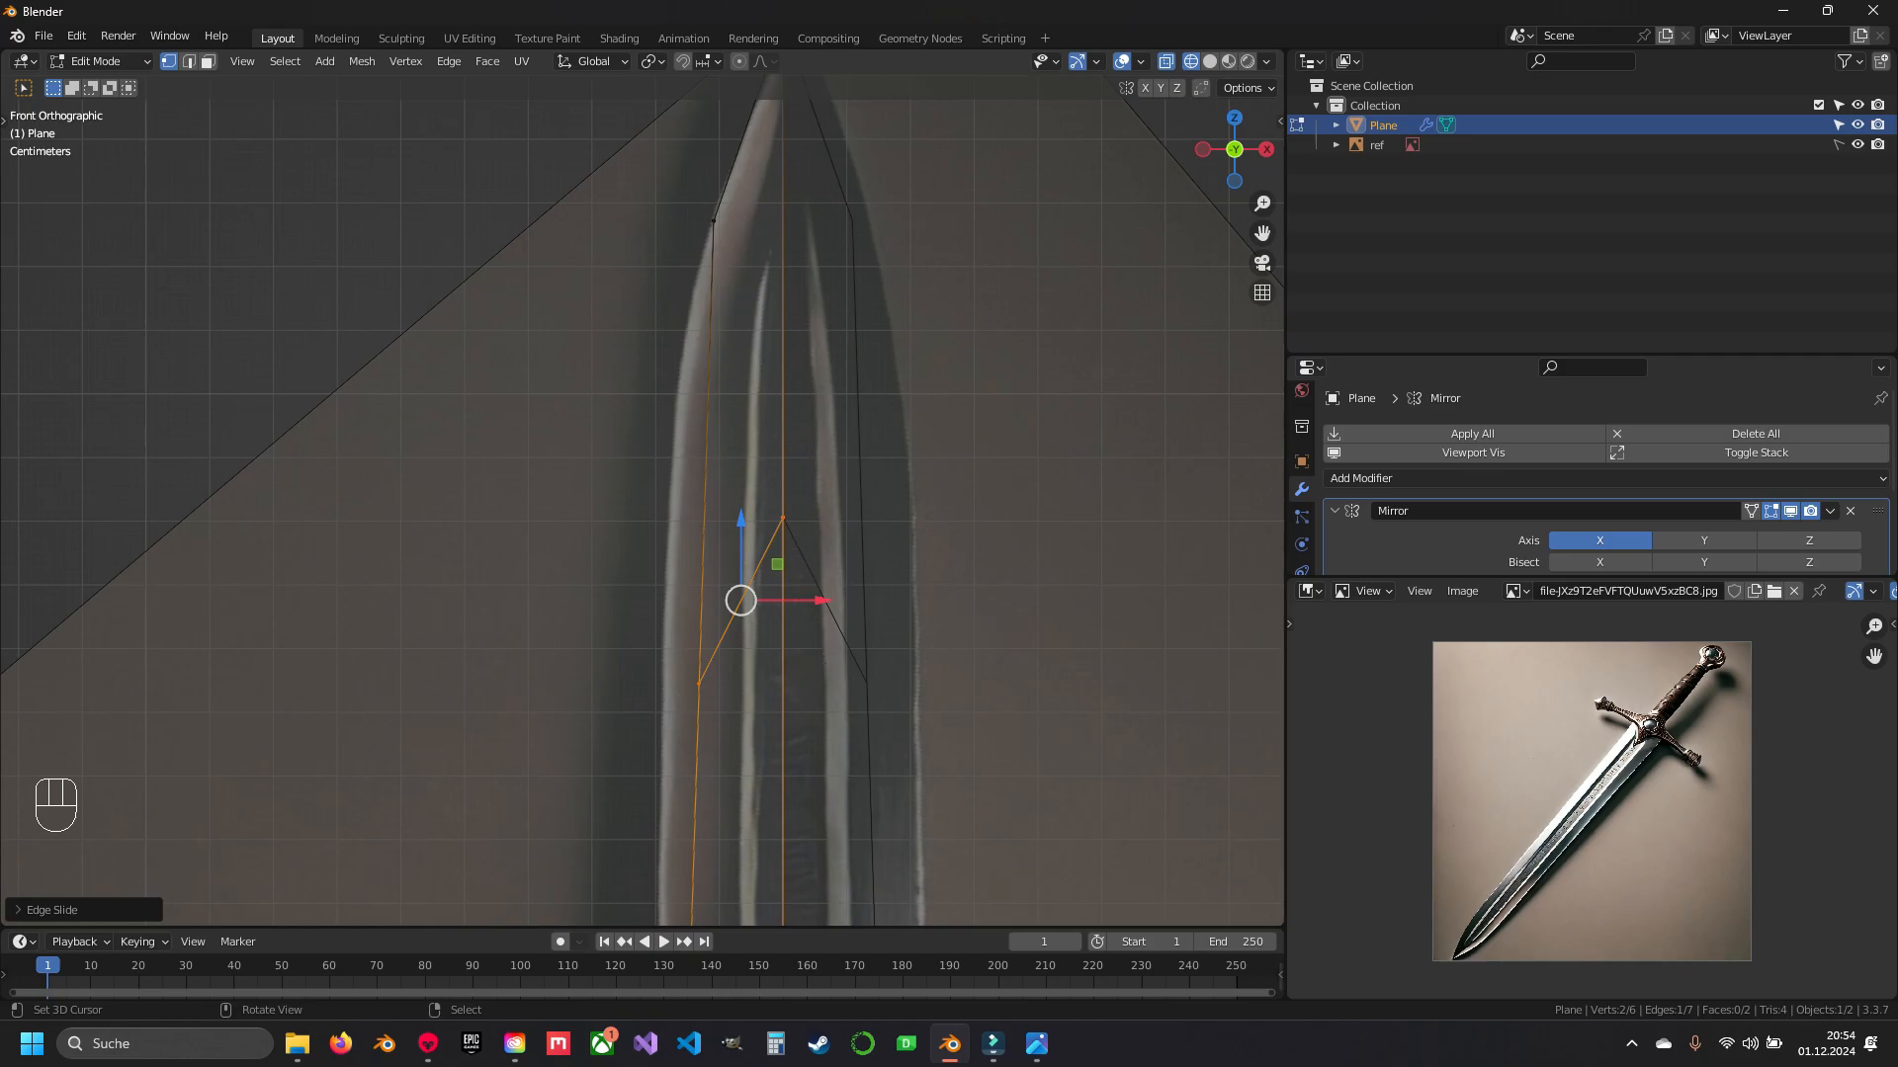
key(s)
key(z)
key(KP_0)
key(Return)
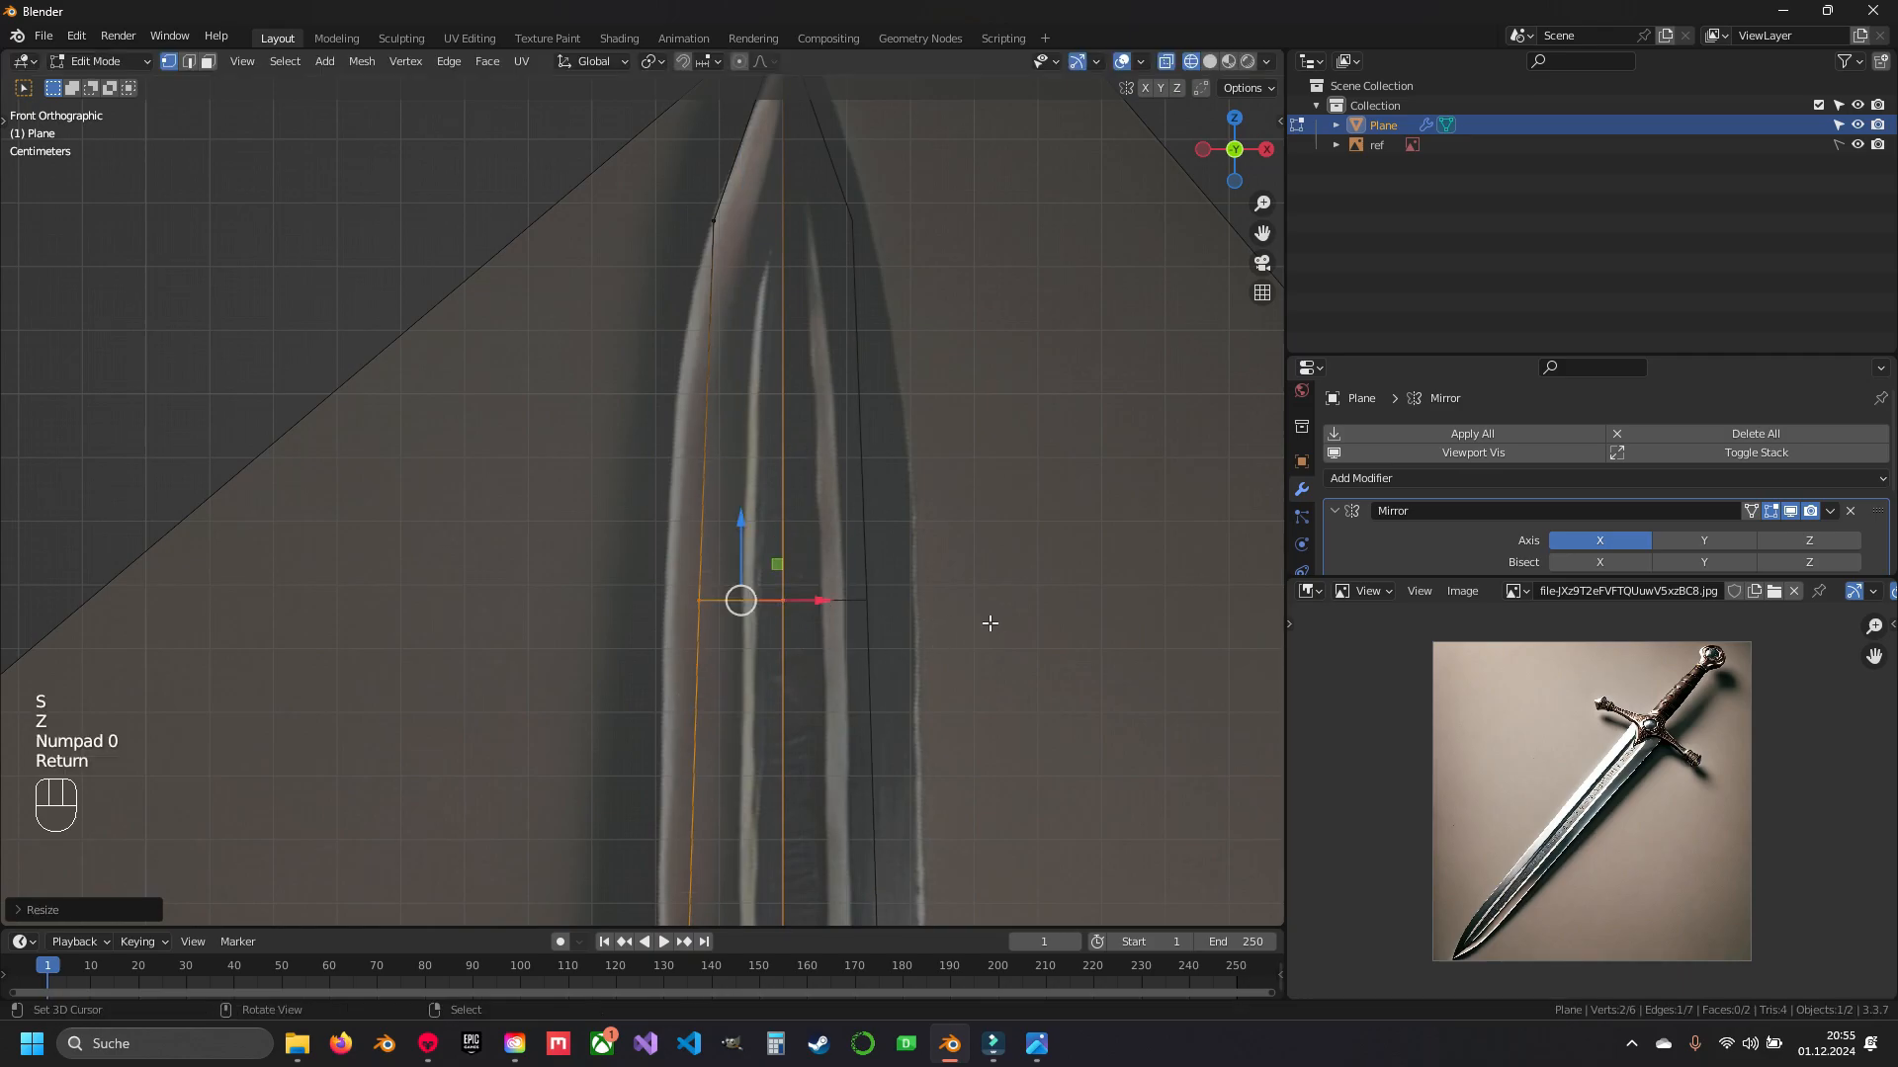
- Move both vertices of the flattened cross edge up along Z to just below the curved tip vertex
scroll(989, 622, up, 3)
drag(576, 499, 787, 703)
shift+middle_drag(761, 568, 762, 813)
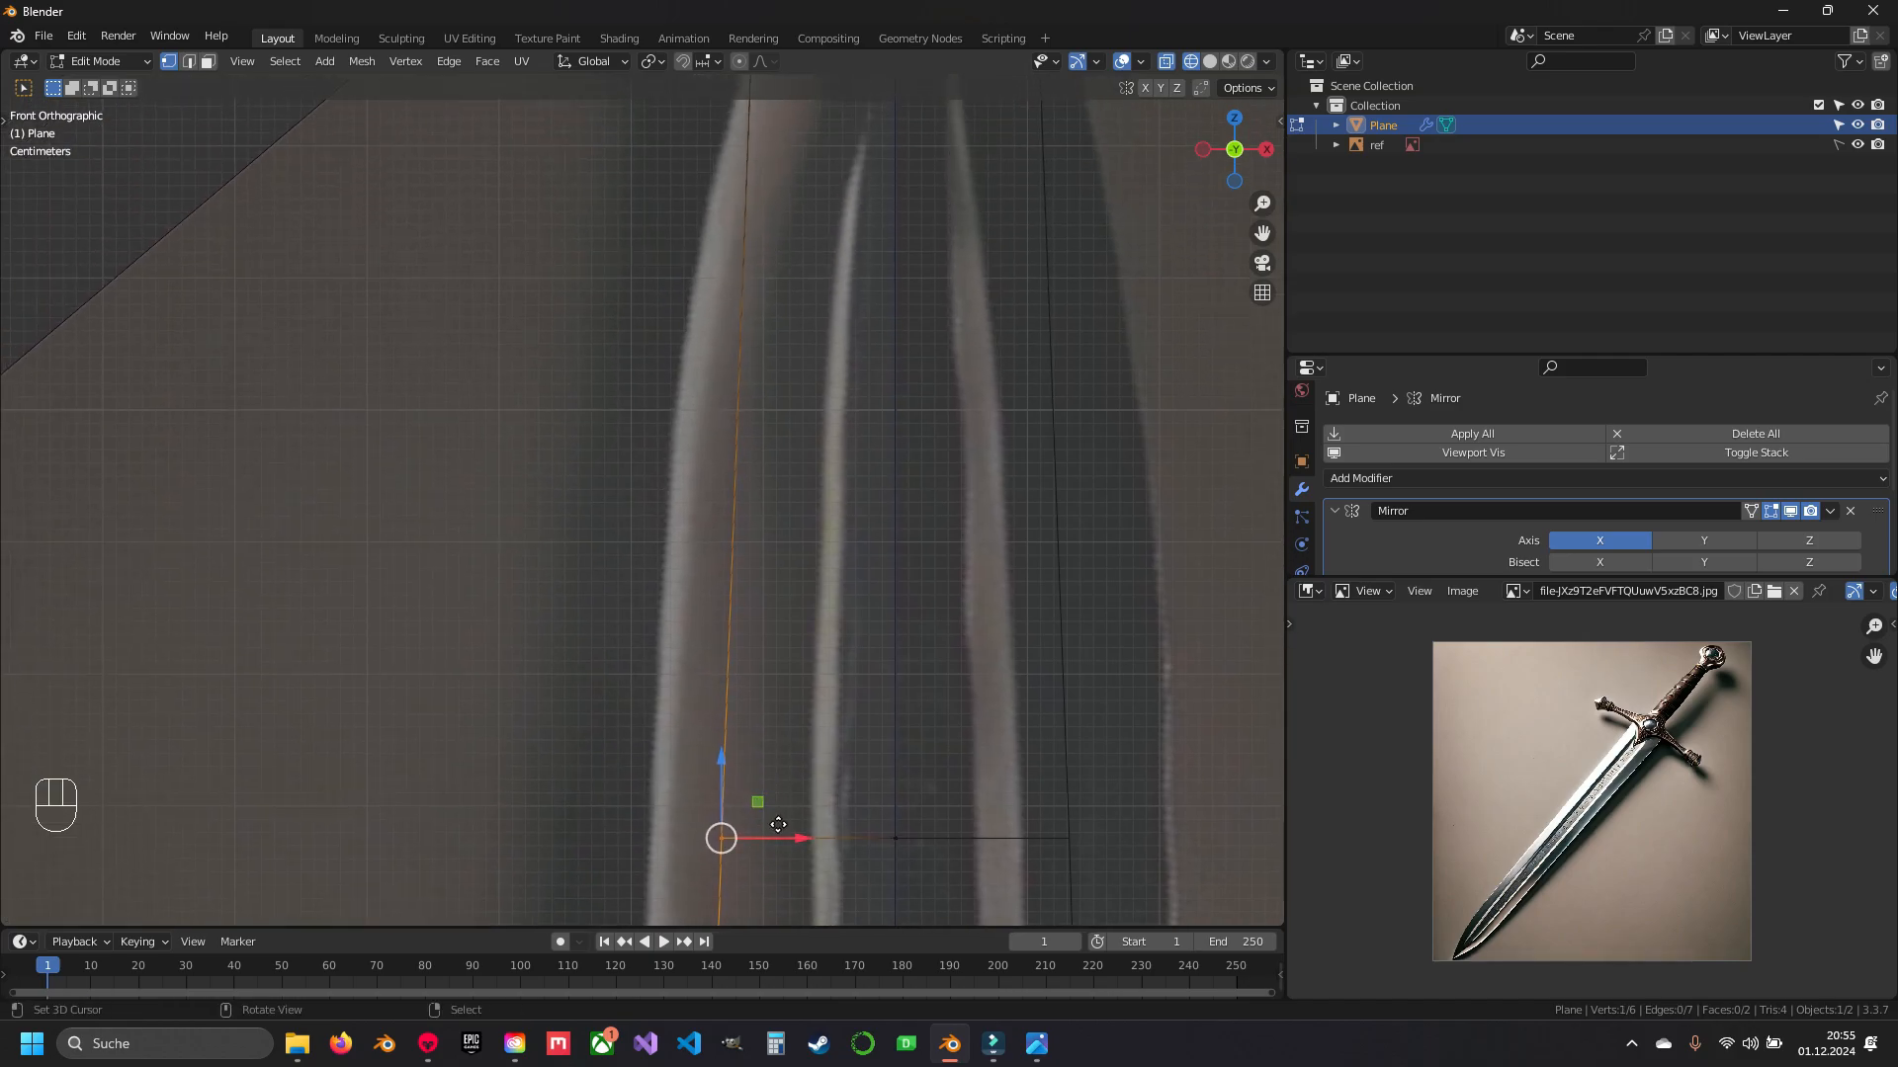
key(g)
key(Escape)
shift+click(882, 826)
shift+middle_drag(834, 744, 822, 808)
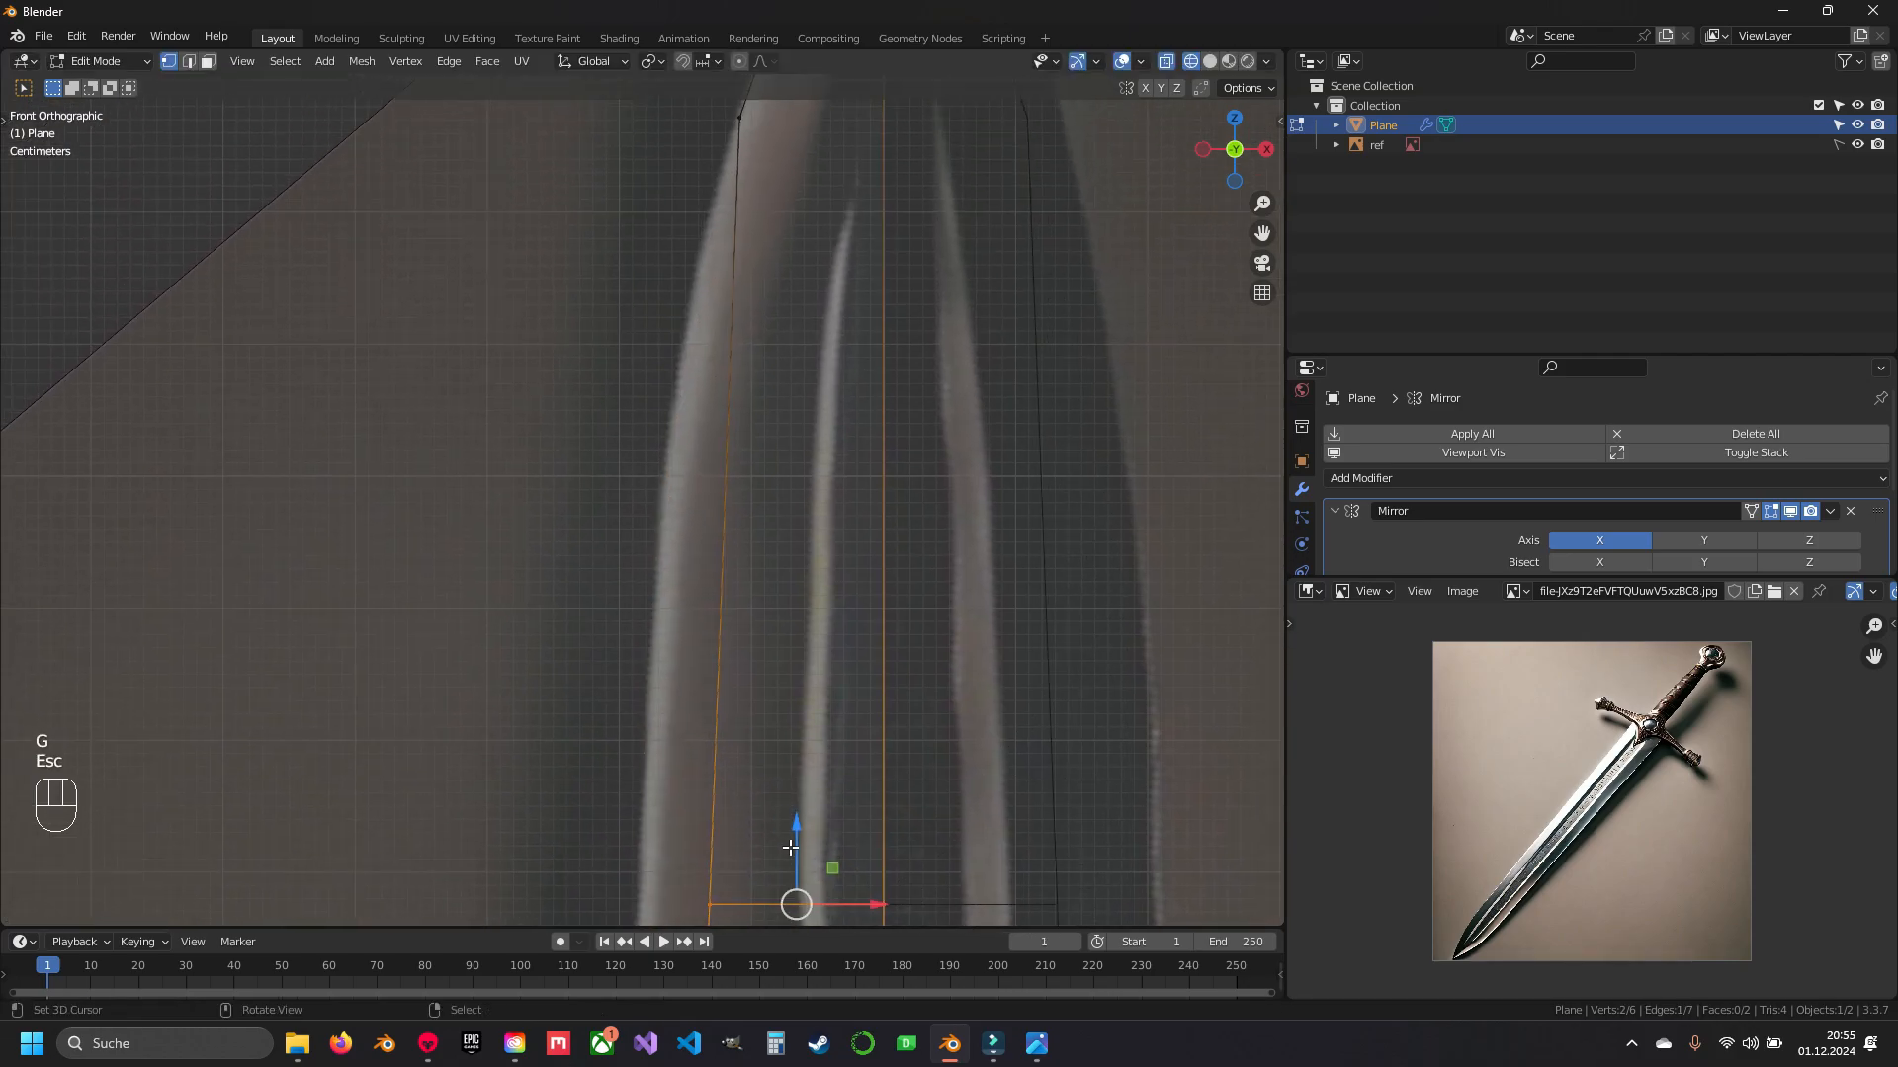
drag(796, 827, 822, 243)
- Move the cross edge's outer vertex outward along X onto the reference blade's edge
shift+middle_drag(780, 337, 582, 534)
right_click(769, 502)
scroll(771, 505, up, 2)
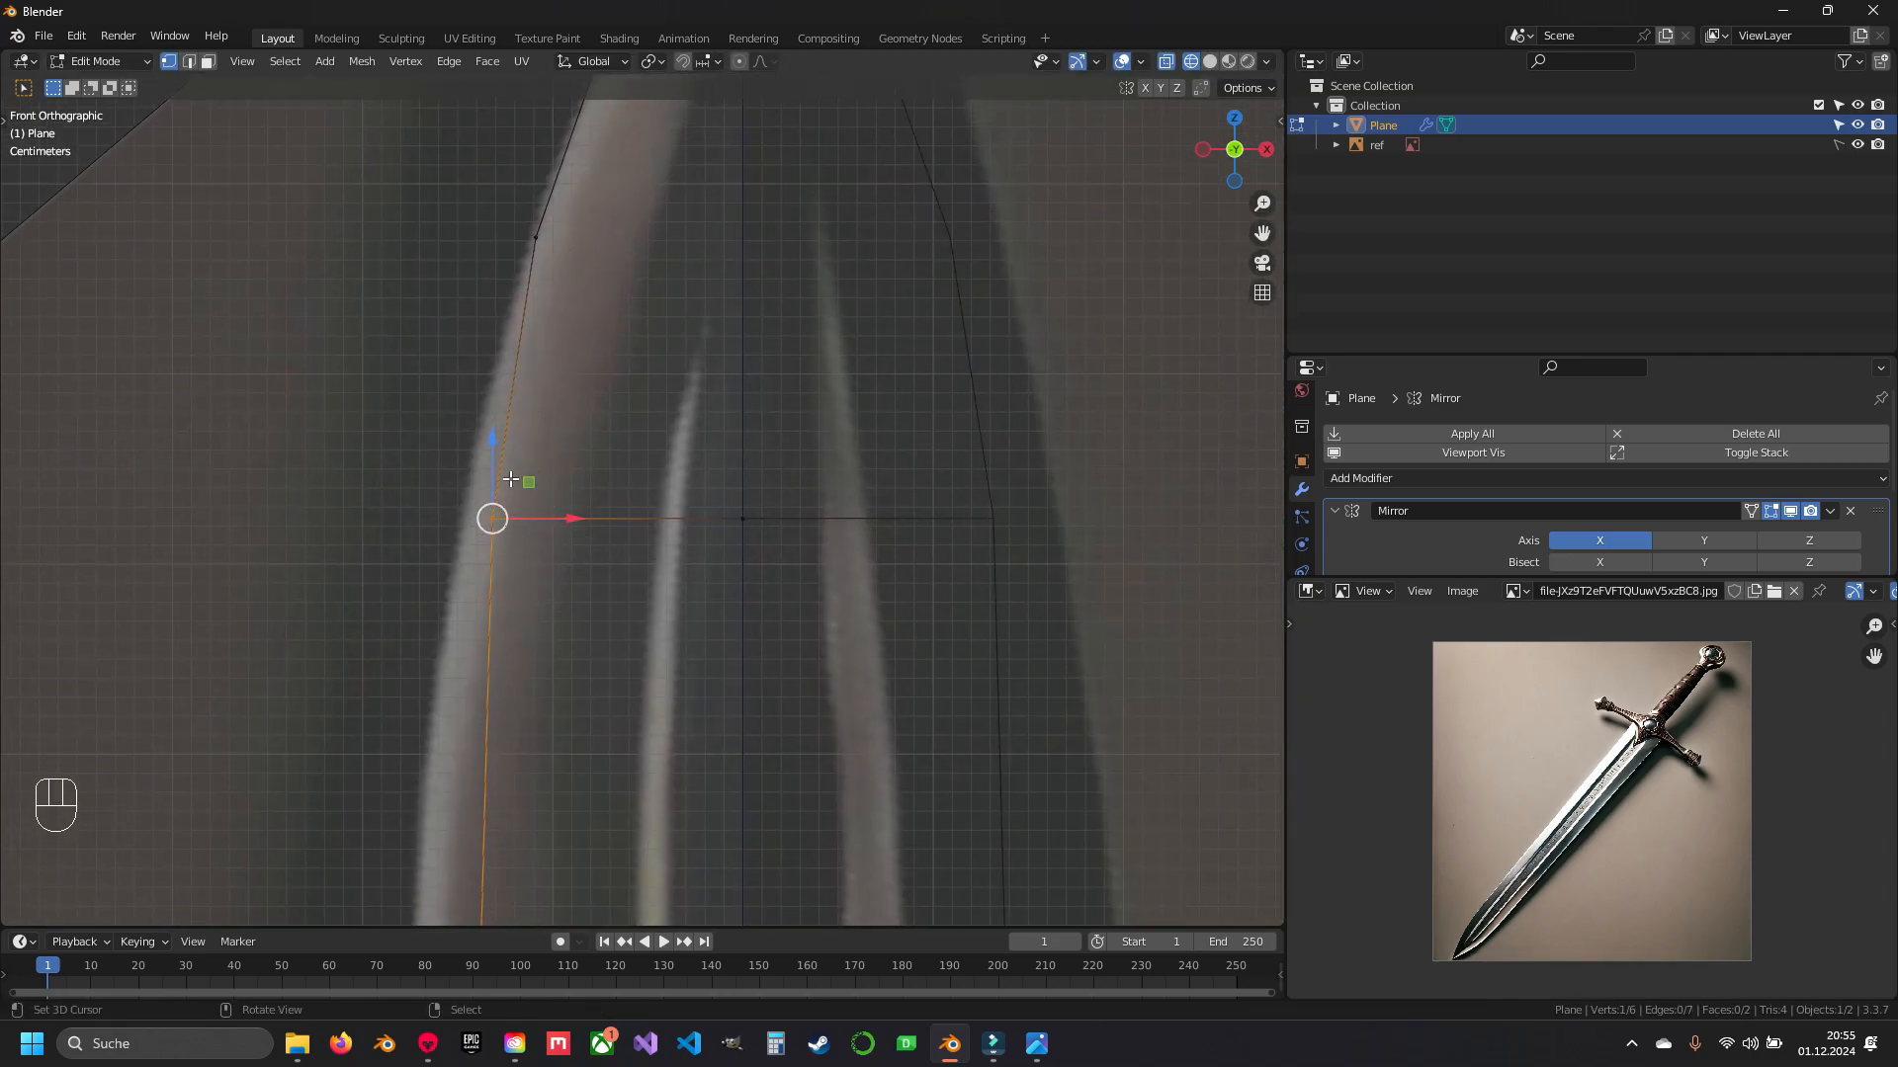
shift+middle_drag(511, 479, 665, 478)
drag(711, 523, 682, 523)
- Knife-cut a horizontal edge from the outer vertex above the cross edge to the blade's centre line
scroll(736, 444, down, 2)
shift+middle_drag(753, 419, 686, 554)
scroll(736, 458, up, 3)
scroll(697, 549, down, 2)
drag(636, 411, 722, 476)
shift+middle_drag(715, 405, 655, 576)
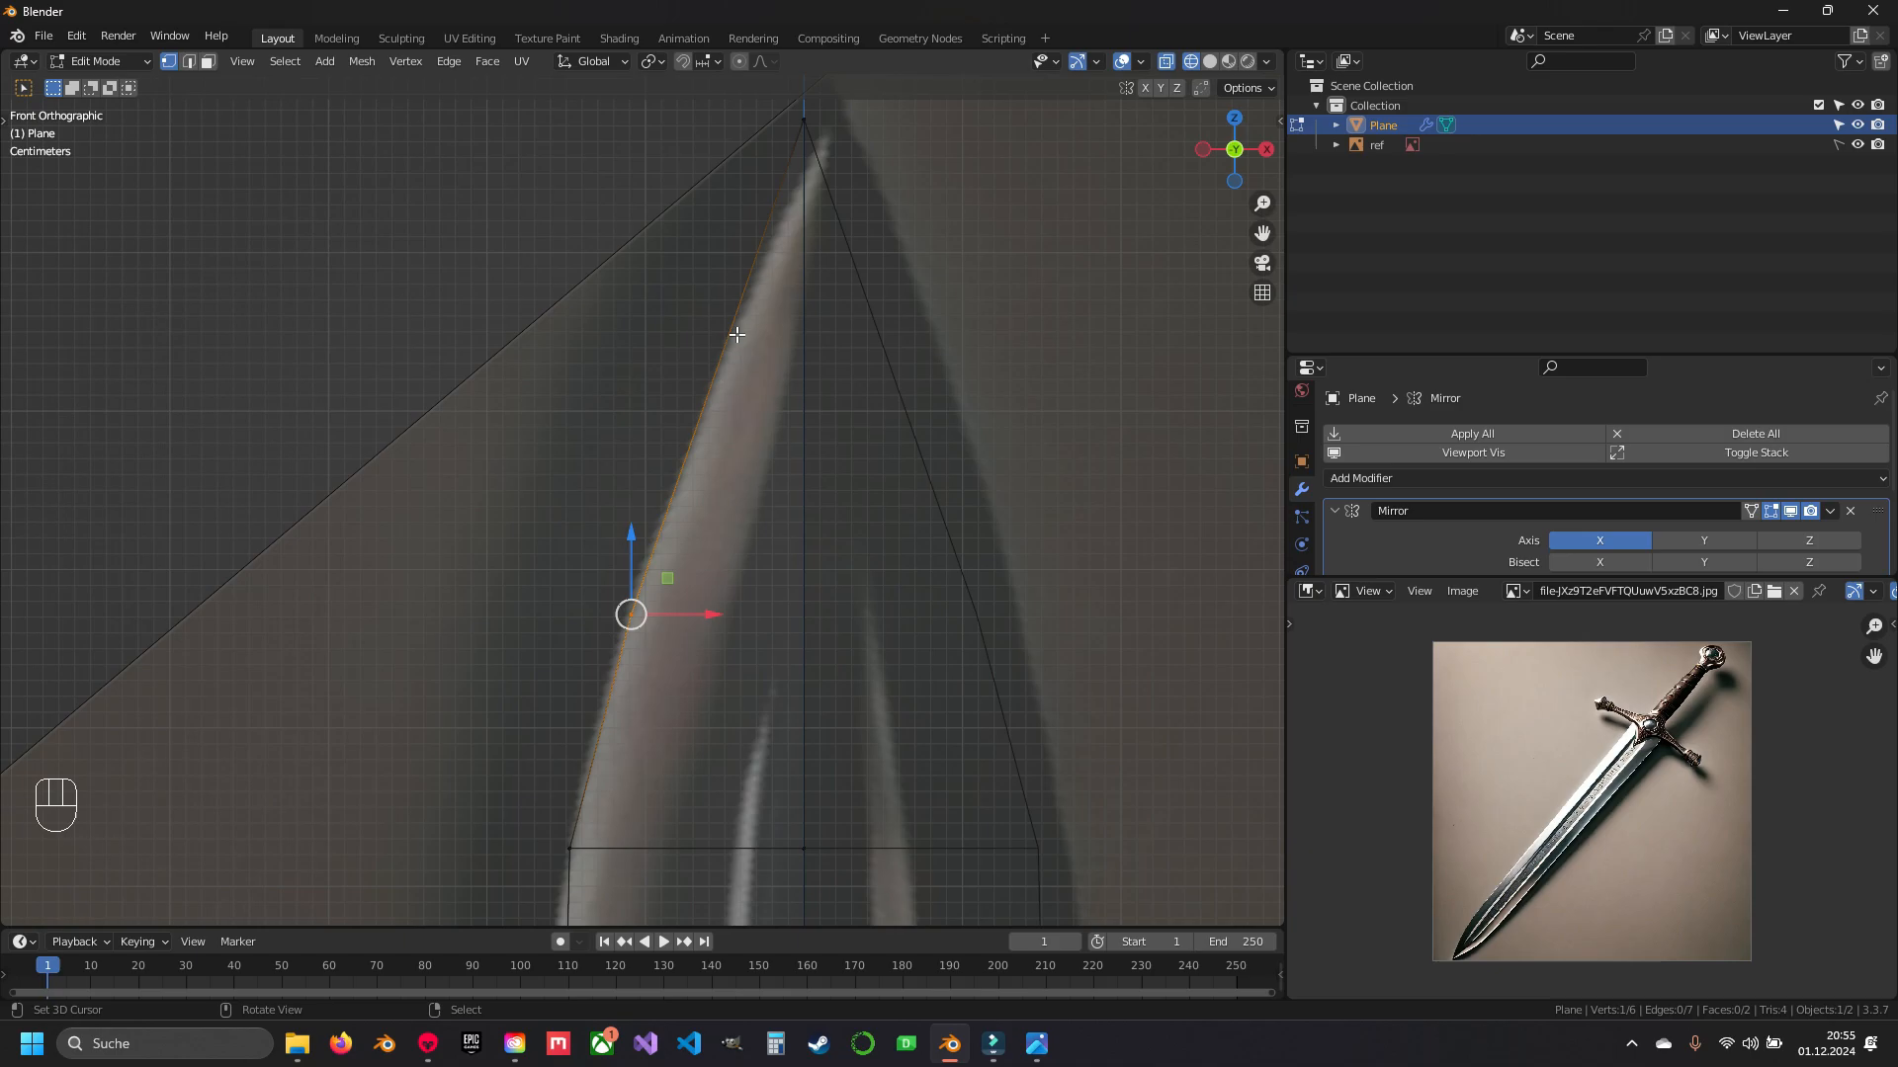
shift+middle_drag(672, 581, 679, 449)
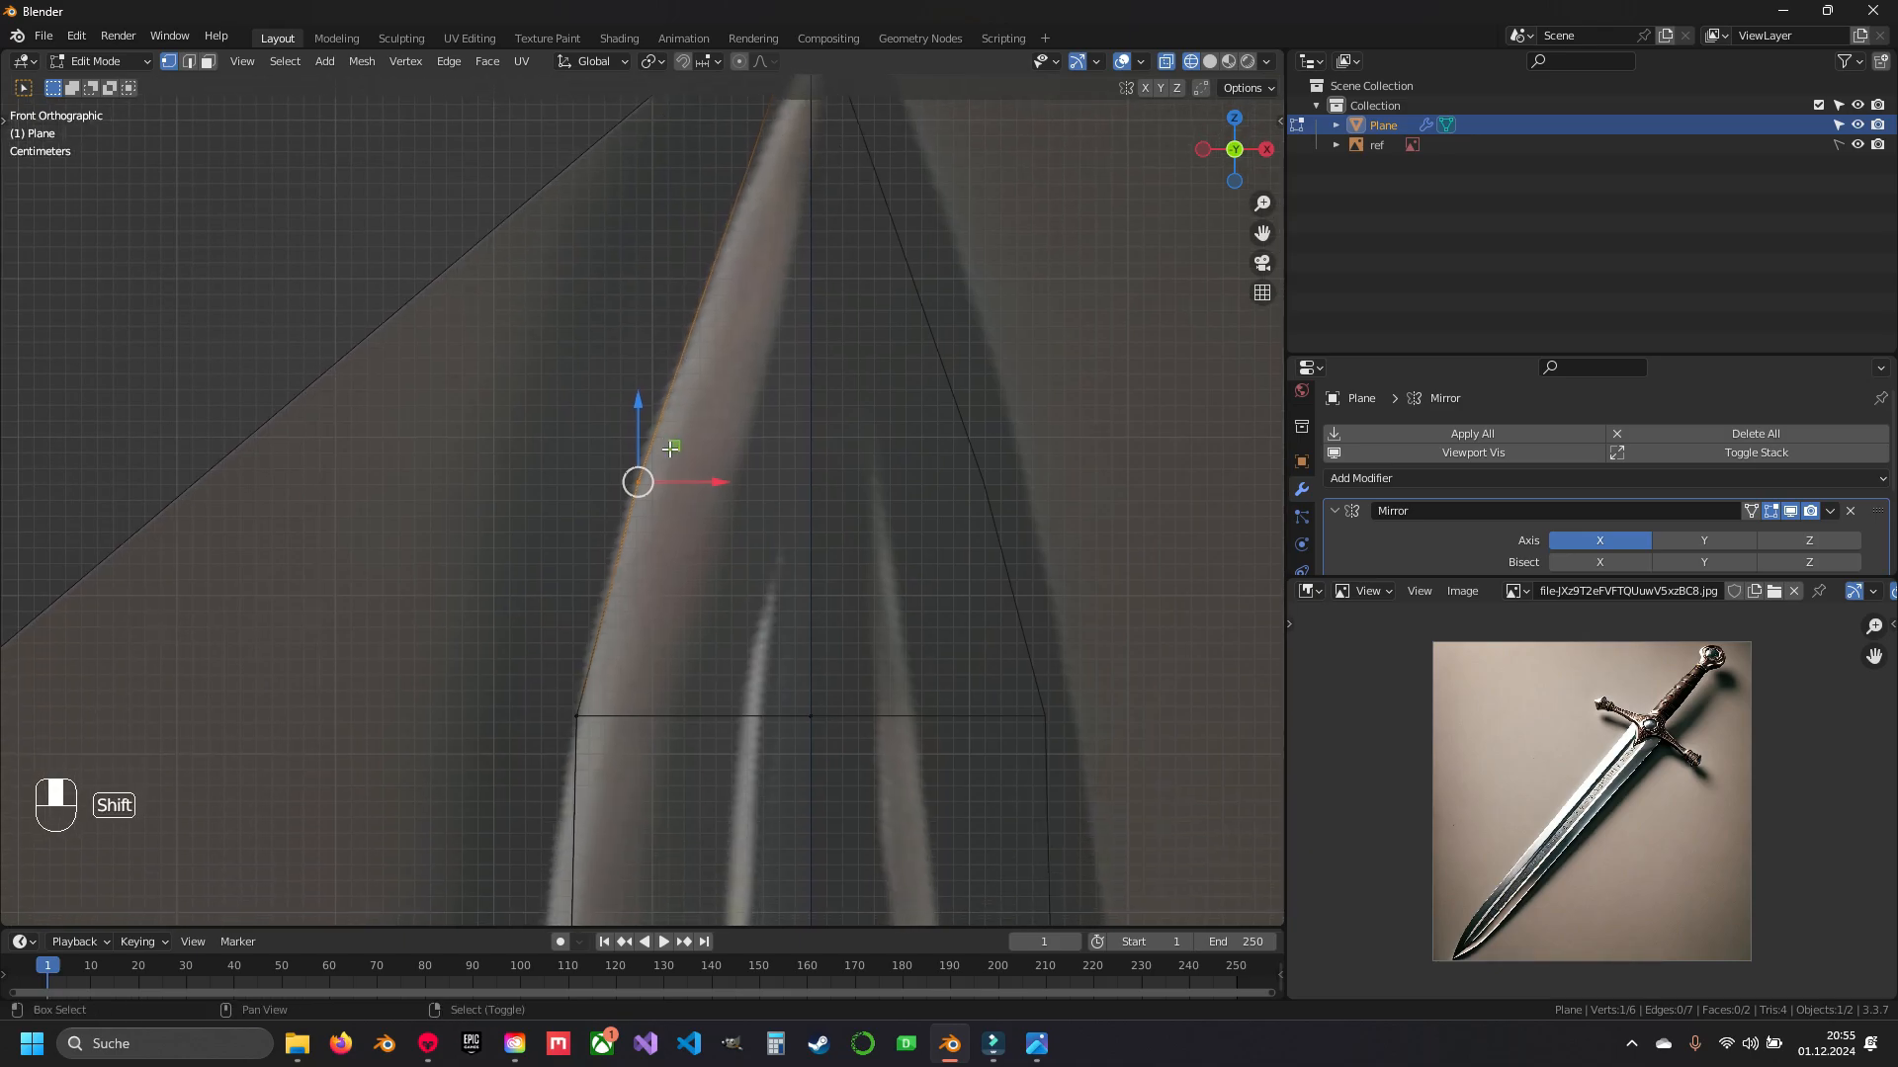
scroll(652, 501, up, 1)
scroll(582, 506, up, 1)
mouse_move(644, 343)
shift+middle_down()
mouse_move(576, 627)
mouse_move(622, 364)
shift+middle_up()
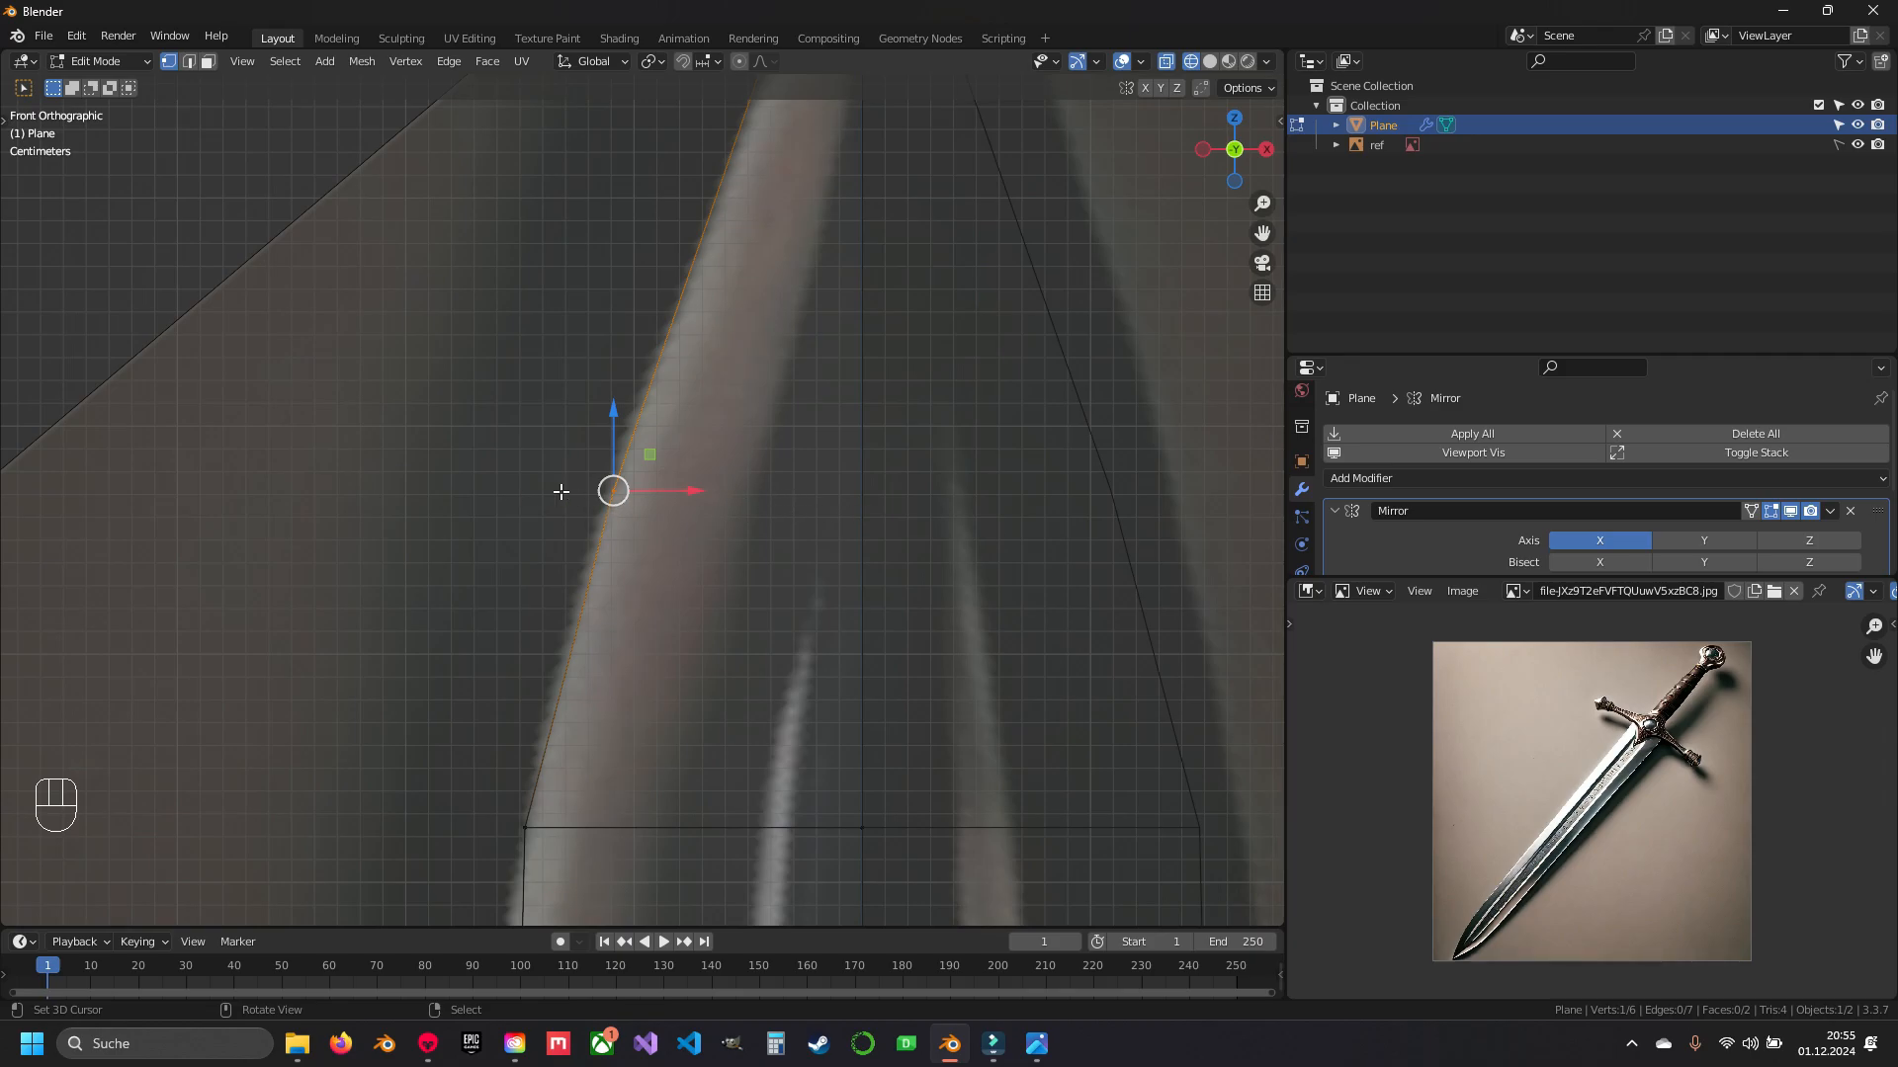
key(k)
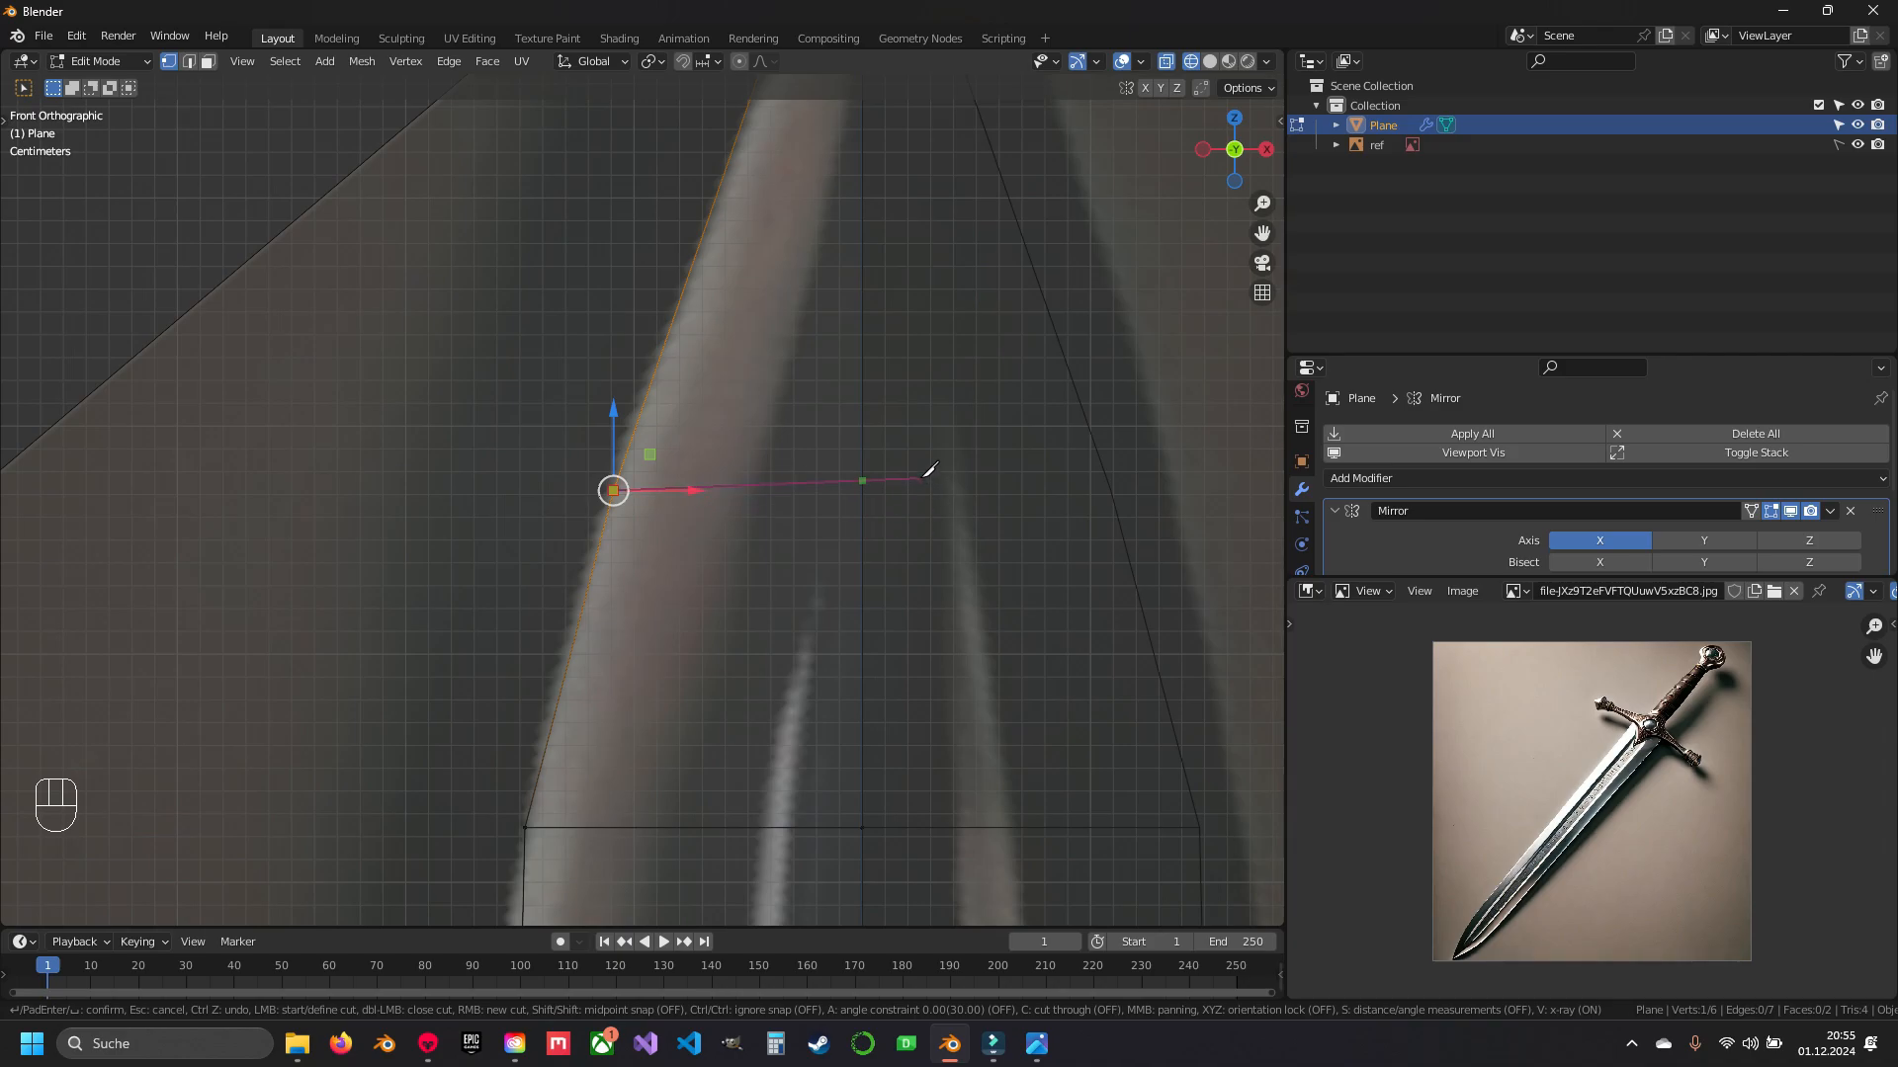
key(a)
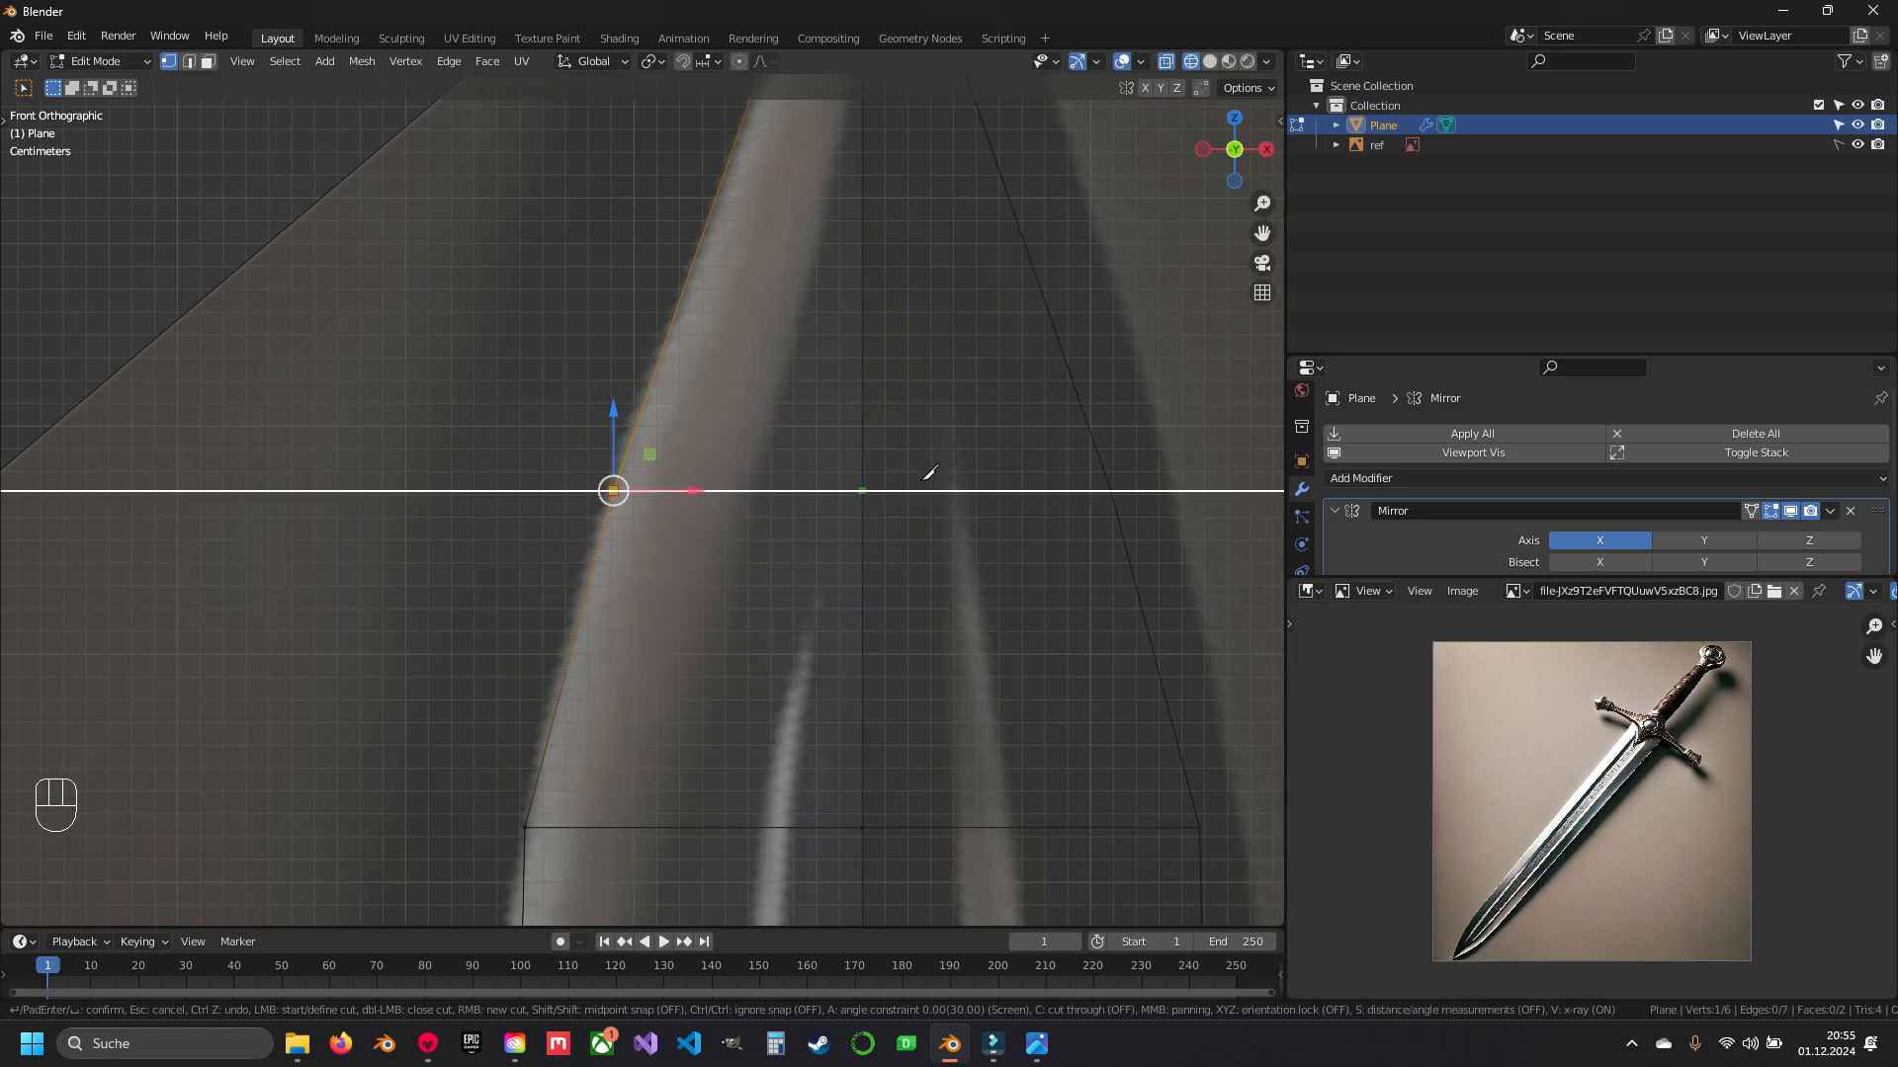
click(859, 477)
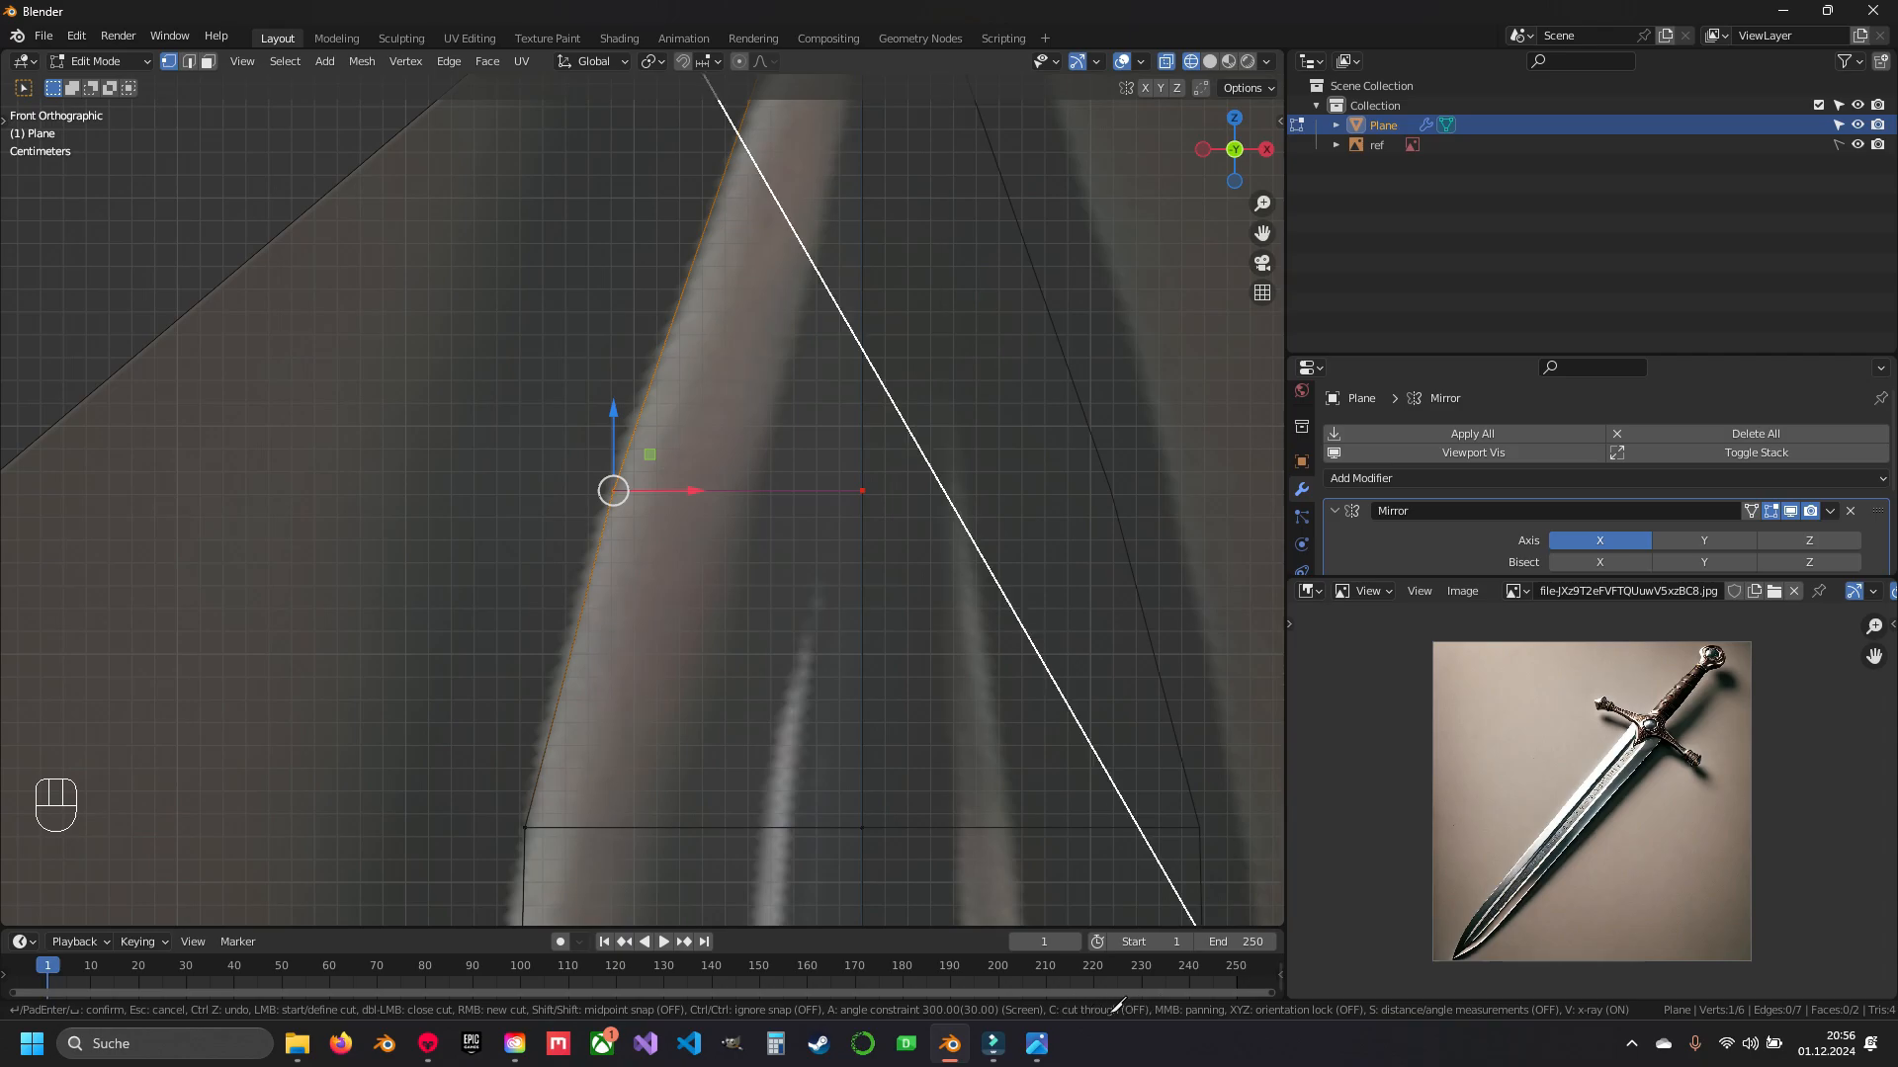
click(925, 489)
key(Return)
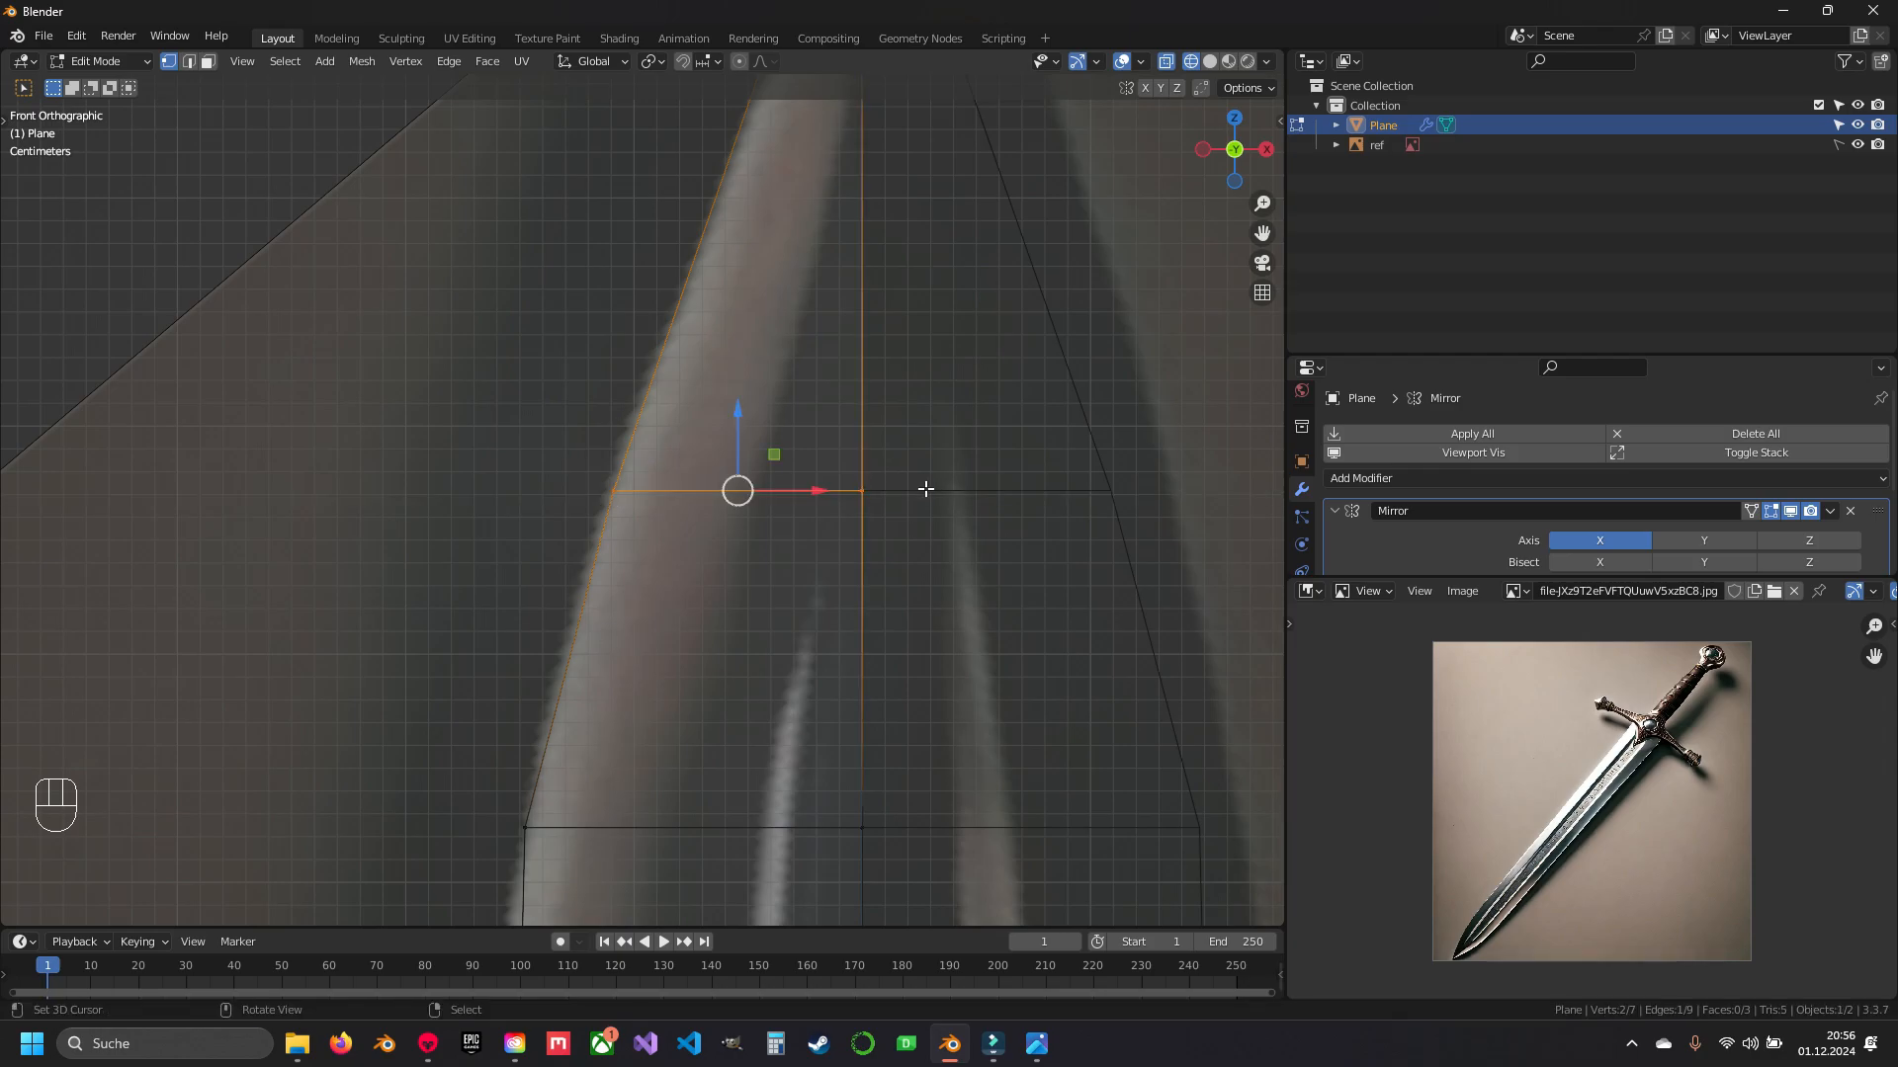
- Add a loop cut midway between the two horizontal cross edges below the tip
key(a)
shift+middle_drag(762, 296, 741, 462)
shift+middle_drag(703, 580, 705, 518)
key(ctrl+r)
click(684, 417)
click(684, 416)
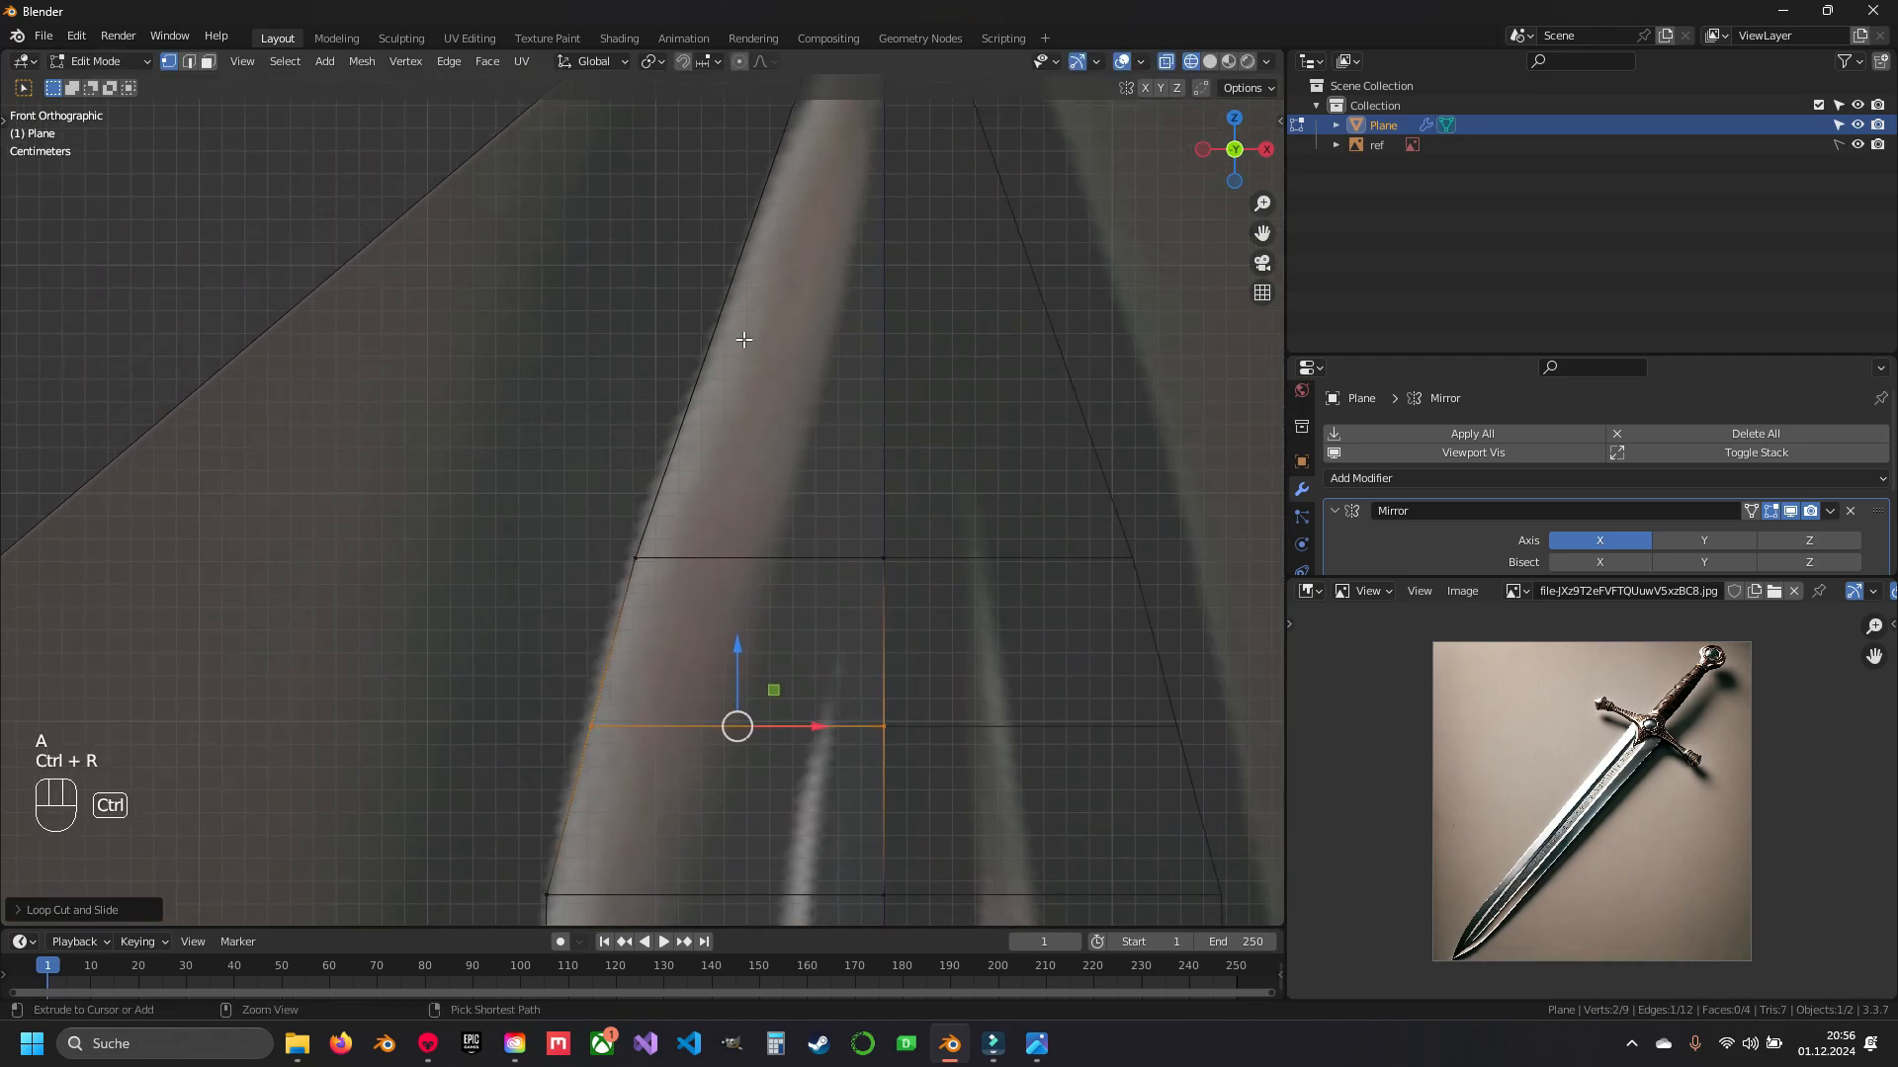
- Try a loop cut on the tip's outer edge above the highest cross edge, and undo it
key(ctrl+r)
click(744, 340)
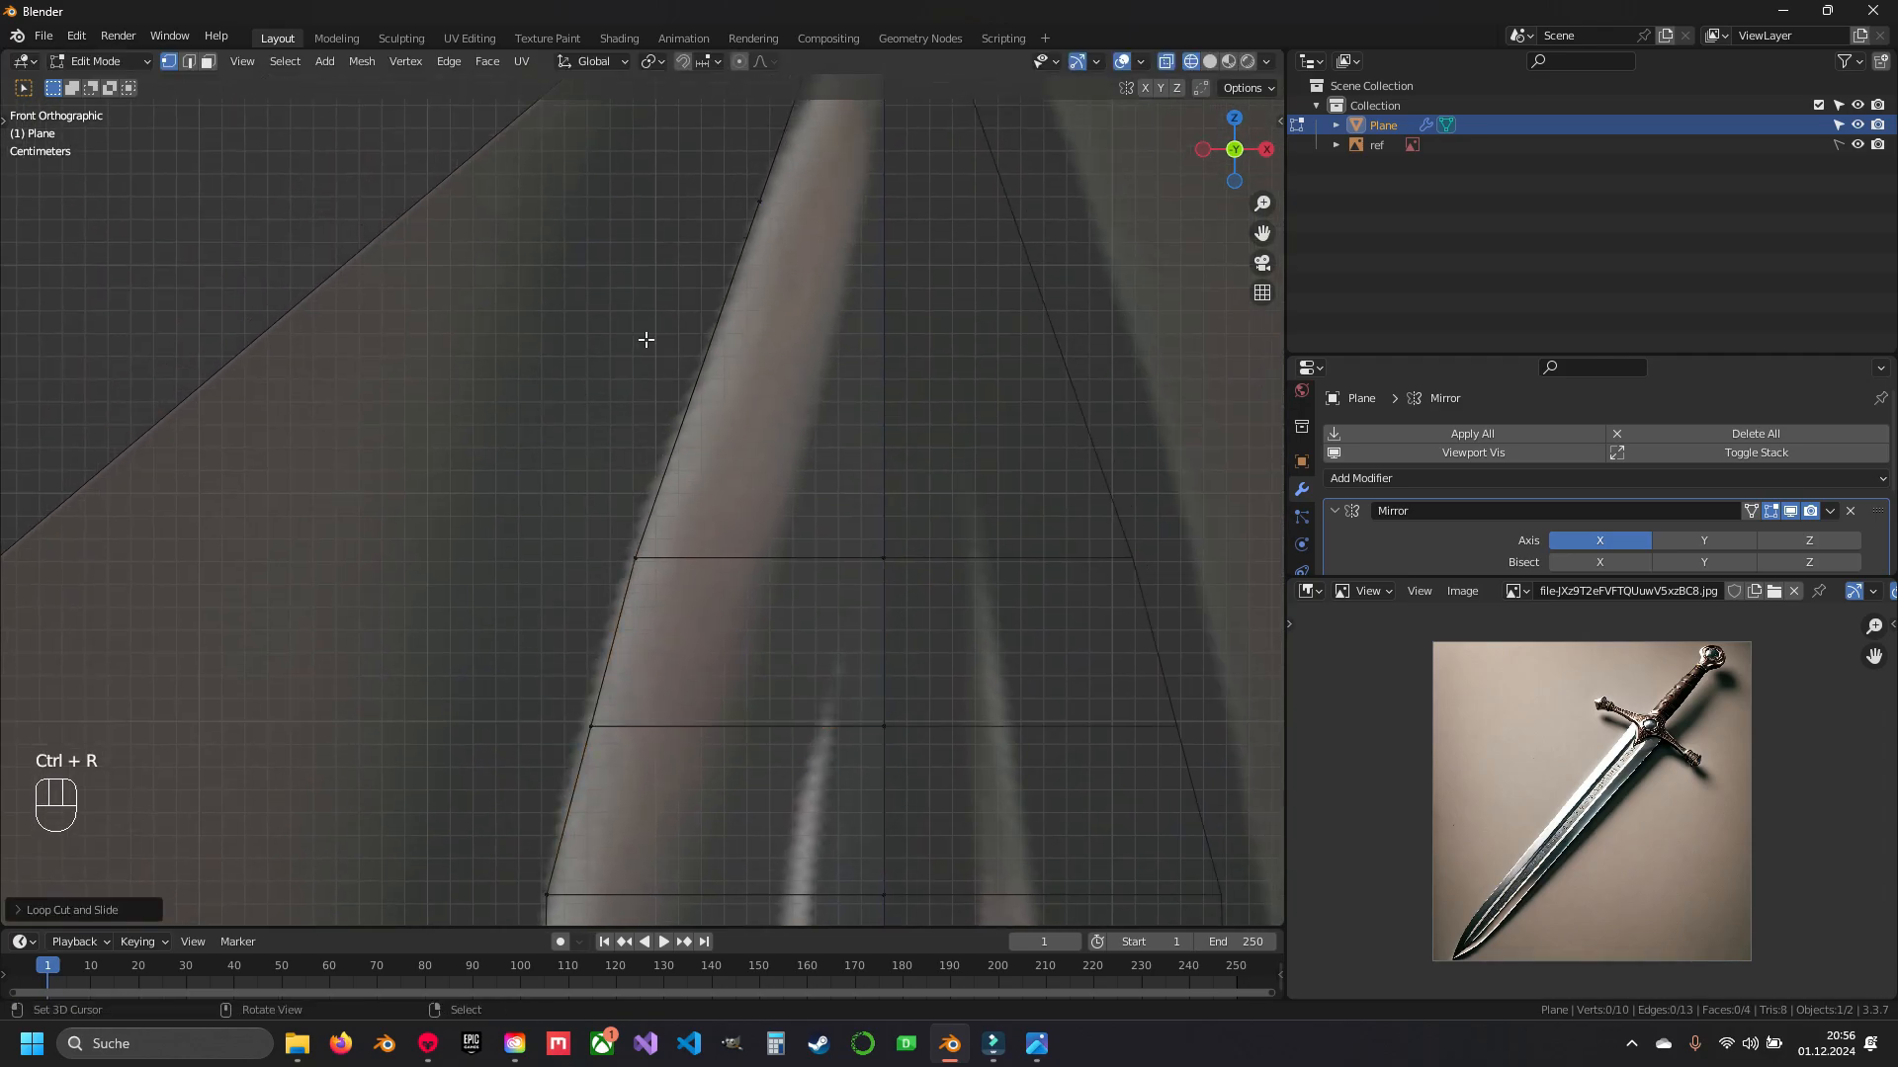
shift+middle_drag(703, 274, 690, 417)
key(ctrl+z)
- Add a midpoint vertex on the tip's outer edge with a loop cut and knife-cut horizontally from it to the centre line
key(ctrl+r)
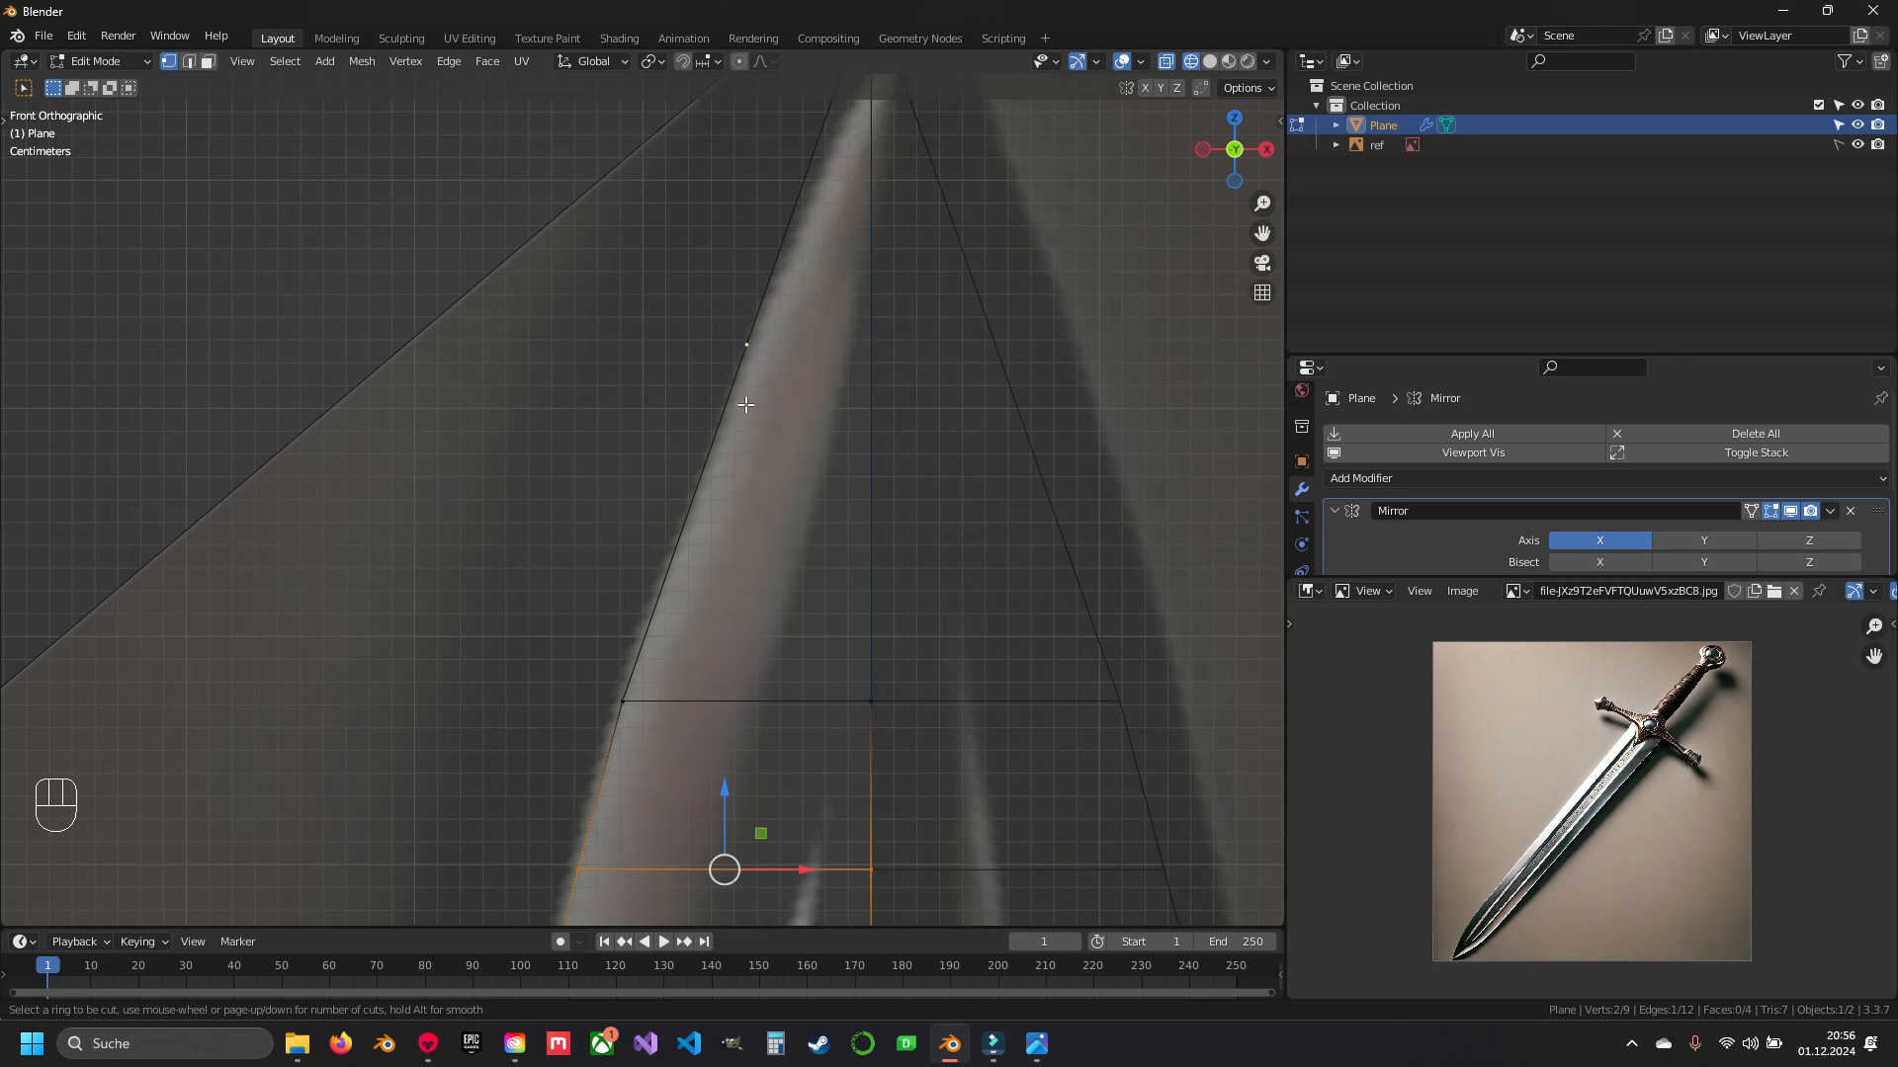
click(735, 348)
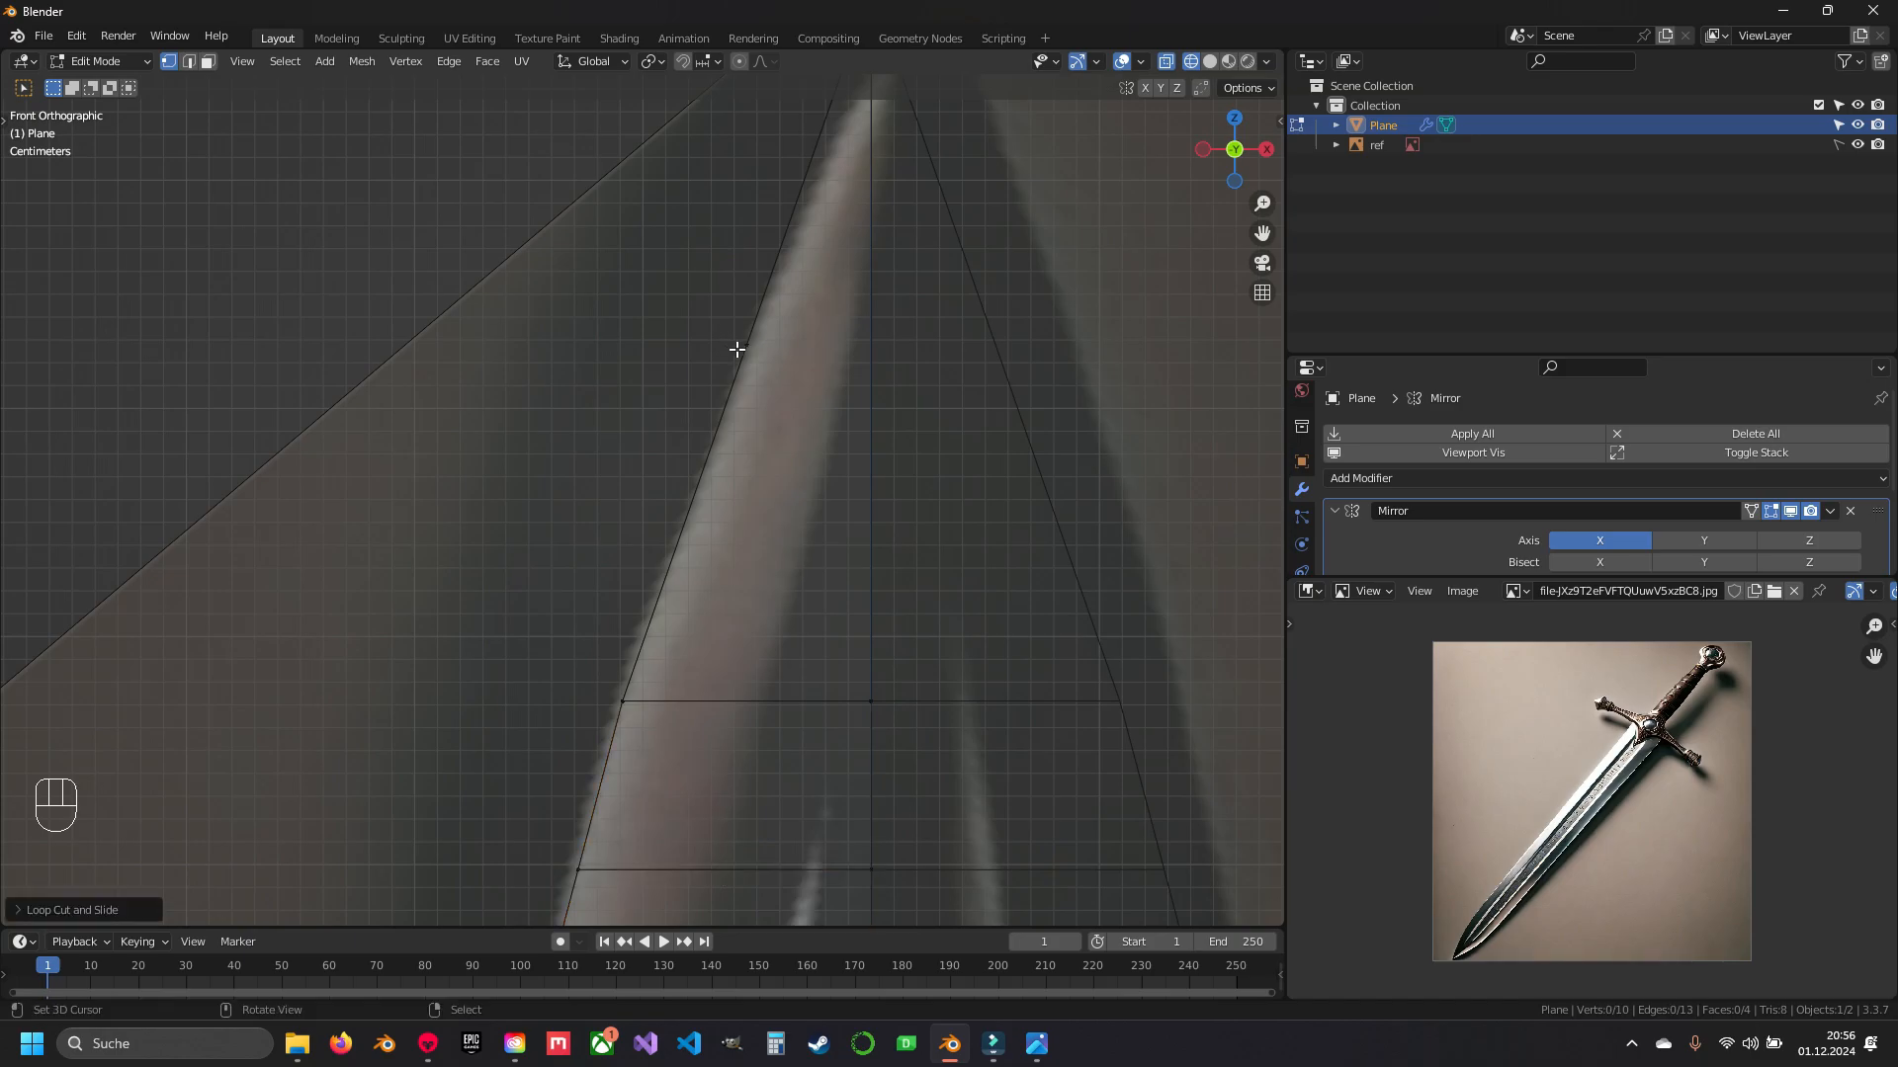
shift+middle_drag(759, 405, 720, 457)
scroll(709, 437, up, 2)
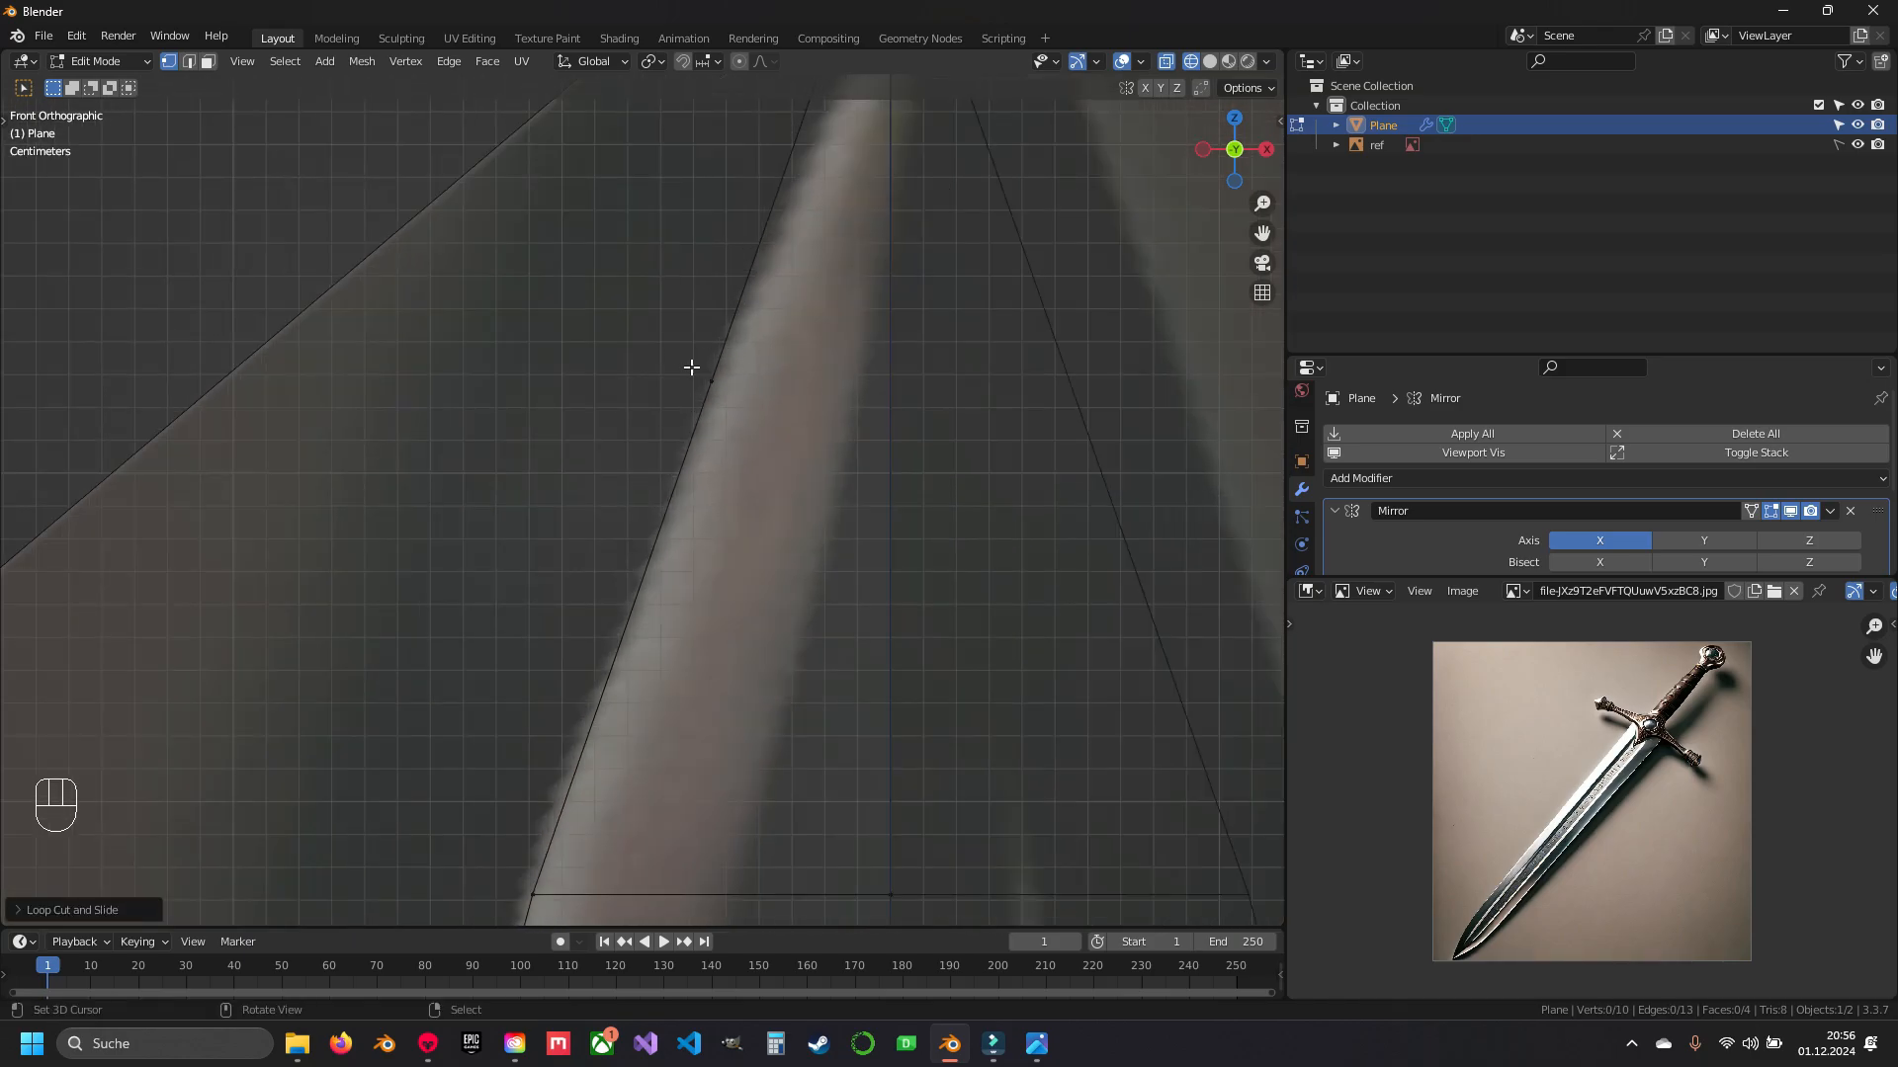
key(k)
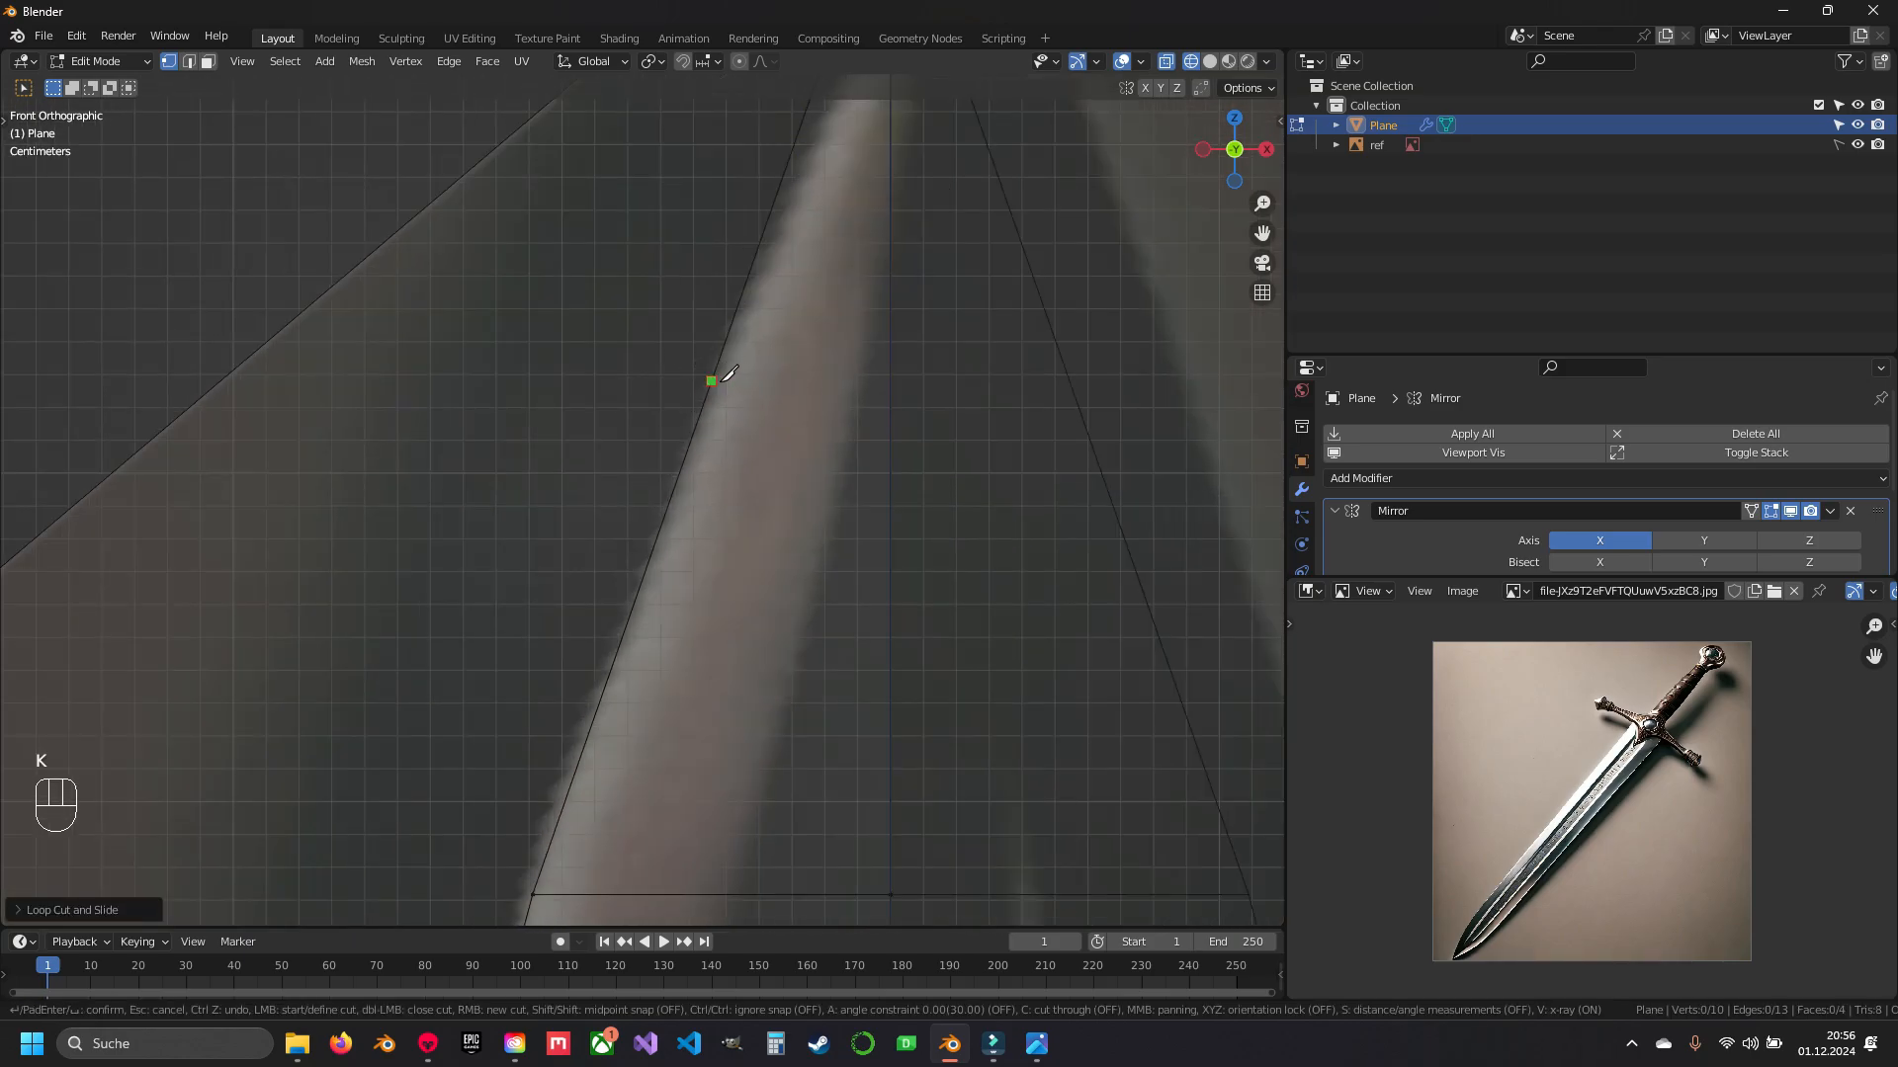
key(a)
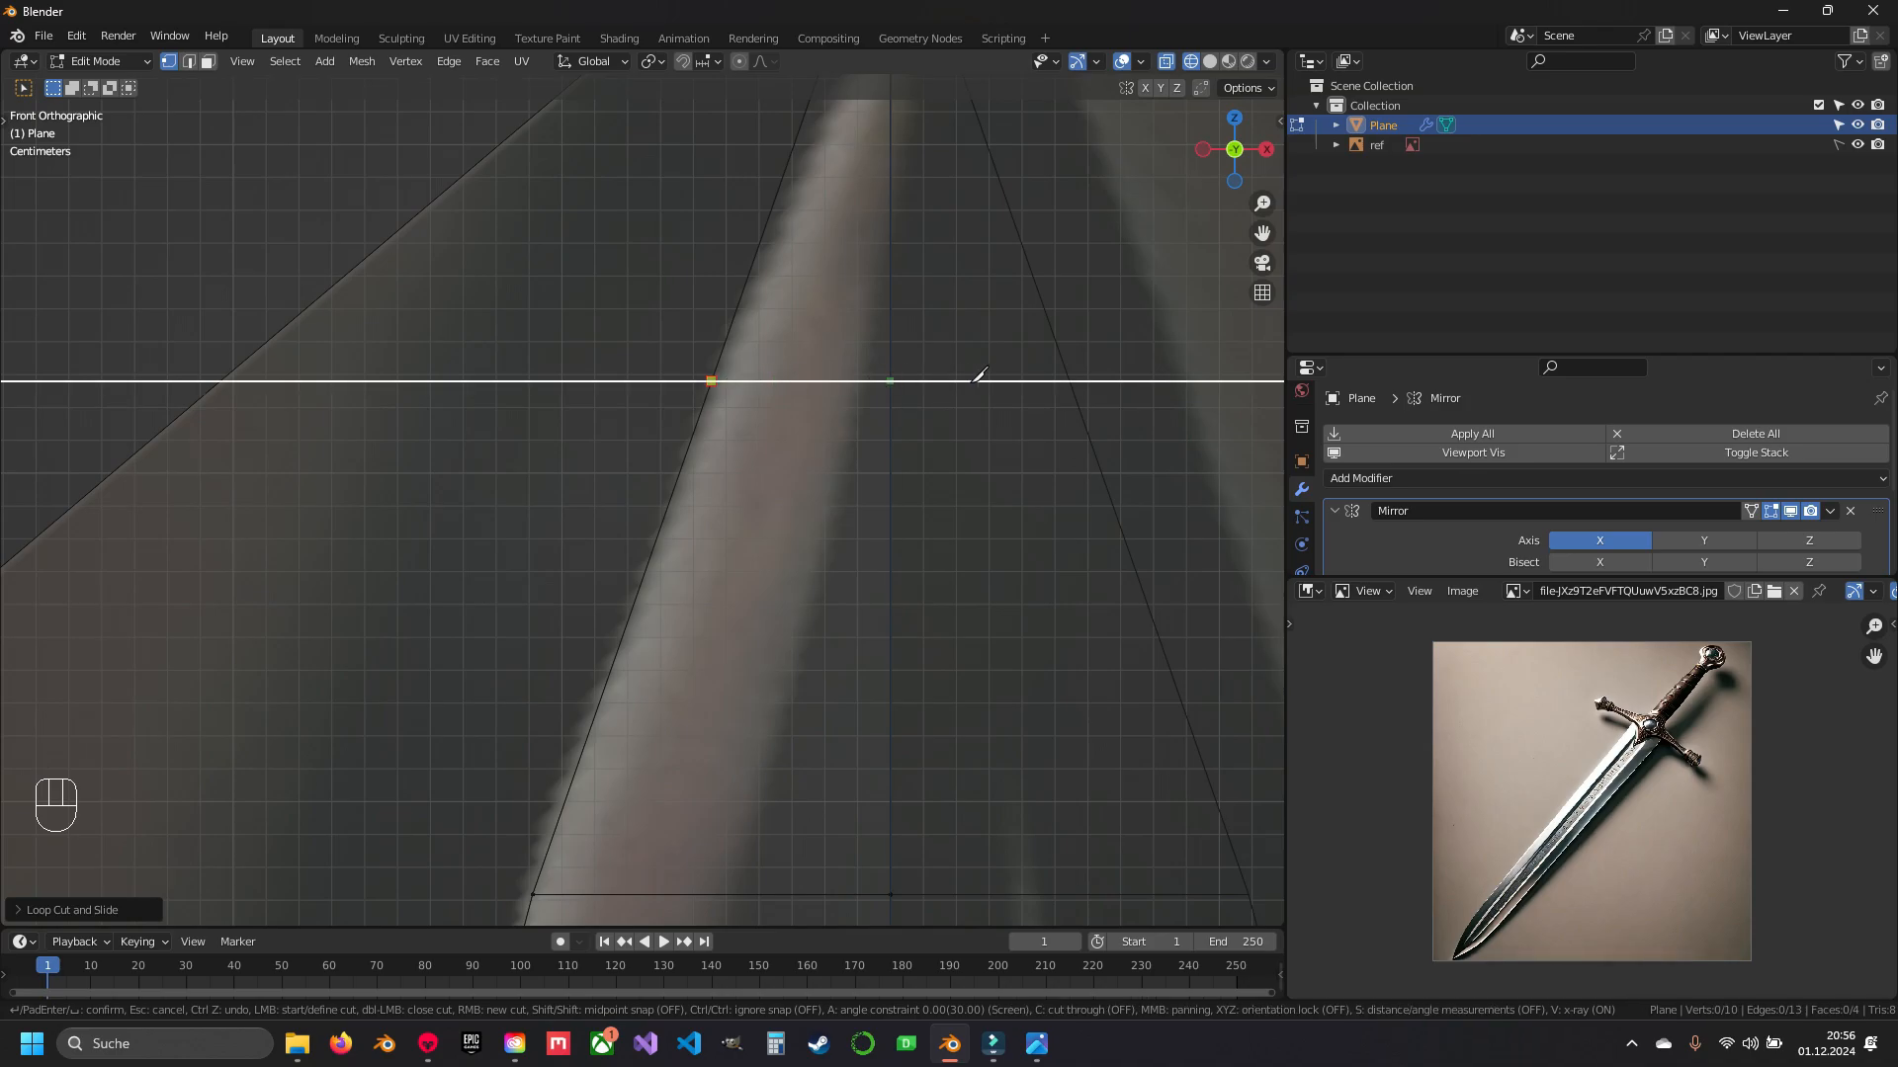
click(983, 382)
key(Return)
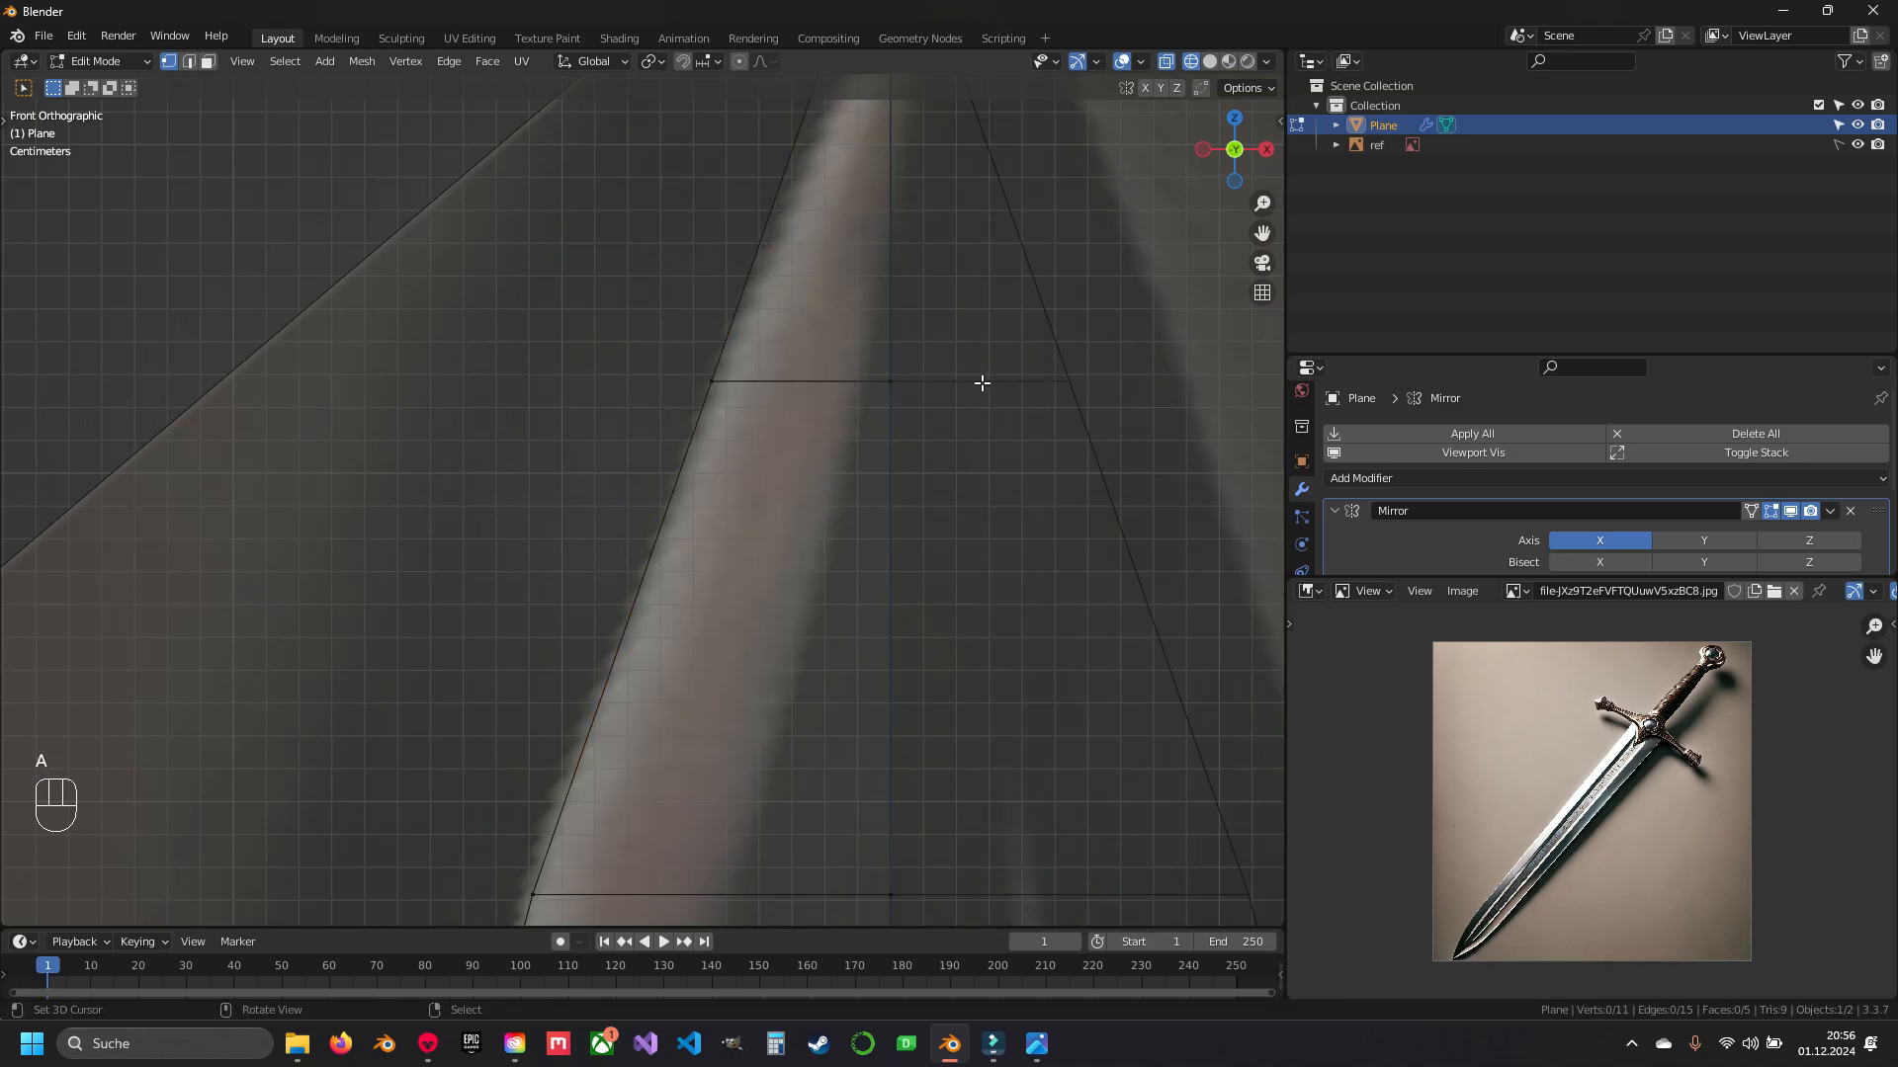
- Edge-slide the new highest cross edge along the tip, settling it slightly closer to the cross edge below
scroll(840, 422, down, 1)
shift+middle_drag(856, 428, 866, 345)
drag(682, 284, 929, 360)
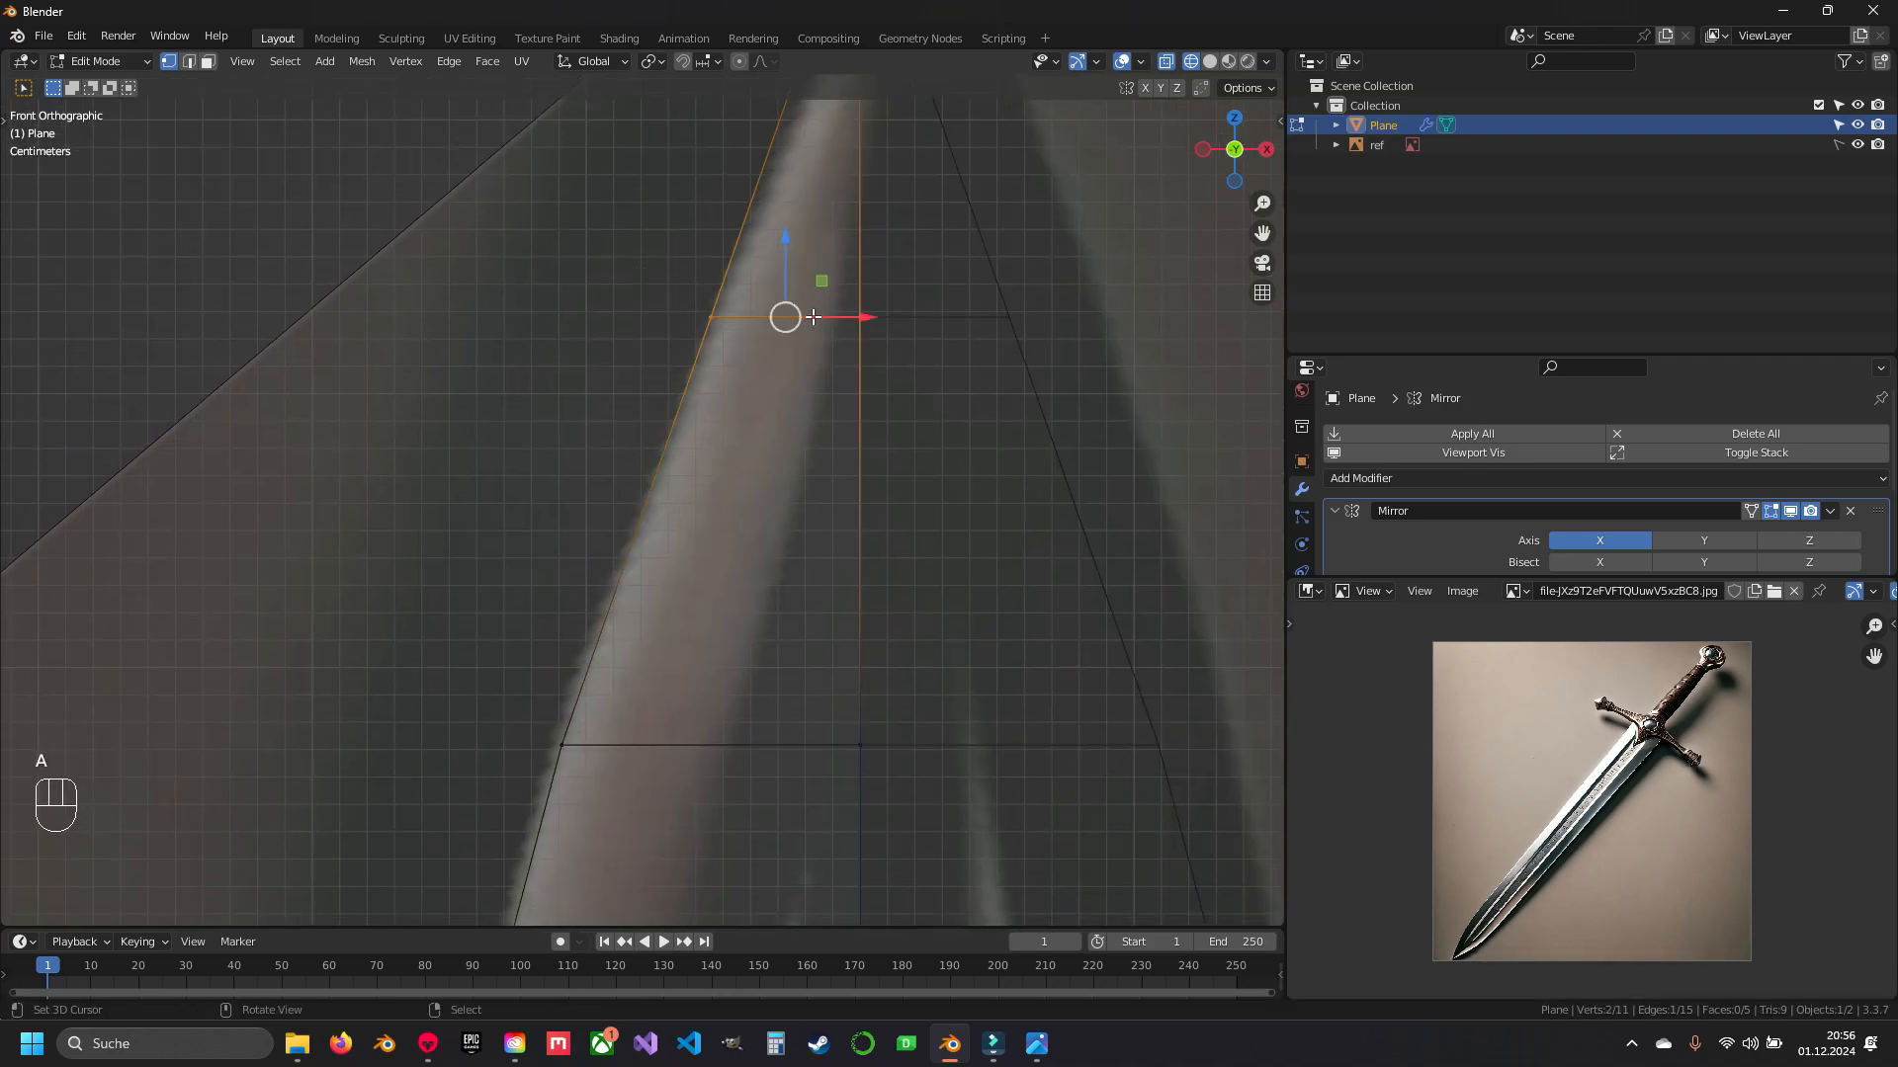
key(g)
key(g)
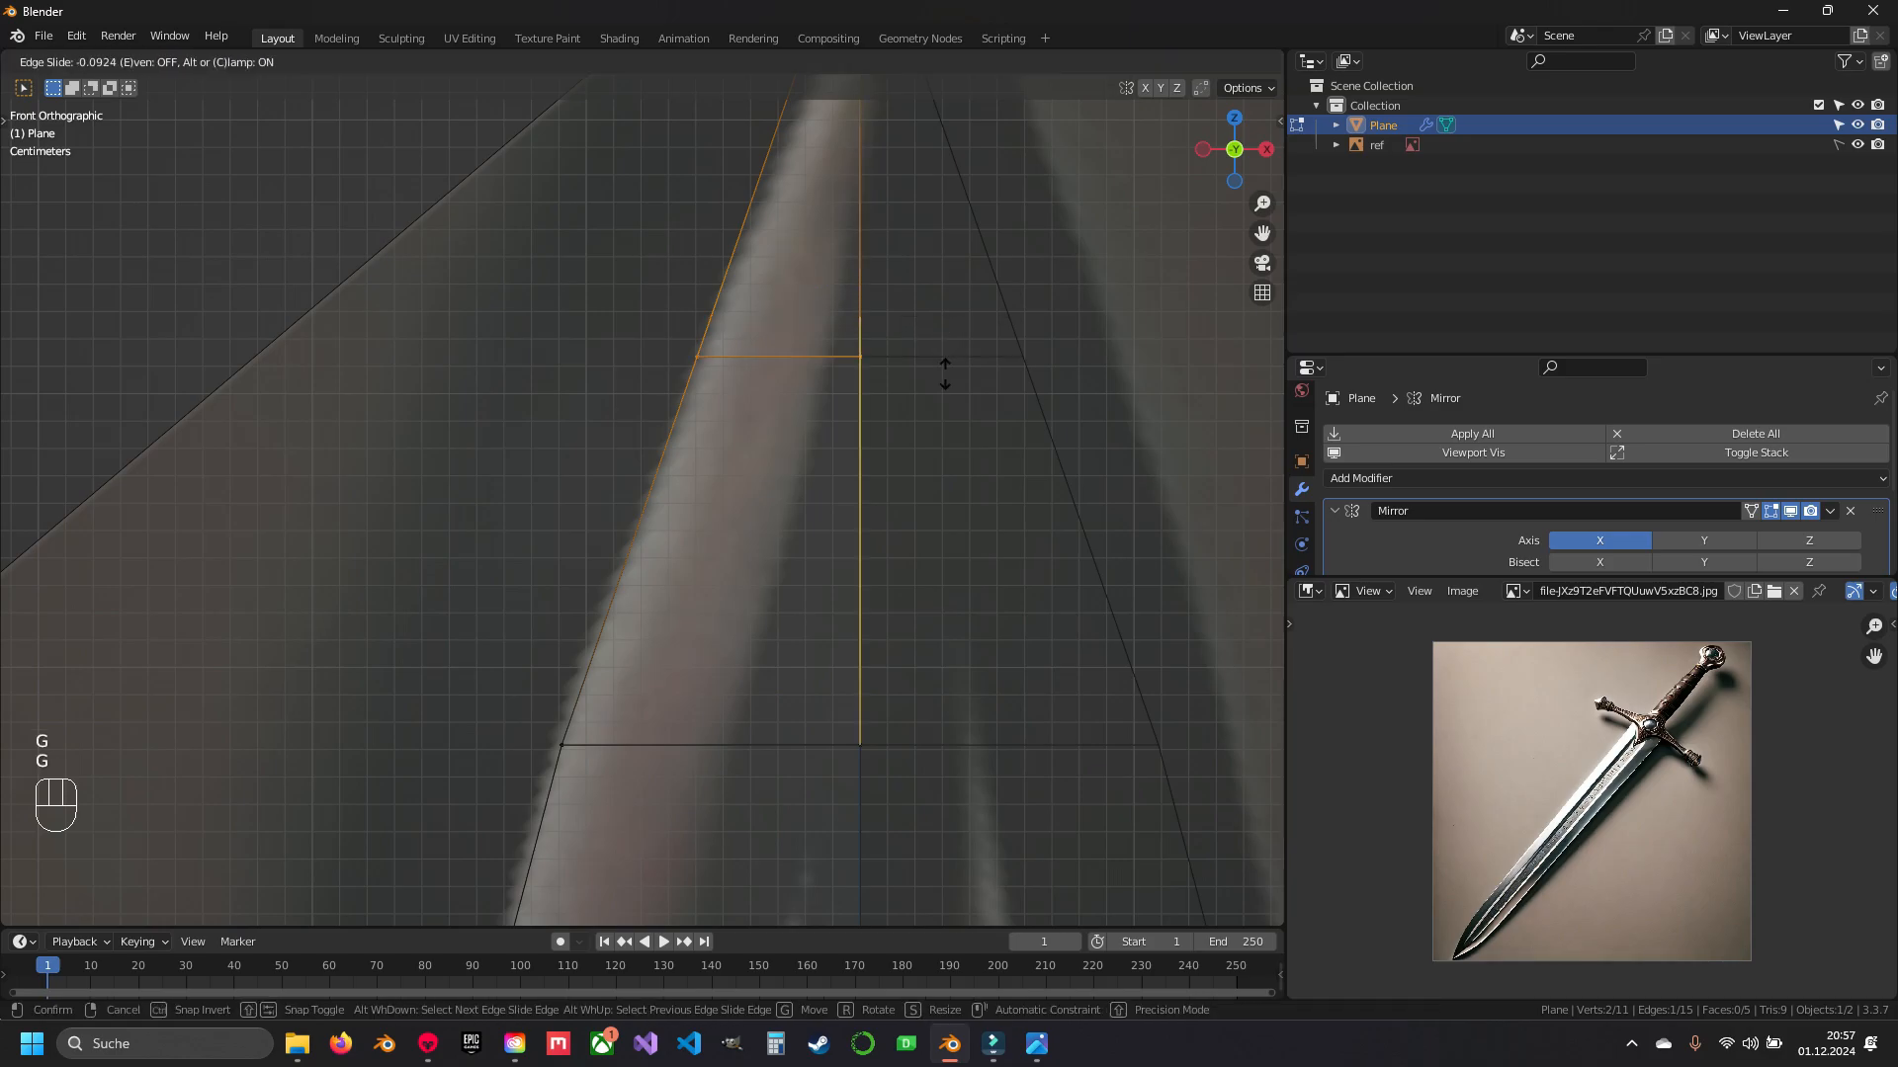
click(1003, 287)
shift+middle_drag(646, 581, 633, 508)
key(g)
key(g)
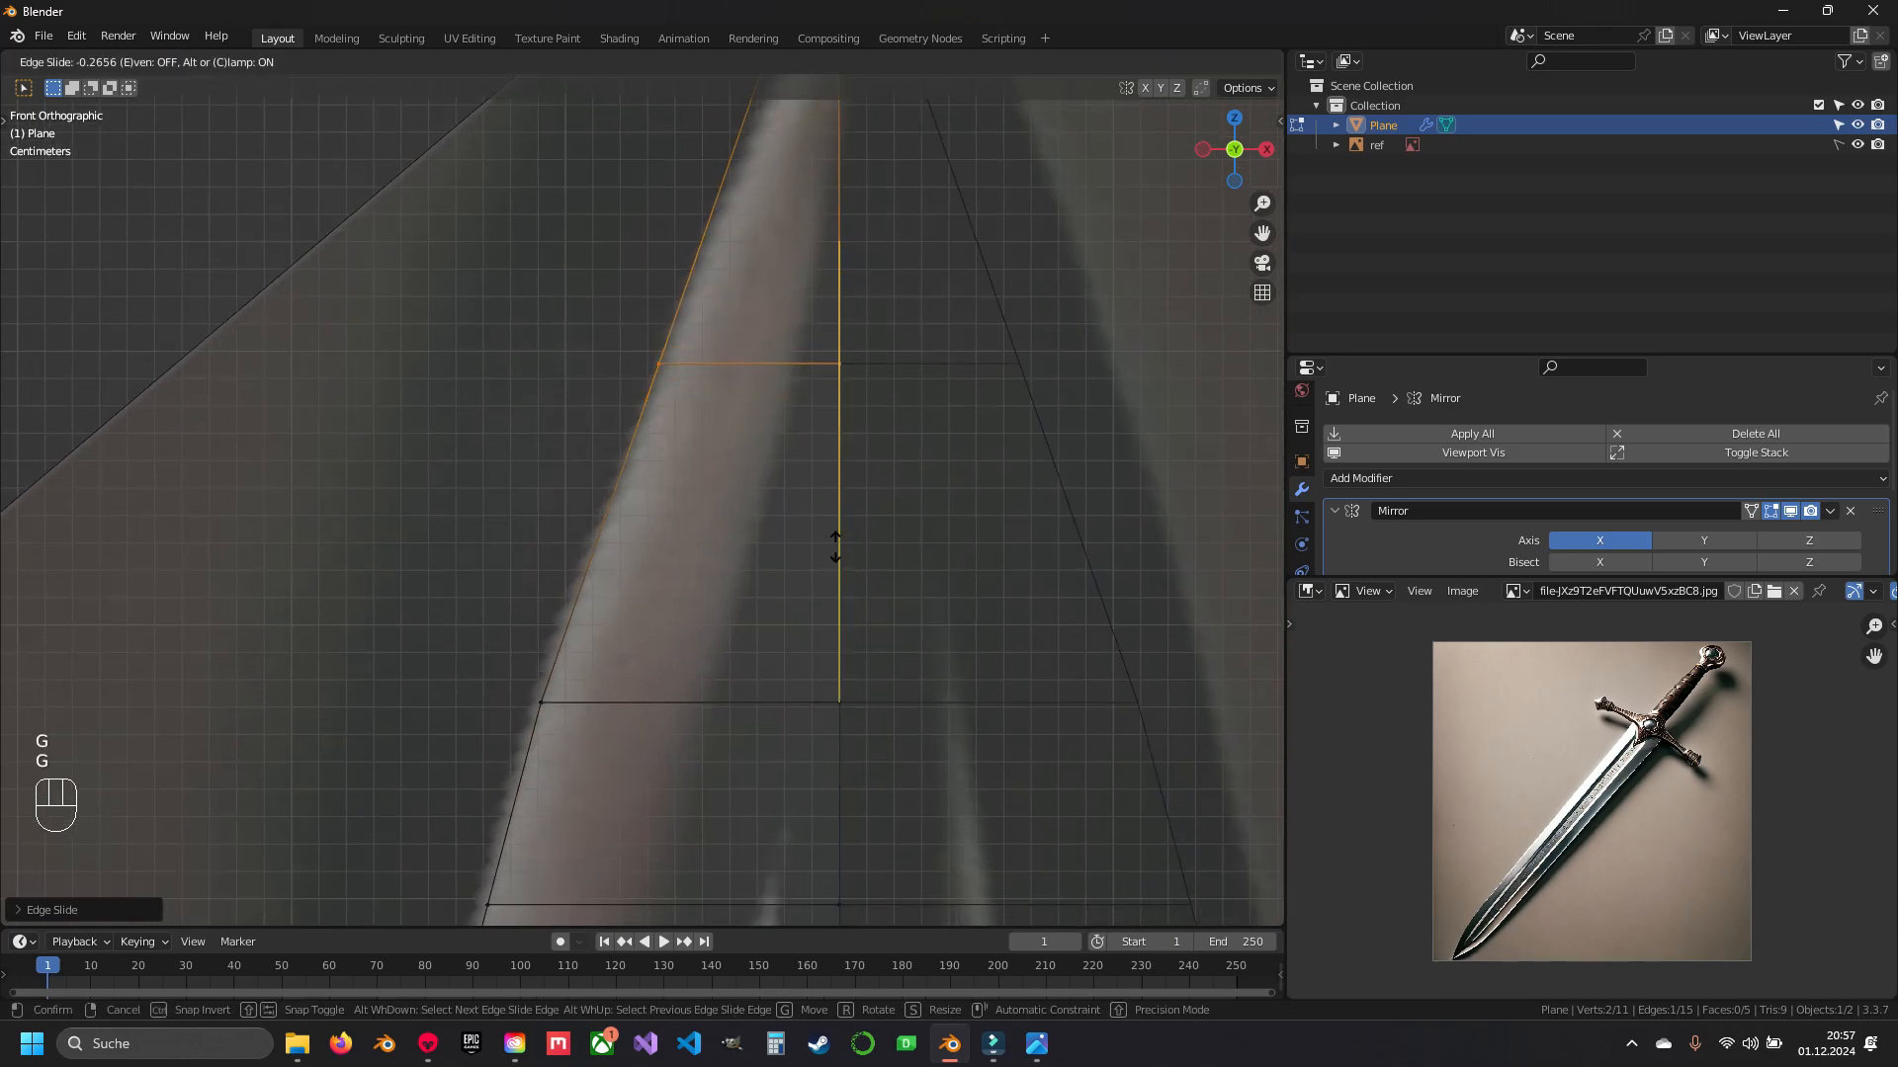
click(835, 546)
- Edge-slide the second cross edge from the tip slightly upward along the blade
shift+middle_drag(704, 578, 768, 455)
alt+click(587, 579)
key(g)
key(g)
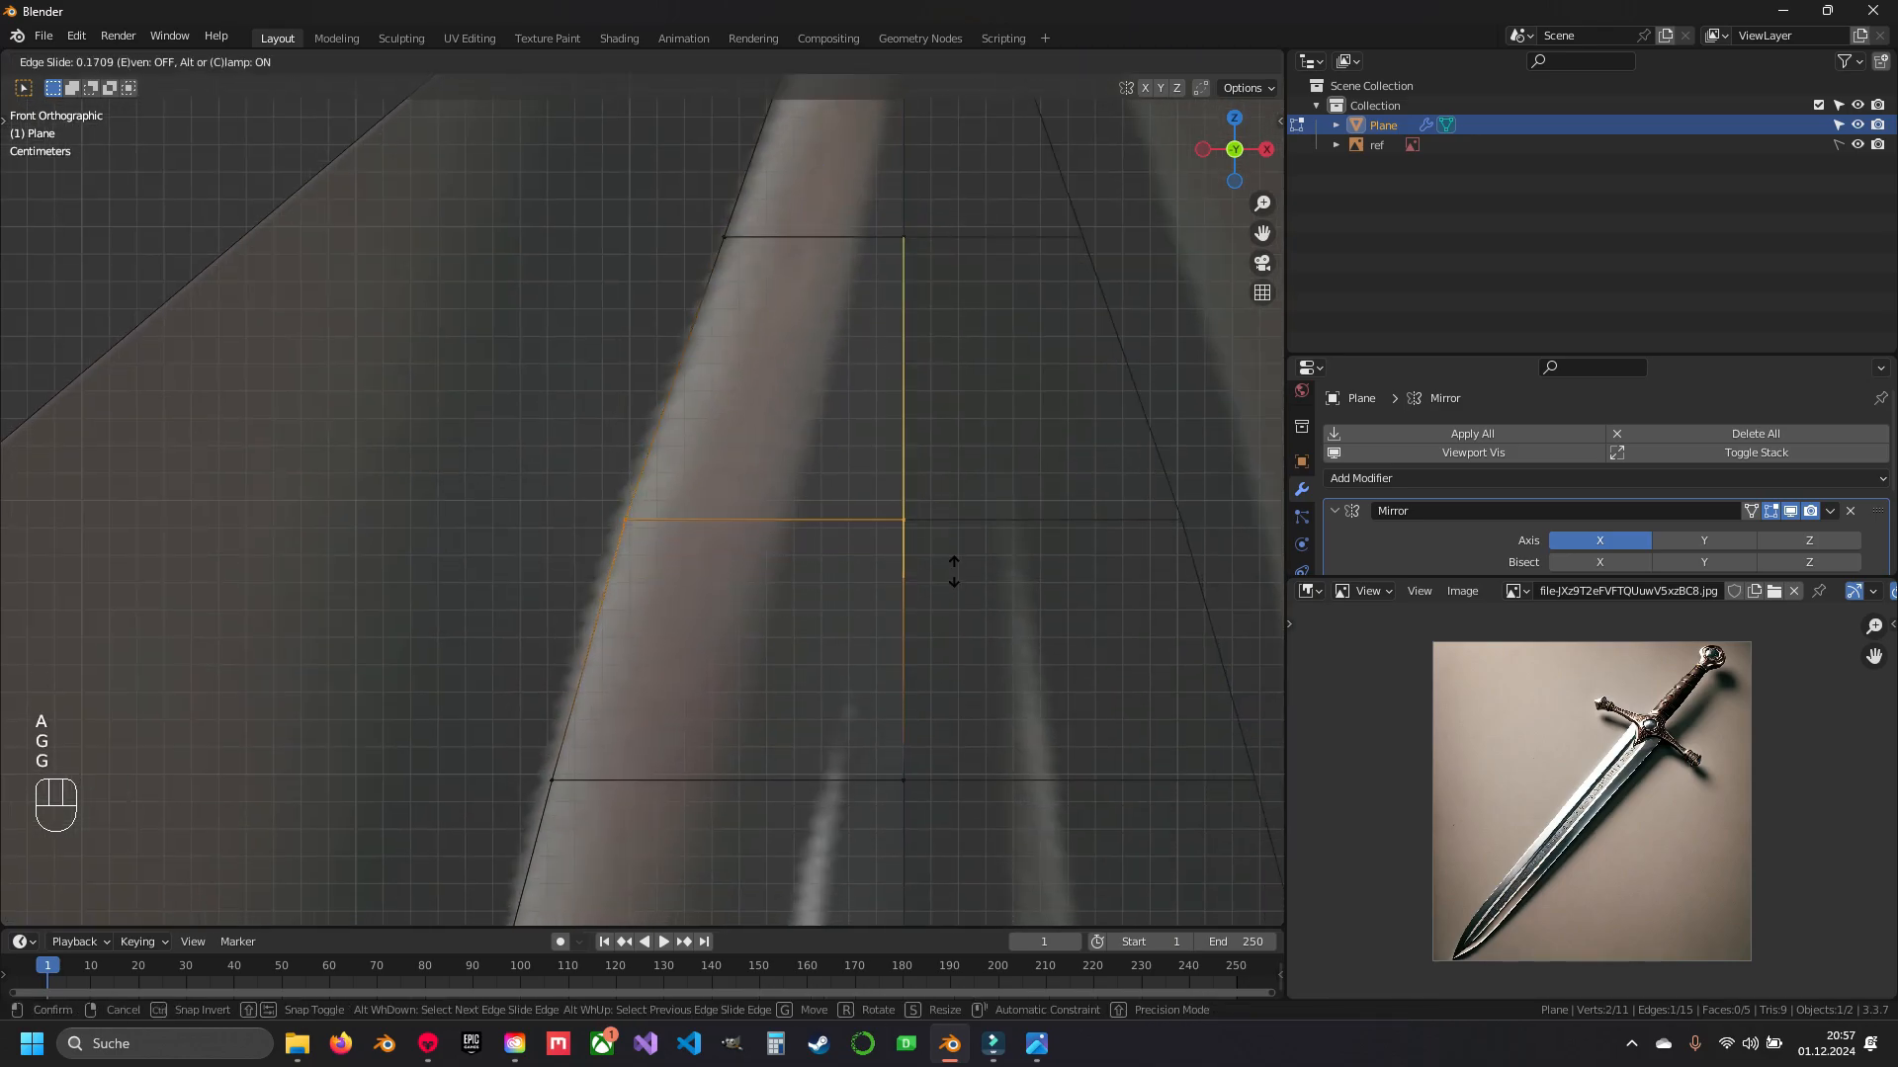
click(954, 571)
- Move the second cross edge's outer vertex onto the curved outline of the reference blade
click(622, 511)
key(g)
key(g)
click(703, 515)
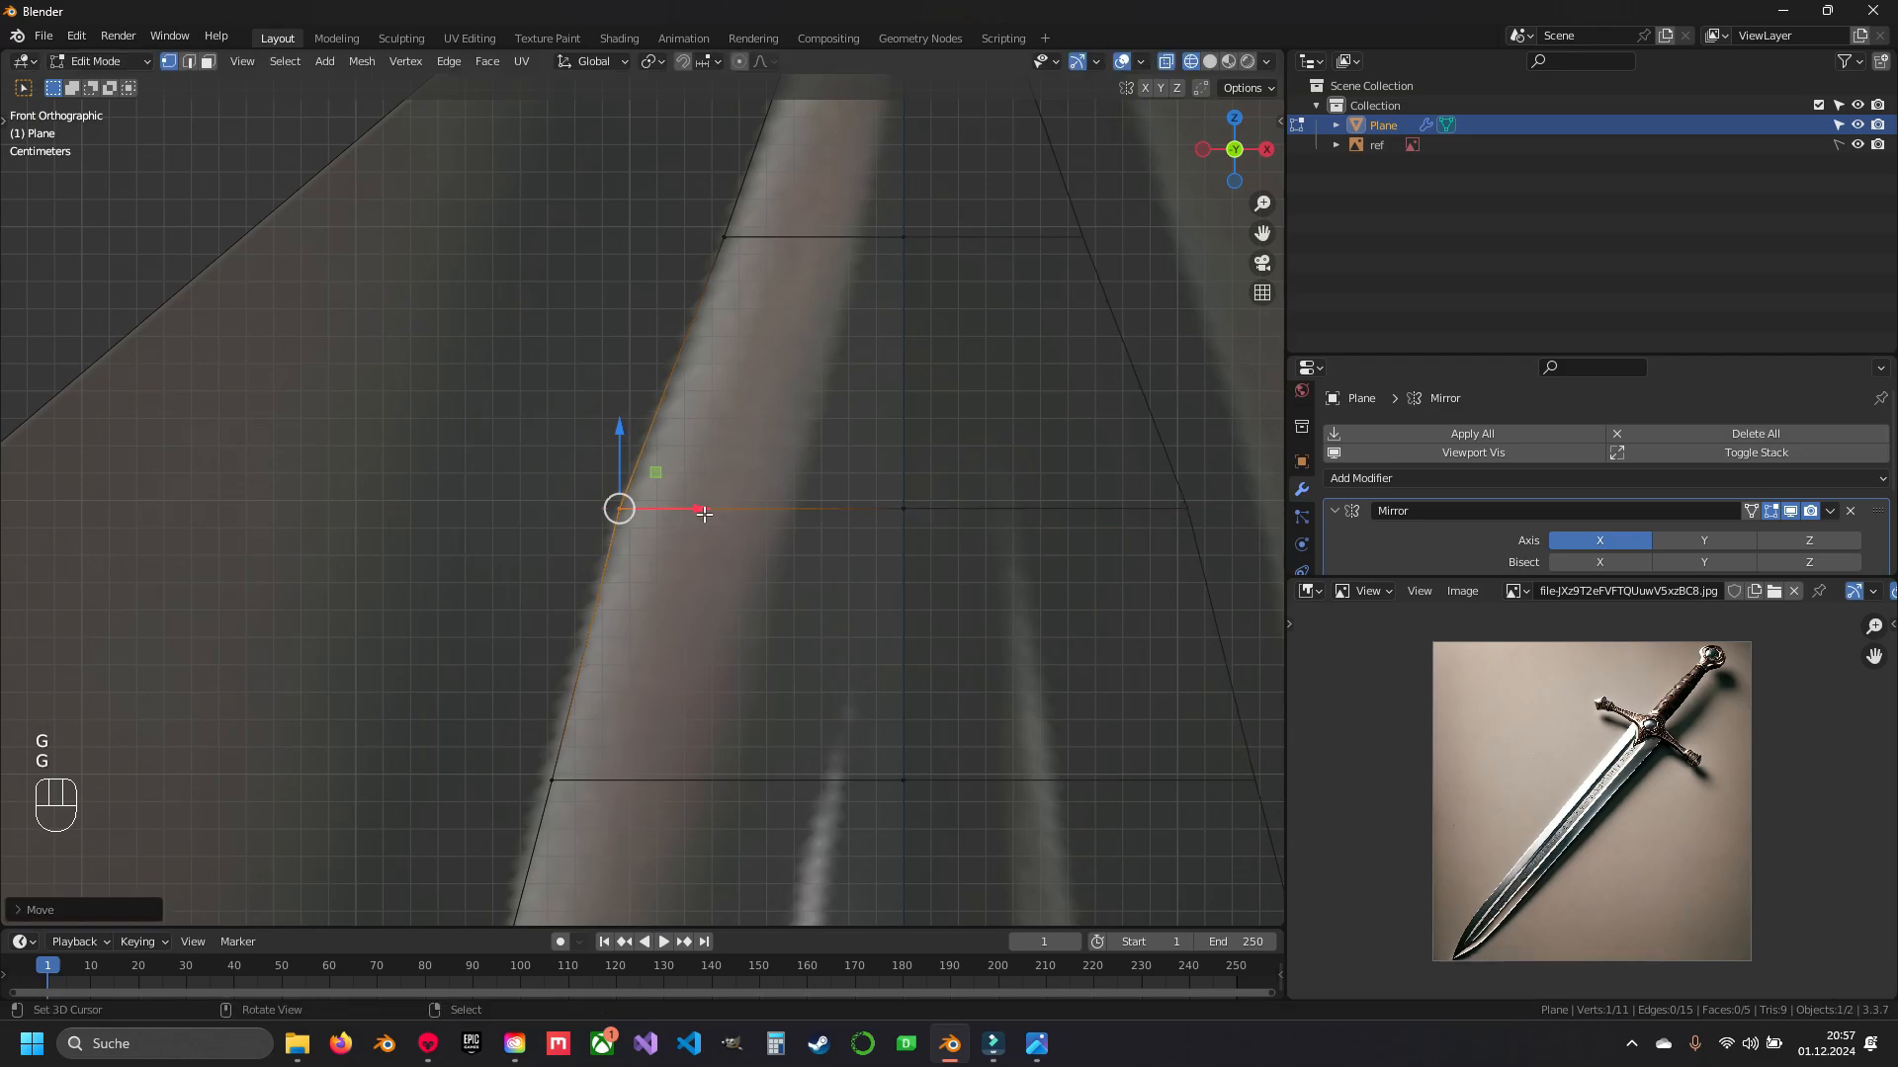
- Select the third cross edge from the tip and slide it slightly upward along the blade
key(a)
scroll(704, 515, down, 2)
shift+middle_drag(704, 515, 767, 252)
scroll(647, 474, up, 3)
right_click(625, 372)
shift+middle_drag(727, 466, 651, 627)
key(b)
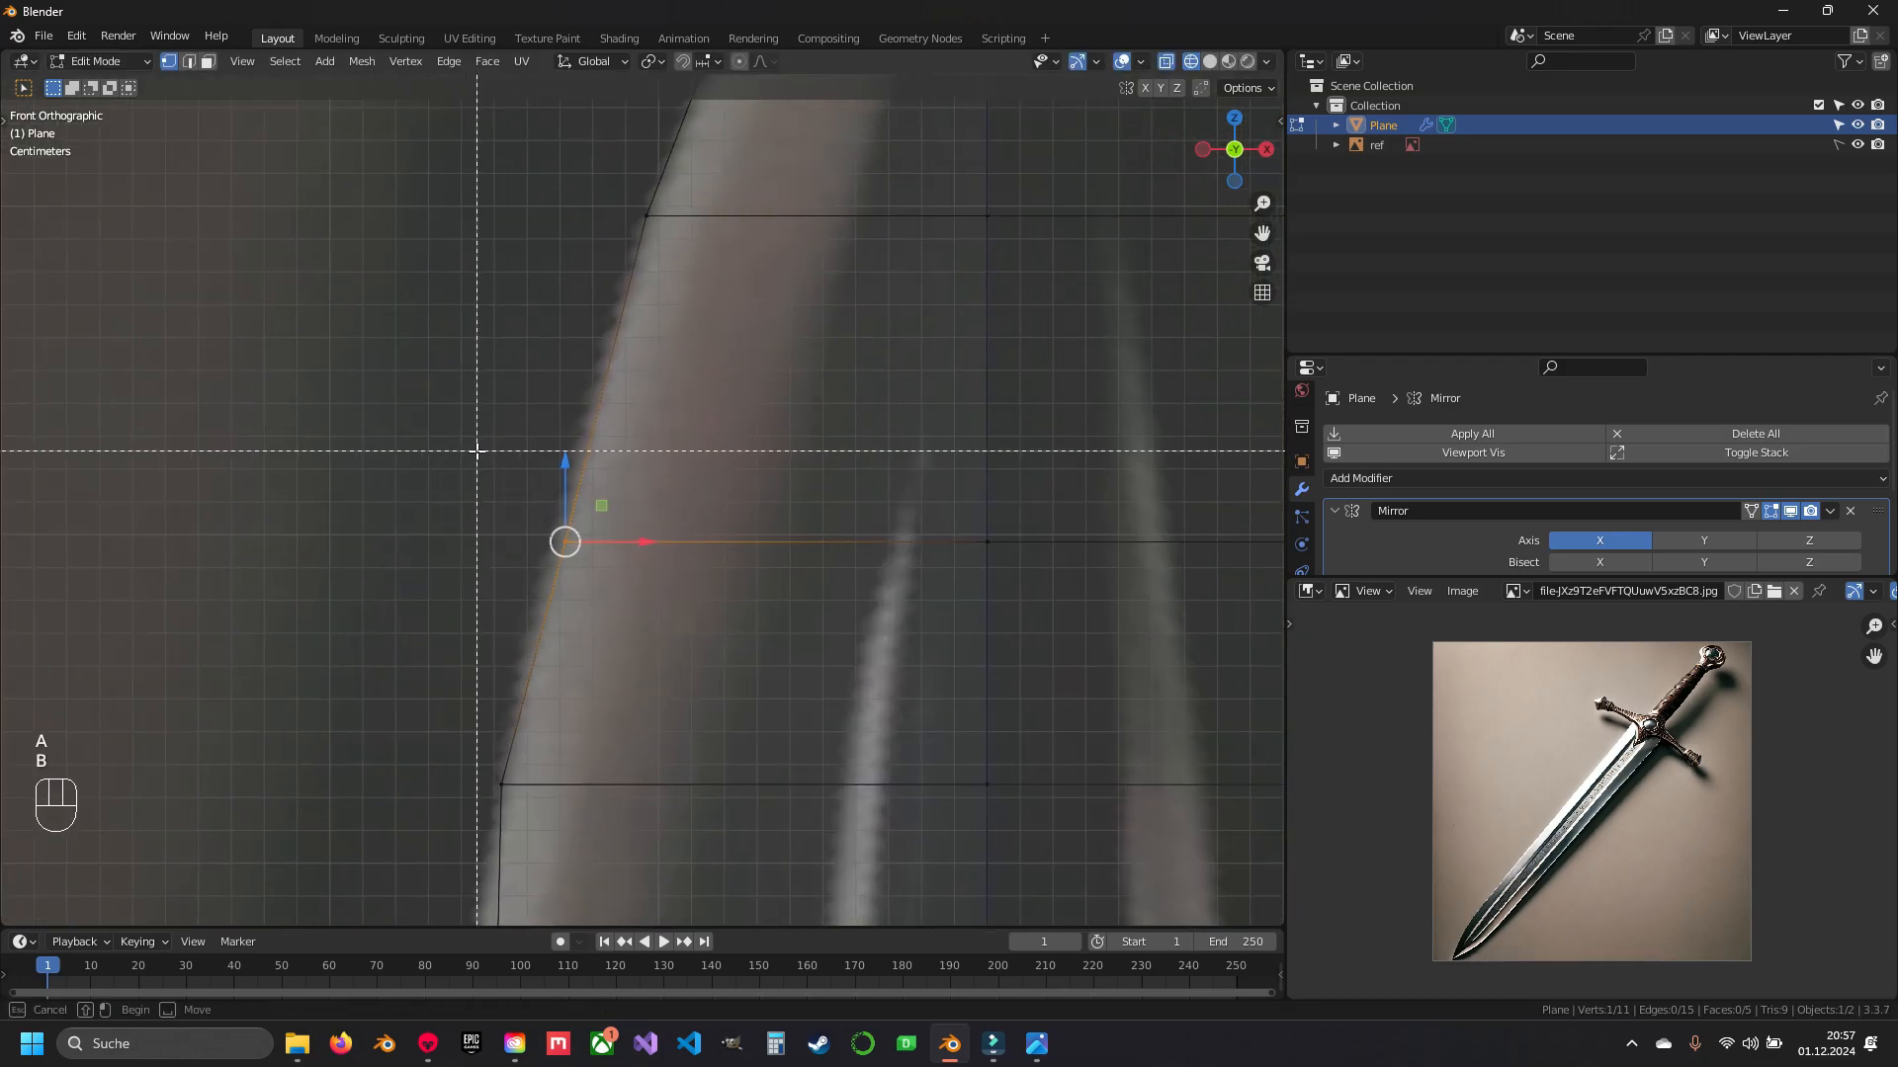
drag(476, 451, 1027, 615)
shift+middle_drag(969, 609, 974, 620)
key(g)
key(g)
click(821, 560)
- Move the third cross edge's outer vertex slightly outward to match the reference blade's curve
key(a)
drag(590, 459, 712, 556)
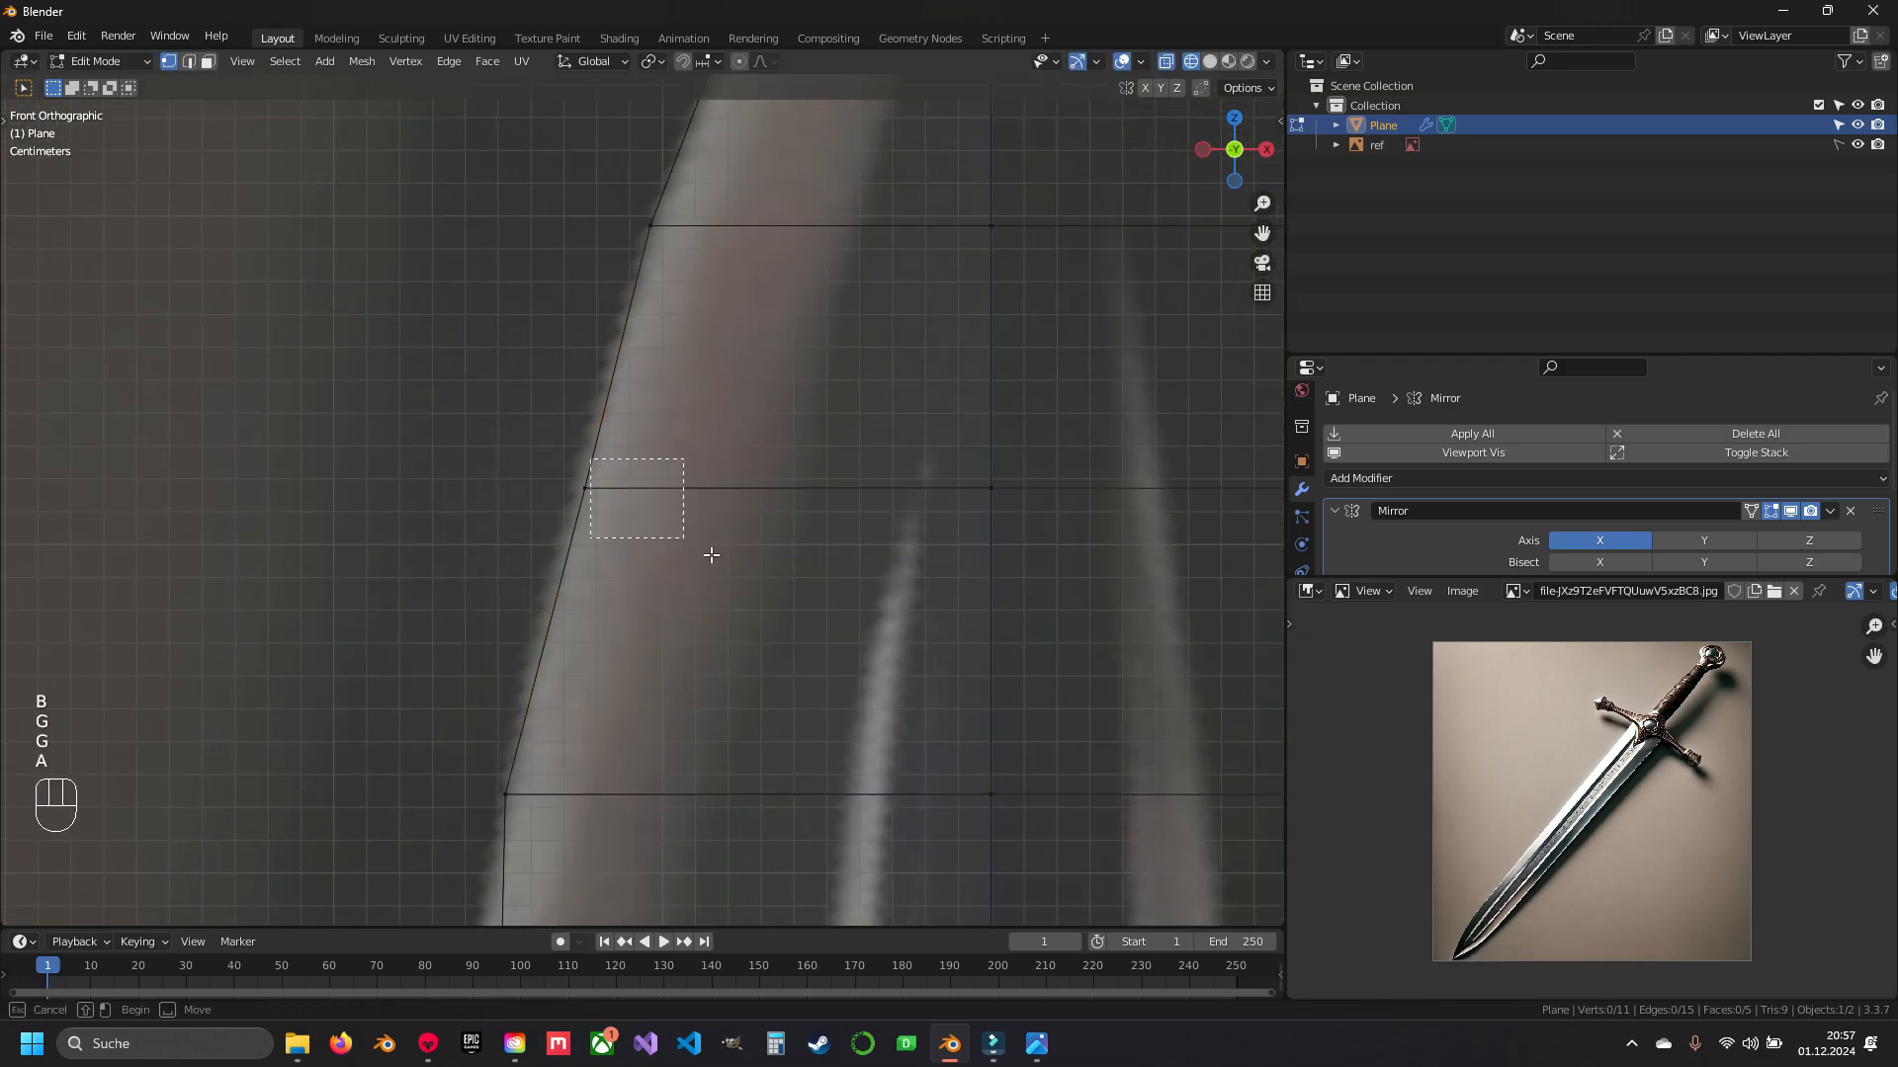
key(g)
key(g)
click(660, 495)
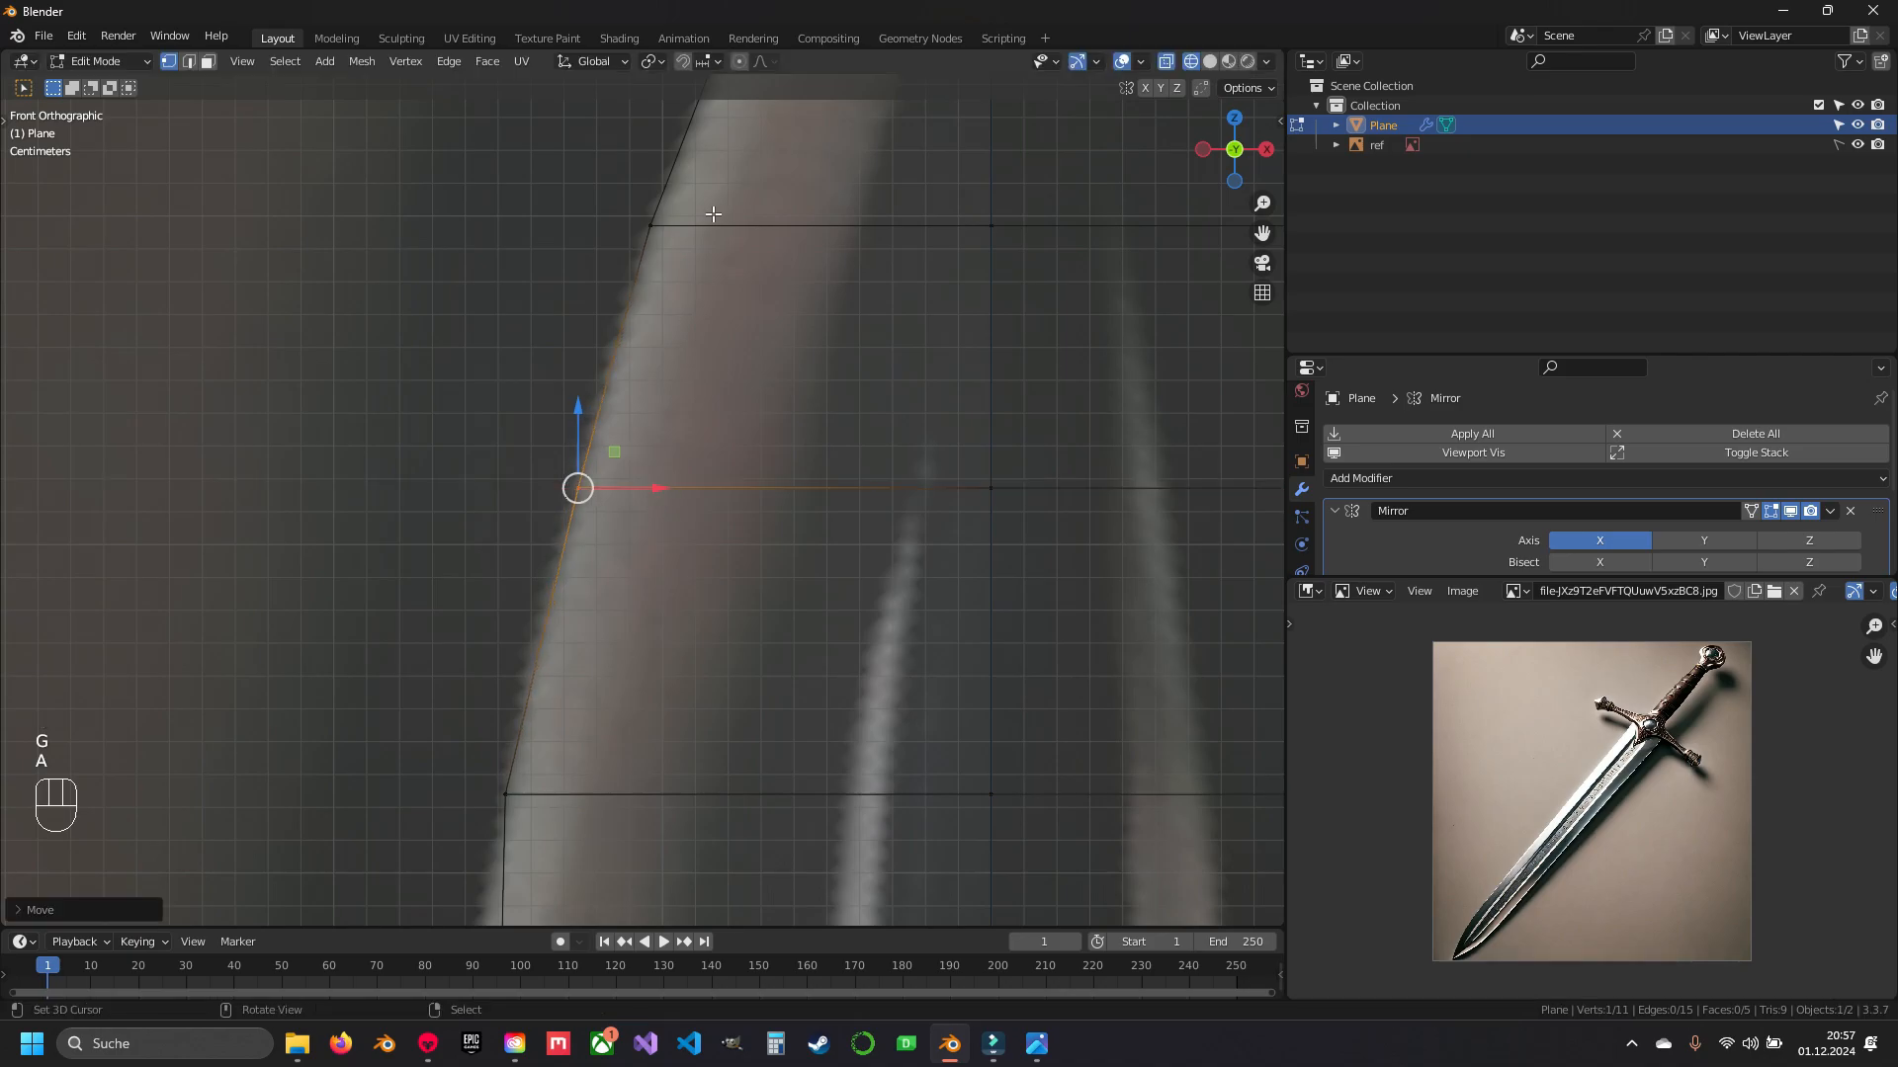
- Leave Edit Mode and examine the blade's tip in solid shading from an angle and from the front
scroll(550, 728, down, 12)
key(Tab)
key(z)
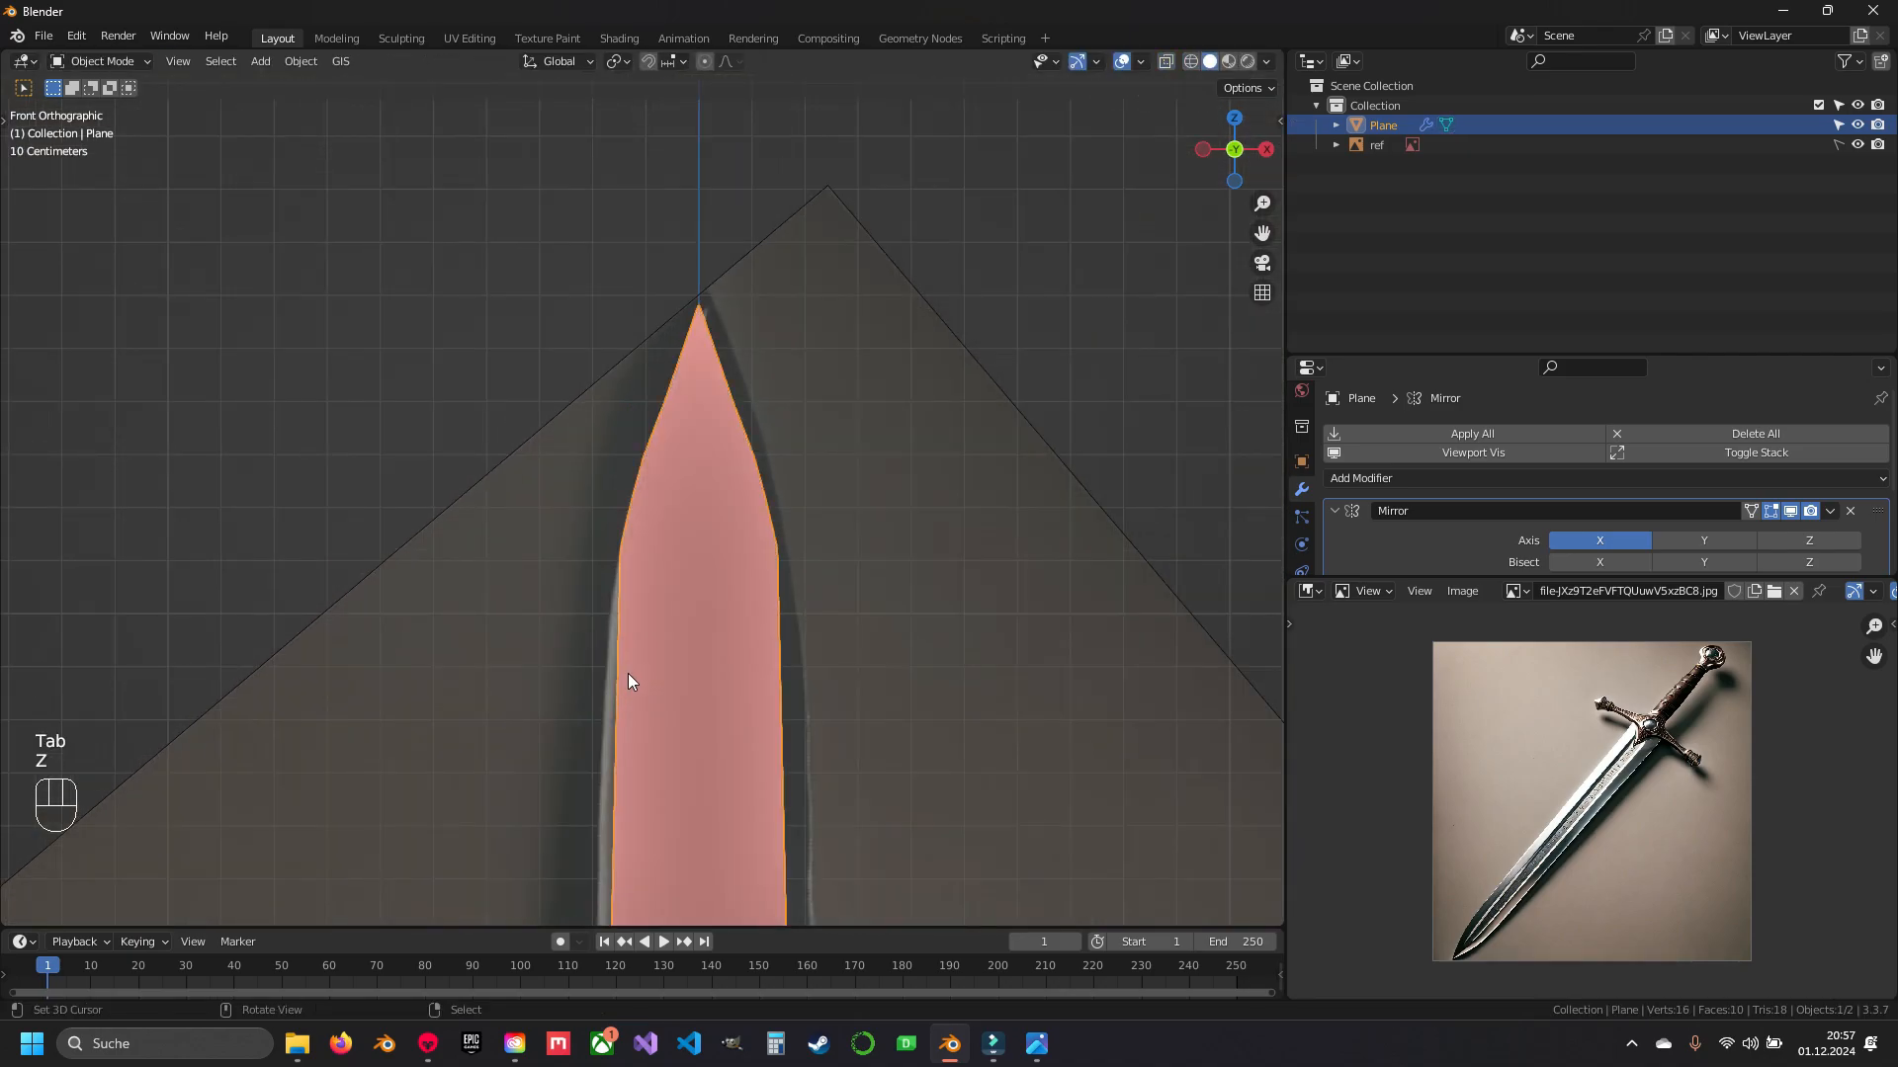
mouse_move(627, 681)
middle_down()
mouse_move(754, 720)
mouse_move(672, 716)
middle_up()
key(KP_1)
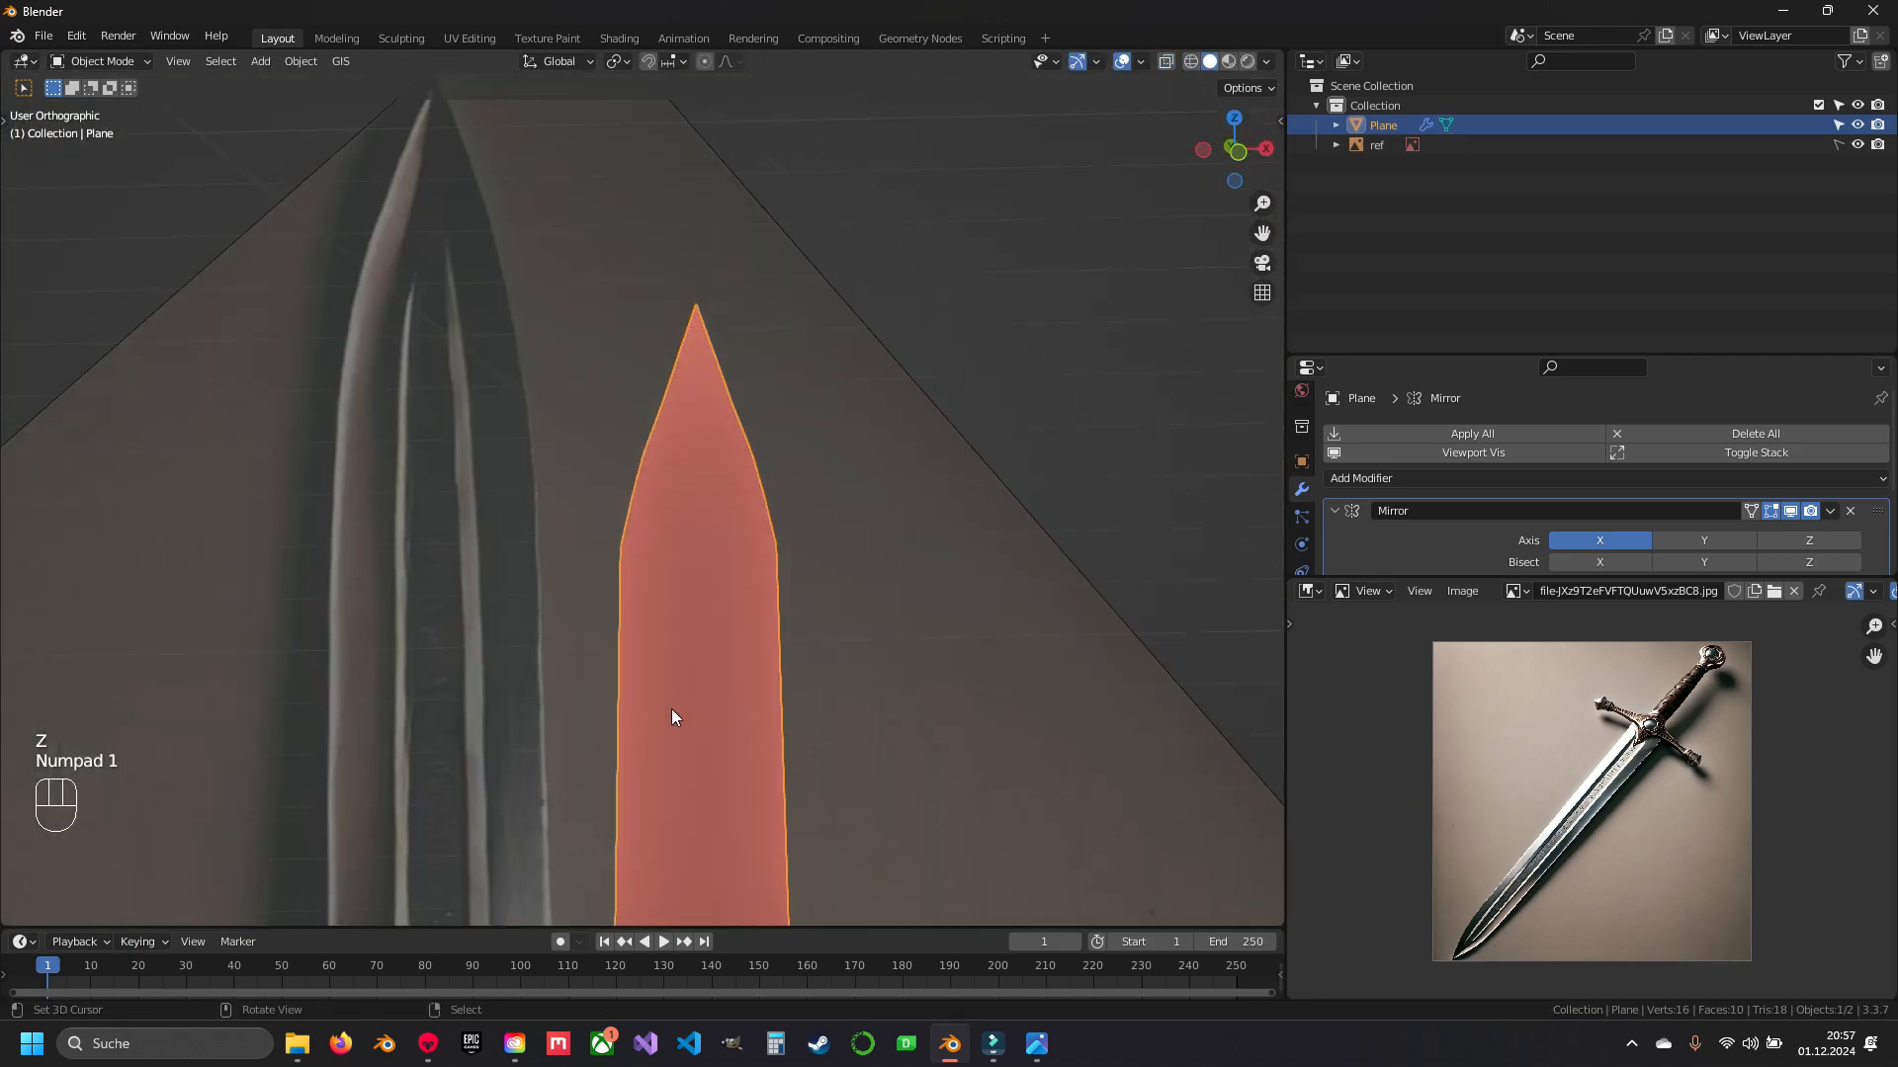
- Show the blade as wireframe, enter Edit Mode and loop-cut a vertex into the outer edge between the tip and the first cross edge
scroll(672, 709, up, 7)
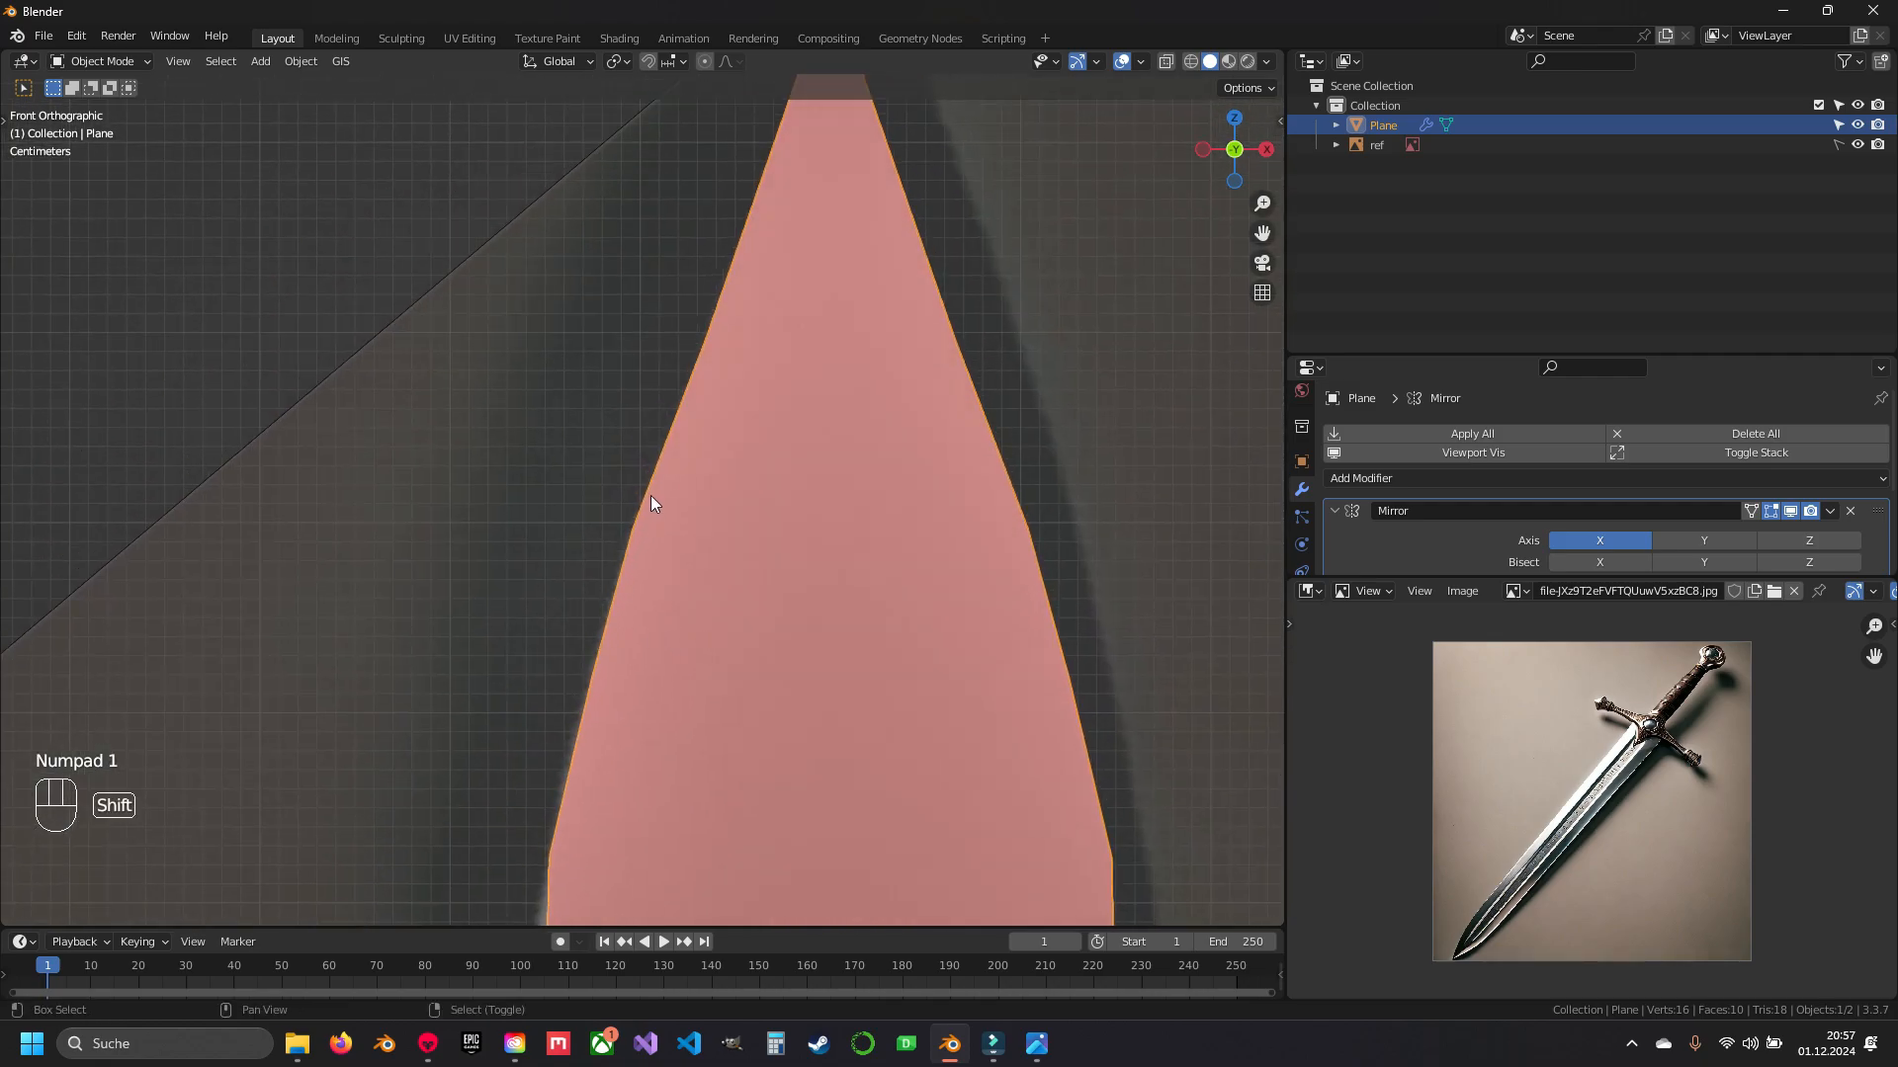
shift+middle_drag(650, 495, 652, 553)
mouse_move(645, 648)
shift+middle_down()
mouse_move(678, 403)
mouse_move(651, 604)
shift+middle_up()
key(z)
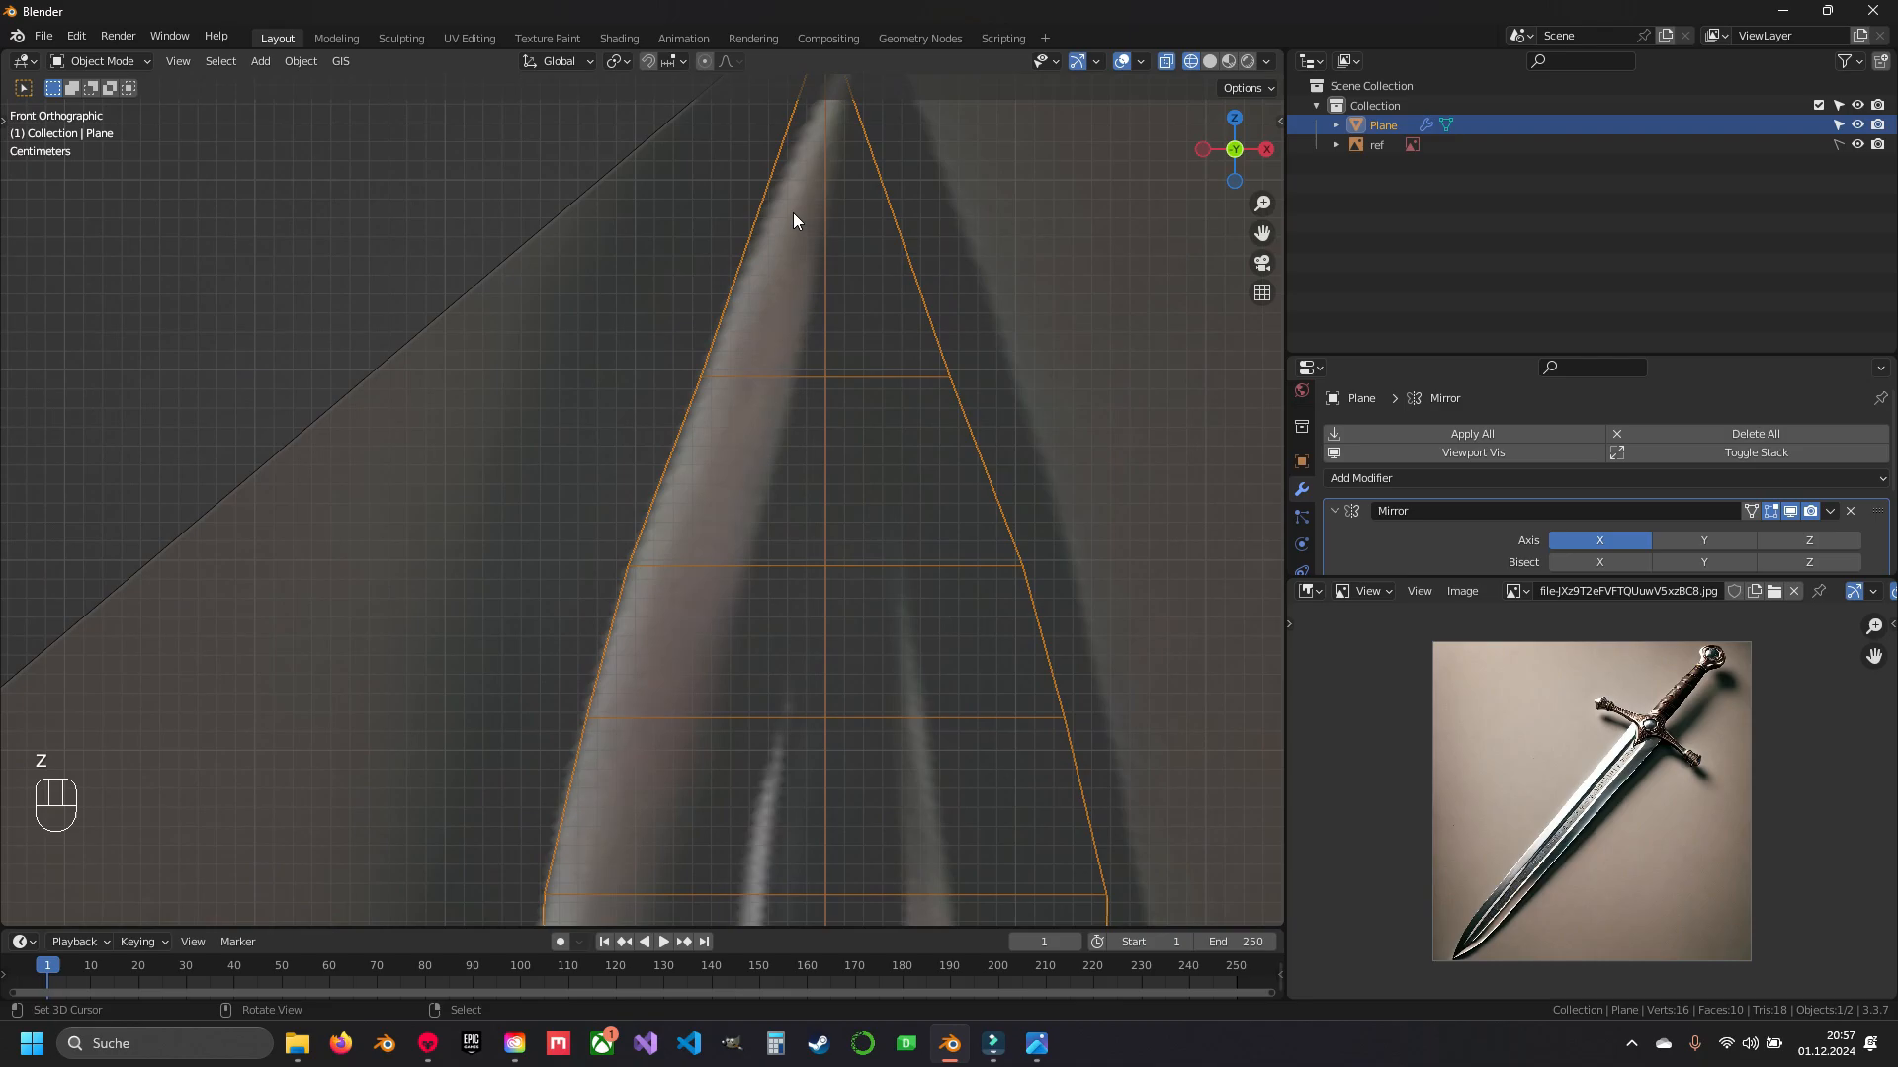
scroll(642, 490, down, 4)
scroll(691, 350, up, 4)
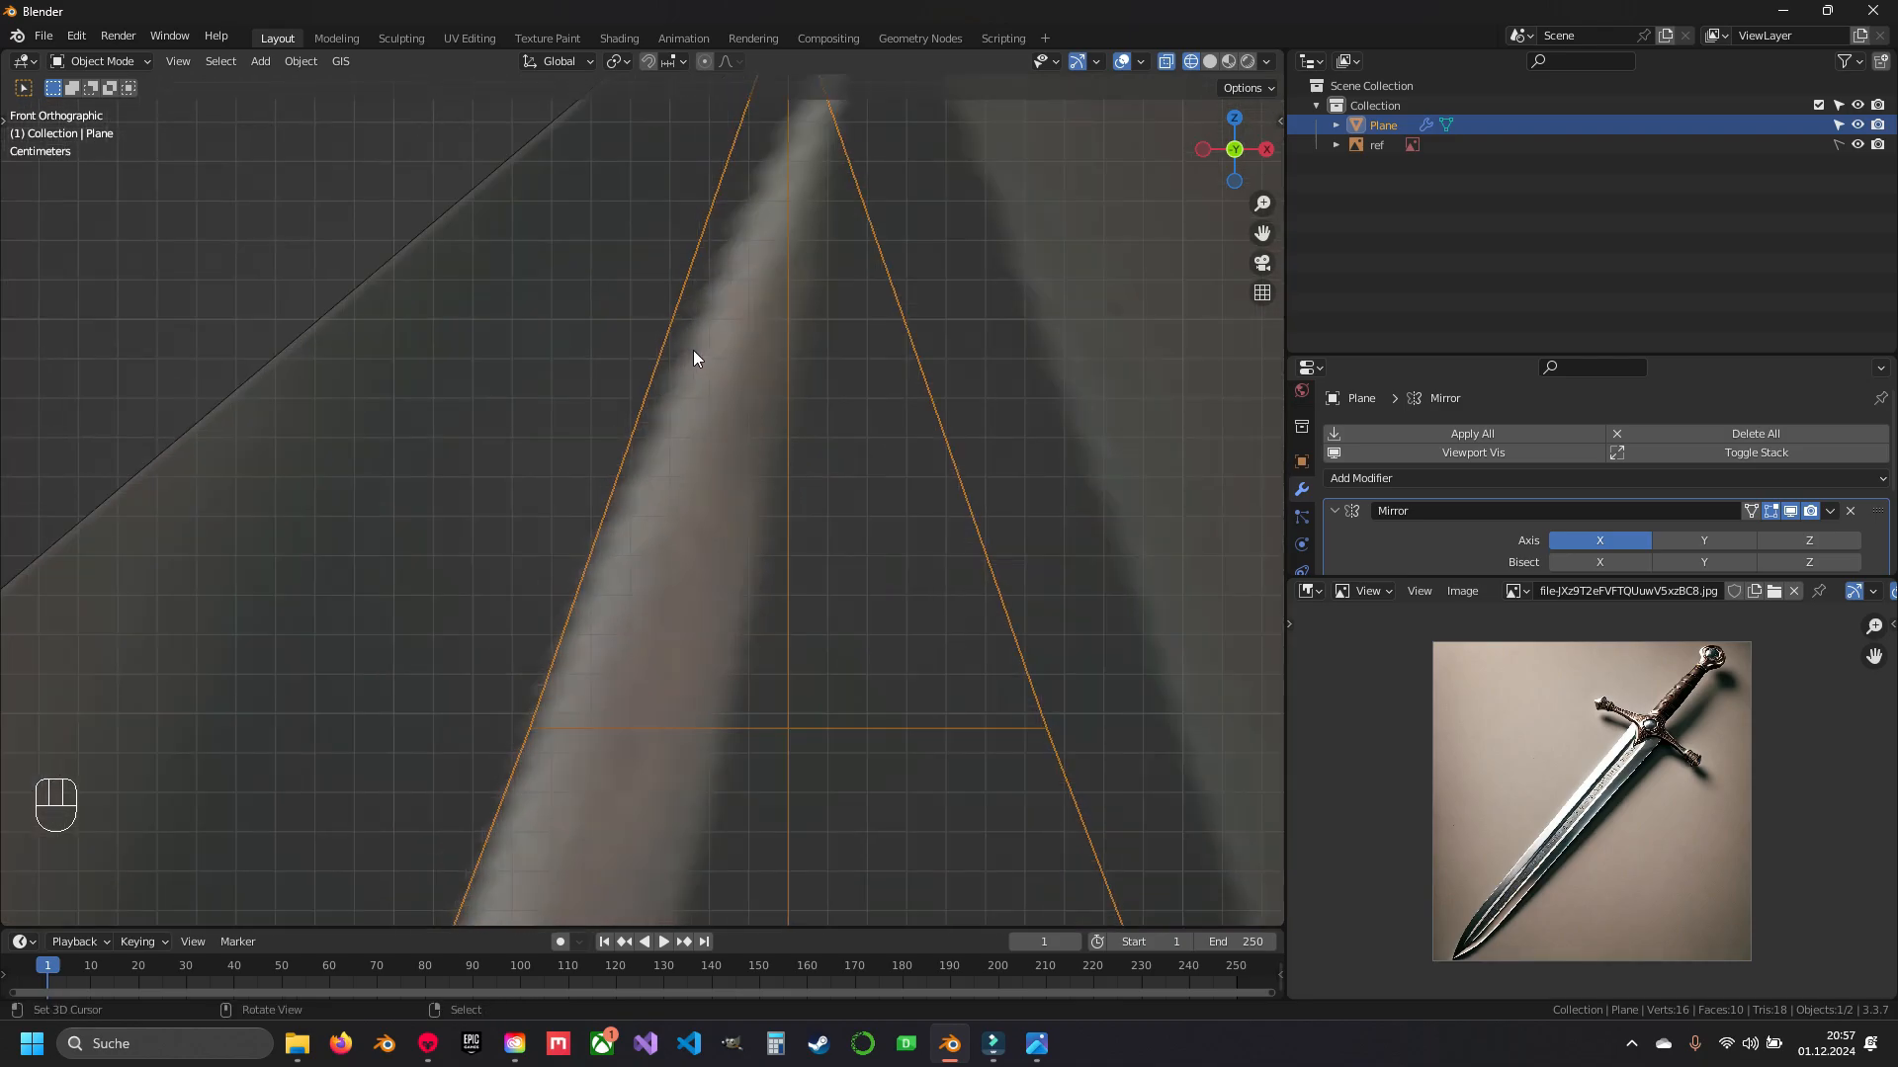
key(Tab)
shift+middle_drag(694, 352, 692, 522)
shift+middle_drag(726, 422, 785, 206)
key(ctrl+r)
click(652, 397)
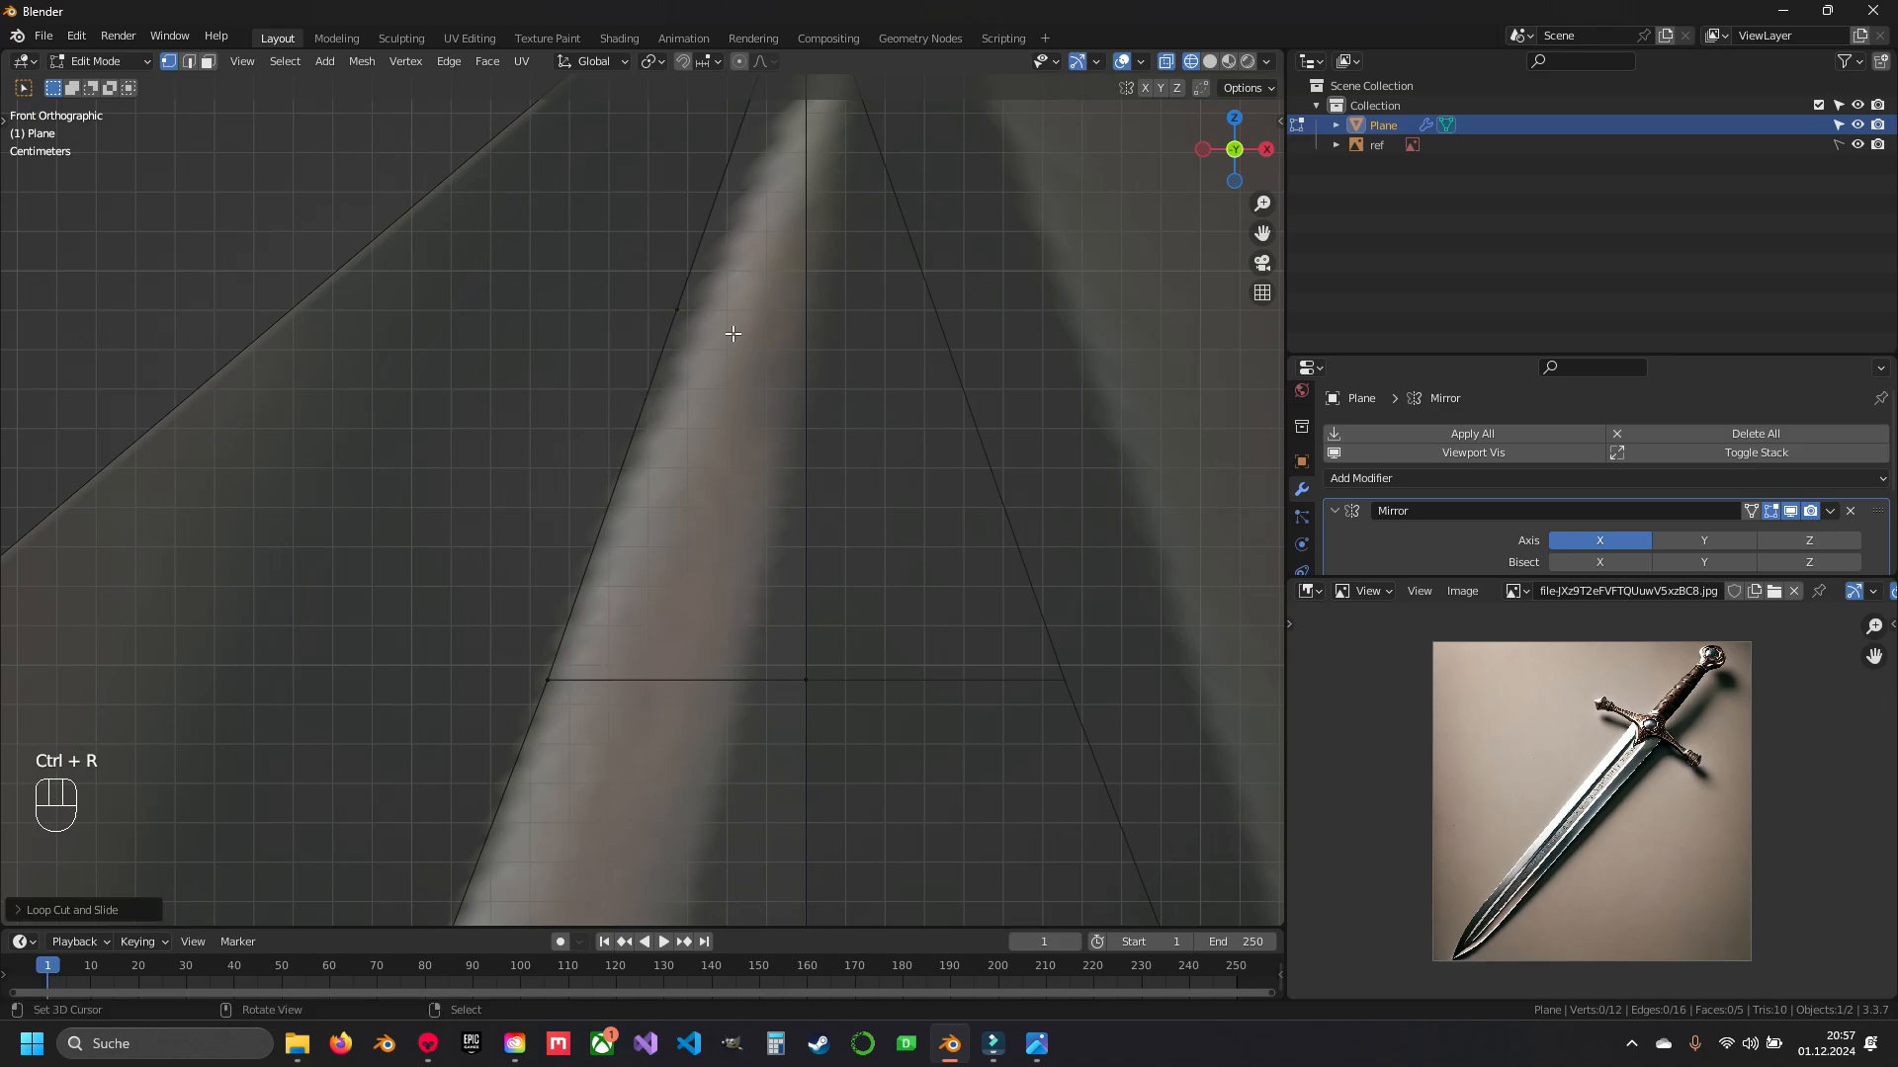
- Knife-cut a horizontal cross edge from the new outer-edge vertex through the blade's center line
shift+middle_drag(720, 323, 718, 362)
key(k)
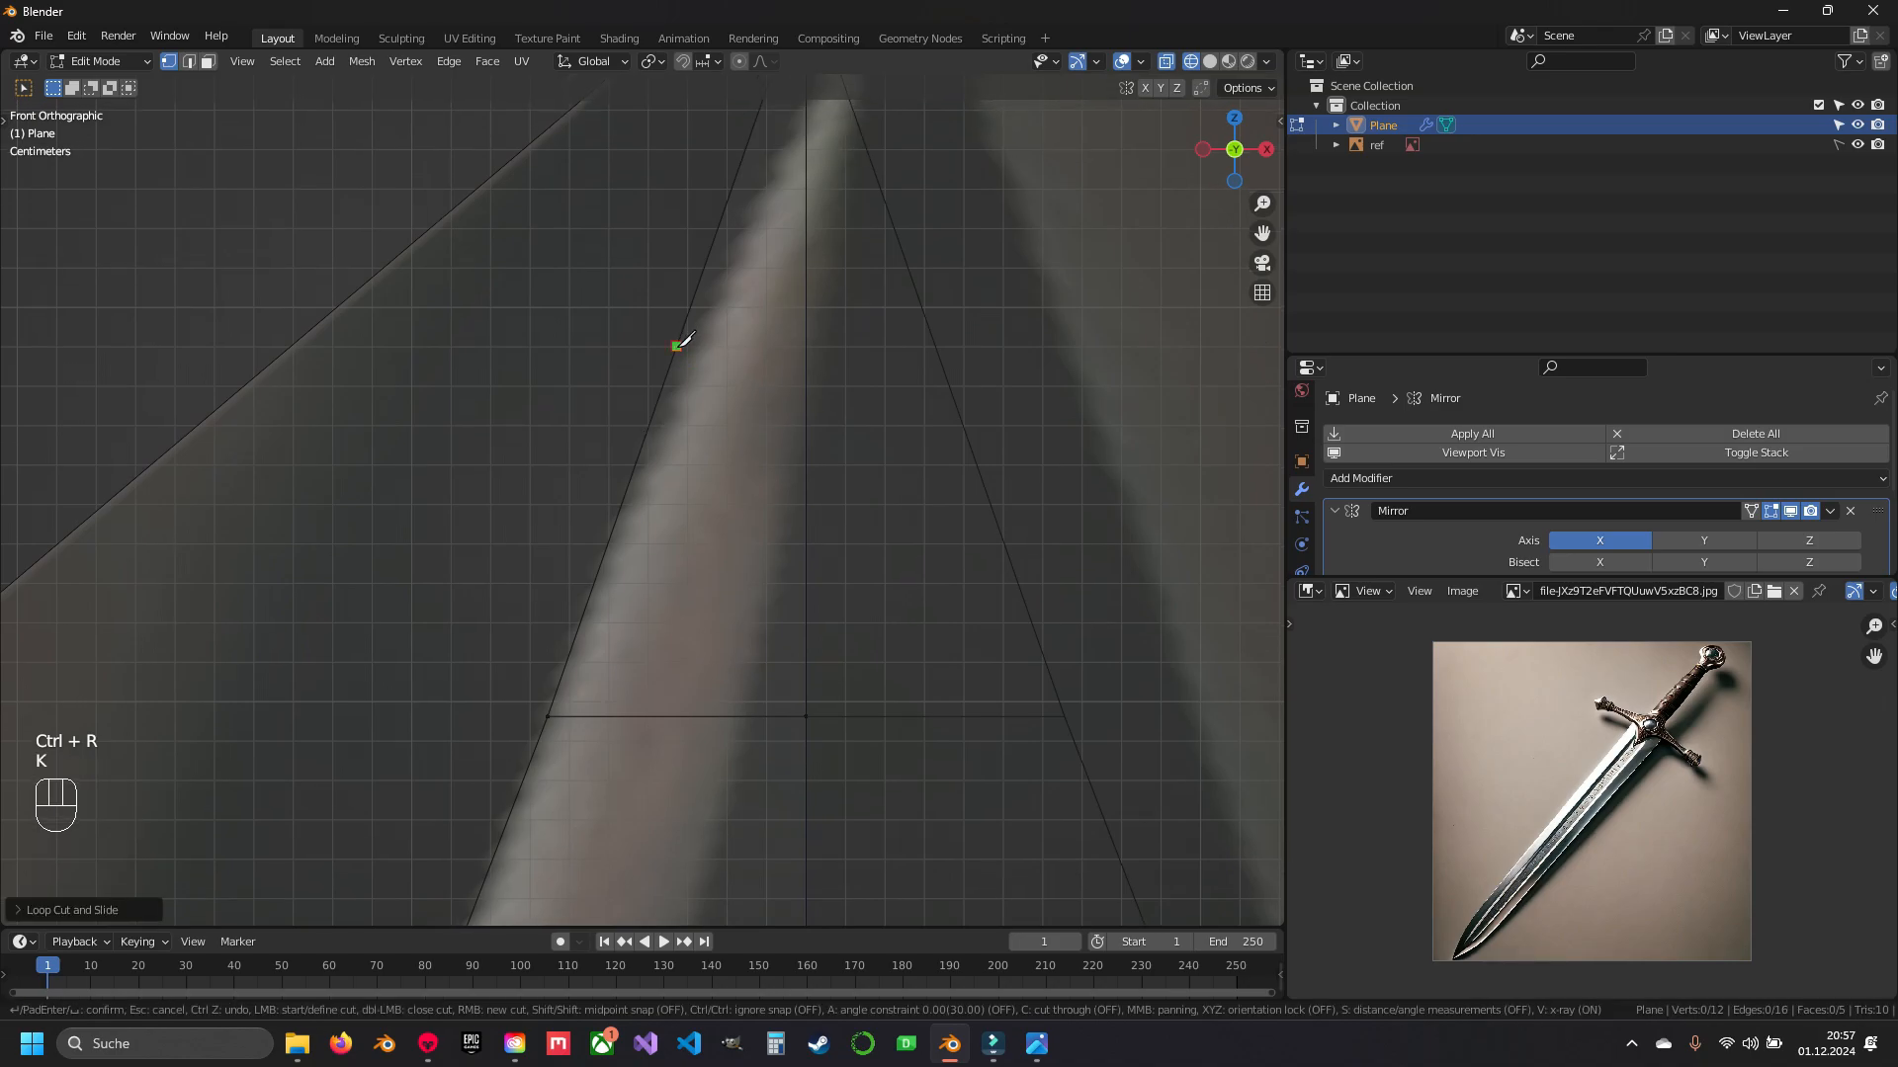
click(678, 345)
key(a)
click(929, 346)
key(Return)
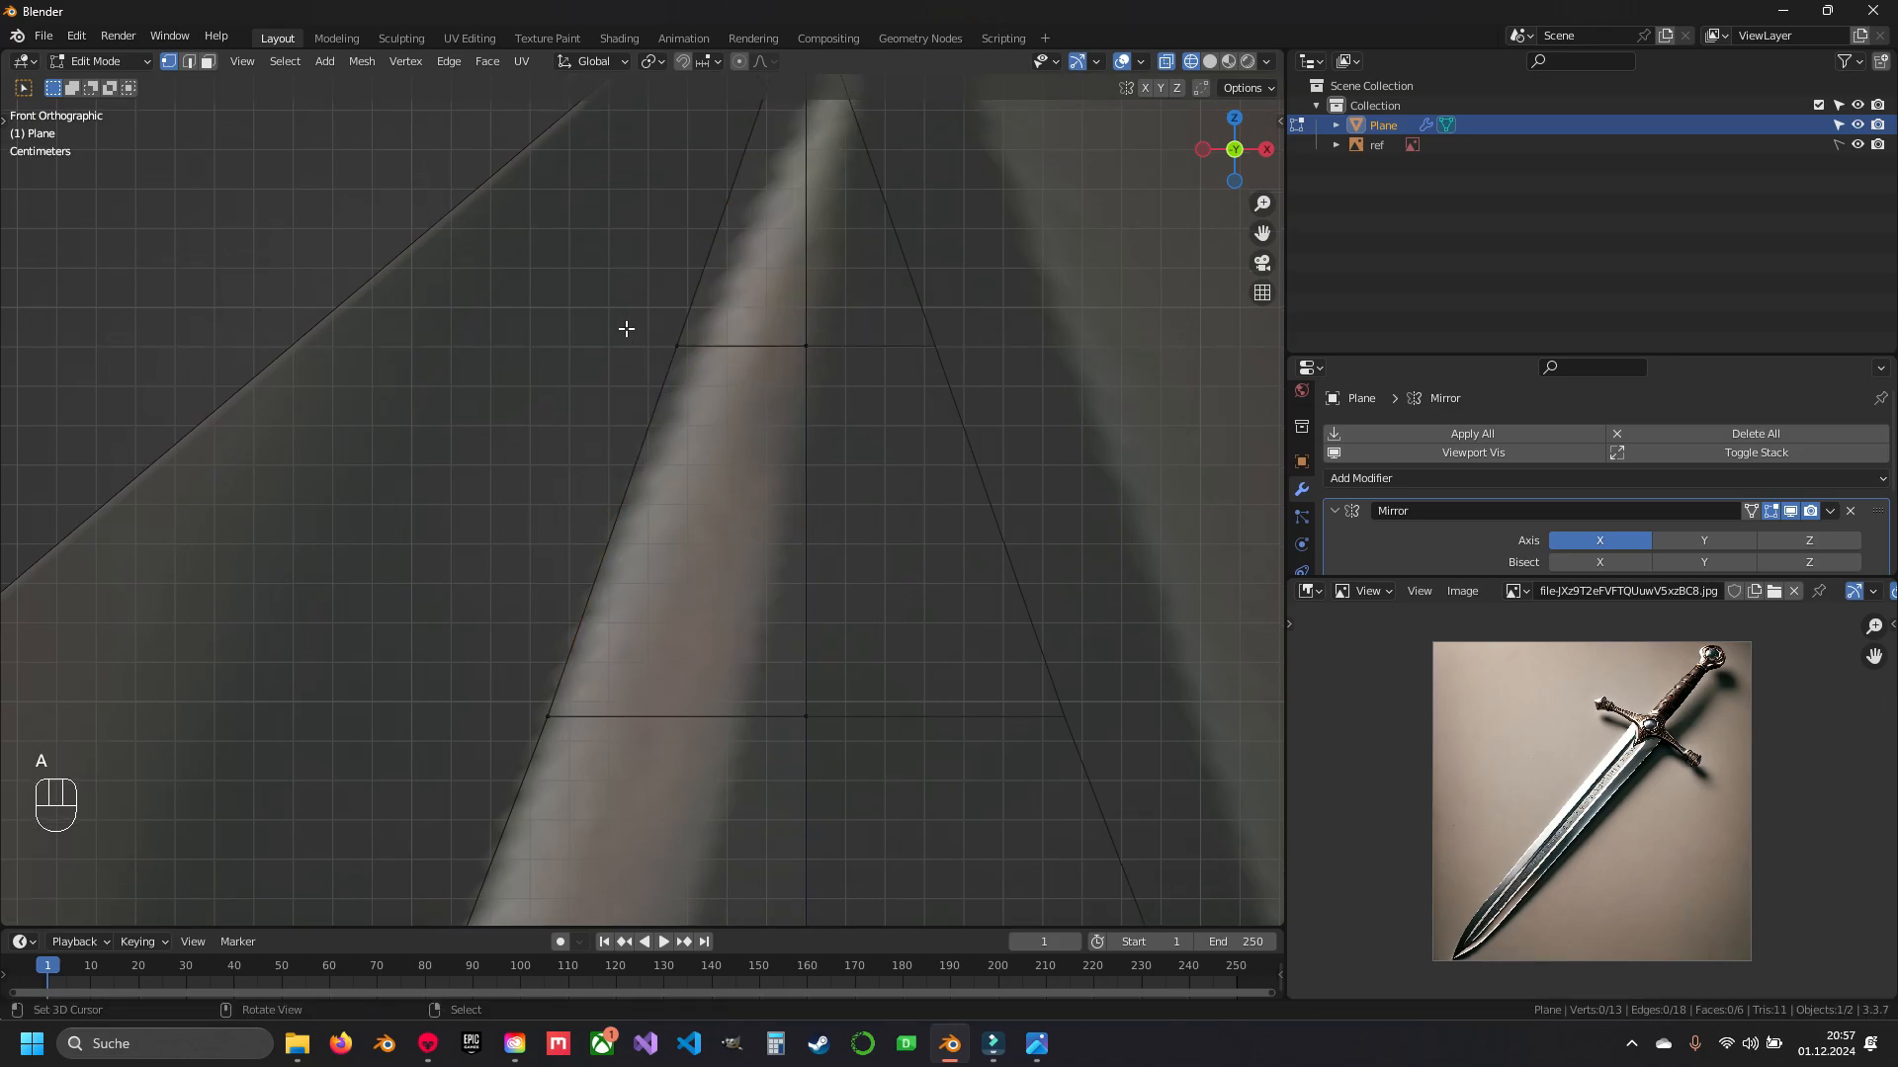
- Move the new cross edge's outer vertex slightly inward to match the reference blade's outline
right_click(674, 339)
shift+middle_drag(745, 390, 738, 478)
drag(741, 435, 813, 443)
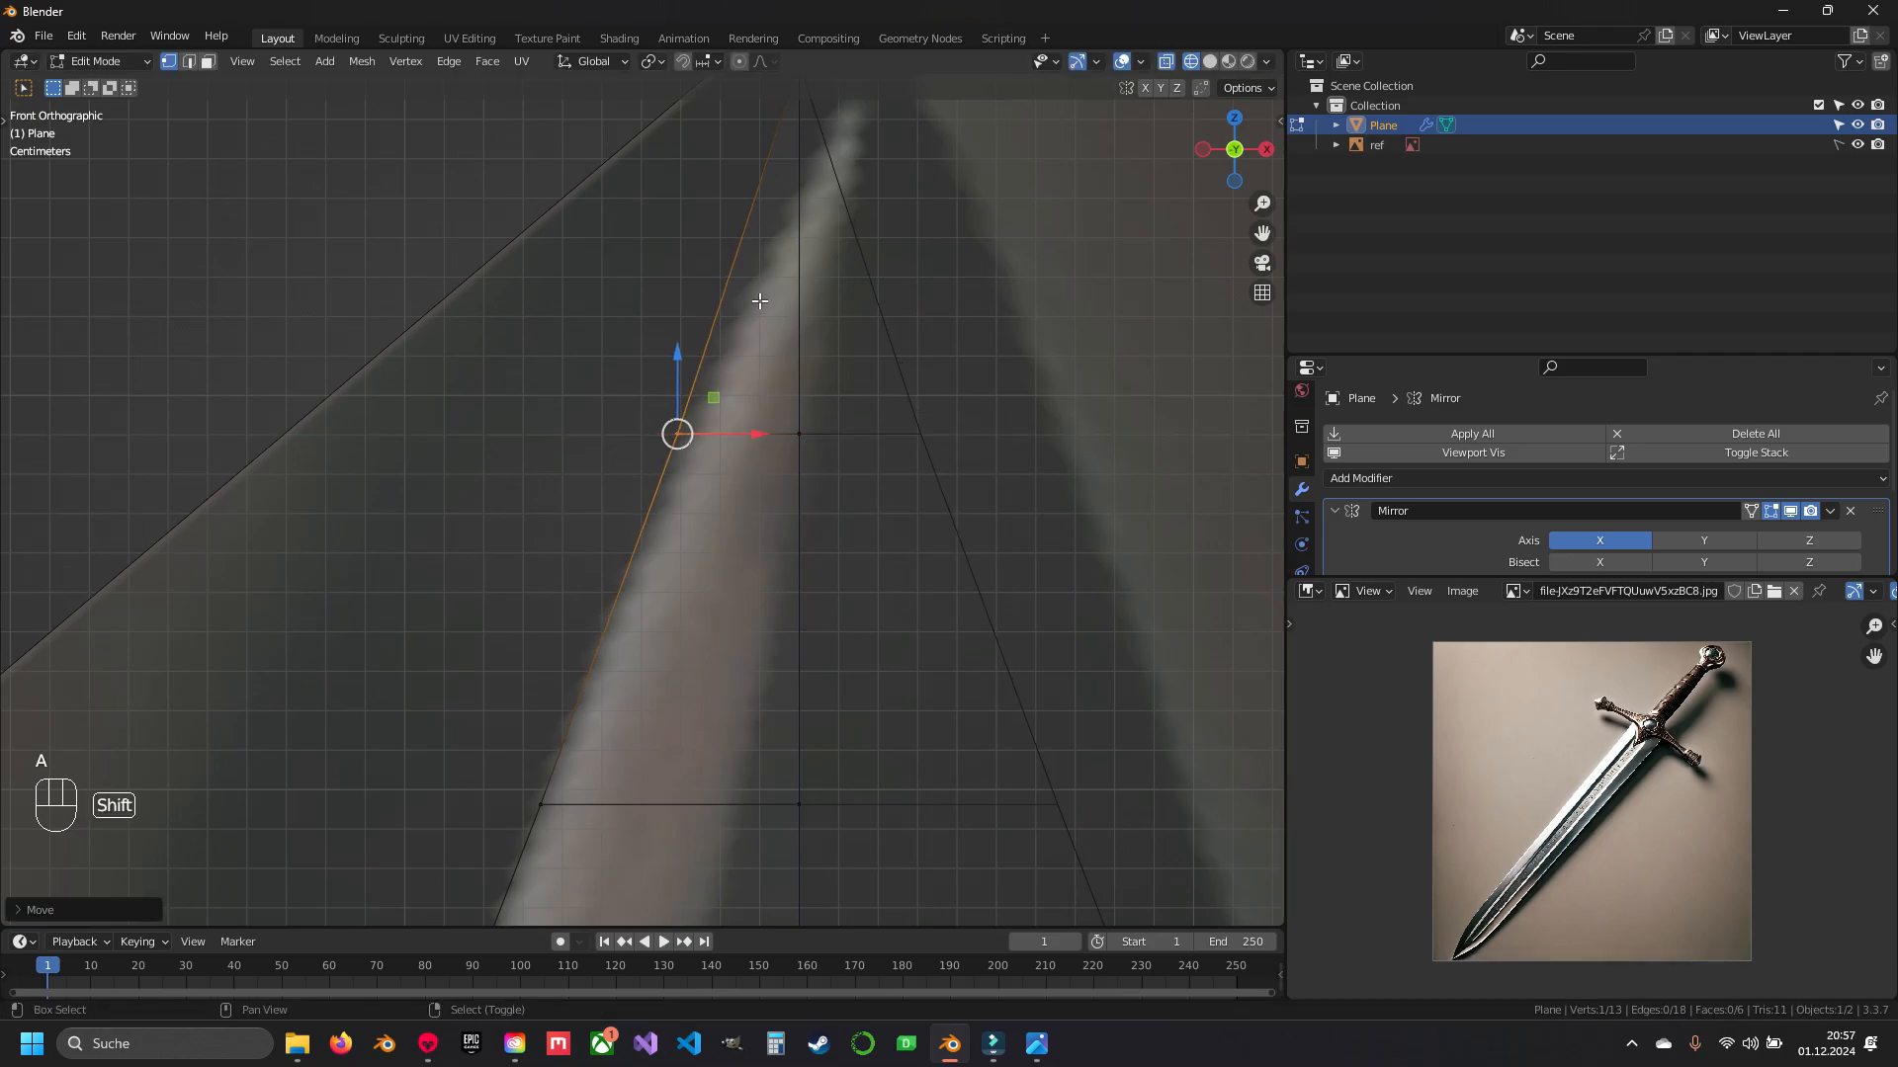
- In solid shading, adjust the outer vertices of the two cross edges nearest the tip, moving the topmost one slightly outward
key(z)
mouse_move(759, 302)
shift+middle_down()
mouse_move(742, 659)
mouse_move(691, 474)
shift+middle_up()
scroll(756, 465, down, 7)
key(Tab)
scroll(632, 473, up, 3)
key(Tab)
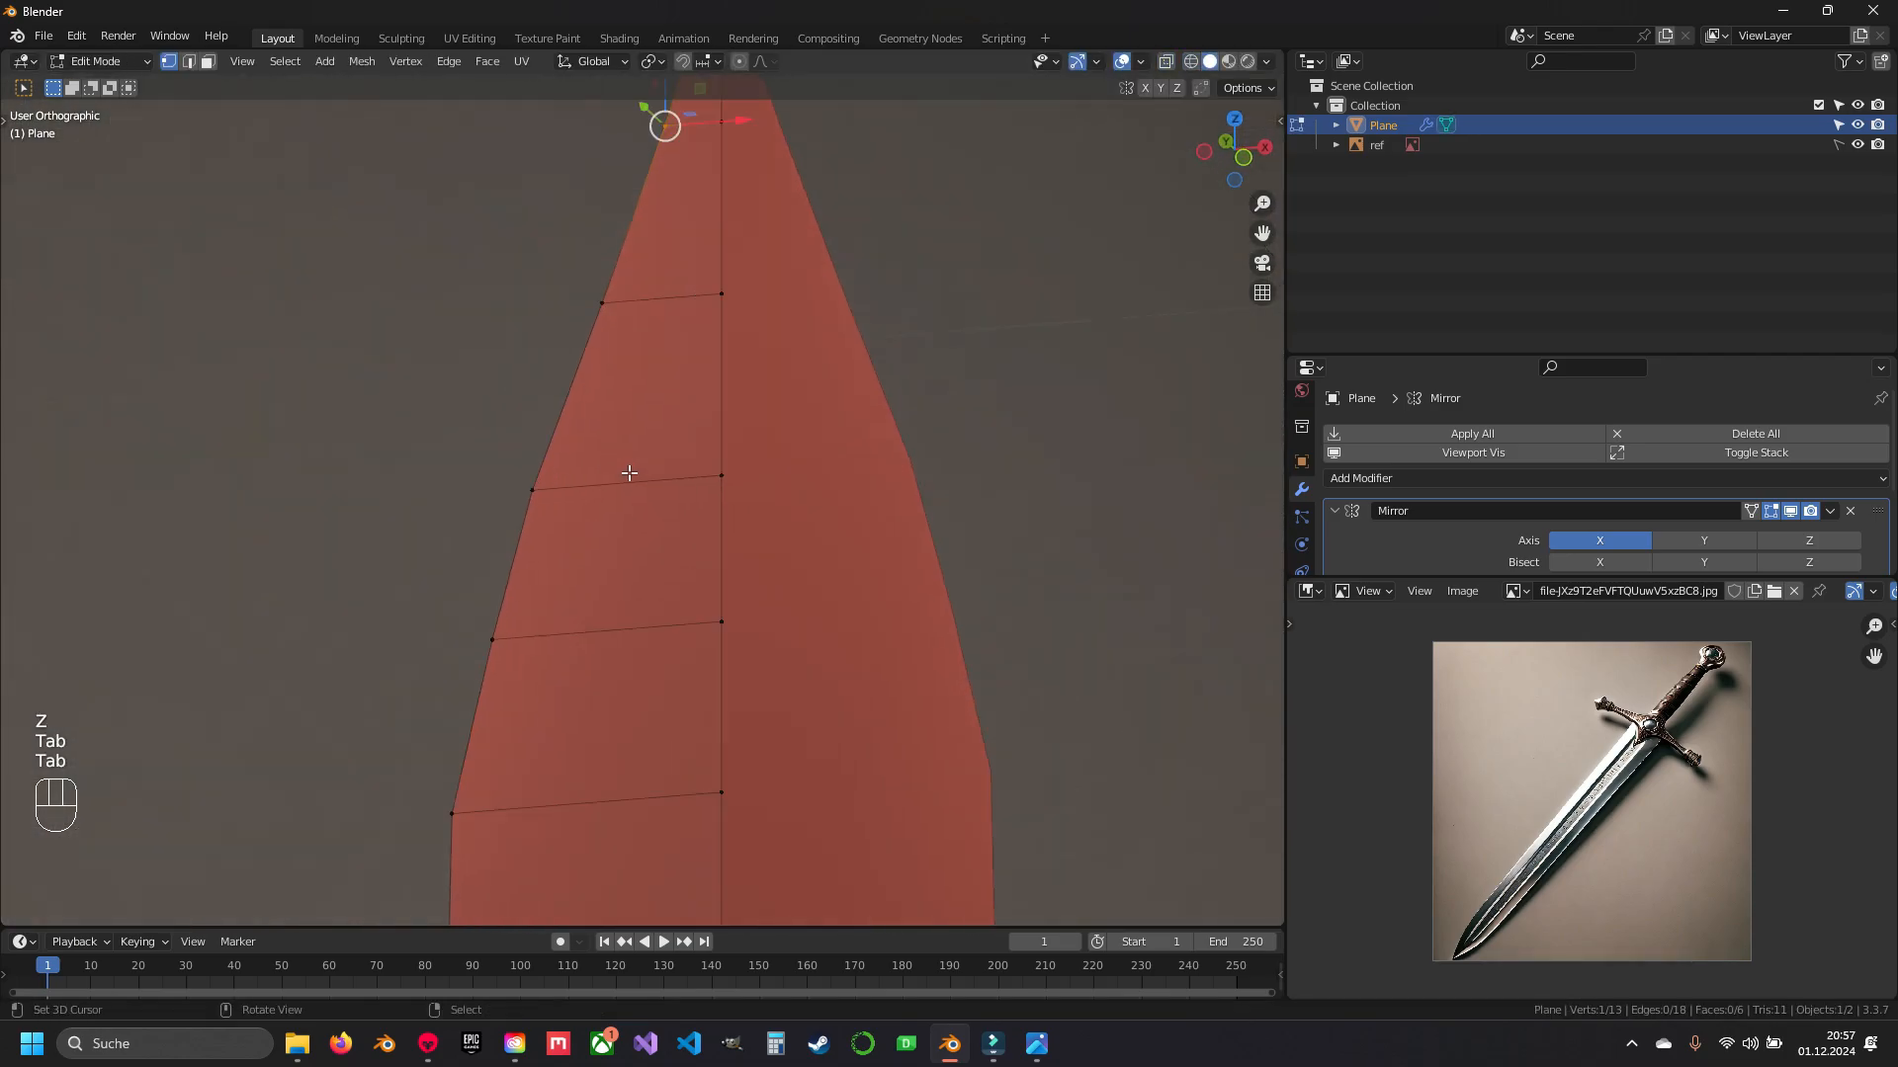
click(665, 297)
drag(665, 297, 619, 314)
shift+middle_drag(619, 314, 615, 452)
key(a)
right_click(664, 265)
shift+drag(726, 259, 694, 264)
- Smooth the tip's curve by moving the third cross edge's outer vertex inward and the fourth one's slightly outward
shift+middle_drag(569, 560, 606, 429)
key(a)
right_click(576, 498)
shift+drag(647, 494, 665, 493)
shift+middle_drag(635, 503, 692, 357)
key(a)
right_click(591, 499)
shift+drag(654, 492, 619, 494)
shift+middle_drag(628, 454, 624, 577)
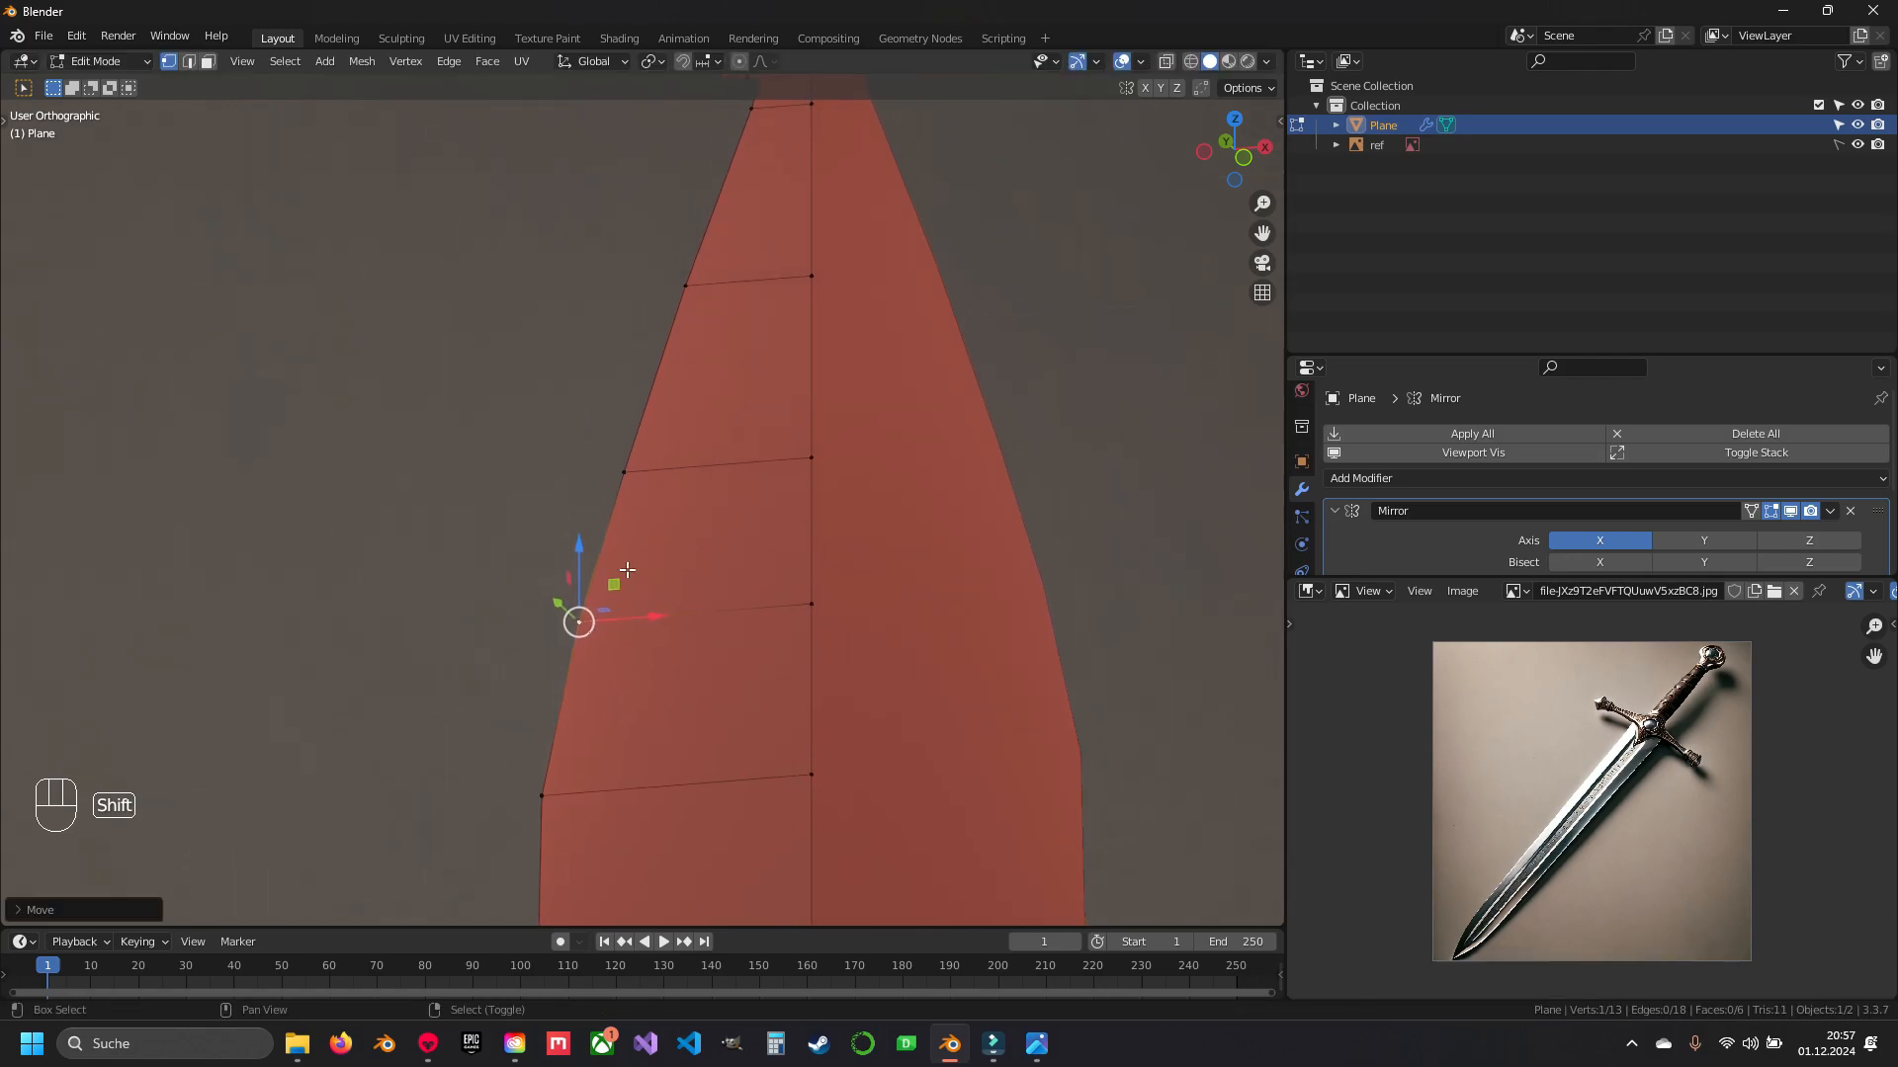
key(a)
right_click(623, 470)
drag(696, 464, 722, 457)
- Move the second cross edge's outer vertex inward, fine-tune the topmost one, and check the blade from the front in Object Mode
shift+middle_drag(696, 387, 691, 478)
key(a)
right_click(682, 377)
shift+drag(751, 365, 785, 362)
shift+middle_drag(754, 192, 734, 421)
key(a)
shift+drag(804, 417, 801, 419)
scroll(767, 592, down, 5)
key(Tab)
shift+middle_drag(830, 827, 793, 371)
key(KP_1)
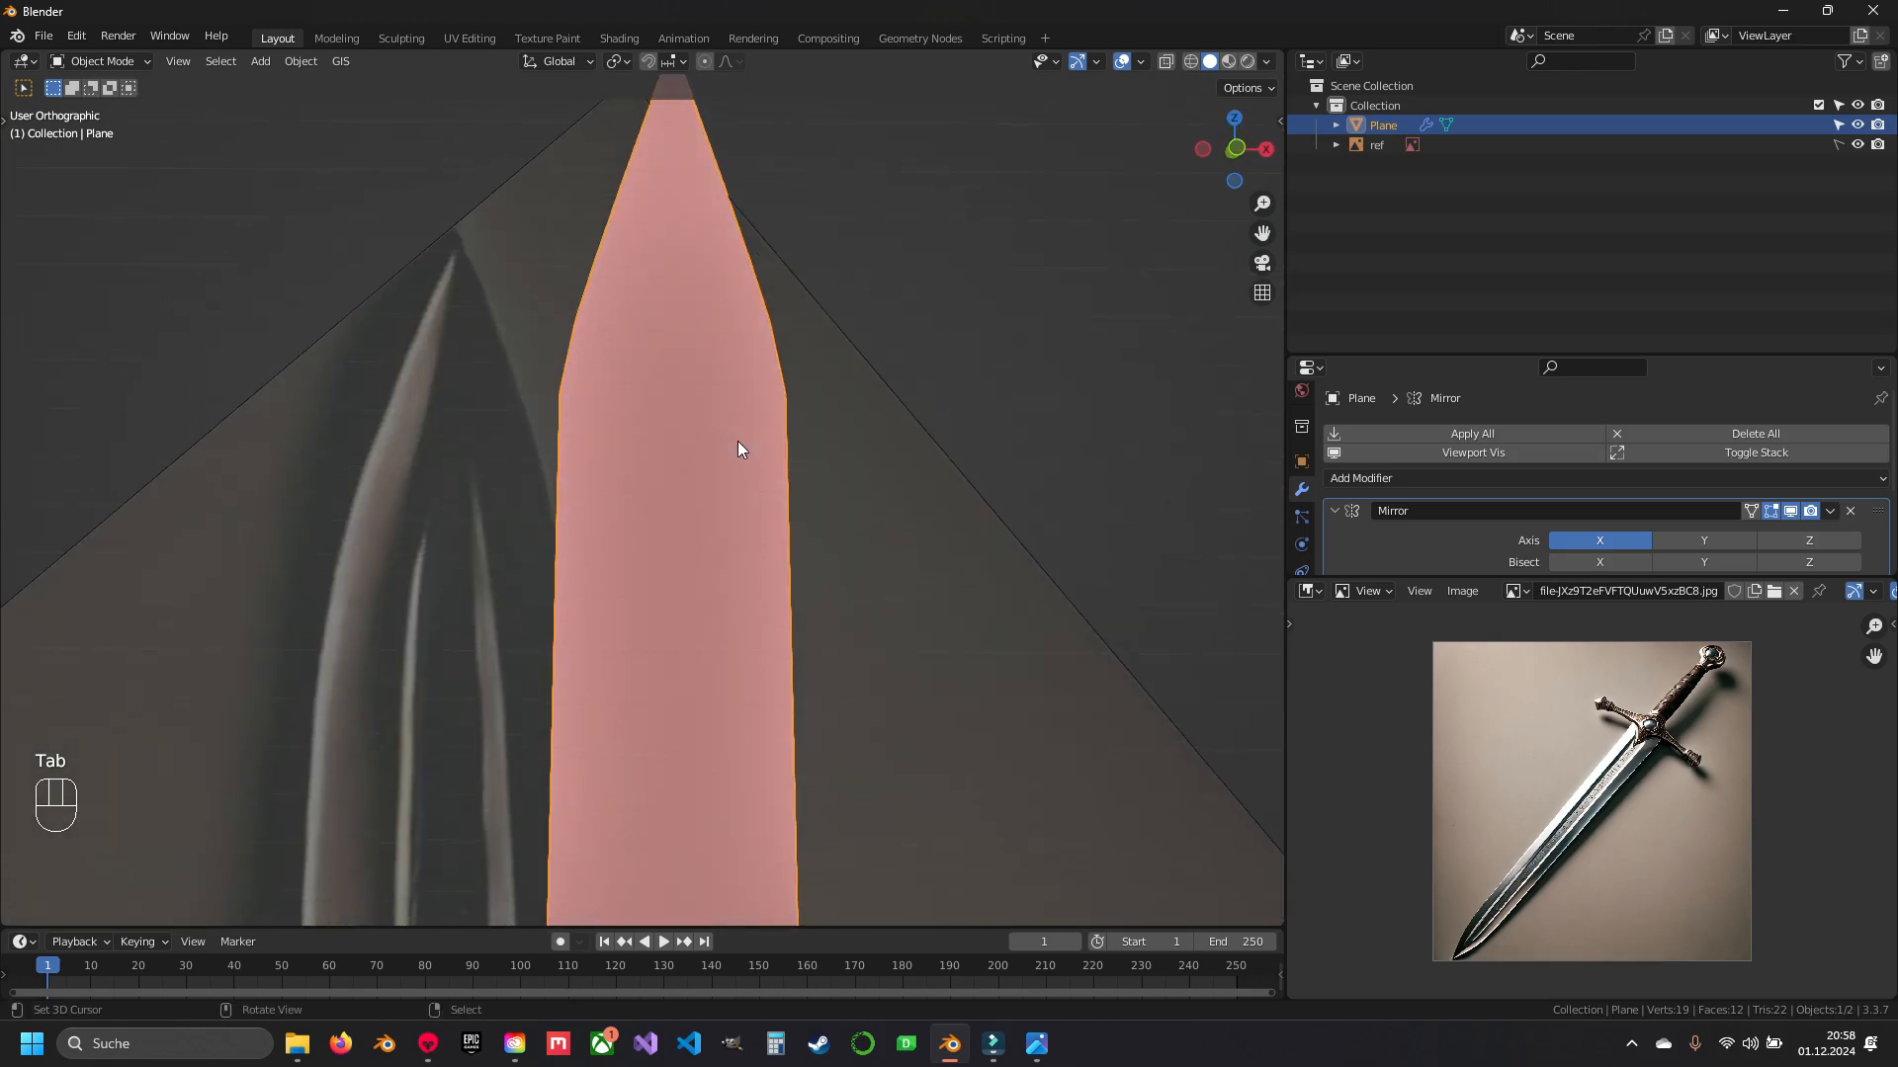
- Return to wireframe Edit Mode and add one loop cut across the long blade section below the tip
key(shift+z)
scroll(697, 475, up, 3)
shift+middle_drag(653, 496, 676, 415)
key(Tab)
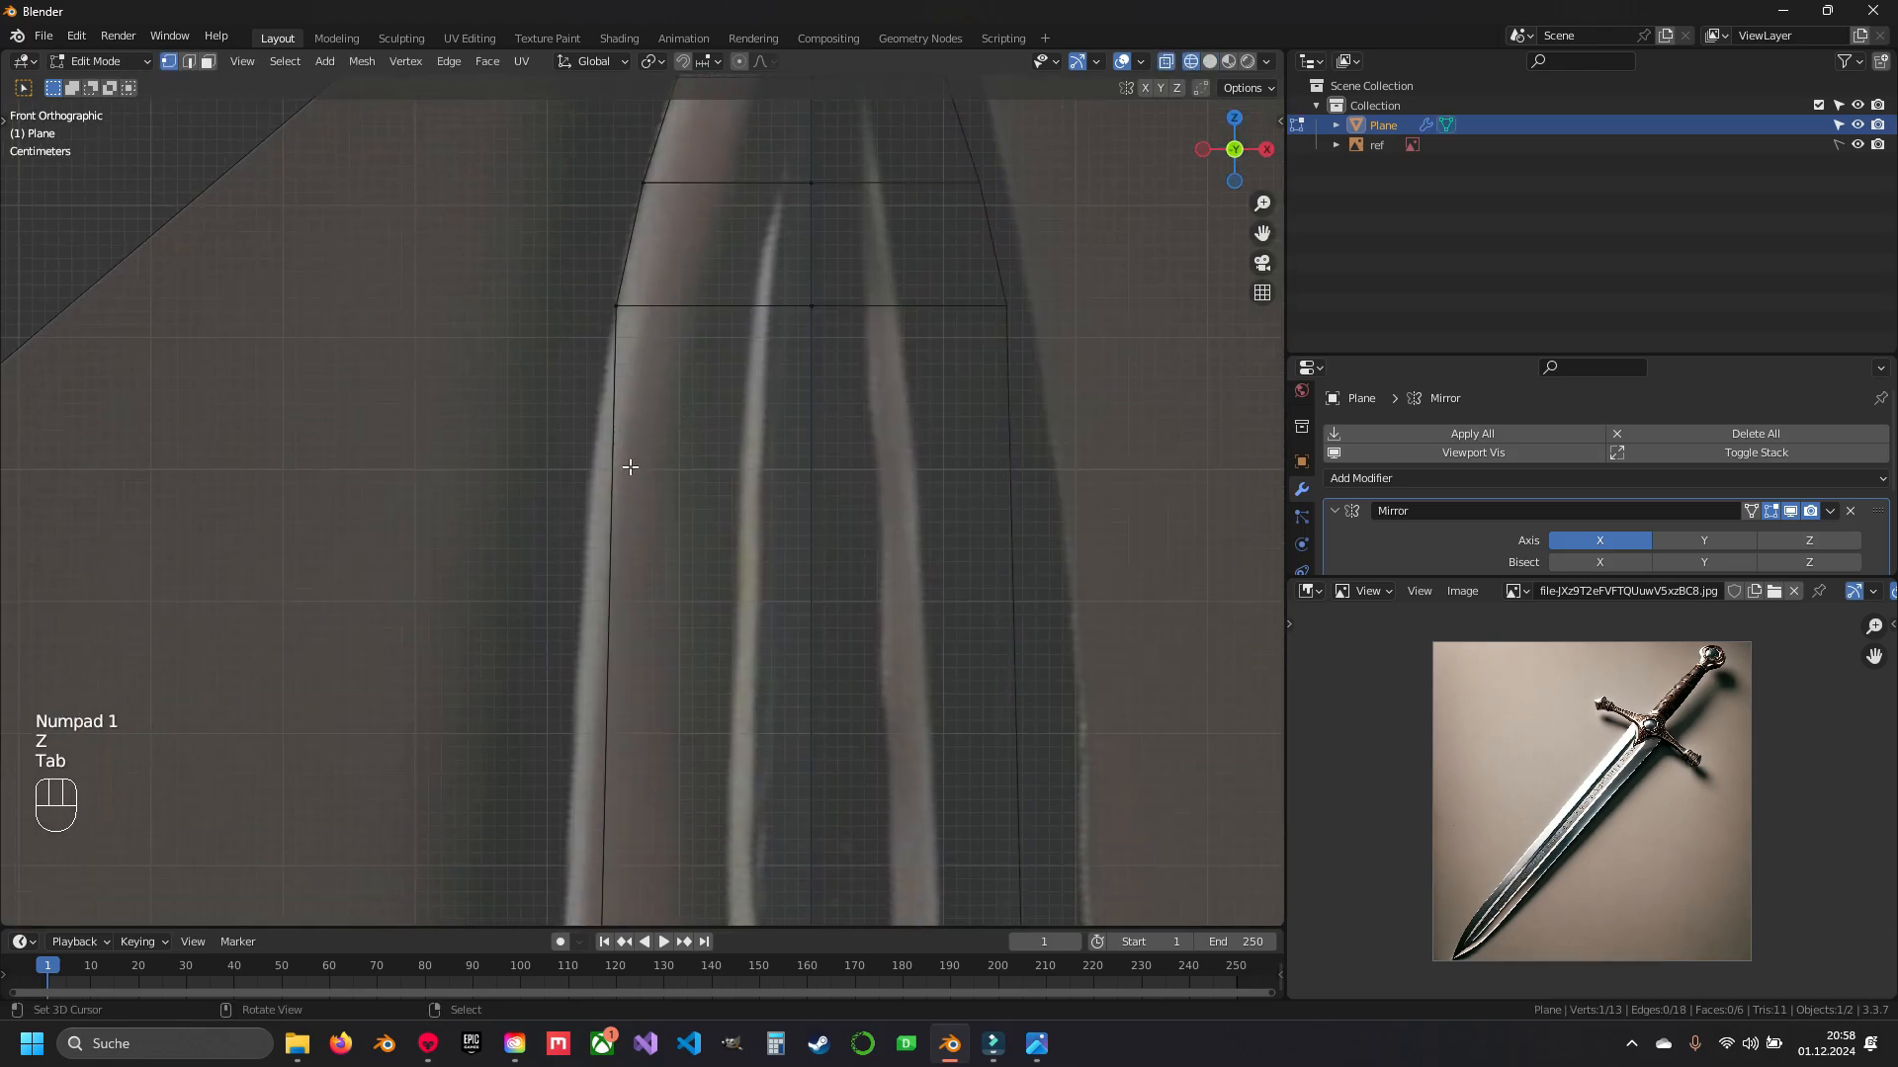
scroll(630, 467, down, 4)
shift+middle_drag(639, 661, 661, 536)
scroll(647, 451, up, 4)
key(ctrl+r)
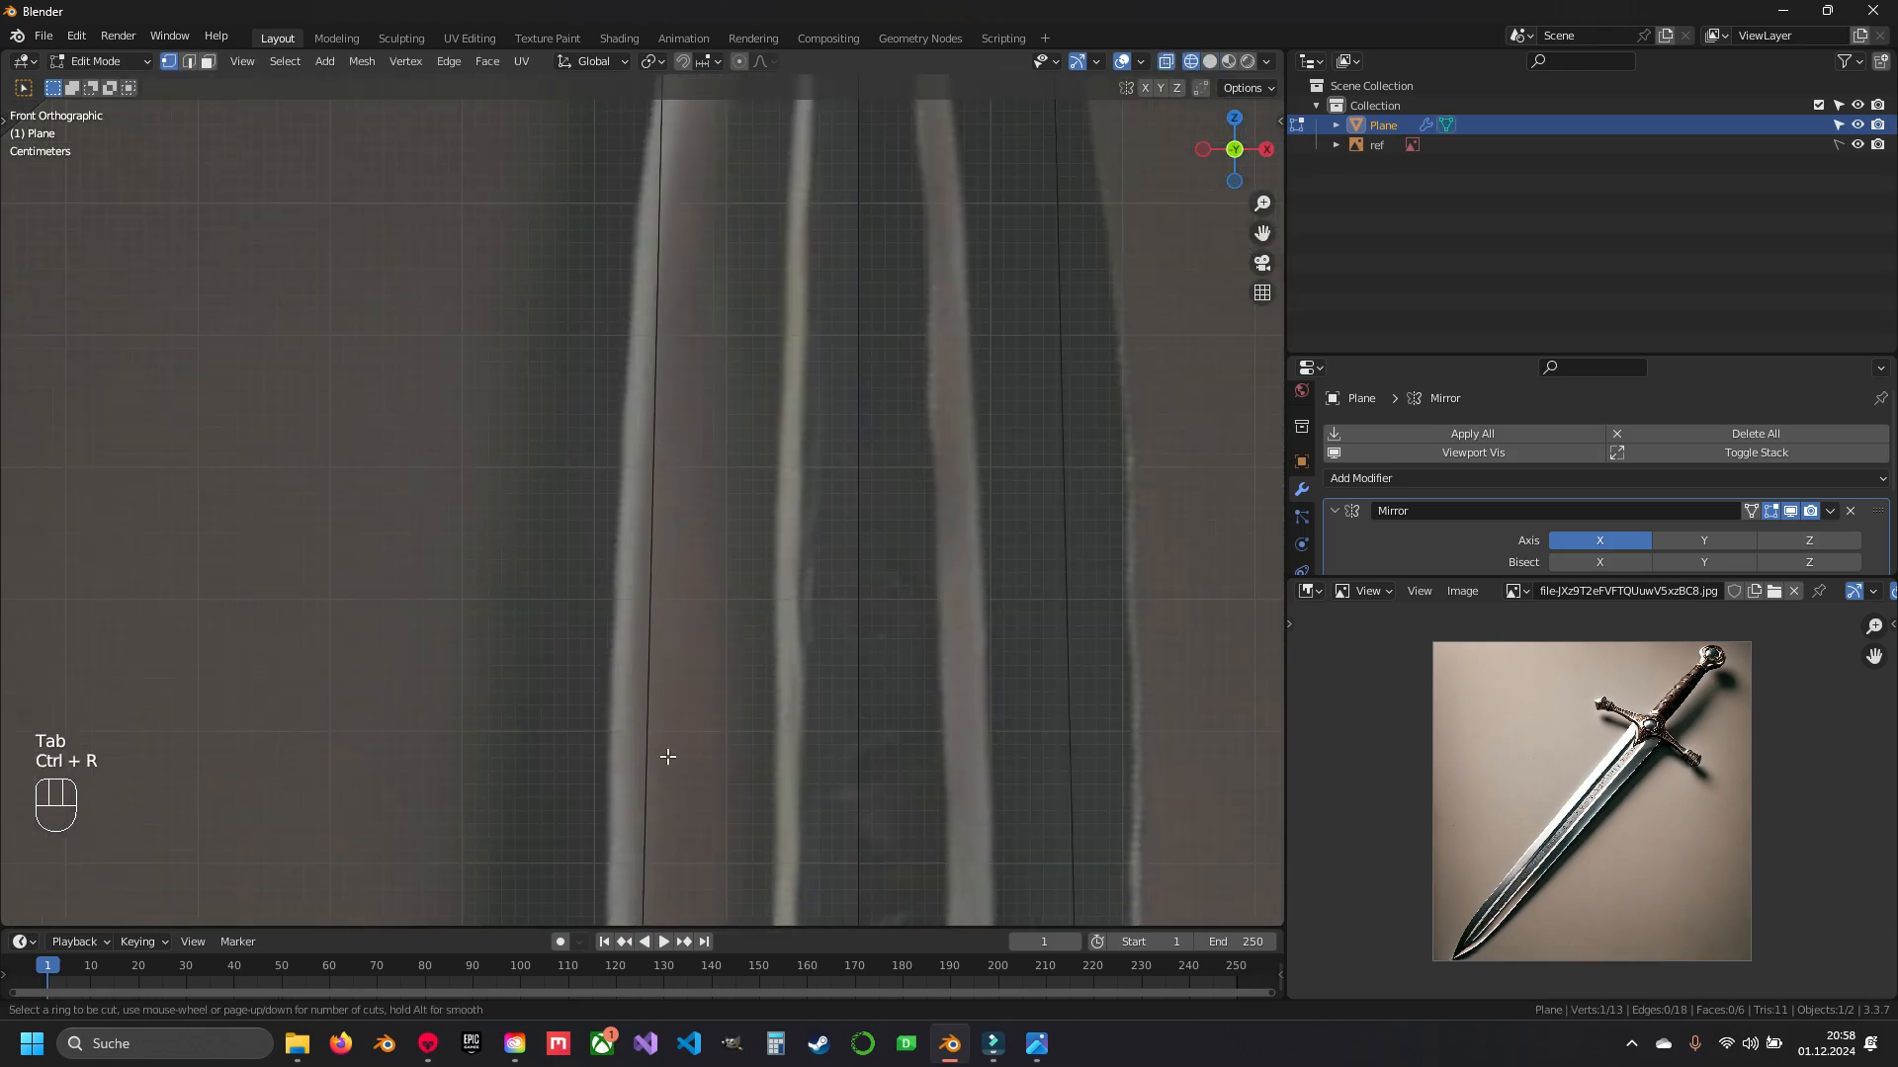
right_click(649, 754)
scroll(649, 757, down, 3)
shift+middle_drag(655, 776, 631, 252)
scroll(632, 251, down, 4)
scroll(645, 640, up, 4)
key(ctrl+r)
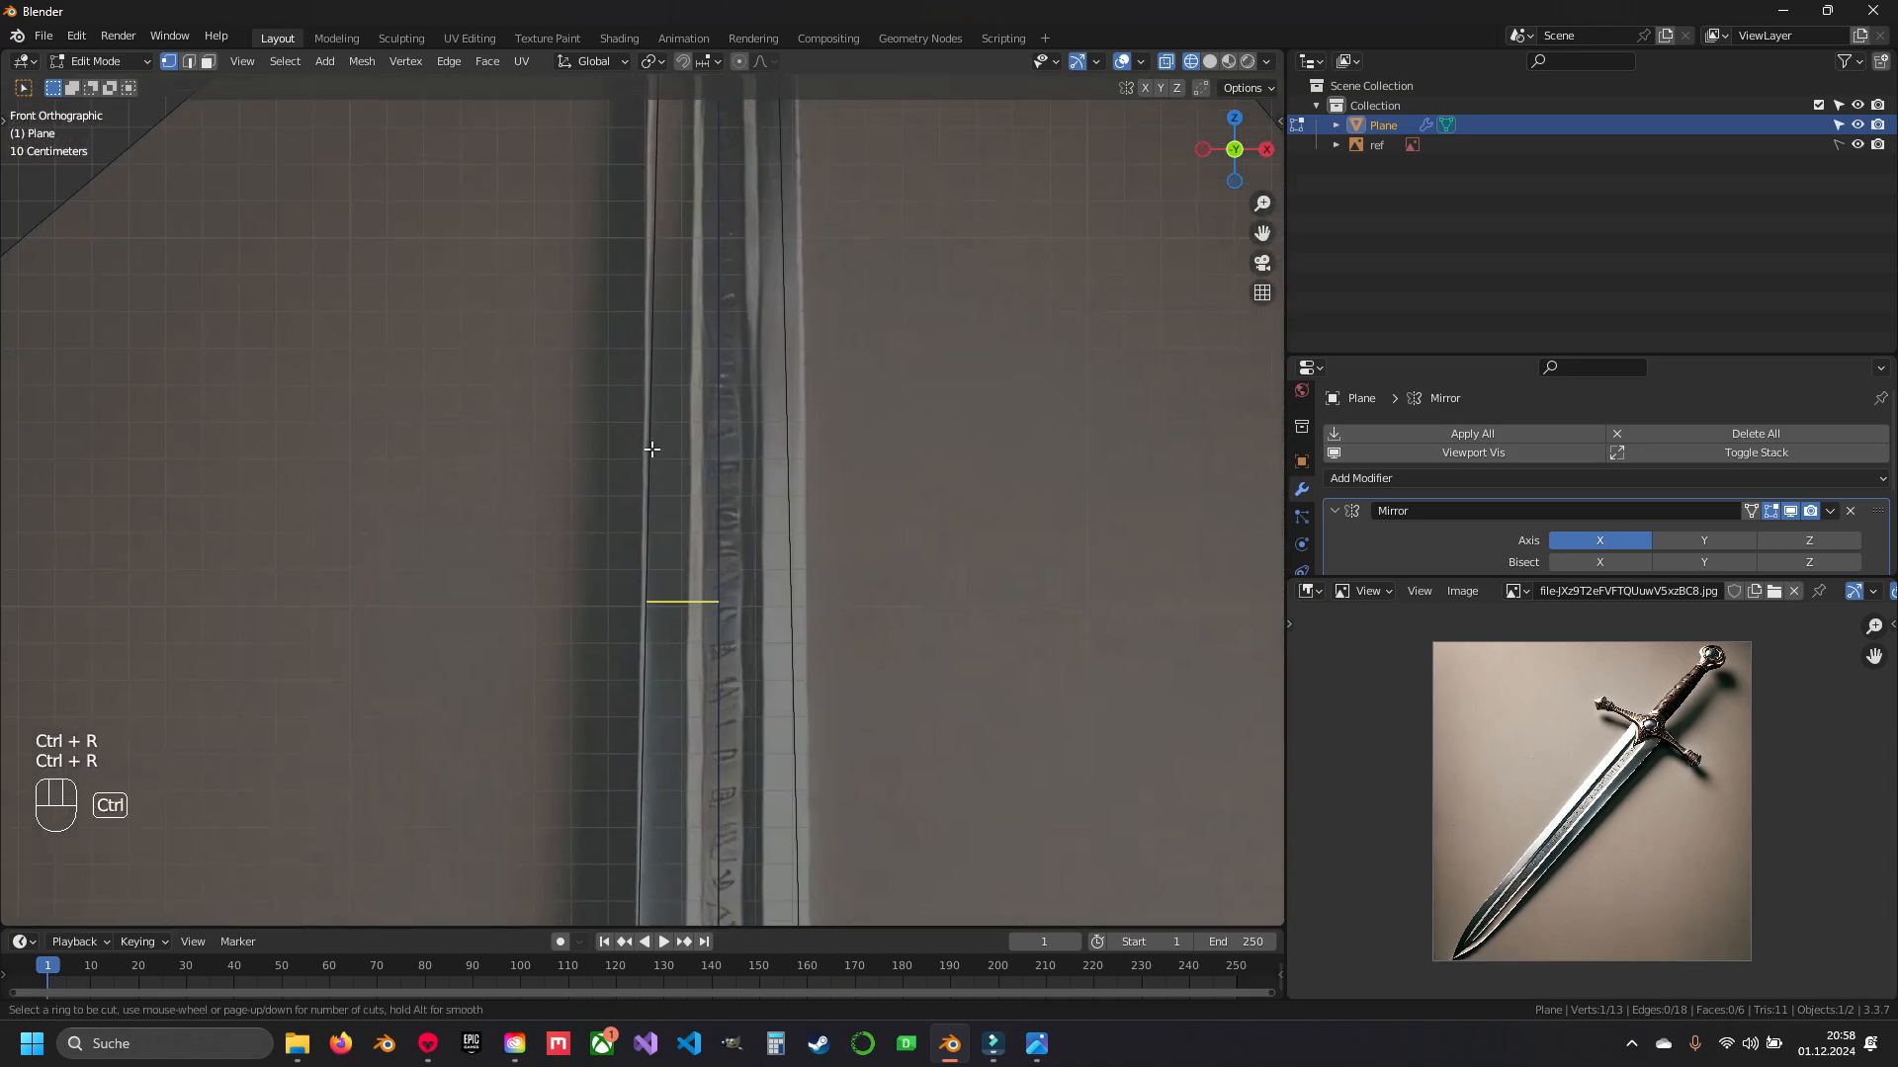
click(646, 543)
shift+middle_drag(716, 428, 698, 717)
key(g)
key(g)
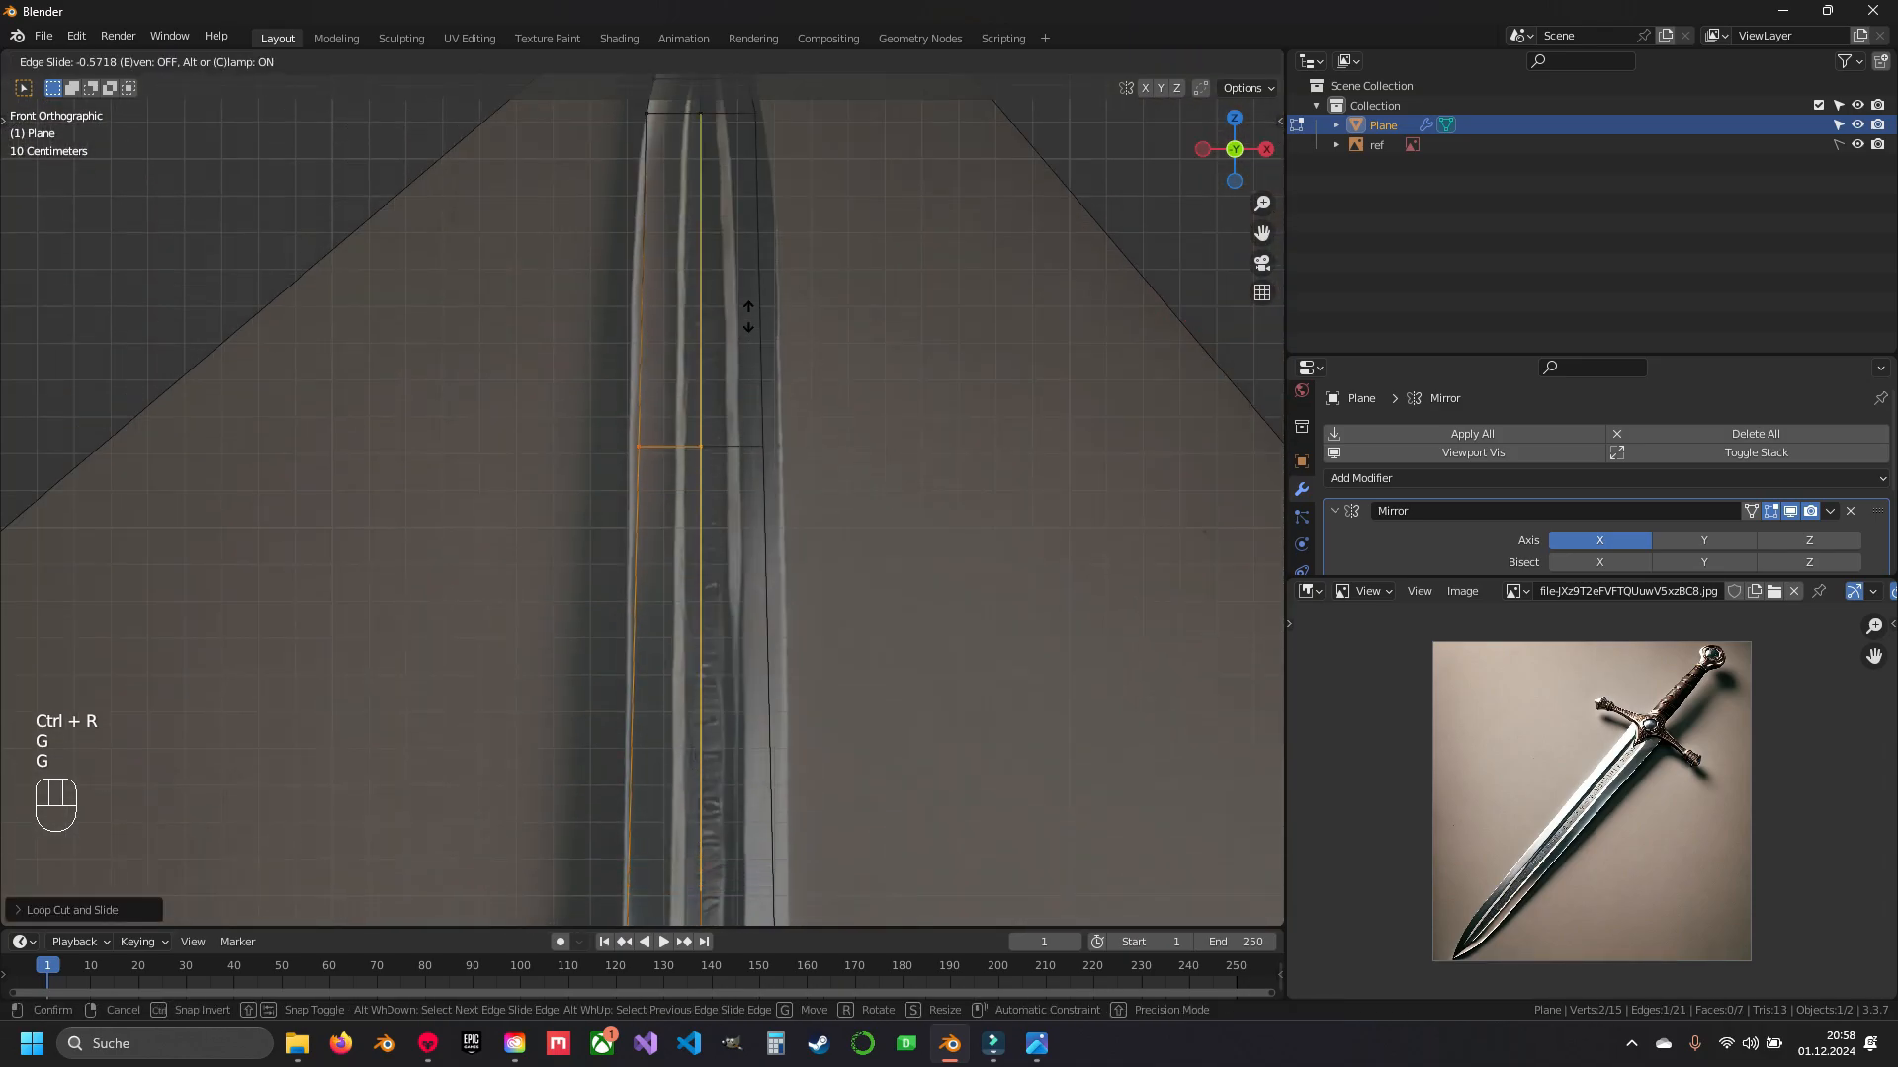
key(Escape)
scroll(742, 882, down, 4)
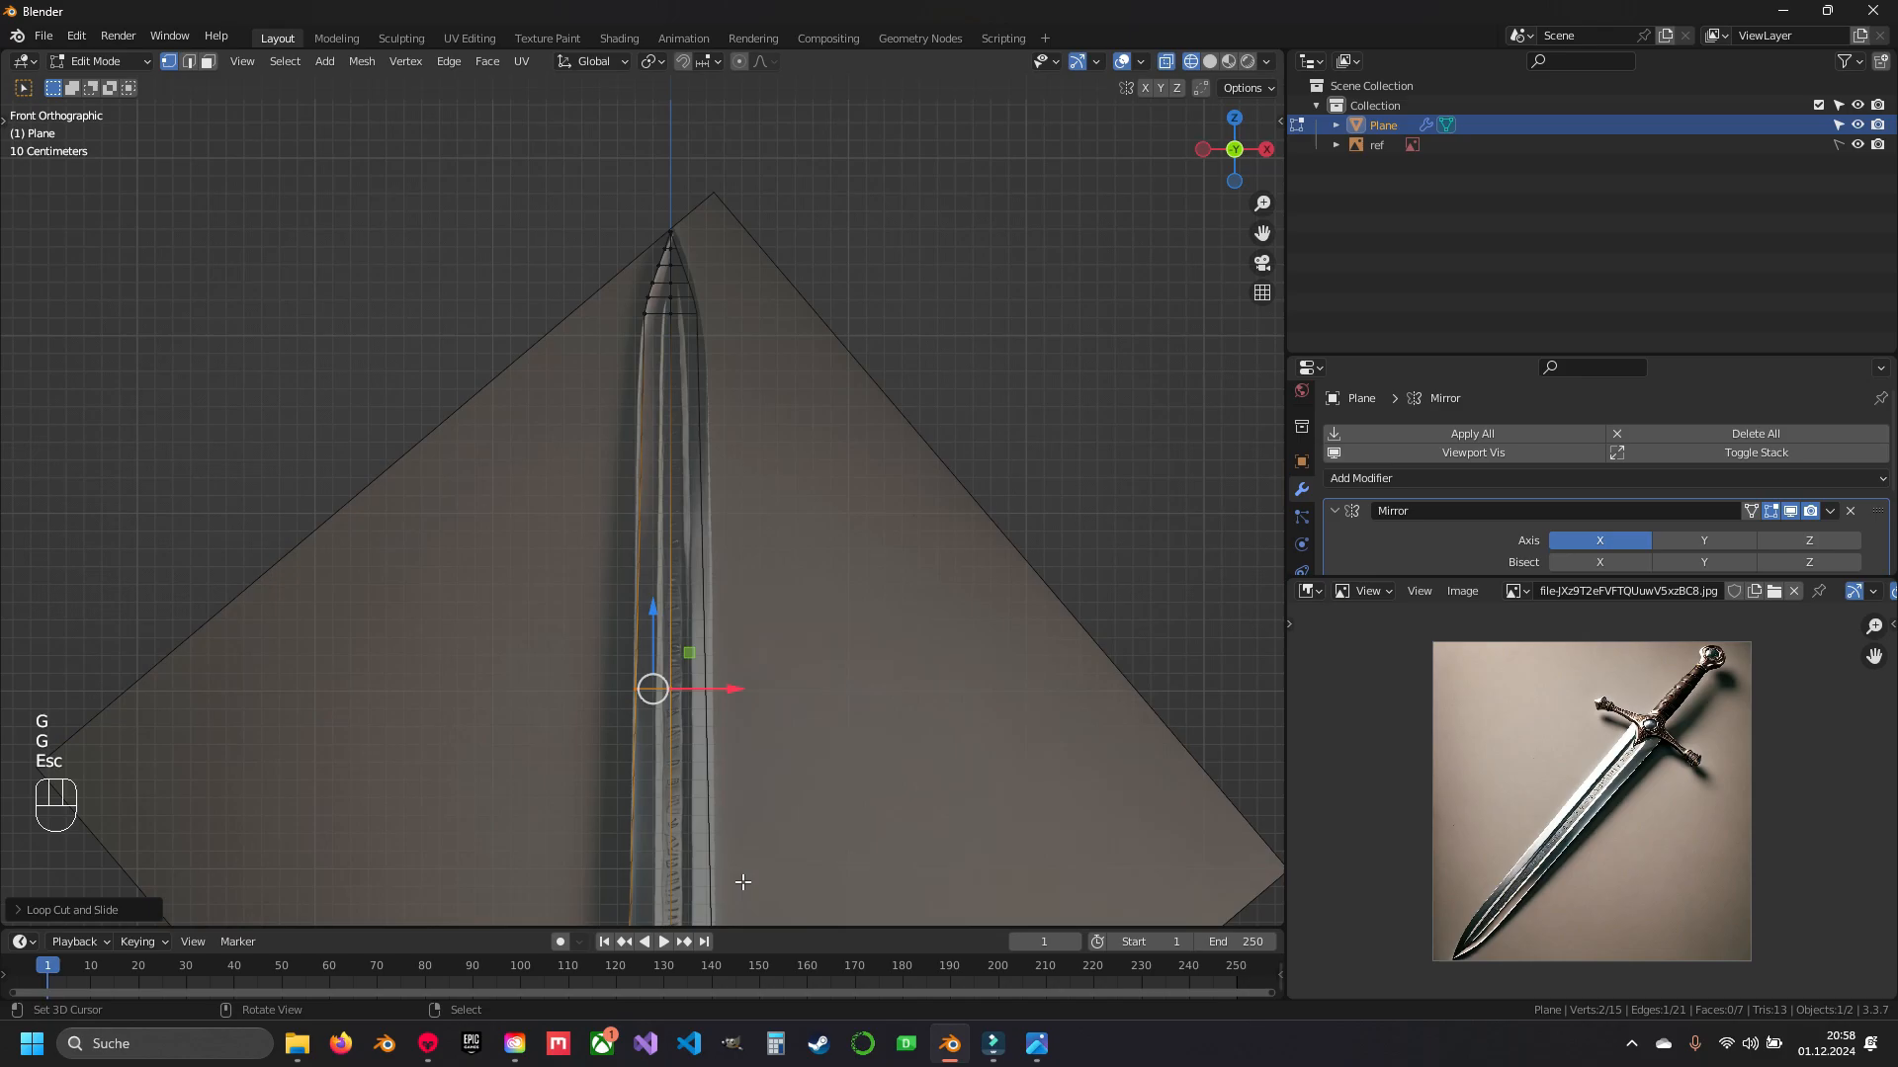
shift+middle_drag(698, 571, 775, 491)
scroll(737, 420, up, 2)
shift+middle_drag(736, 419, 589, 307)
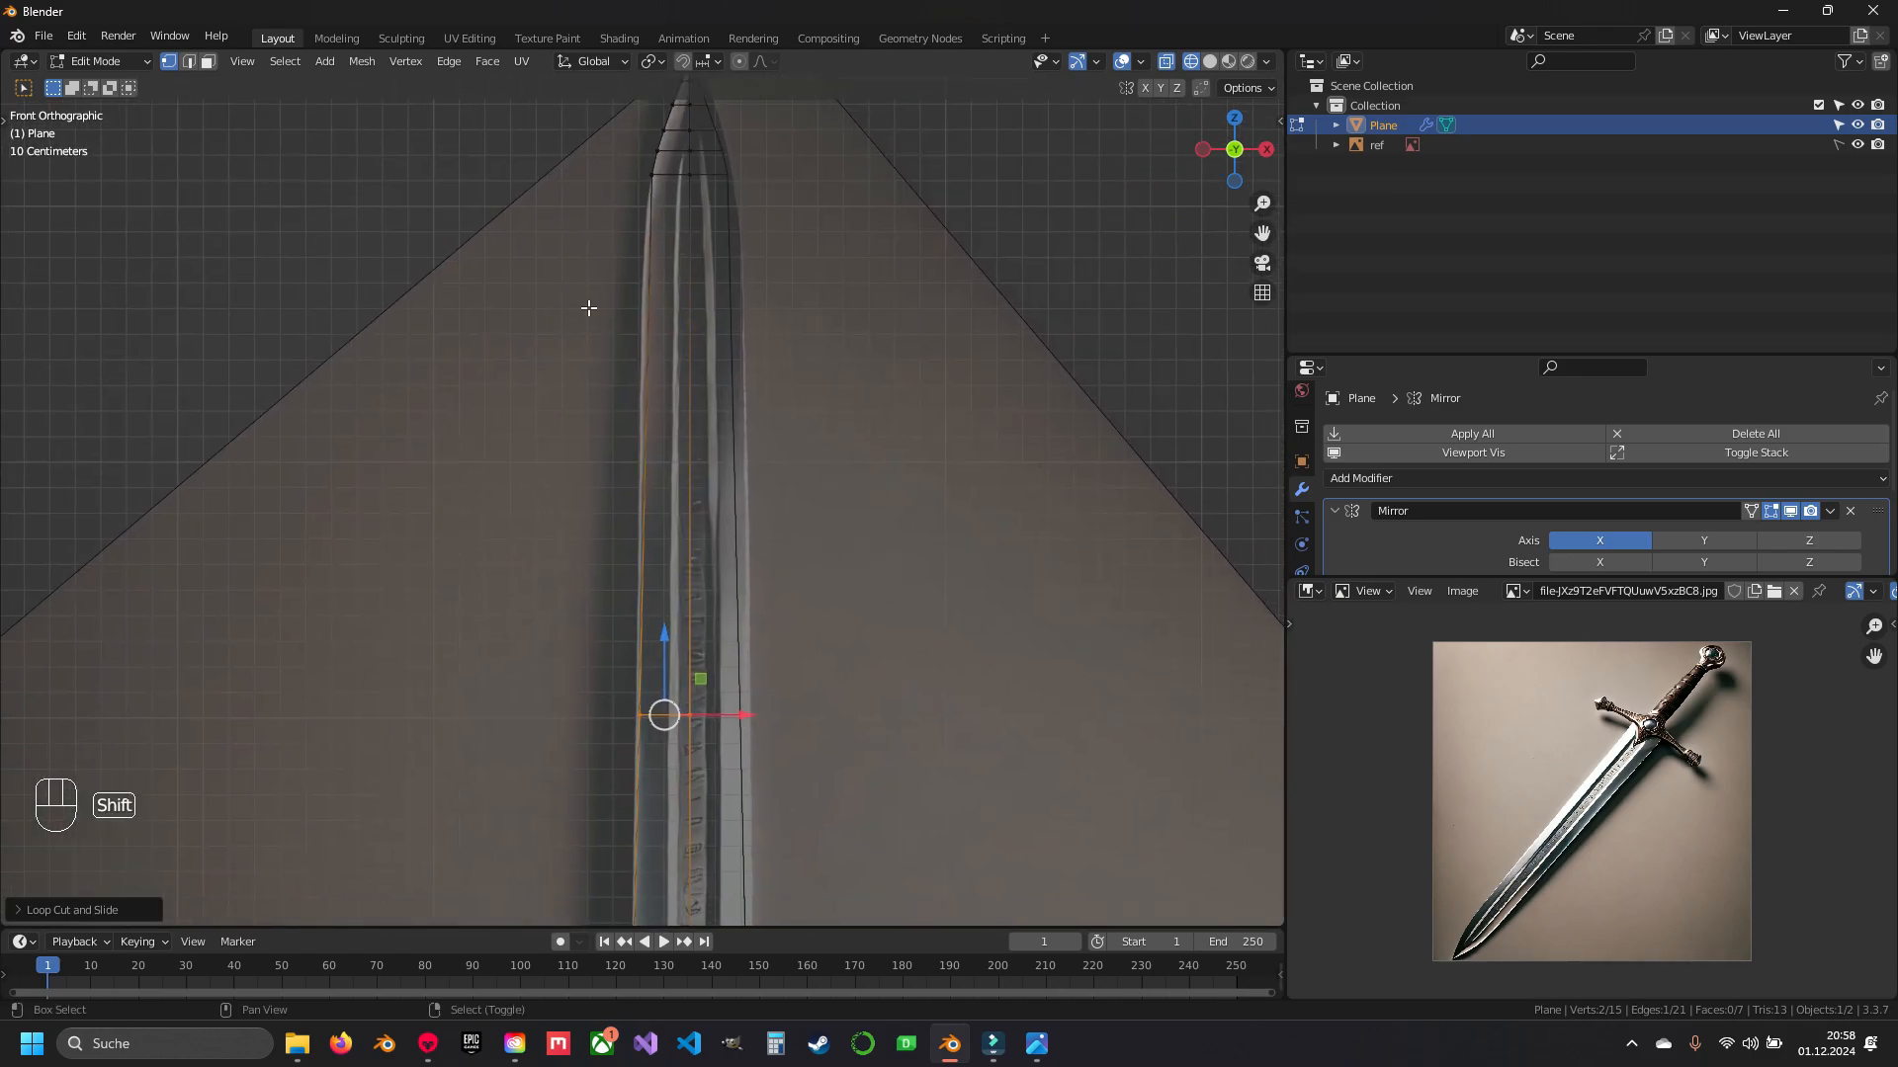
shift+scroll(731, 654, up, 4)
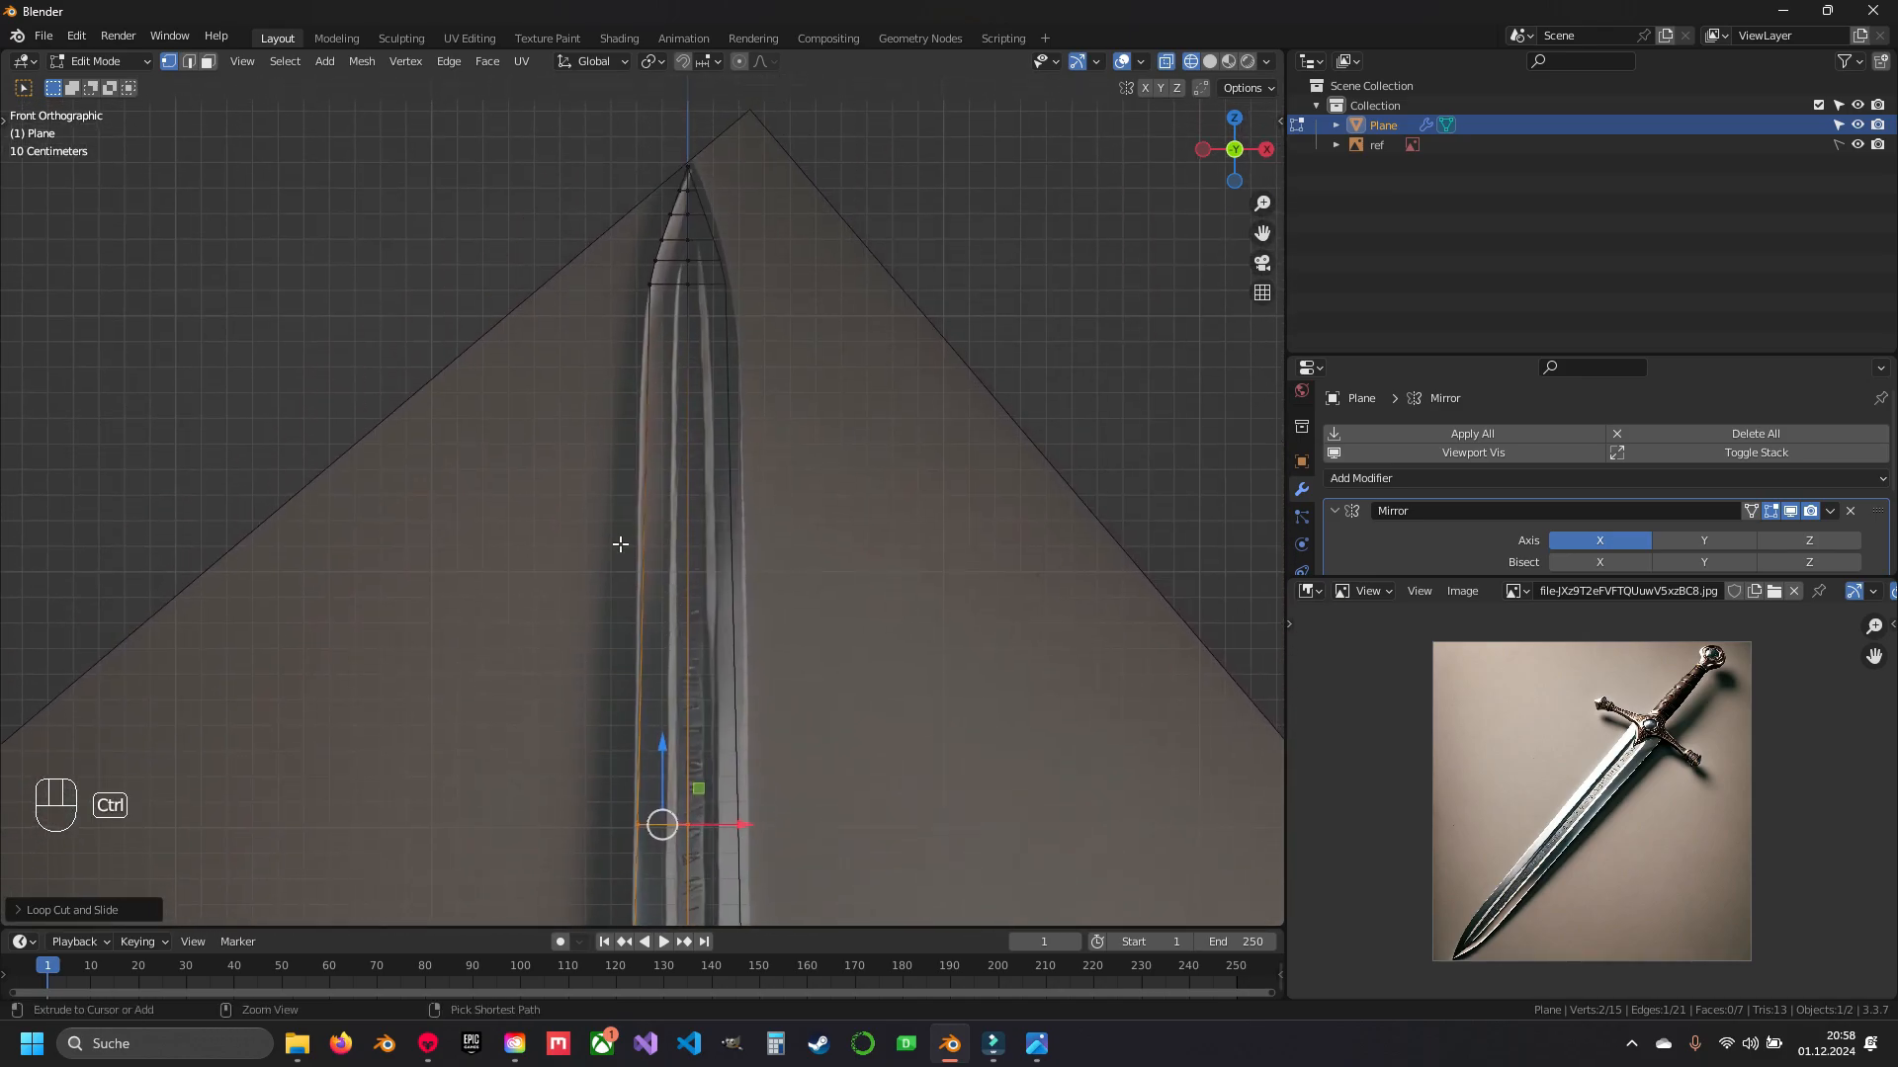
key(ctrl+r)
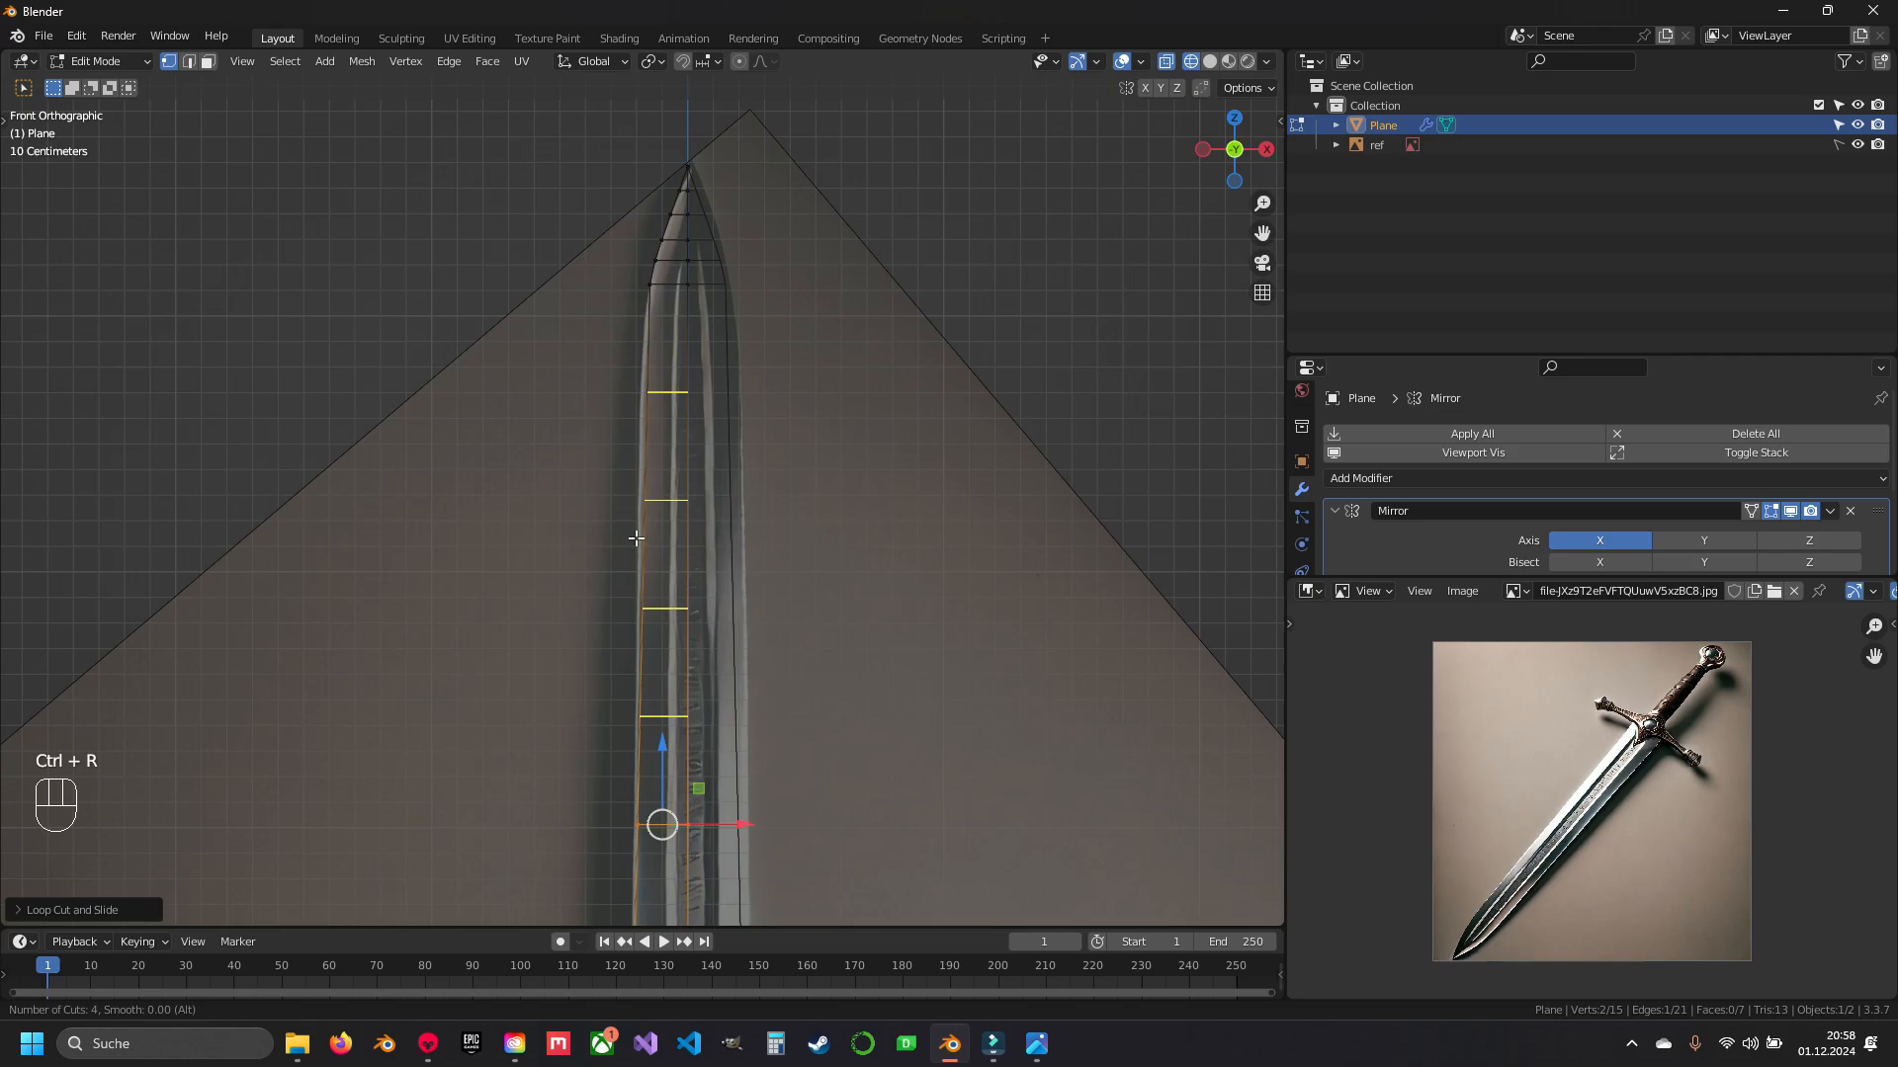
right_click(636, 538)
- Slide the new cross edge up along the blade toward the tip by a factor of about -0.63
key(g)
key(g)
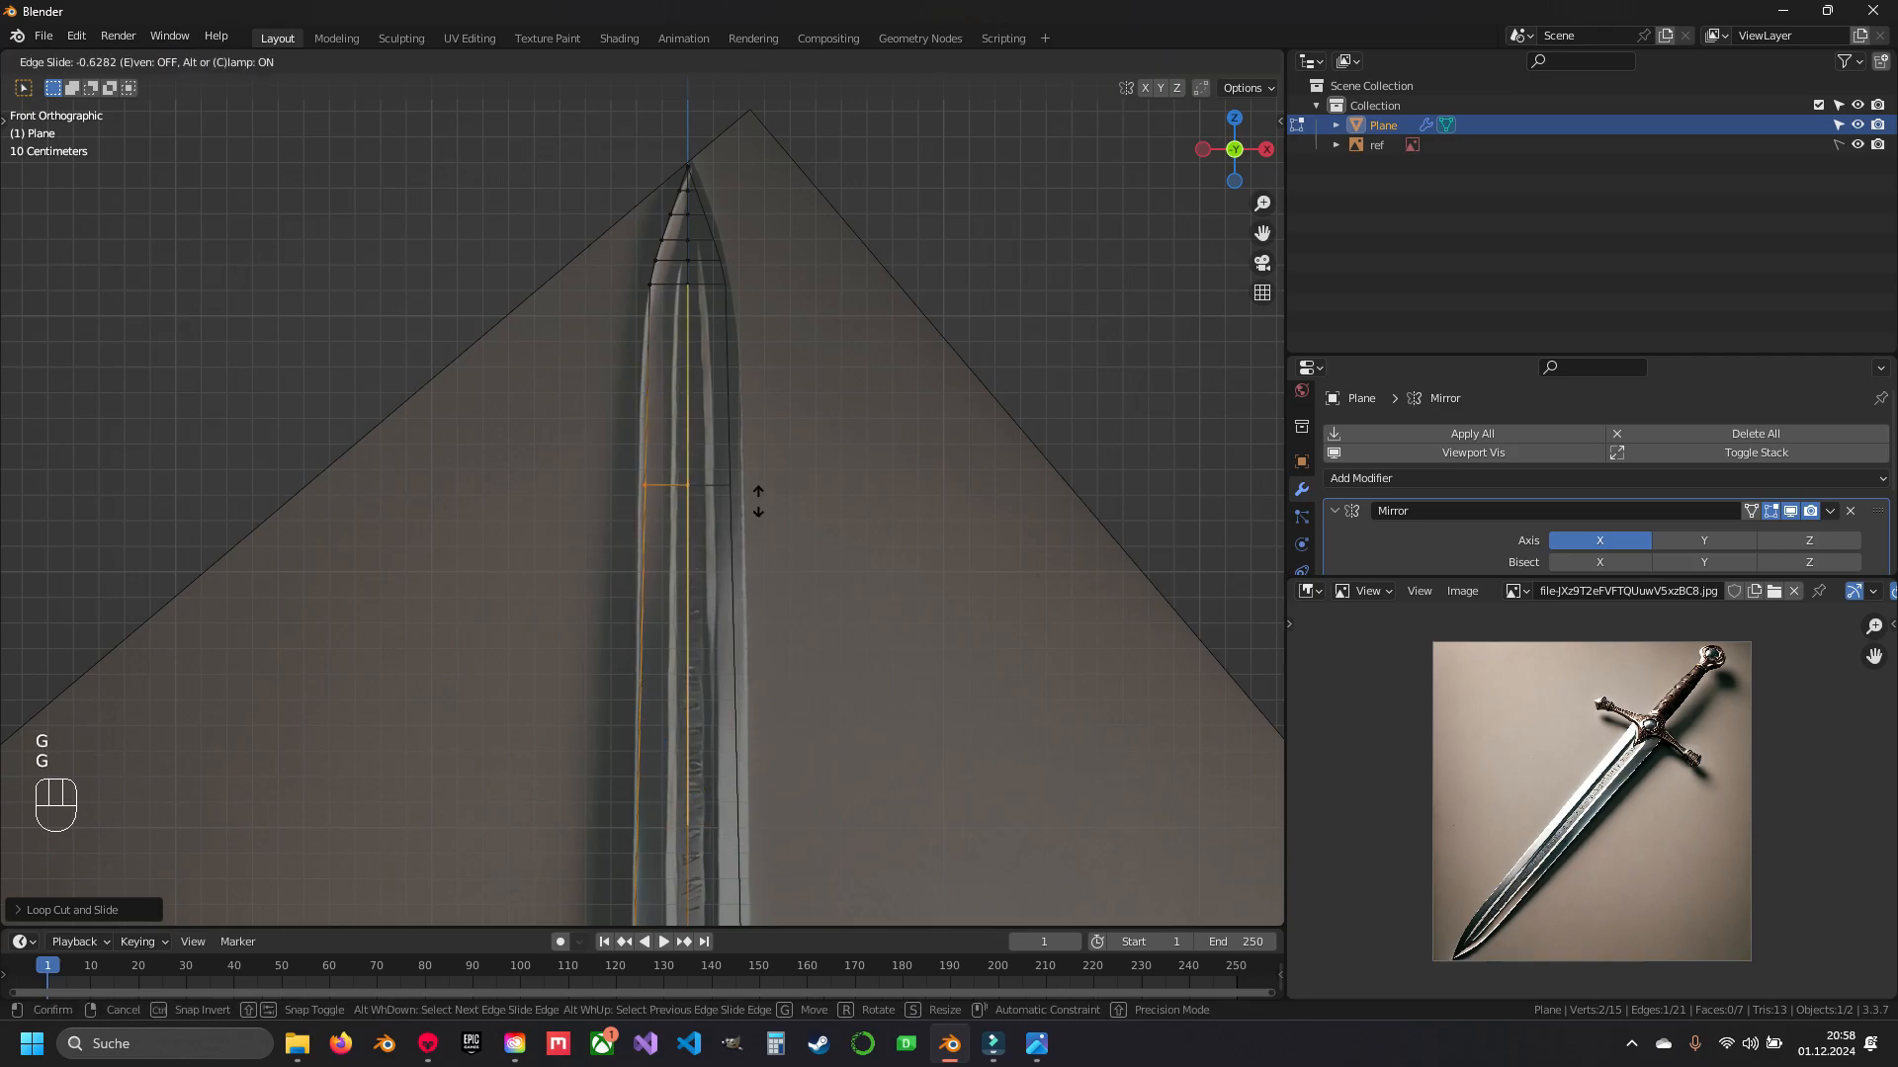
click(759, 490)
- Add three evenly spaced loop cuts between the tip's lowest cross edge and the slid cross edge
key(ctrl+r)
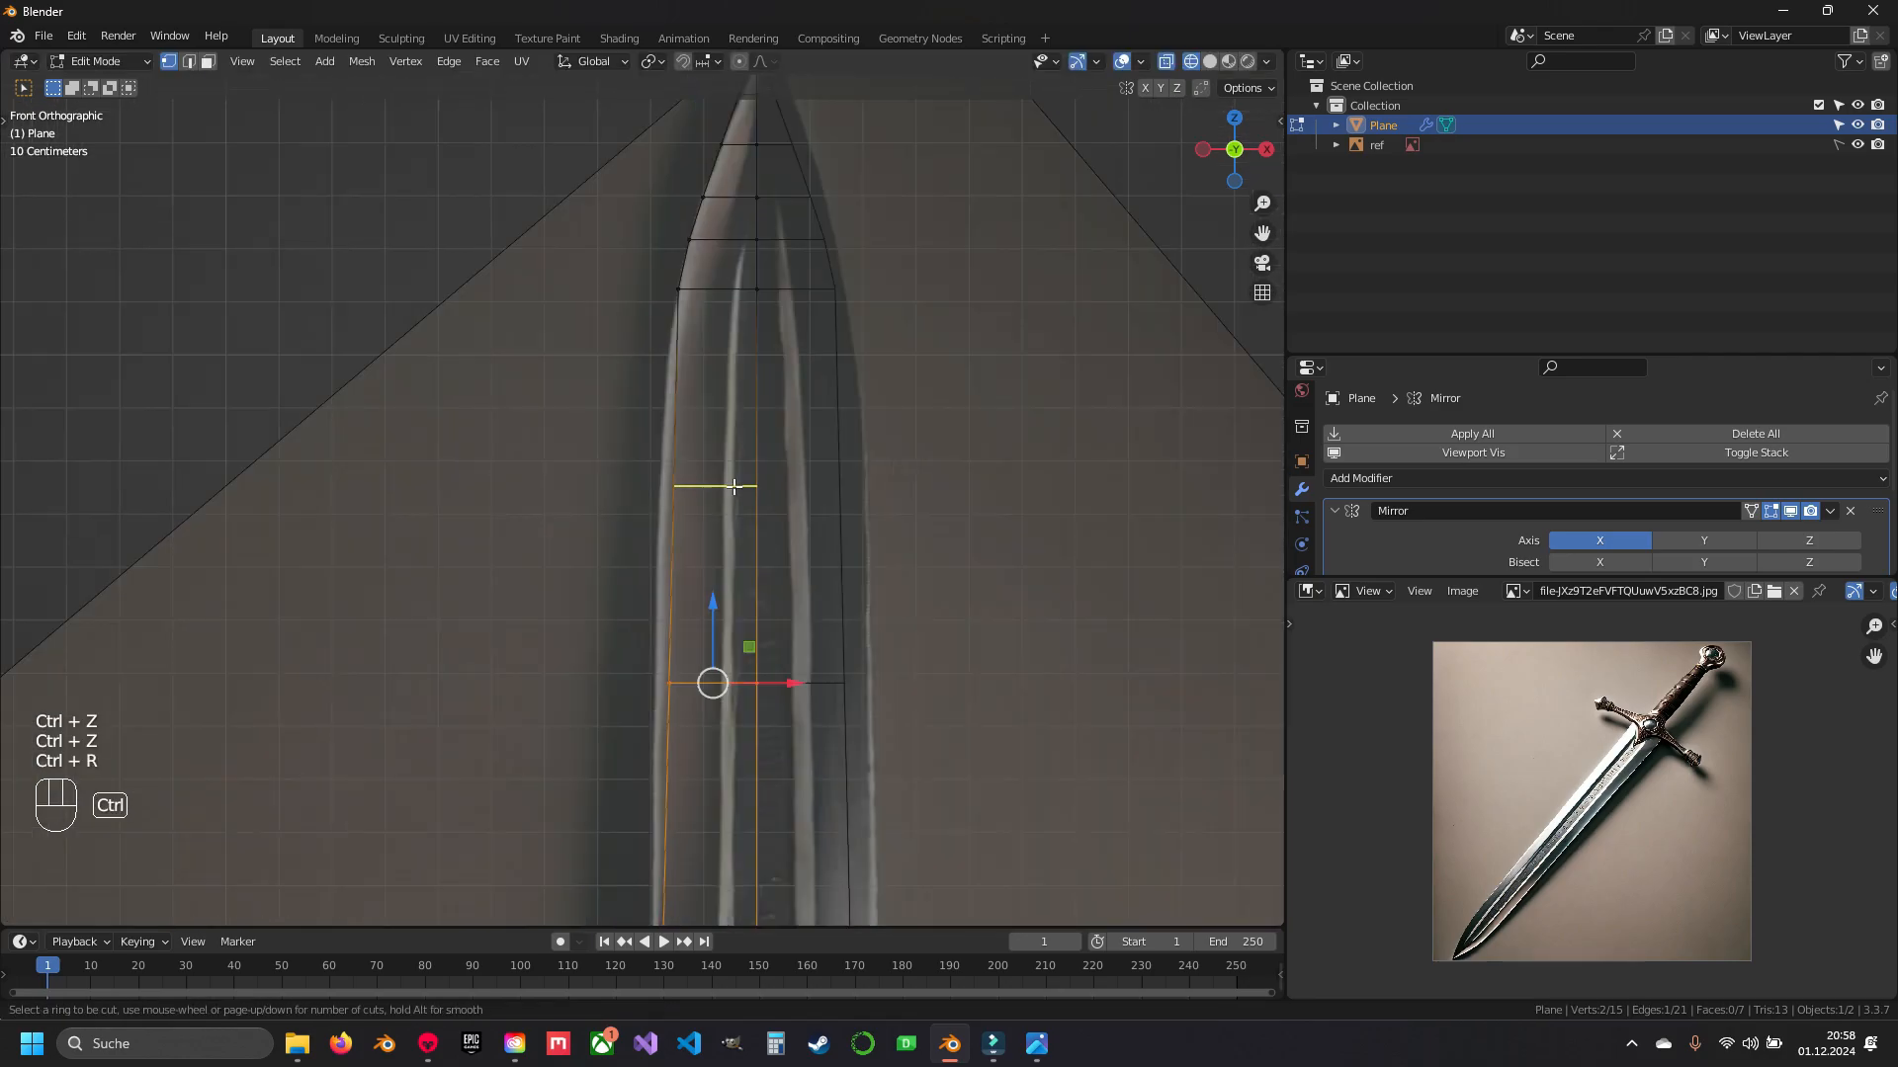
scroll(726, 486, up, 2)
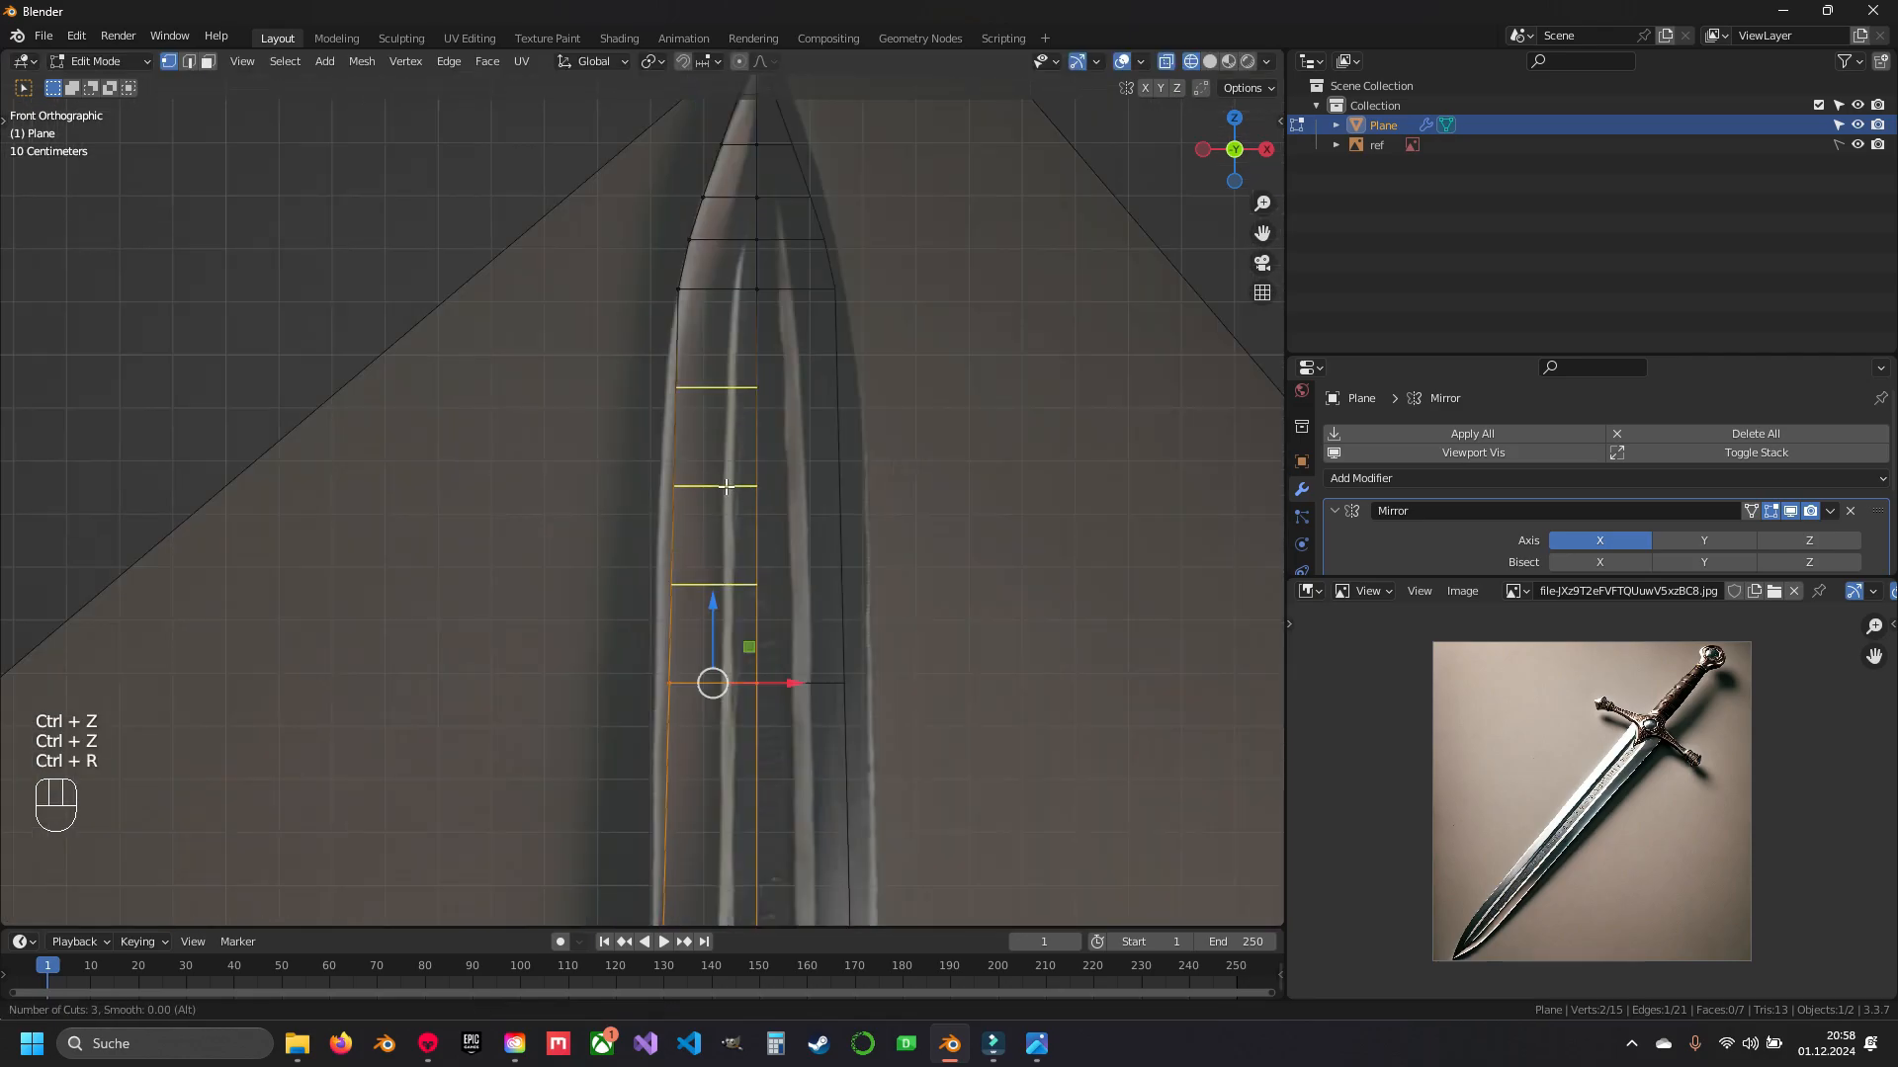
click(727, 486)
right_click(726, 486)
- Select the outer vertices of the three new cross edges and move them outward along X toward the reference outline
key(a)
scroll(687, 491, up, 2)
drag(627, 299, 734, 698)
shift+middle_drag(734, 562, 736, 676)
scroll(748, 576, up, 2)
drag(783, 629, 623, 614)
- Deselect the uppermost of the three outer vertices and move the remaining two outward to the reference edge
key(b)
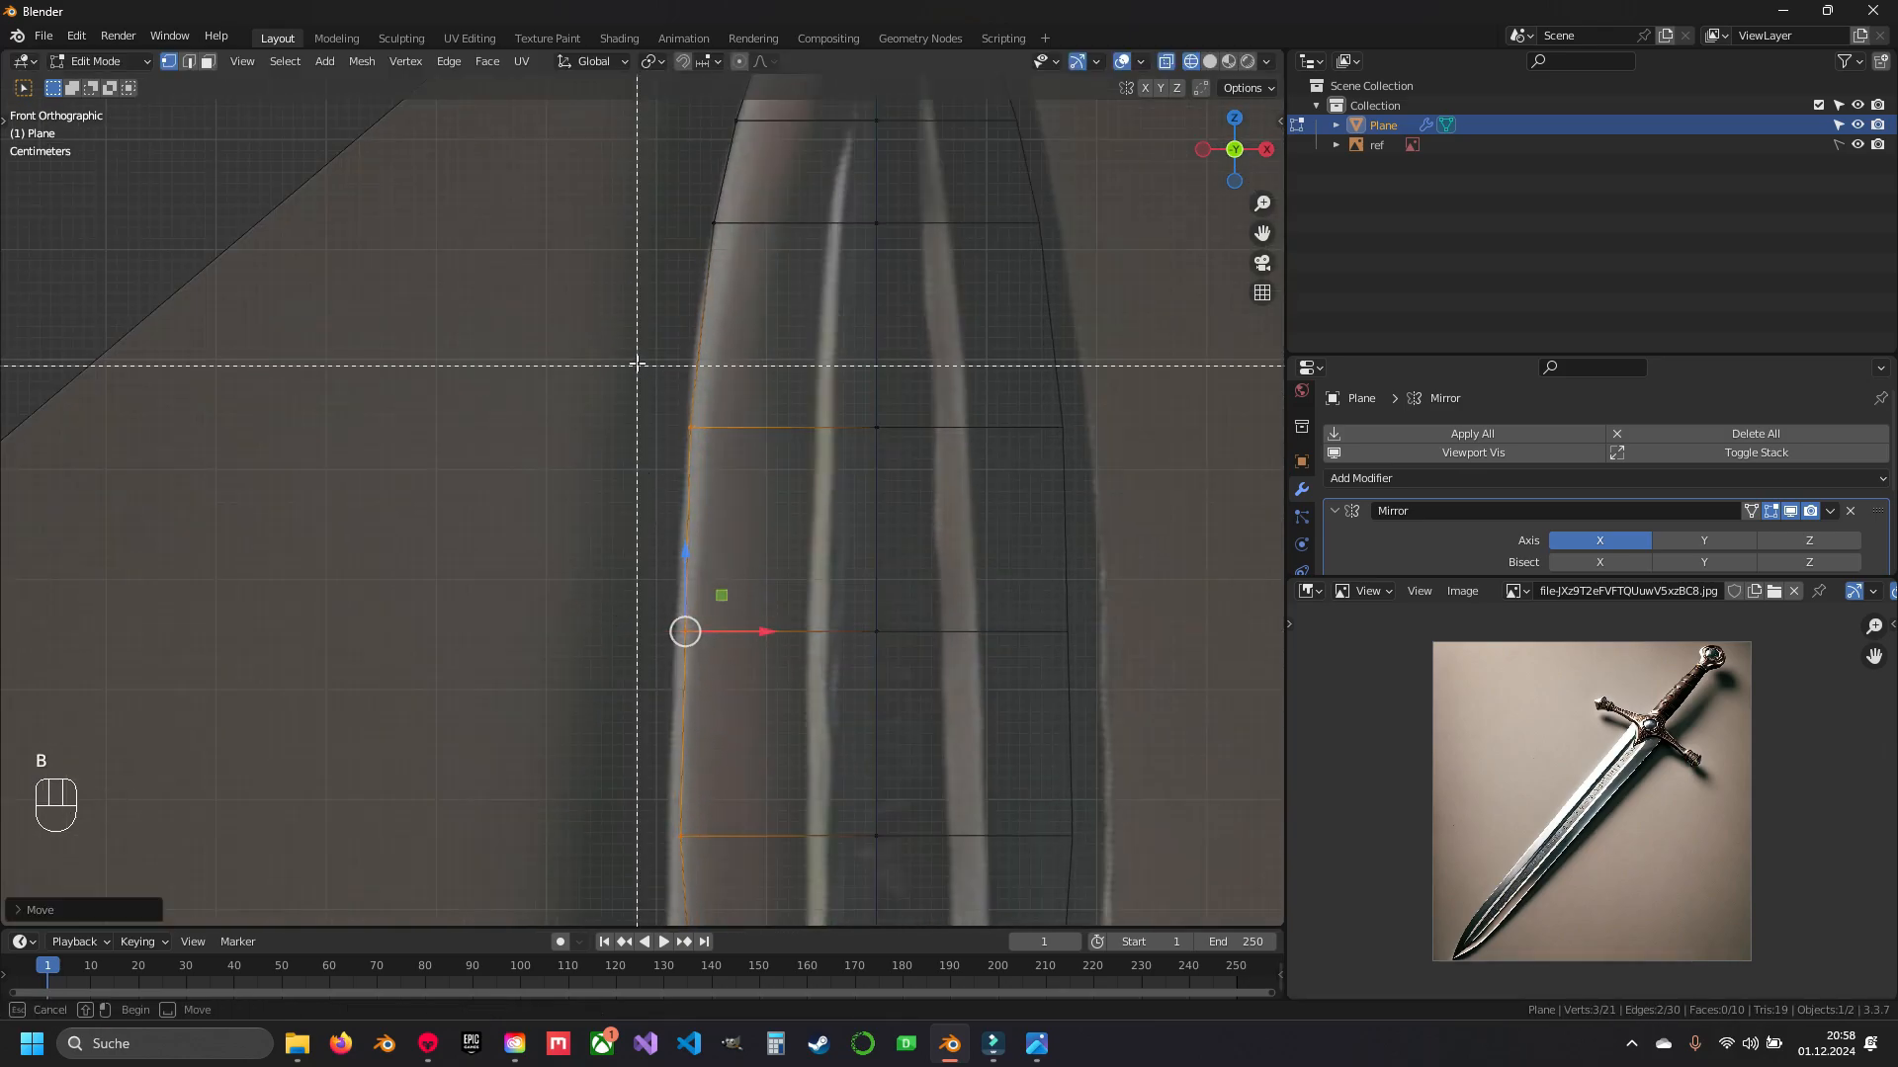
middle_drag(639, 364, 739, 471)
shift+middle_drag(721, 606, 712, 454)
shift+drag(744, 583, 697, 588)
- Deselect the middle outer vertex and move only the lowest of the three outward onto the reference edge
key(b)
middle_drag(602, 437, 739, 502)
shift+middle_drag(724, 714, 727, 541)
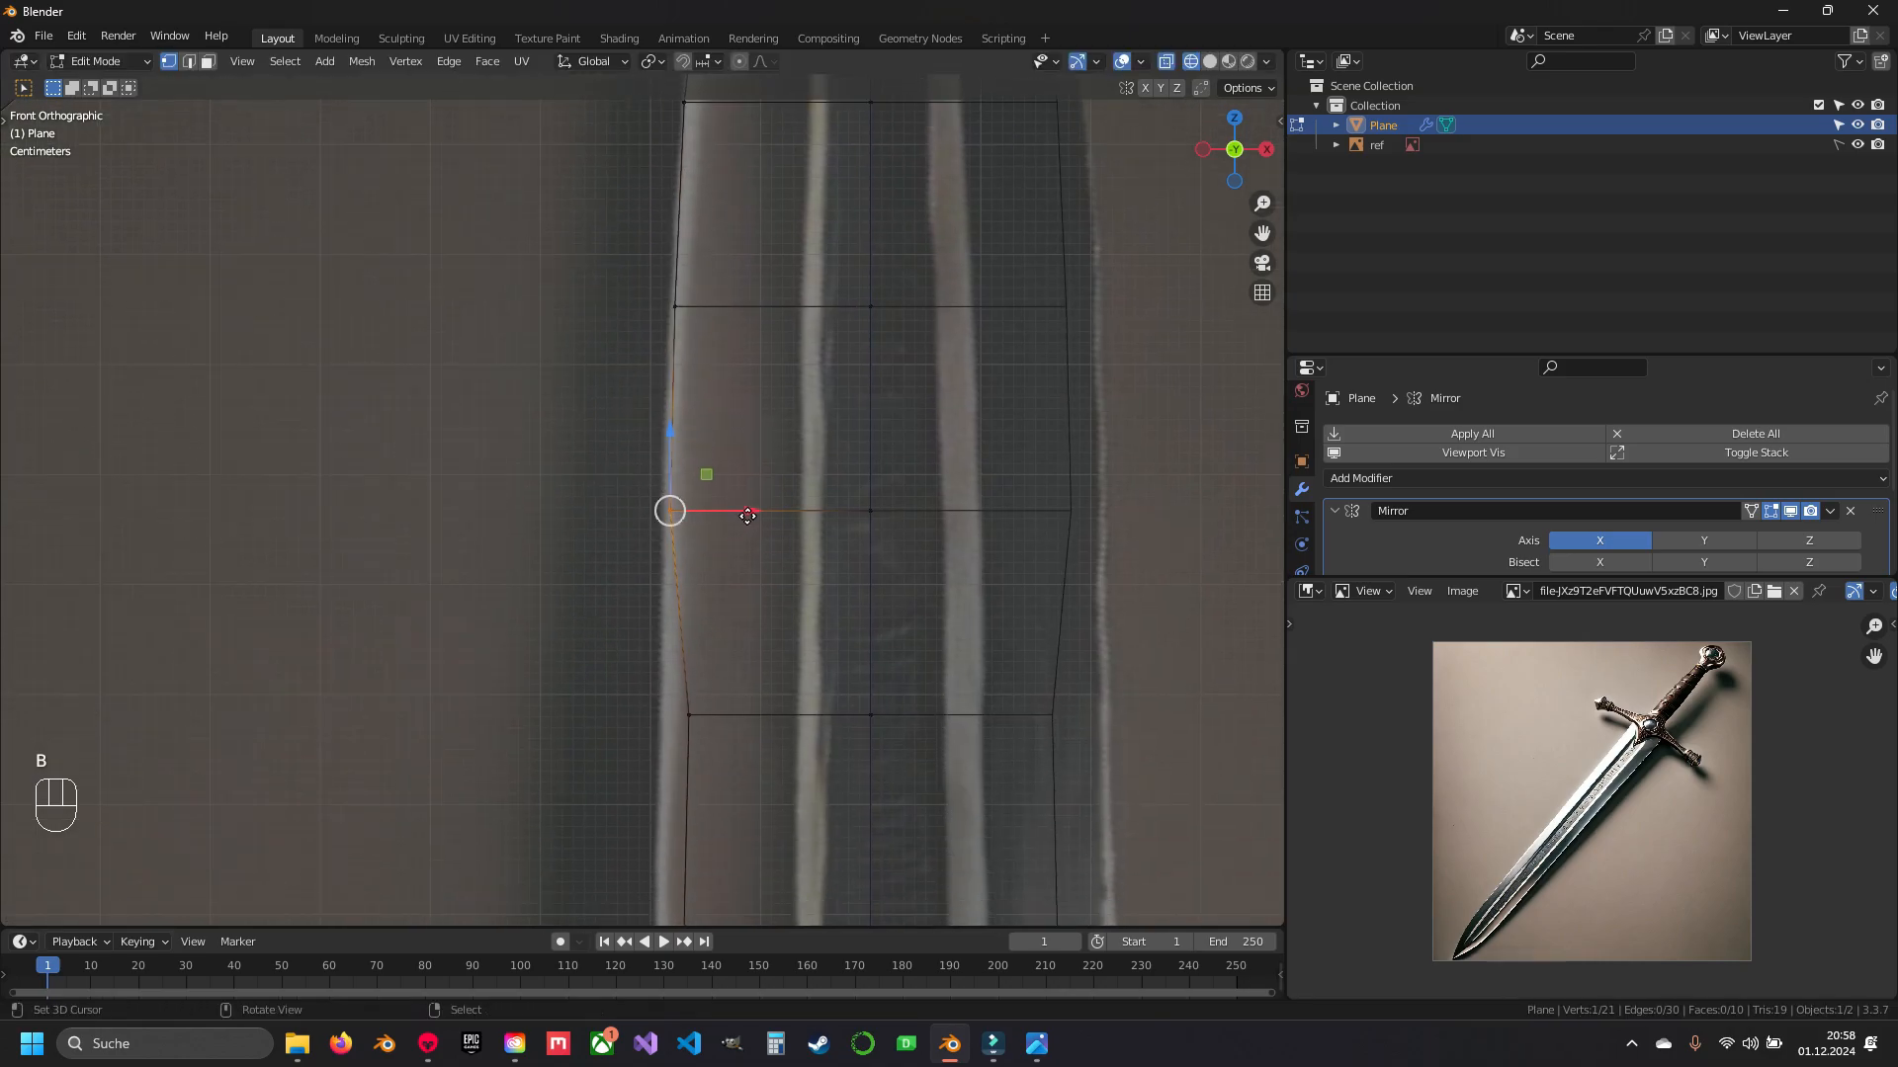
shift+drag(747, 516, 690, 519)
- Select only the outer vertex of the next cross edge down the blade and check the outline above it
shift+middle_drag(689, 593, 697, 463)
key(a)
drag(646, 552, 750, 629)
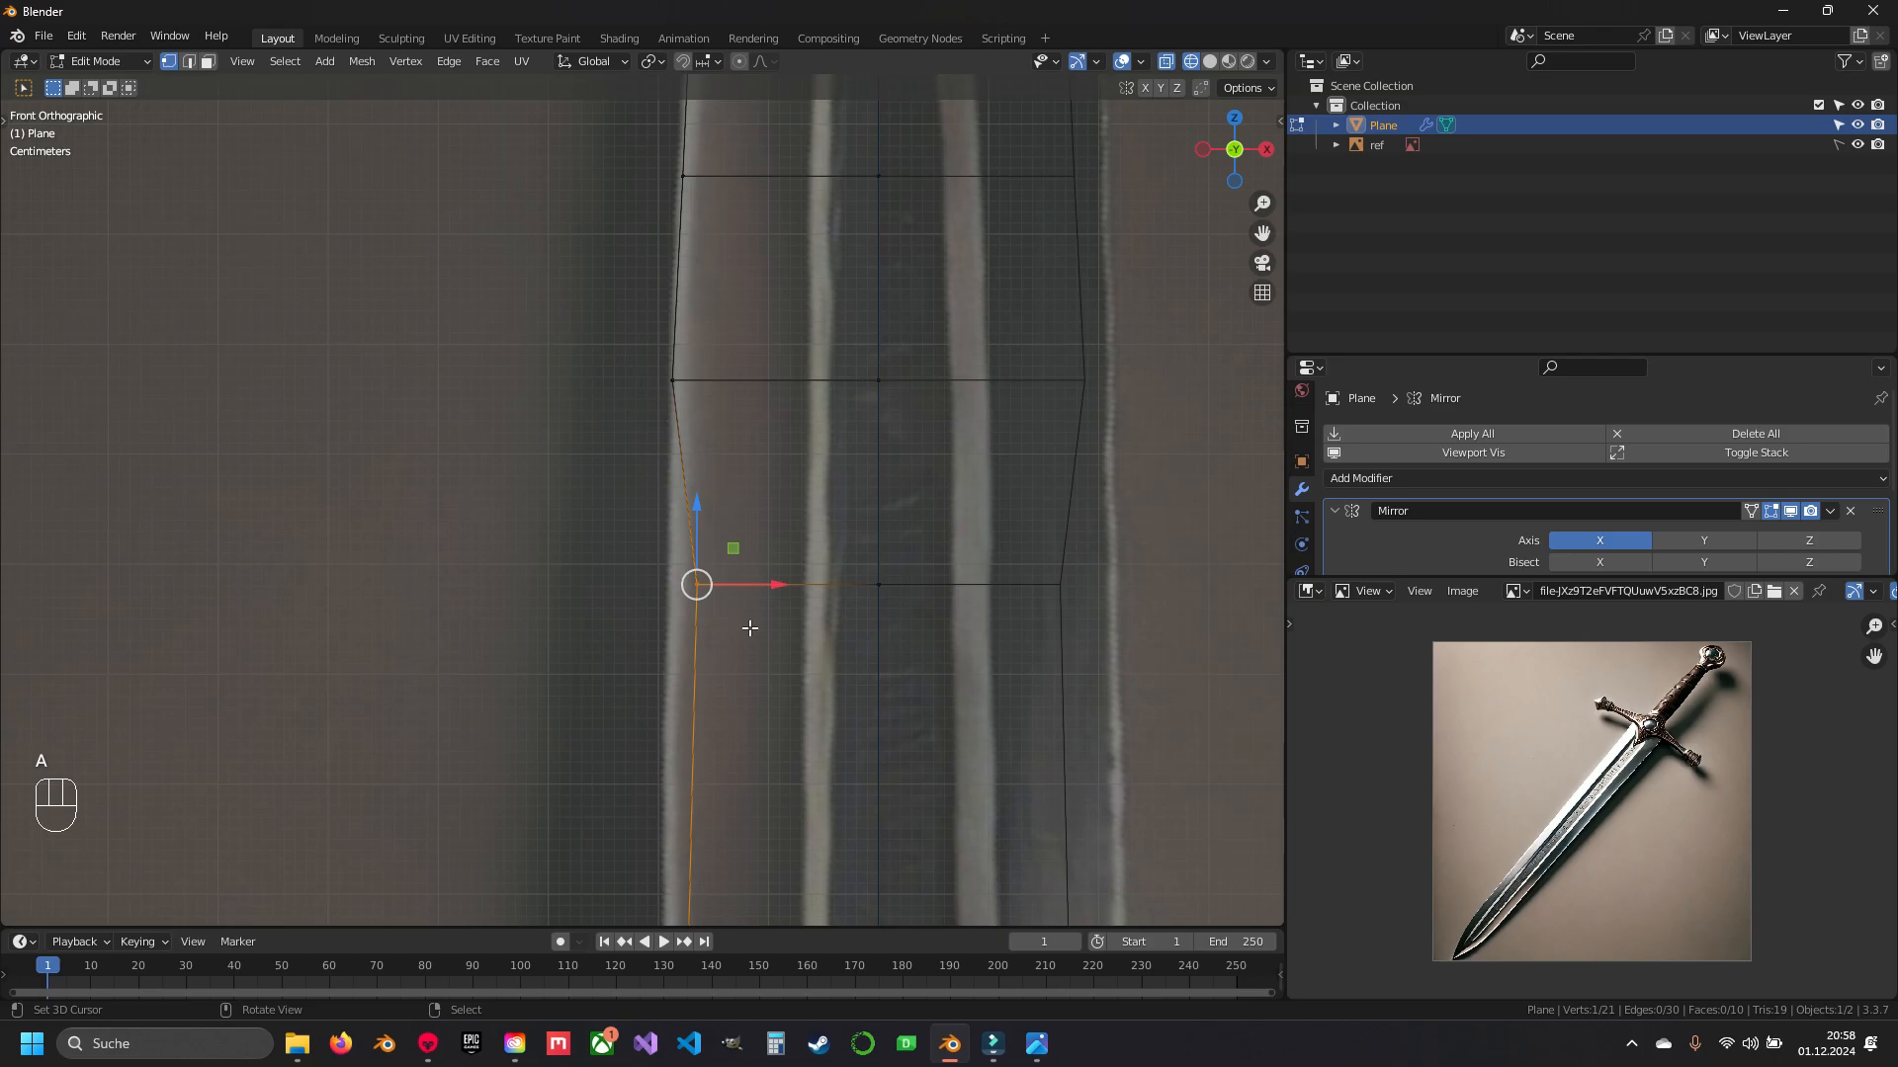
shift+middle_drag(739, 360, 682, 732)
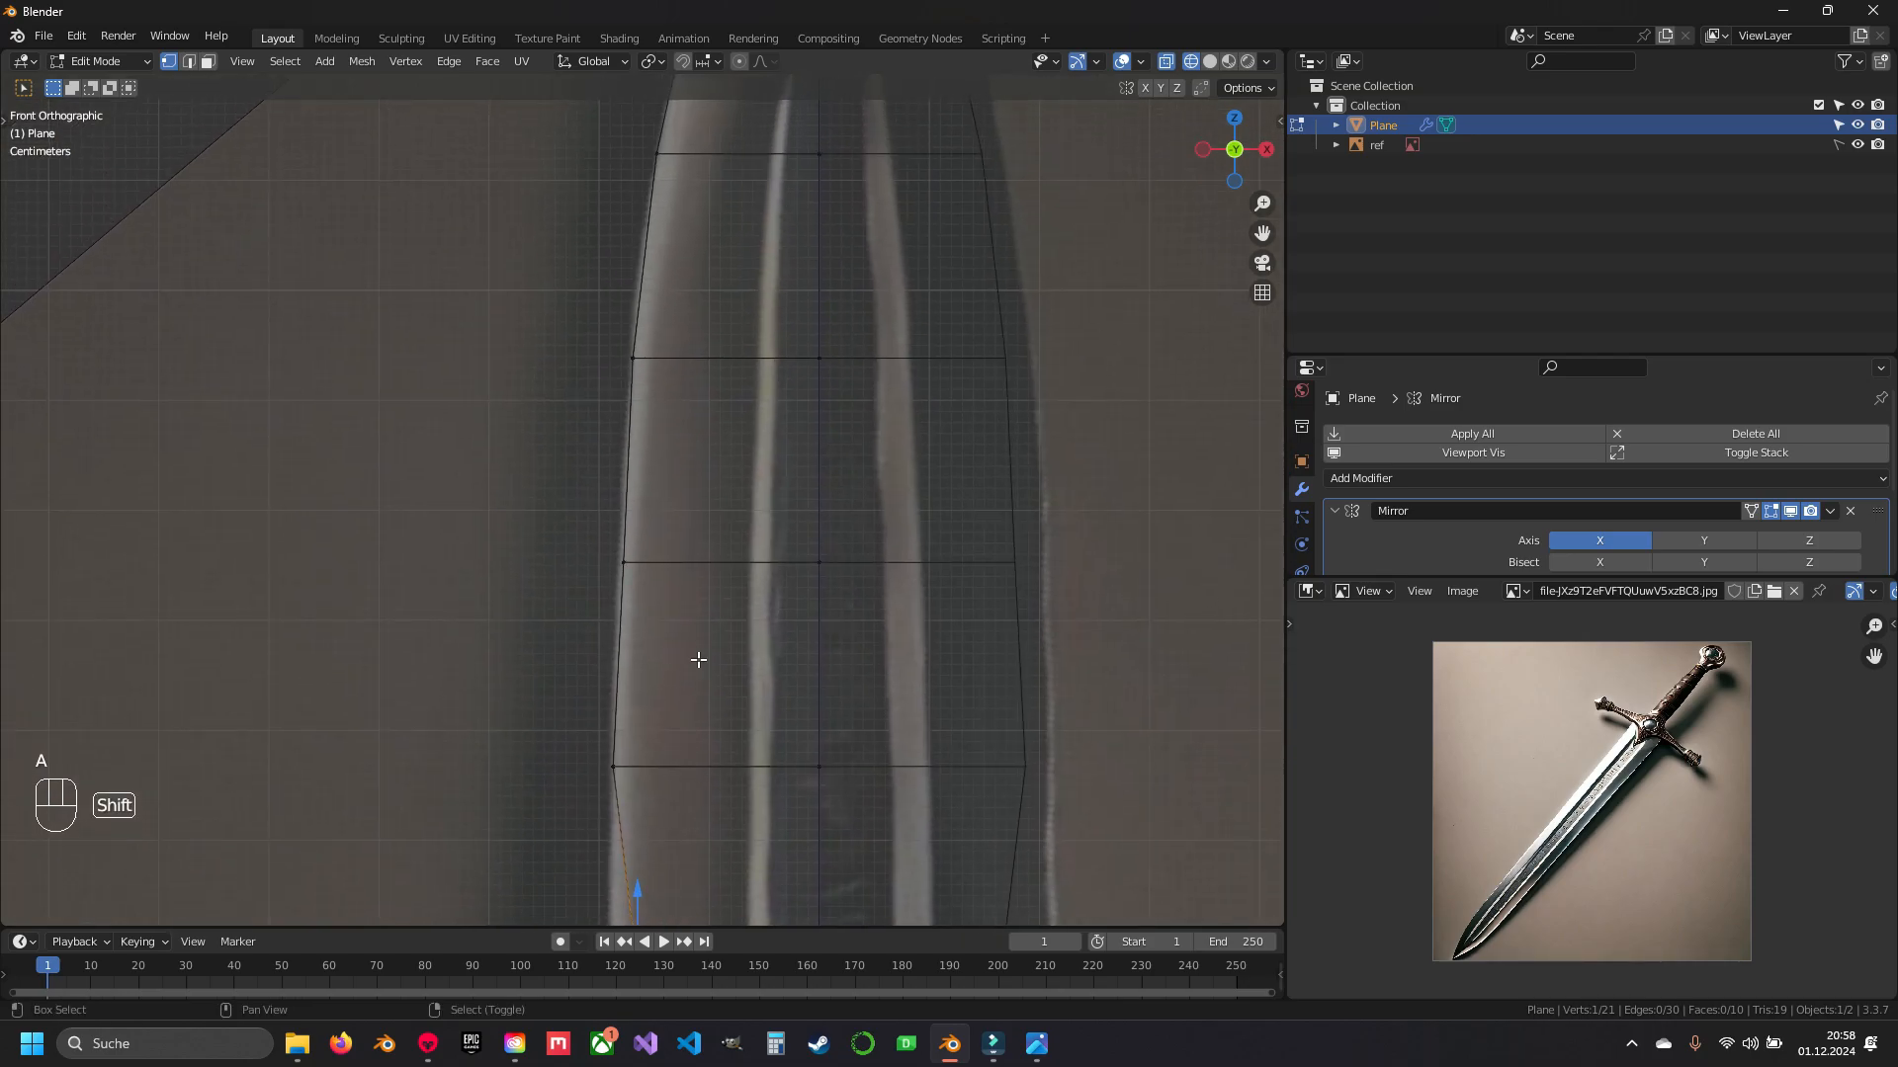
shift+middle_drag(696, 423, 706, 255)
shift+middle_drag(705, 577, 753, 348)
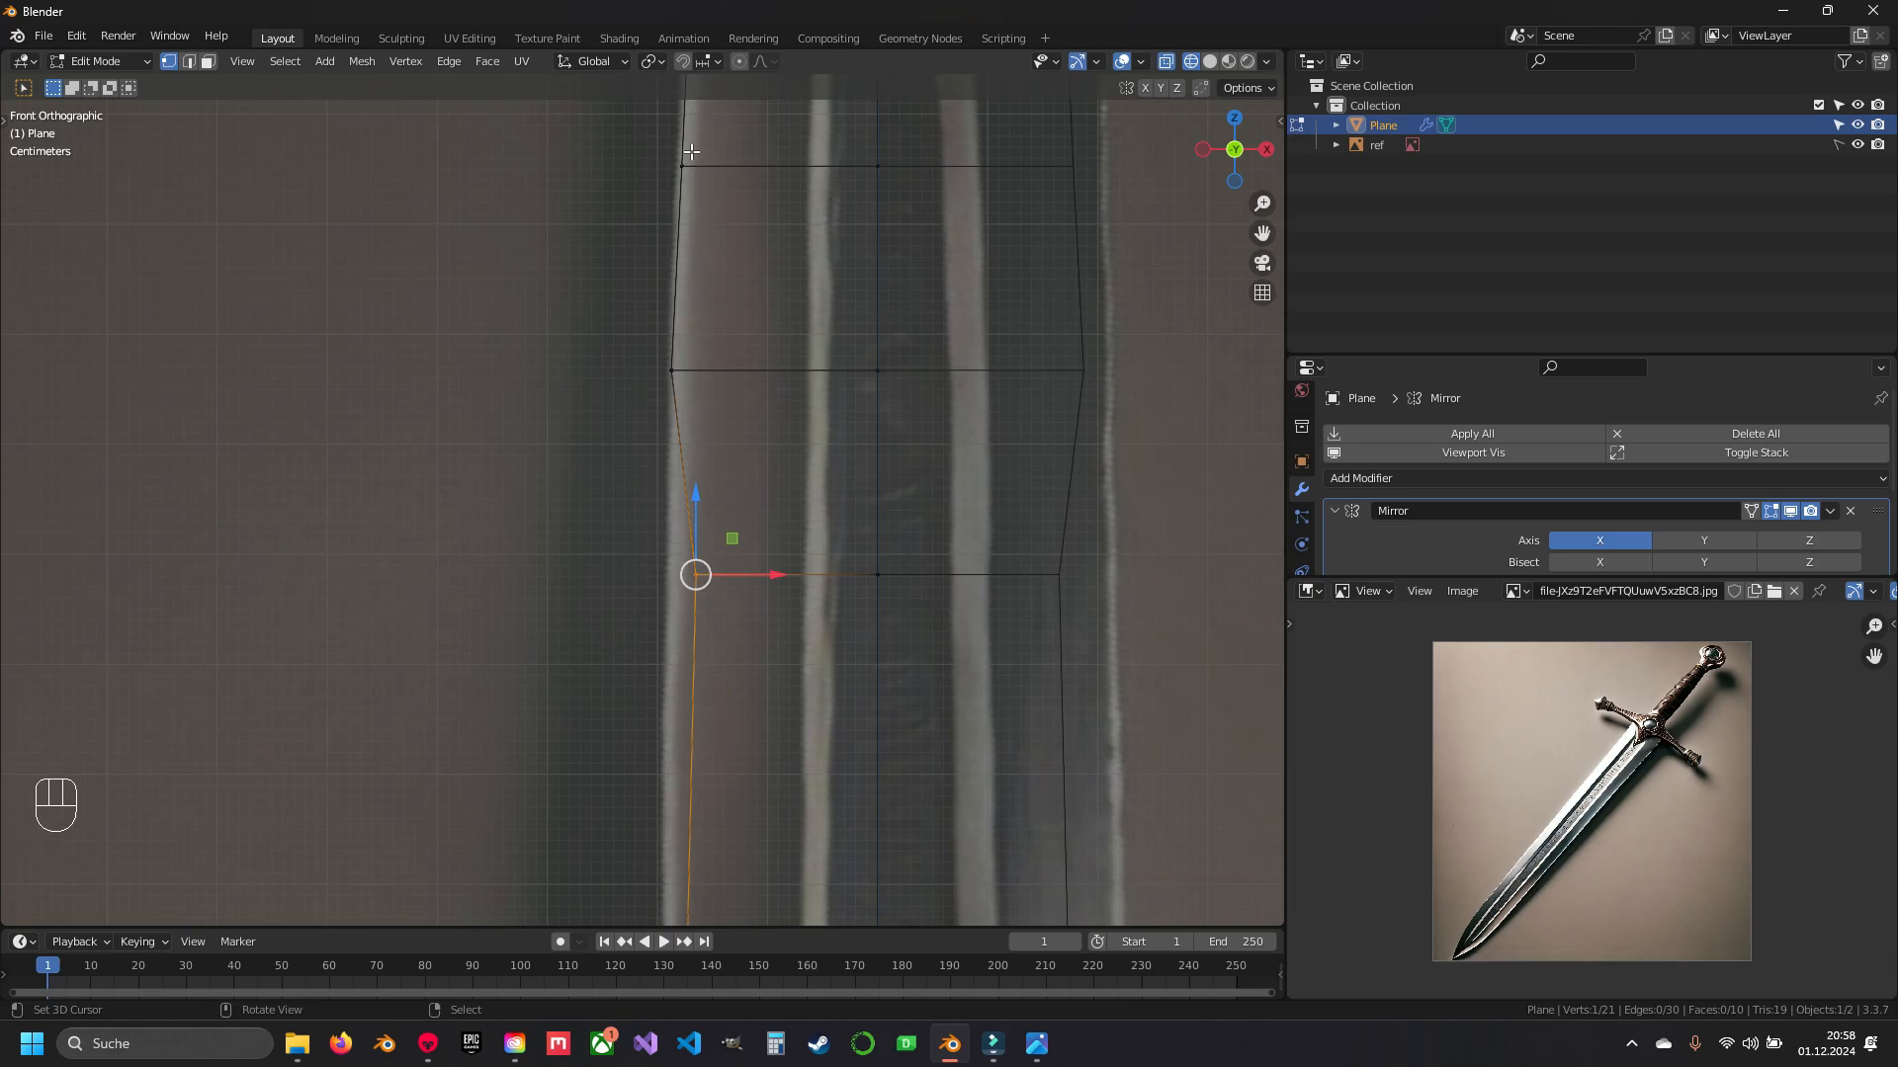
- Set the snapping target to Vertex
click(713, 63)
click(713, 63)
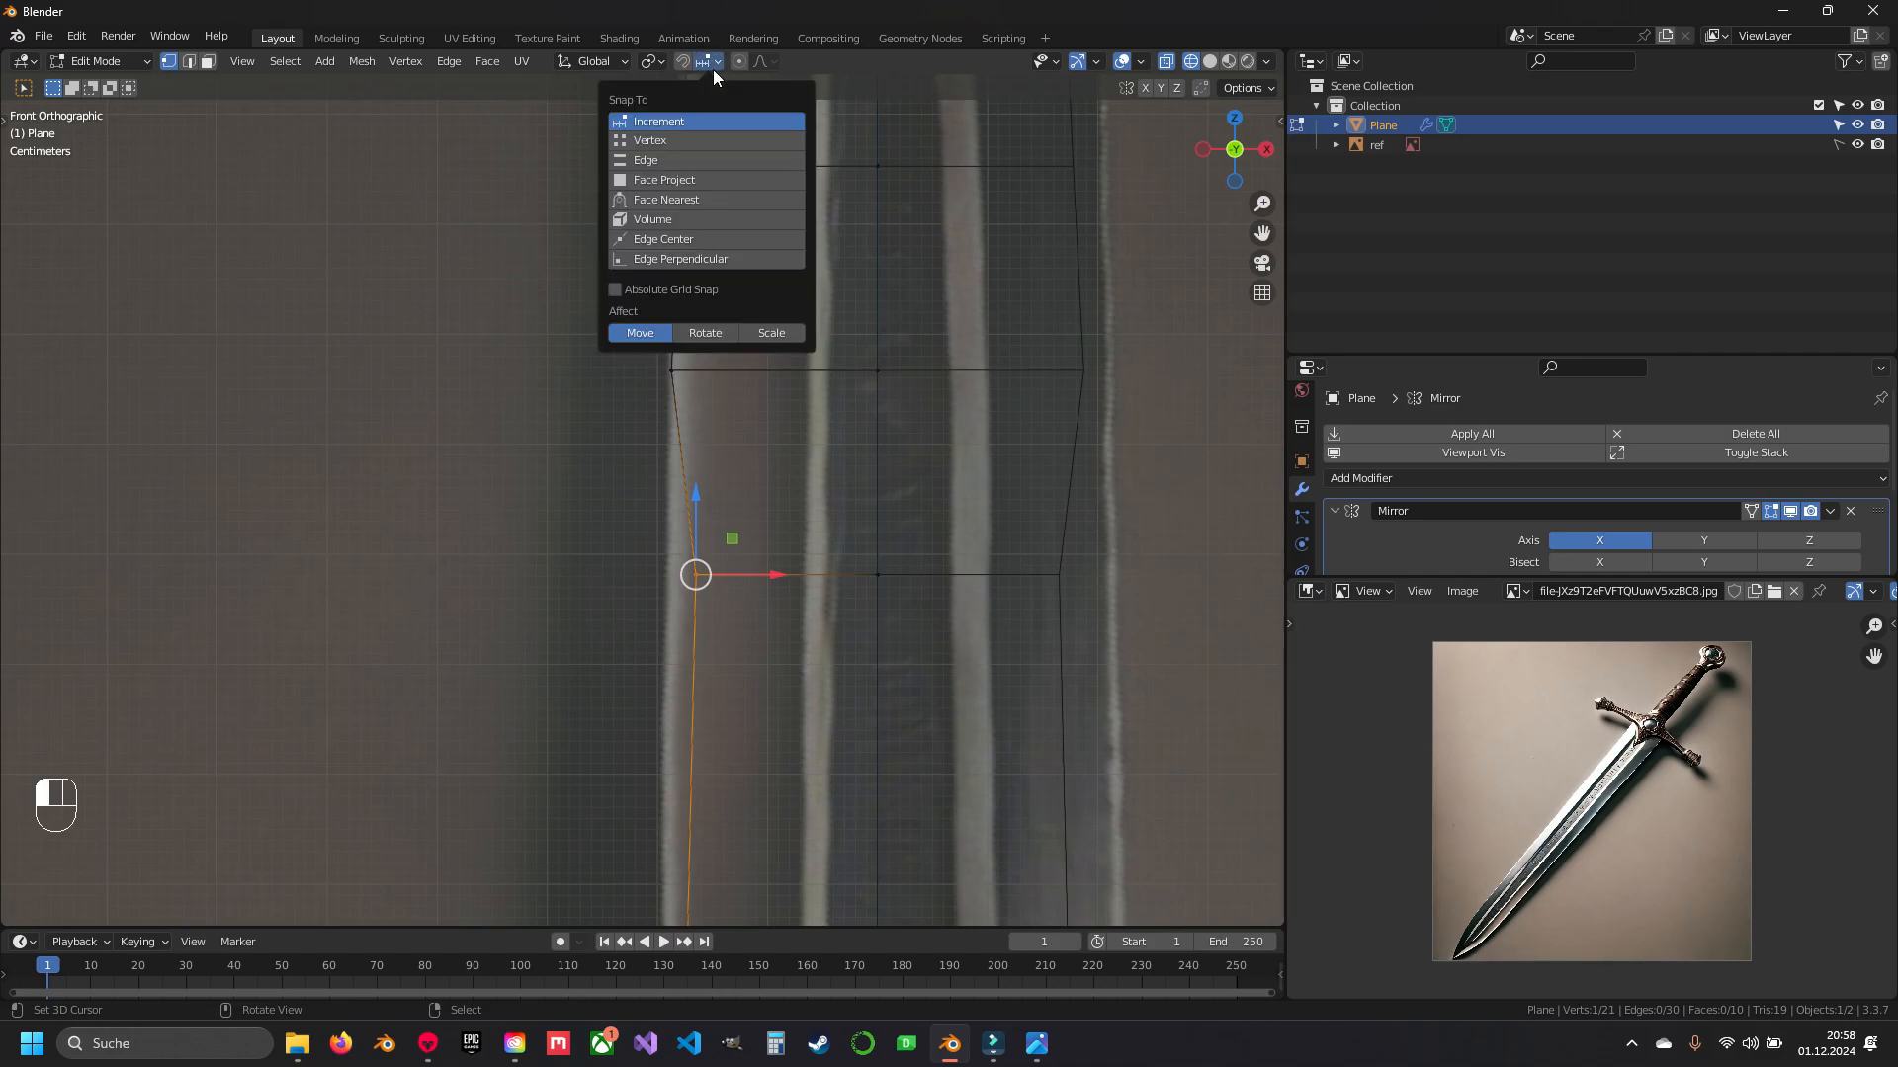
click(657, 143)
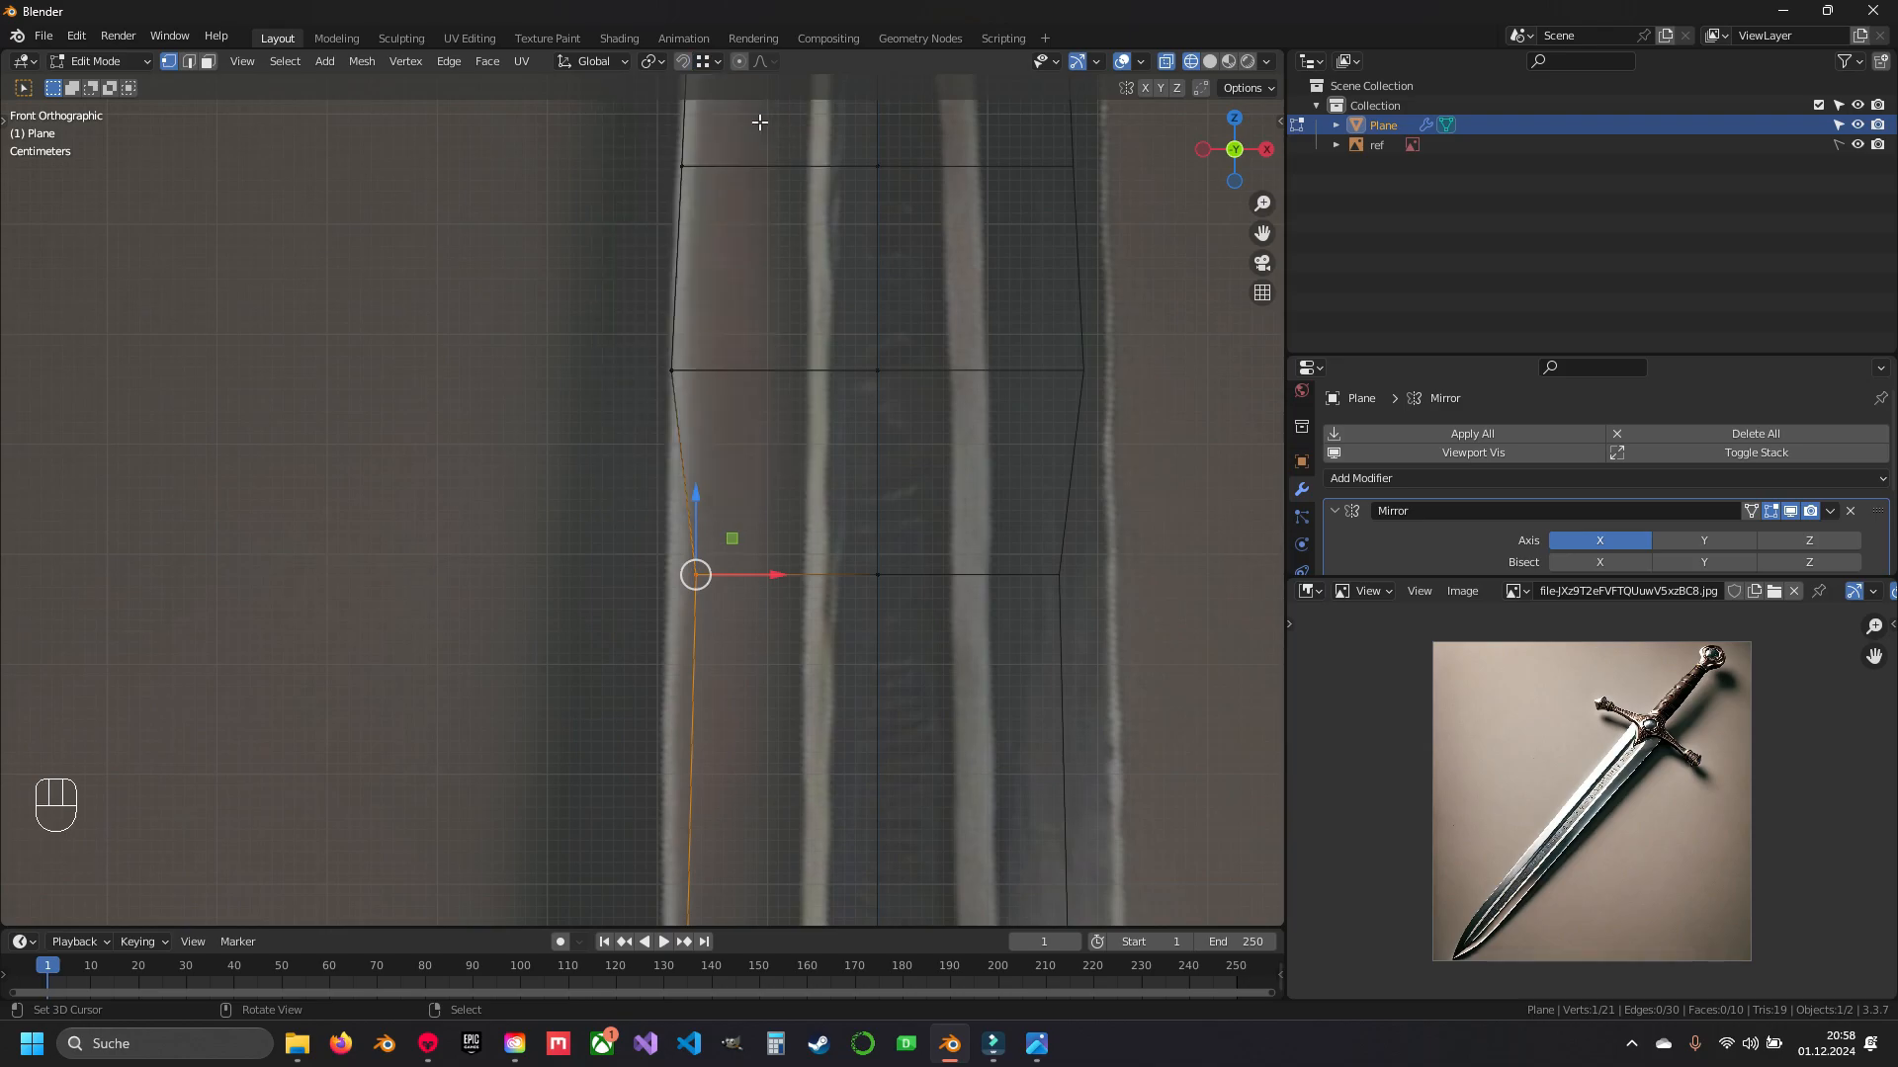
- Try moving the selected outer vertex up to the neighboring cross edge with temporary vertex snapping
shift+middle_drag(696, 443, 725, 326)
scroll(736, 448, up, 1)
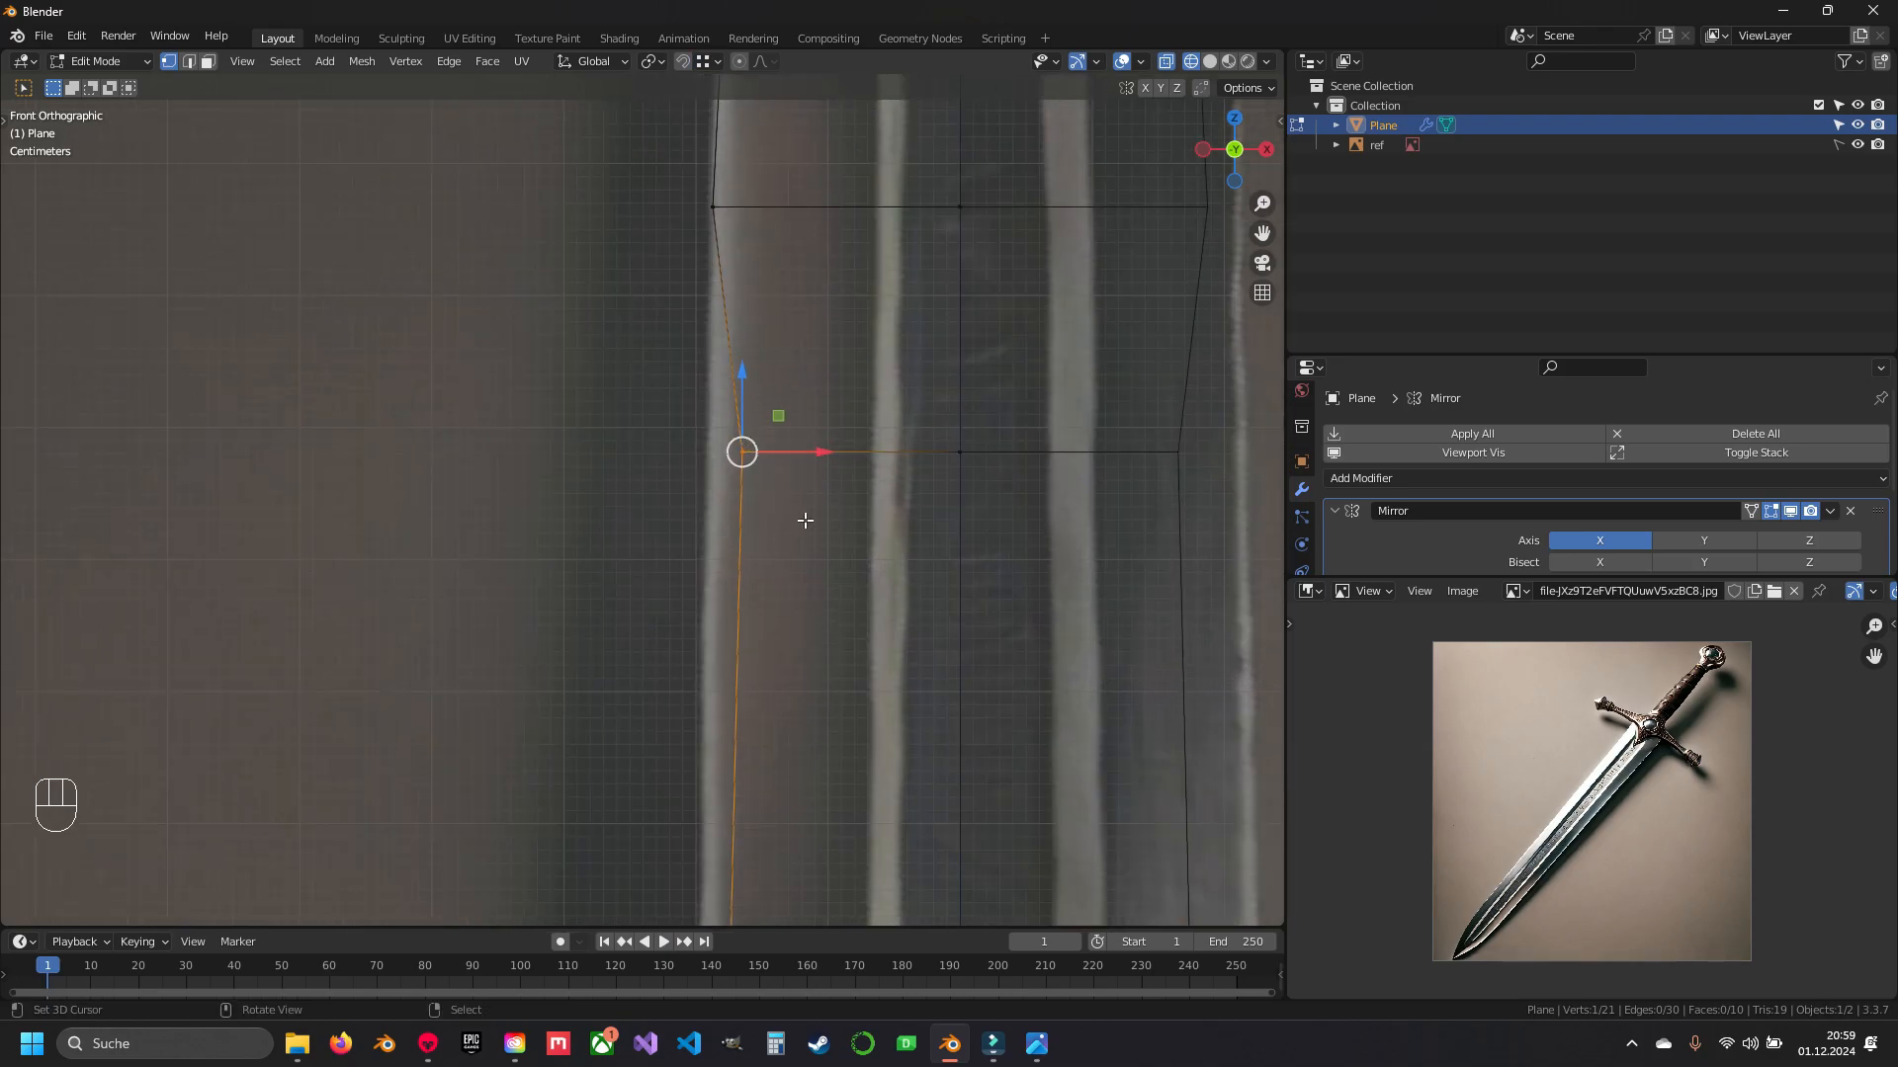
shift+middle_drag(730, 451, 724, 522)
key(Escape)
key(g)
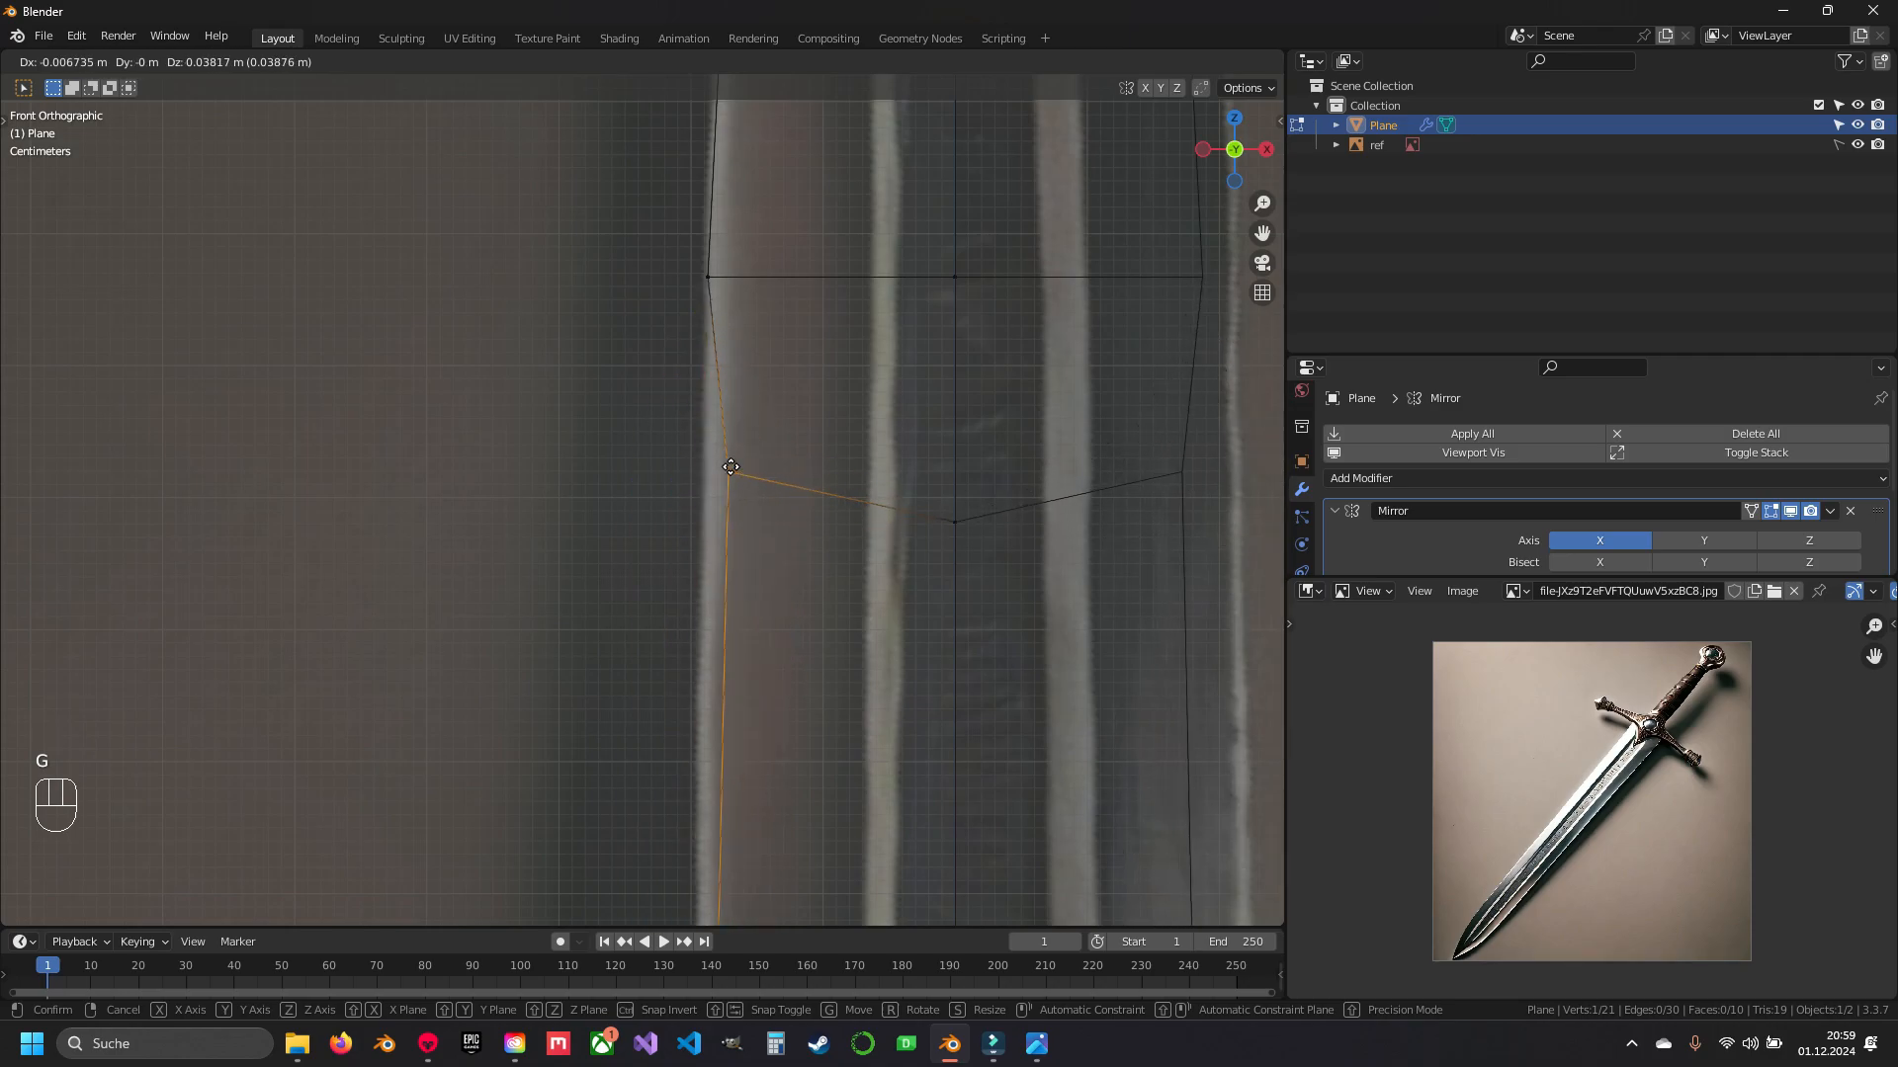
key(ctrl)
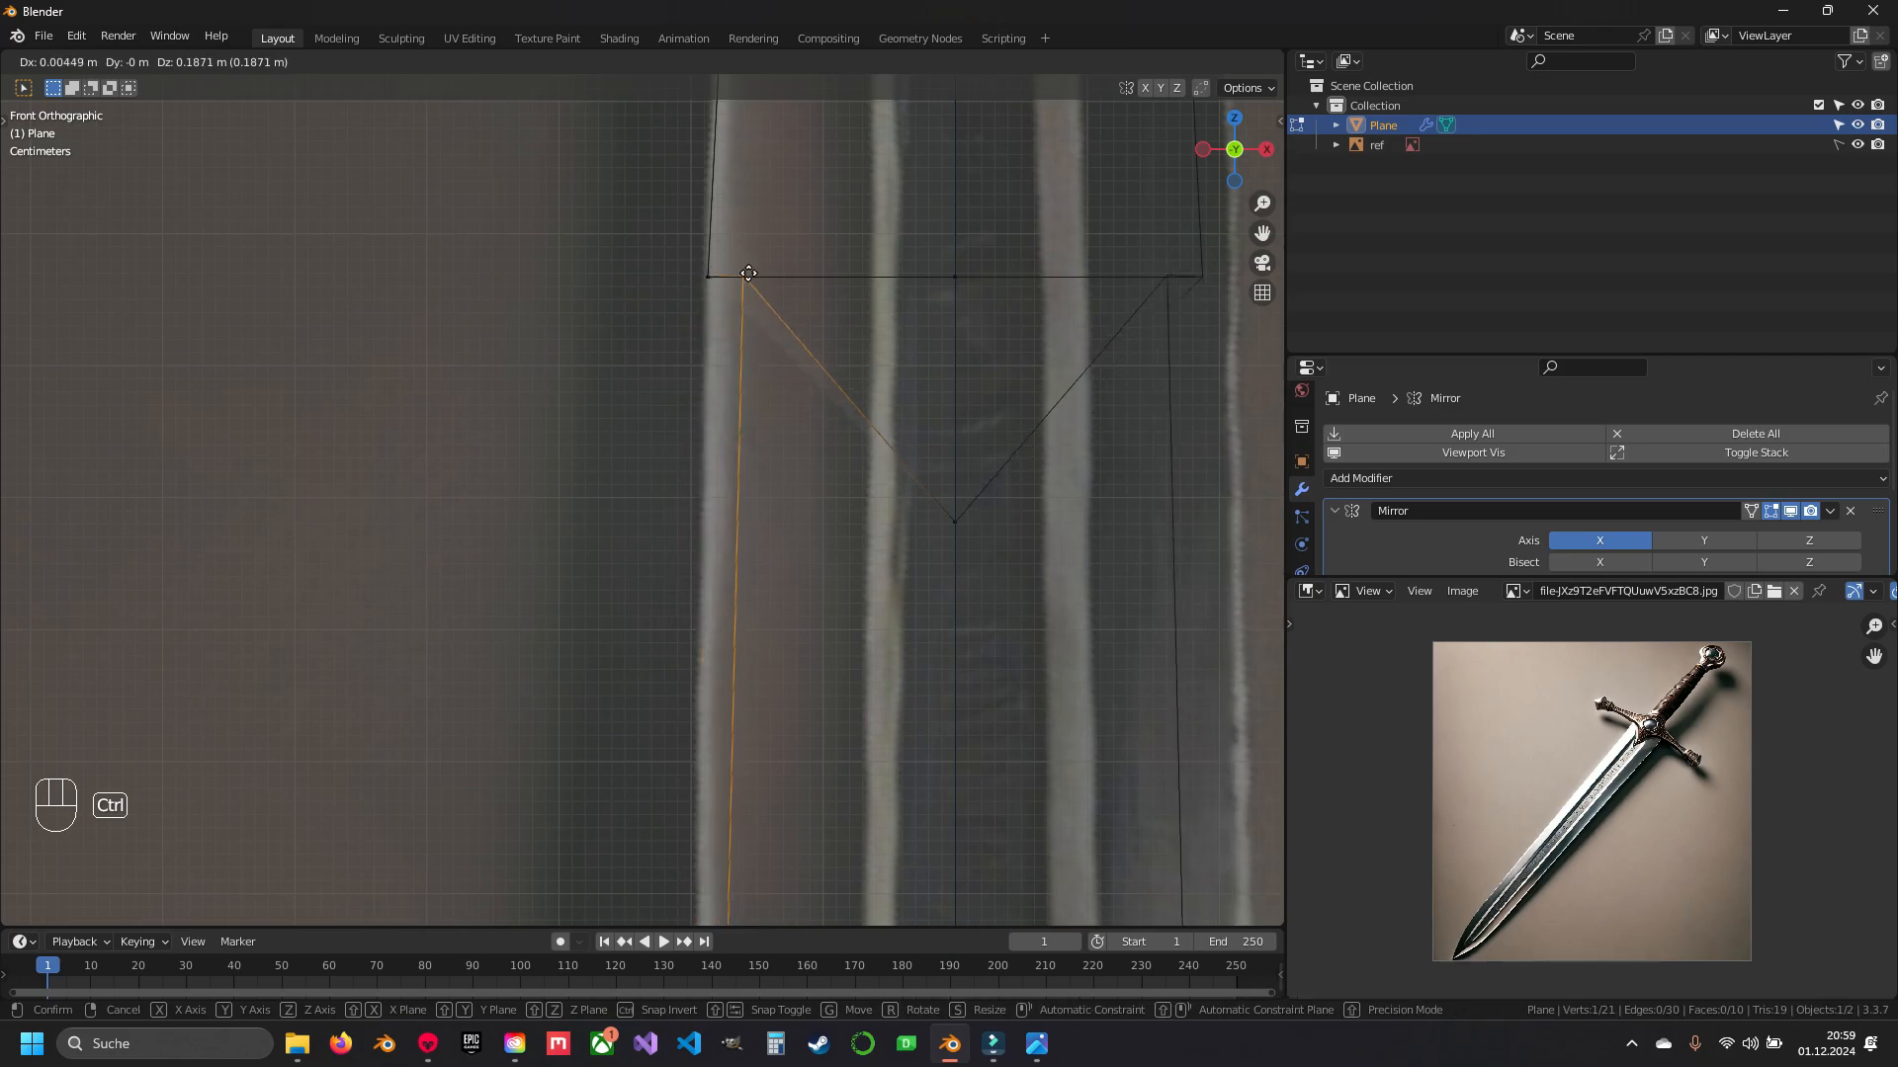
key(Escape)
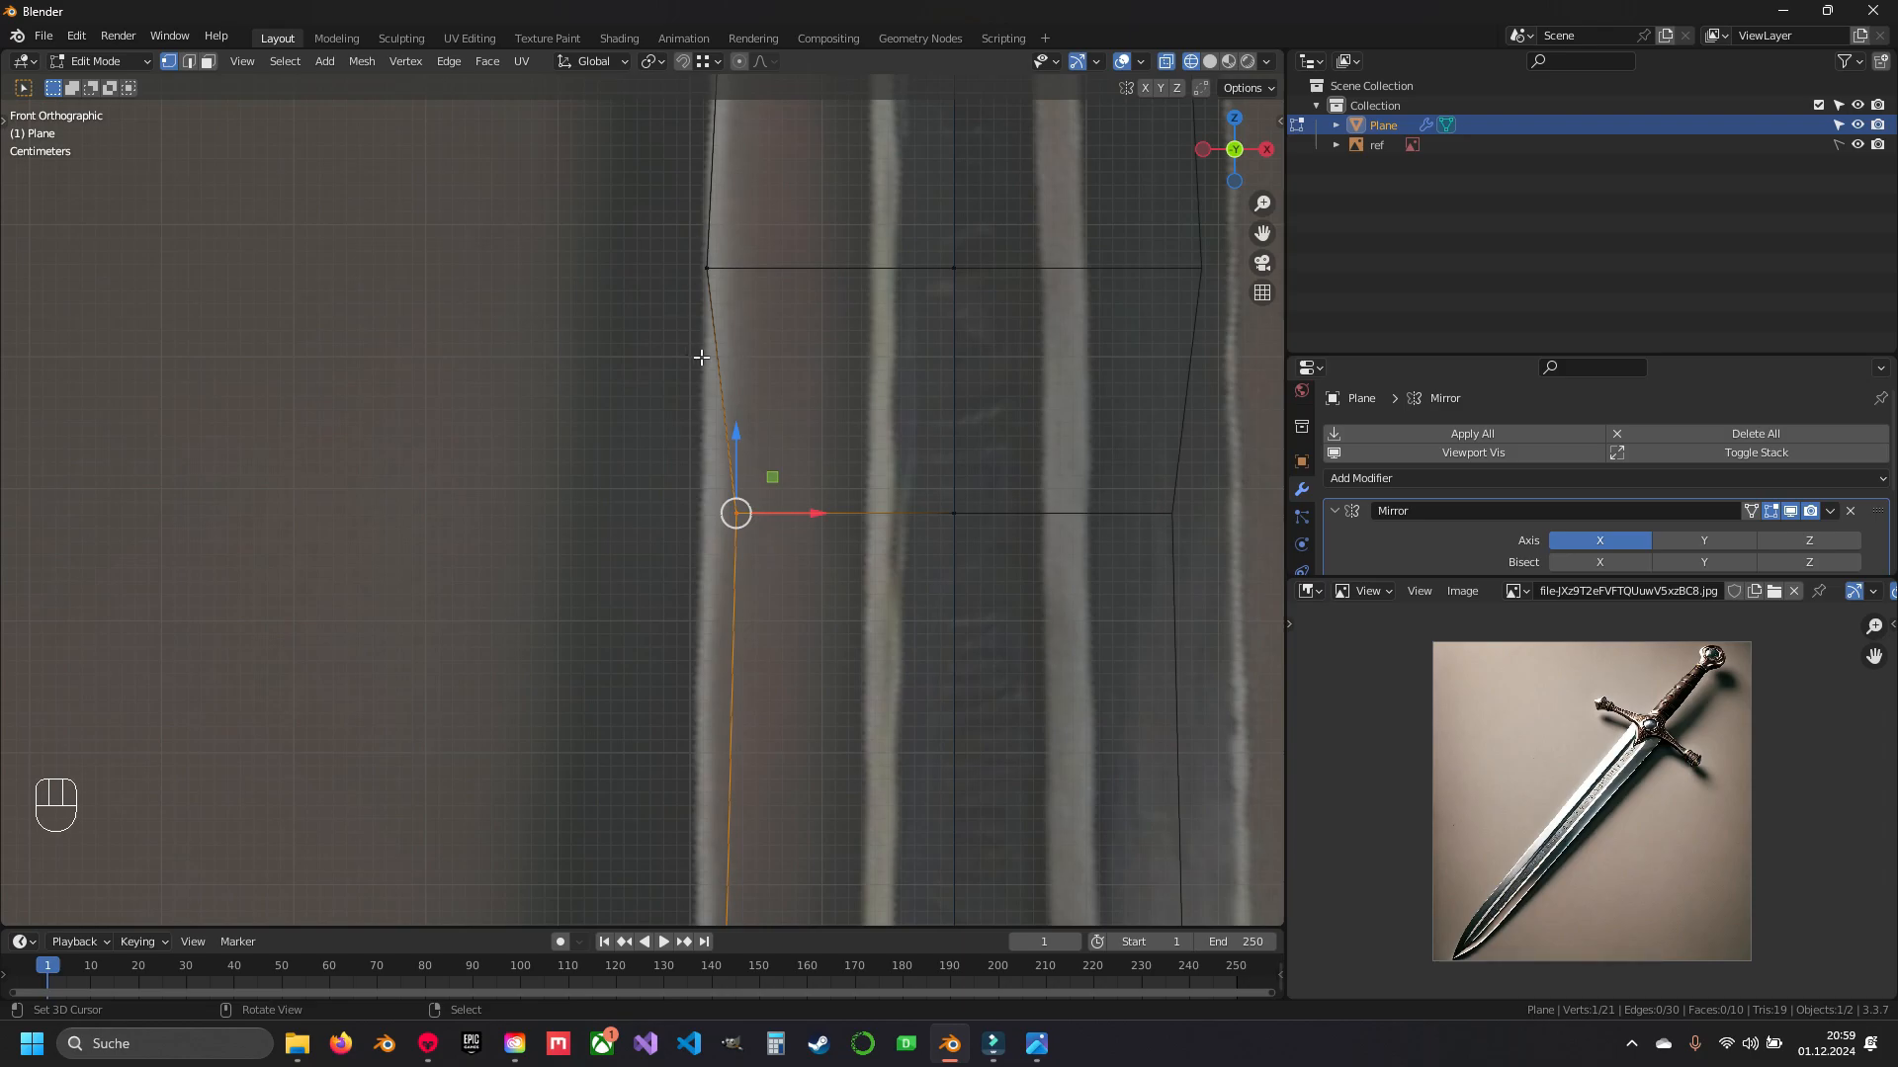
- Move the selected outer vertex along X with vertex snapping, aligning it with the outer vertex of the cross edge above
shift+middle_drag(685, 330, 763, 410)
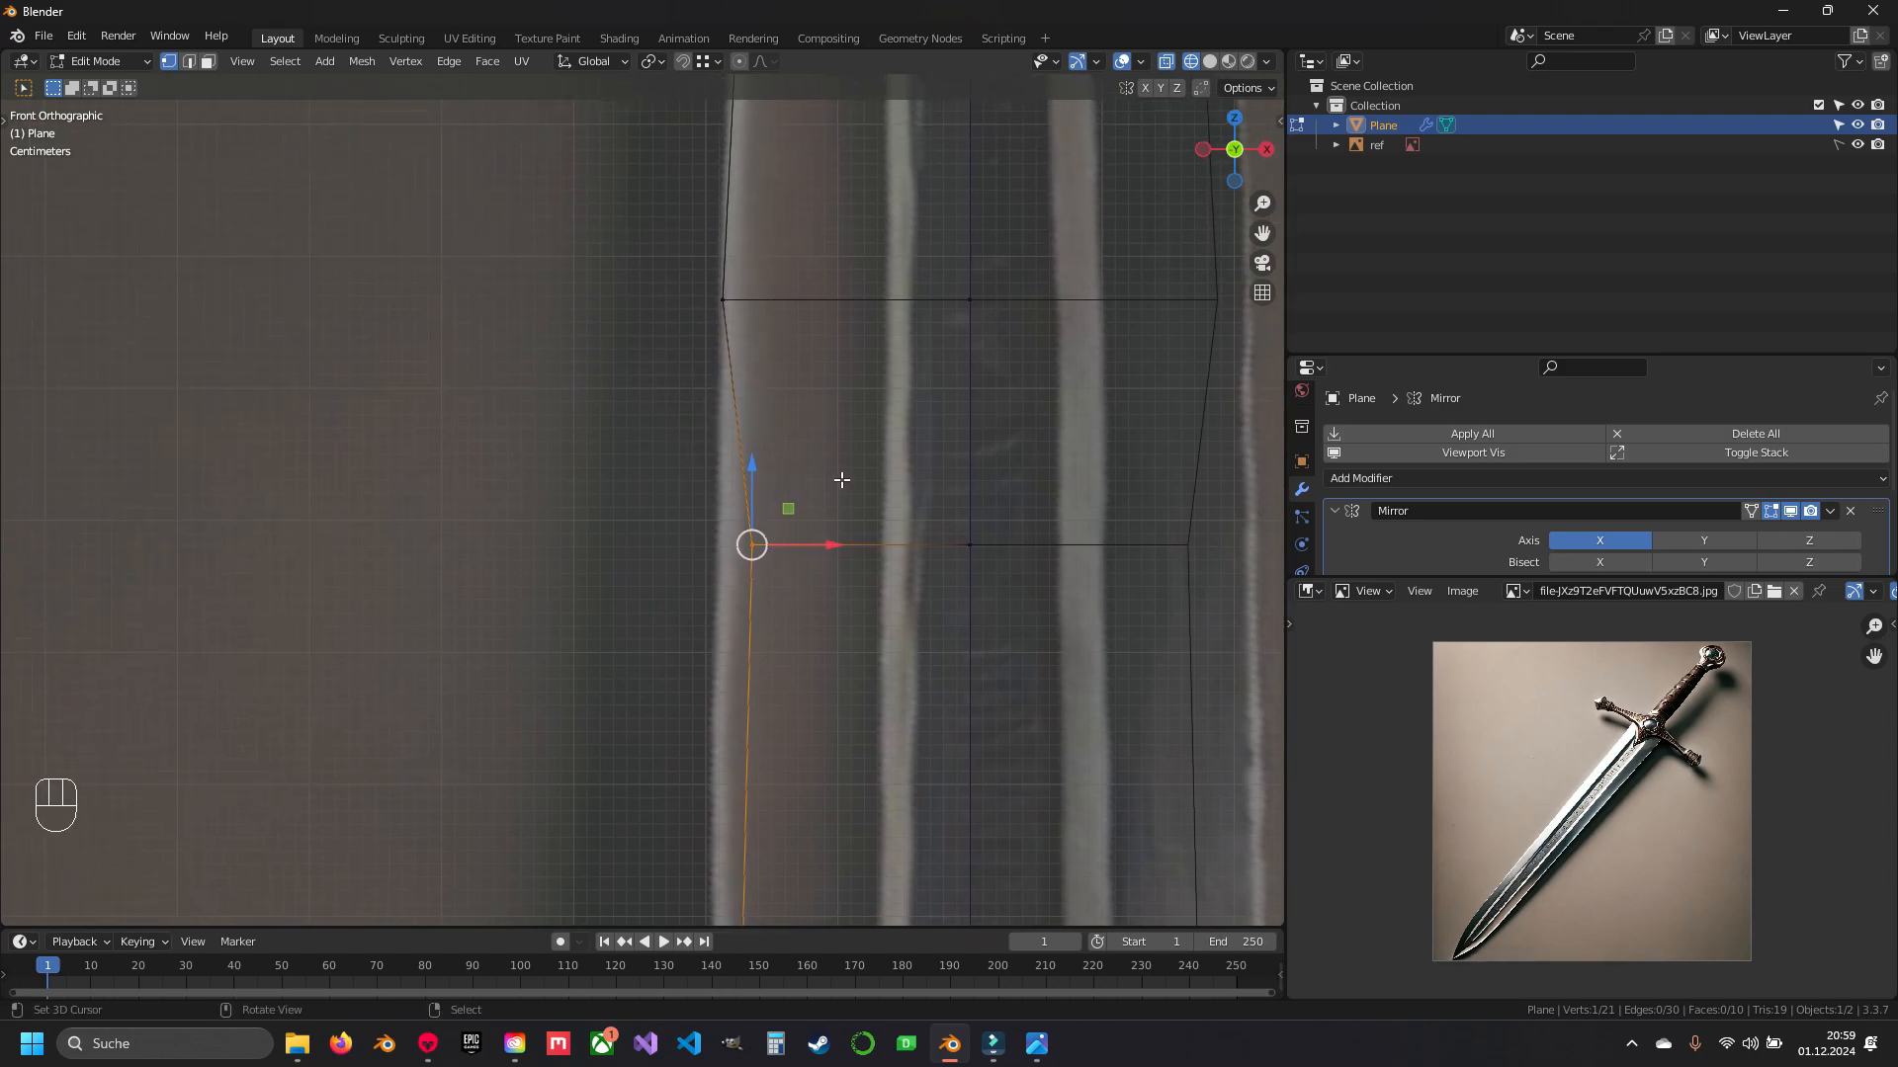
key(g)
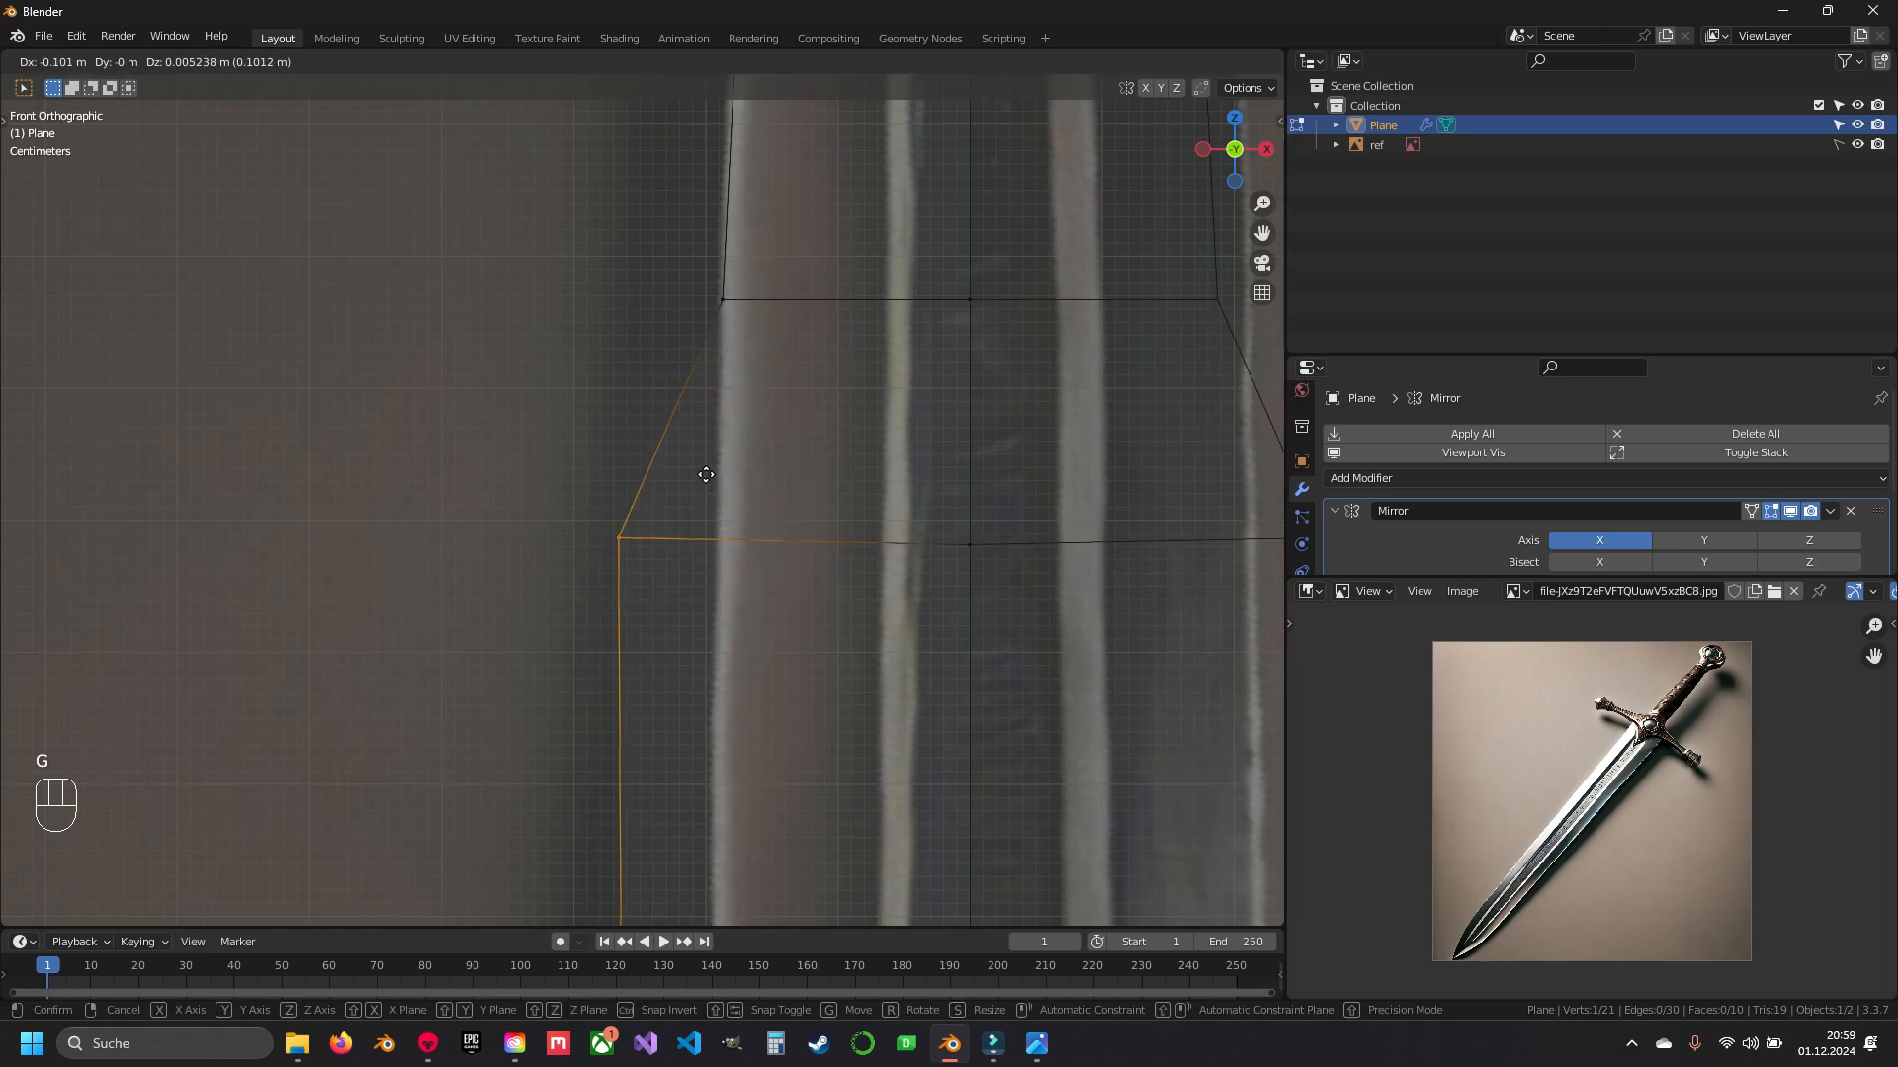
key(x)
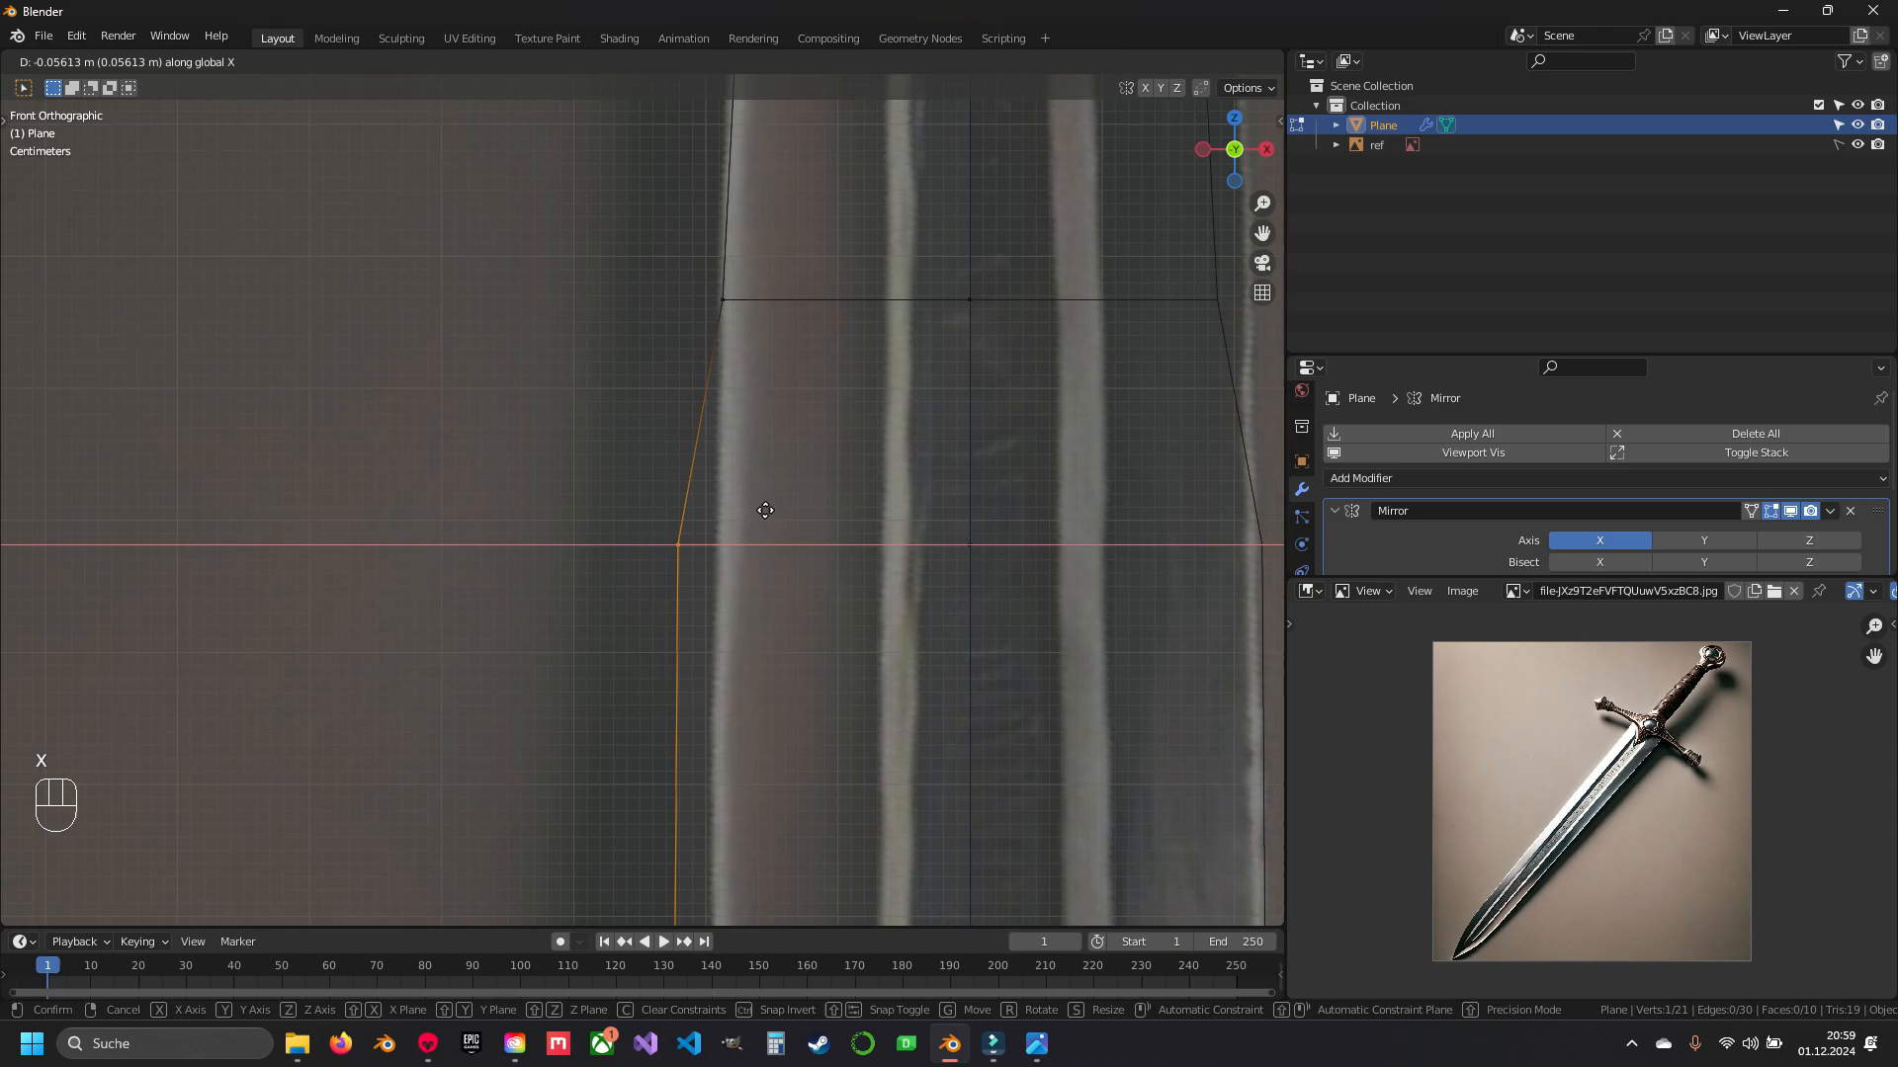
click(716, 288)
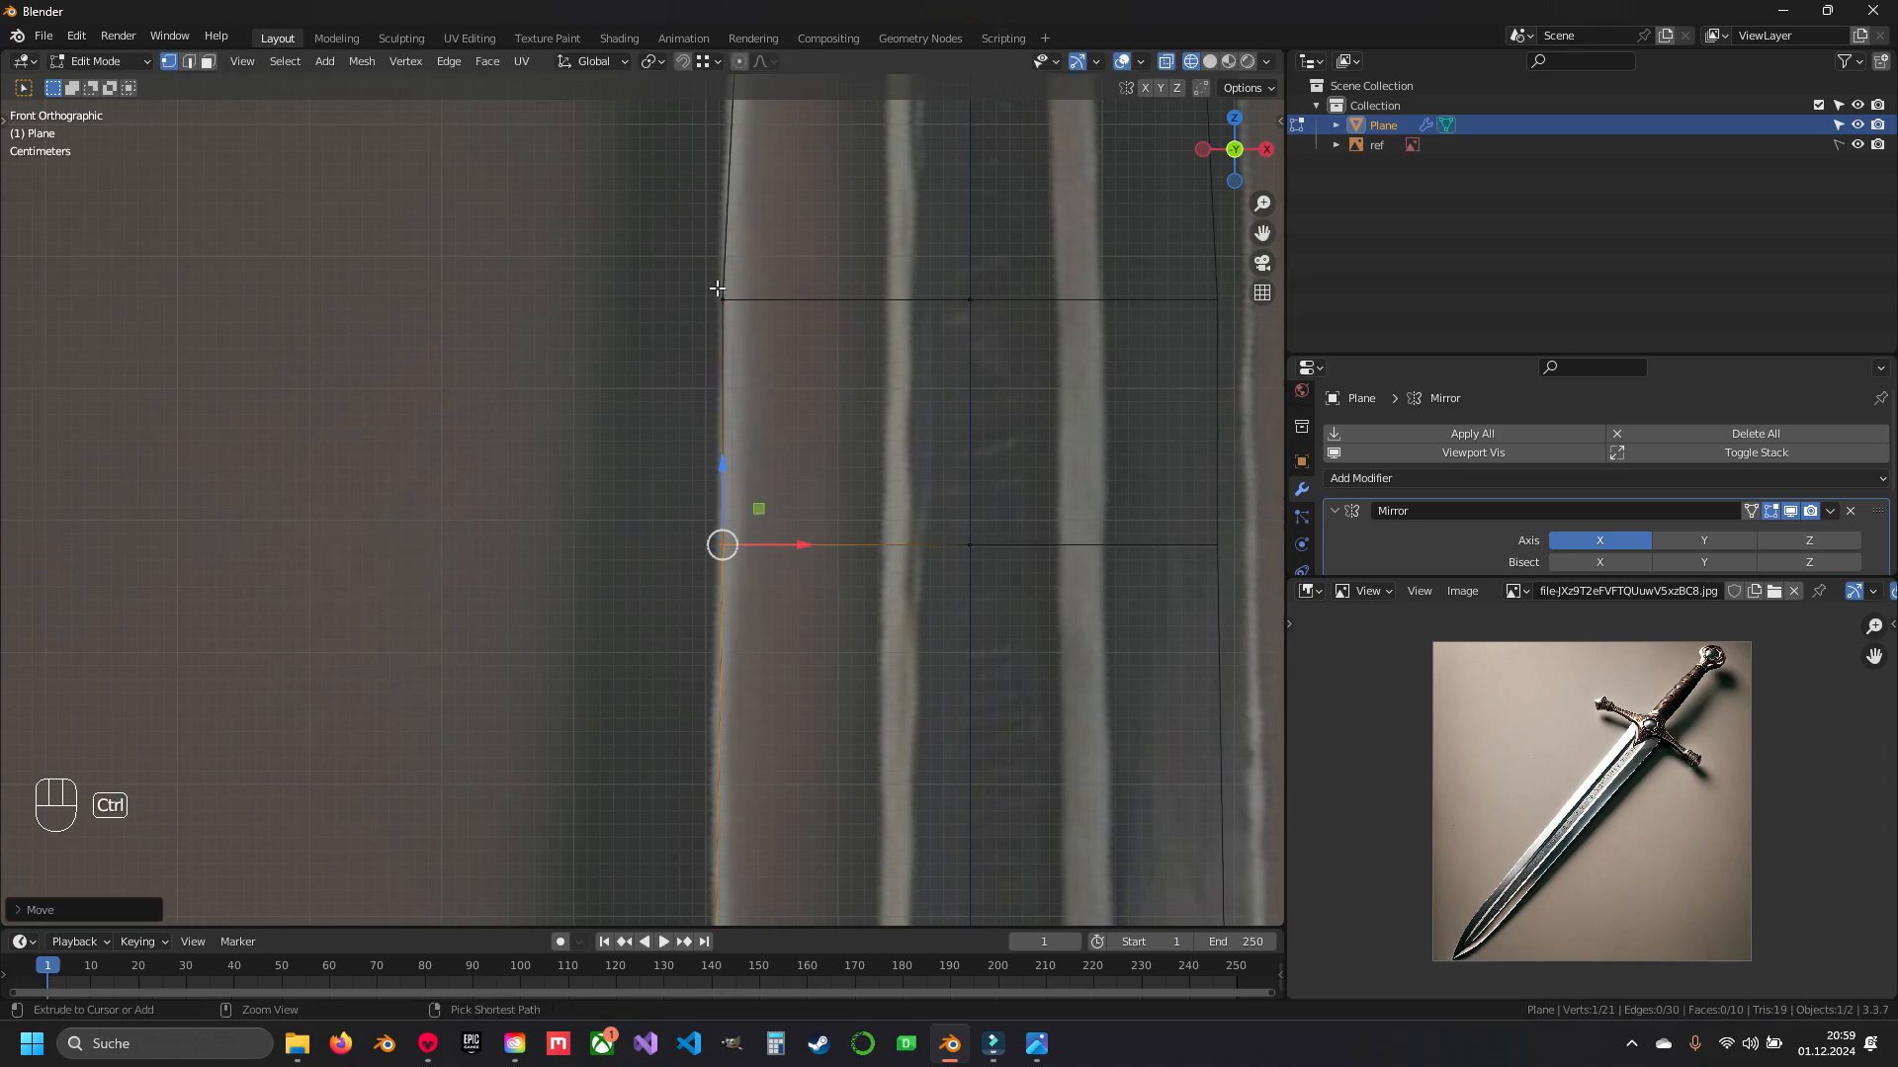
- Examine the blade outline against the reference from the tip to the guard, in solid and wireframe shading
shift+middle_drag(758, 625, 742, 326)
scroll(741, 326, down, 7)
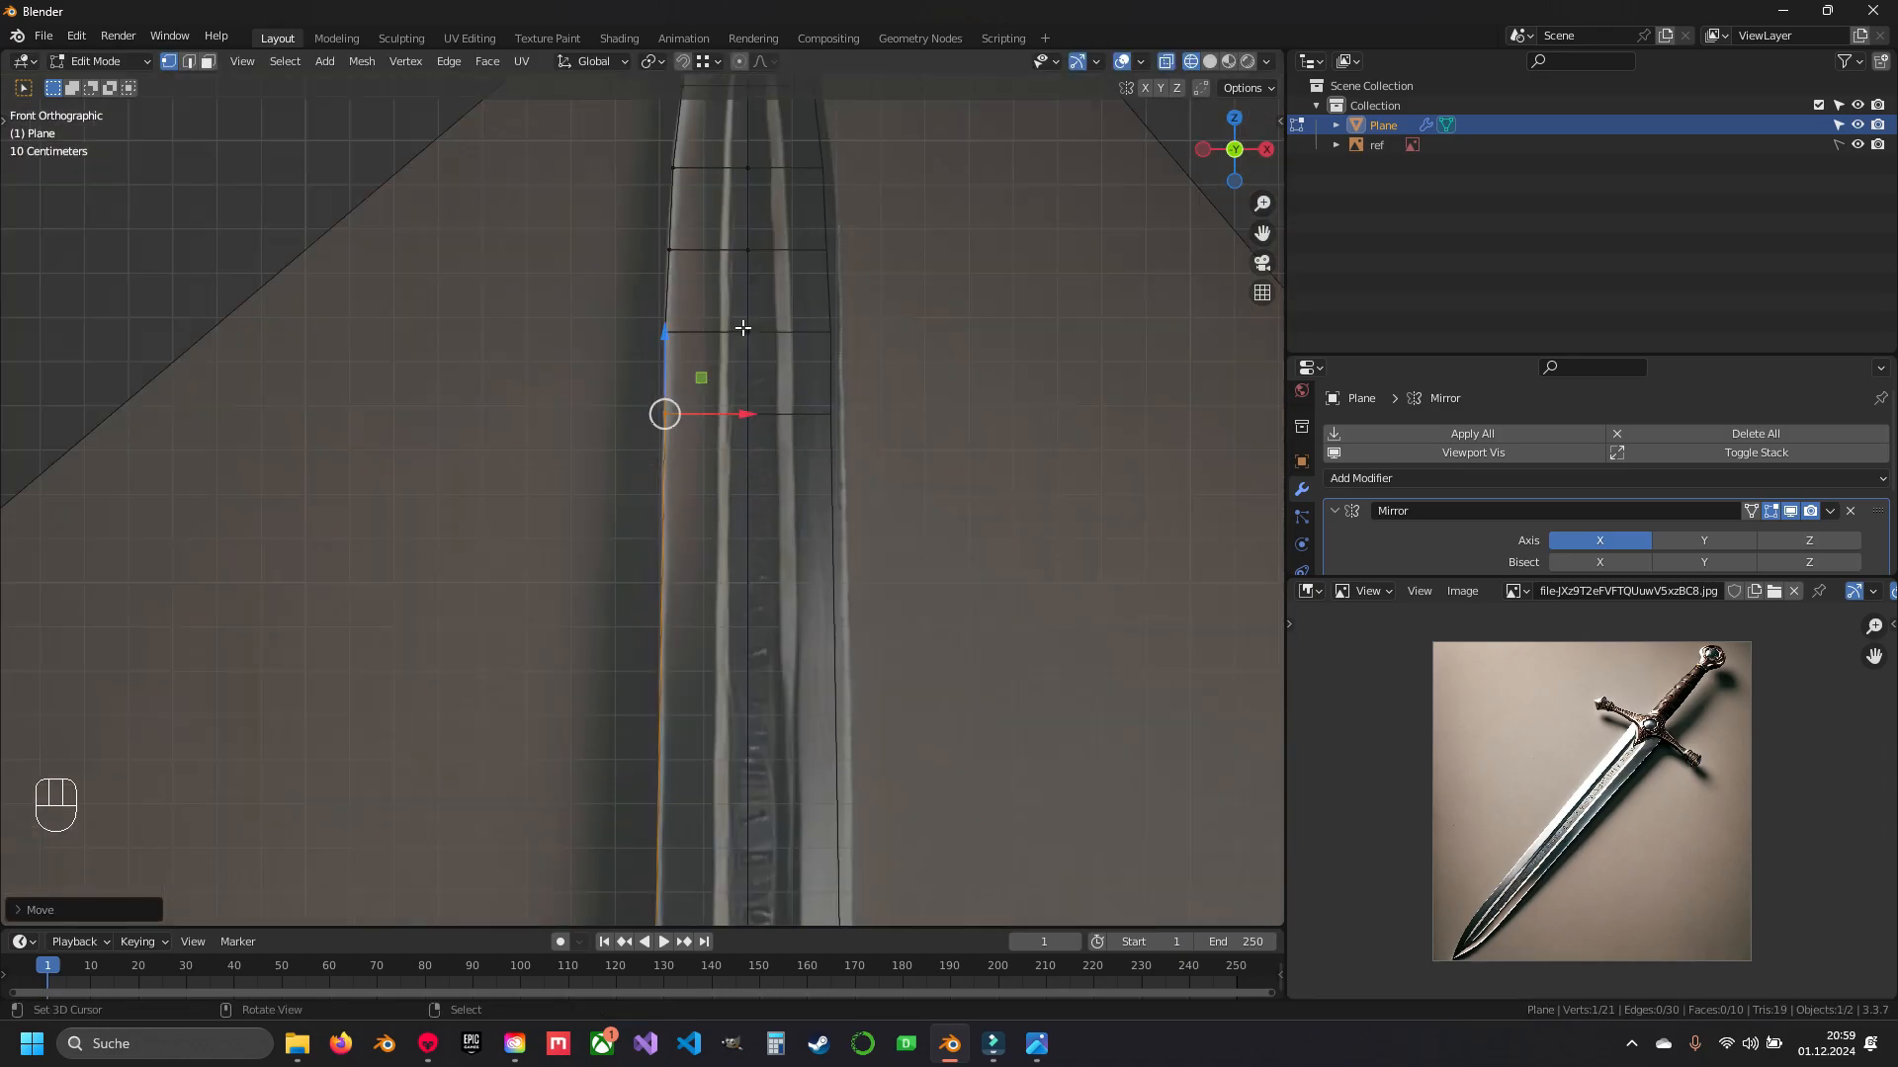
key(z)
key(Tab)
mouse_move(710, 517)
middle_down()
mouse_move(668, 561)
mouse_move(672, 645)
mouse_move(693, 240)
mouse_move(642, 787)
middle_up()
key(KP_1)
scroll(659, 583, up, 3)
key(z)
scroll(646, 548, up, 4)
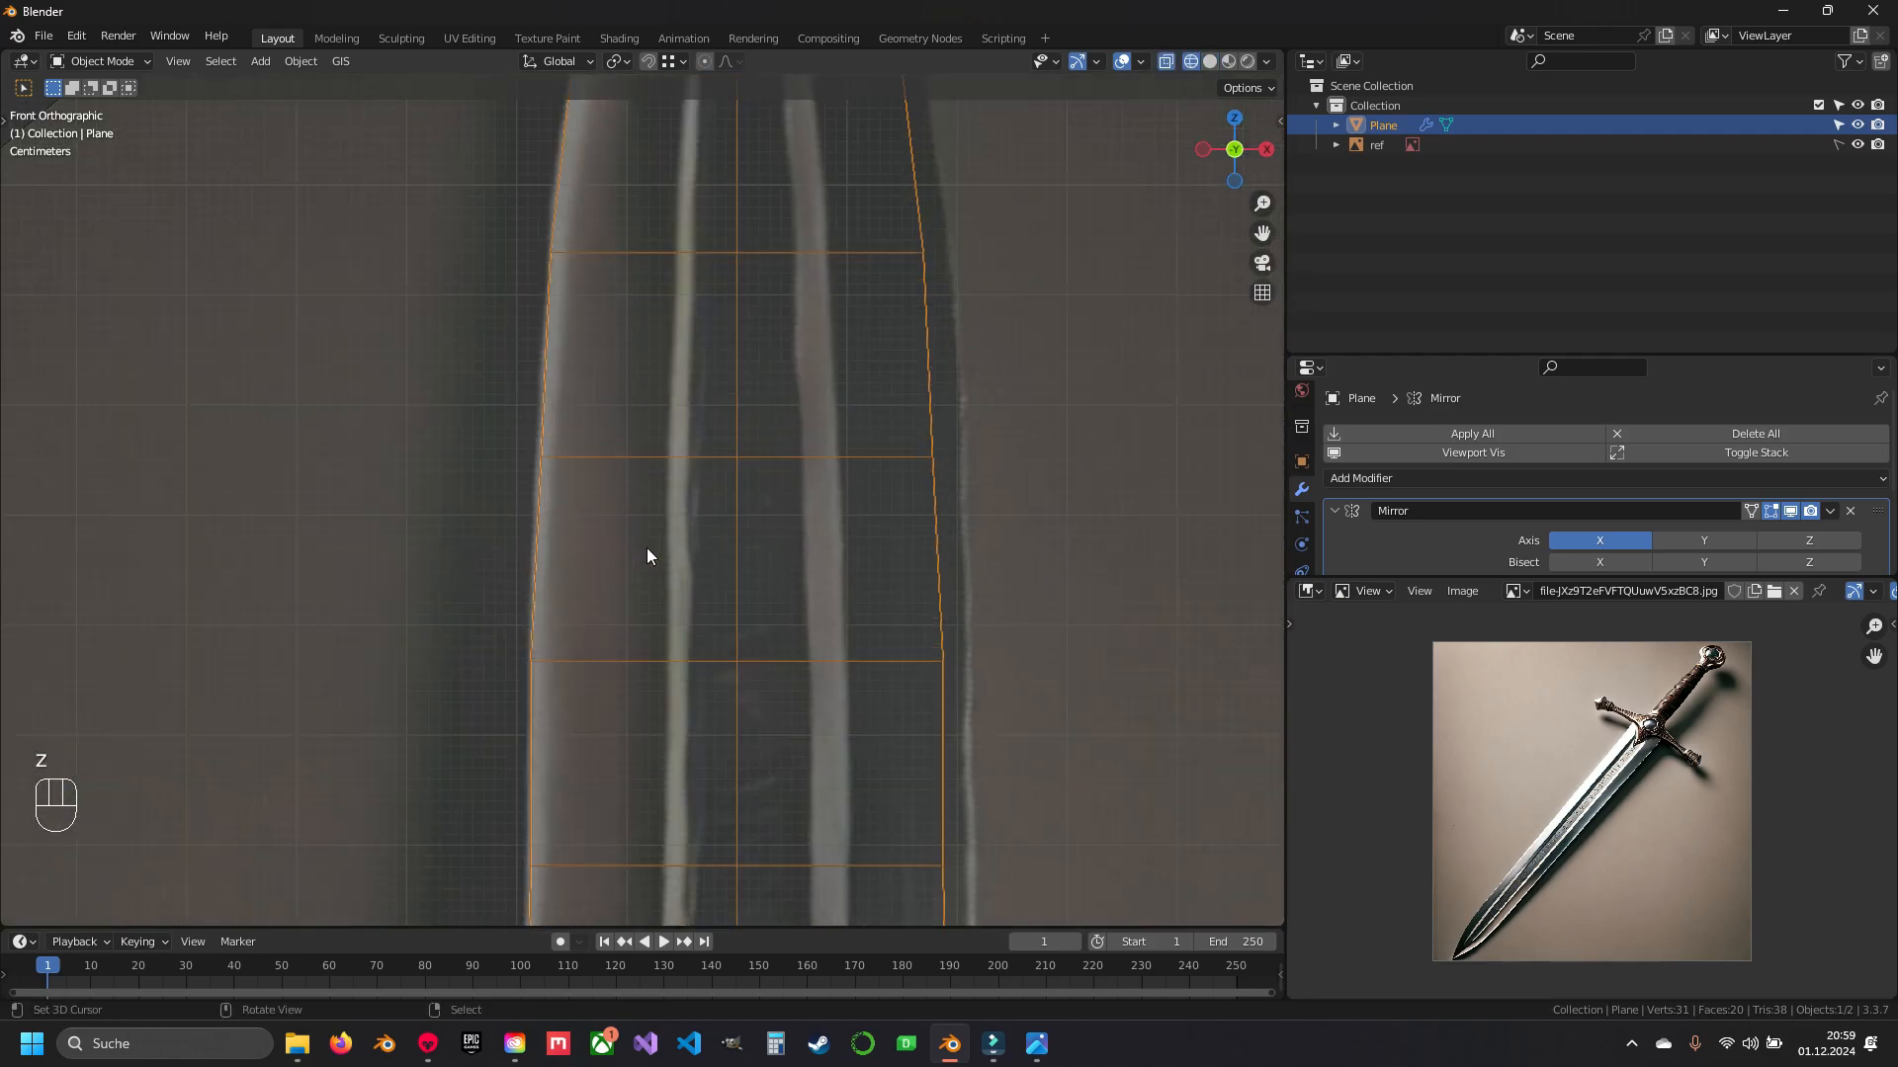
scroll(613, 475, up, 1)
shift+middle_drag(559, 427, 678, 361)
scroll(676, 396, down, 4)
shift+middle_drag(709, 757, 639, 371)
shift+middle_drag(638, 904, 662, 631)
- Move the blade's lowest outer vertex at the guard slightly inward along X and save the file
key(Tab)
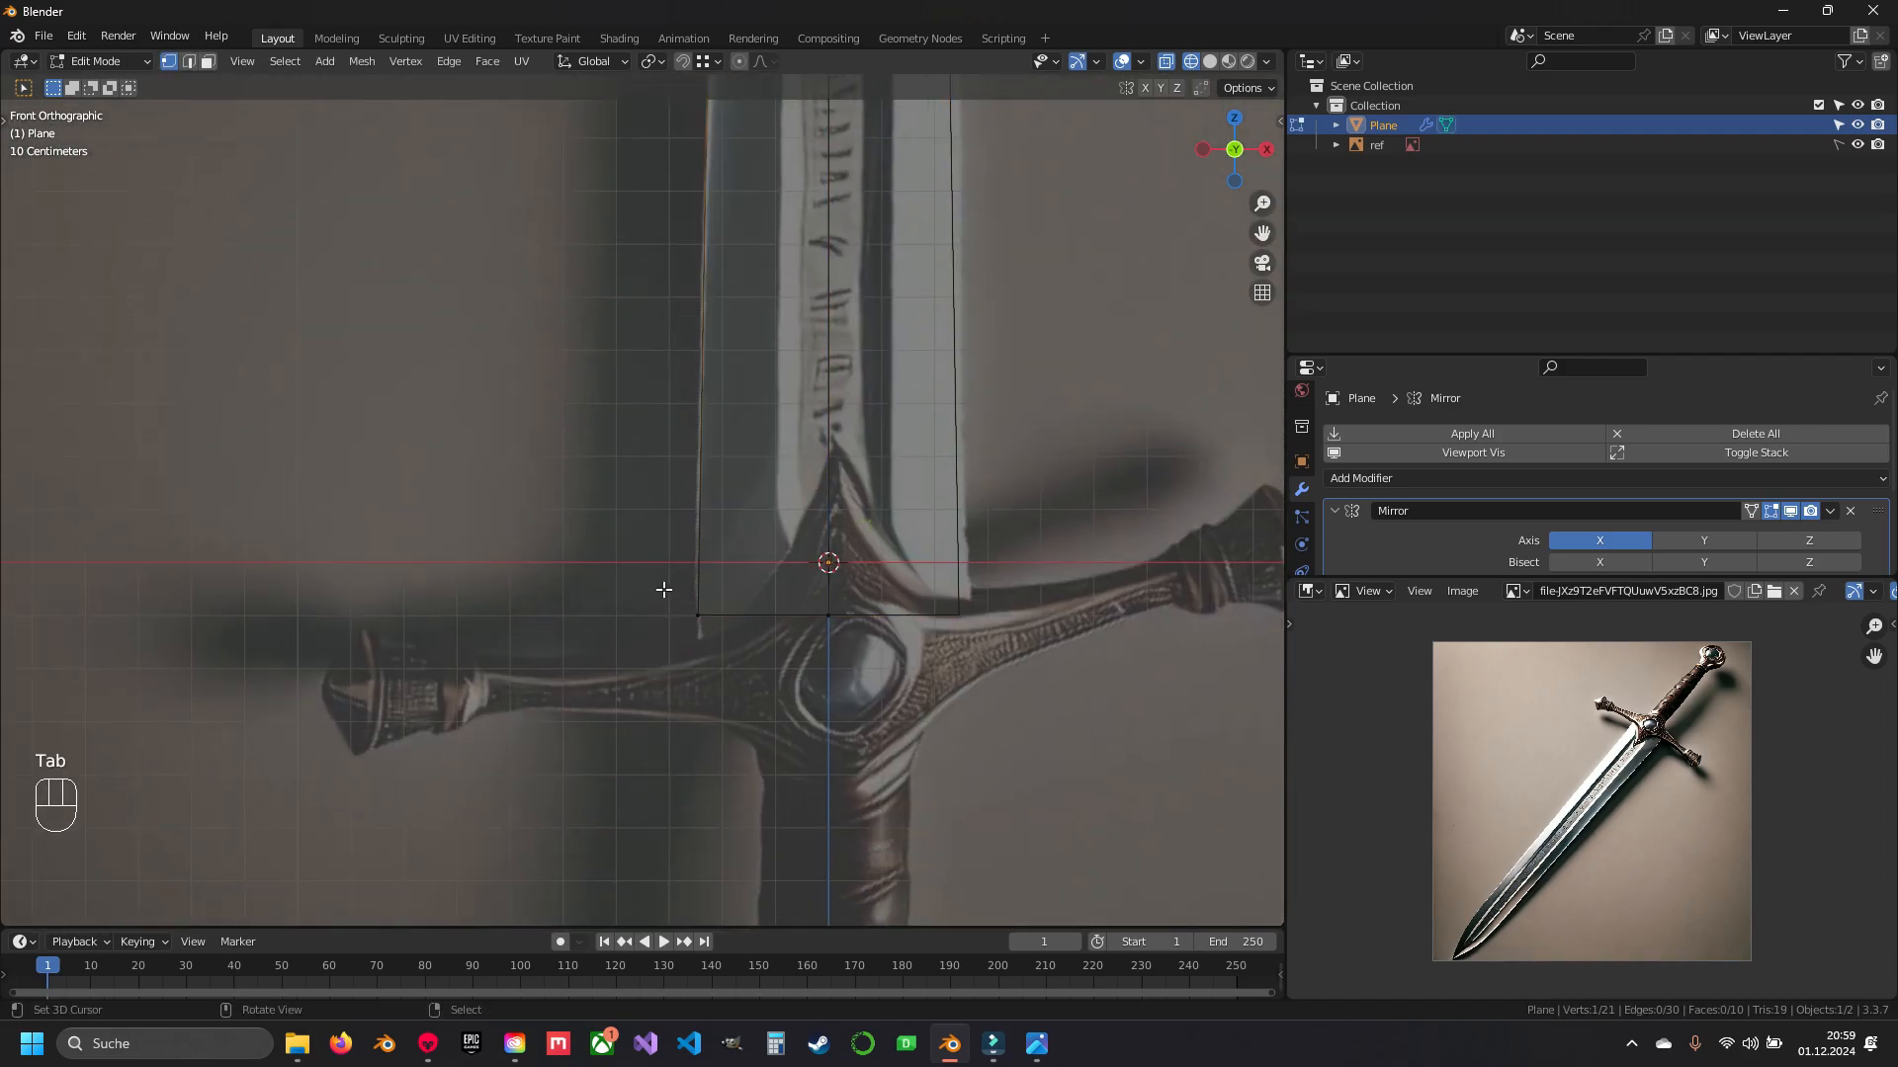
drag(664, 577, 713, 669)
key(z)
scroll(682, 425, down, 4)
shift+middle_drag(682, 418, 732, 557)
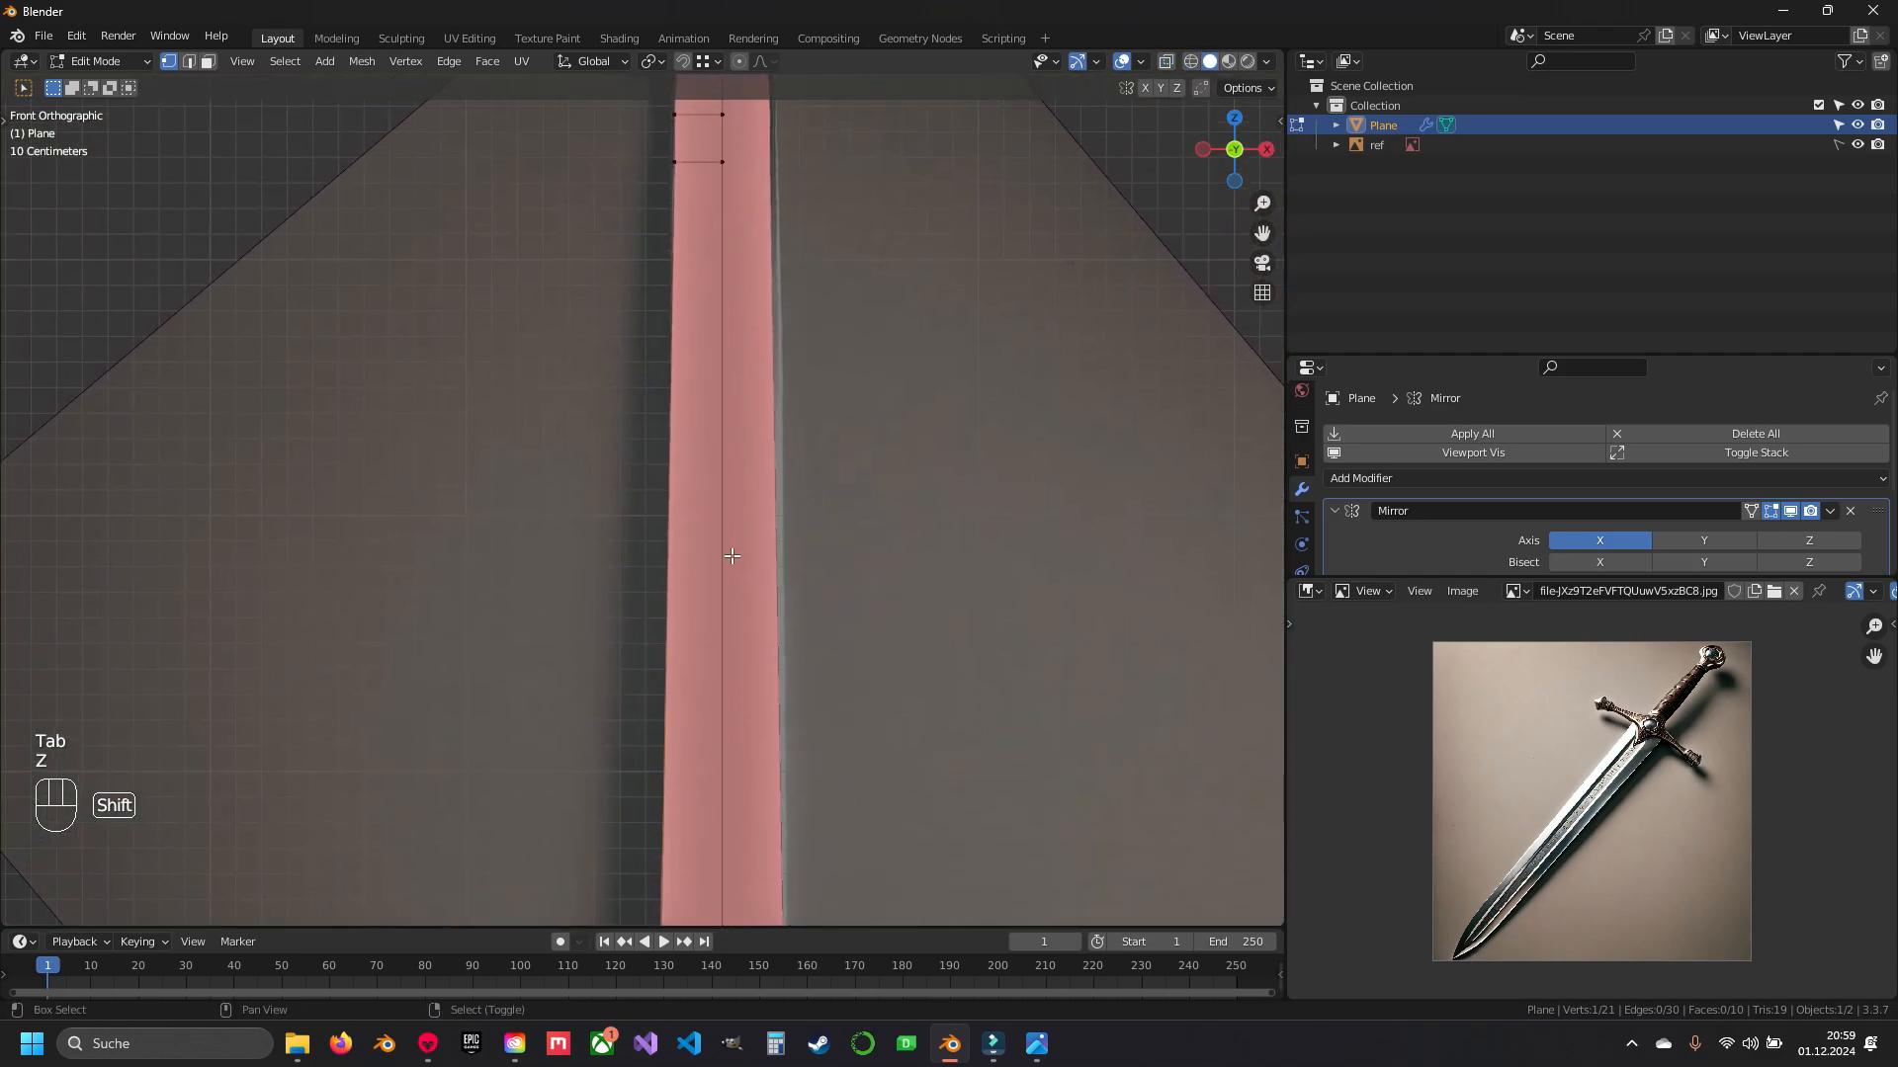
scroll(710, 612, down, 6)
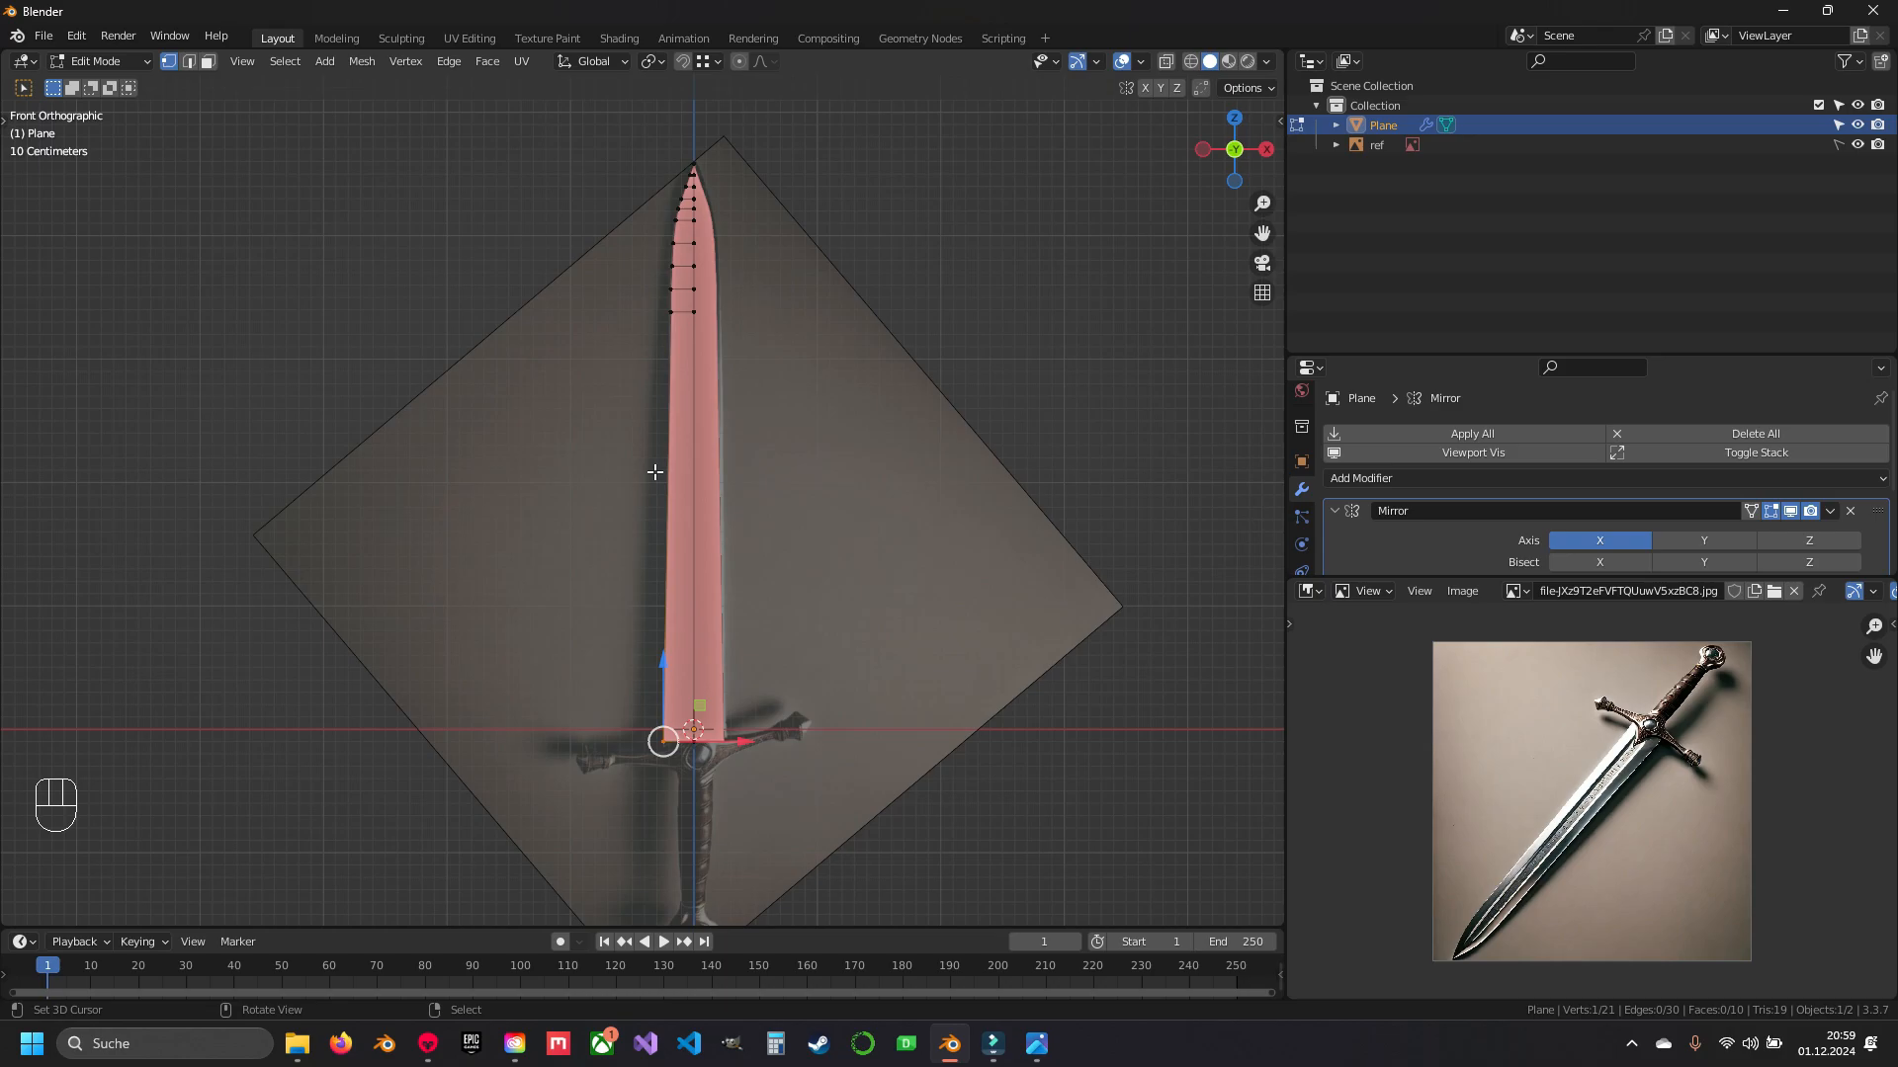
shift+middle_drag(753, 549, 761, 492)
scroll(761, 492, up, 1)
key(g)
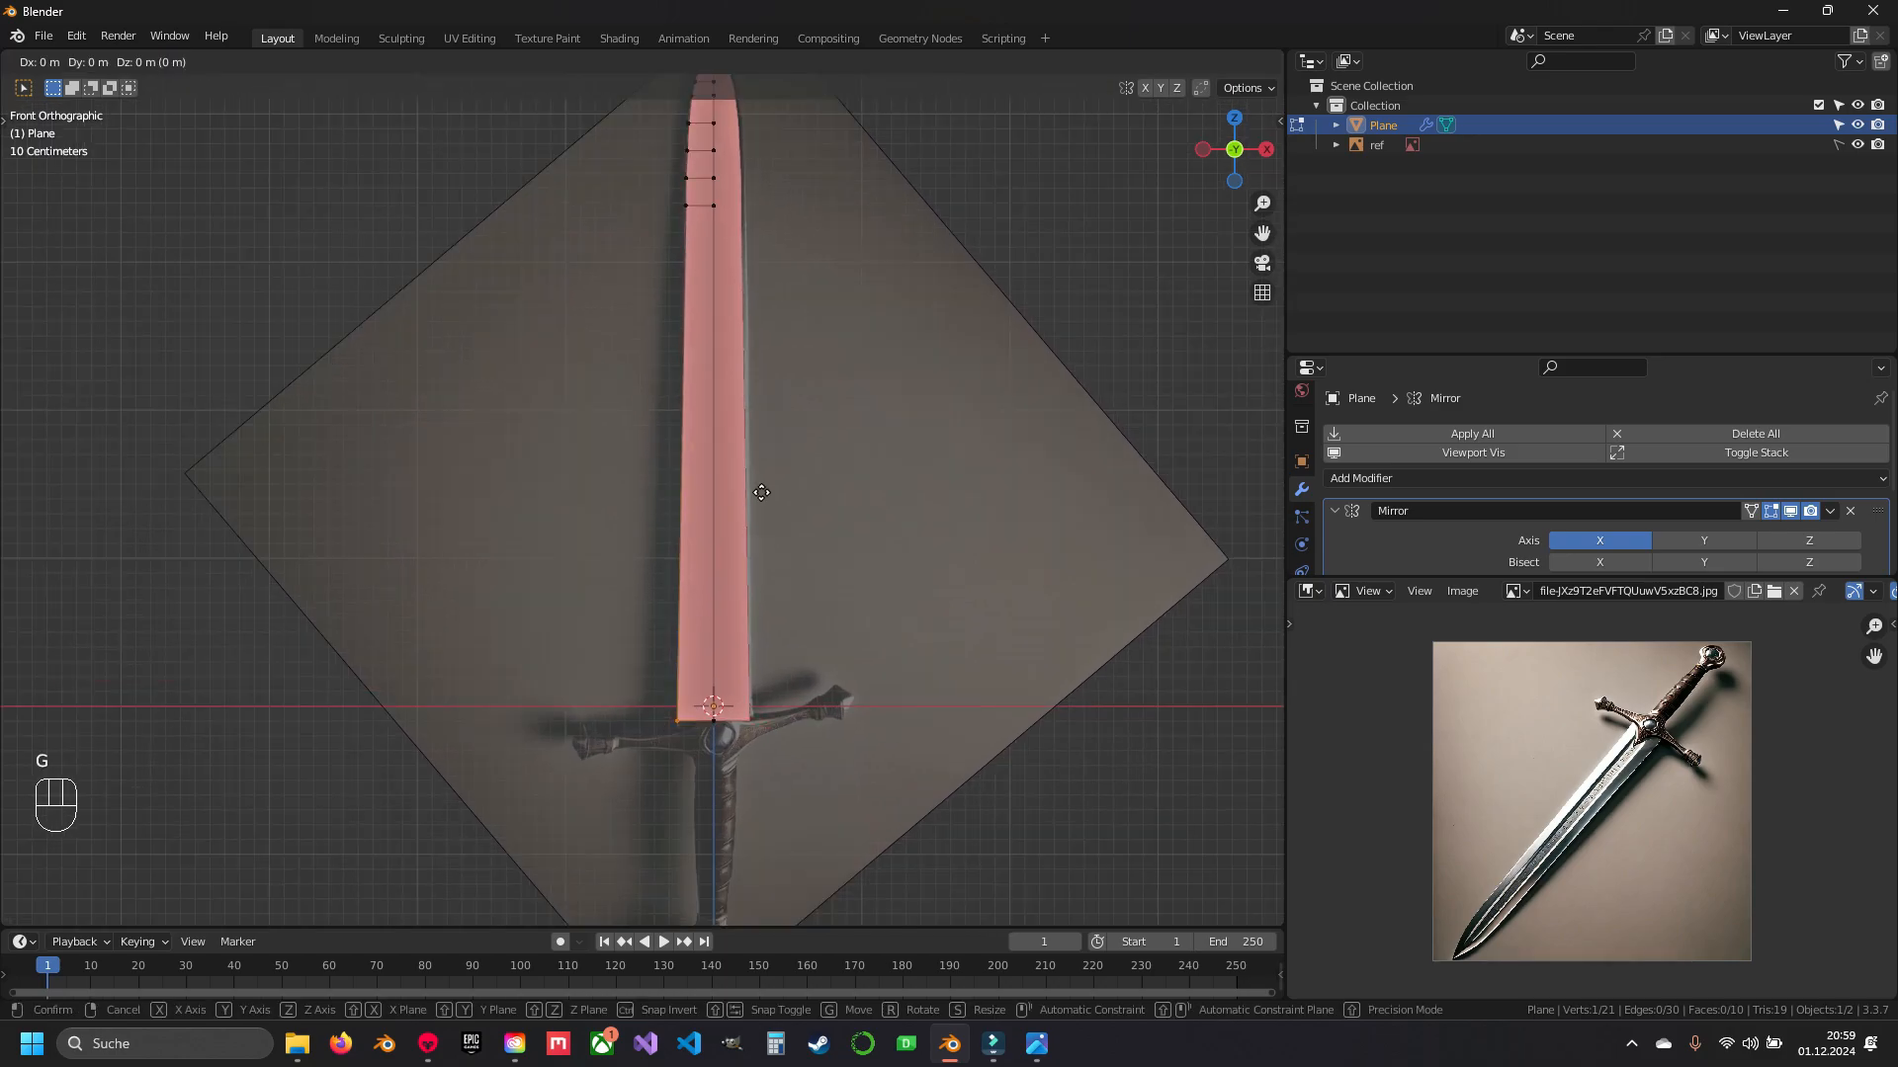
key(x)
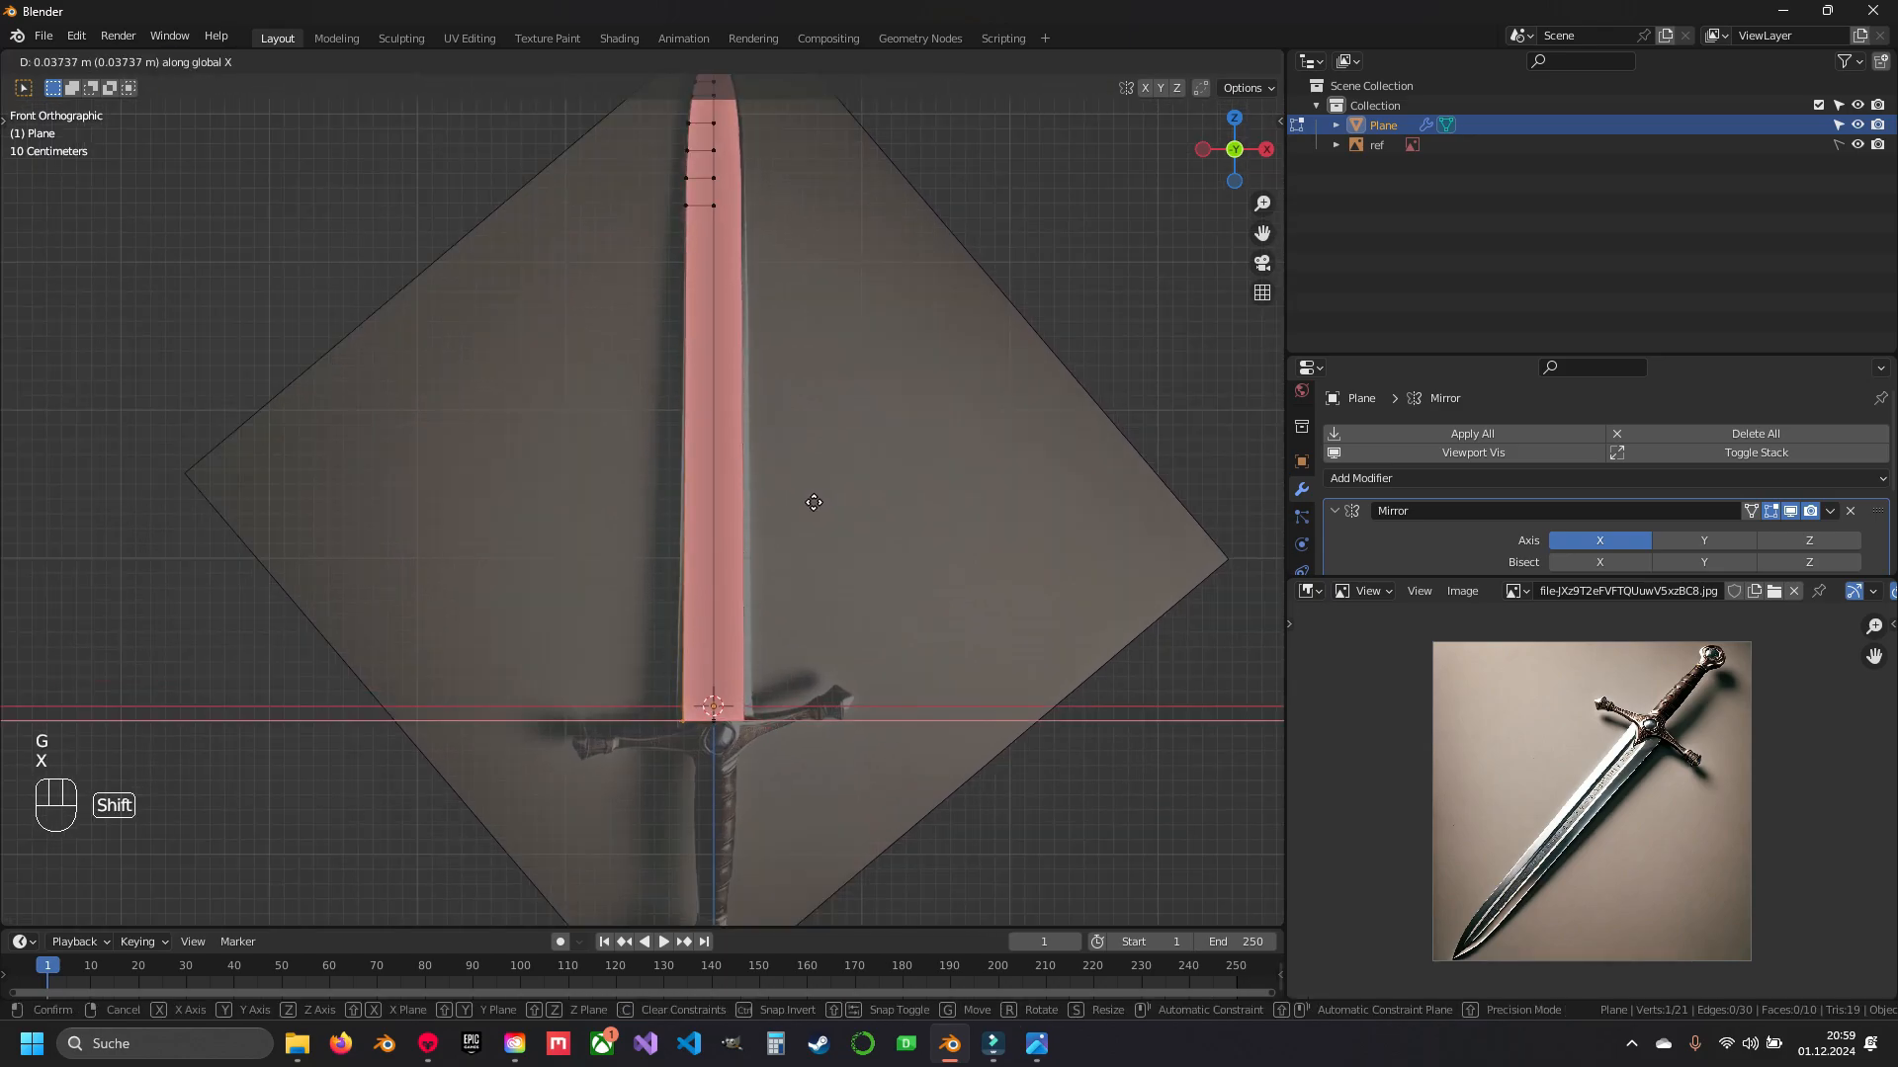
click(795, 503)
mouse_move(746, 398)
shift+middle_down()
mouse_move(745, 613)
mouse_move(735, 467)
mouse_move(803, 268)
mouse_move(716, 520)
shift+middle_up()
key(ctrl+s)
- Examine the tip's cross edges against the reference in wireframe, and view the flat blade from an angle
key(z)
shift+middle_drag(726, 280, 707, 495)
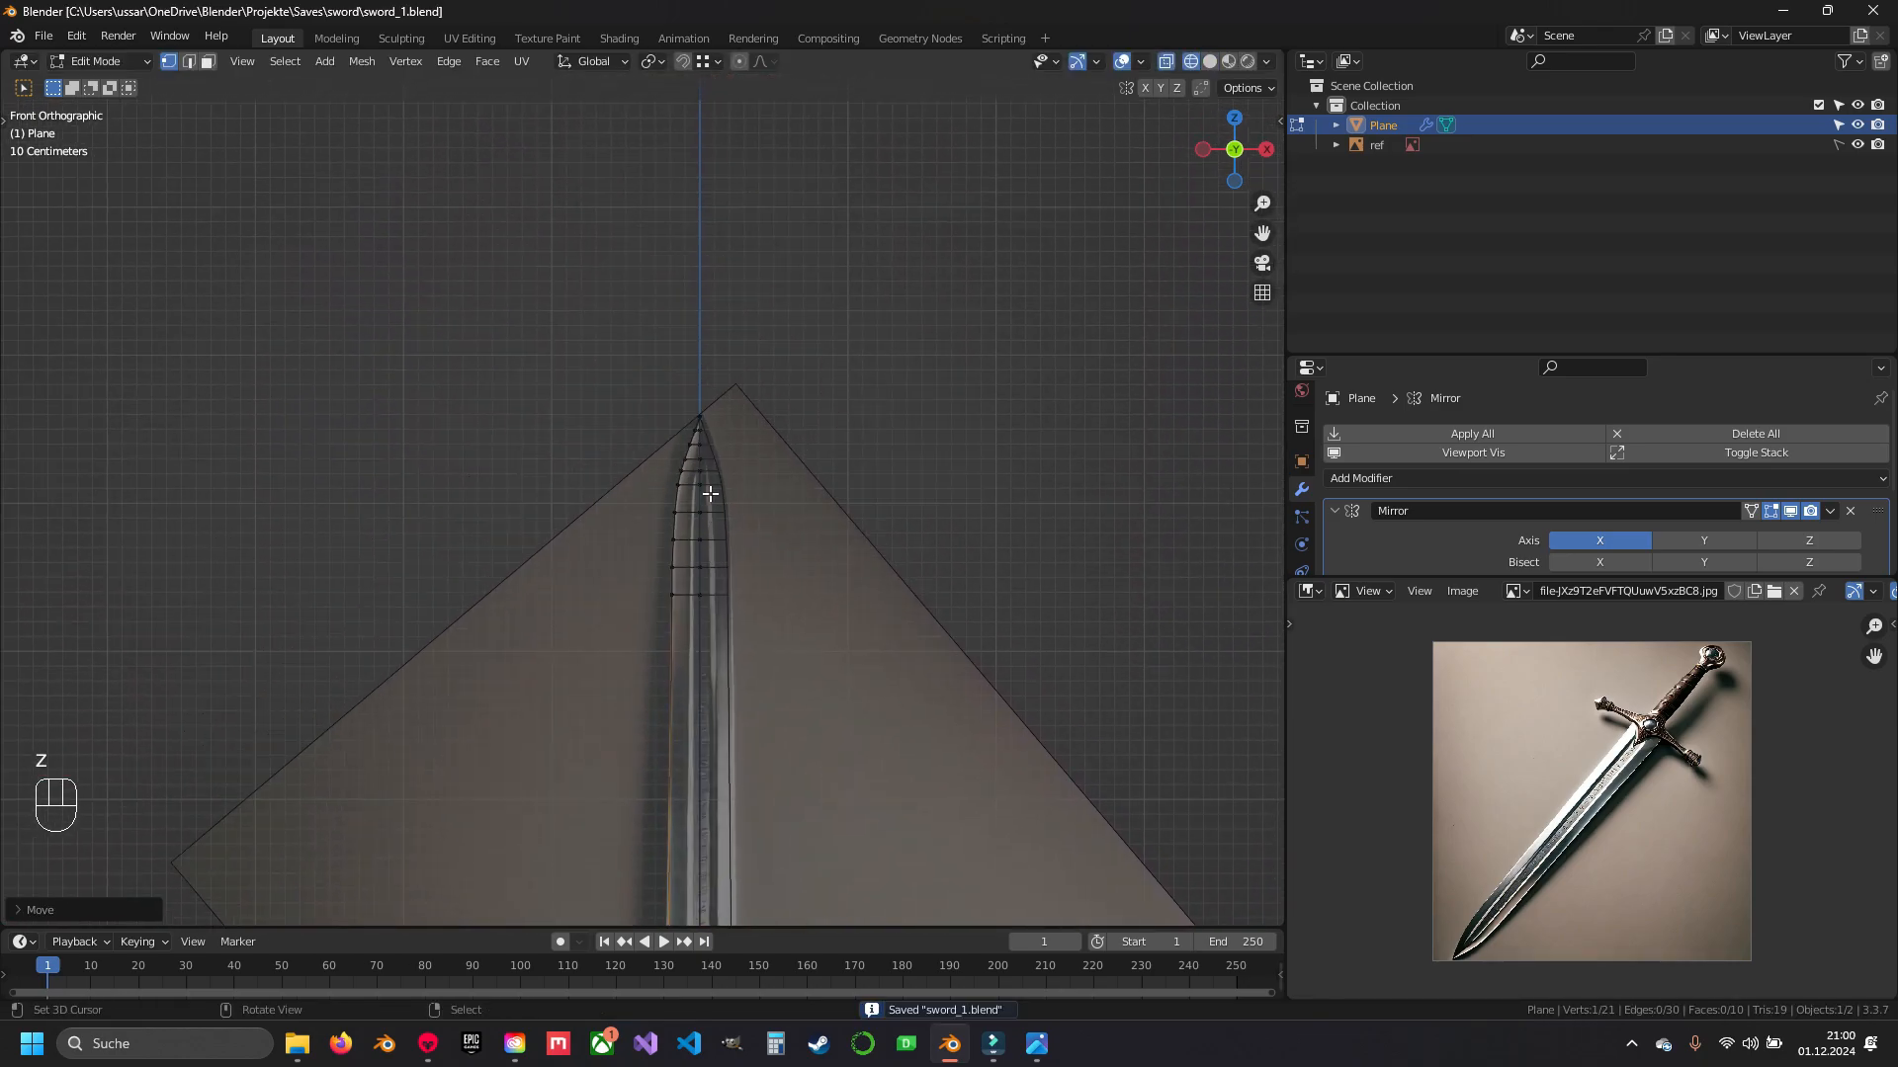
scroll(709, 492, up, 9)
mouse_move(905, 433)
shift+middle_down()
mouse_move(640, 438)
mouse_move(602, 578)
mouse_move(619, 365)
shift+middle_up()
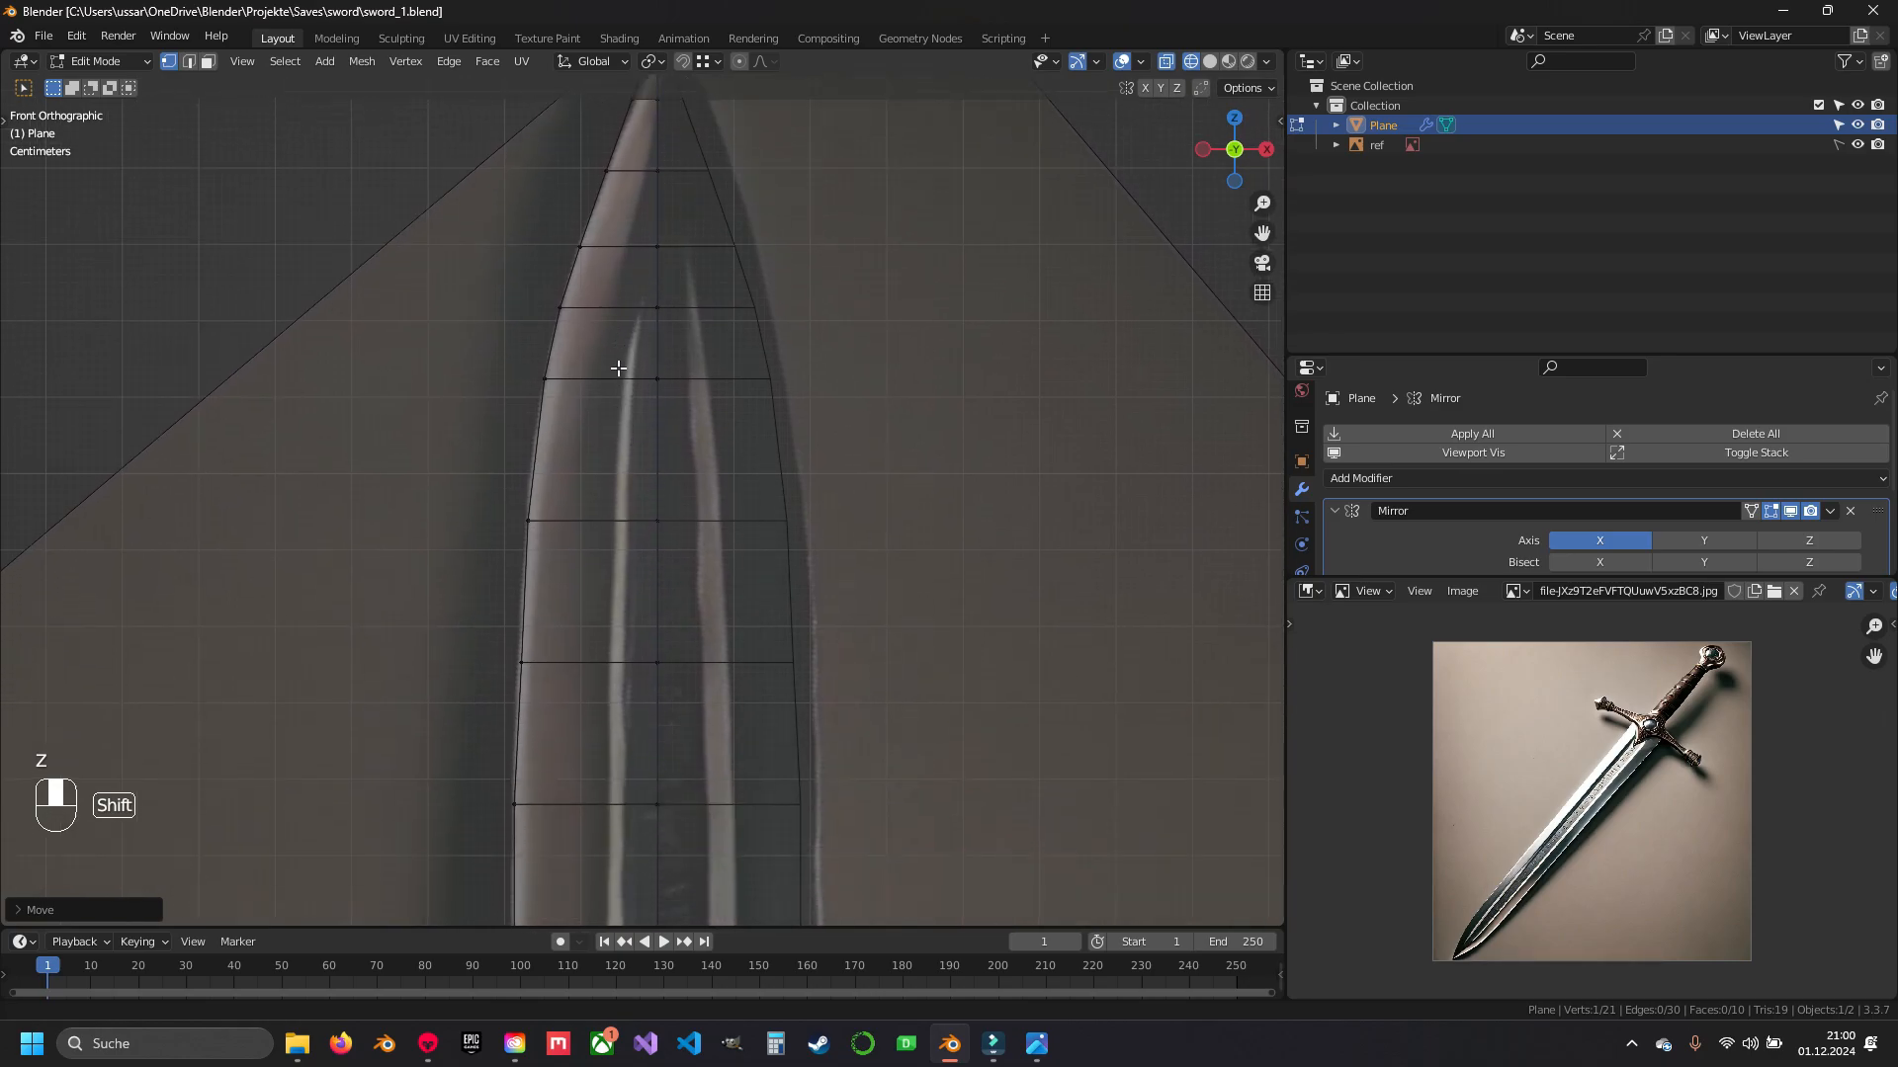
key(z)
scroll(643, 344, down, 7)
middle_drag(850, 418, 628, 507)
shift+middle_drag(660, 618, 572, 198)
scroll(646, 444, down, 2)
middle_drag(647, 450, 732, 548)
- Select the whole blade mesh and, in top view, move it a short distance along negative Y off the X axis
key(a)
key(a)
key(a)
key(KP_7)
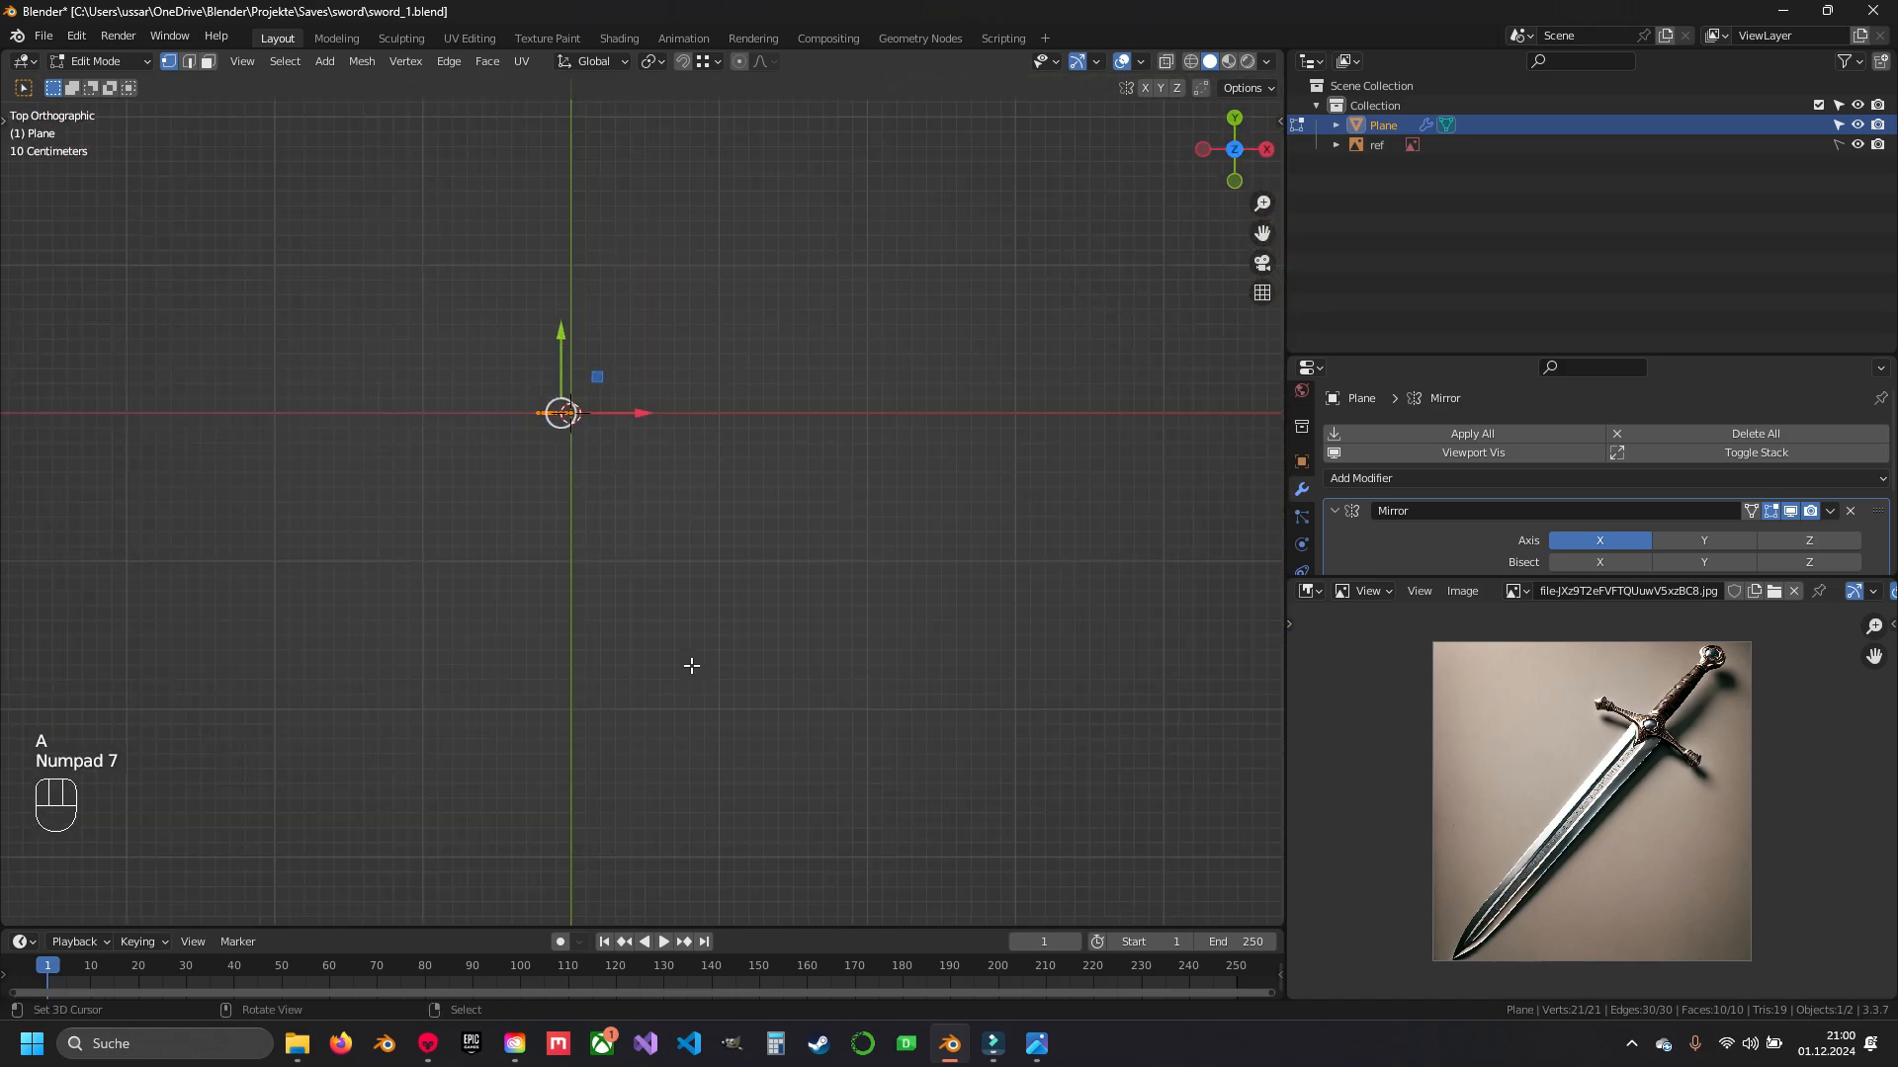
shift+middle_drag(626, 488, 742, 565)
scroll(742, 563, up, 7)
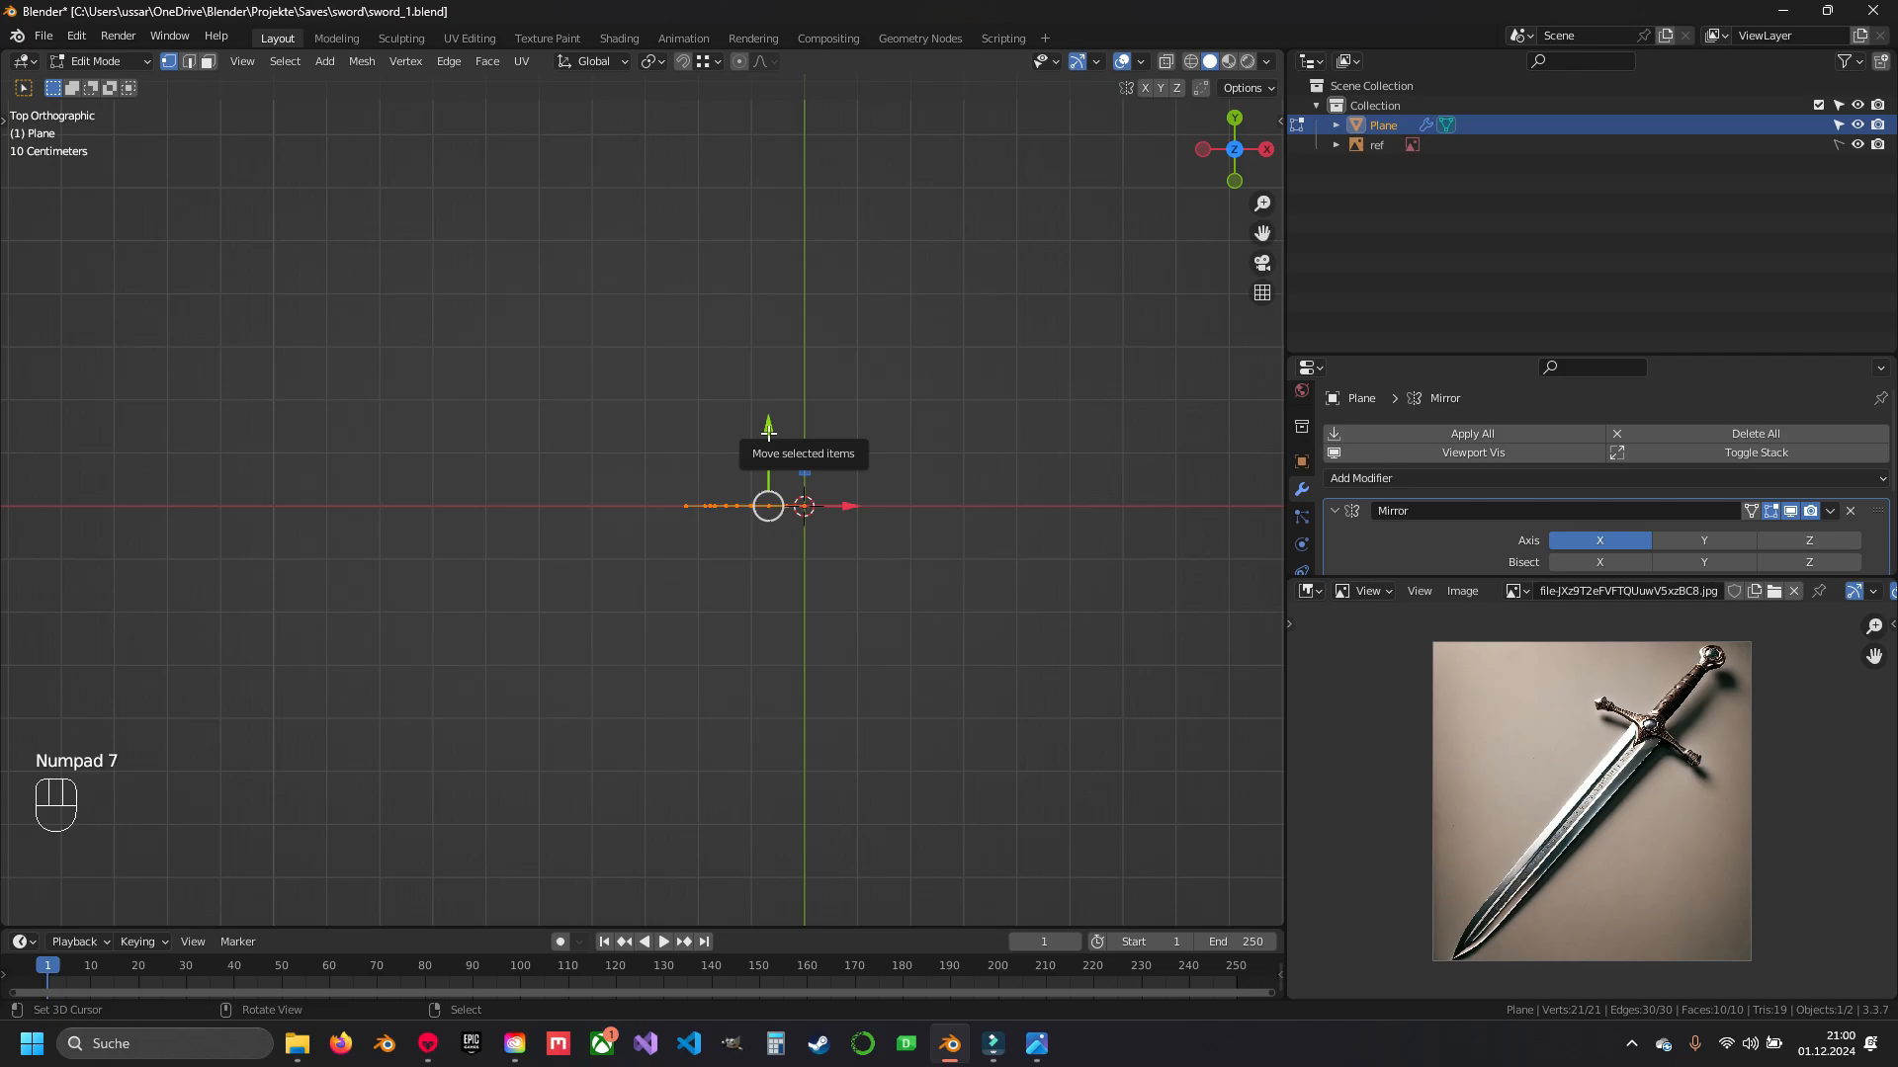
shift+drag(765, 428, 757, 745)
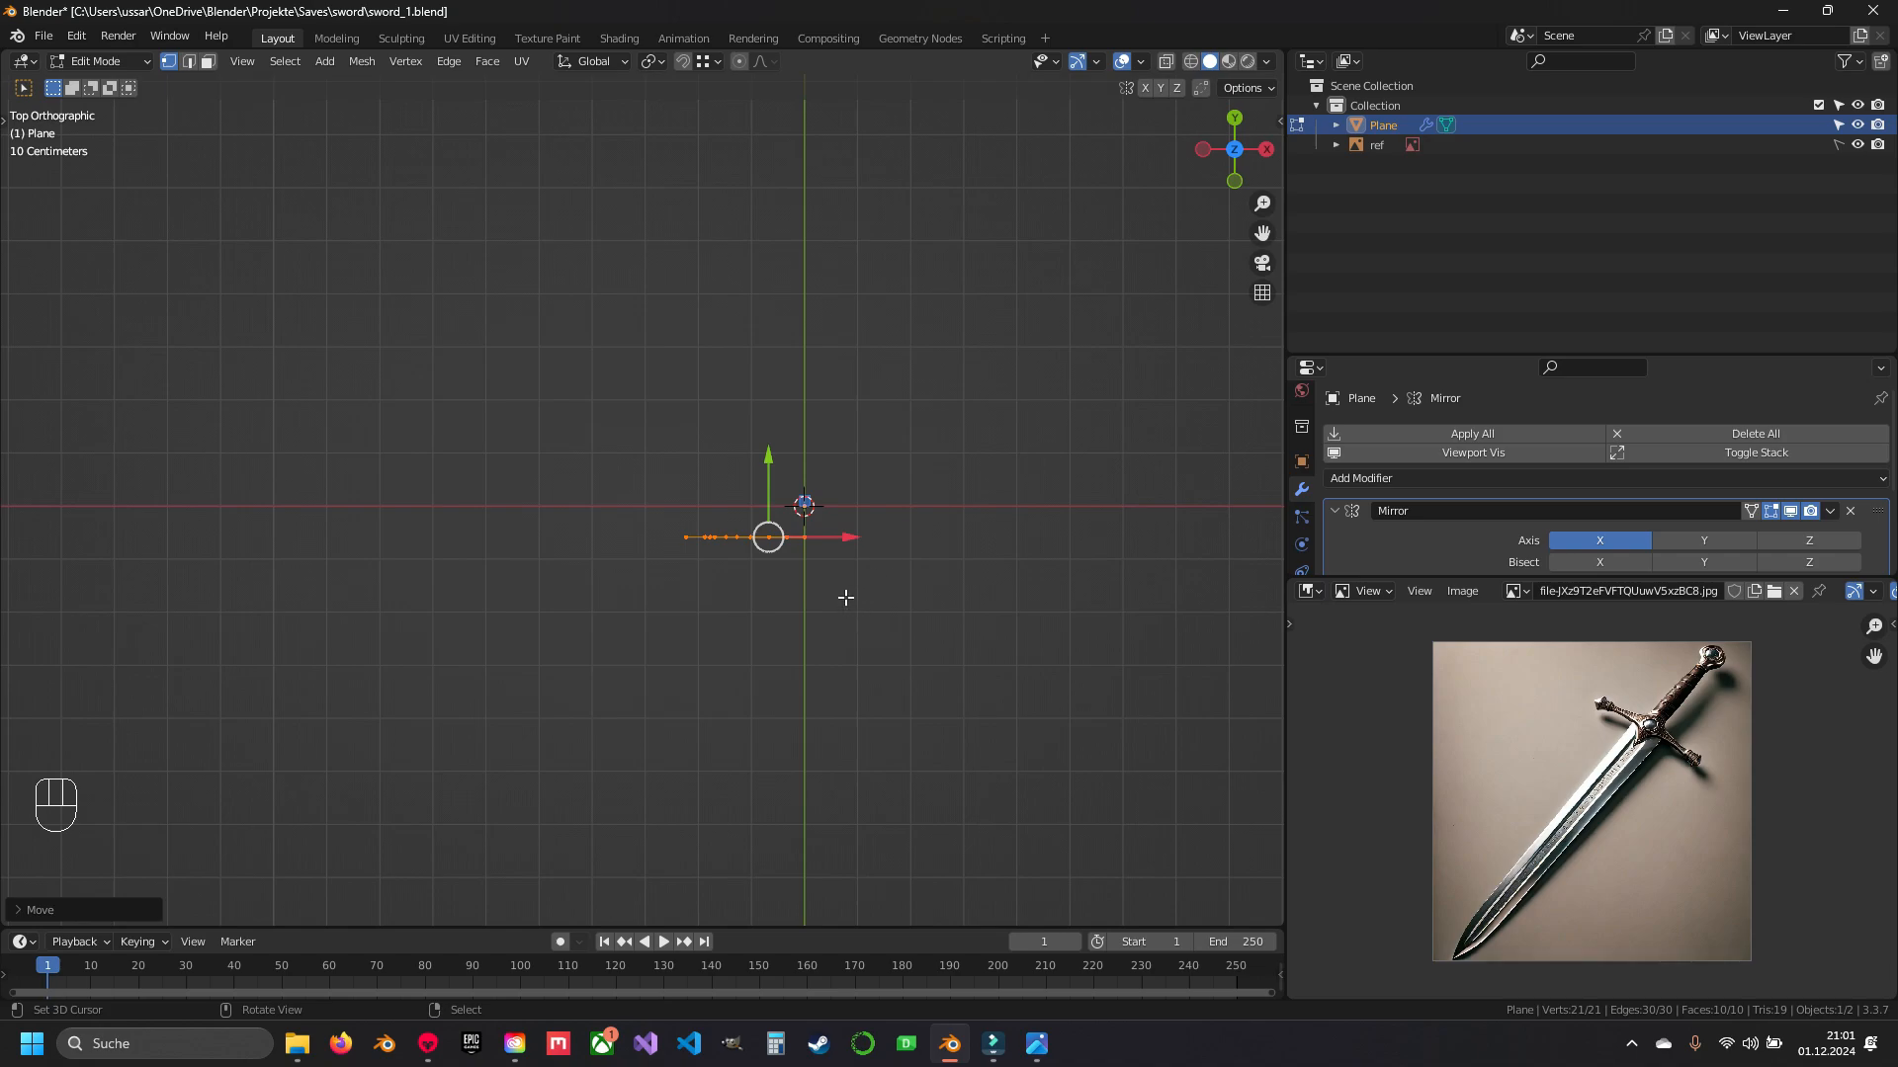
- Enable the Y axis on the Mirror modifier in addition to X
scroll(846, 597, up, 4)
shift+middle_drag(968, 589, 771, 570)
scroll(1492, 541, down, 1)
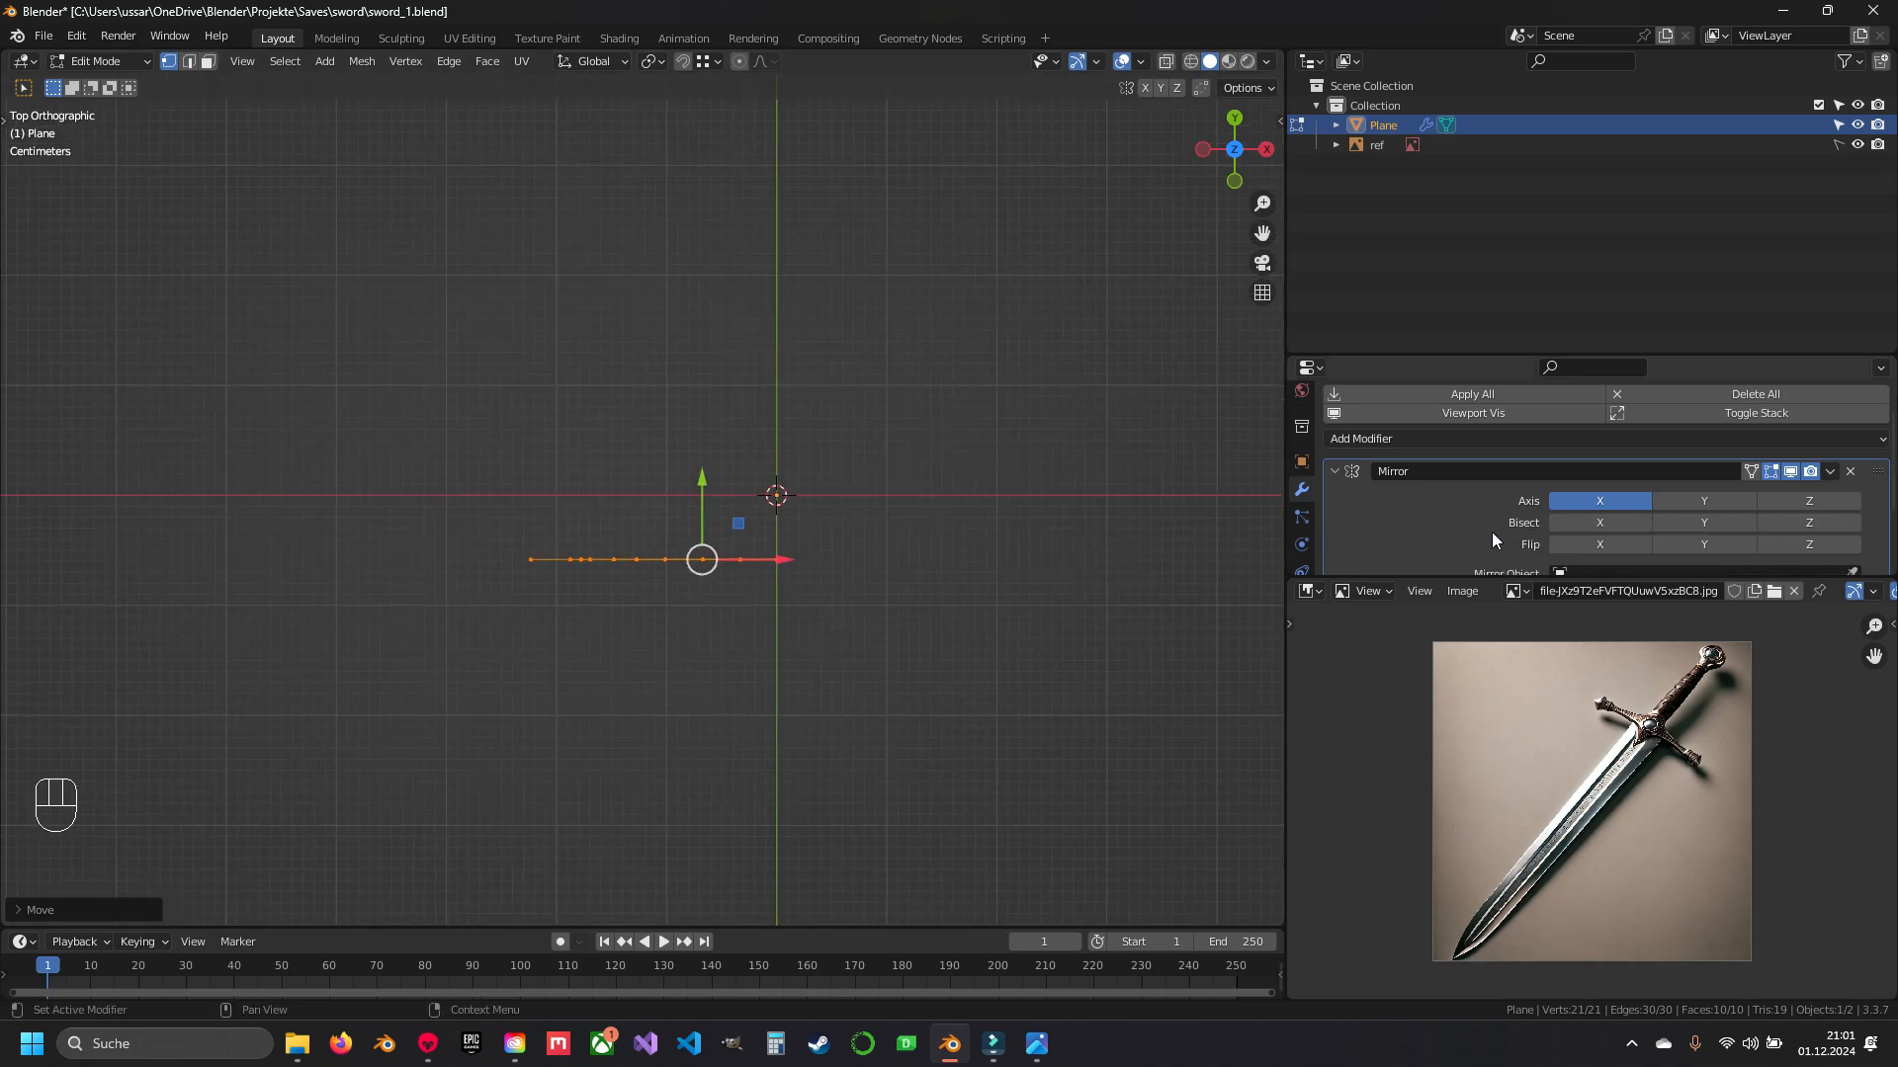
click(1690, 500)
- Switch to edge selection and select the blade's long outer edge loop
middle_drag(791, 647, 925, 539)
scroll(609, 550, down, 3)
scroll(827, 535, down, 4)
middle_drag(719, 629, 629, 557)
scroll(660, 524, up, 1)
key(2)
alt+click(628, 558)
- Try moving the outer edge loop along Y toward the mirrored half, and leave Edit Mode
middle_drag(661, 146, 638, 306)
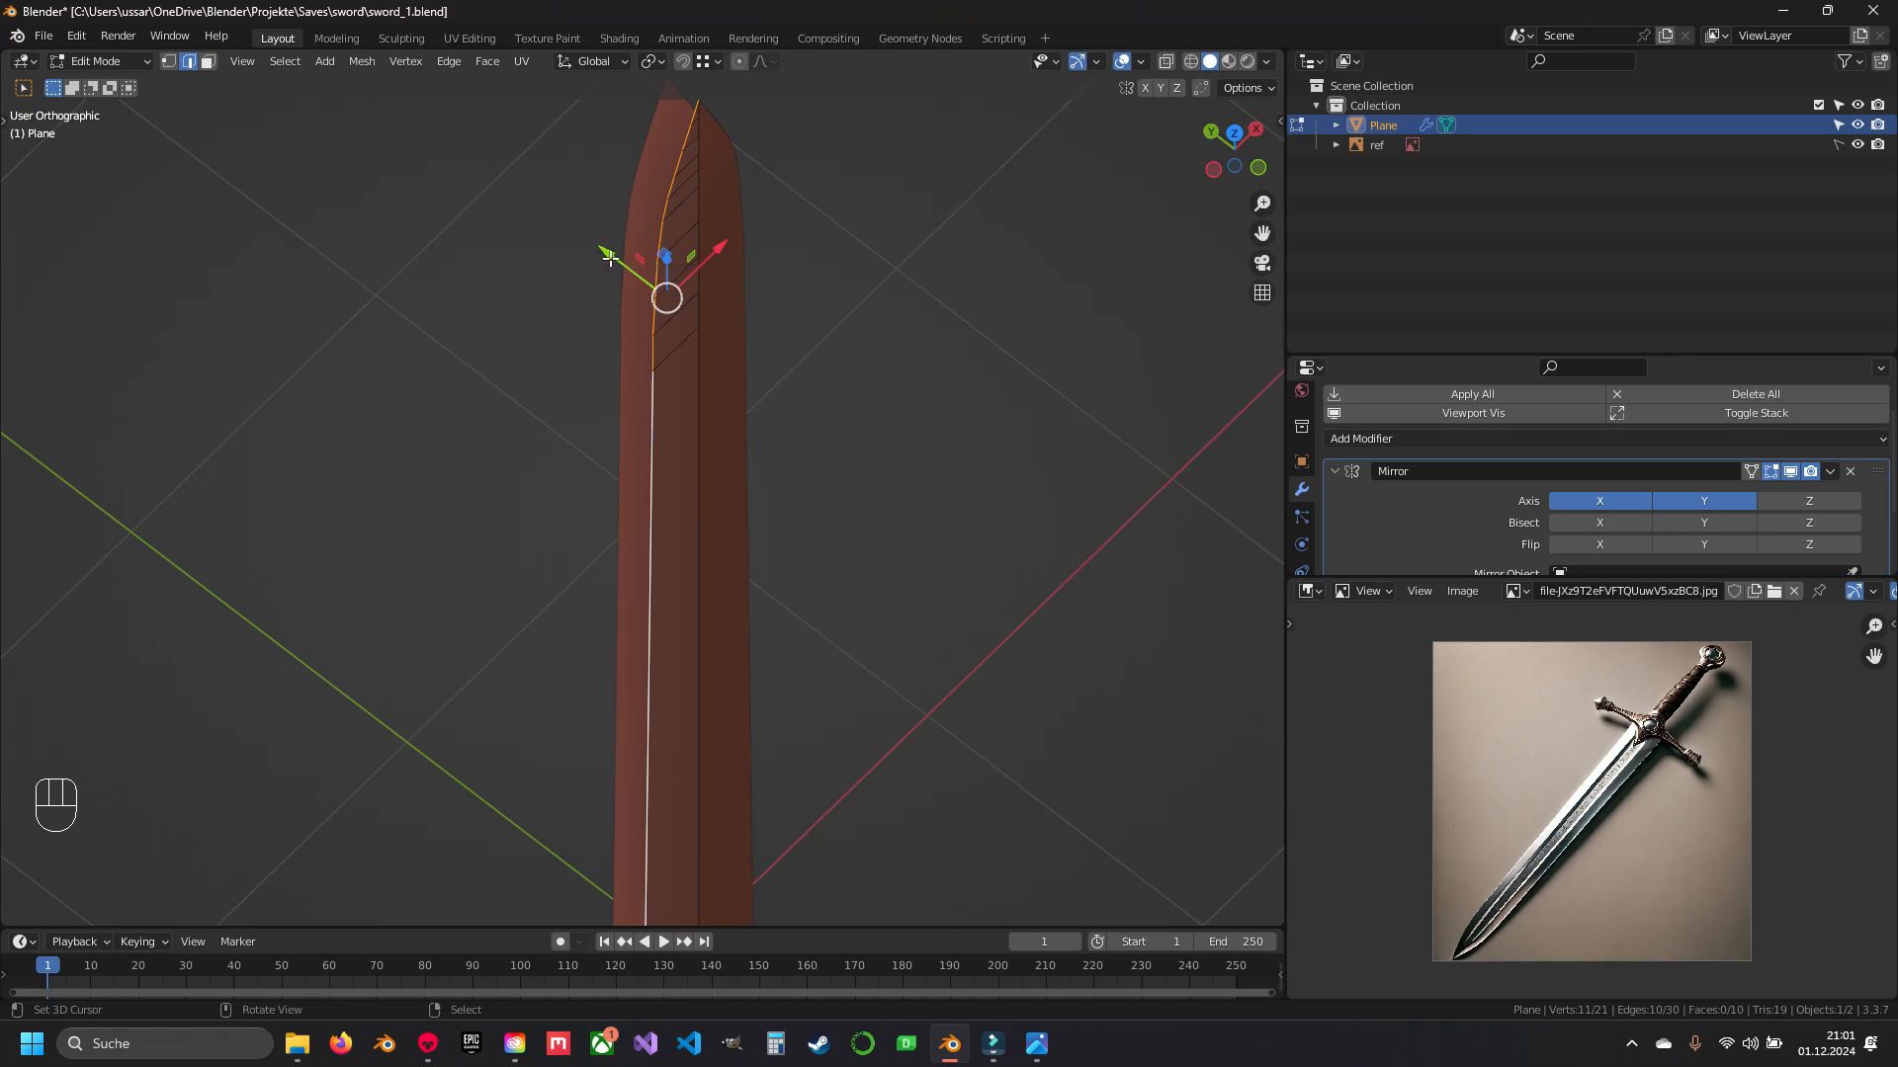
drag(617, 259, 466, 196)
key(Tab)
- Examine the mirrored blade shape and compare it with the blade and tip in the reference image
middle_drag(711, 415, 881, 490)
scroll(433, 458, down, 5)
mouse_move(769, 597)
shift+middle_down()
mouse_move(739, 367)
mouse_move(789, 594)
shift+middle_up()
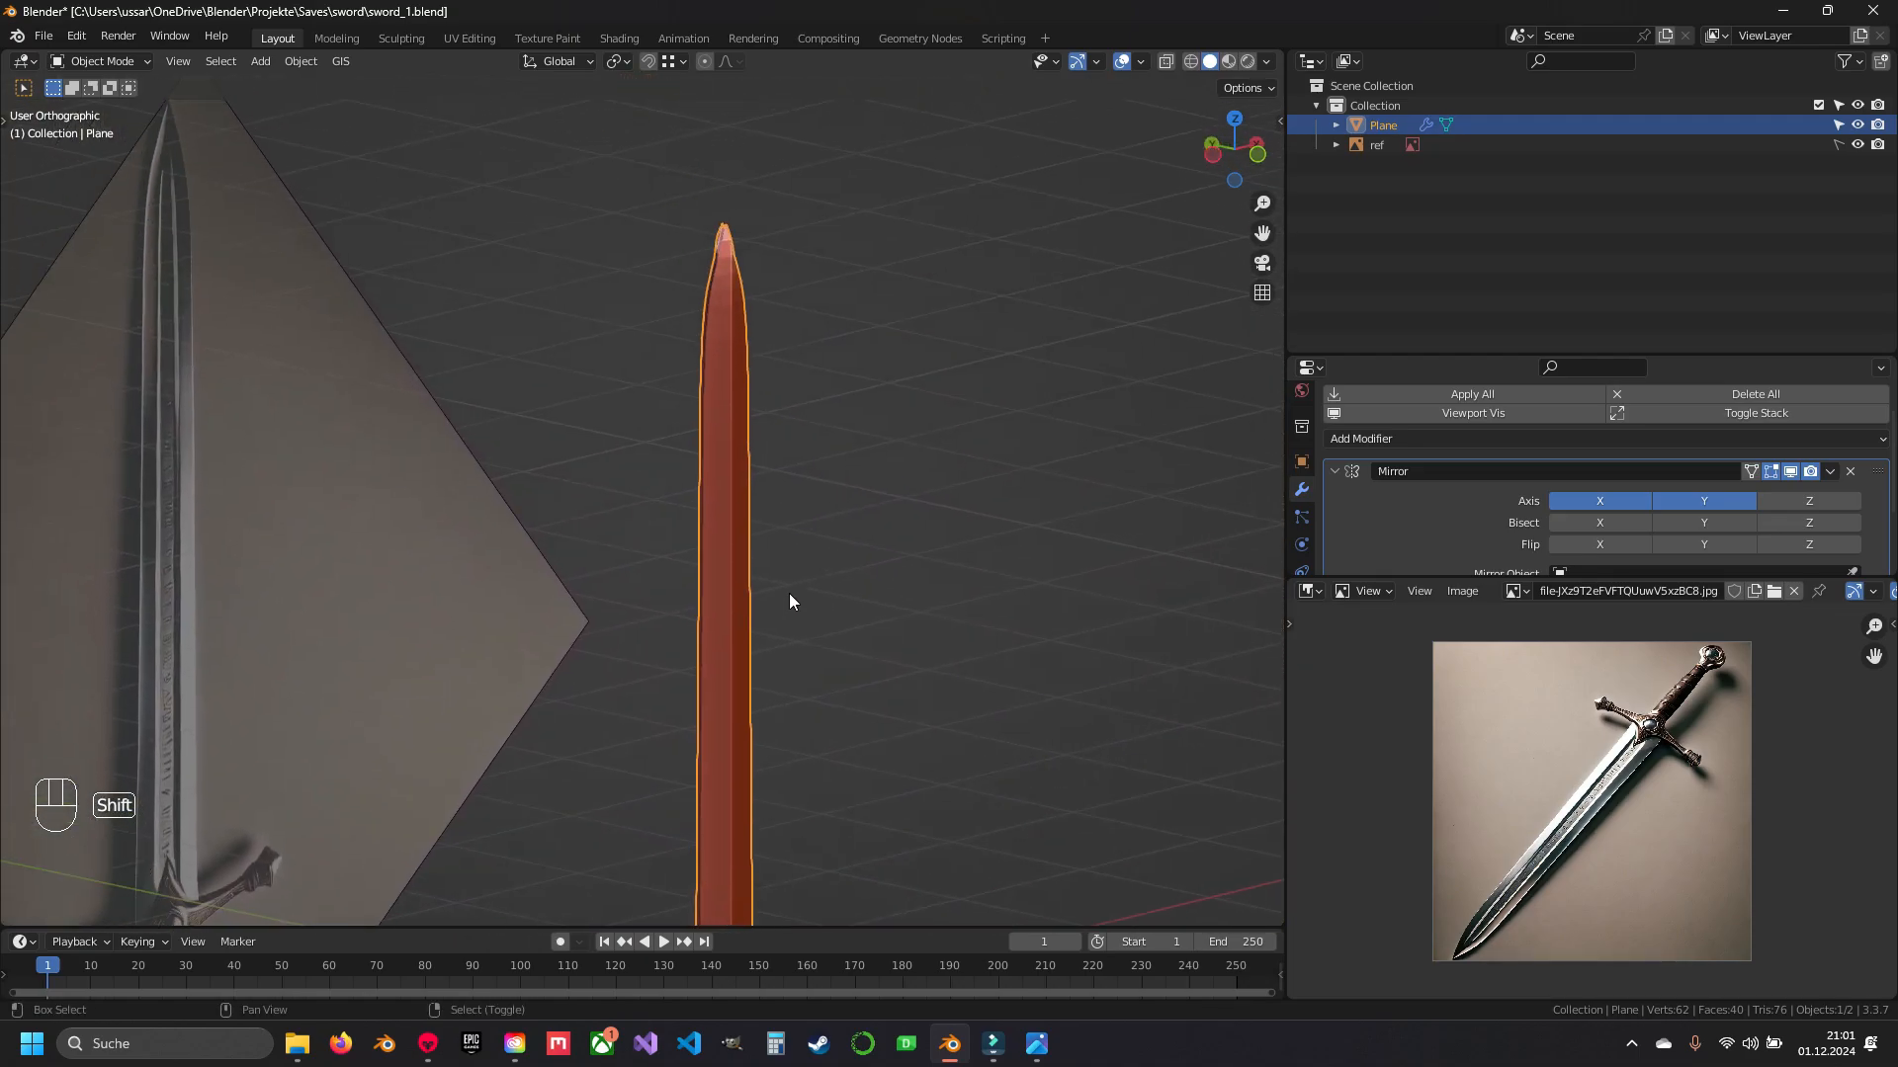
scroll(703, 357, up, 3)
shift+middle_drag(703, 364, 702, 479)
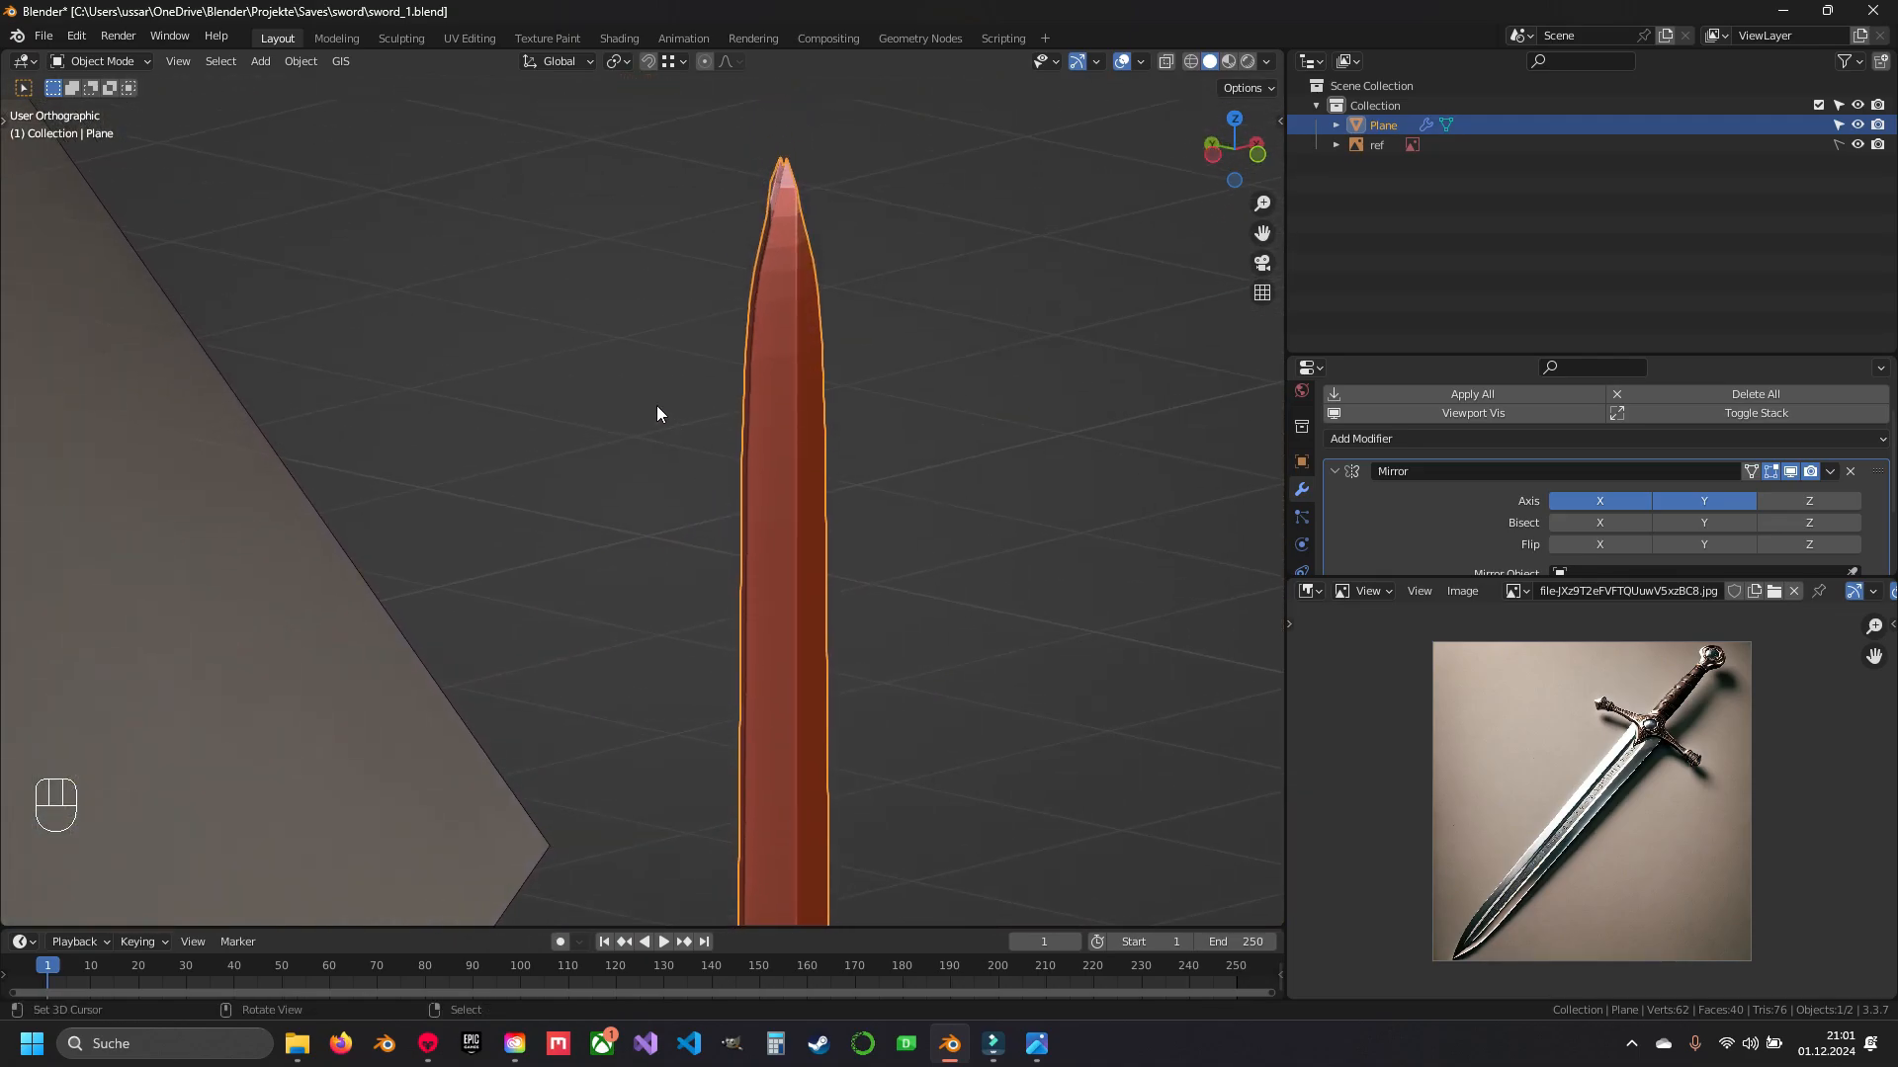
scroll(1605, 862, up, 6)
middle_drag(1516, 909, 1542, 732)
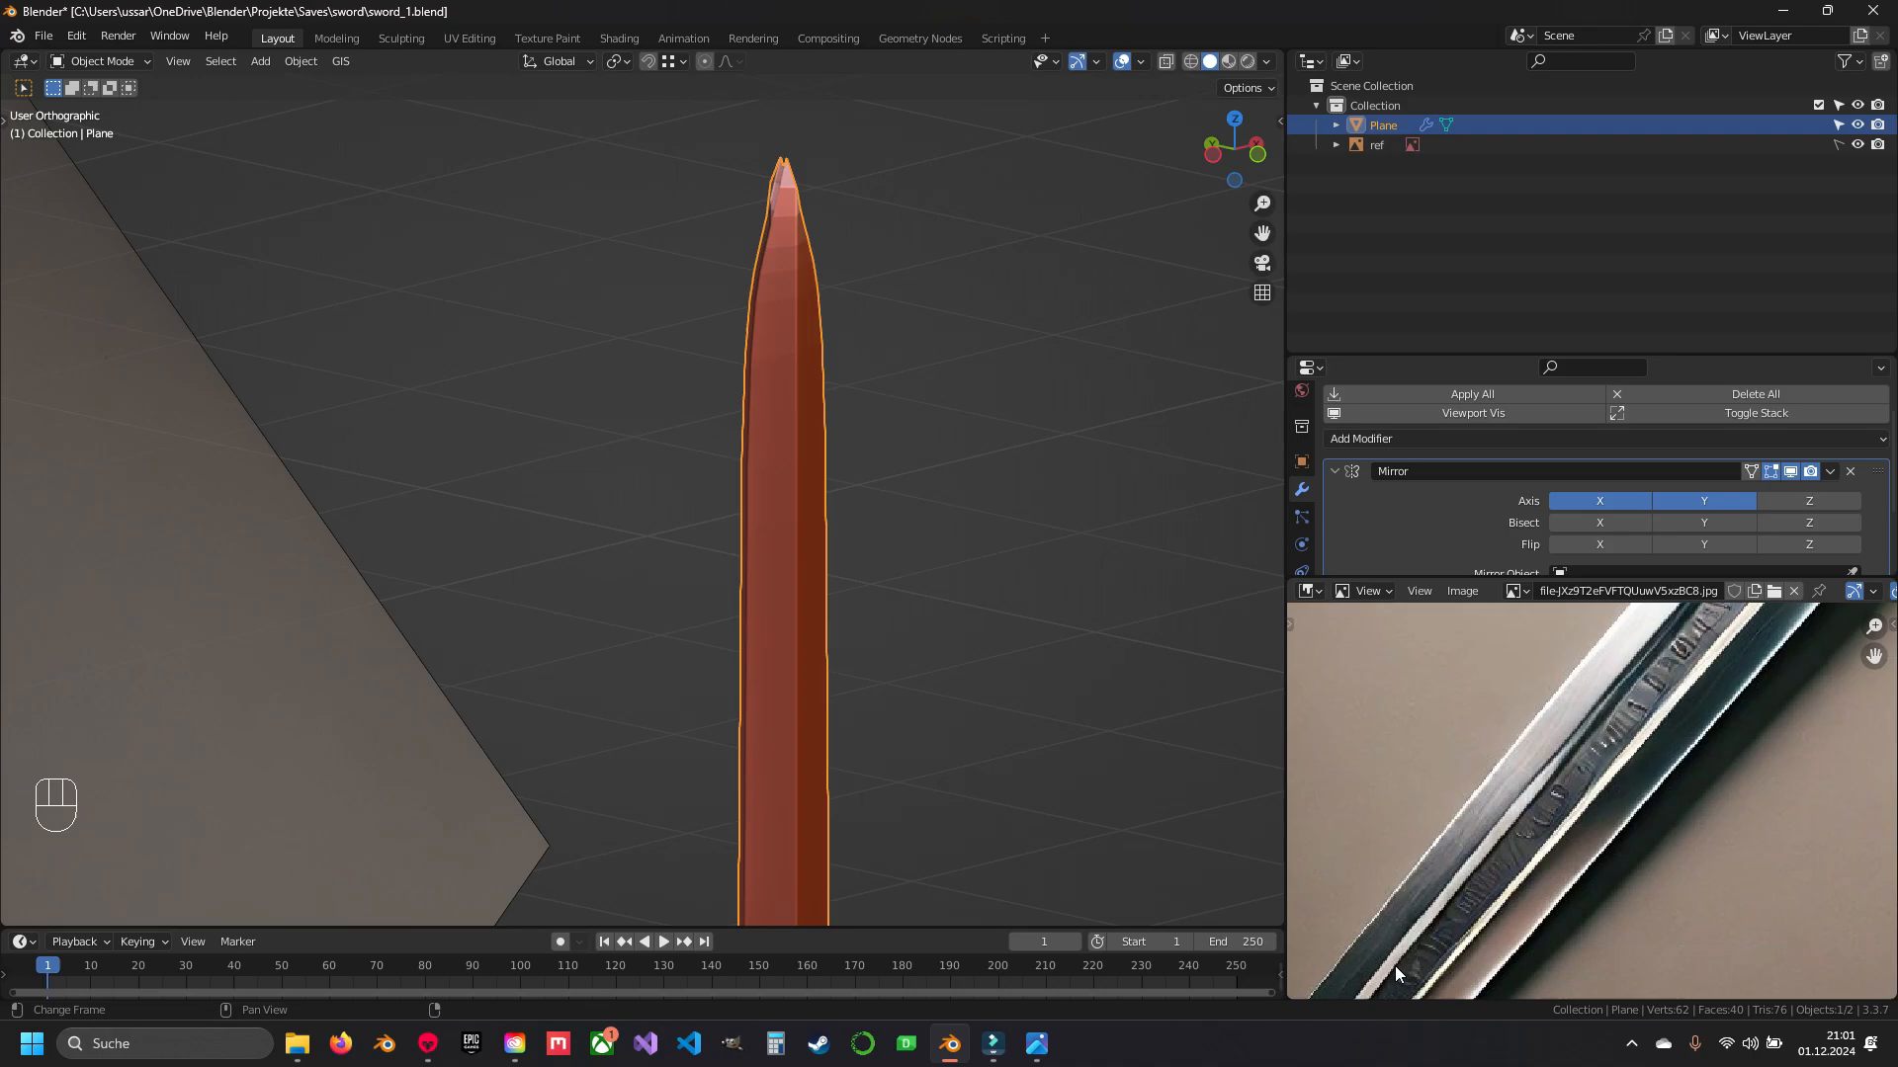
middle_drag(1395, 964, 1512, 820)
middle_drag(815, 471, 872, 475)
shift+middle_drag(812, 336, 664, 433)
- Undo the outer edge loop's move and turn the Mirror modifier's Y axis back on
key(ctrl+z)
key(ctrl+z)
click(1672, 503)
- Extrude the selected outer edge loop and move the new edges along Y toward the mirrored half
middle_drag(1042, 513, 774, 492)
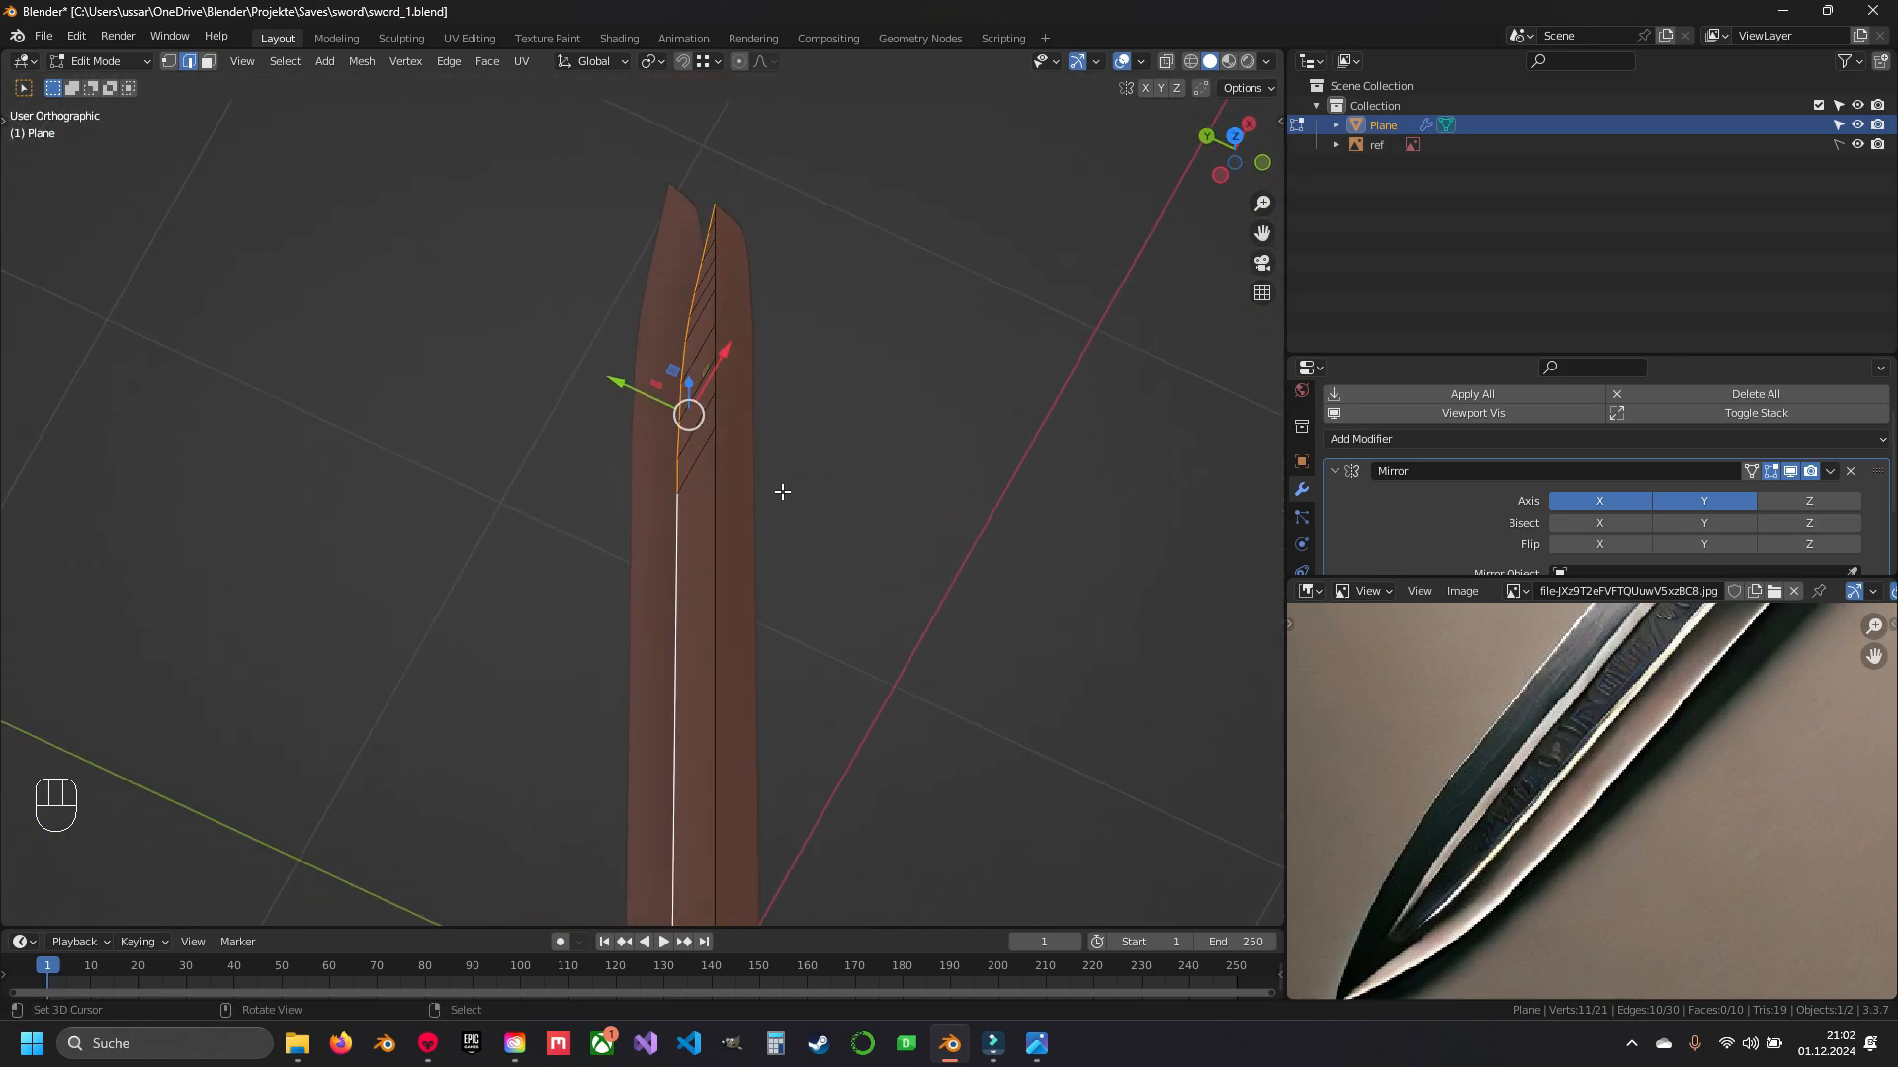
key(e)
key(Escape)
shift+middle_drag(708, 433, 838, 525)
mouse_move(769, 484)
mouse_down()
mouse_move(733, 463)
mouse_move(756, 467)
mouse_up()
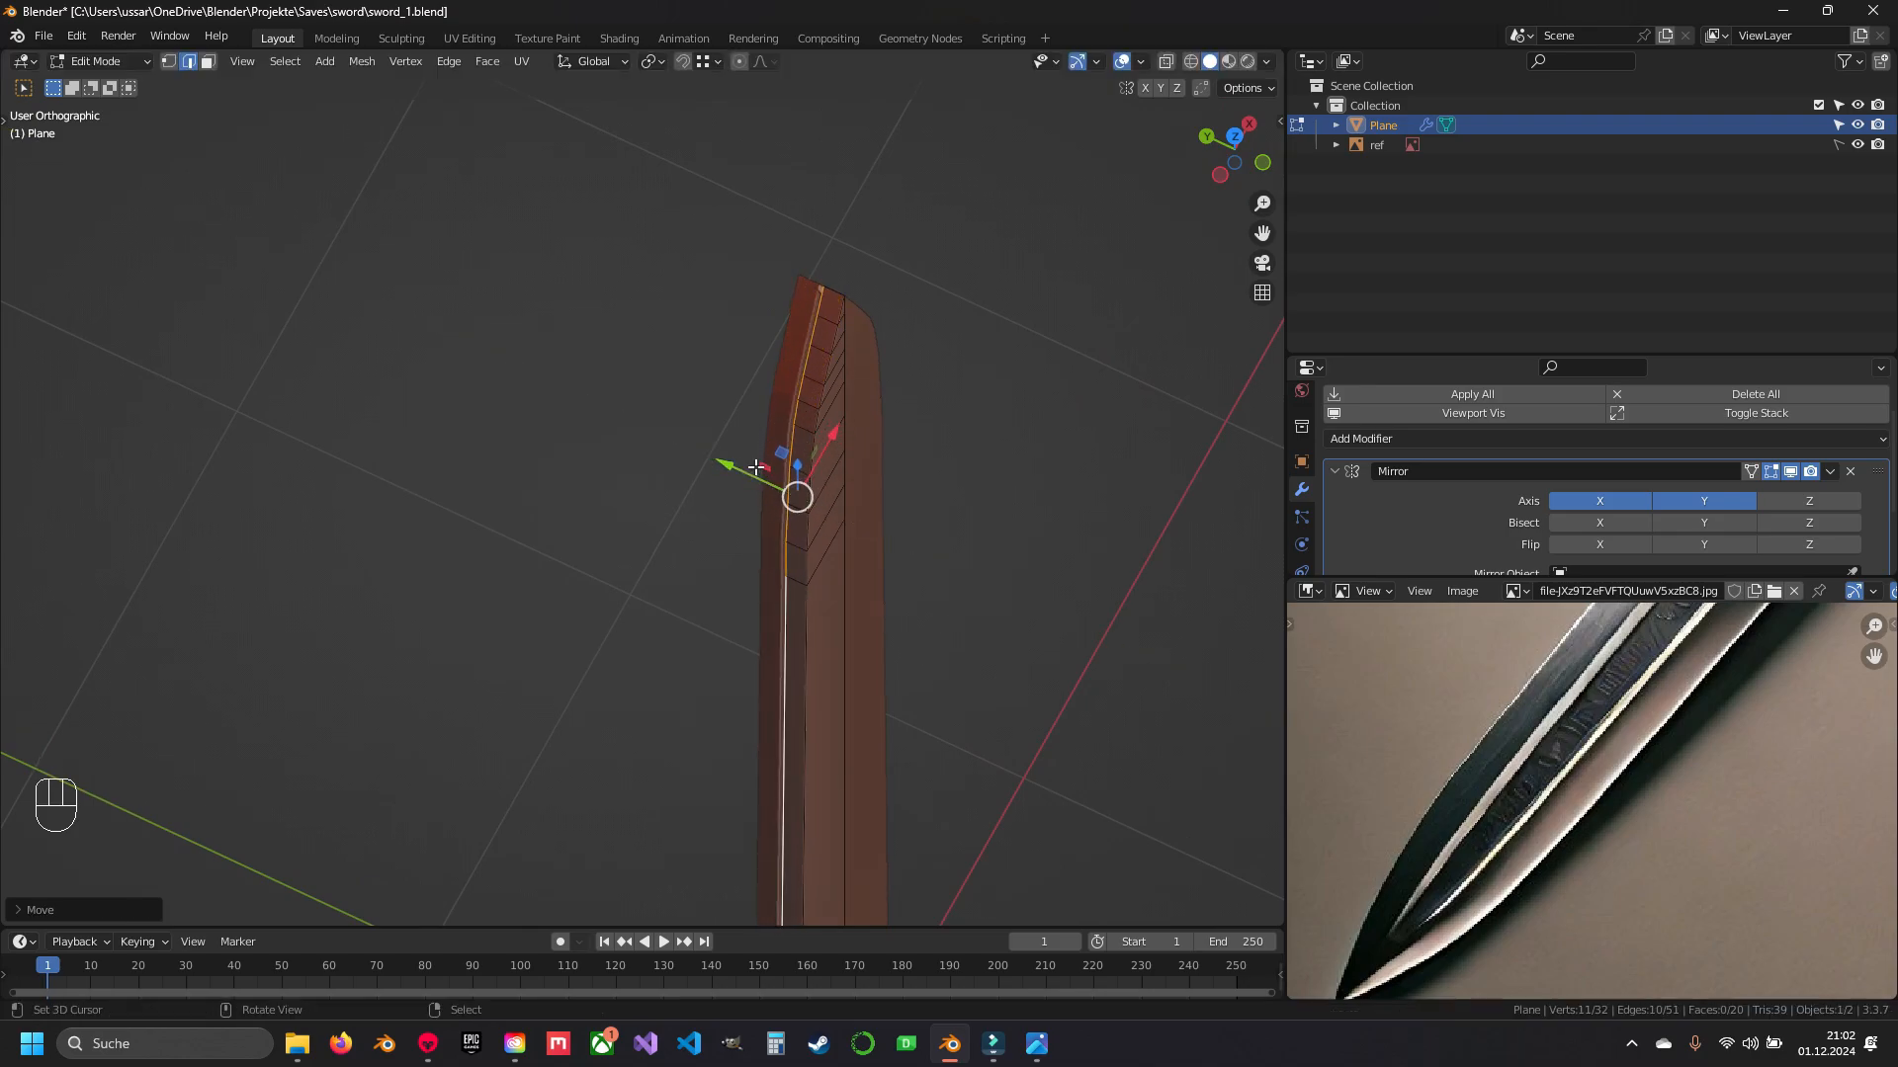
- Enable Clipping on the Mirror modifier and move the extruded edges along Y until they meet the mirrored half
middle_drag(758, 467, 848, 201)
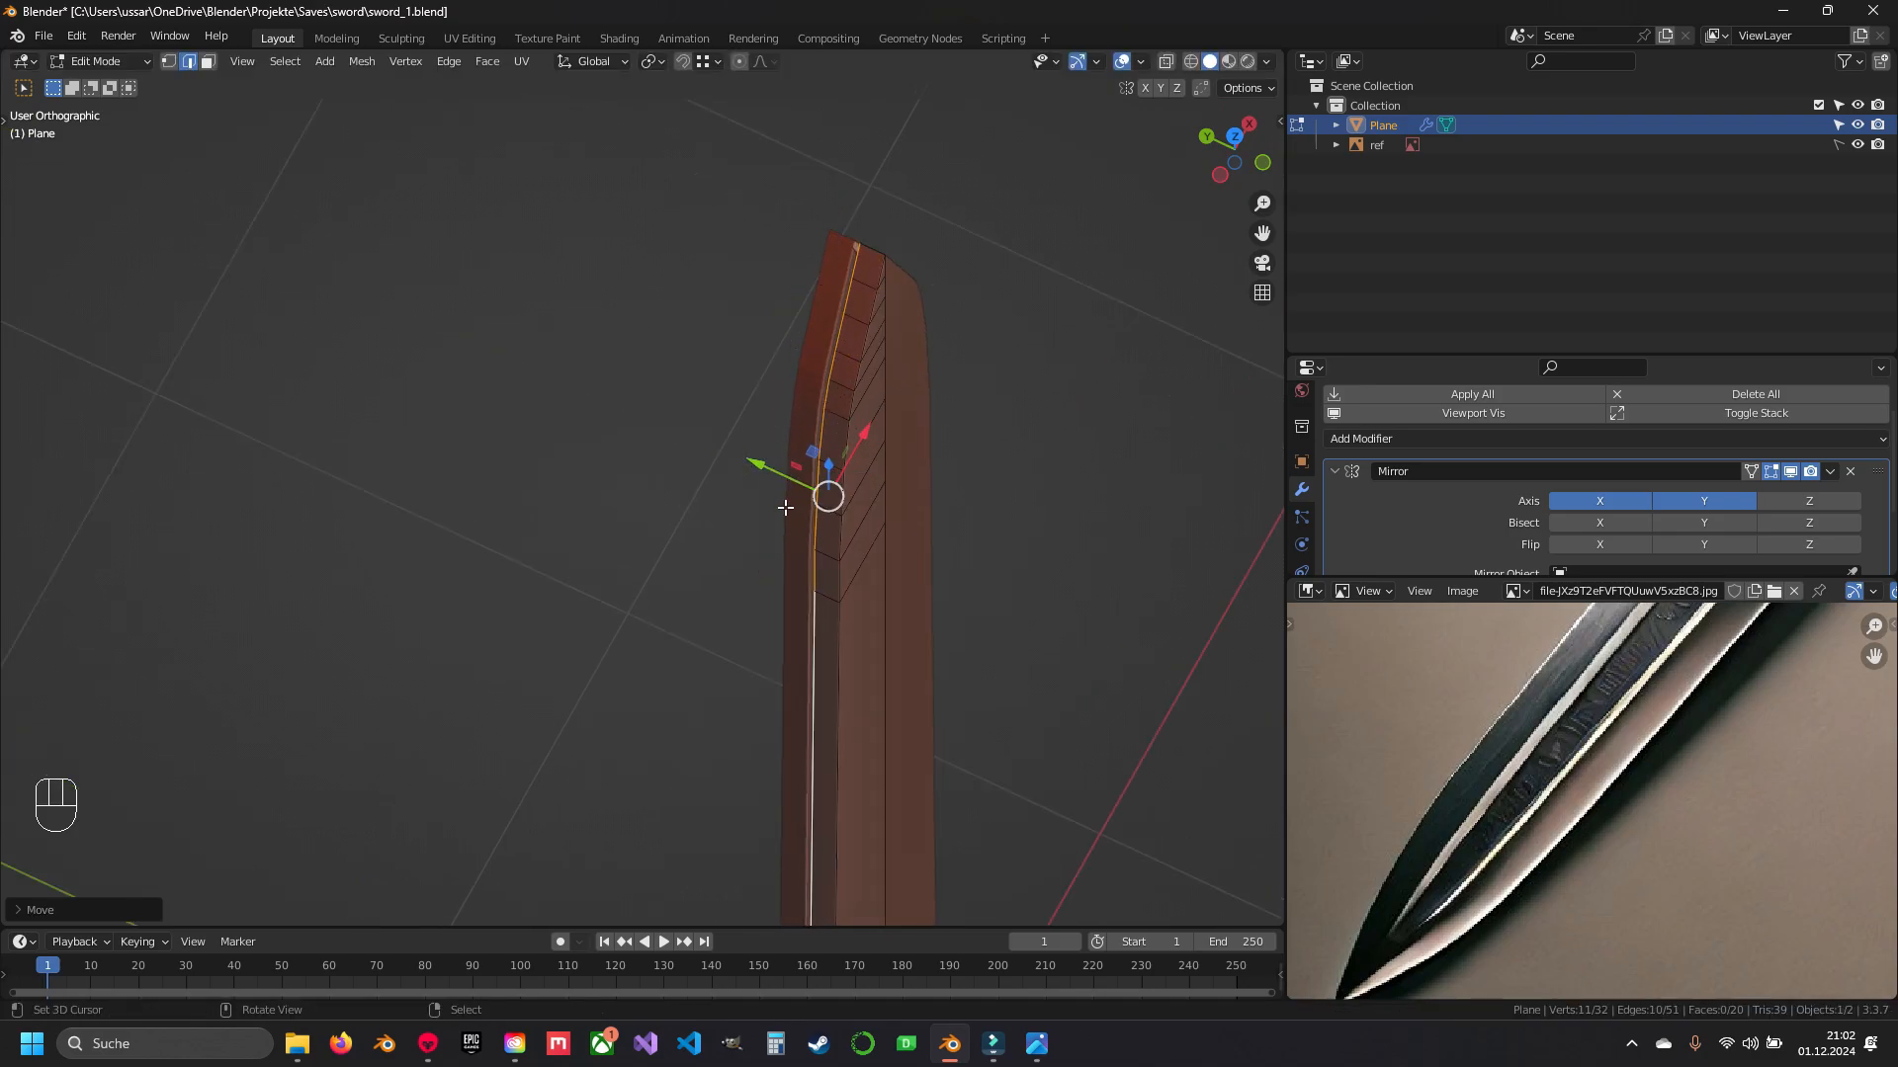
scroll(796, 465, up, 2)
scroll(1432, 478, down, 3)
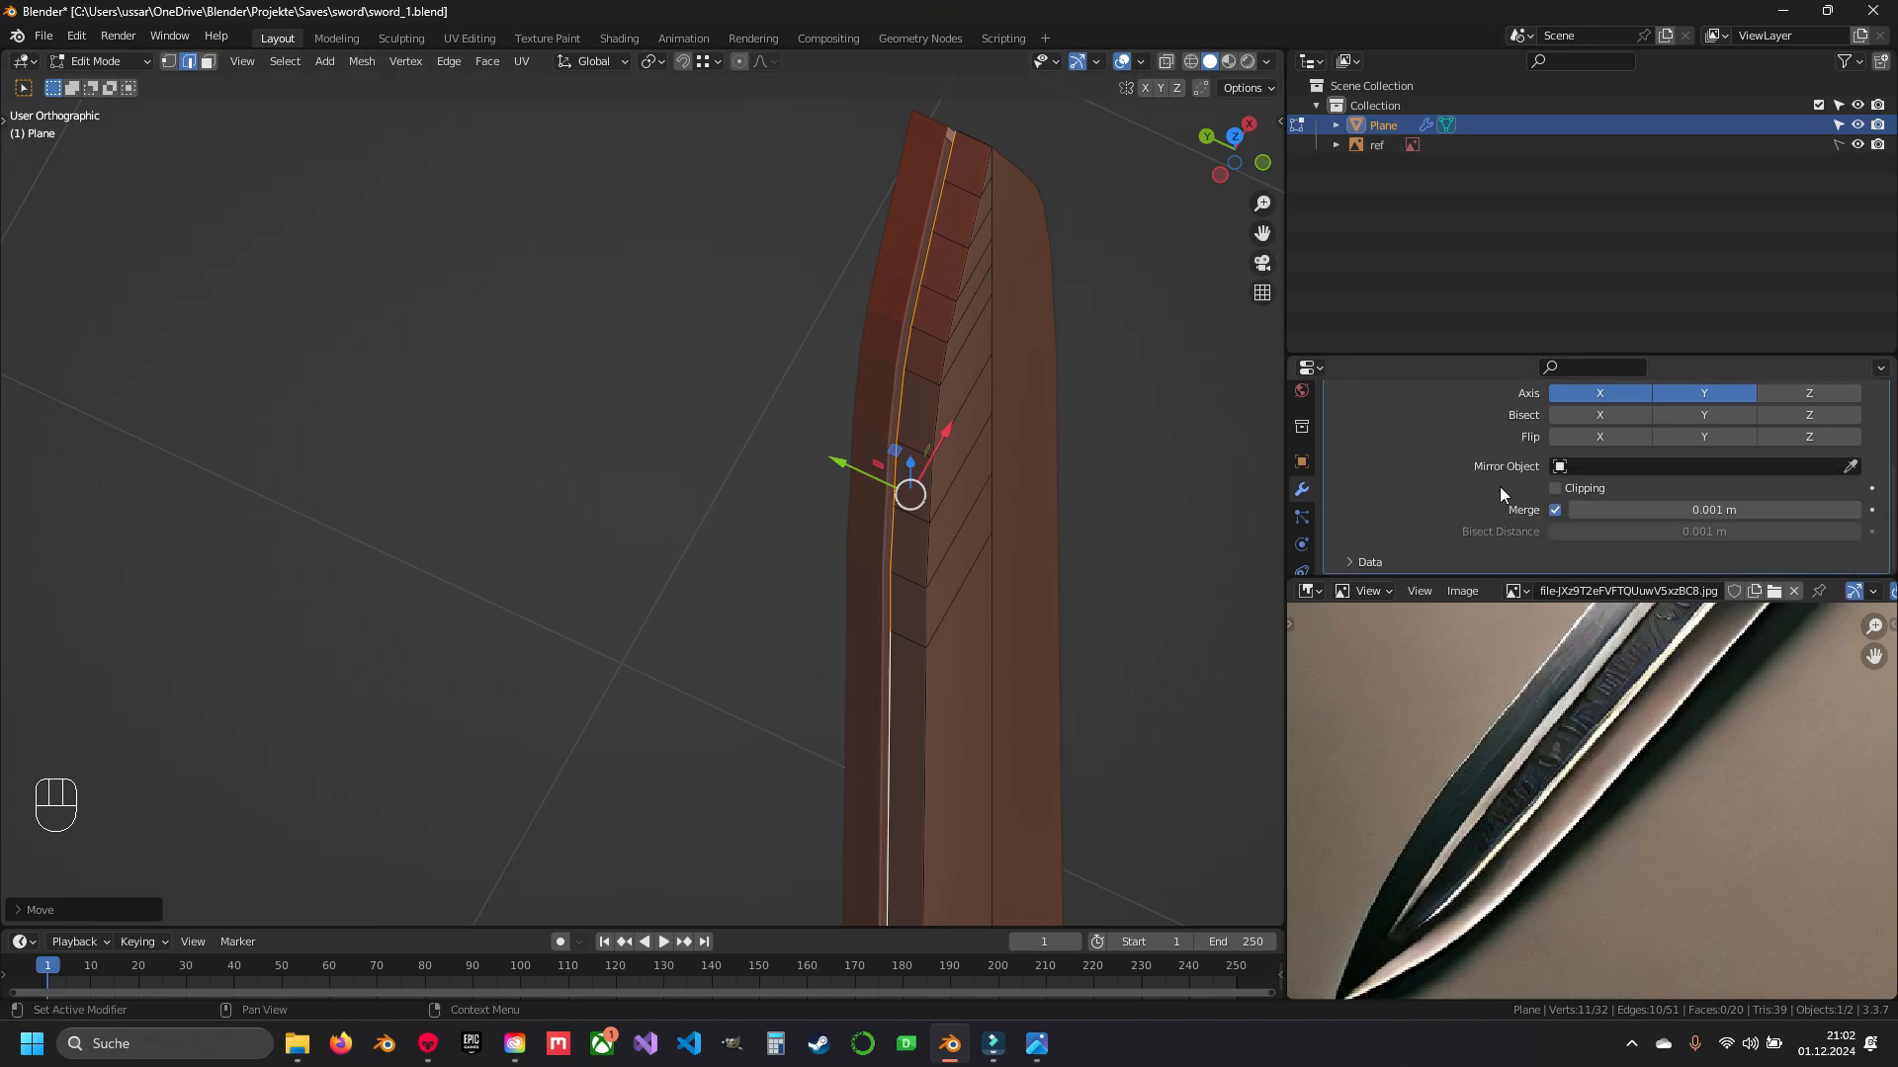
shift+middle_drag(896, 453, 848, 566)
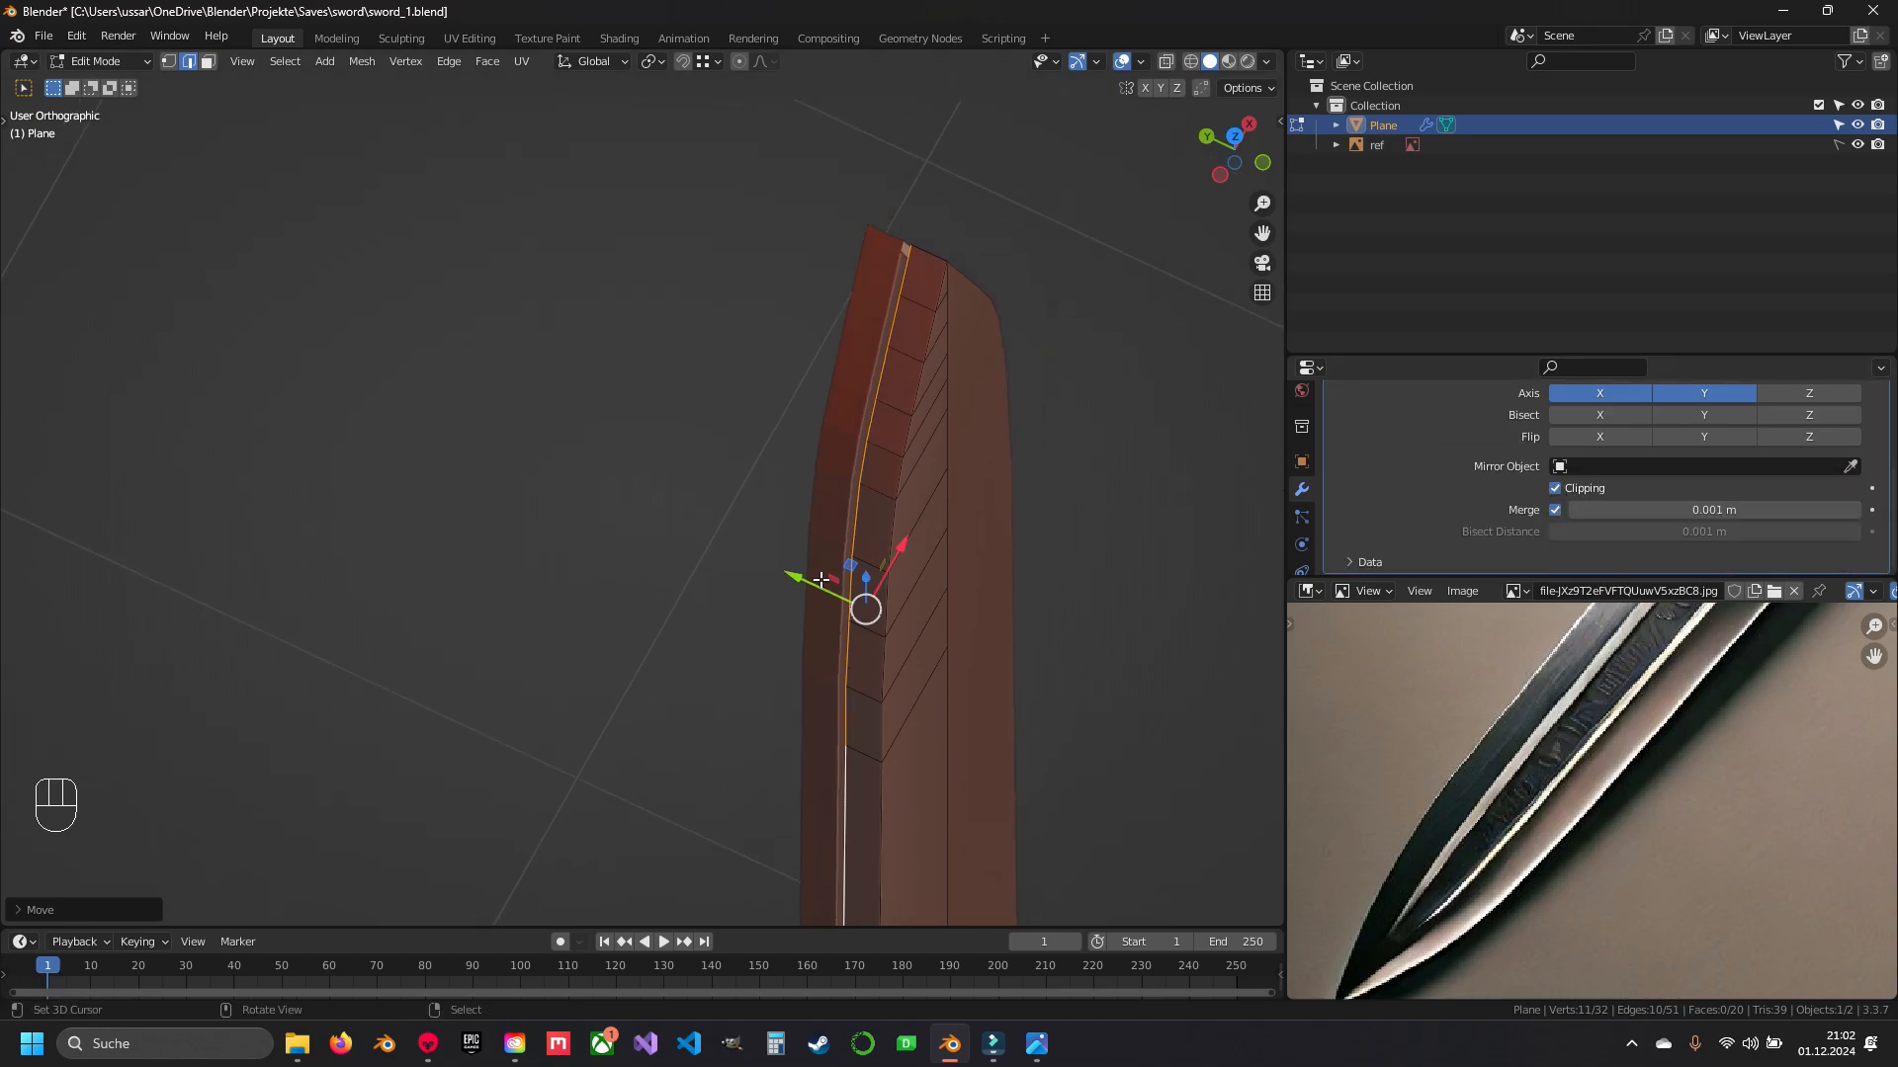
drag(791, 576, 461, 468)
- Switch to Object Mode and apply Shade Smooth to the joined blade
middle_drag(983, 491, 740, 521)
key(Tab)
key(Tab)
key(Tab)
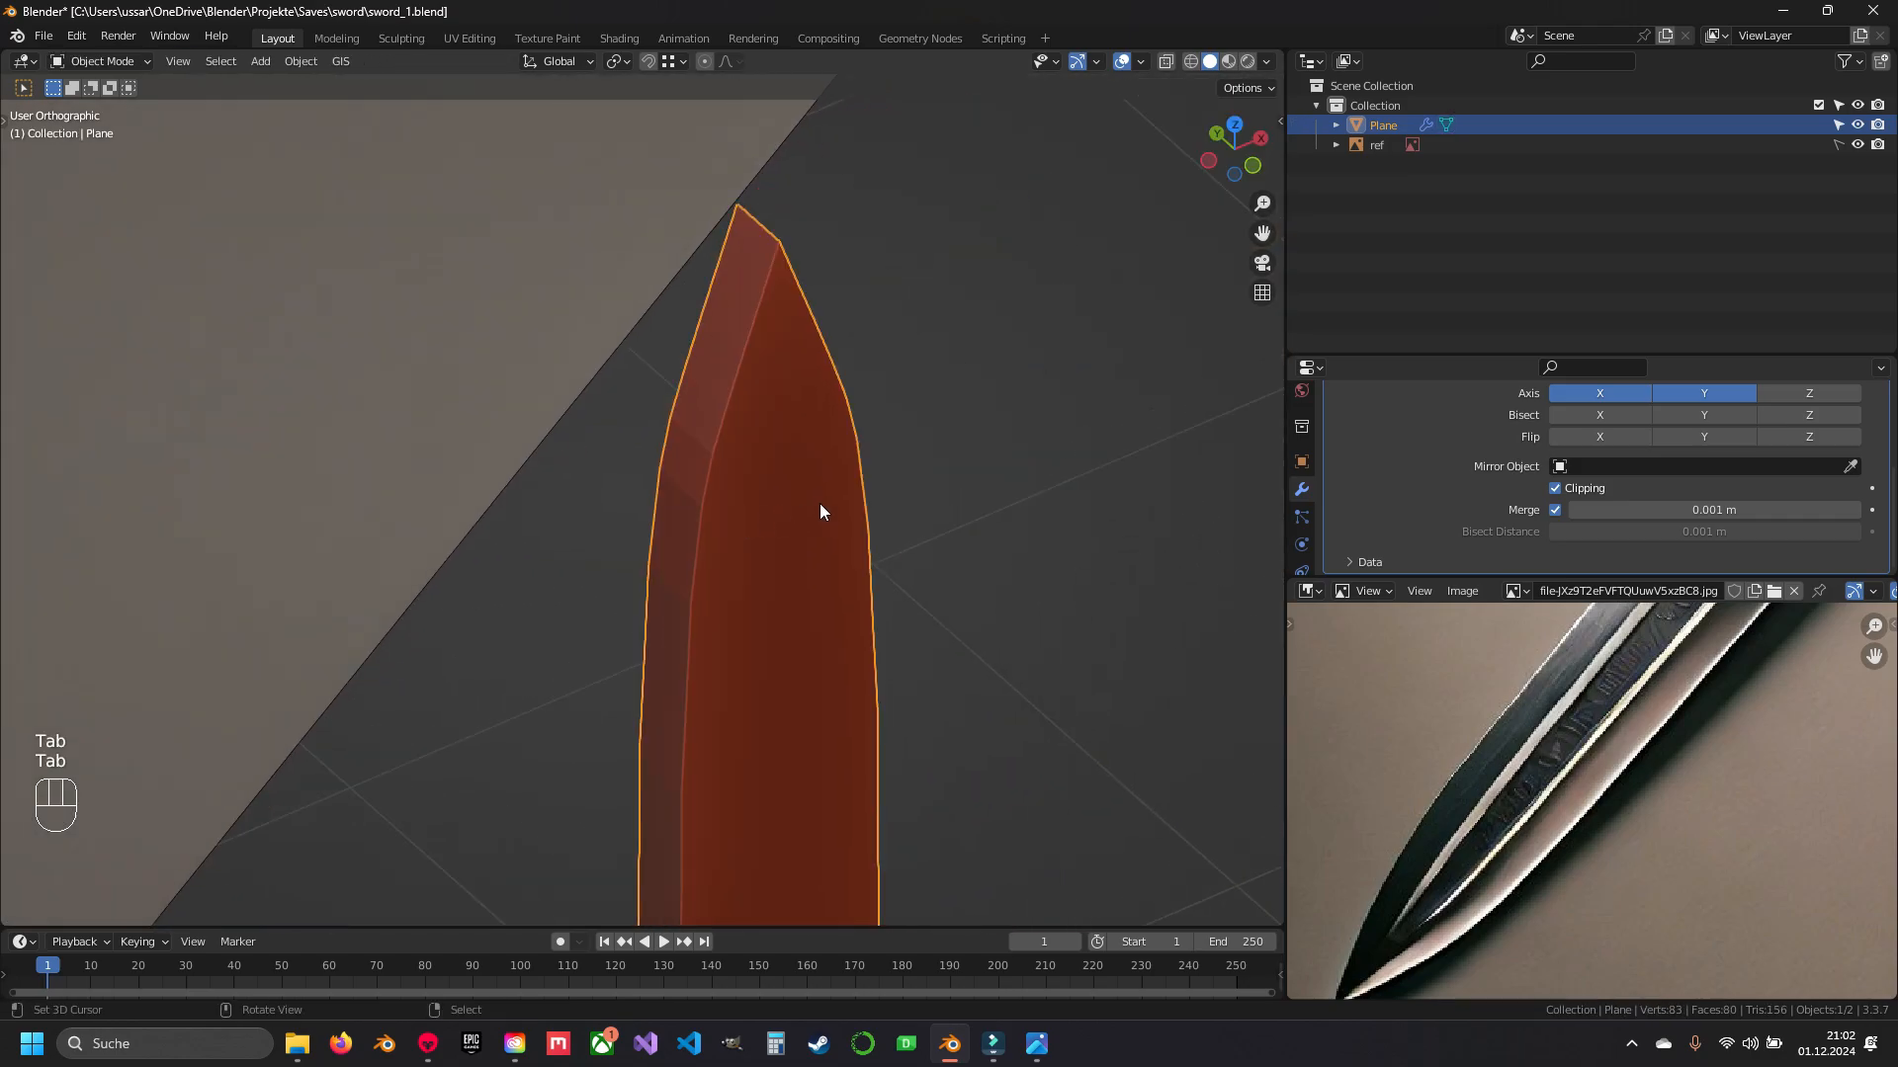
scroll(821, 505, down, 2)
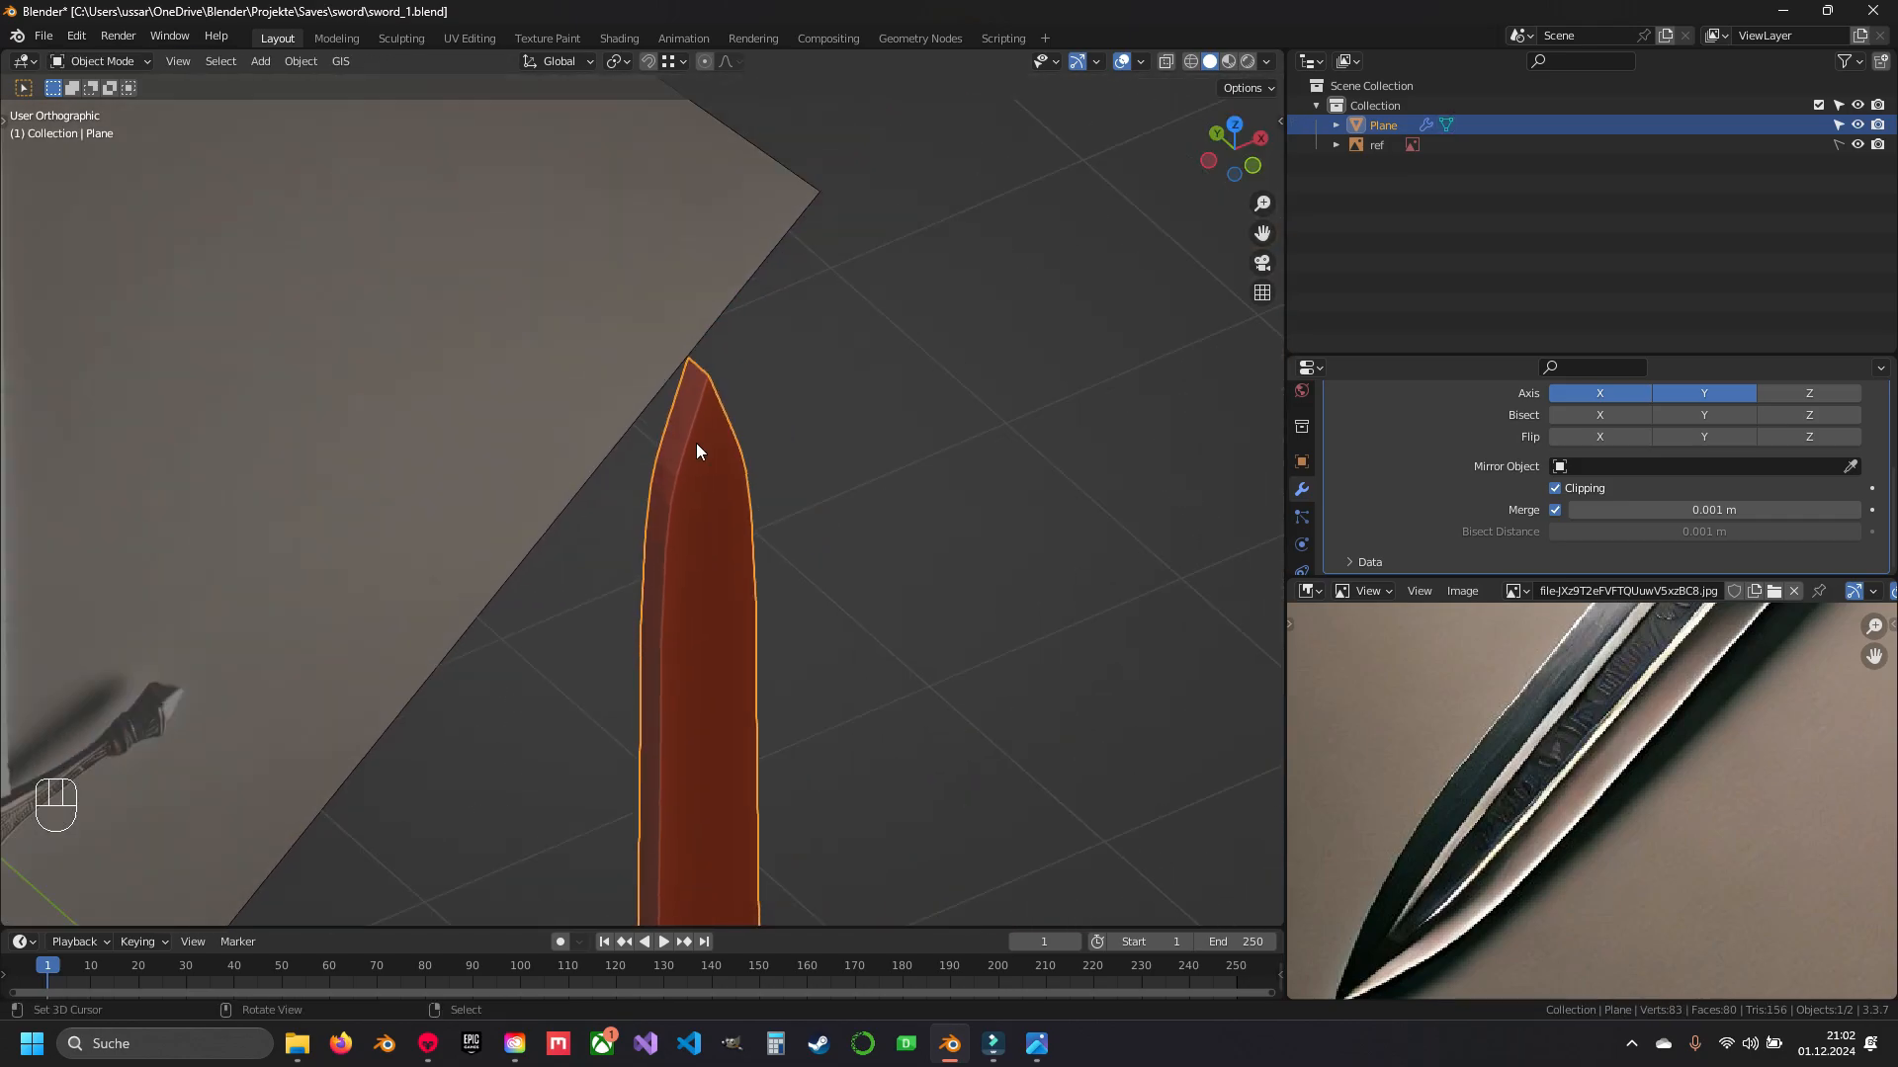
key(Tab)
key(Tab)
key(q)
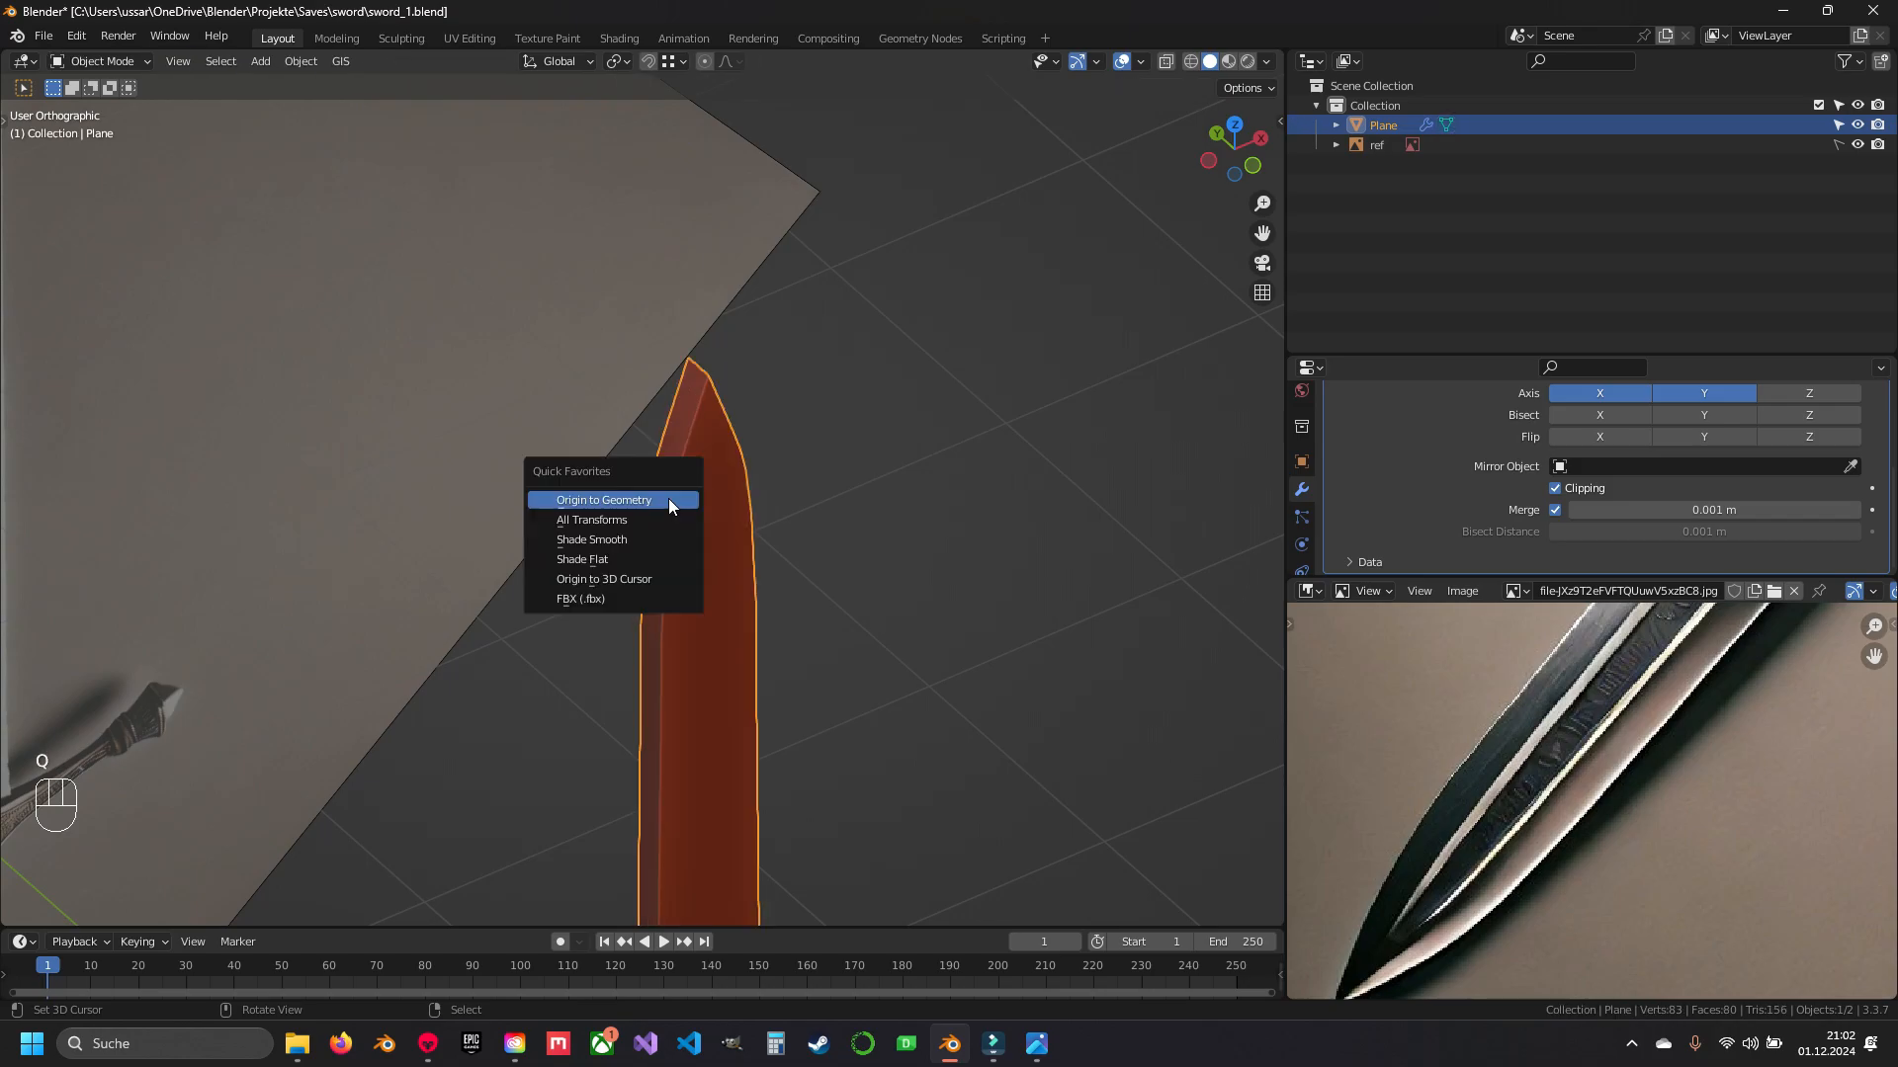
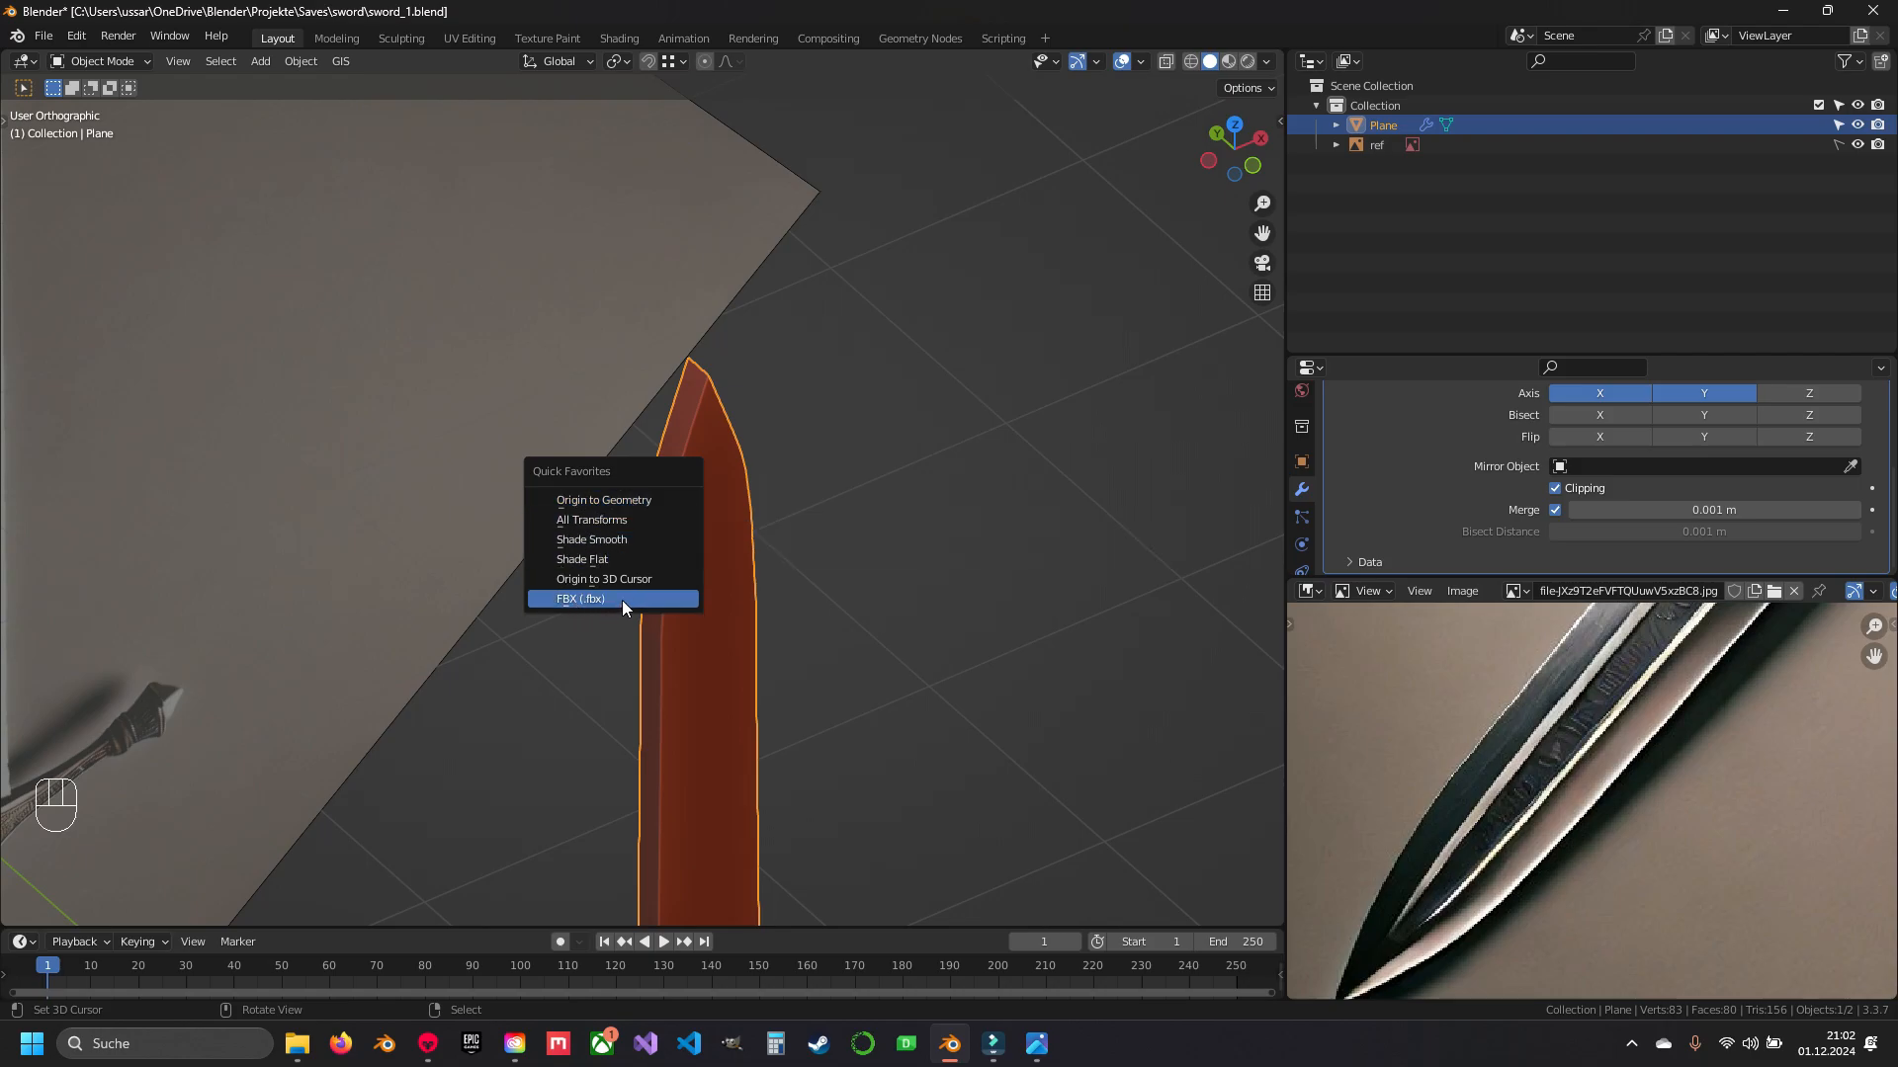
click(641, 539)
scroll(674, 440, up, 4)
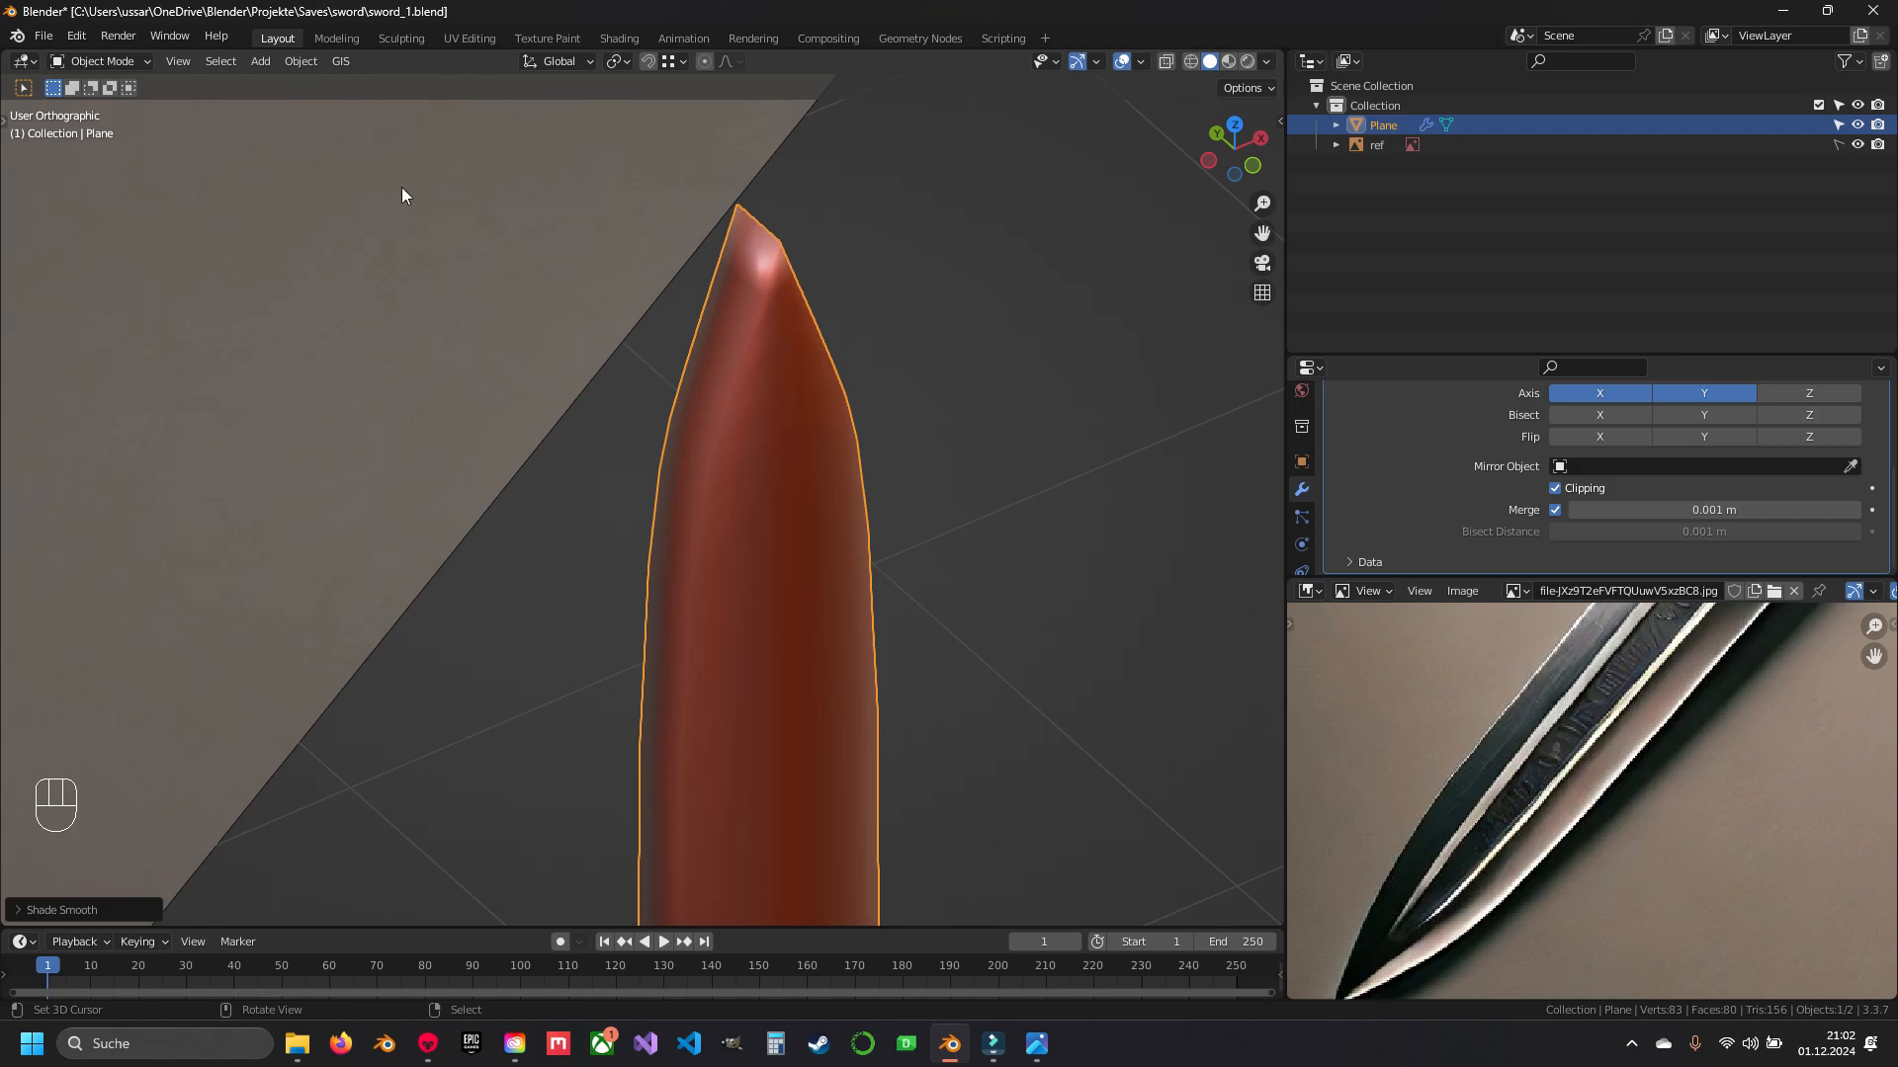
click(301, 61)
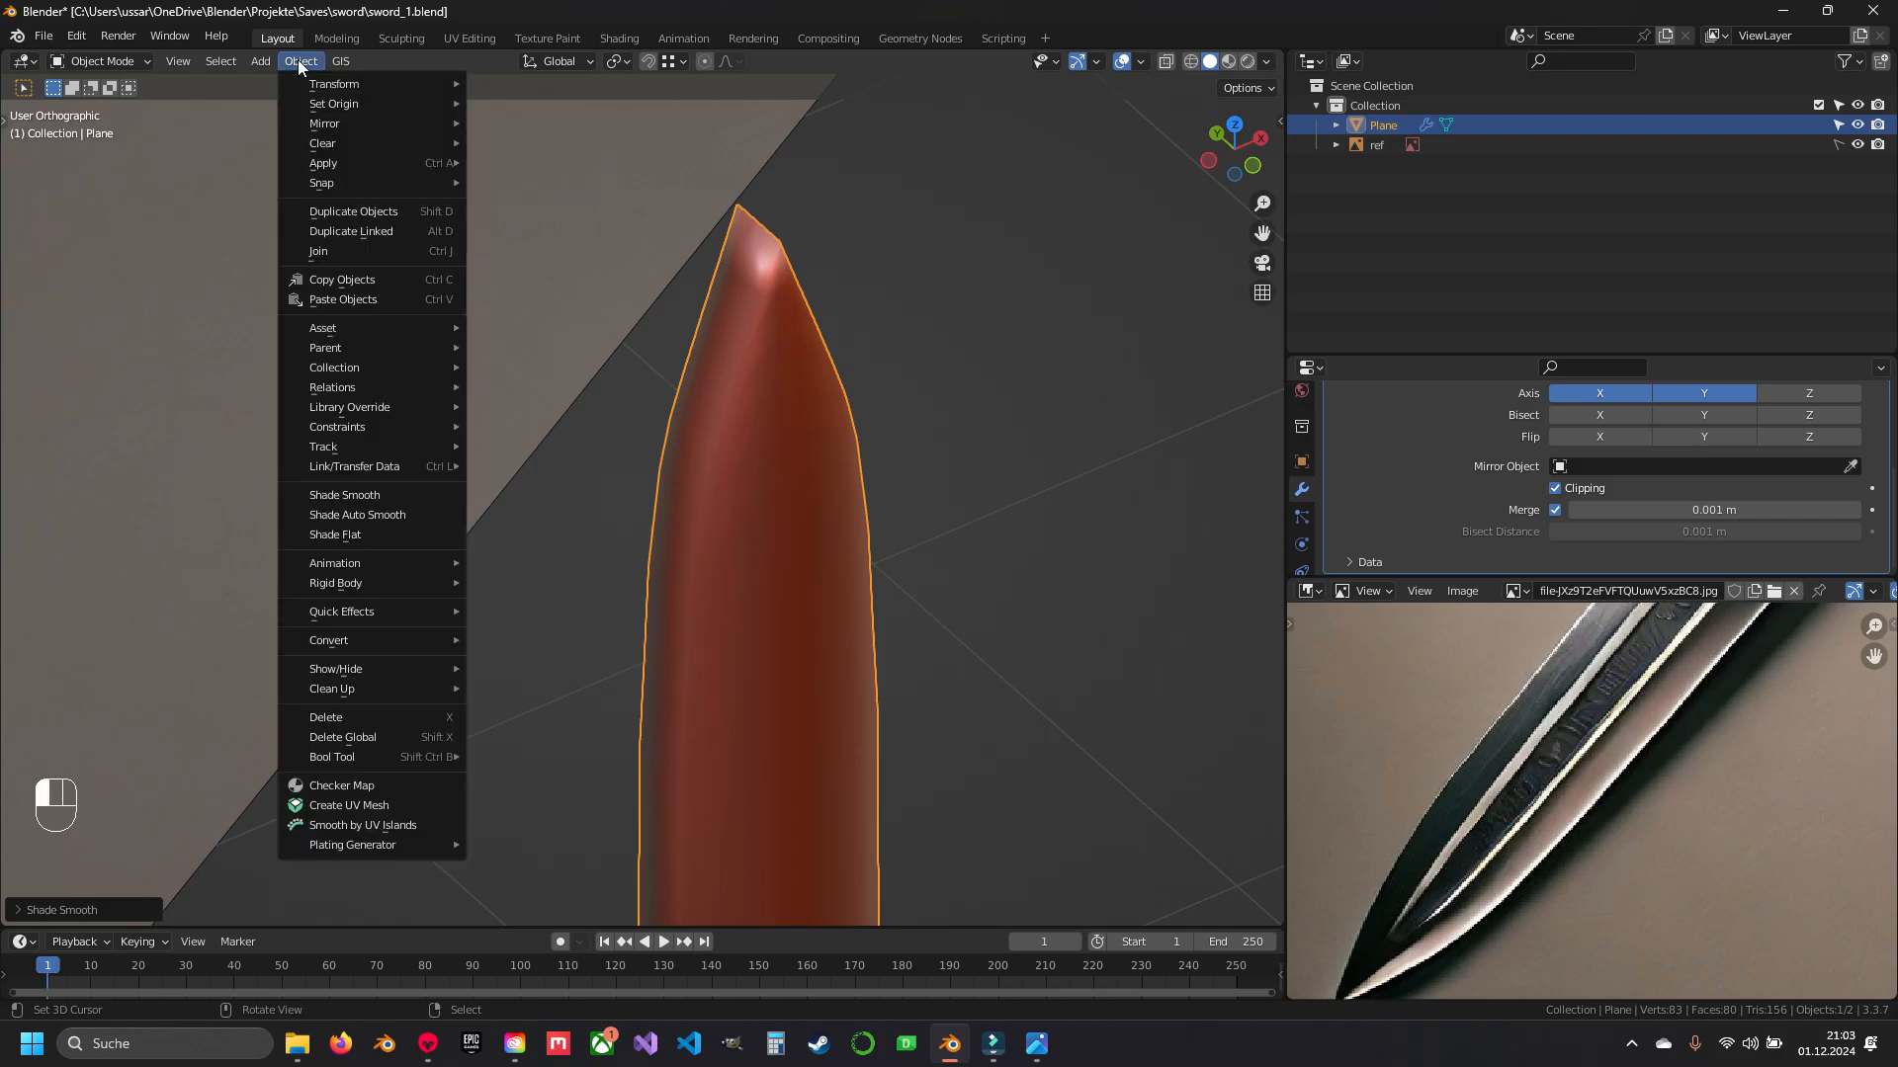
click(379, 499)
- Enable Auto Smooth in the blade mesh's normals settings
shift+middle_drag(867, 336, 1128, 402)
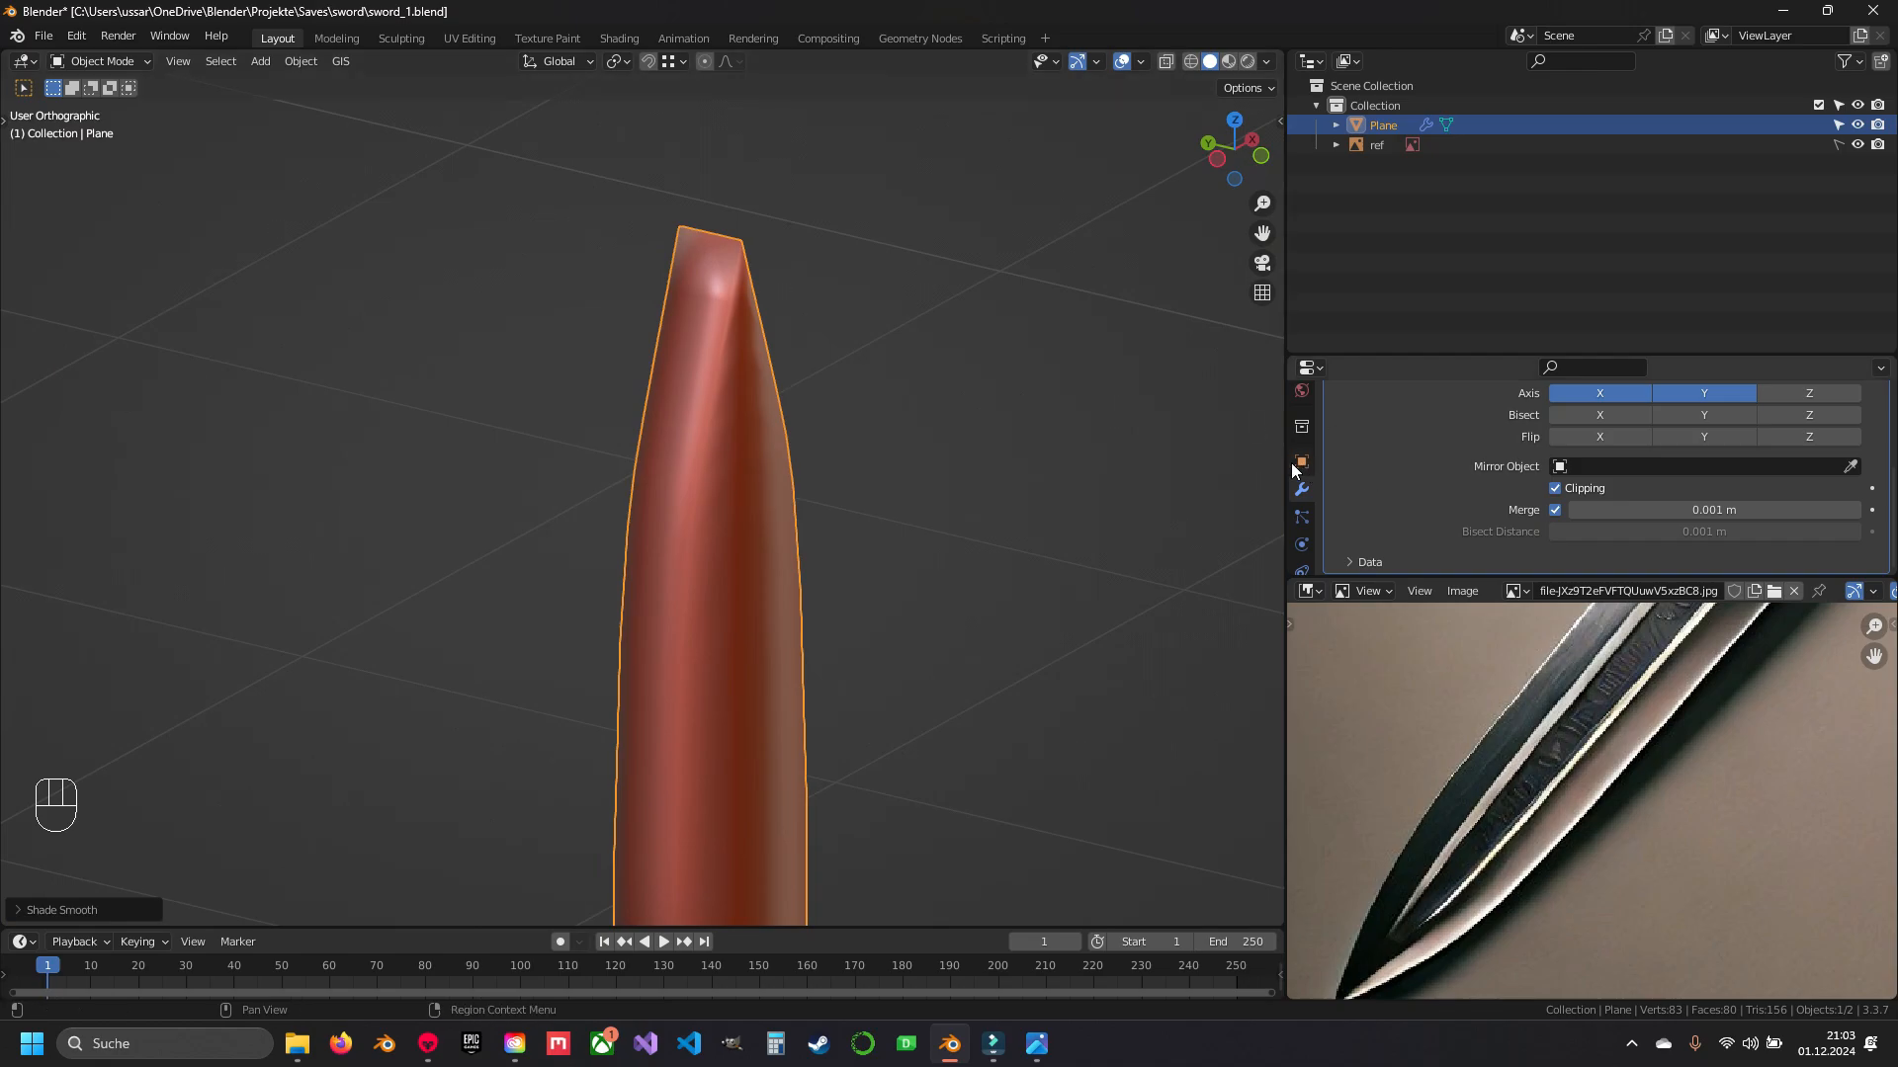
scroll(1301, 519, down, 4)
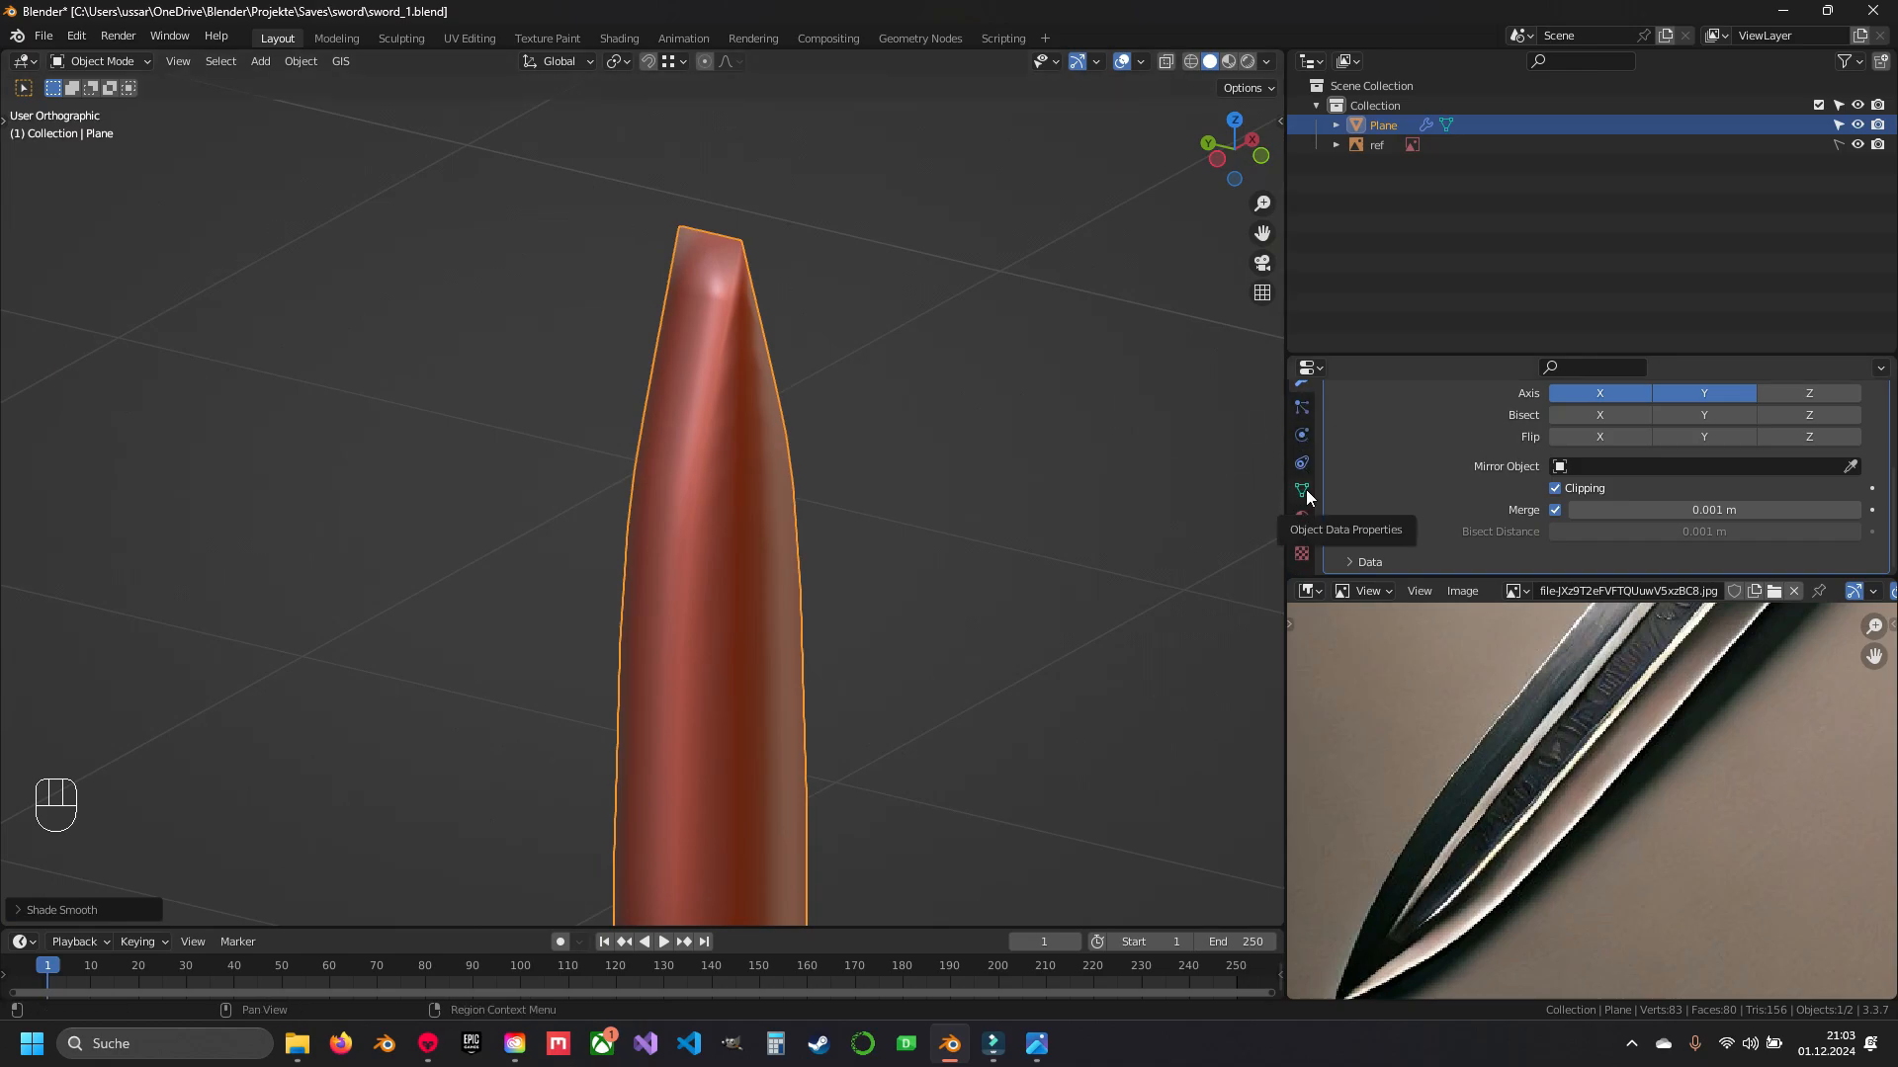
click(1303, 490)
scroll(1522, 488, down, 3)
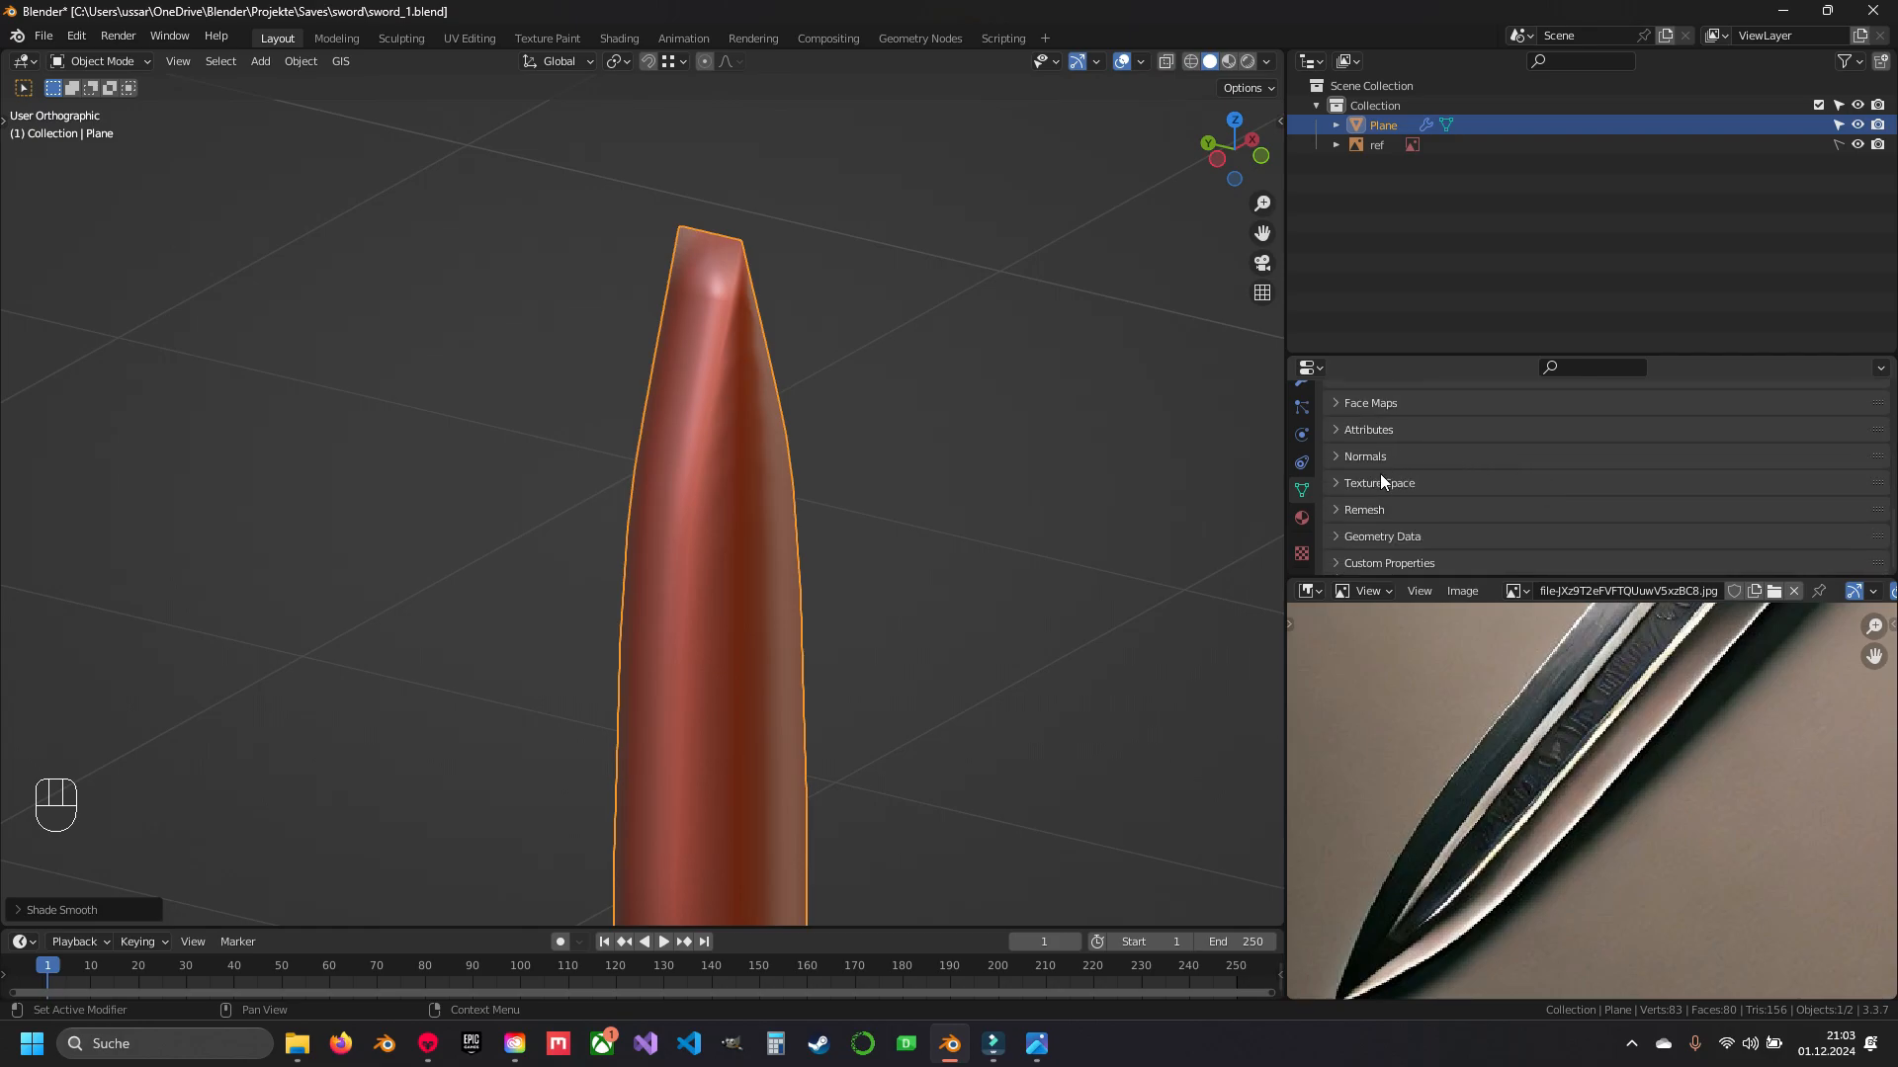
click(1334, 457)
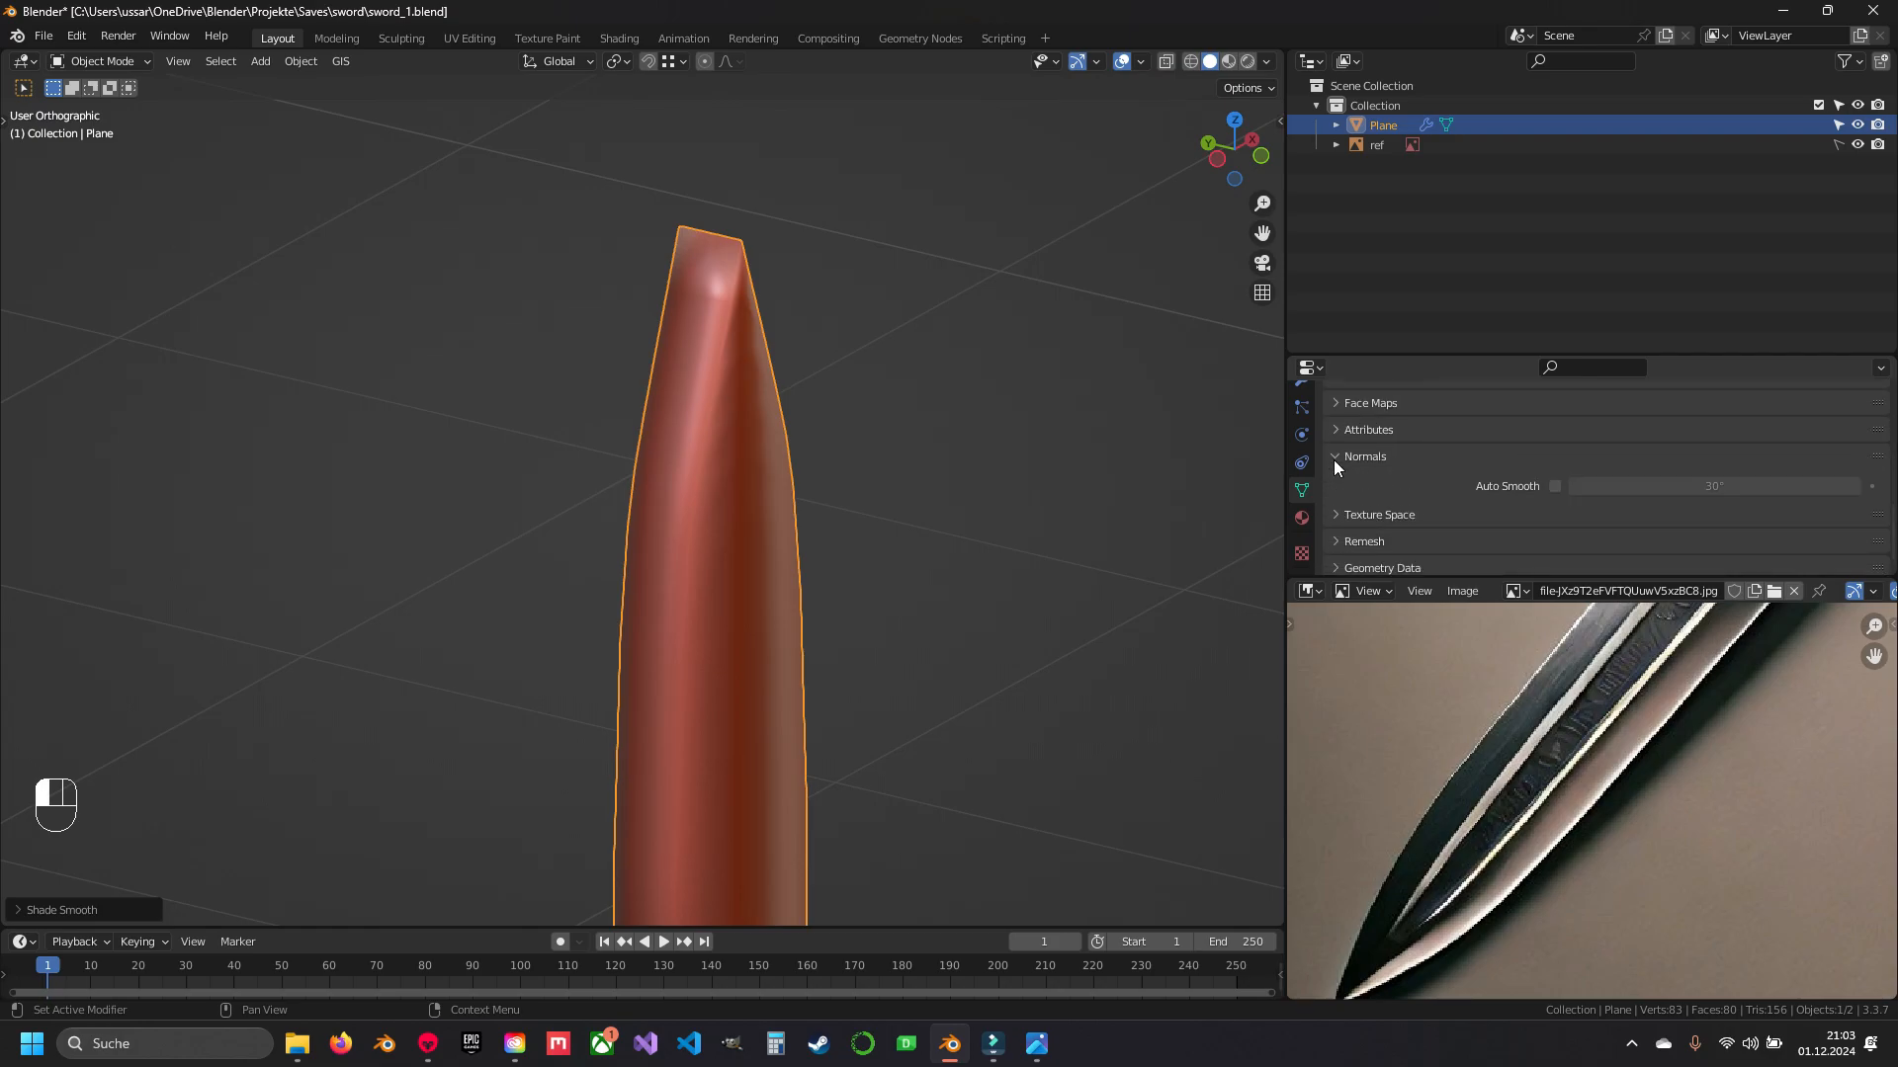
click(1554, 485)
middle_drag(909, 432, 789, 437)
mouse_move(745, 268)
middle_down()
mouse_move(595, 474)
mouse_move(648, 506)
mouse_move(631, 559)
mouse_move(733, 584)
mouse_move(664, 547)
mouse_move(739, 476)
middle_up()
- Enter Edit Mode and compare the blade's front wireframe with the groove lines in the reference image
key(KP_1)
key(KP_1)
key(z)
scroll(740, 477, up, 1)
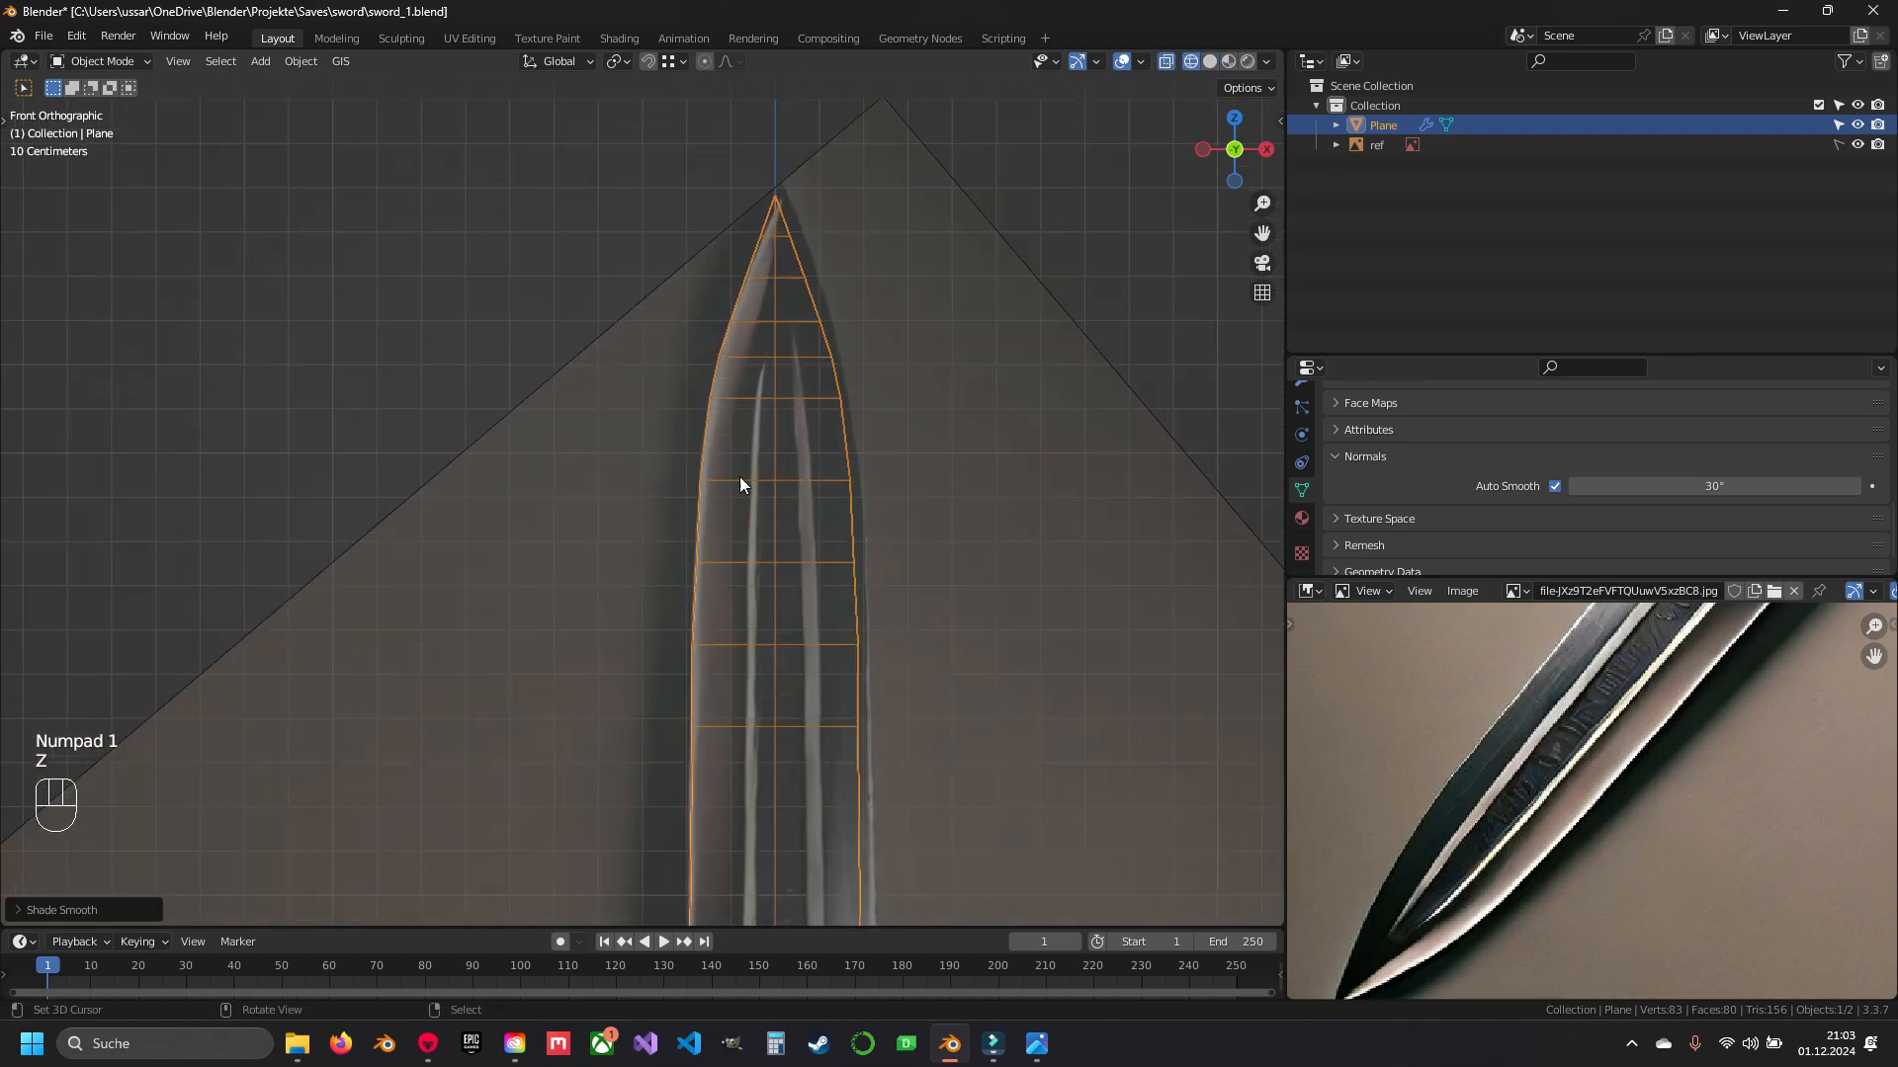
scroll(740, 476, up, 4)
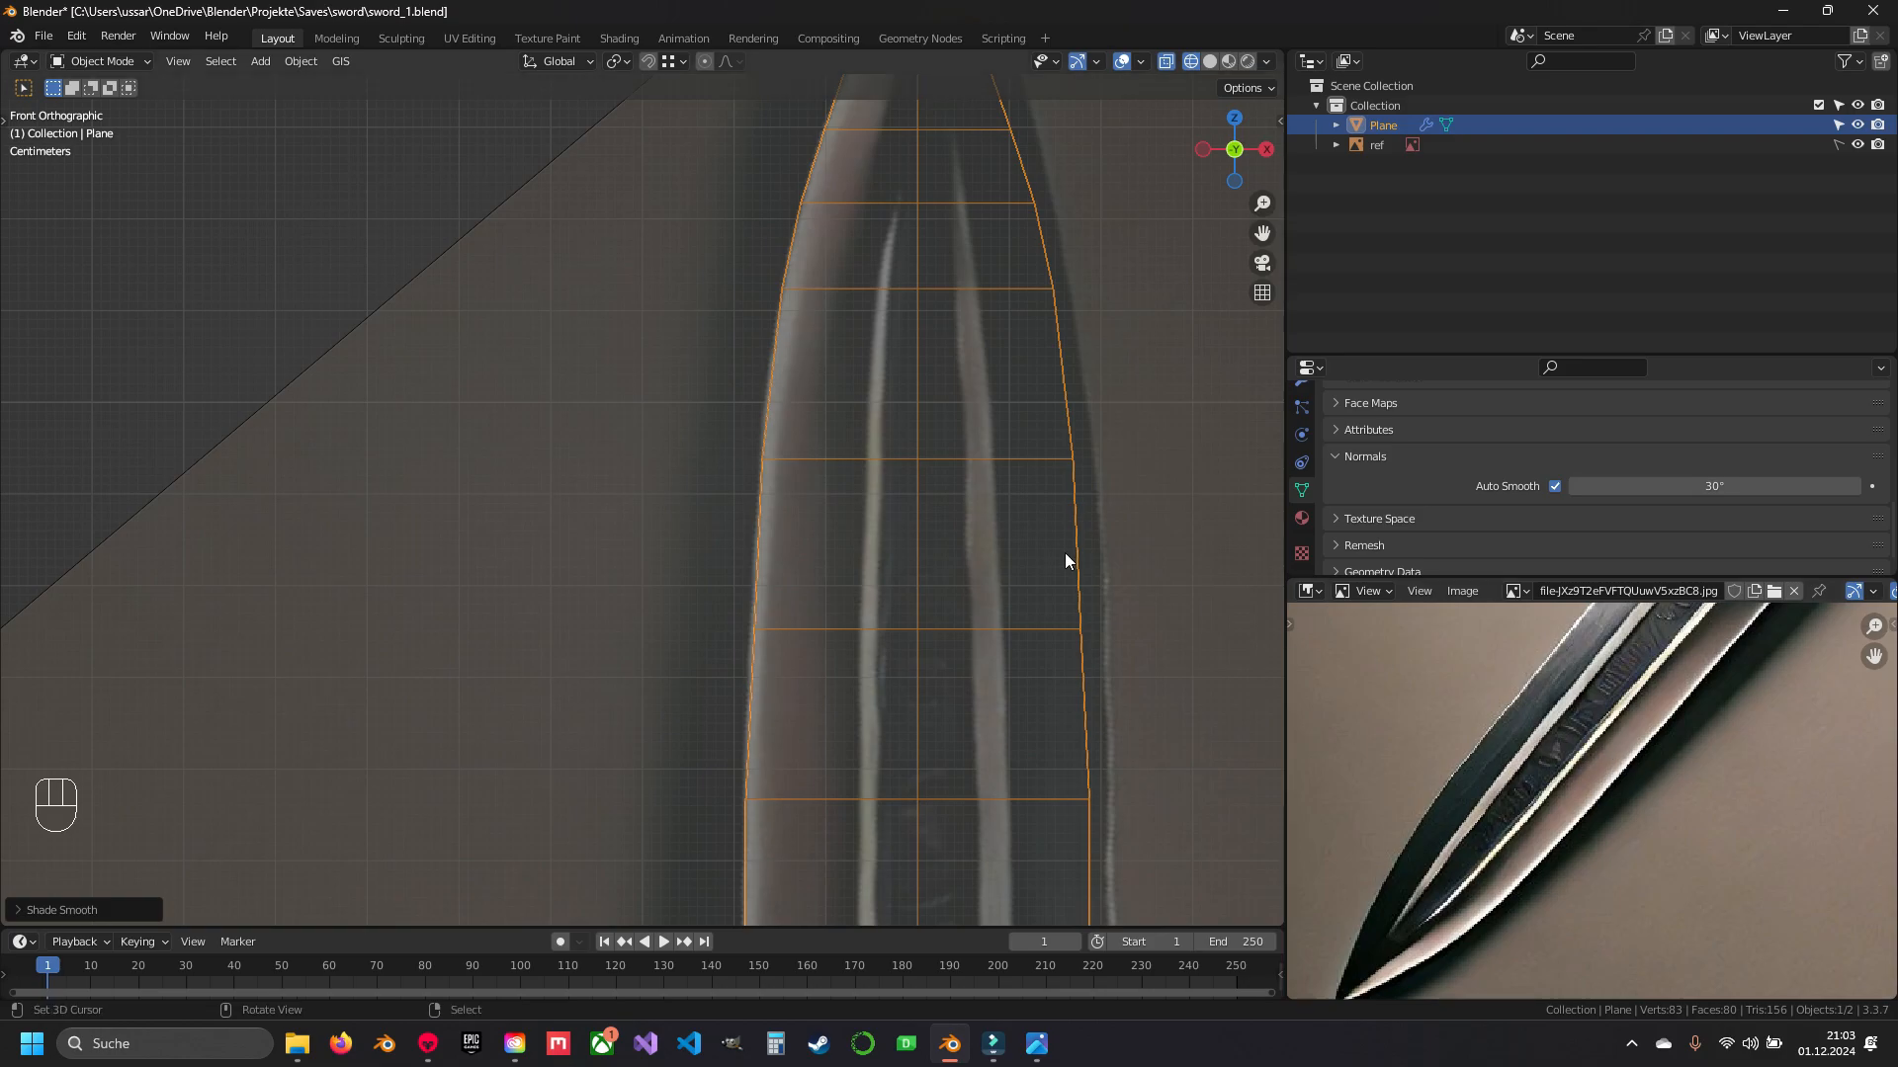
shift+middle_drag(1065, 561, 888, 657)
key(Tab)
shift+middle_drag(750, 330, 621, 369)
scroll(1411, 935, up, 2)
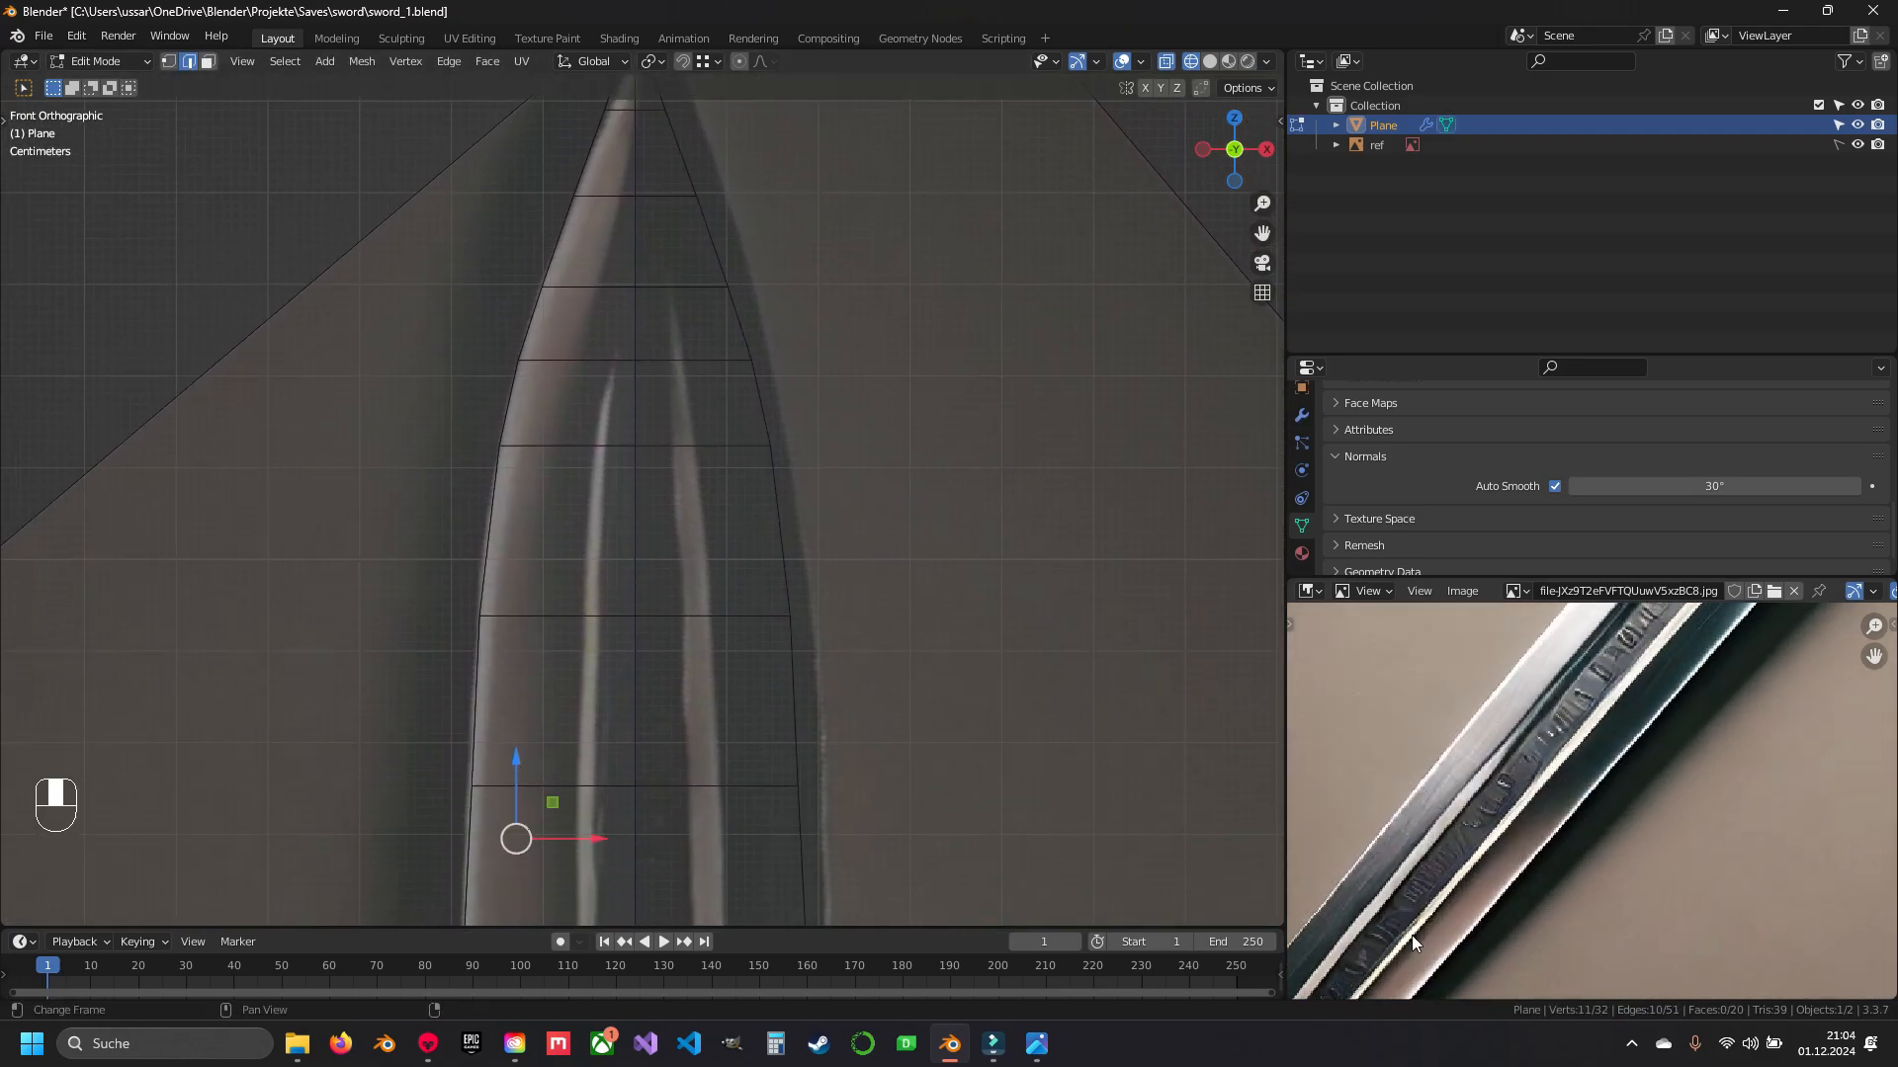
scroll(1411, 935, down, 4)
scroll(1610, 704, up, 4)
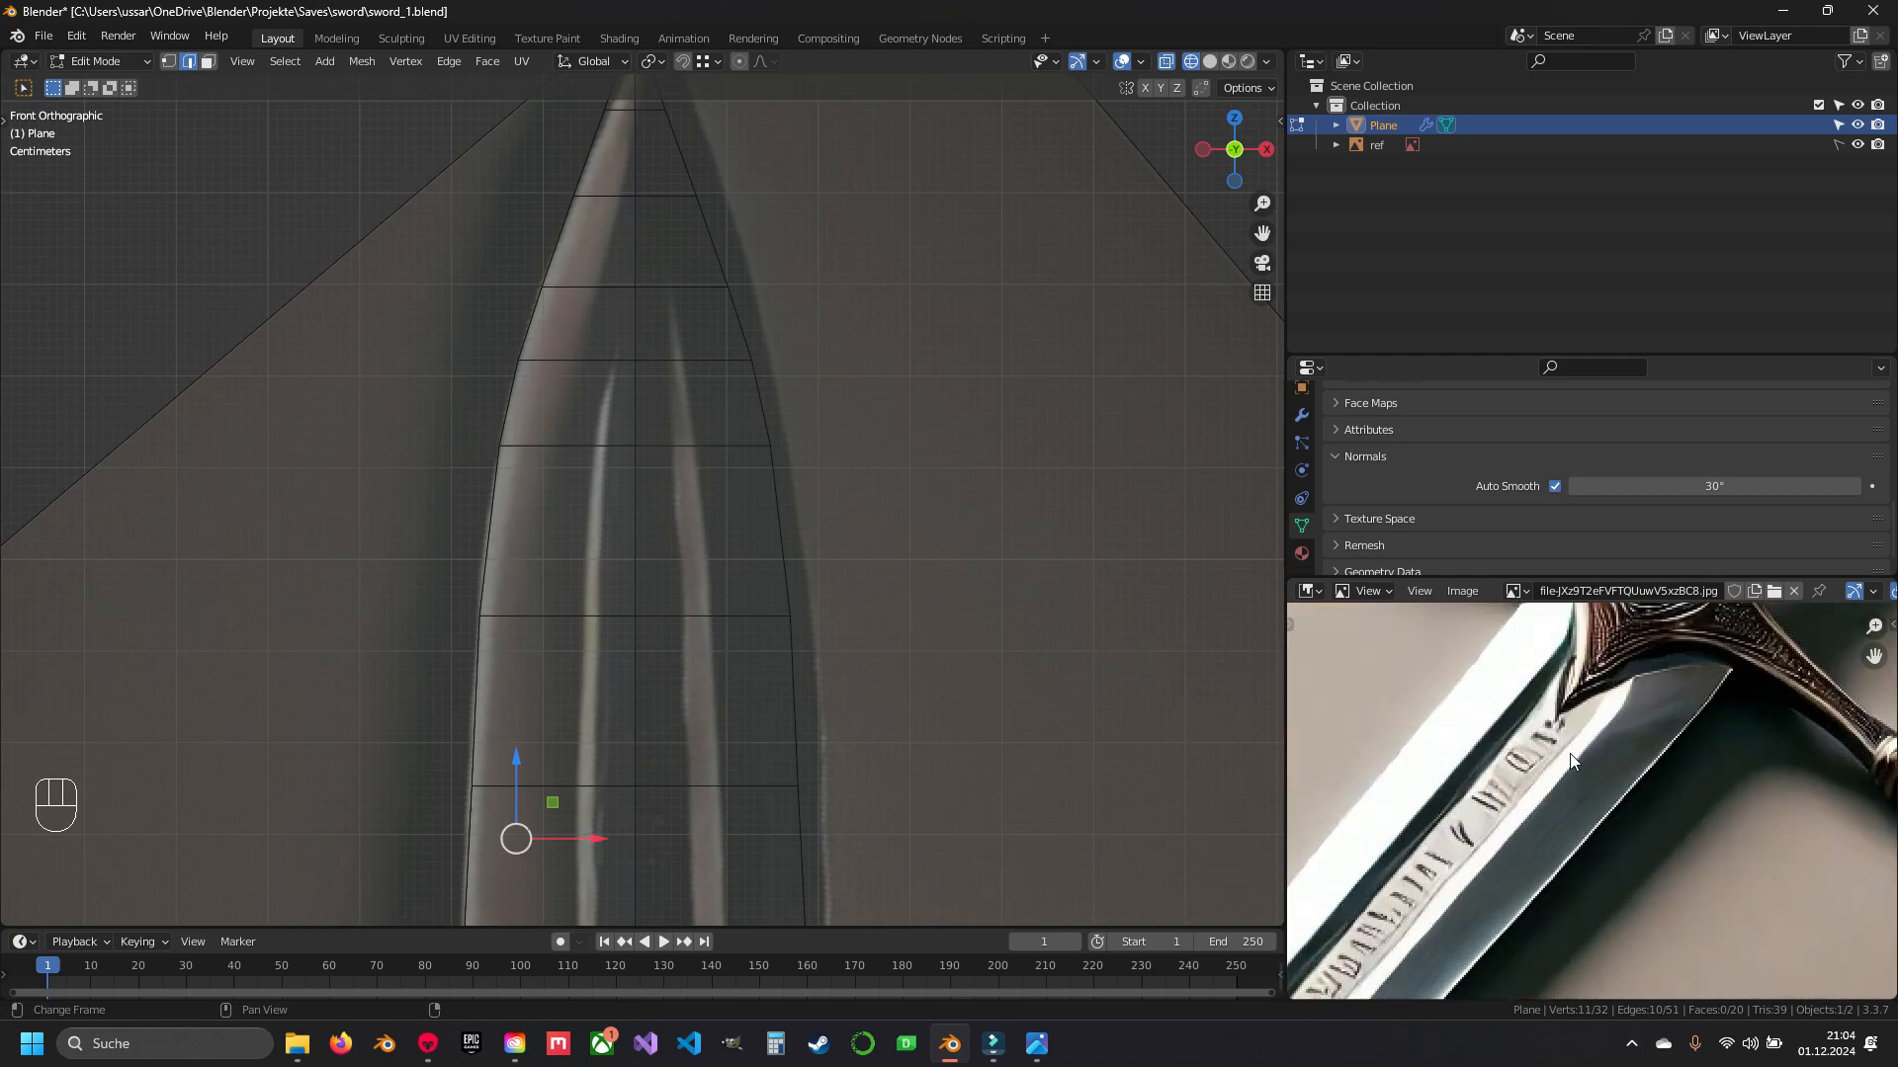
key(z)
shift+middle_drag(644, 620, 636, 394)
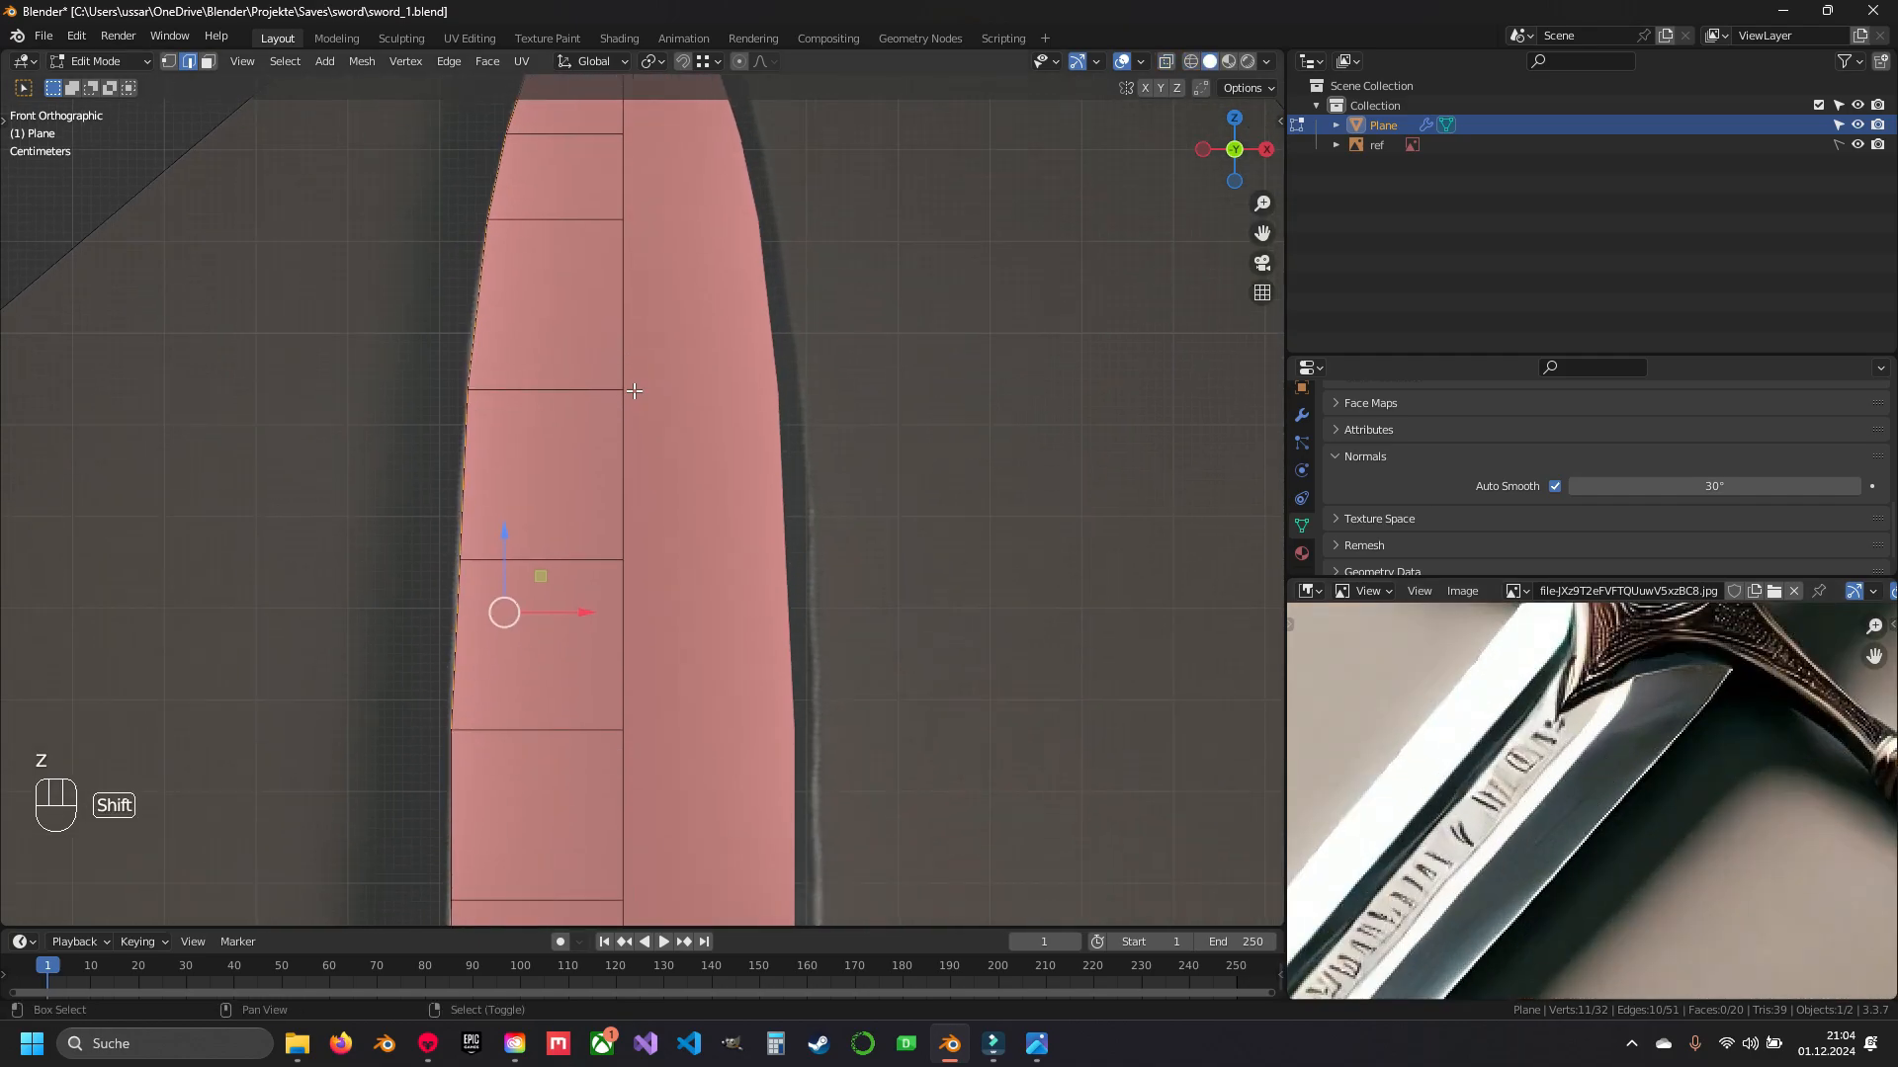
- Deselect everything and add one centred lengthwise loop cut along the blade half, between its edge and centre line
scroll(635, 395, down, 6)
shift+middle_drag(609, 810, 634, 505)
scroll(635, 504, down, 4)
key(a)
key(a)
middle_drag(647, 641, 682, 664)
scroll(648, 336, up, 3)
key(ctrl+r)
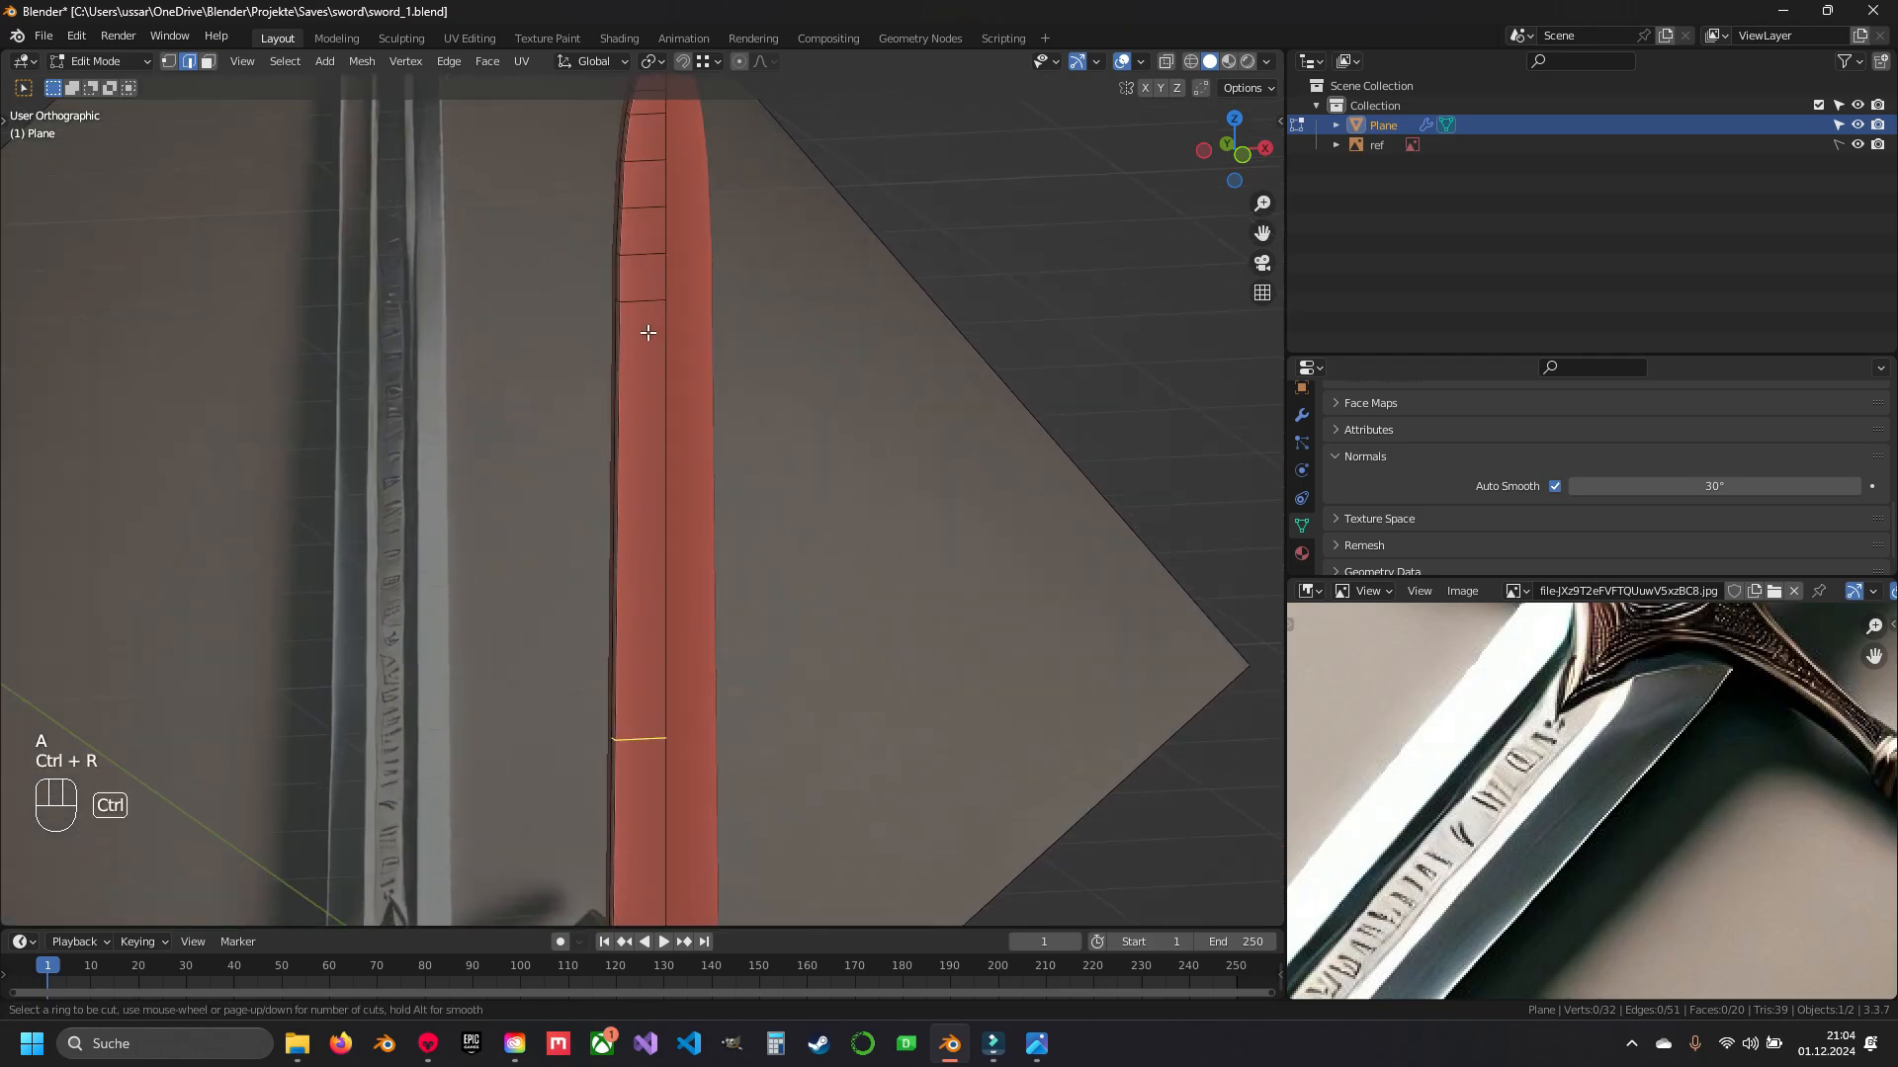
click(648, 249)
right_click(649, 249)
shift+middle_drag(652, 253, 661, 599)
scroll(708, 424, up, 4)
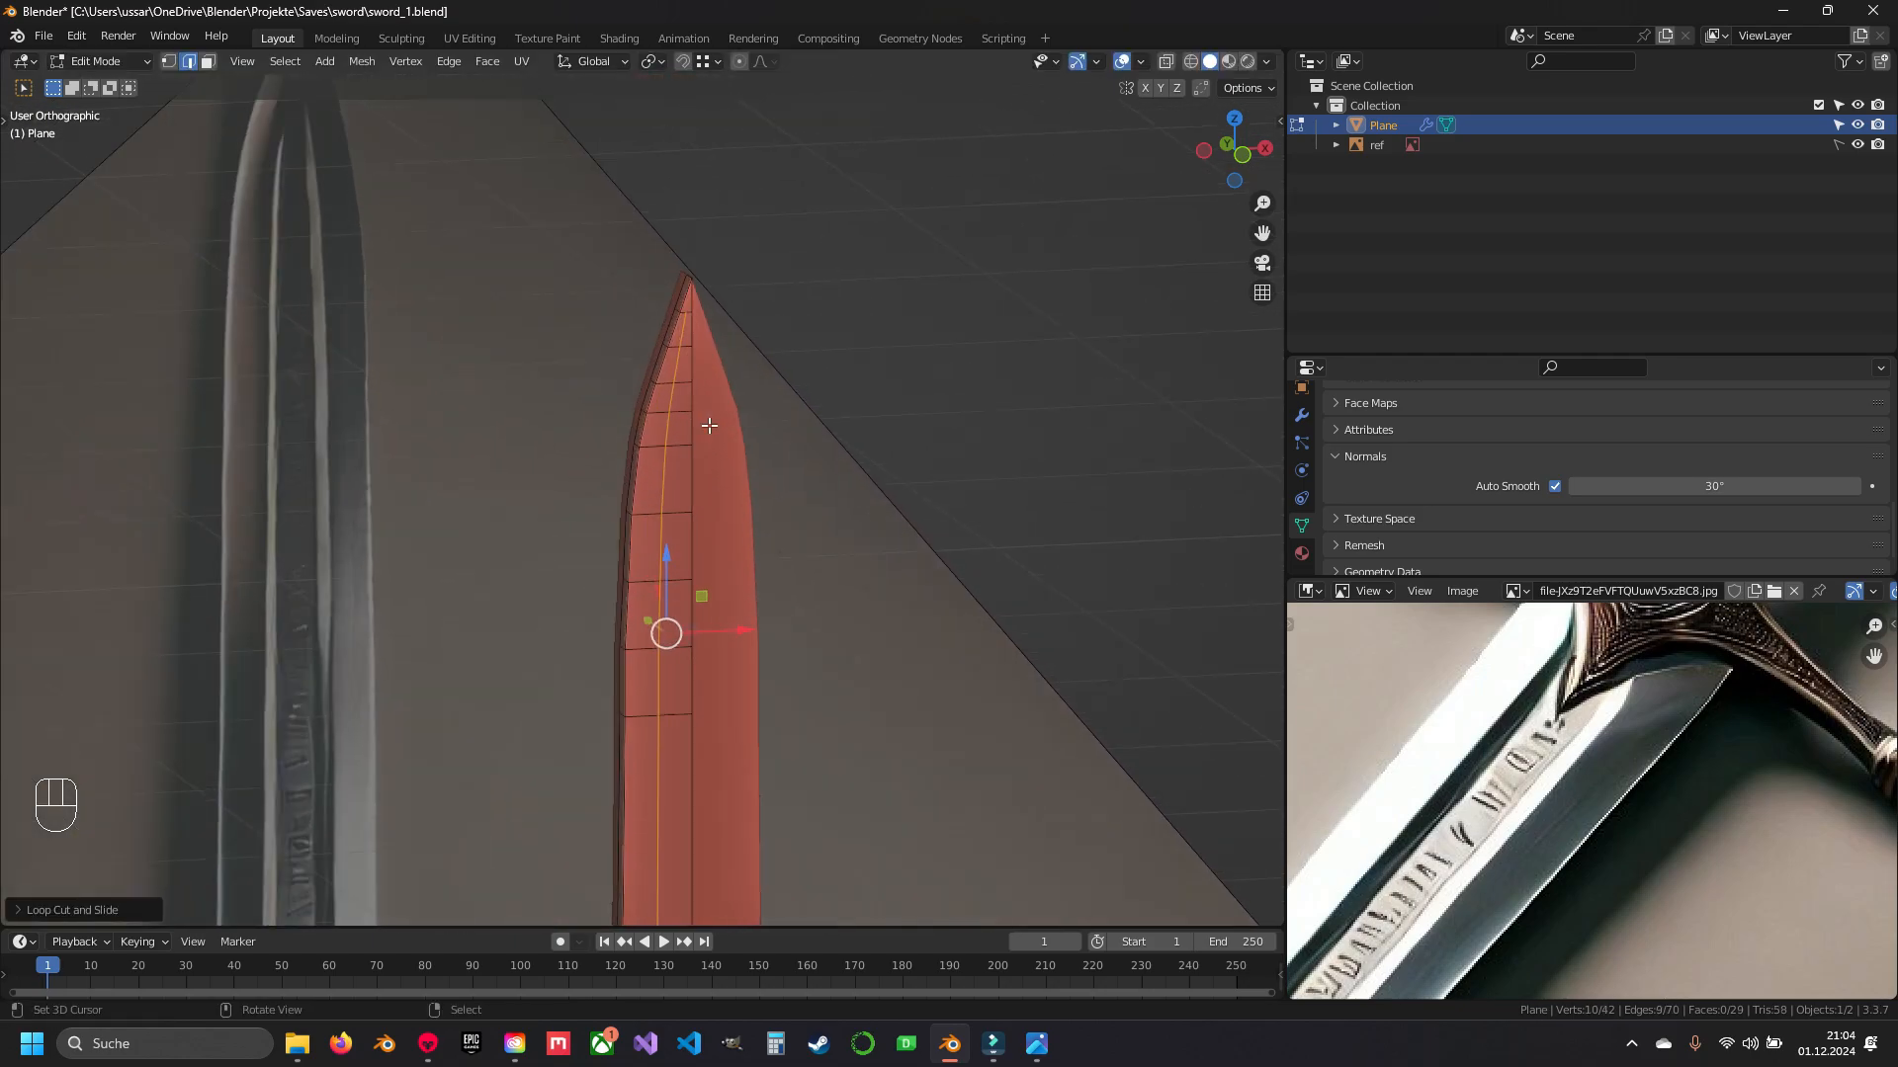
- Compare the new lengthwise edge loop with the groove and blade tip in the reference image
scroll(677, 597, down, 4)
shift+middle_drag(671, 766, 673, 402)
mouse_move(633, 730)
shift+middle_down()
mouse_move(673, 405)
mouse_move(597, 696)
shift+middle_up()
key(z)
shift+middle_drag(589, 419, 562, 741)
scroll(613, 359, up, 7)
shift+middle_drag(448, 254, 488, 567)
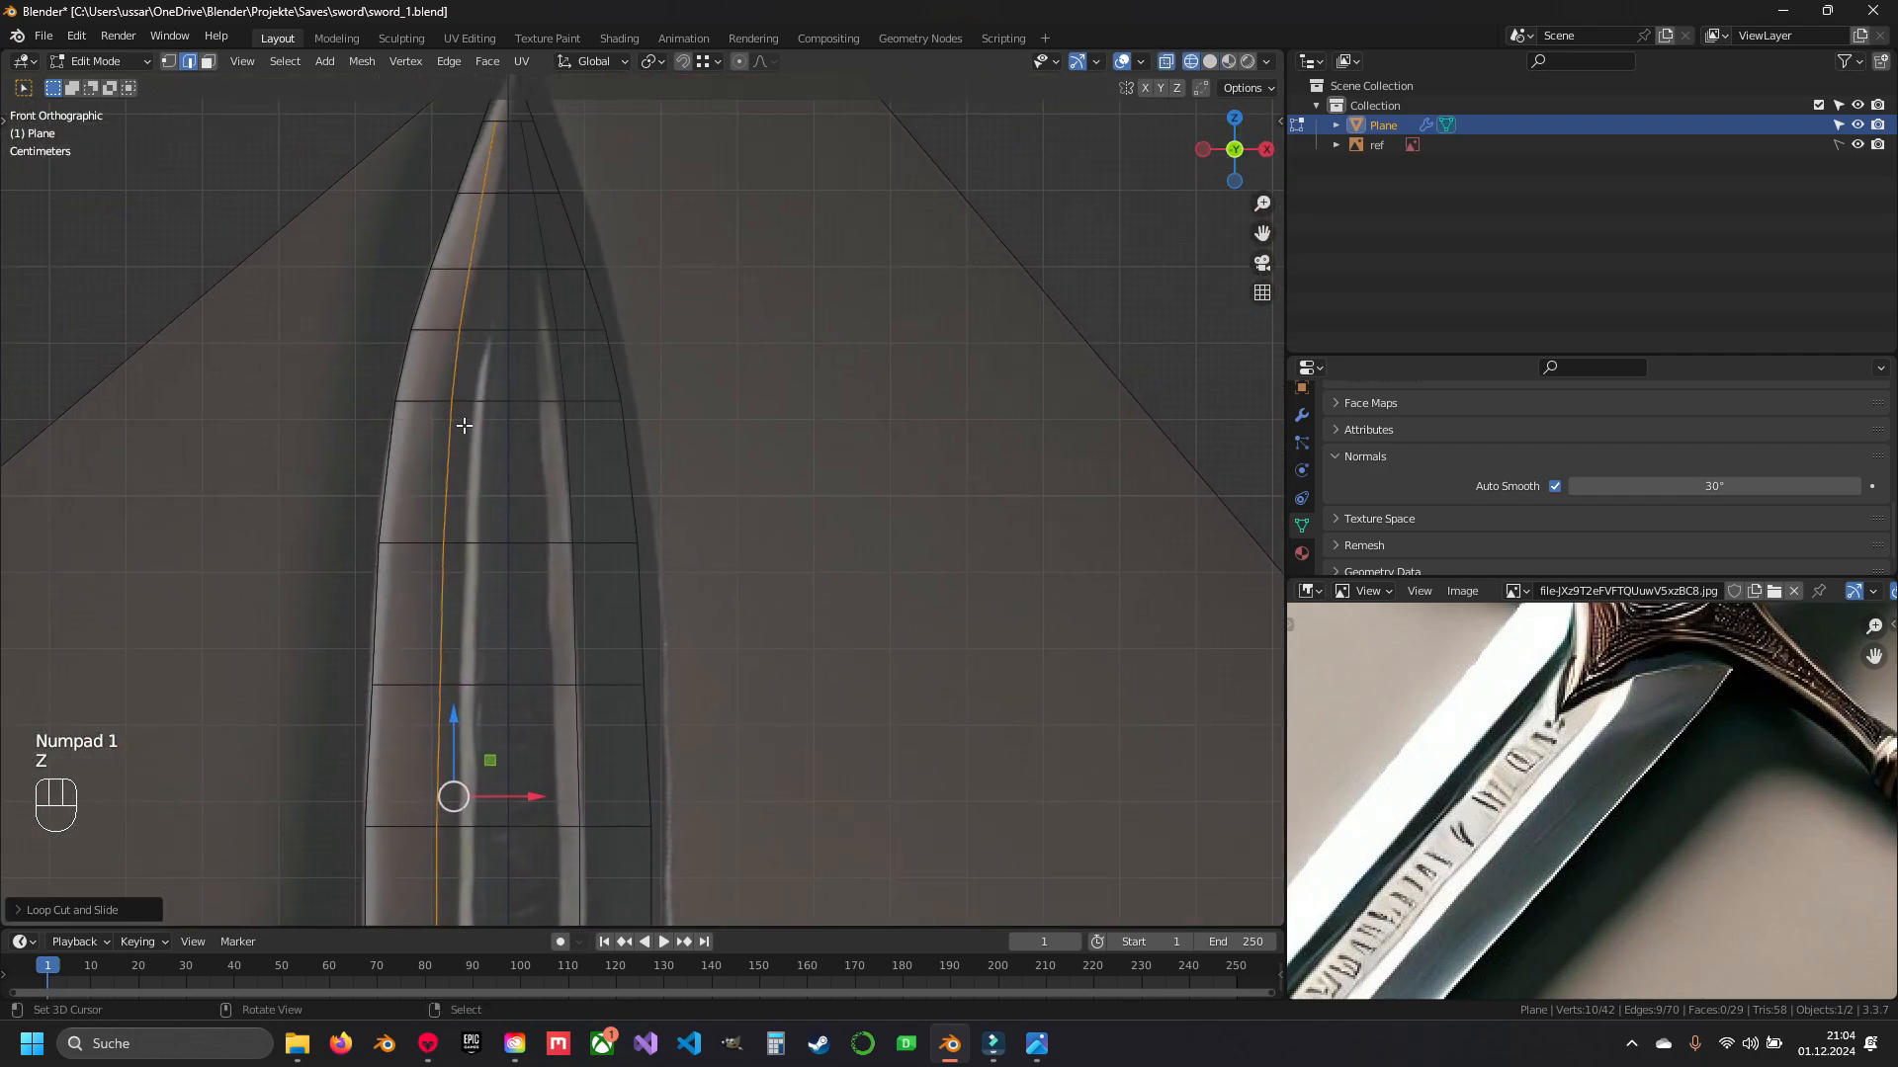
scroll(1449, 895, down, 7)
middle_drag(1446, 892, 1573, 731)
scroll(1510, 824, up, 7)
middle_drag(1510, 824, 1854, 782)
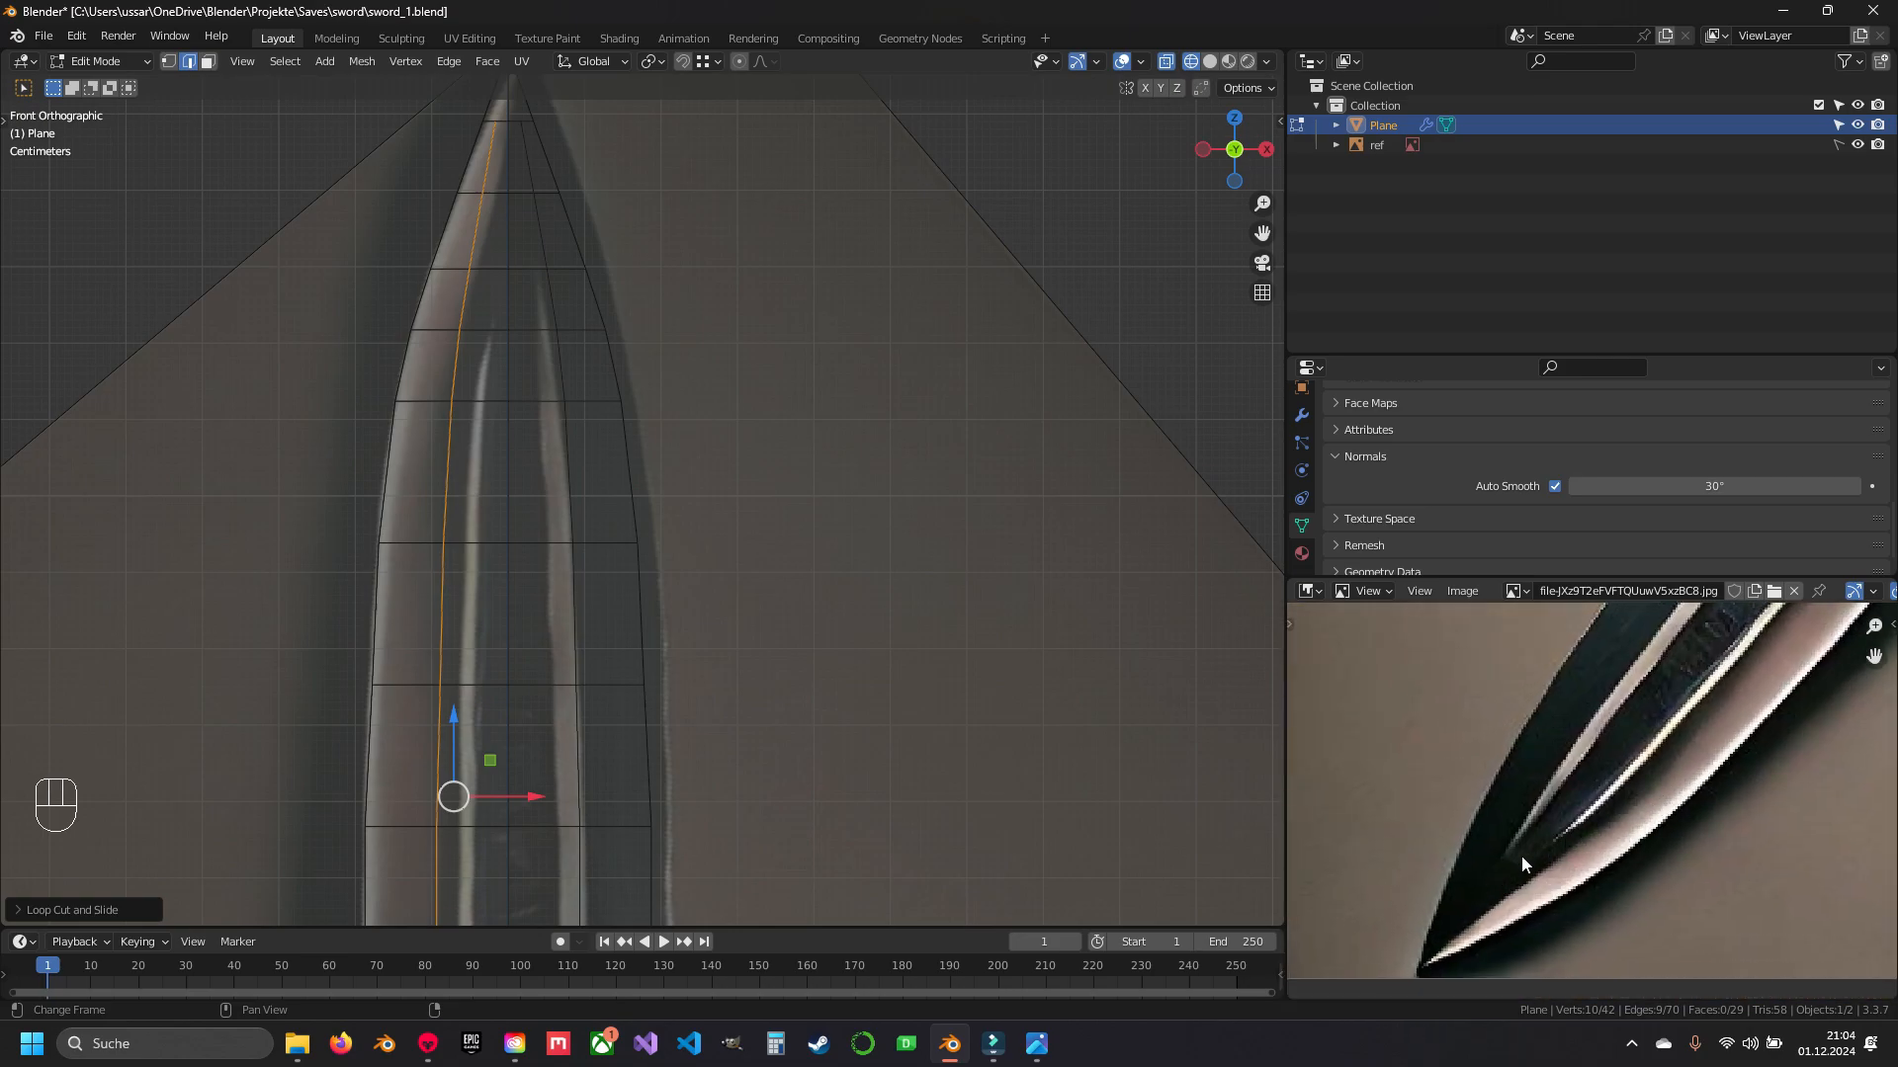
shift+middle_drag(659, 418, 676, 531)
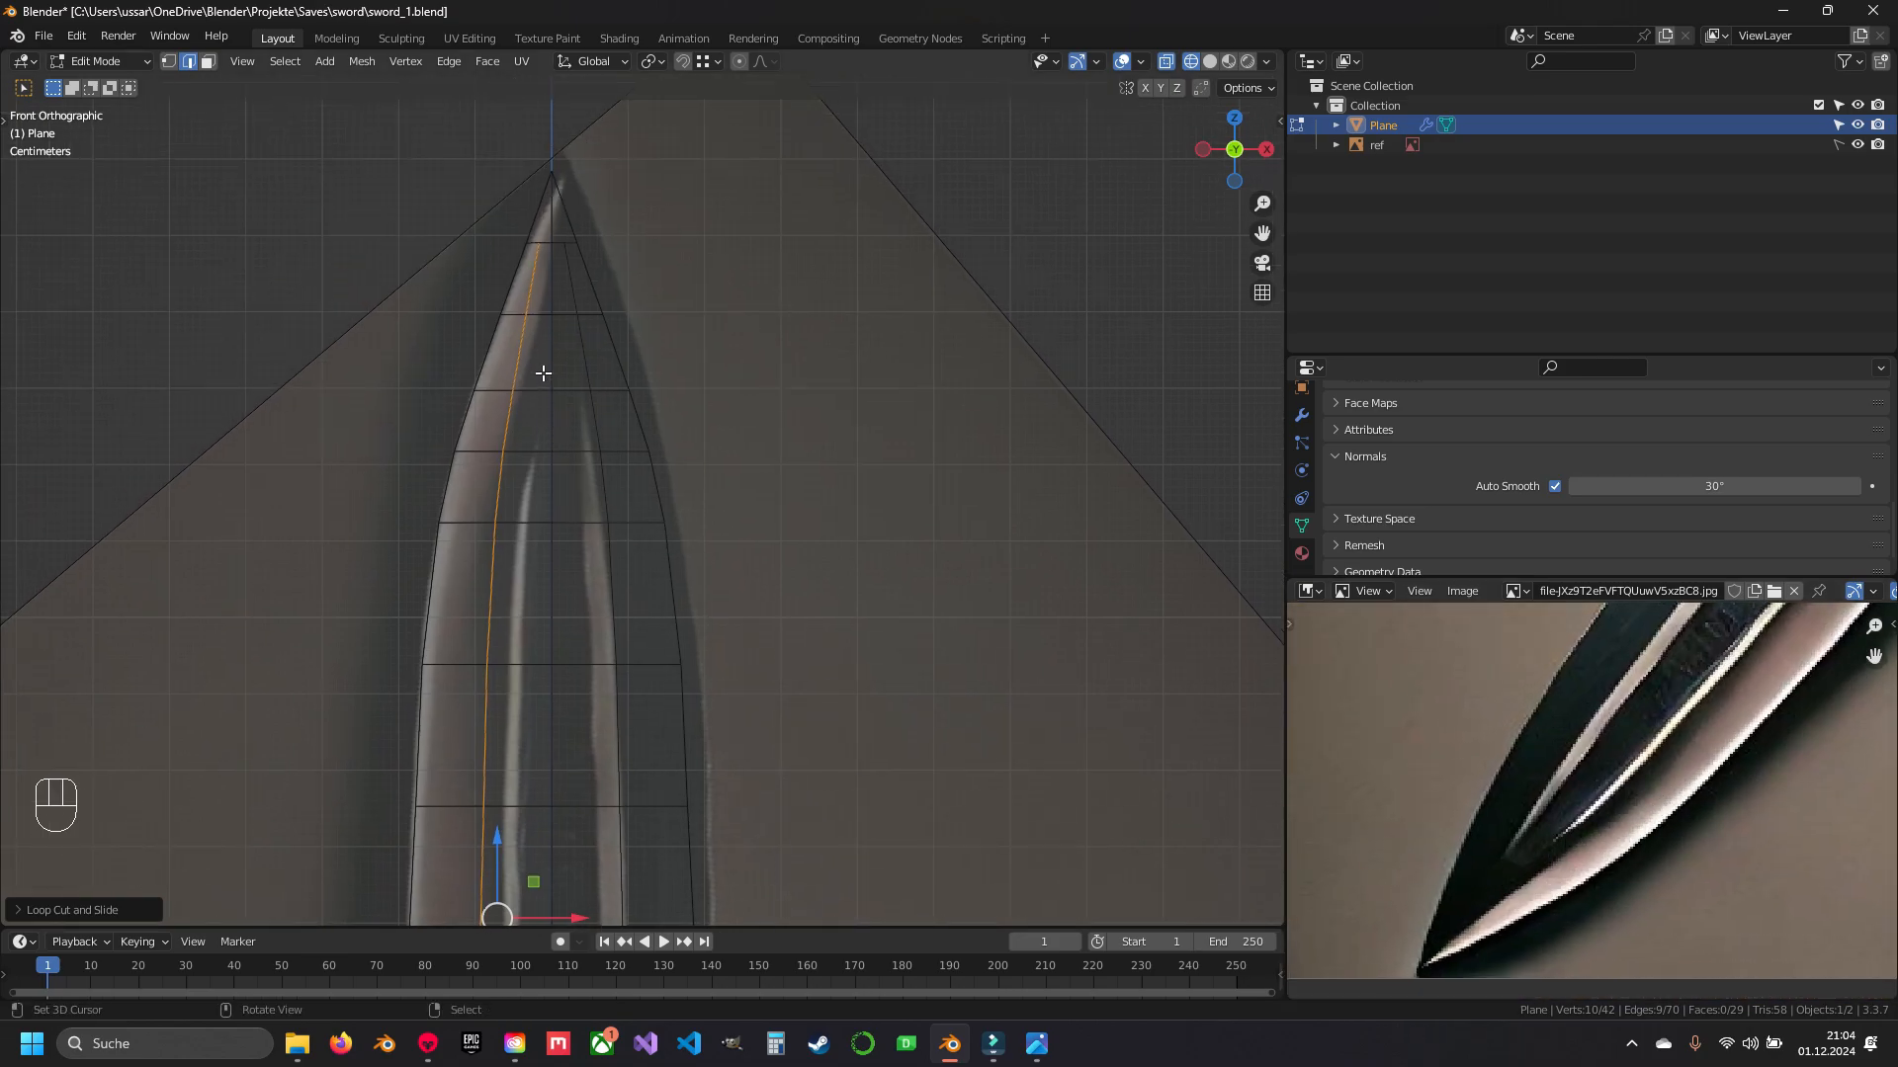
key(z)
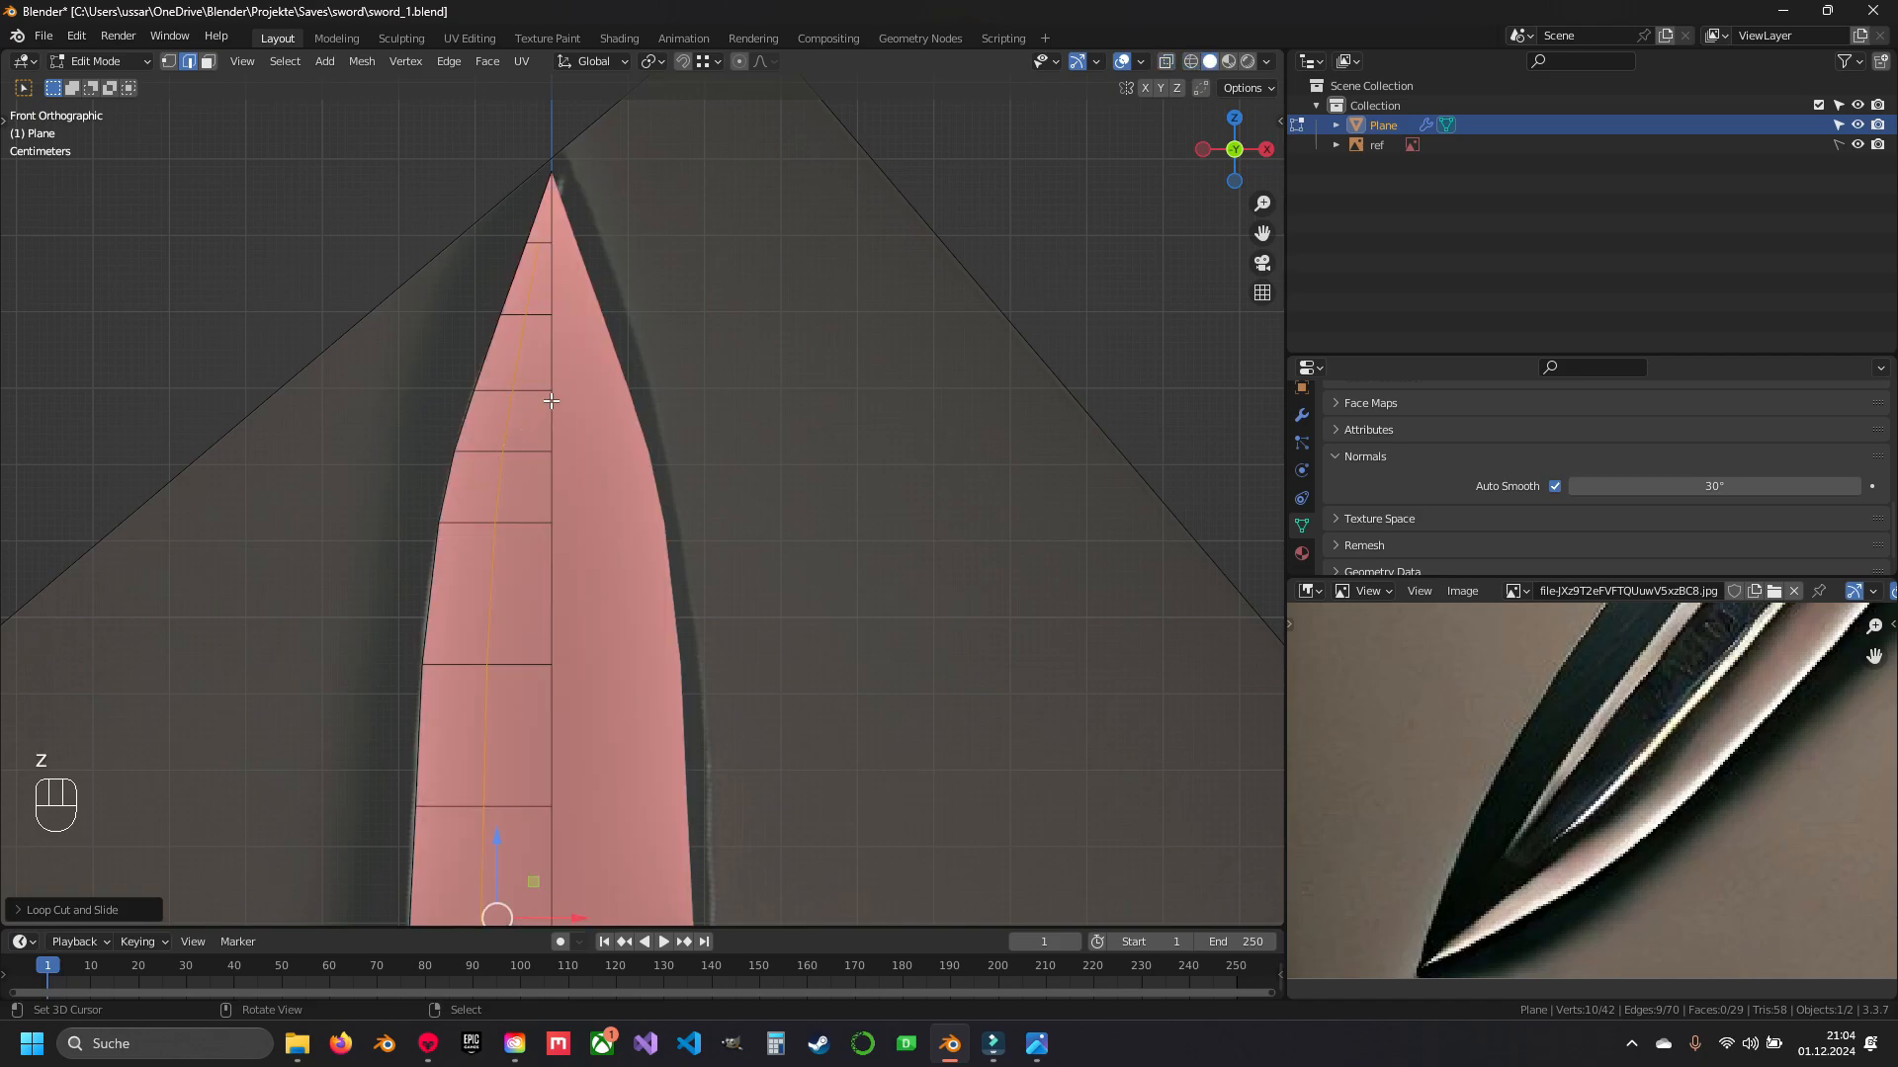
scroll(536, 335, up, 4)
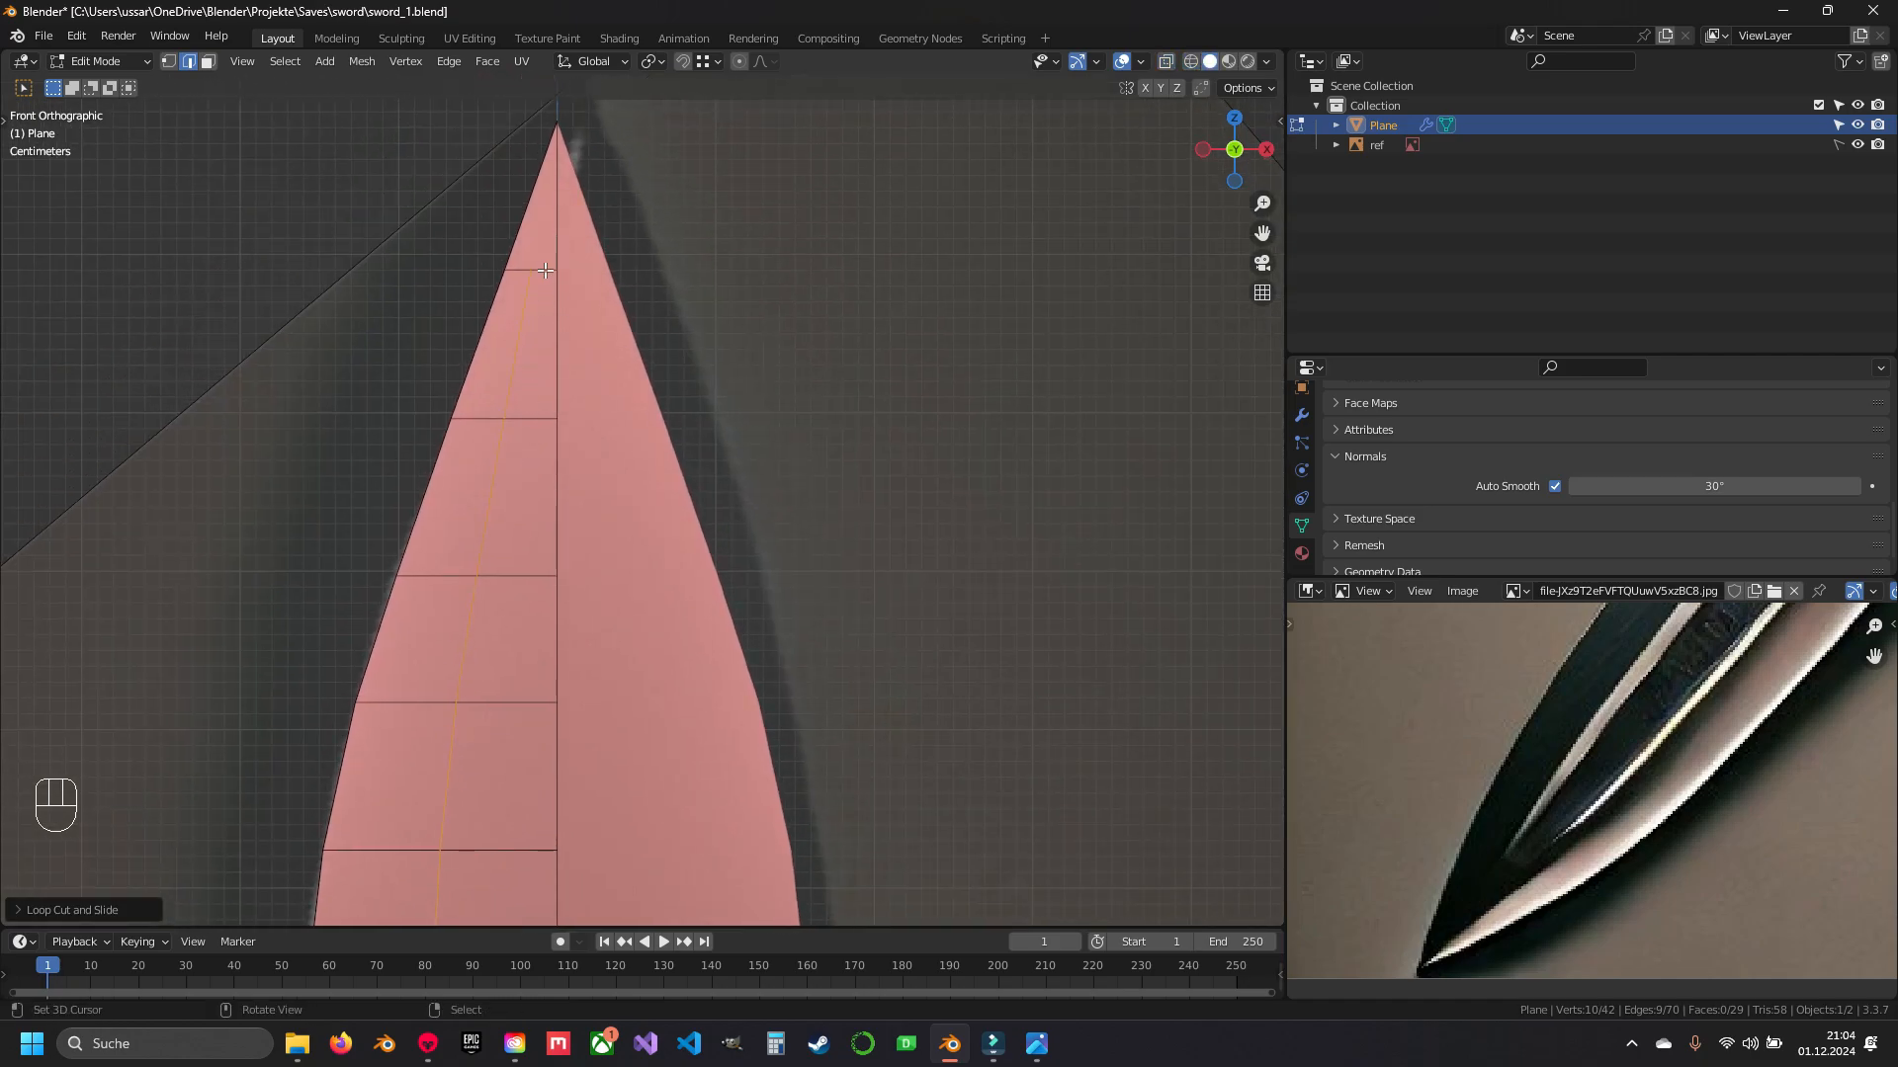
shift+middle_drag(565, 276, 622, 184)
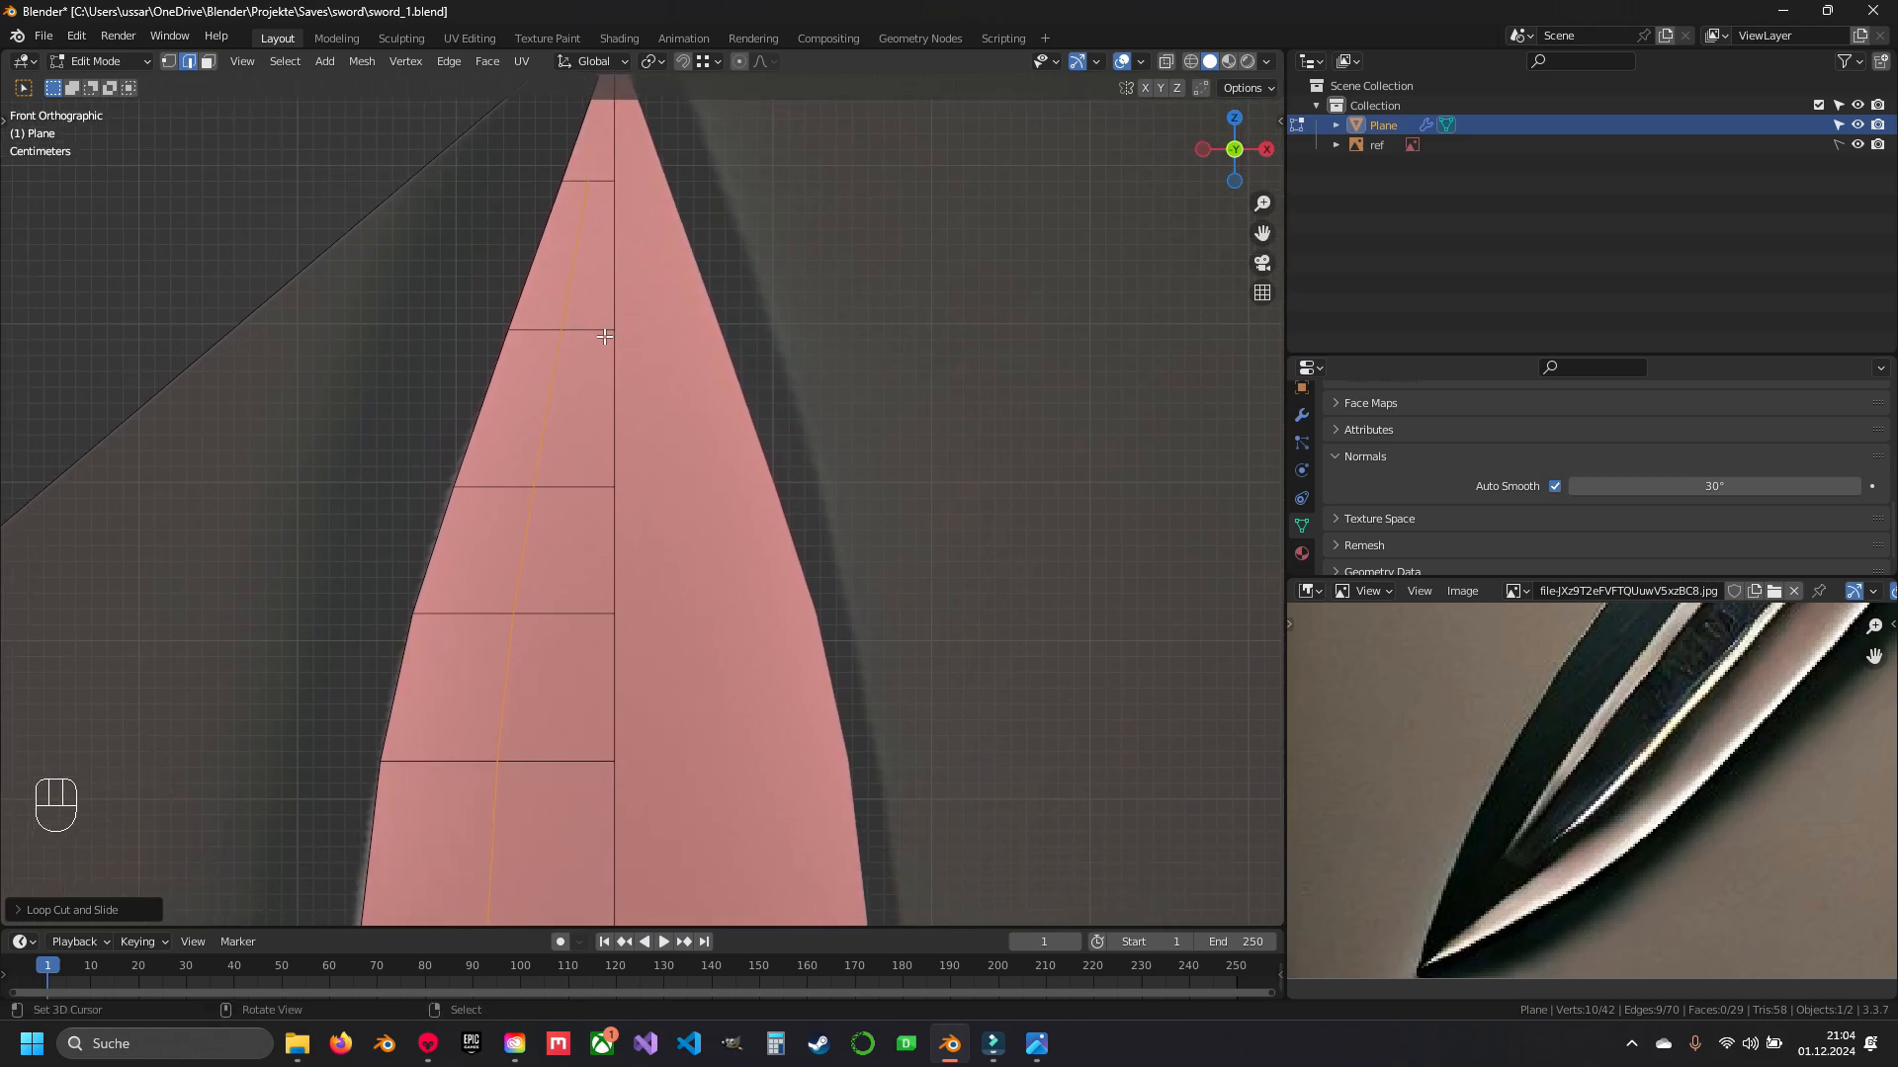
- Slide the new loop's vertex nearest the tip onto the blade's centre line
shift+middle_drag(608, 296, 636, 503)
middle_drag(637, 503, 642, 455)
key(1)
right_click(627, 402)
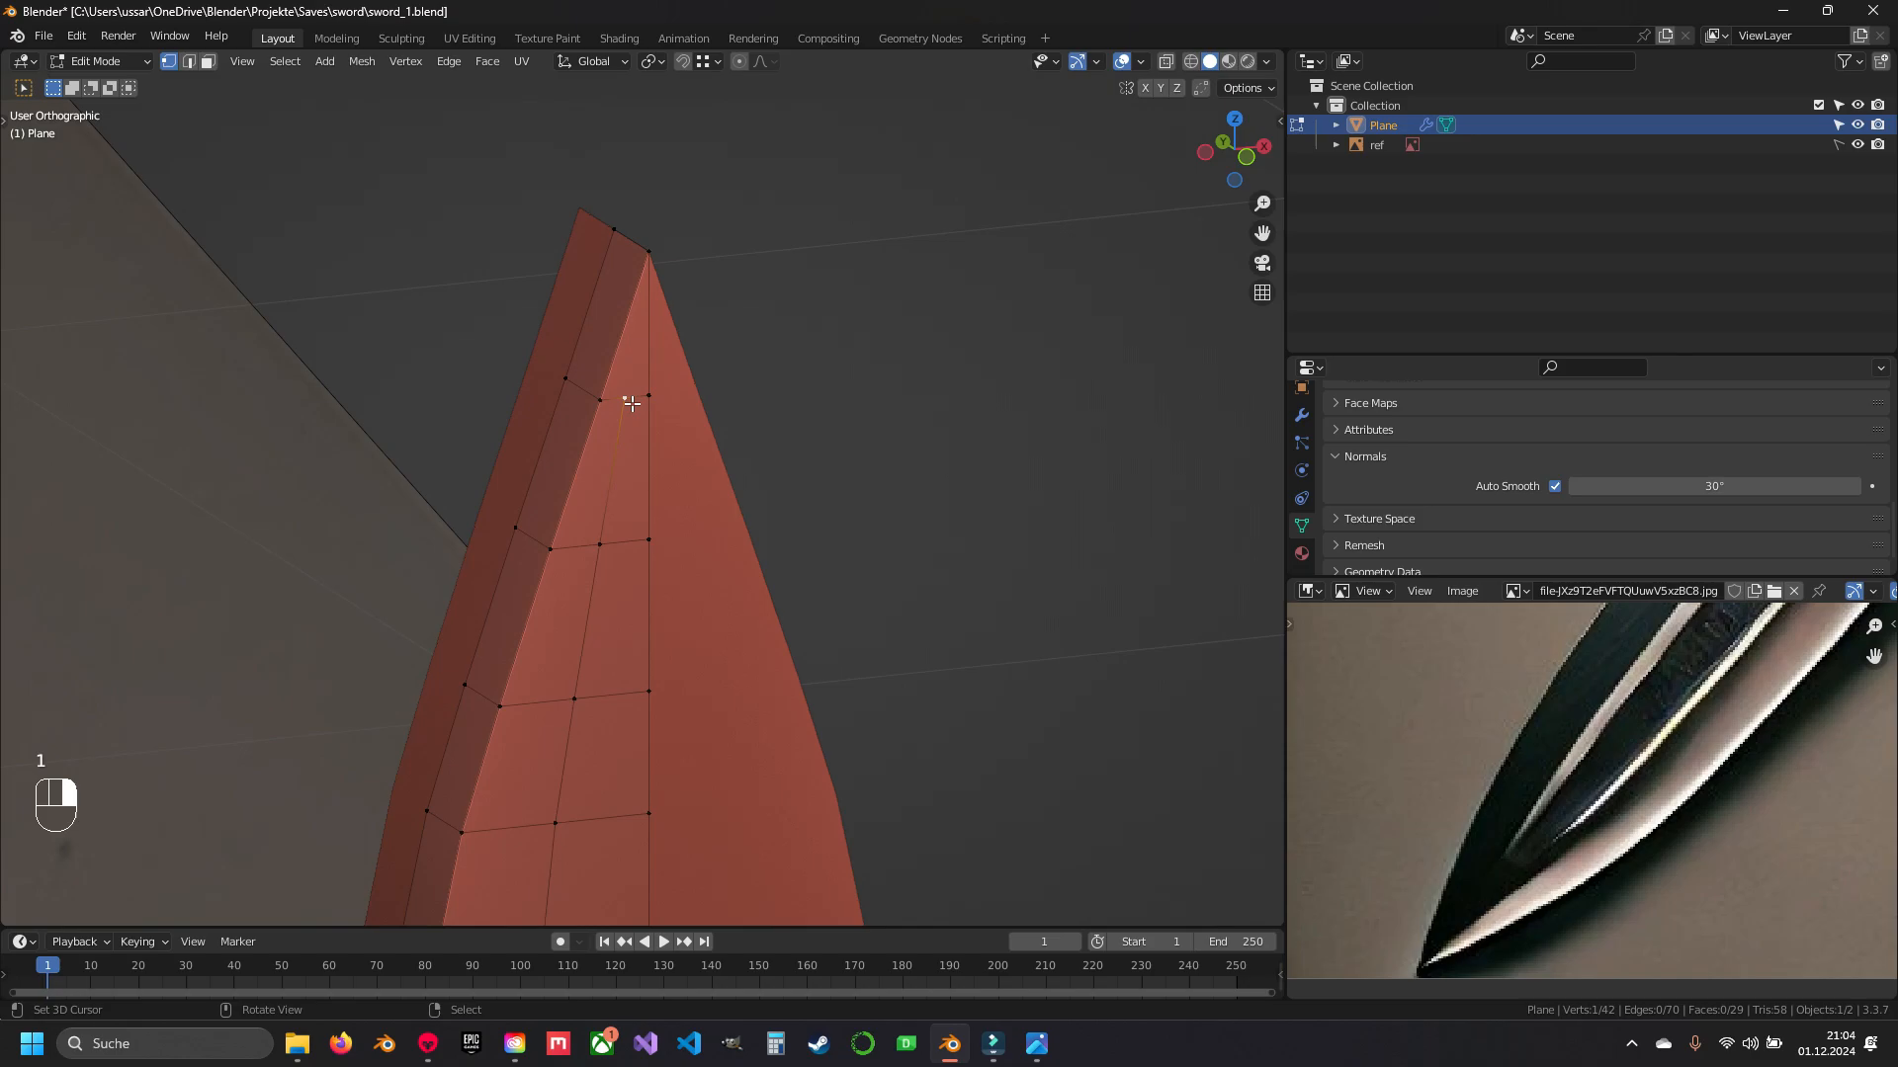
key(g)
key(g)
click(711, 395)
key(a)
- Merge all overlapping mesh vertices by distance, including the one on the centre line
shift+middle_drag(644, 676, 639, 542)
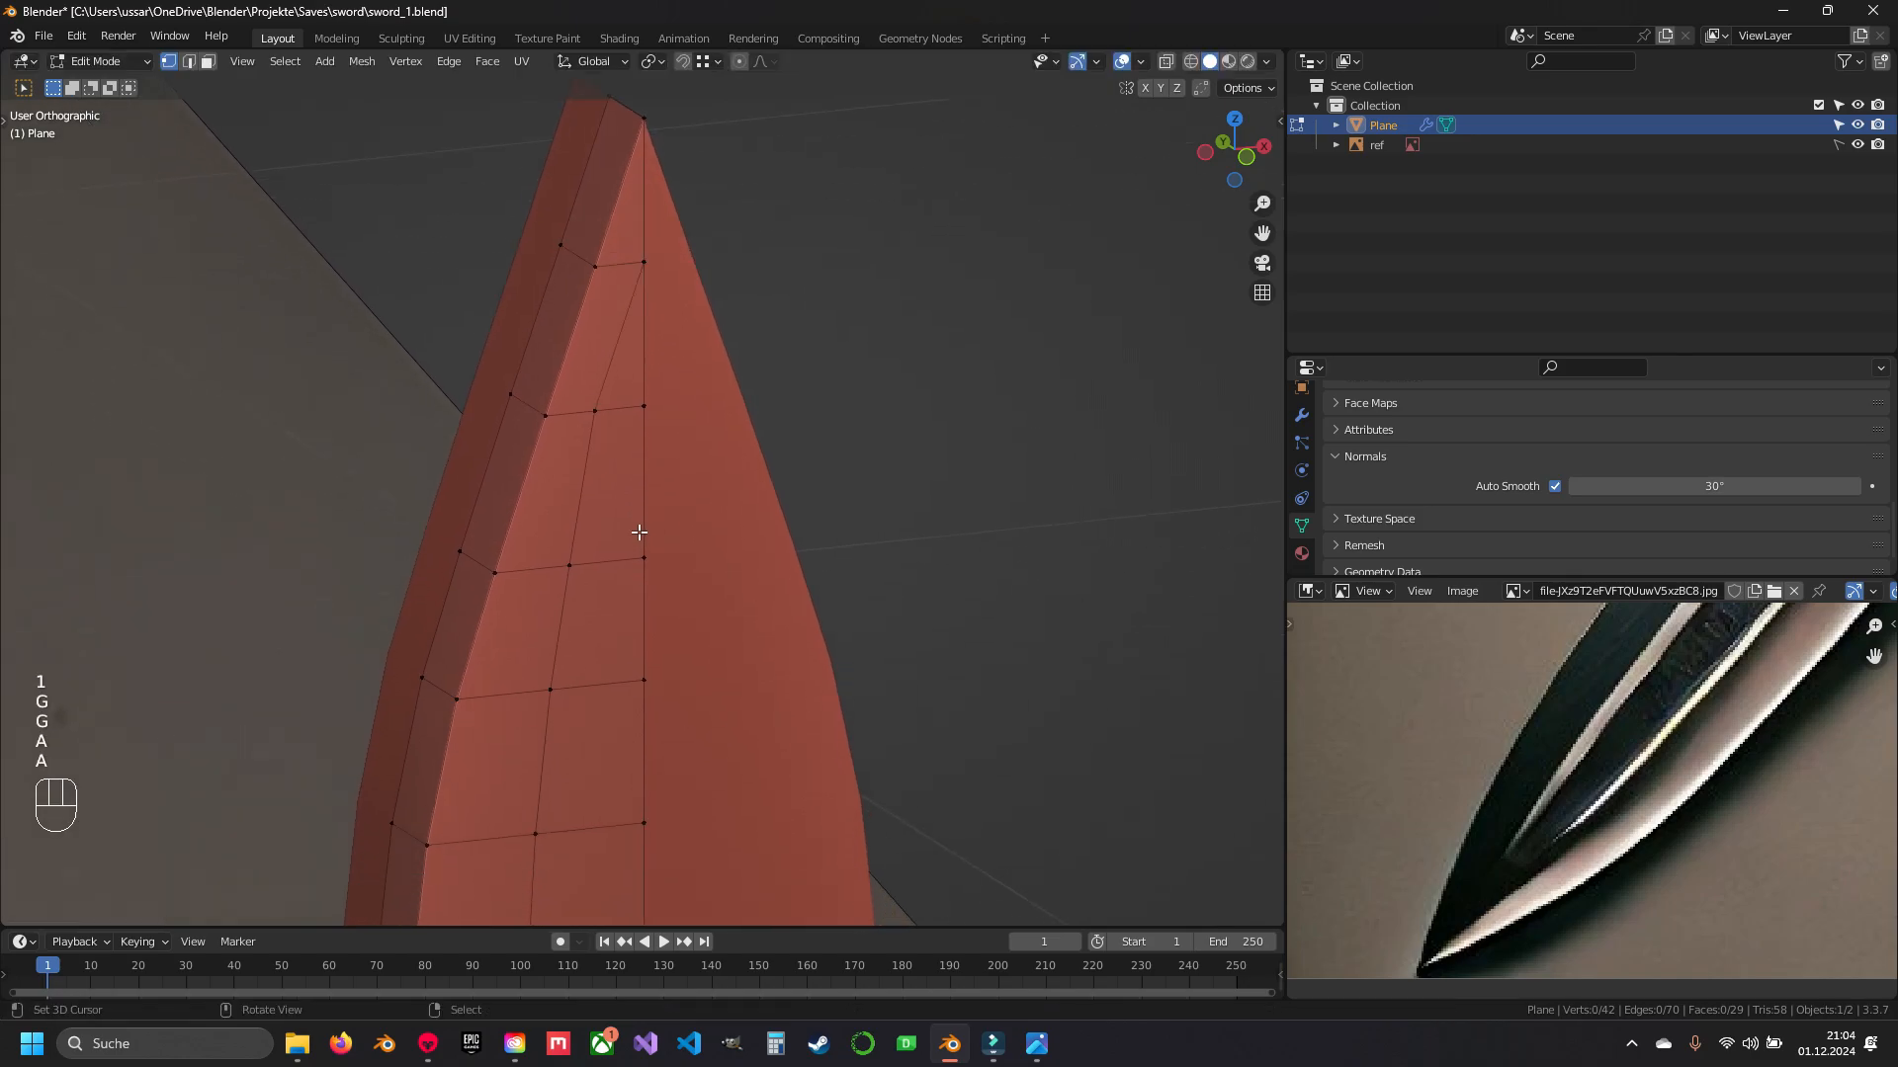
key(a)
key(q)
click(608, 435)
key(a)
- Slide the next two loop vertices below the tip slightly toward the centre line and save the file
right_click(594, 412)
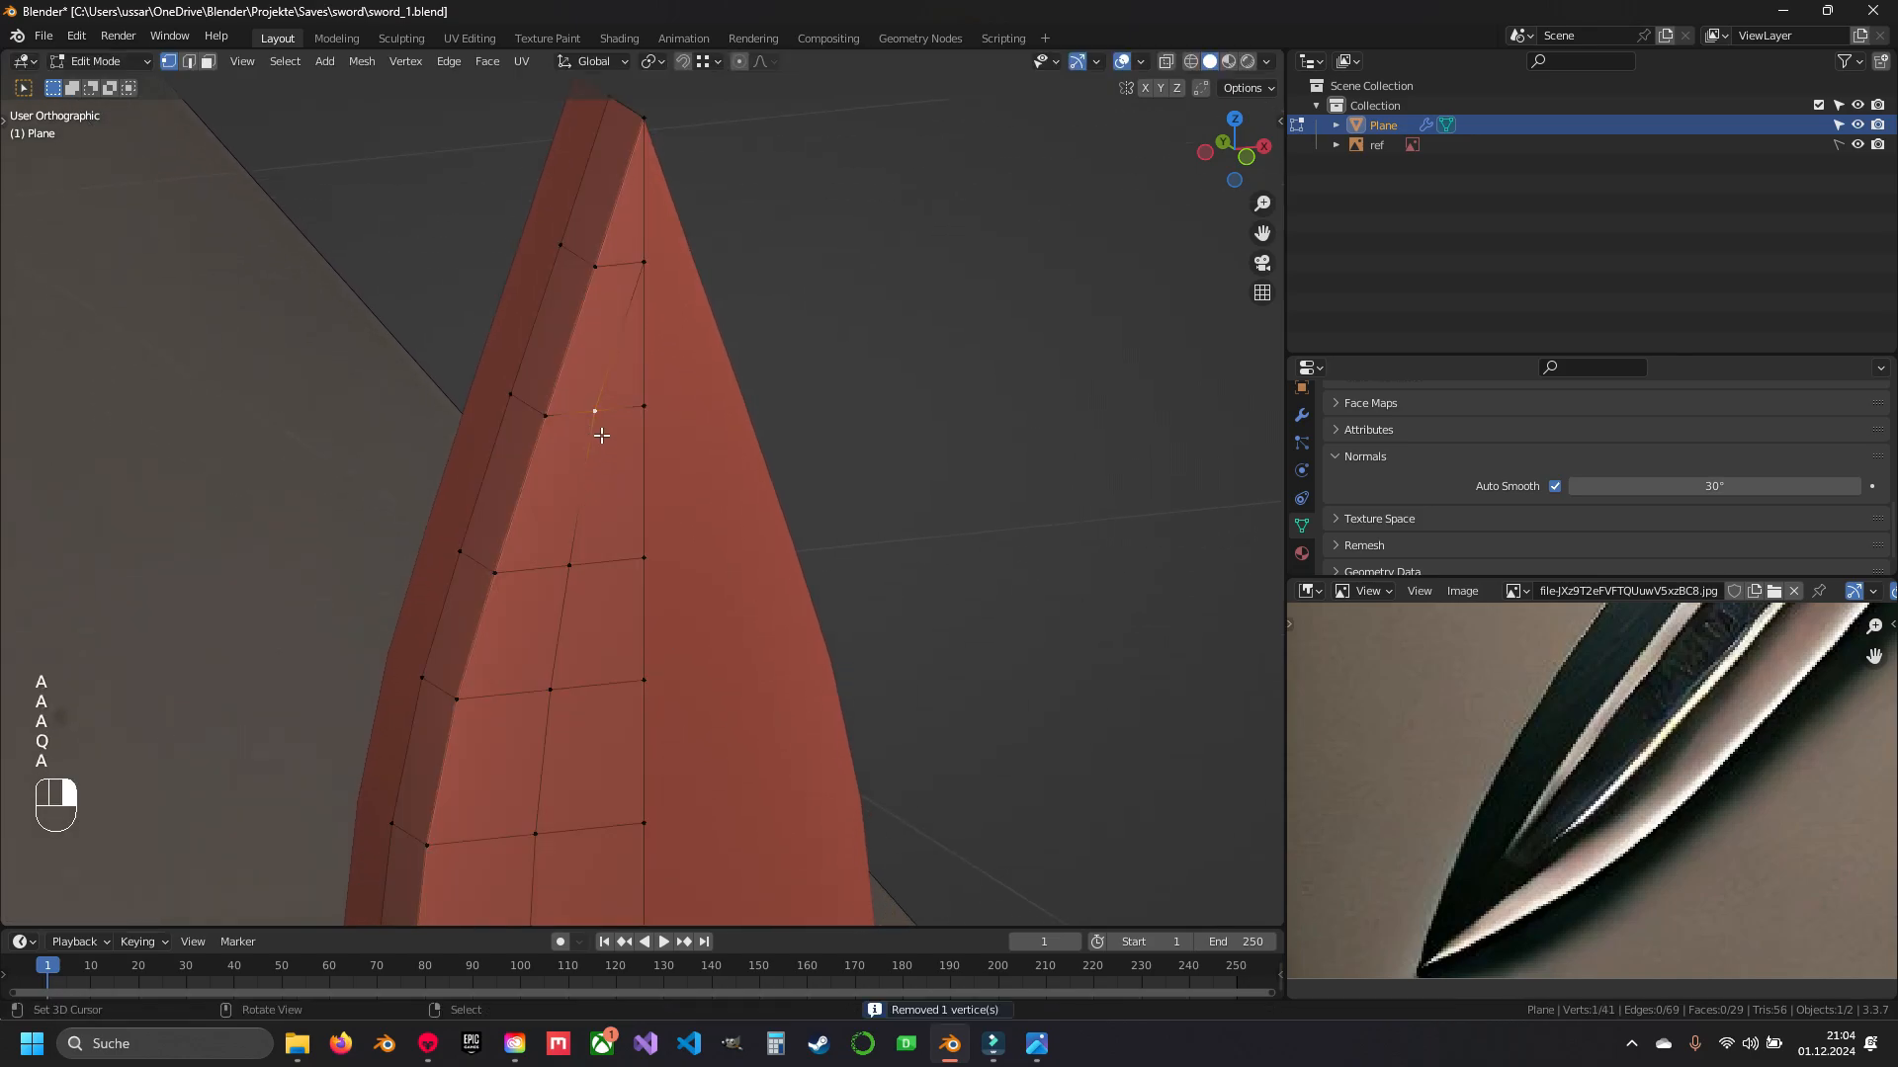
key(g)
key(g)
click(739, 483)
right_click(556, 568)
key(g)
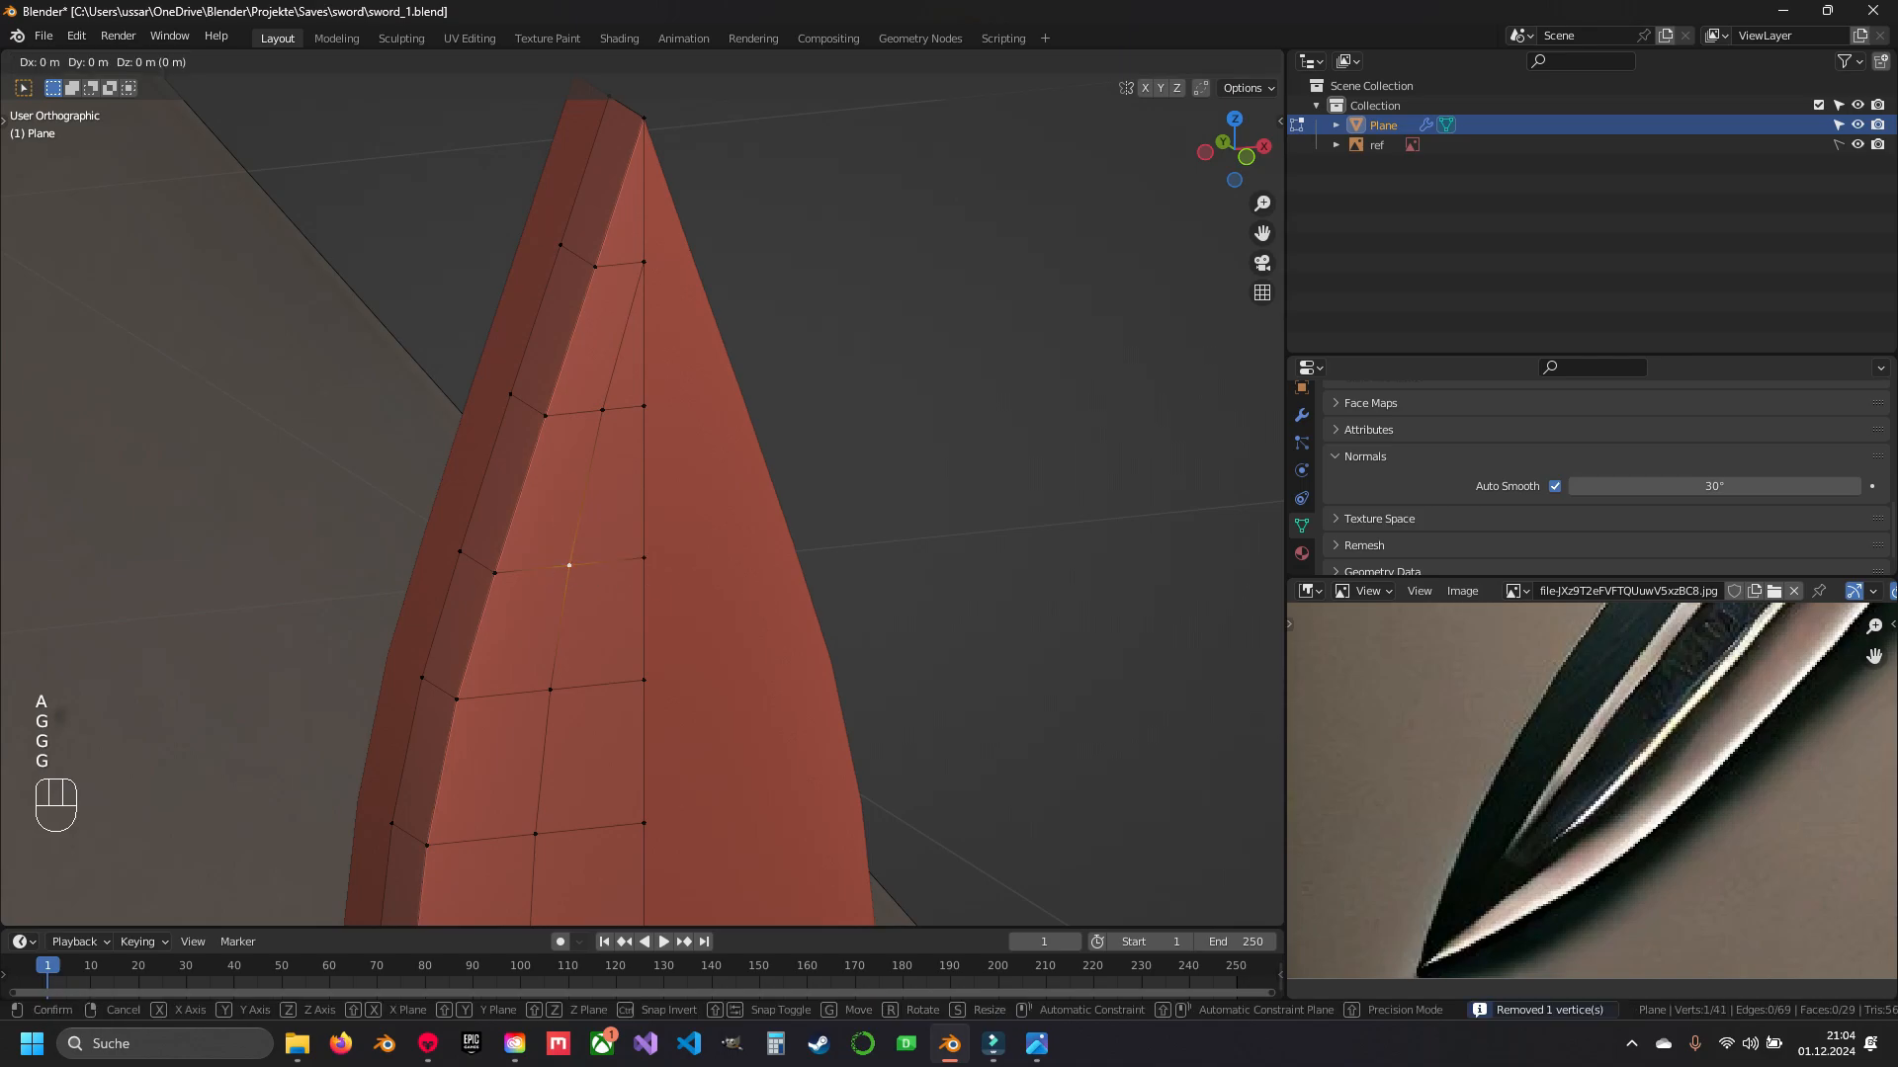
key(g)
click(694, 604)
scroll(694, 604, down, 3)
key(a)
key(ctrl+s)
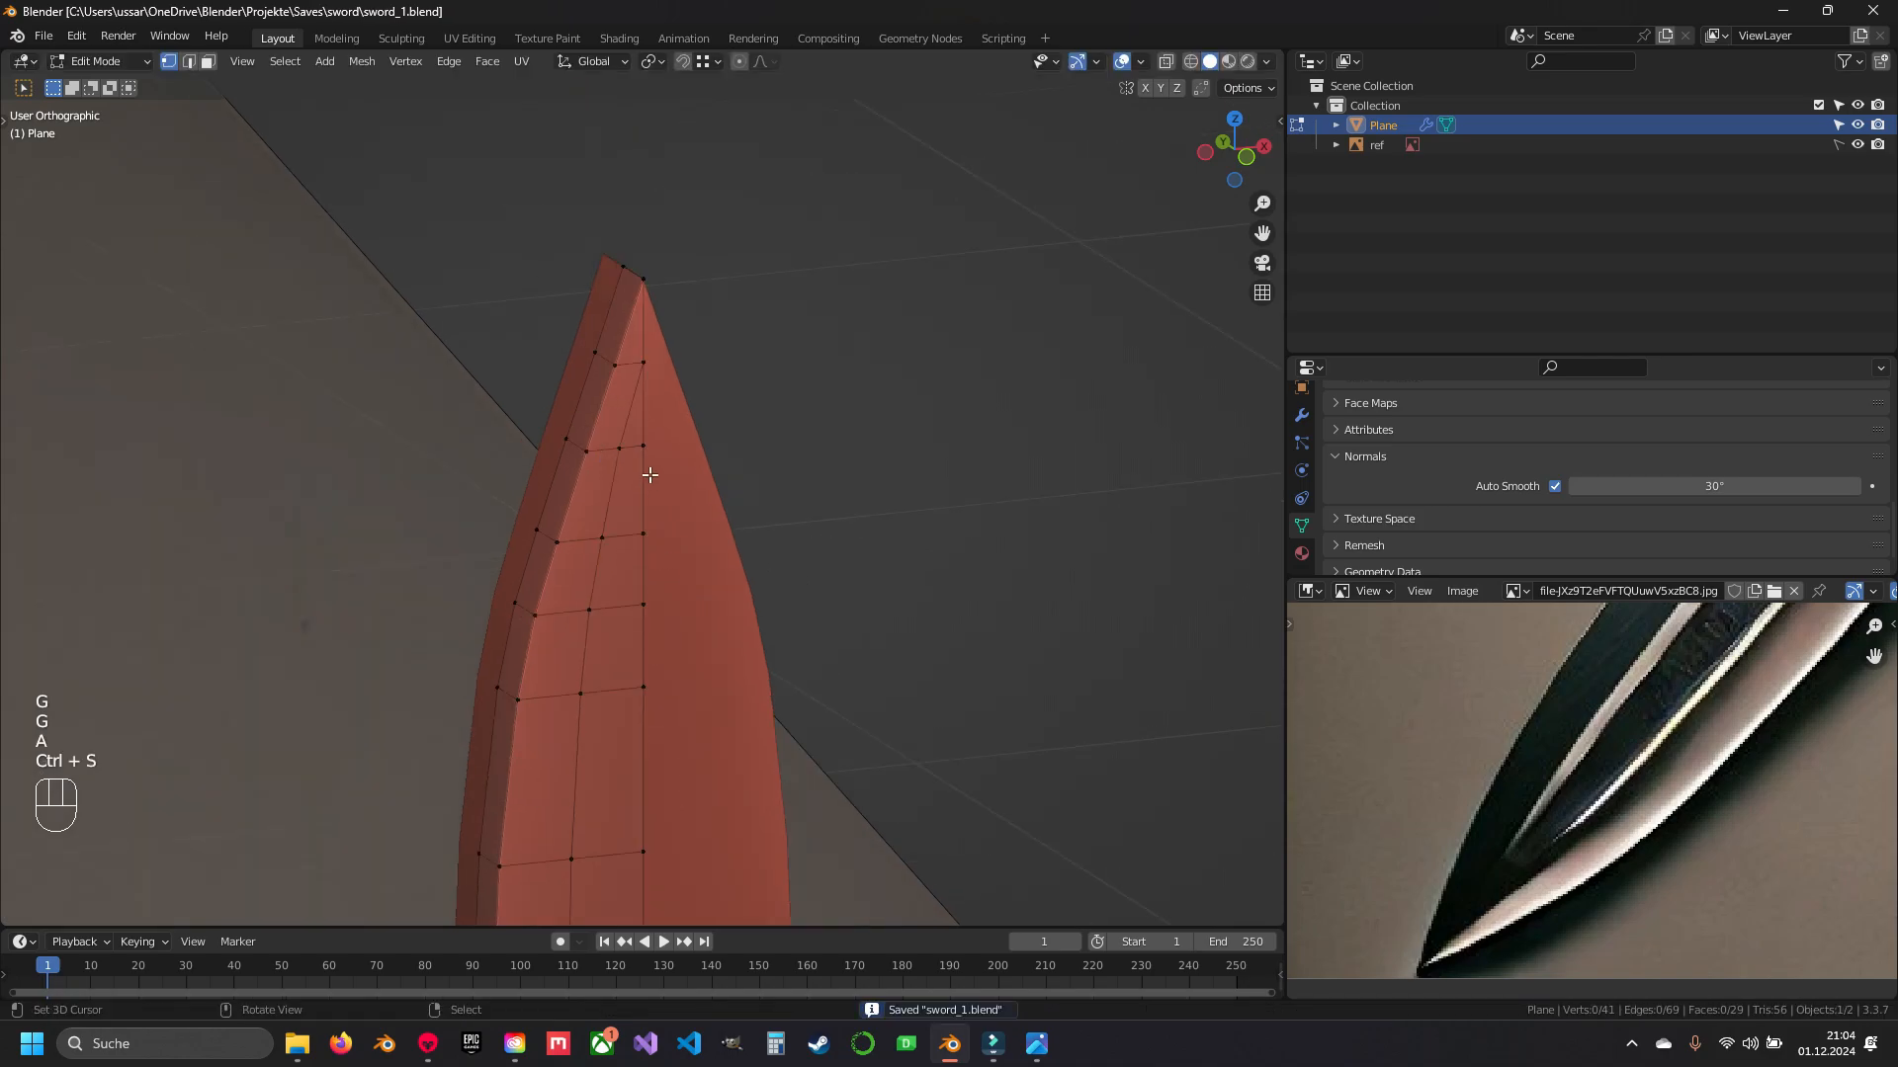
- Select the column of faces beside the centre line from the tip down to the long lower face
key(3)
right_click(638, 425)
scroll(615, 601, down, 6)
shift+middle_drag(630, 711, 625, 355)
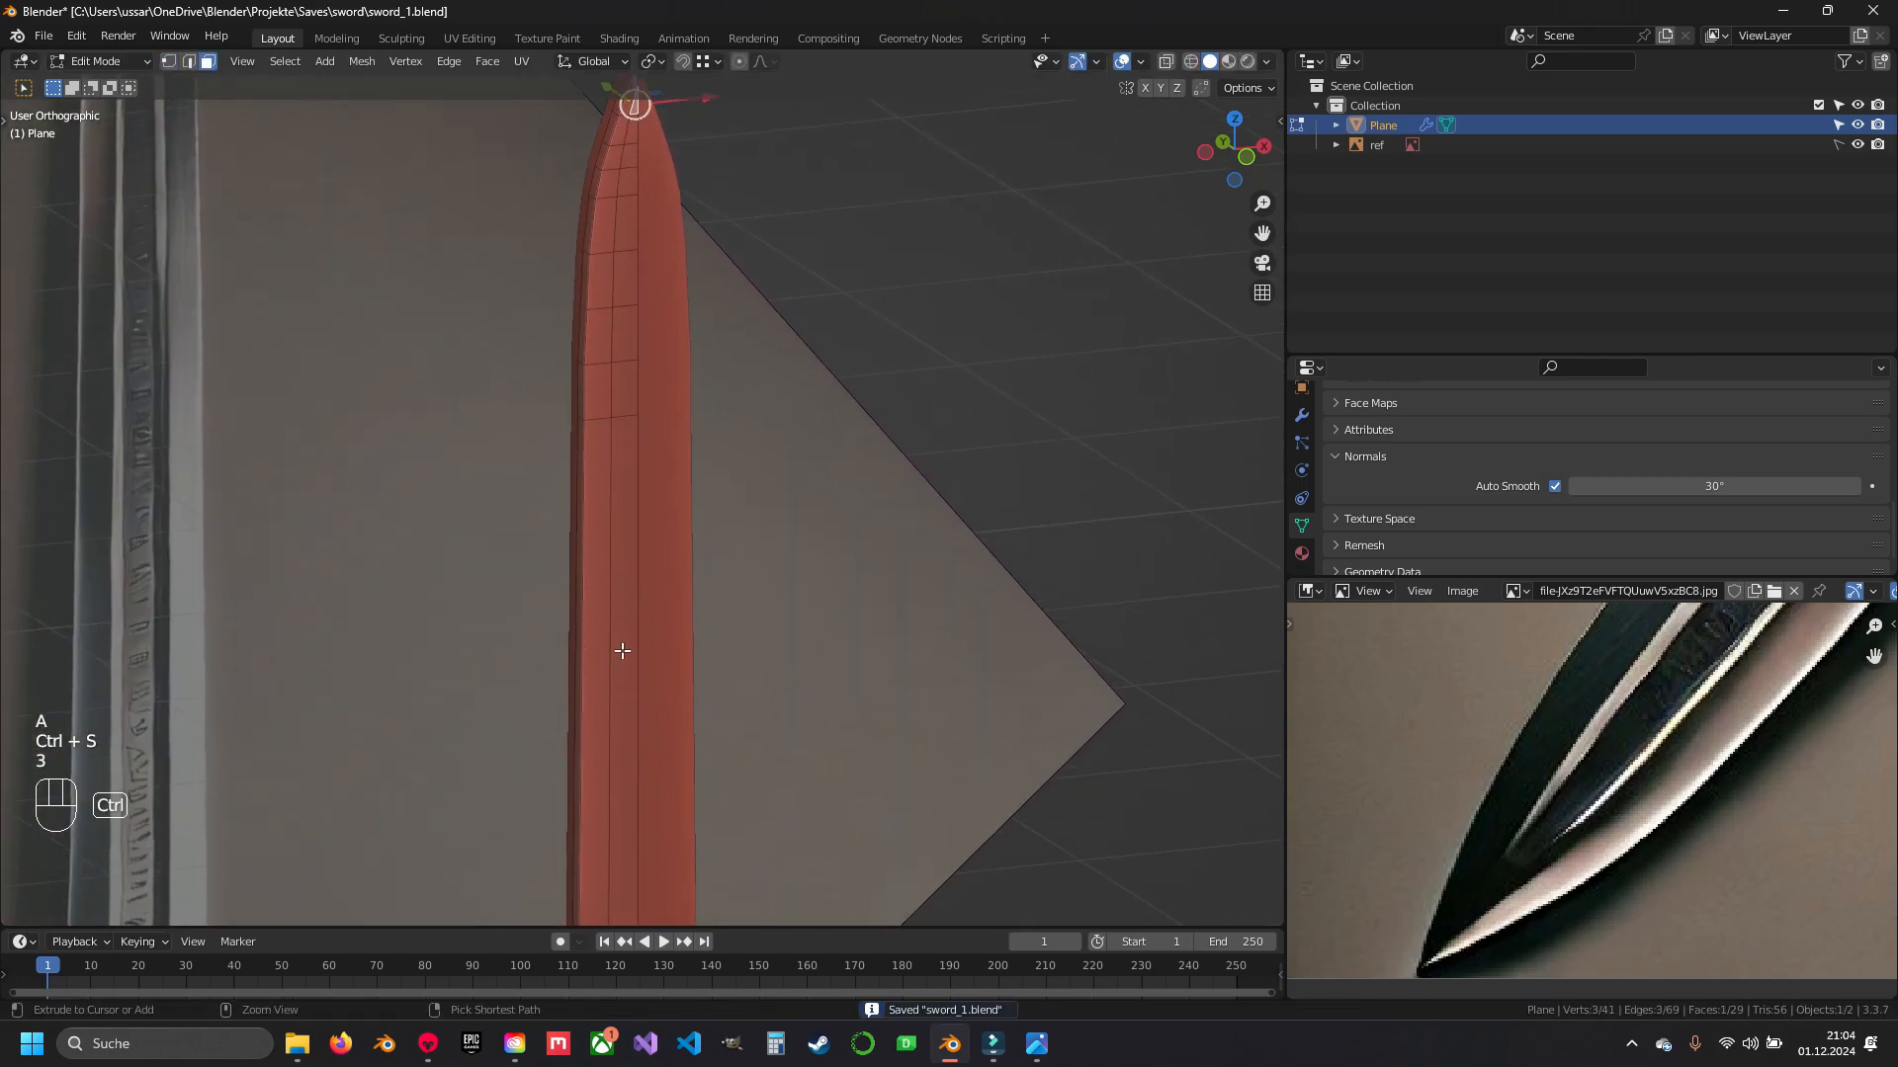
ctrl+right_click(622, 651)
scroll(622, 651, down, 5)
shift+middle_drag(640, 866, 653, 387)
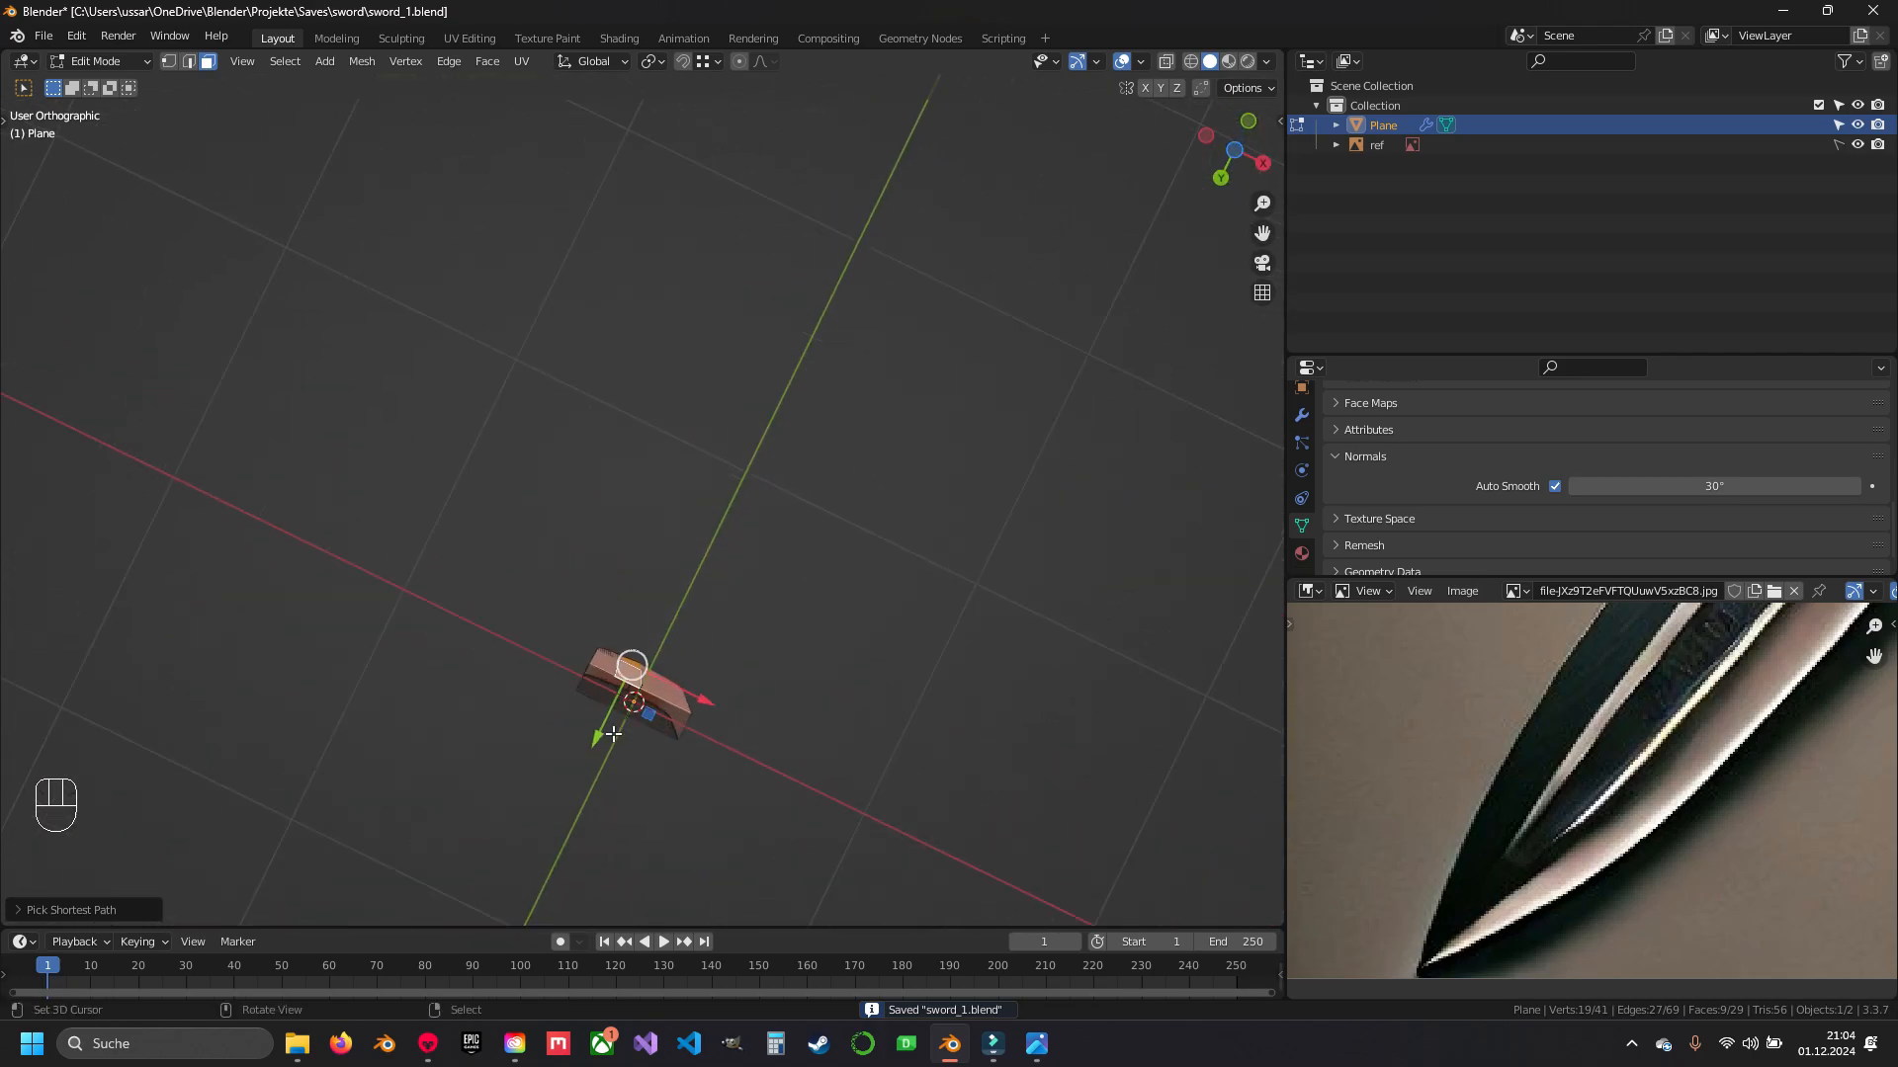
- Try to fill the open base end of the blade with a face and undo it
scroll(614, 734, up, 4)
middle_drag(613, 734, 631, 382)
scroll(632, 553, up, 4)
shift+middle_drag(633, 697, 653, 296)
shift+middle_drag(588, 749, 620, 454)
key(2)
right_click(656, 565)
right_click(613, 590)
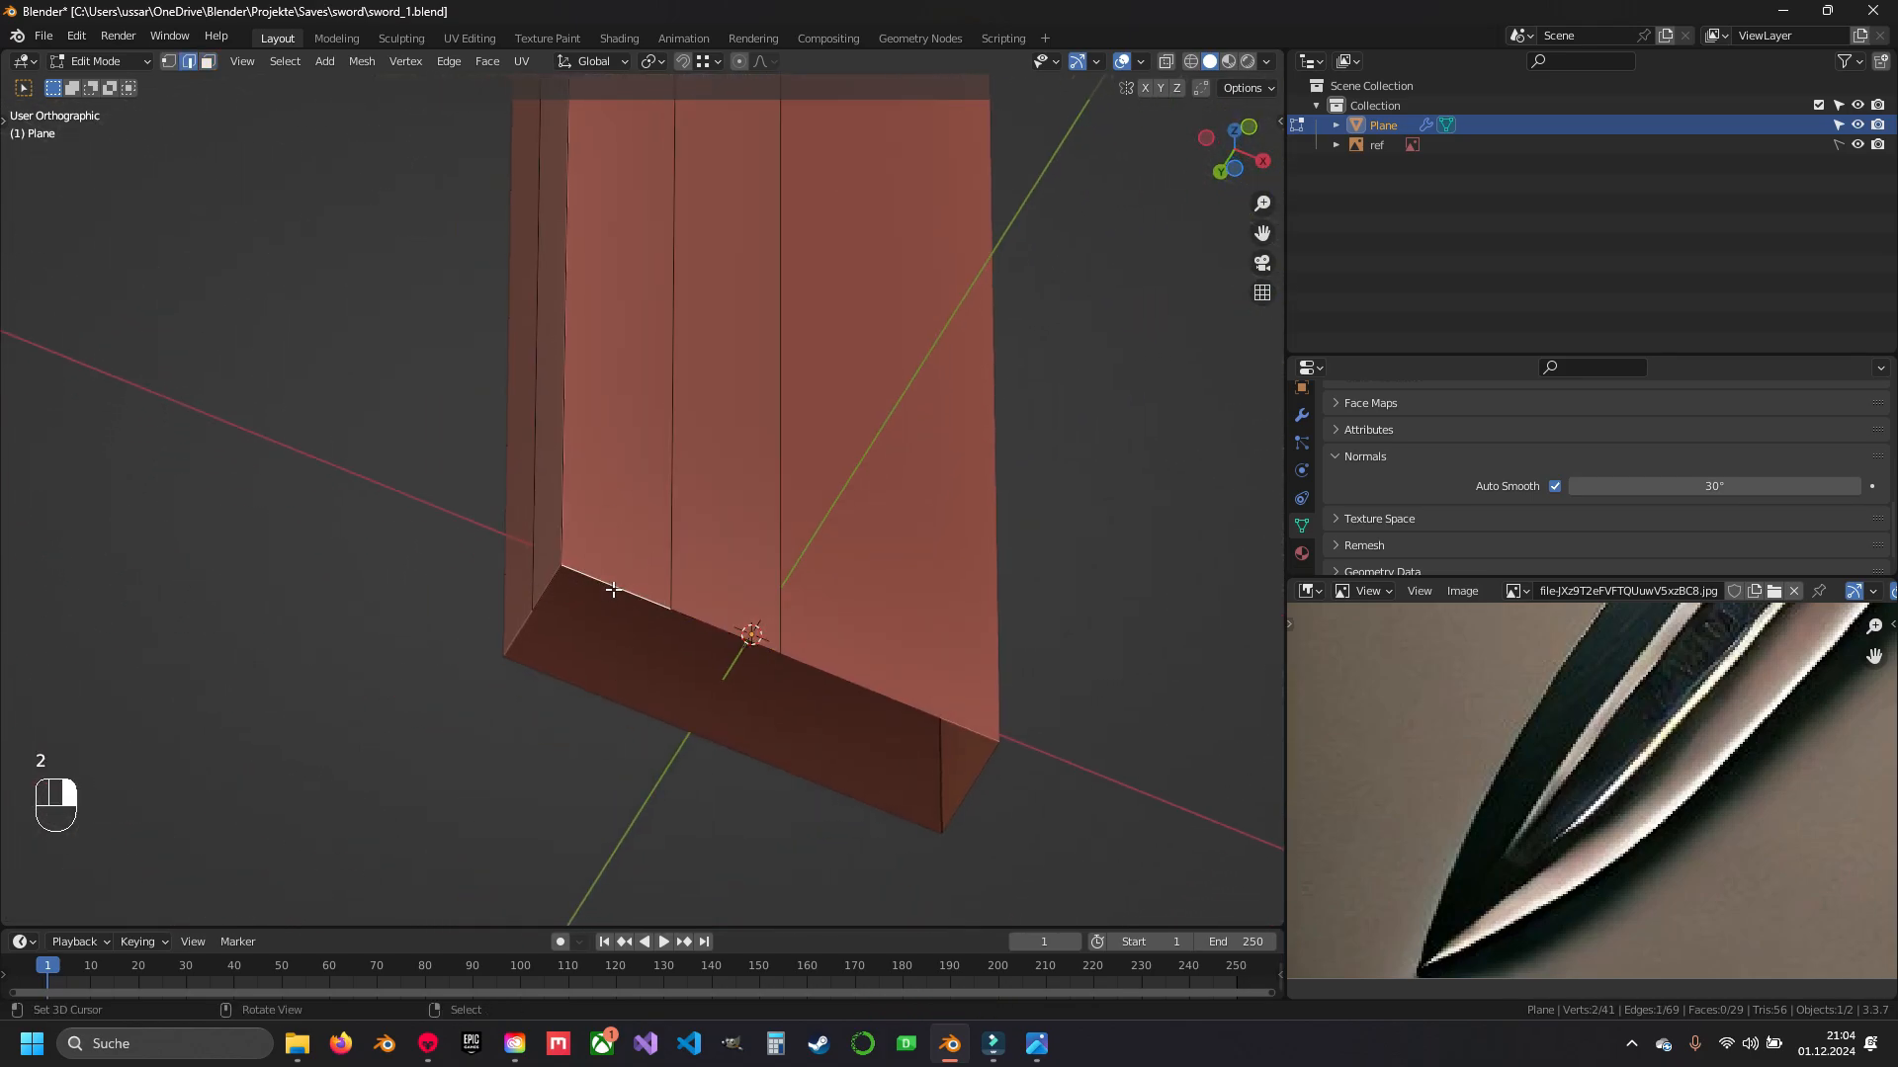
shift+right_click(617, 588)
alt+right_click(618, 588)
key(f)
key(a)
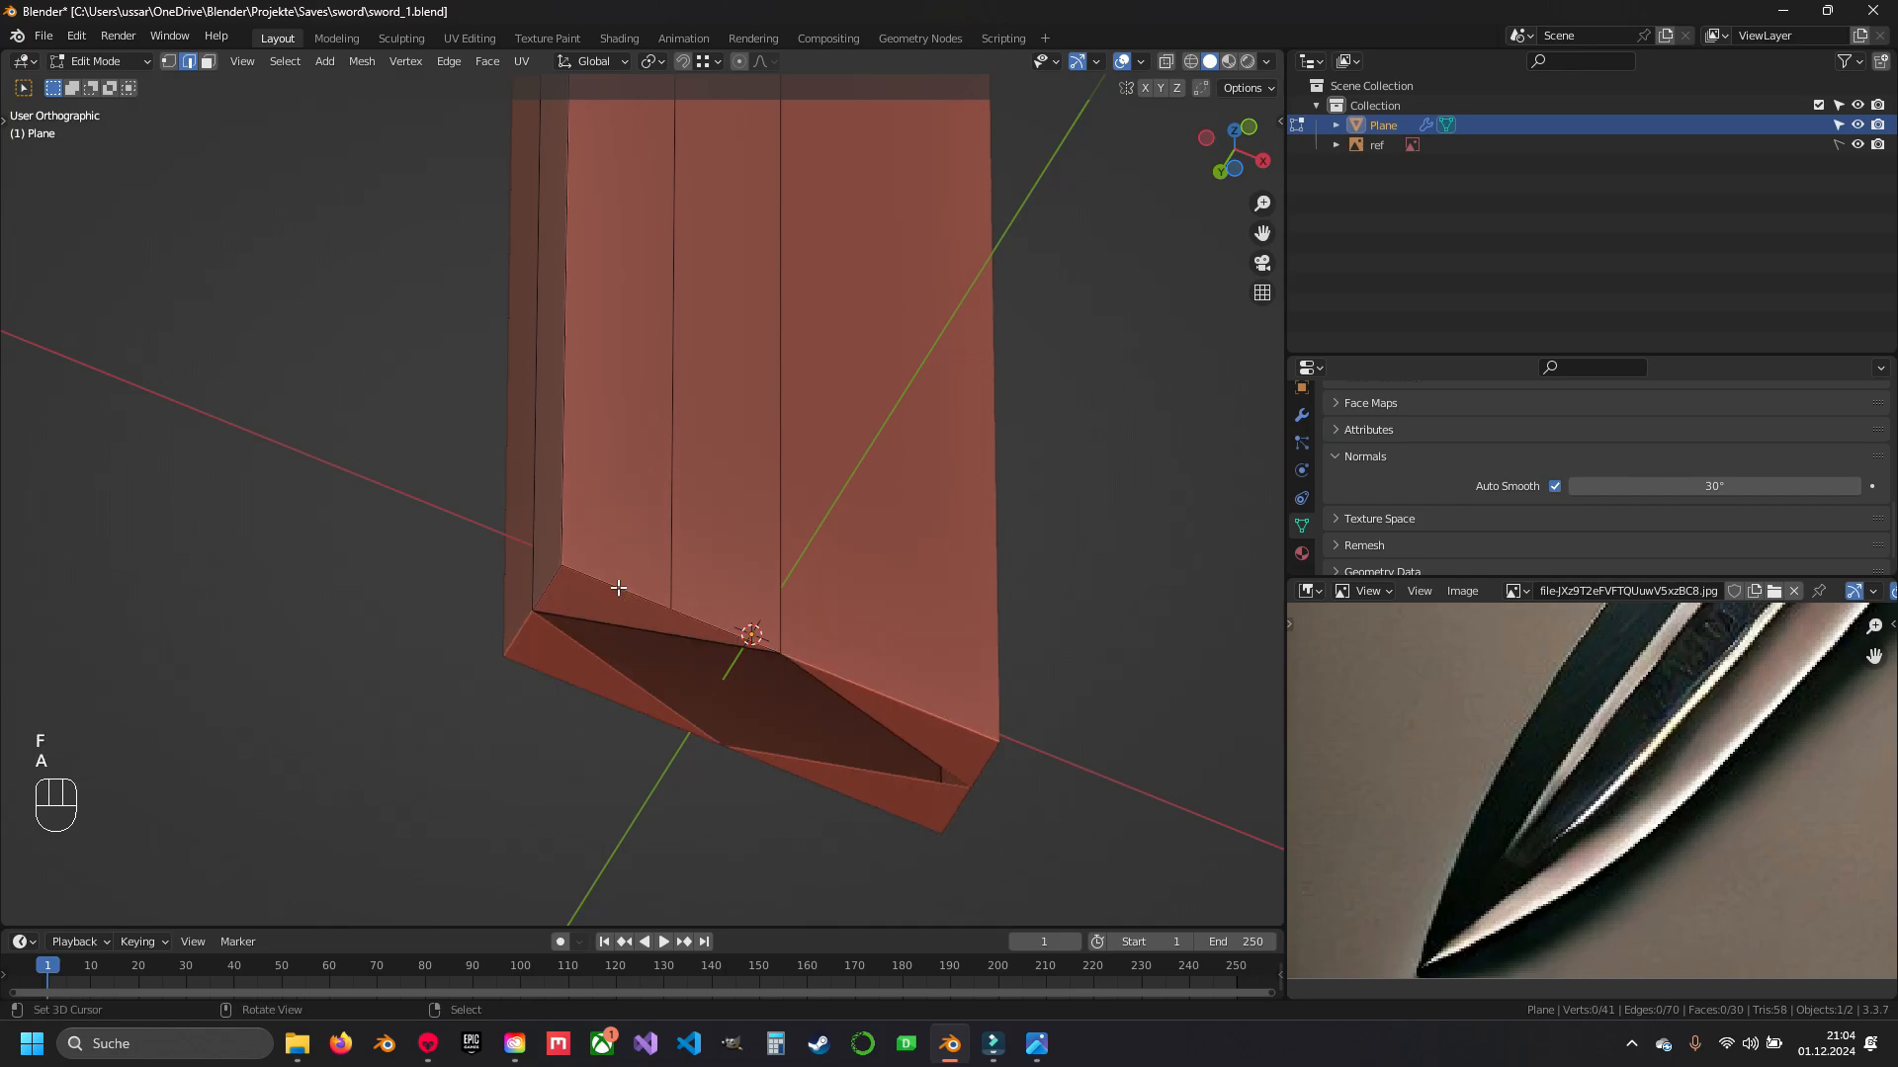
key(ctrl+z)
key(ctrl+z)
- Select the three front vertices along the blade's open base, from the centre line to the outer corner
key(1)
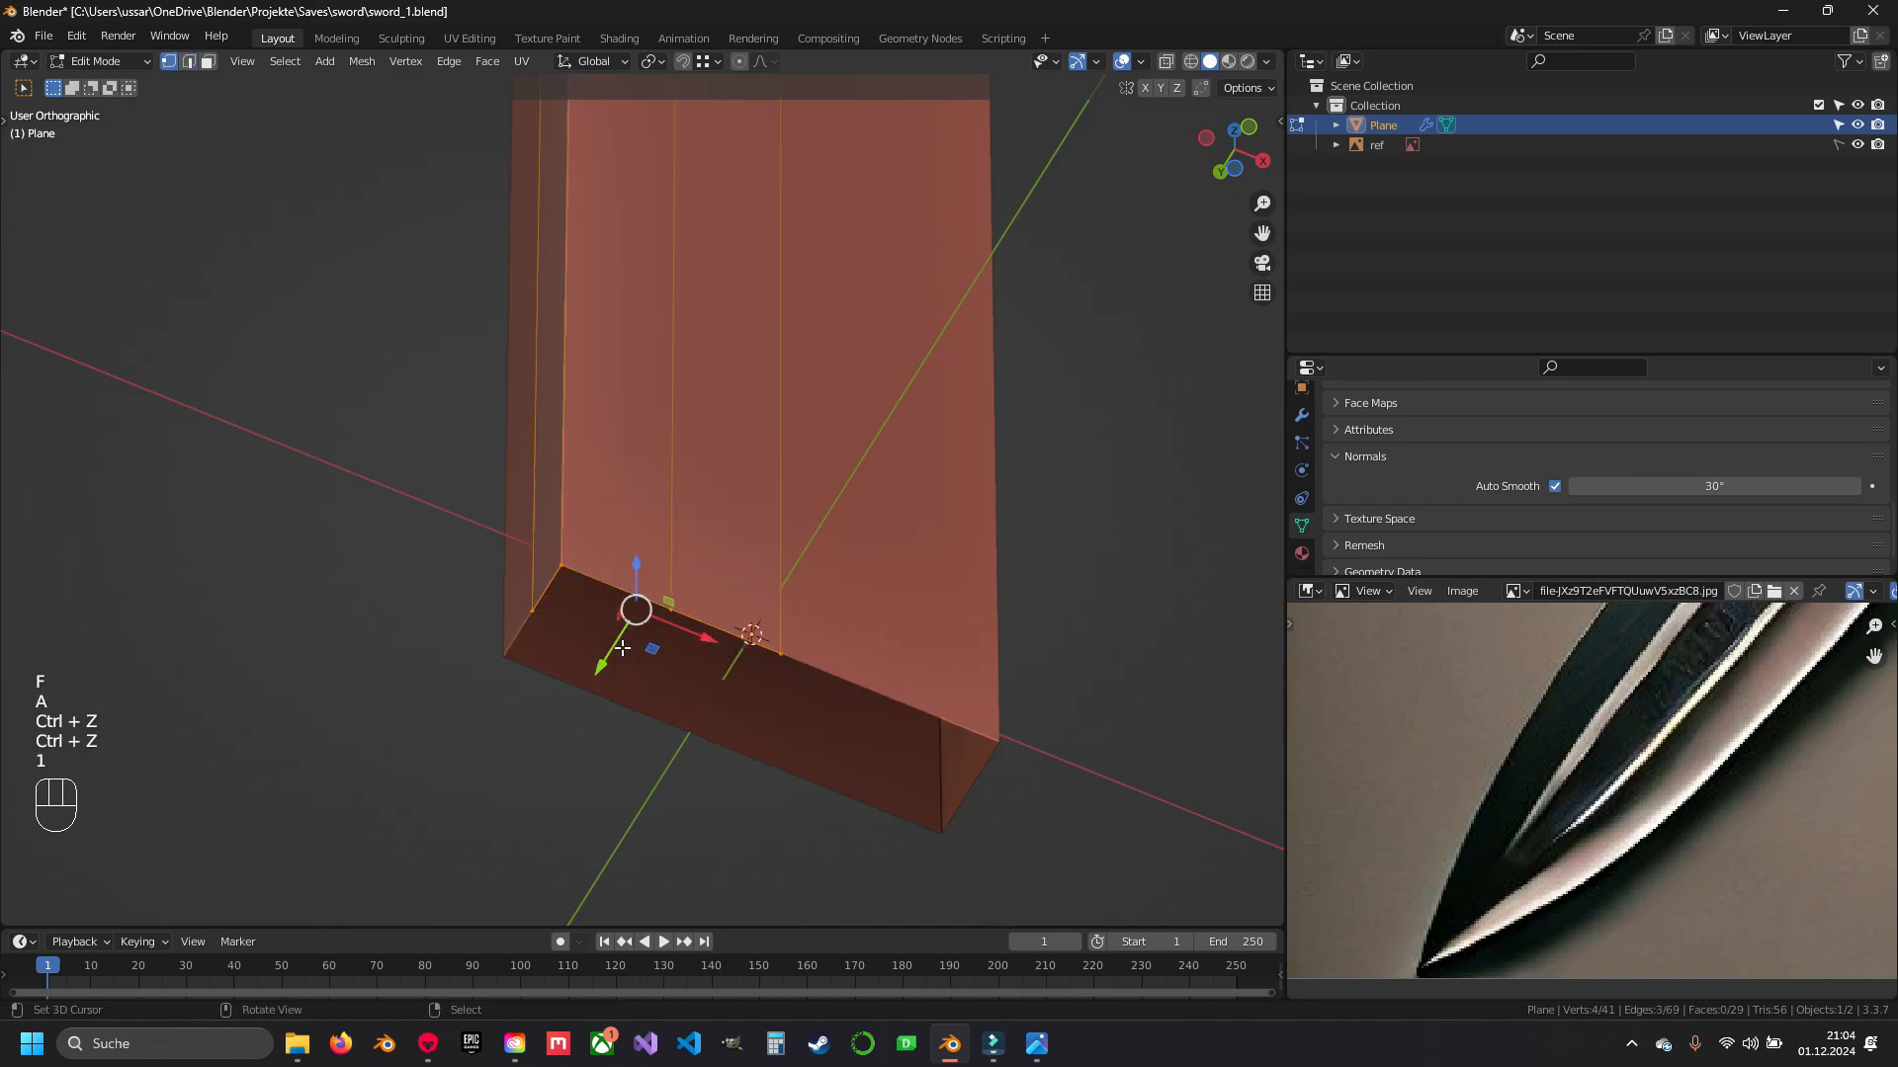
click(781, 652)
ctrl+click(562, 566)
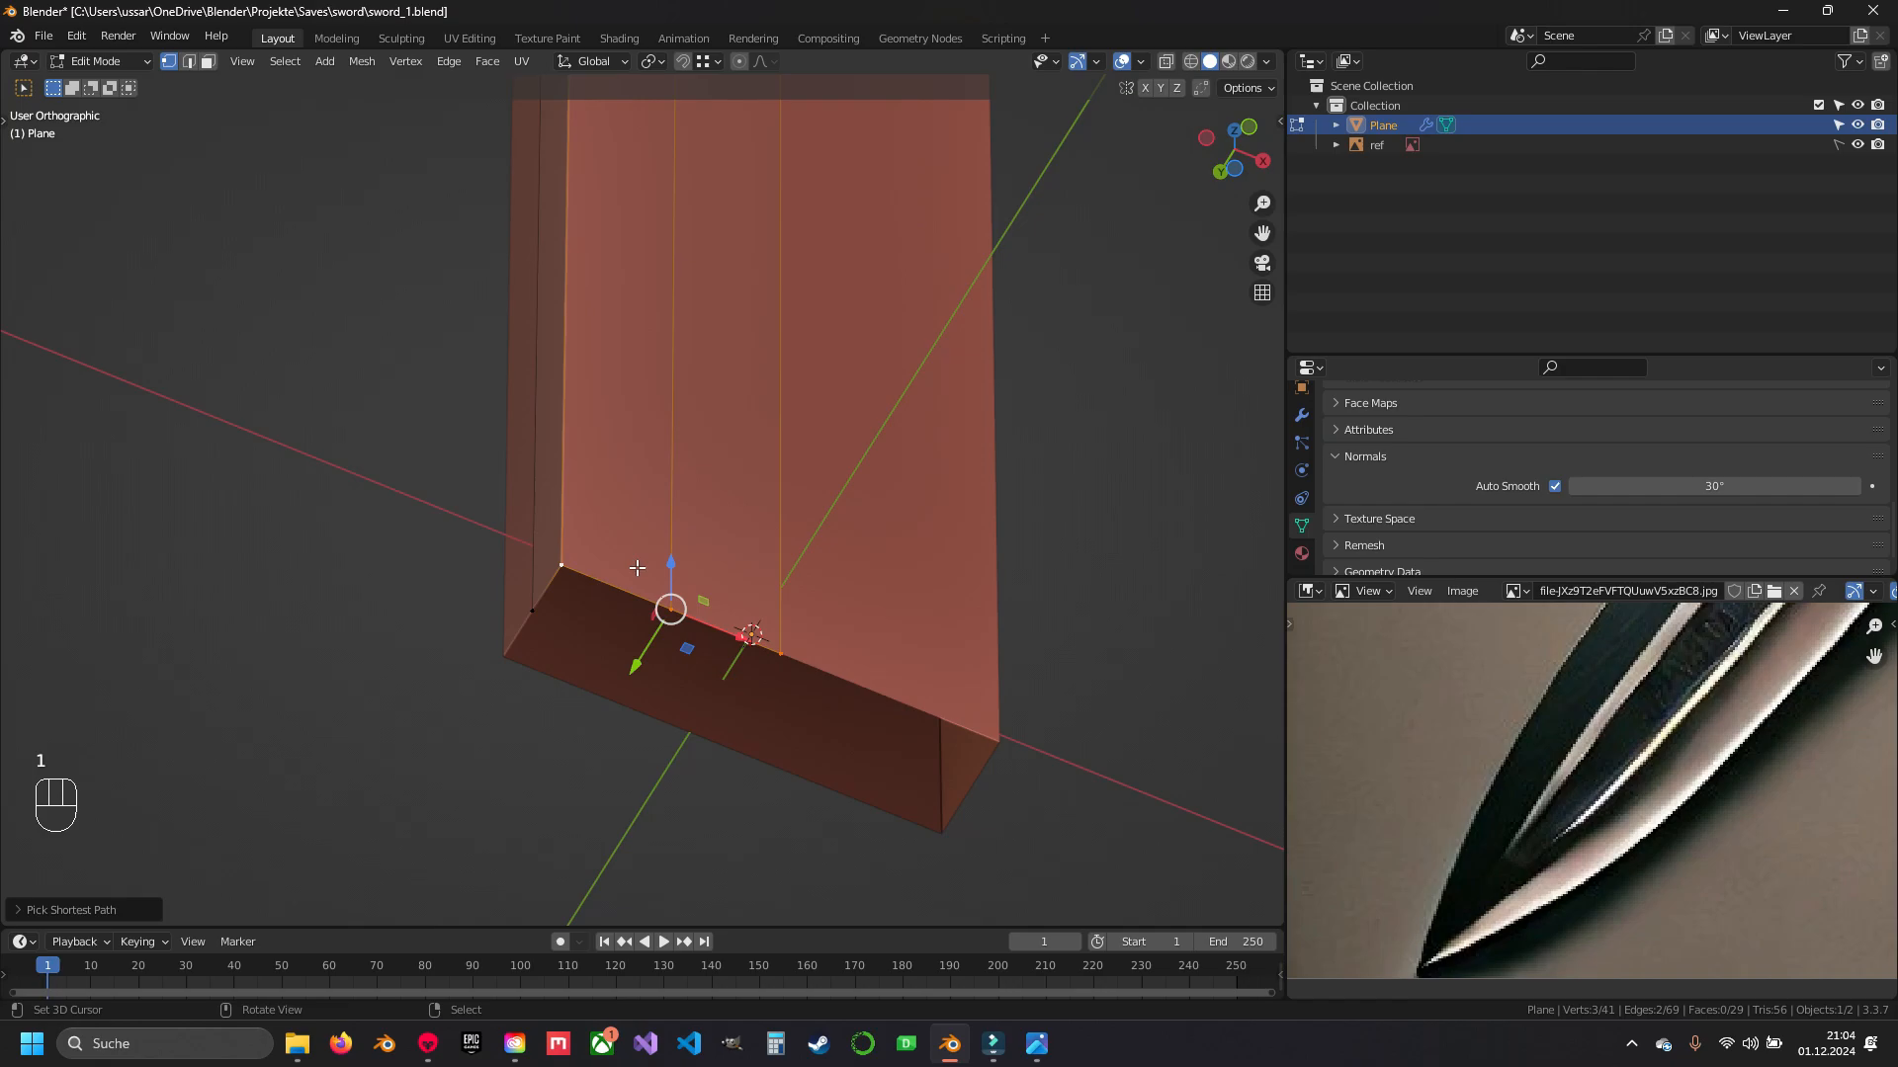
key(g)
key(Escape)
key(g)
key(y)
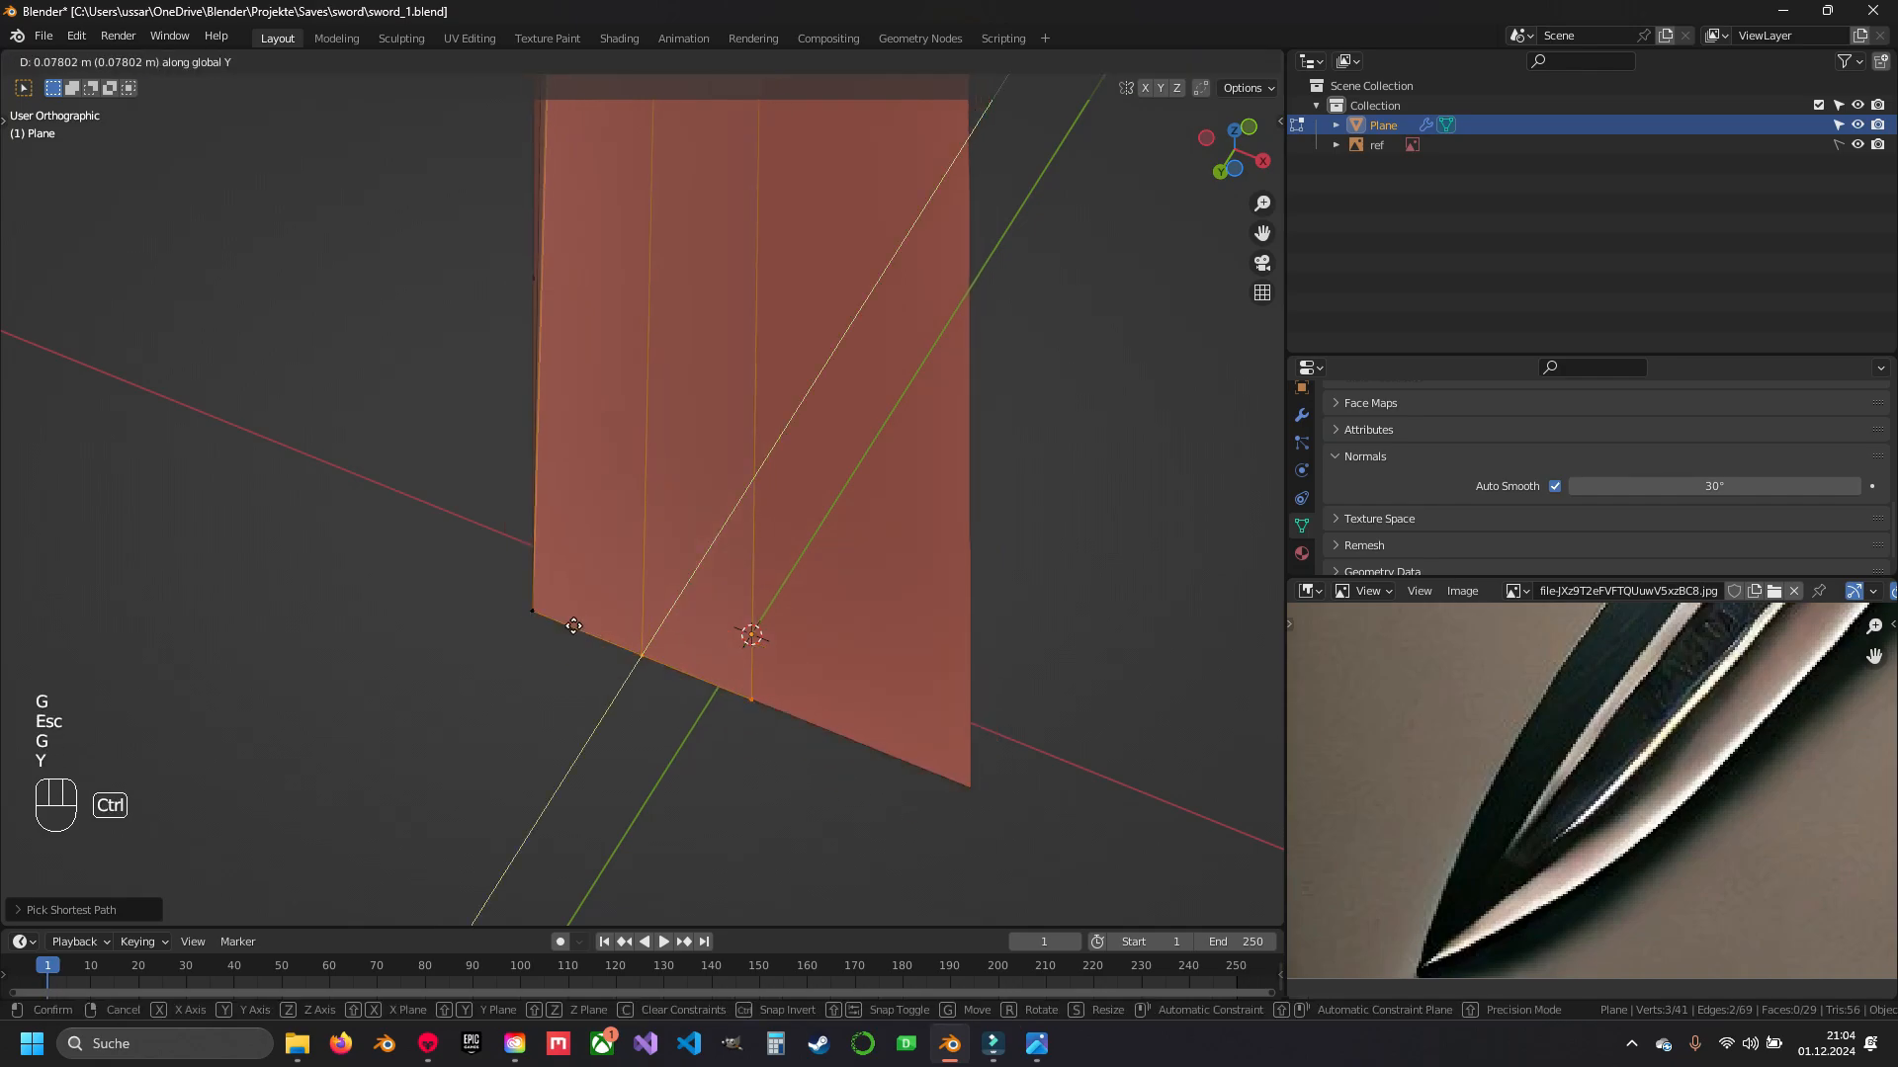
key(Escape)
- Extrude the selected base edges and snap them along Y to the side vertex at mid-thickness, closing the base
key(e)
key(Escape)
key(g)
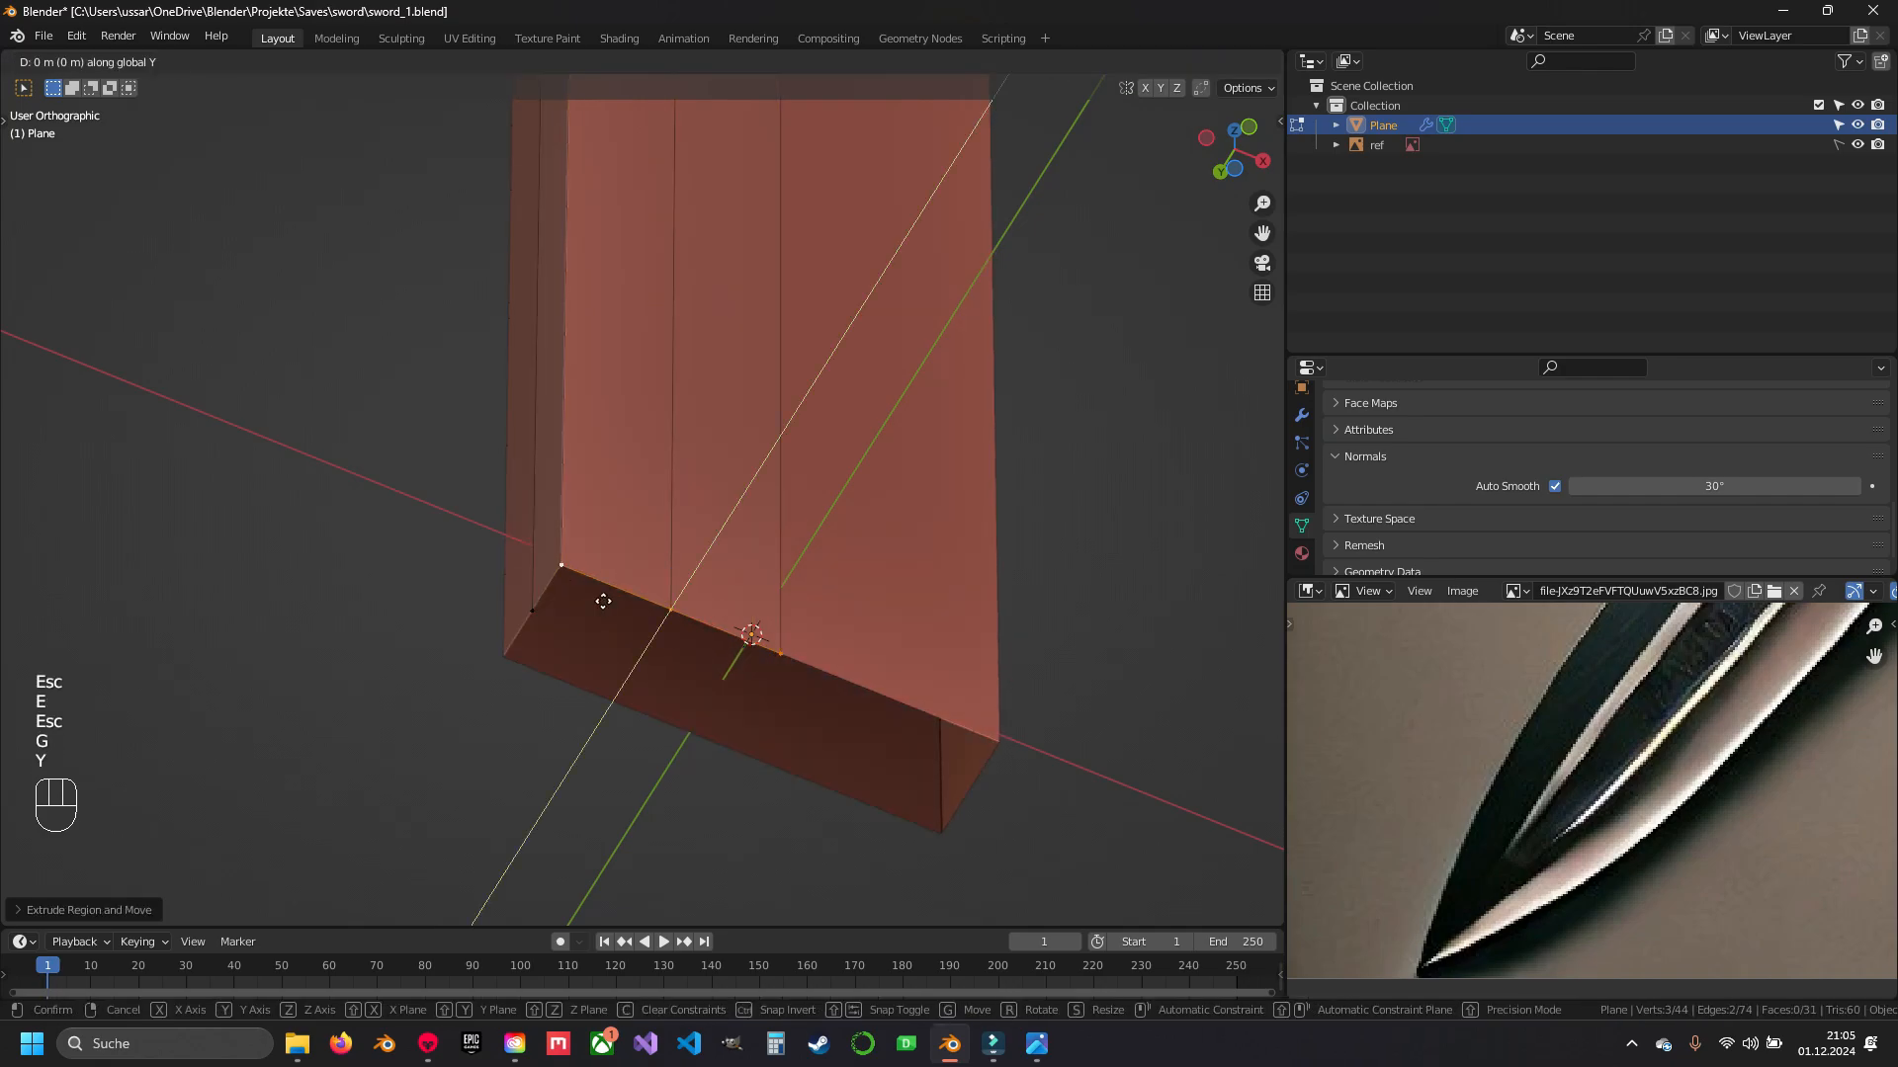
key(y)
ctrl+click(535, 613)
- Select the whole mesh and merge its overlapping vertices by distance
key(a)
key(a)
key(q)
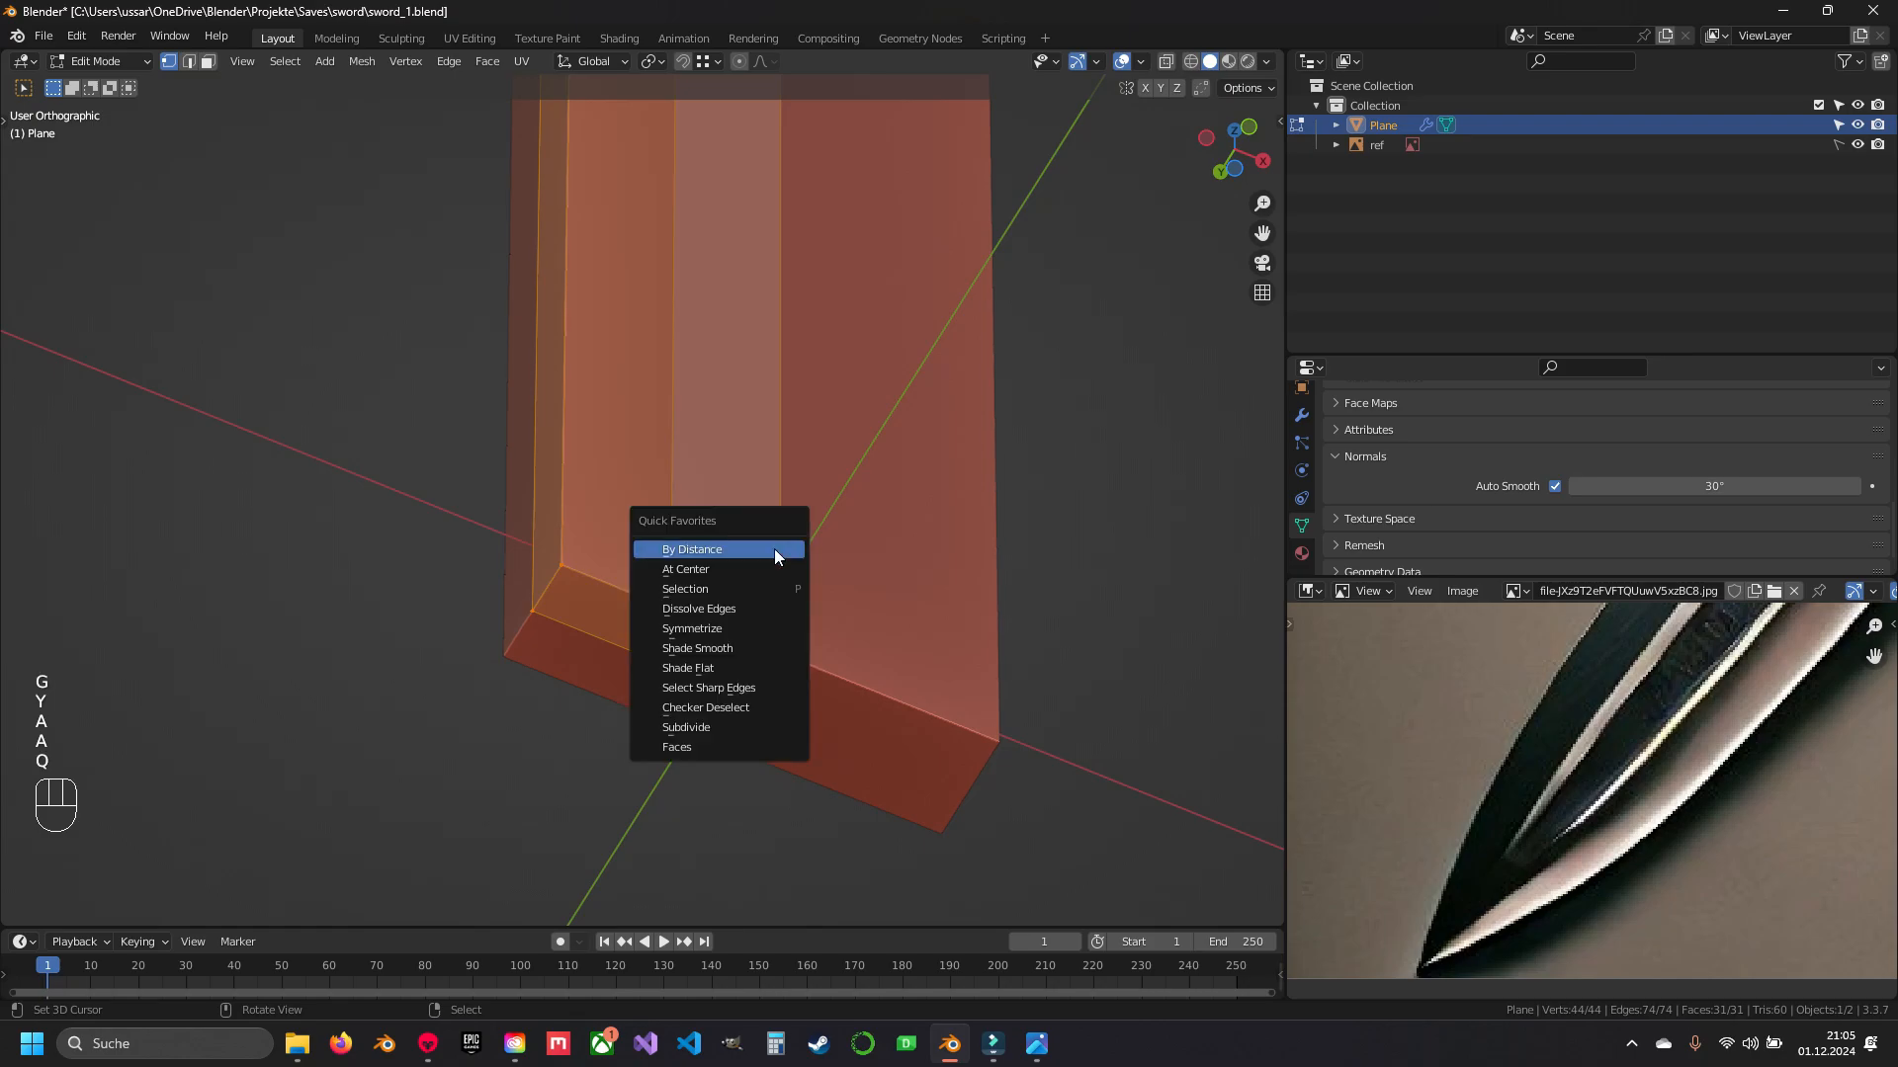
click(774, 548)
key(a)
- Add a loop cut along the blade's side and base cap and slide it slightly toward the mirrored half
middle_drag(590, 664, 639, 501)
key(ctrl+r)
click(636, 455)
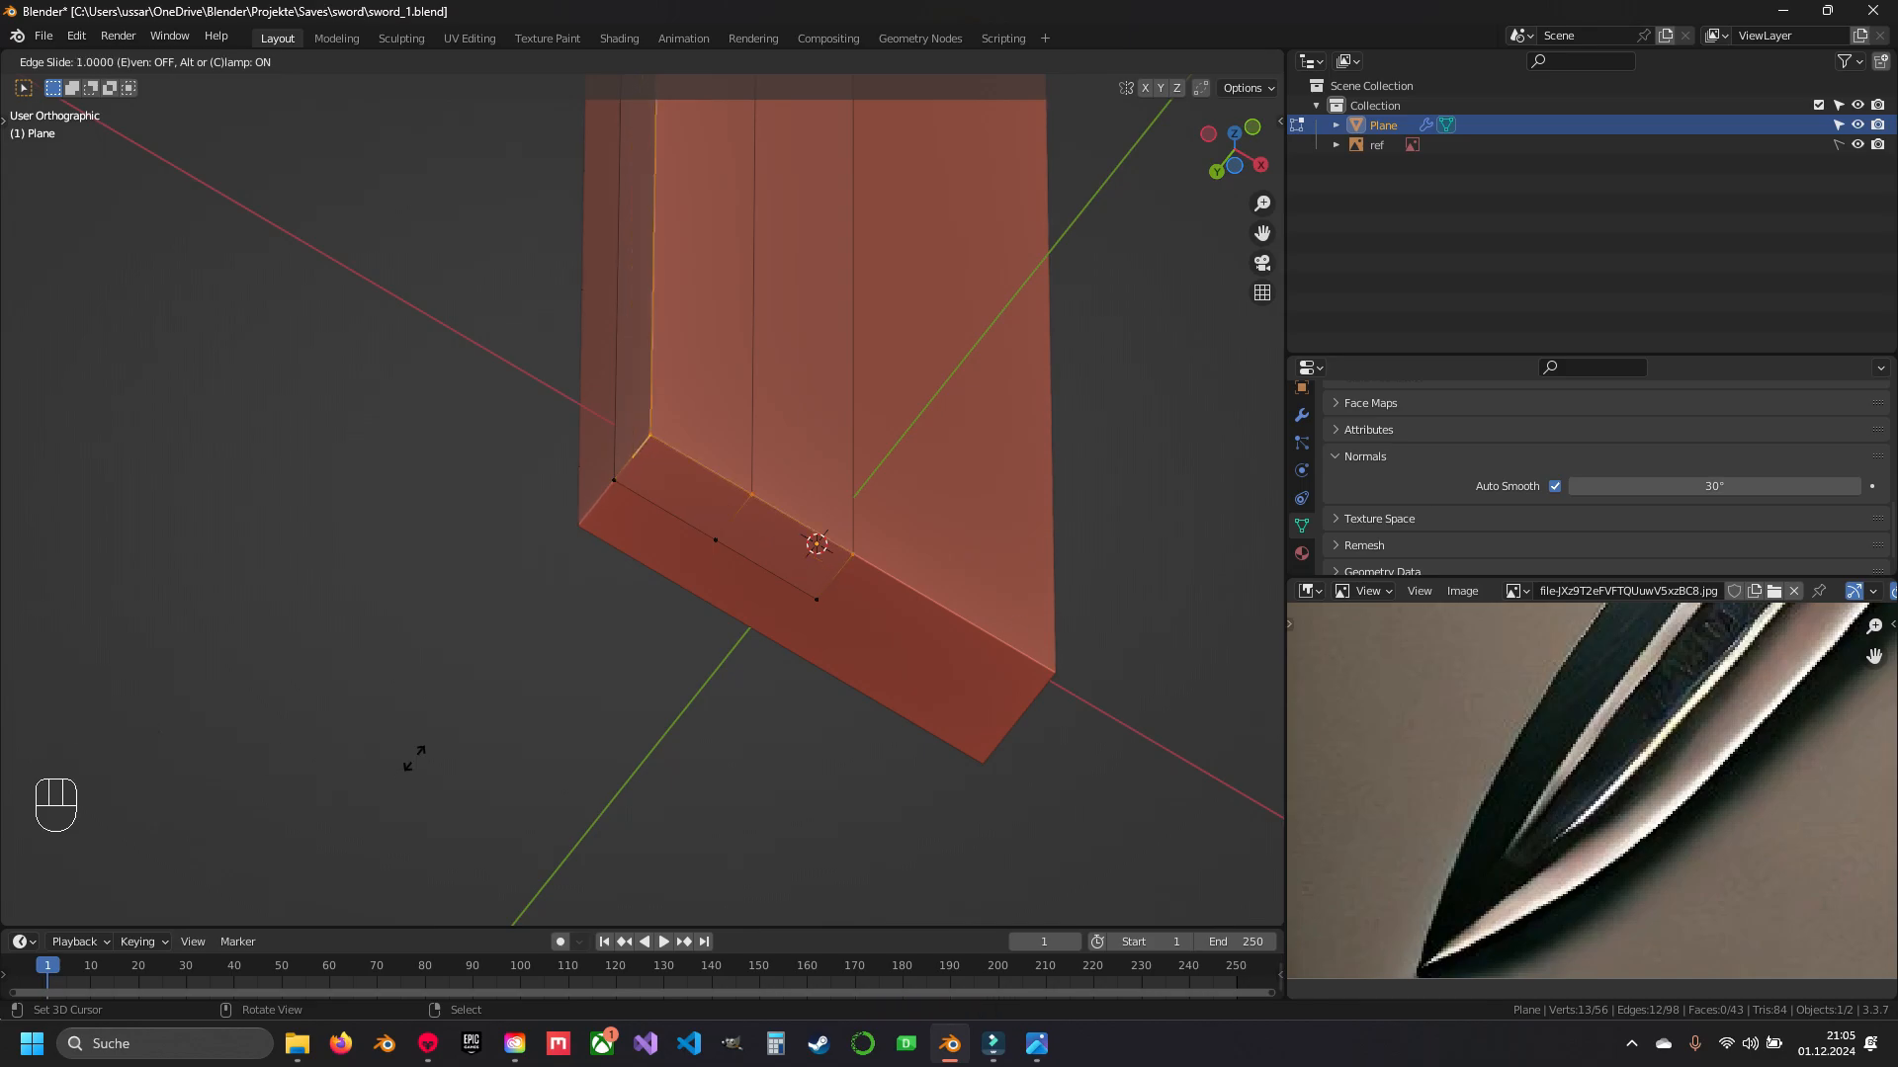
key(Escape)
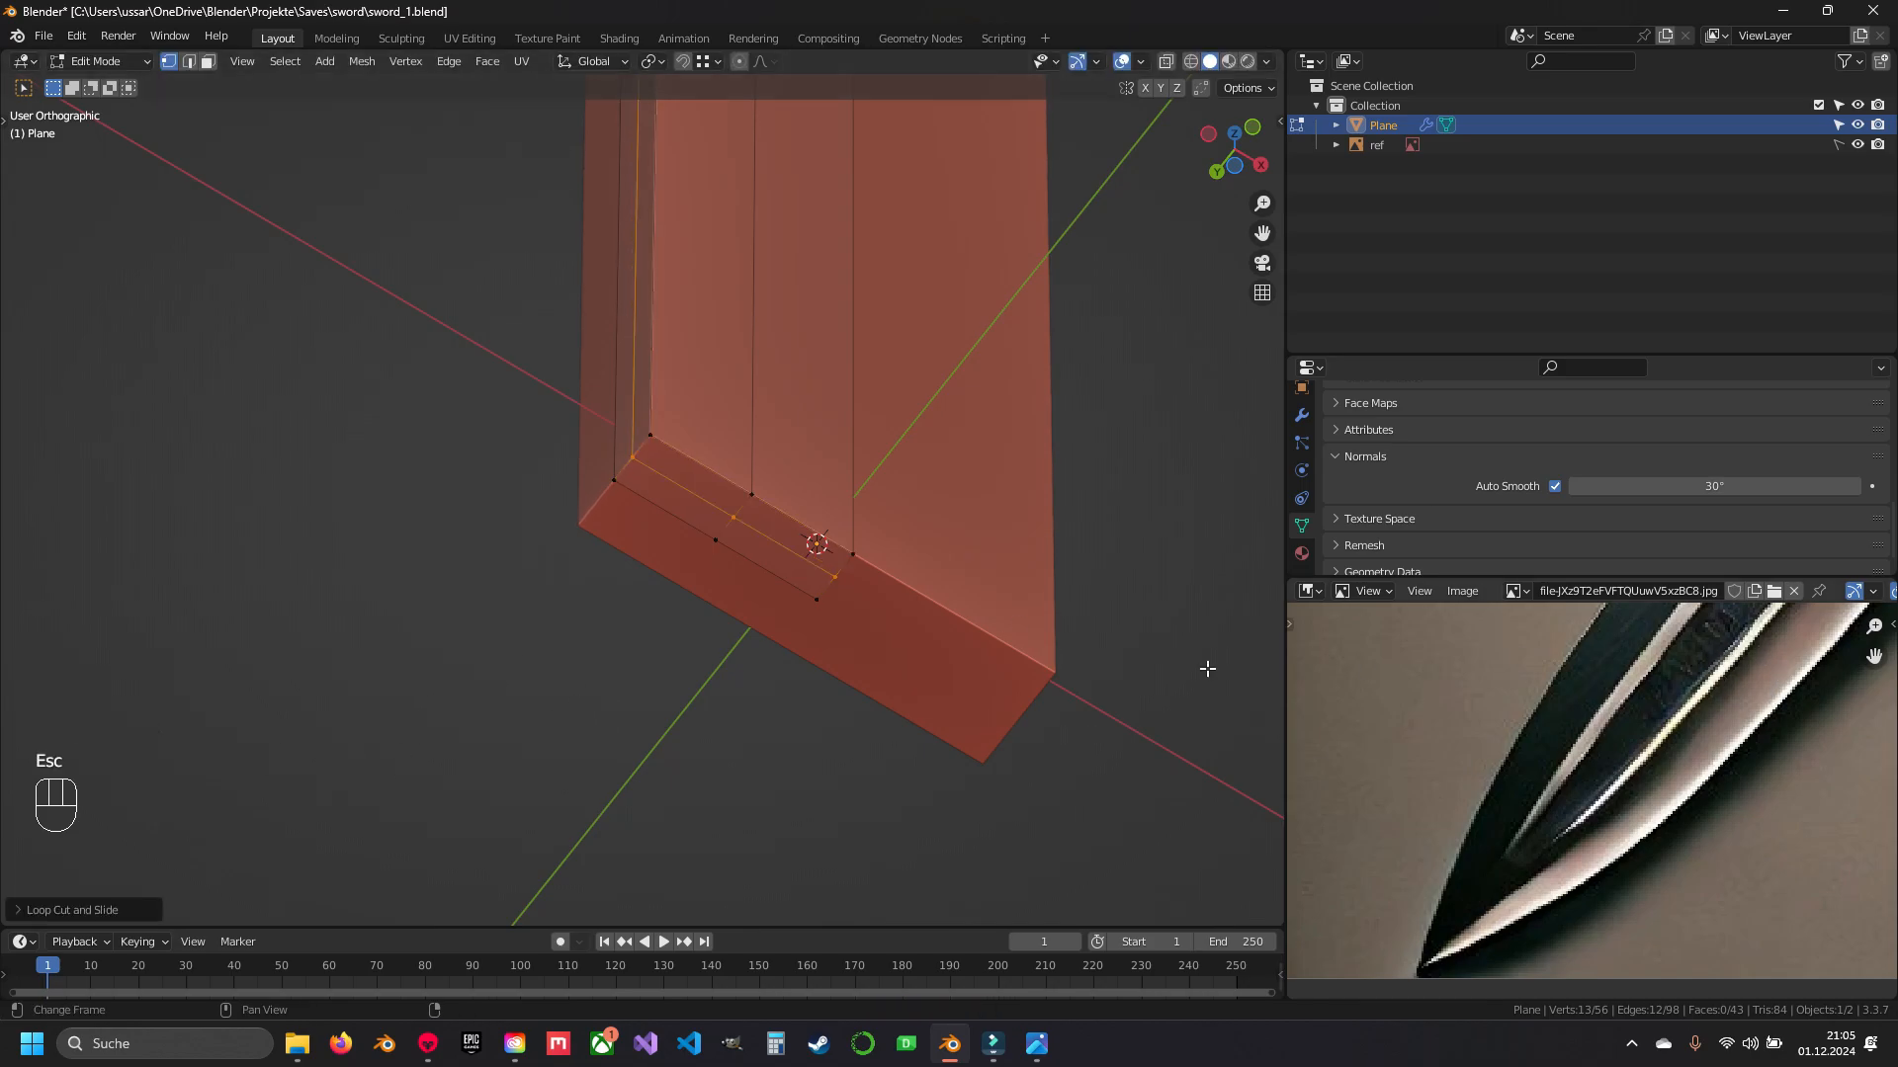
key(g)
key(g)
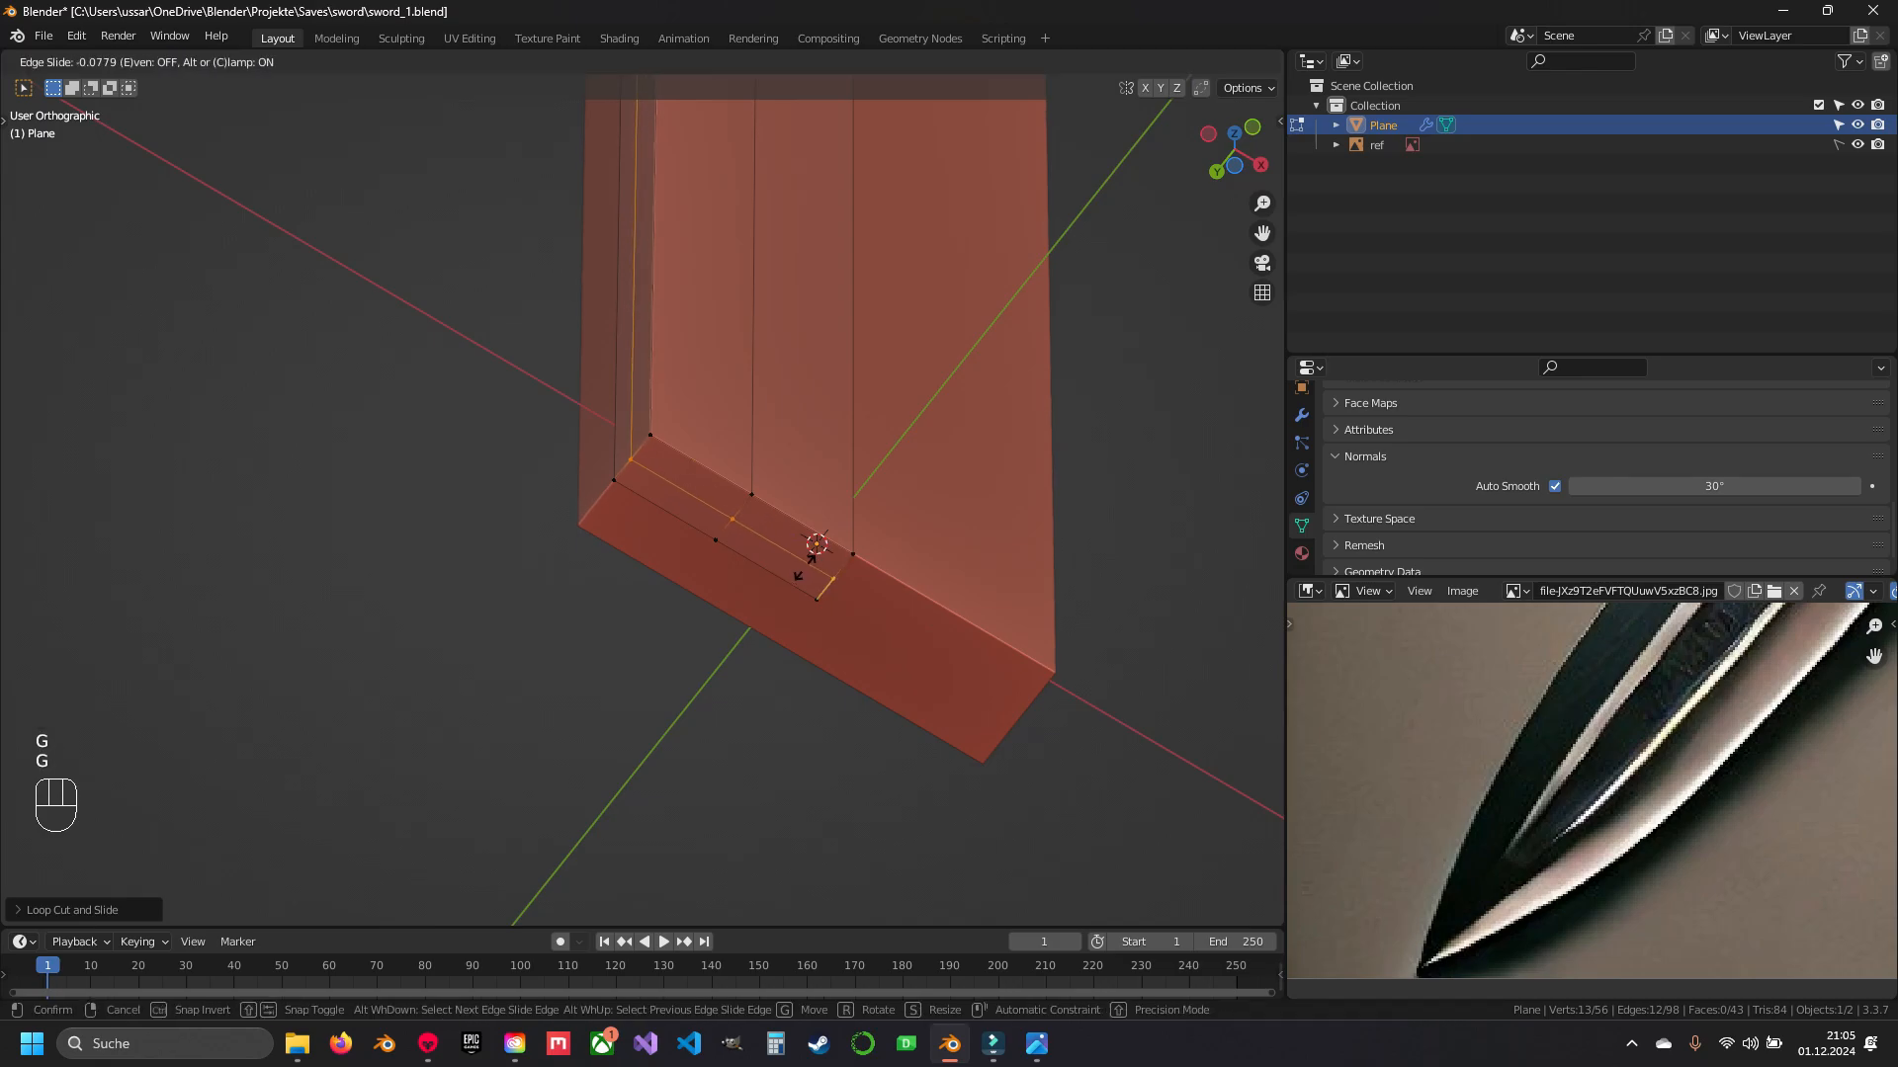
click(815, 558)
key(a)
- Delete the small base cap face that lies beneath the blade's inner column, next to the centre line
shift+middle_drag(826, 512, 773, 590)
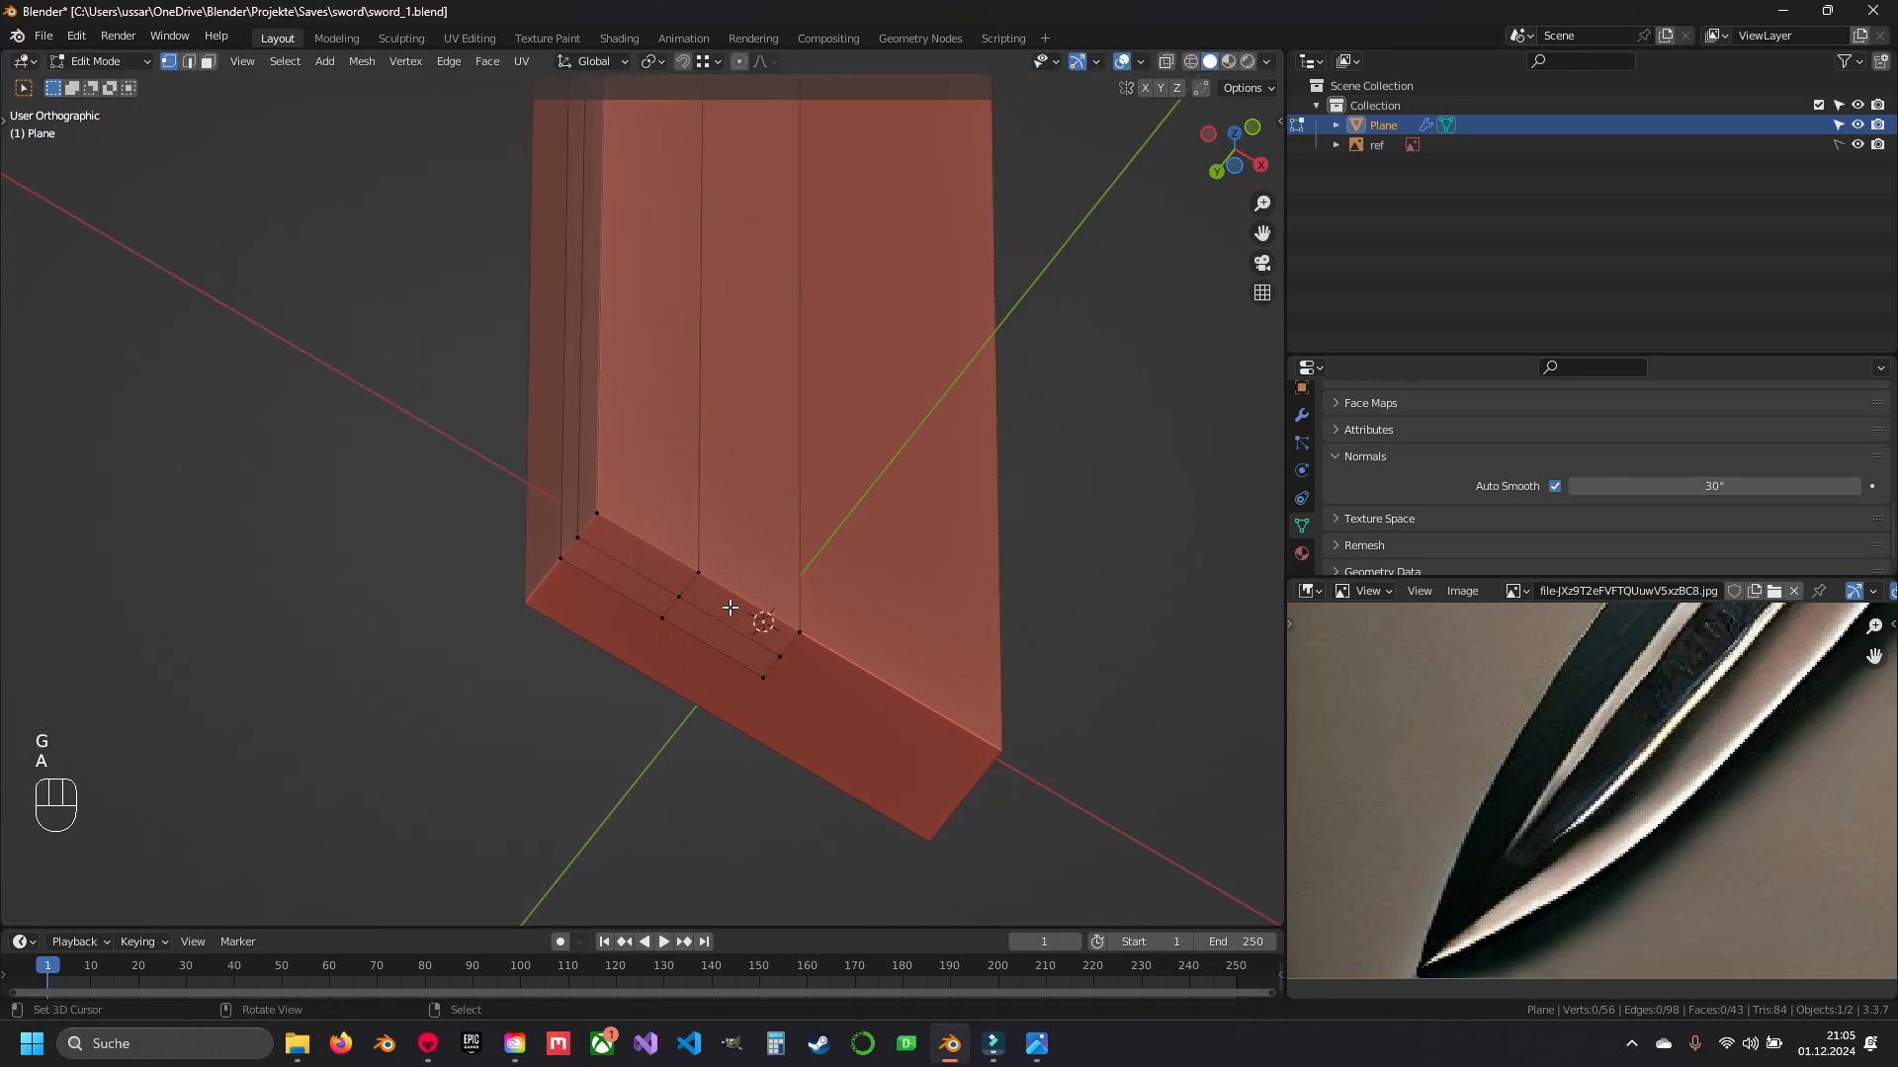
key(3)
click(730, 607)
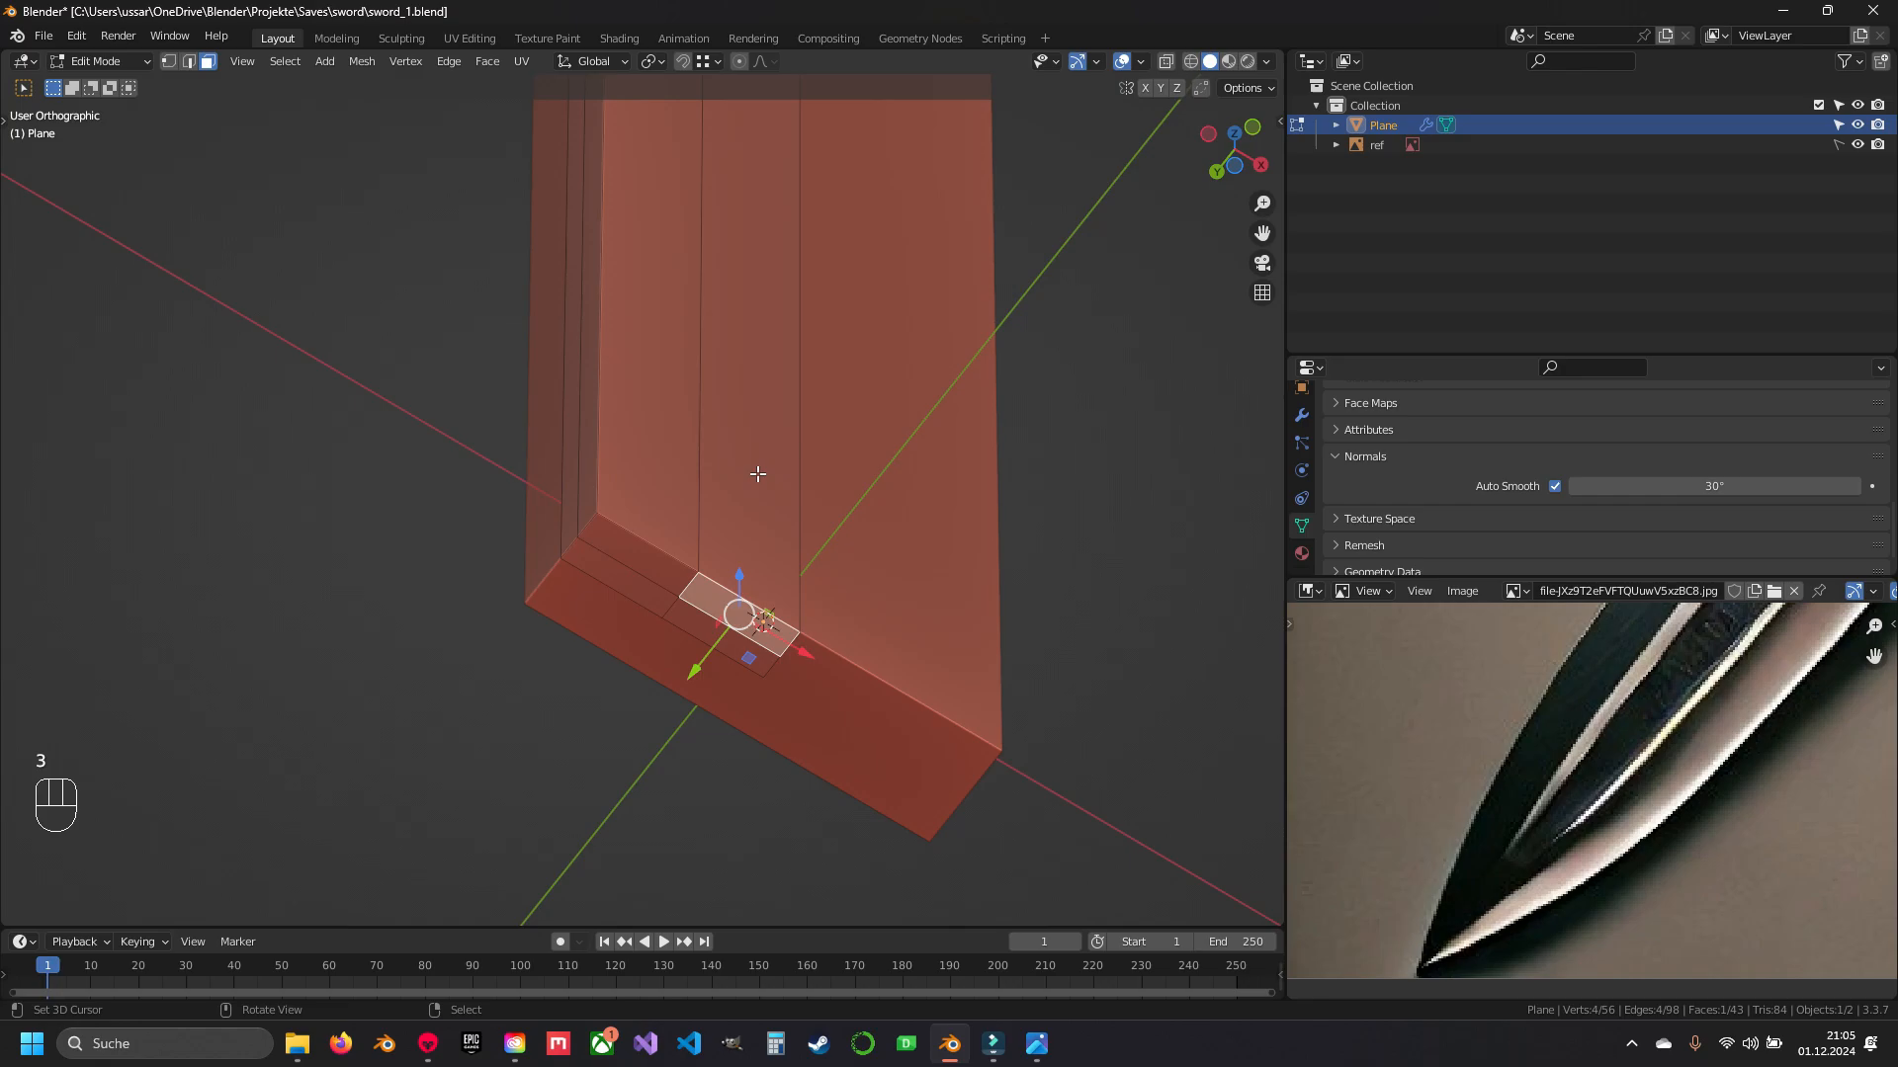
middle_drag(757, 474, 554, 523)
key(x)
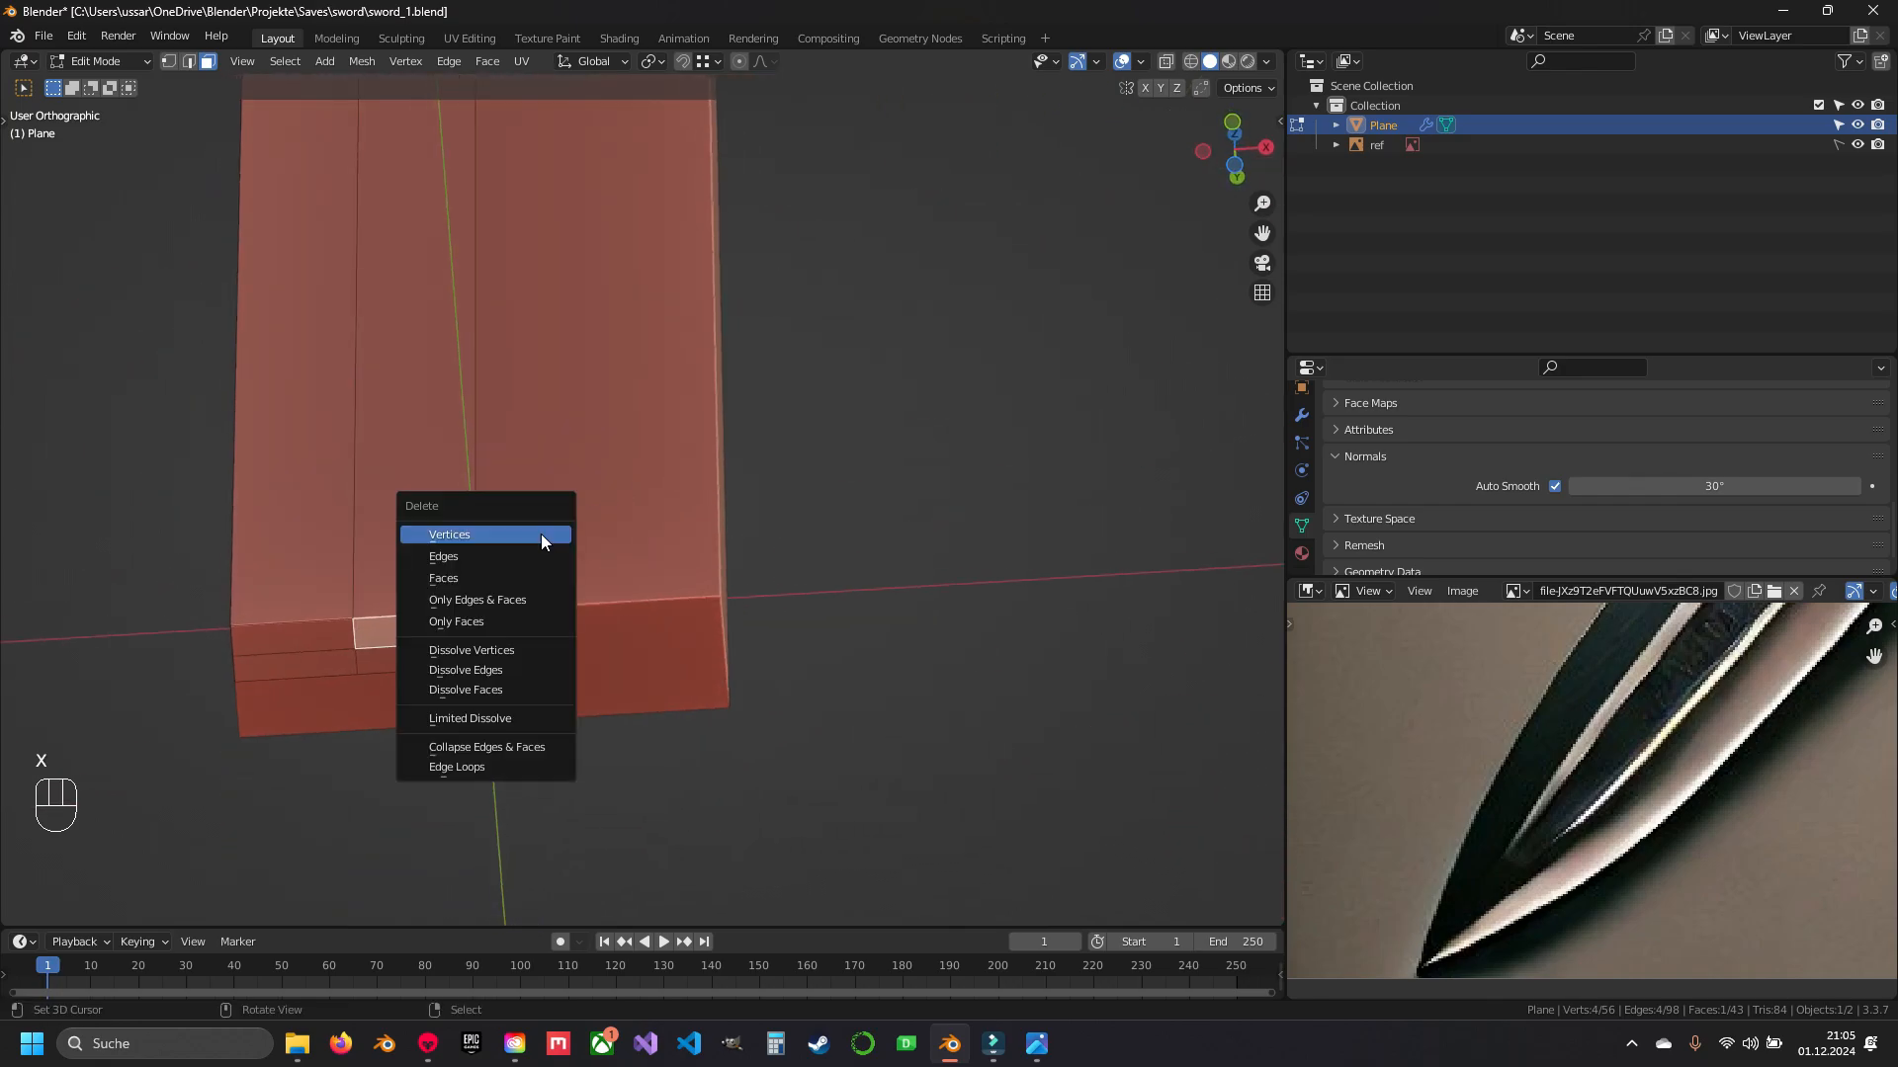
click(514, 577)
- Select the inner column of blade faces beside the centre line, starting with the long face at the base
click(414, 473)
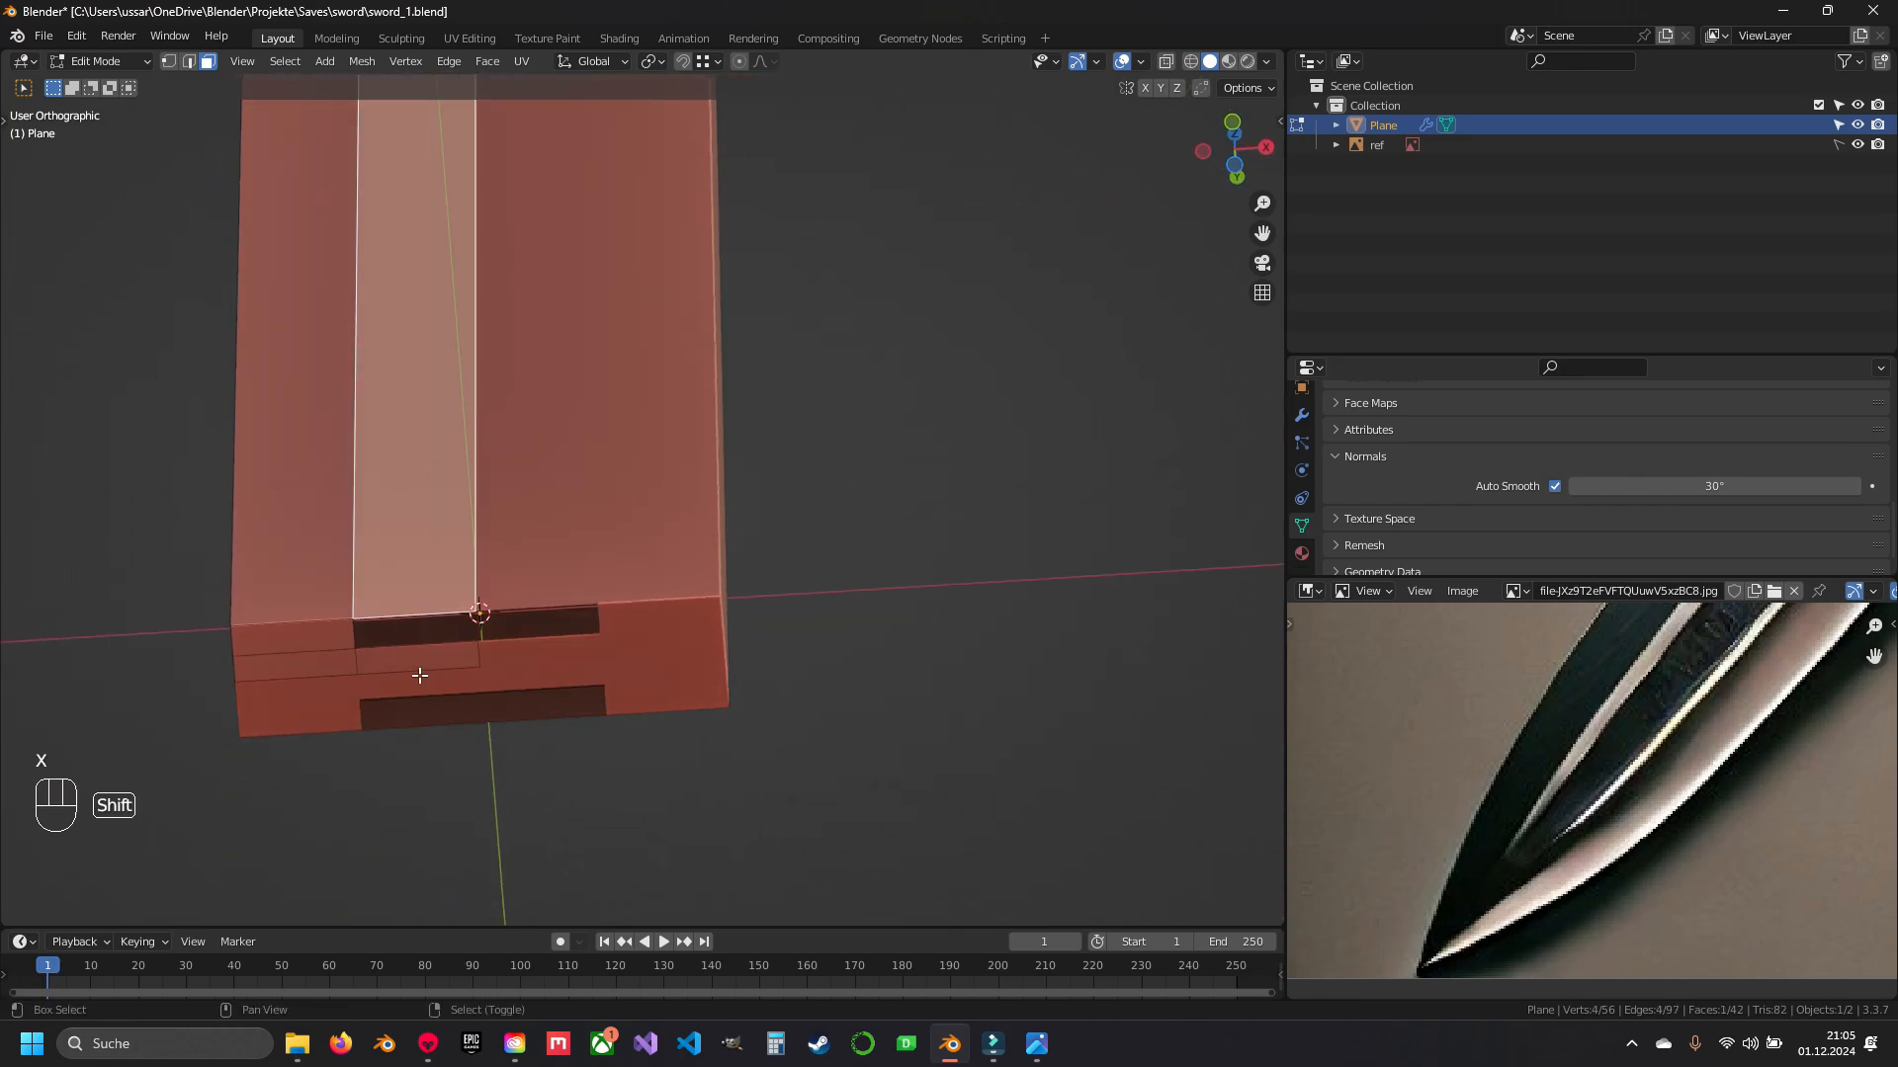
shift+middle_drag(420, 676, 479, 671)
scroll(494, 593, down, 6)
middle_drag(573, 435, 595, 664)
shift+middle_drag(637, 331, 649, 628)
shift+middle_drag(642, 256, 645, 618)
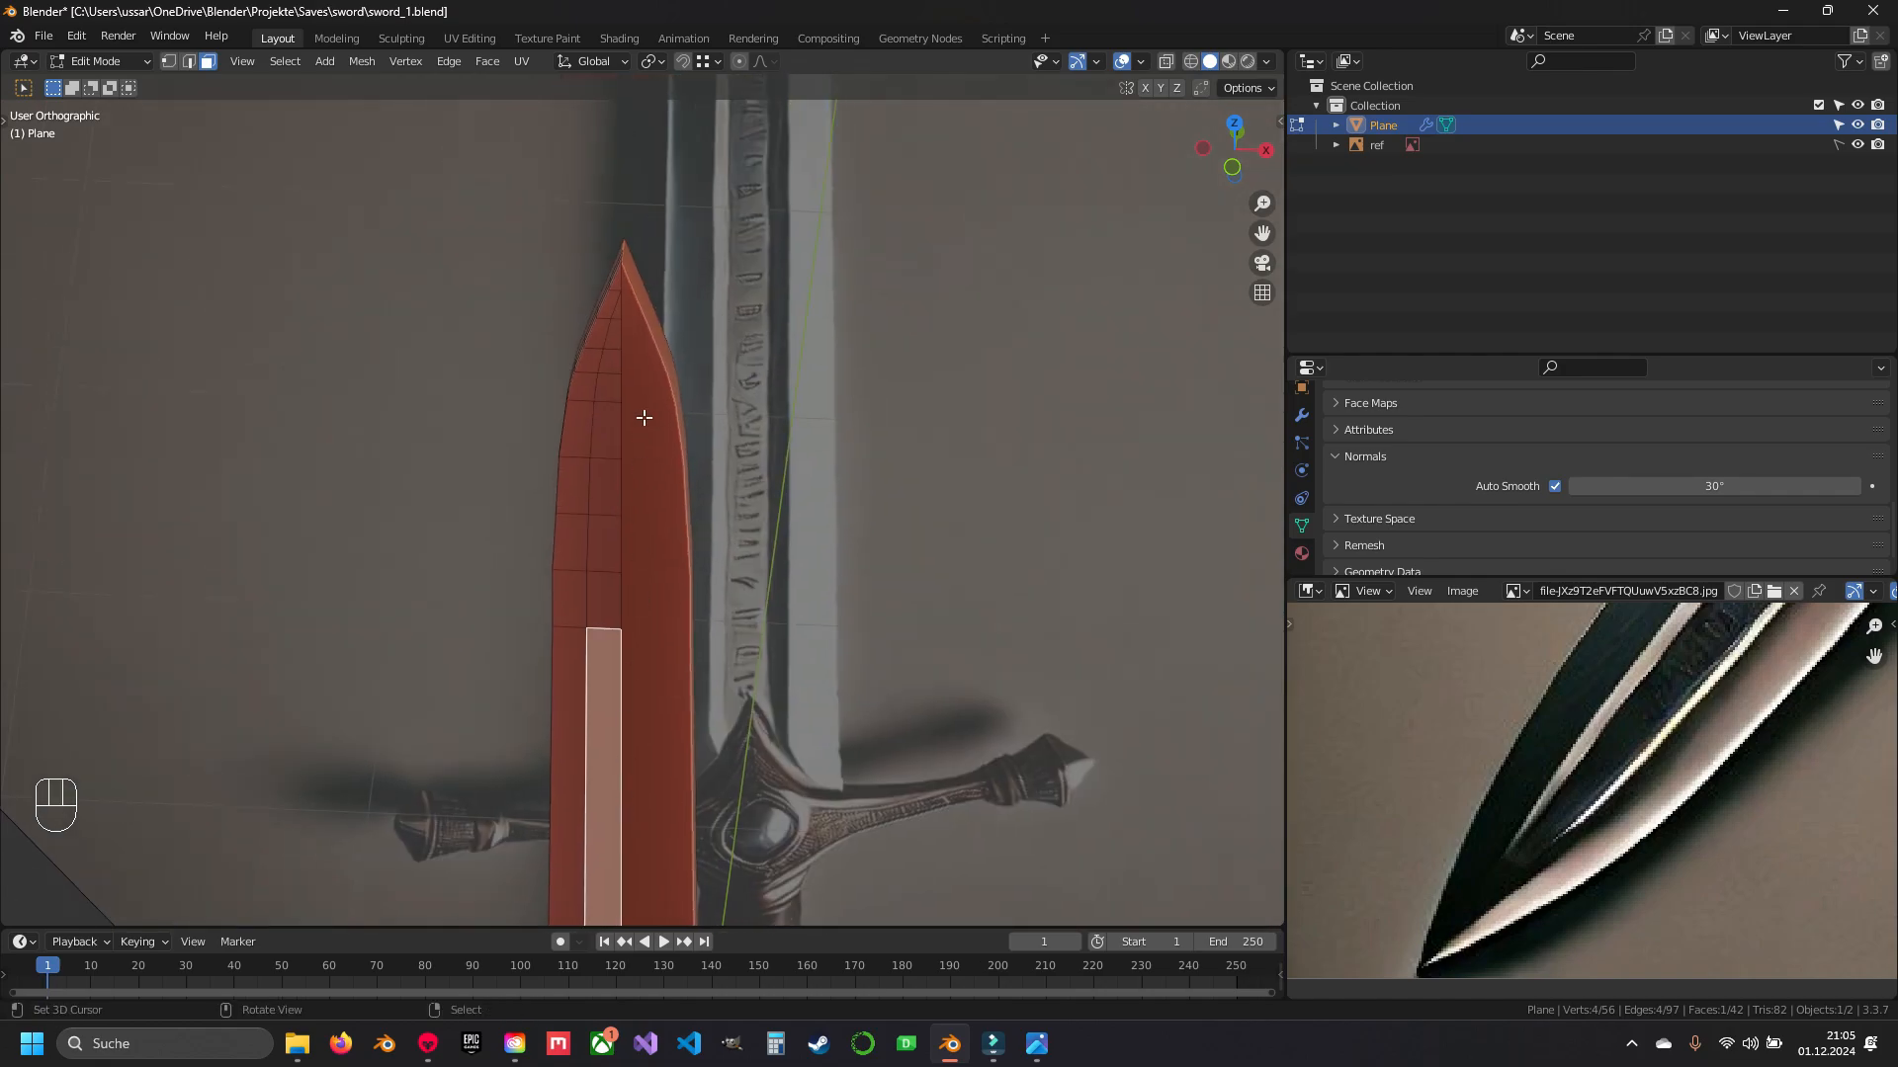
- Select the face strip along the blade's centre, extrude it in place and move it inward along Y to recess the groove
scroll(643, 415, up, 5)
shift+middle_drag(591, 306, 622, 662)
ctrl+right_click(604, 403)
scroll(602, 430, down, 6)
middle_drag(625, 726, 938, 623)
scroll(791, 673, up, 6)
shift+middle_drag(1107, 795, 720, 424)
scroll(633, 452, up, 3)
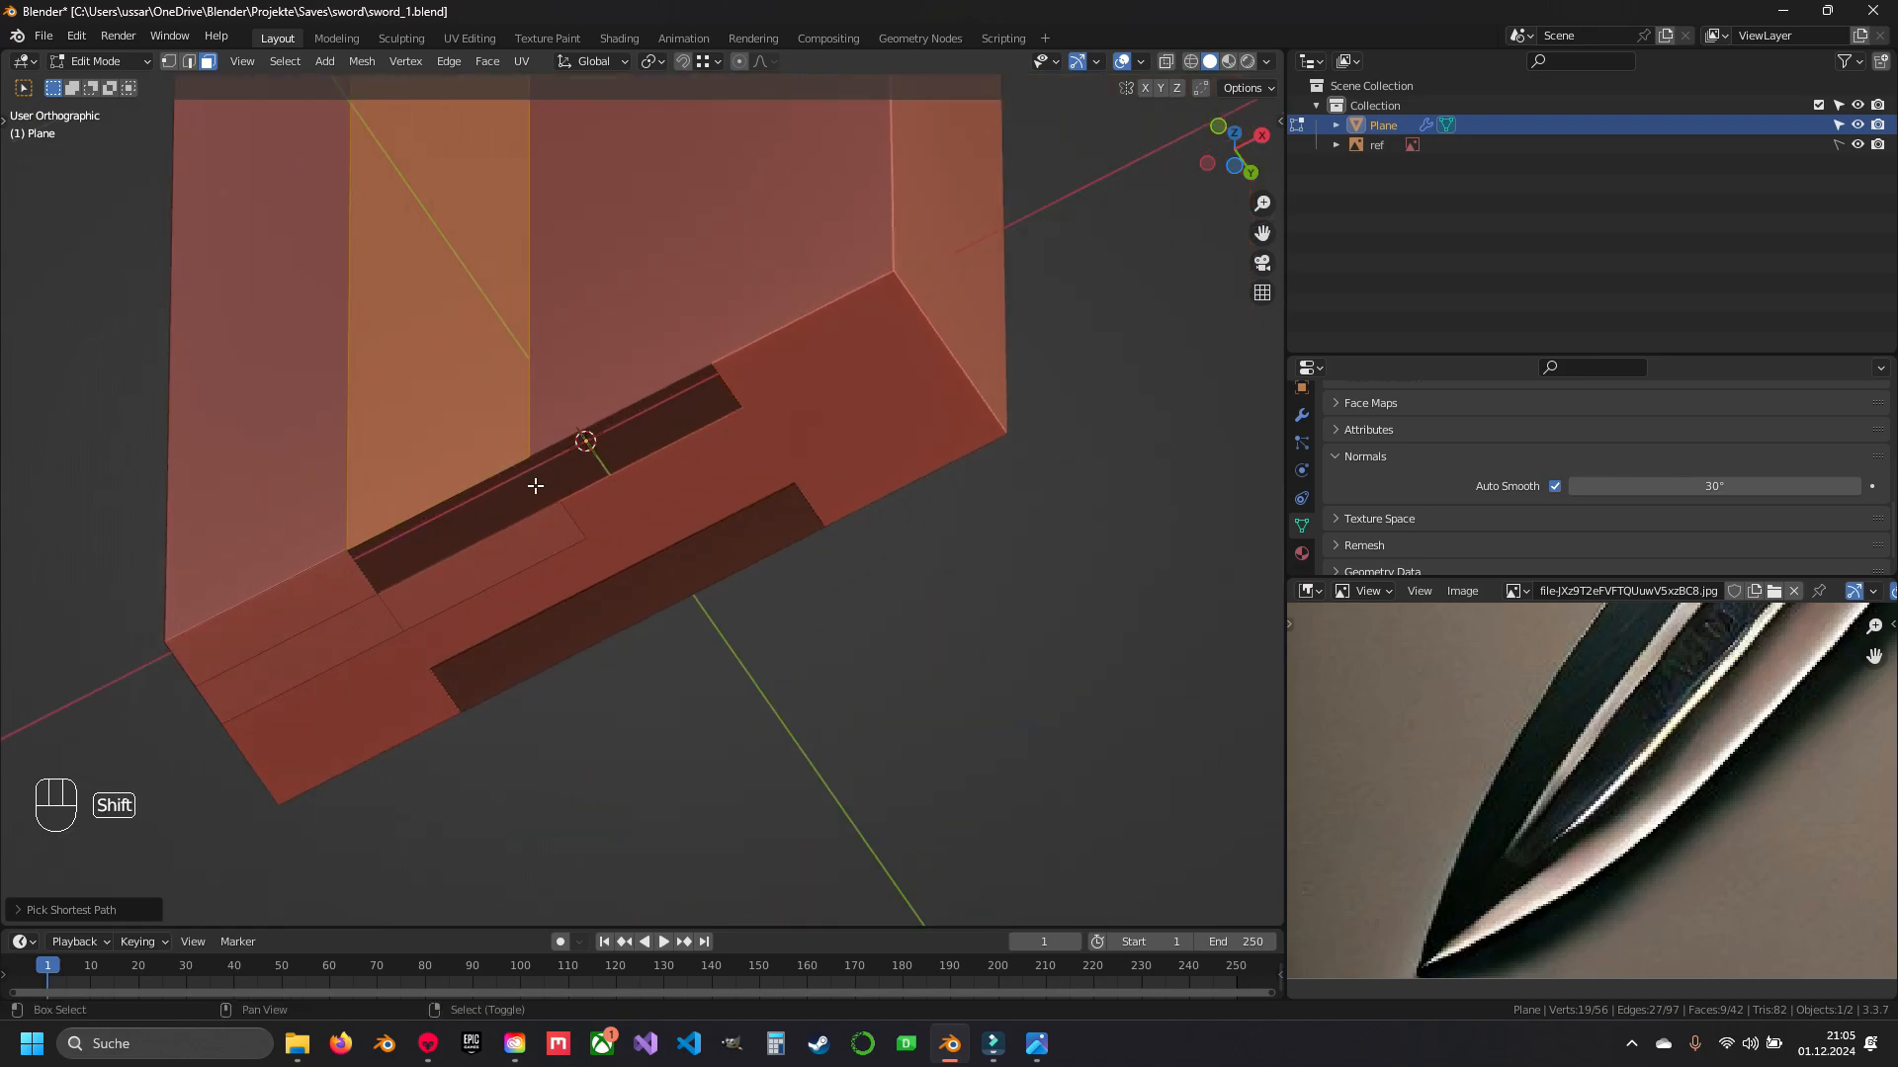
shift+middle_drag(535, 485, 598, 504)
key(e)
key(Escape)
key(g)
key(y)
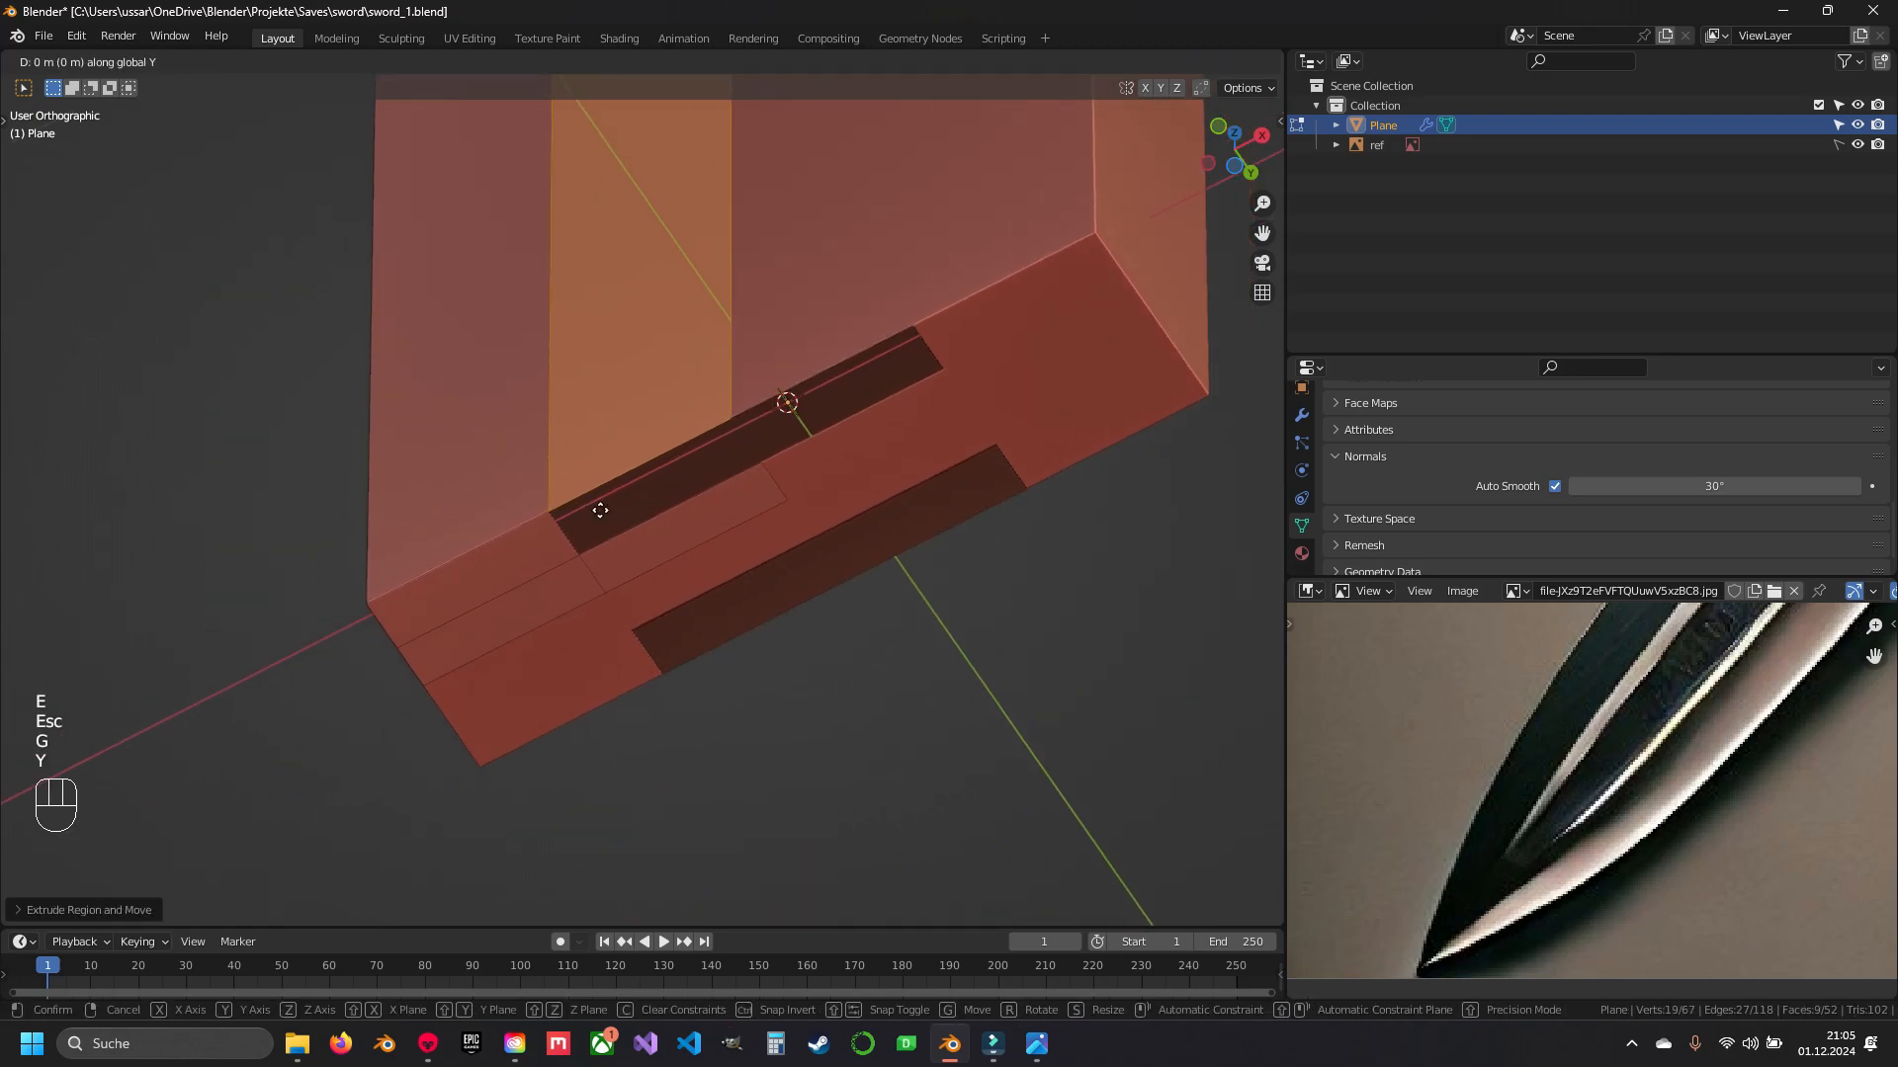
click(588, 543)
- Select the whole blade mesh and merge its duplicate vertices by distance
key(a)
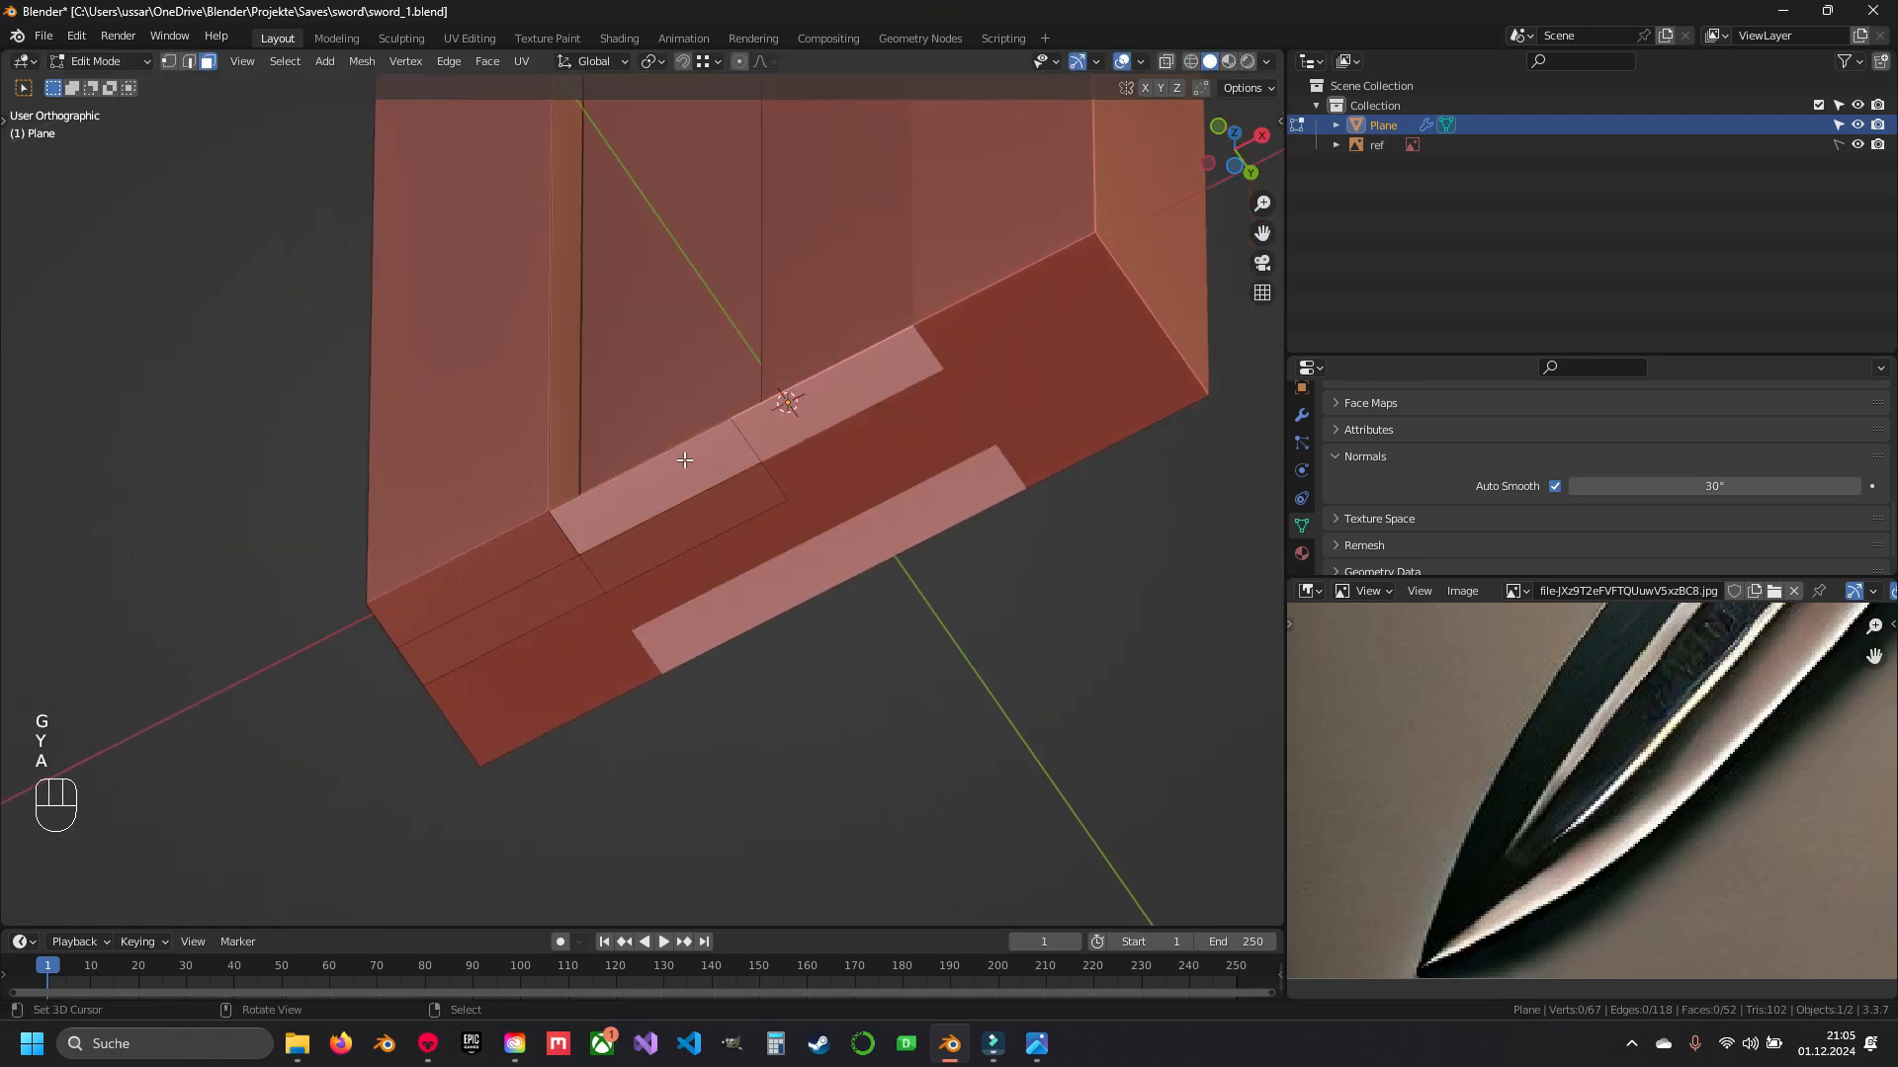
key(a)
key(q)
click(663, 456)
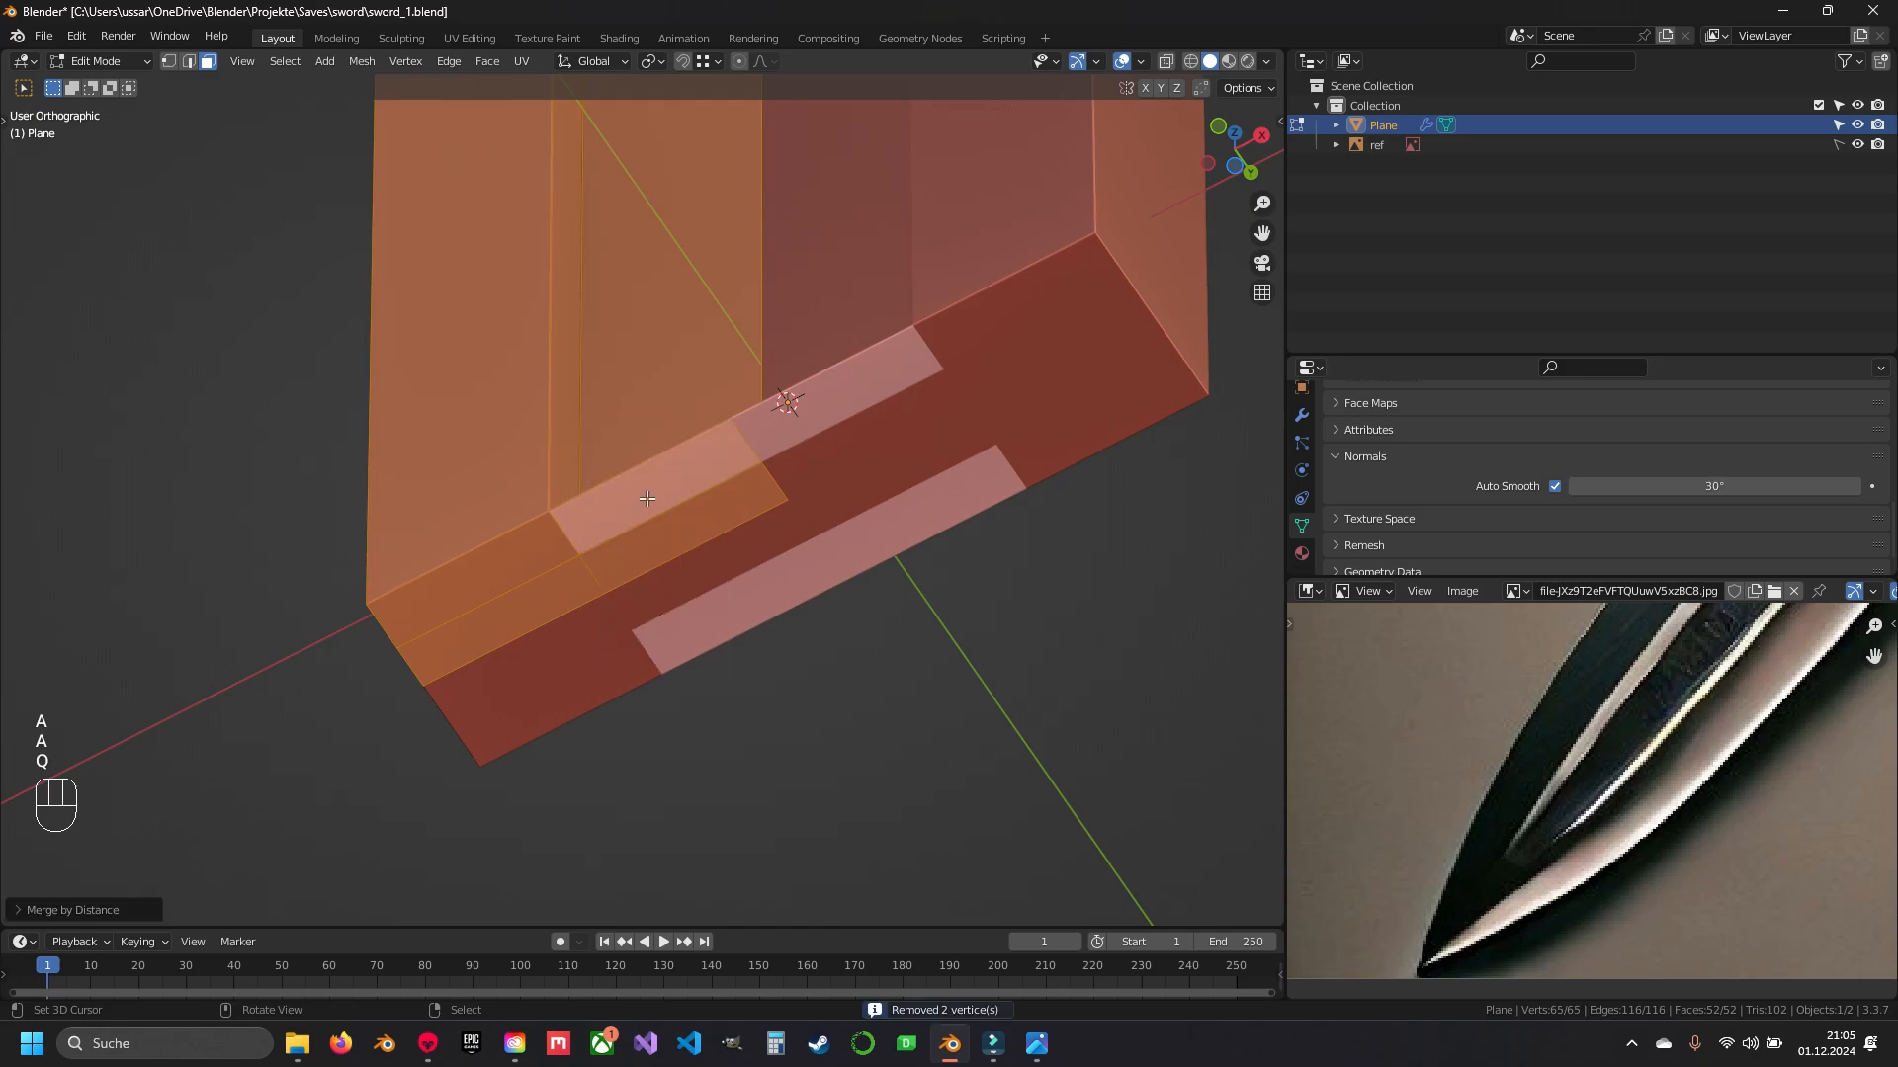
- Delete the extra face closing the groove at the blade's base and return to Object Mode
right_click(646, 497)
key(x)
click(647, 497)
scroll(697, 433, down, 3)
scroll(685, 425, down, 8)
key(Tab)
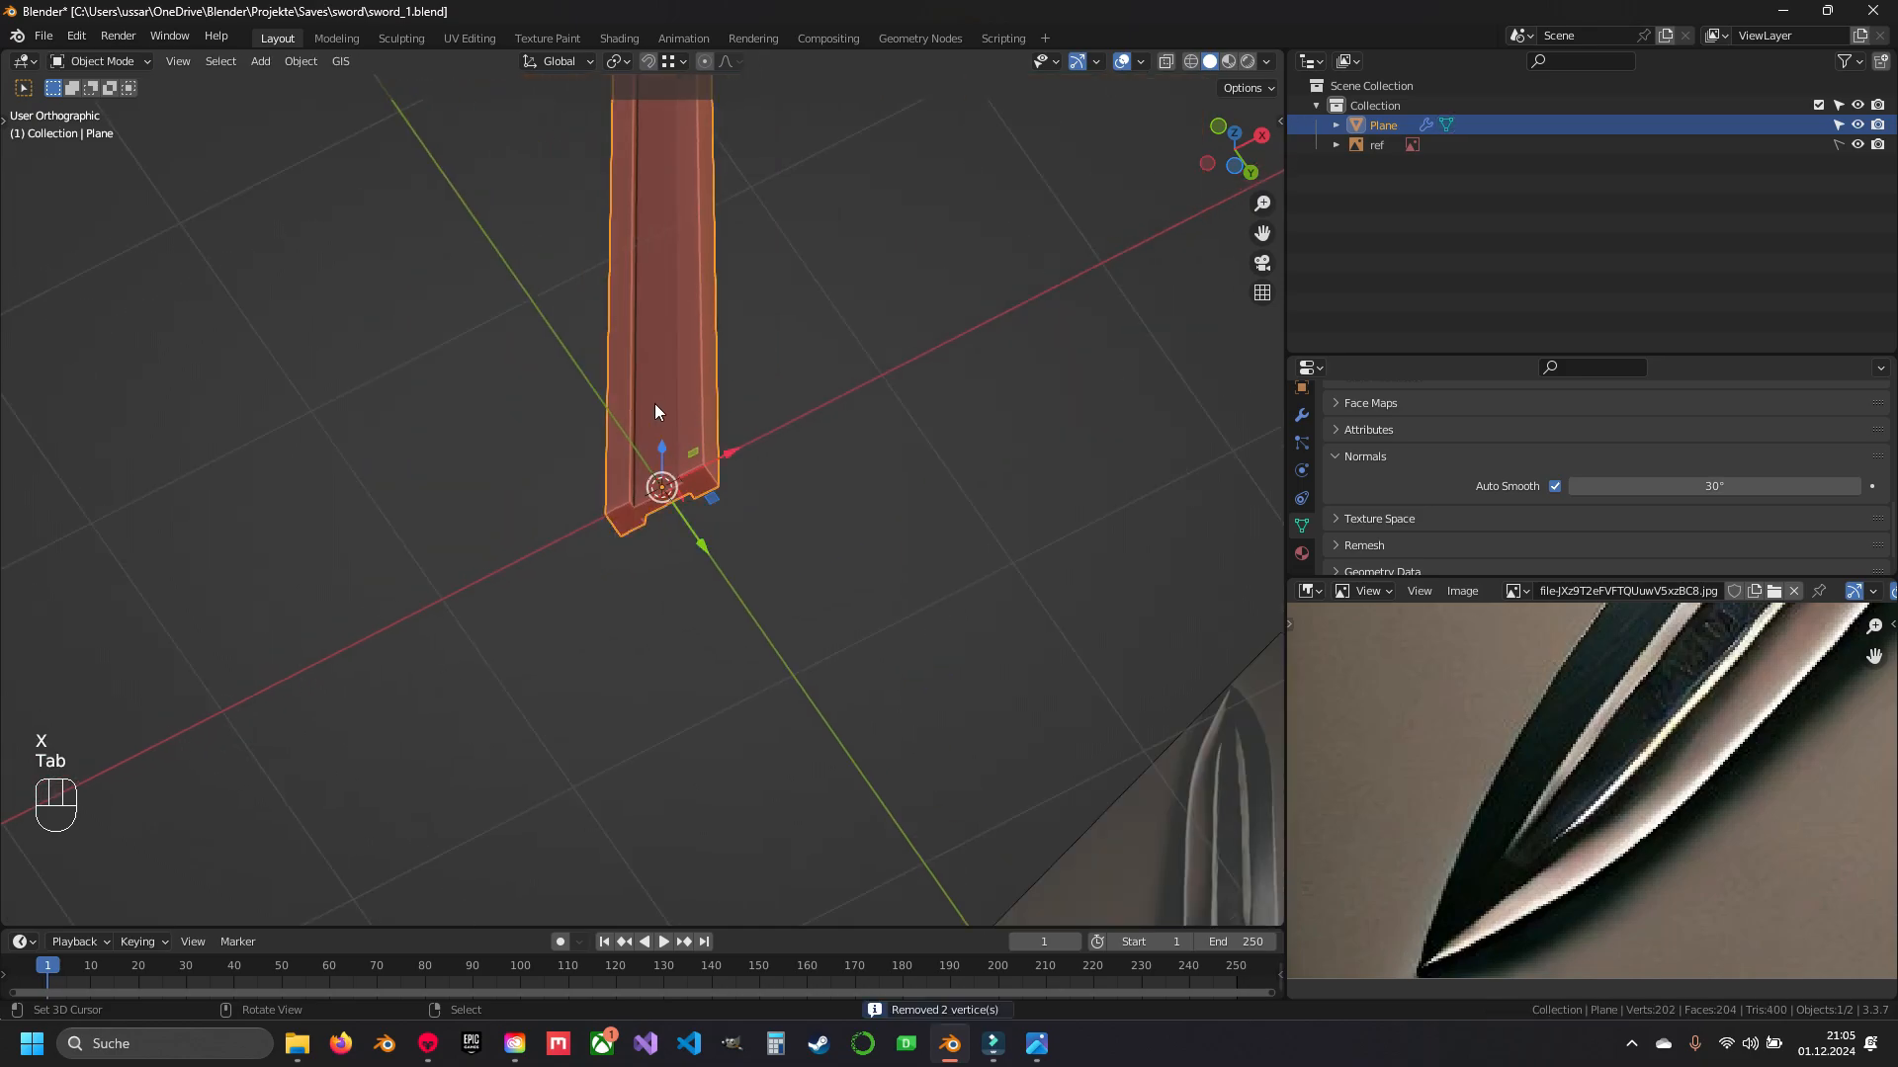
- Examine the recessed groove near the blade tip and compare it with the groove detail in the reference image
middle_drag(654, 403, 736, 523)
shift+middle_drag(797, 320, 769, 682)
scroll(1657, 682, down, 3)
scroll(1657, 682, up, 10)
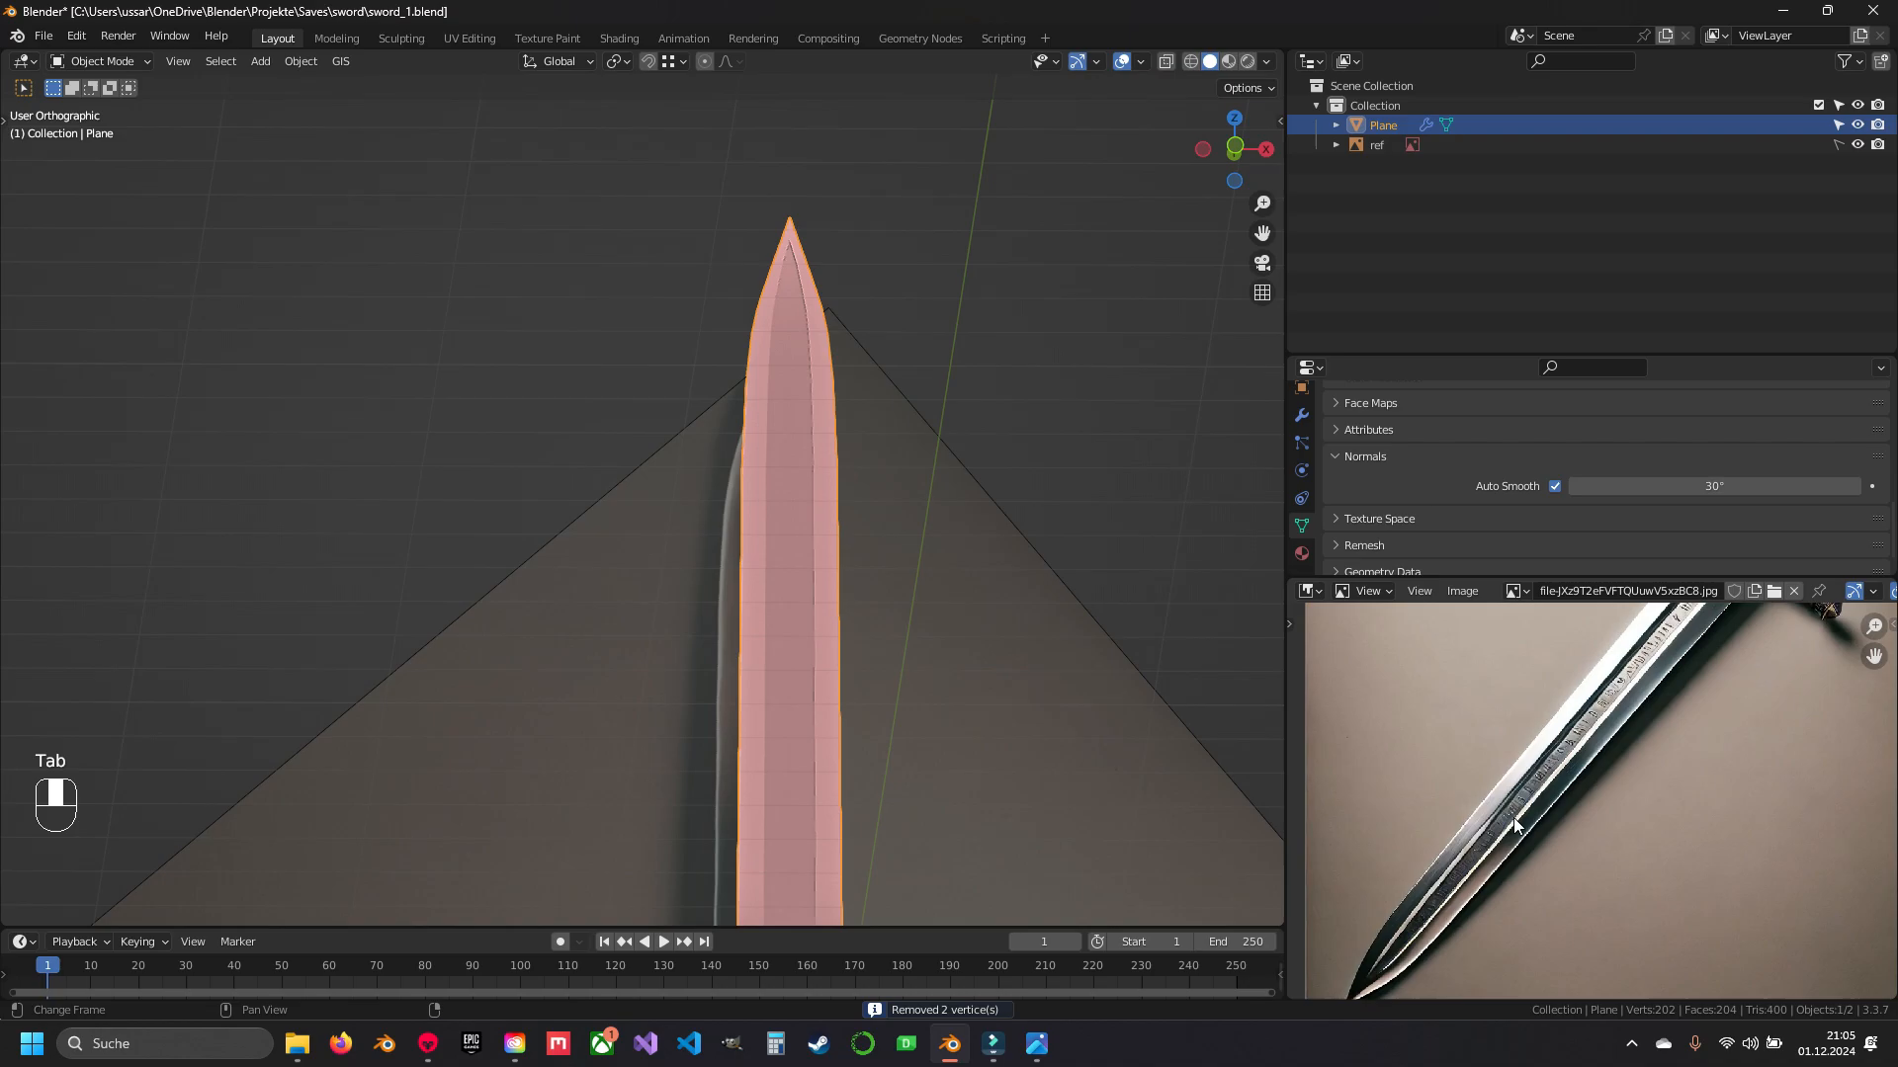
middle_drag(1611, 716, 1529, 728)
scroll(1644, 699, down, 3)
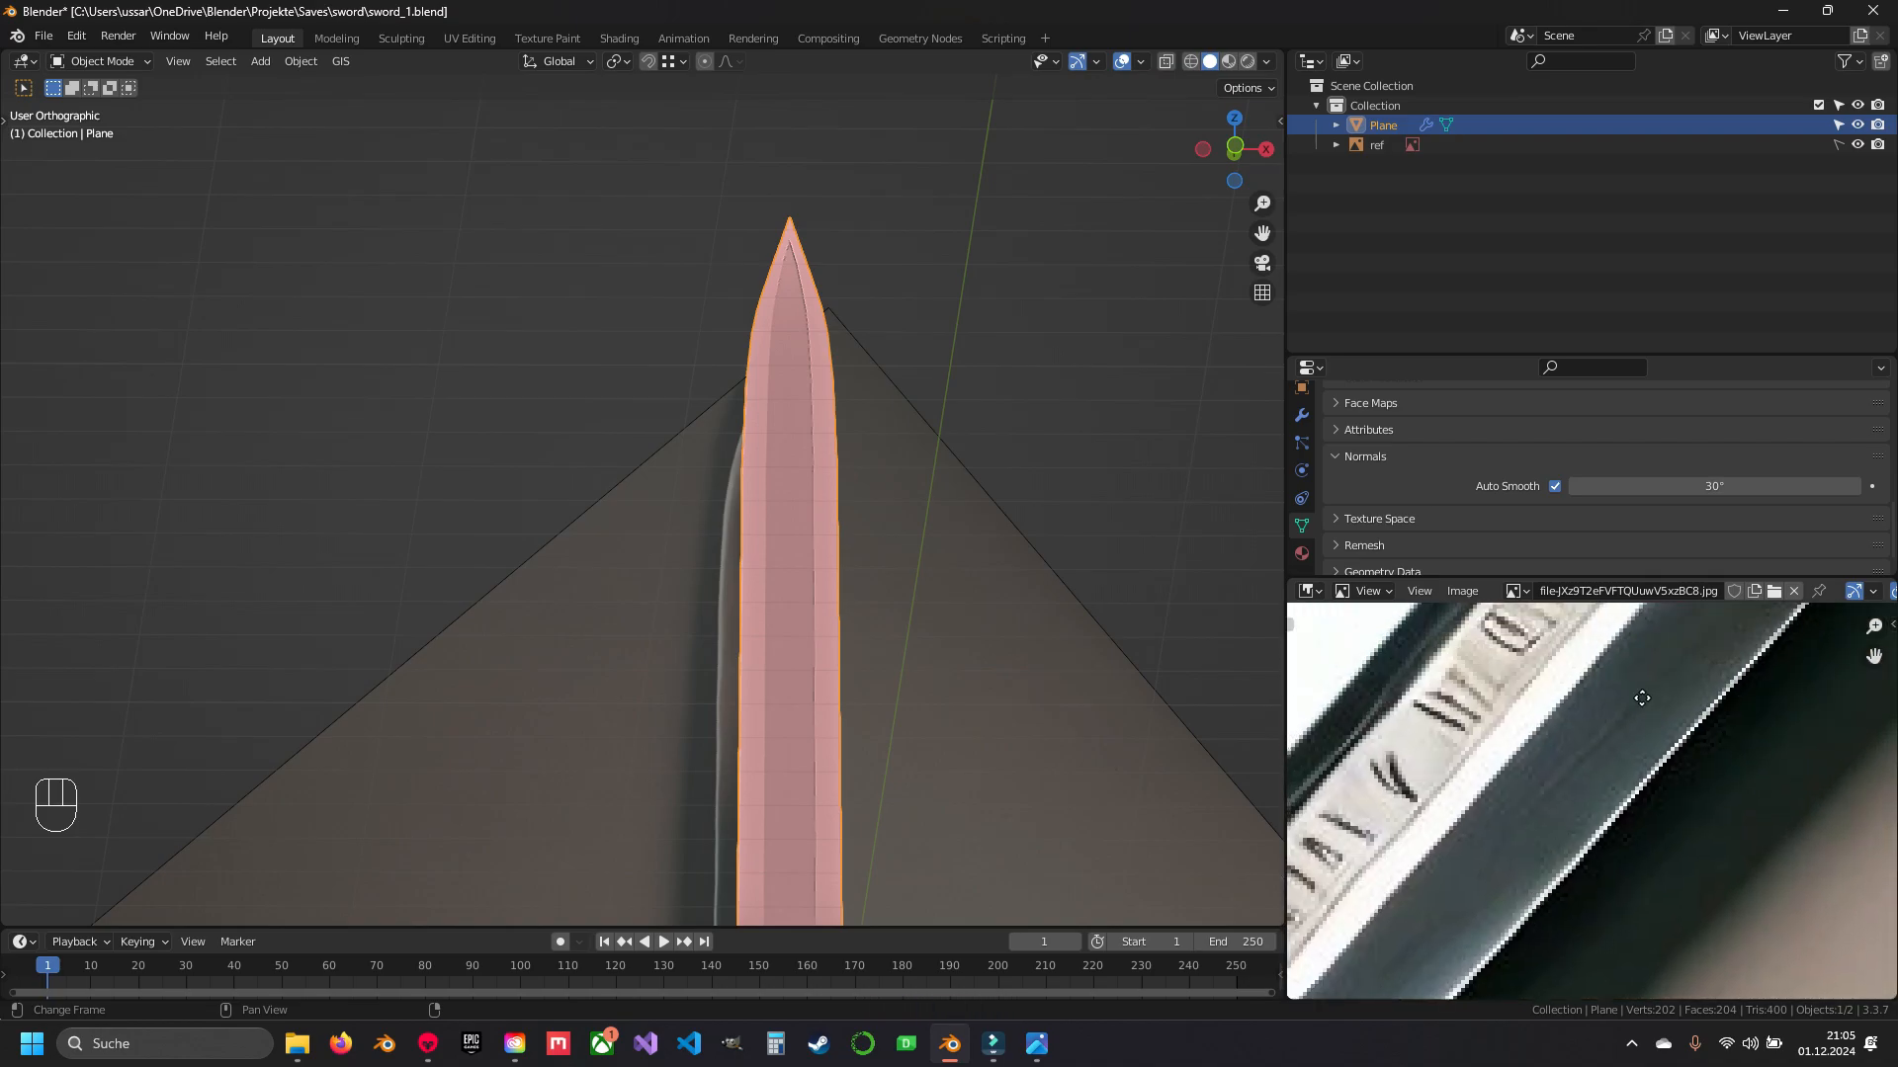
scroll(1583, 823, up, 4)
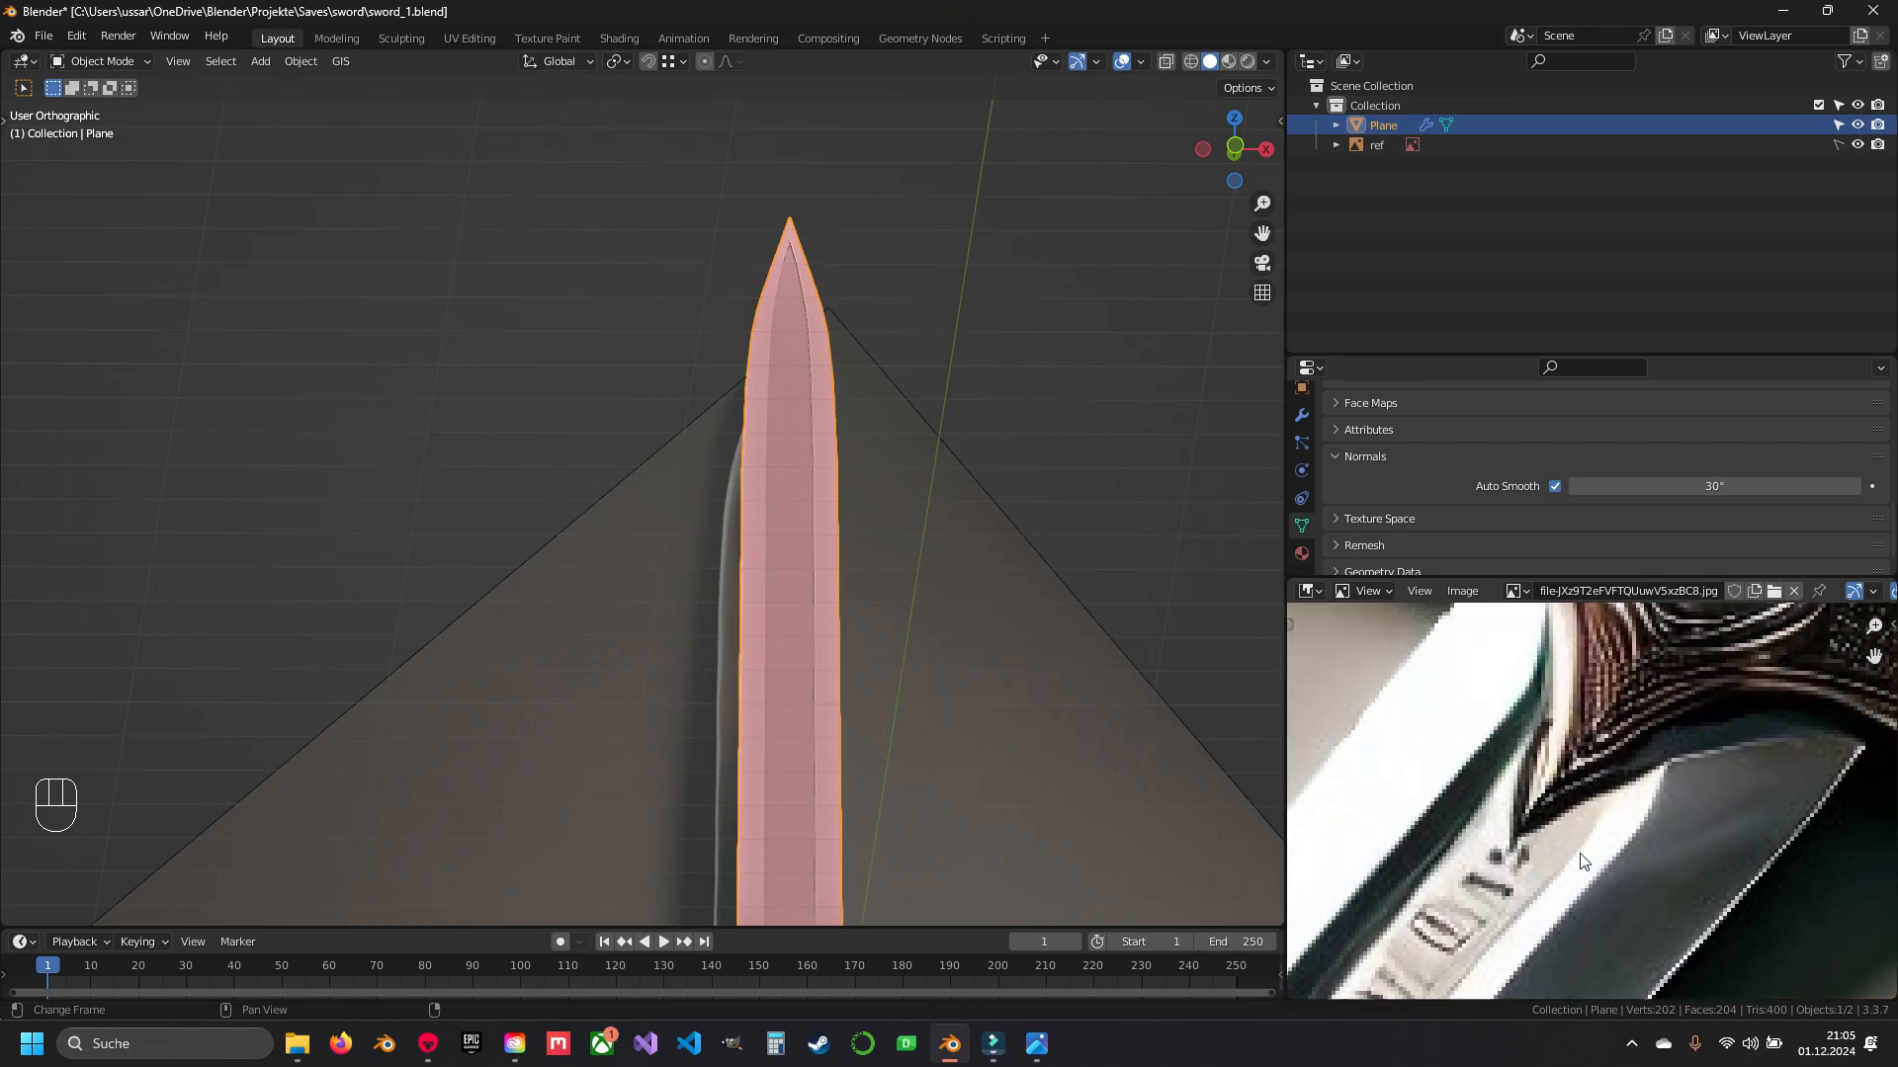
- Edit the blade mesh and select the groove floor's side edge loop running from the tip down the blade
middle_drag(988, 566, 911, 581)
scroll(732, 484, up, 3)
key(Tab)
shift+middle_drag(654, 348, 748, 536)
scroll(748, 537, up, 3)
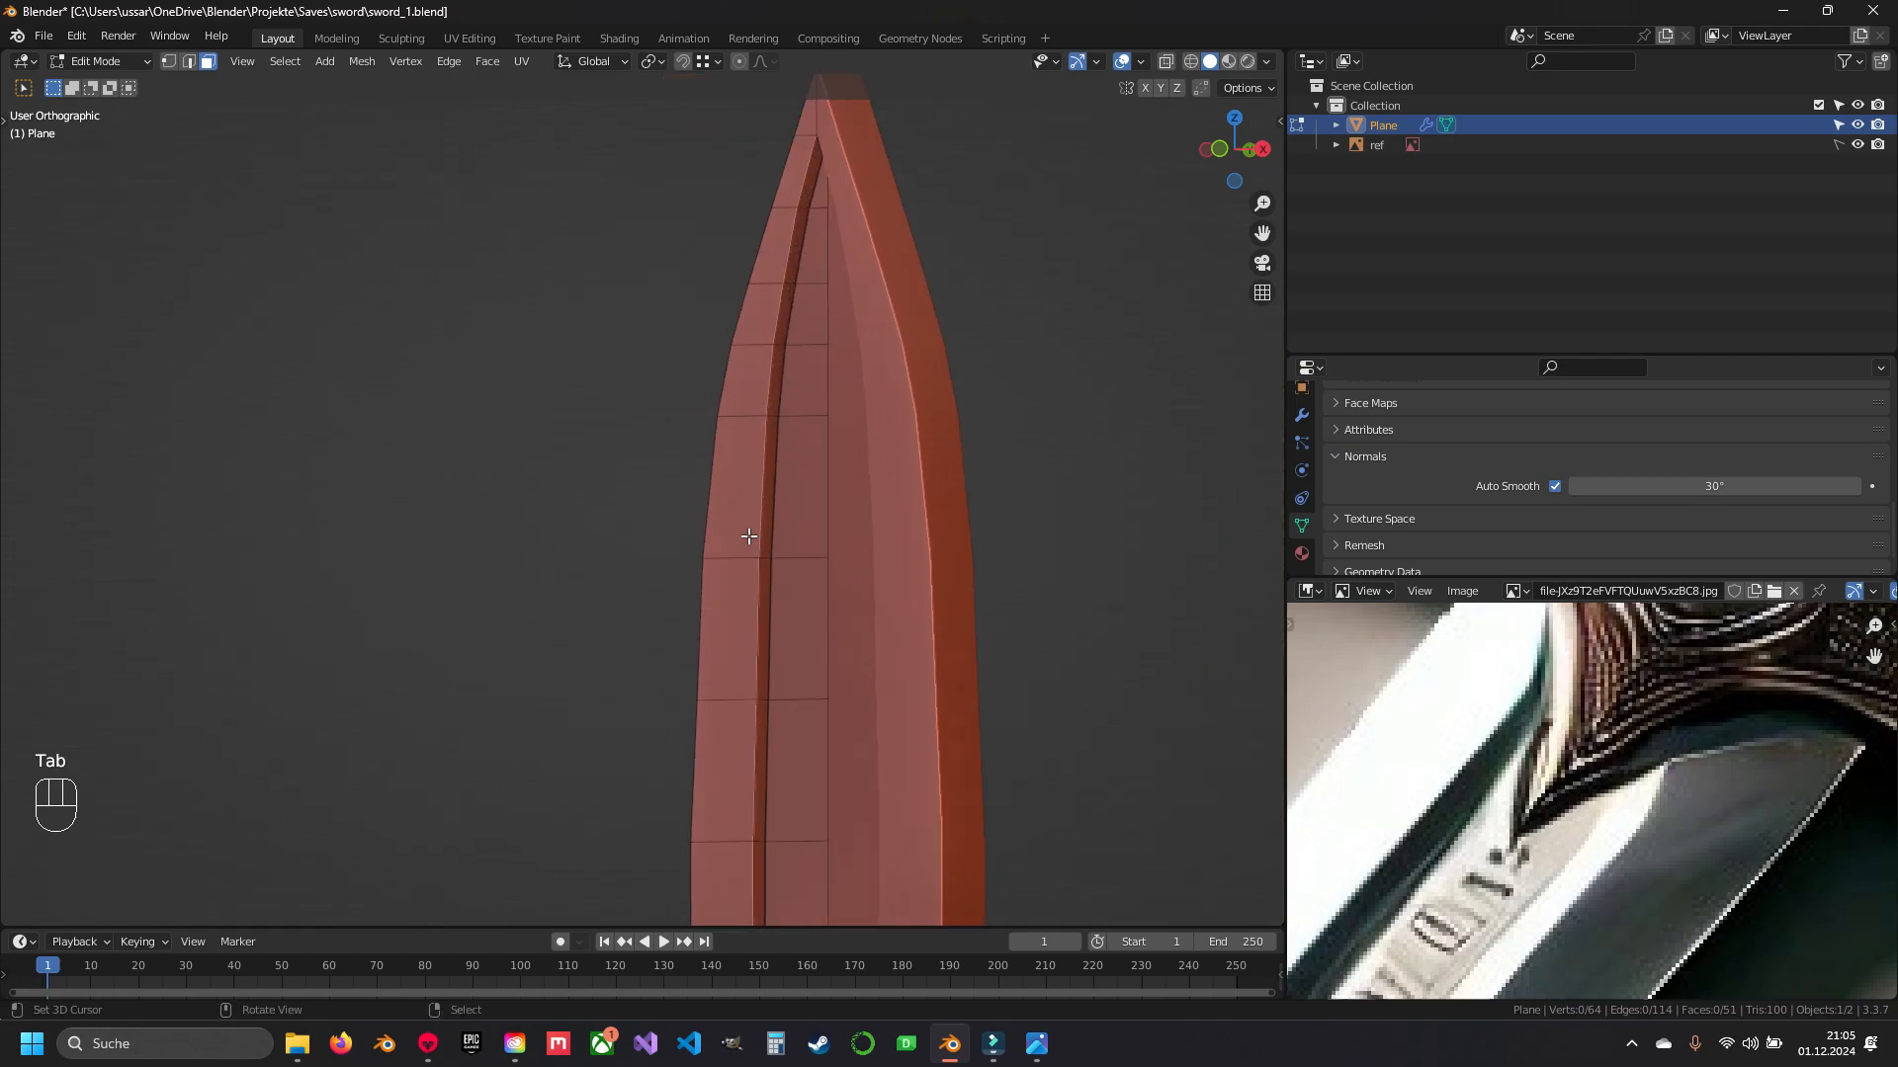
scroll(749, 537, up, 2)
middle_drag(899, 374, 825, 560)
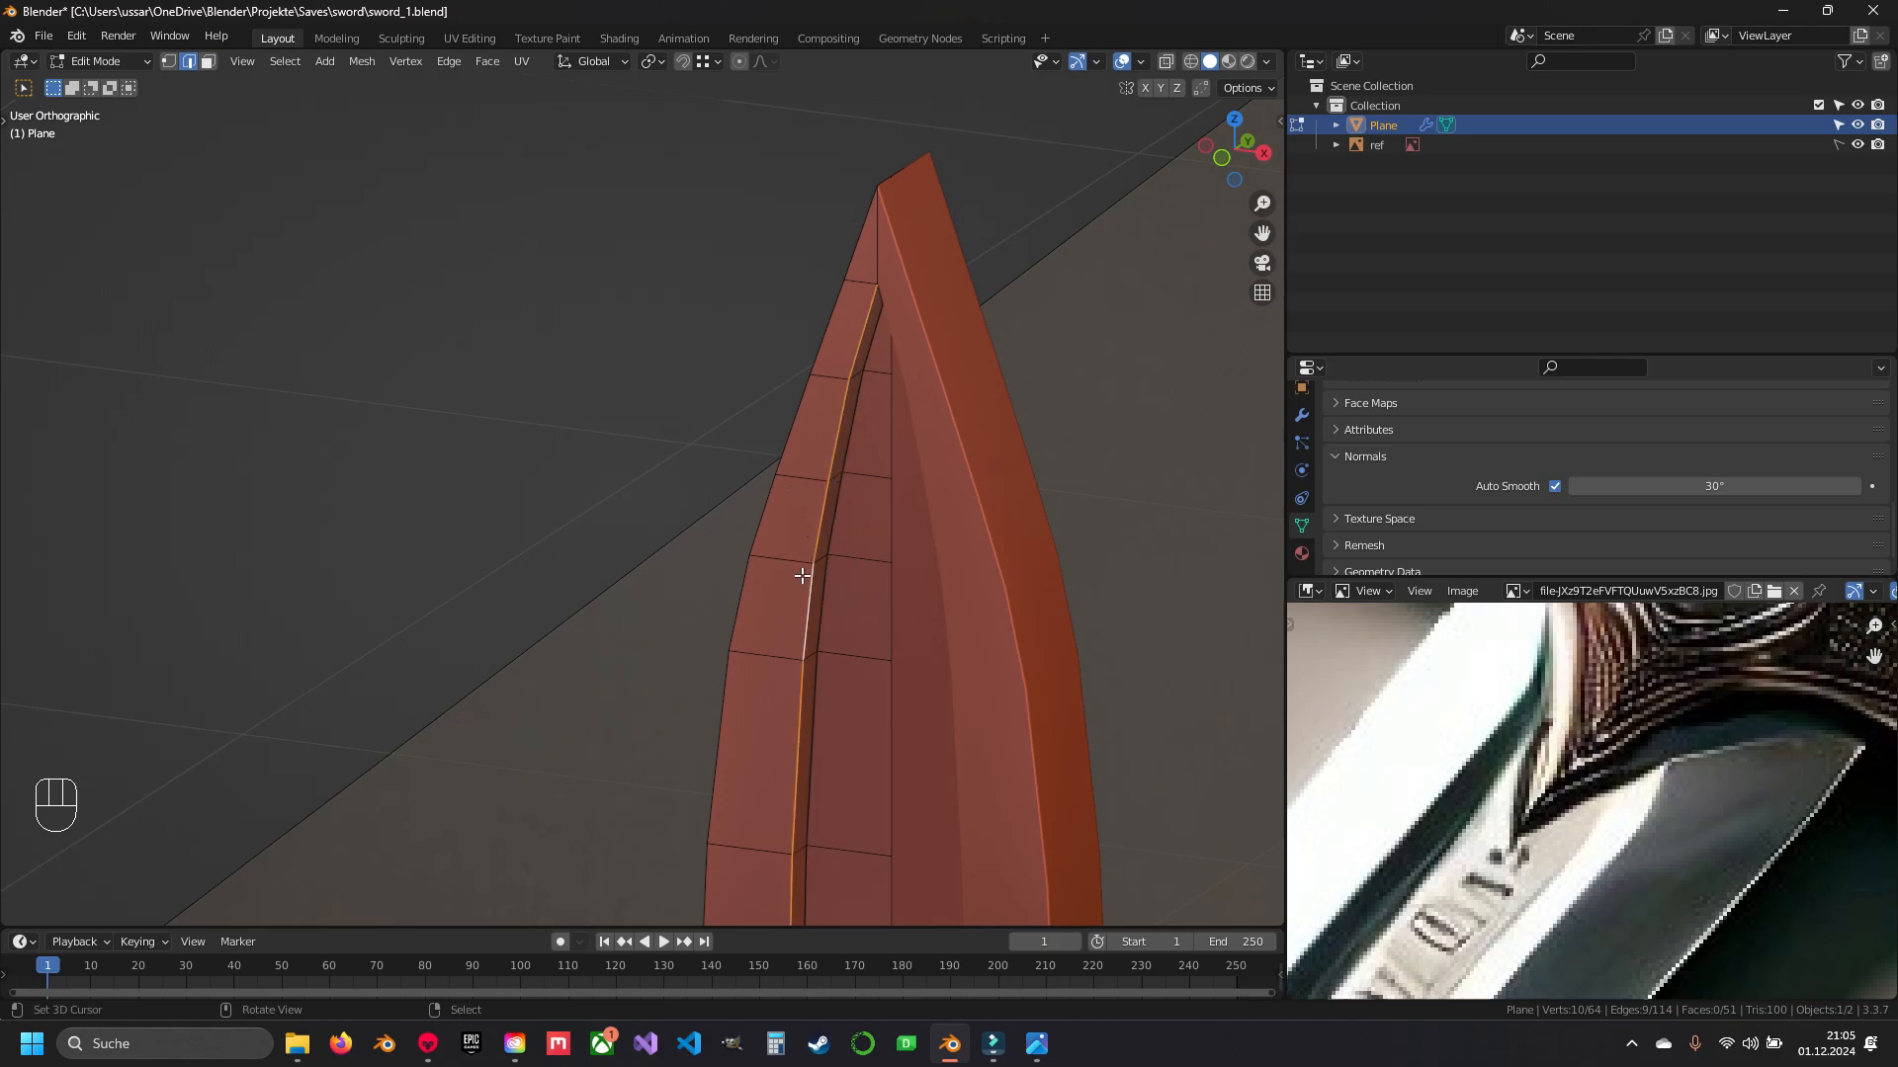
- Compare the selected groove edge with the reference sword along the blade, using the wireframe front view
key(KP_1)
key(z)
shift+middle_drag(1013, 551, 549, 462)
scroll(589, 455, down, 7)
shift+middle_drag(673, 678, 614, 343)
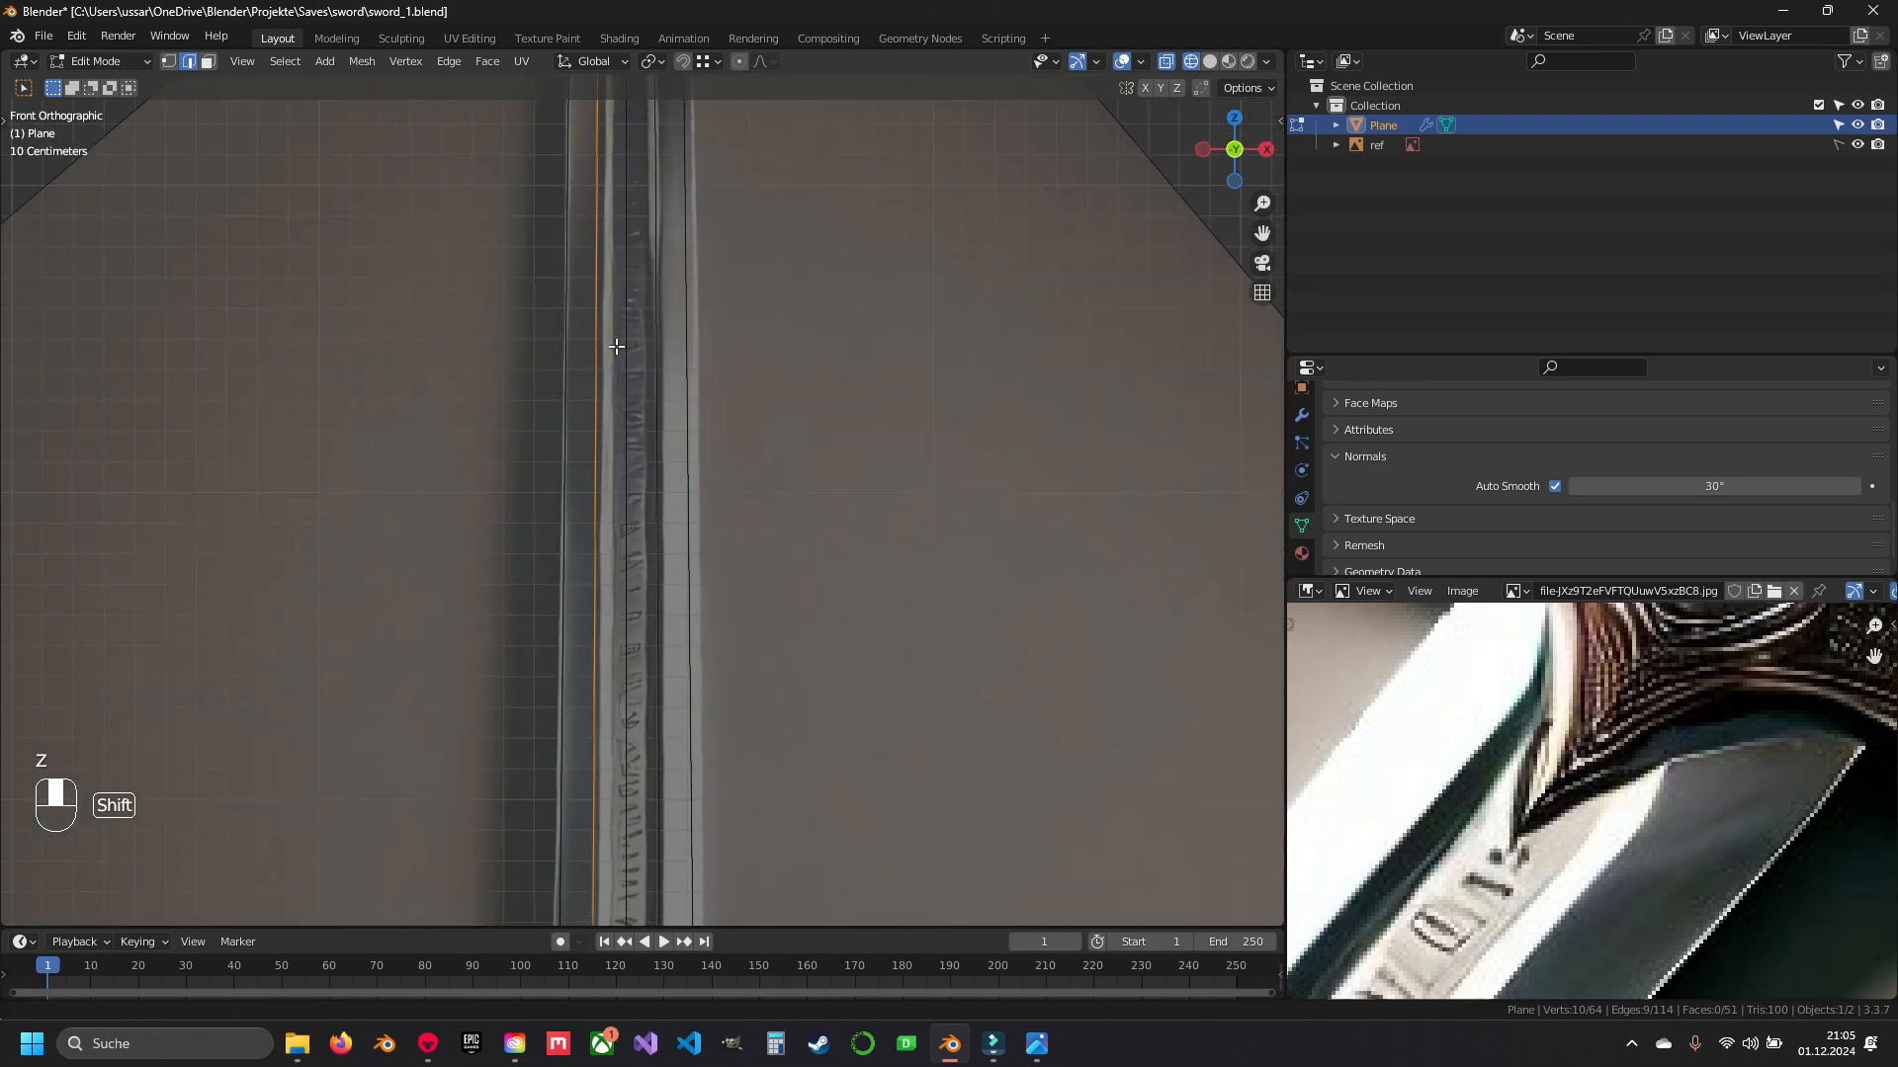
shift+middle_drag(640, 737, 624, 411)
key(z)
middle_drag(580, 662, 523, 625)
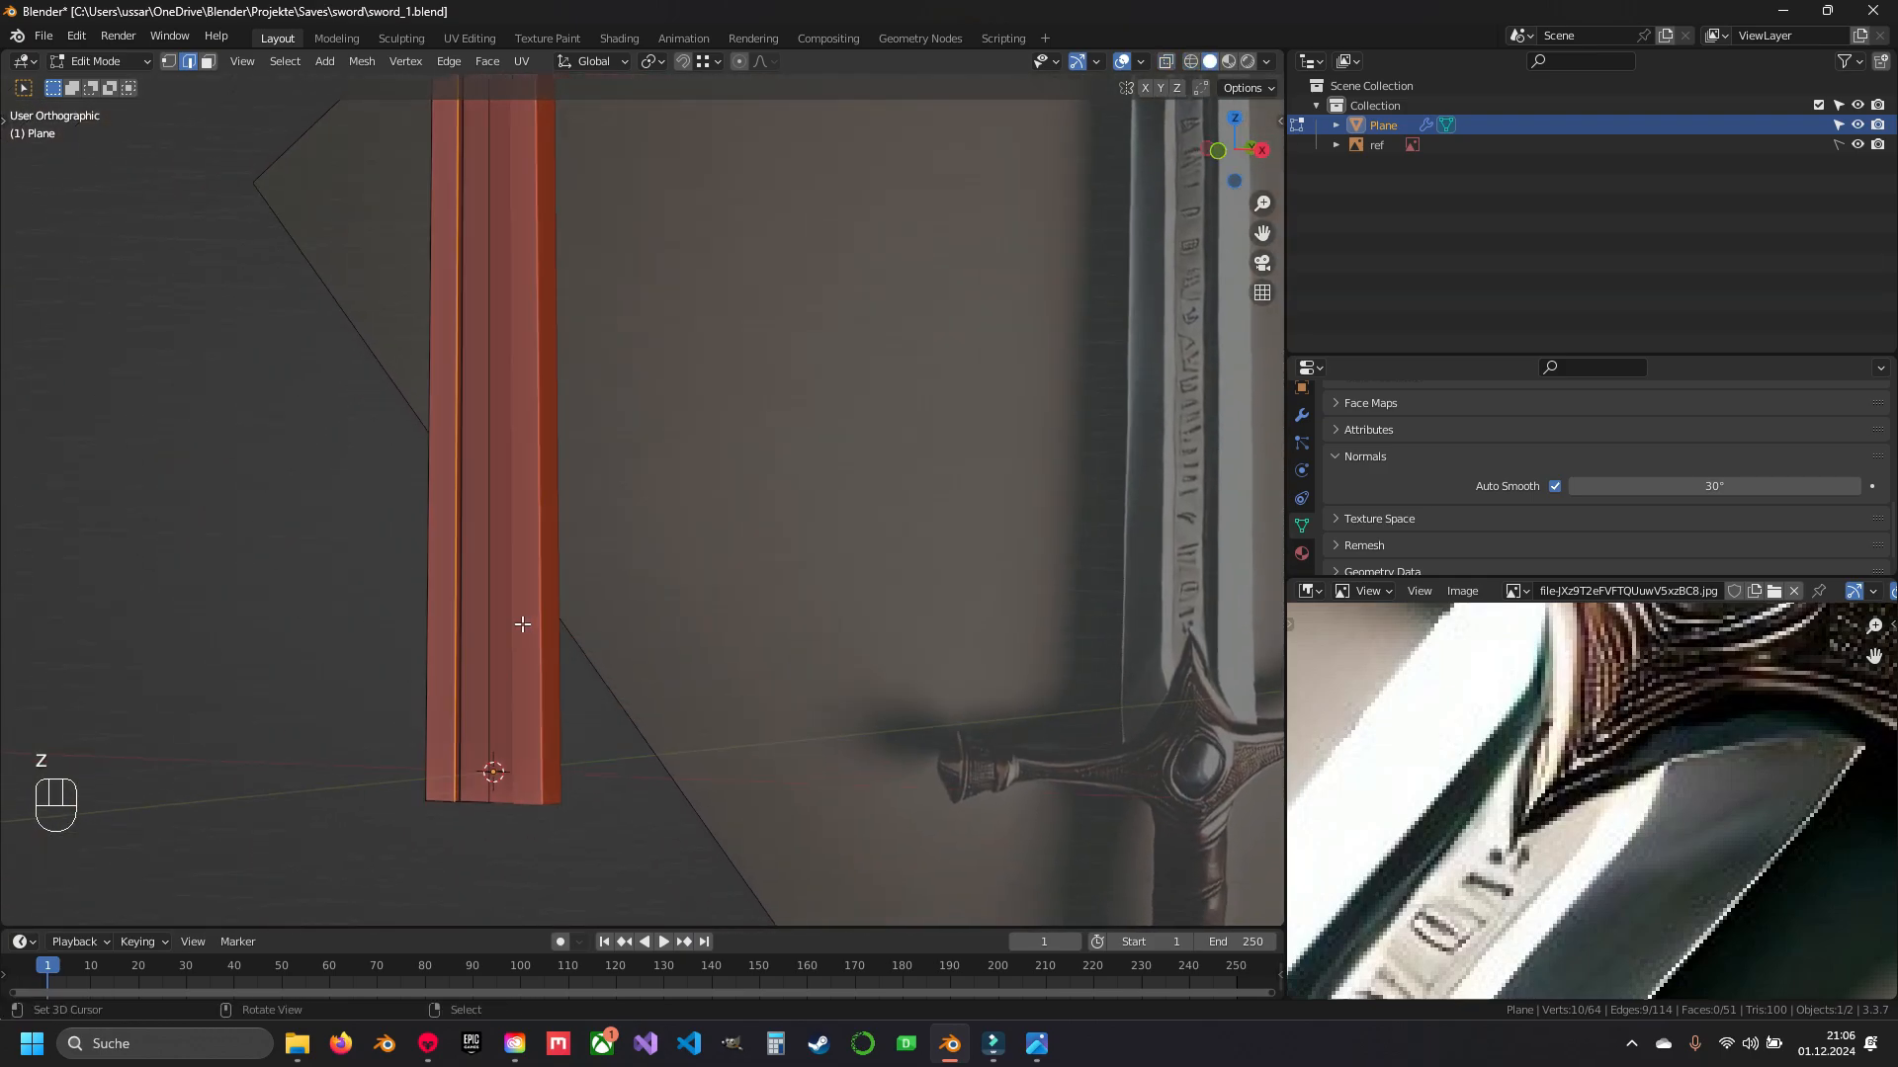
key(KP_1)
shift+middle_drag(593, 478, 593, 543)
scroll(613, 419, up, 3)
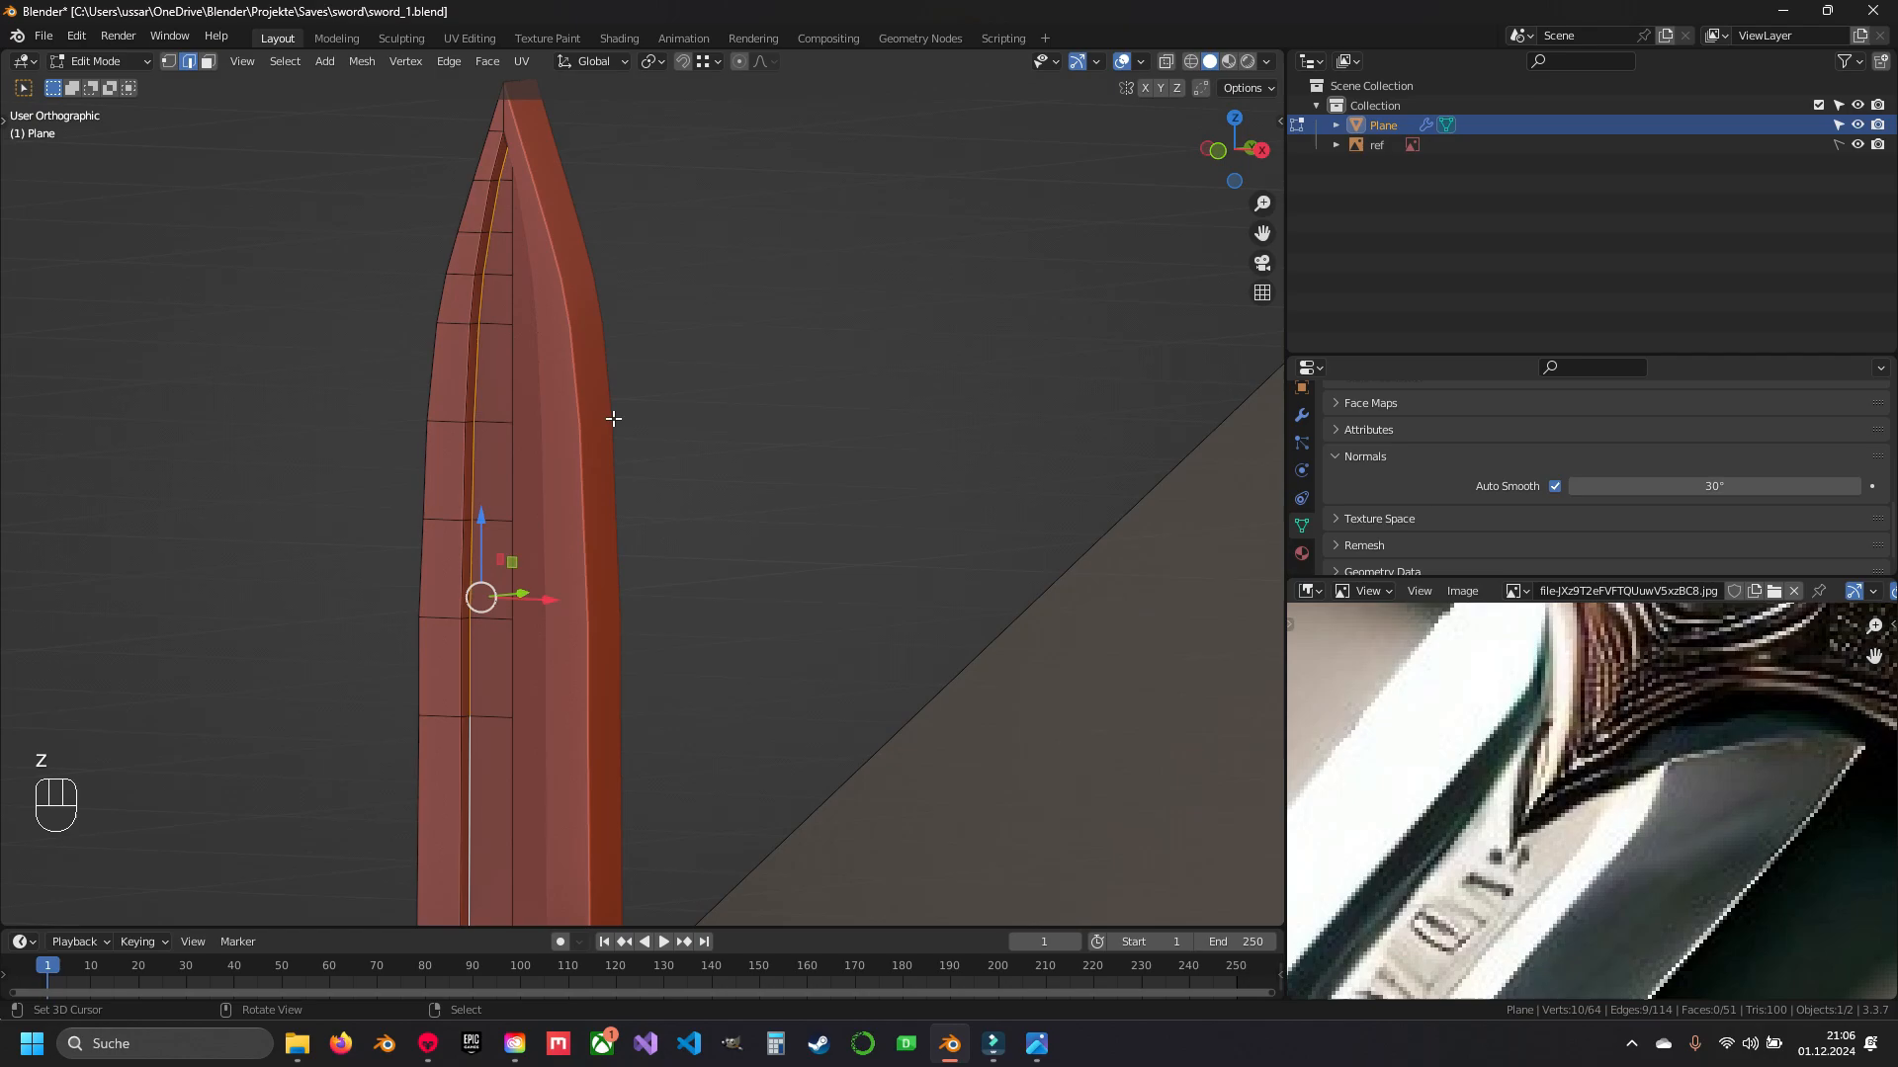
- Edge-slide the groove floor's edge loop toward the blade's centre line to slope the groove walls
key(z)
shift+middle_drag(806, 537, 771, 629)
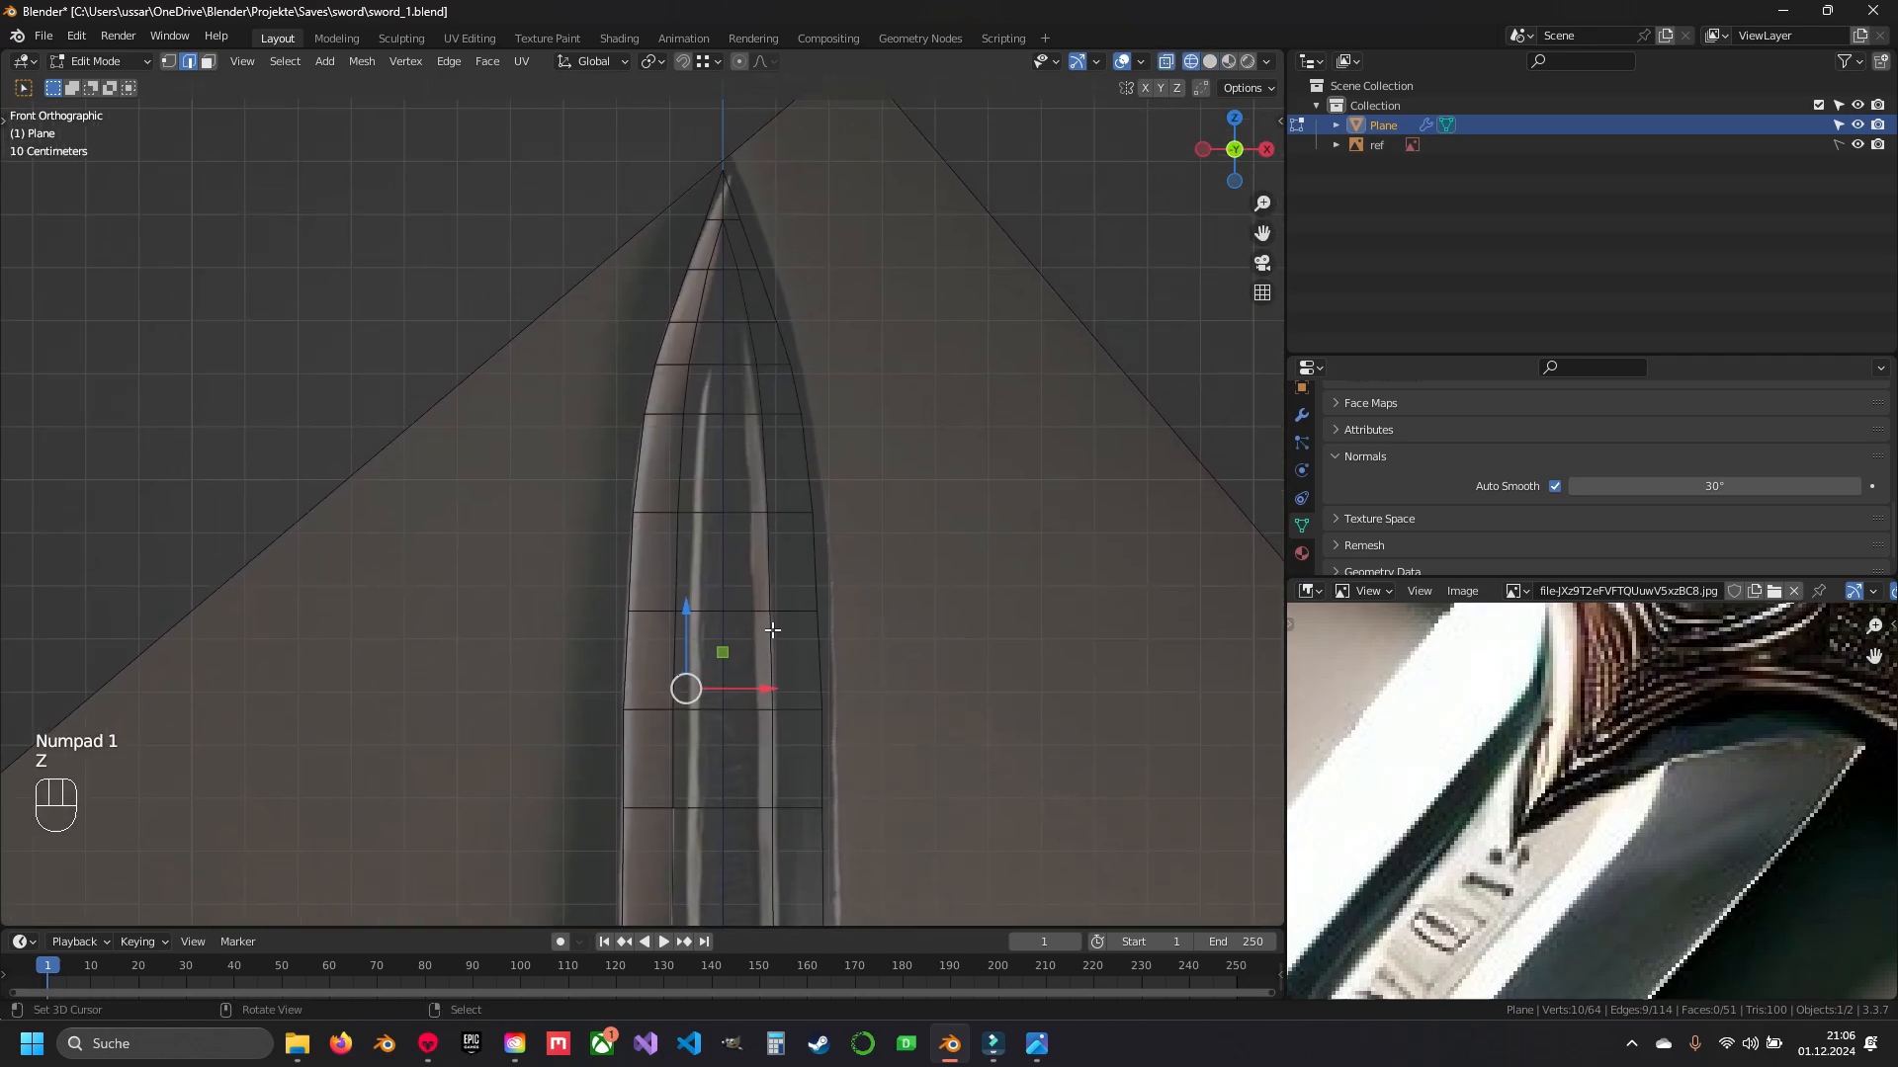
key(g)
key(g)
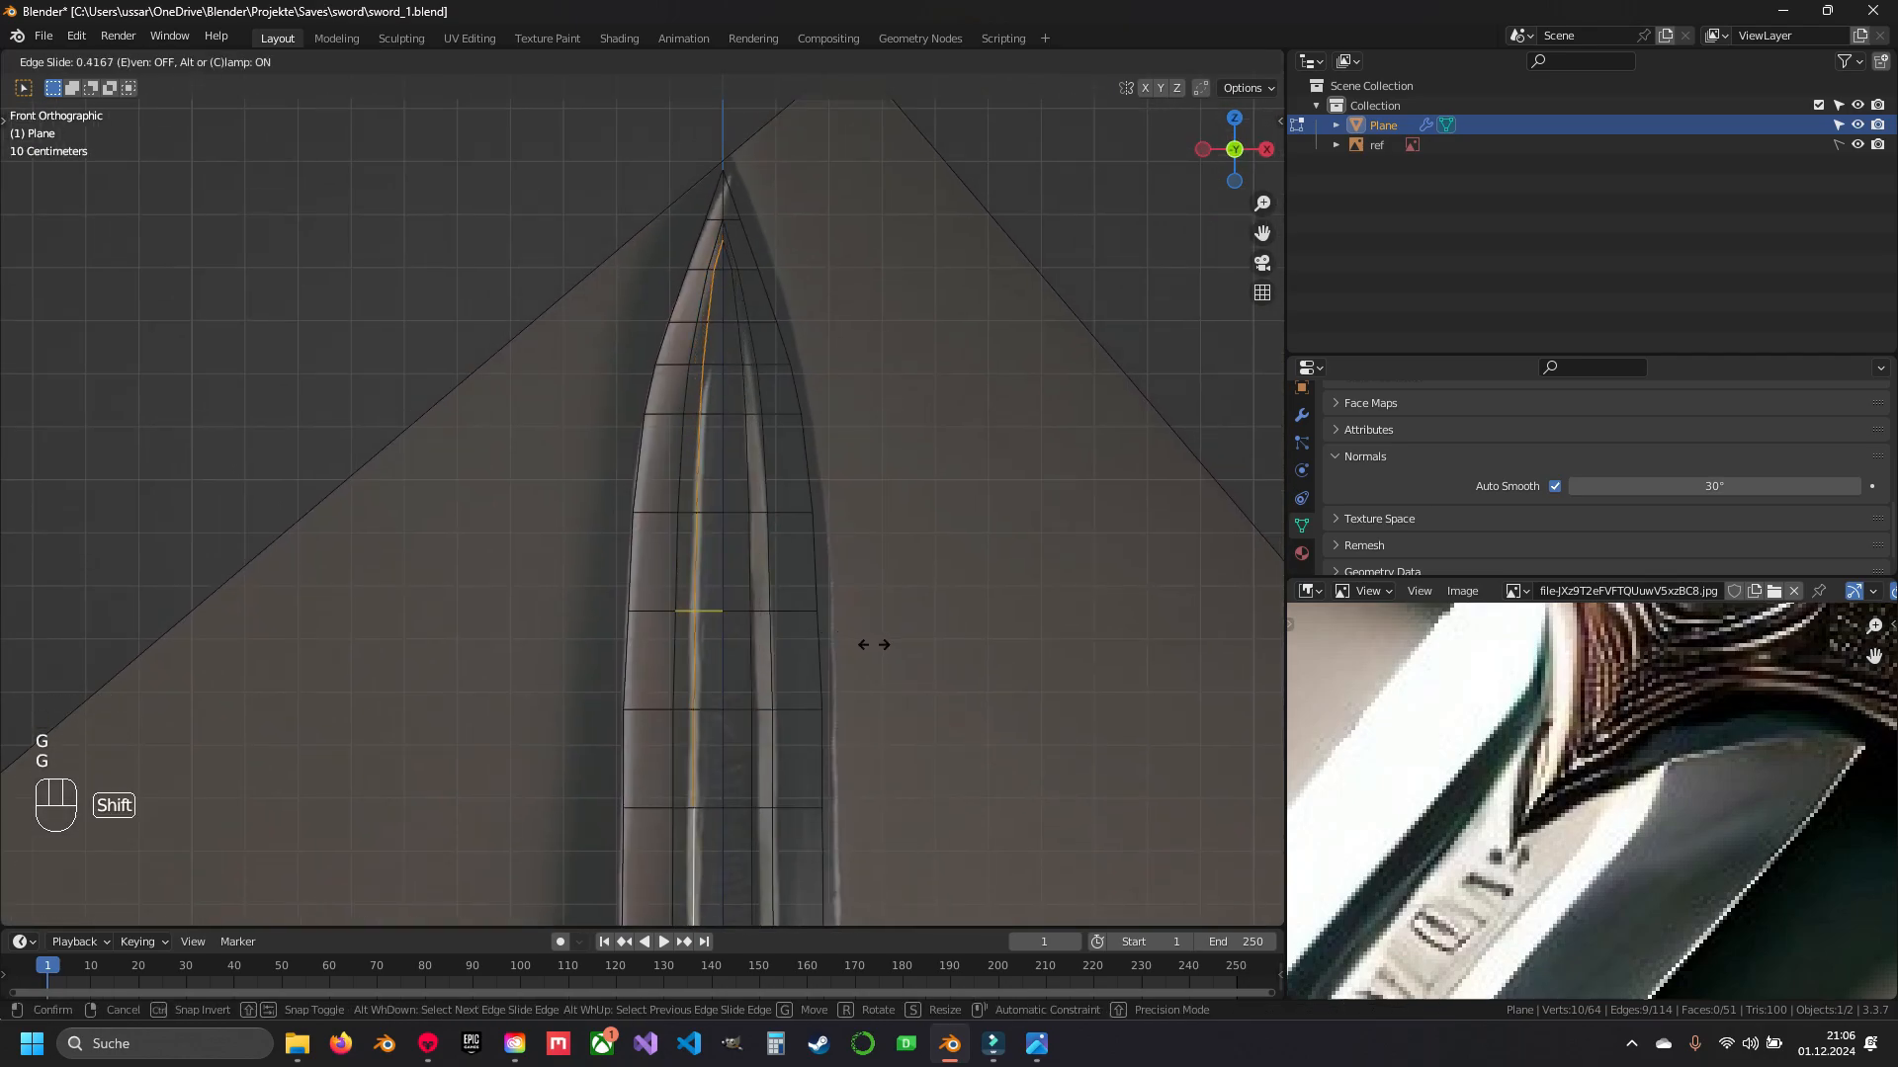
click(898, 646)
key(z)
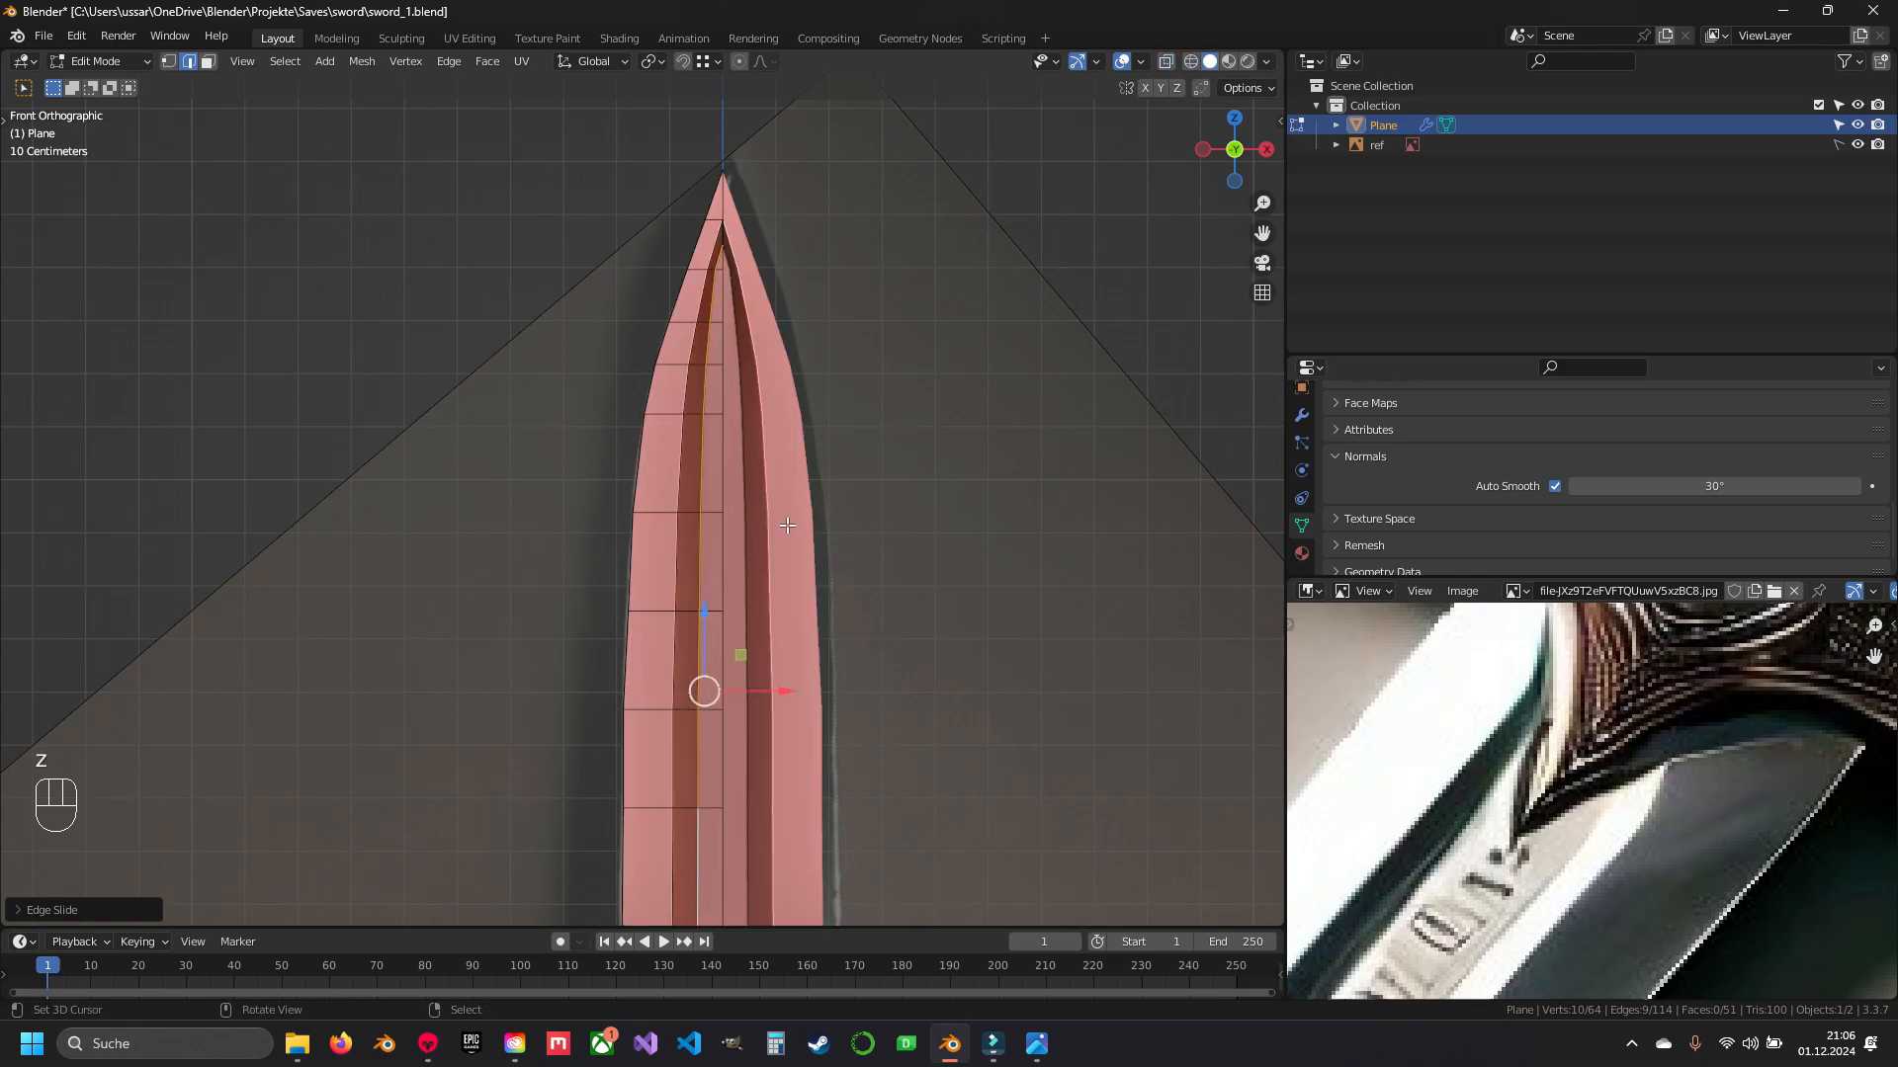
- Return to Object Mode, check the sloped groove from the front and save the file
mouse_move(778, 386)
shift+middle_down()
mouse_move(791, 576)
mouse_move(744, 575)
mouse_move(736, 197)
shift+middle_up()
scroll(791, 575, up, 4)
key(Tab)
scroll(786, 573, down, 7)
shift+middle_drag(707, 692, 716, 245)
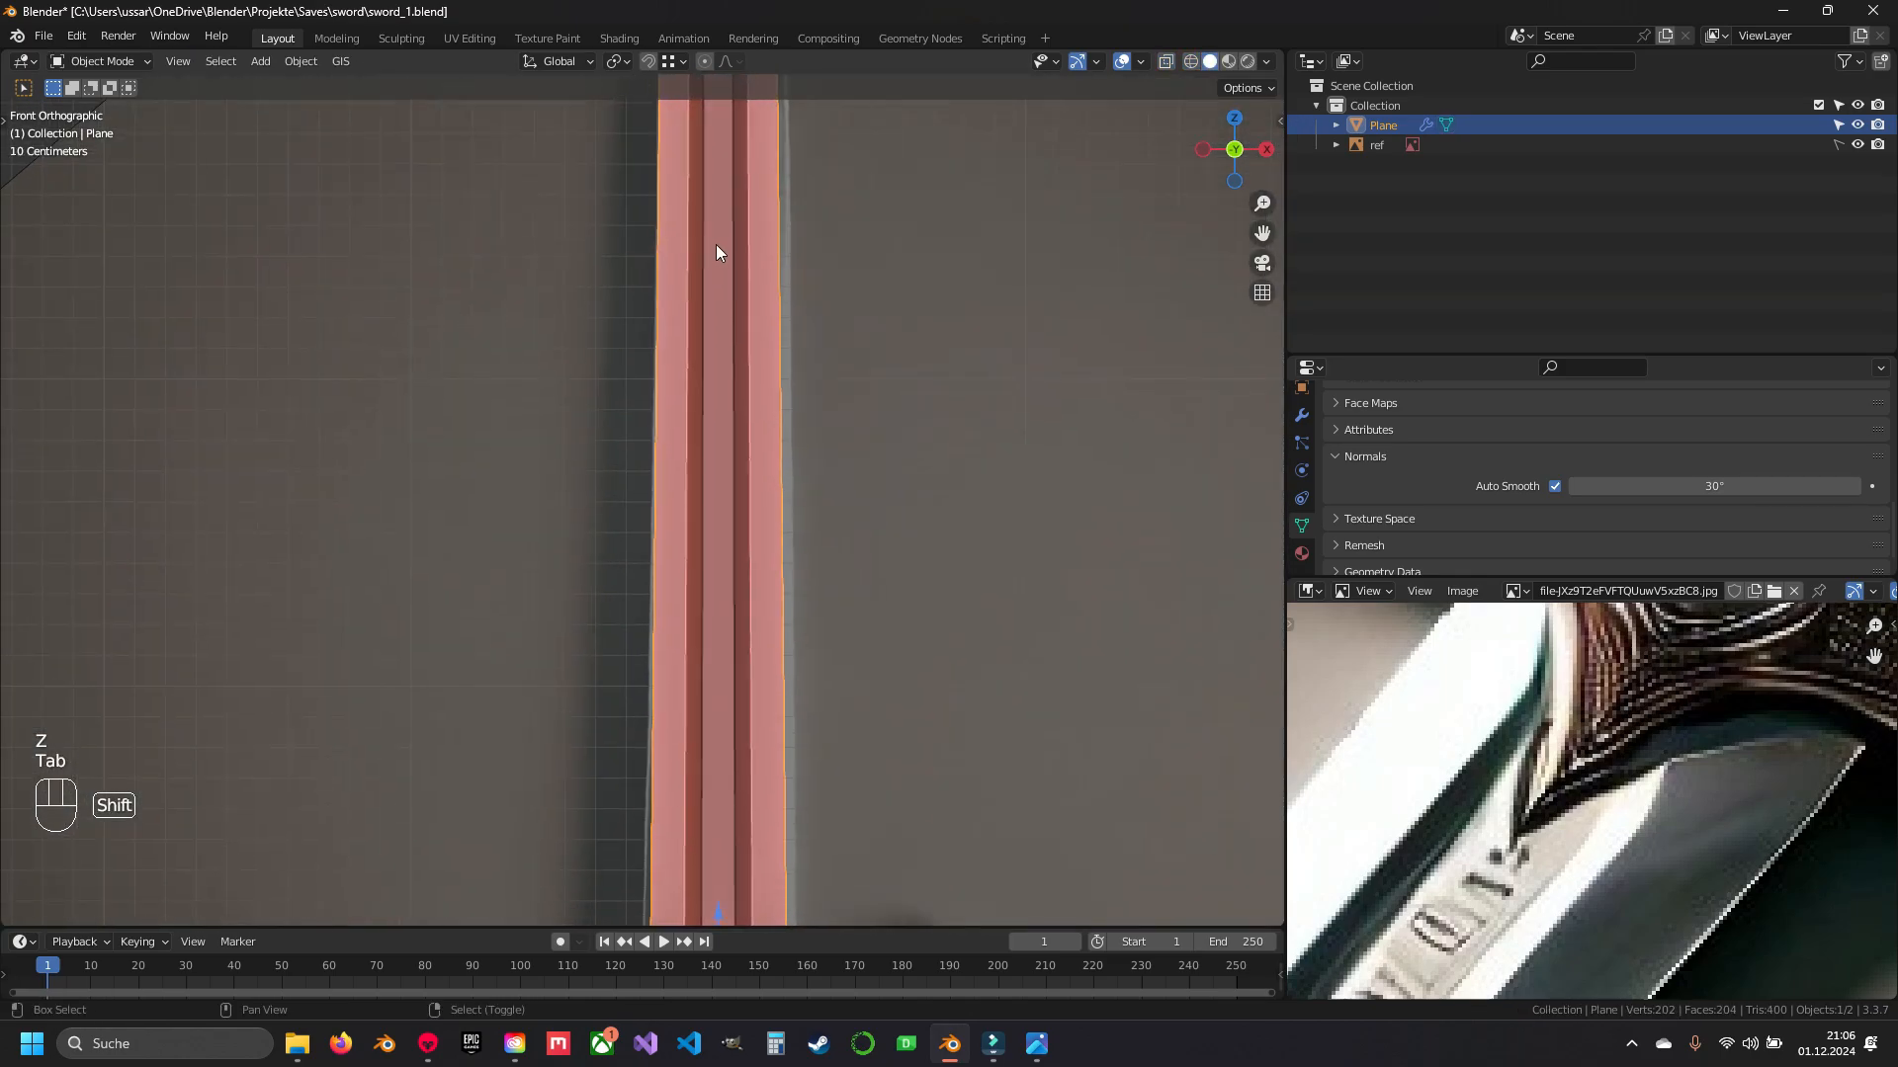
key(ctrl+s)
- Check the blade's base against the reference crossguard and from the side, and save the file again
scroll(730, 475, down, 4)
shift+middle_drag(733, 466, 730, 311)
scroll(707, 460, up, 8)
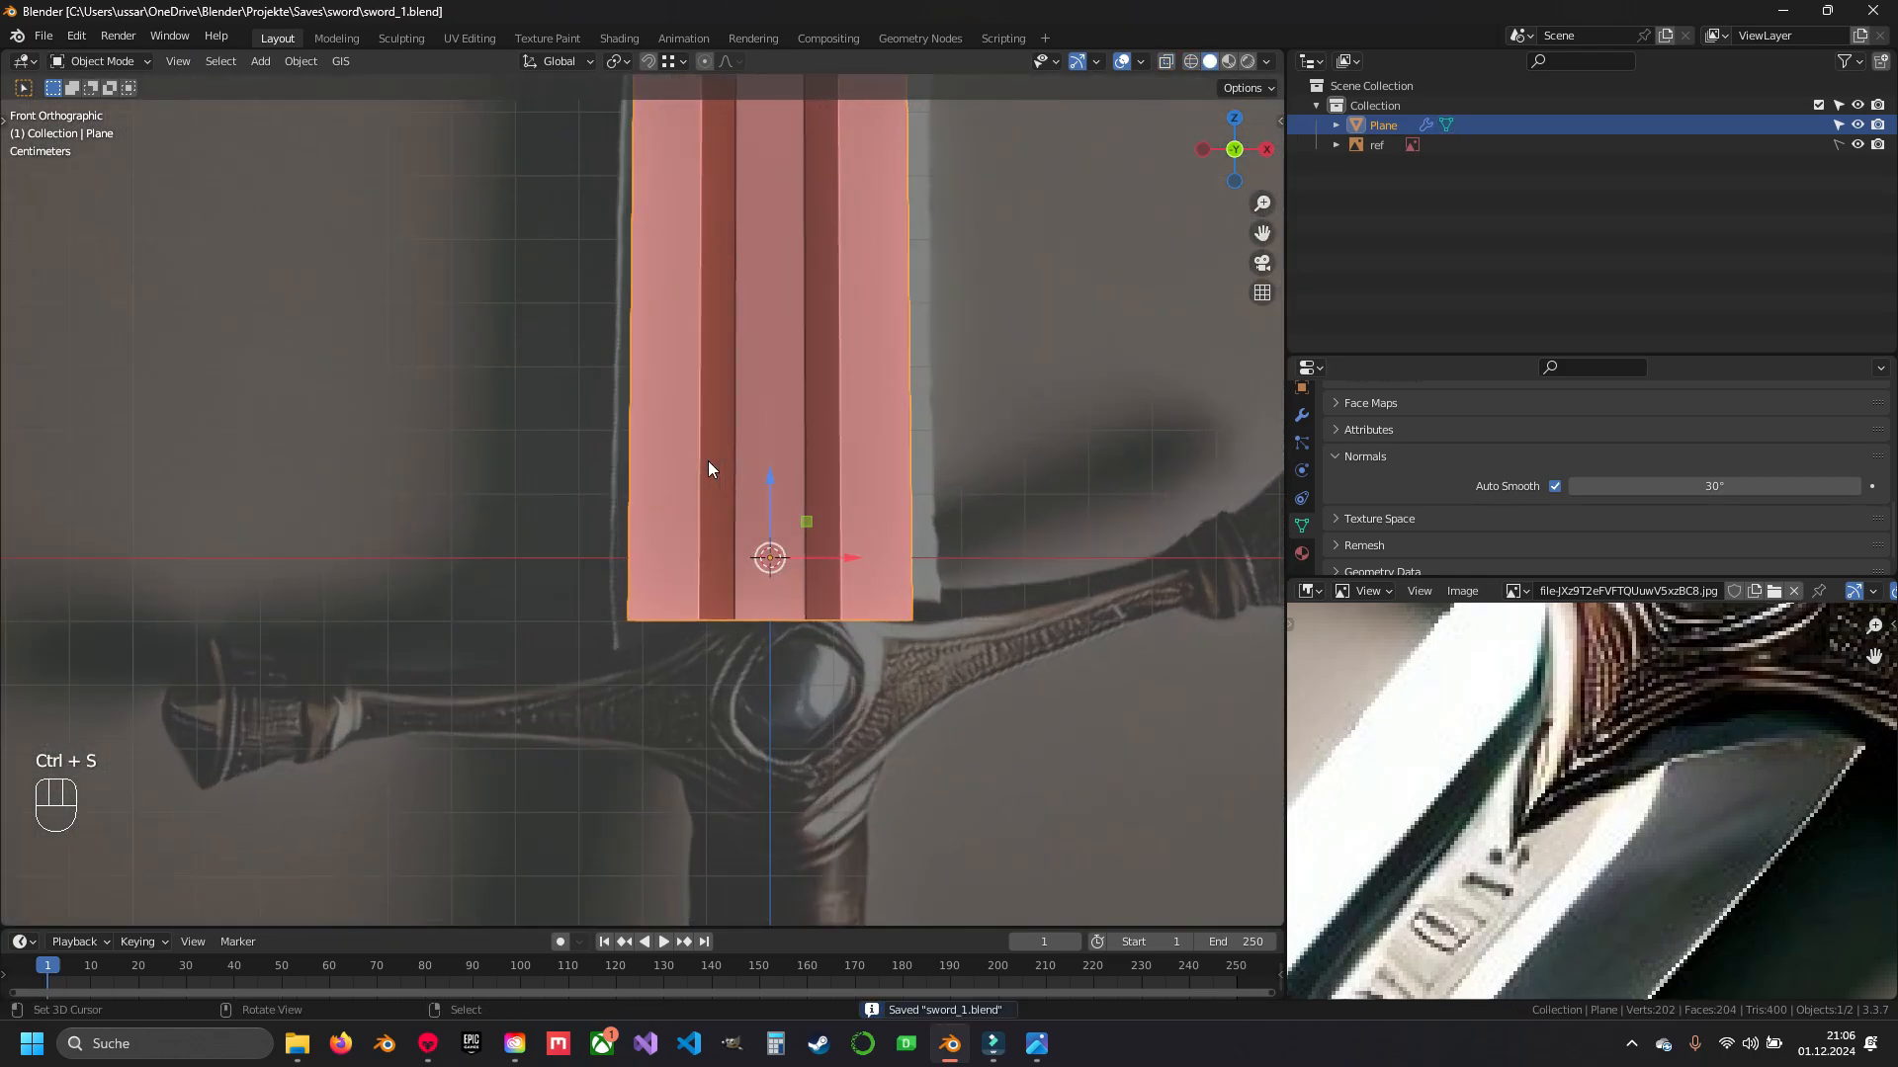
key(z)
key(z)
scroll(708, 461, down, 7)
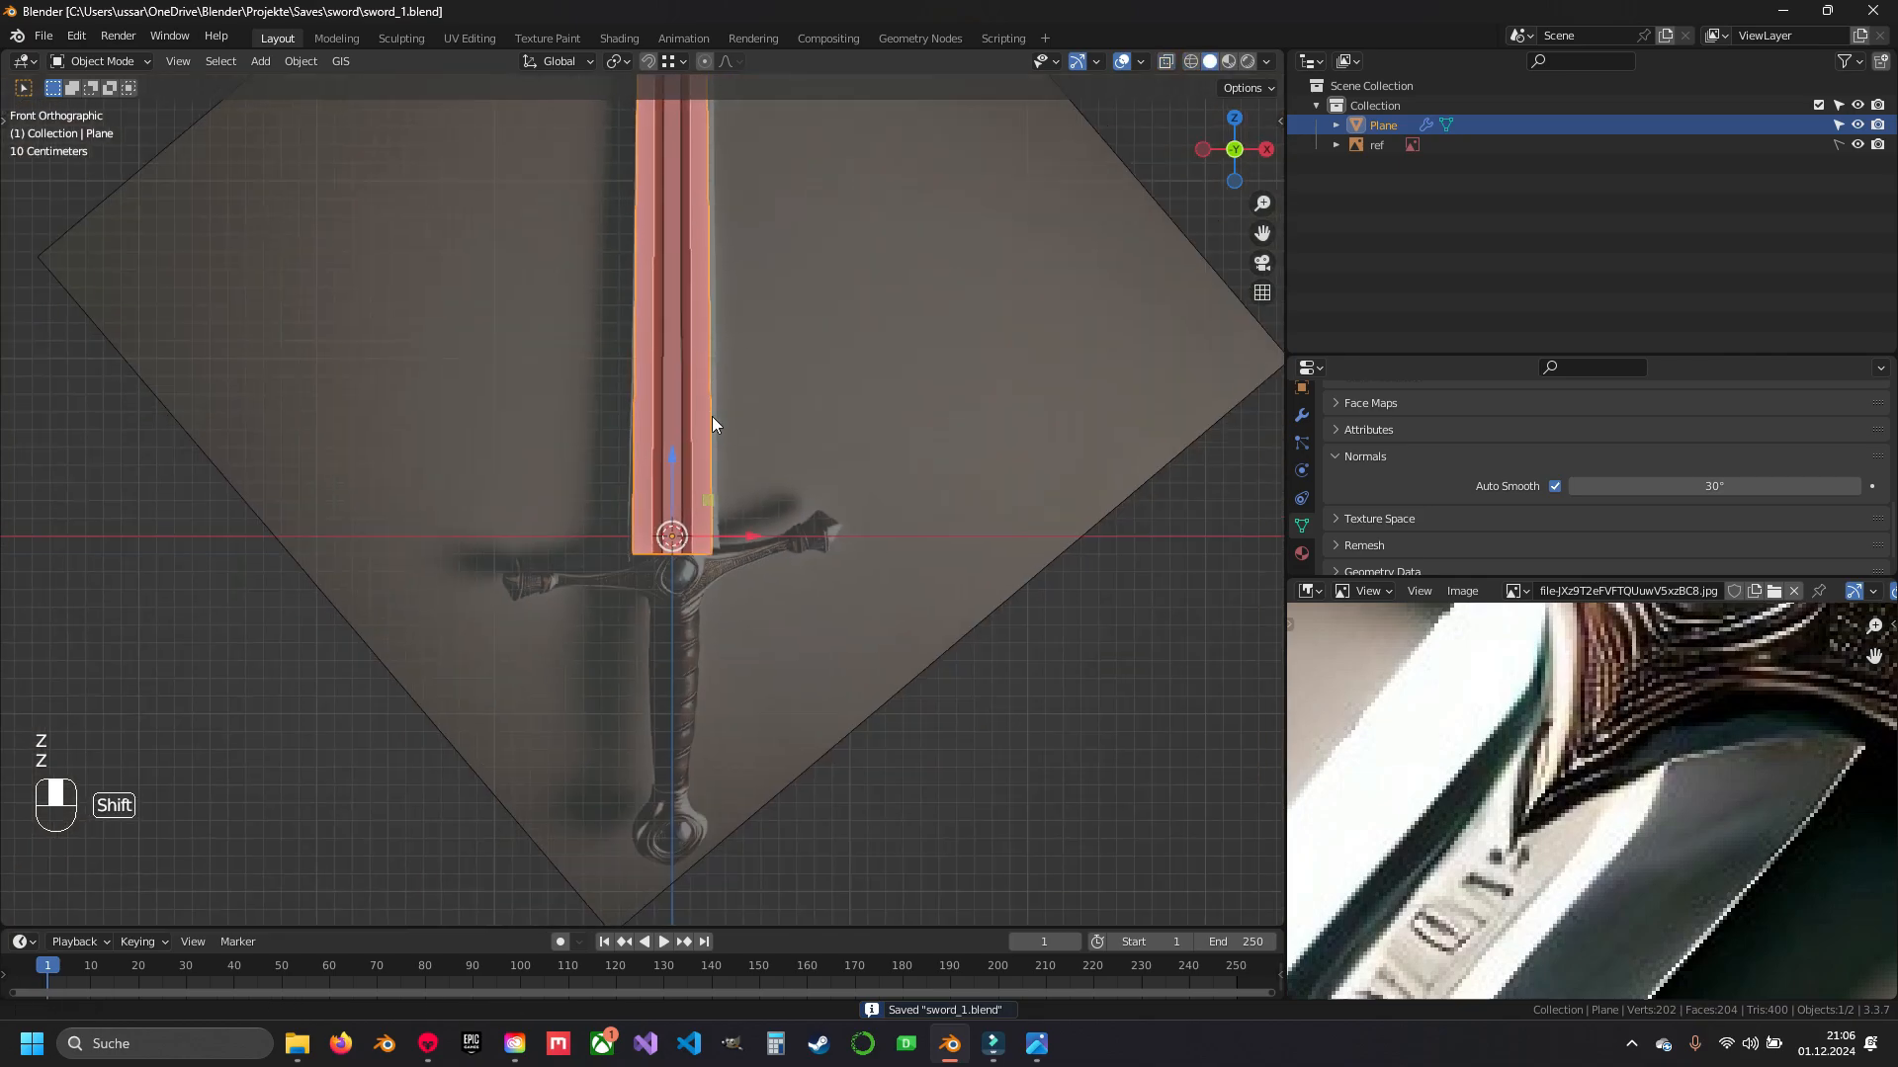
mouse_move(712, 417)
middle_down()
mouse_move(779, 568)
mouse_move(1045, 603)
mouse_move(878, 578)
middle_up()
key(Tab)
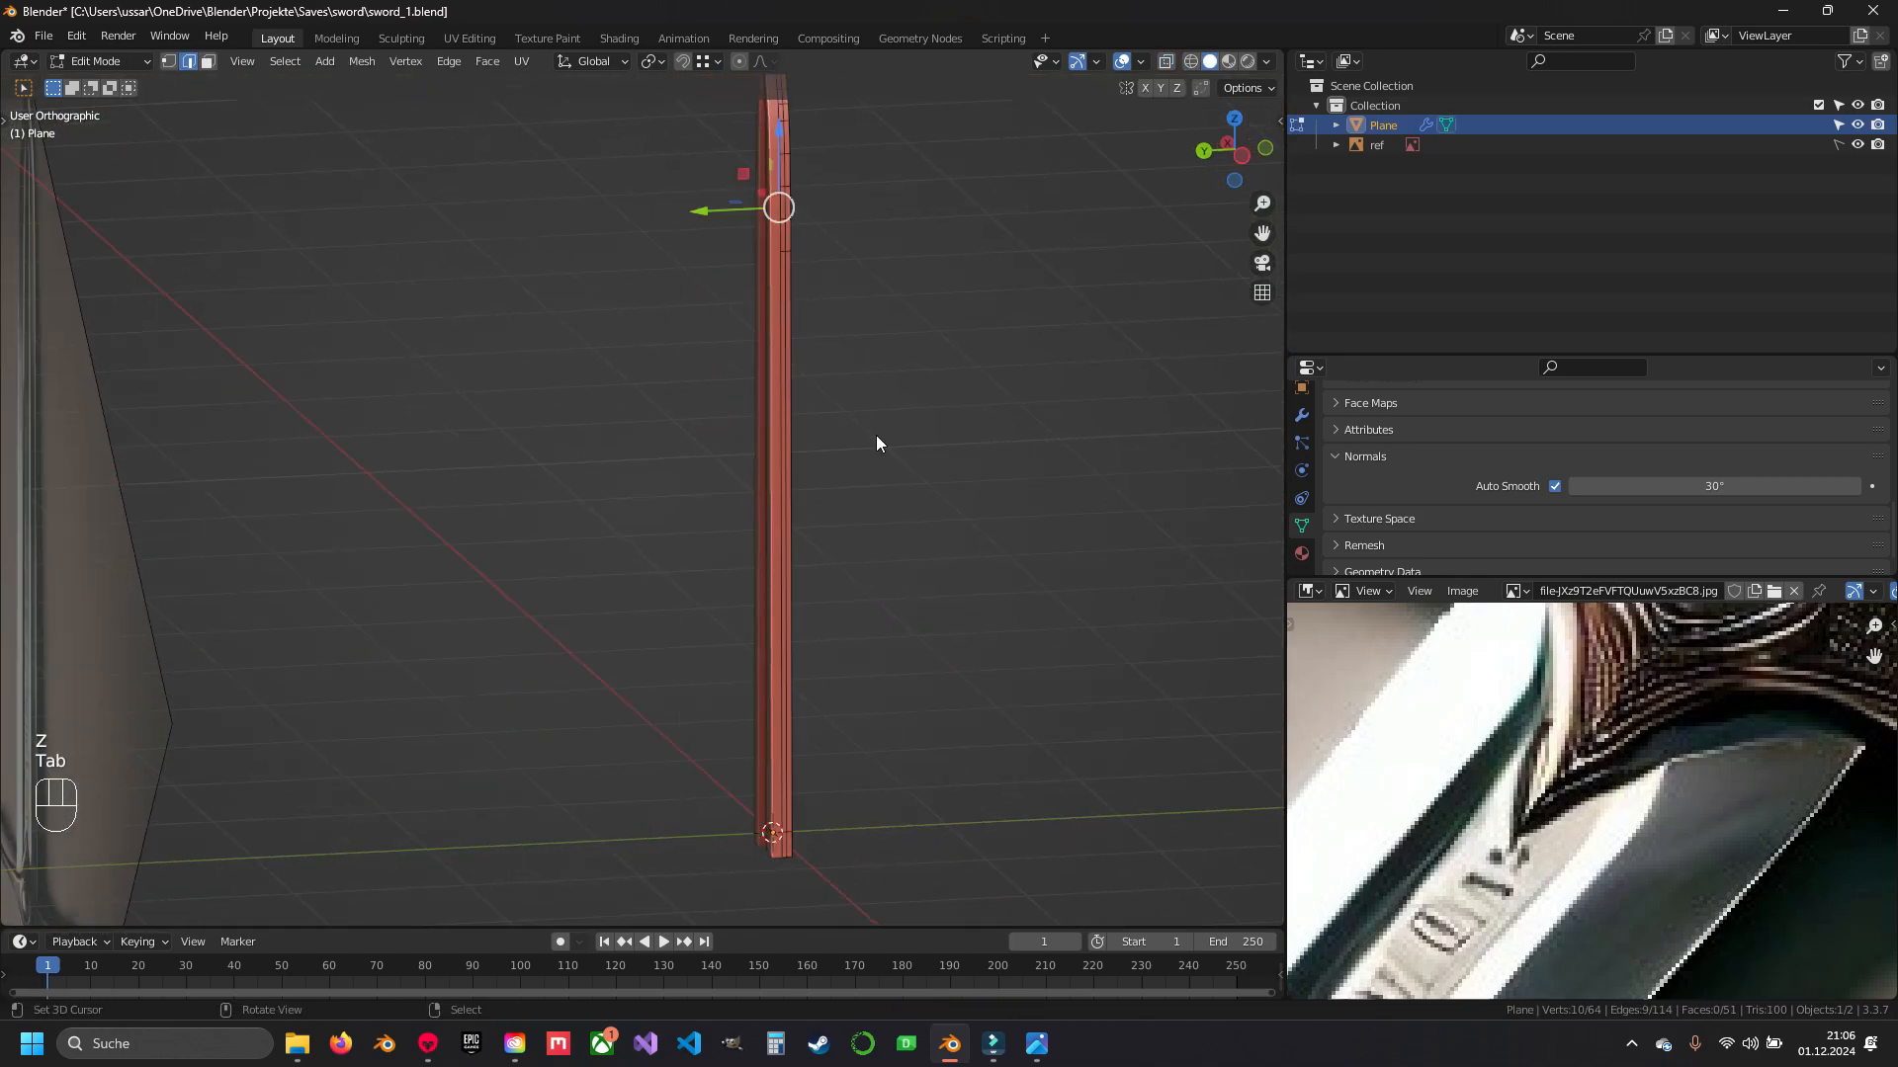
key(Tab)
key(ctrl+s)
- Examine the outline of the groove near the blade tip from the front for uneven corners
middle_drag(824, 402, 727, 395)
scroll(711, 433, up, 4)
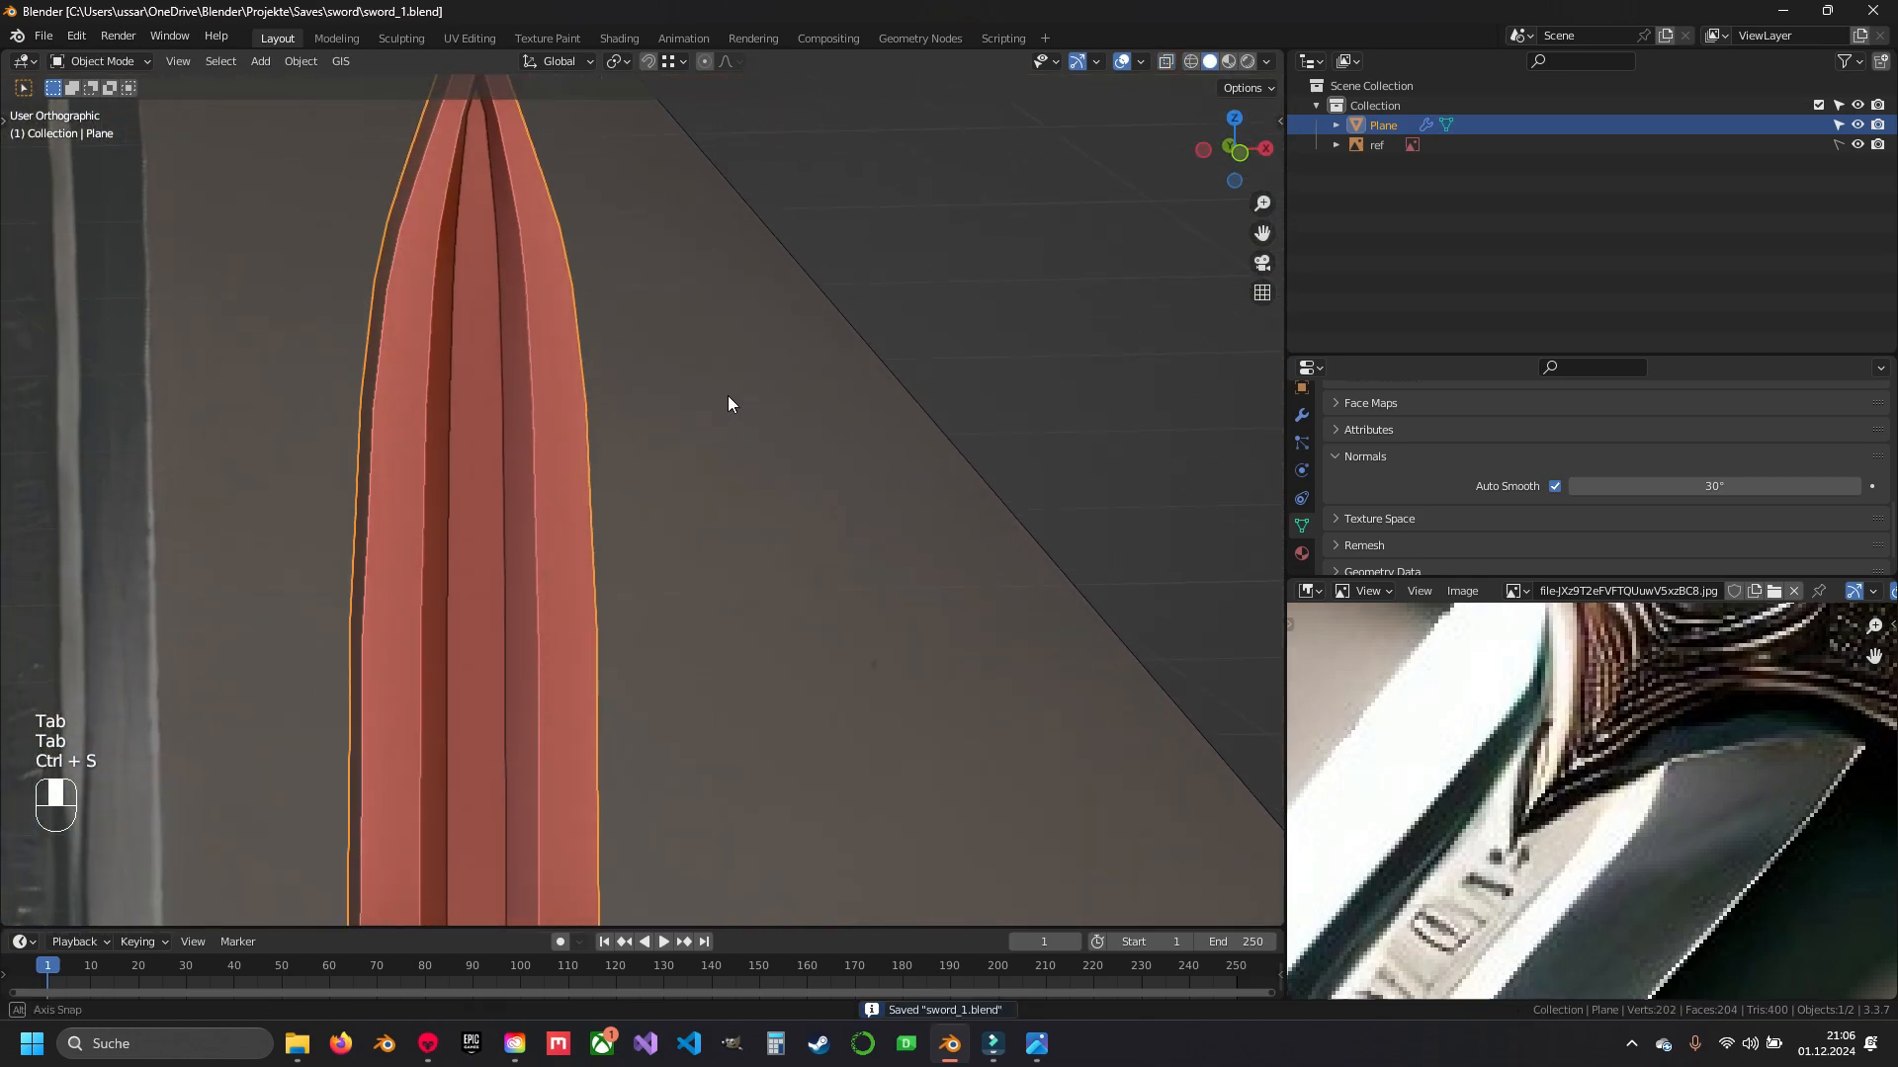
shift+middle_drag(533, 341, 708, 626)
scroll(707, 626, up, 2)
key(KP_1)
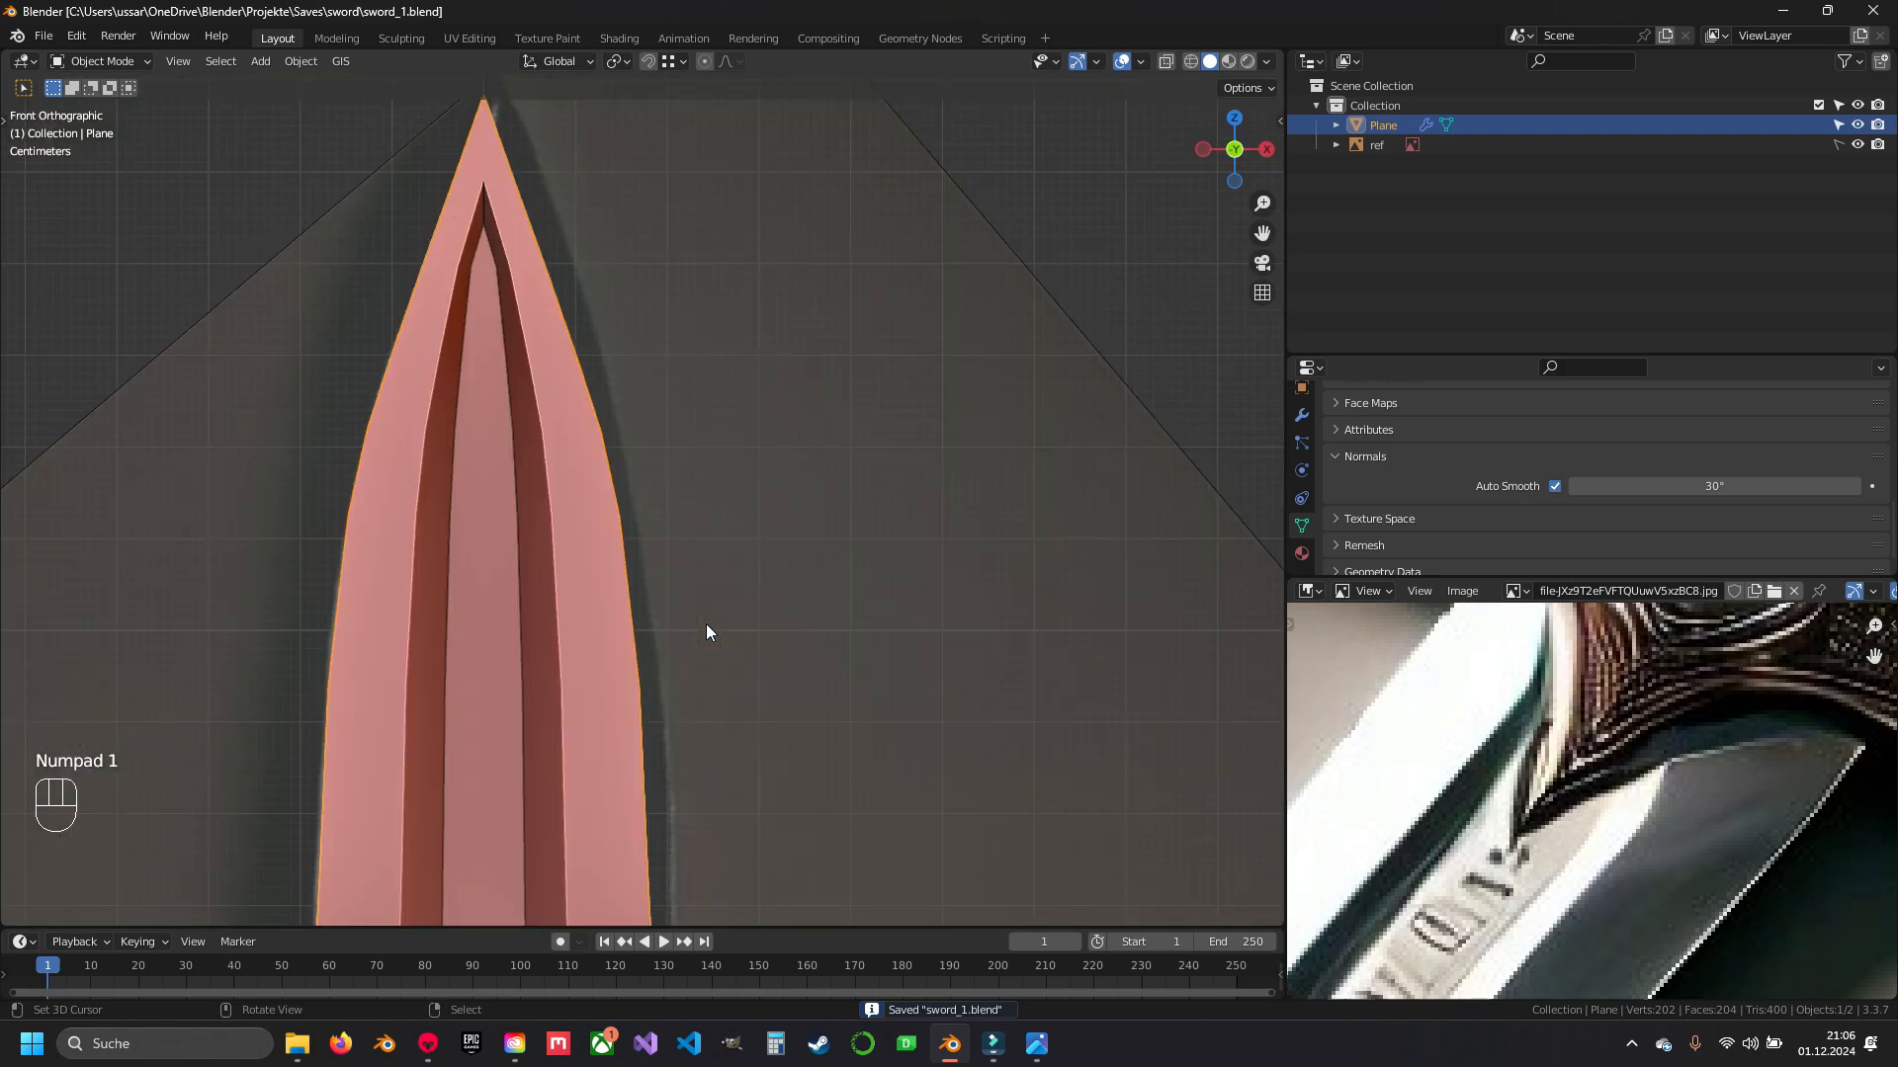
shift+middle_drag(398, 509, 512, 633)
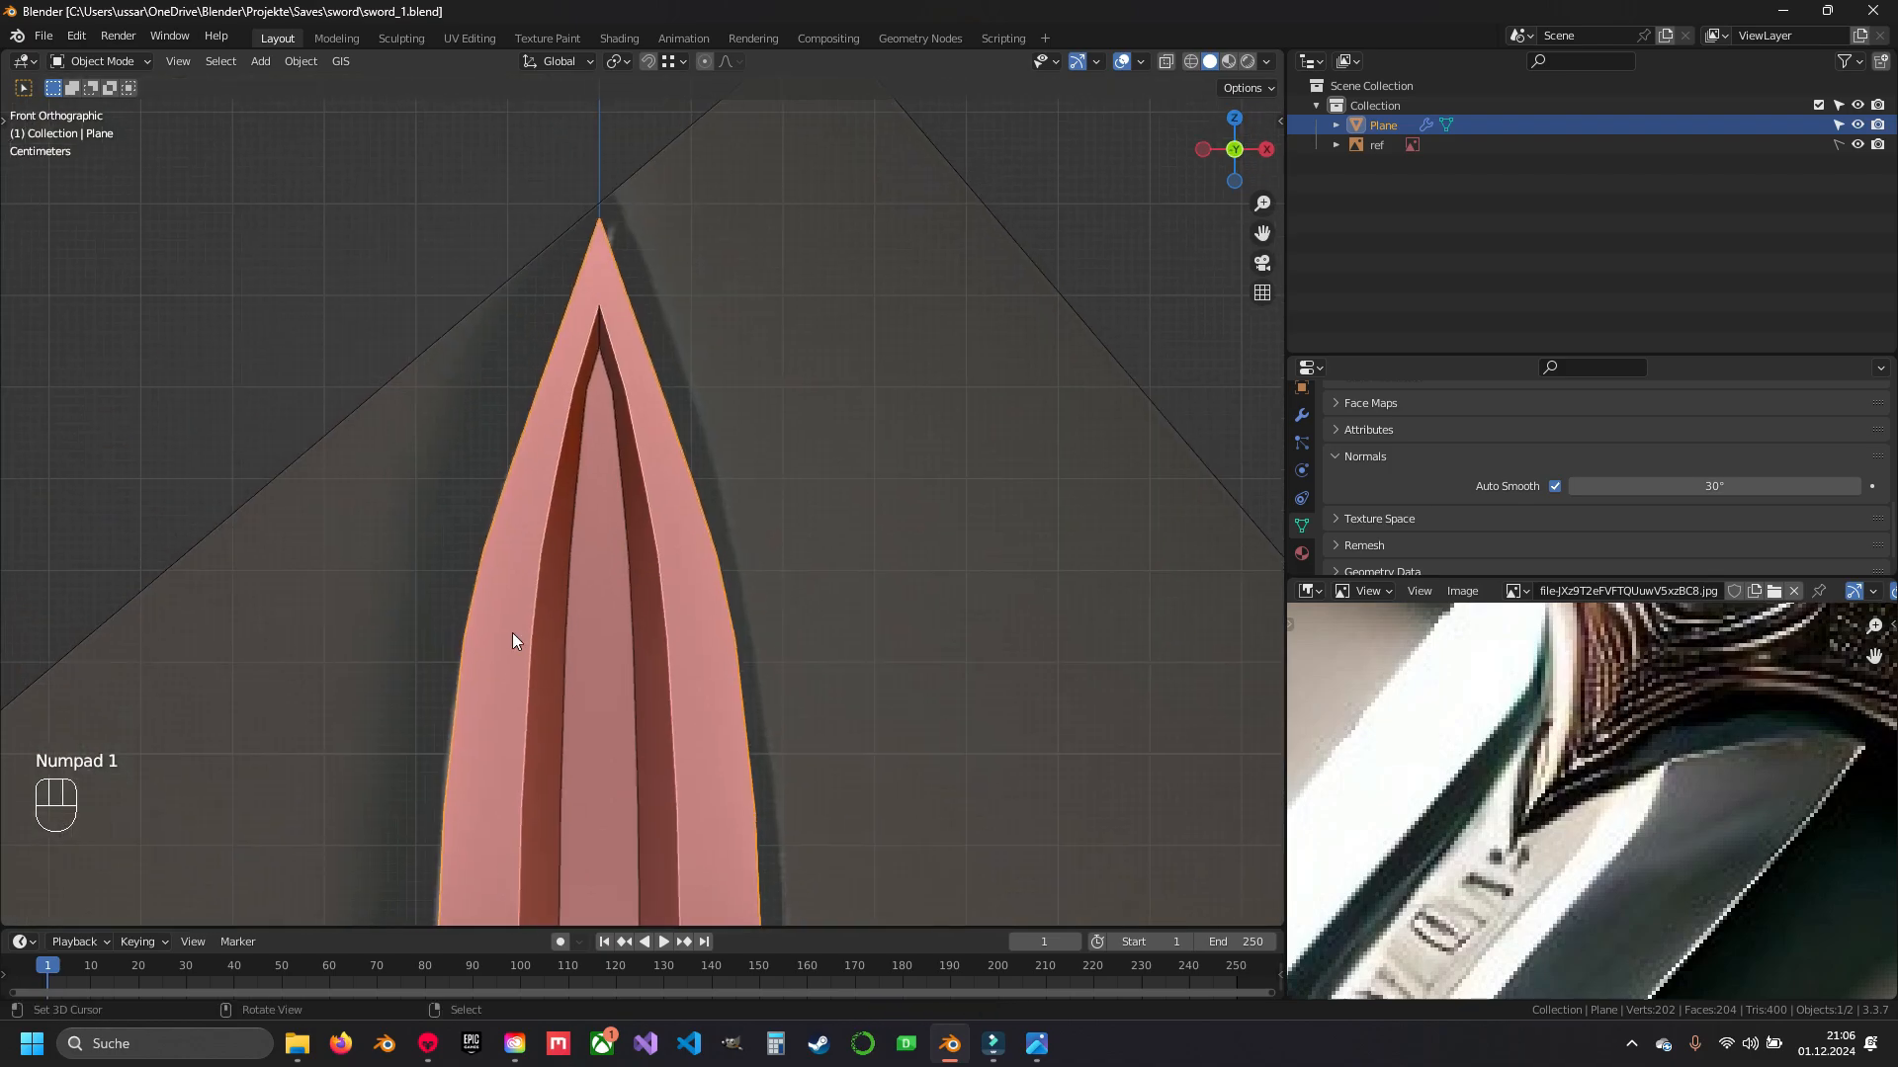
scroll(620, 419, up, 2)
shift+middle_drag(638, 407, 697, 536)
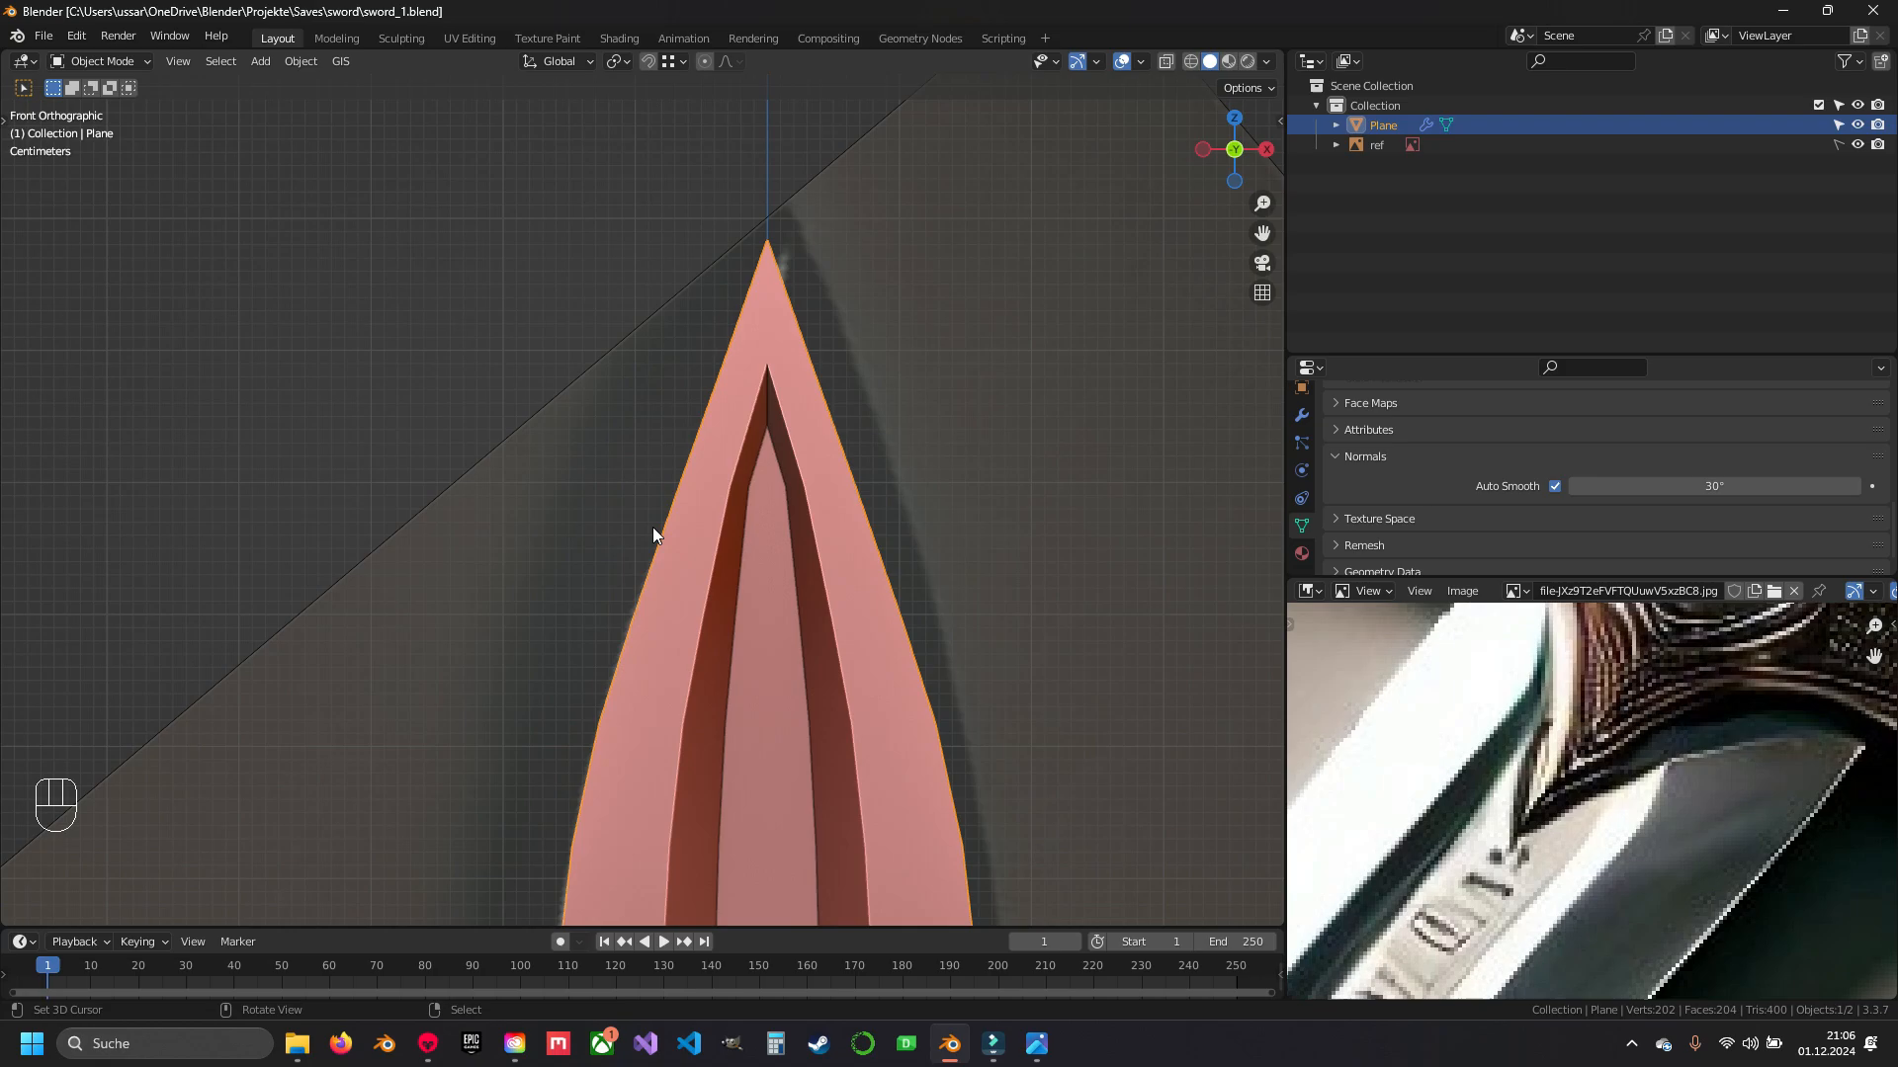
shift+middle_drag(719, 423, 652, 397)
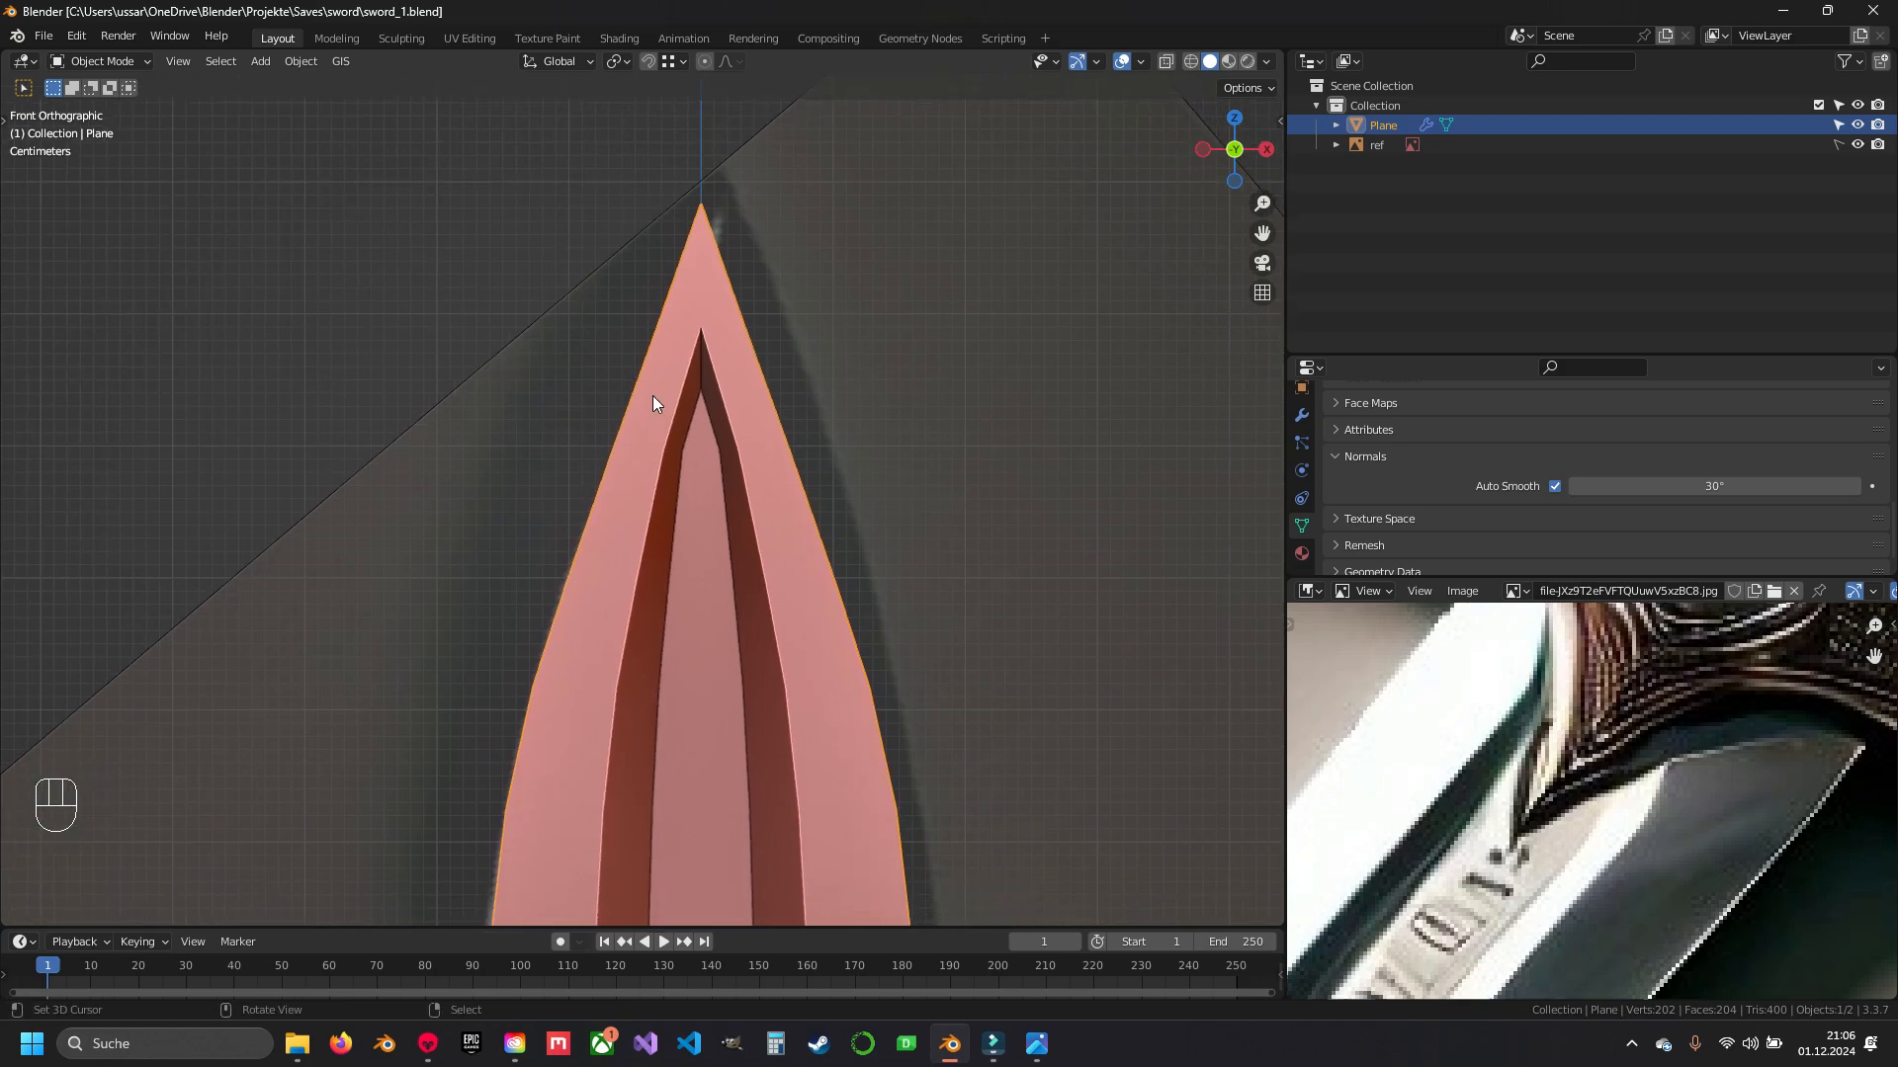
scroll(672, 397, up, 4)
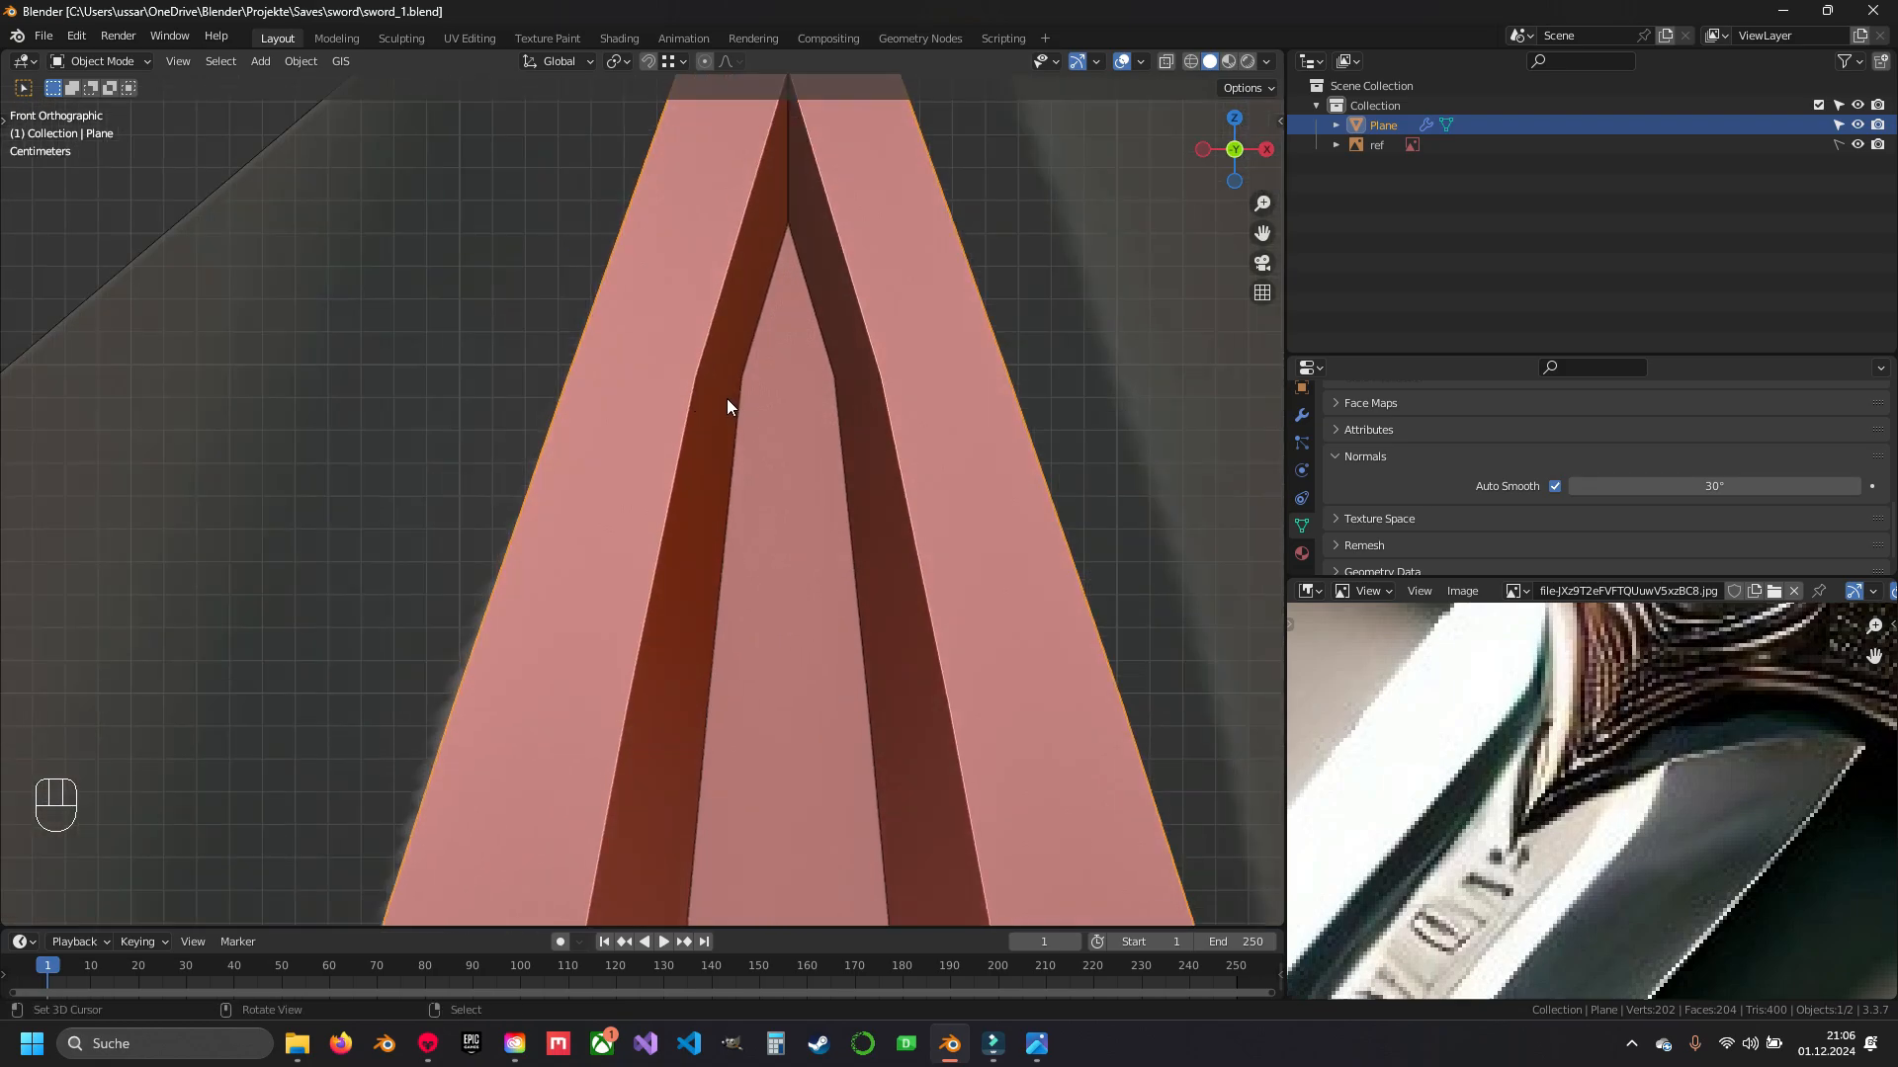
scroll(726, 400, down, 5)
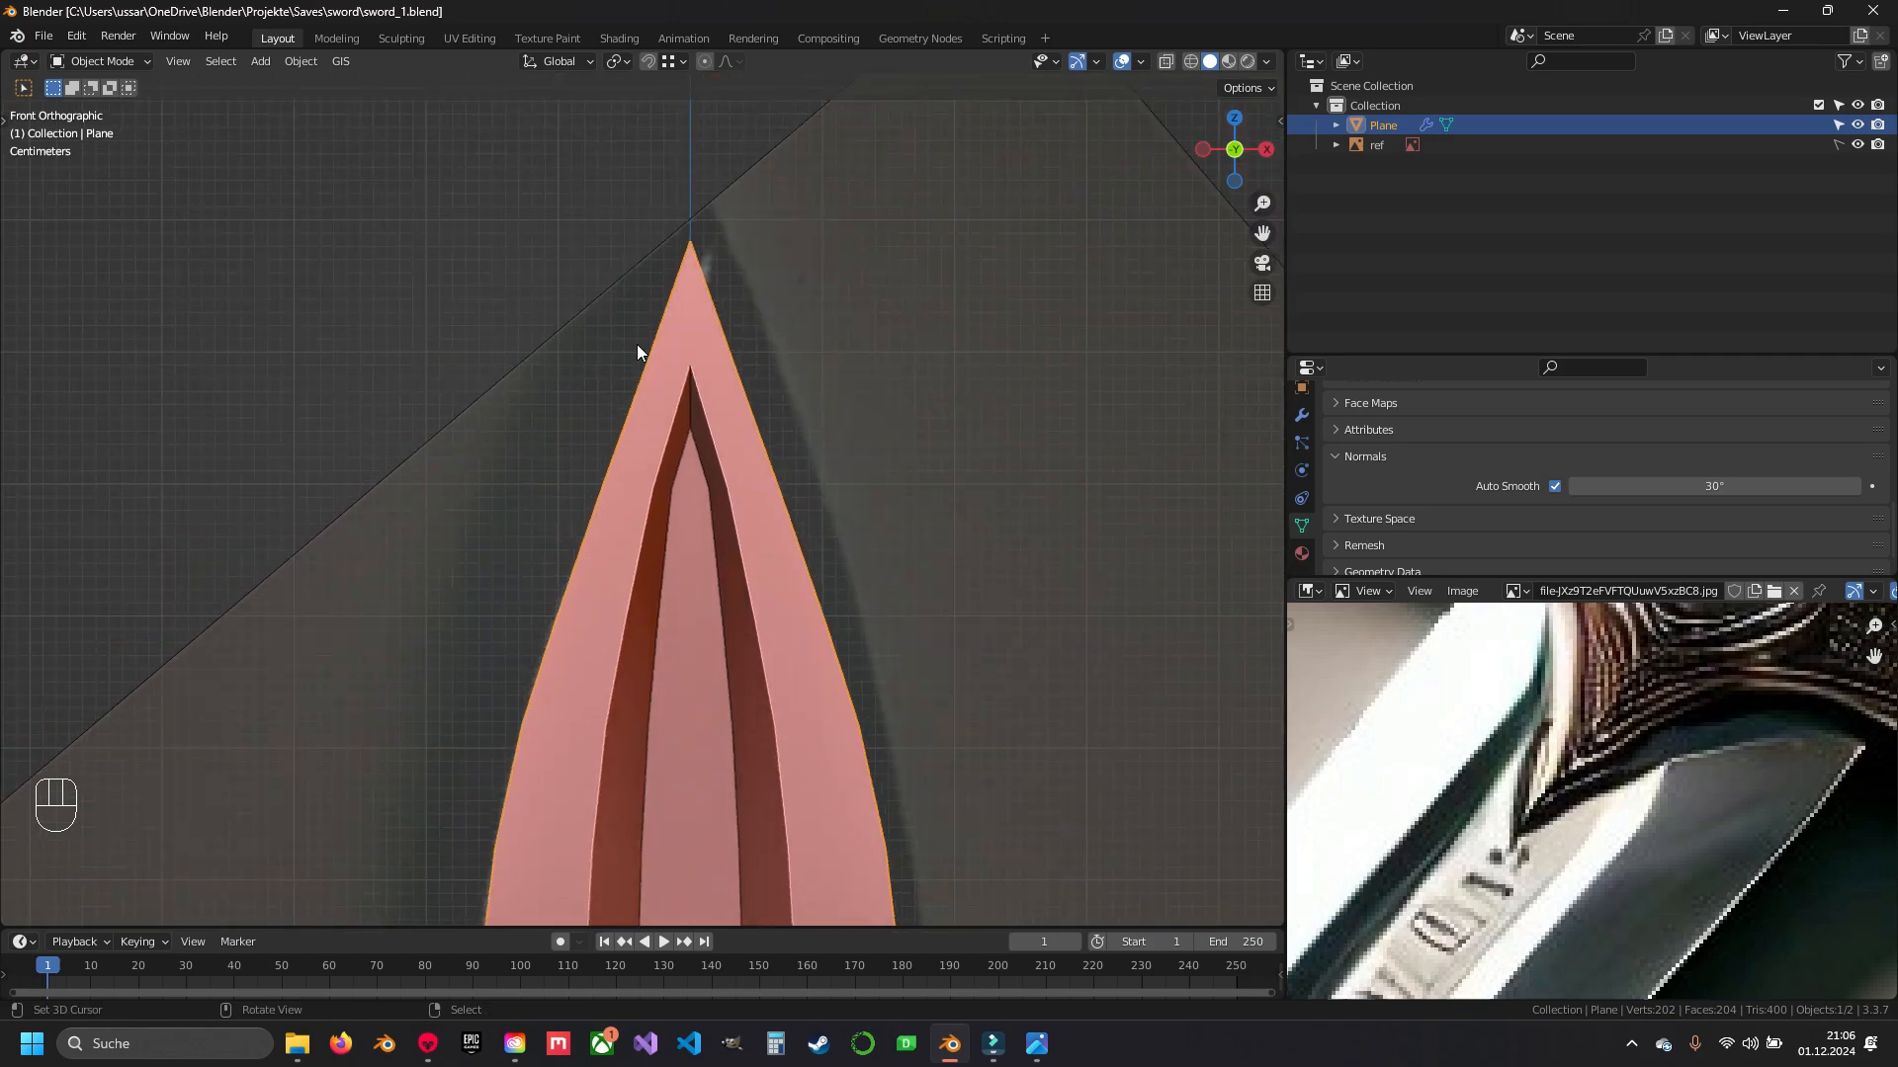
shift+middle_drag(614, 477, 609, 328)
- Vertex-slide the groove floor's first side vertex below the tip slightly toward the centre line
key(Tab)
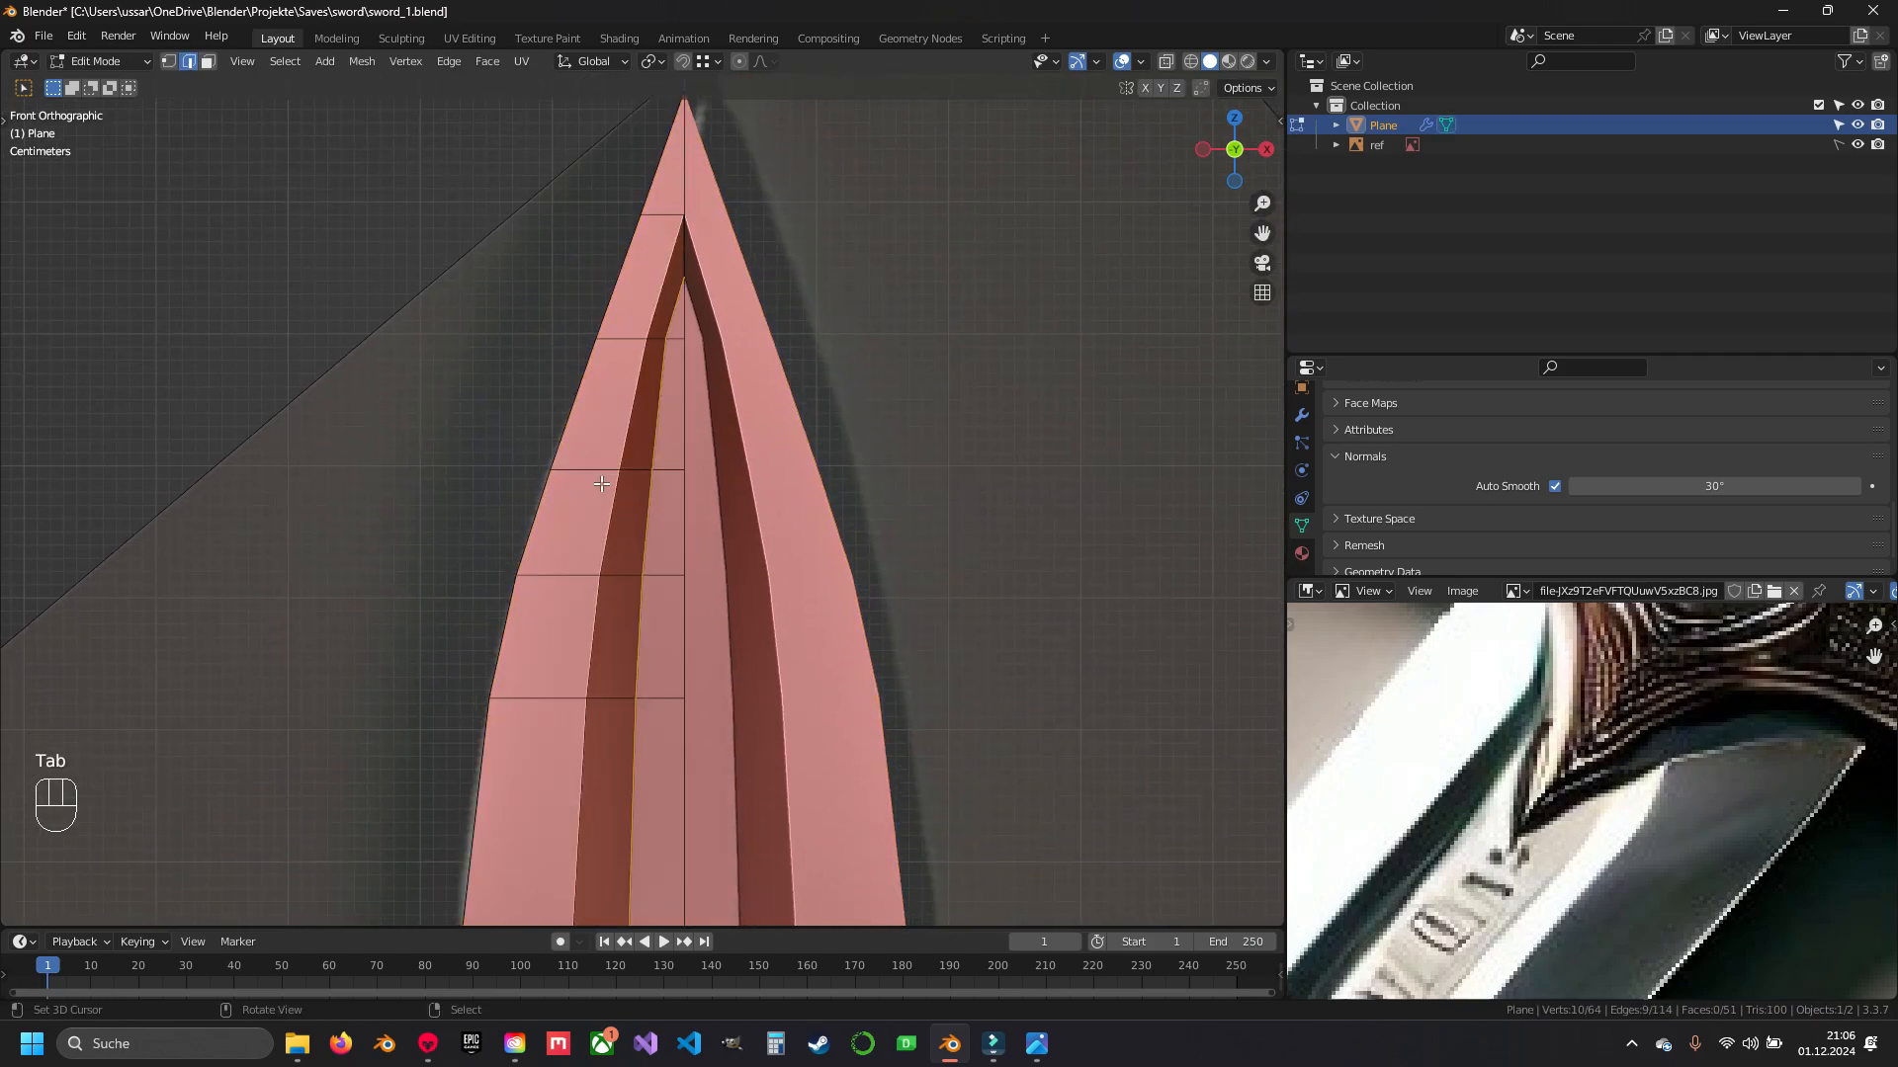
shift+middle_drag(609, 555, 613, 491)
scroll(614, 491, up, 1)
shift+middle_drag(680, 349, 627, 574)
scroll(628, 574, up, 5)
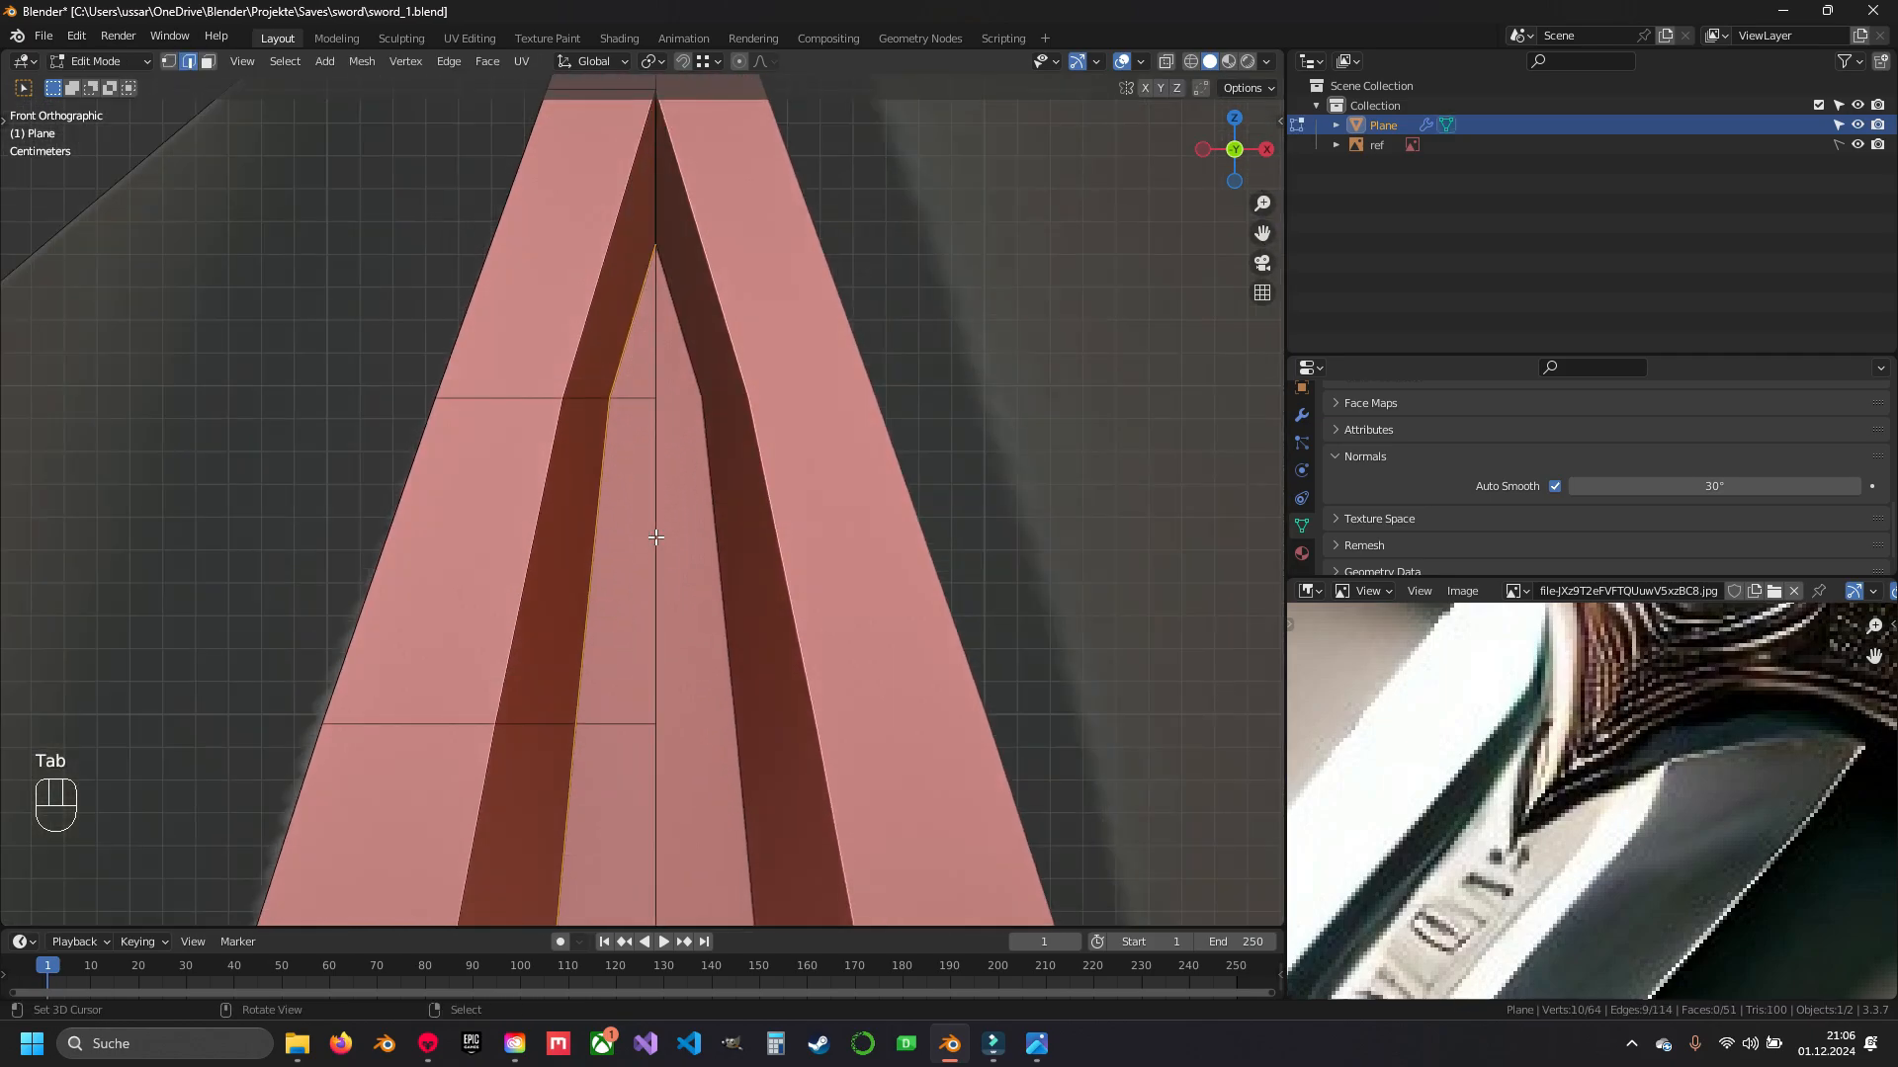
shift+middle_drag(615, 393, 621, 527)
key(g)
key(g)
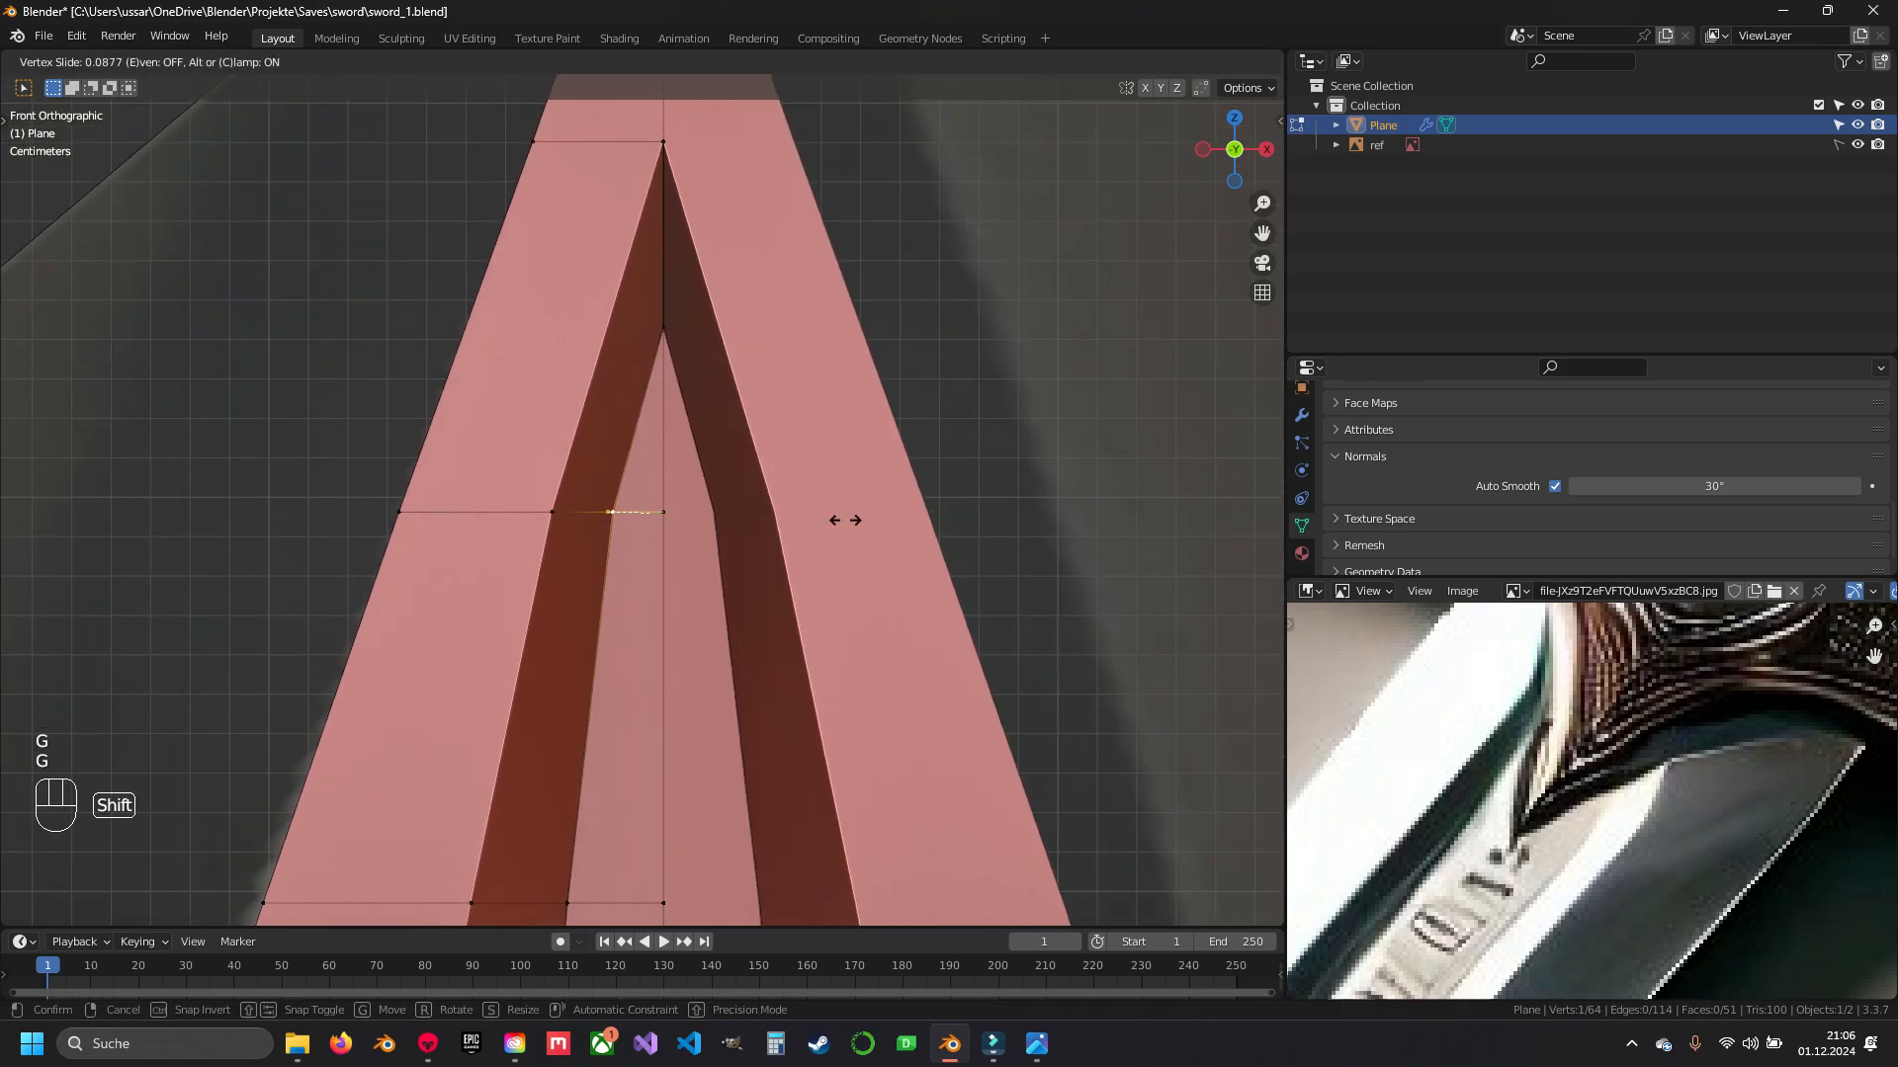
click(844, 520)
- Add a loop cut across the blade half between the two cross edges just below the groove's tip
shift+middle_drag(844, 520, 922, 260)
key(ctrl+r)
click(607, 490)
shift+middle_drag(689, 446, 650, 491)
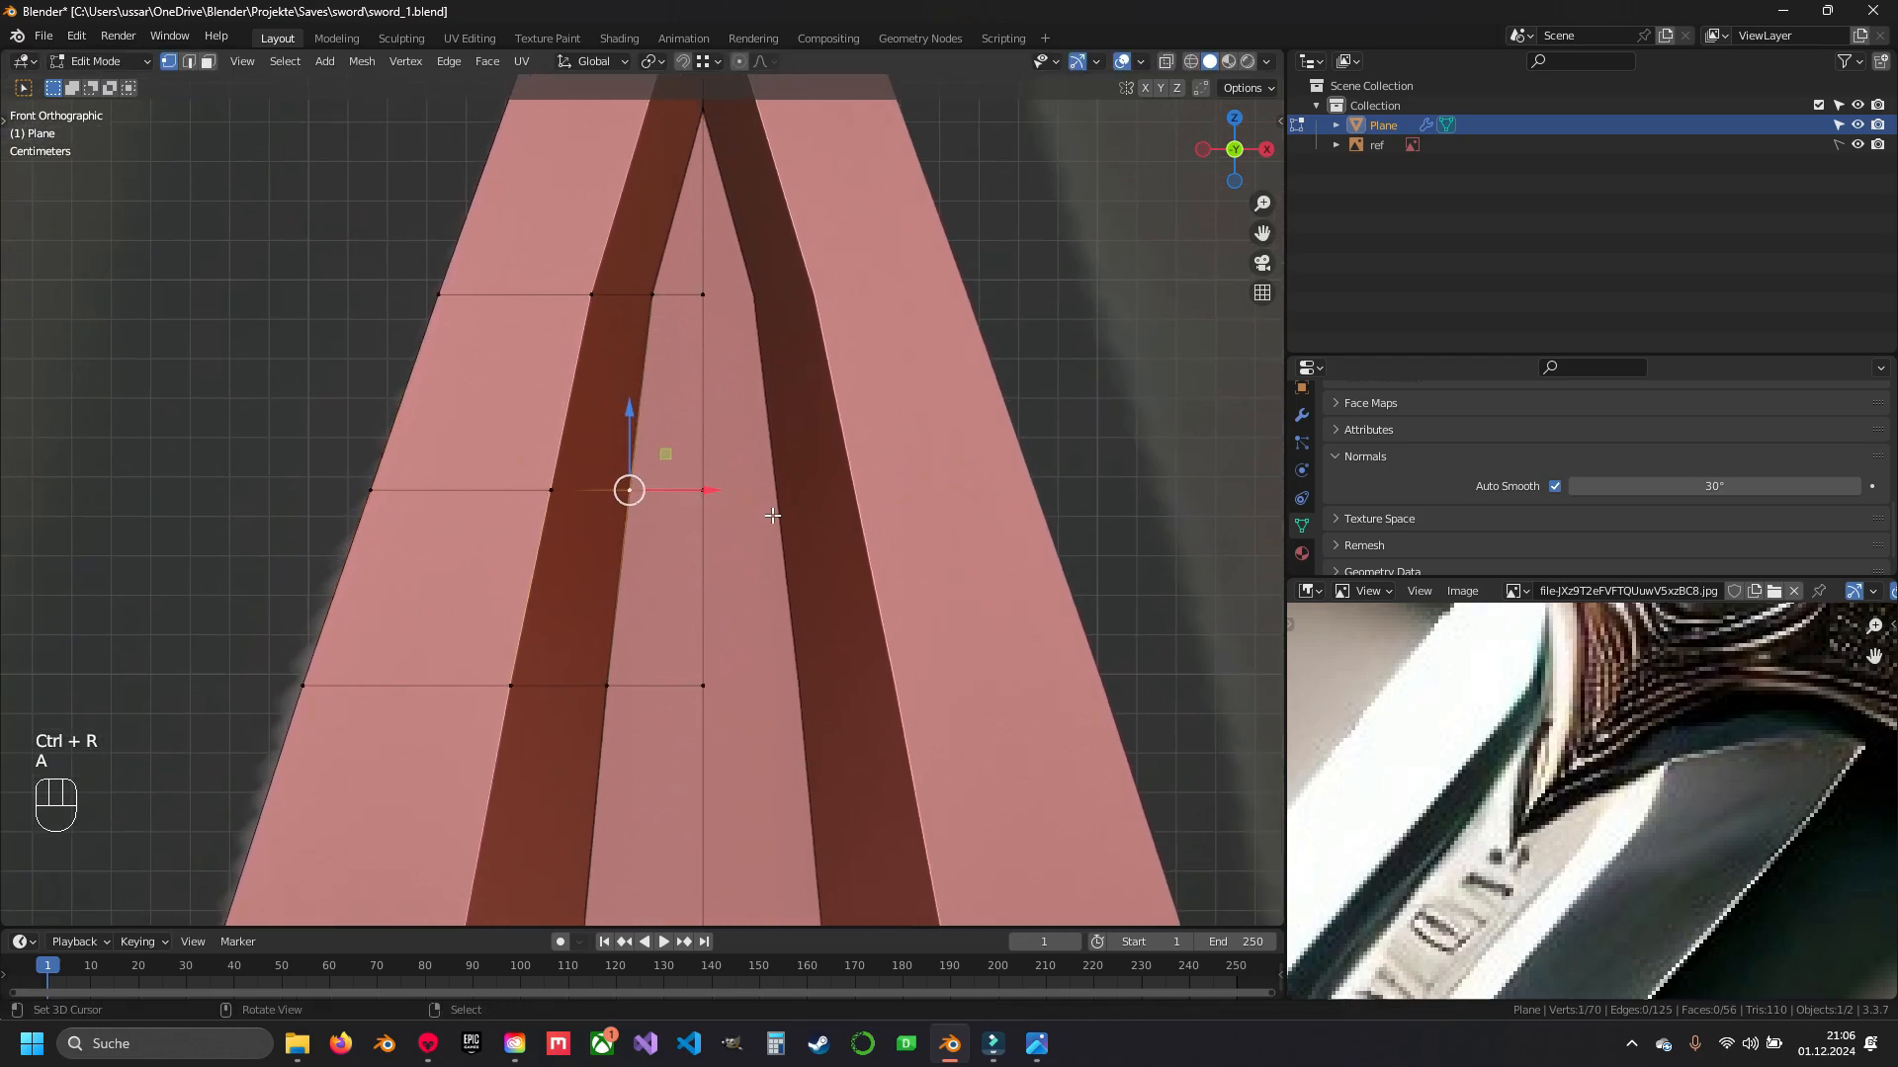
- Nudge the groove floor vertices at and below the new cut along X to smooth the groove's curve
drag(713, 489, 713, 489)
key(Escape)
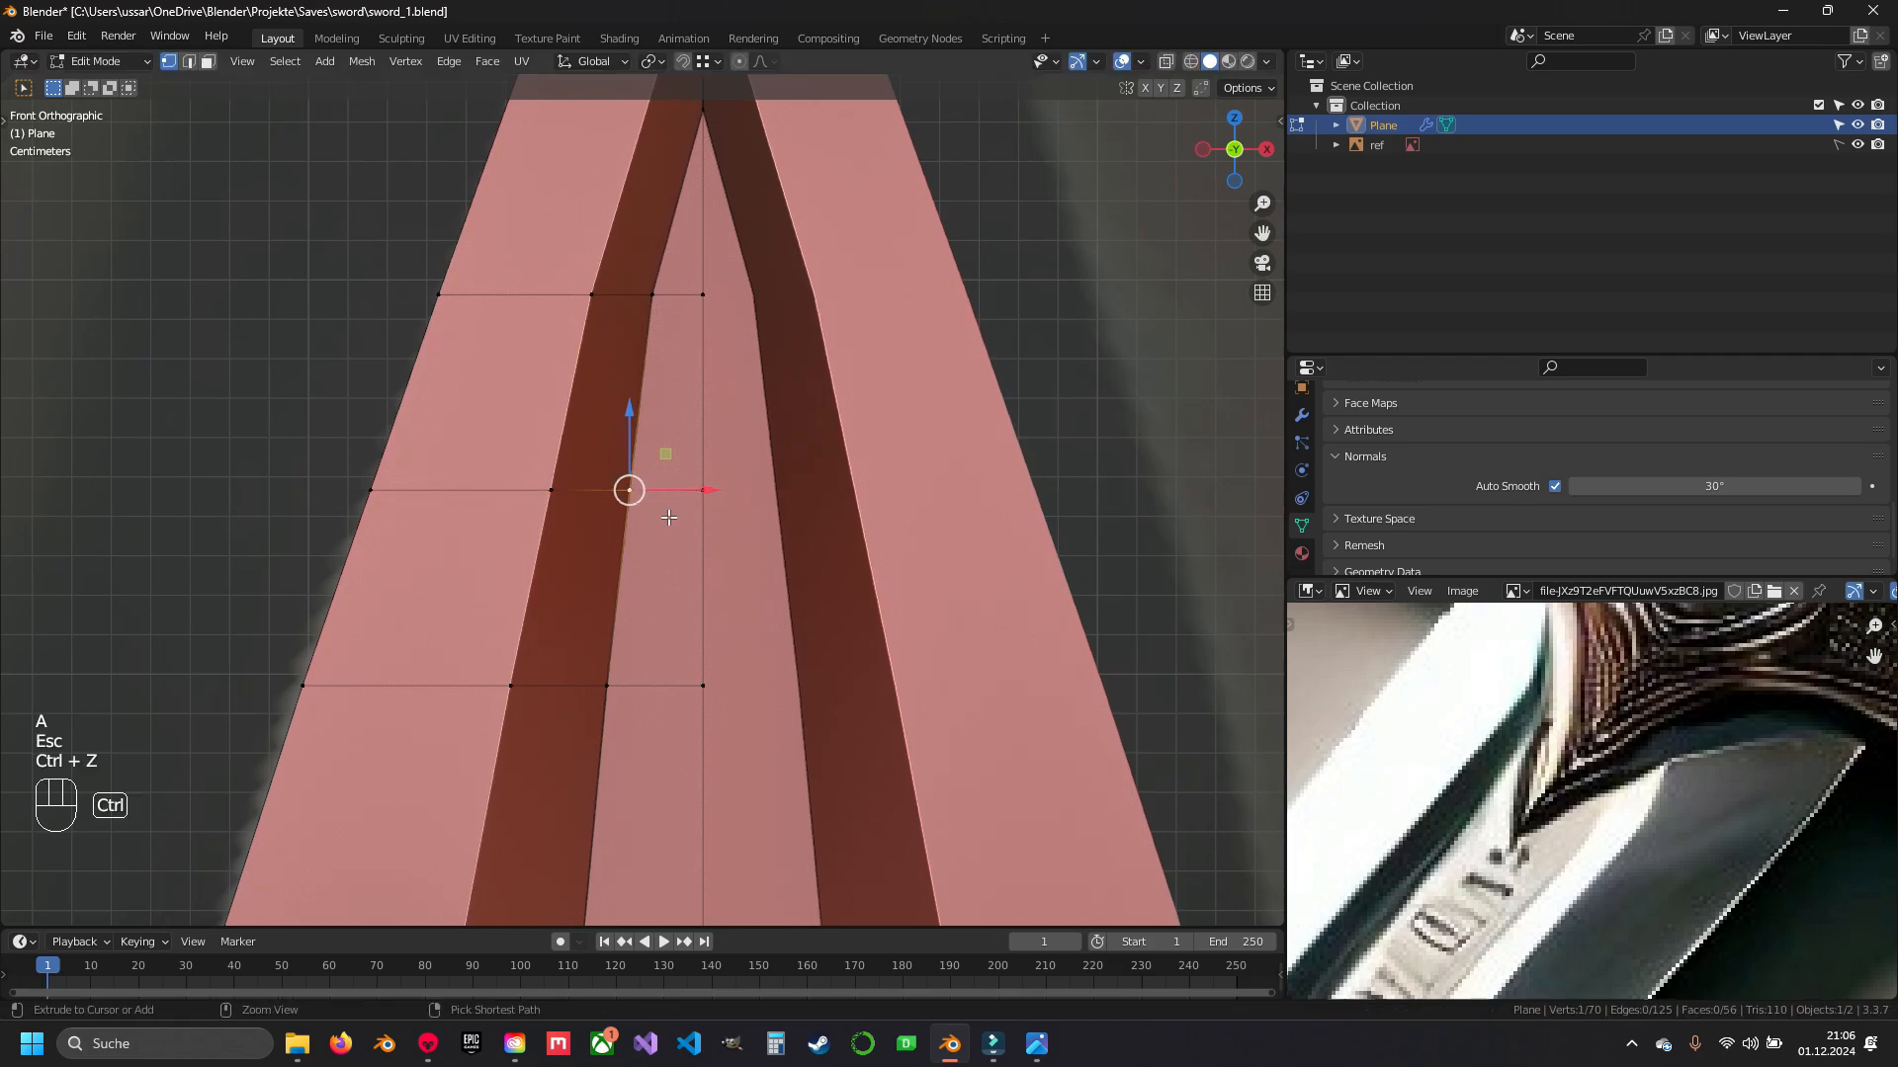
drag(662, 492, 657, 492)
drag(565, 685, 575, 694)
- Add another loop cut farther down the blade and adjust the groove wall edges at and above it along X
scroll(591, 689, down, 4)
shift+middle_drag(593, 686, 637, 387)
scroll(549, 544, up, 4)
key(a)
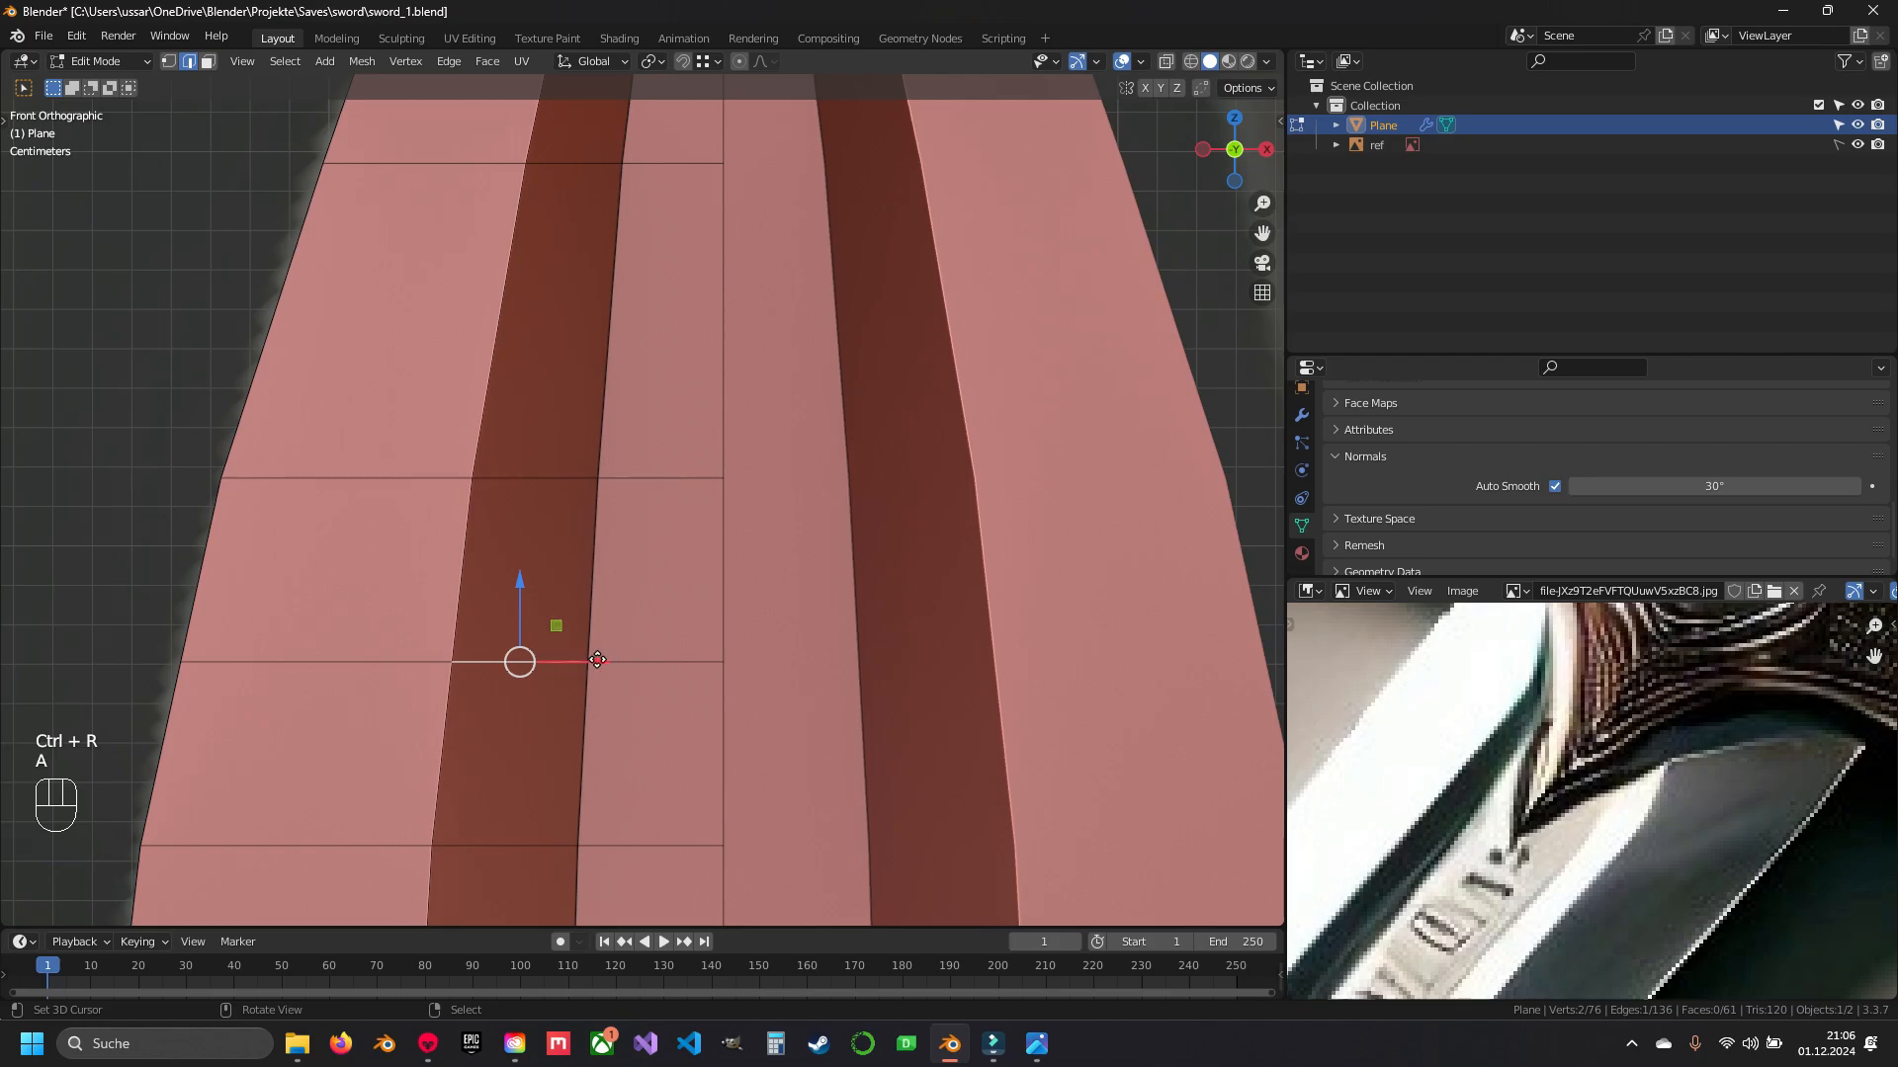
shift+drag(597, 660, 535, 661)
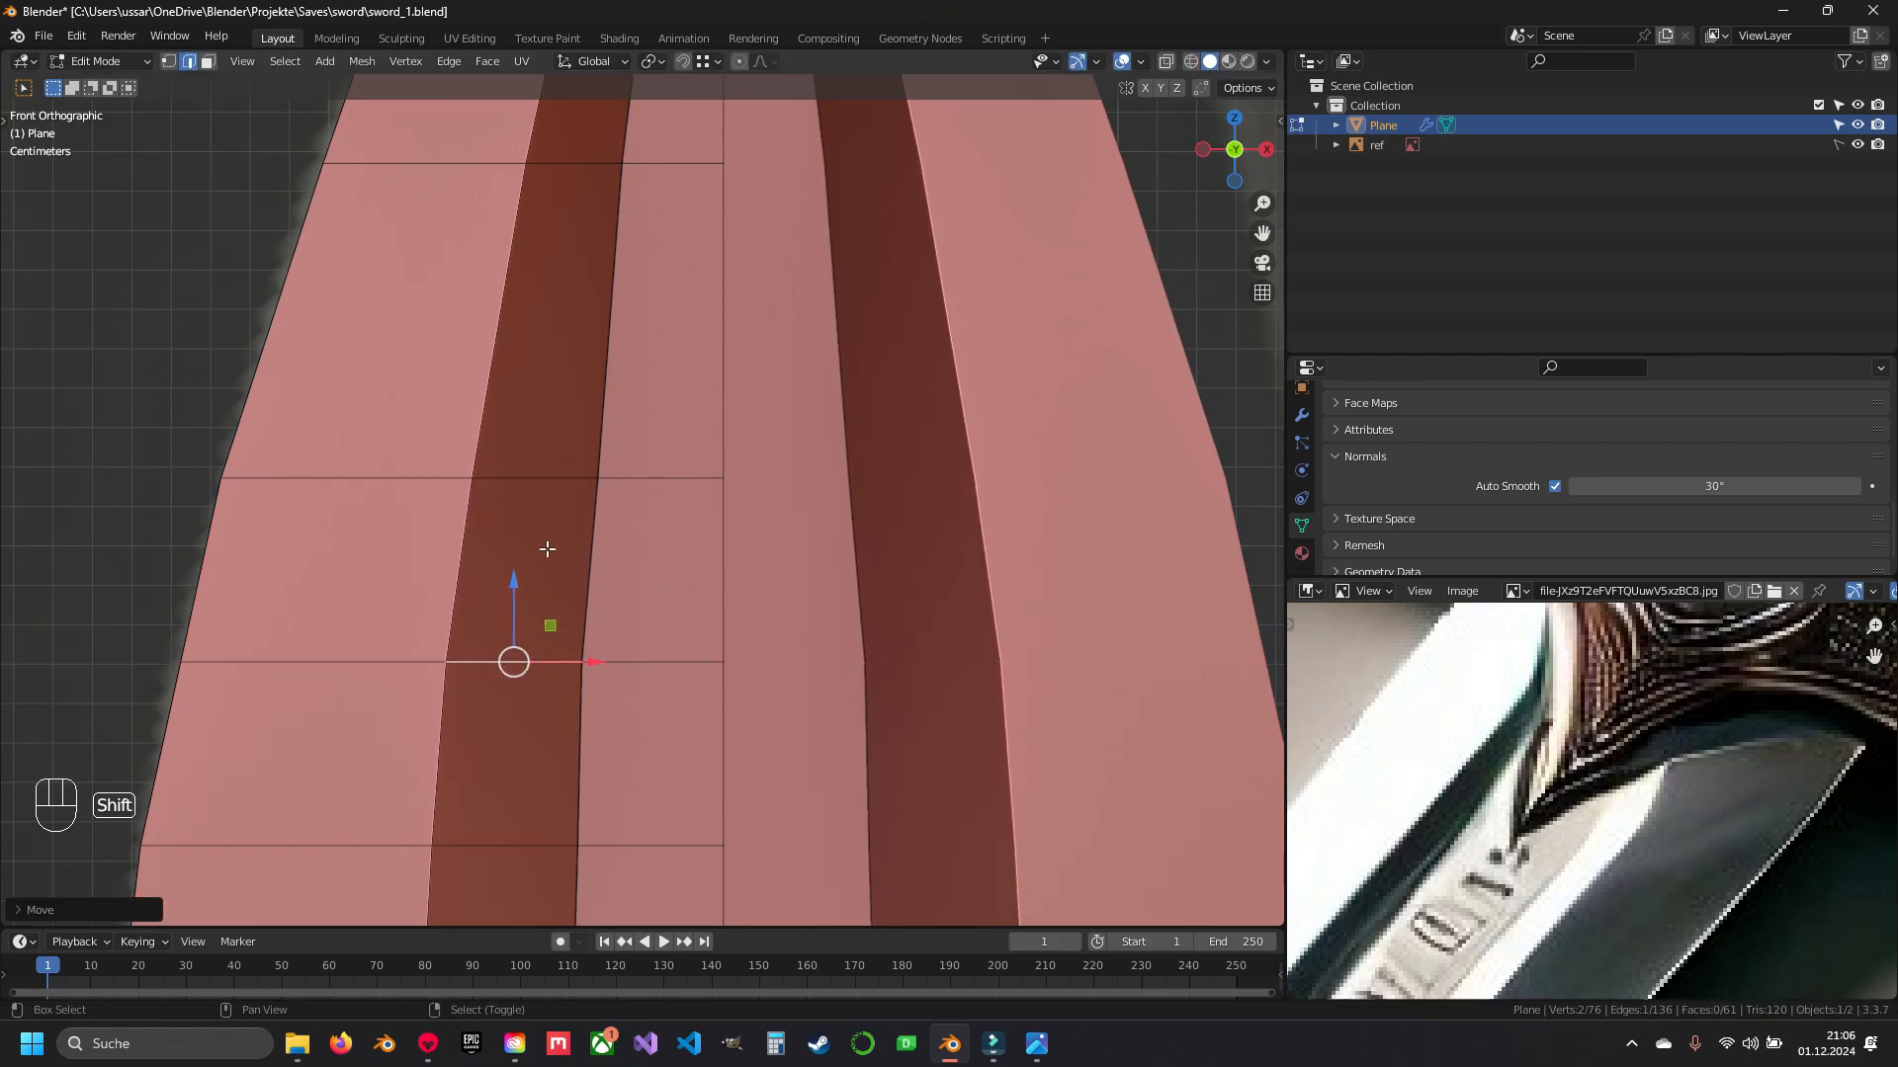
click(561, 488)
mouse_move(621, 481)
shift+mouse_down()
mouse_move(591, 481)
mouse_move(619, 484)
shift+mouse_up()
- Nudge the groove wall edges nearer the tip slightly along X to even out the groove's taper
key(a)
scroll(587, 550, down, 2)
key(g)
key(g)
right_click(562, 484)
shift+middle_drag(593, 209, 593, 518)
right_click(581, 521)
shift+drag(674, 526, 662, 526)
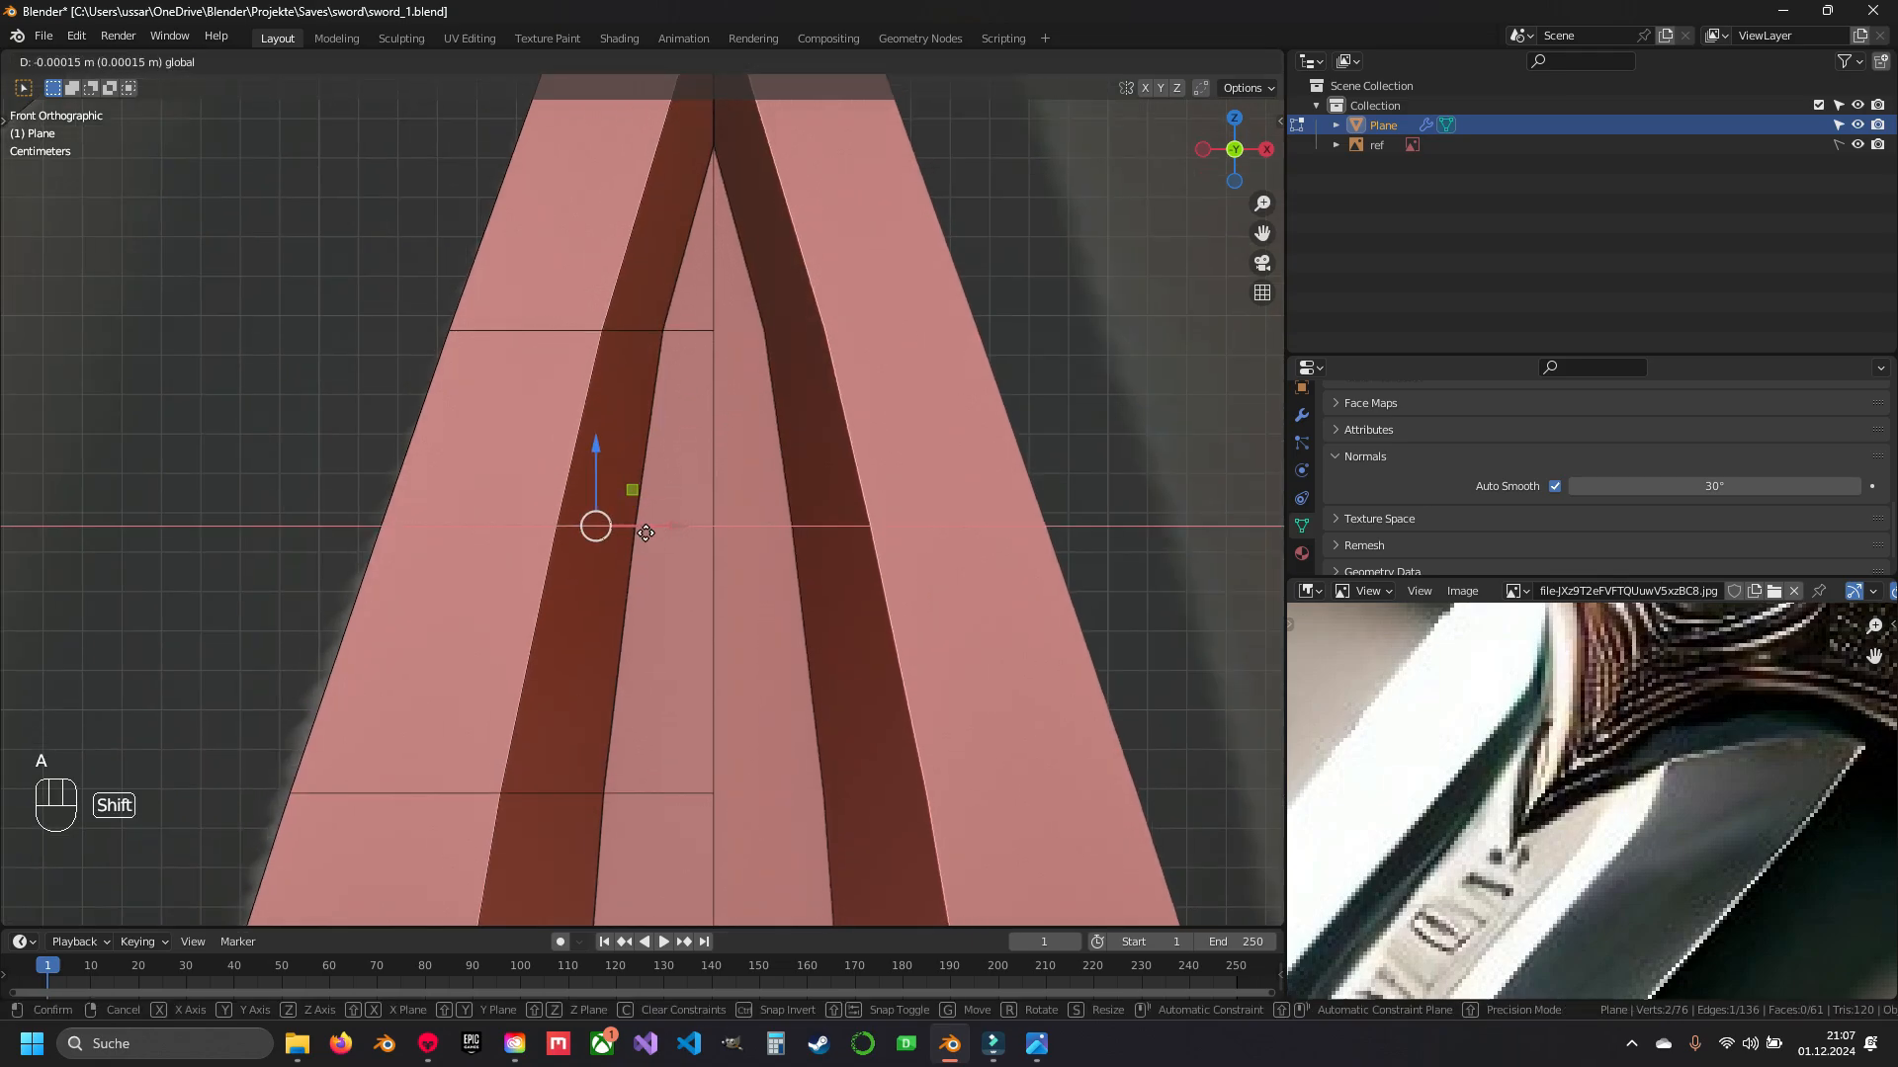
shift+middle_drag(633, 336, 623, 486)
shift+drag(682, 482, 723, 487)
key(Tab)
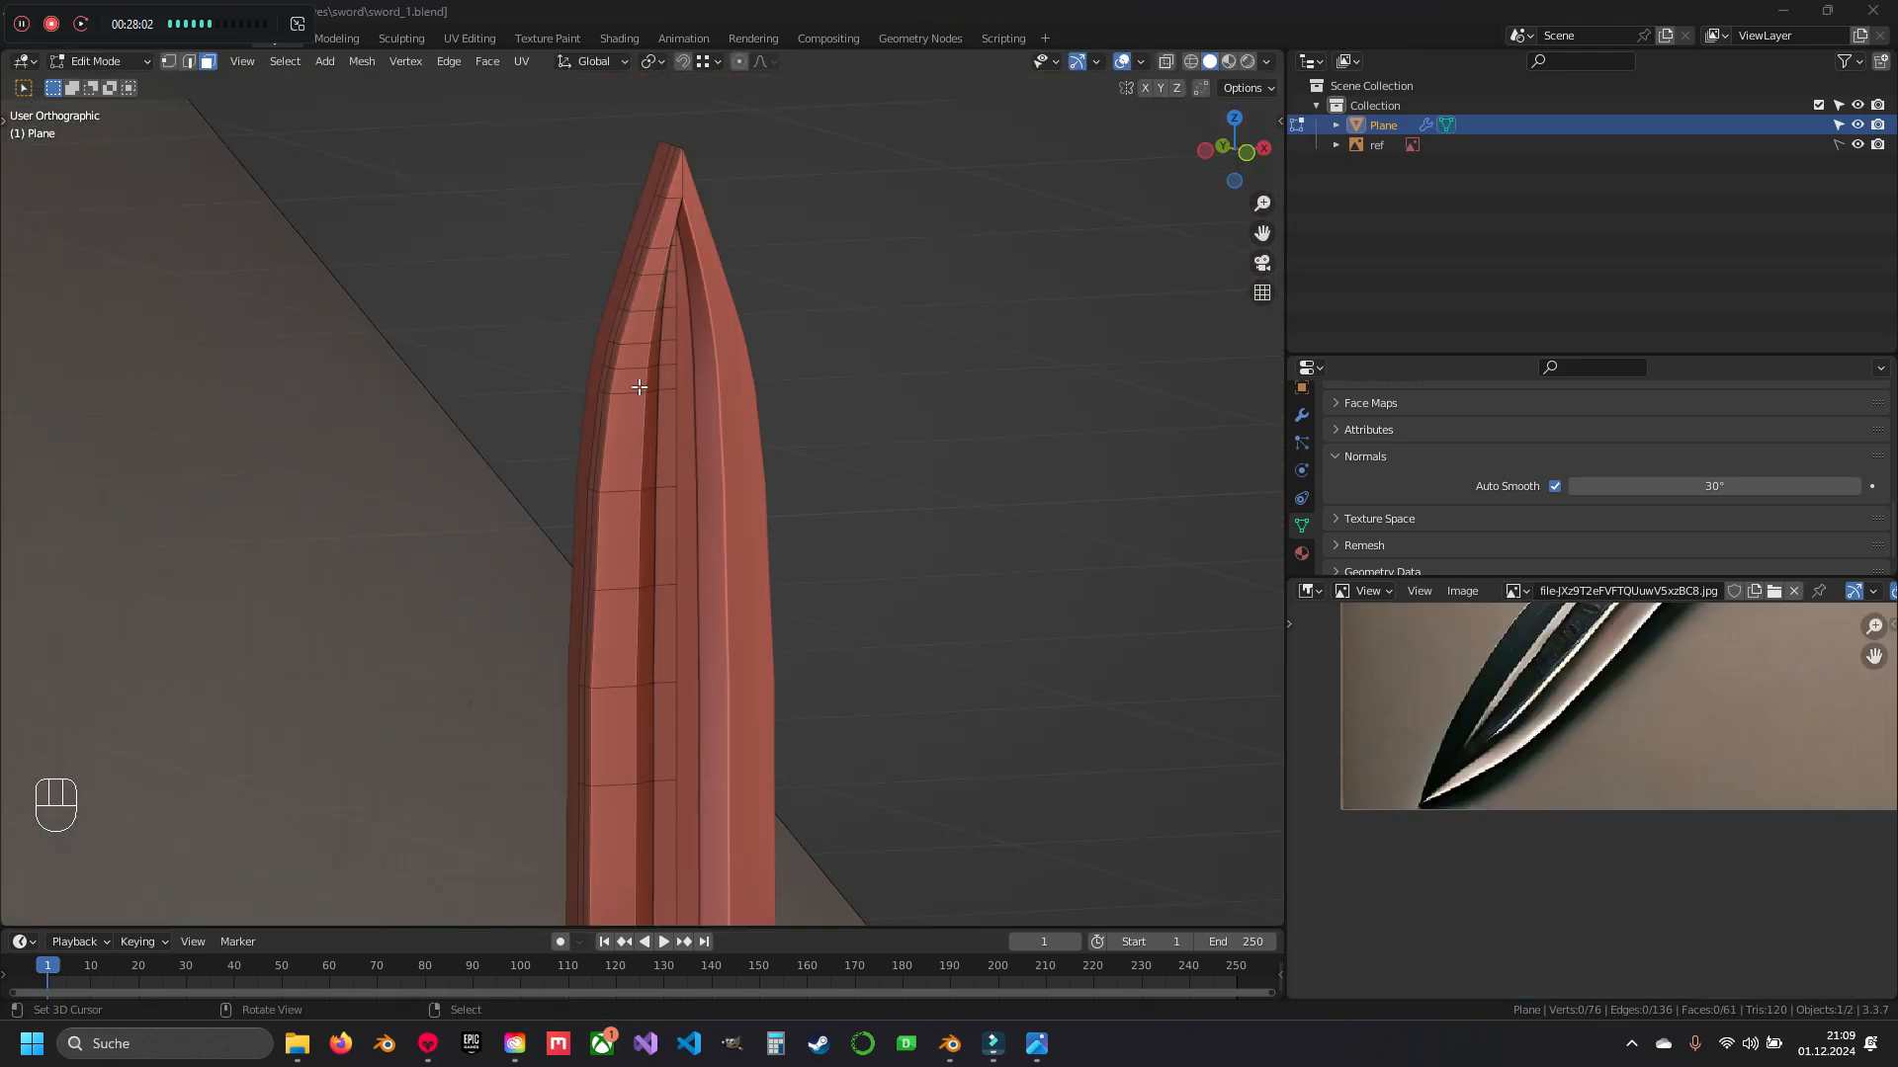
- Compare the blade's edge and groove profile with the sword blade in the reference image
mouse_move(639, 387)
middle_down()
mouse_move(665, 373)
mouse_move(750, 484)
mouse_move(682, 508)
mouse_move(606, 373)
middle_up()
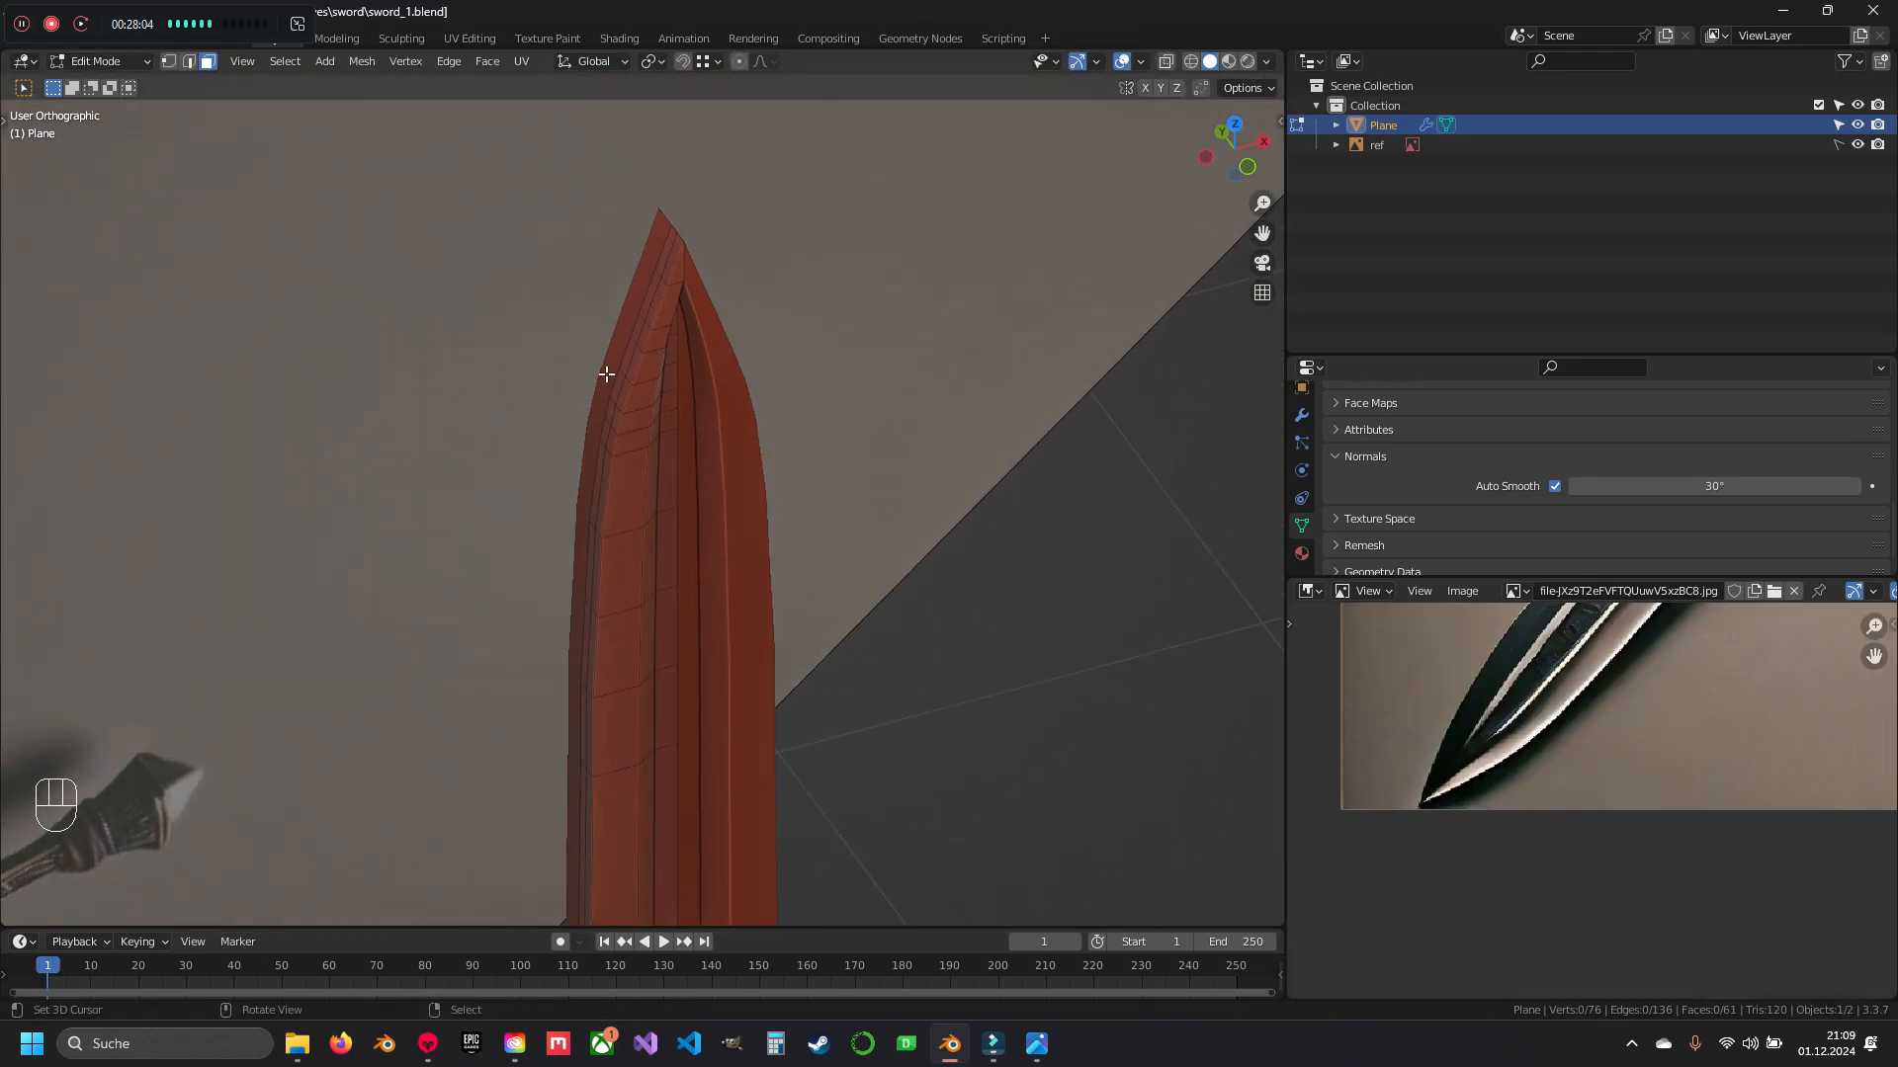
scroll(1848, 813, down, 4)
middle_drag(1759, 721, 1533, 831)
scroll(1592, 745, up, 6)
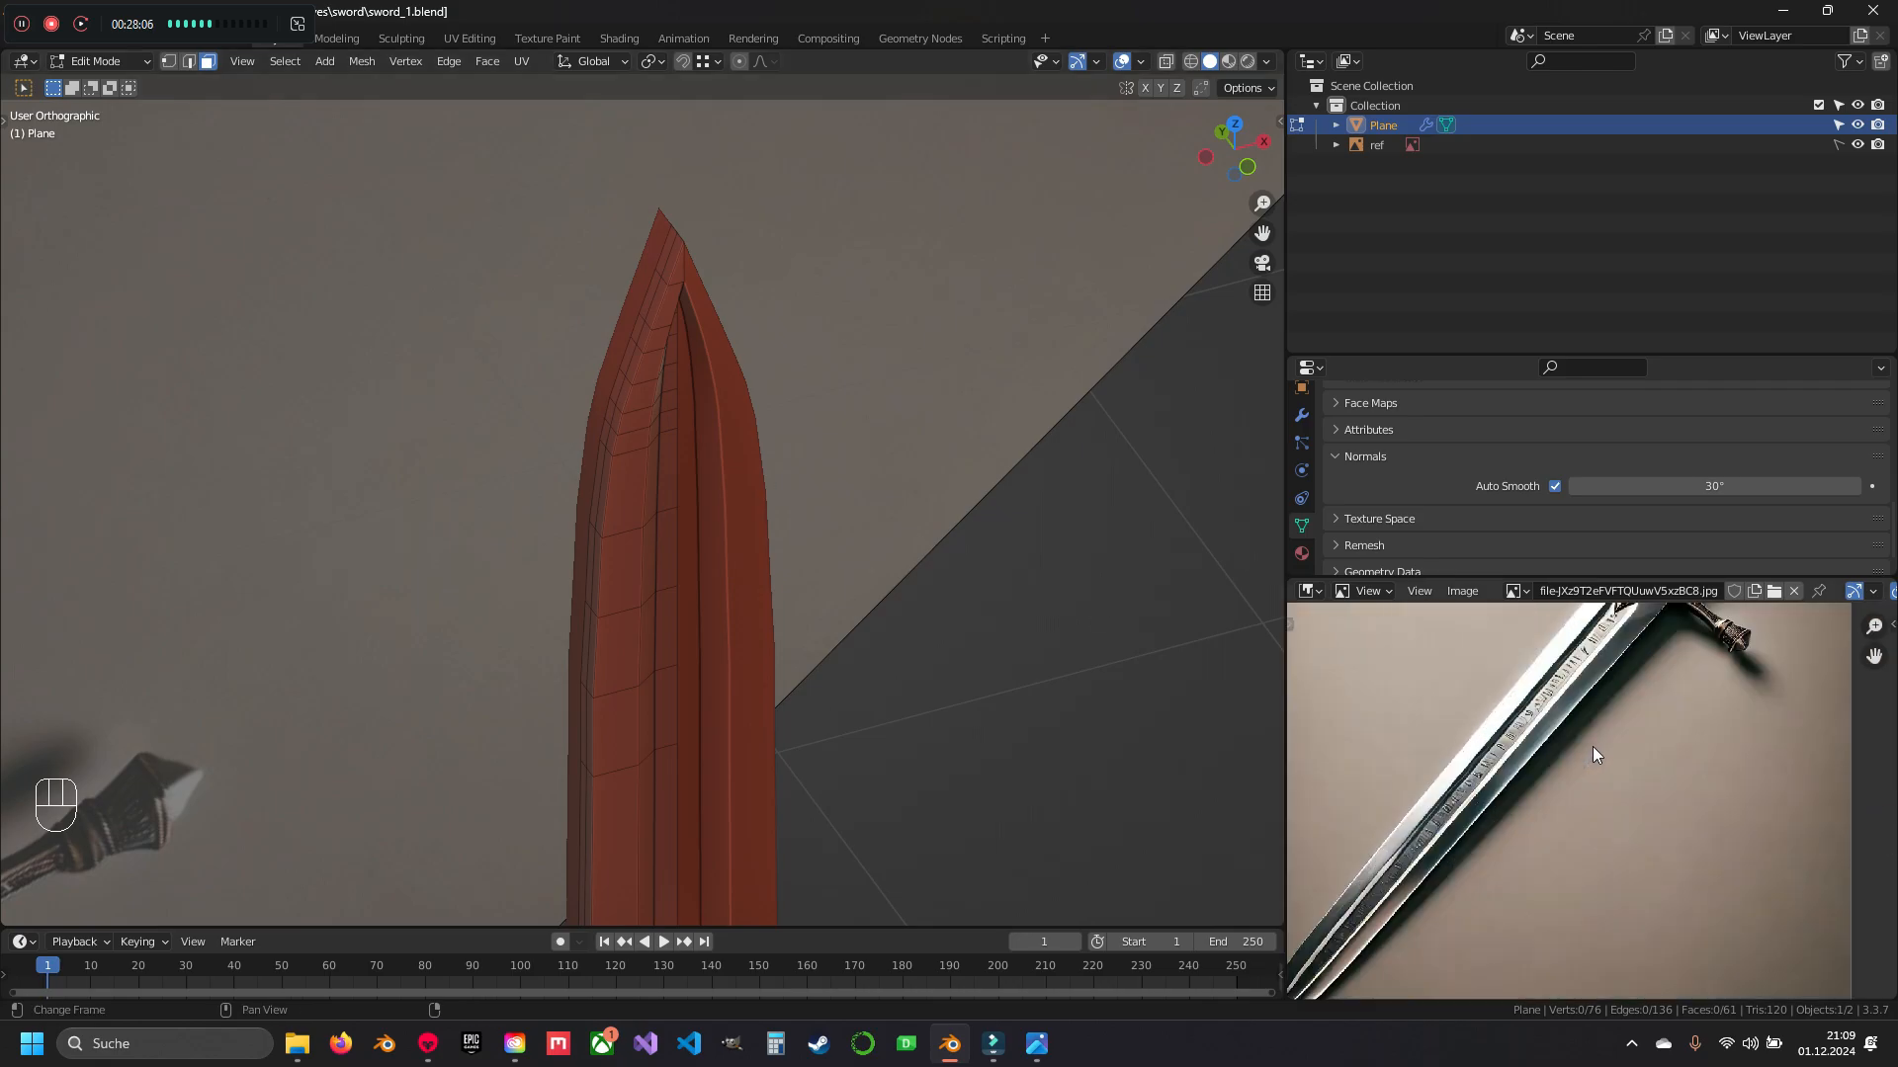
middle_drag(1516, 698, 1537, 861)
shift+middle_drag(842, 590, 1504, 852)
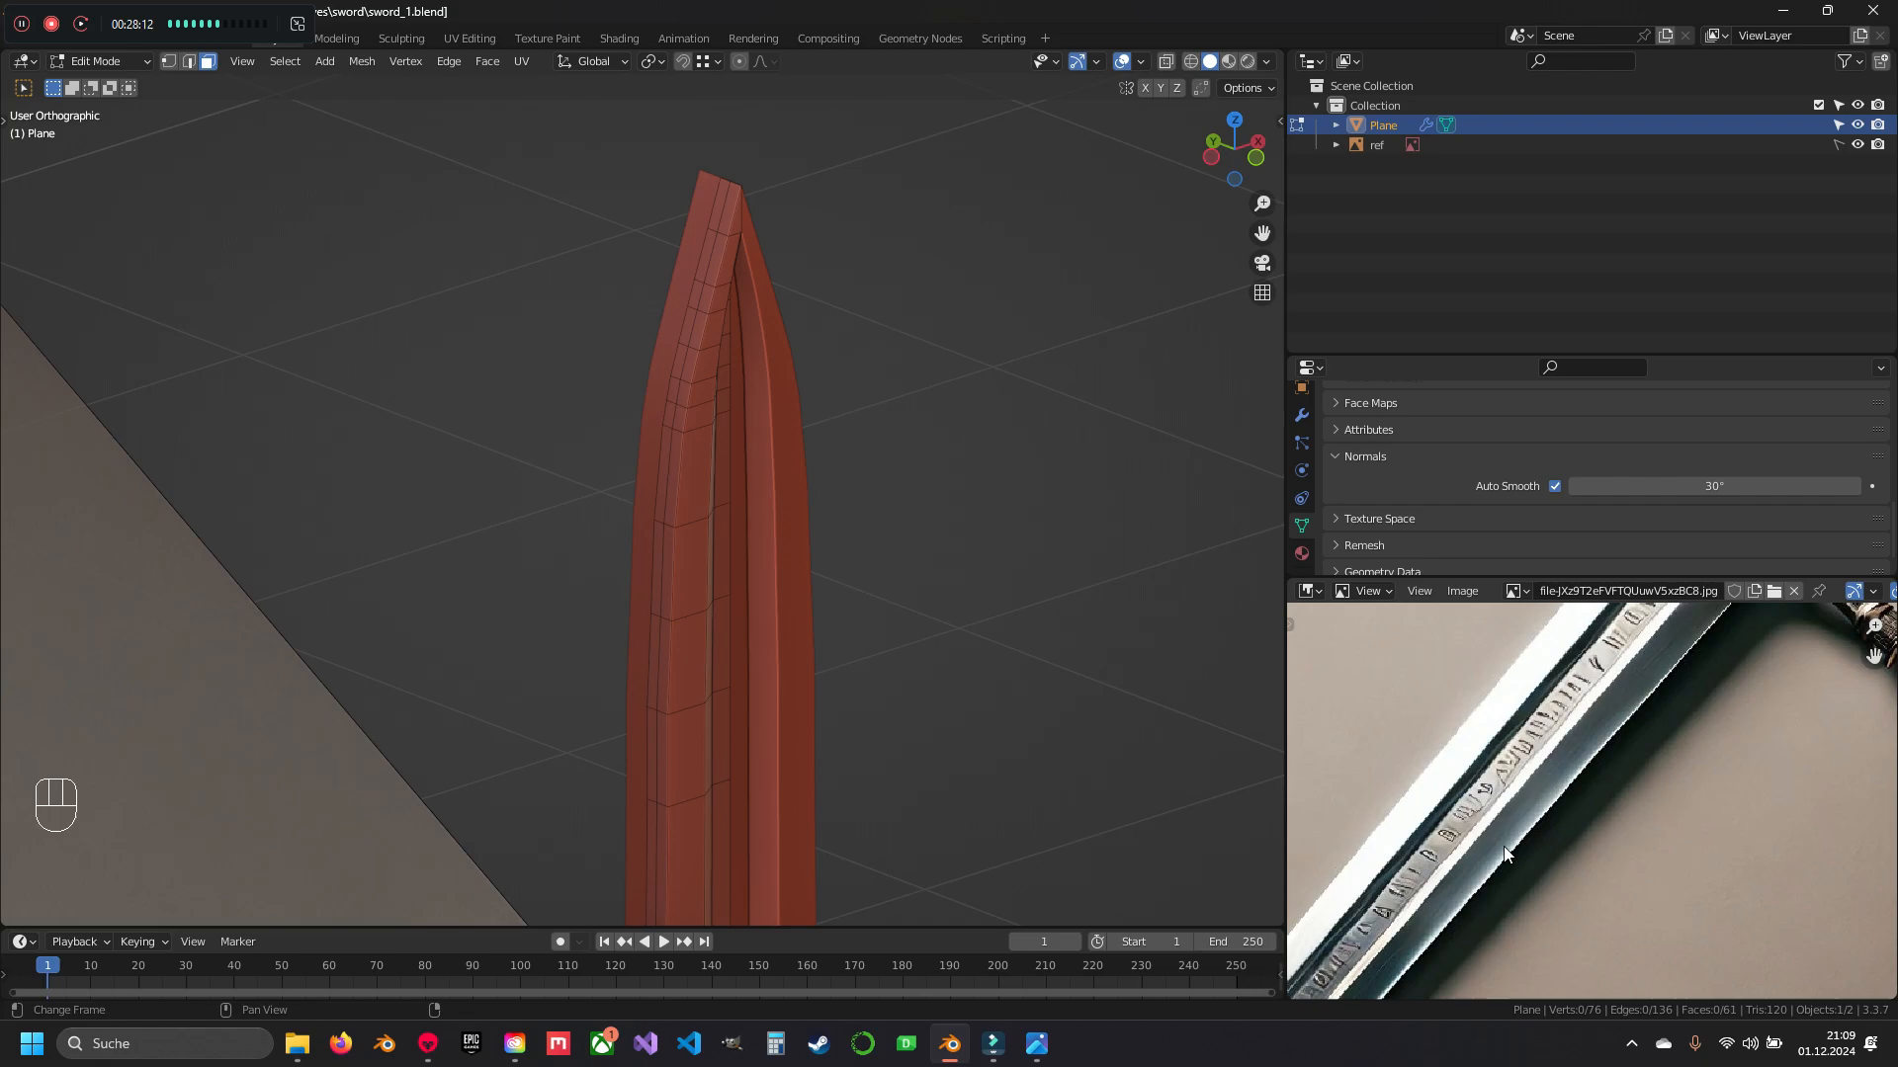
- Edge-slide the extra lengthwise loop on the blade's outer side fully onto the neighbouring side centre edge
middle_drag(731, 577, 844, 543)
alt+click(835, 458)
key(2)
alt+click(830, 470)
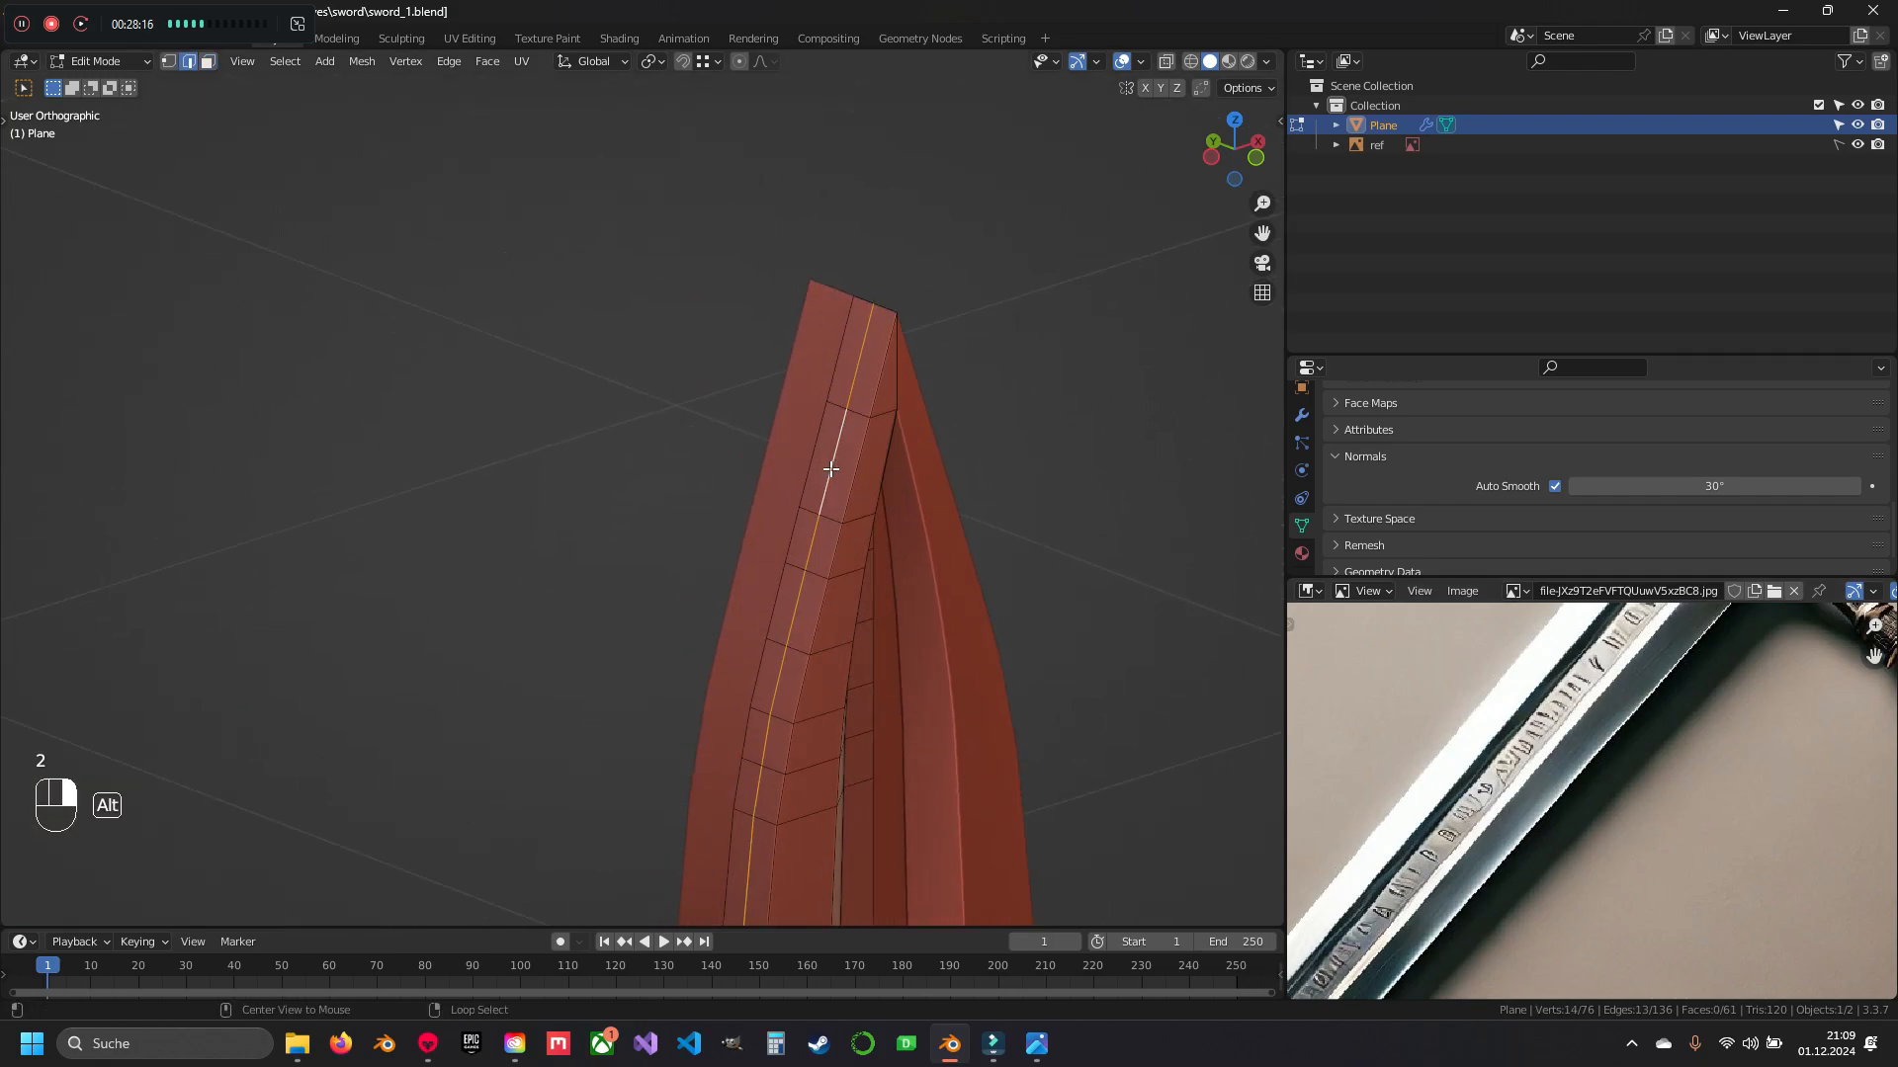
scroll(833, 474, down, 4)
middle_drag(834, 475, 797, 559)
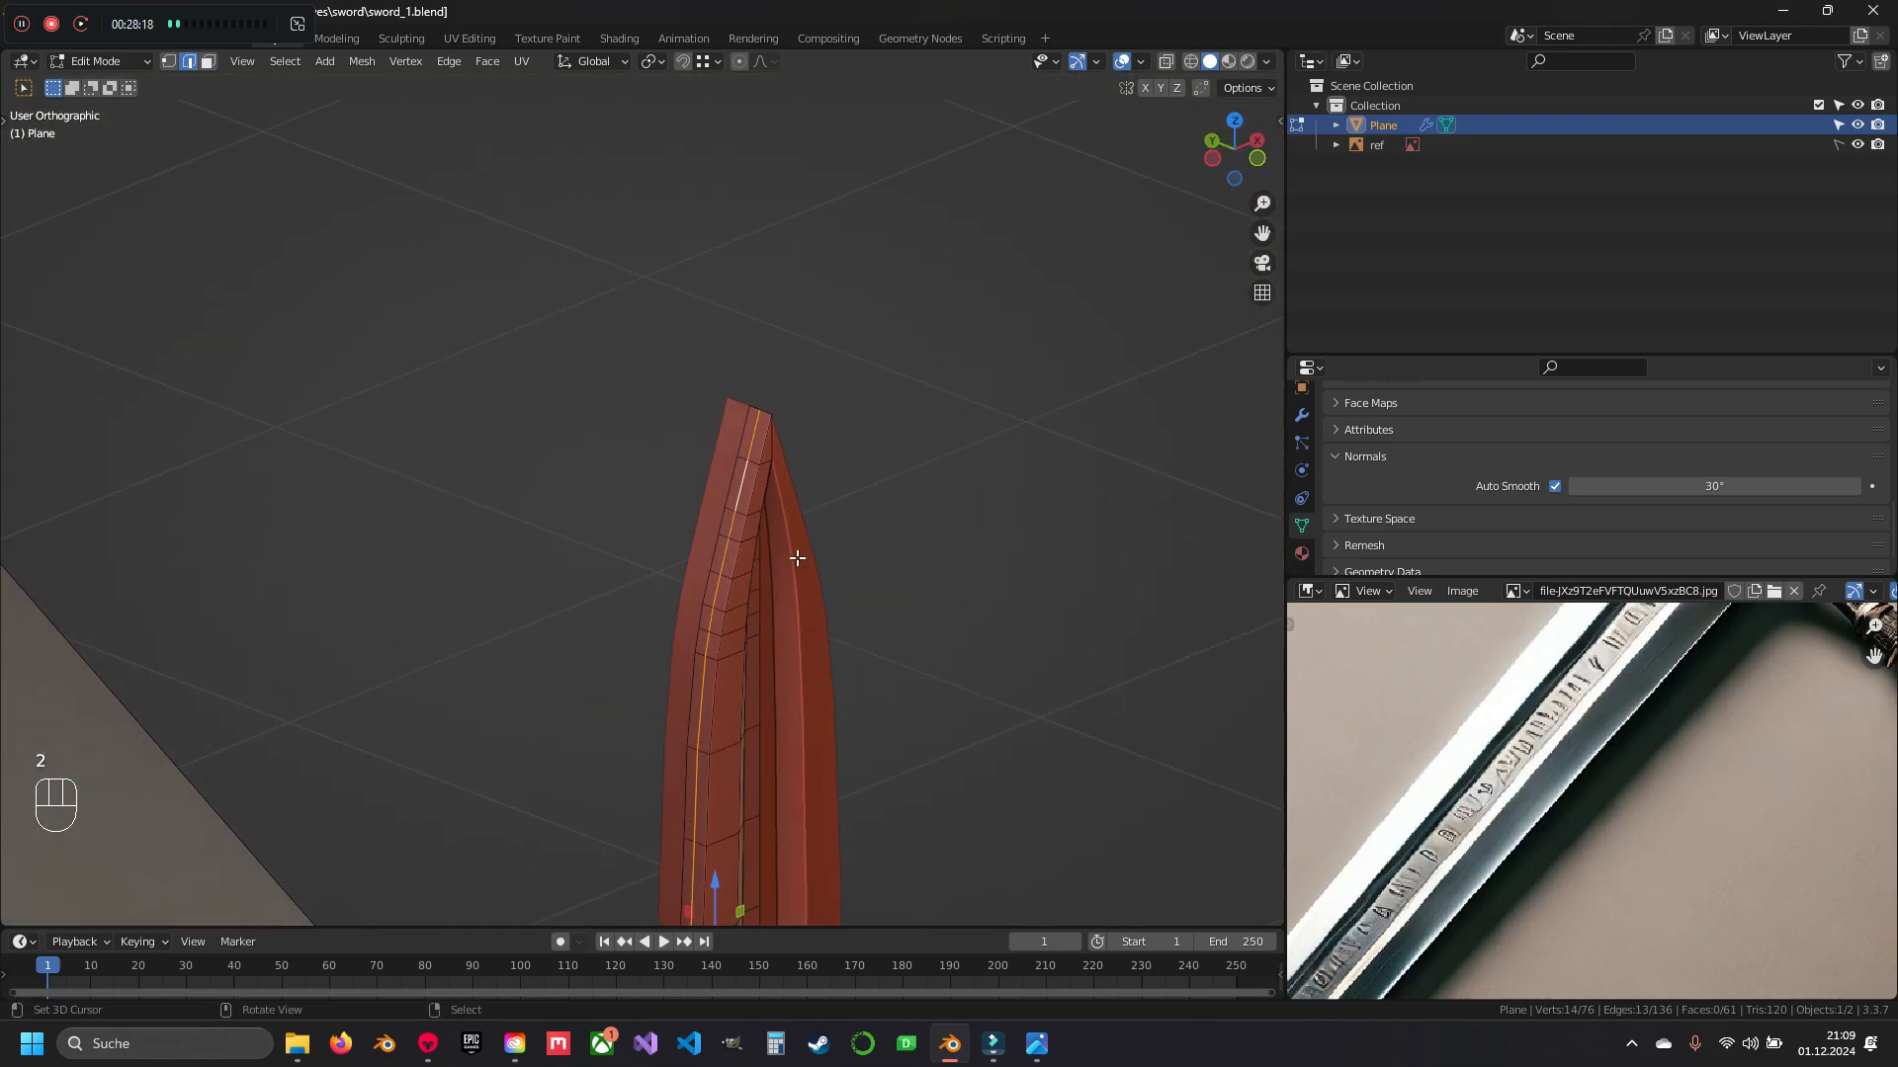
shift+middle_drag(771, 740, 779, 317)
scroll(775, 395, down, 4)
middle_drag(744, 591, 743, 772)
shift+middle_drag(787, 627, 728, 287)
scroll(743, 621, up, 5)
middle_drag(822, 519, 830, 445)
shift+middle_drag(825, 257, 771, 630)
scroll(771, 630, up, 4)
scroll(790, 648, up, 1)
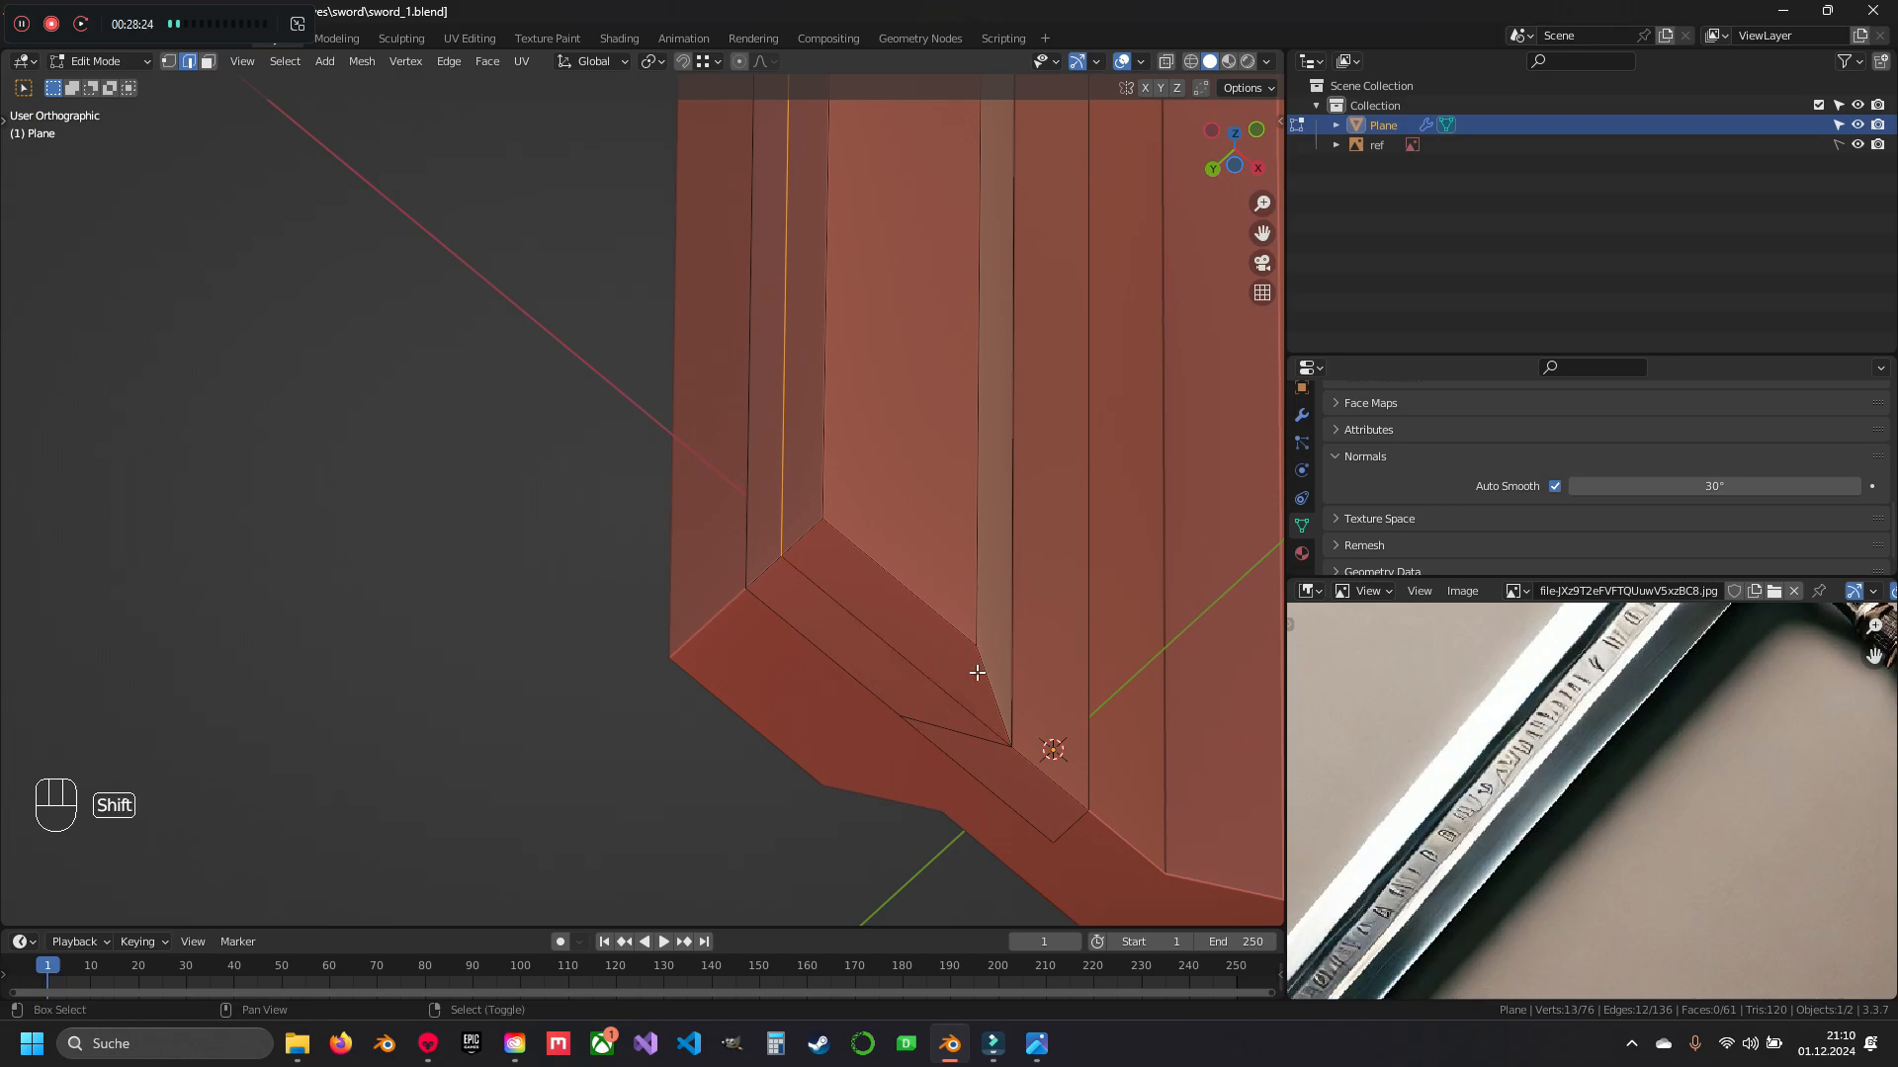
key(g)
key(g)
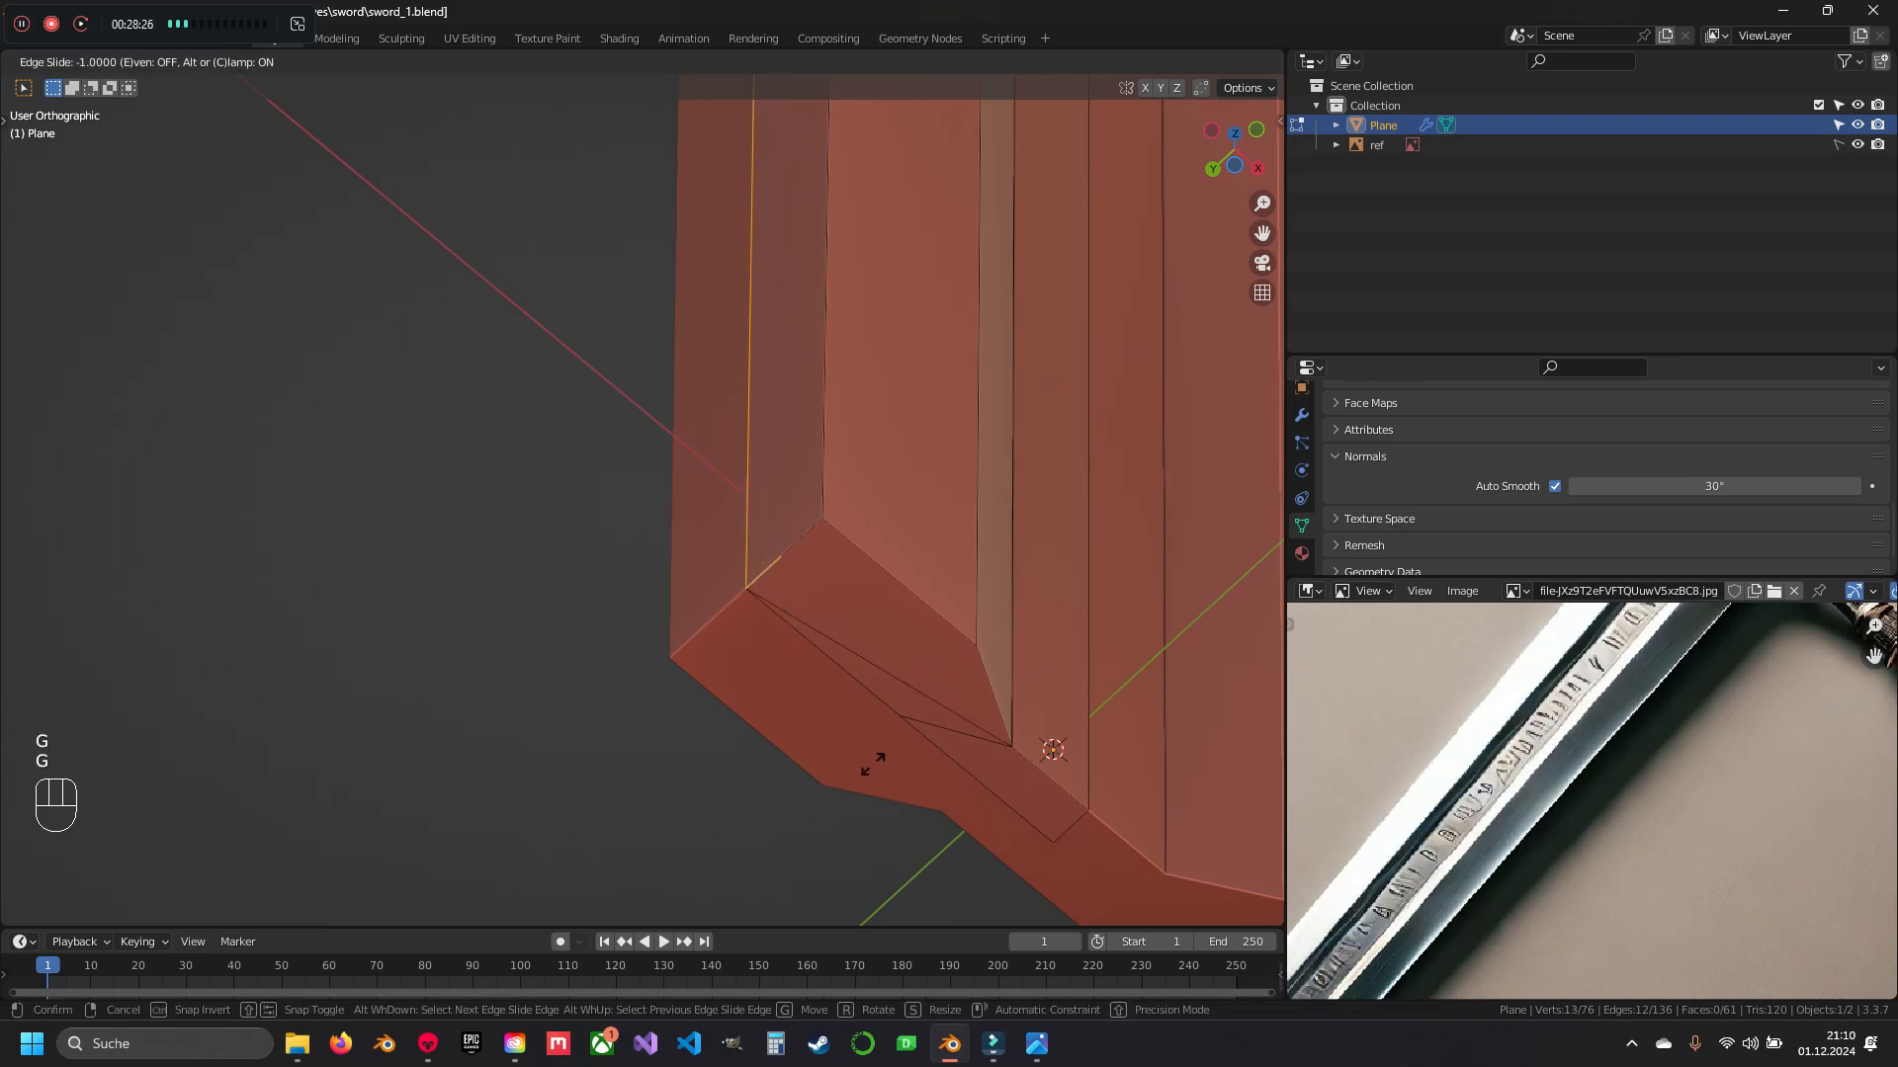
key(Escape)
key(g)
key(g)
click(644, 761)
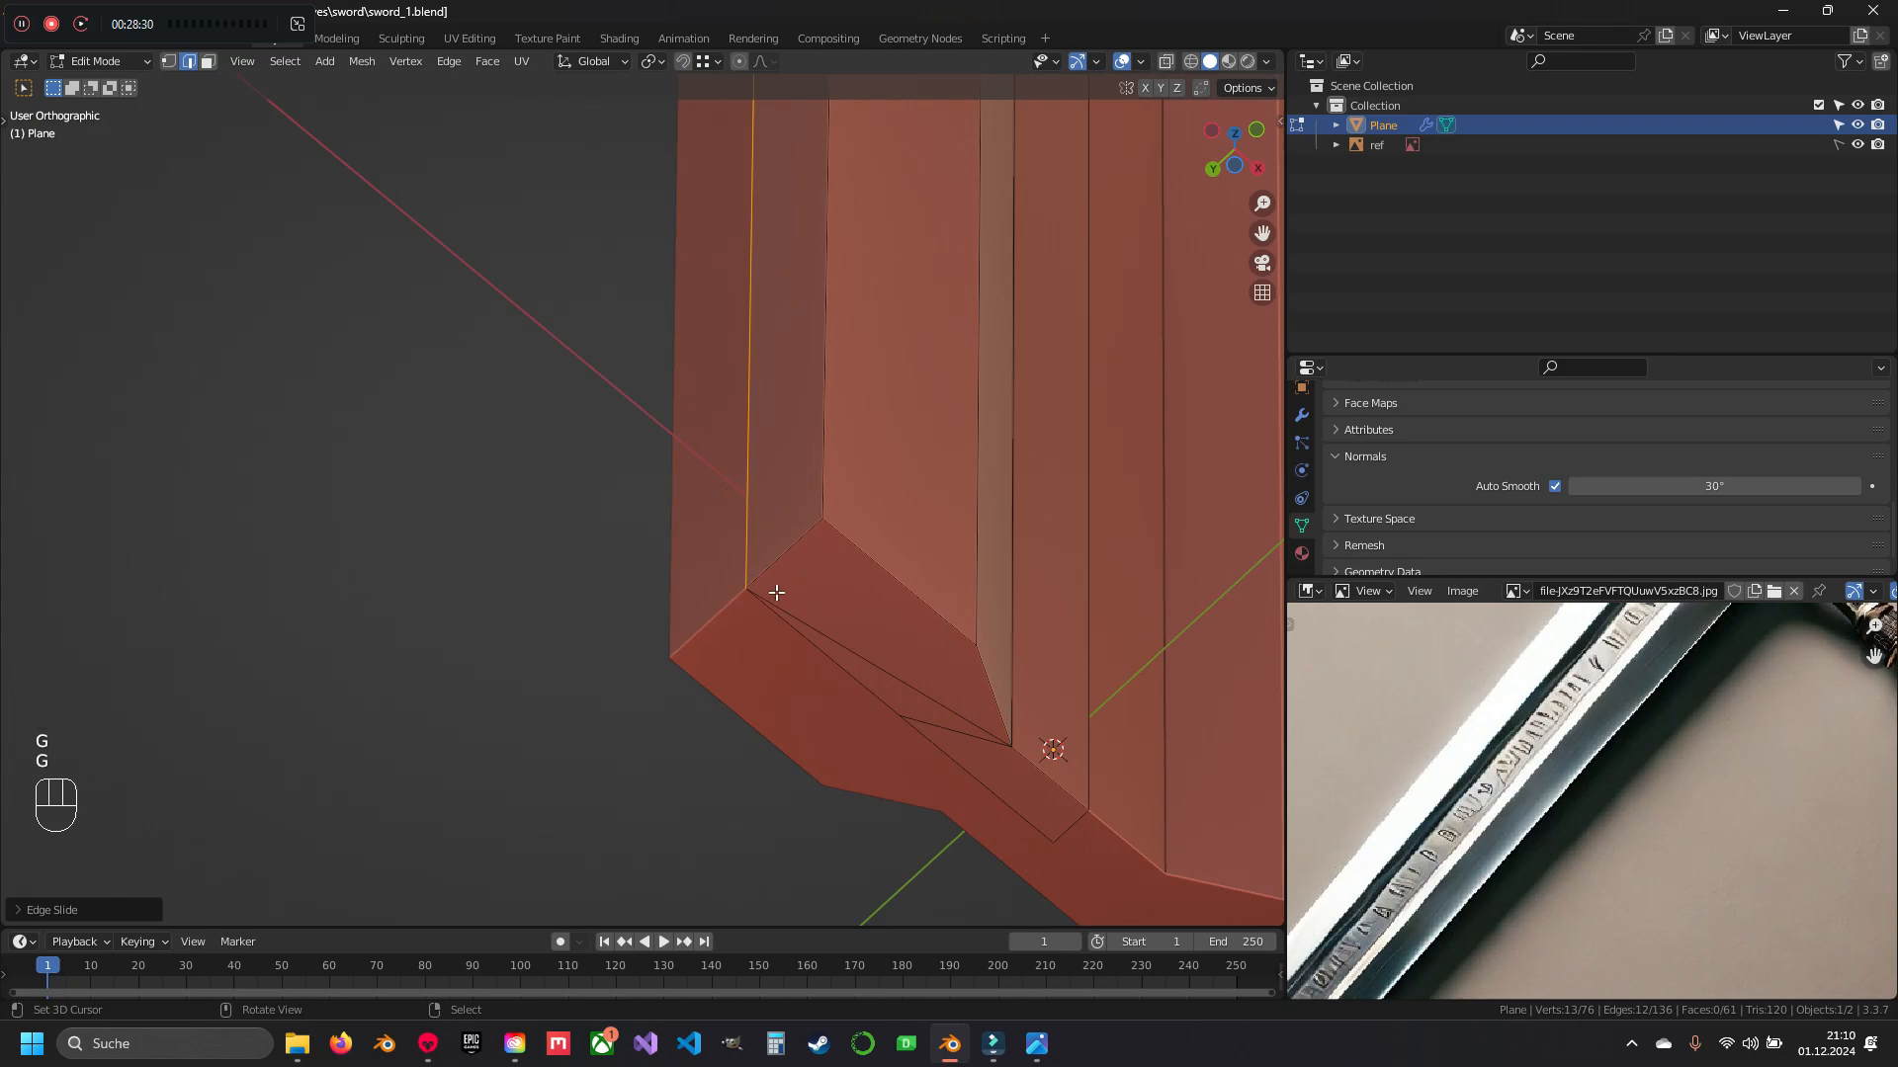
- Merge all blade vertices by distance to remove the duplicates left by the collapsed side loop
key(a)
key(q)
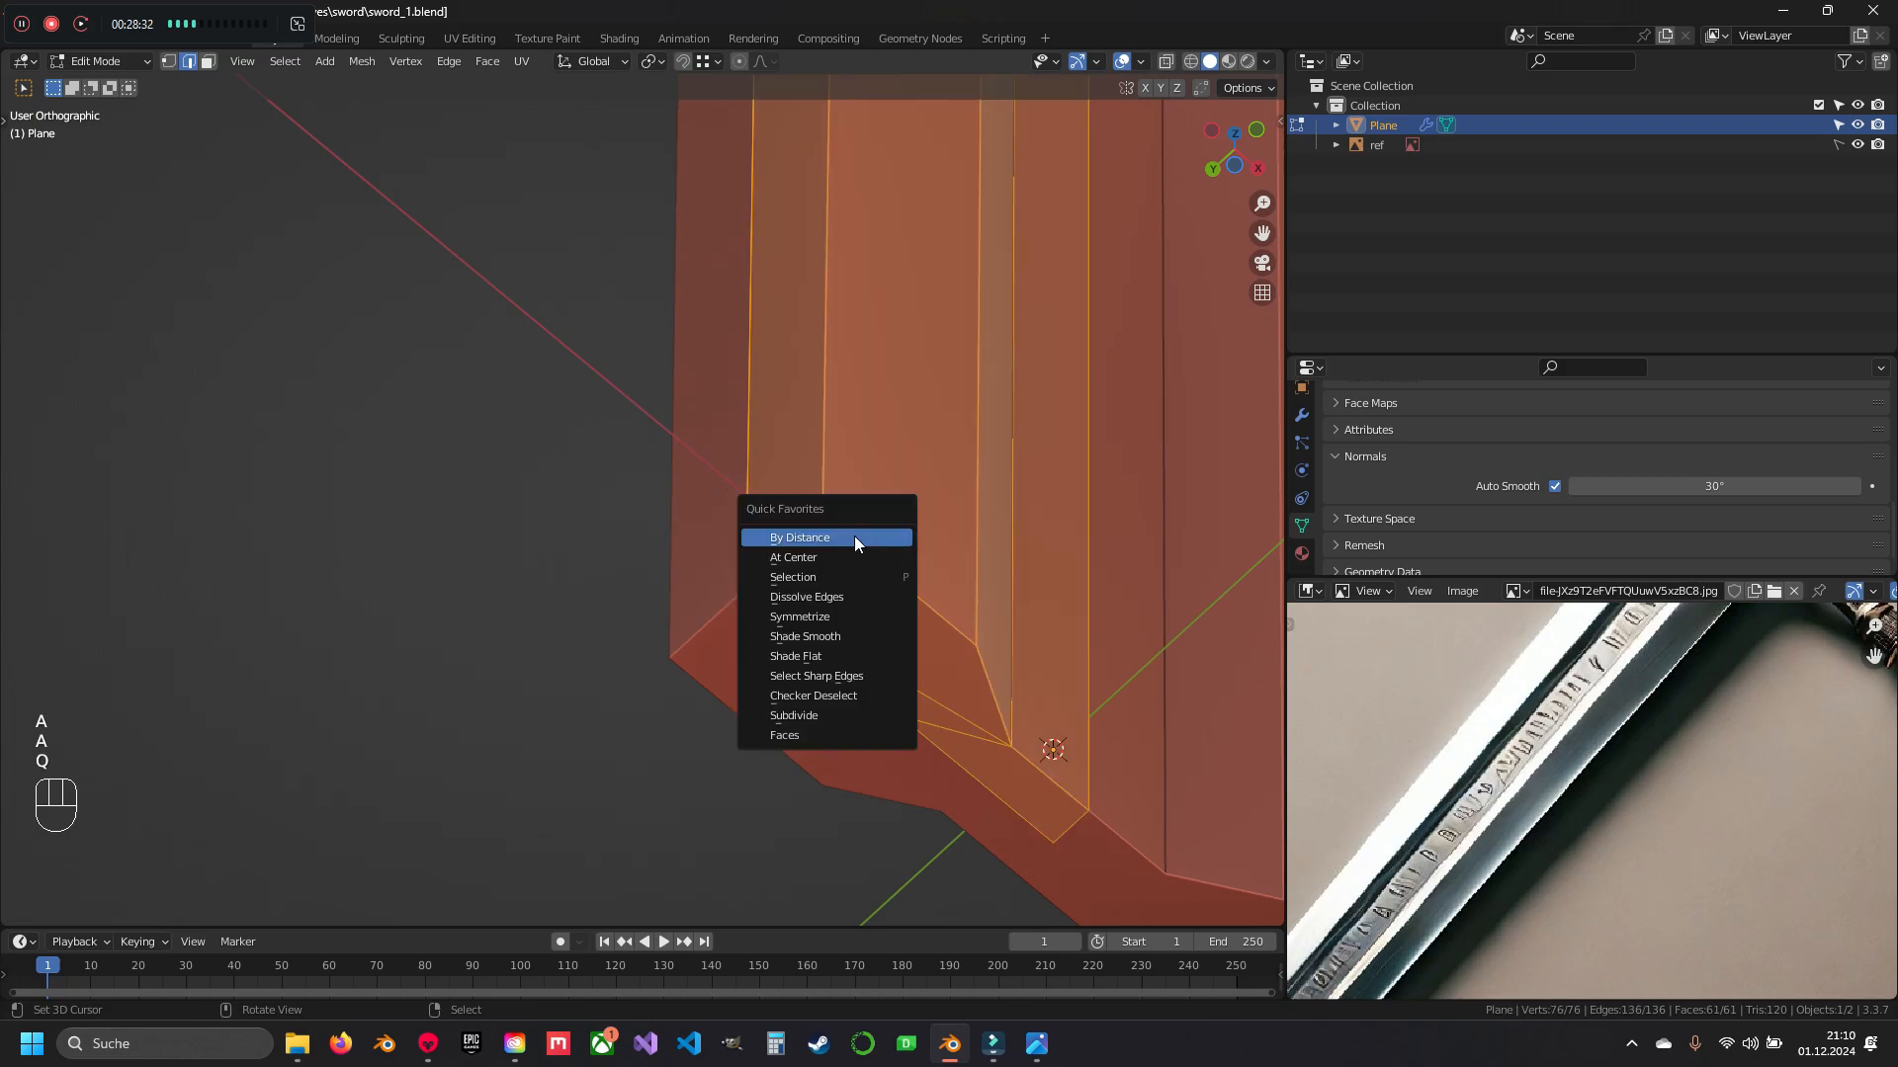
click(854, 536)
key(a)
scroll(787, 535, down, 1)
scroll(788, 536, down, 5)
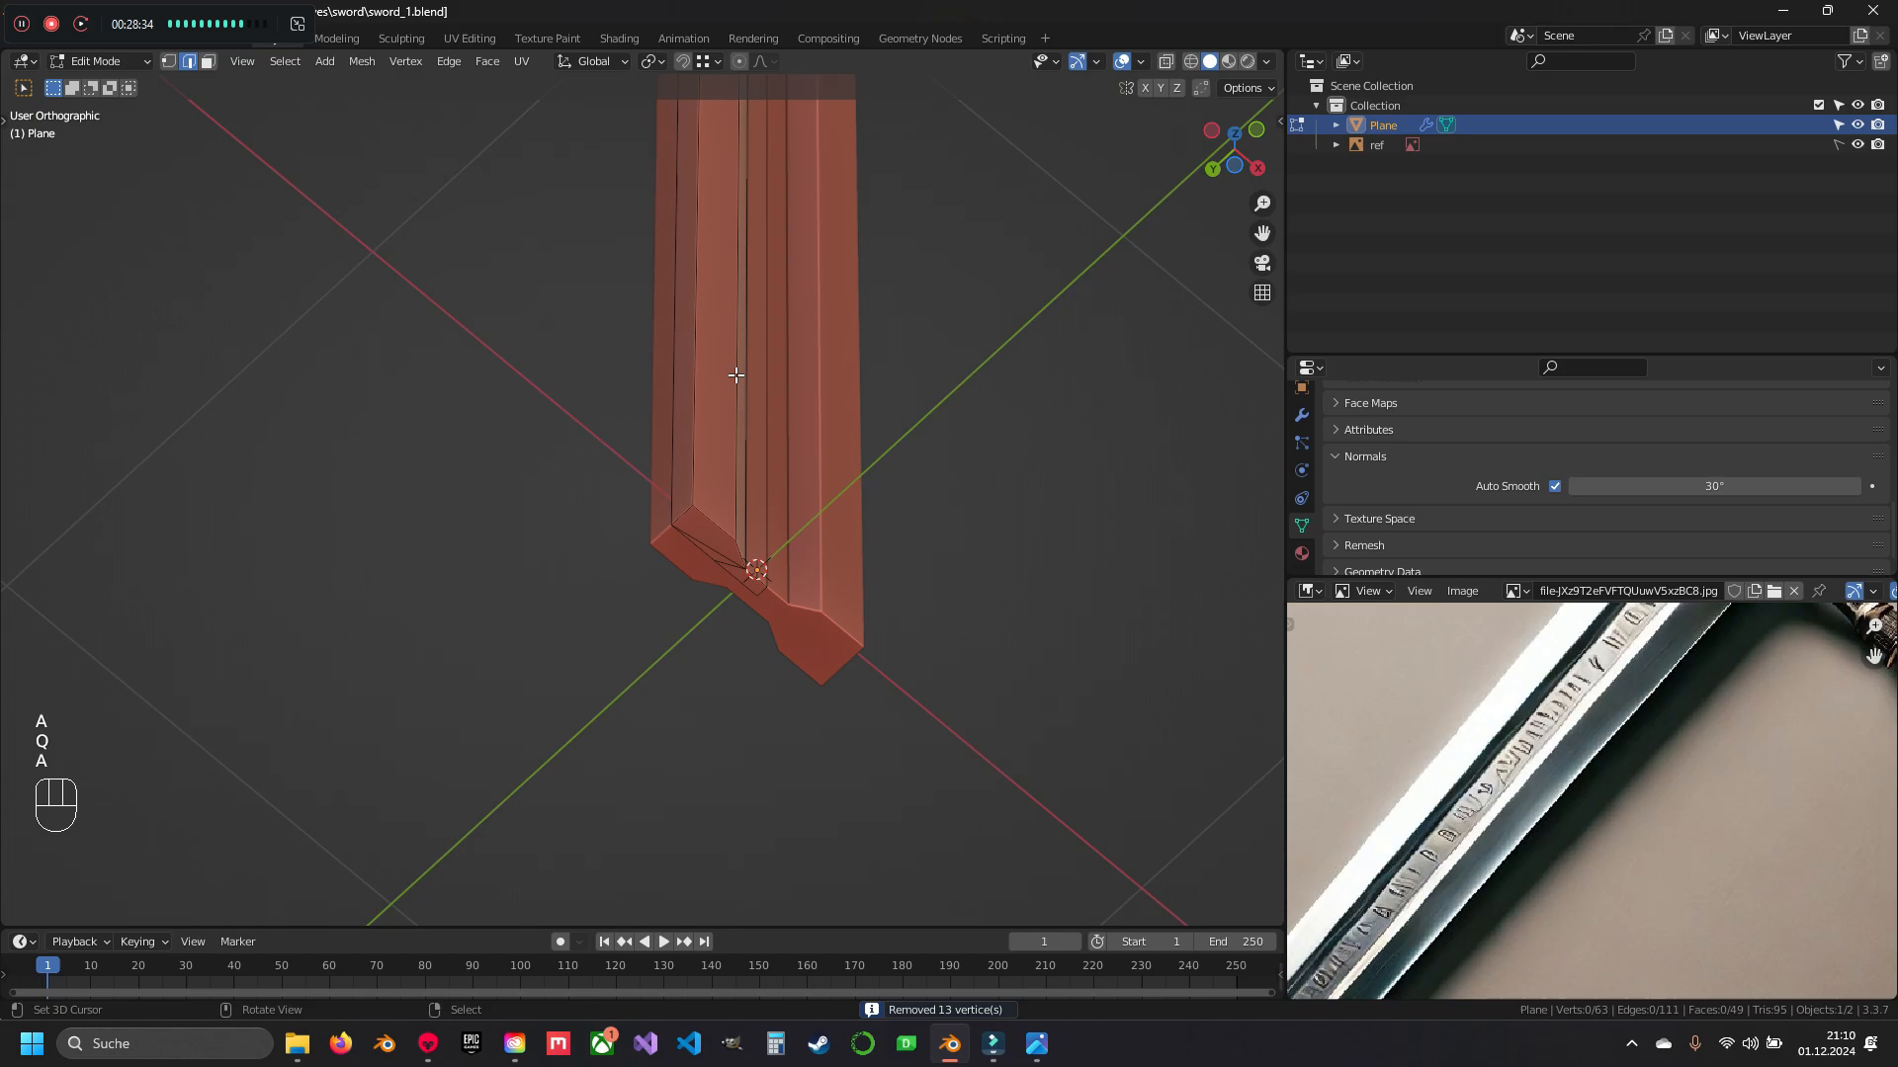
- Select the lengthwise shoulder edges on the blade's outer side and move them along Y toward the centre plane
shift+middle_drag(716, 383, 707, 780)
scroll(703, 280, down, 4)
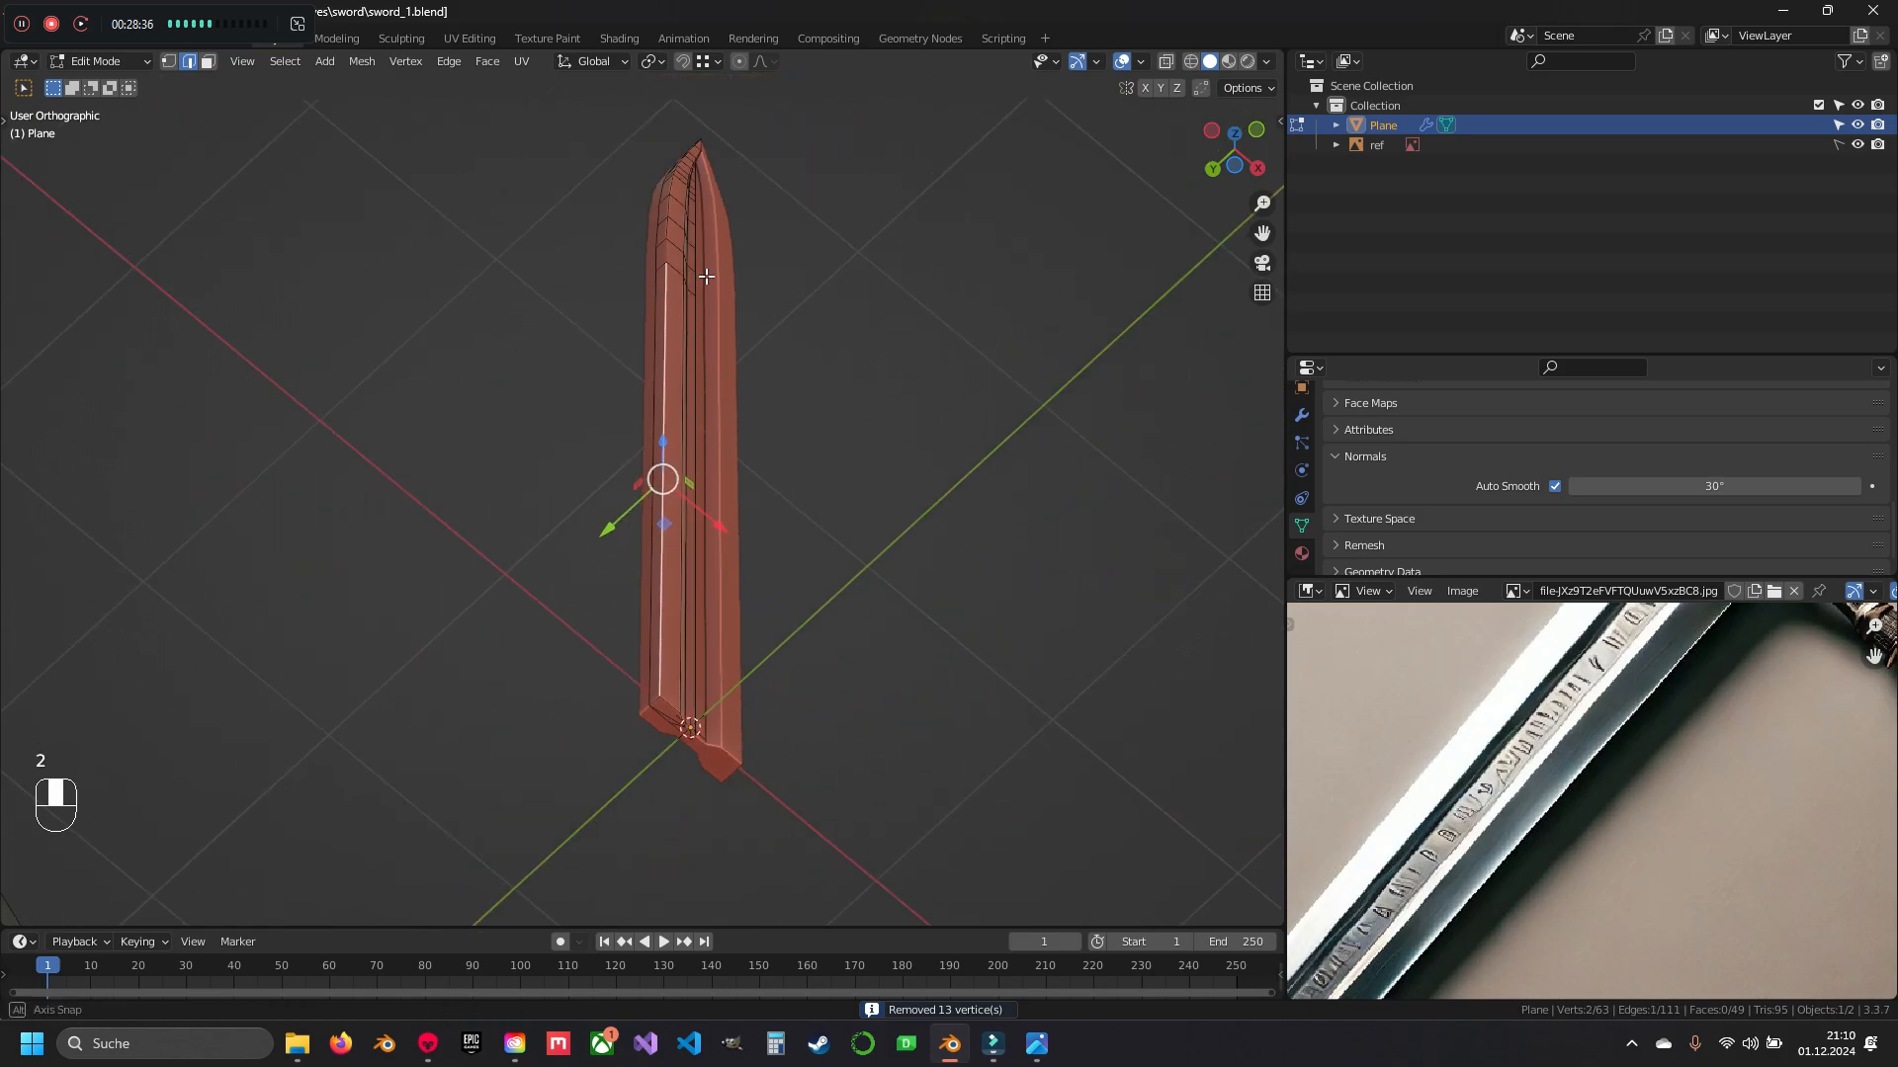
middle_drag(703, 280, 692, 440)
shift+middle_drag(692, 440, 766, 440)
scroll(713, 474, up, 8)
scroll(760, 406, down, 5)
scroll(784, 419, up, 4)
shift+middle_drag(1041, 292, 609, 525)
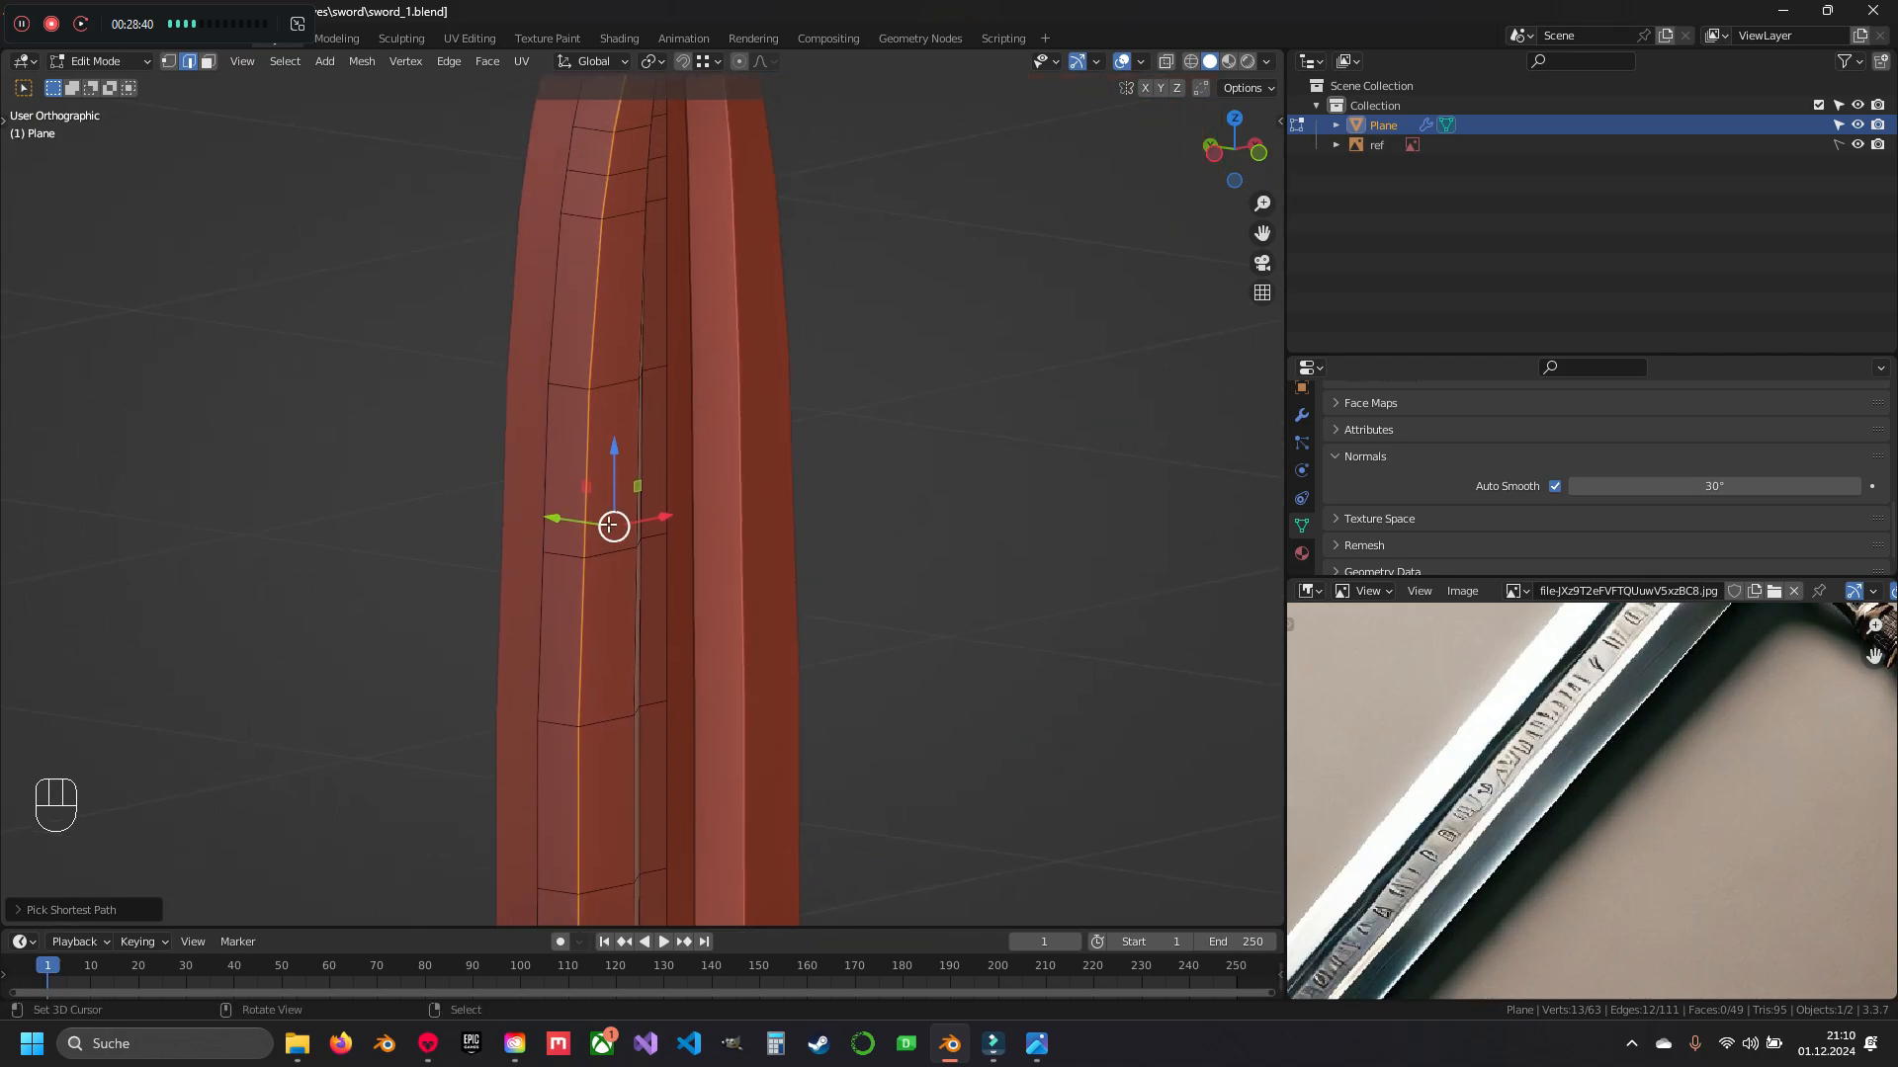
scroll(609, 525, up, 2)
drag(543, 529, 494, 512)
key(Tab)
scroll(584, 484, down, 5)
mouse_move(662, 488)
middle_down()
mouse_move(459, 492)
mouse_move(691, 490)
middle_up()
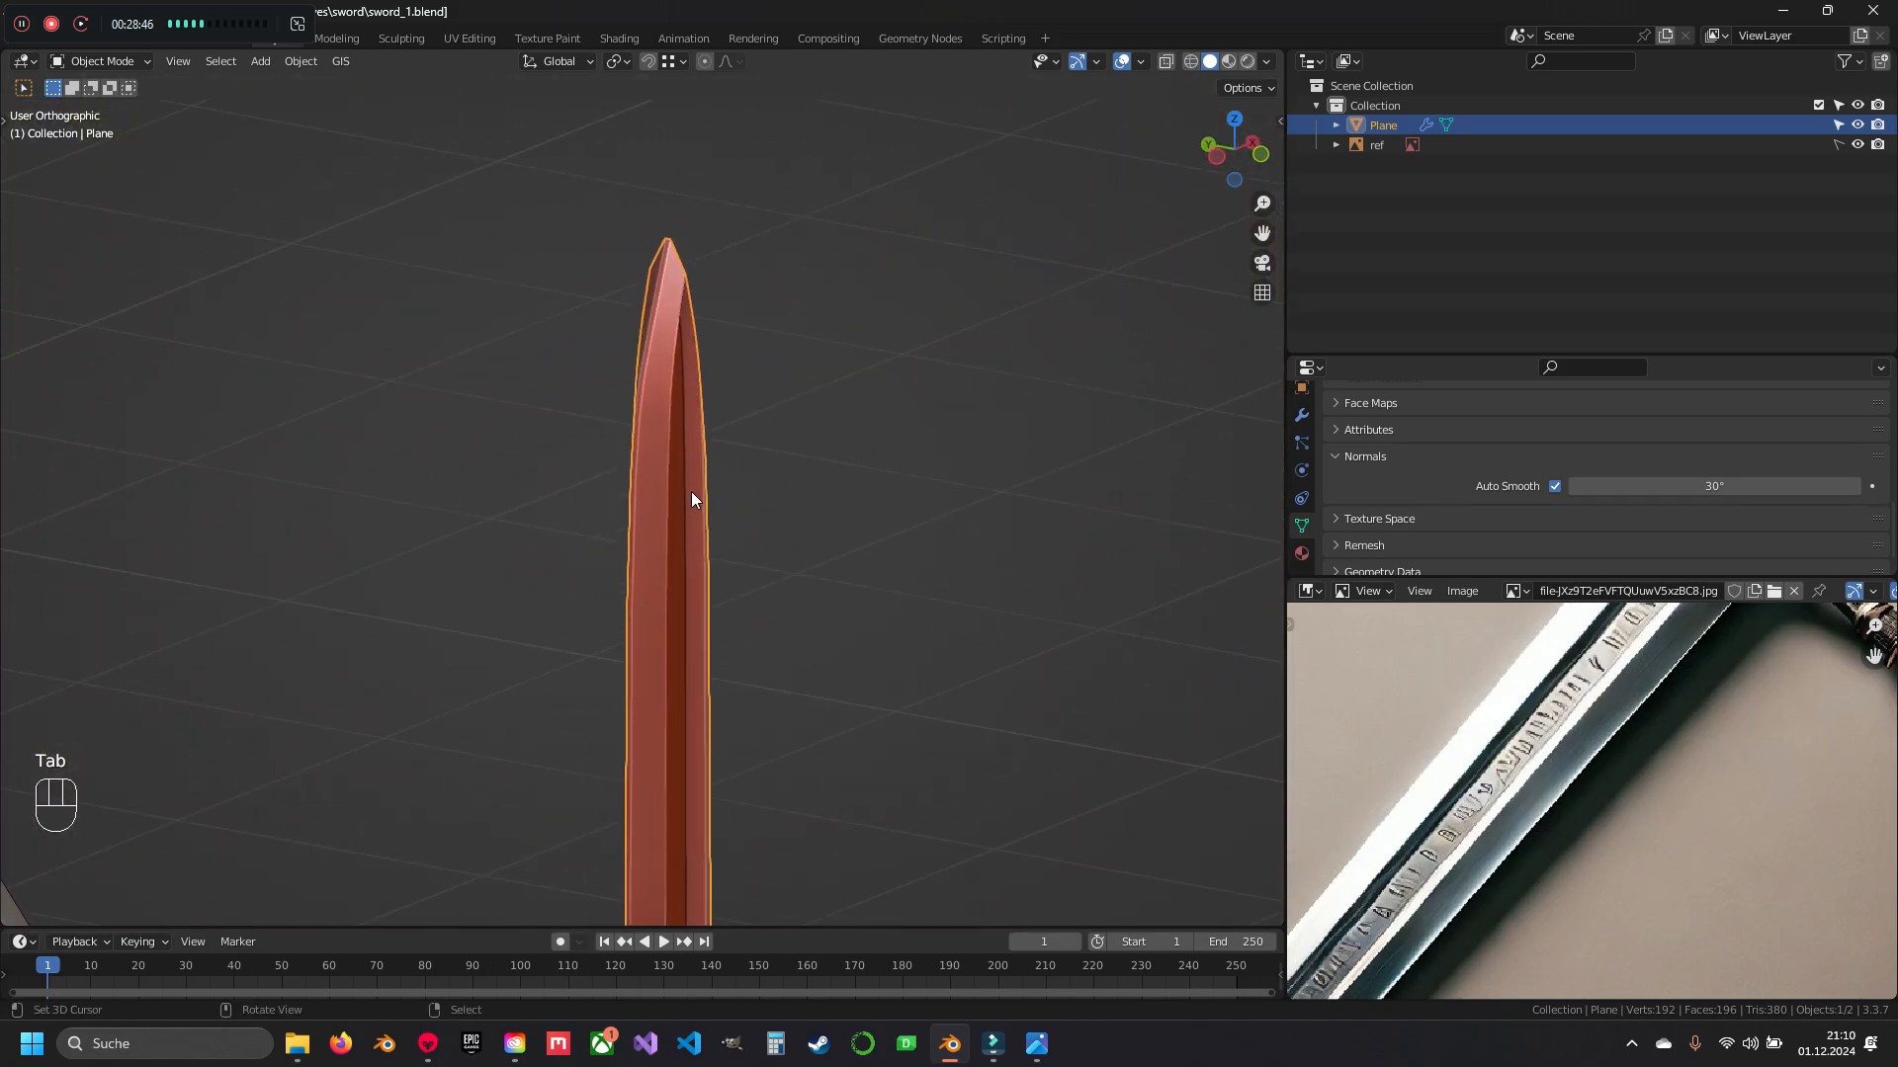
- Move the shoulder edges farther along Y until they meet the side centre edge and form a sharp cutting edge
scroll(650, 508, up, 6)
key(Tab)
scroll(653, 628, up, 2)
middle_drag(647, 628, 602, 635)
shift+middle_drag(865, 715, 669, 471)
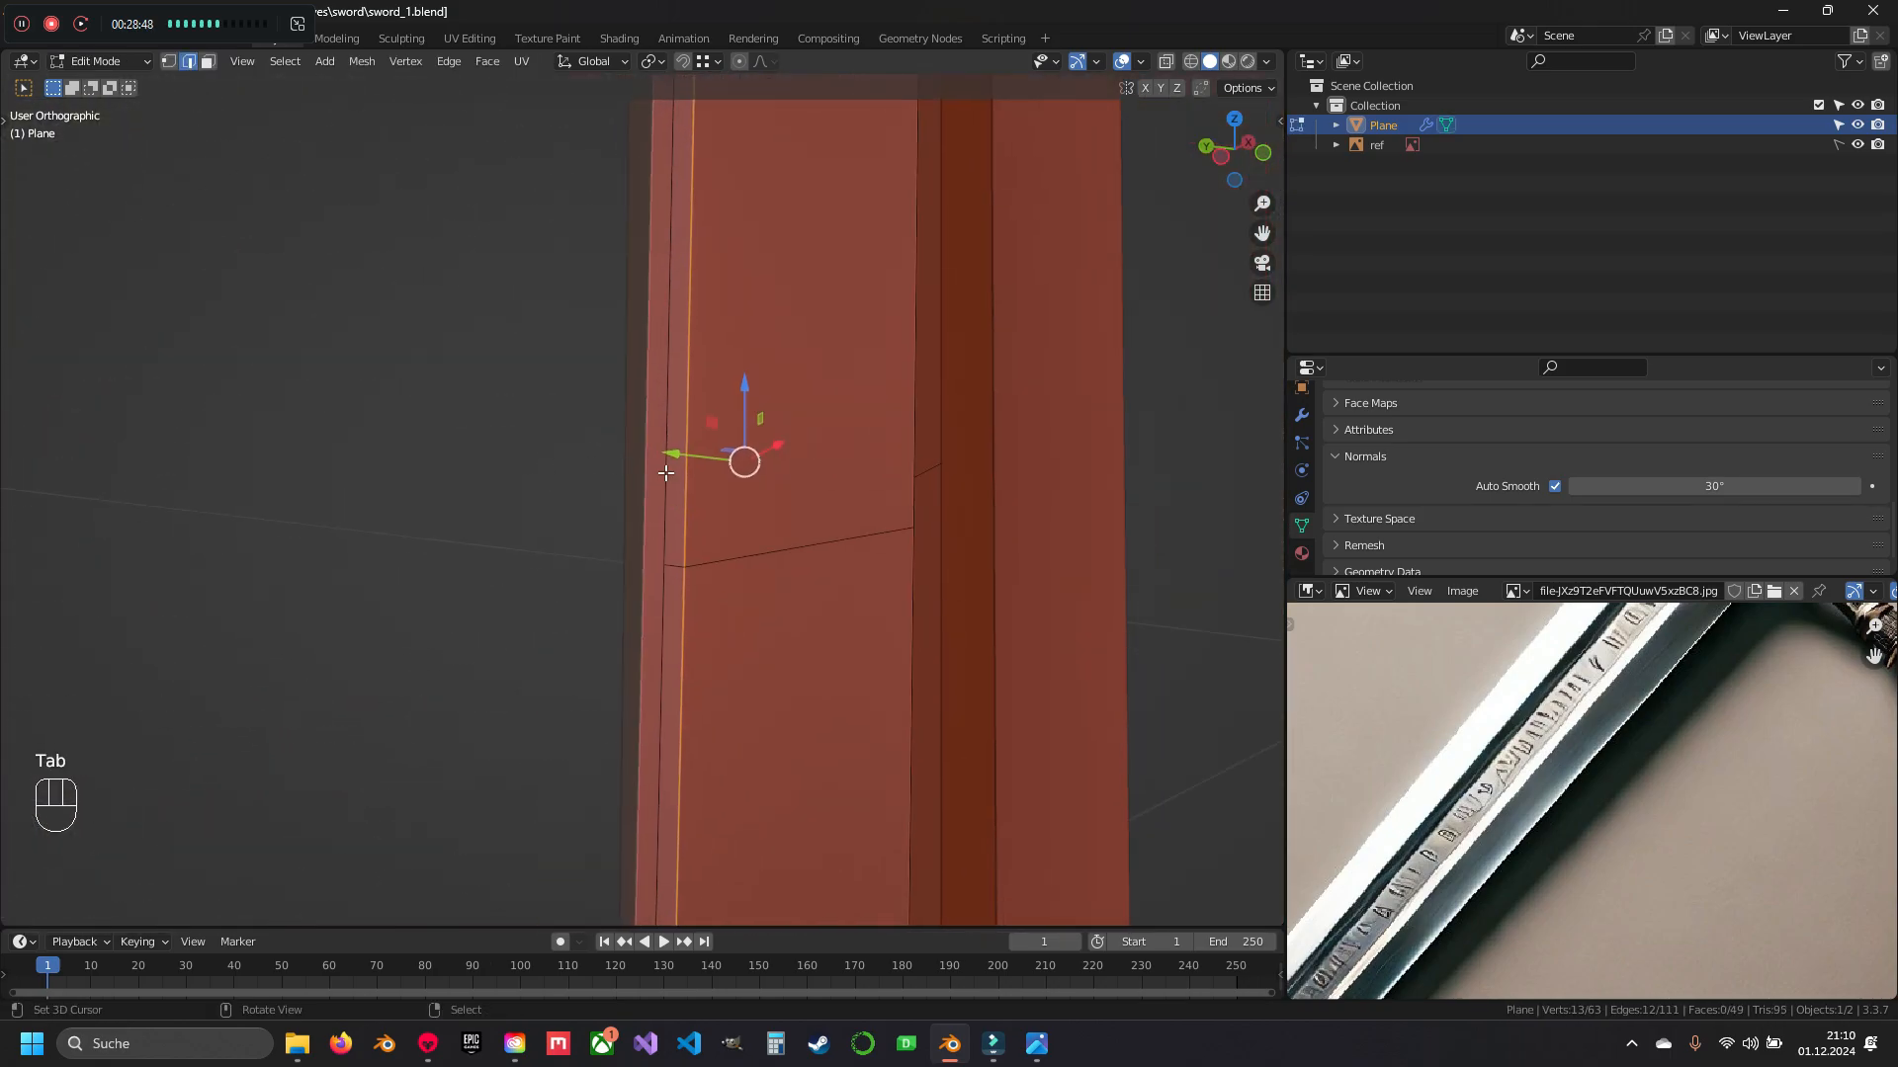
mouse_move(667, 457)
mouse_down()
mouse_move(608, 450)
mouse_move(650, 454)
mouse_up()
- Merge the whole mesh by distance to weld the shoulder vertices to the cutting edge and check the blade's tip
scroll(738, 567, down, 10)
middle_drag(809, 496, 732, 633)
key(a)
key(a)
key(q)
click(703, 555)
key(a)
key(Tab)
scroll(726, 452, up, 5)
middle_drag(731, 632, 702, 549)
scroll(701, 549, up, 5)
key(Tab)
scroll(689, 424, down, 2)
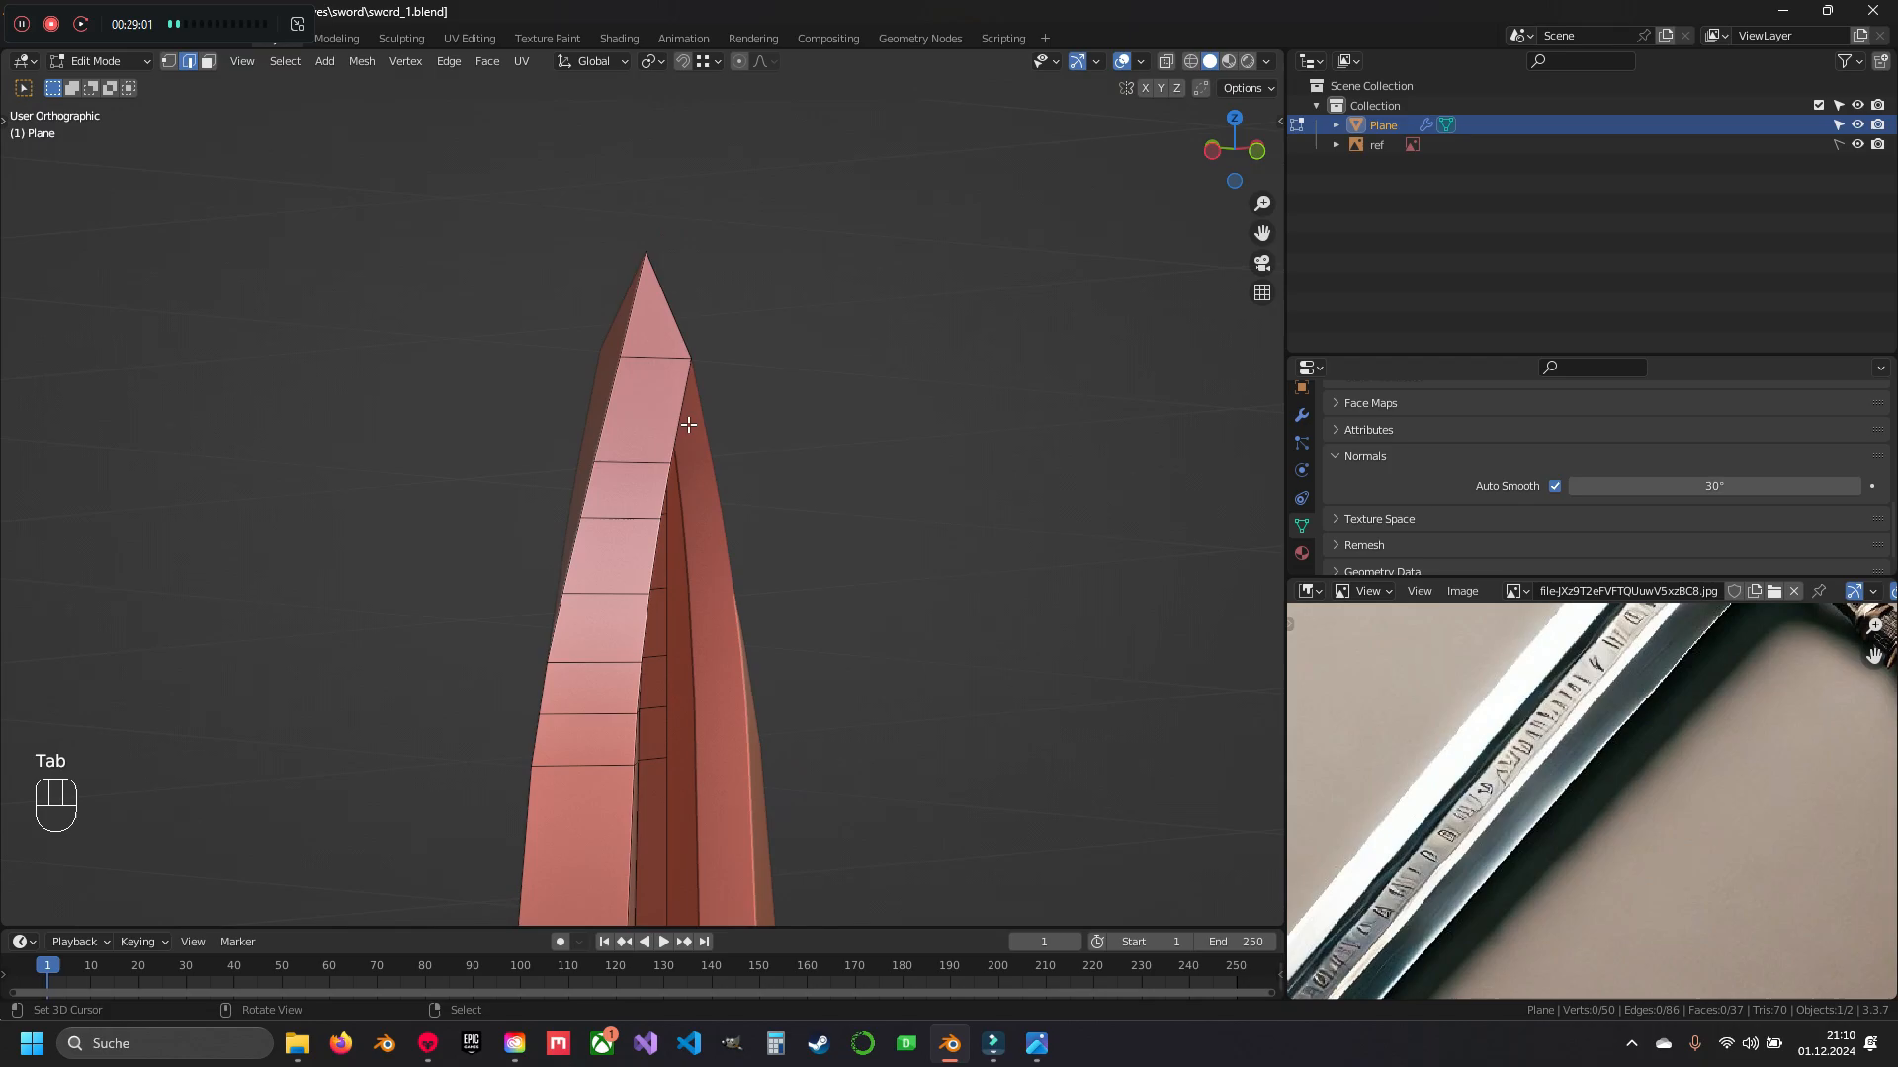
- Move the groove's outer rim edge loop about 0.0175 m along Y toward the blade's centre plane
middle_drag(682, 419, 725, 347)
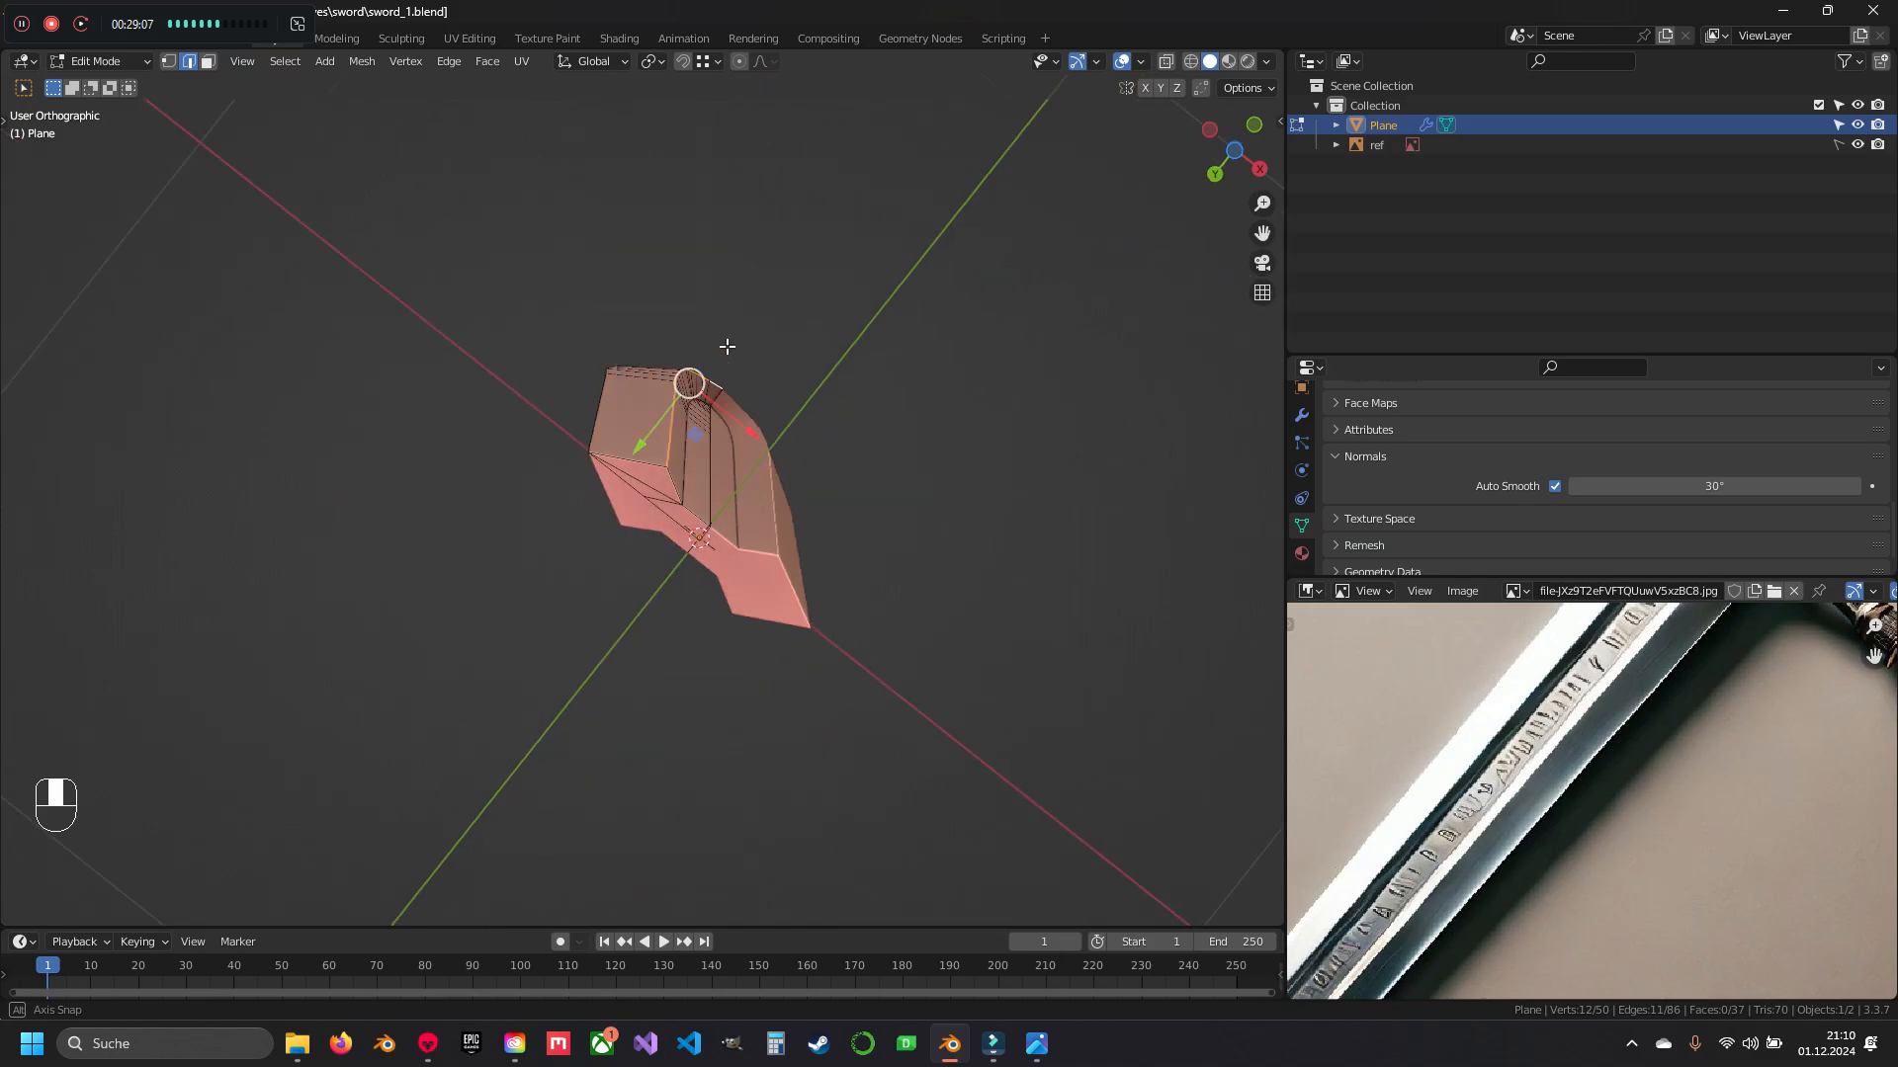
scroll(761, 371, up, 5)
key(g)
key(y)
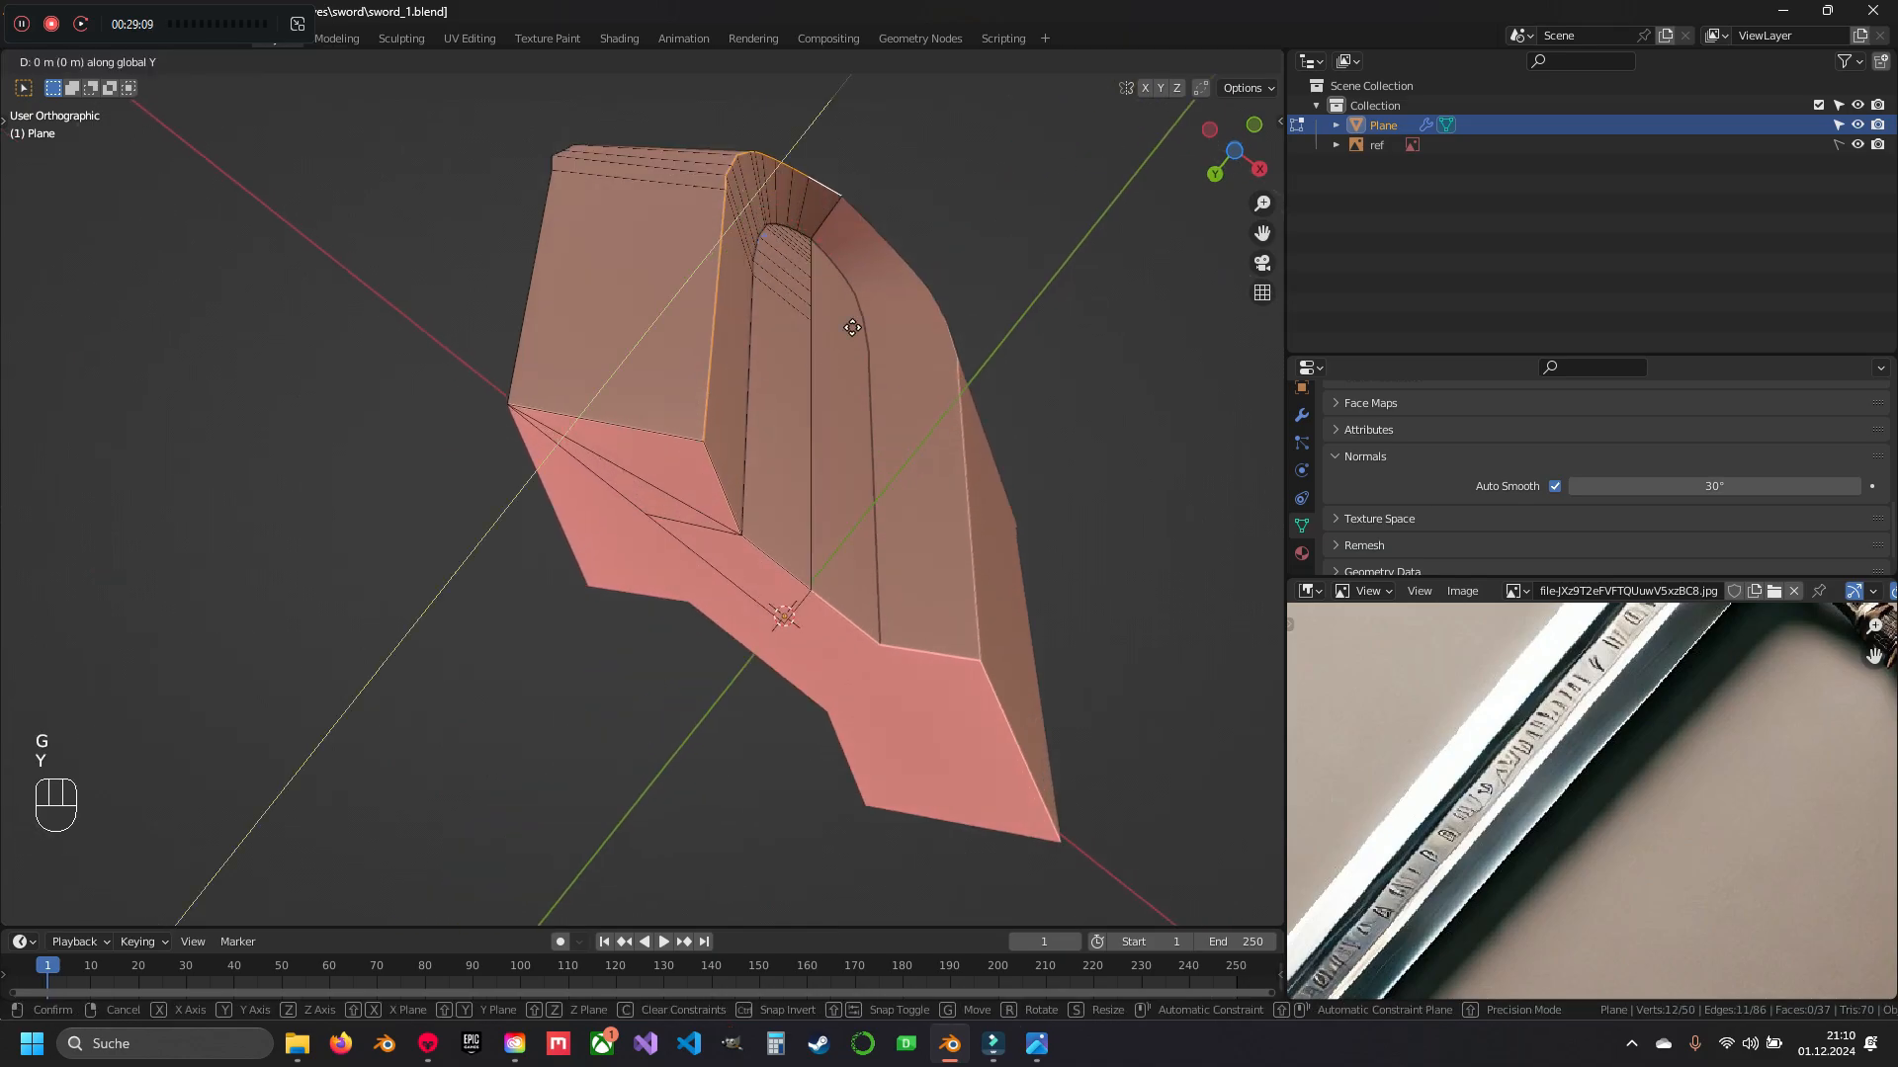
key(shift)
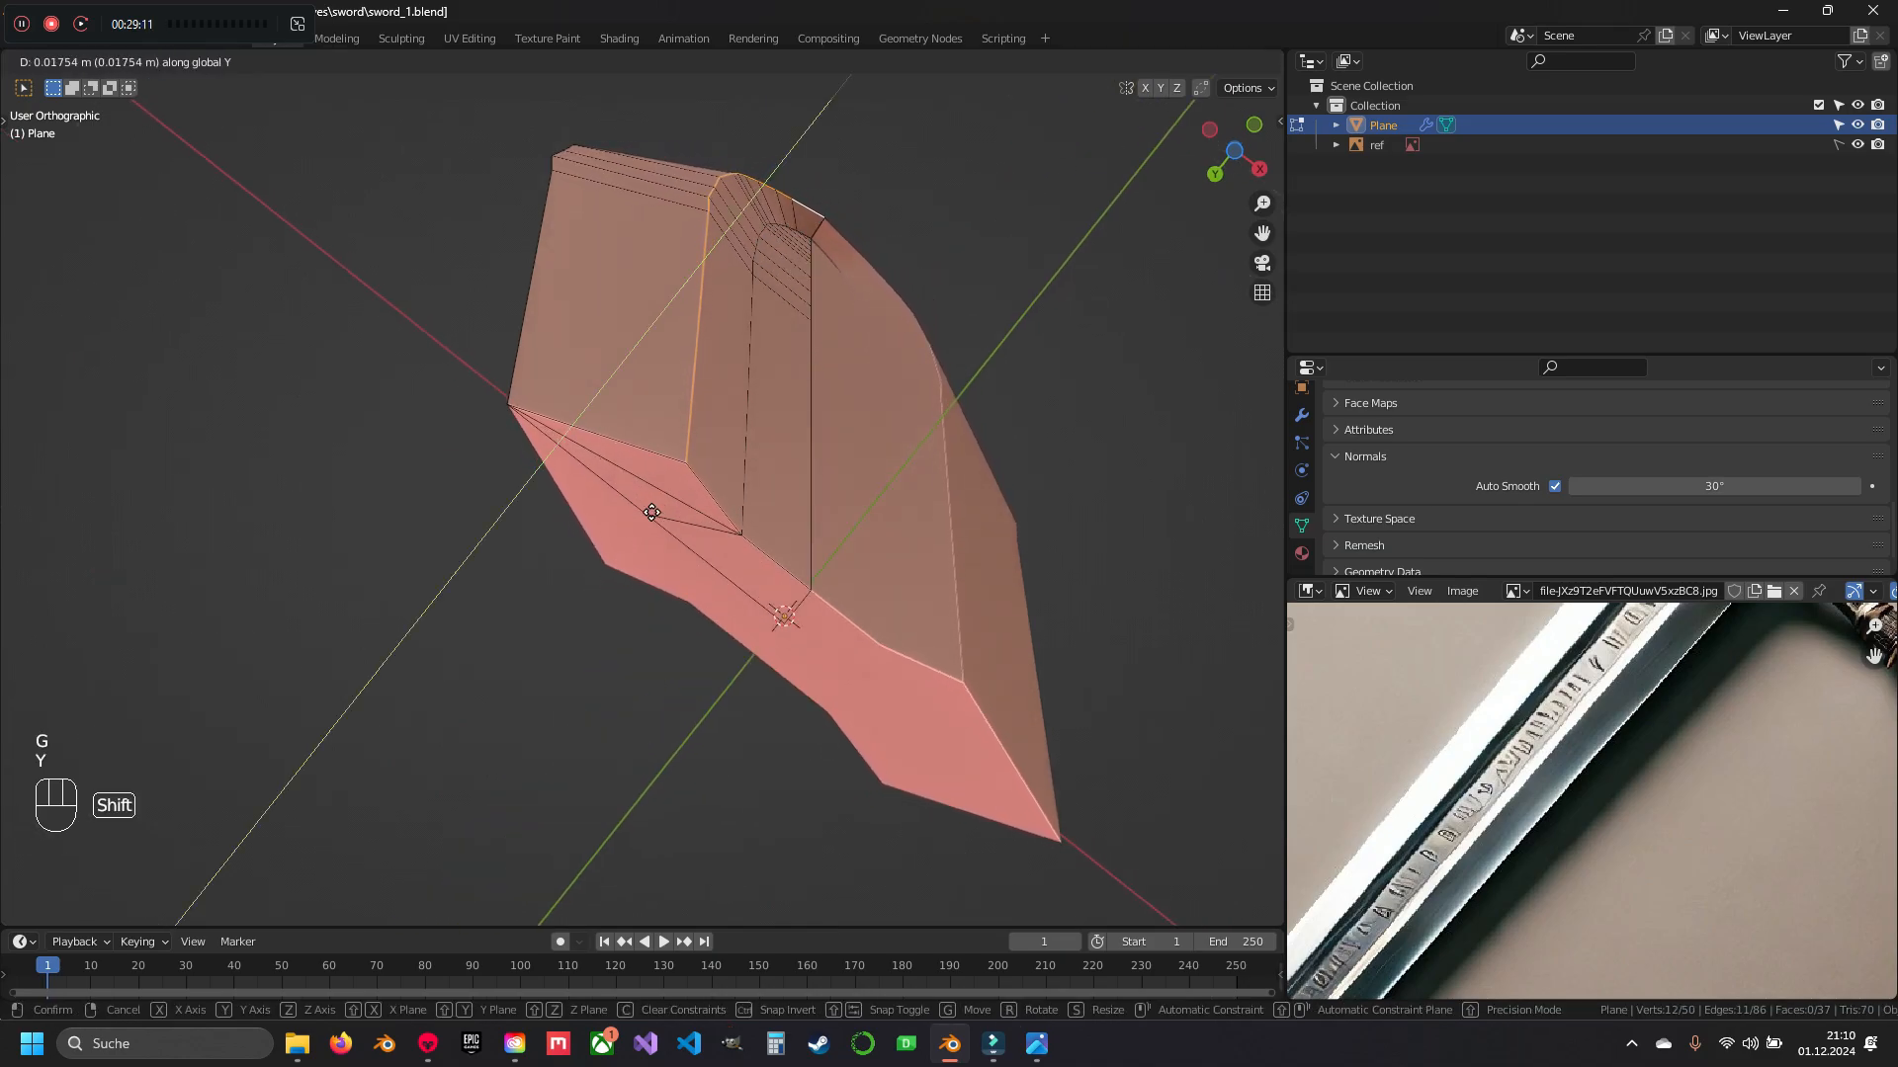
mouse_move(667, 485)
click(627, 512)
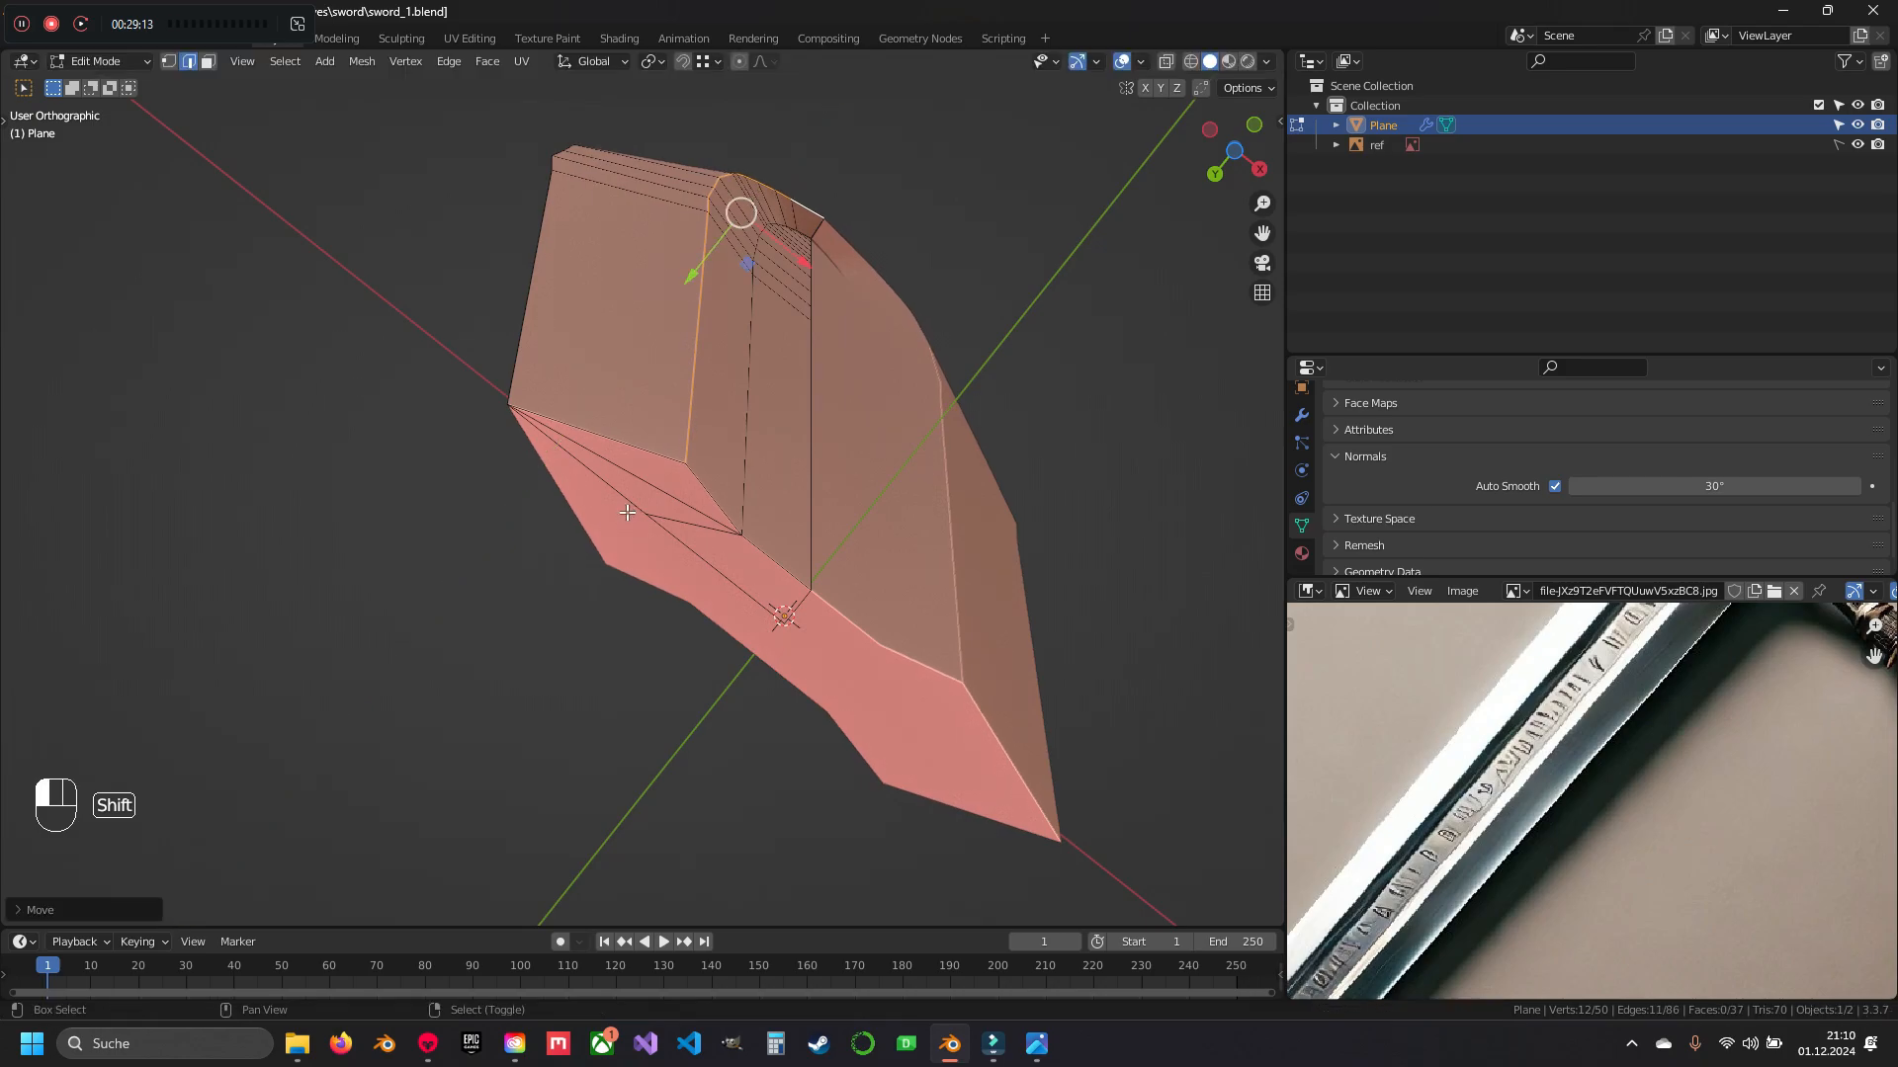
- Examine the blade's shading and groove shape around the tip from several angles
scroll(711, 296, down, 7)
middle_drag(726, 257, 692, 400)
key(Tab)
middle_drag(690, 401, 751, 352)
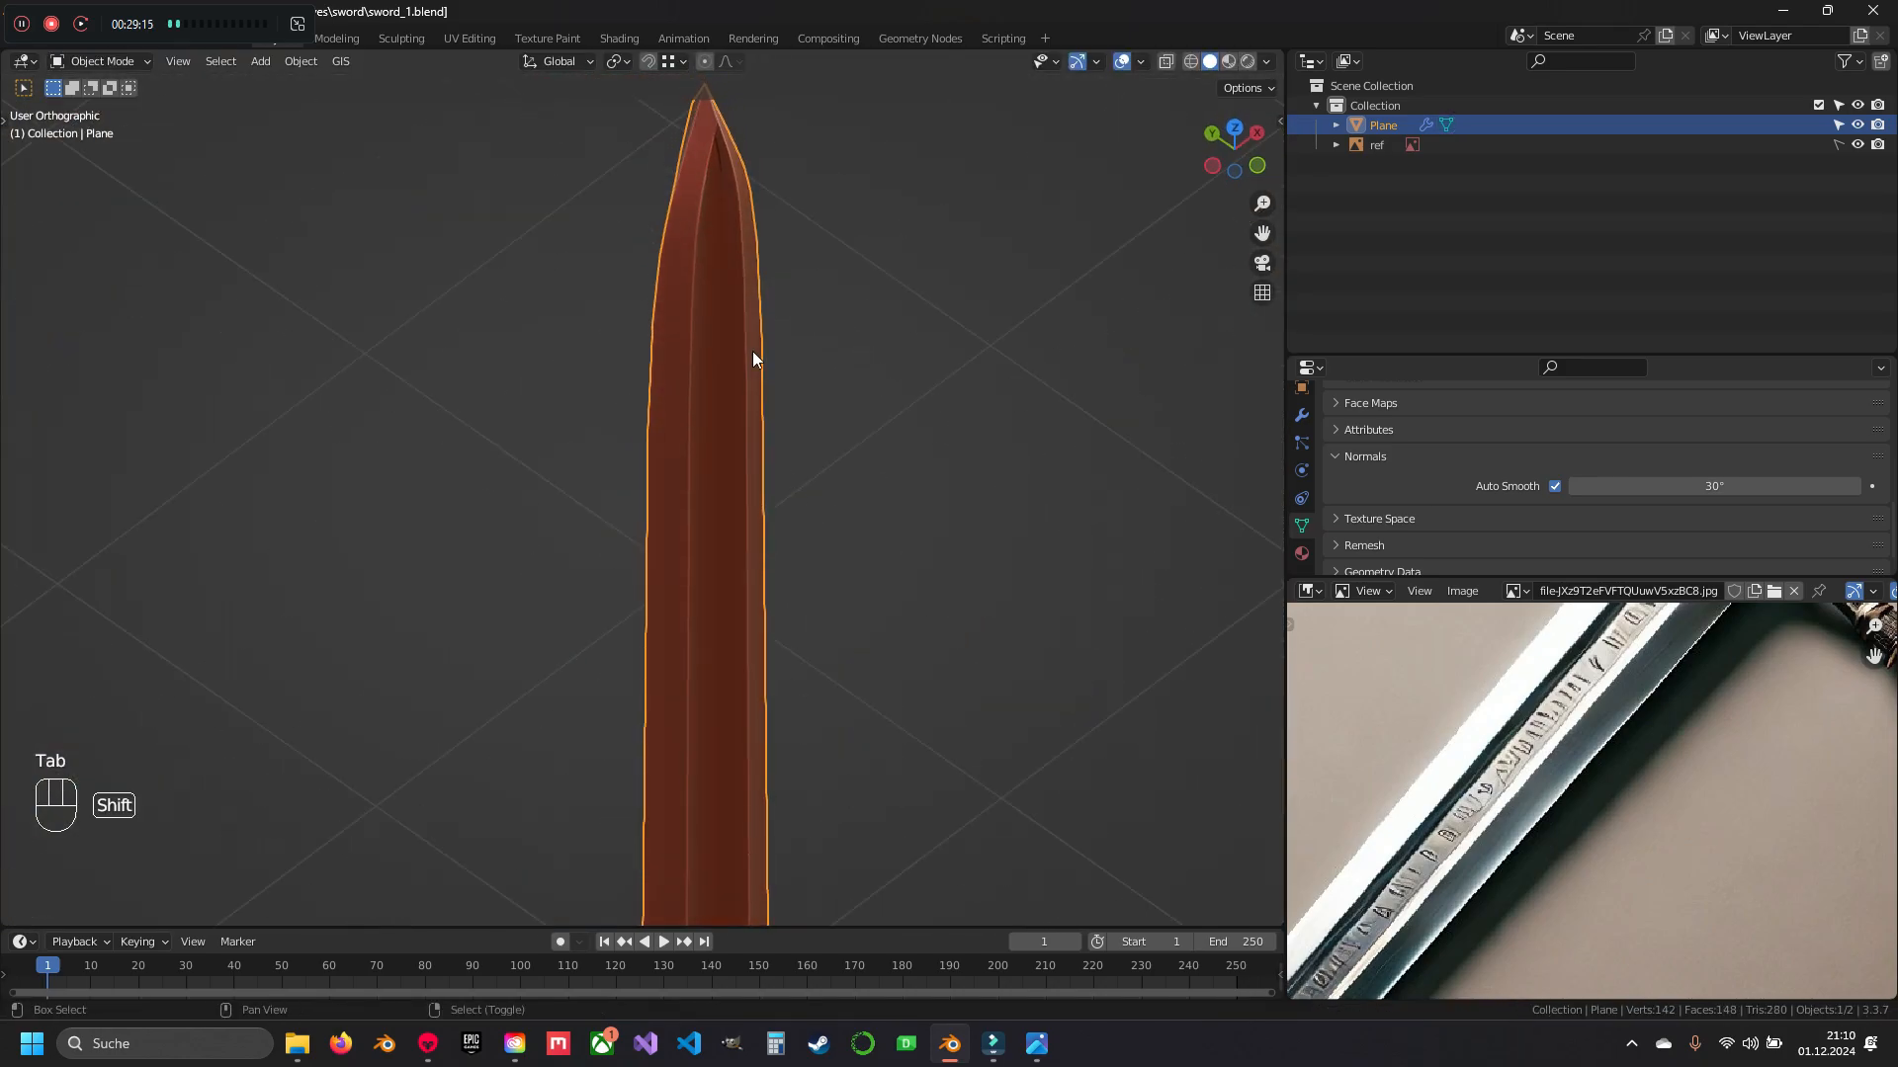
shift+middle_drag(739, 178, 691, 443)
scroll(692, 442, up, 5)
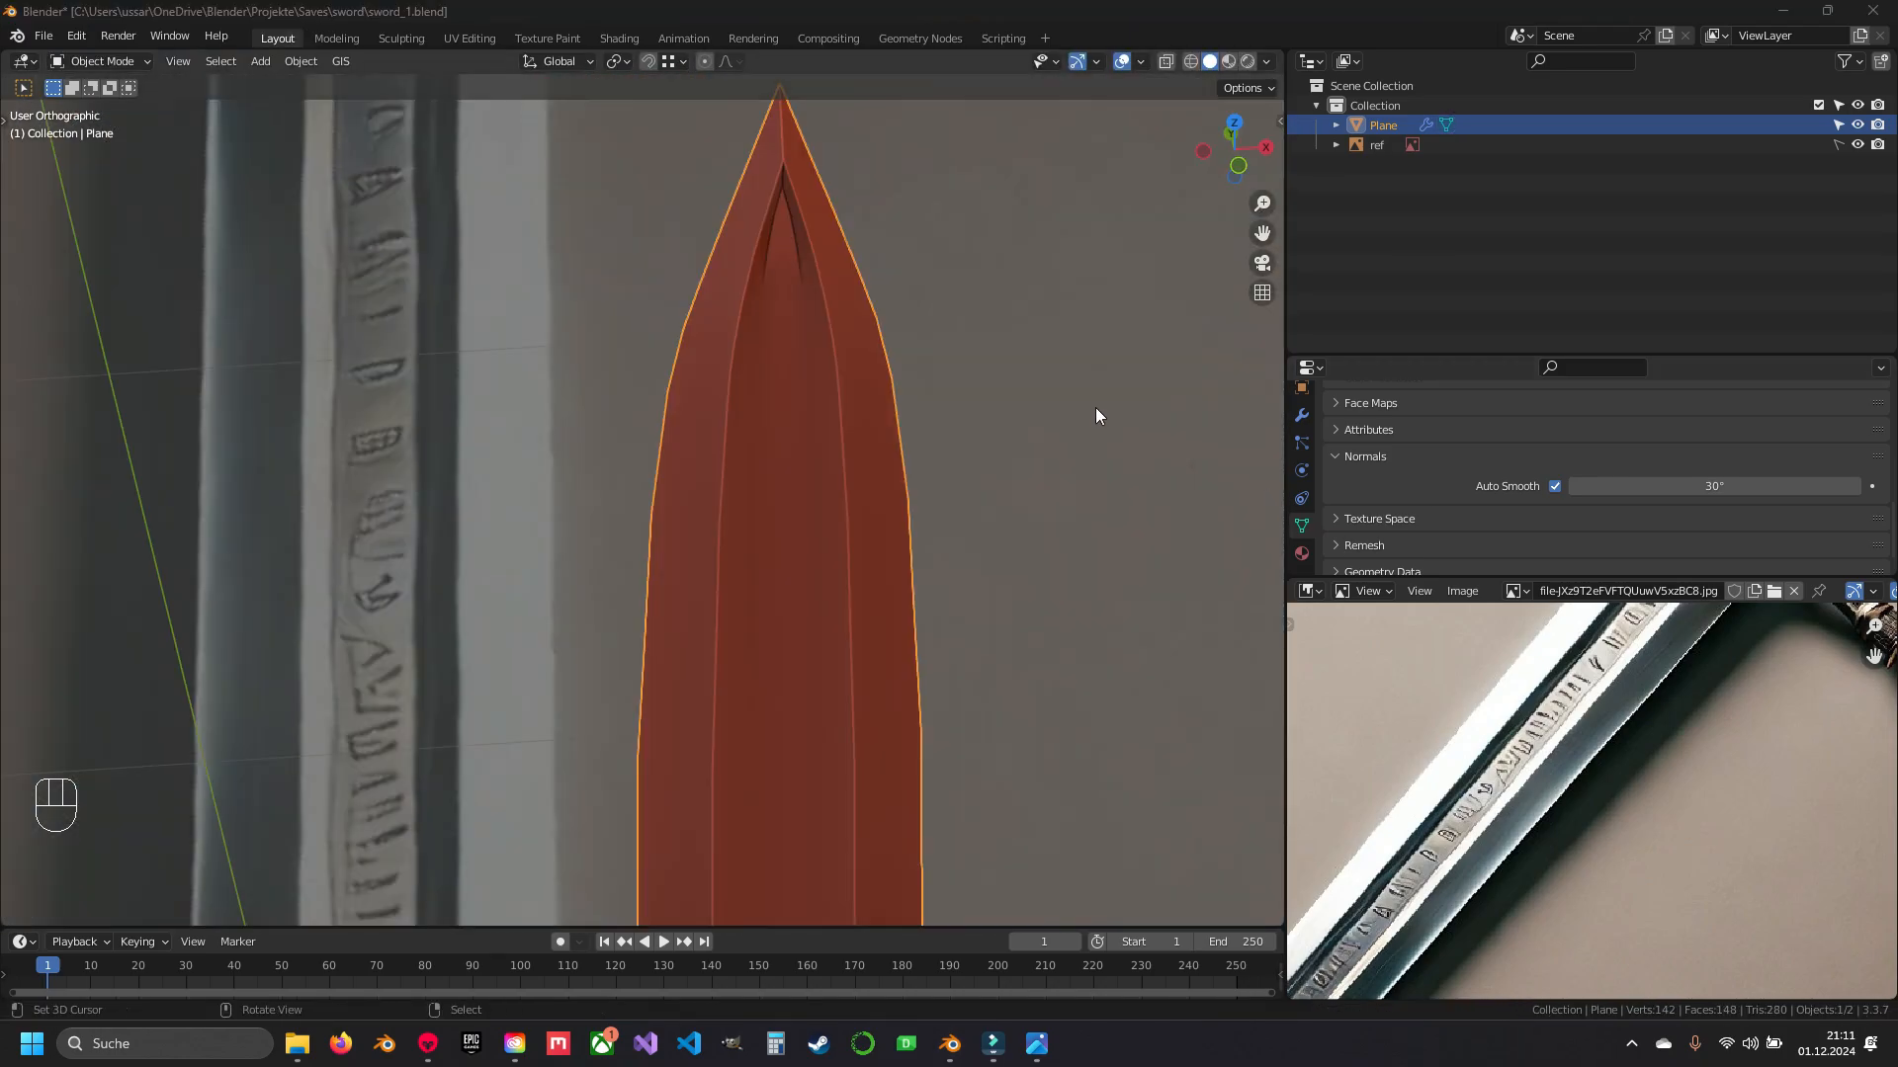
middle_drag(761, 276, 713, 326)
shift+middle_drag(713, 287, 638, 415)
scroll(619, 336, up, 4)
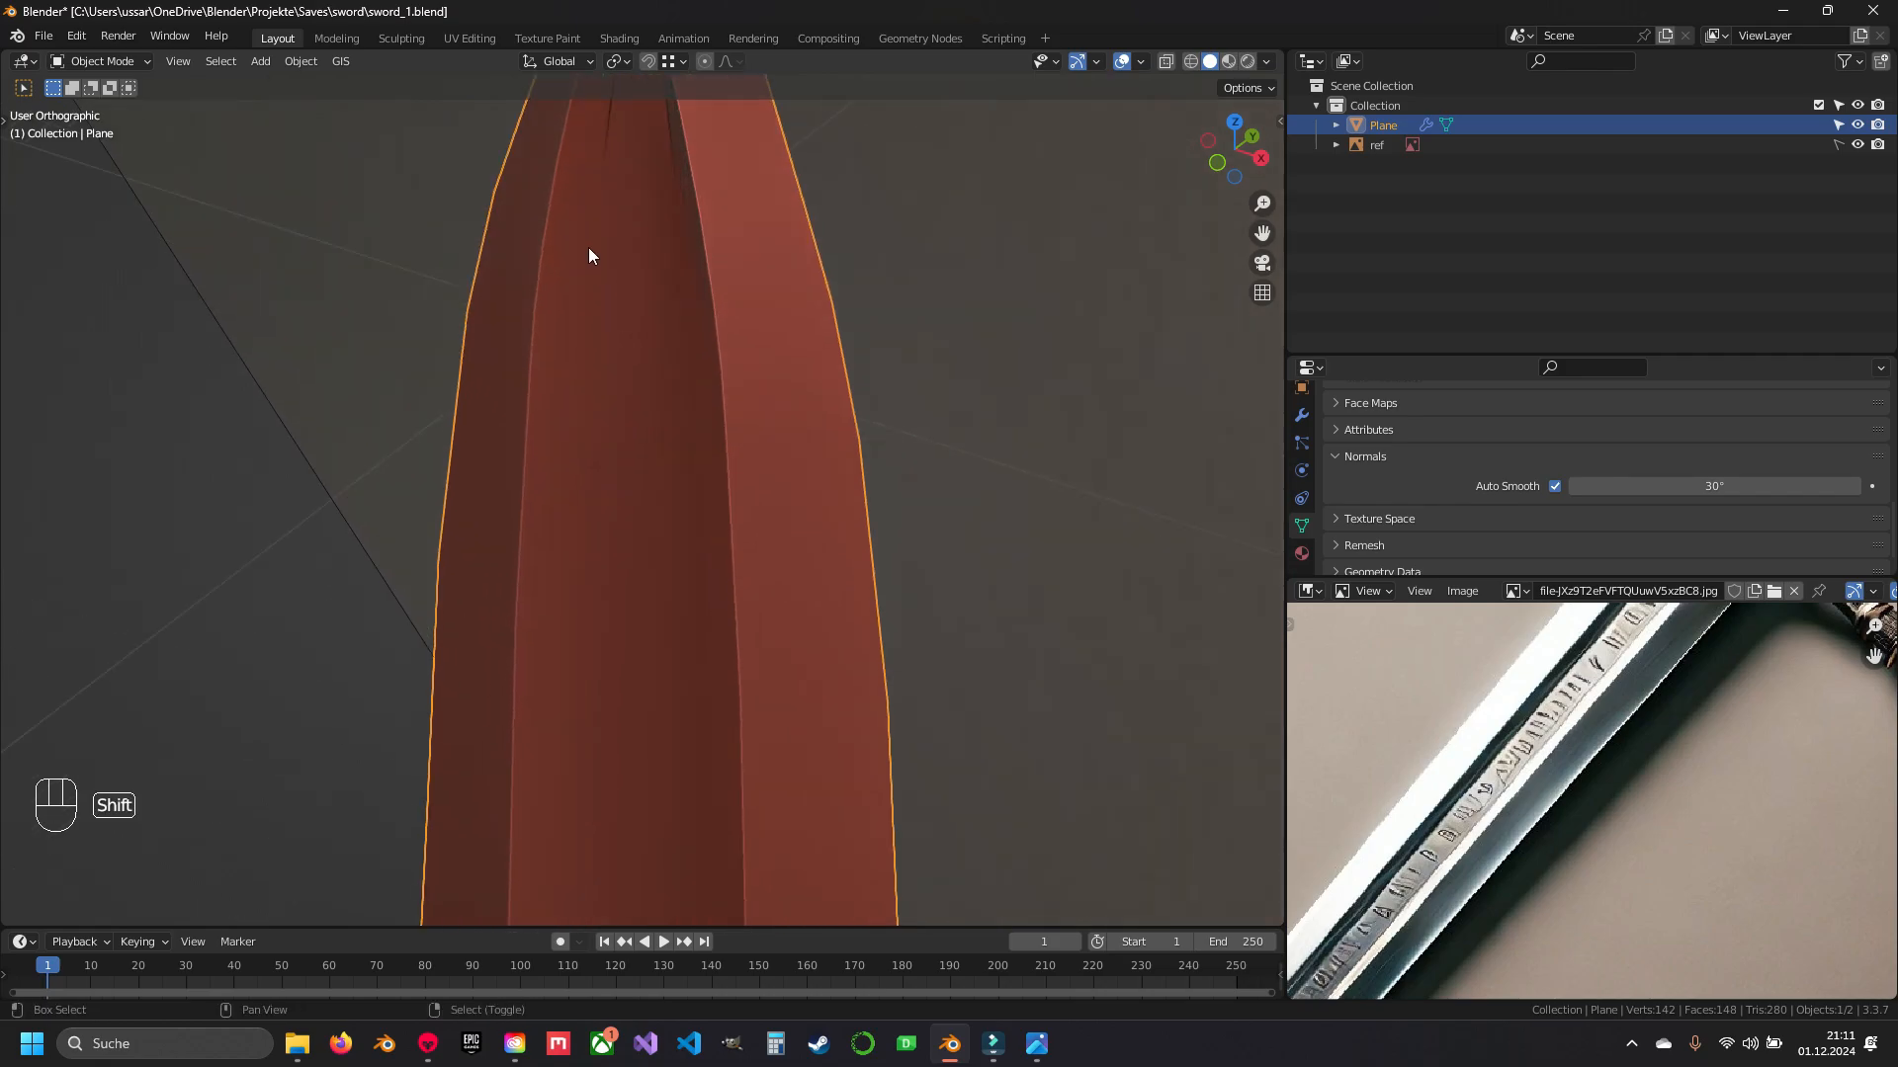
- Try an Auto Smooth angle of 16.1° on the blade and restore it to 30°
shift+middle_drag(637, 215, 723, 377)
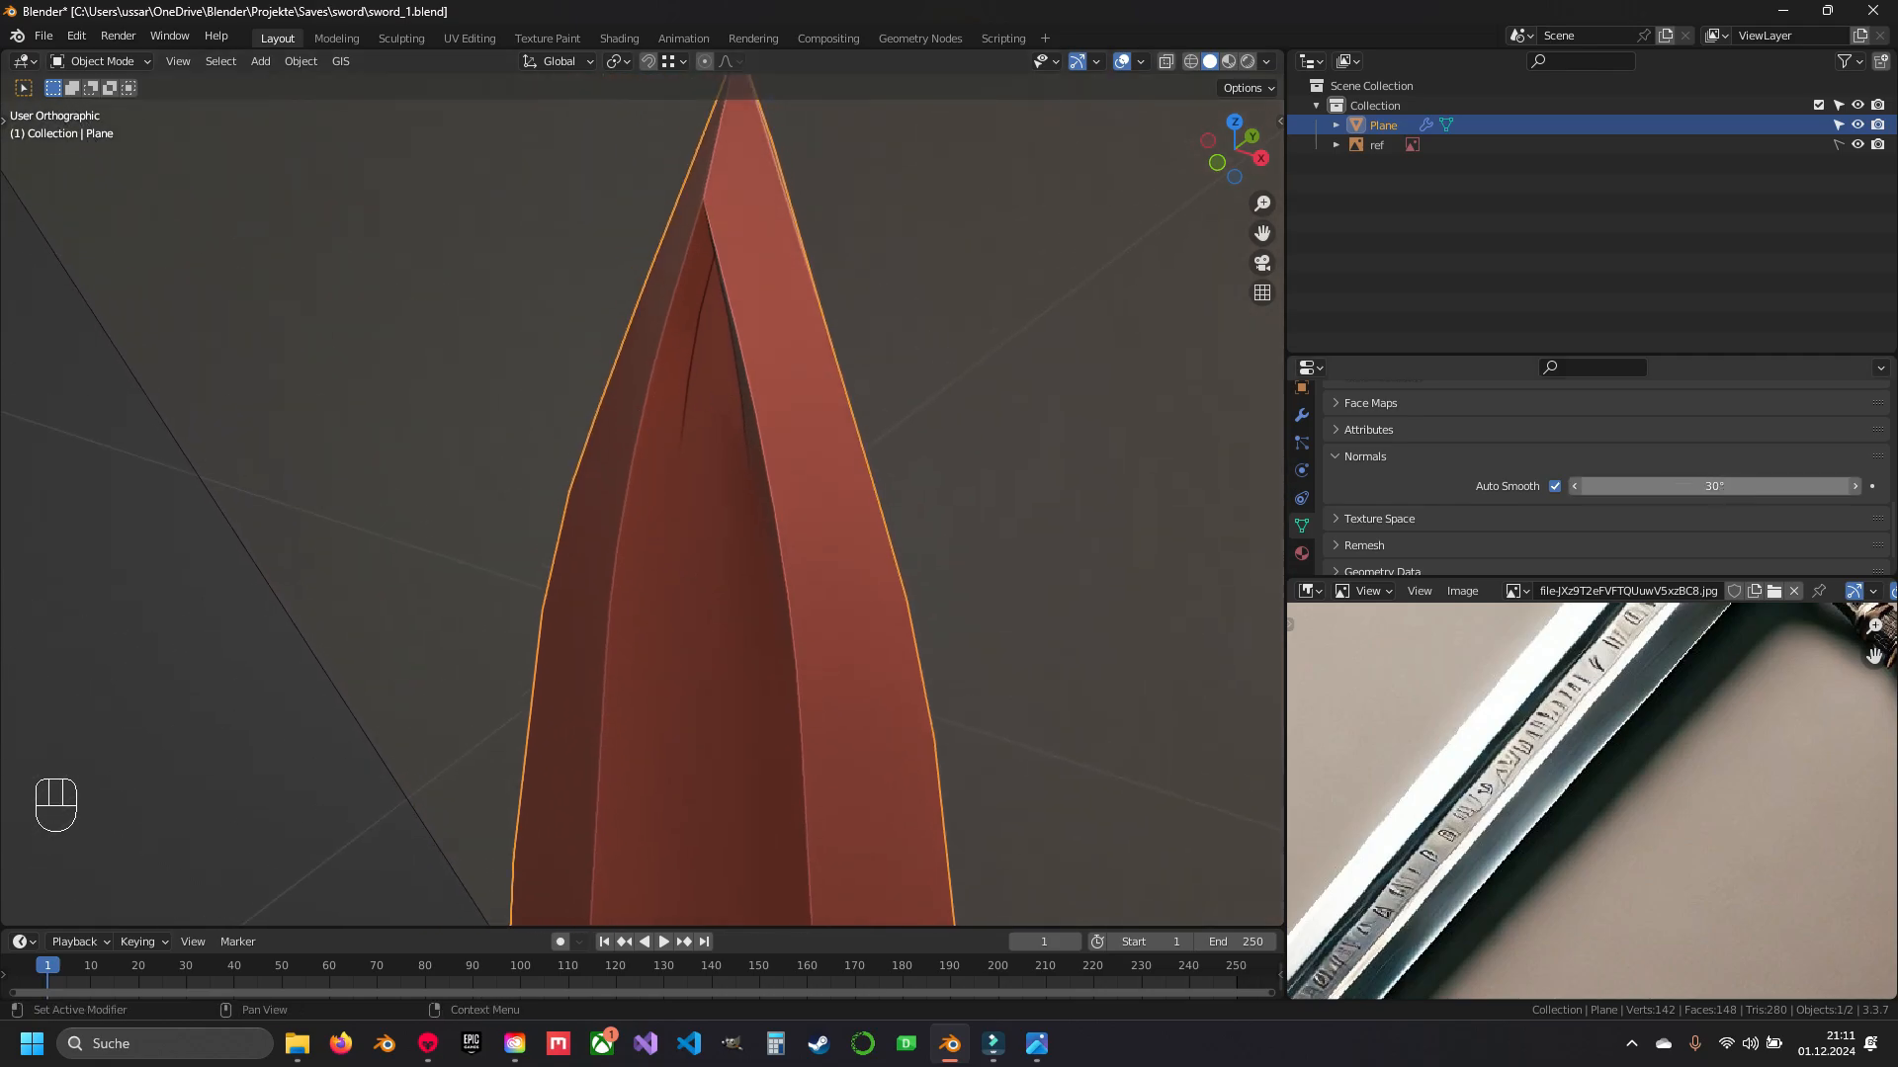
scroll(710, 625, down, 5)
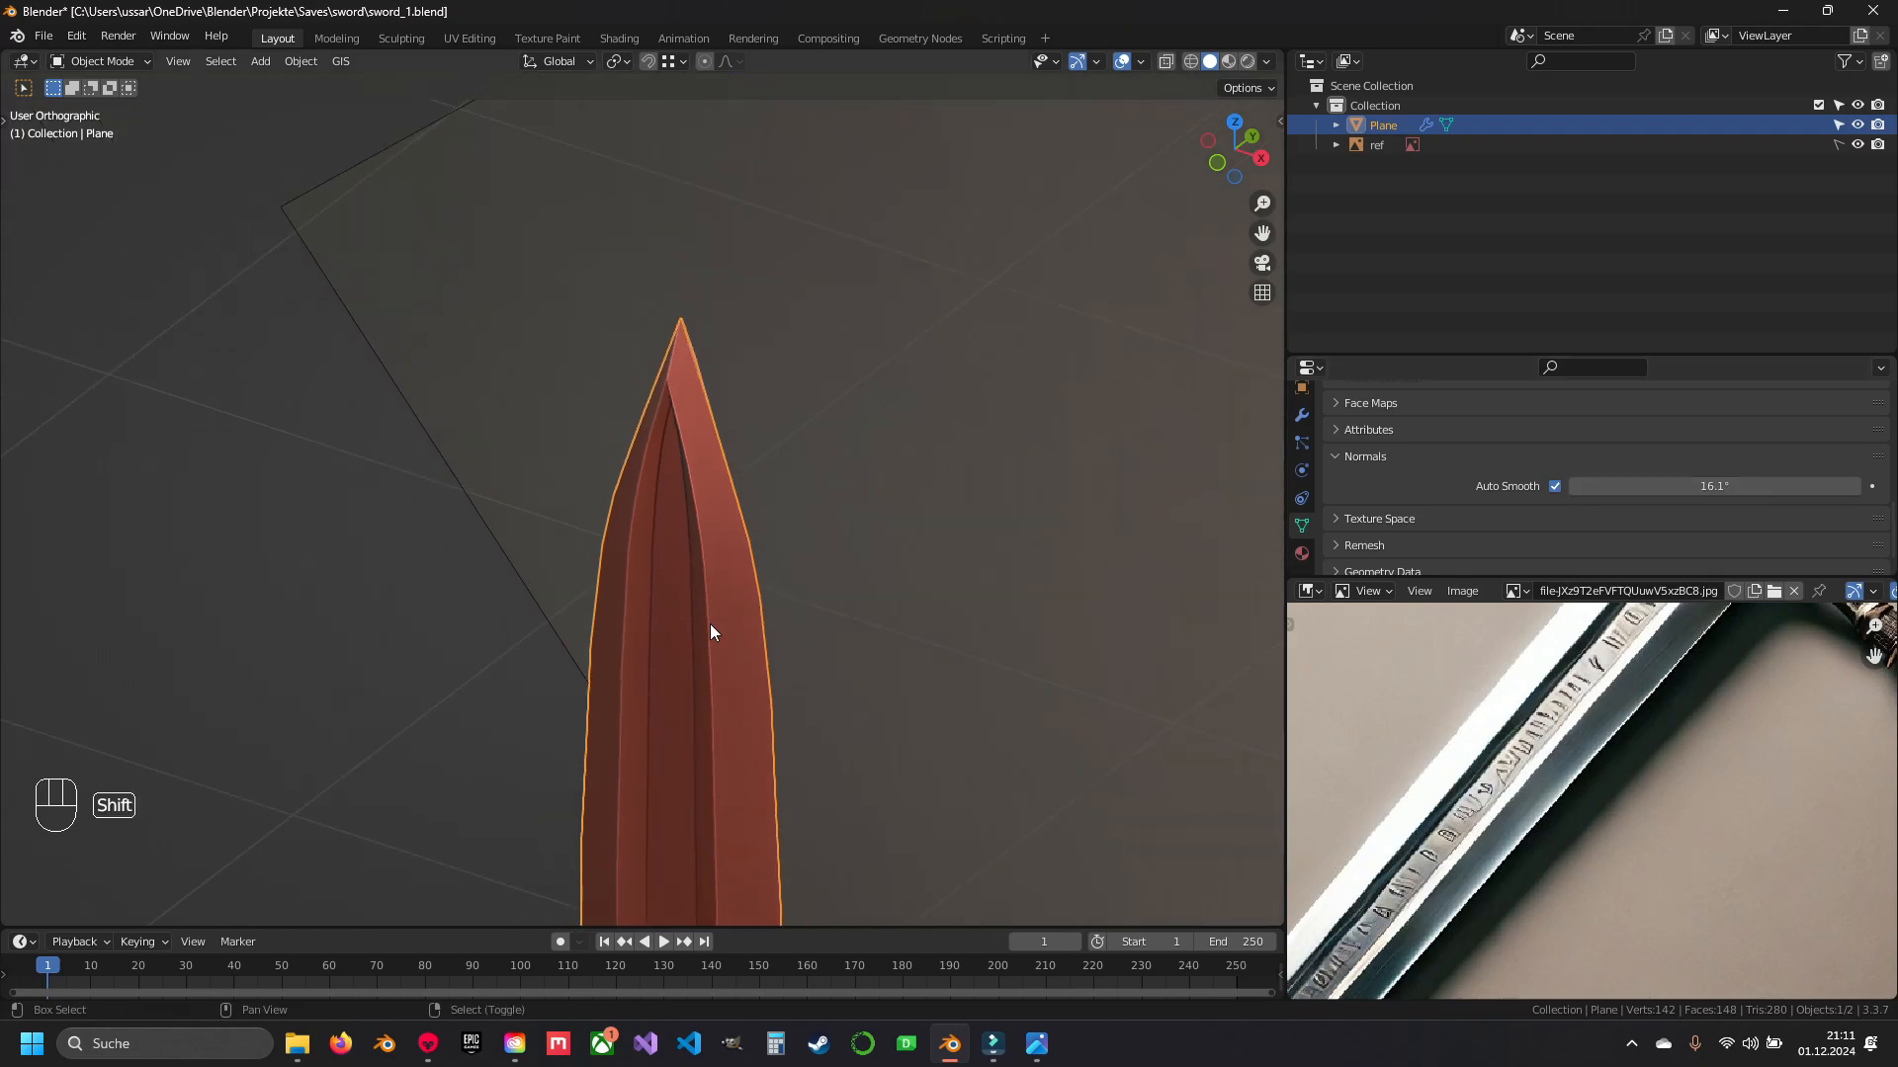
shift+middle_drag(709, 625, 698, 259)
shift+middle_drag(724, 535, 743, 749)
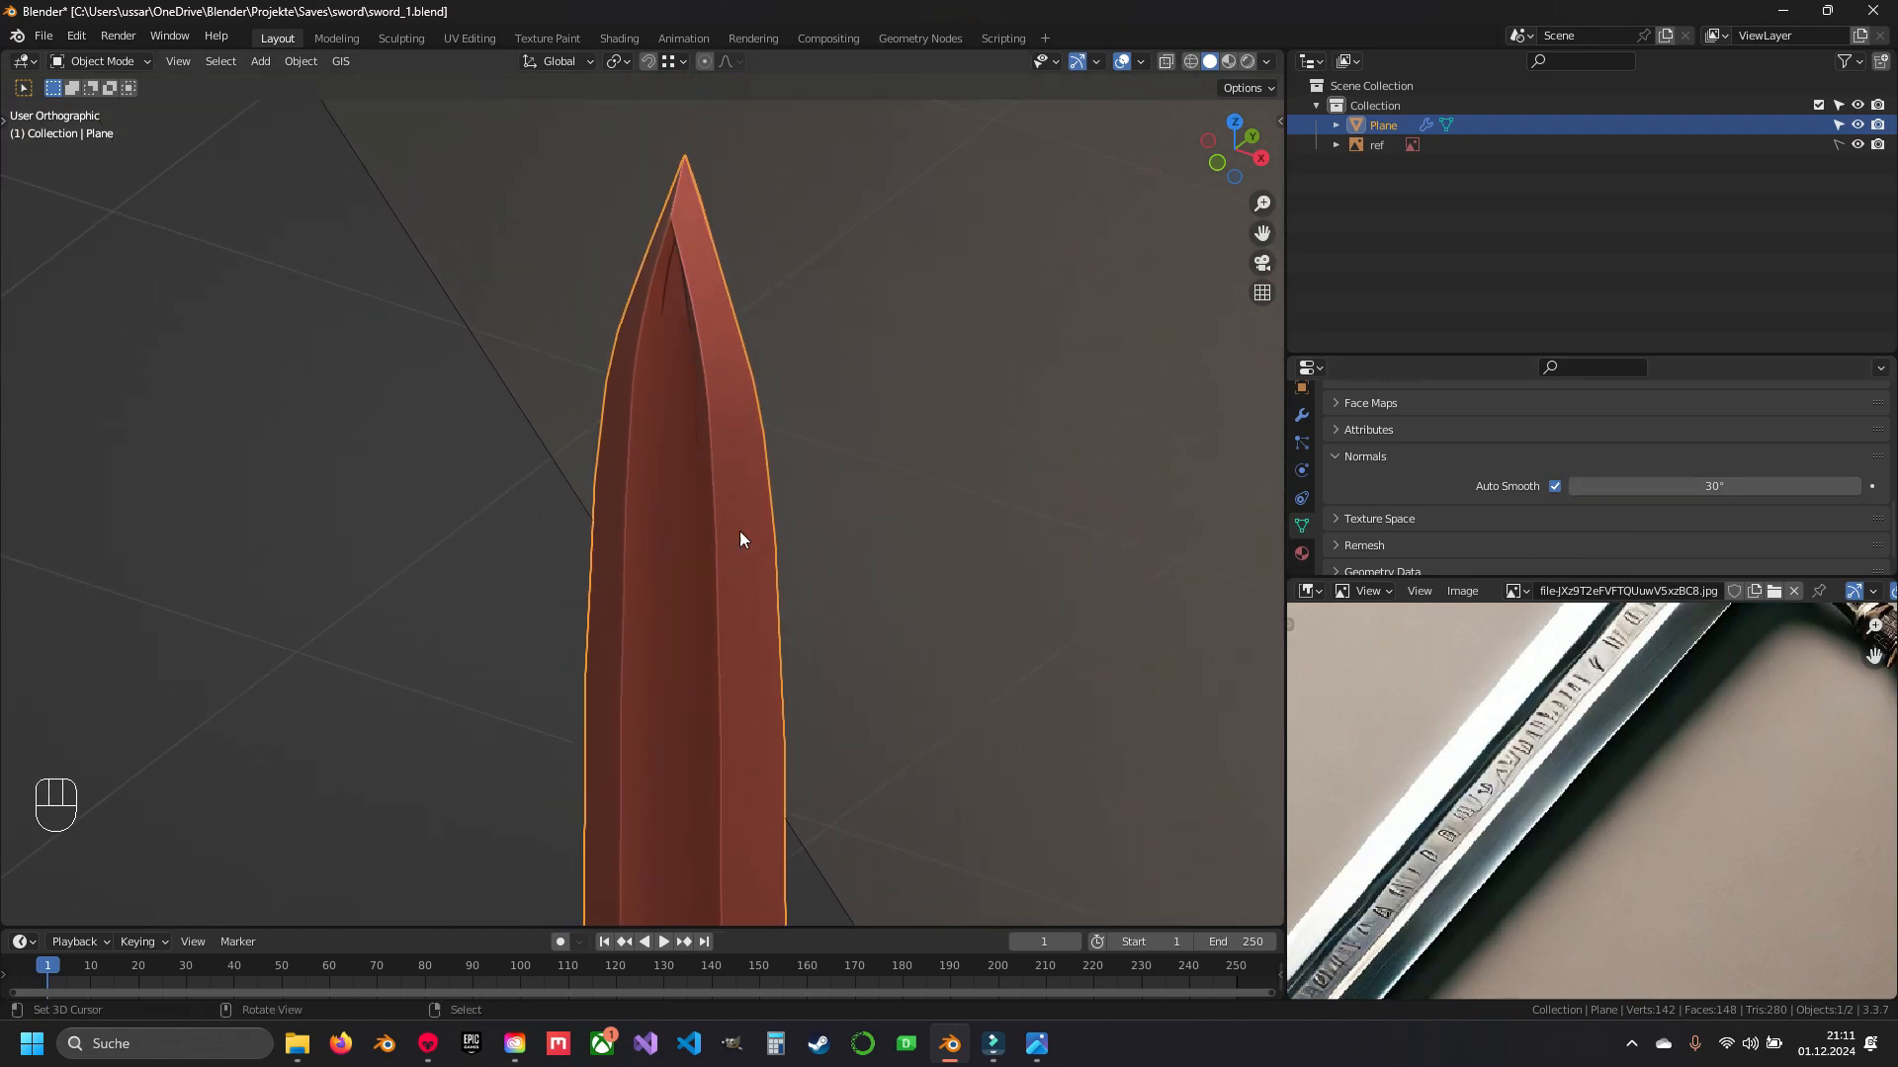
- Select the strip of groove floor faces running from near the tip down to the blade's base
scroll(634, 478, up, 2)
key(3)
key(Tab)
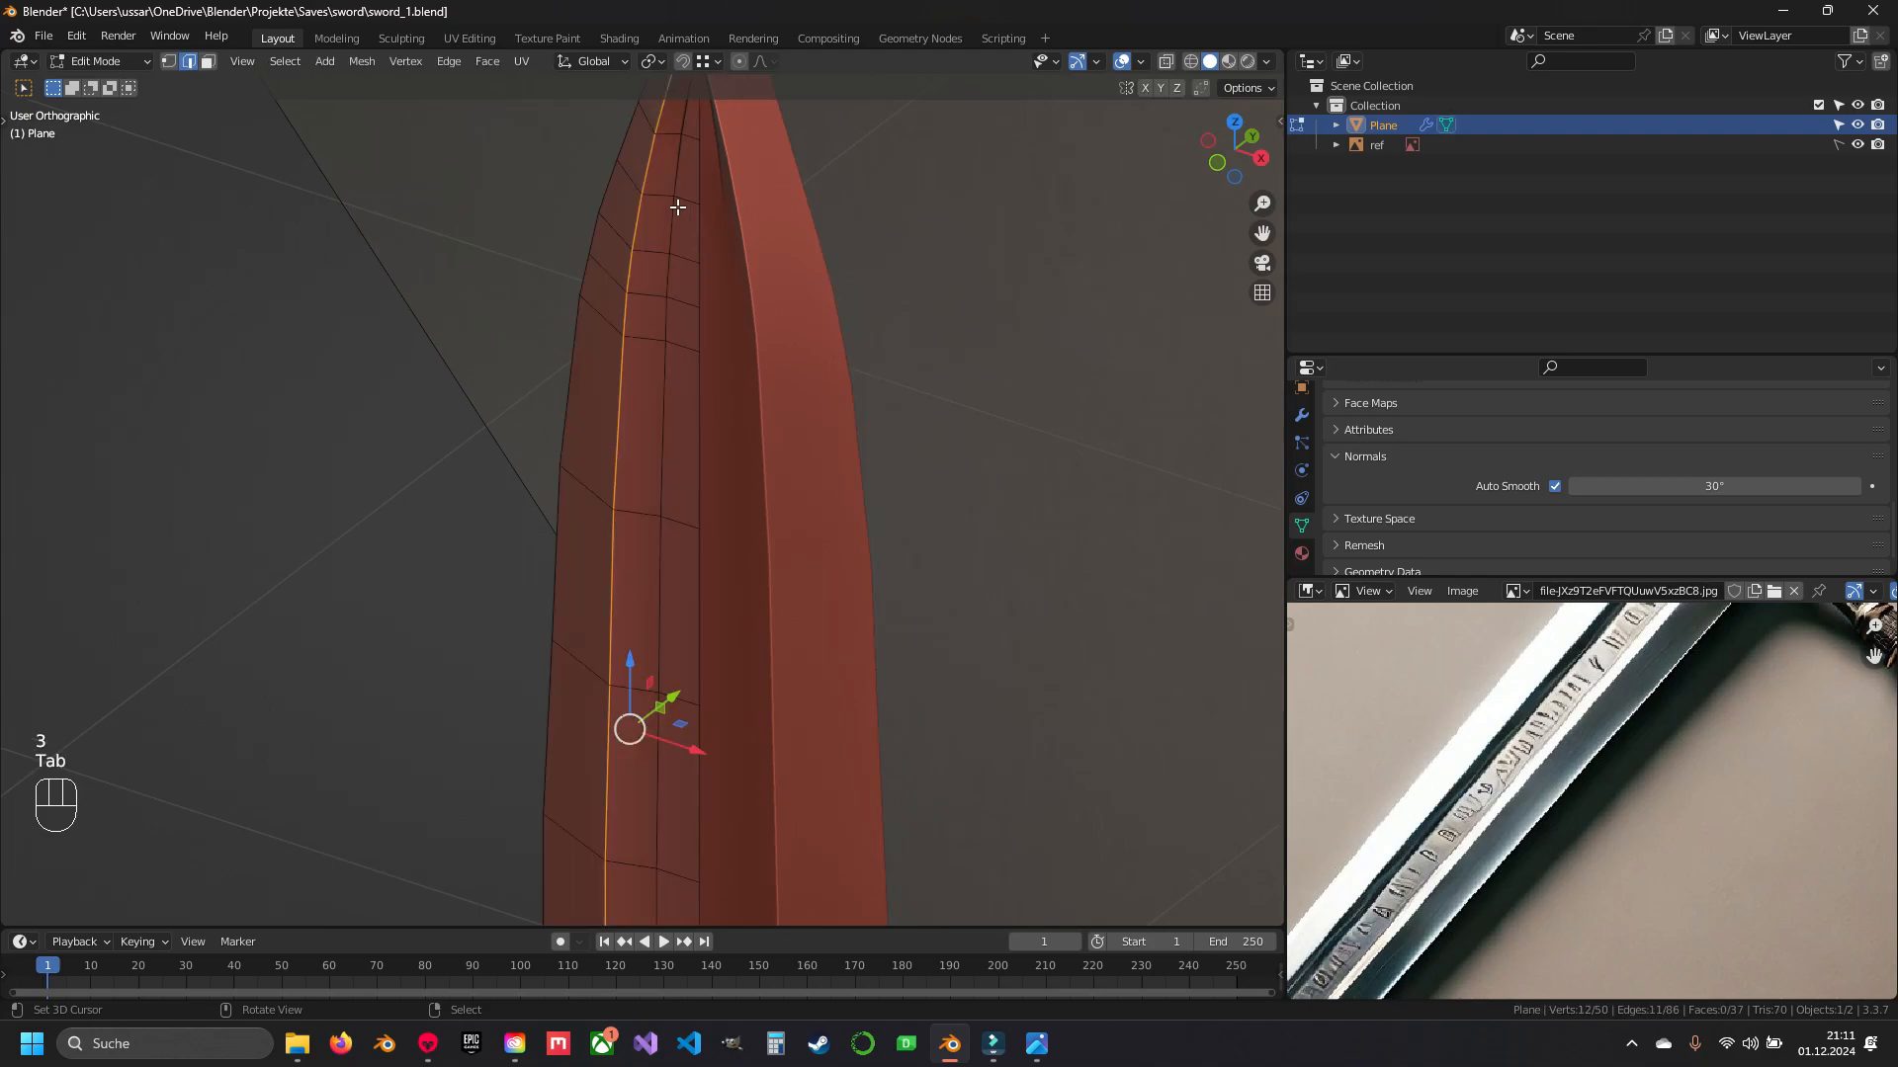
scroll(686, 129, down, 4)
shift+middle_drag(674, 662, 647, 440)
ctrl+right_click(673, 643)
scroll(660, 677, up, 2)
scroll(696, 699, up, 2)
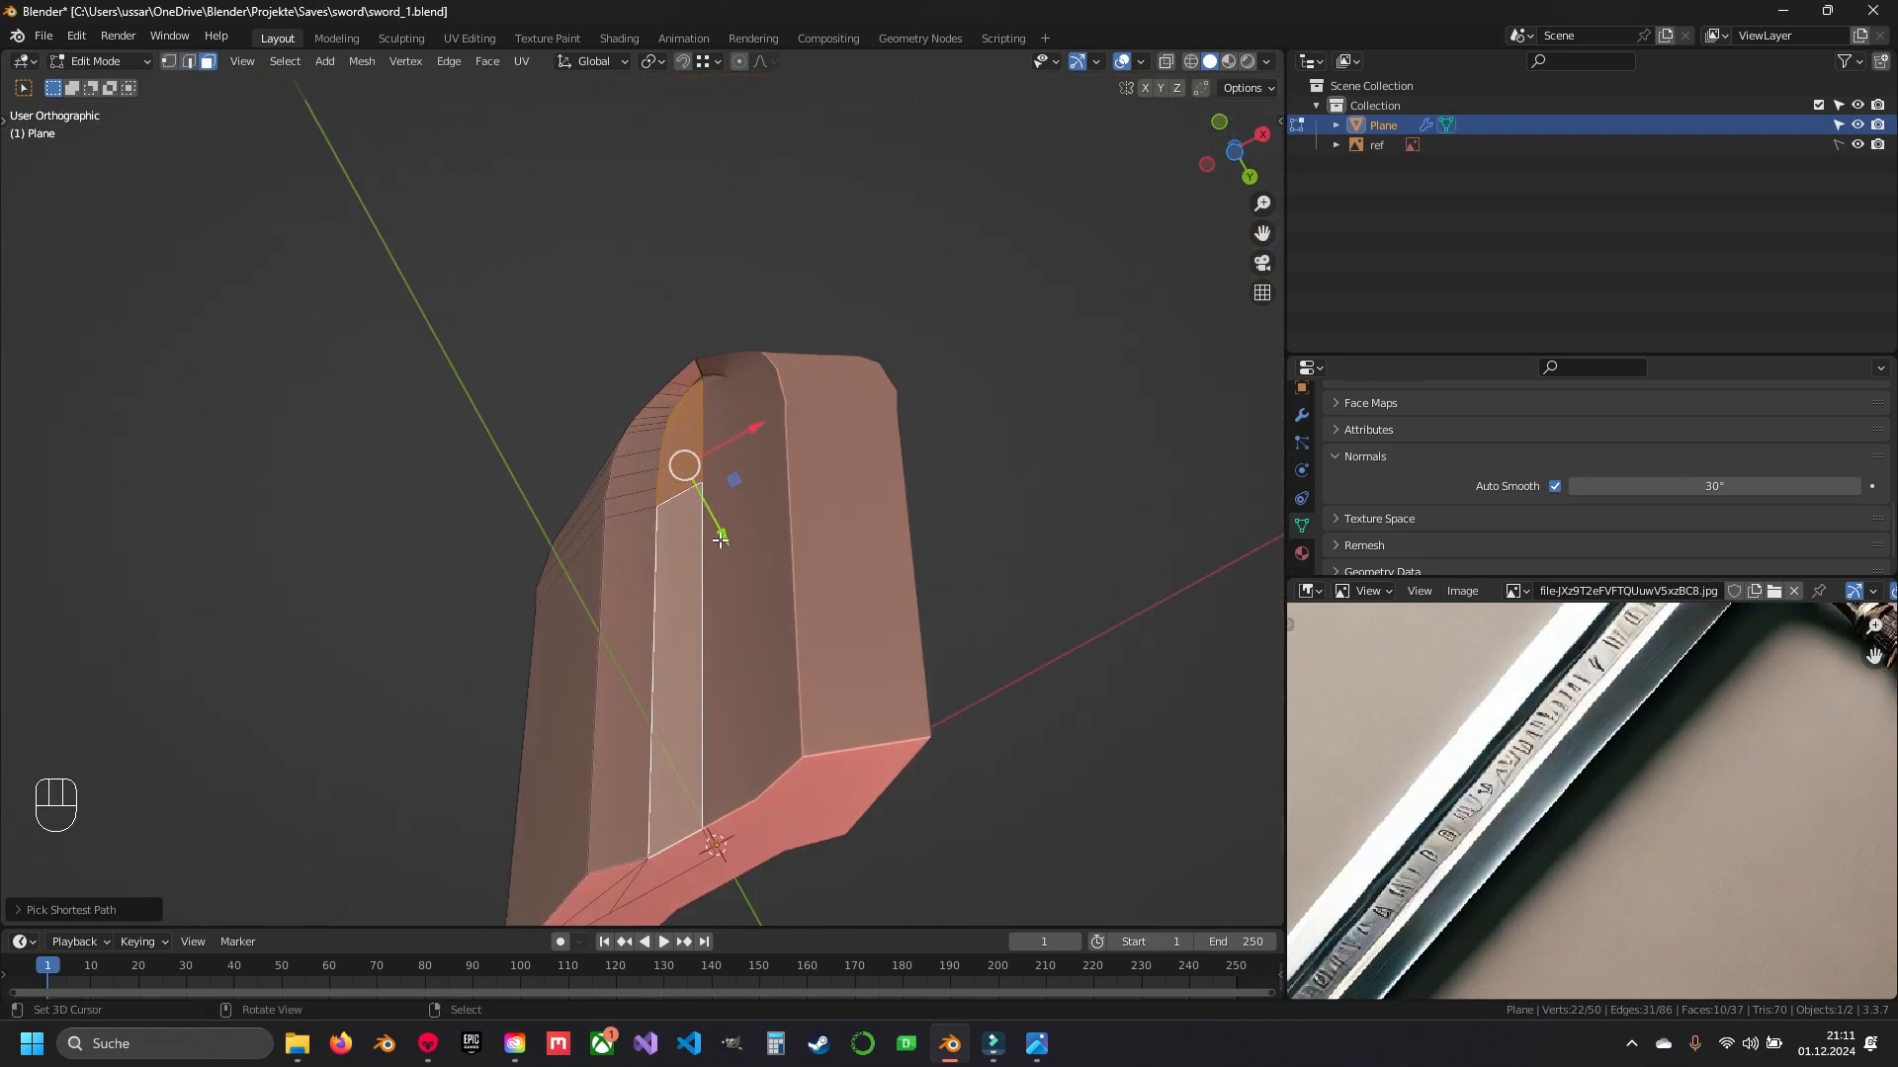
- Try to sink the groove floor faces along Y and flatten them with a Y scale of 0, and undo it
shift+drag(721, 539, 782, 647)
key(s)
key(y)
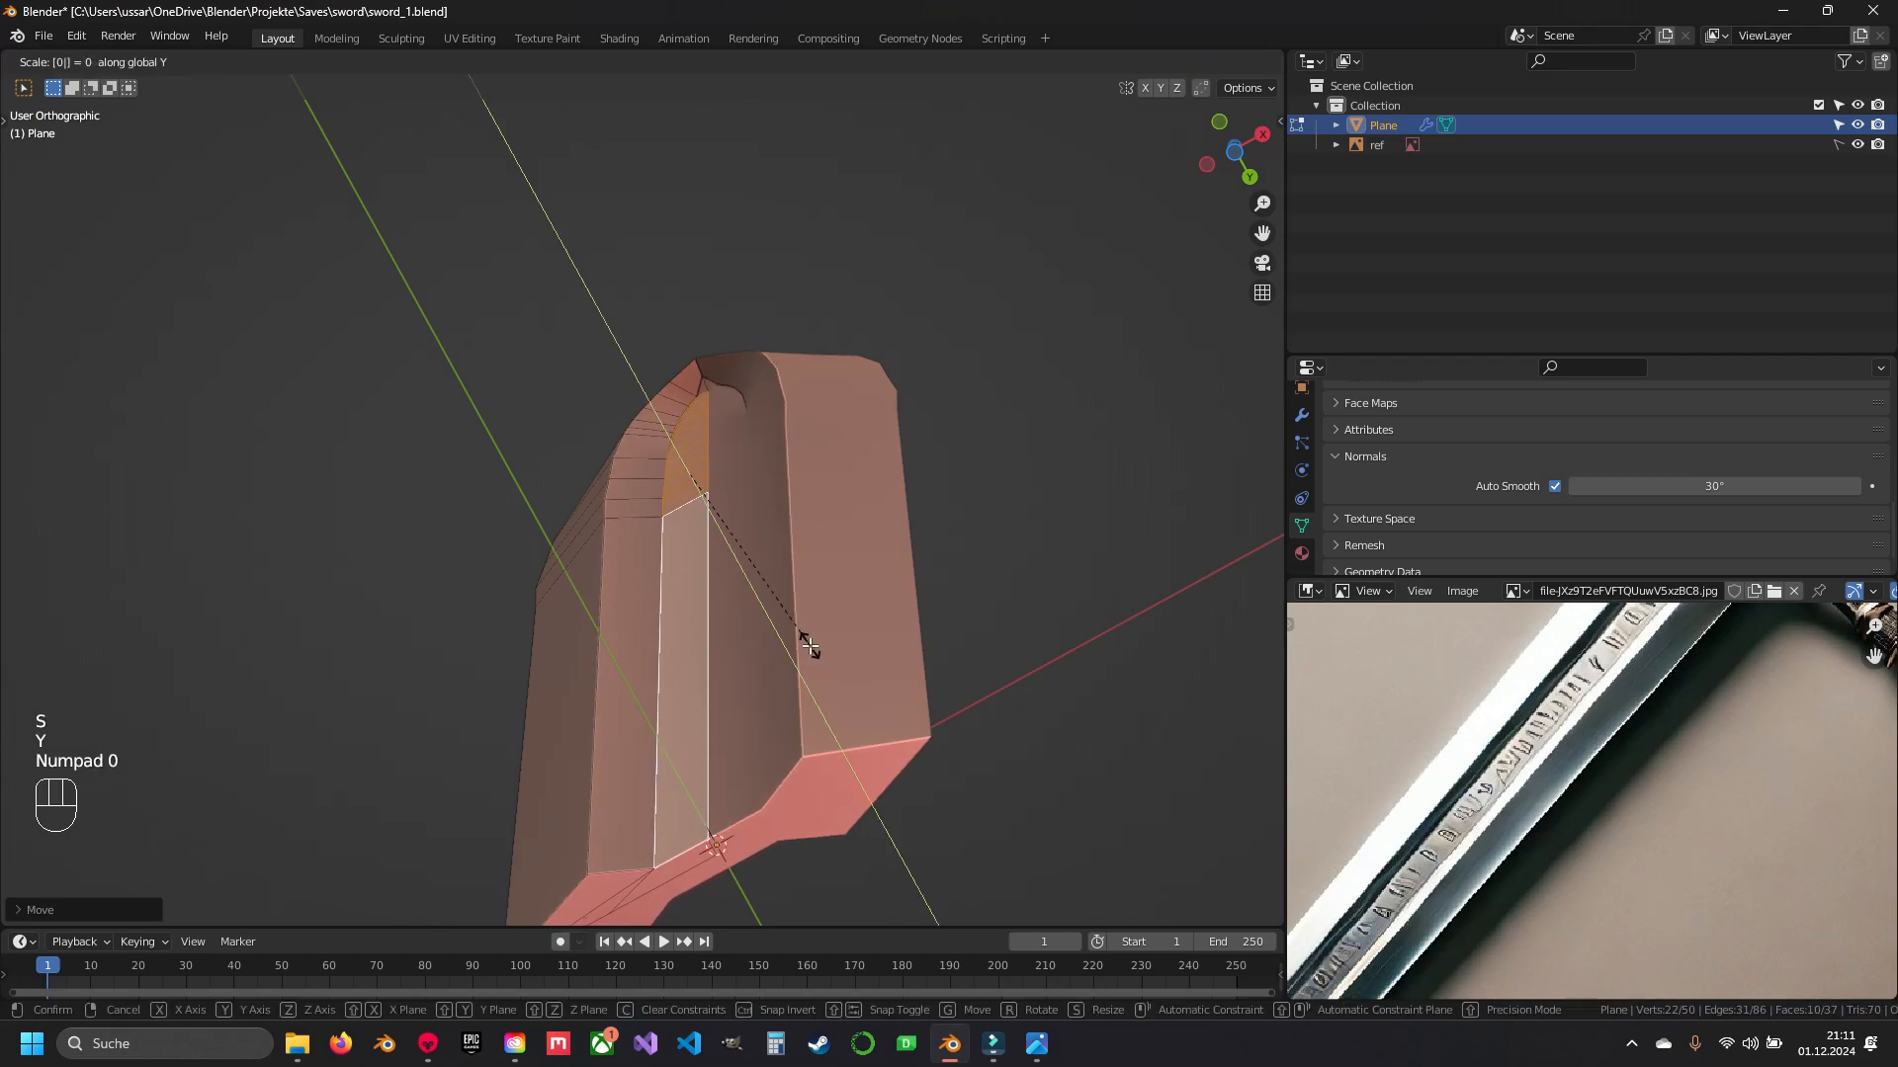
key(Return)
drag(719, 566, 632, 576)
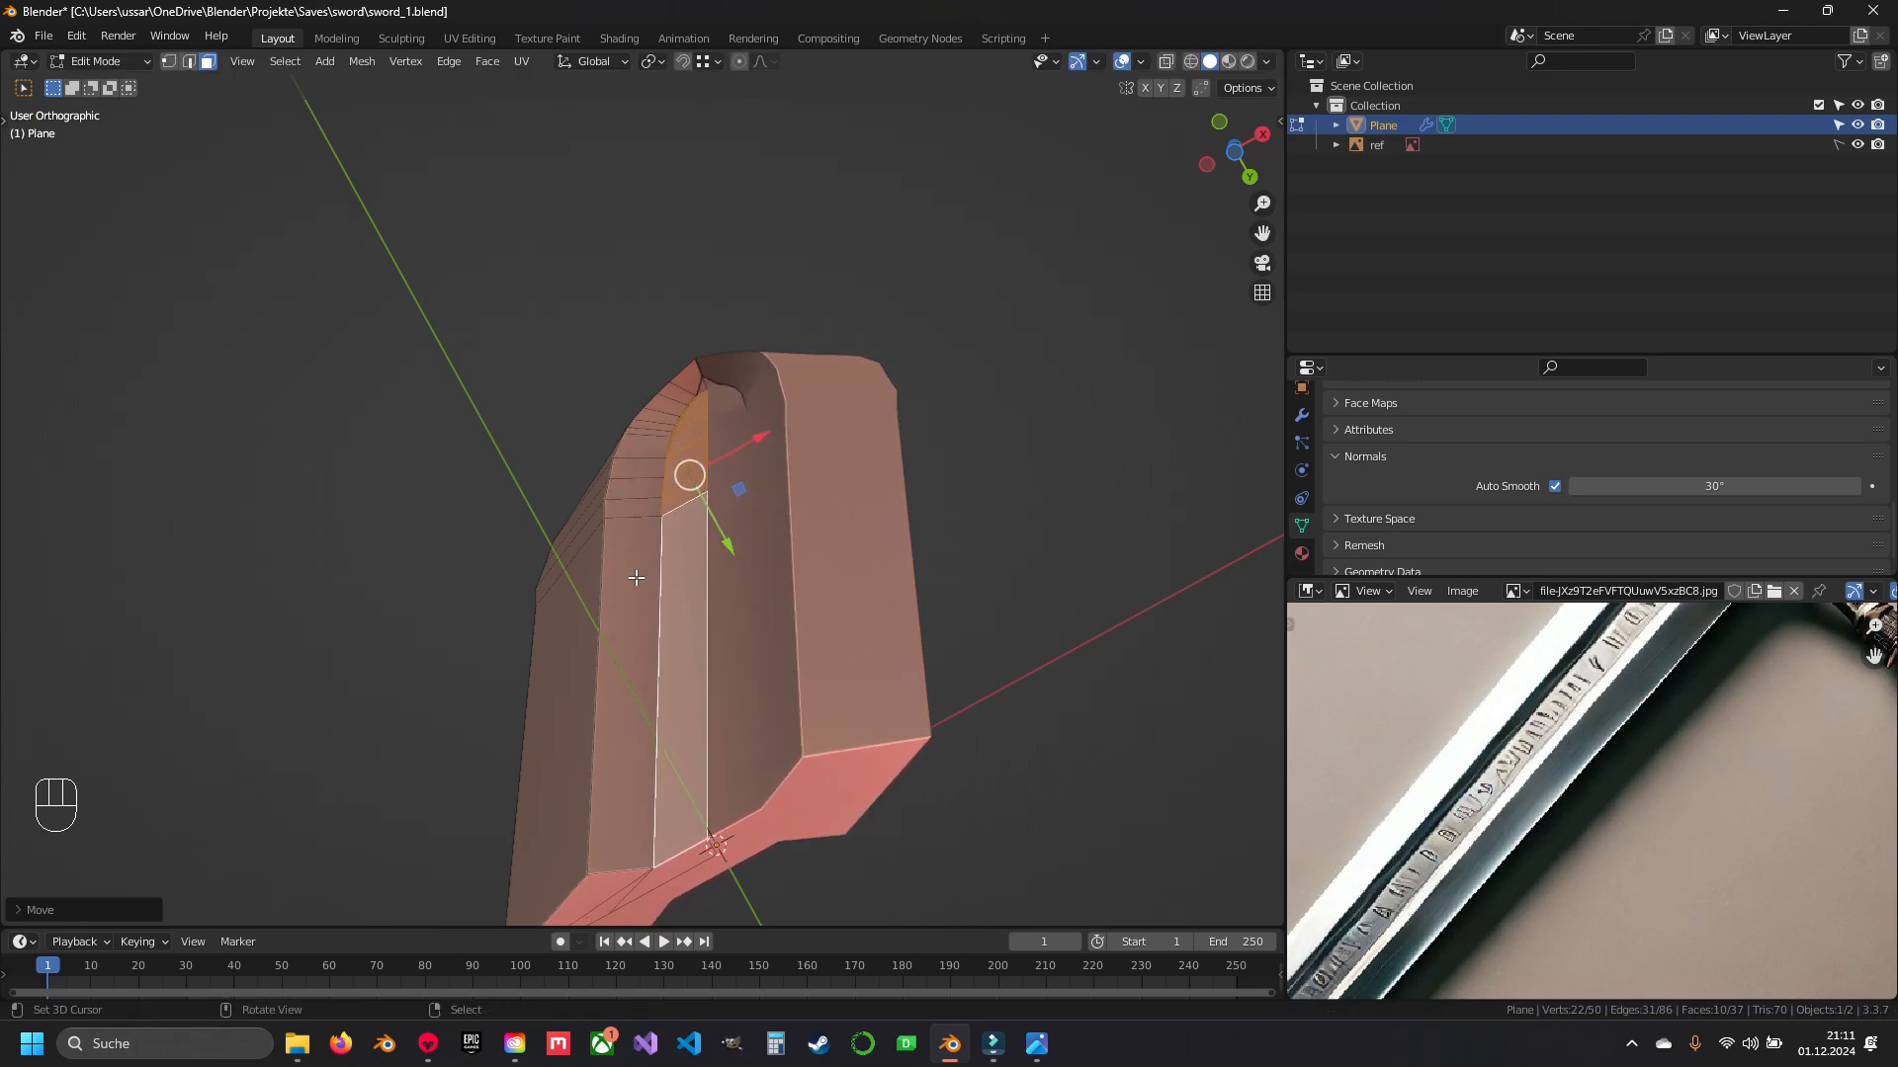
middle_drag(635, 576, 776, 914)
shift+middle_drag(736, 94, 748, 594)
key(ctrl+z)
- Shift the selected groove floor faces slightly along Y and check the blade in Object Mode
middle_drag(749, 595, 601, 359)
key(KP_7)
key(KP_1)
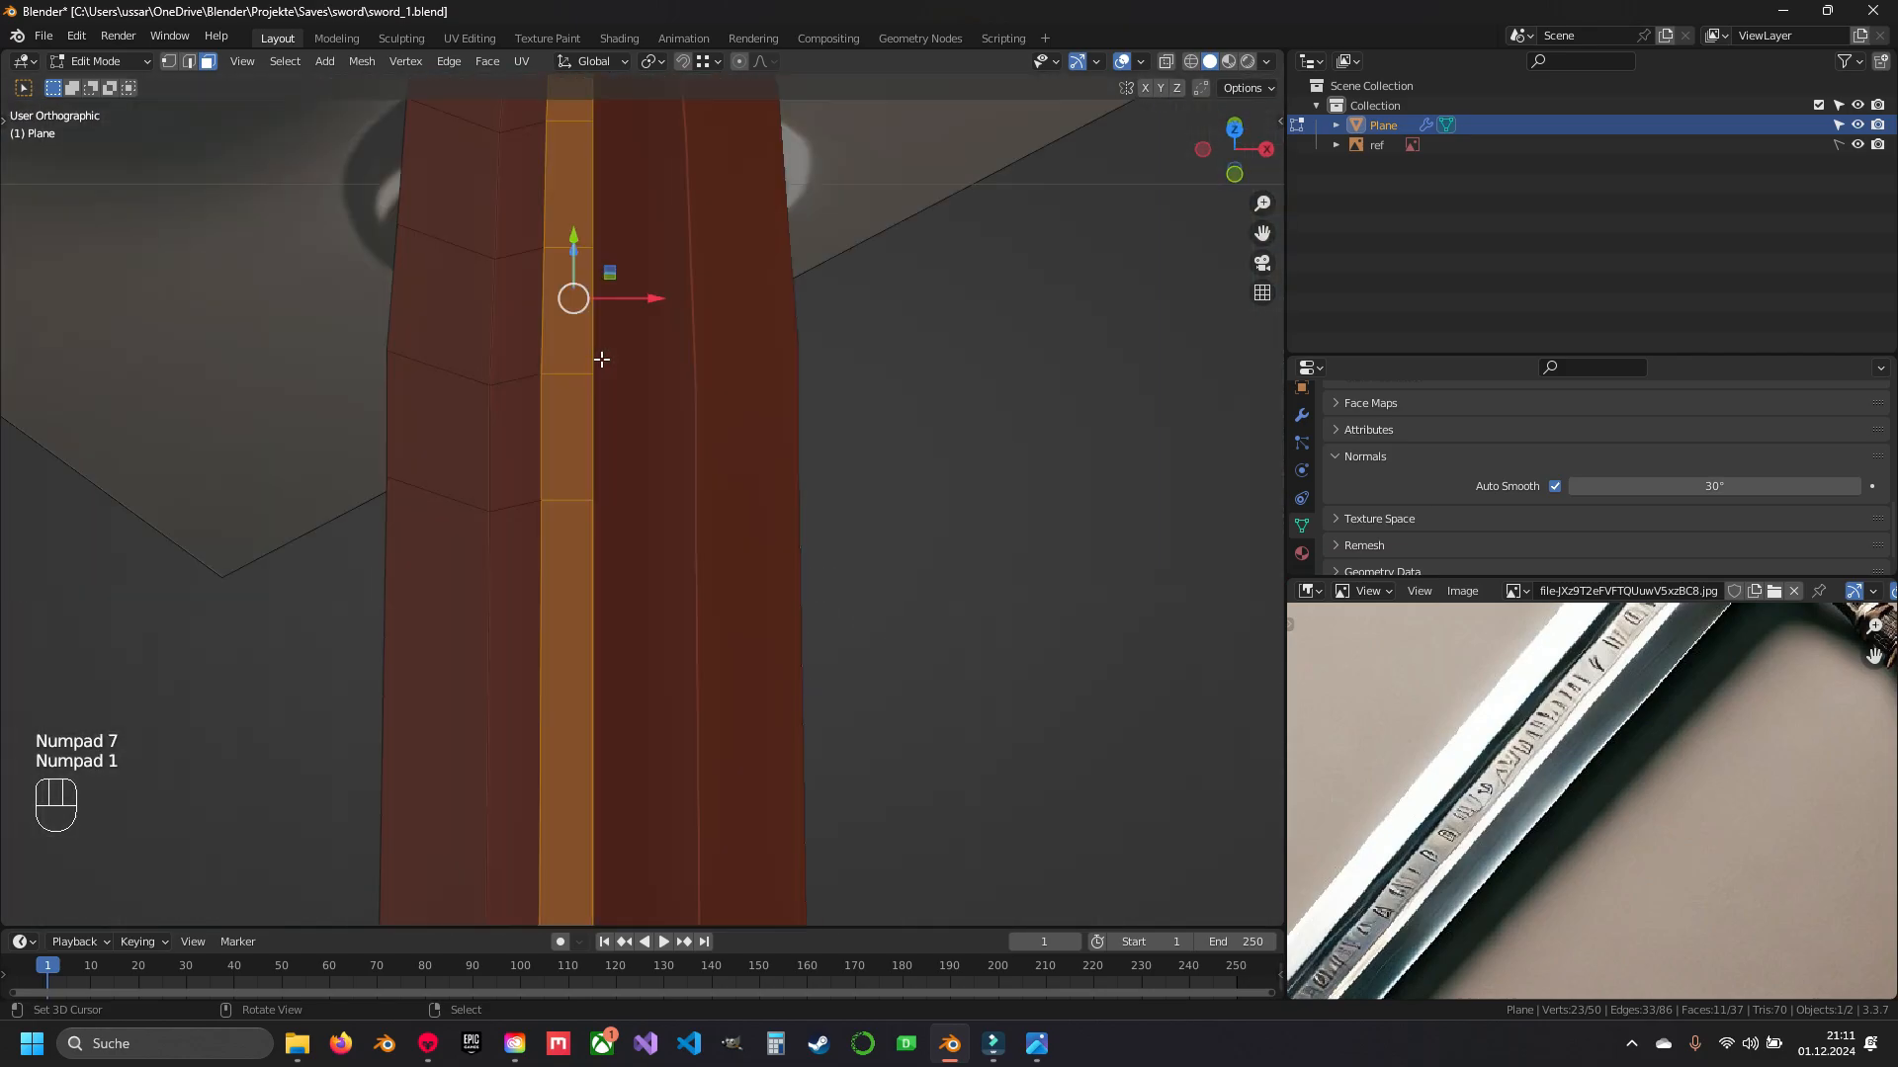
key(ctrl+KP_7)
key(z)
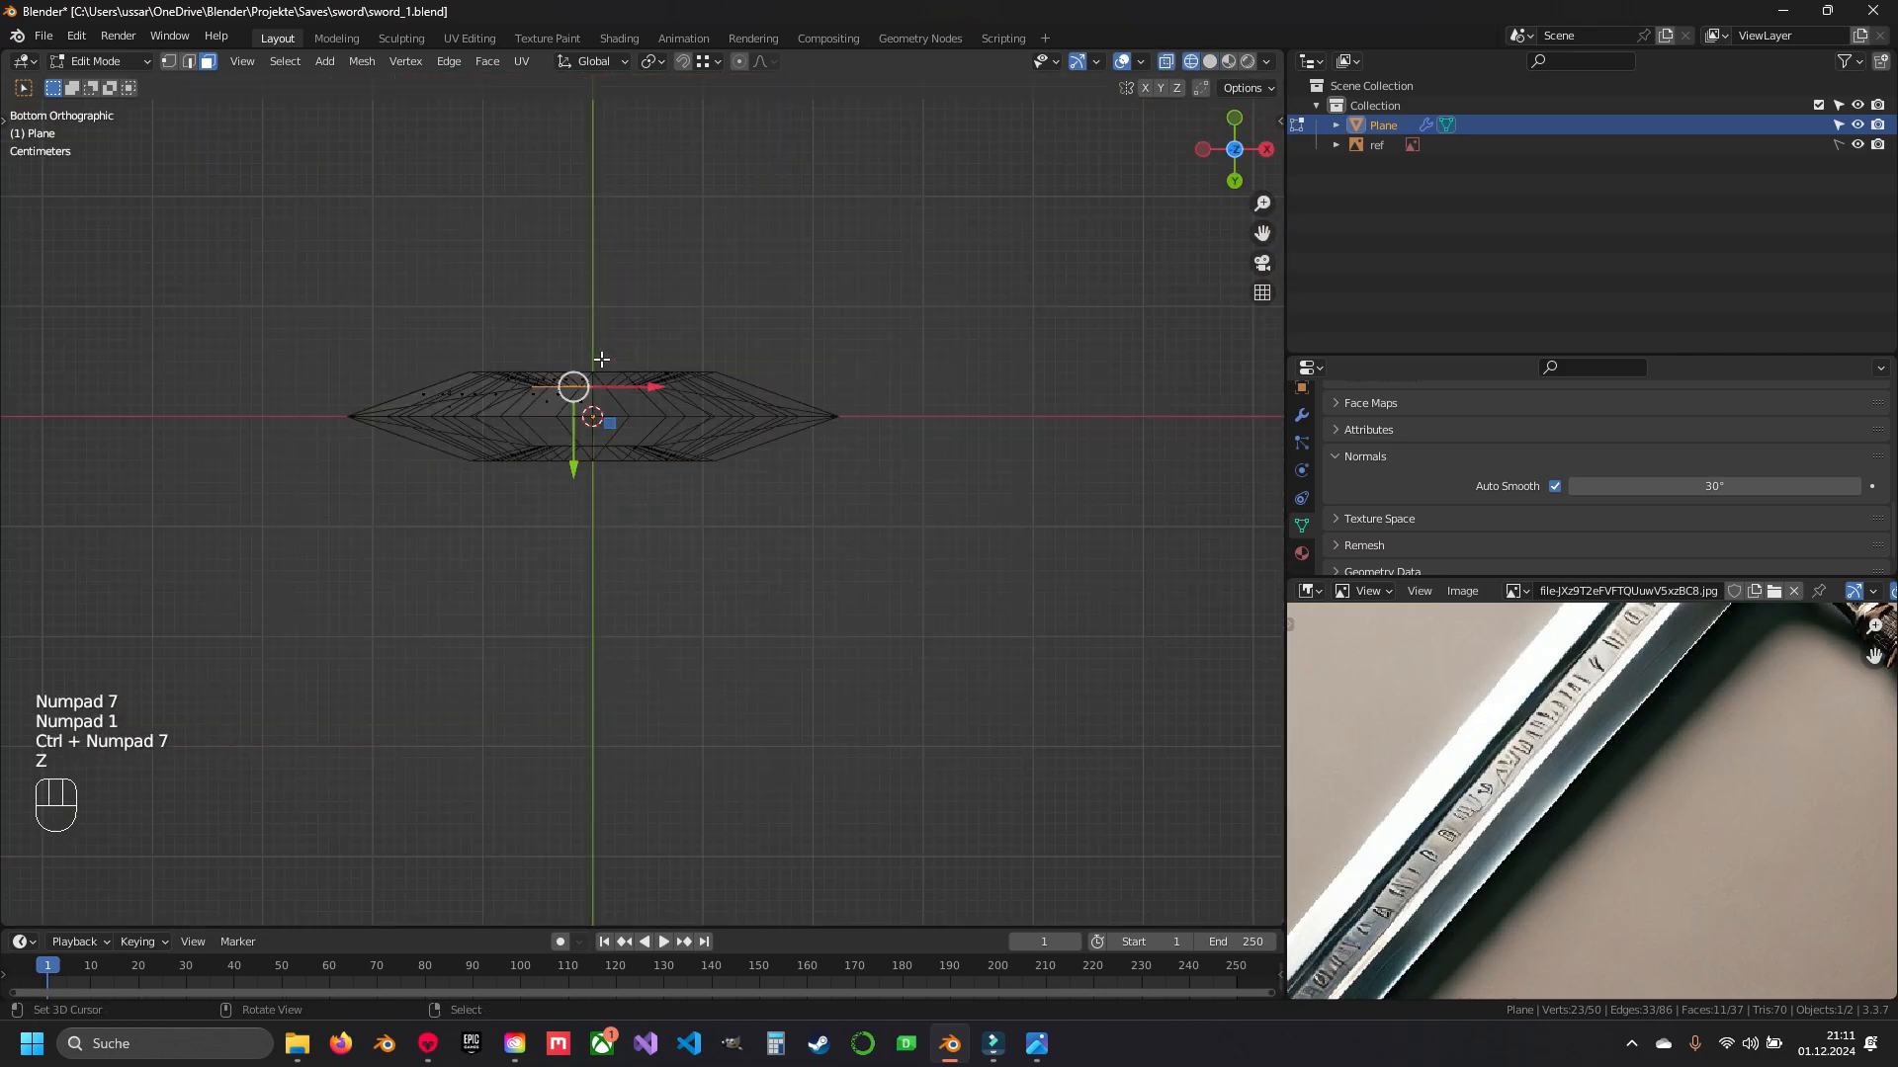
scroll(604, 359, up, 5)
shift+middle_drag(527, 299, 735, 590)
shift+middle_drag(611, 381, 736, 594)
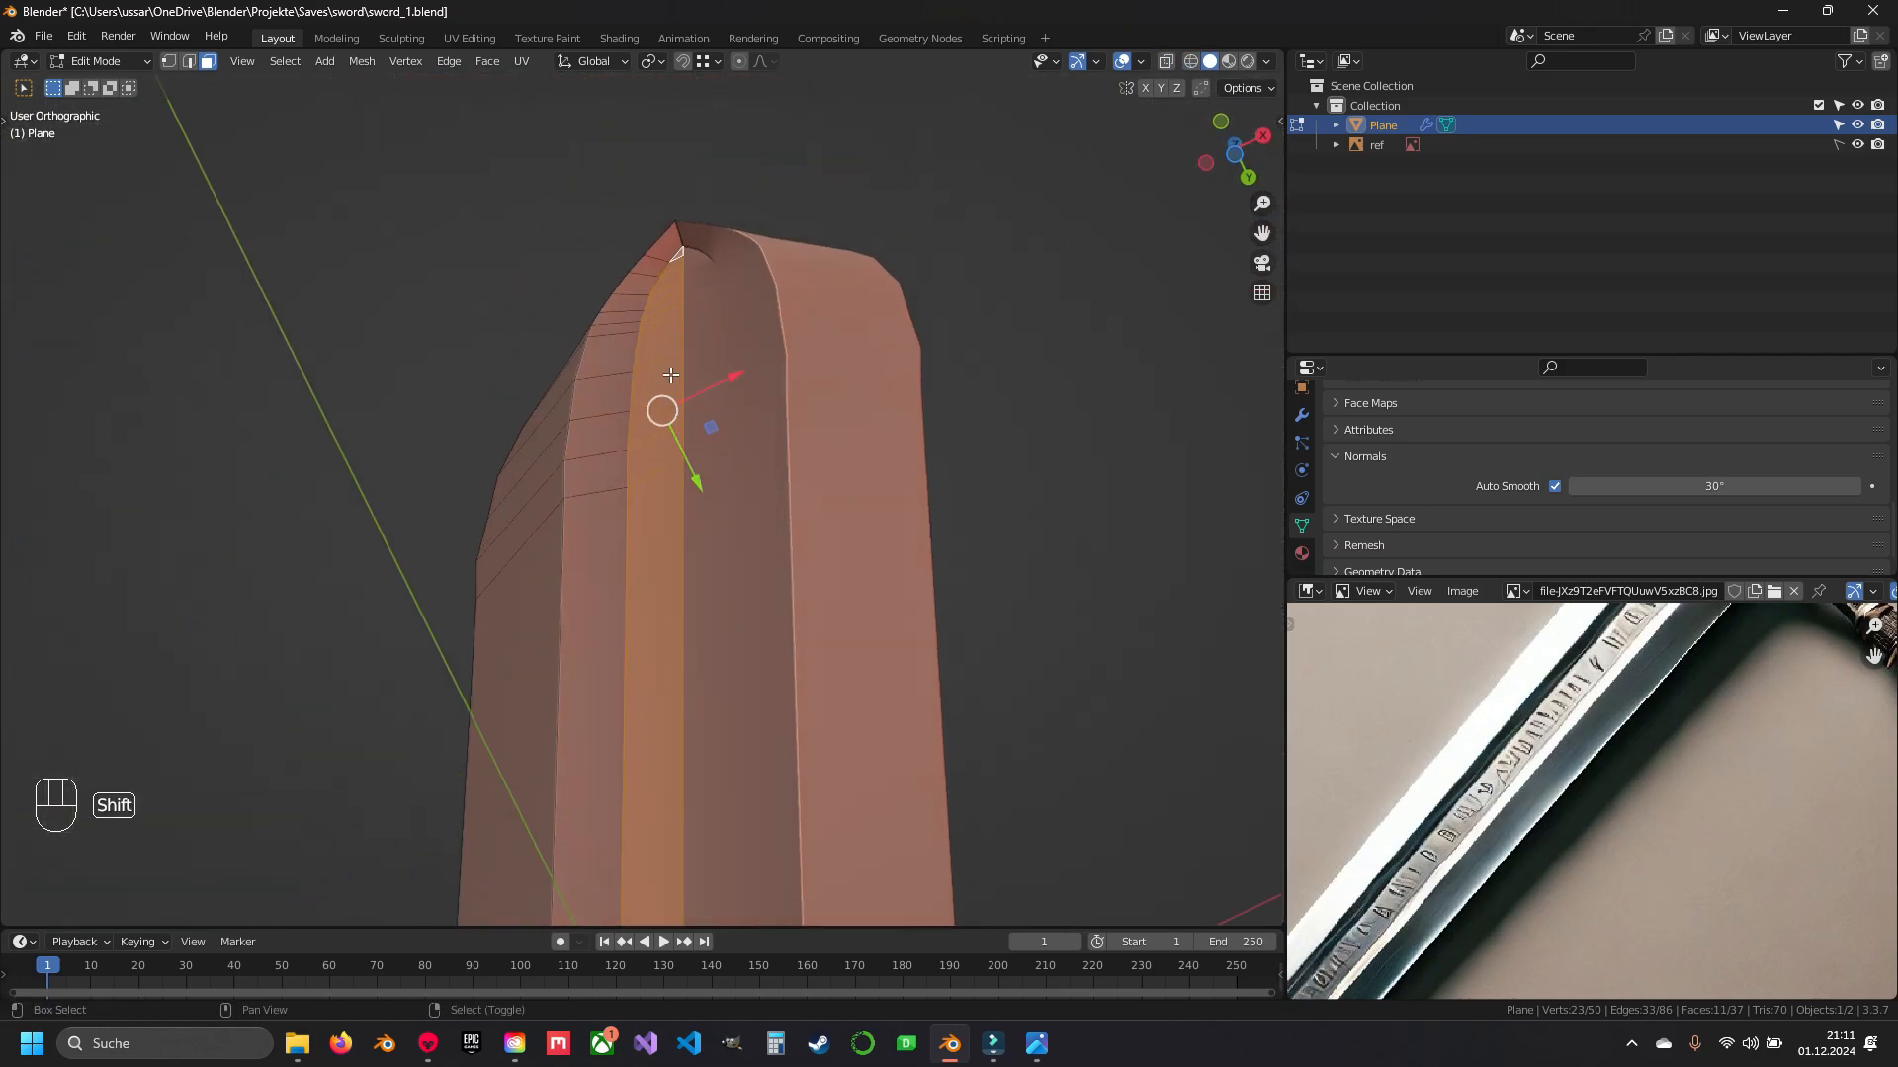
scroll(736, 594, up, 2)
drag(726, 538, 724, 540)
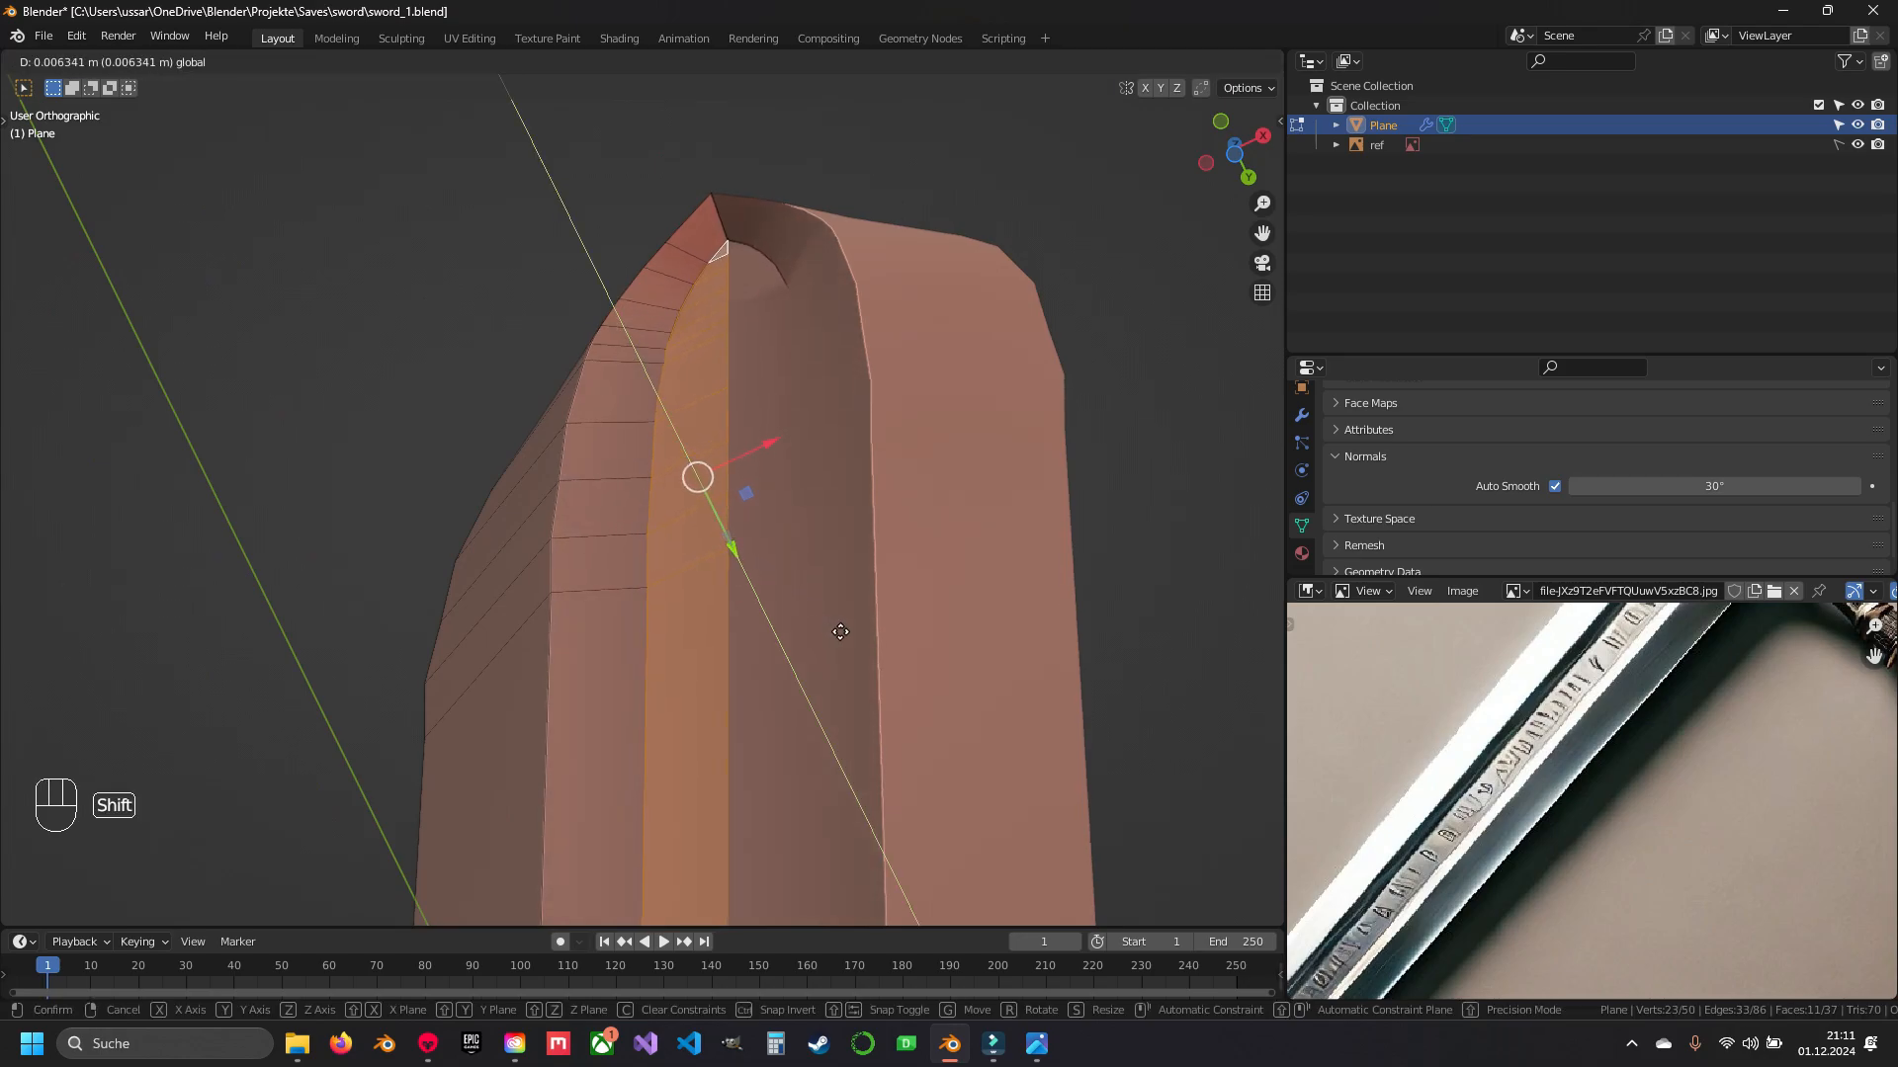
click(938, 798)
scroll(775, 658, down, 6)
shift+middle_drag(686, 639, 890, 396)
key(Tab)
scroll(781, 470, down, 5)
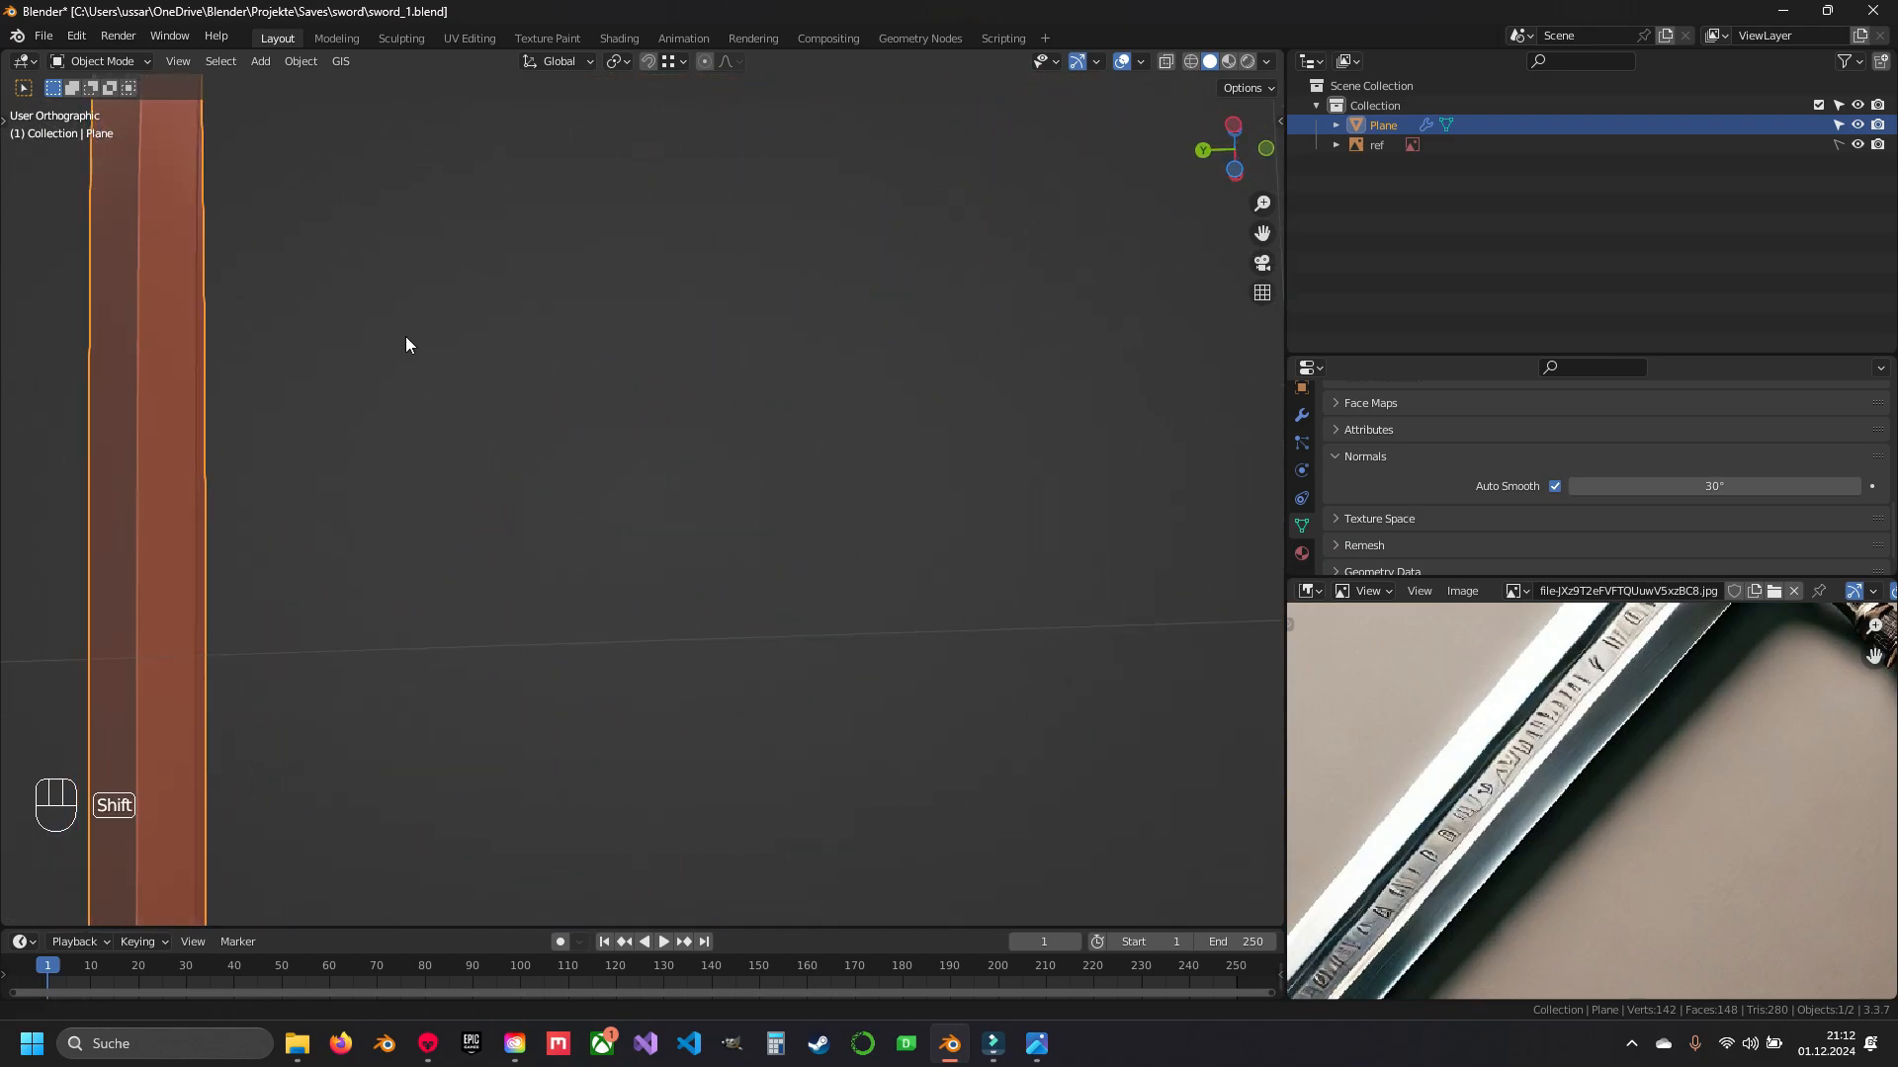
- Try to move the groove's outer rim edges about 0.01 m along Y, and undo it
middle_drag(405, 344, 616, 735)
key(Tab)
key(2)
alt+middle_drag(640, 465, 710, 385)
scroll(729, 636, up, 3)
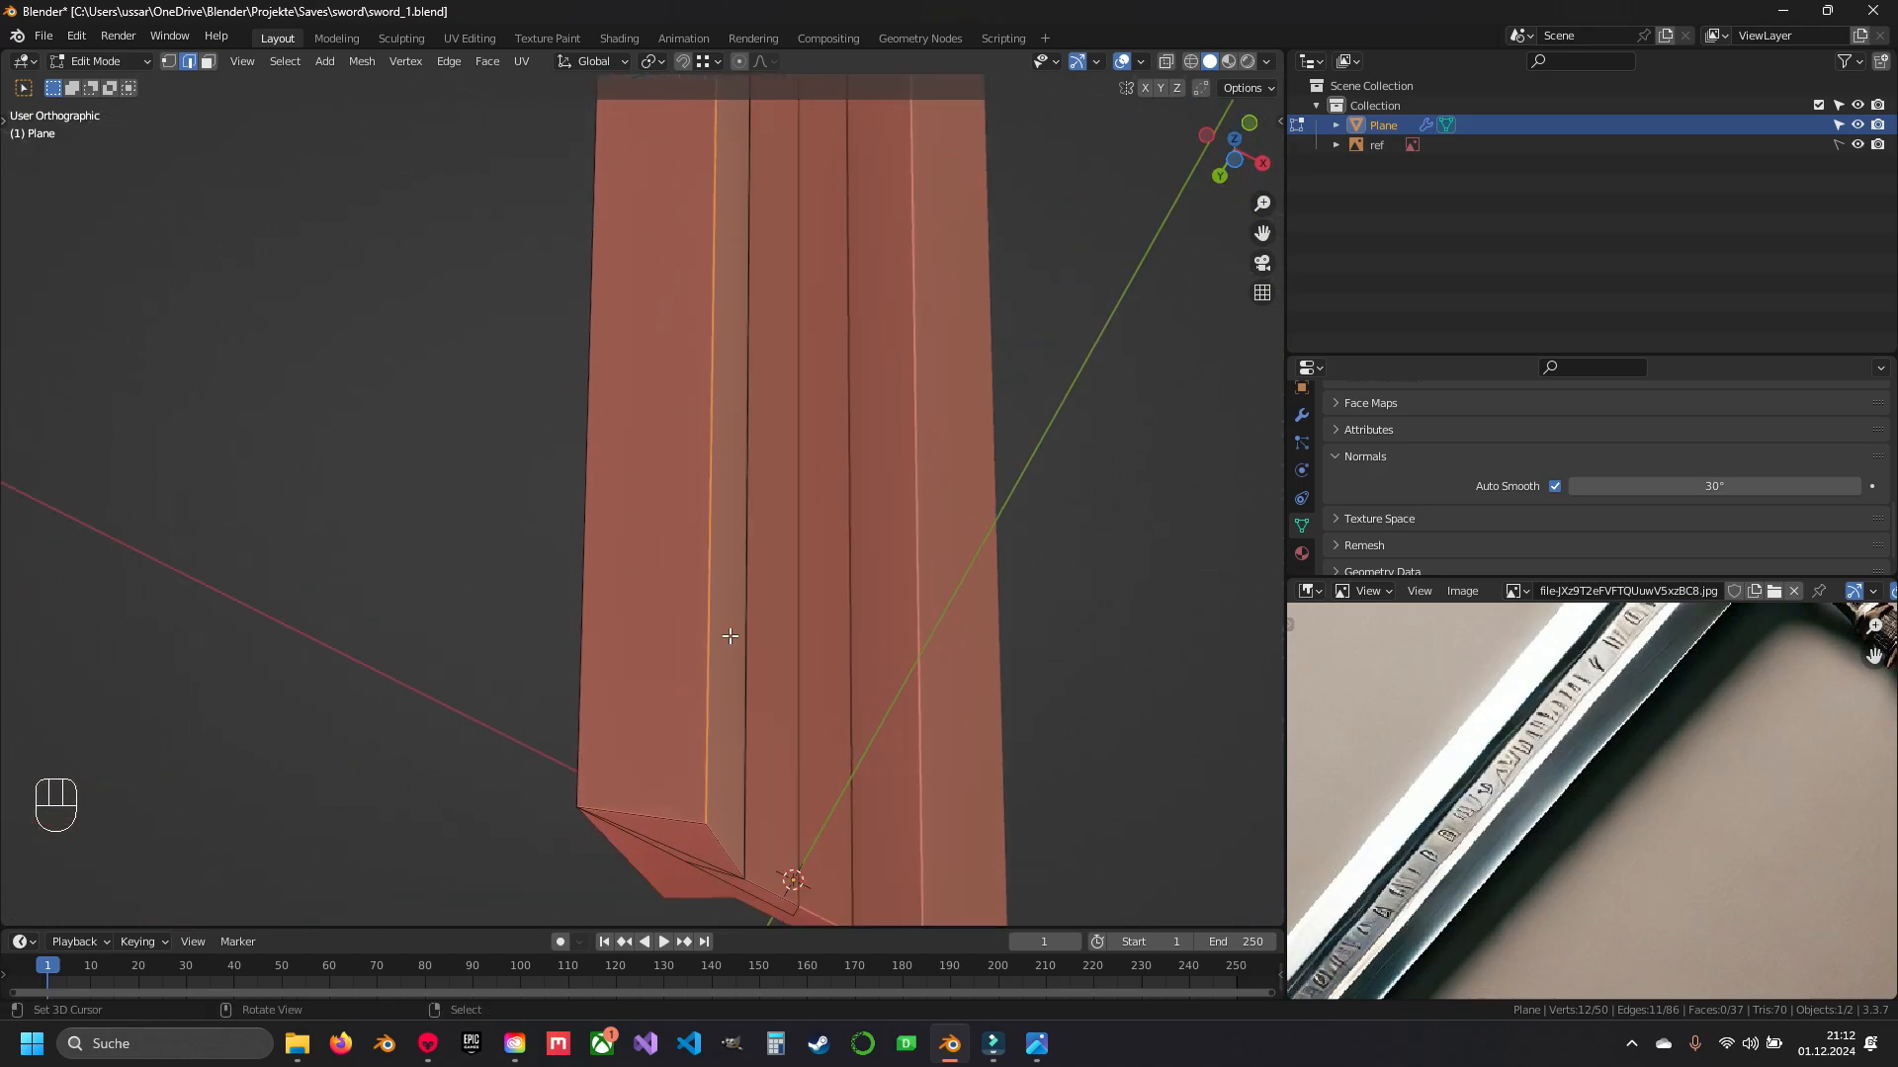
middle_drag(730, 623, 736, 548)
shift+middle_drag(748, 227, 716, 504)
middle_drag(729, 474, 716, 506)
shift+drag(662, 283, 666, 274)
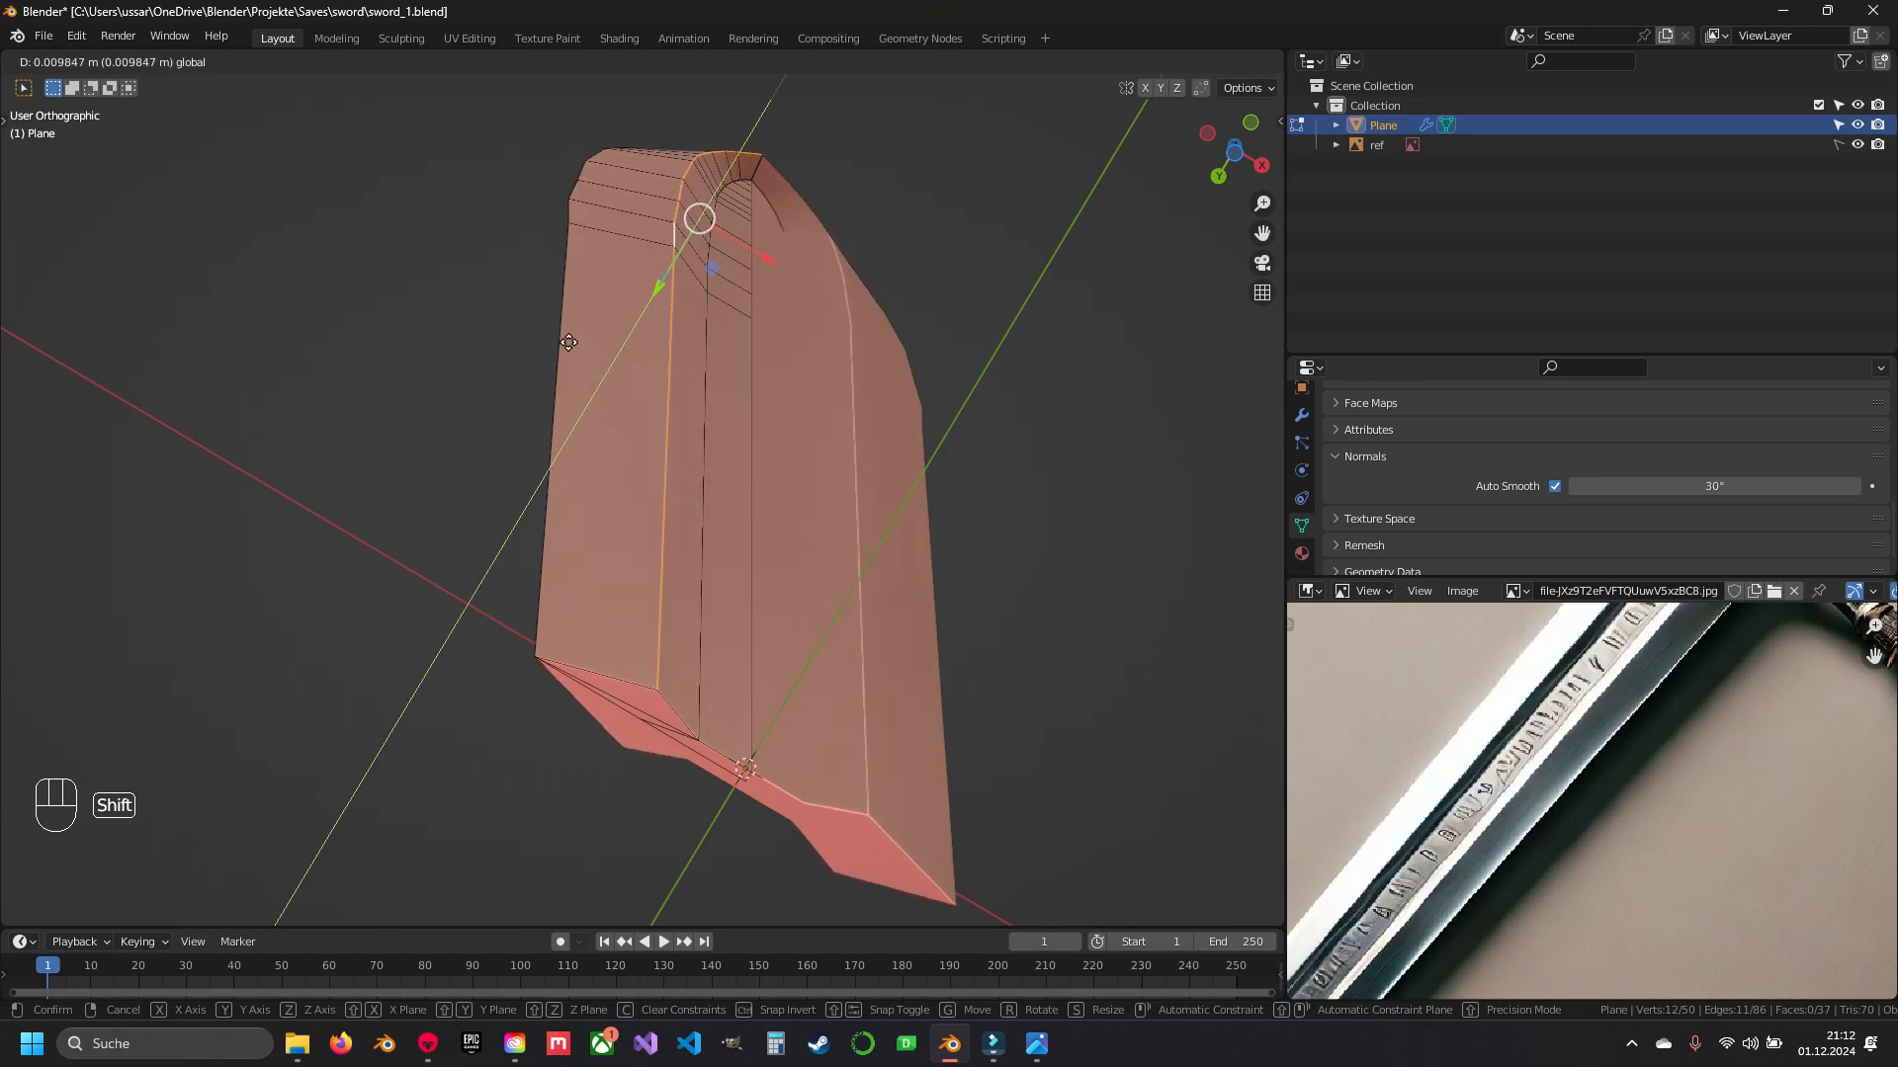
shift+drag(659, 232, 672, 237)
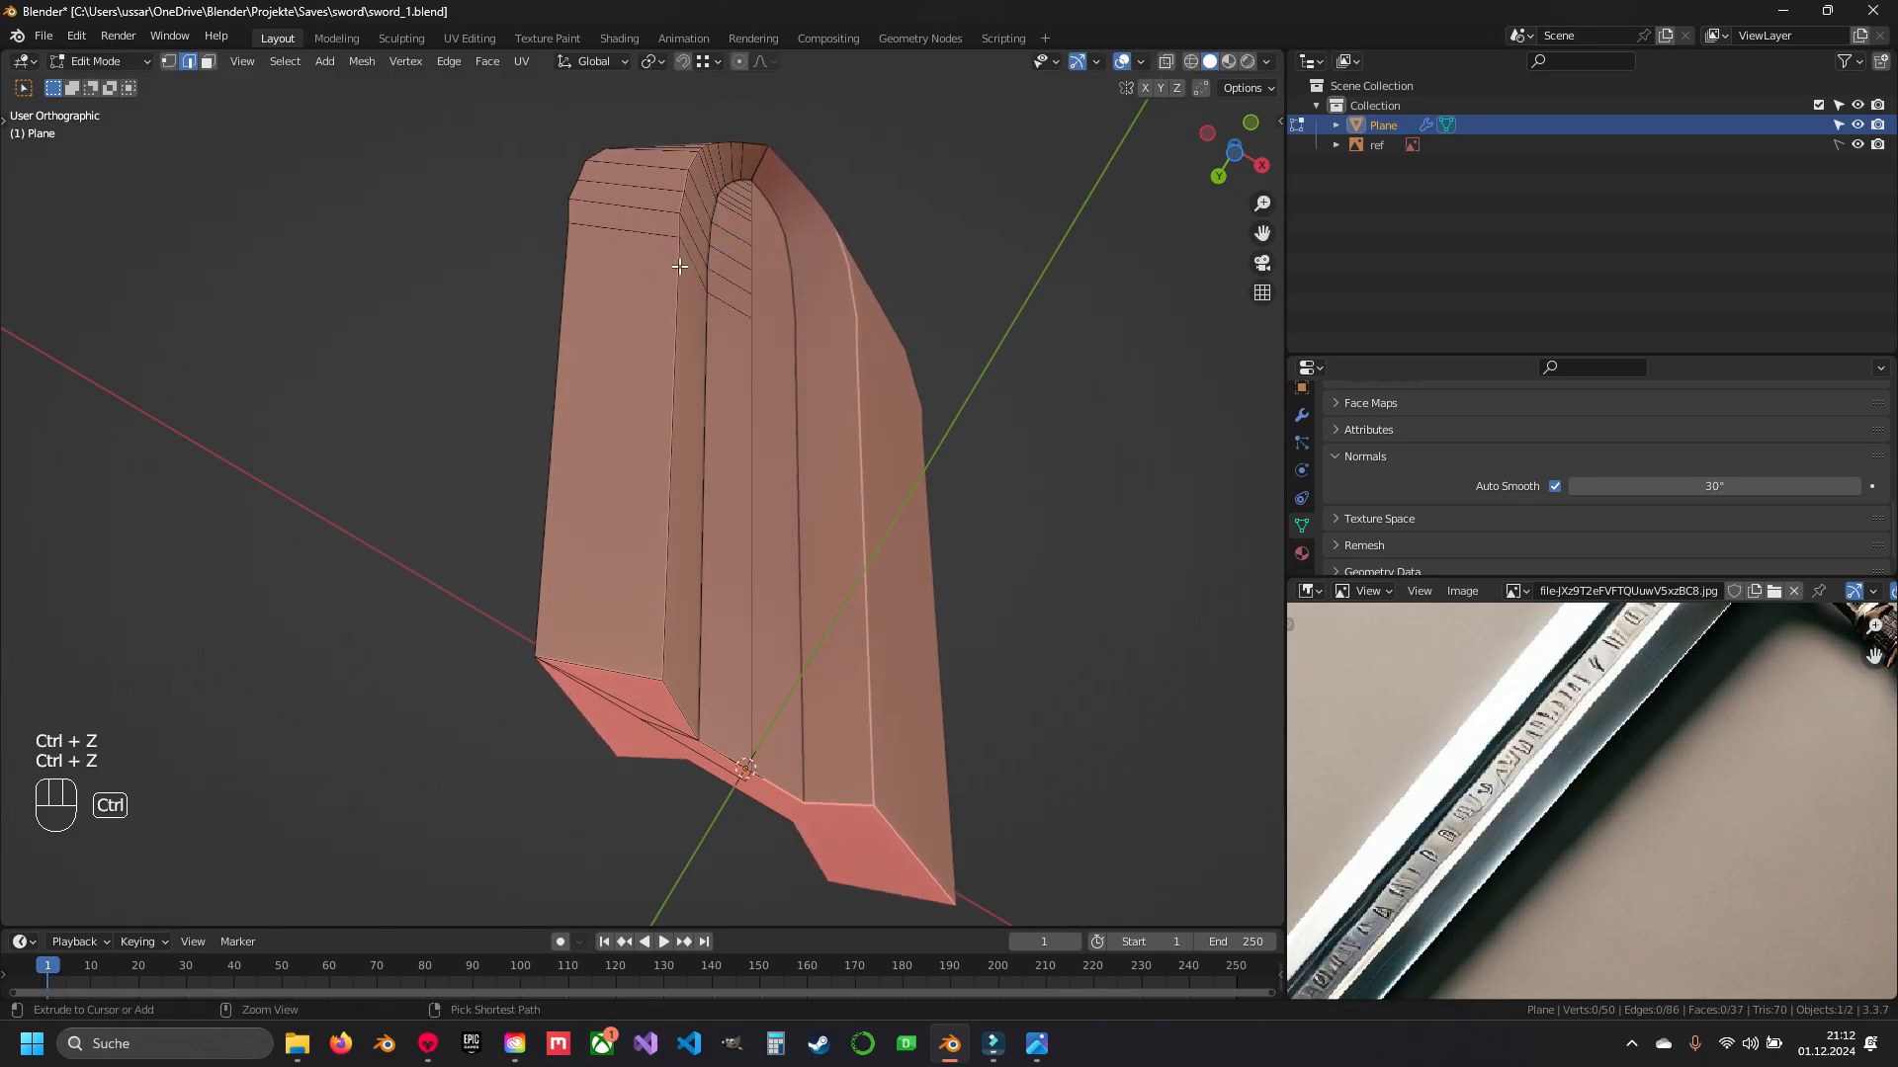
key(ctrl+z)
key(ctrl+z)
key(ctrl+z)
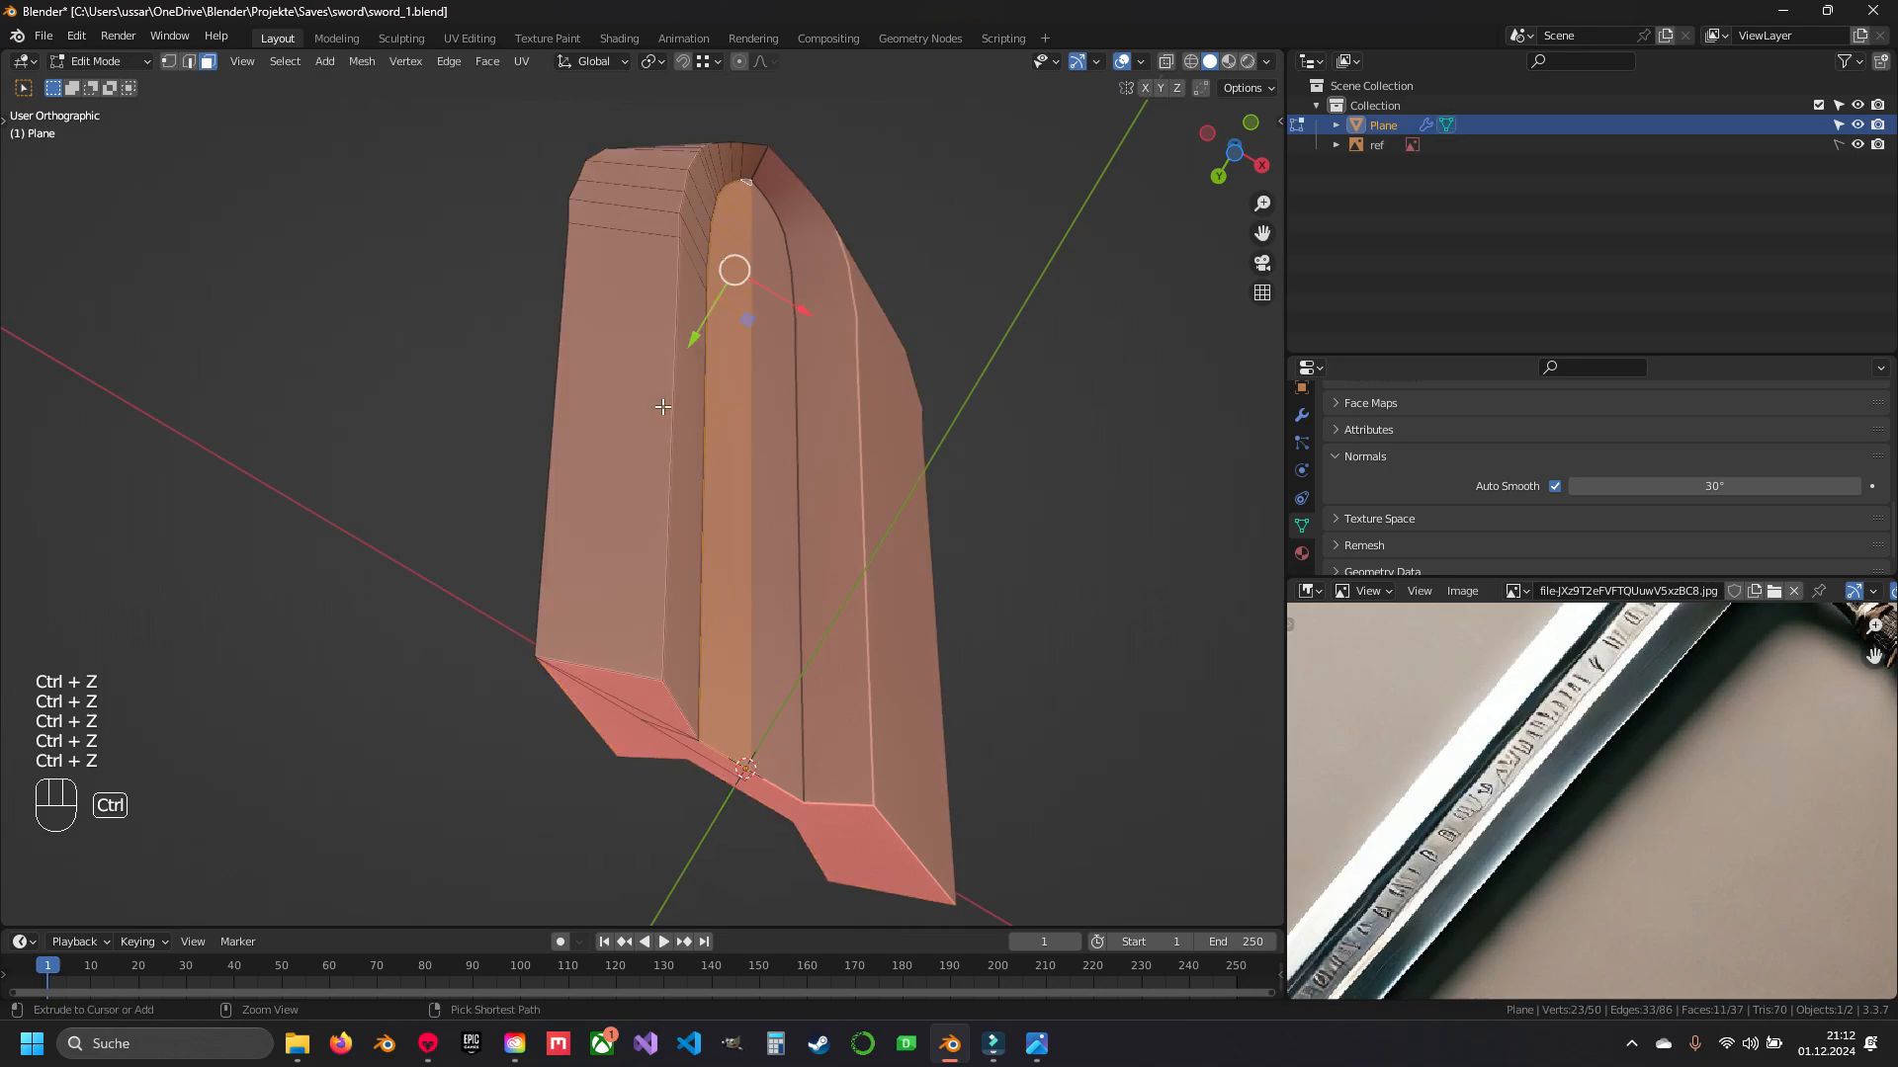
- Select the edge path along the side of the groove floor up to the tip and mark it sharp
middle_drag(797, 287, 700, 240)
key(Tab)
key(Tab)
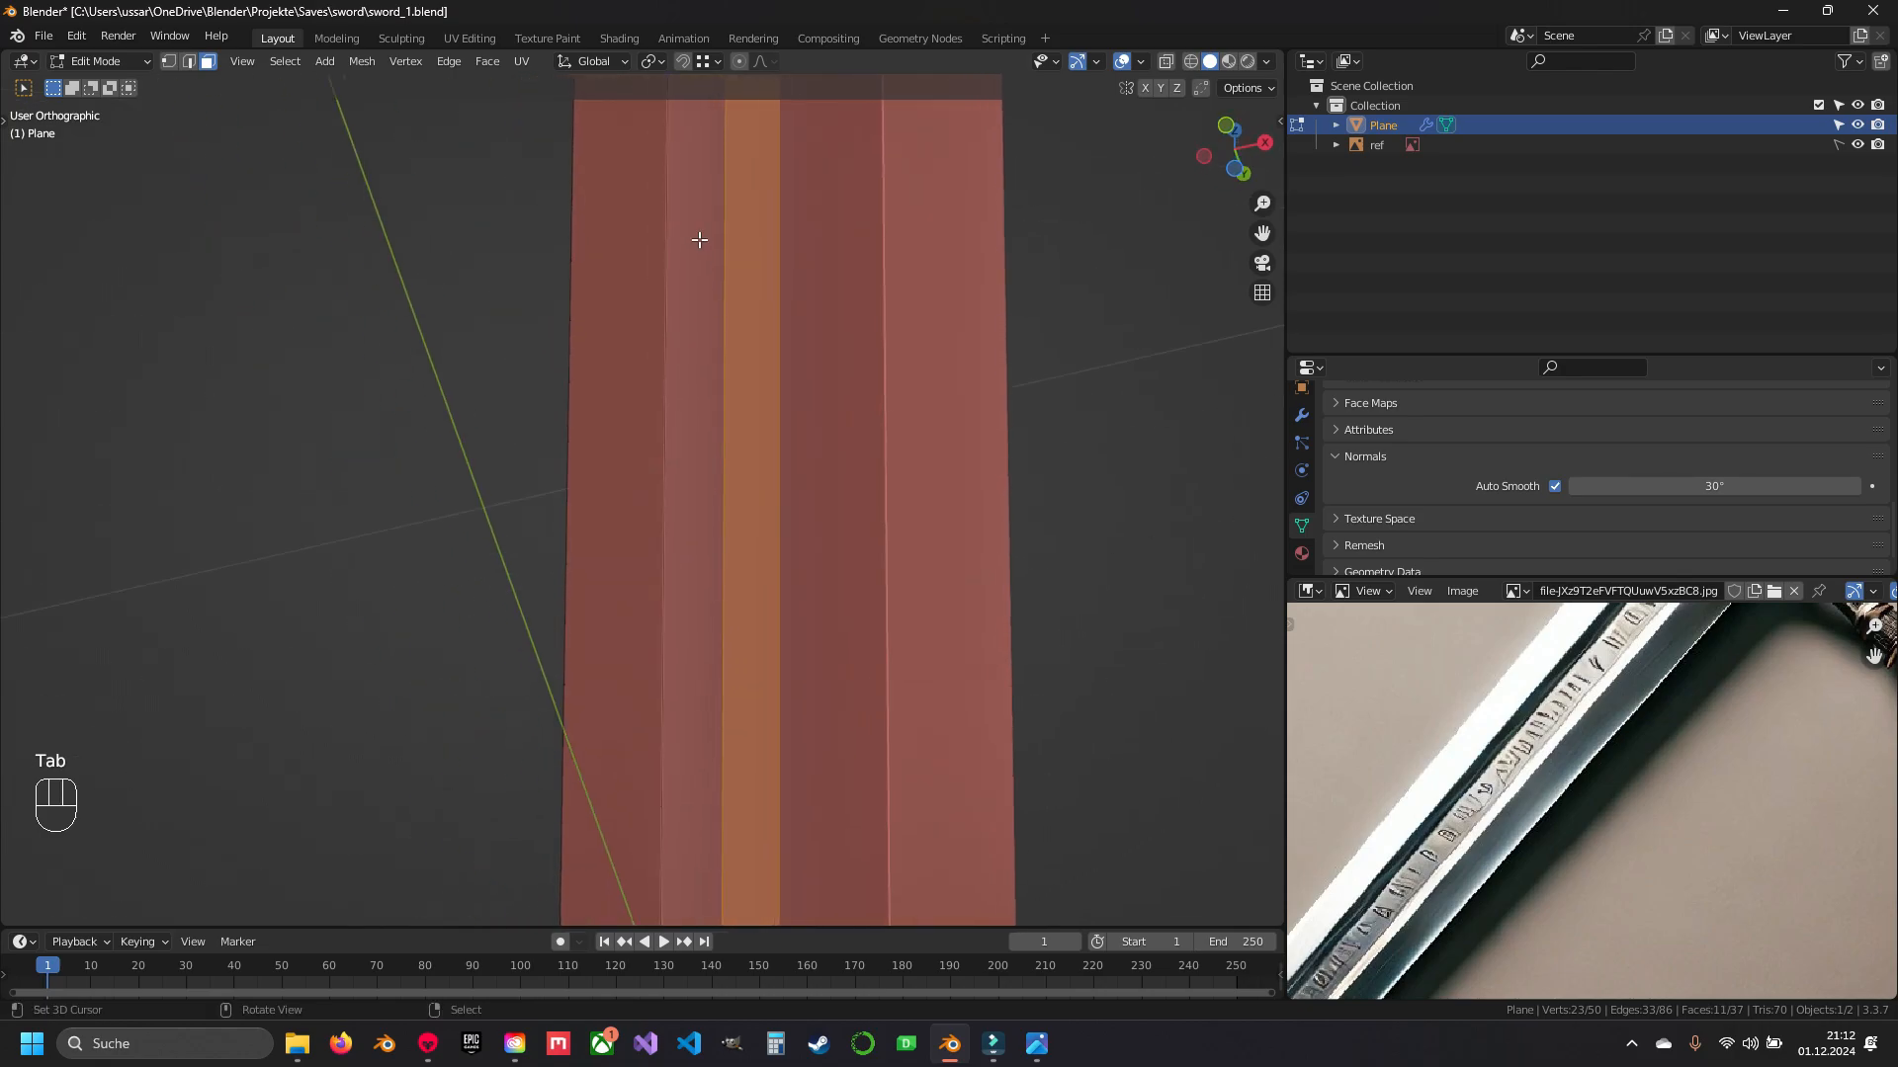
scroll(700, 240, down, 6)
middle_drag(691, 339, 737, 492)
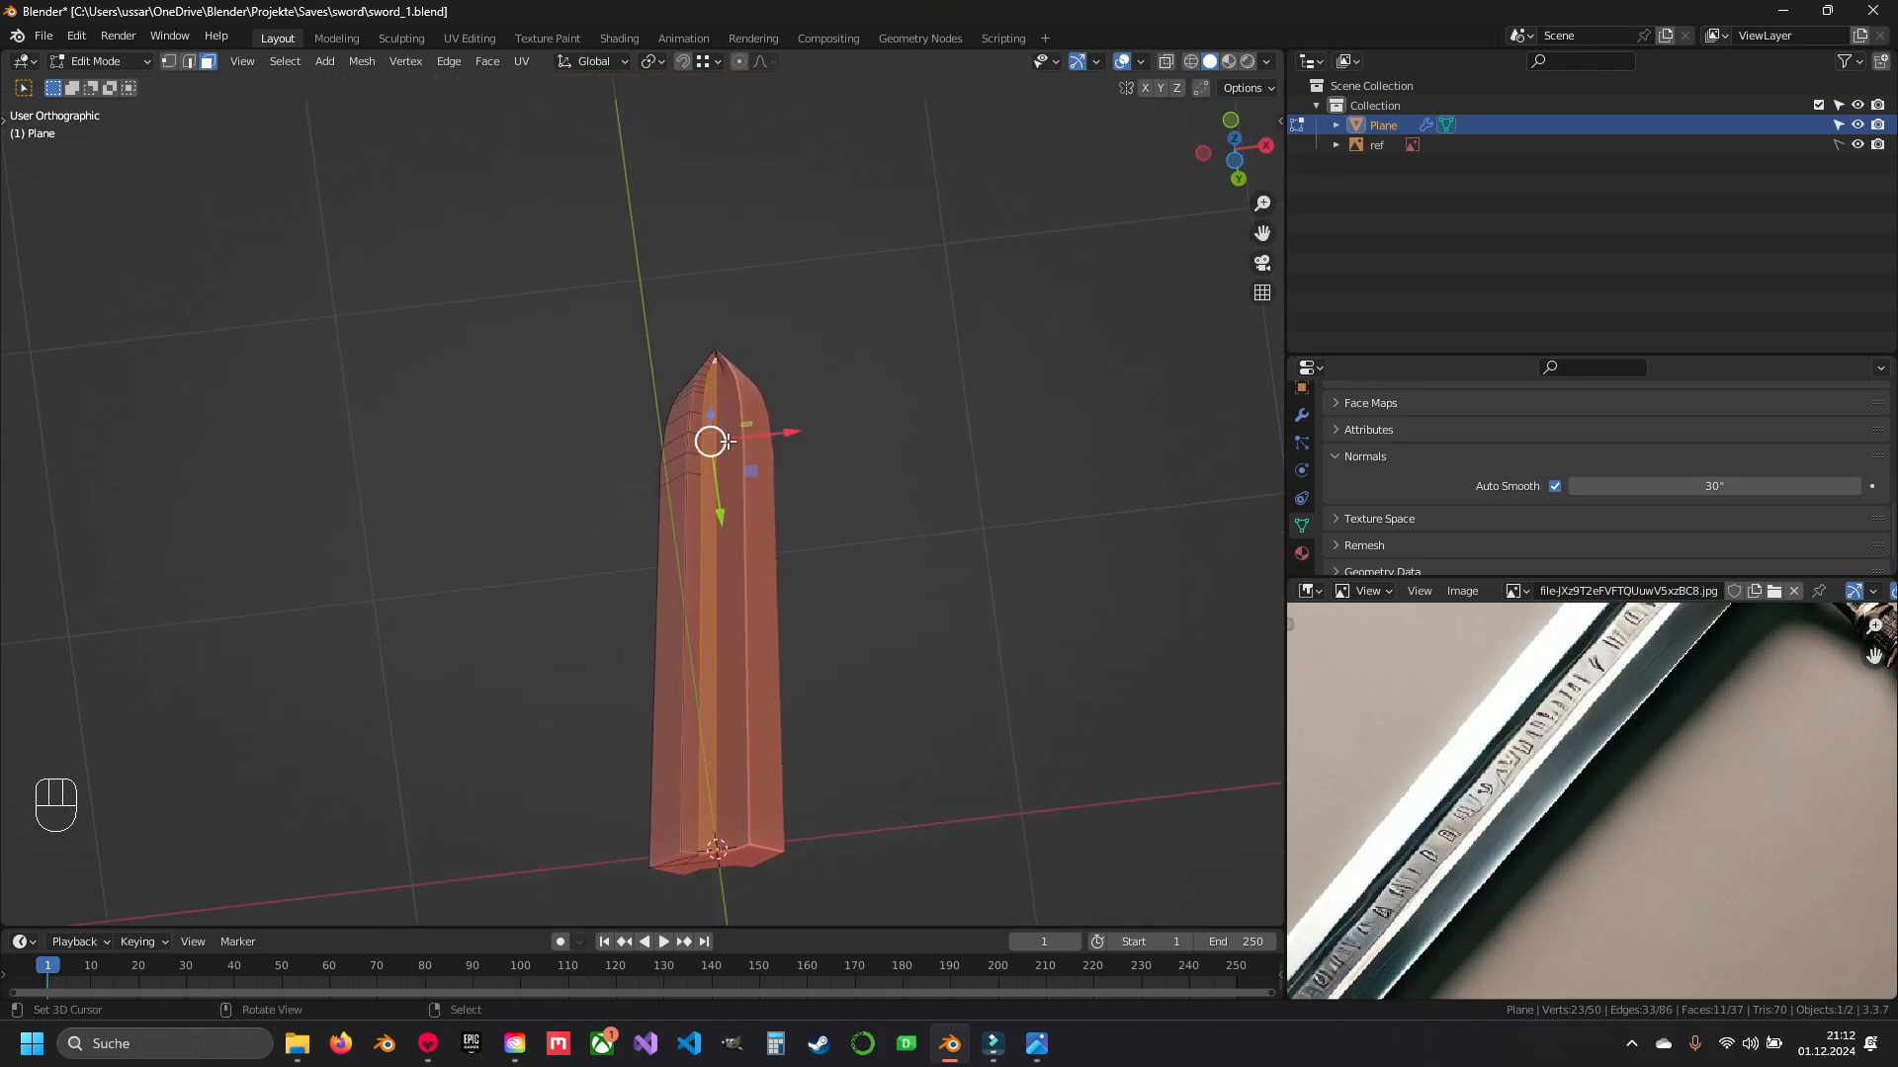
scroll(738, 489, up, 5)
key(2)
shift+middle_drag(785, 595, 767, 468)
right_click(767, 421)
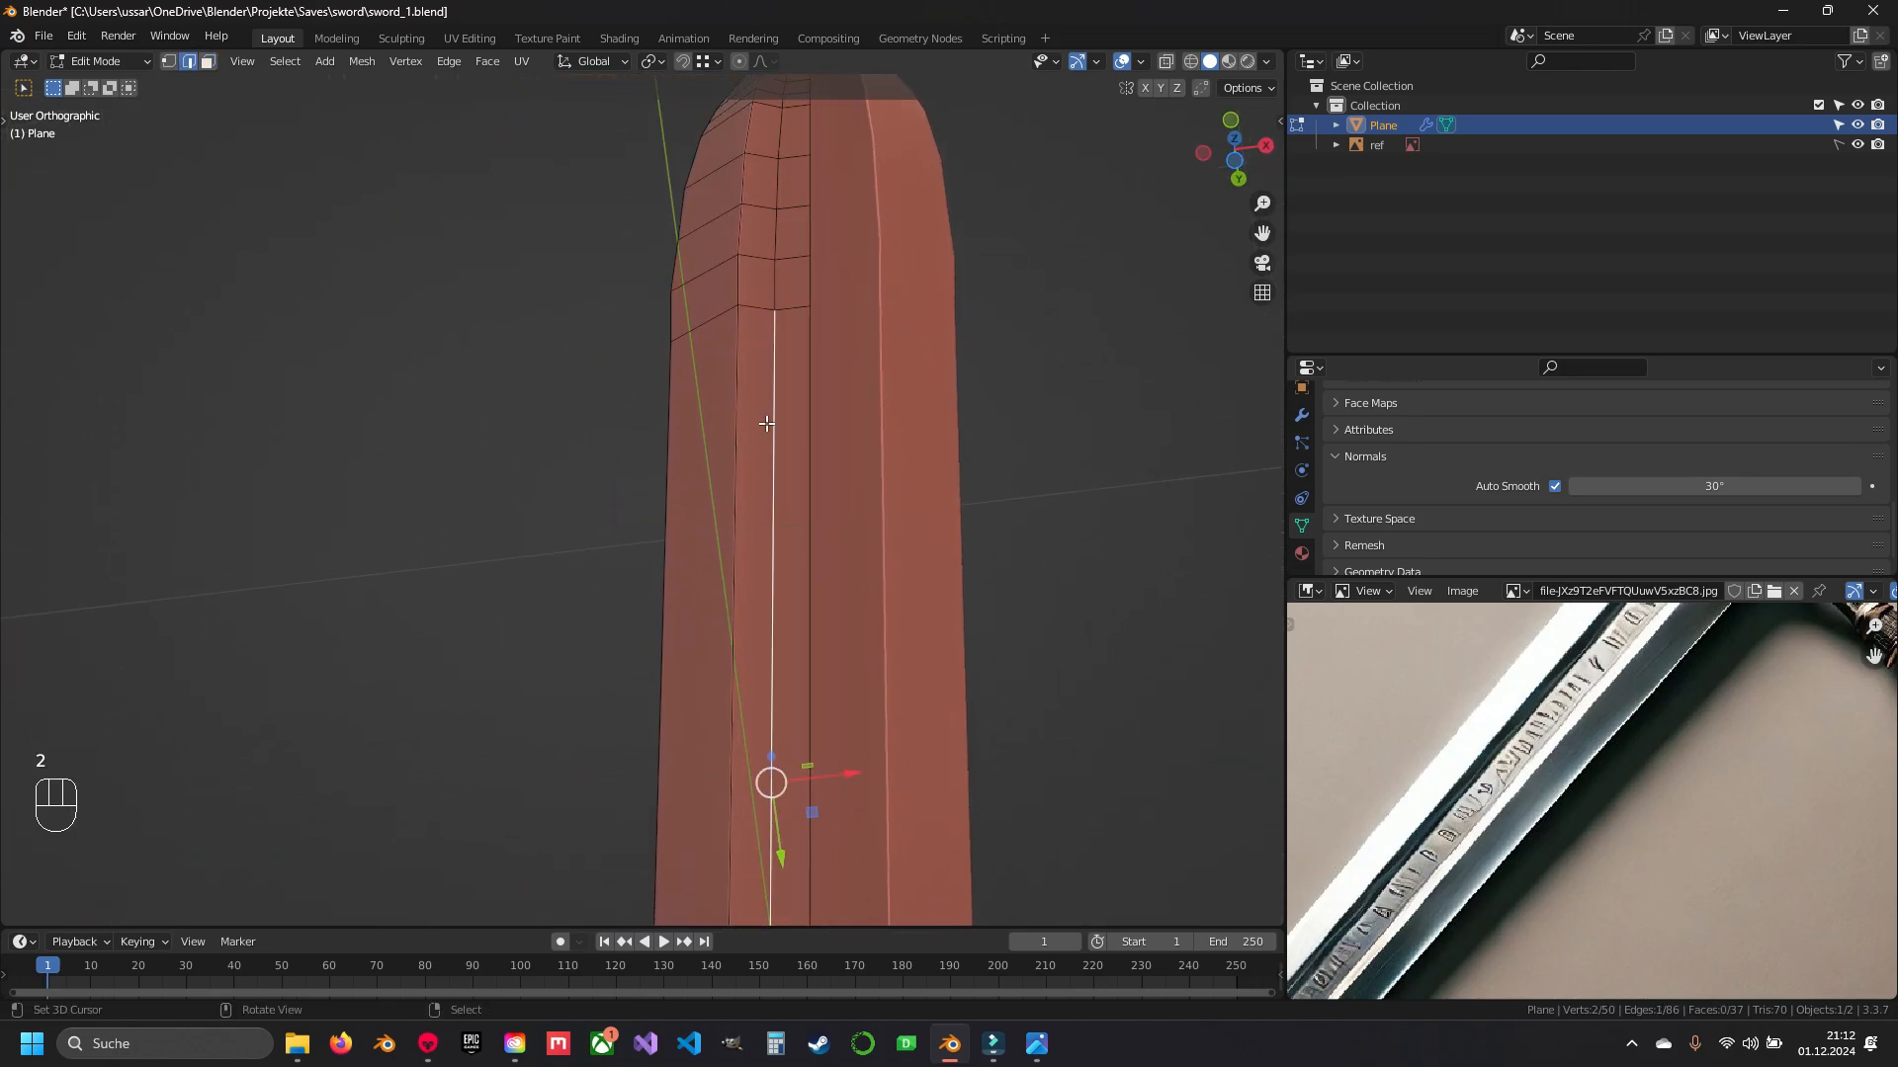
shift+middle_drag(786, 158, 732, 605)
scroll(737, 599, up, 6)
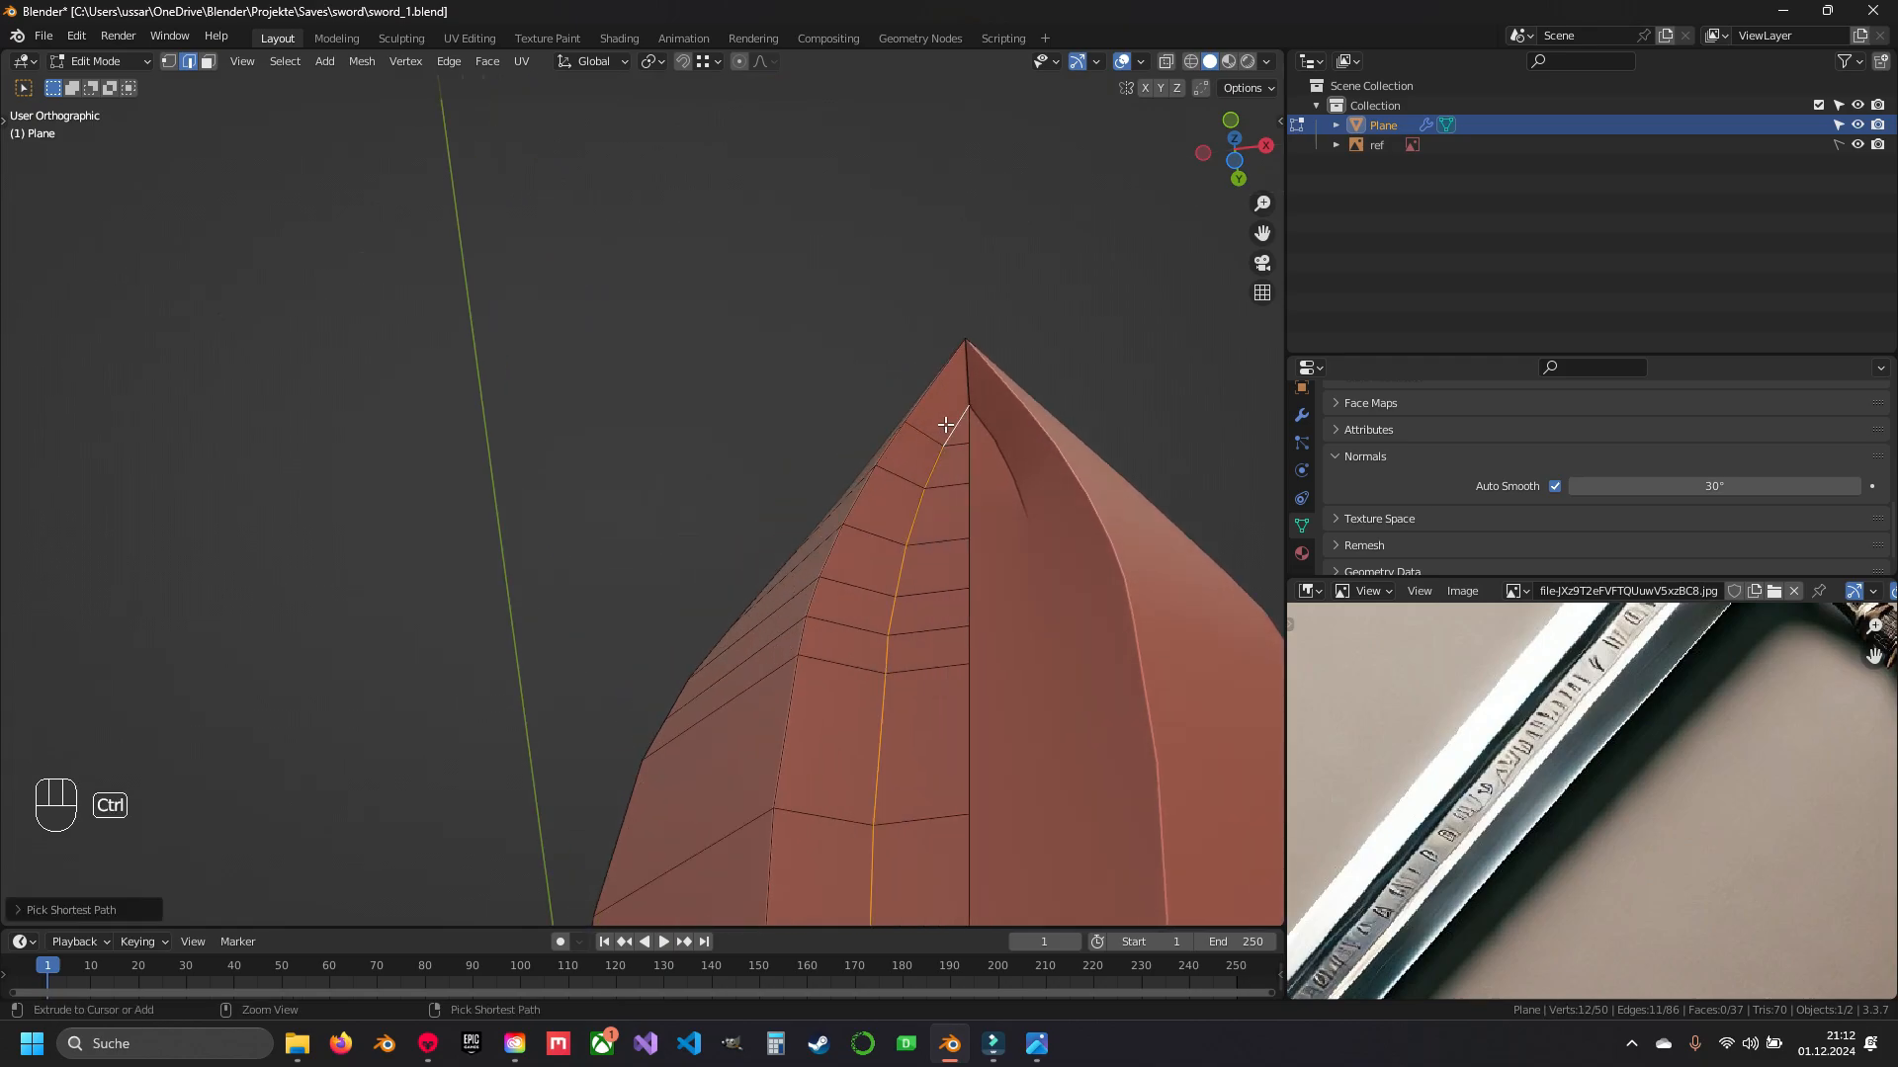
shift+middle_drag(888, 772, 695, 355)
scroll(824, 543, down, 5)
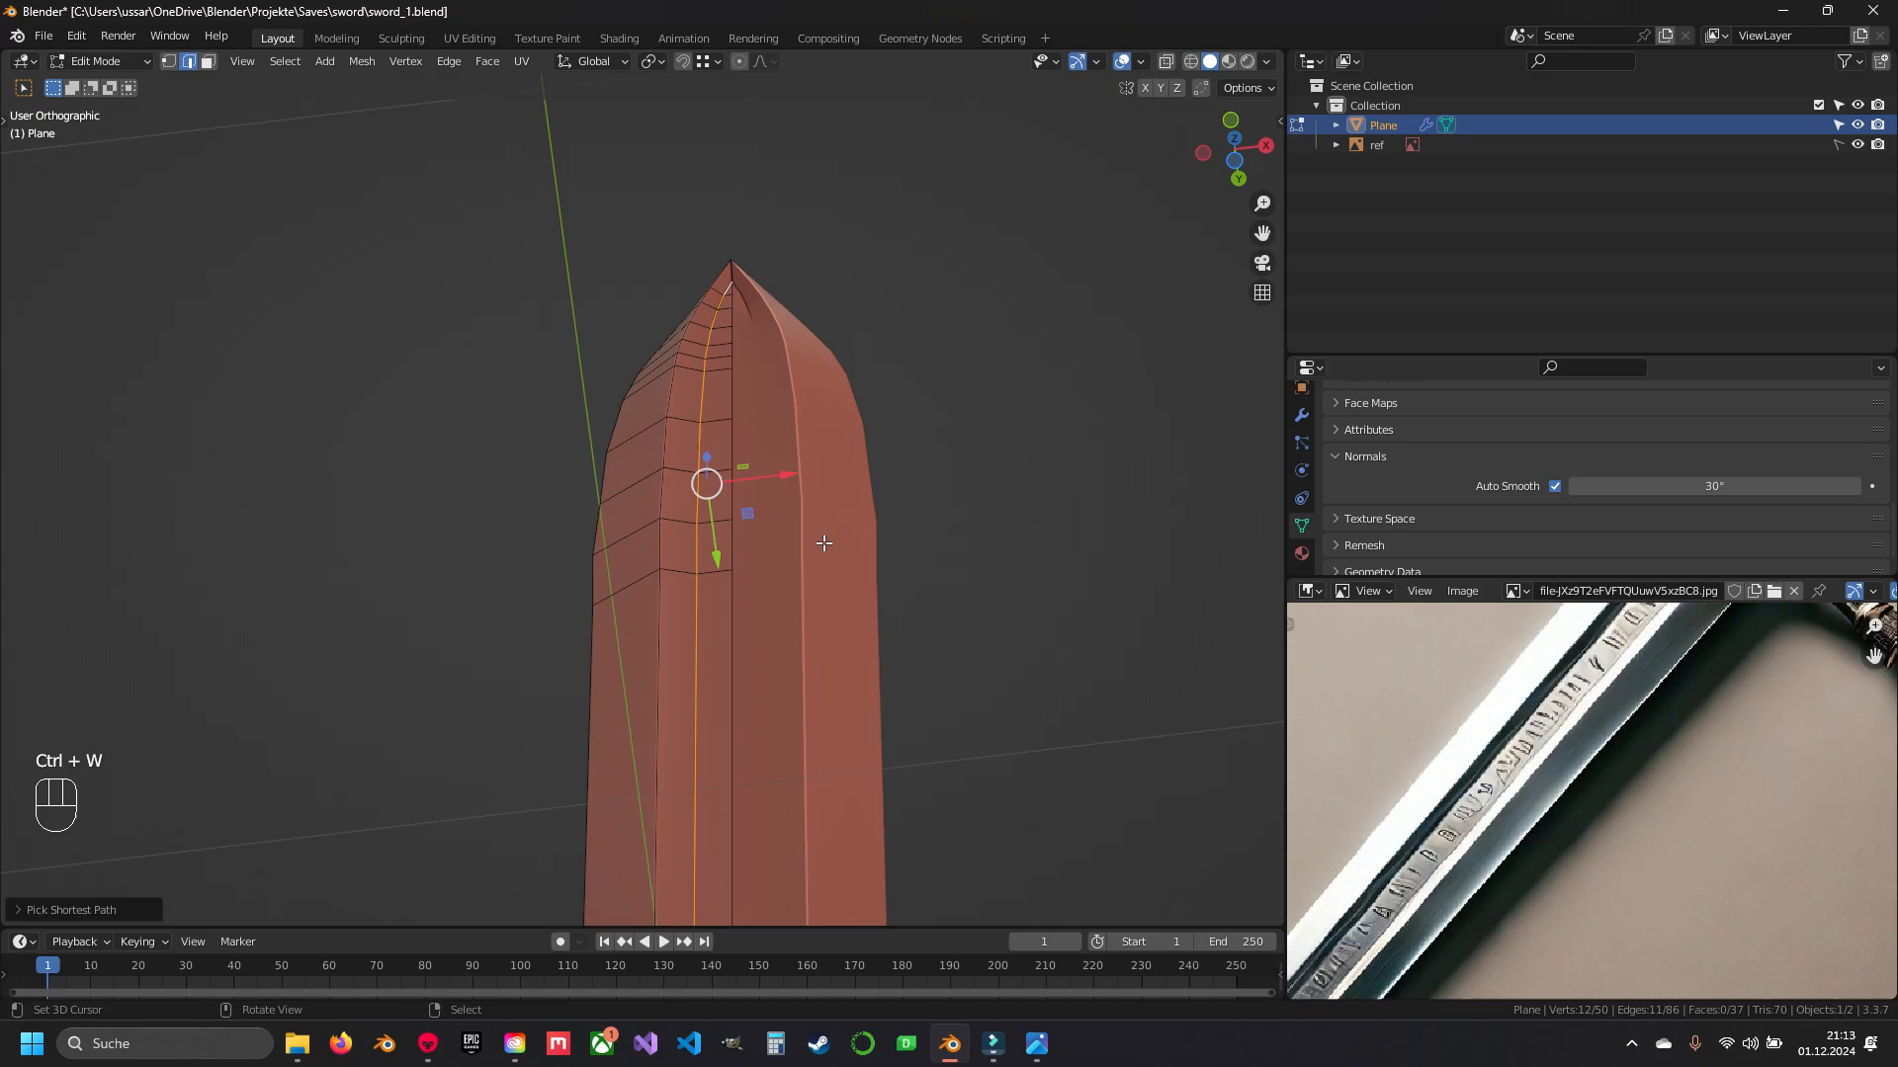
key(ctrl+e)
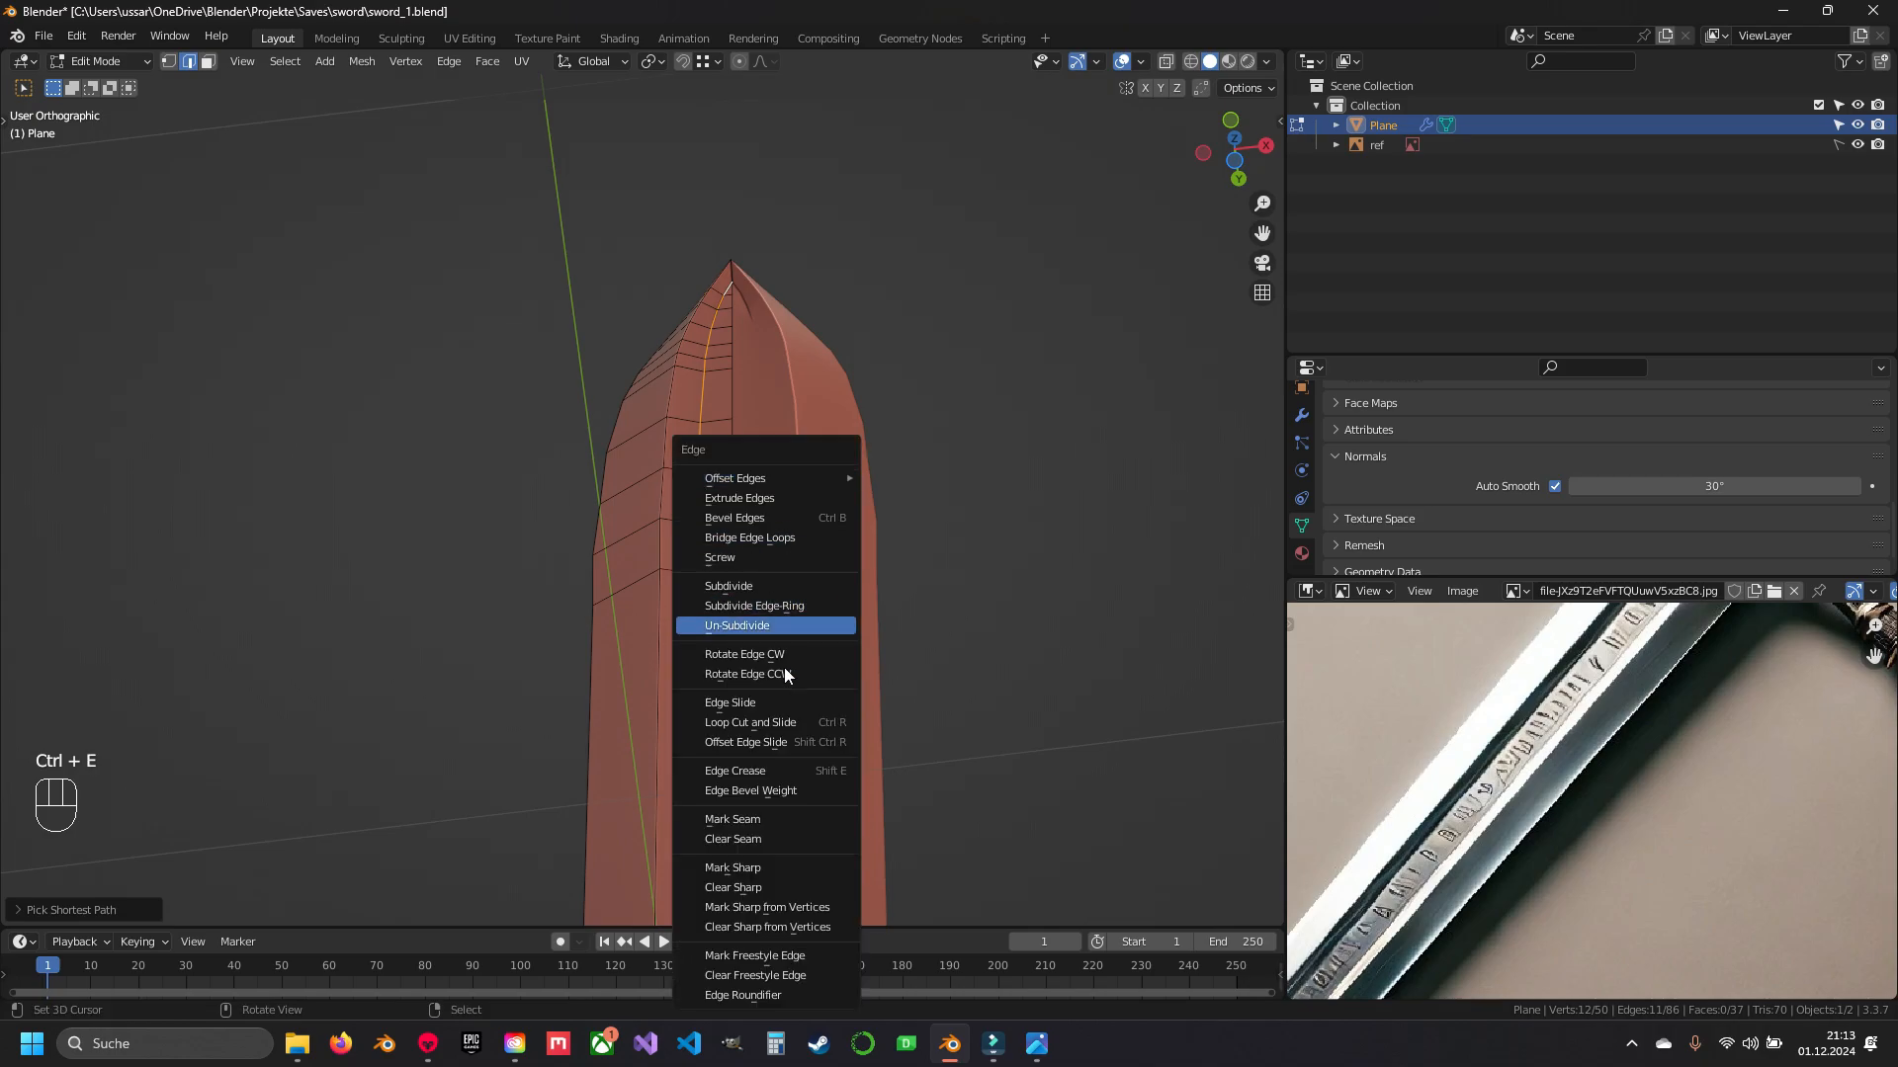
click(767, 863)
- Check the sharp groove edges in Object Mode and move one groove rim vertex near the tip along Y
middle_drag(695, 469, 733, 537)
key(Tab)
middle_drag(687, 644, 675, 524)
scroll(750, 326, up, 5)
scroll(674, 524, up, 4)
key(Tab)
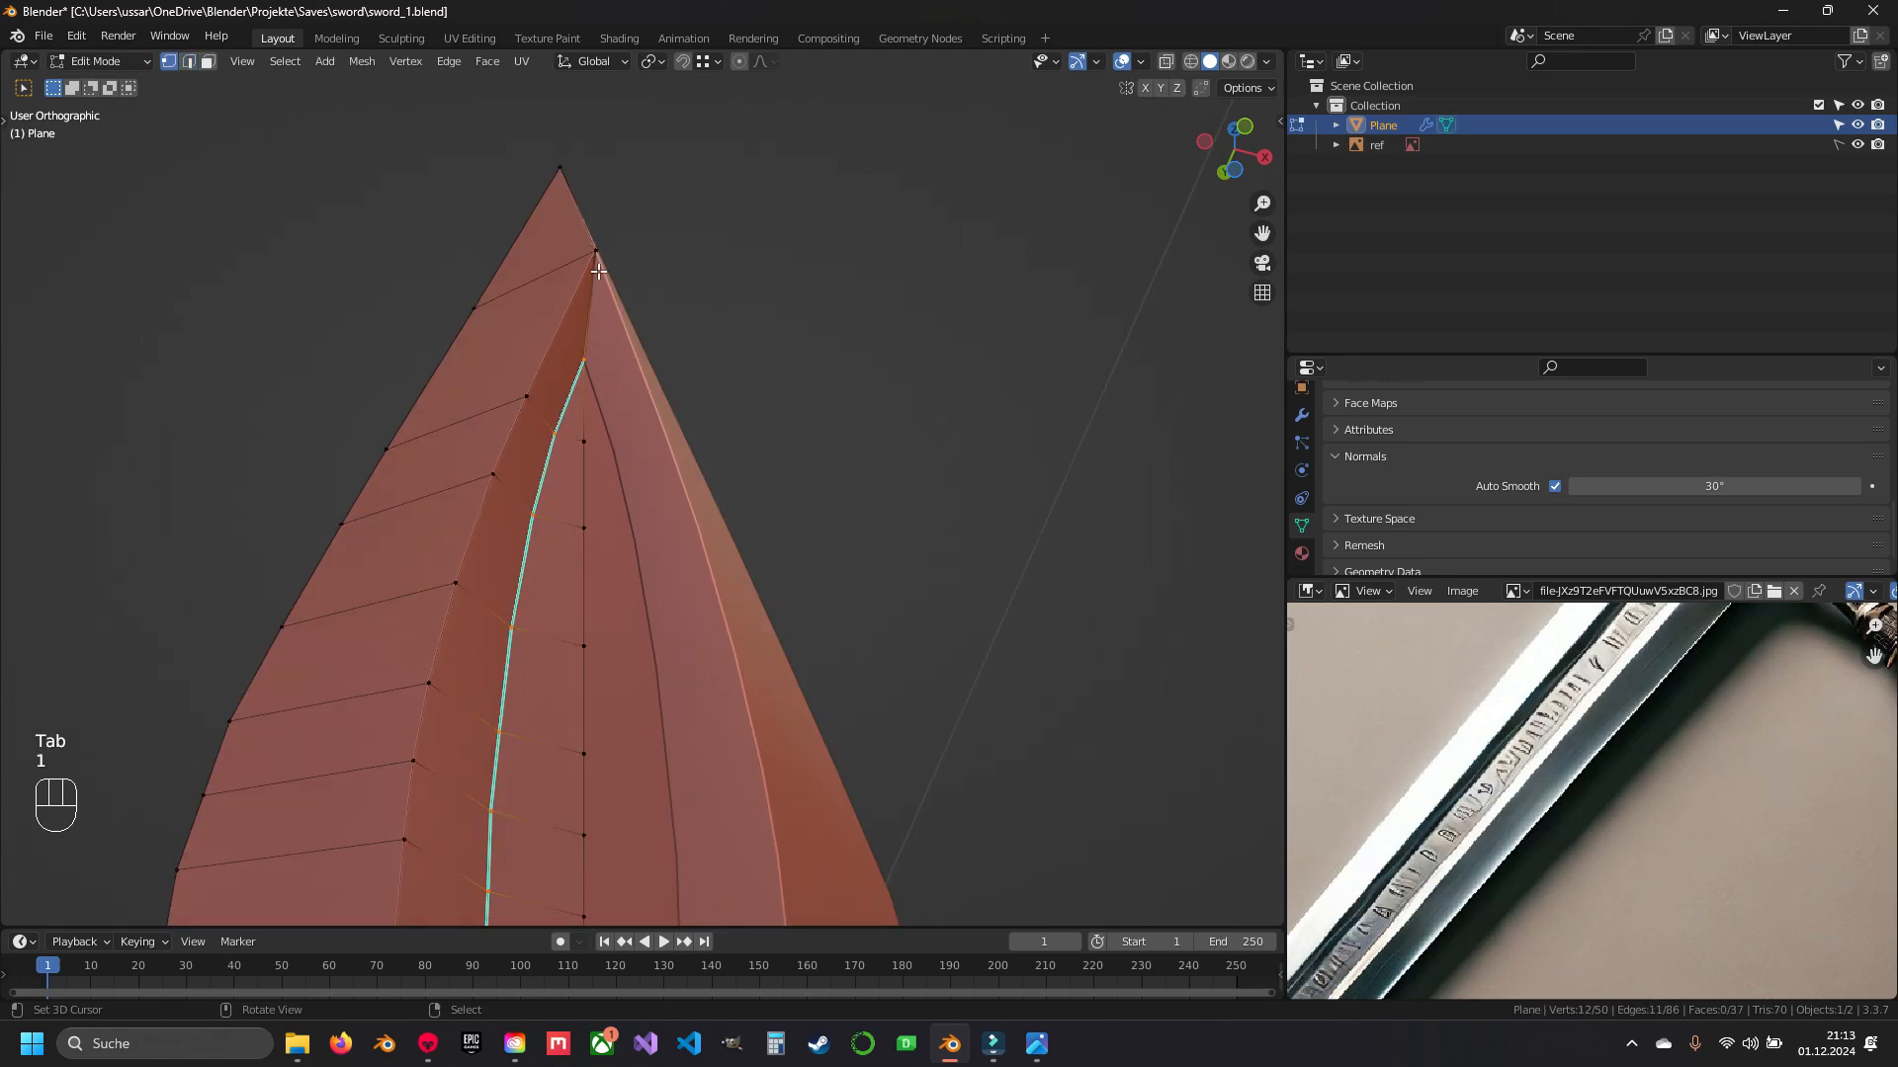
middle_drag(662, 474, 640, 625)
drag(586, 473, 538, 441)
scroll(559, 661, up, 4)
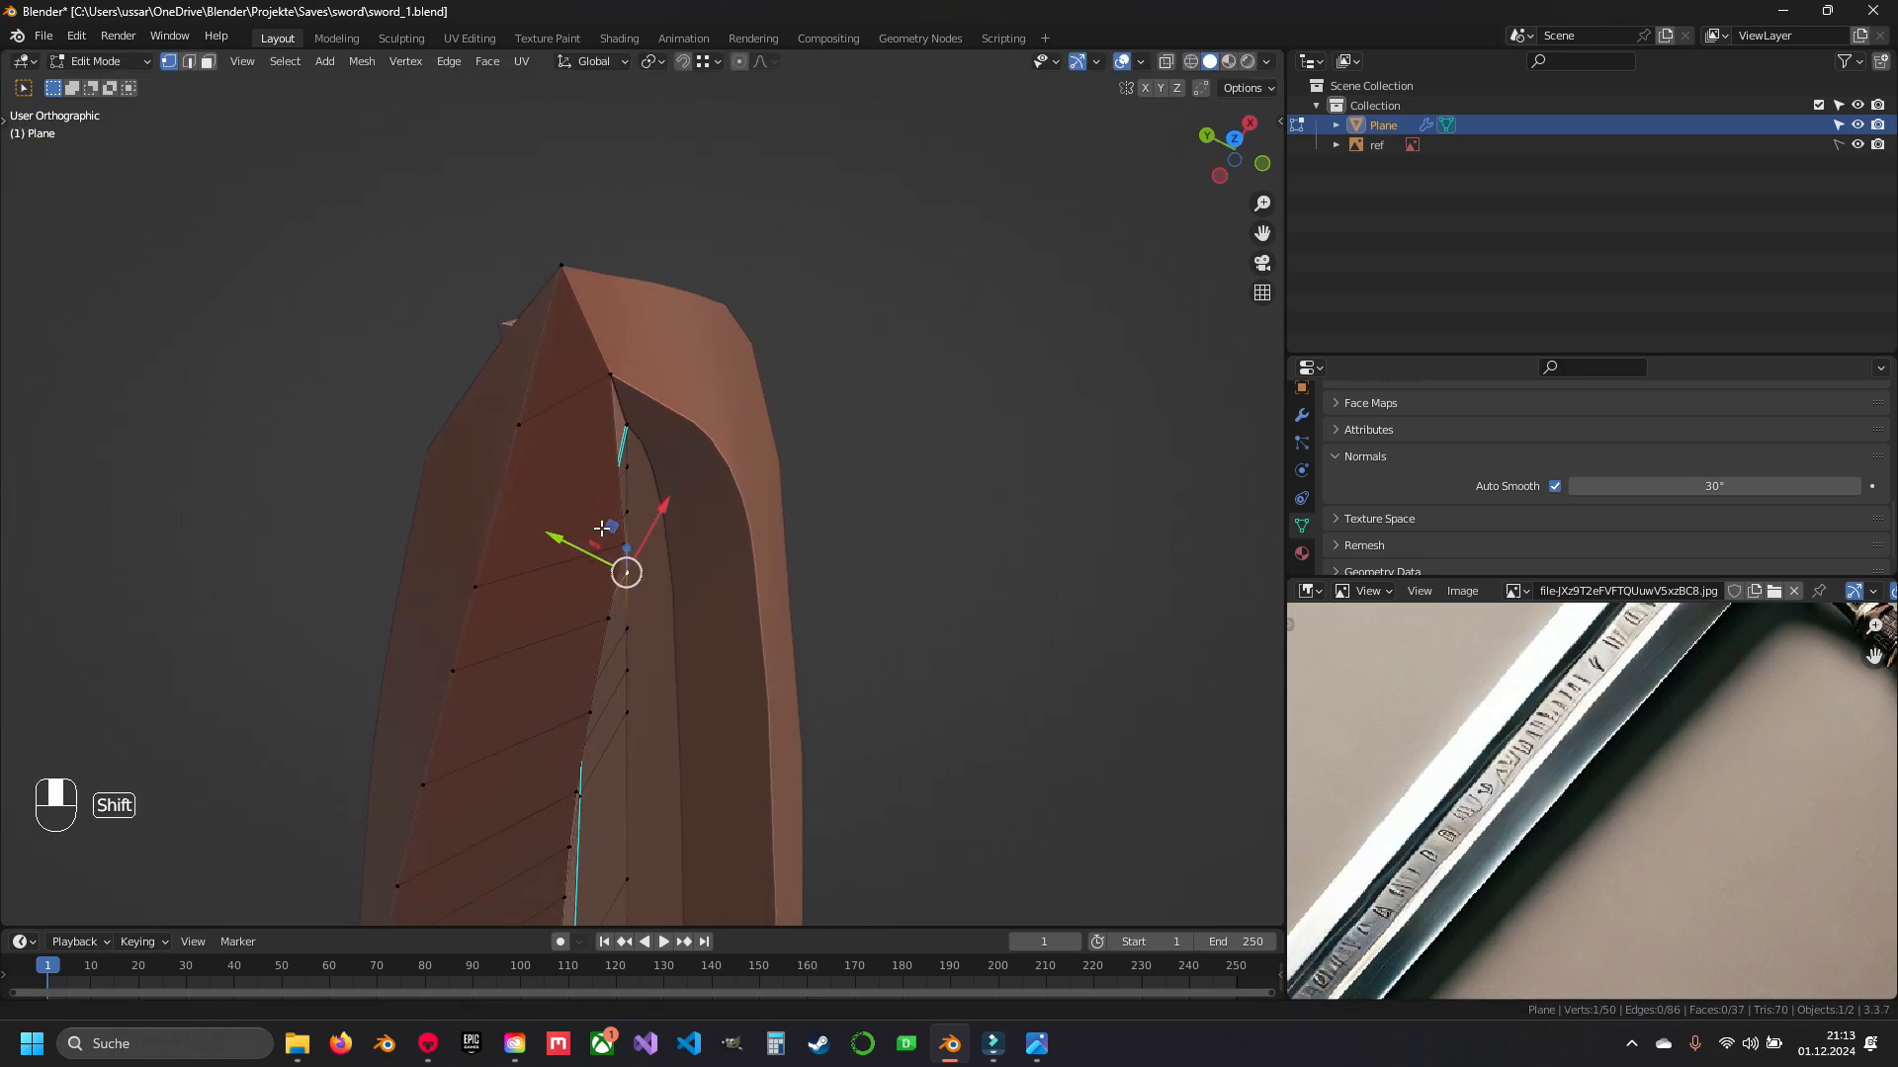
drag(556, 509, 503, 620)
- In top view, adjust the groove rim vertices near the tip along Y to smooth the taper
key(KP_7)
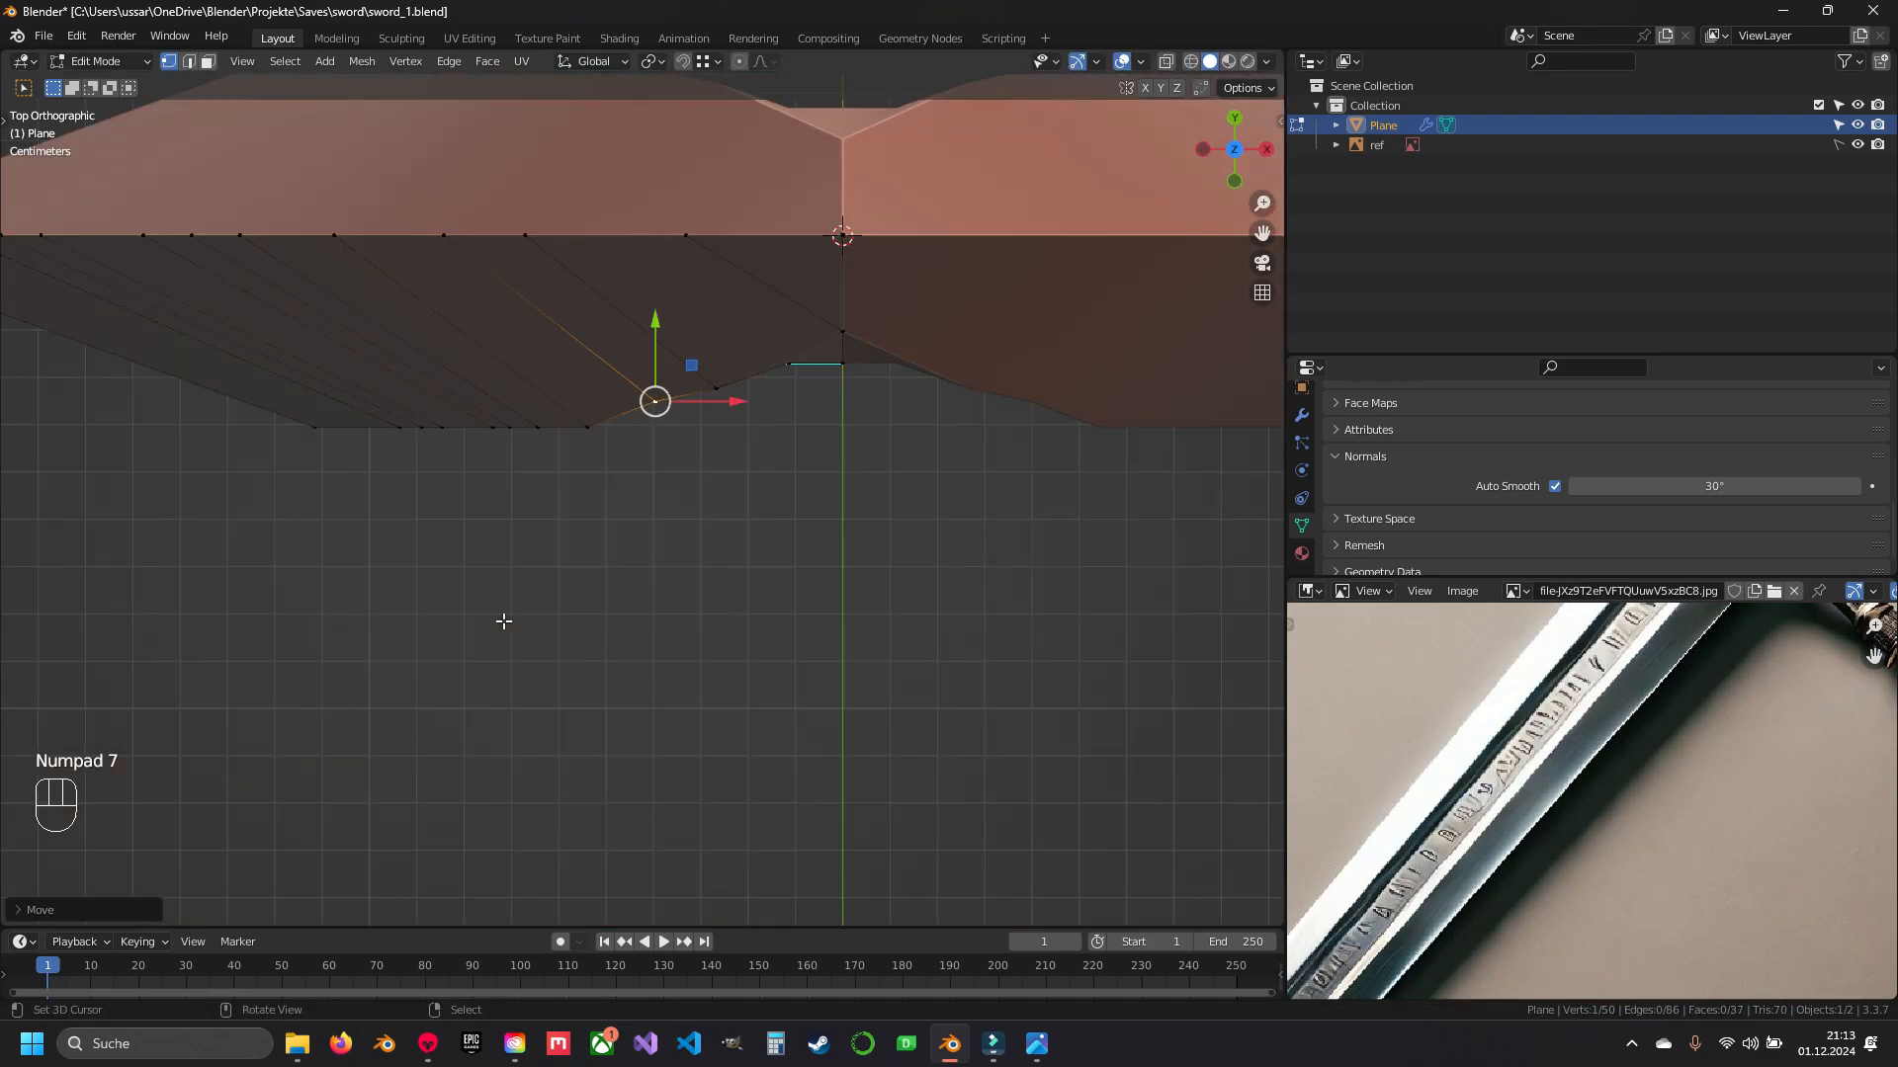
scroll(550, 521, up, 3)
click(744, 457)
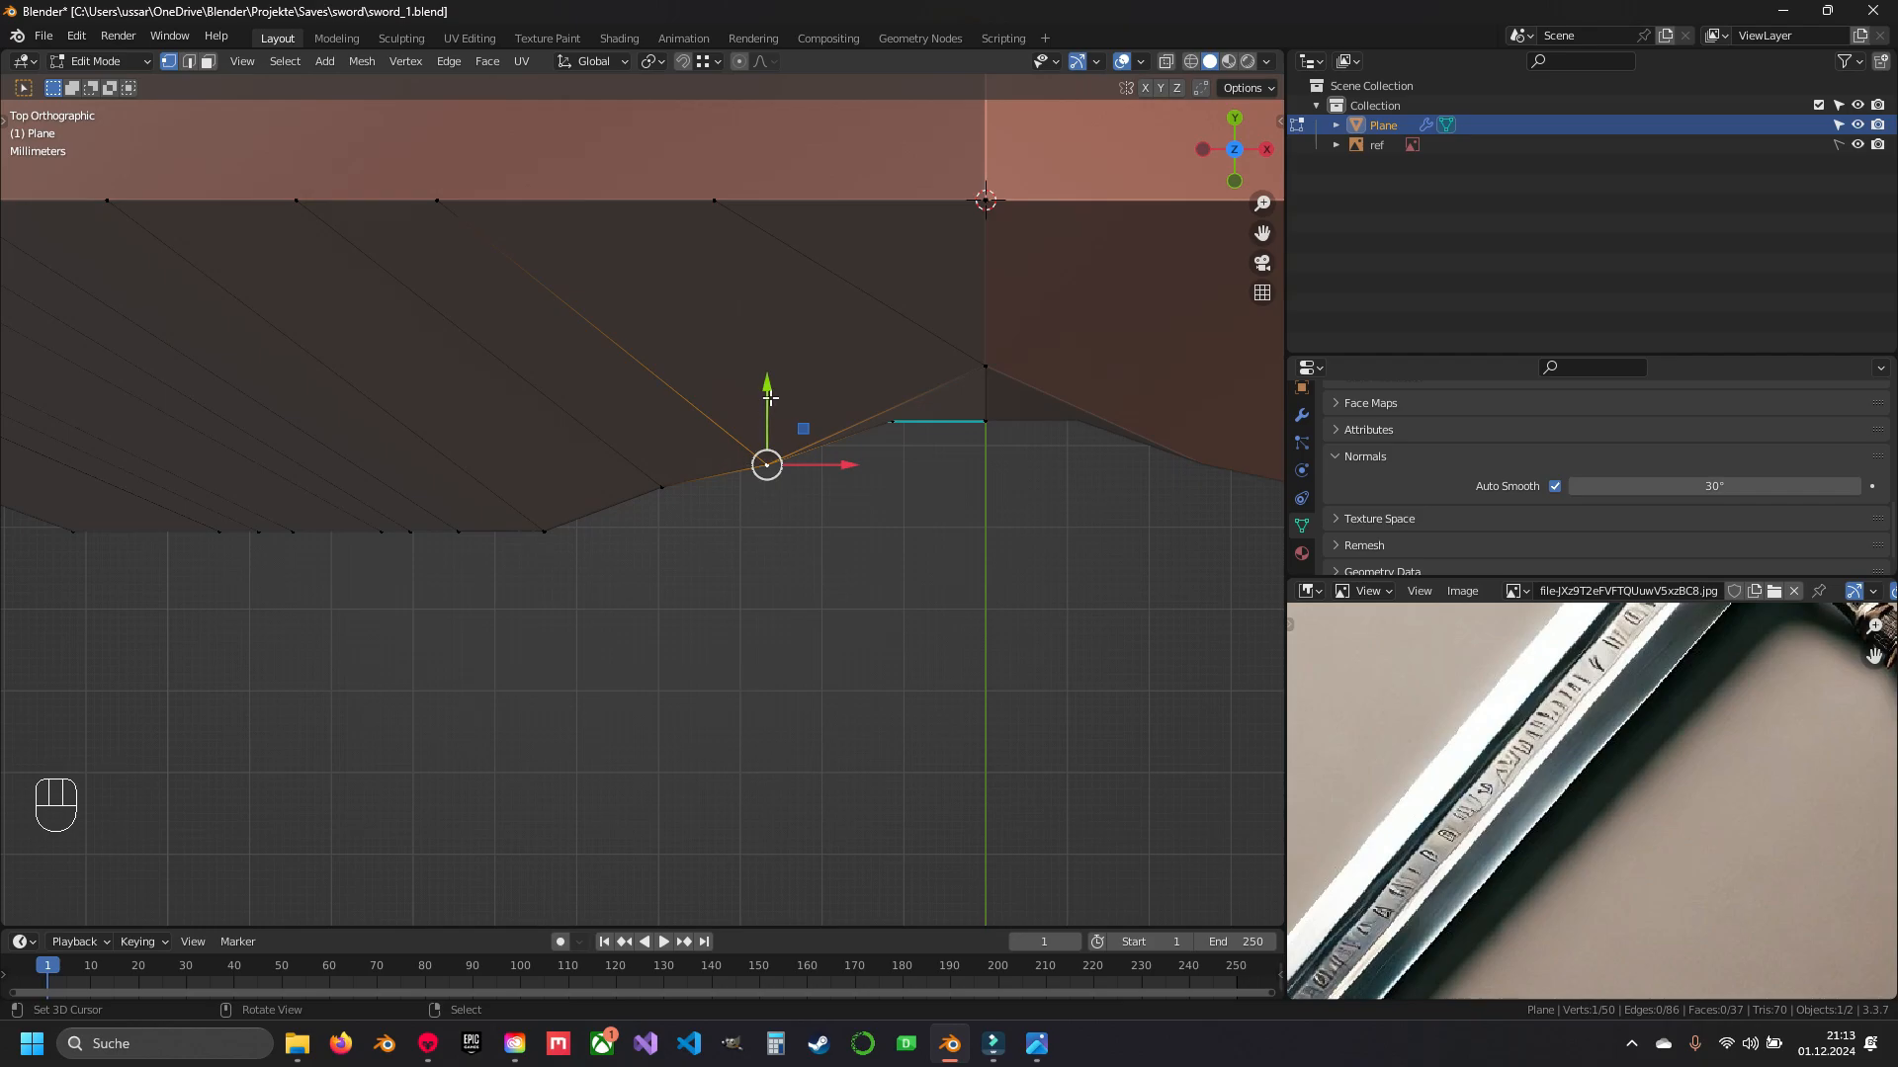
mouse_move(769, 398)
mouse_down()
mouse_move(767, 356)
mouse_move(767, 372)
mouse_up()
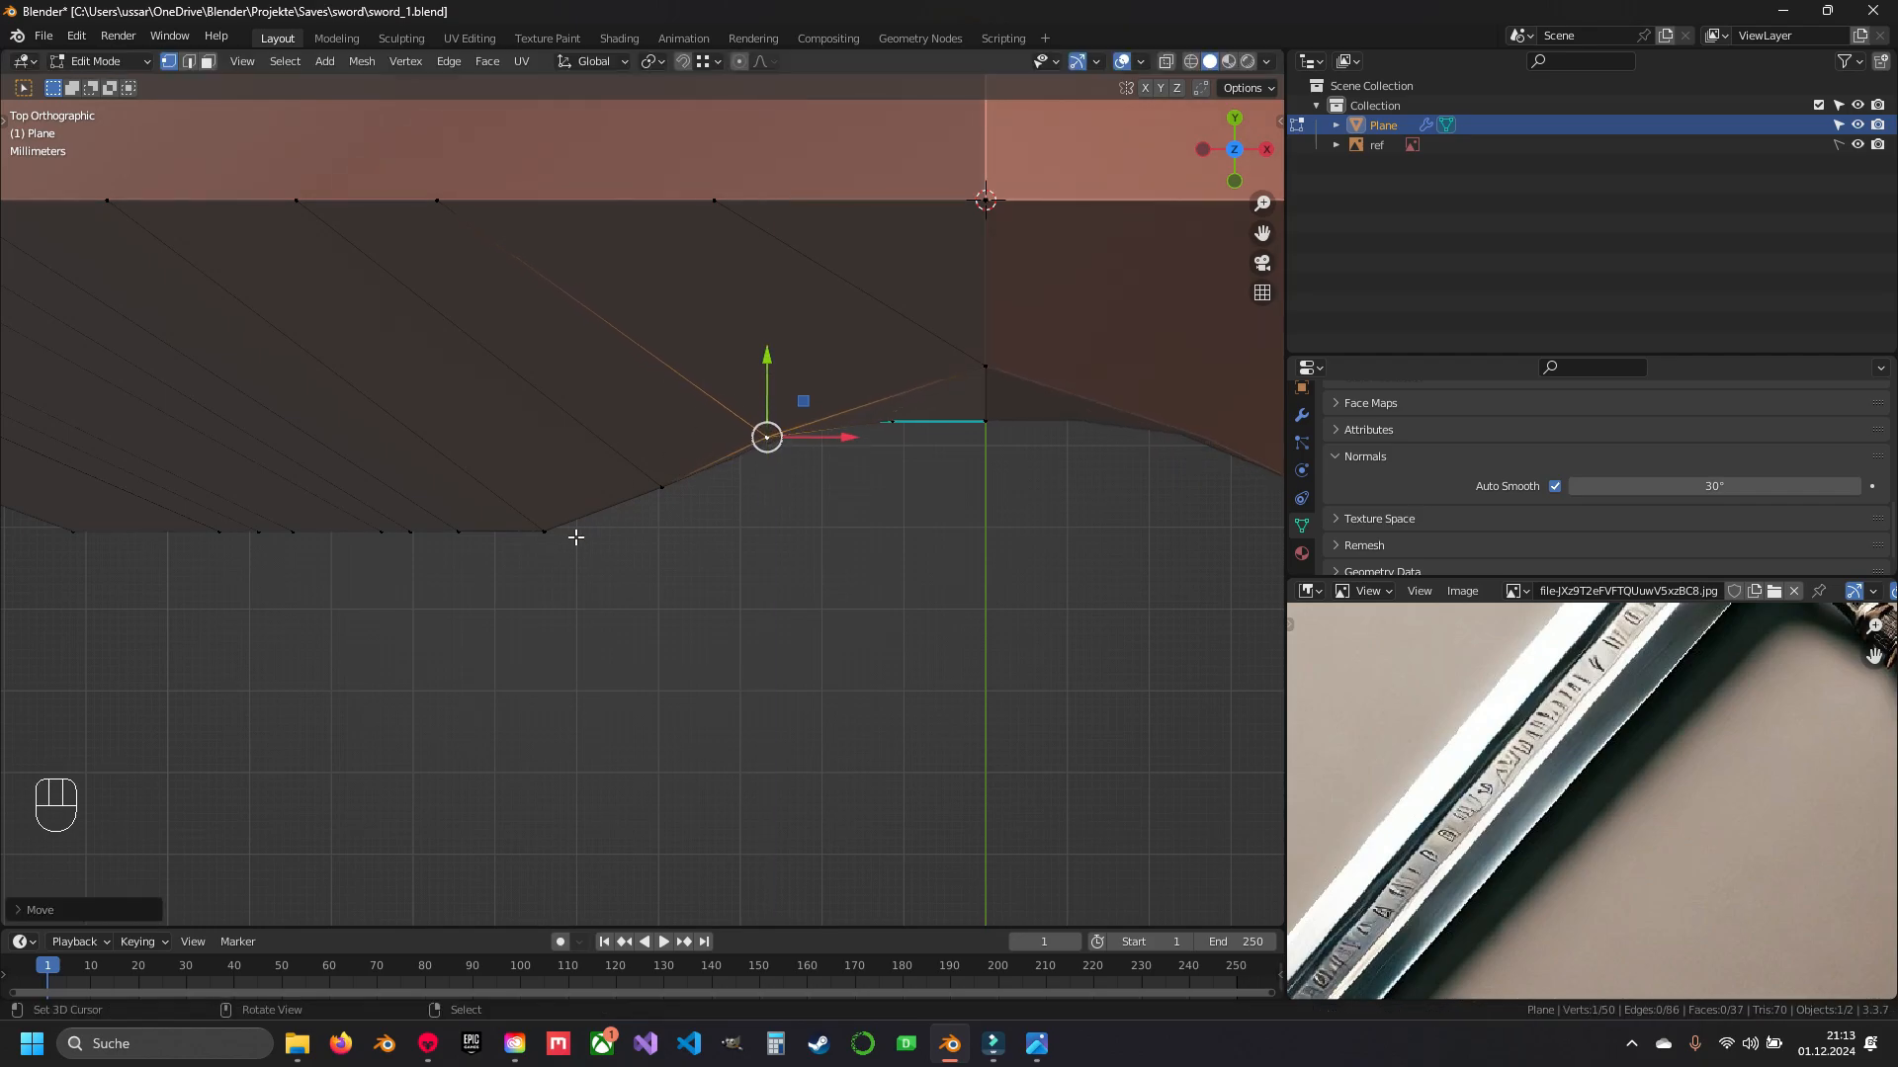
drag(654, 413, 652, 398)
right_click(545, 527)
drag(541, 452, 458, 435)
right_click(458, 529)
- Examine the groove's taper and shading at the blade tip from several angles
middle_drag(568, 672, 551, 508)
scroll(524, 475, down, 9)
key(Tab)
middle_drag(487, 430, 563, 415)
scroll(707, 321, up, 8)
key(Tab)
key(2)
key(Tab)
scroll(731, 573, down, 6)
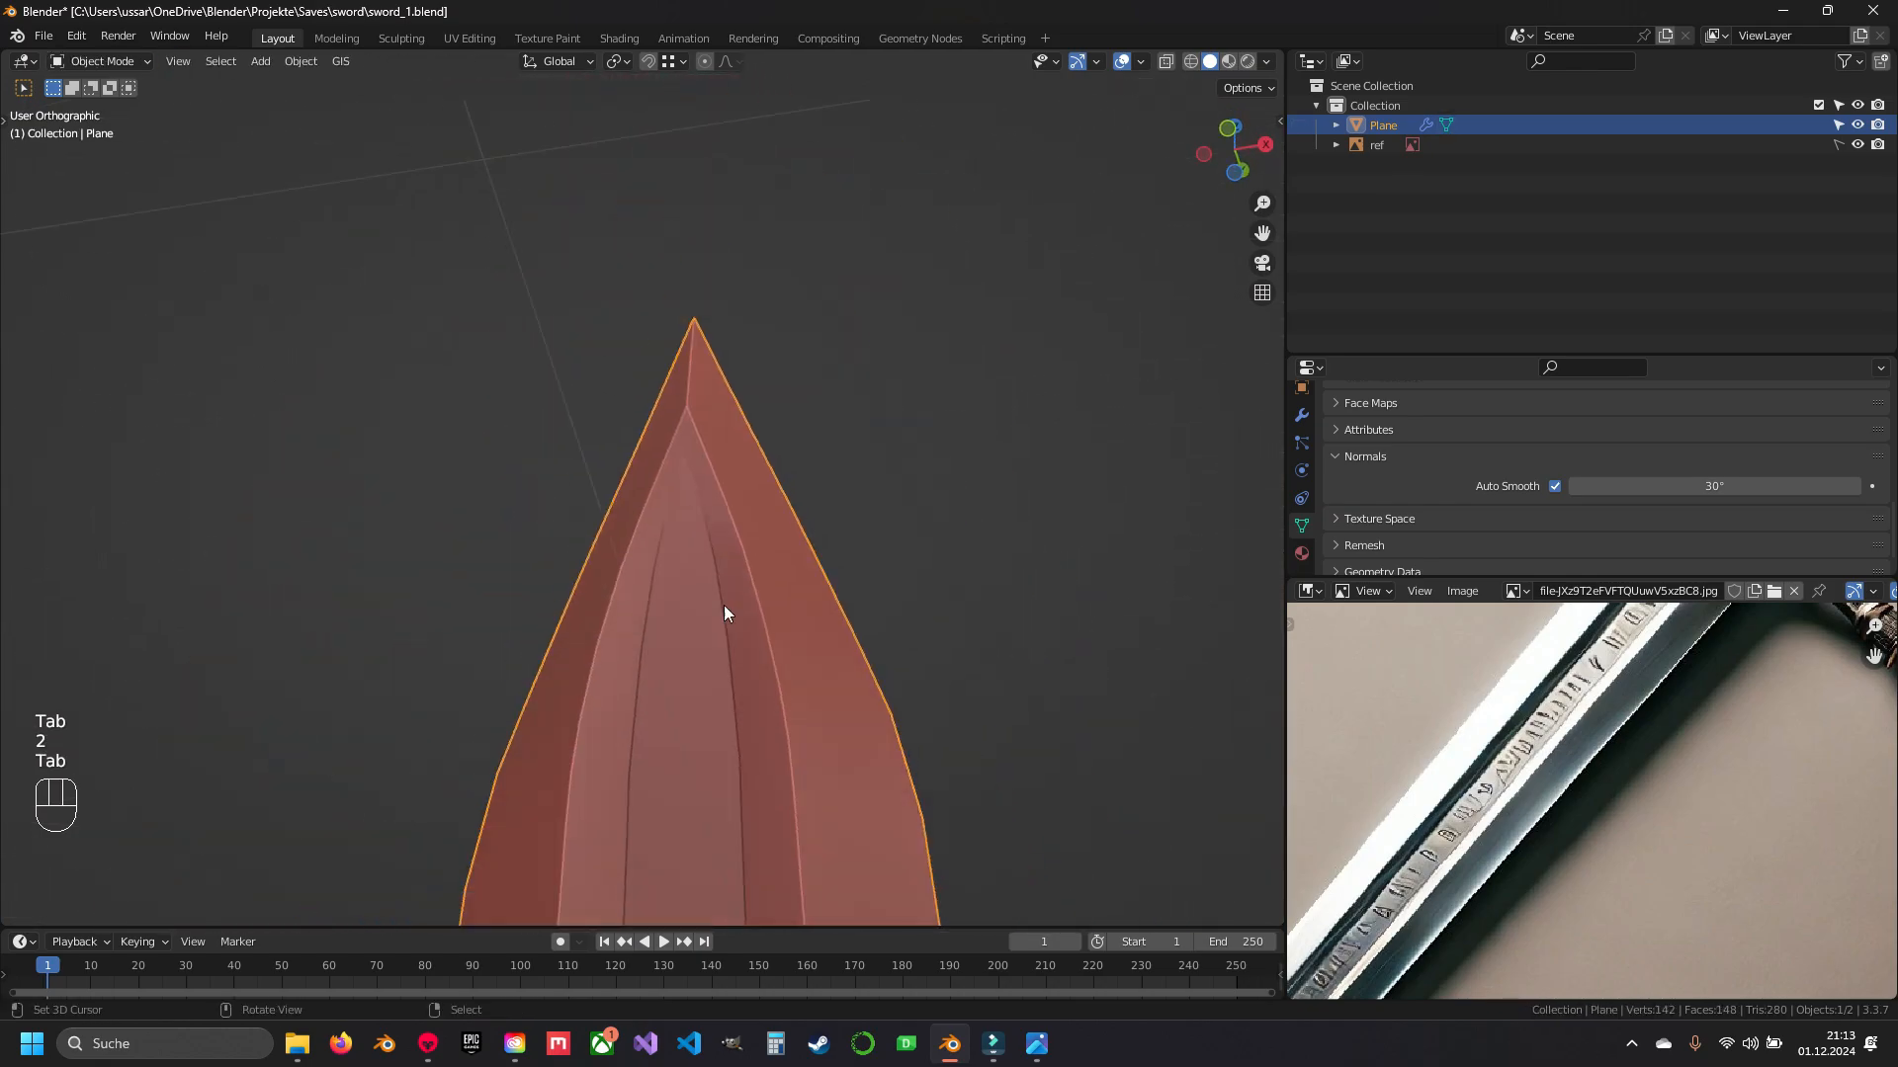
middle_drag(724, 605, 601, 572)
scroll(603, 672, up, 4)
- Try moving the vertex where the groove floor ends near the tip, and undo it
key(Tab)
key(1)
scroll(631, 593, up, 3)
shift+drag(364, 344, 302, 419)
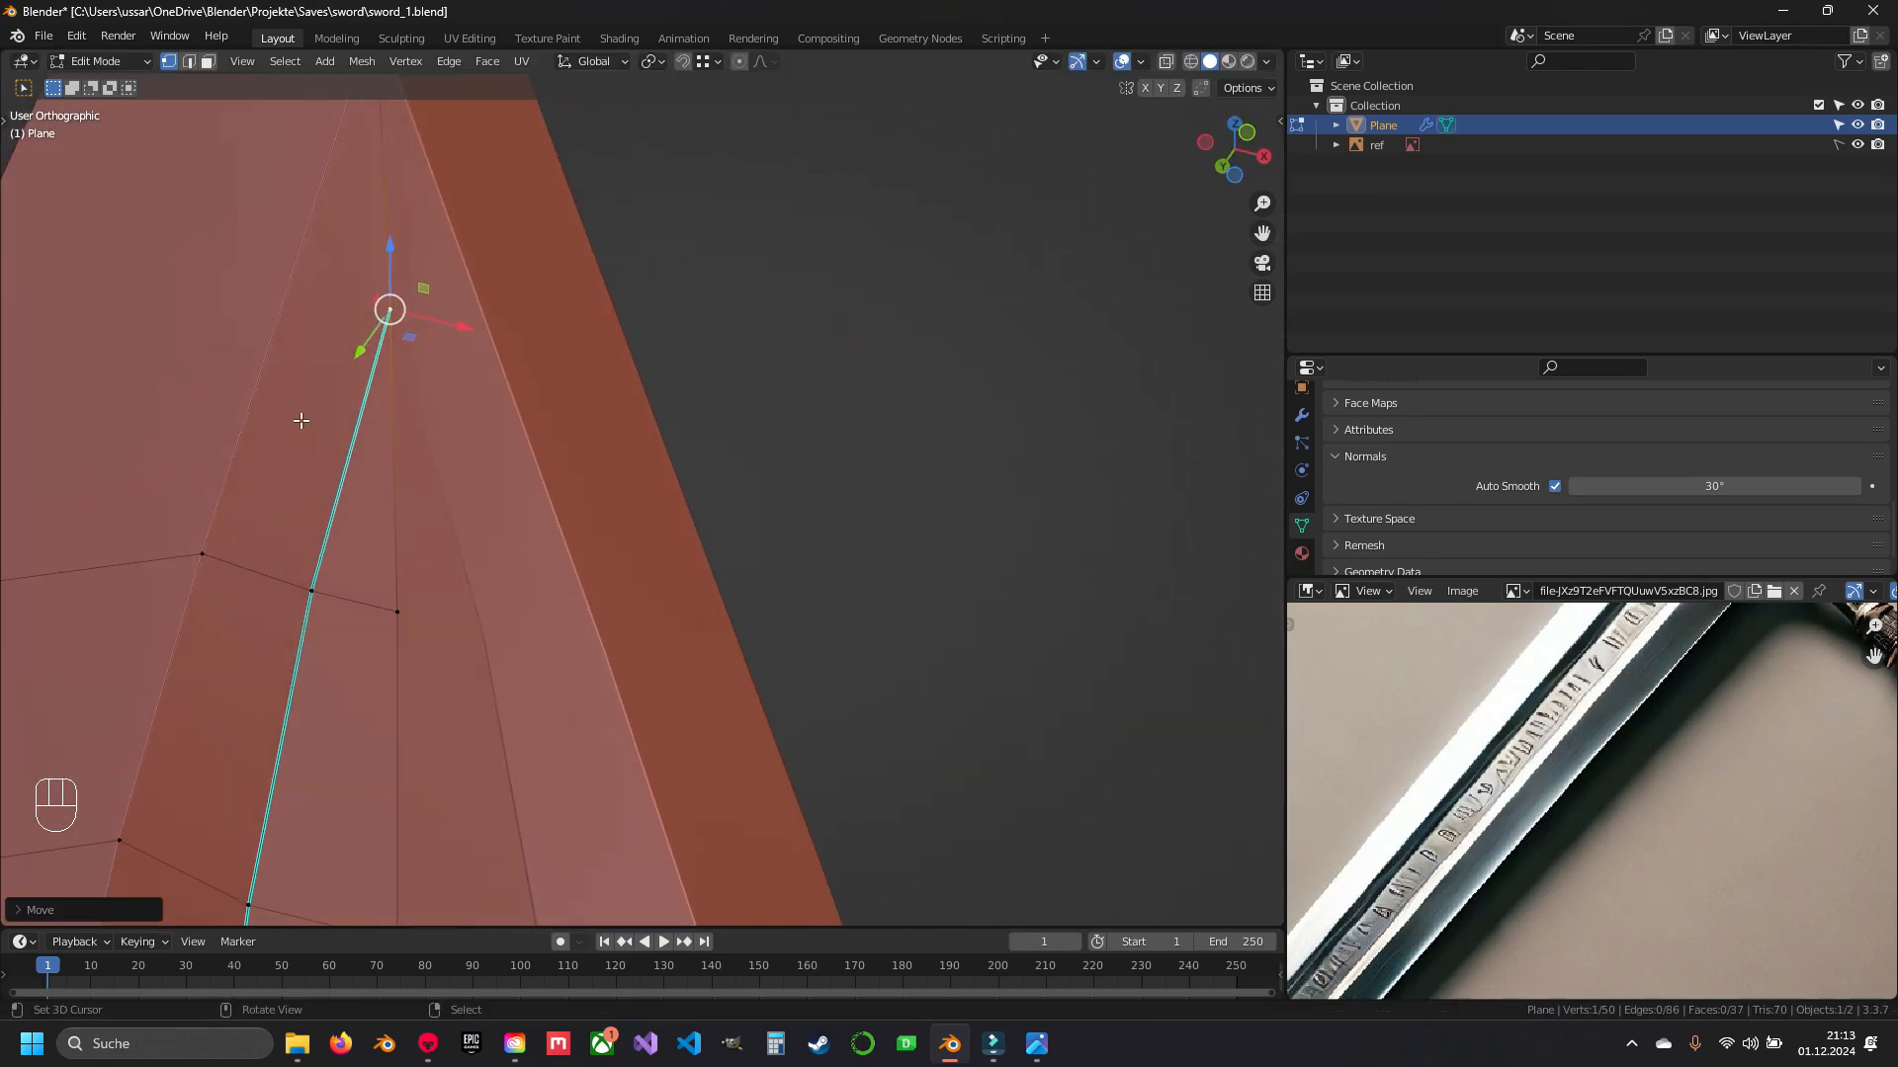
key(ctrl+z)
shift+middle_drag(373, 281, 542, 568)
- Mark the short centre edge between the groove floor's end and the rim point sharp, and check its shading
key(Tab)
key(Tab)
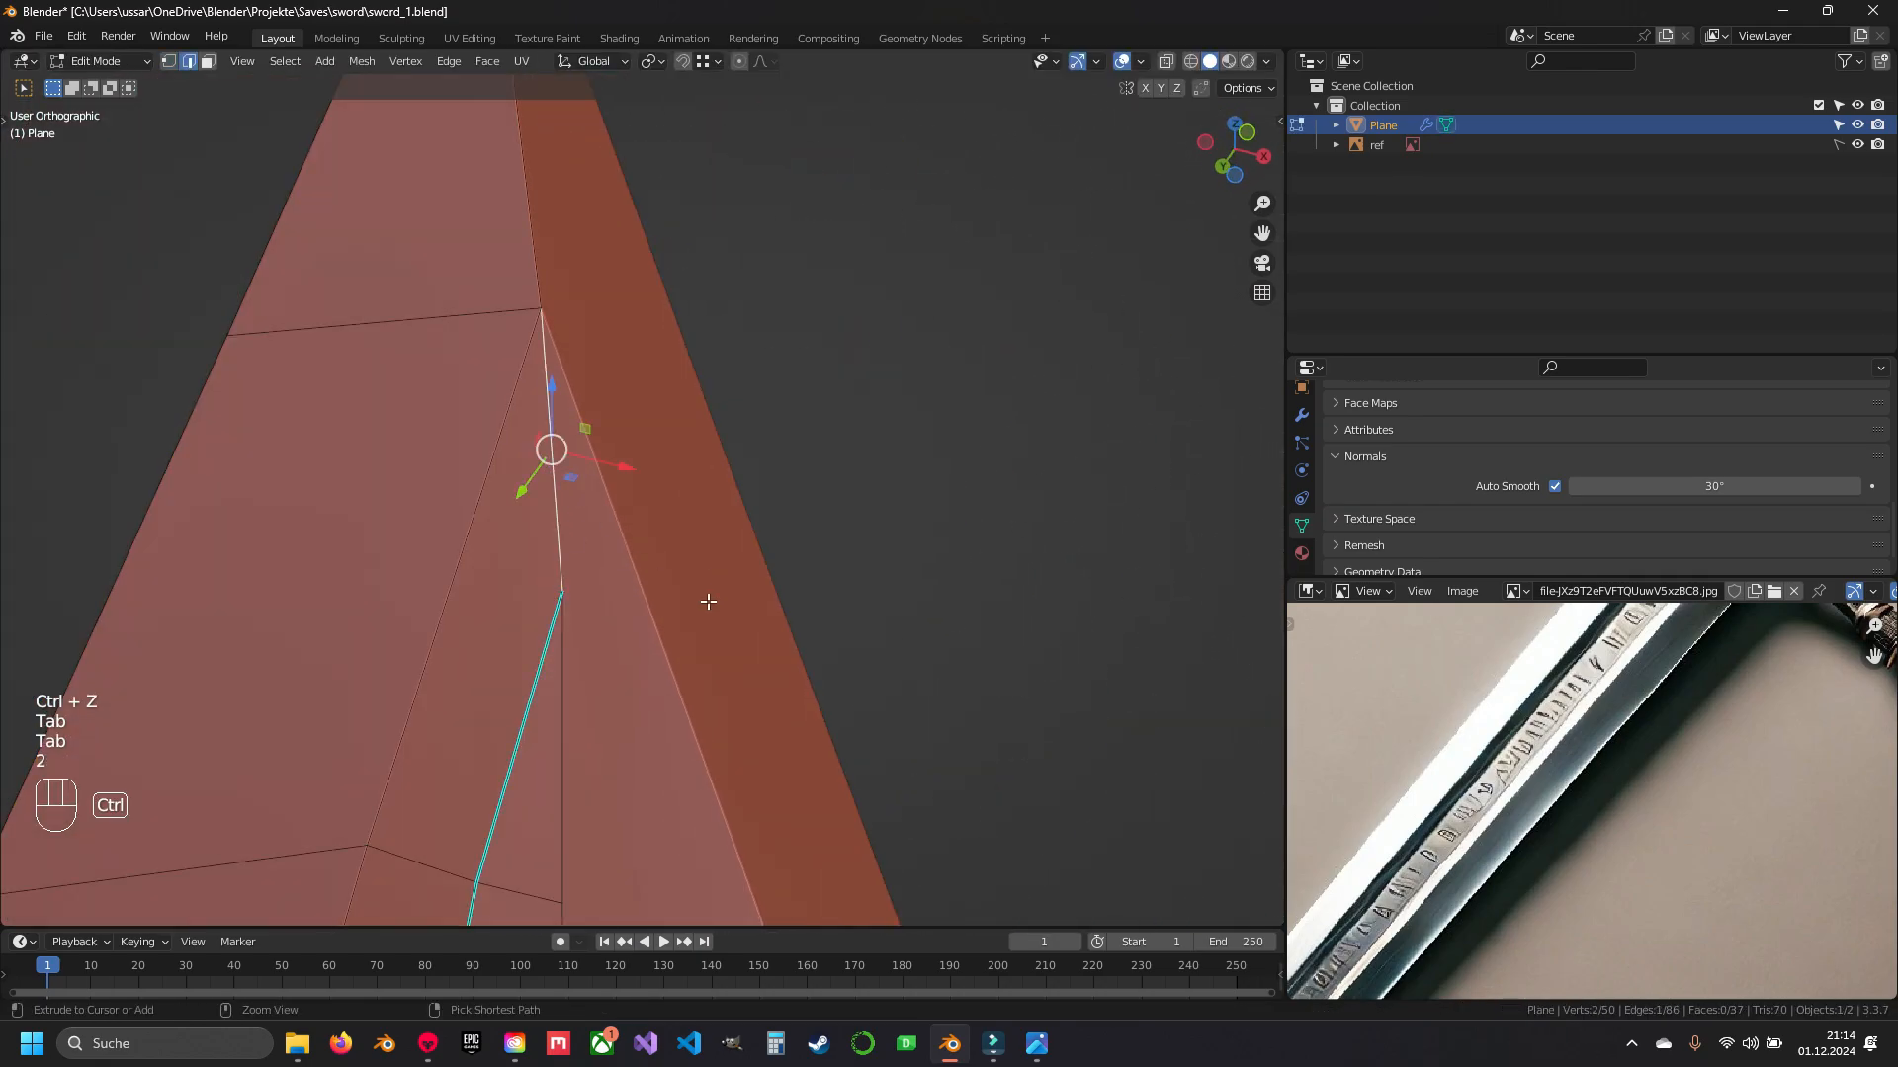
key(ctrl+e)
click(660, 596)
key(Tab)
scroll(707, 591, down, 3)
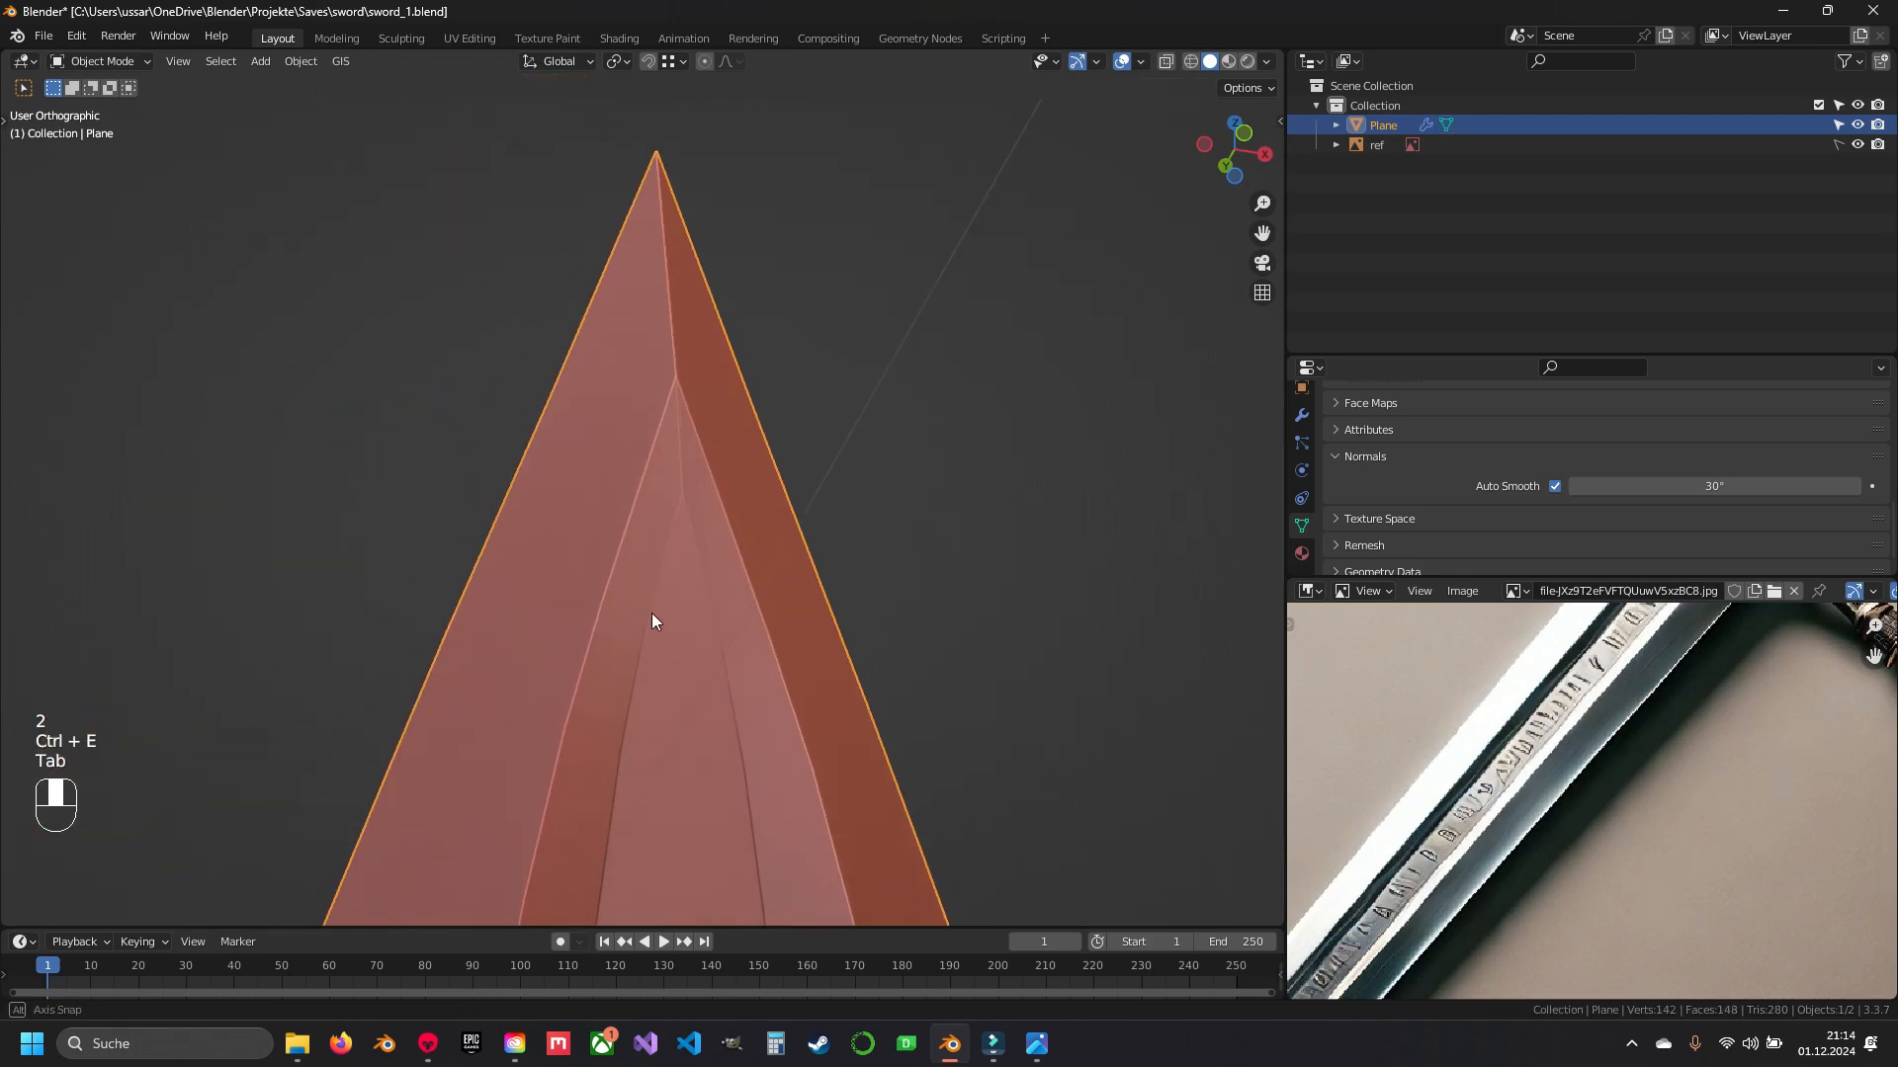
scroll(650, 612, up, 5)
scroll(668, 583, down, 6)
middle_drag(668, 583, 645, 537)
scroll(645, 538, up, 6)
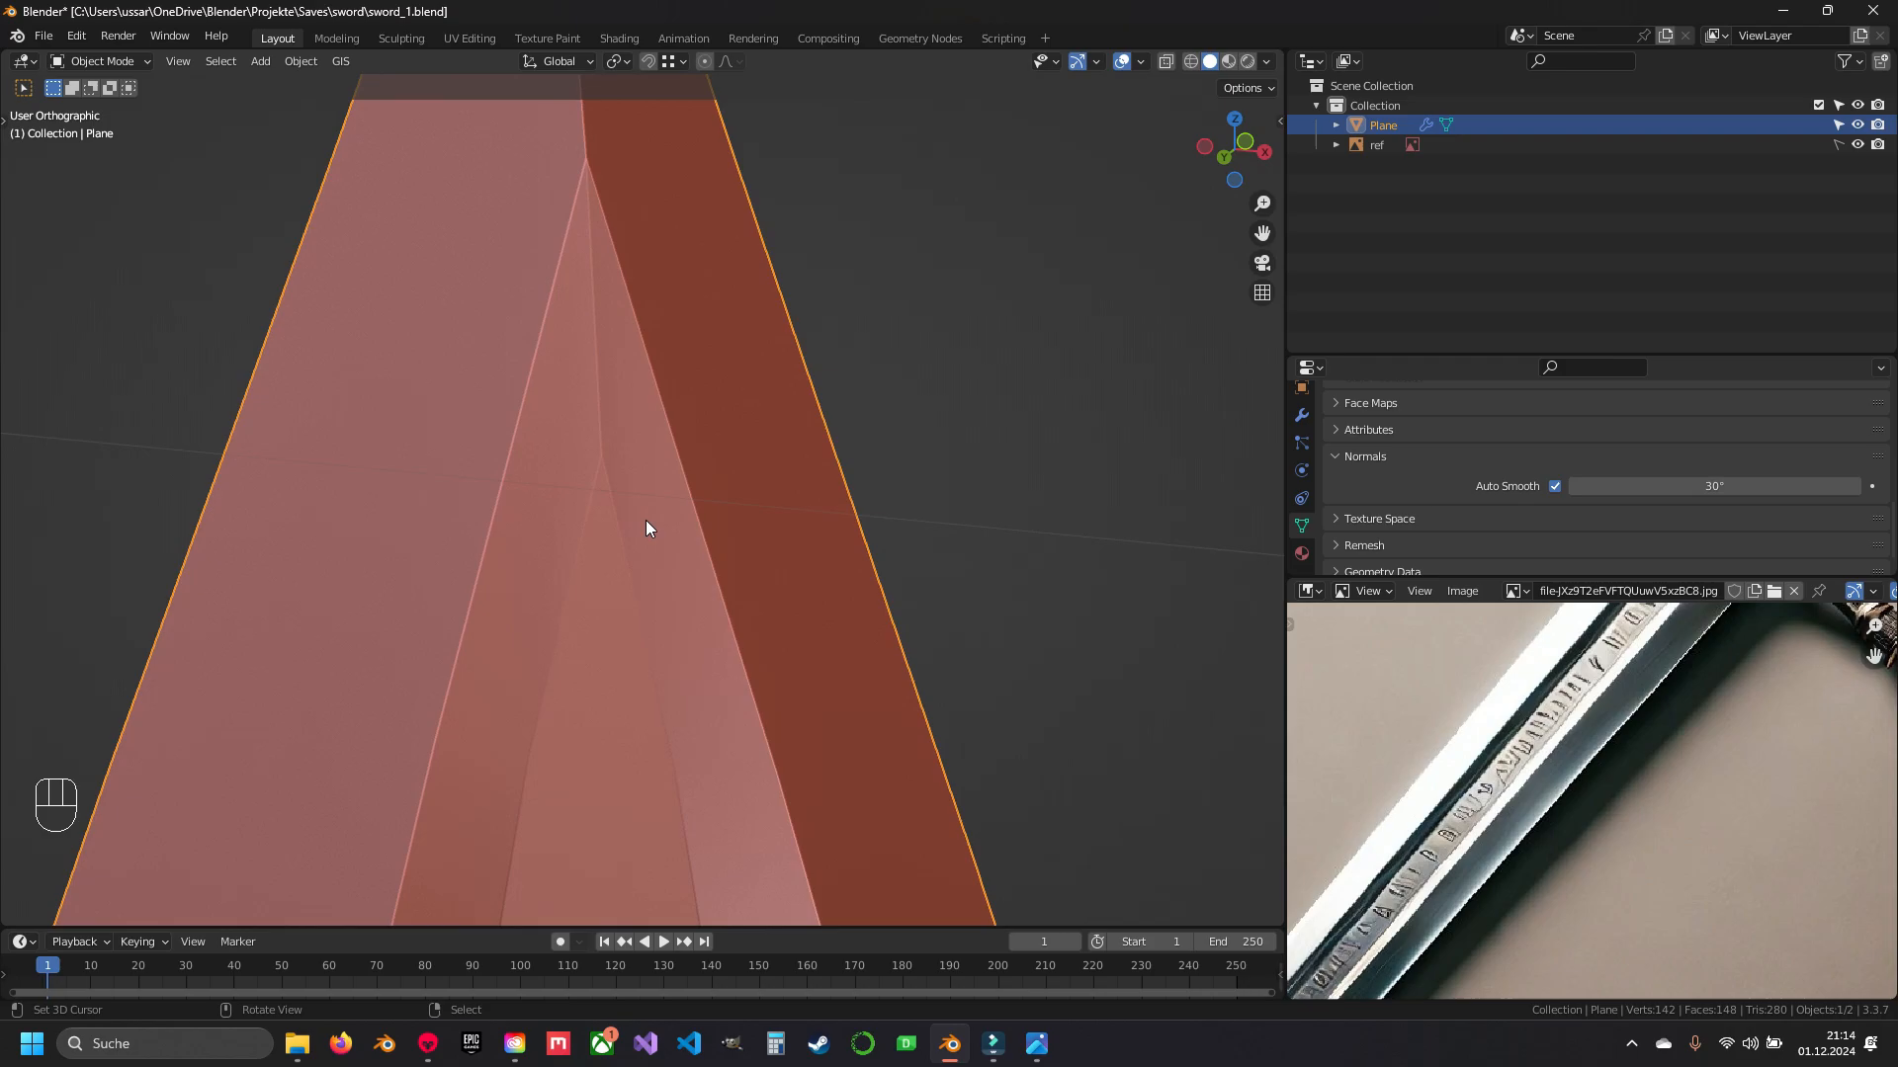
middle_drag(648, 621, 528, 699)
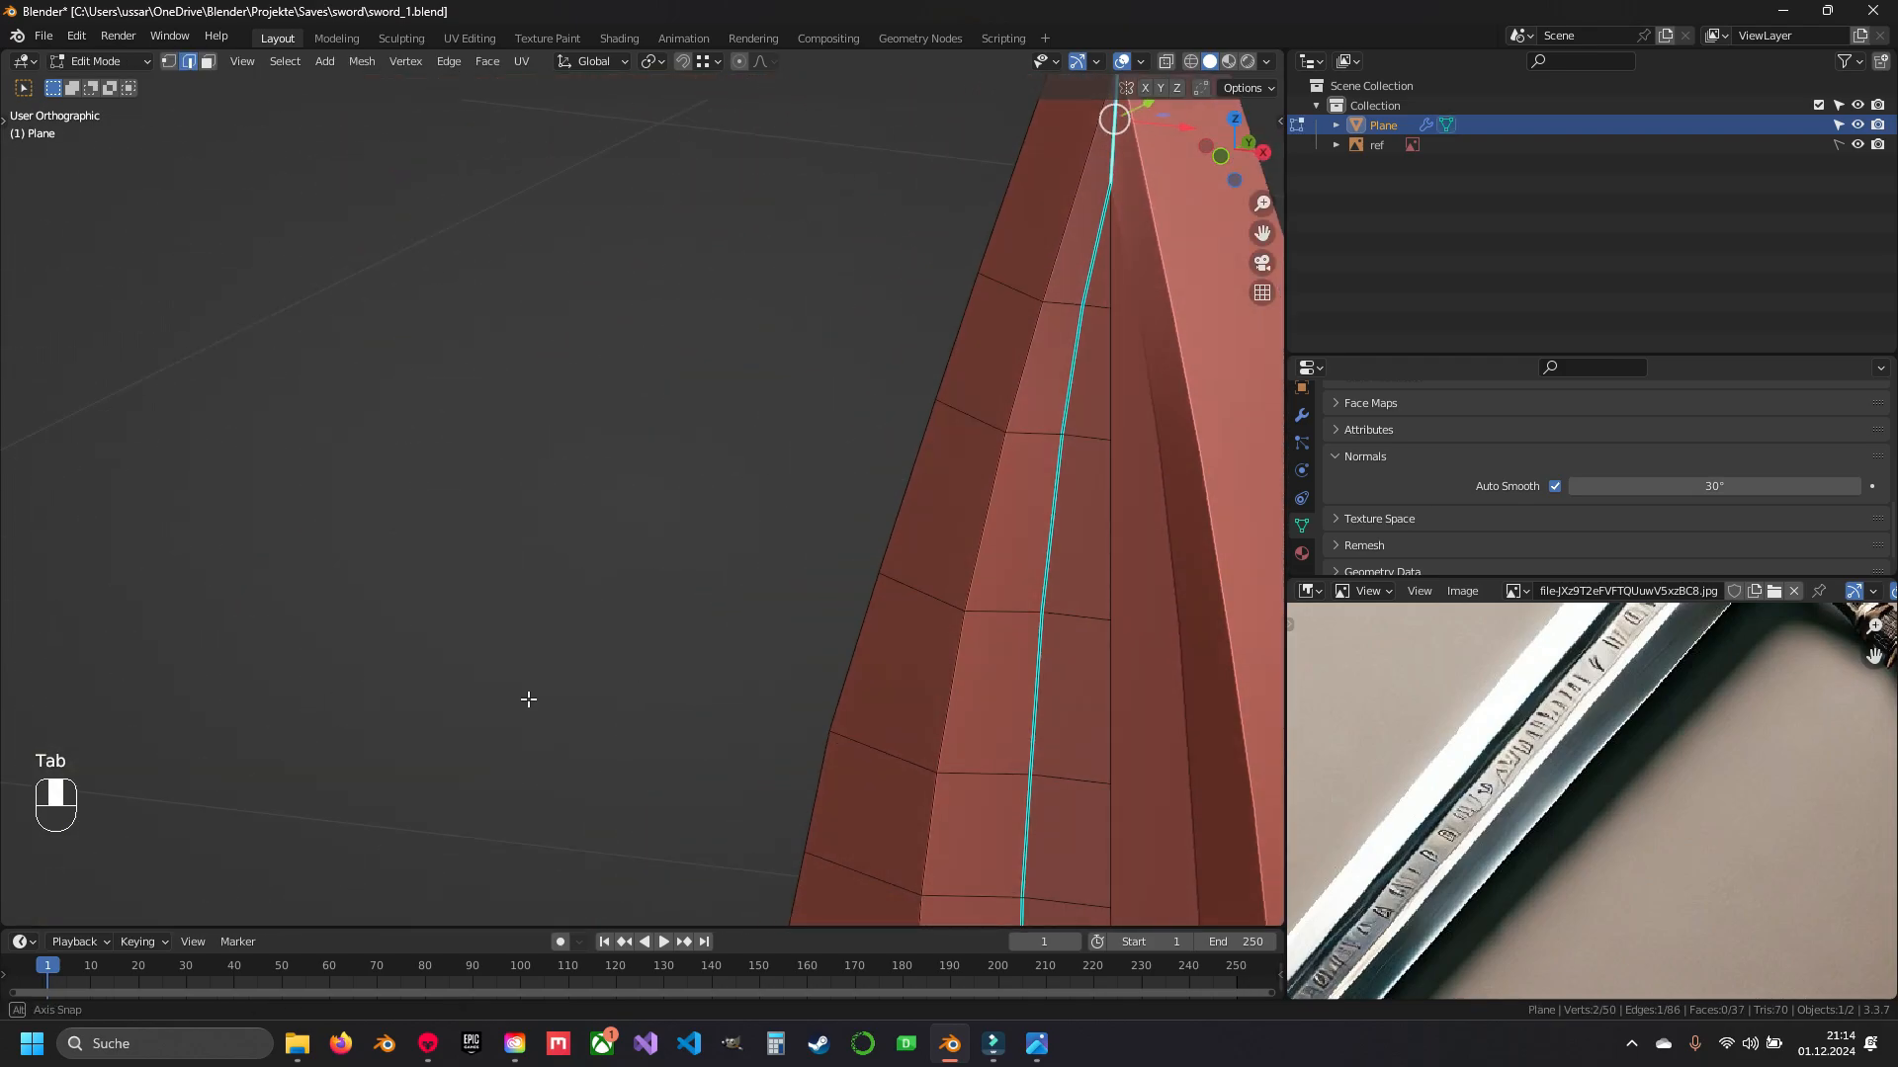
- Undo the sharp marking on the short centre edge at the groove's end
shift+middle_drag(1197, 218, 864, 449)
key(ctrl+z)
key(ctrl+z)
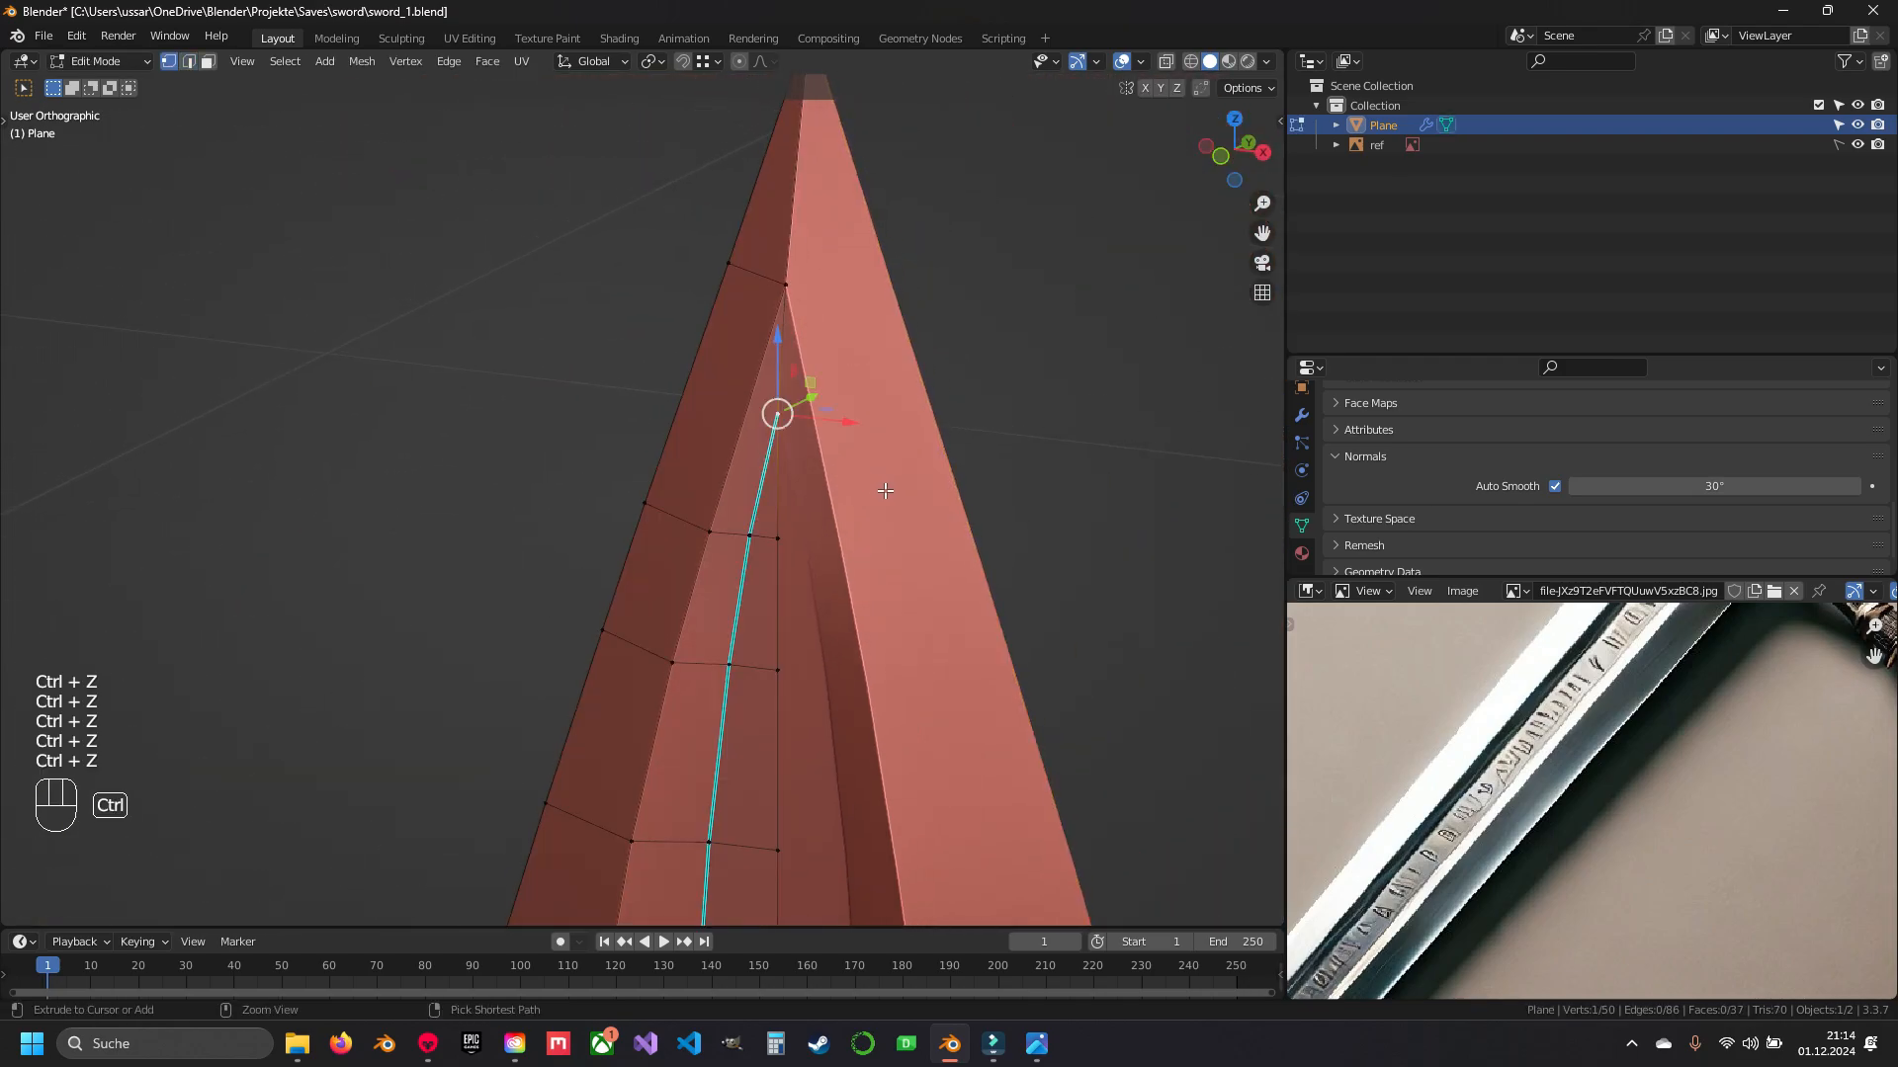
key(ctrl+z)
key(ctrl+z)
key(ctrl+z)
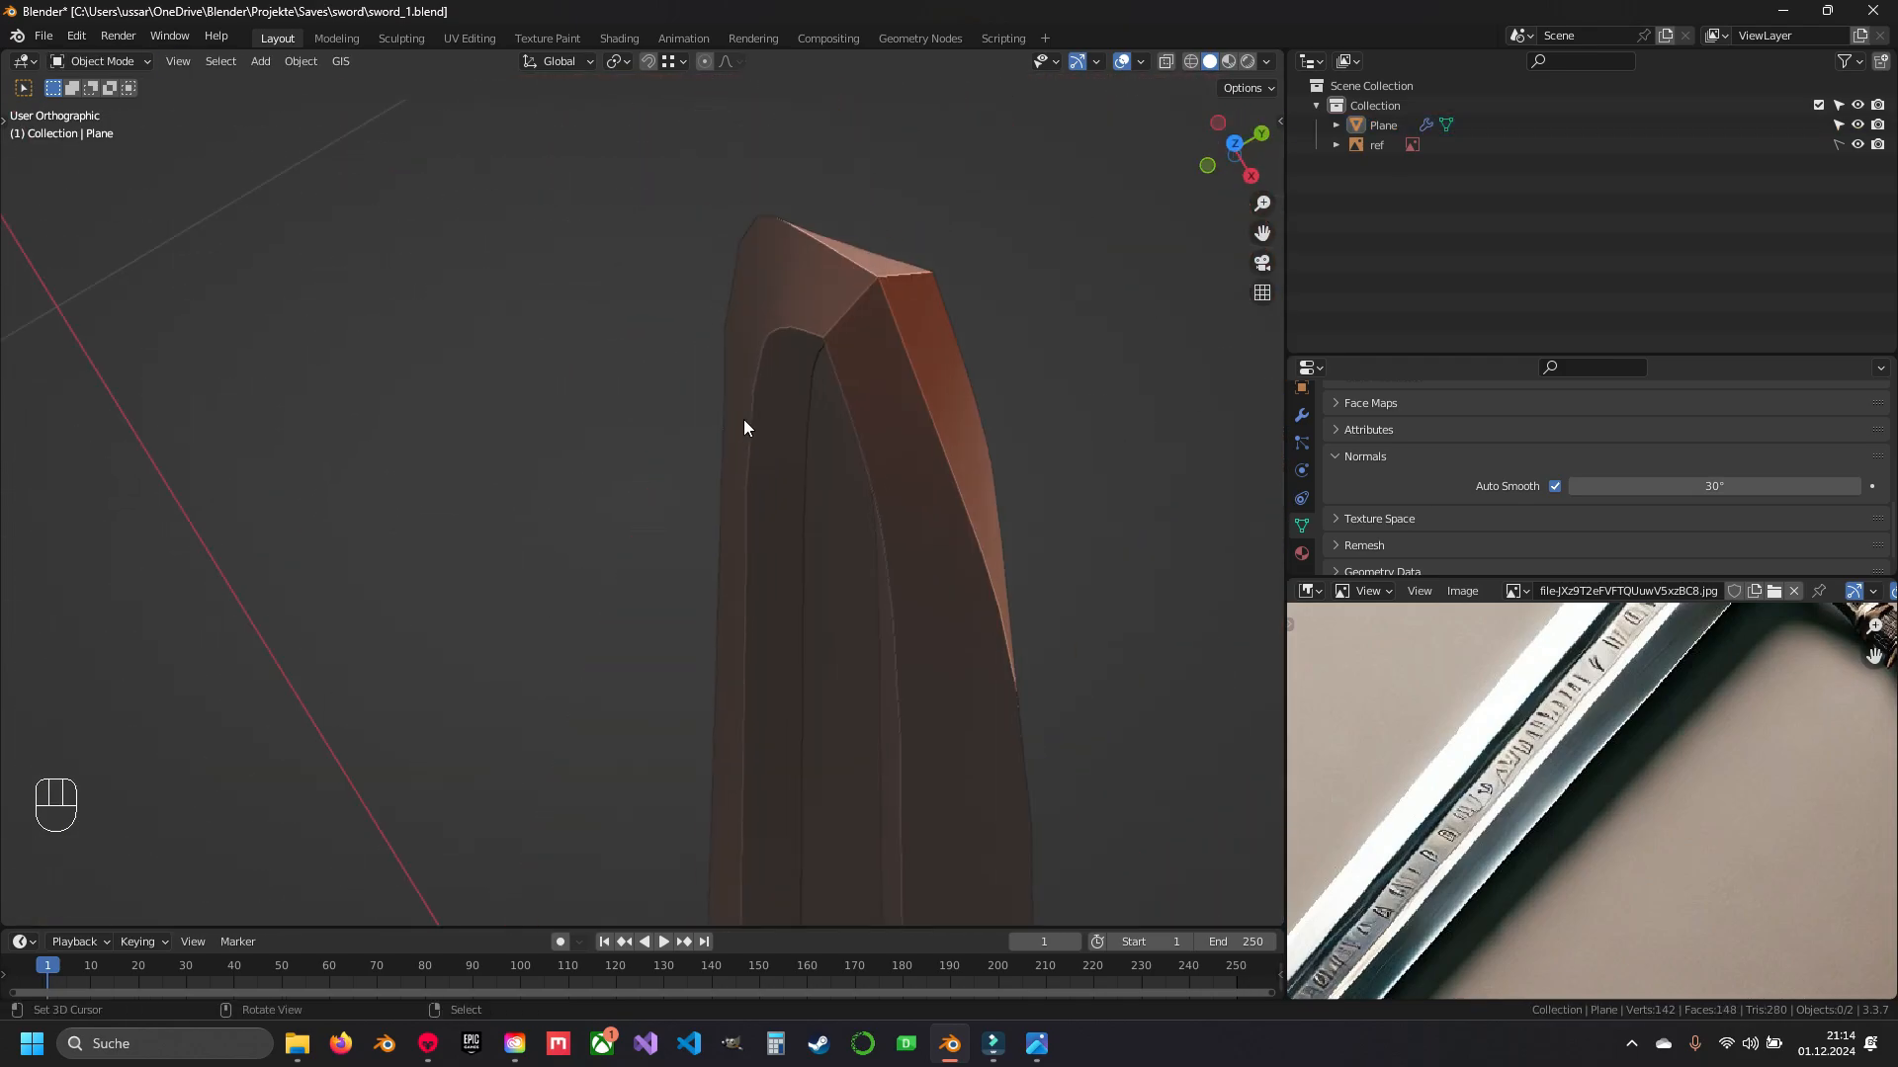
- Compare the blade's groove lines and outline with the reference sword in front wireframe view
middle_drag(744, 419, 639, 428)
scroll(709, 565, down, 3)
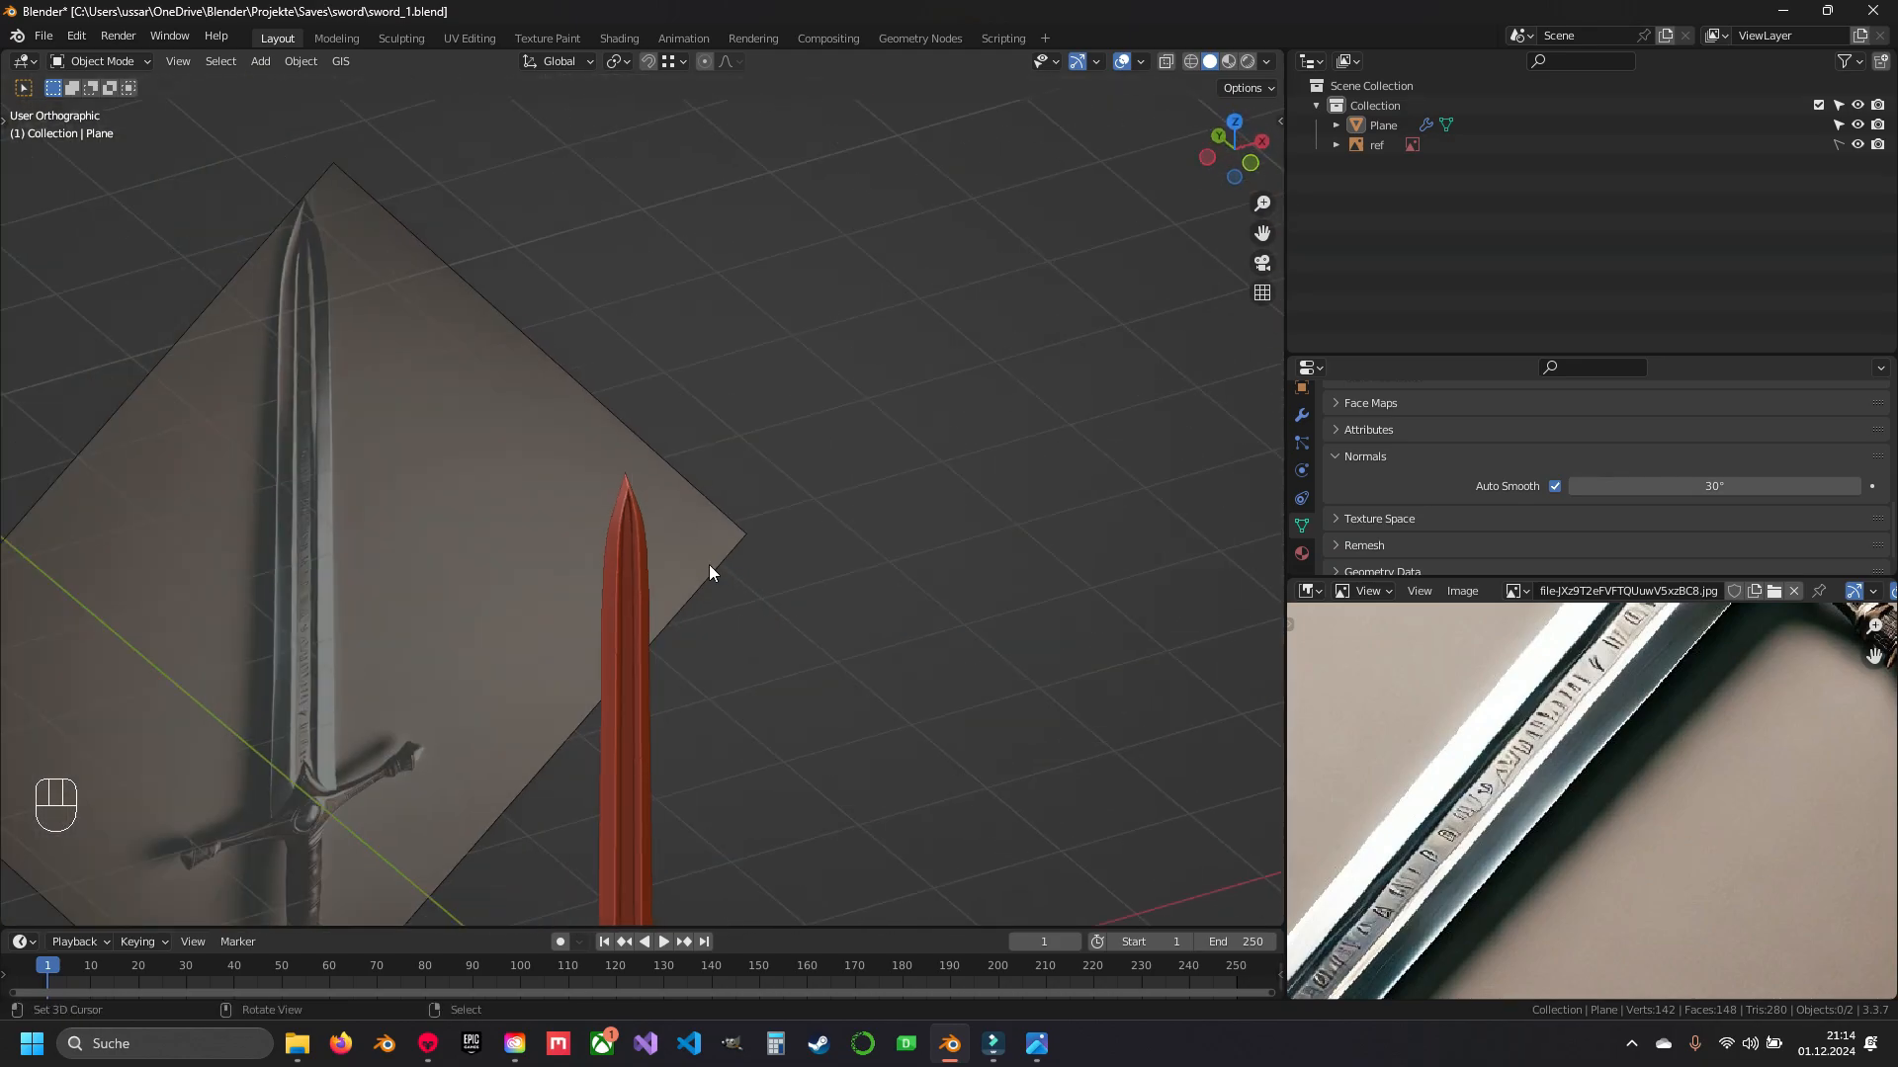
middle_drag(709, 573, 684, 452)
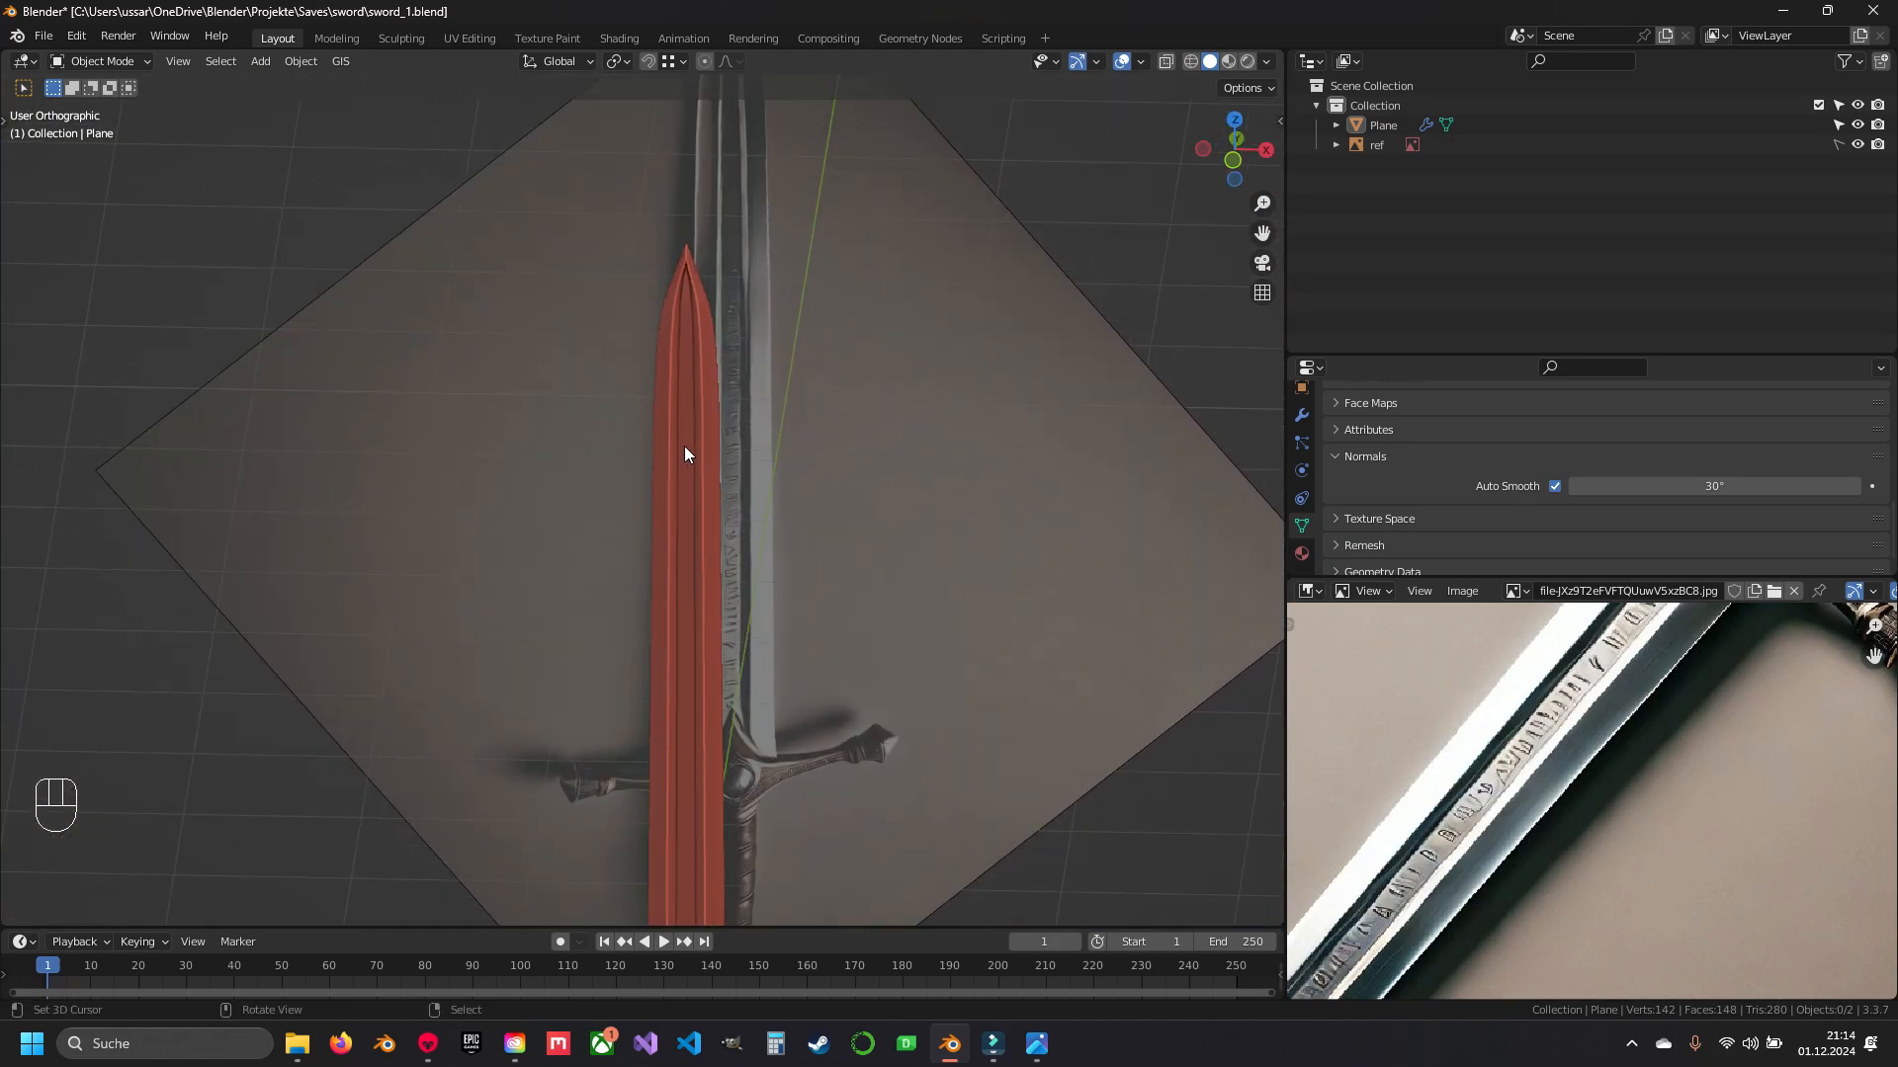
scroll(770, 532, up, 2)
key(KP_1)
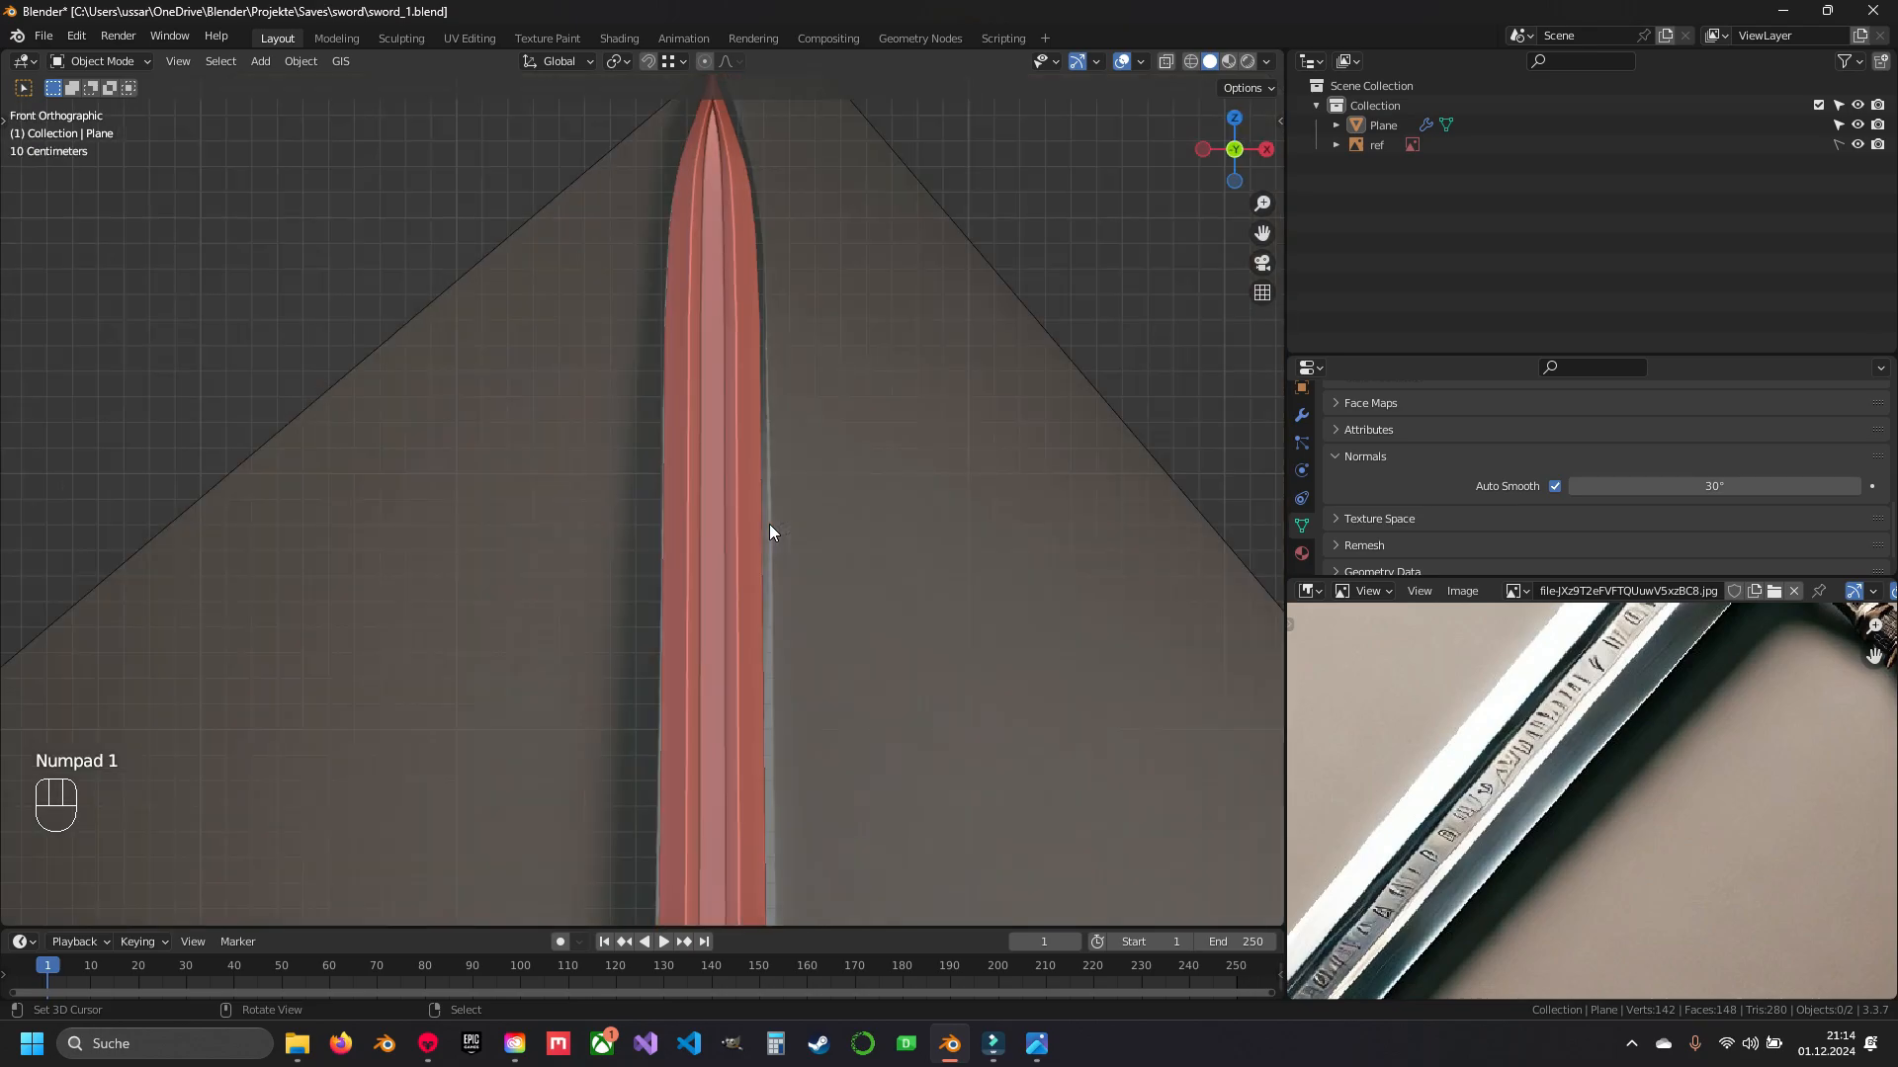
key(z)
shift+middle_drag(732, 571, 701, 308)
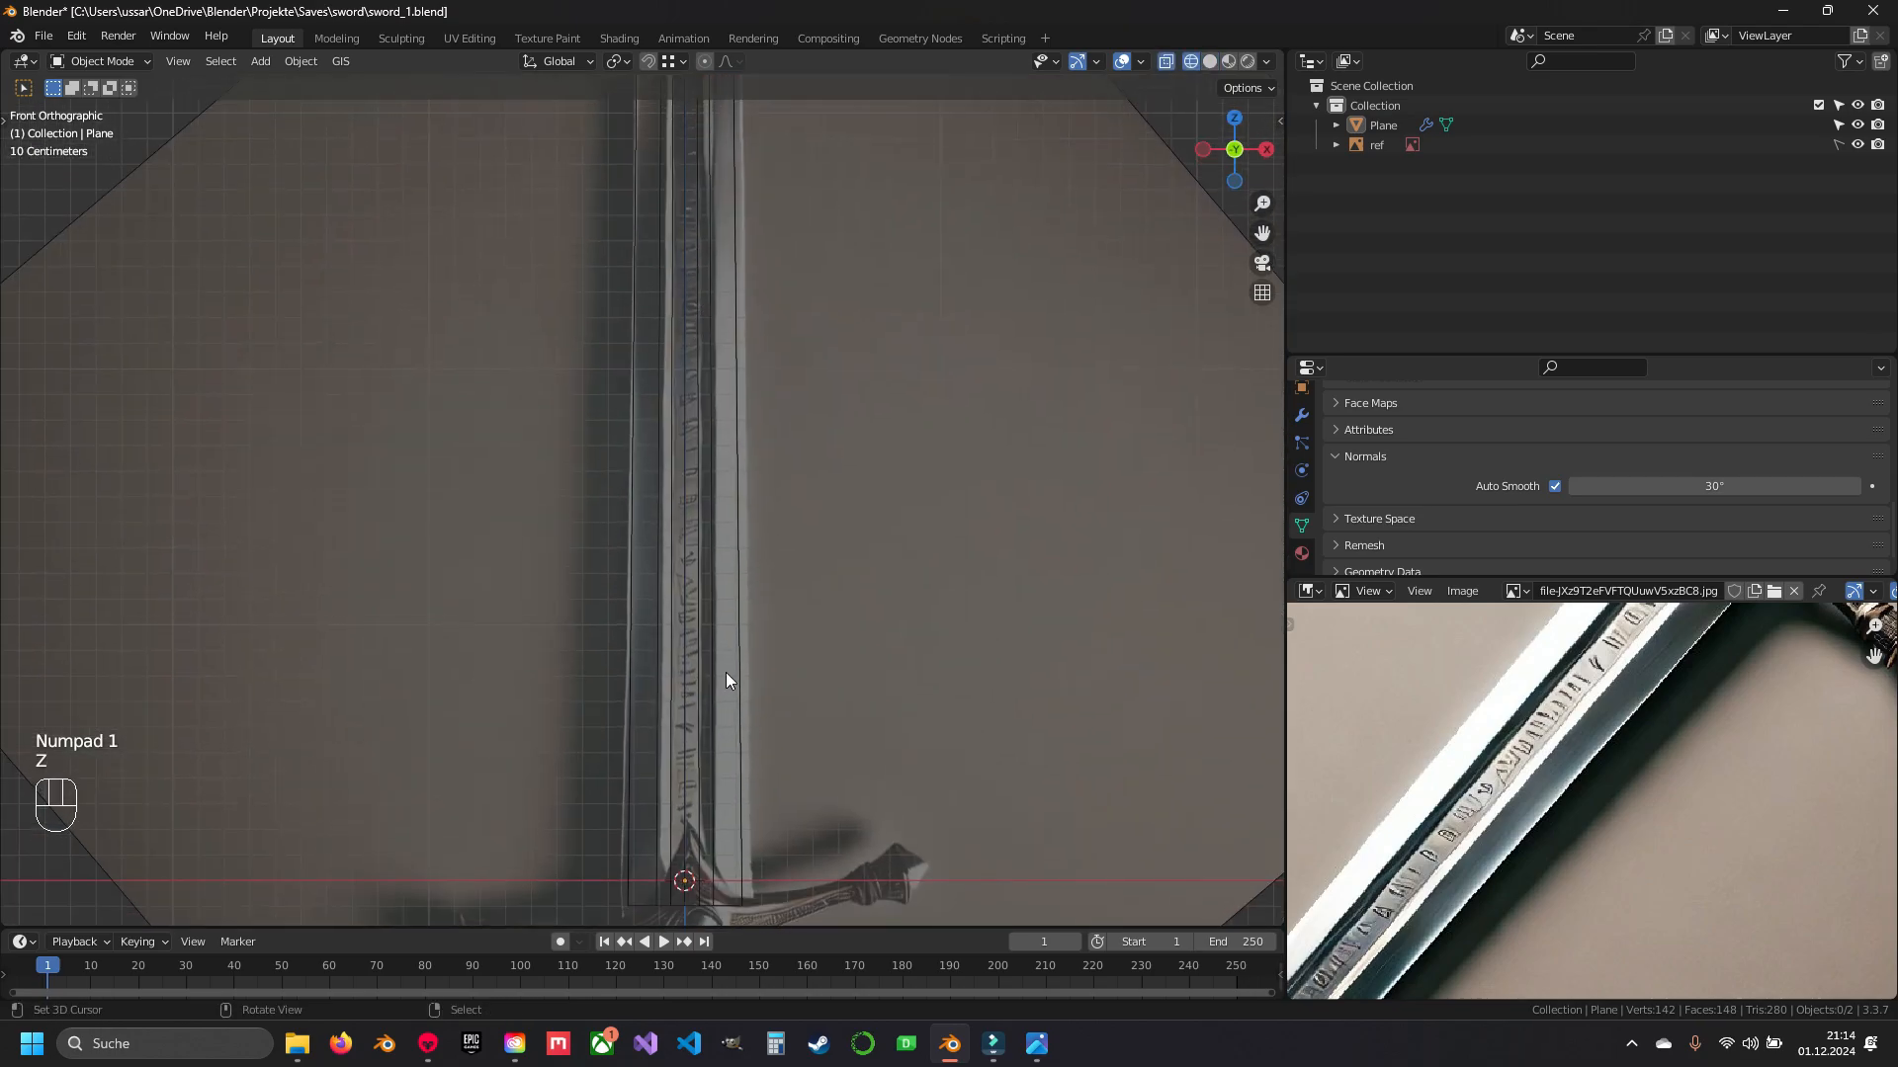
scroll(698, 490, up, 7)
scroll(789, 579, down, 6)
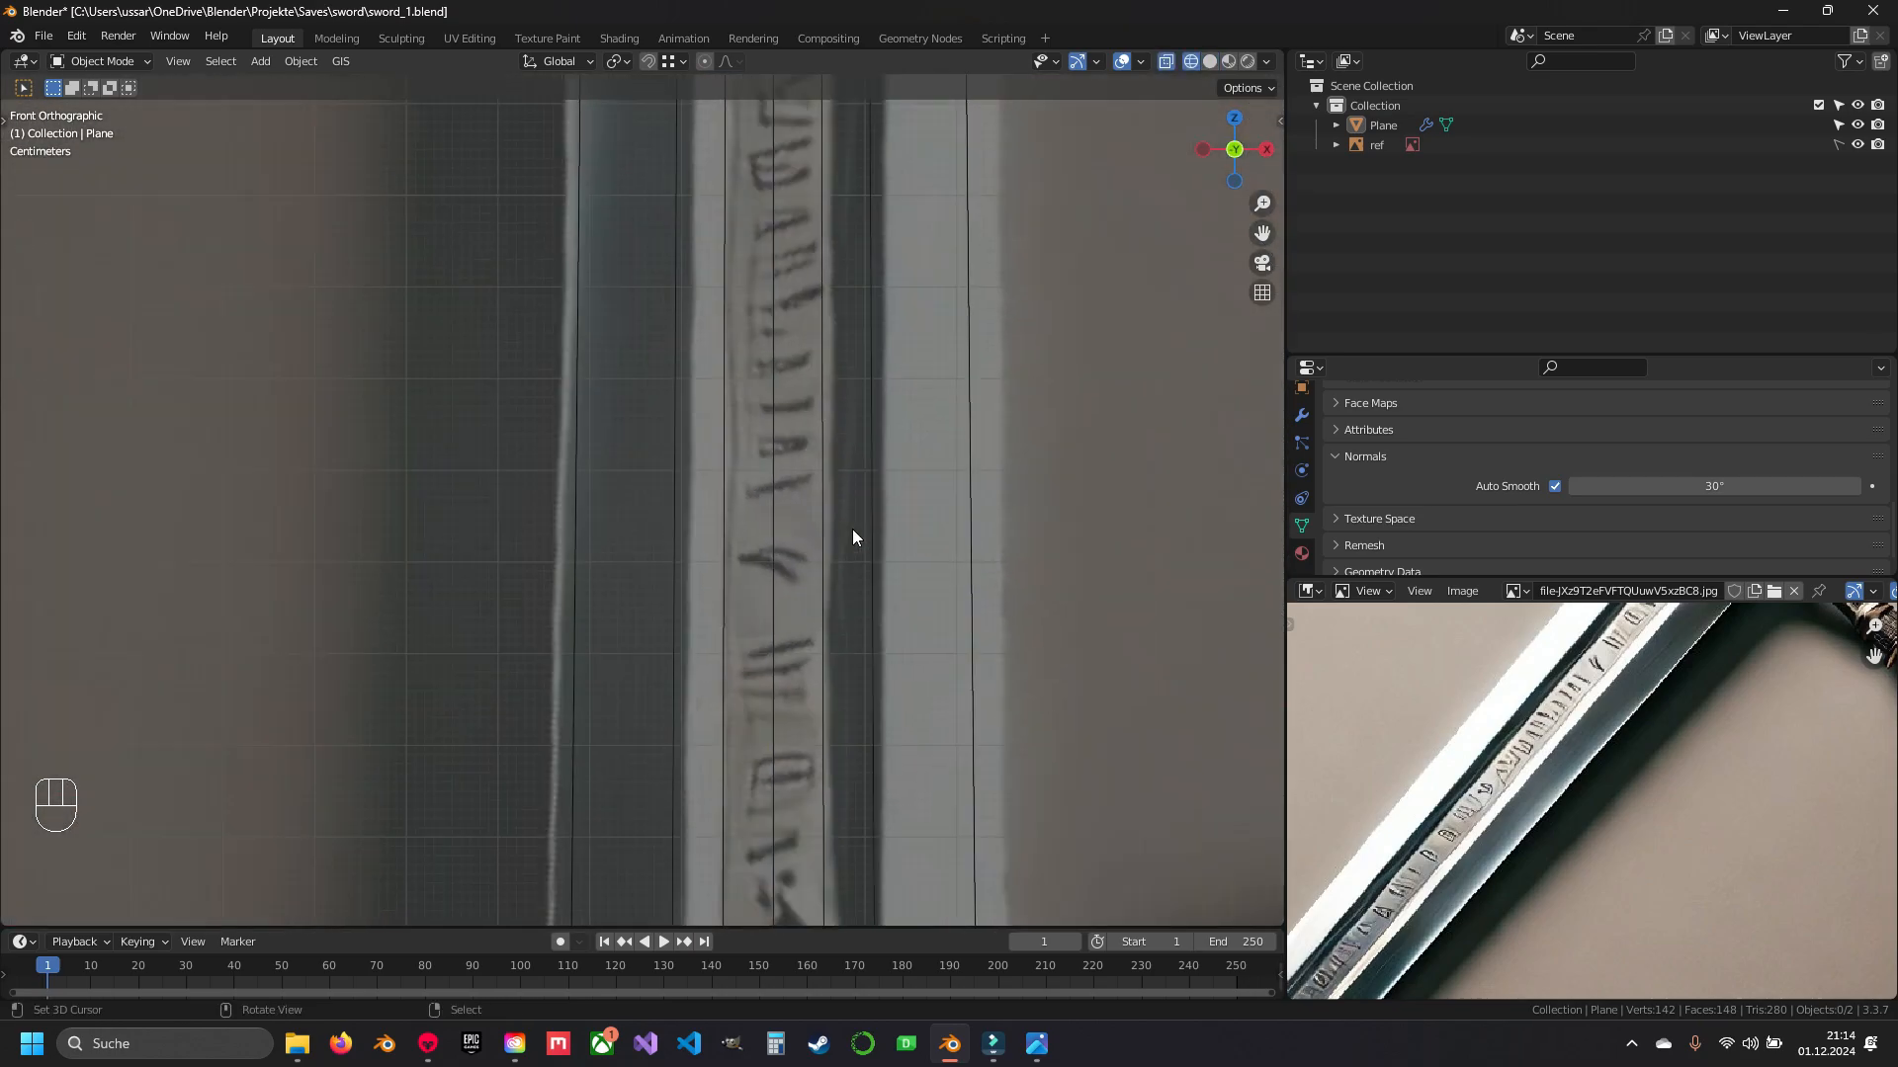
shift+middle_drag(784, 550, 695, 692)
scroll(694, 689, up, 5)
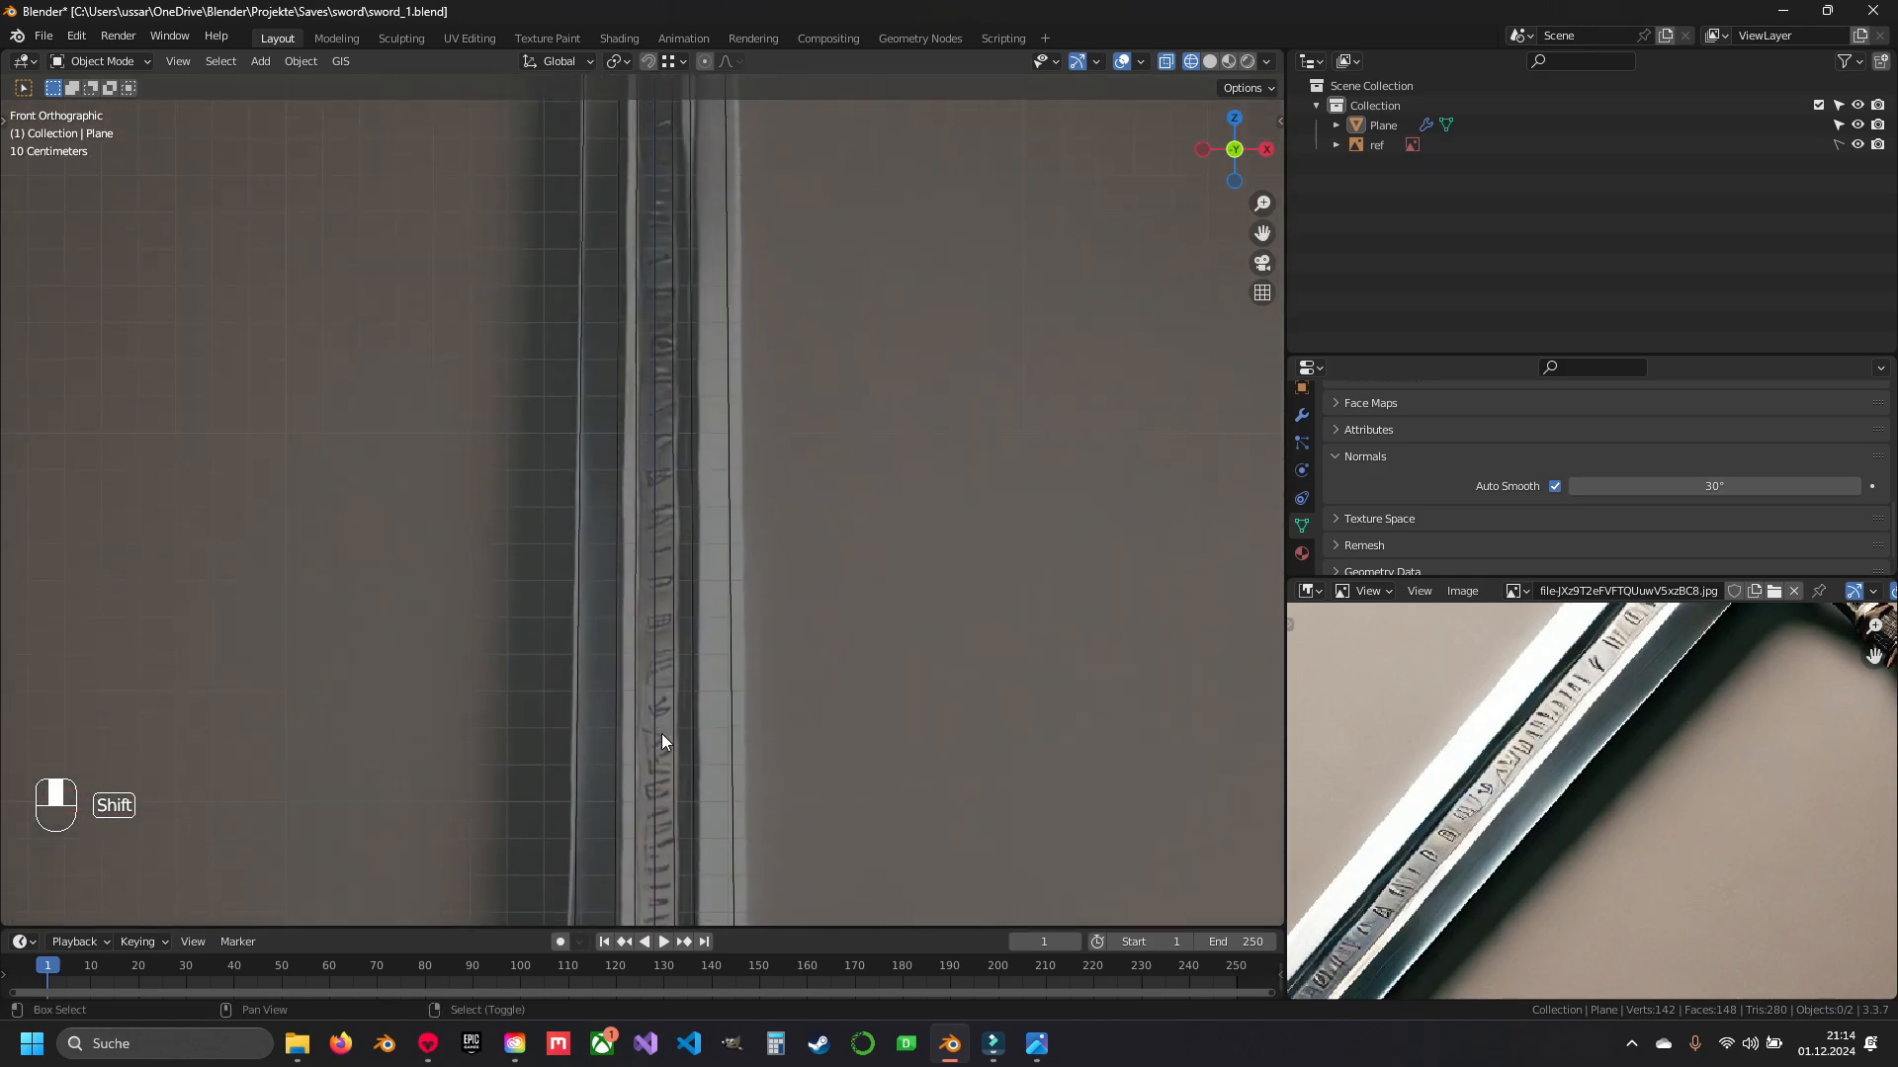
shift+middle_drag(595, 622, 624, 591)
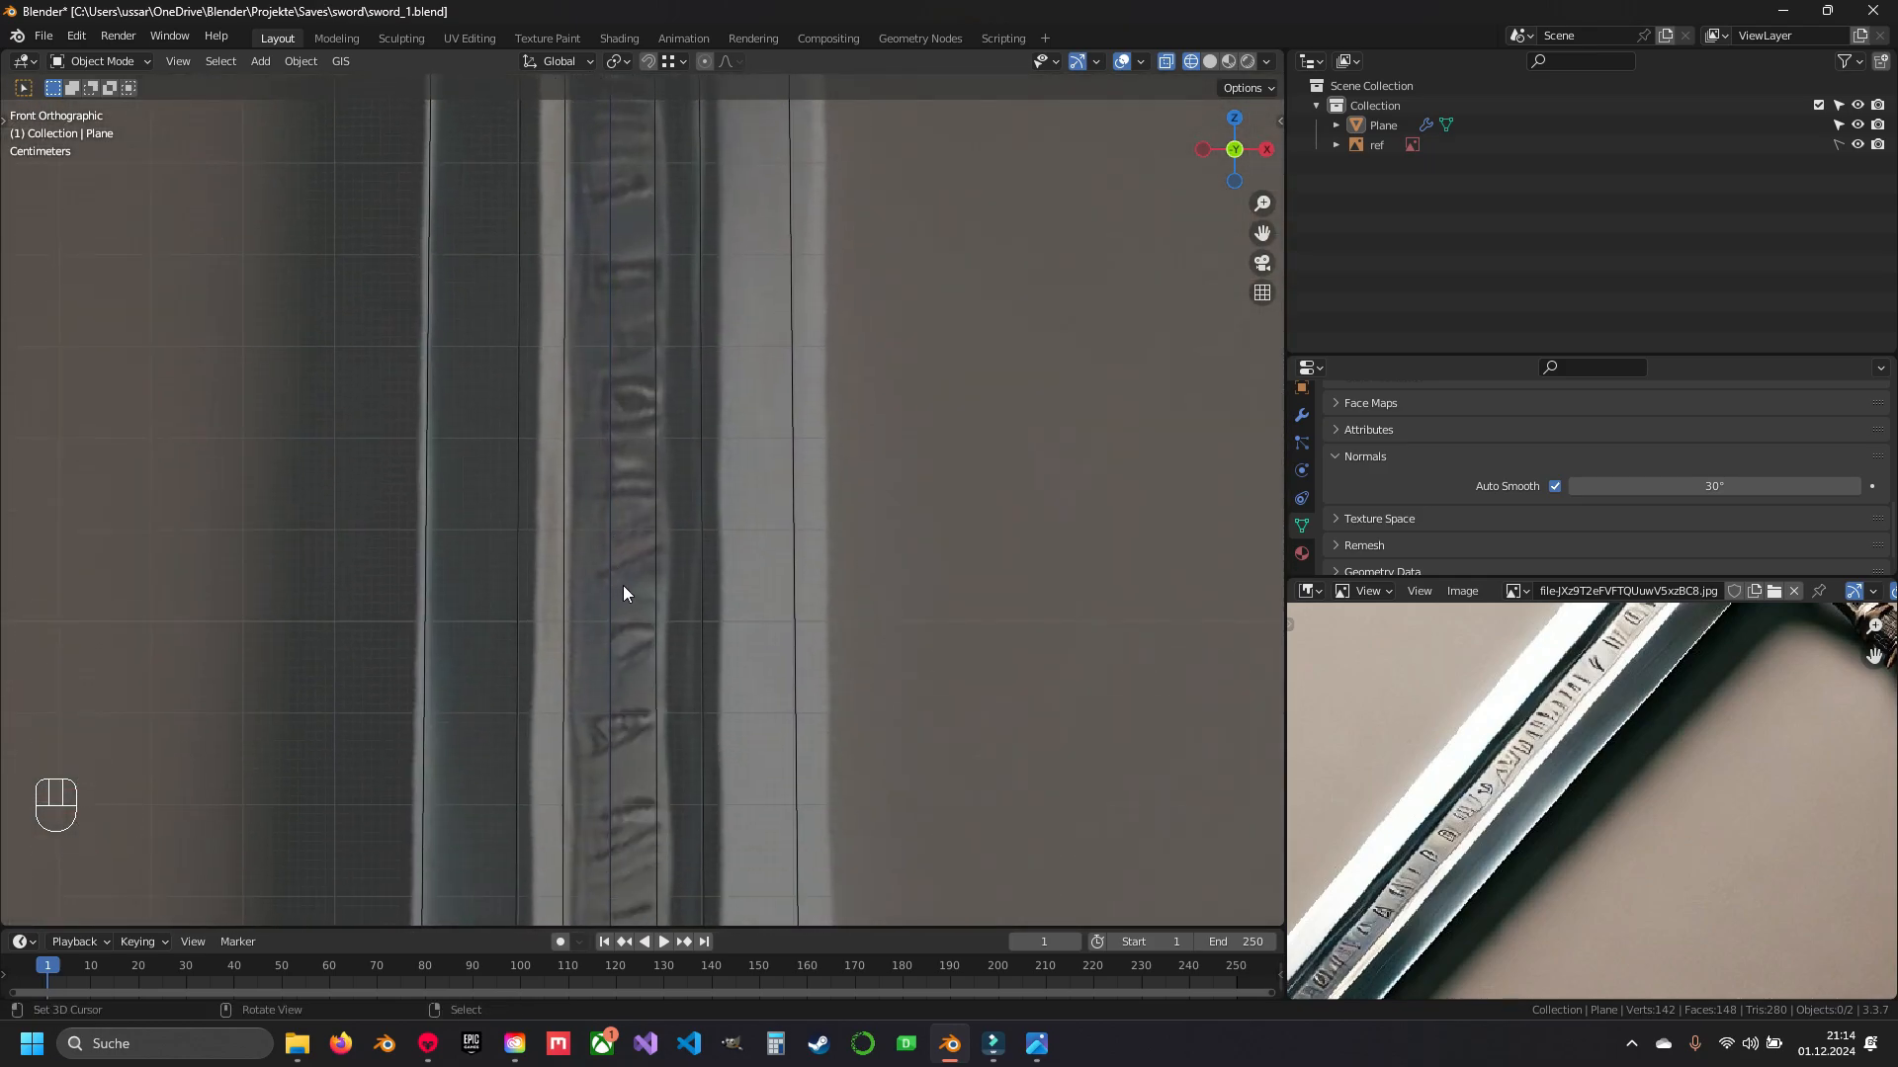
- Examine the engraved runes along the reference blade's groove and the rune shapes on the imported rune chart
shift+middle_drag(620, 761, 698, 525)
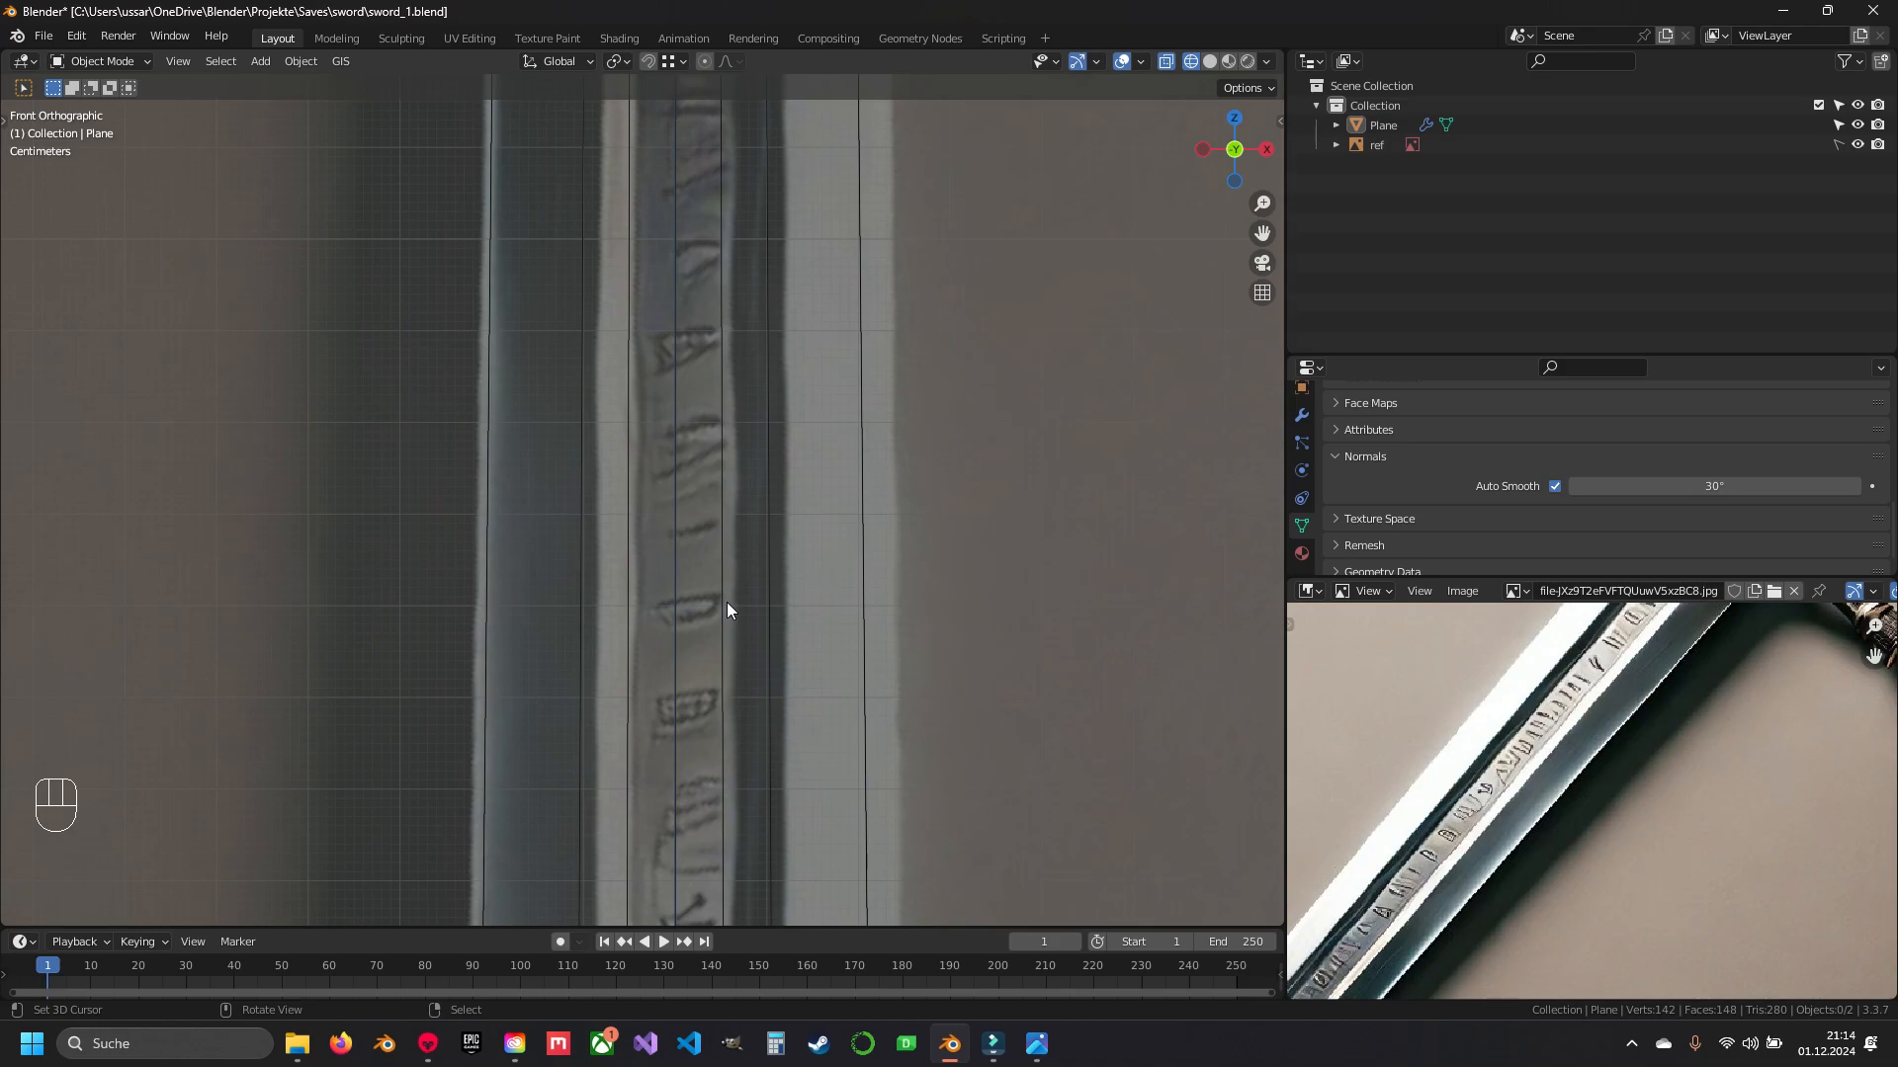
scroll(727, 602, down, 4)
shift+middle_drag(724, 610, 698, 328)
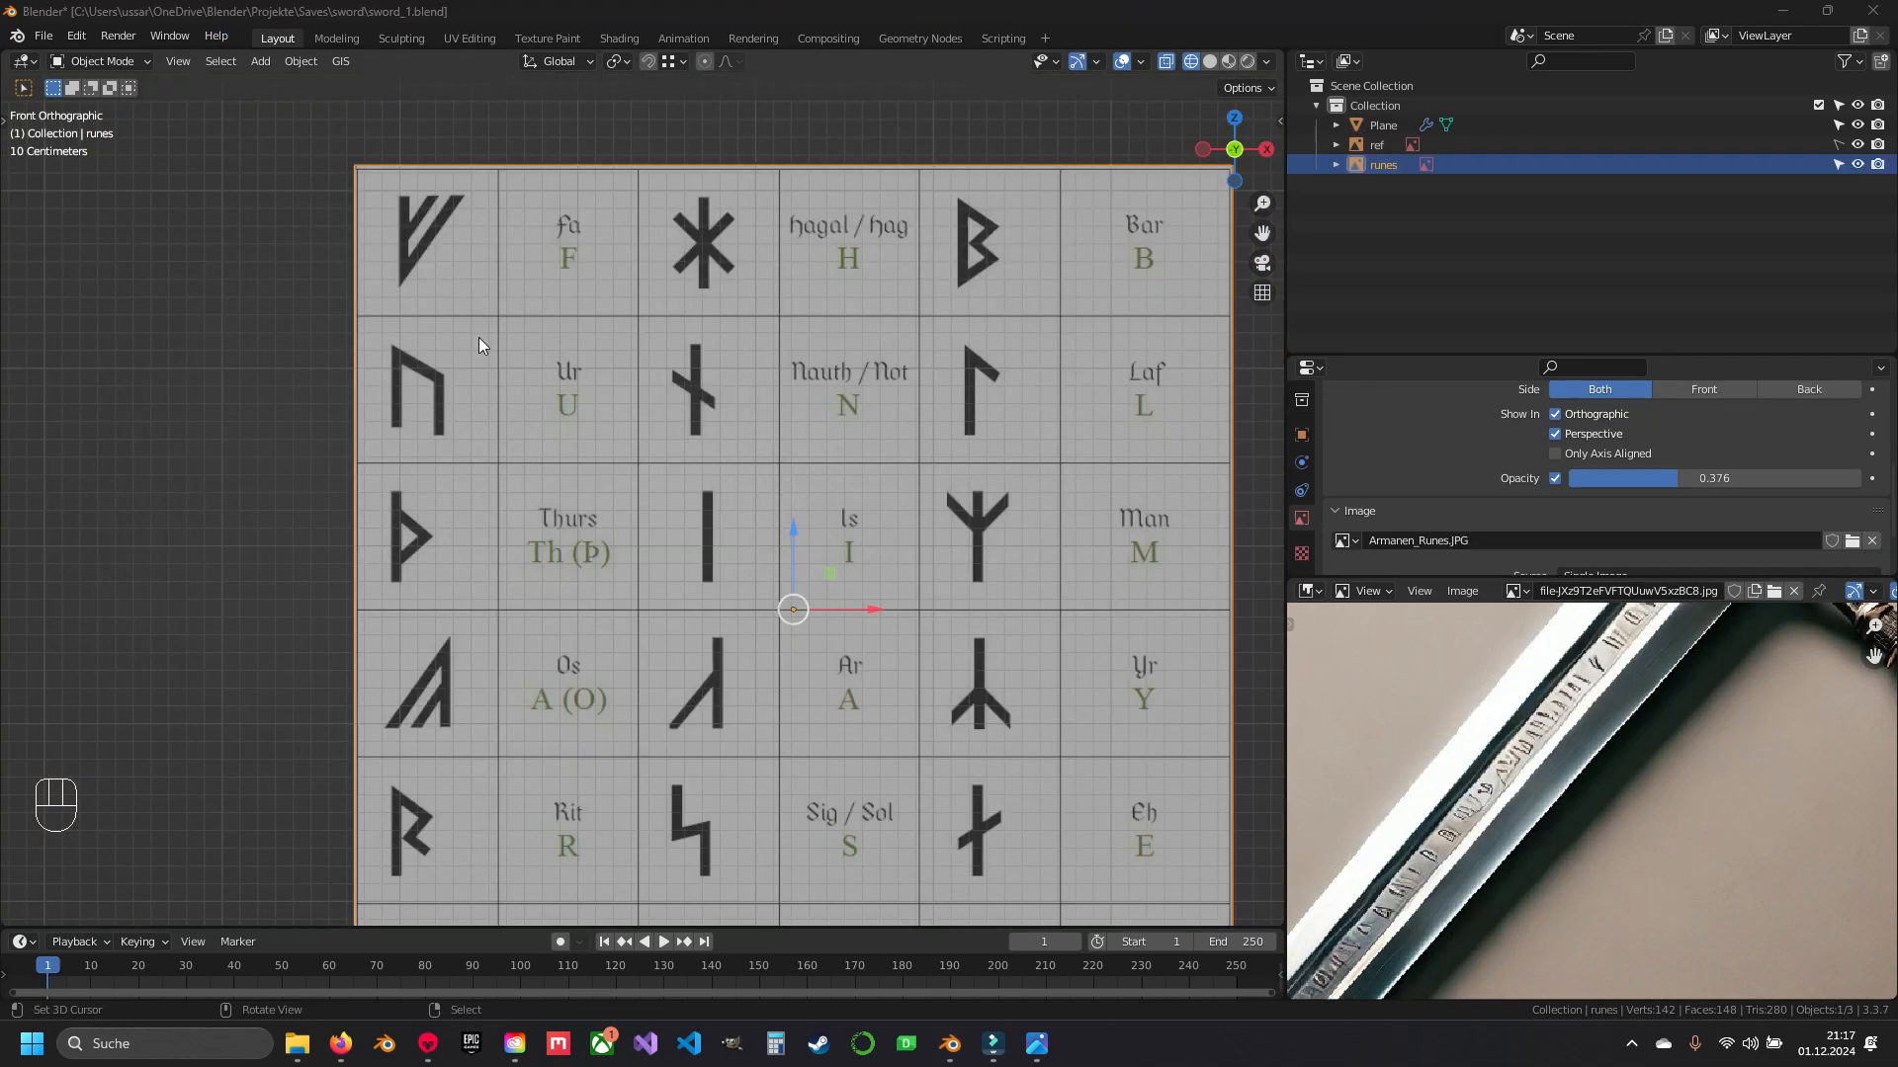
middle_drag(479, 336, 525, 394)
key(KP_1)
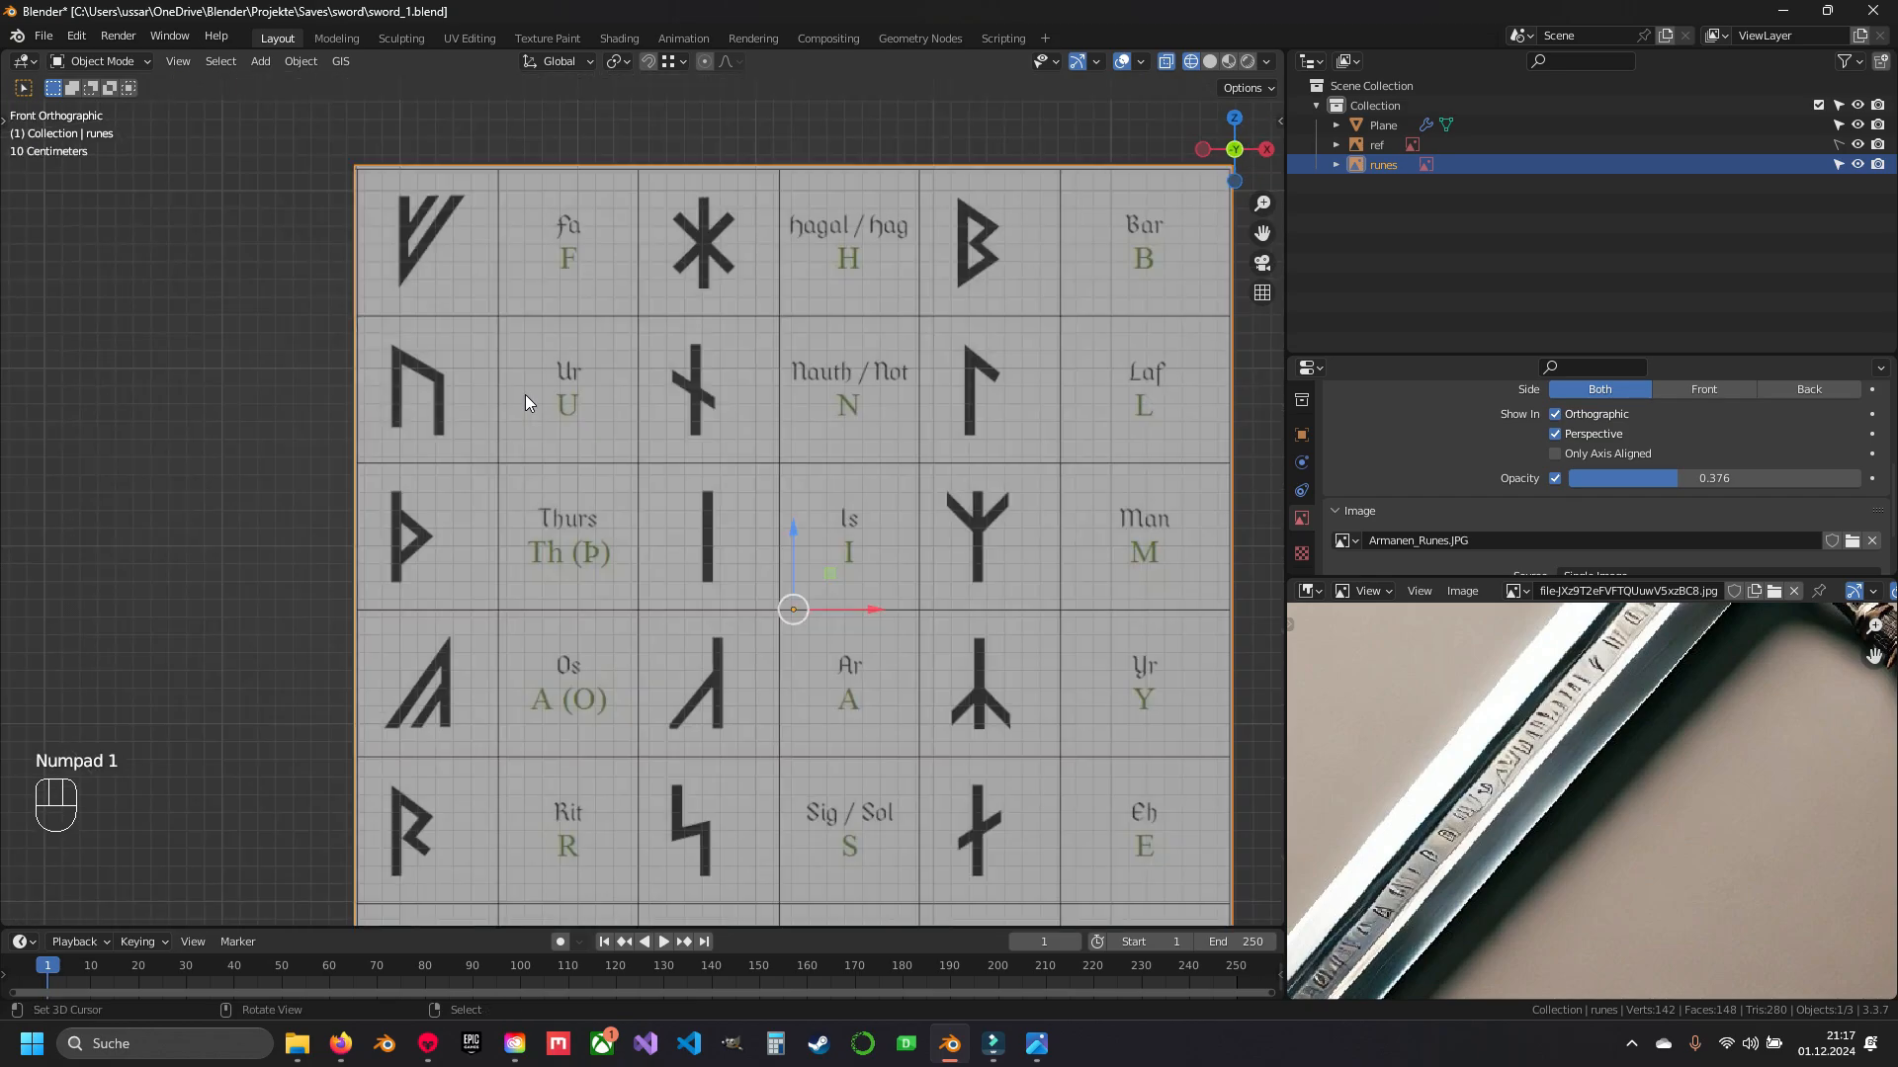
shift+middle_drag(537, 323, 447, 181)
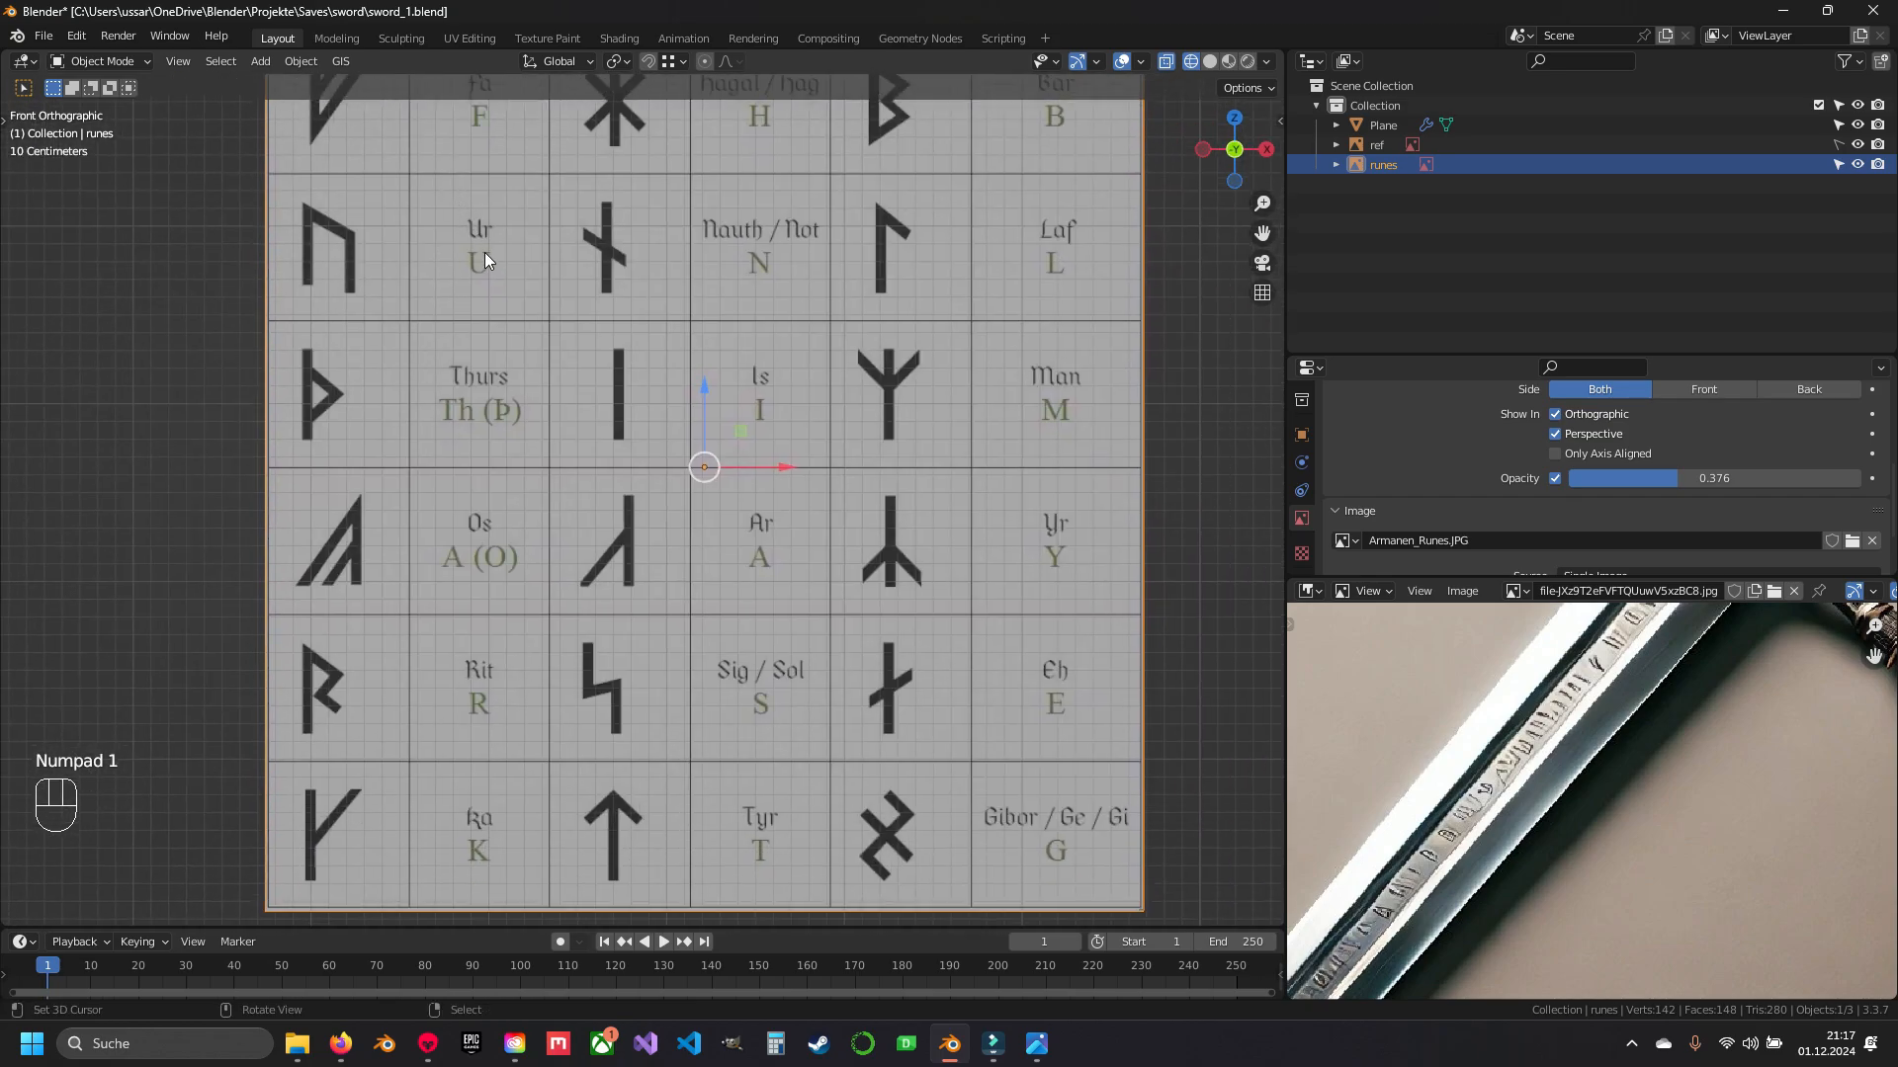
scroll(486, 255, down, 2)
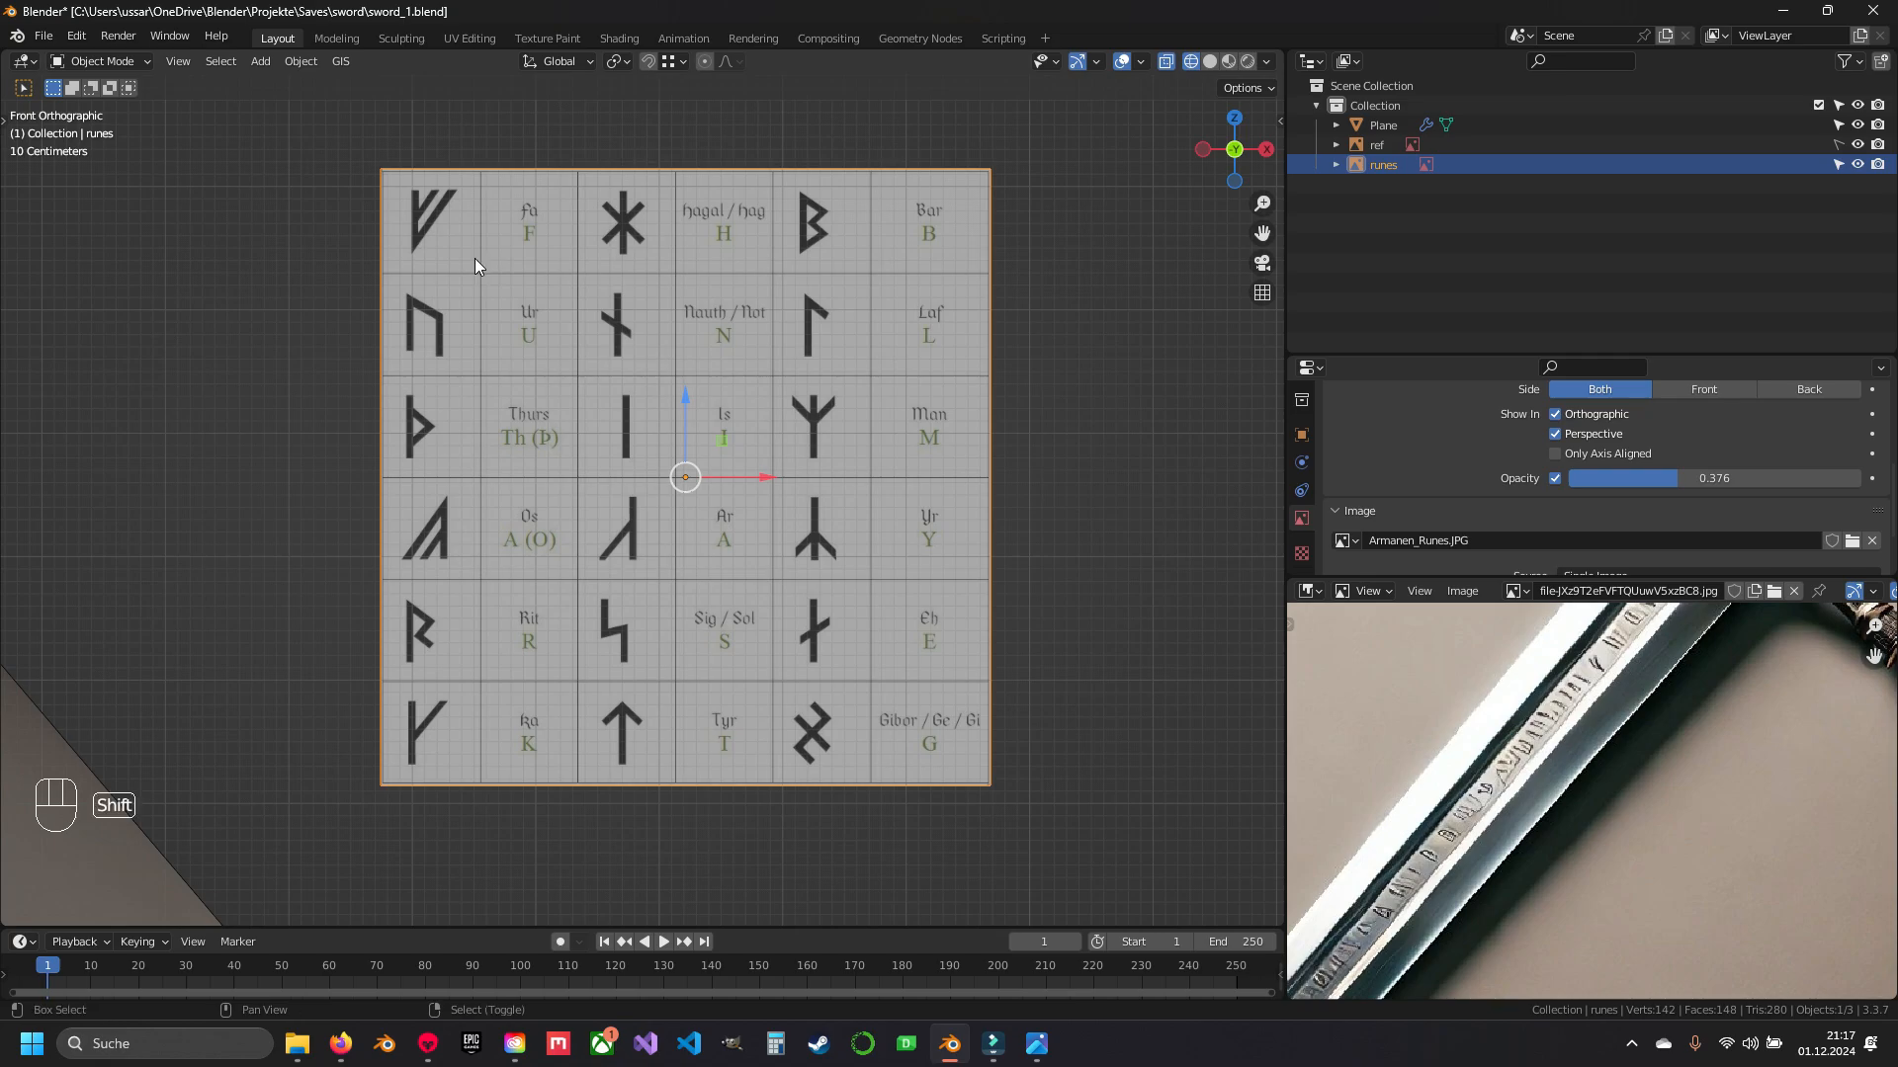
shift+middle_drag(542, 283, 598, 343)
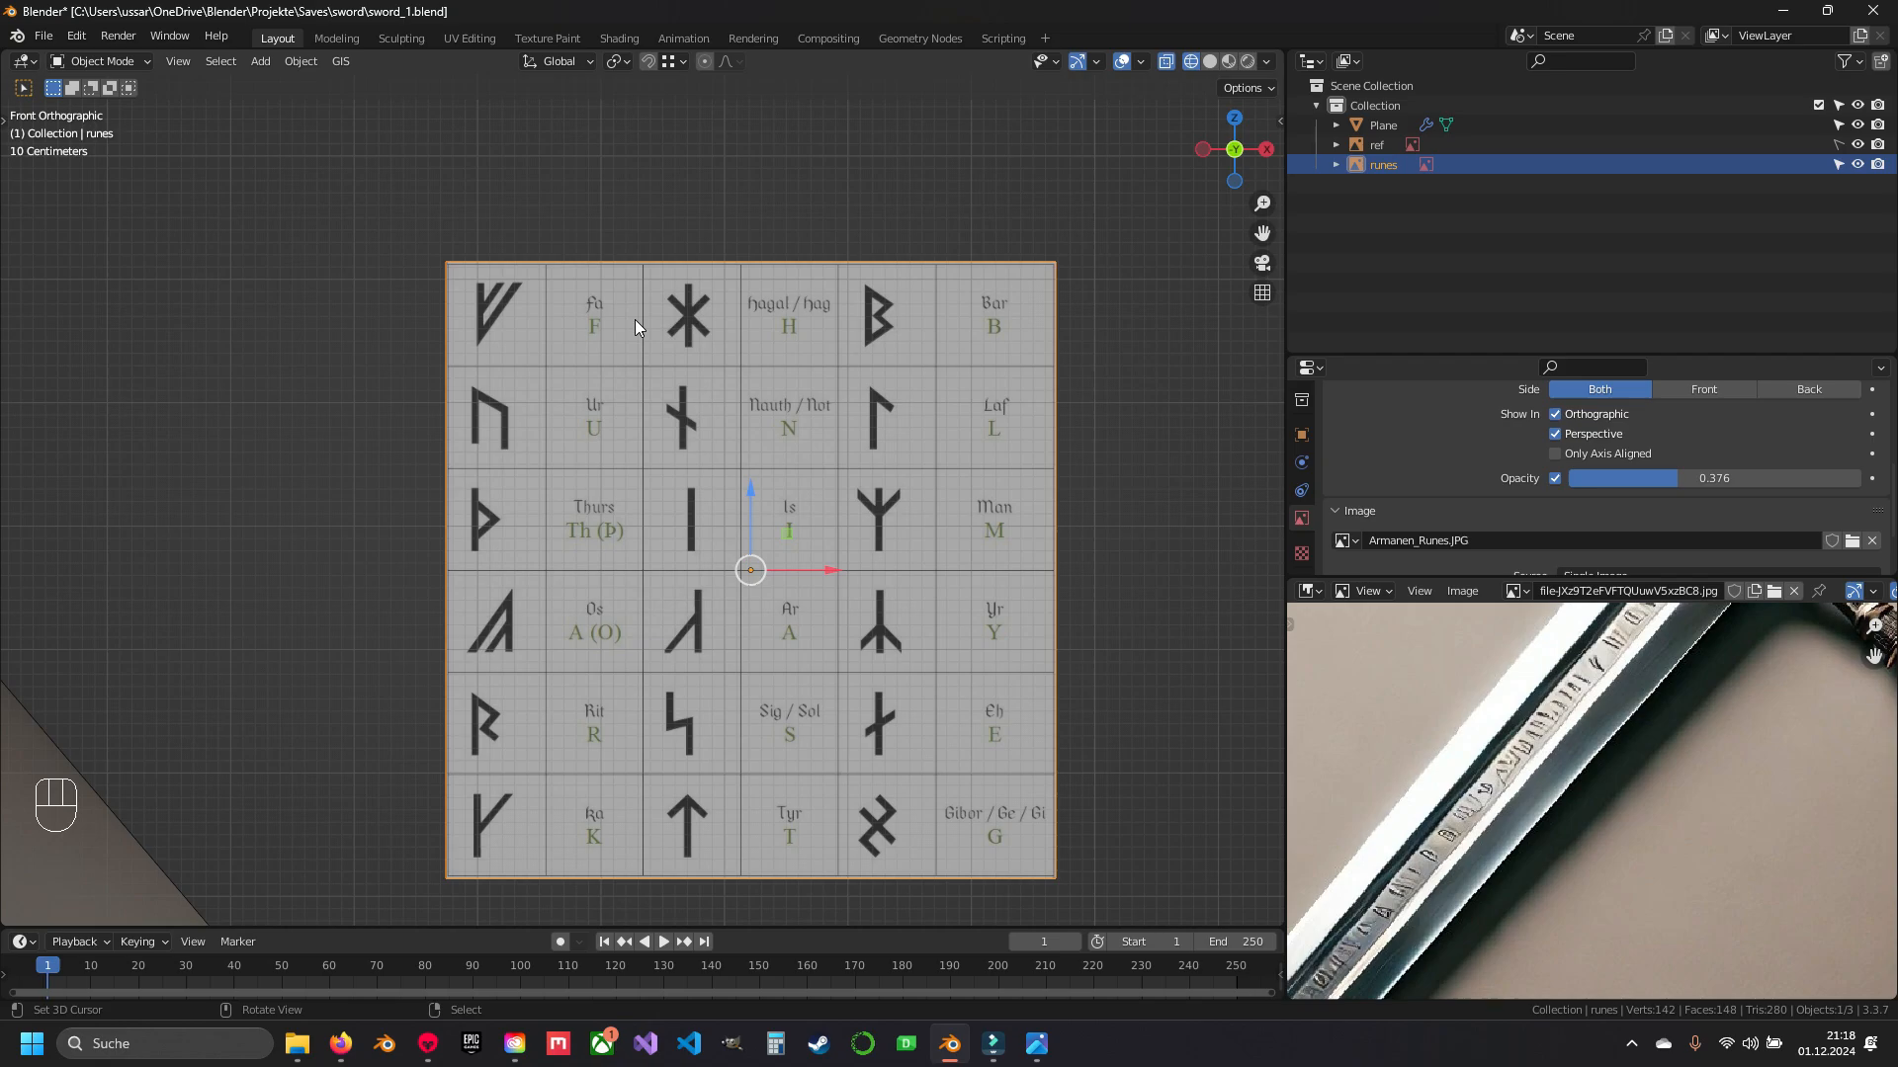
scroll(595, 322, up, 3)
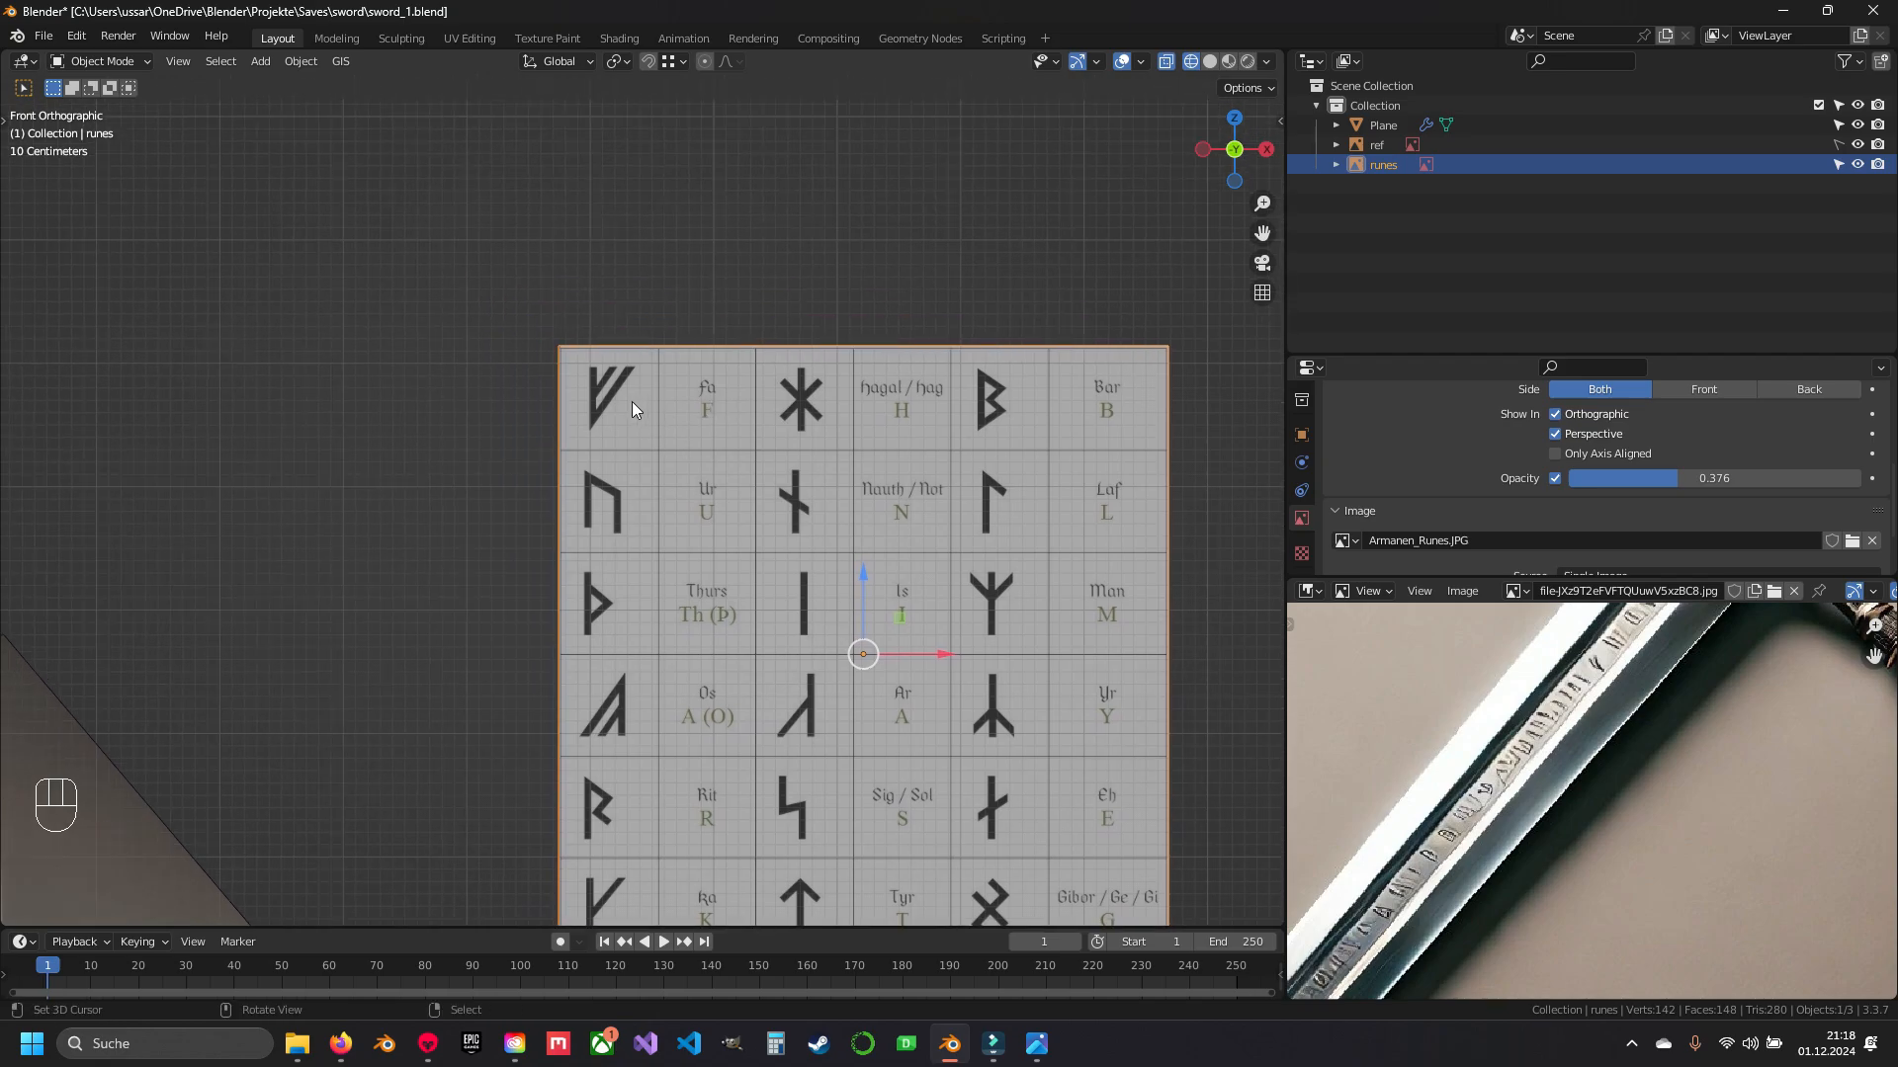
- Add a plane and rotate its mesh 90° about the X axis so it stands upright facing the front view
scroll(632, 484, down, 6)
shift+middle_drag(626, 581, 755, 432)
key(shift+a)
mouse_move(751, 233)
click(870, 236)
key(Tab)
key(r)
key(y)
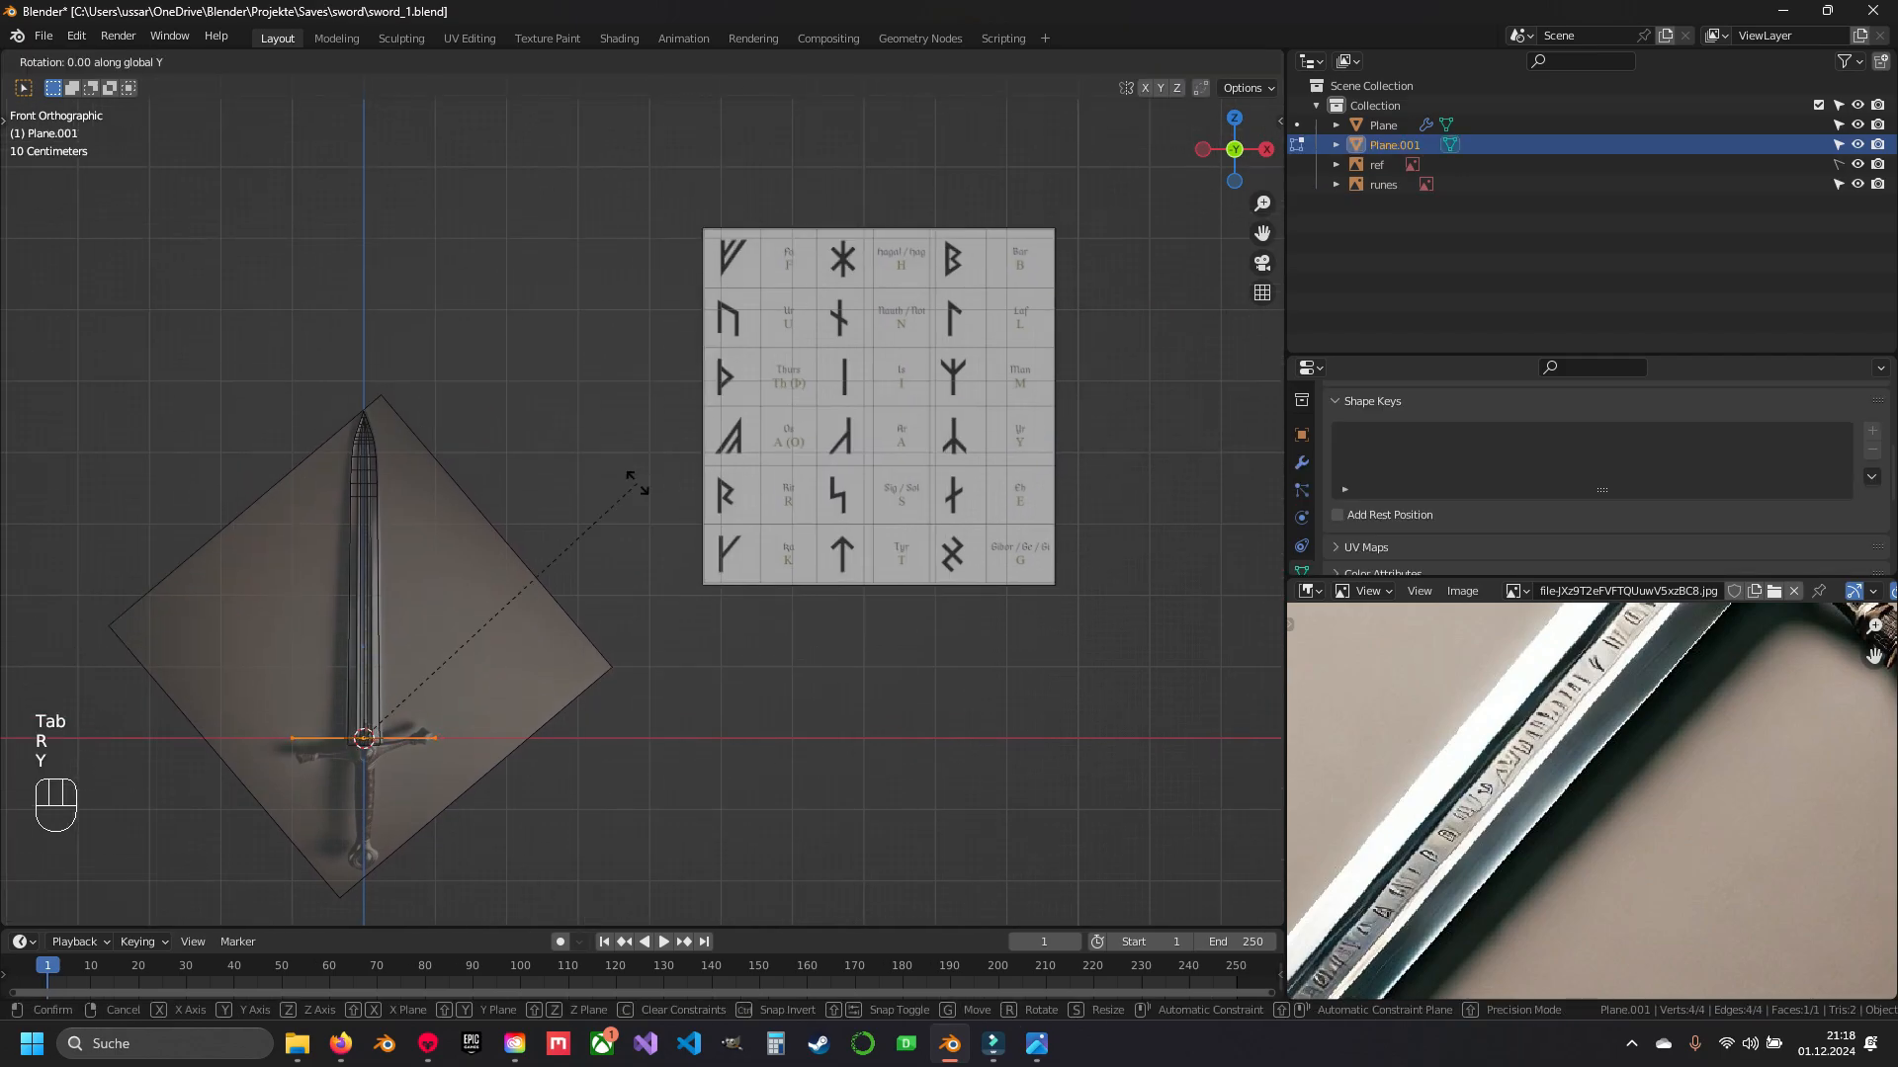
key(x)
key(Return)
- Move the upright plane over the Fa rune in the first row of the rune chart
key(g)
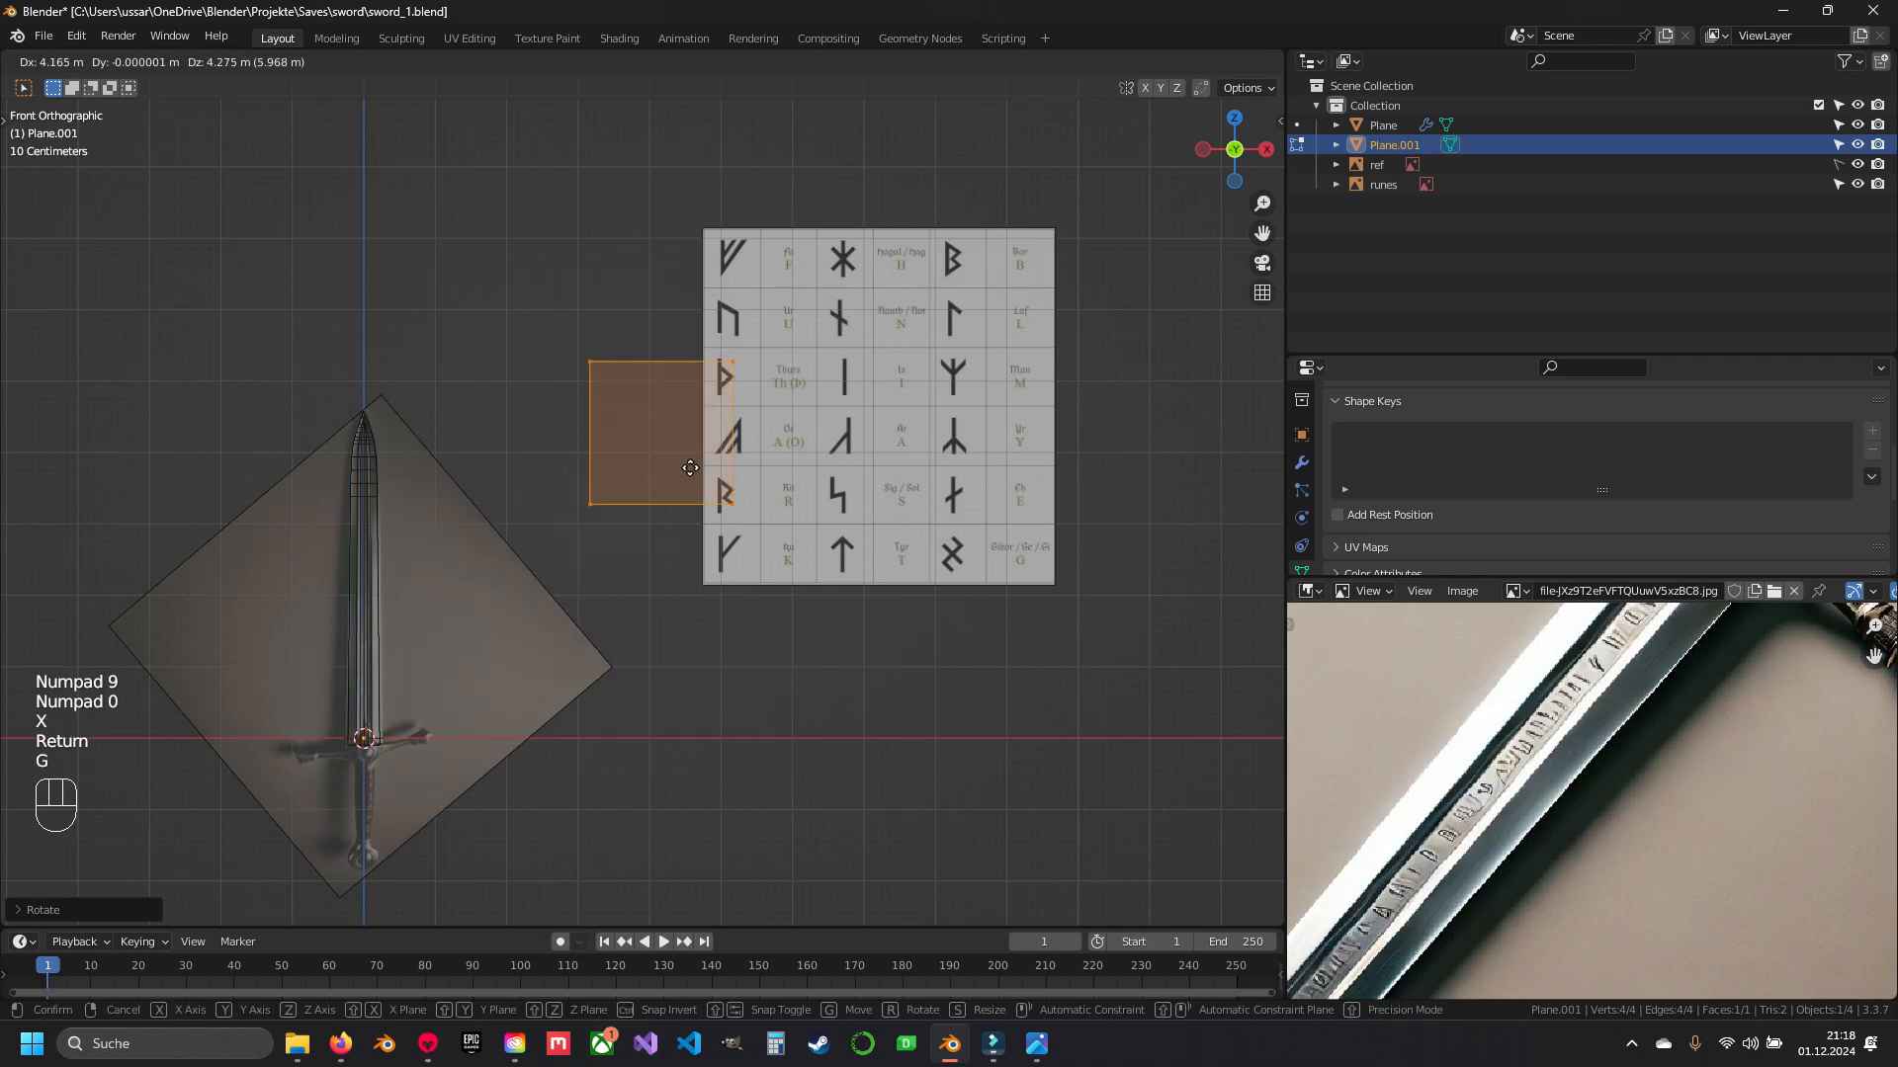
click(745, 339)
scroll(771, 317, up, 5)
shift+middle_drag(855, 226, 693, 784)
scroll(693, 784, down, 3)
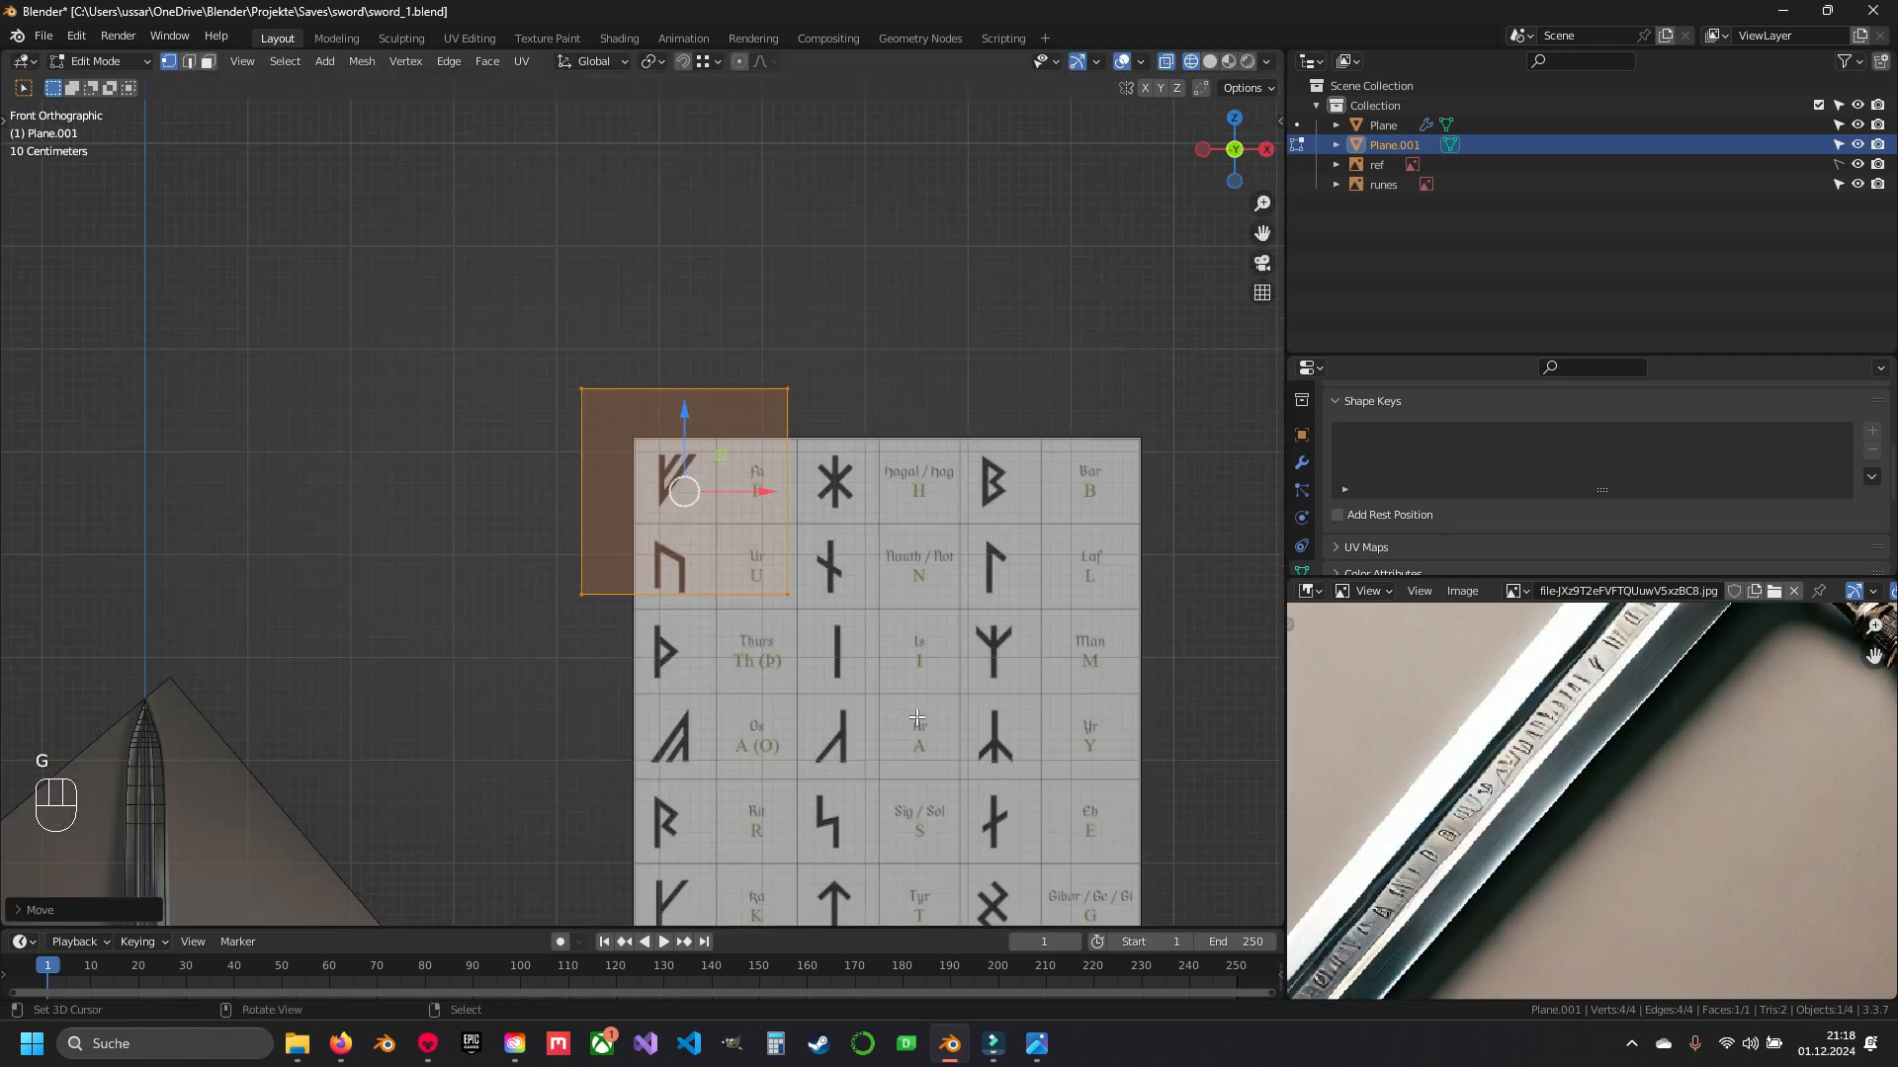
shift+middle_drag(889, 679, 769, 546)
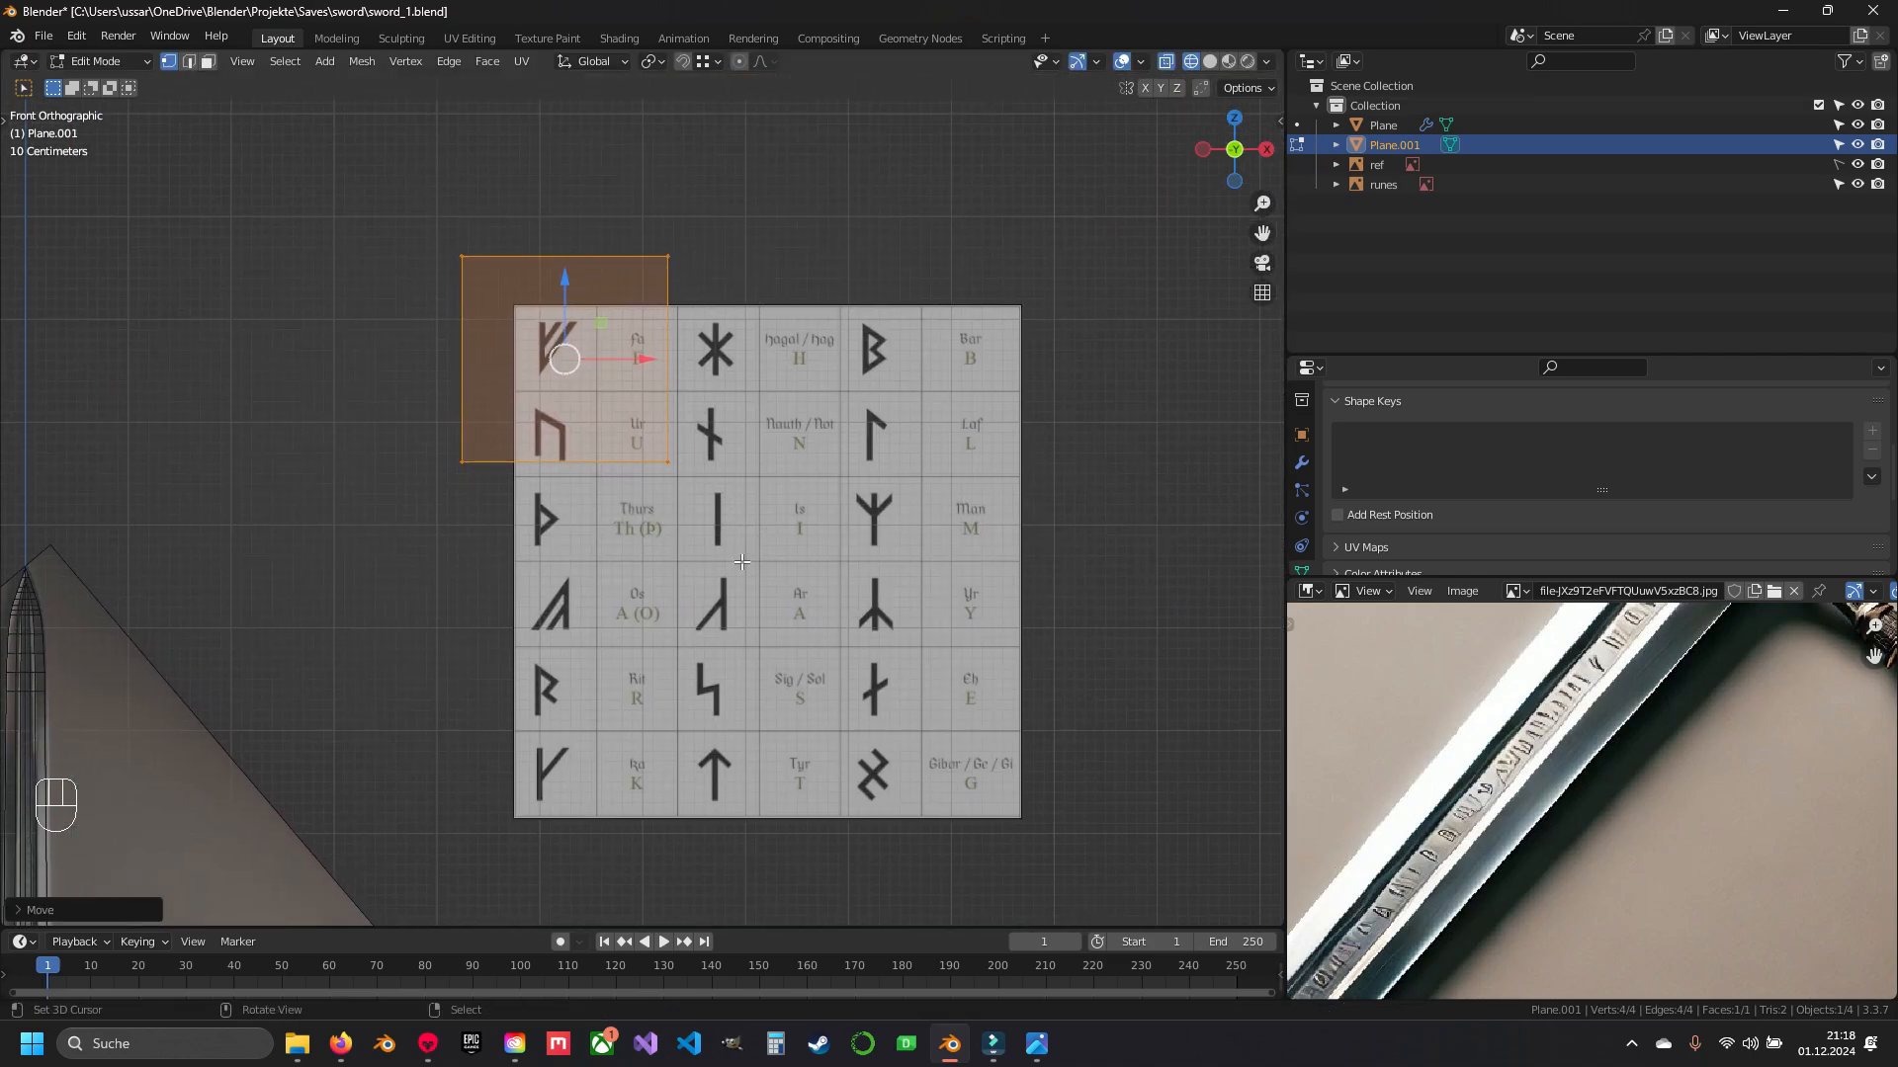
shift+middle_drag(584, 494, 624, 555)
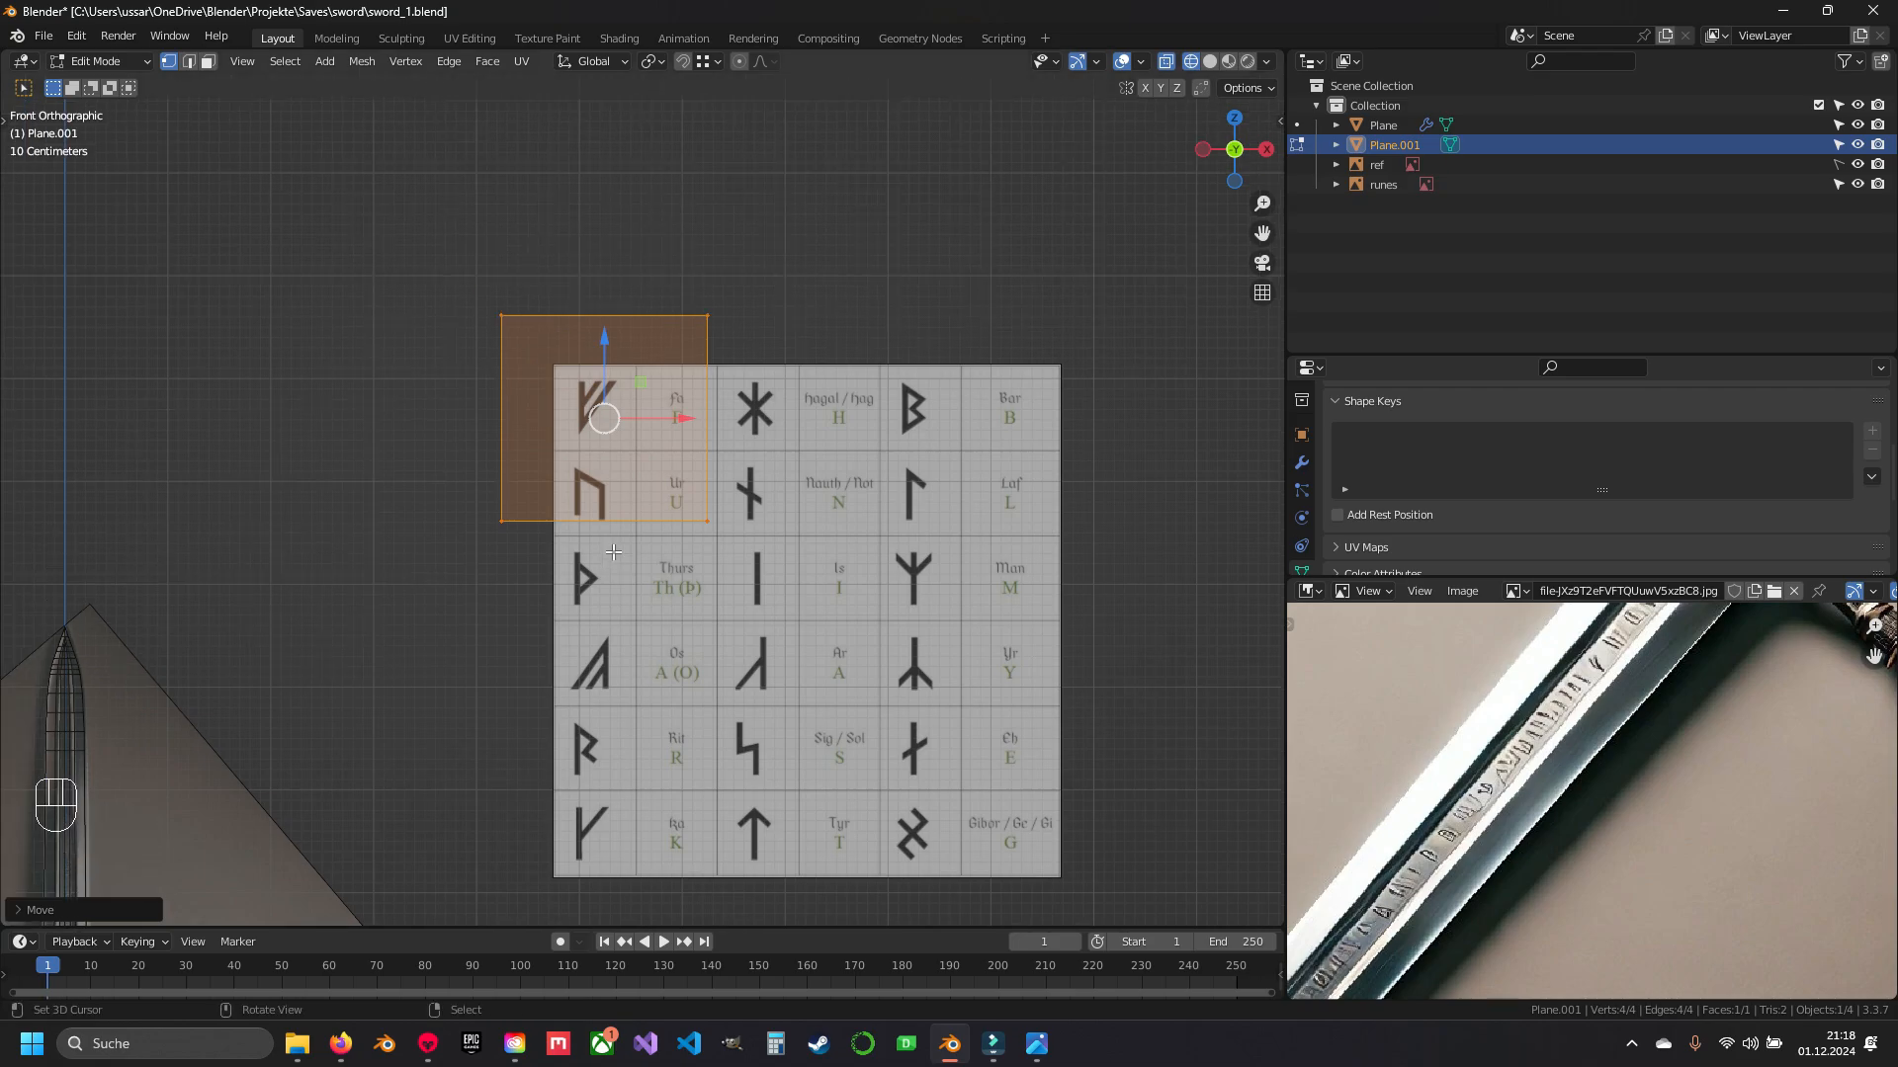
- Scale the plane down to the Fa rune's height, align it with the rune's vertical stem, and display it as wireframe
scroll(633, 539, up, 8)
key(s)
click(795, 500)
scroll(840, 553, up, 3)
key(g)
click(947, 552)
key(g)
key(z)
click(794, 685)
key(z)
key(4)
- Move the plane's lower right vertex to the Fa rune's bottom point and its upper right vertex to the long diagonal's outer tip
click(902, 715)
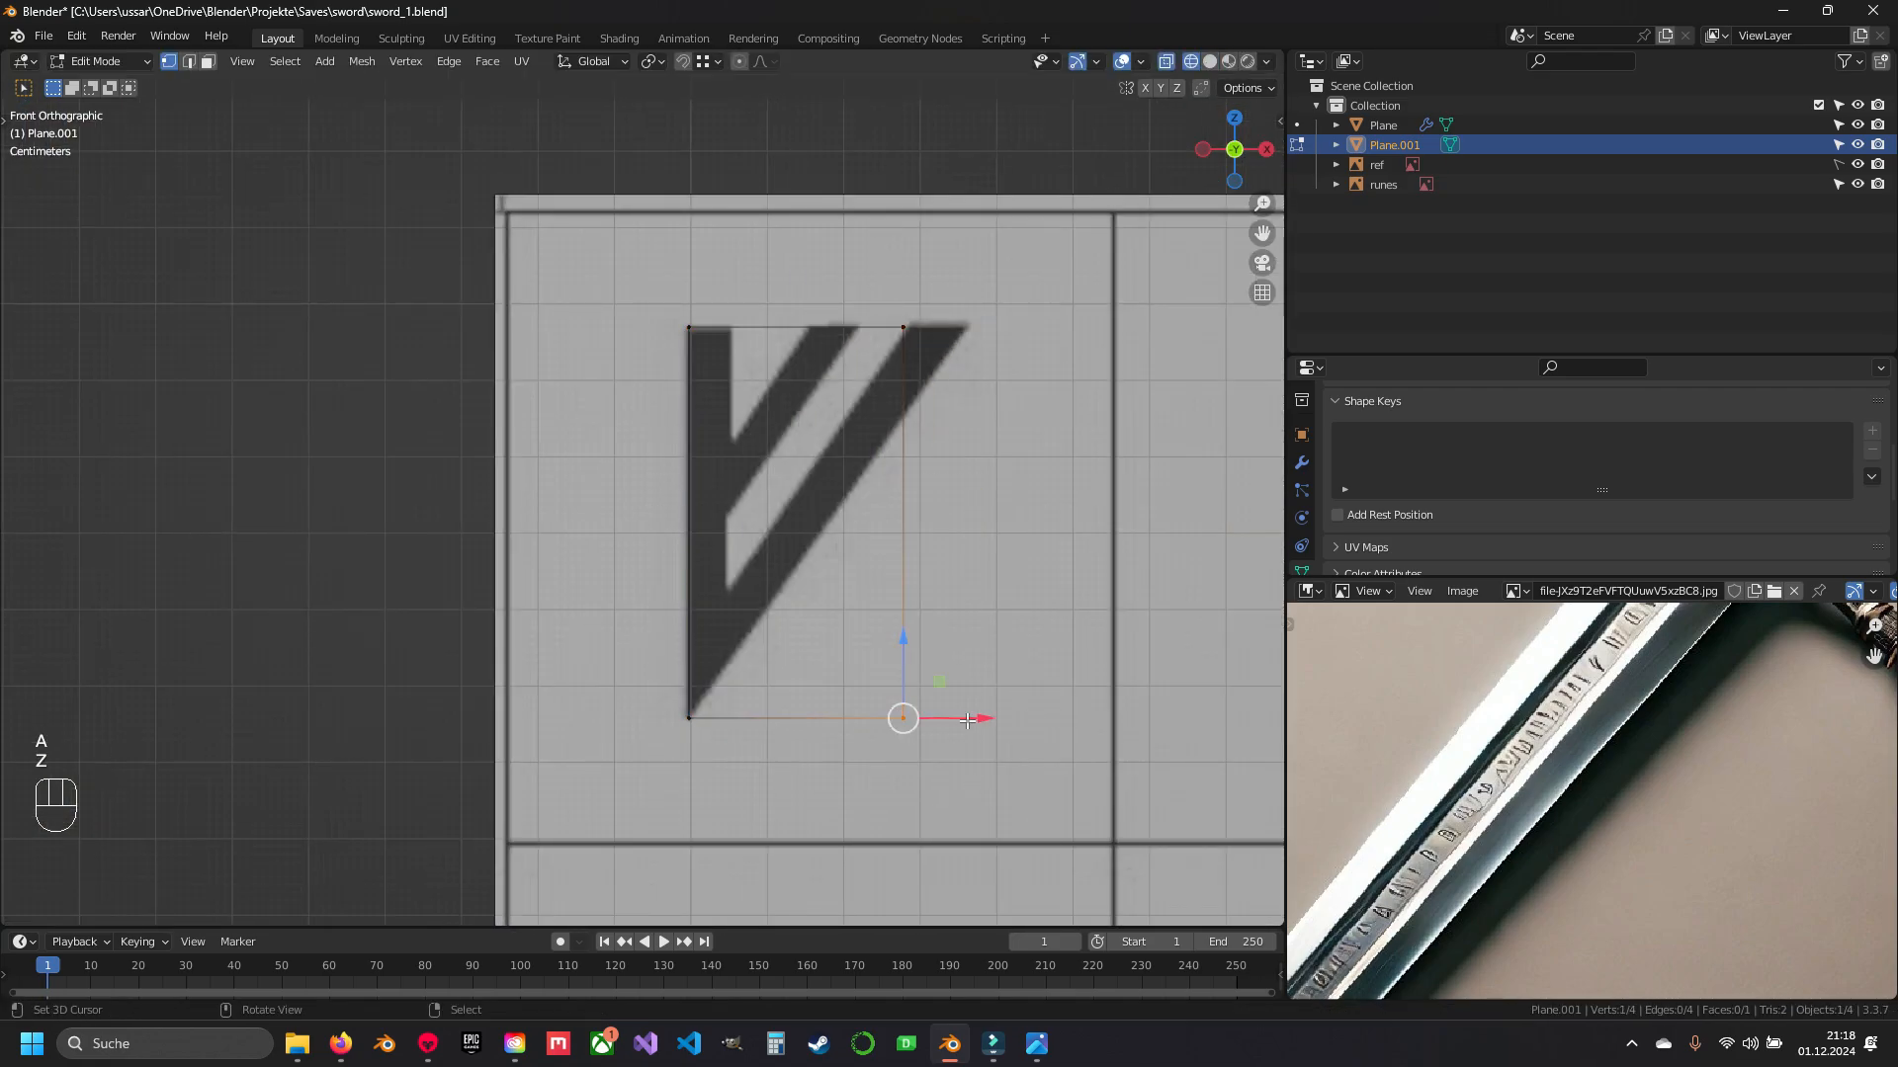
key(g)
click(694, 716)
click(904, 329)
key(g)
- Add lengthwise loop cuts to the Fa rune mesh and move the new vertices onto the long diagonal's inner edge
key(ctrl+r)
click(840, 395)
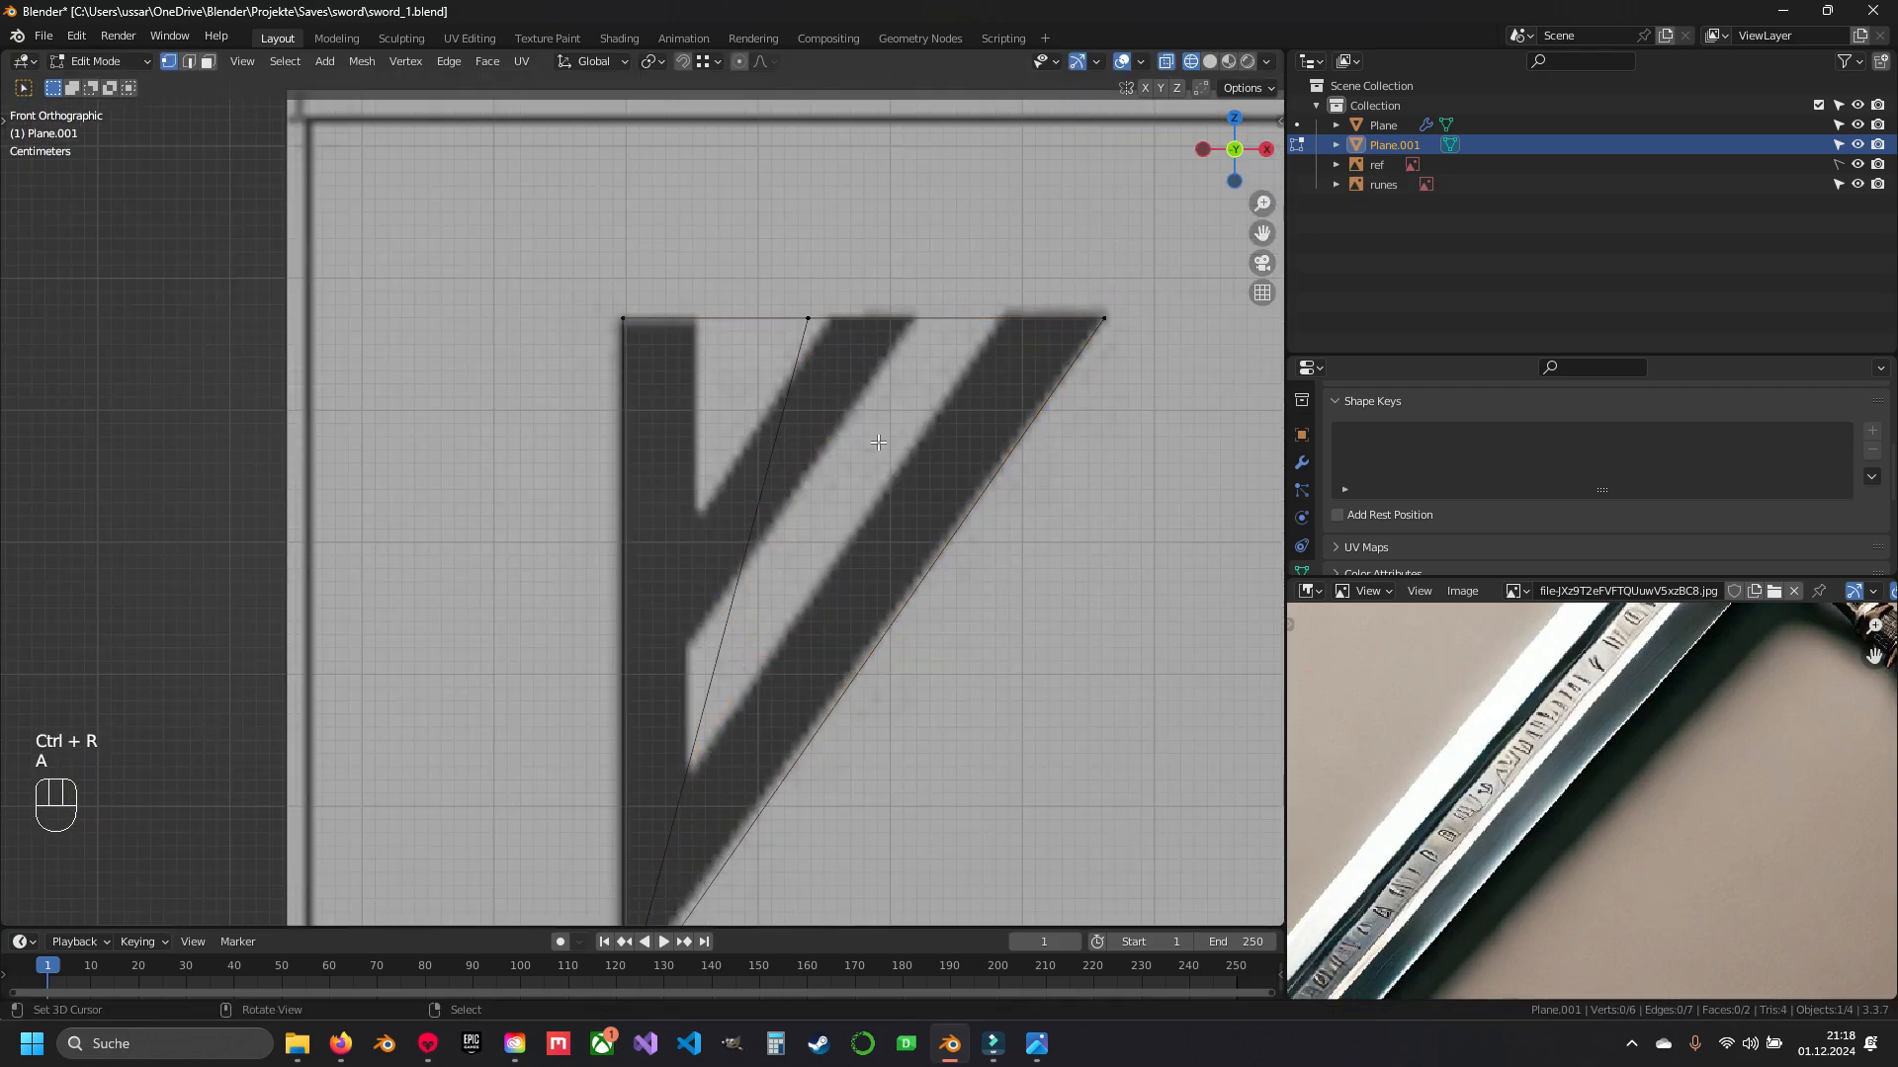
key(ctrl+r)
click(810, 318)
key(g)
shift+middle_drag(841, 593, 869, 458)
- Add crosswise loop cuts level with the upper and lower corners of the Fa rune's lower gap
key(ctrl+r)
click(704, 514)
key(ctrl+r)
click(705, 521)
key(a)
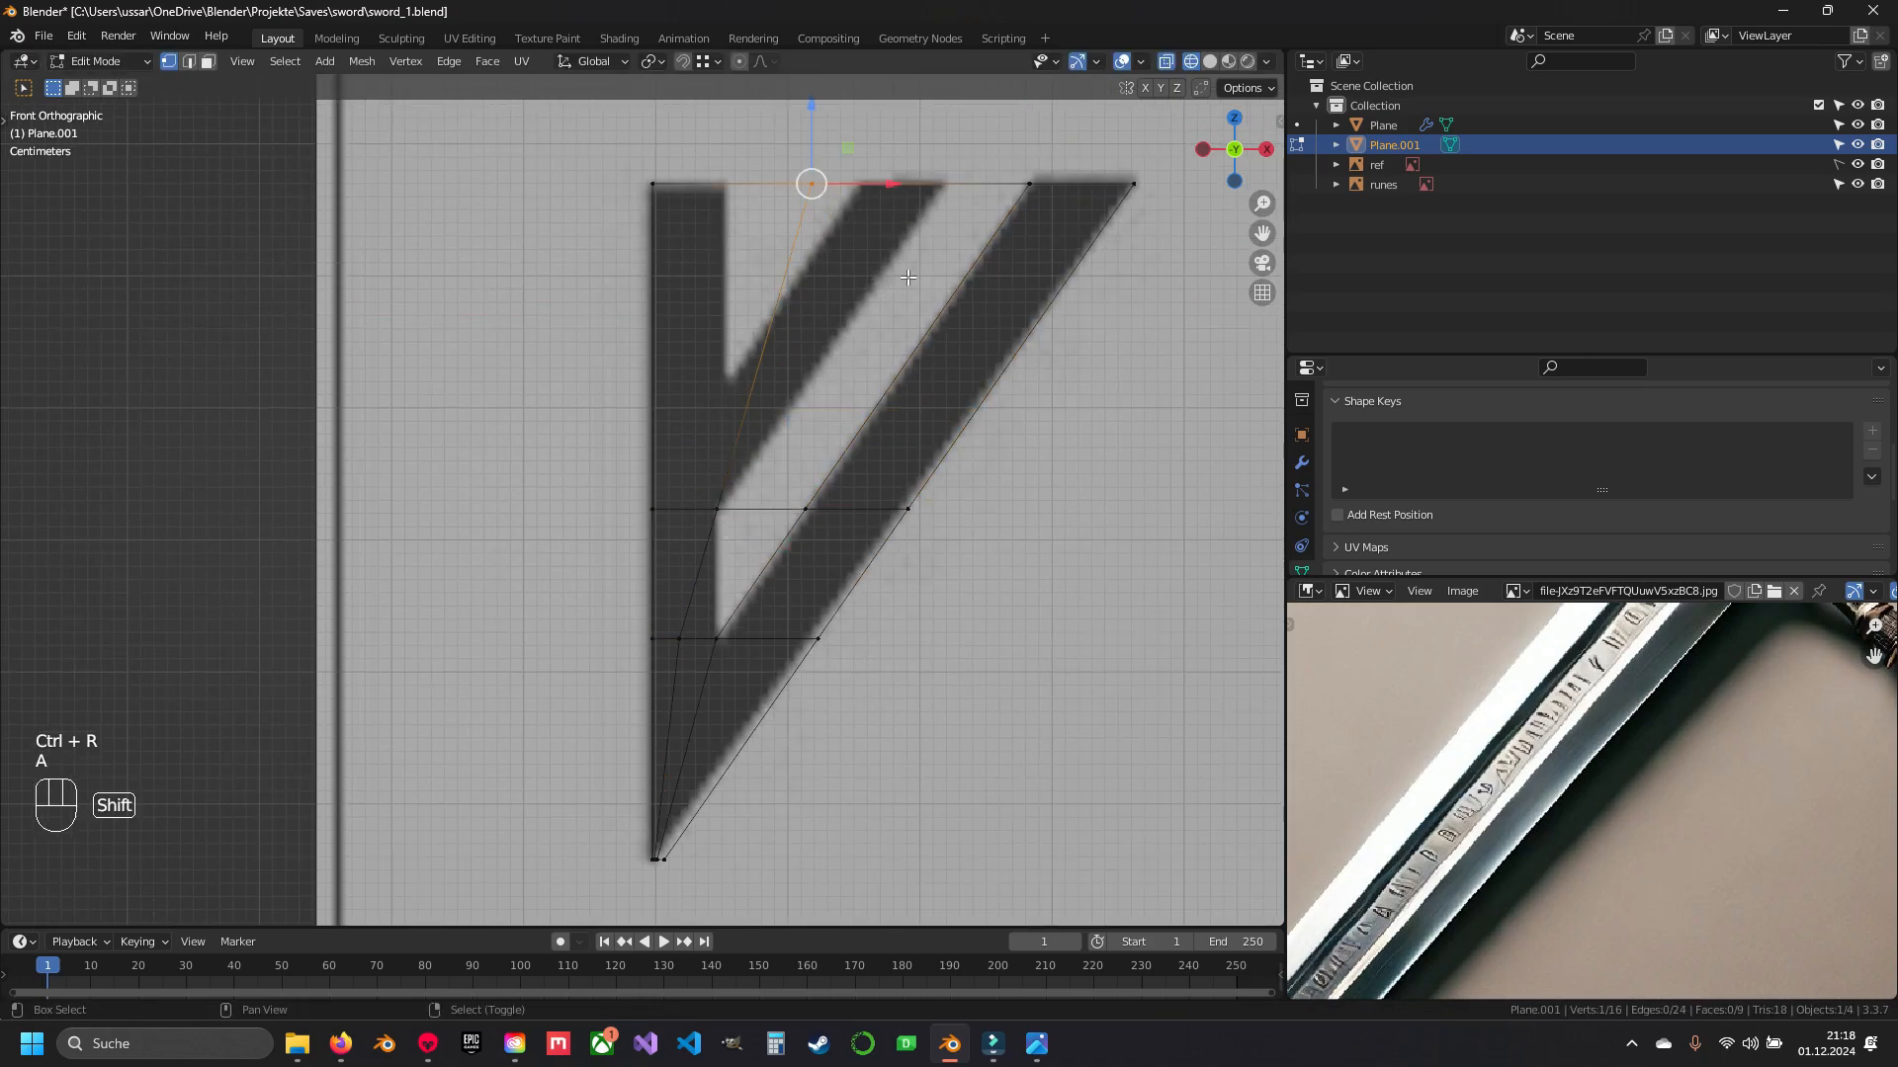
- Add loop cuts for the Fa rune's short diagonal and upper notch, aligning their vertices with the stroke edges
shift+middle_drag(889, 326, 872, 448)
key(ctrl+r)
click(652, 529)
key(ctrl+r)
key(a)
key(ctrl+r)
right_click(634, 525)
scroll(633, 396, up, 2)
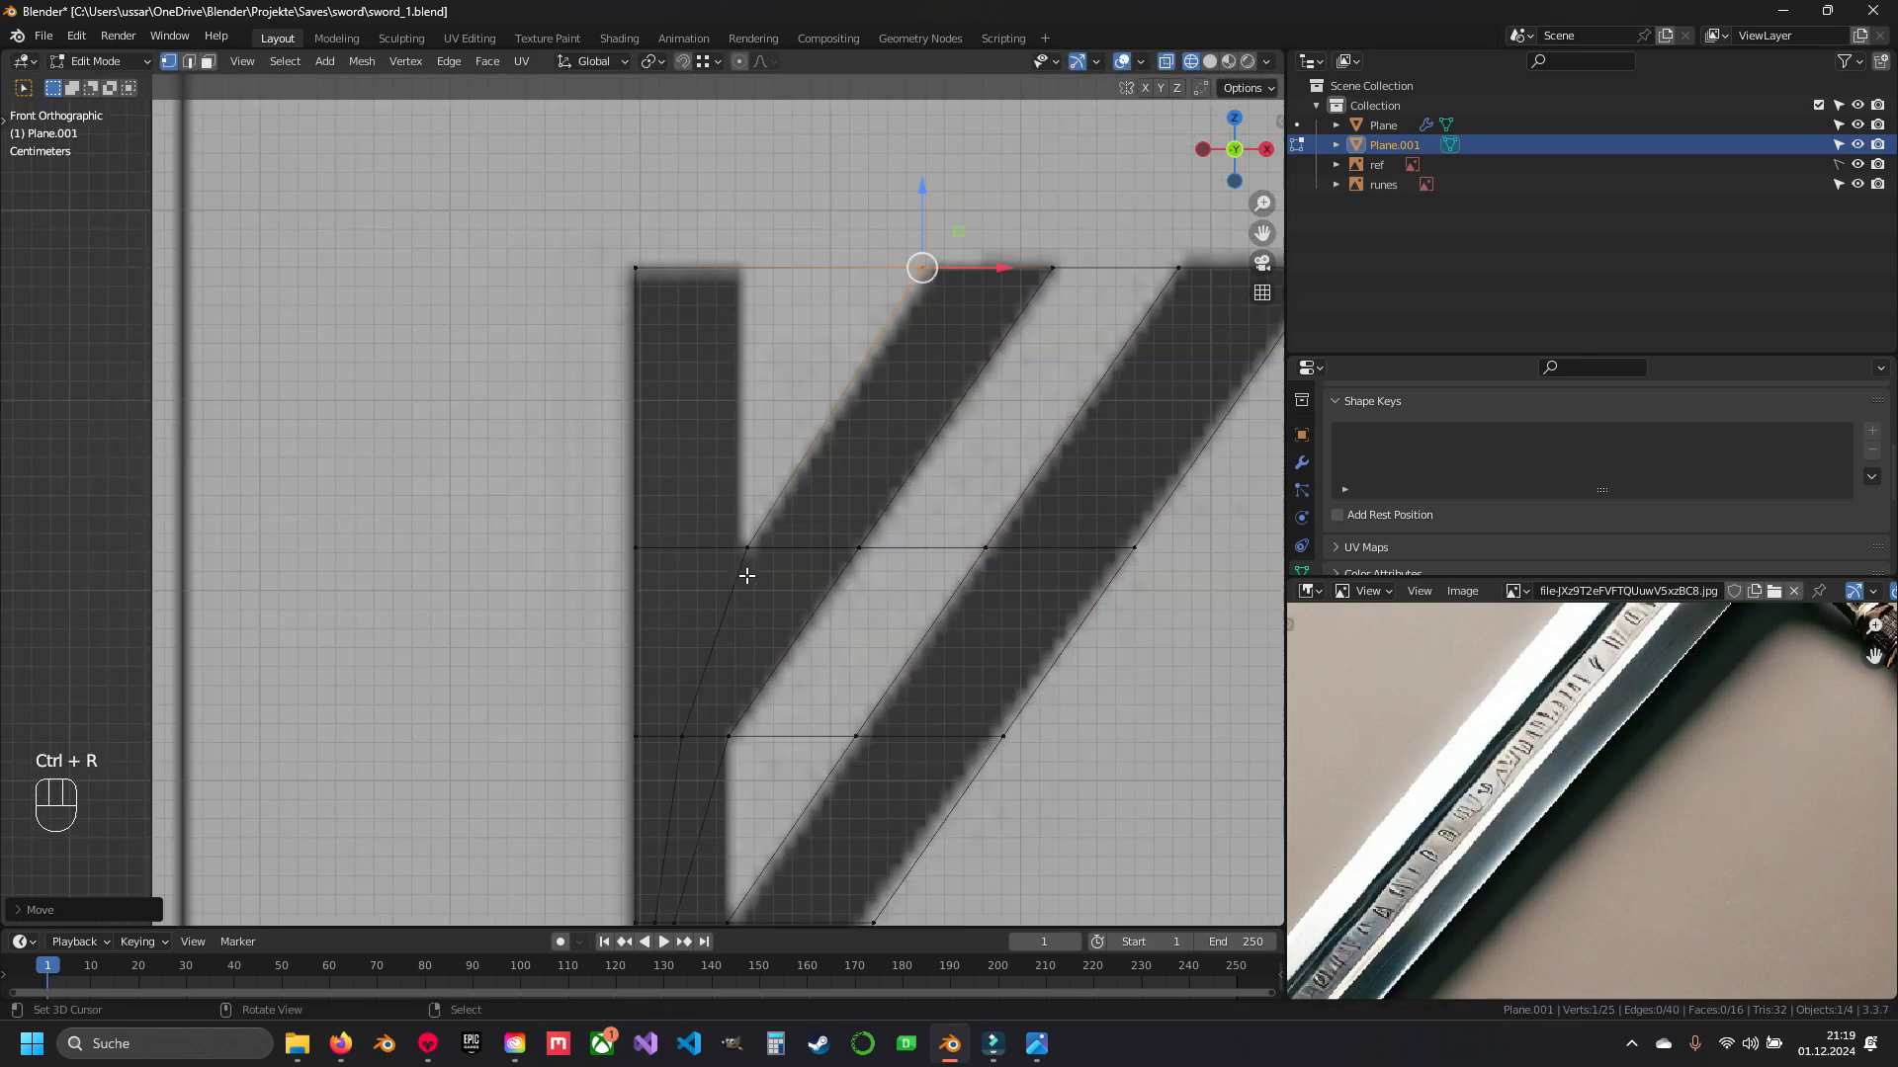
- Connect the two stem-side corners of the Fa rune's lower gap with an edge and align the upper notch vertex
key(3)
right_click(838, 681)
key(a)
shift+middle_drag(766, 870, 731, 675)
key(j)
key(a)
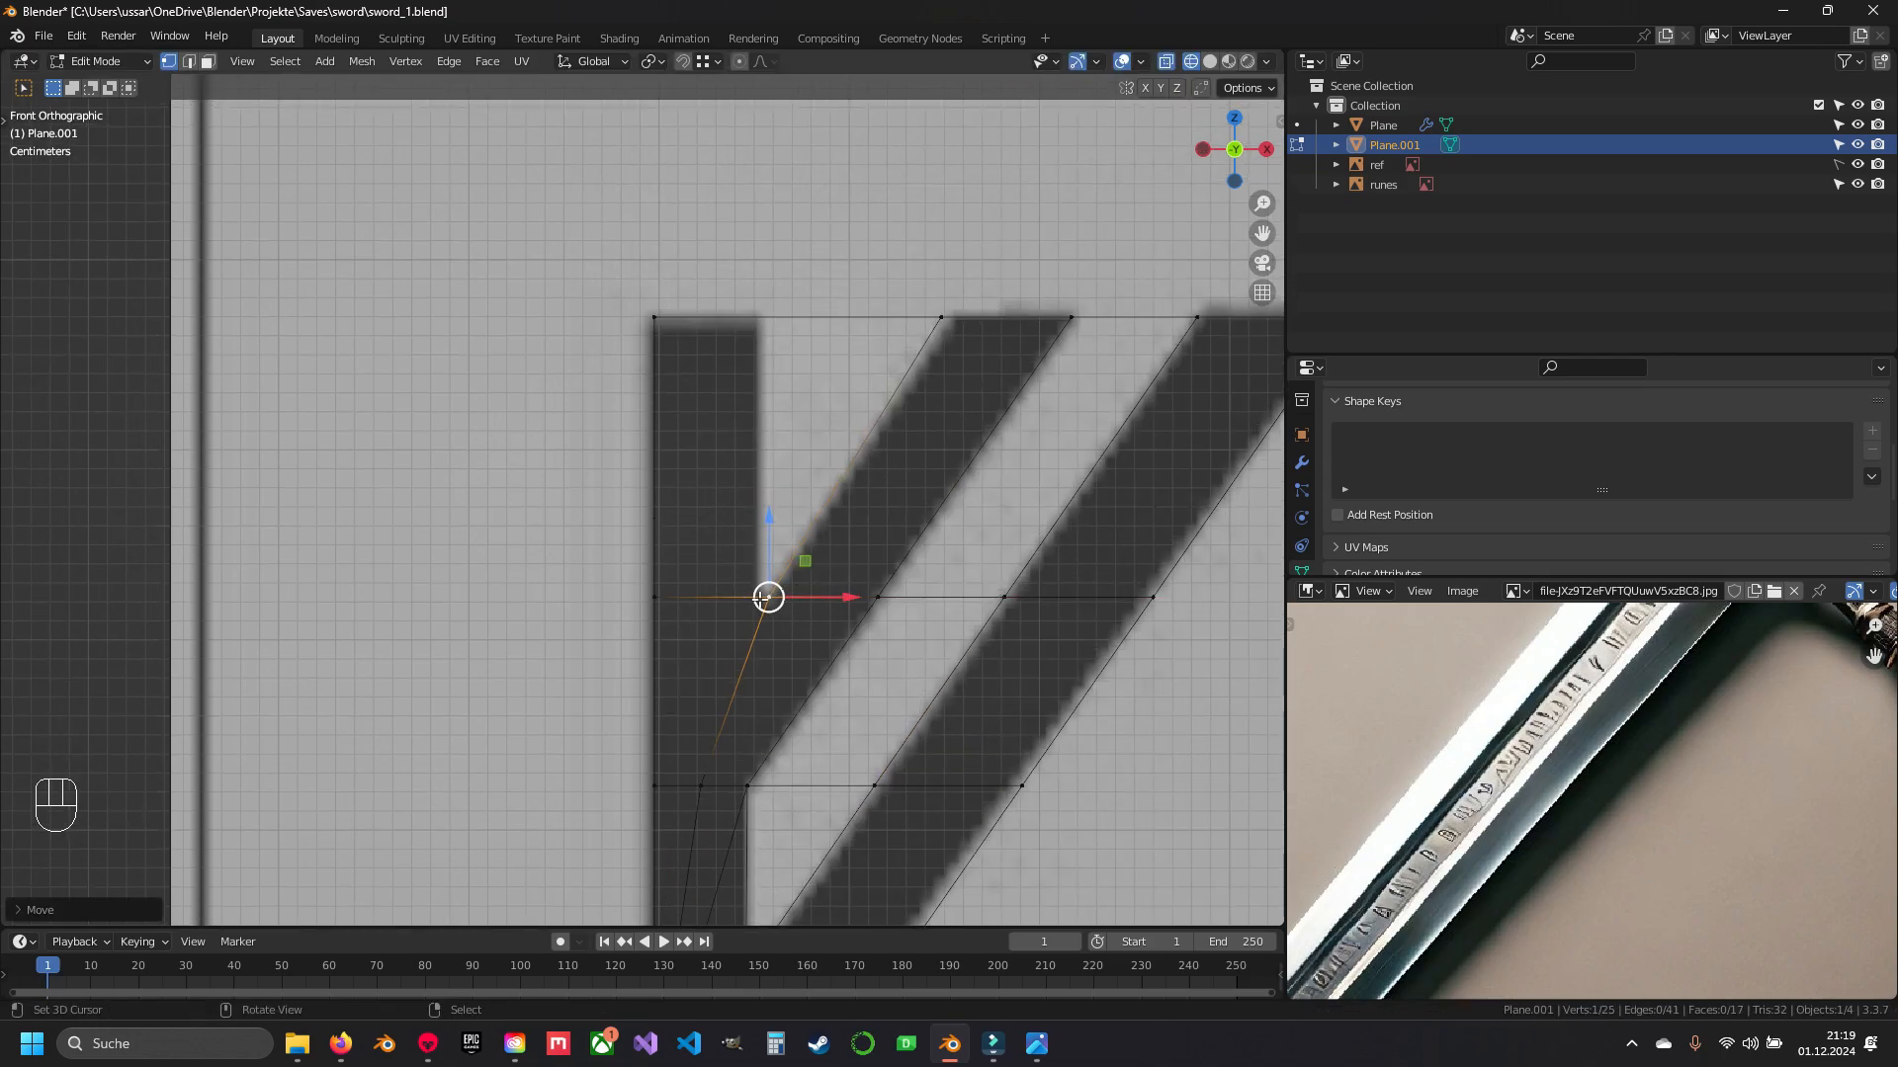
- Add another lengthwise loop cut beside the Fa rune's stem and move its top vertex to the stem's inner edge
scroll(767, 593, up, 3)
key(ctrl+r)
click(834, 694)
scroll(833, 694, down, 1)
right_click(1025, 237)
key(g)
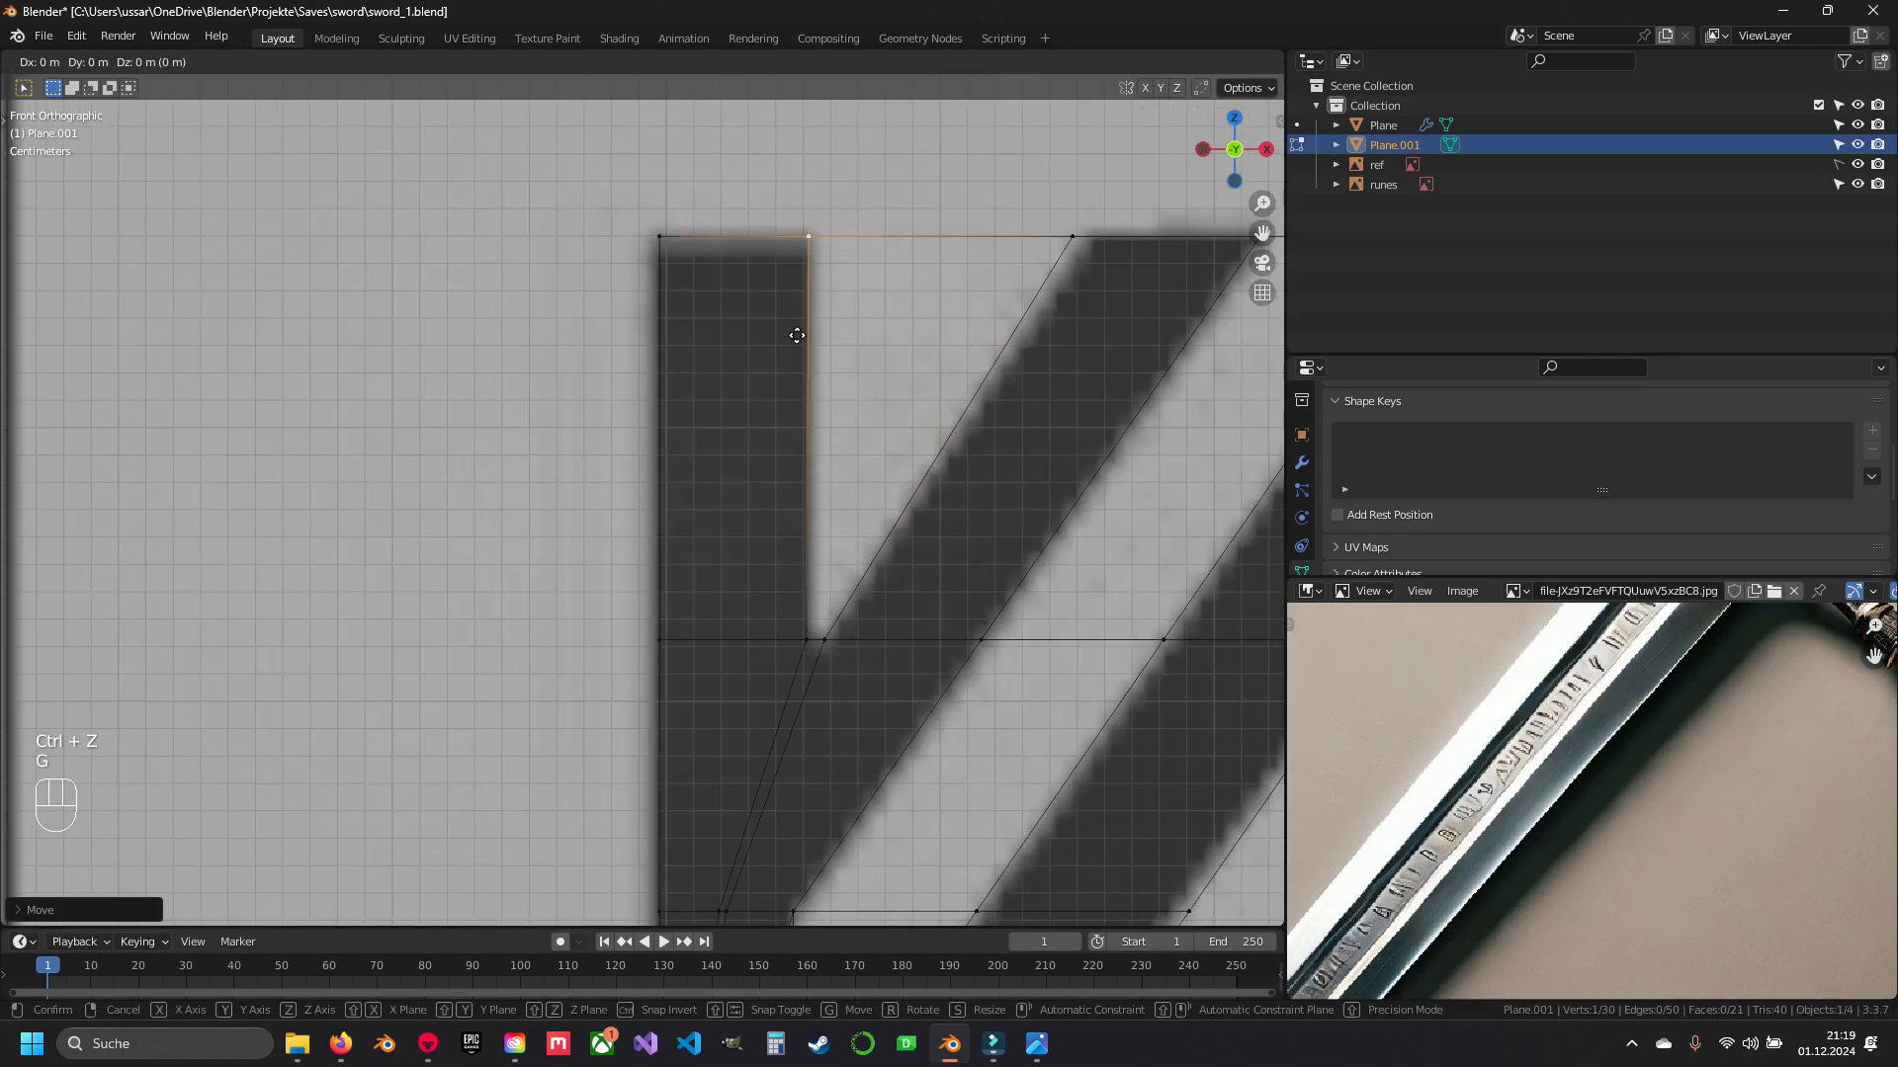
shift+middle_drag(796, 330, 564, 352)
- Delete the faces covering the gaps between the Fa rune's strokes and check the remaining shape in solid shading
key(a)
key(3)
key(x)
shift+middle_drag(1190, 687, 877, 370)
scroll(877, 371, down, 3)
right_click(551, 682)
shift+right_click(599, 550)
key(x)
click(593, 542)
key(z)
key(Tab)
key(Tab)
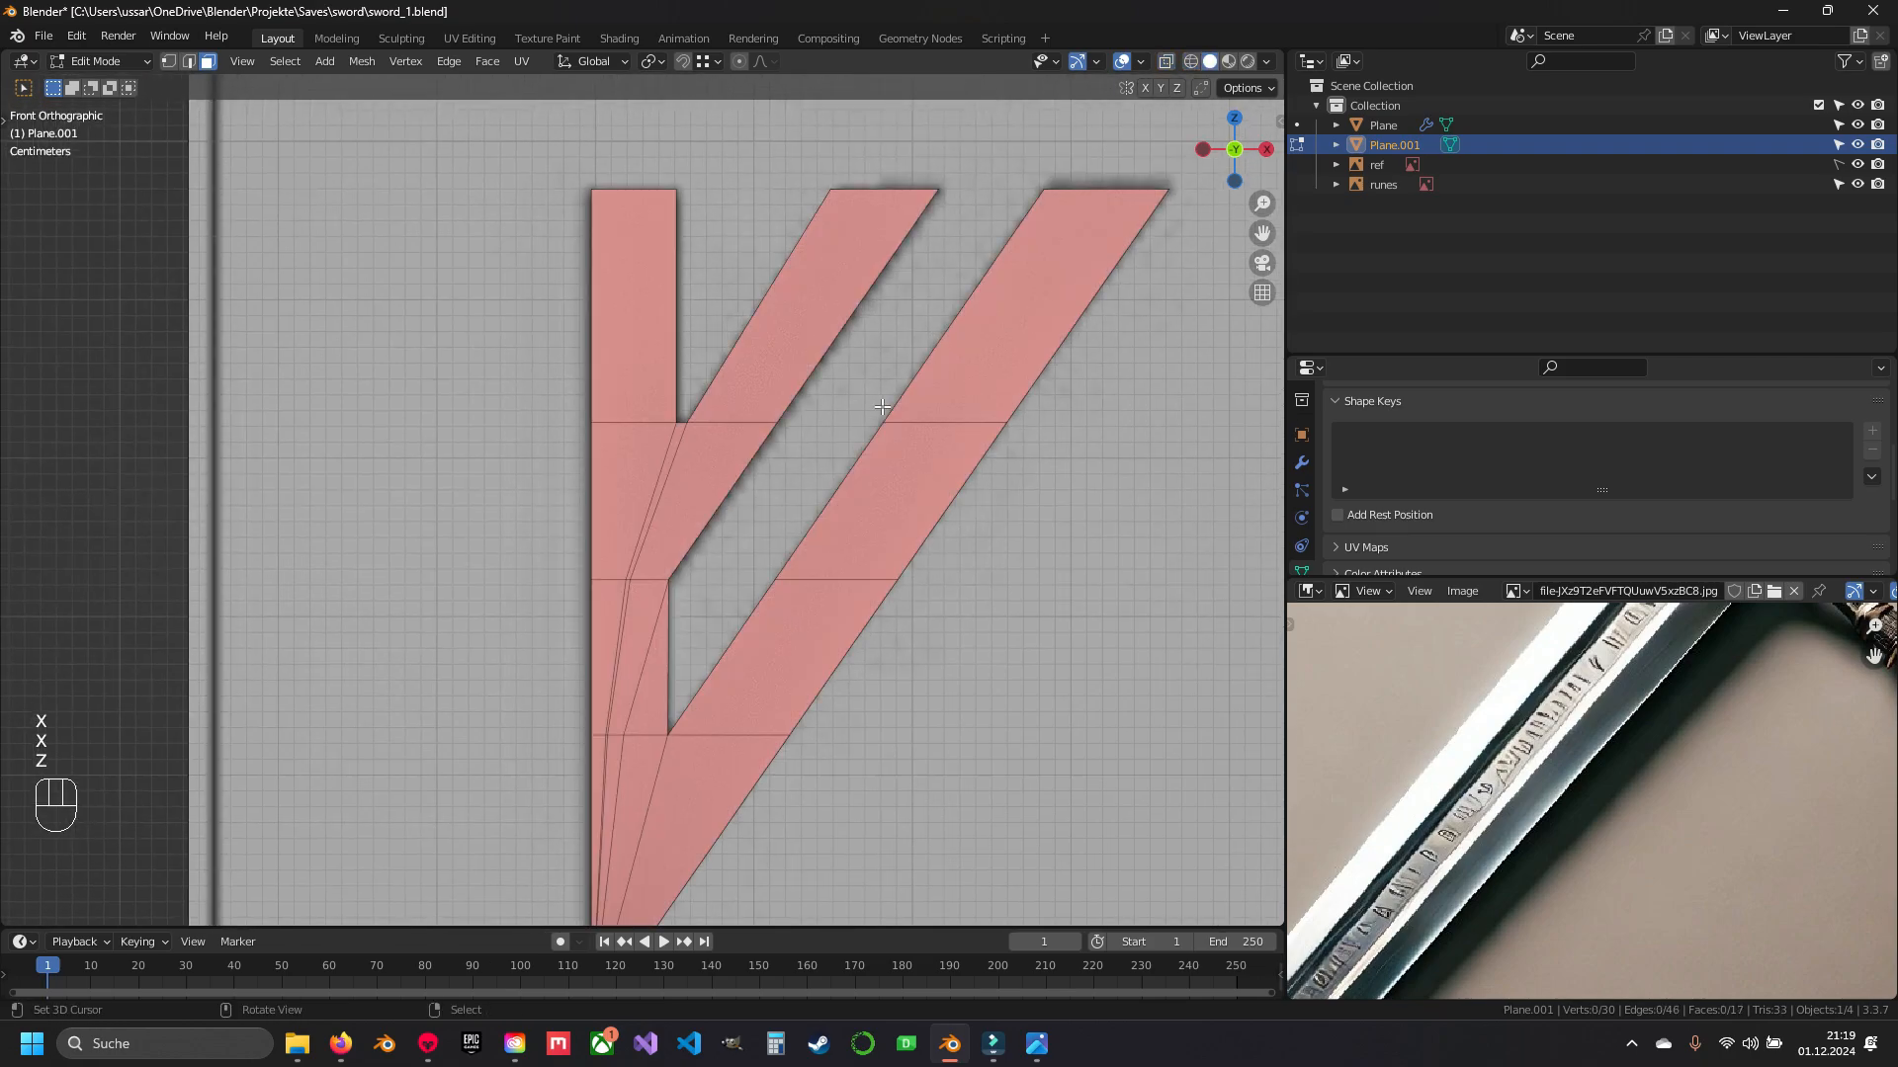
- Duplicate a single Fa rune vertex and place it at the Ur rune to start its outline
scroll(755, 495, down, 5)
key(z)
key(1)
right_click(445, 528)
shift+middle_drag(446, 785, 550, 504)
key(shift+d)
click(546, 883)
scroll(547, 882, up, 2)
middle_drag(547, 870, 603, 771)
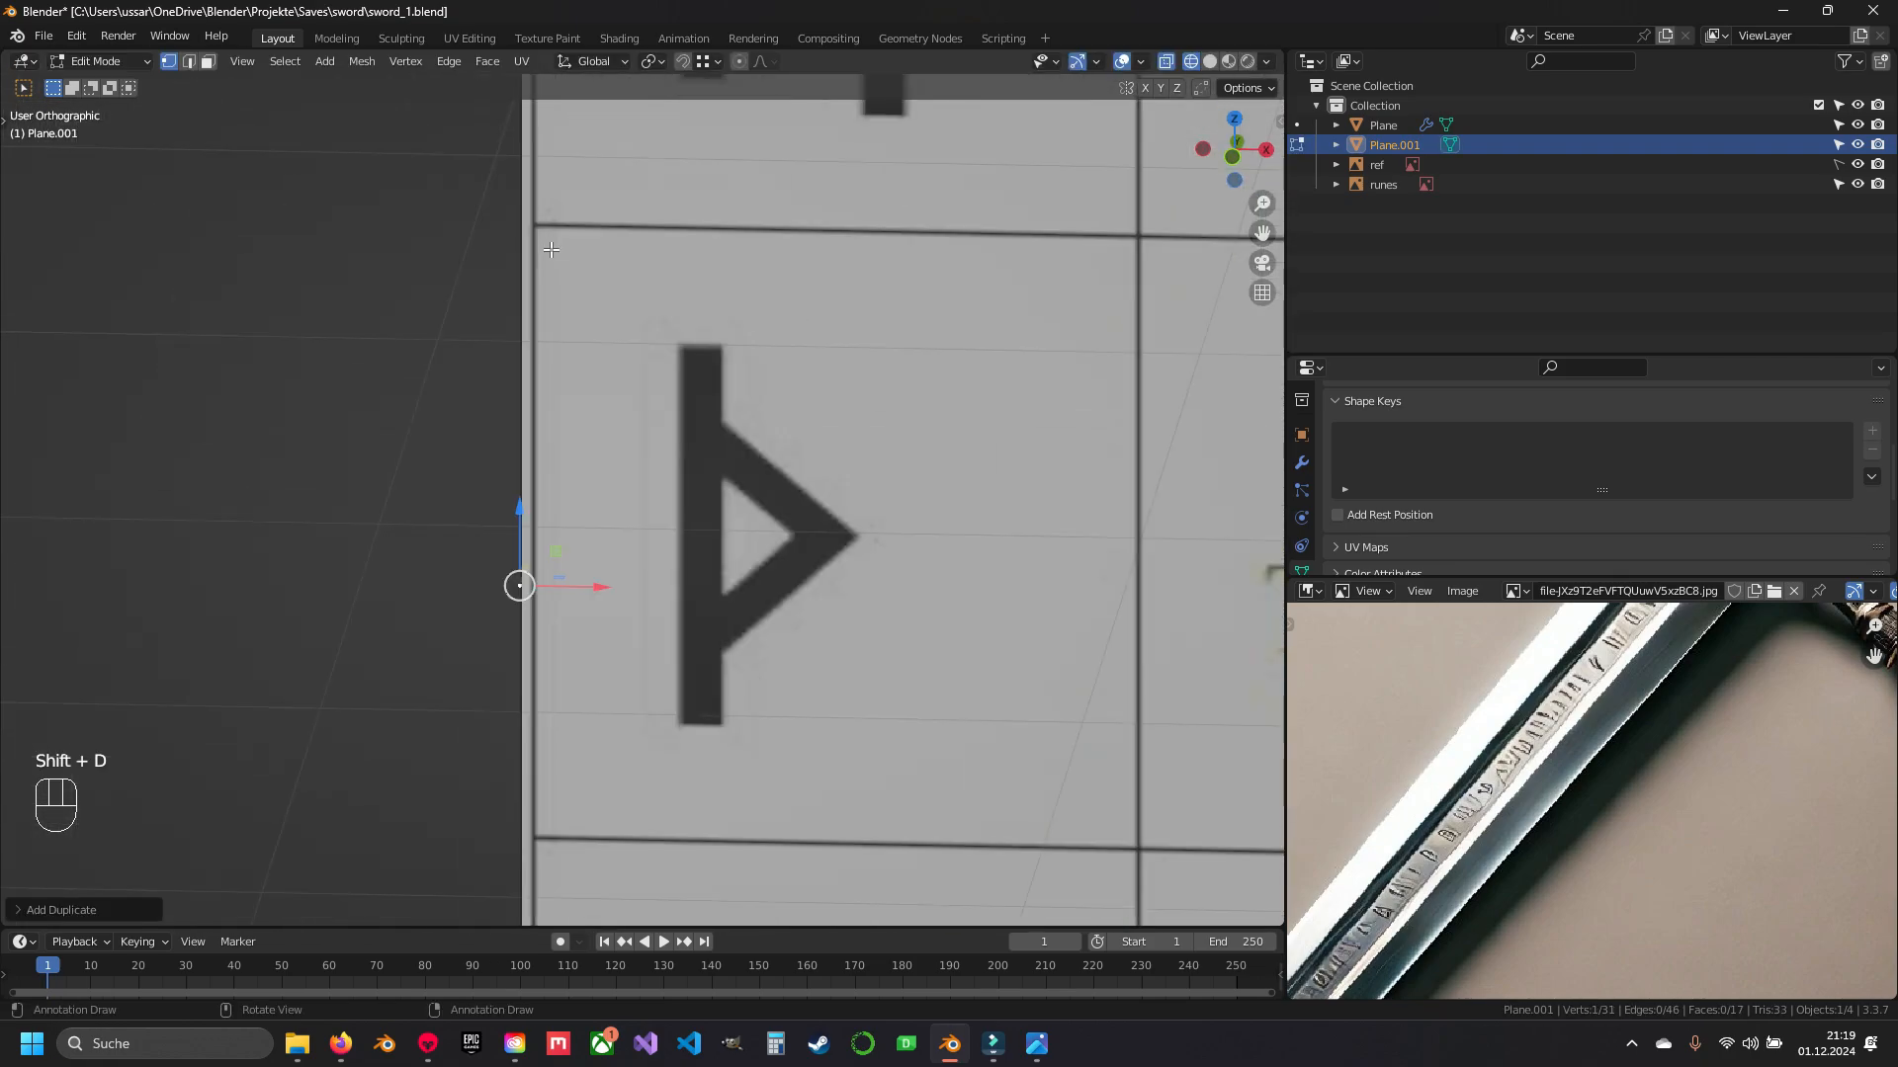
key(KP_1)
- Extrude the vertex along the Ur rune's left outer edge, its slanted top and down the right leg's outer edge
scroll(731, 623, up, 1)
scroll(736, 616, up, 1)
key(e)
key(Escape)
drag(653, 680, 704, 176)
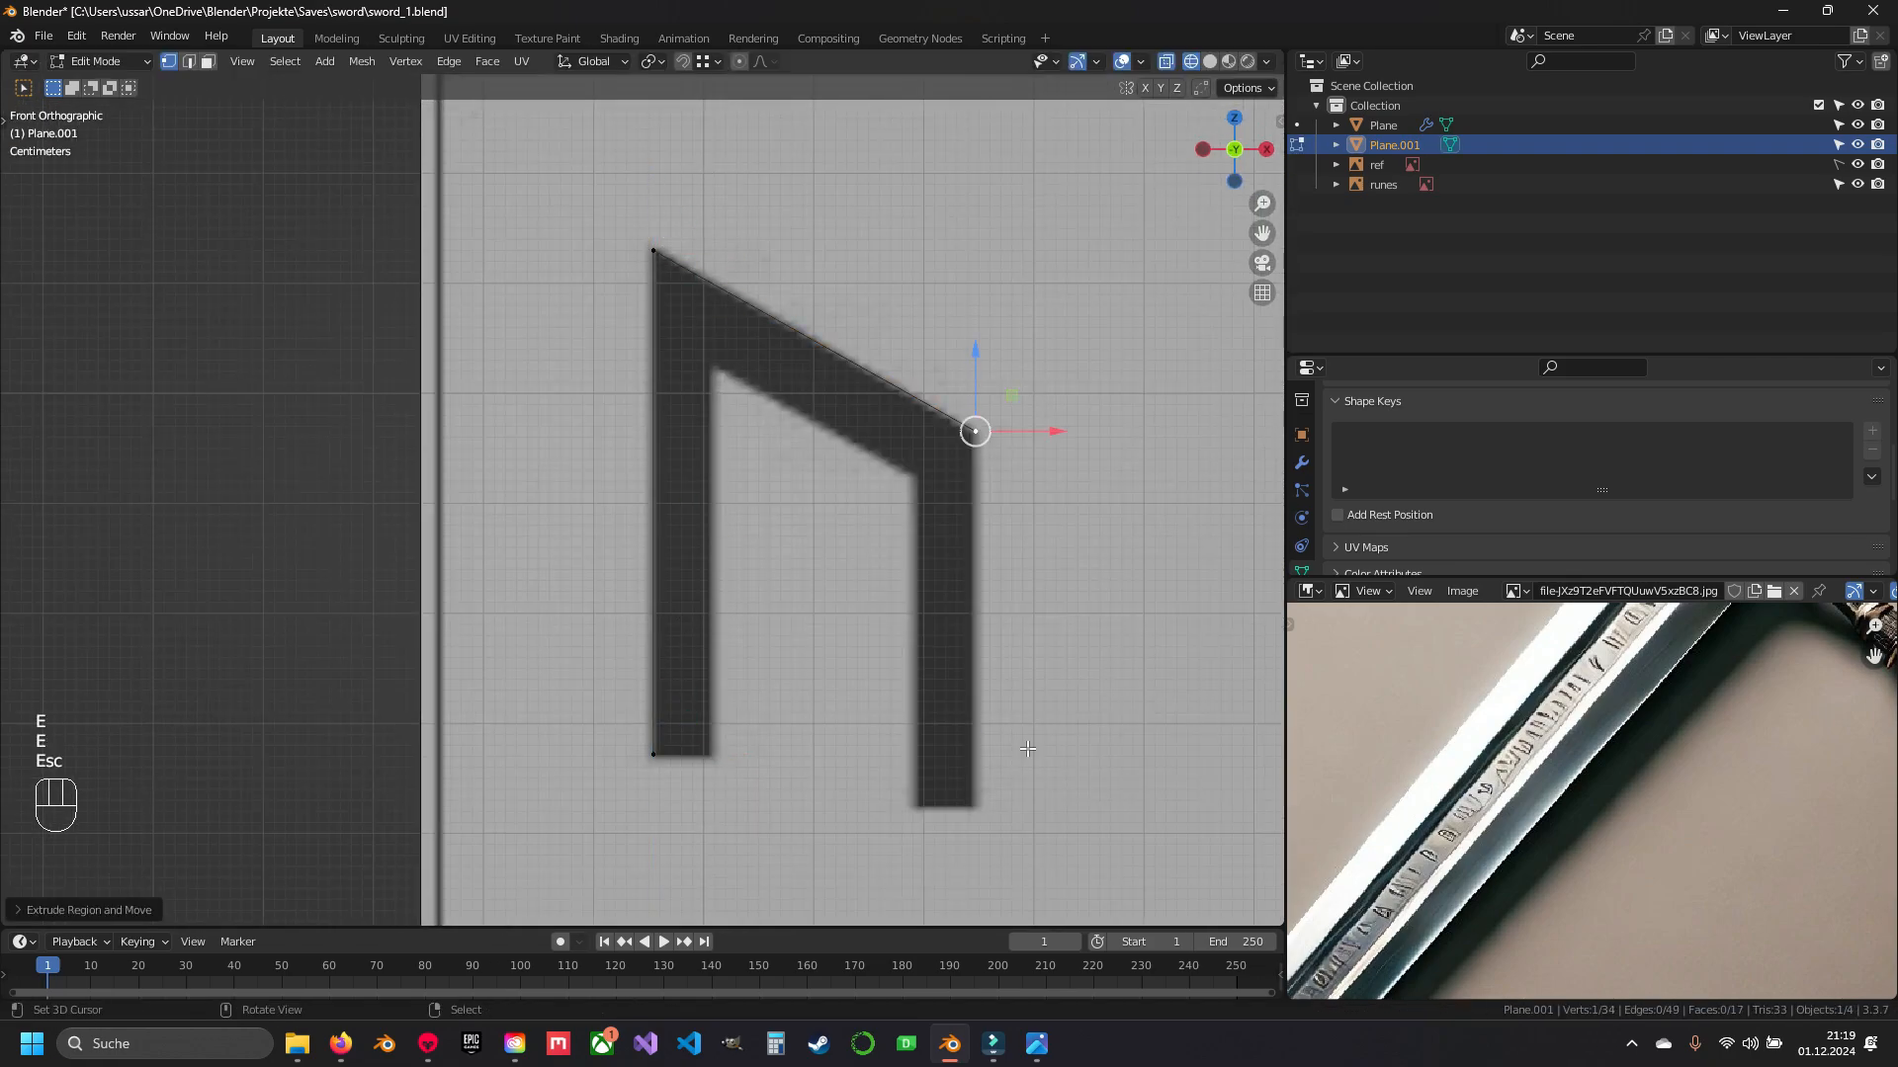
drag(976, 368, 1018, 741)
- Undo the first extrusion at the Ur rune's right foot and extrude again about 0.05 m to the leg's inner edge
drag(1057, 805, 1000, 805)
key(ctrl+z)
scroll(988, 791, up, 3)
shift+middle_drag(988, 791, 1068, 616)
key(e)
key(Escape)
drag(1125, 640, 1029, 641)
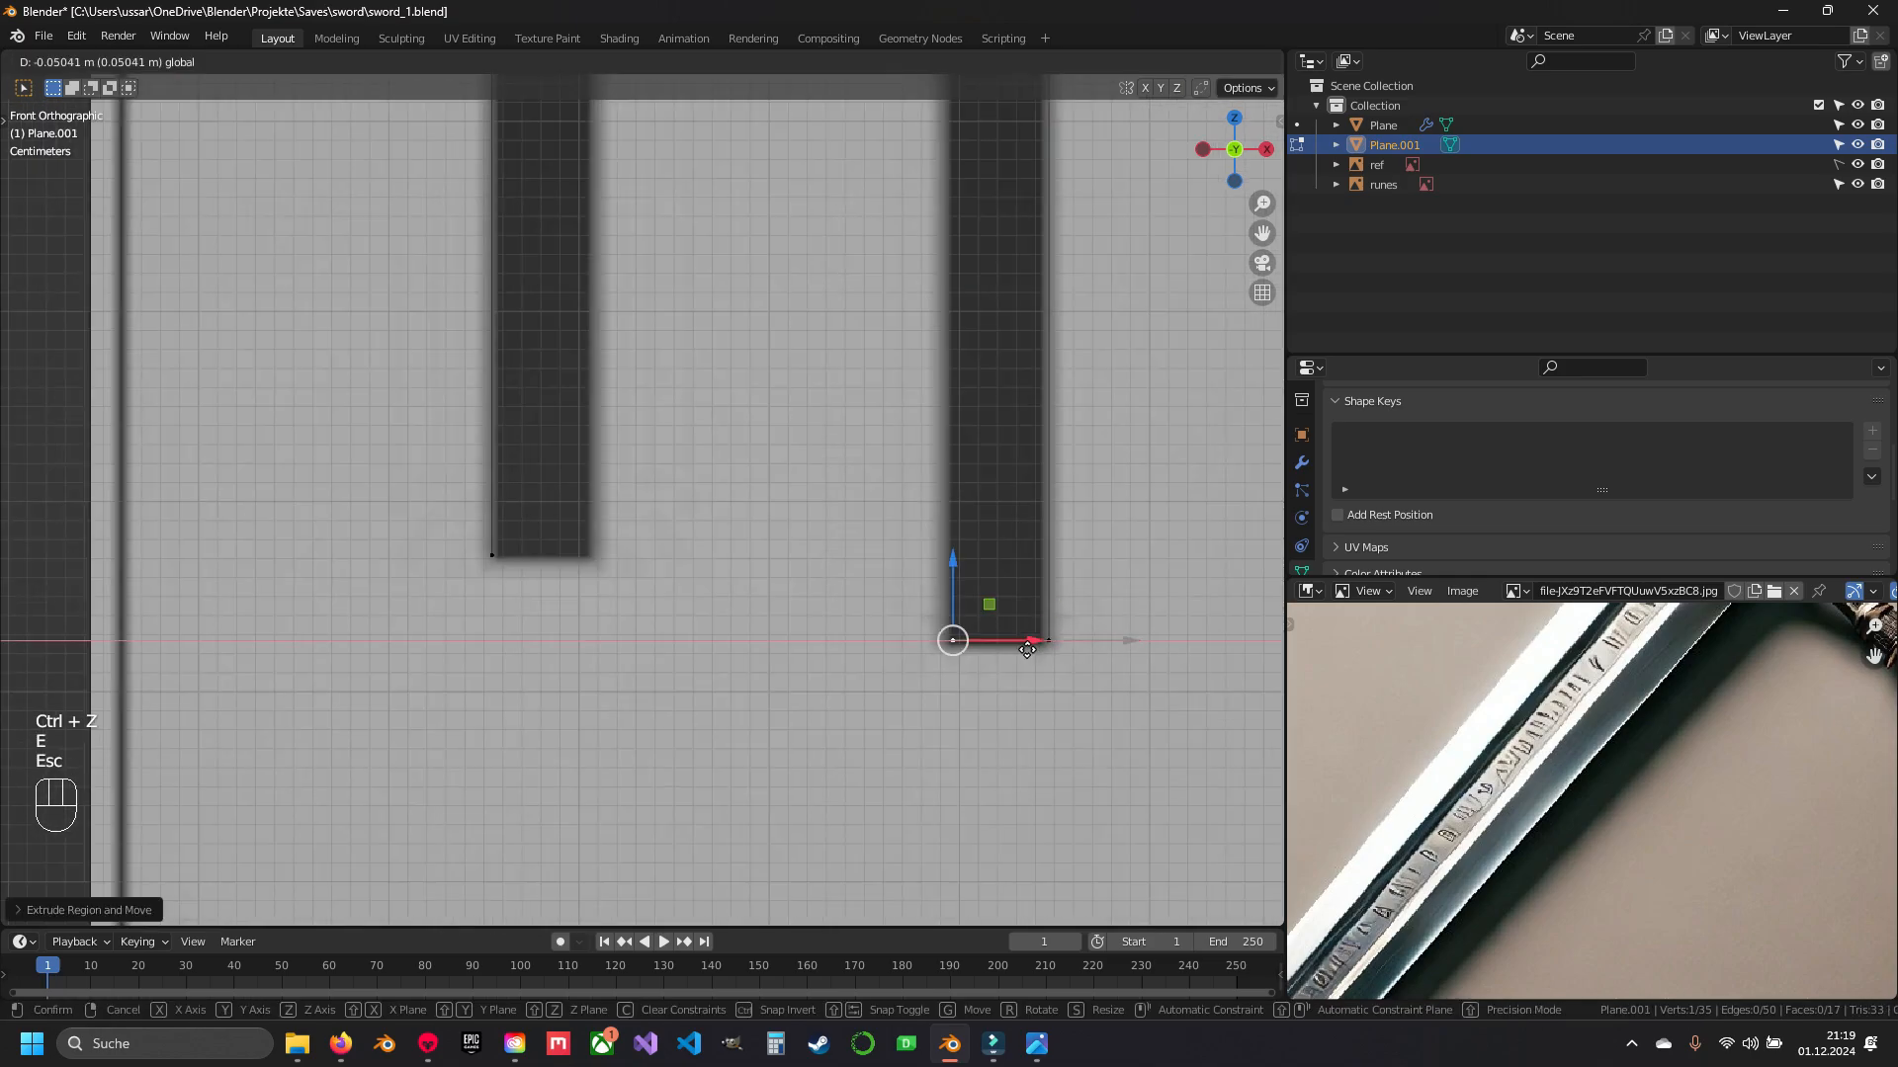
- Extrude the left foot's width and trace the Ur rune's inner outline down to the right foot
right_click(491, 555)
drag(608, 255, 608, 152)
key(e)
shift+middle_drag(964, 345, 946, 69)
key(e)
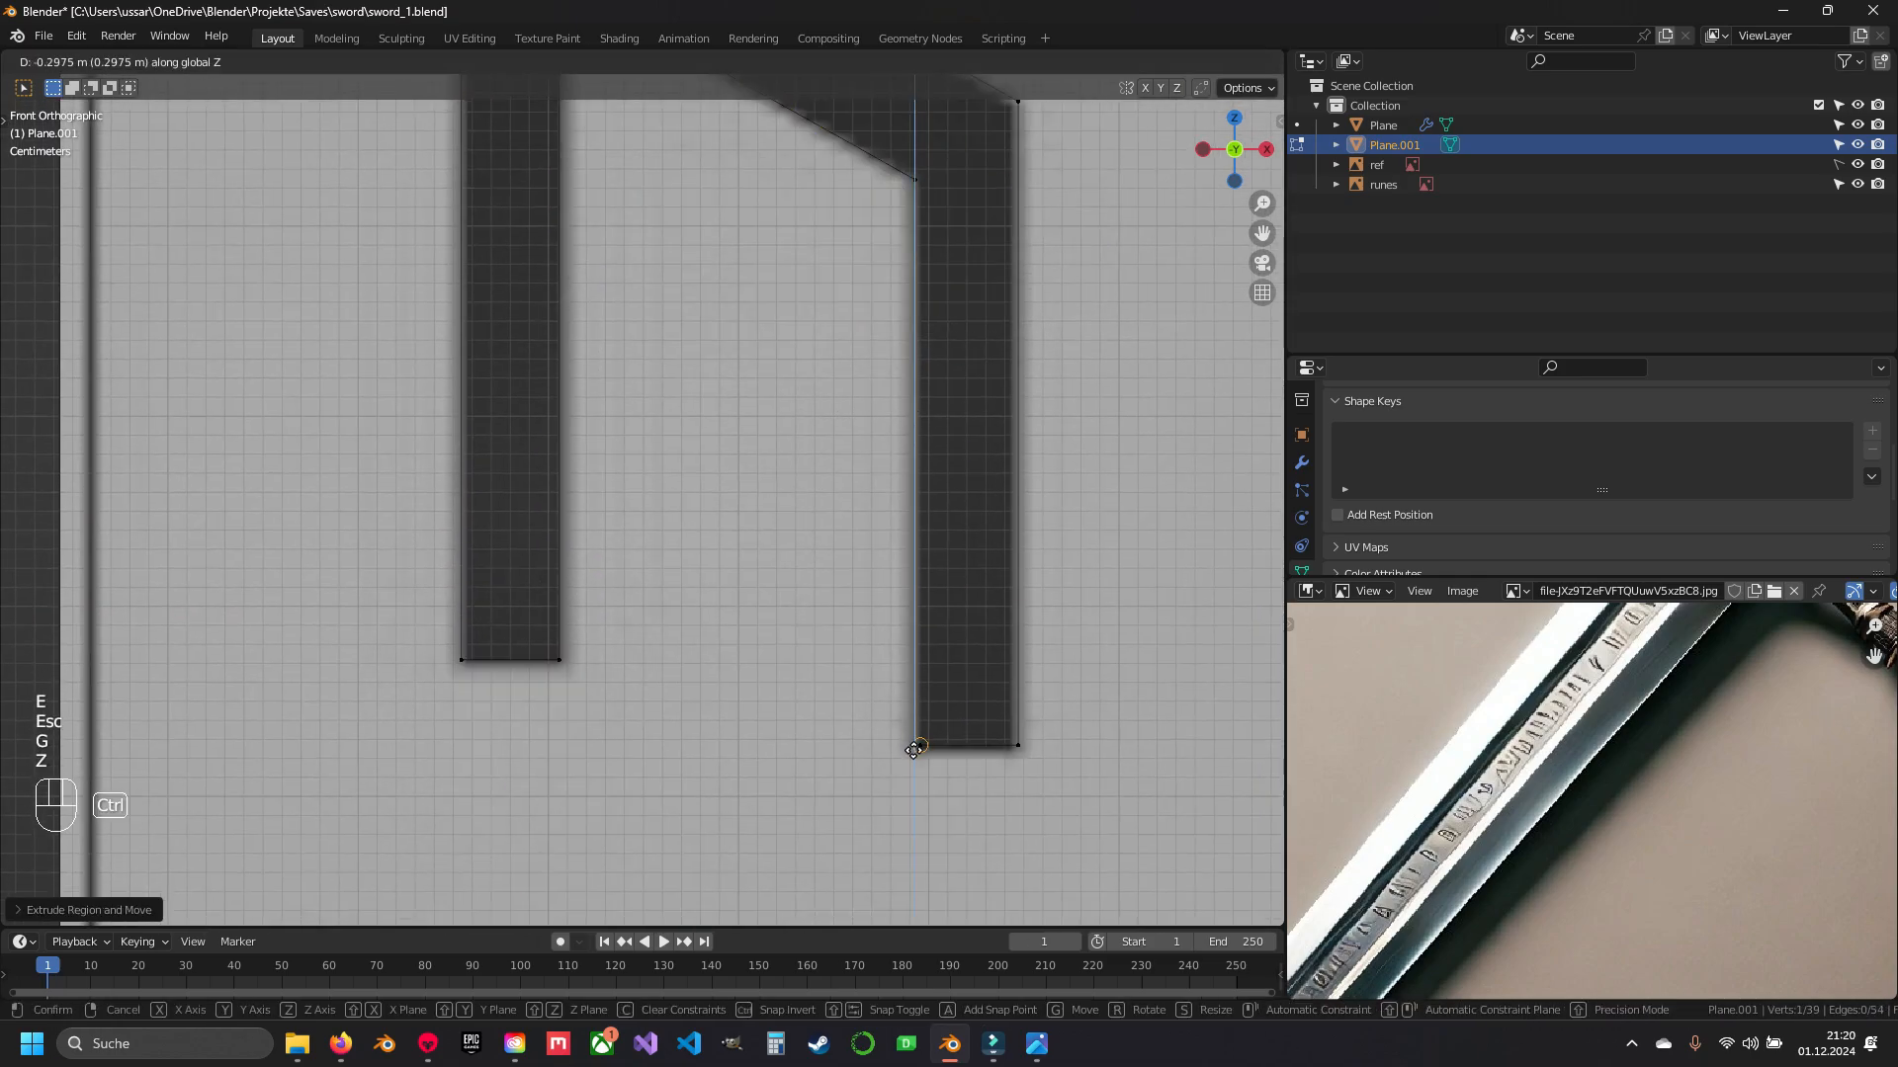
key(g)
- Merge the overlapping vertices of the rune meshes by distance and check the Ur outline with X-ray toggled
scroll(737, 515, down, 5)
key(a)
key(a)
key(q)
key(a)
key(alt+z)
key(alt+z)
key(alt+z)
key(alt+z)
shift+middle_drag(737, 515, 697, 644)
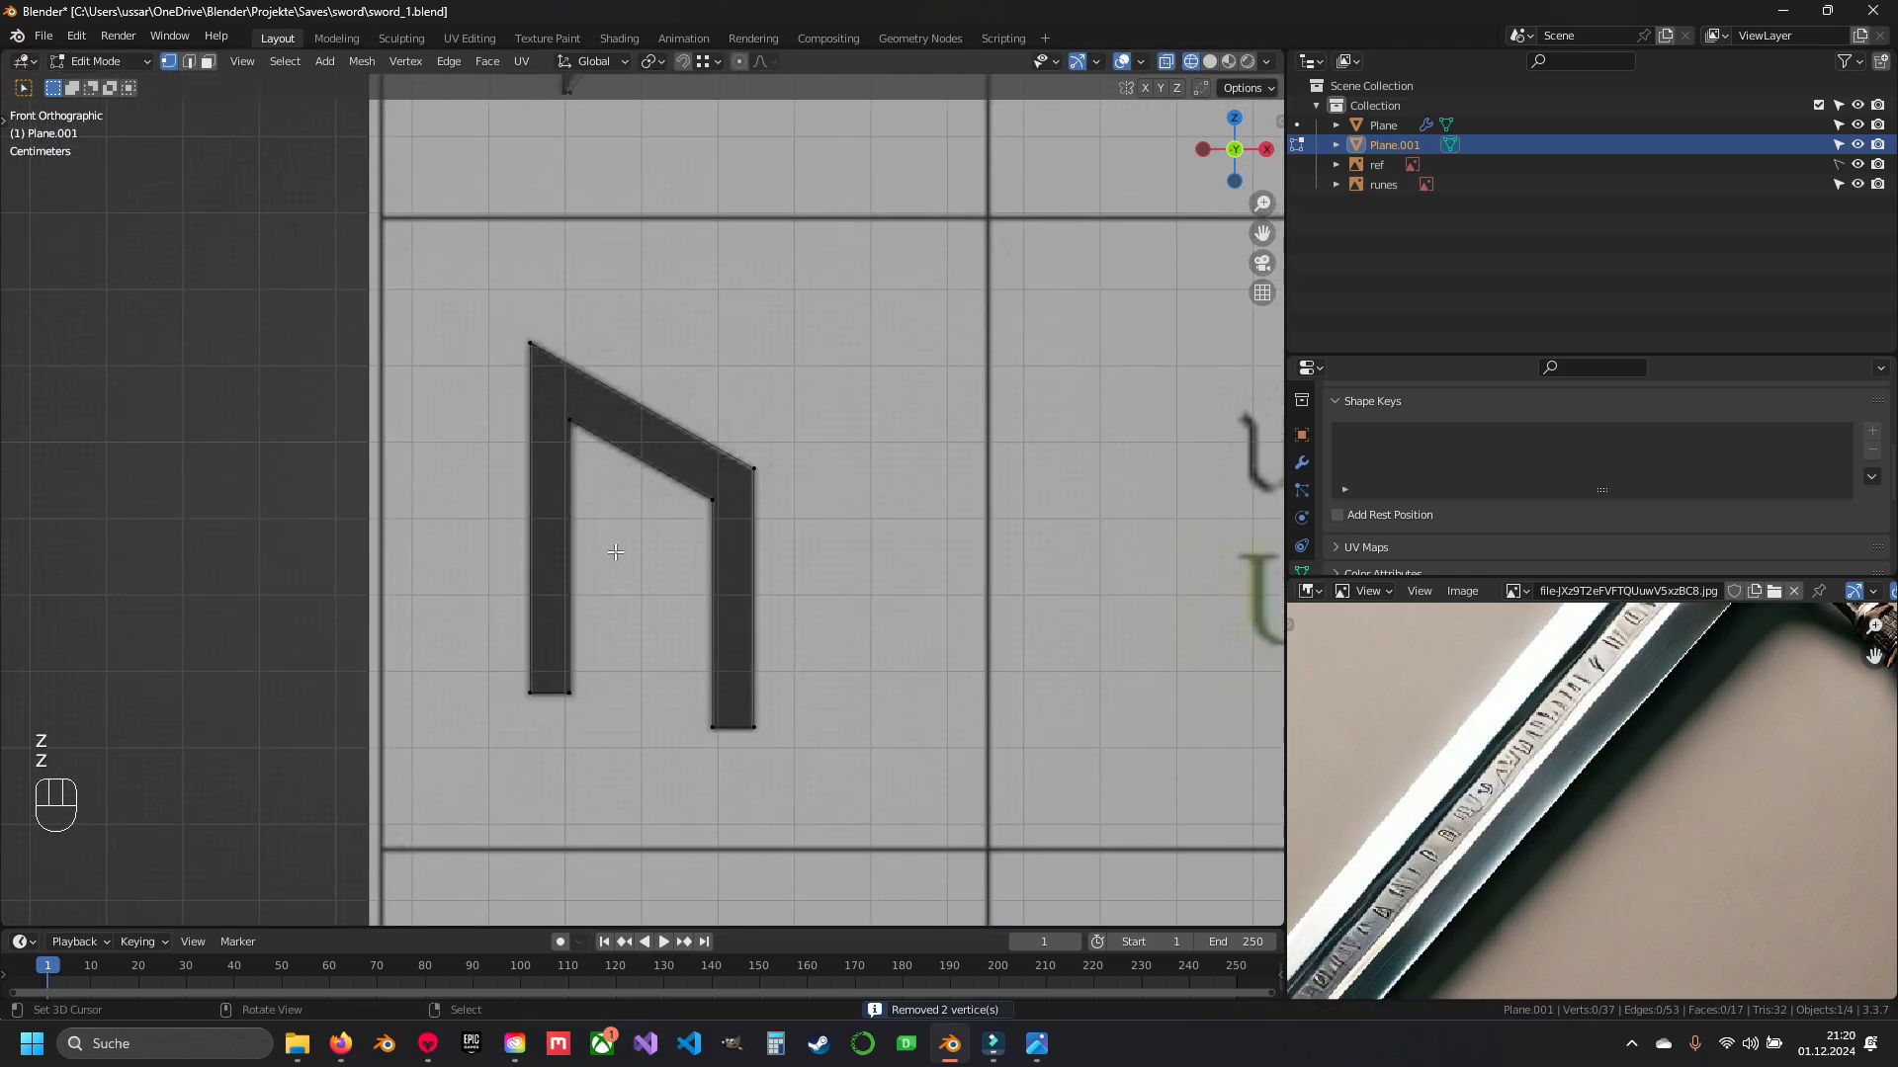
- Fill the Ur rune's outline with faces between its outer and inner edges
scroll(633, 682, up, 2)
key(2)
right_click(512, 772)
key(f)
key(f)
key(f)
- Duplicate a vertex onto the Thurs rune and extrude it into the outline of the rune's vertical stem
shift+middle_drag(693, 886, 828, 185)
key(1)
key(shift+d)
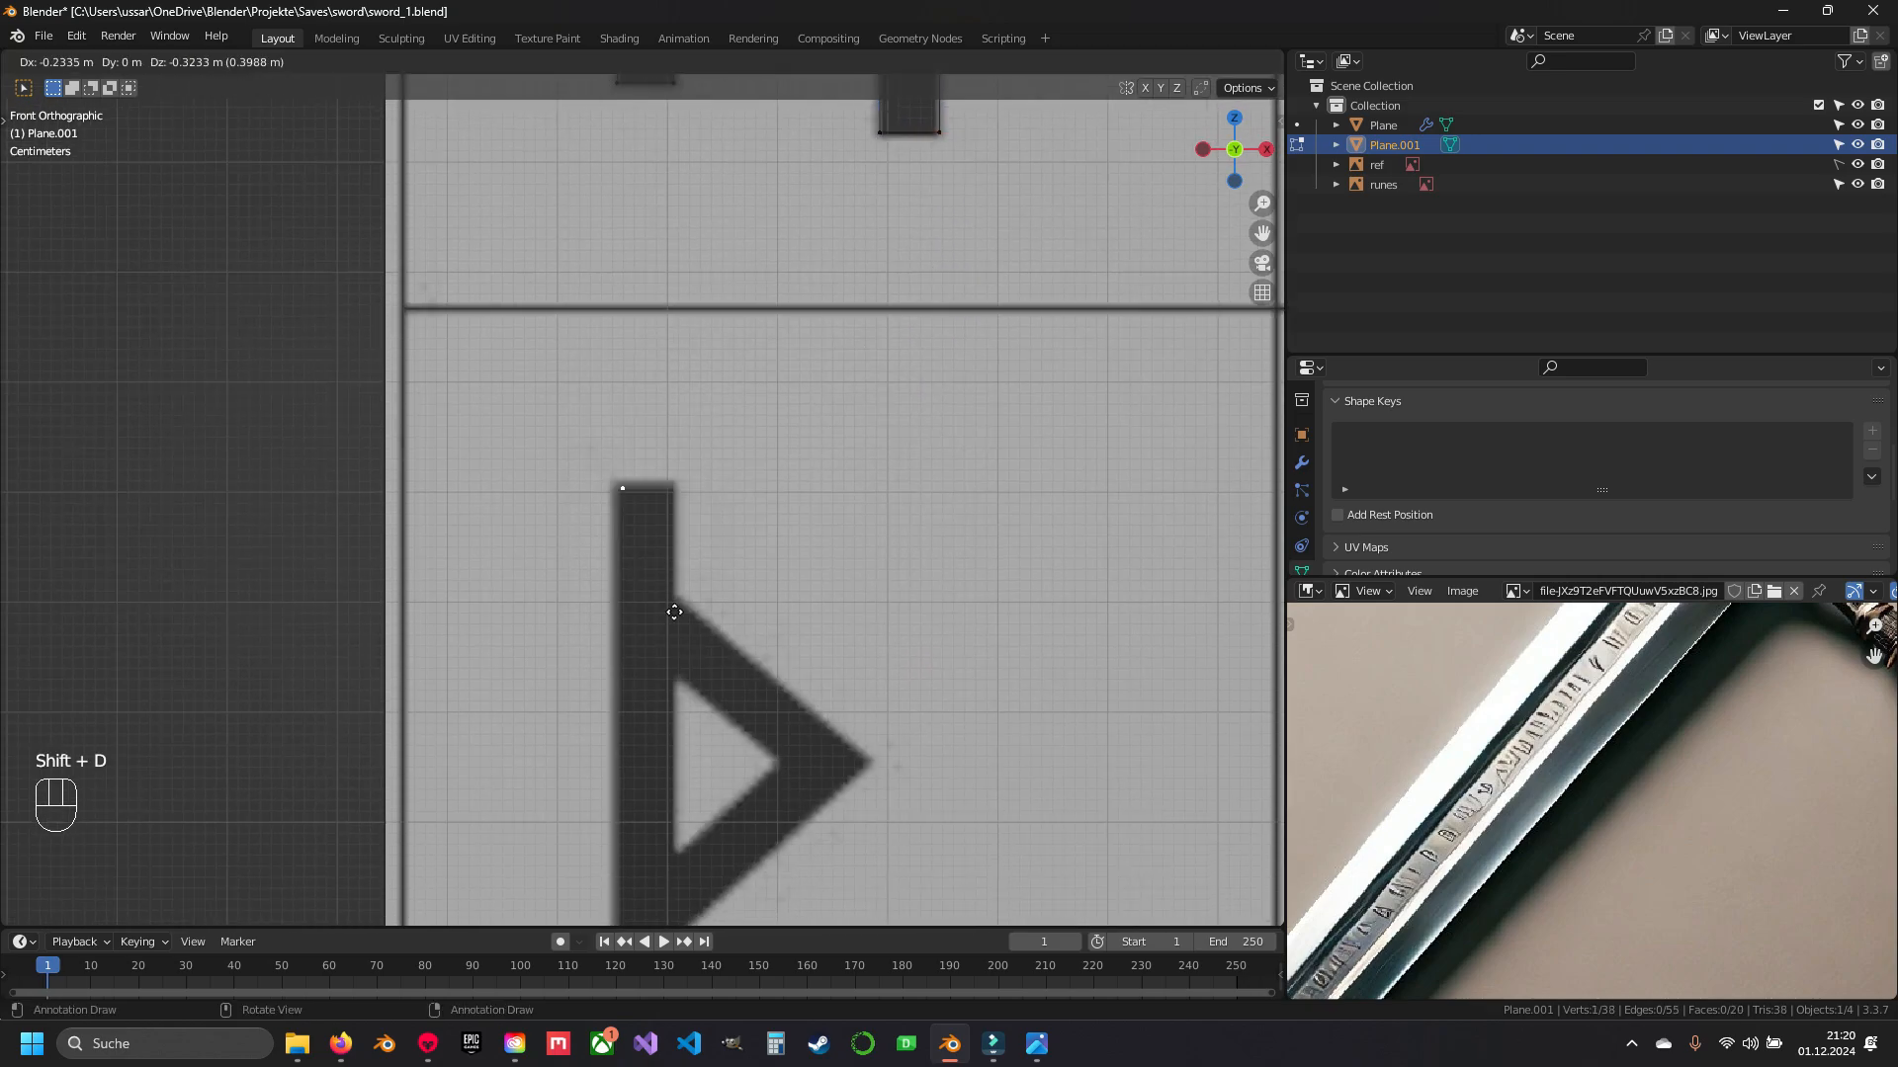
click(630, 532)
key(e)
key(Escape)
drag(758, 394, 697, 393)
shift+middle_drag(647, 322, 666, 225)
key(e)
key(Escape)
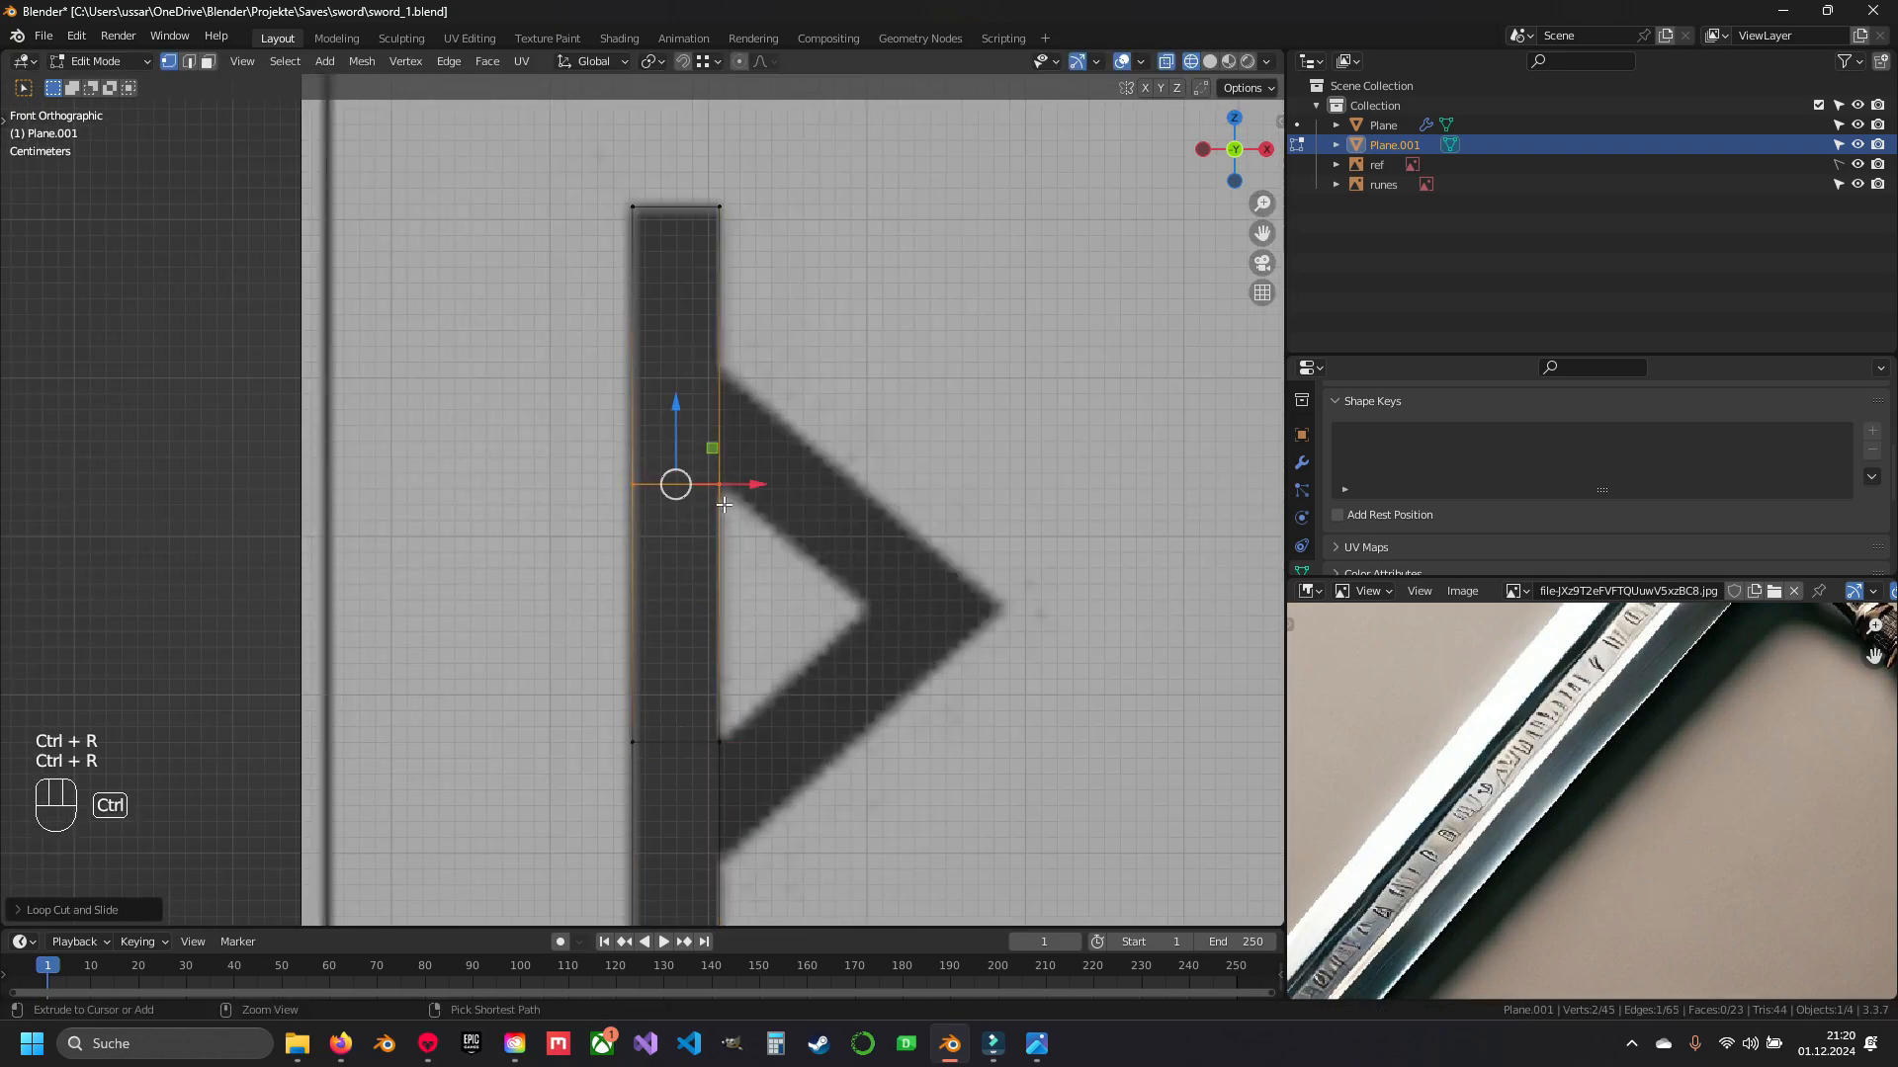
- Add loop cuts across the Thurs rune's stem where the pointed arm's strokes meet it
key(ctrl+r)
click(722, 370)
shift+middle_drag(725, 593, 719, 395)
key(ctrl+r)
click(713, 662)
- Extrude the stem's junction vertices along the Thurs rune's diagonal strokes to the inner and outer points
right_click(715, 546)
key(e)
click(877, 459)
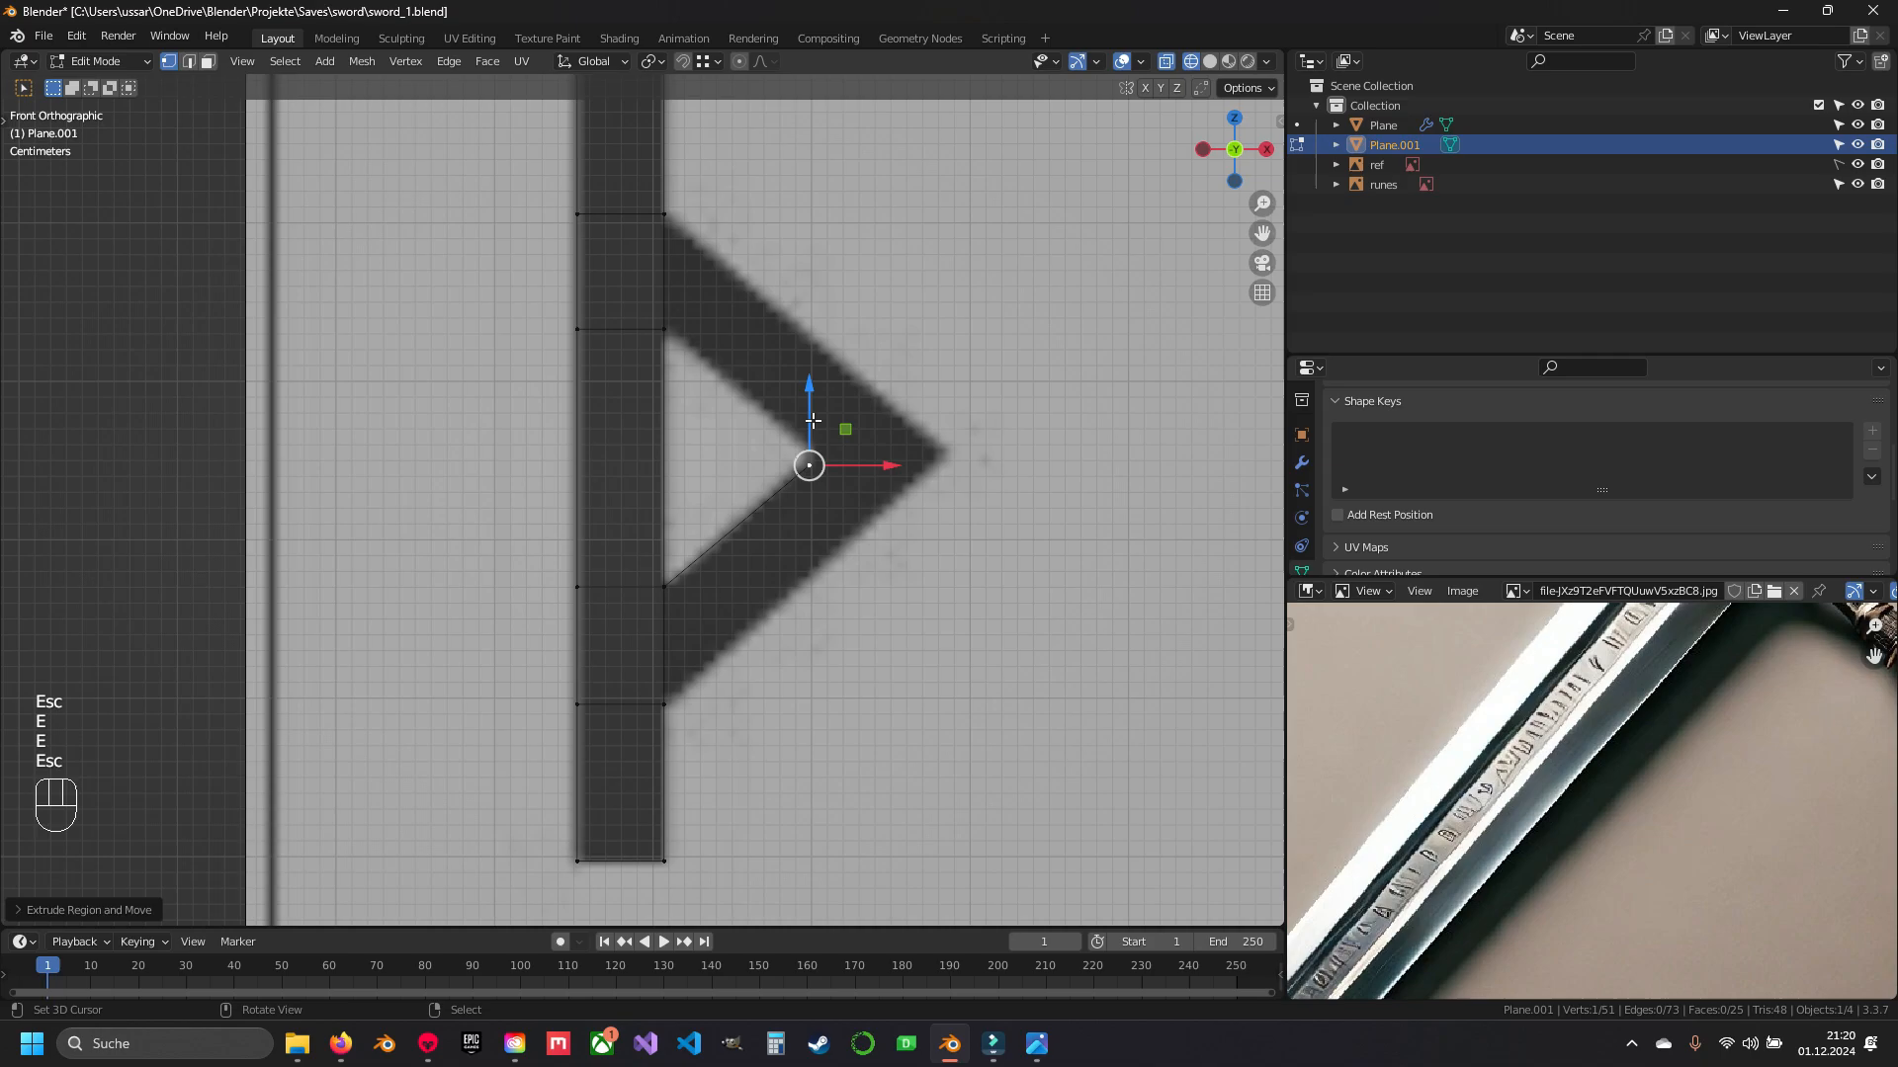
key(Escape)
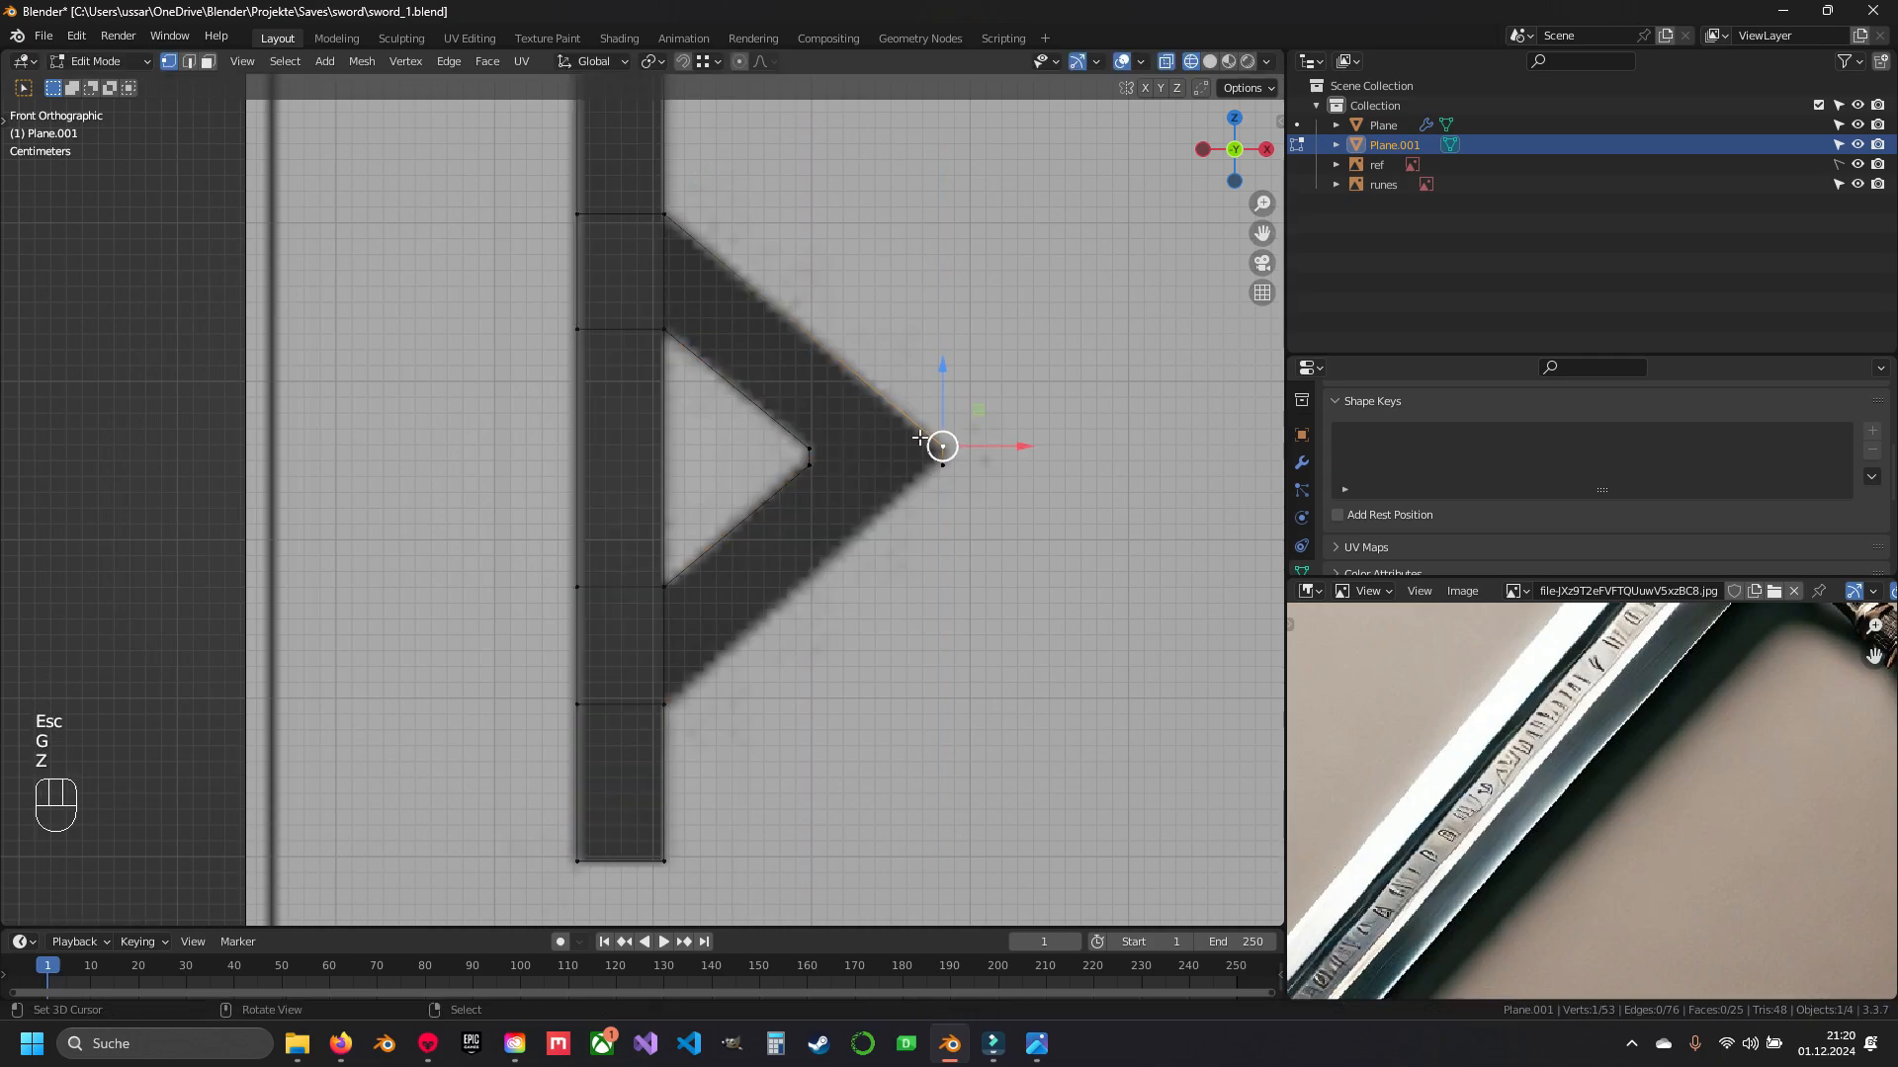
- Fill the Thurs rune's pointed arm with faces between its inner and outer edges
key(2)
right_click(675, 654)
key(f)
key(f)
key(f)
- Duplicate a vertex onto the Os rune and place it at the lower outer corner of the vertical stem
key(1)
scroll(670, 647, down, 6)
right_click(656, 625)
shift+middle_drag(656, 625, 657, 297)
key(shift+d)
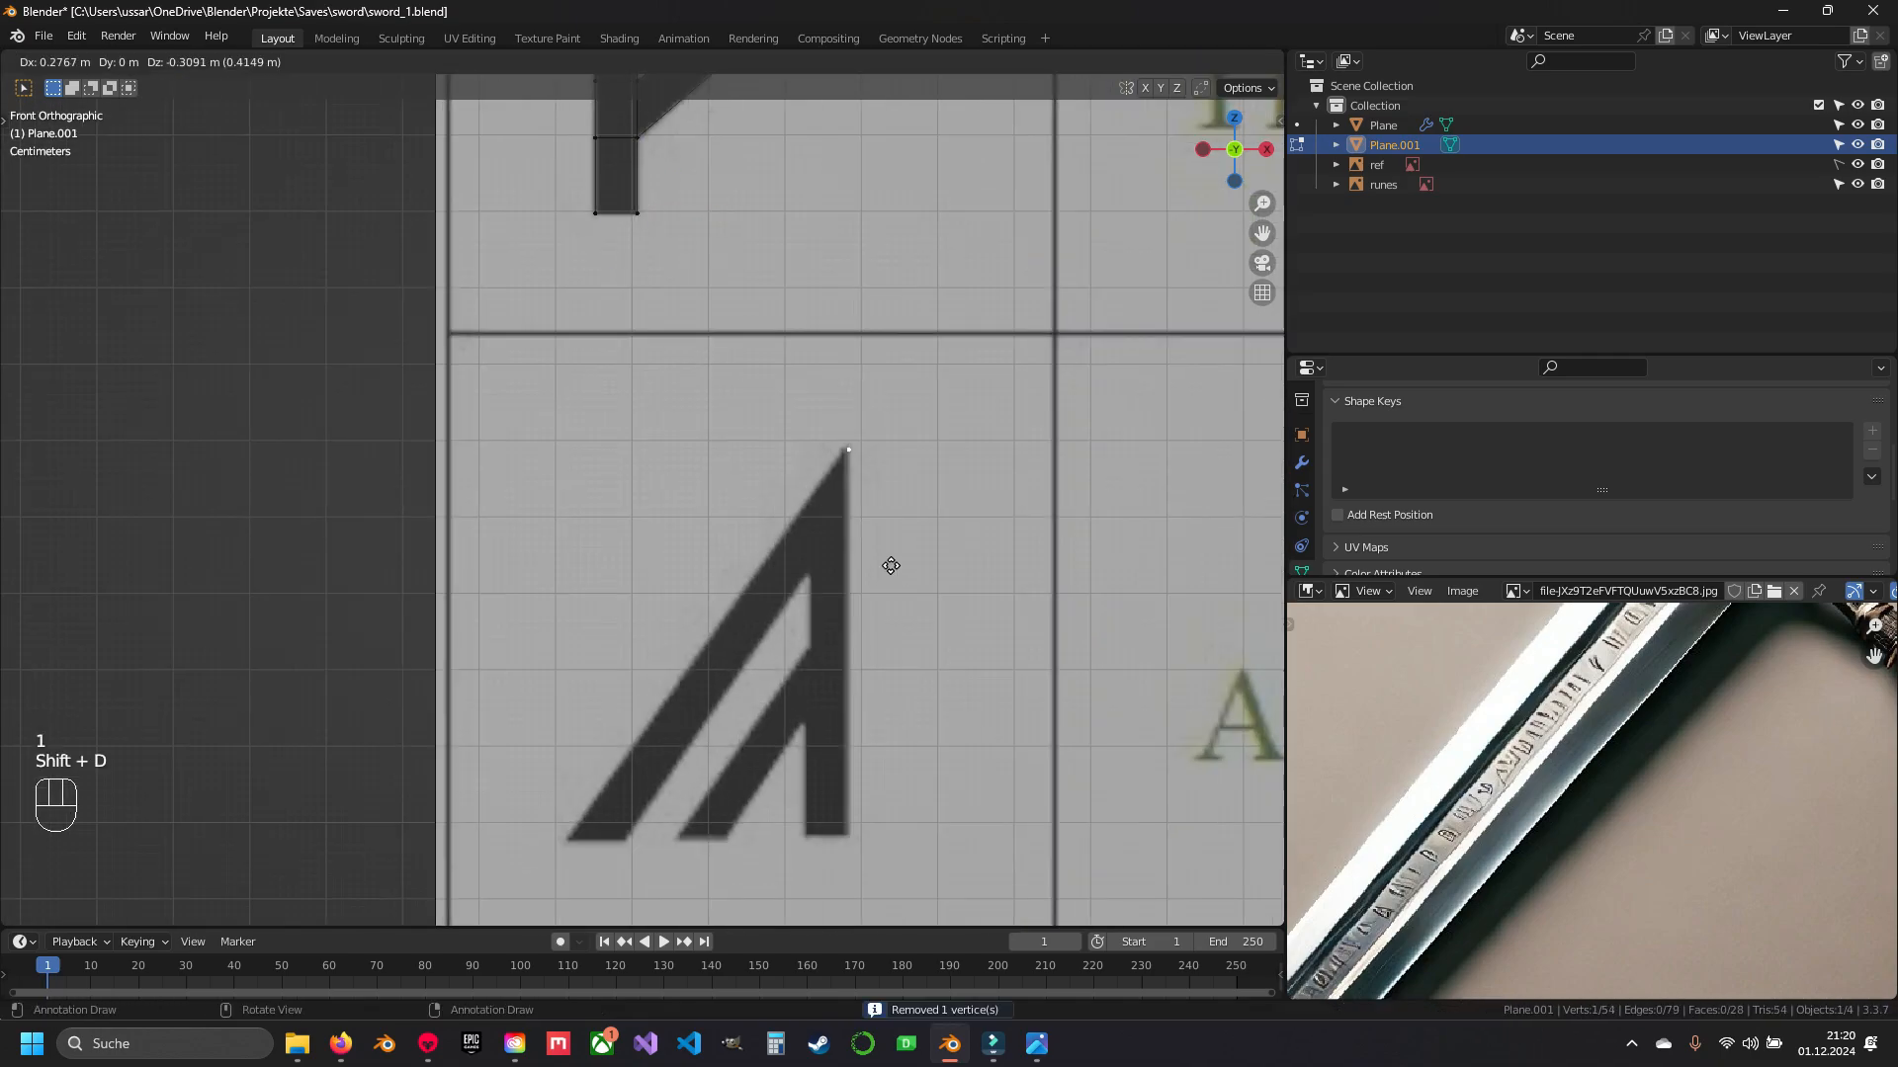
click(879, 830)
shift+middle_drag(876, 464, 739, 393)
scroll(880, 251, up, 3)
key(g)
key(Escape)
key(g)
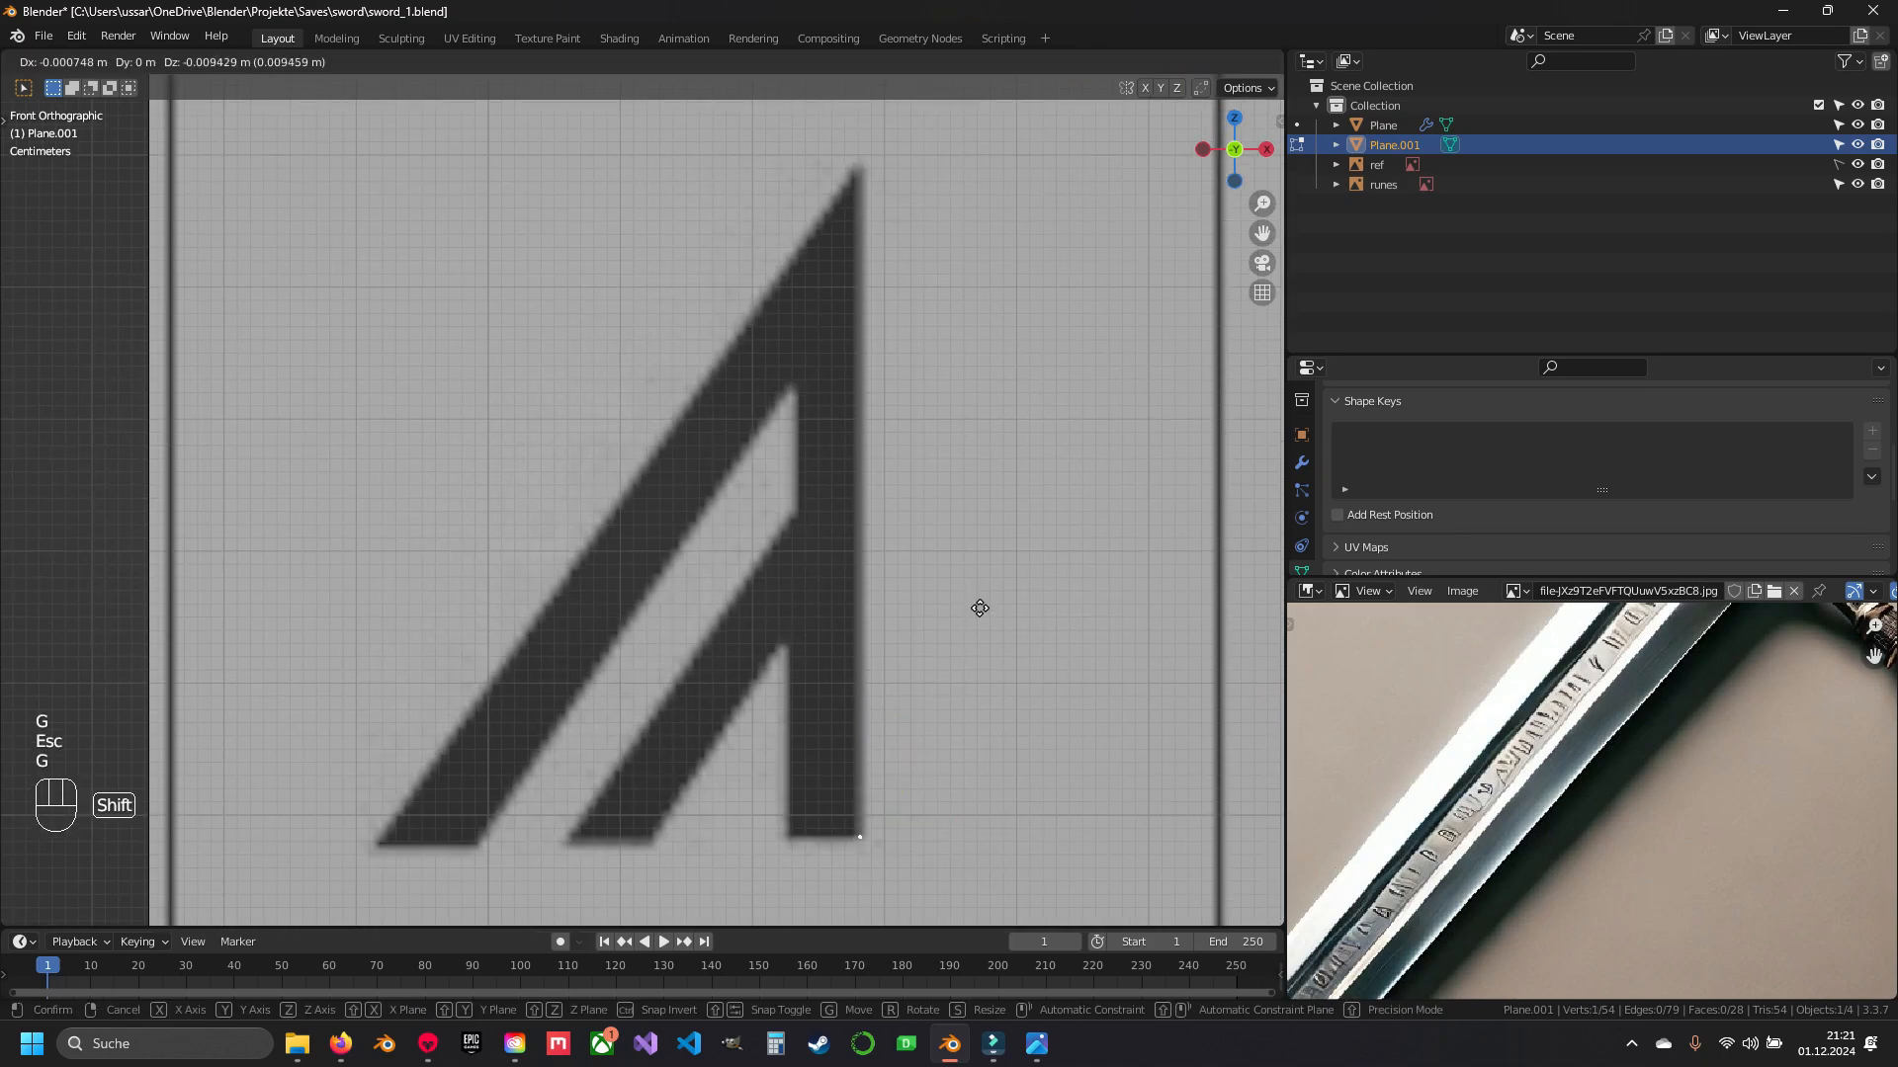
click(978, 606)
- Extrude the Os rune's outline from the stem up to the tip, down the long diagonal, across its foot and up to the inner corner
key(e)
click(869, 124)
key(e)
click(387, 782)
key(e)
key(Escape)
drag(445, 843, 542, 843)
click(858, 384)
key(e)
key(Escape)
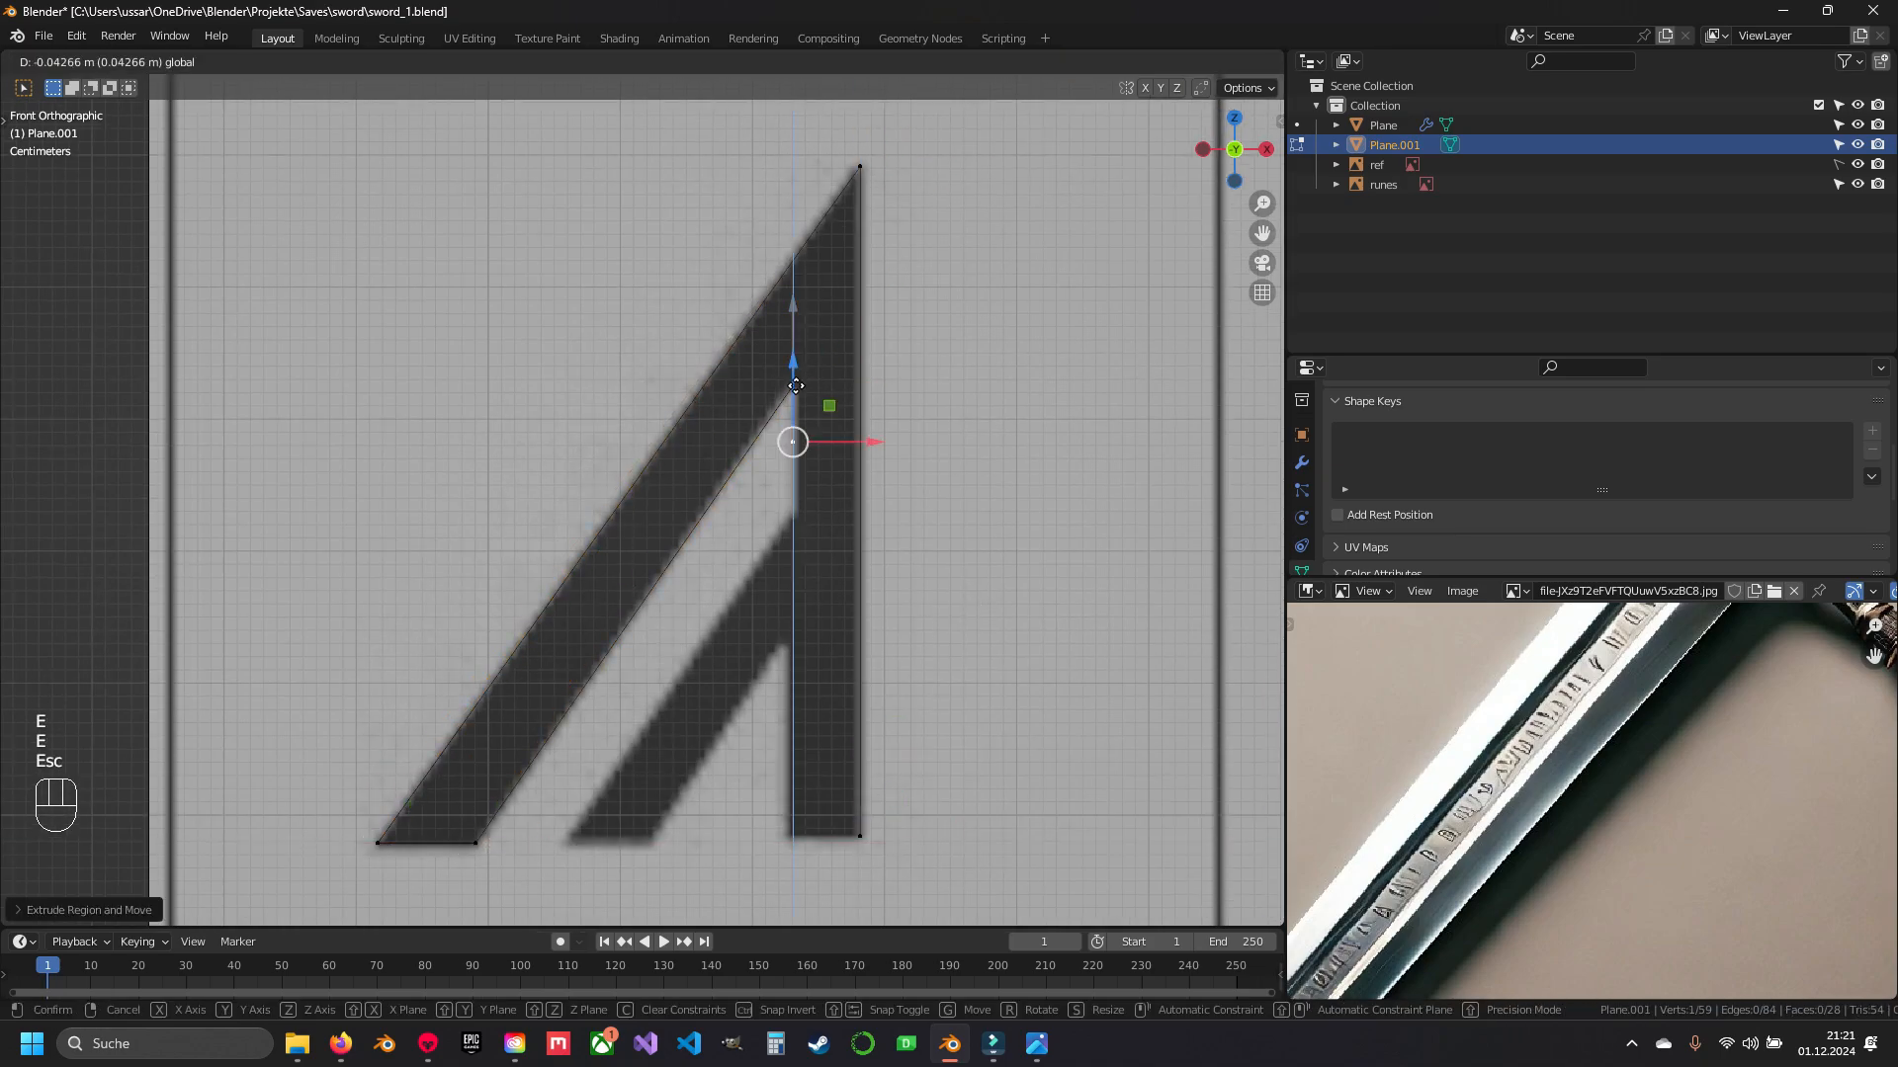
- Extrude the Os rune's outline down the inner slot and along the short diagonal, and align the vertices of its foot
shift+middle_drag(792, 435, 812, 322)
key(e)
drag(649, 732, 735, 731)
shift+right_click(582, 733)
key(g)
key(z)
click(527, 748)
key(a)
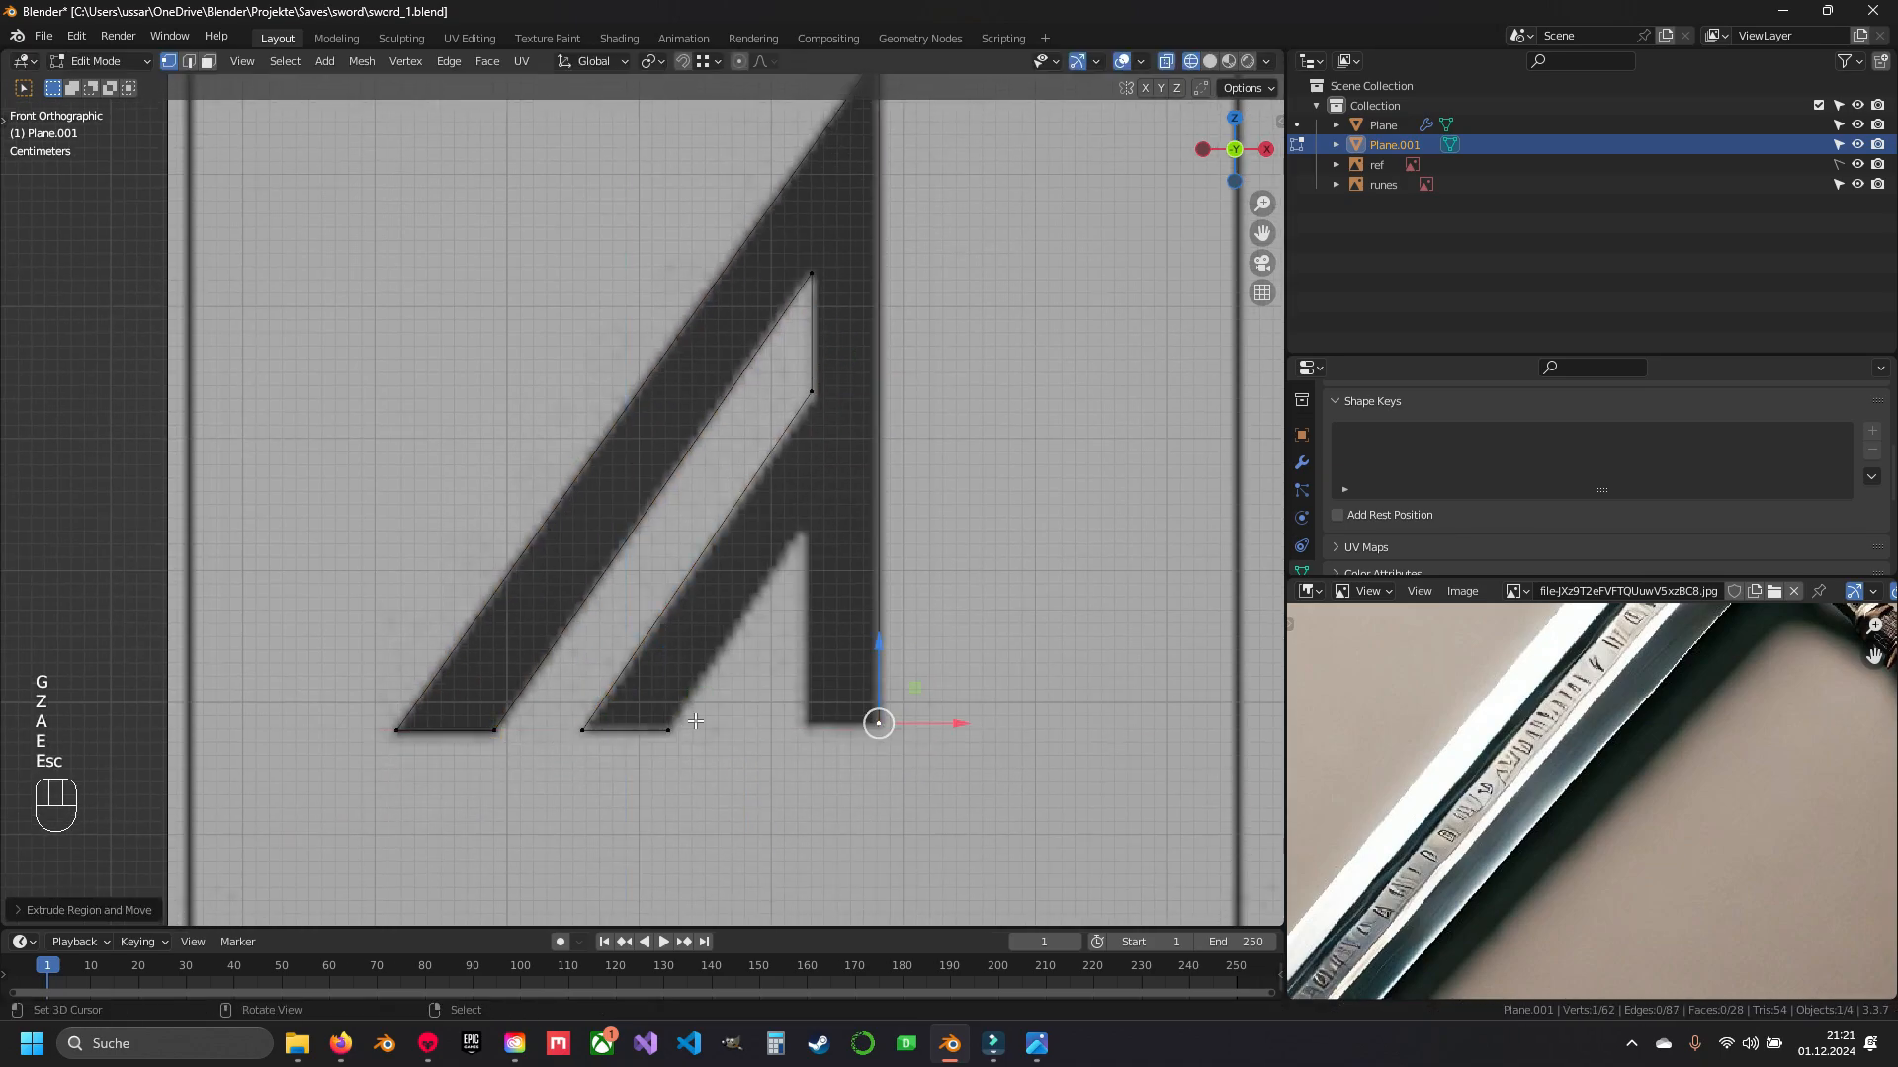
key(g)
key(x)
click(729, 725)
- Extrude the Os rune's stem foot and inner stem edge up to the short diagonal, and merge the overlapping vertices
shift+right_click(879, 724)
key(g)
key(z)
ctrl+click(668, 730)
key(a)
key(e)
key(Escape)
drag(842, 726, 882, 478)
key(a)
key(m)
click(635, 745)
- Fill the Os rune's long diagonal and add a cut on the outer stem edge for the remaining faces
key(a)
right_click(845, 370)
shift+right_click(840, 528)
key(f)
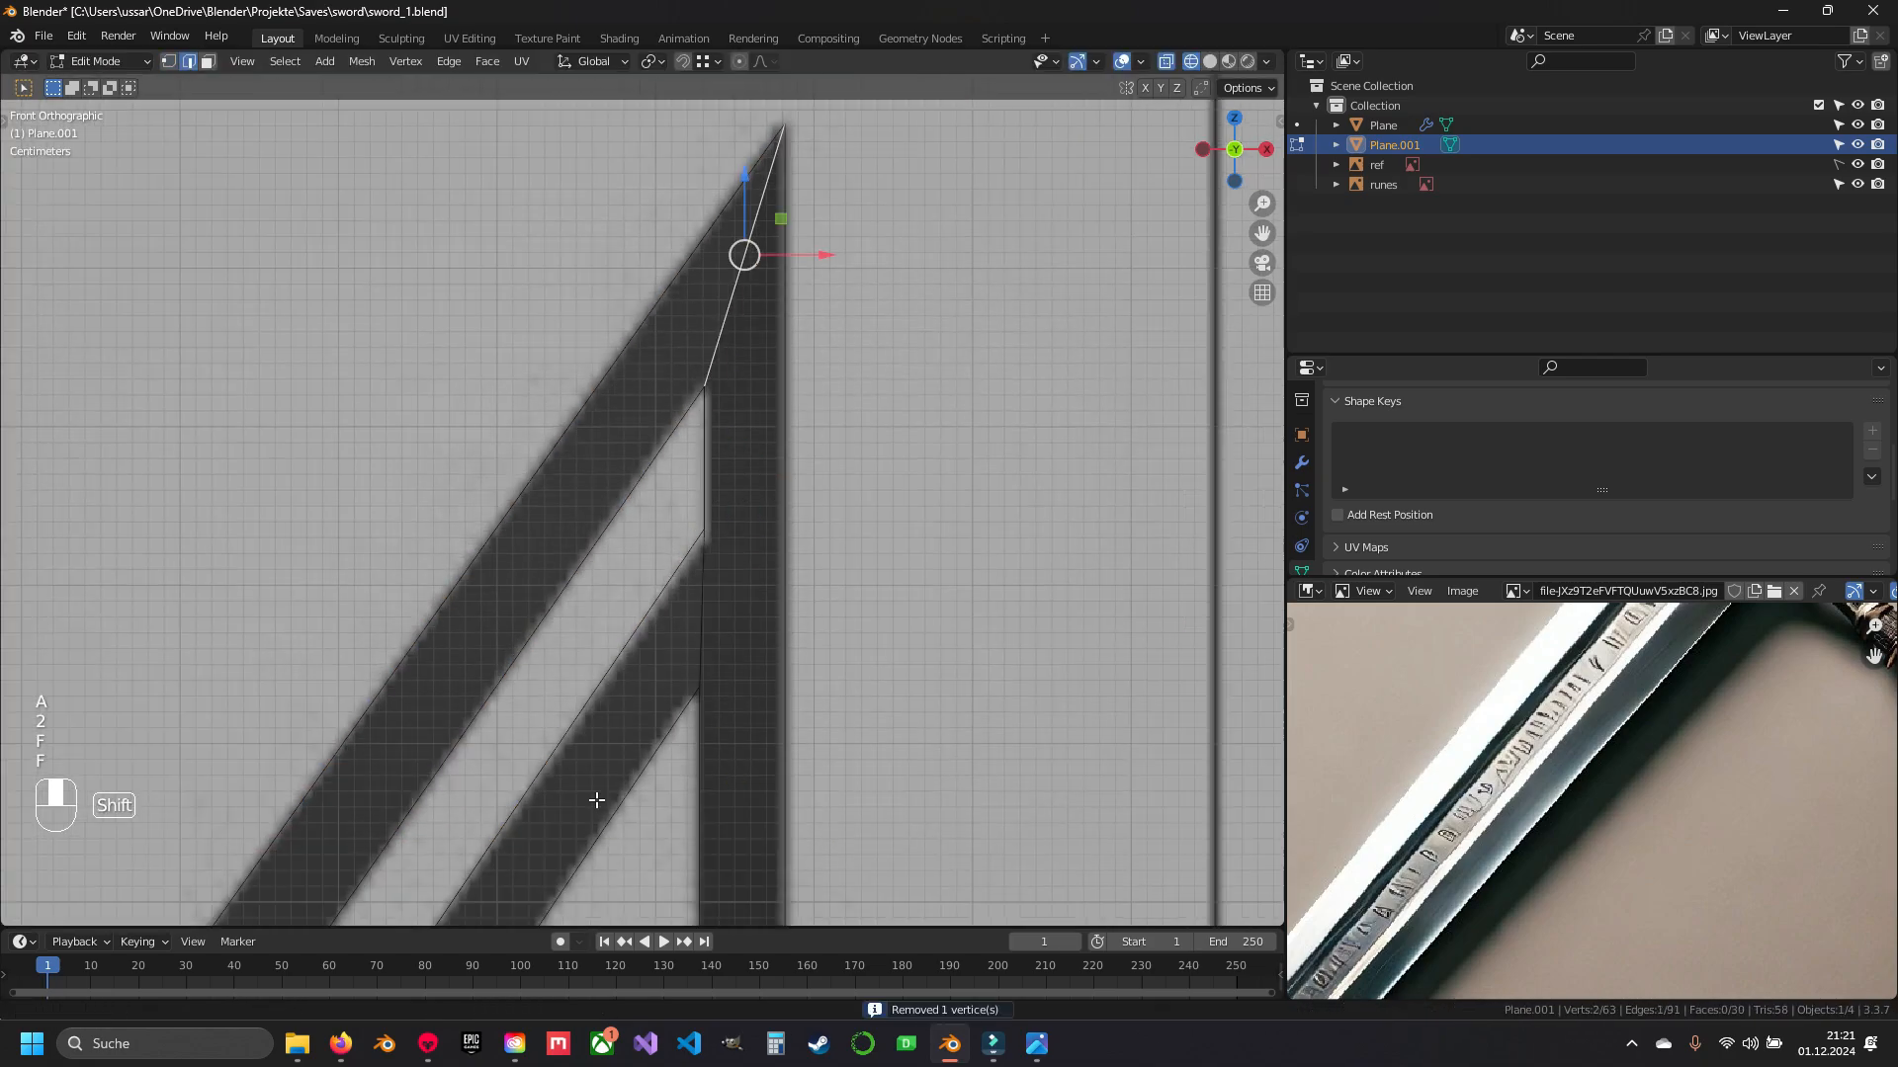
shift+middle_drag(597, 796, 605, 476)
key(ctrl+z)
key(a)
key(1)
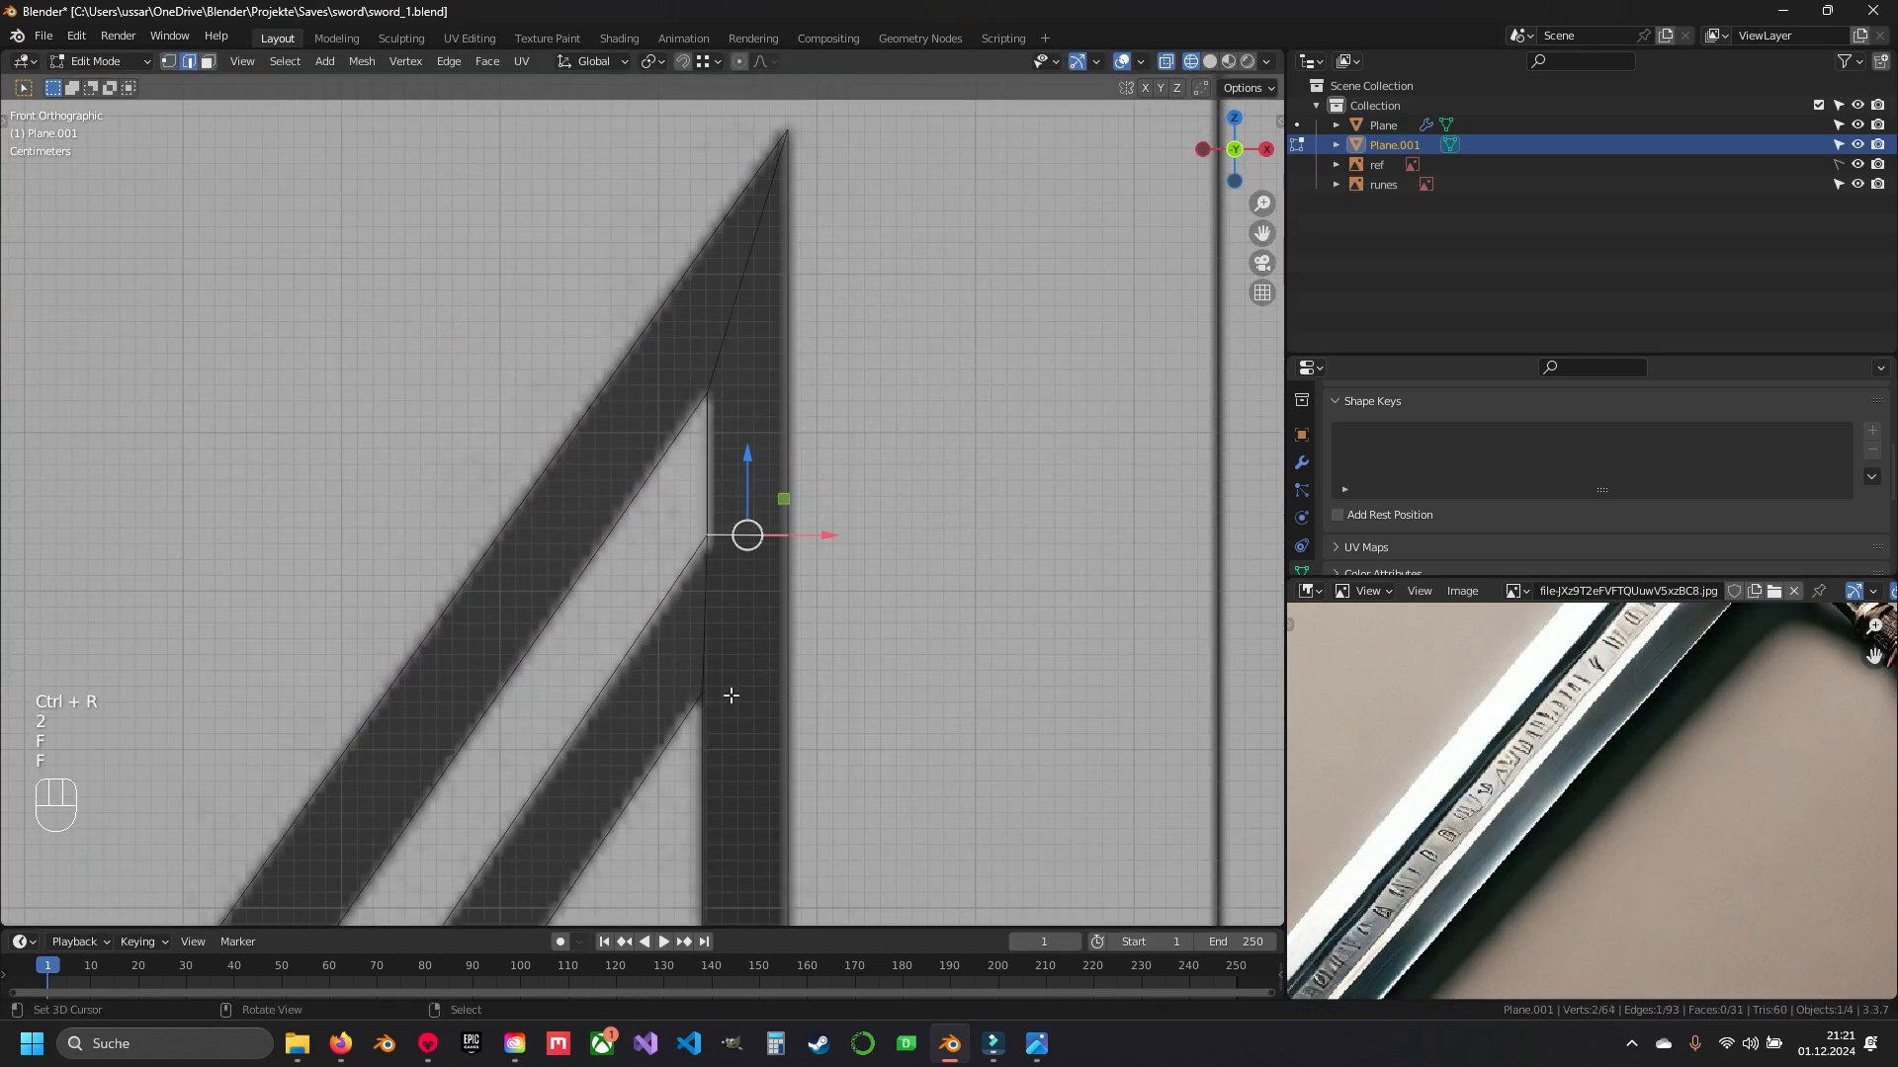
- Align the new stem vertex vertically with the slot corner and fill the remaining parts of the Os rune with faces
key(g)
key(z)
key(2)
right_click(728, 396)
key(f)
key(a)
- Duplicate a vertex onto the Rit rune and extrude it into the outline of the rune's vertical stem
key(1)
right_click(693, 808)
scroll(698, 790, down, 6)
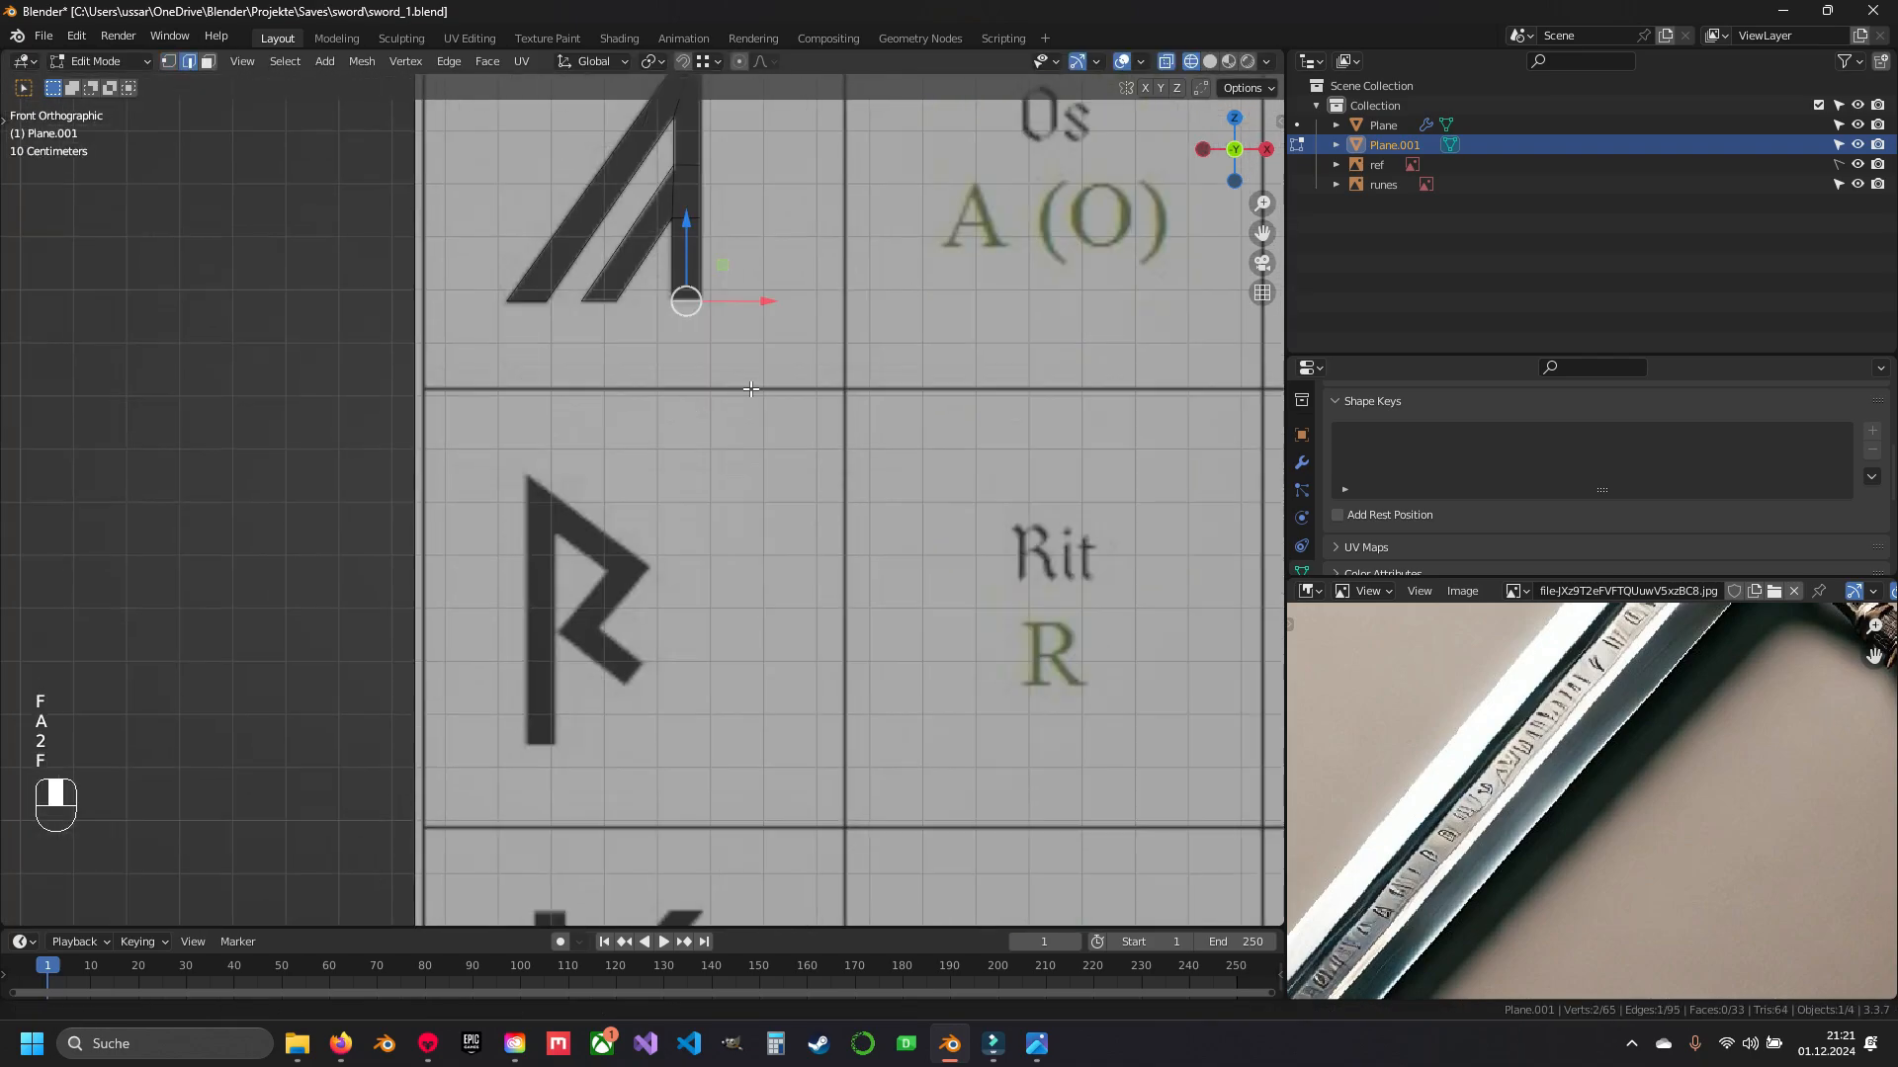
key(shift+d)
click(496, 474)
key(e)
key(Escape)
drag(534, 285, 534, 625)
shift+right_click(534, 364)
key(e)
key(Escape)
drag(613, 554, 653, 554)
key(a)
right_click(541, 295)
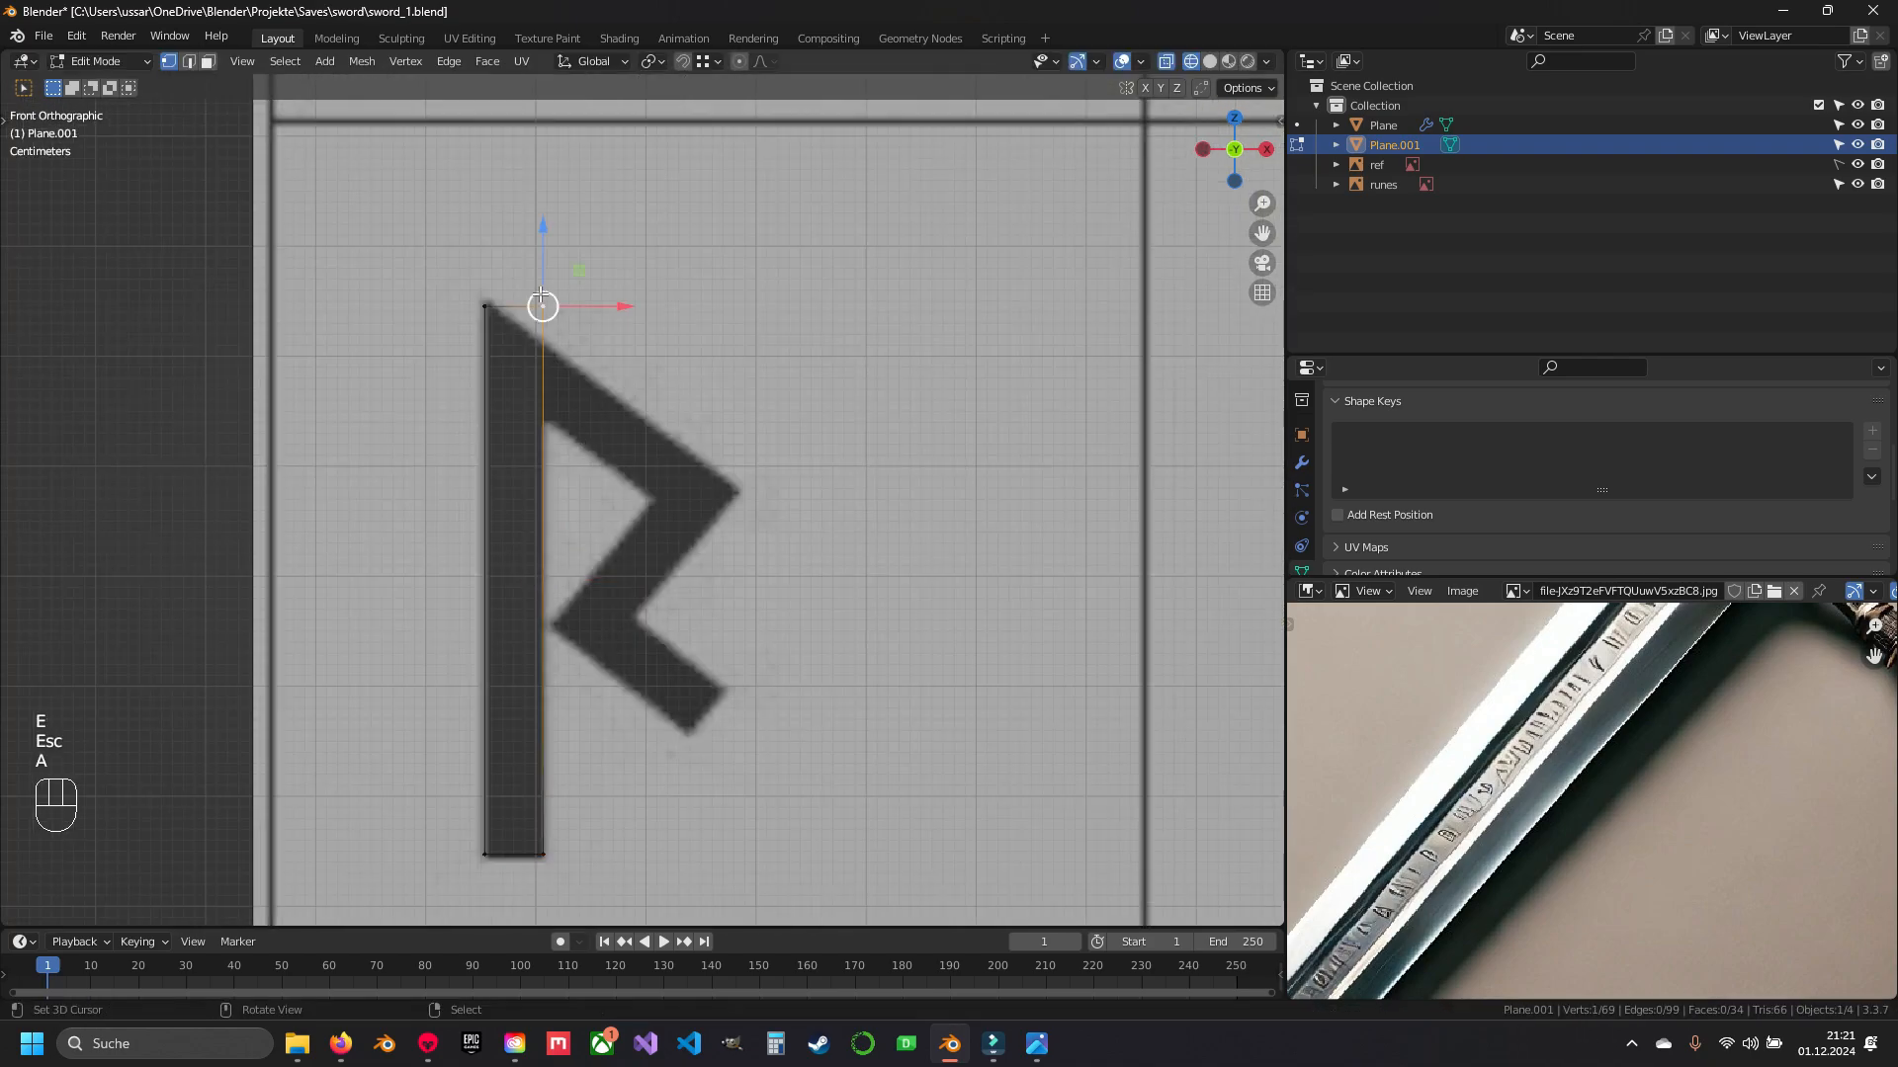
- Lower the stem's inner top vertex onto the Rit rune's slanted edge and extrude that edge to the arm's outer point
drag(550, 238, 550, 275)
key(e)
key(Escape)
drag(543, 343, 737, 491)
scroll(681, 434, up, 3)
right_click(469, 228)
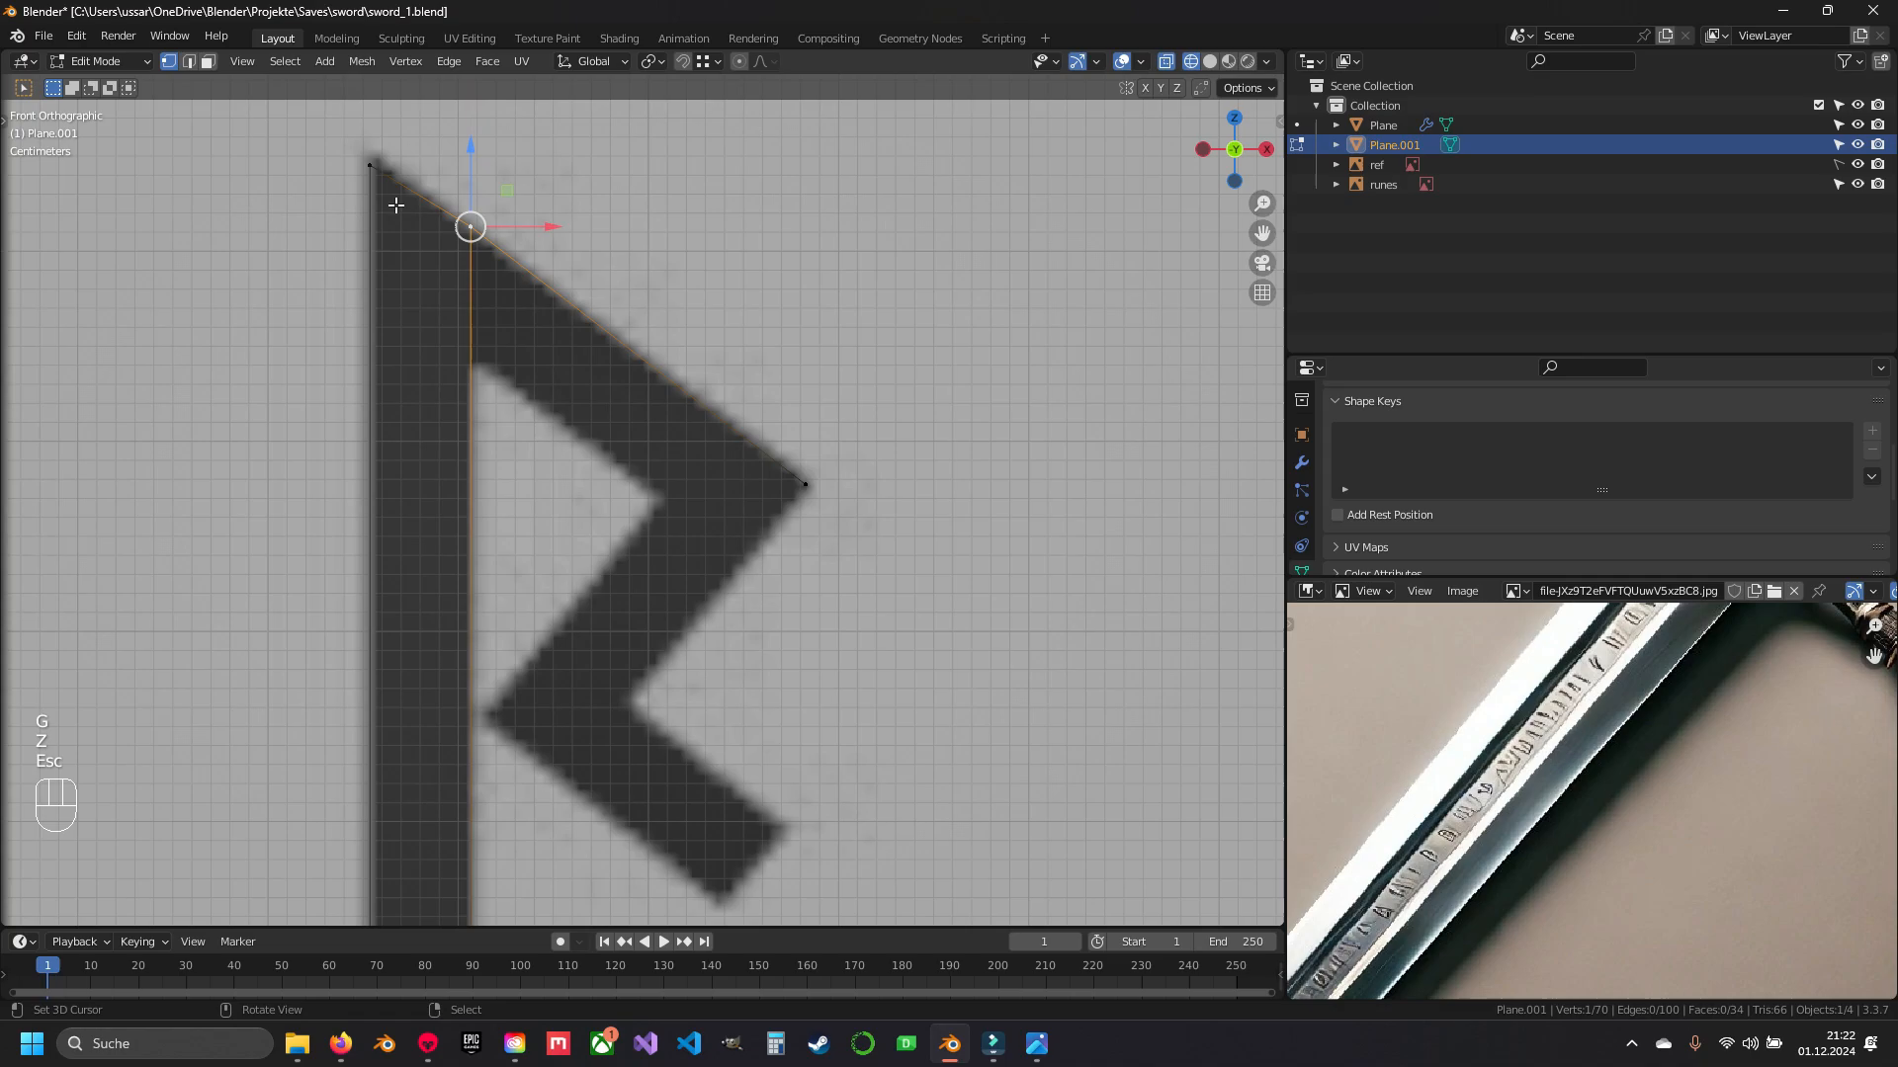
- Add a loop cut across the Rit rune's stem where the arm's inner edge meets it
shift+middle_drag(398, 203, 508, 105)
key(ctrl+r)
click(514, 243)
click(518, 808)
shift+middle_drag(606, 250, 624, 460)
key(a)
- Extrude vertices around the corners of the Rit rune's zigzag arm, fill the arm with faces and save the file
key(e)
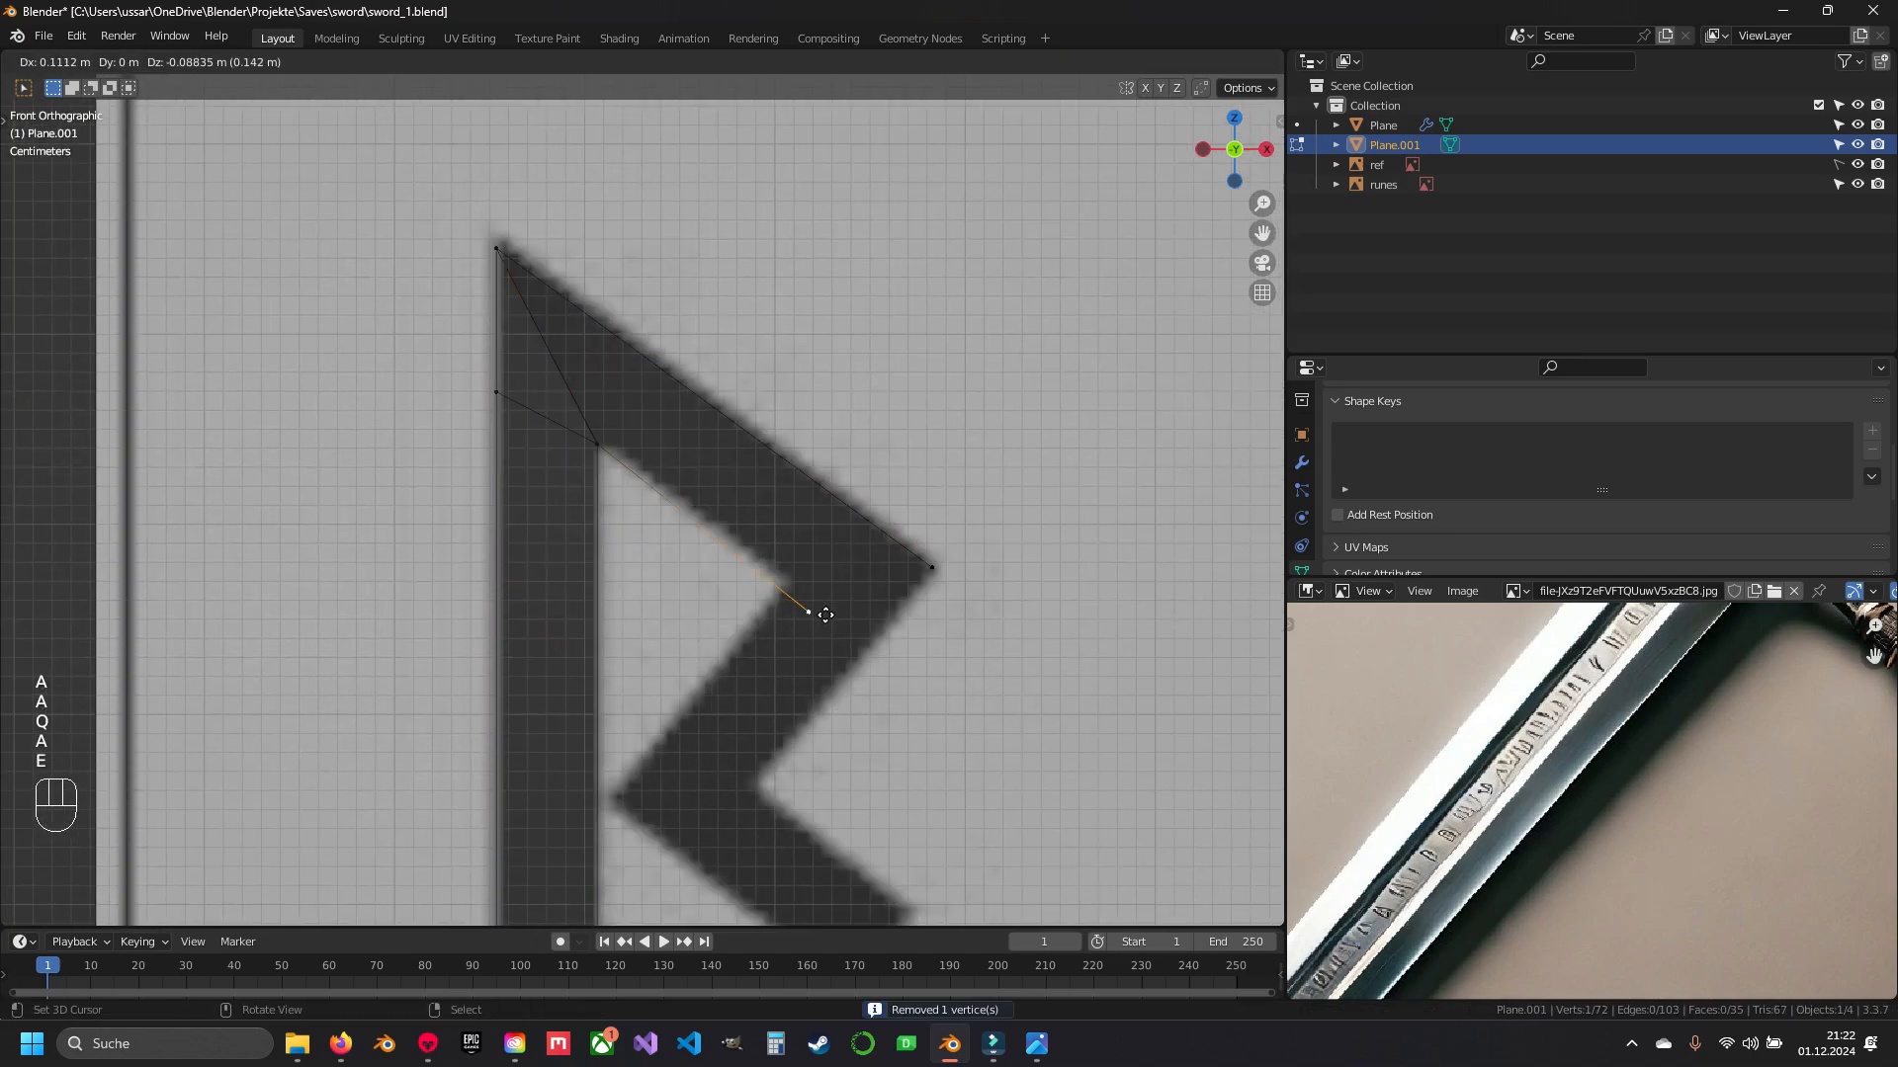
click(823, 597)
shift+middle_drag(828, 590, 841, 392)
key(e)
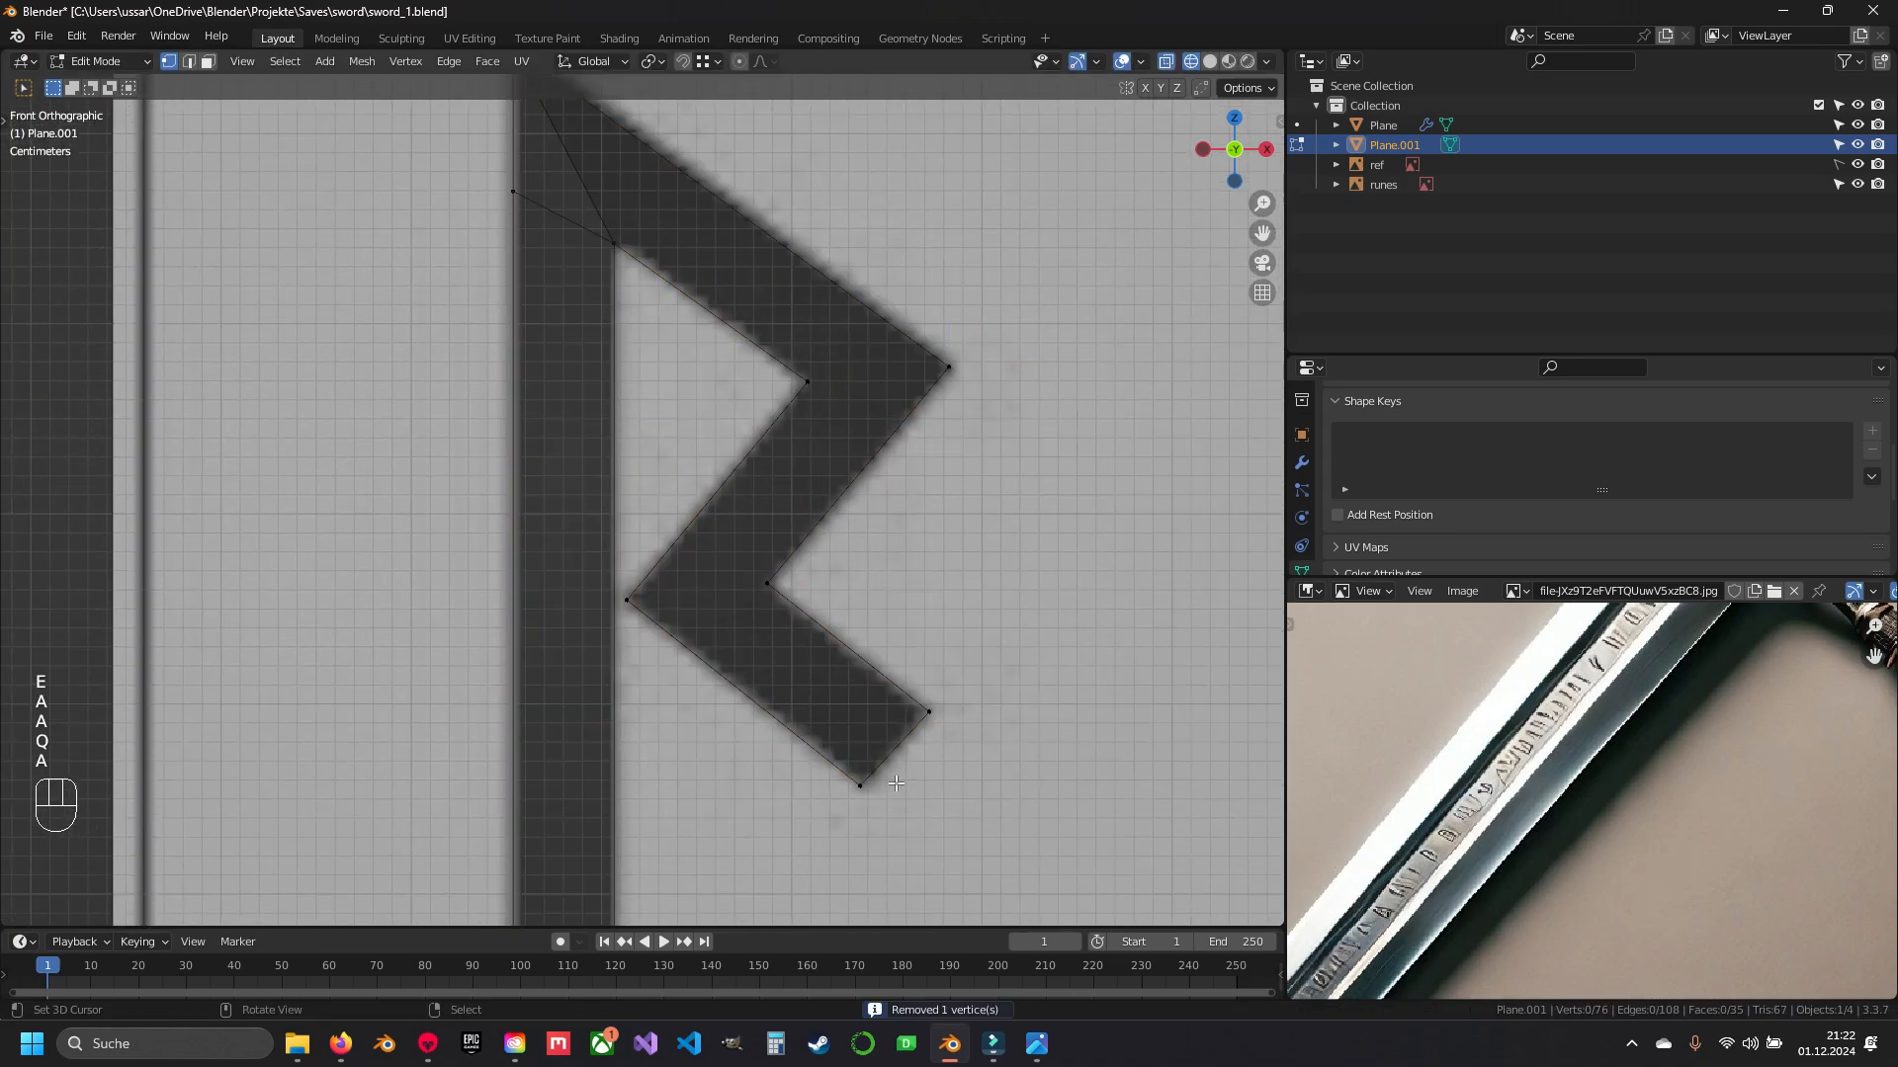
key(a)
key(1)
key(ctrl+s)
- Duplicate a vertex onto the Ka rune and extrude the top edges of its vertical stem and diagonal arm
scroll(632, 464, down, 5)
key(shift+d)
click(534, 534)
key(e)
key(Escape)
drag(693, 300, 1030, 303)
key(shift+d)
key(Escape)
click(1030, 303)
- Extrude the Ka rune's diagonal arm edges and the upper inner stem edge to the points where arm and stem meet
key(e)
key(Escape)
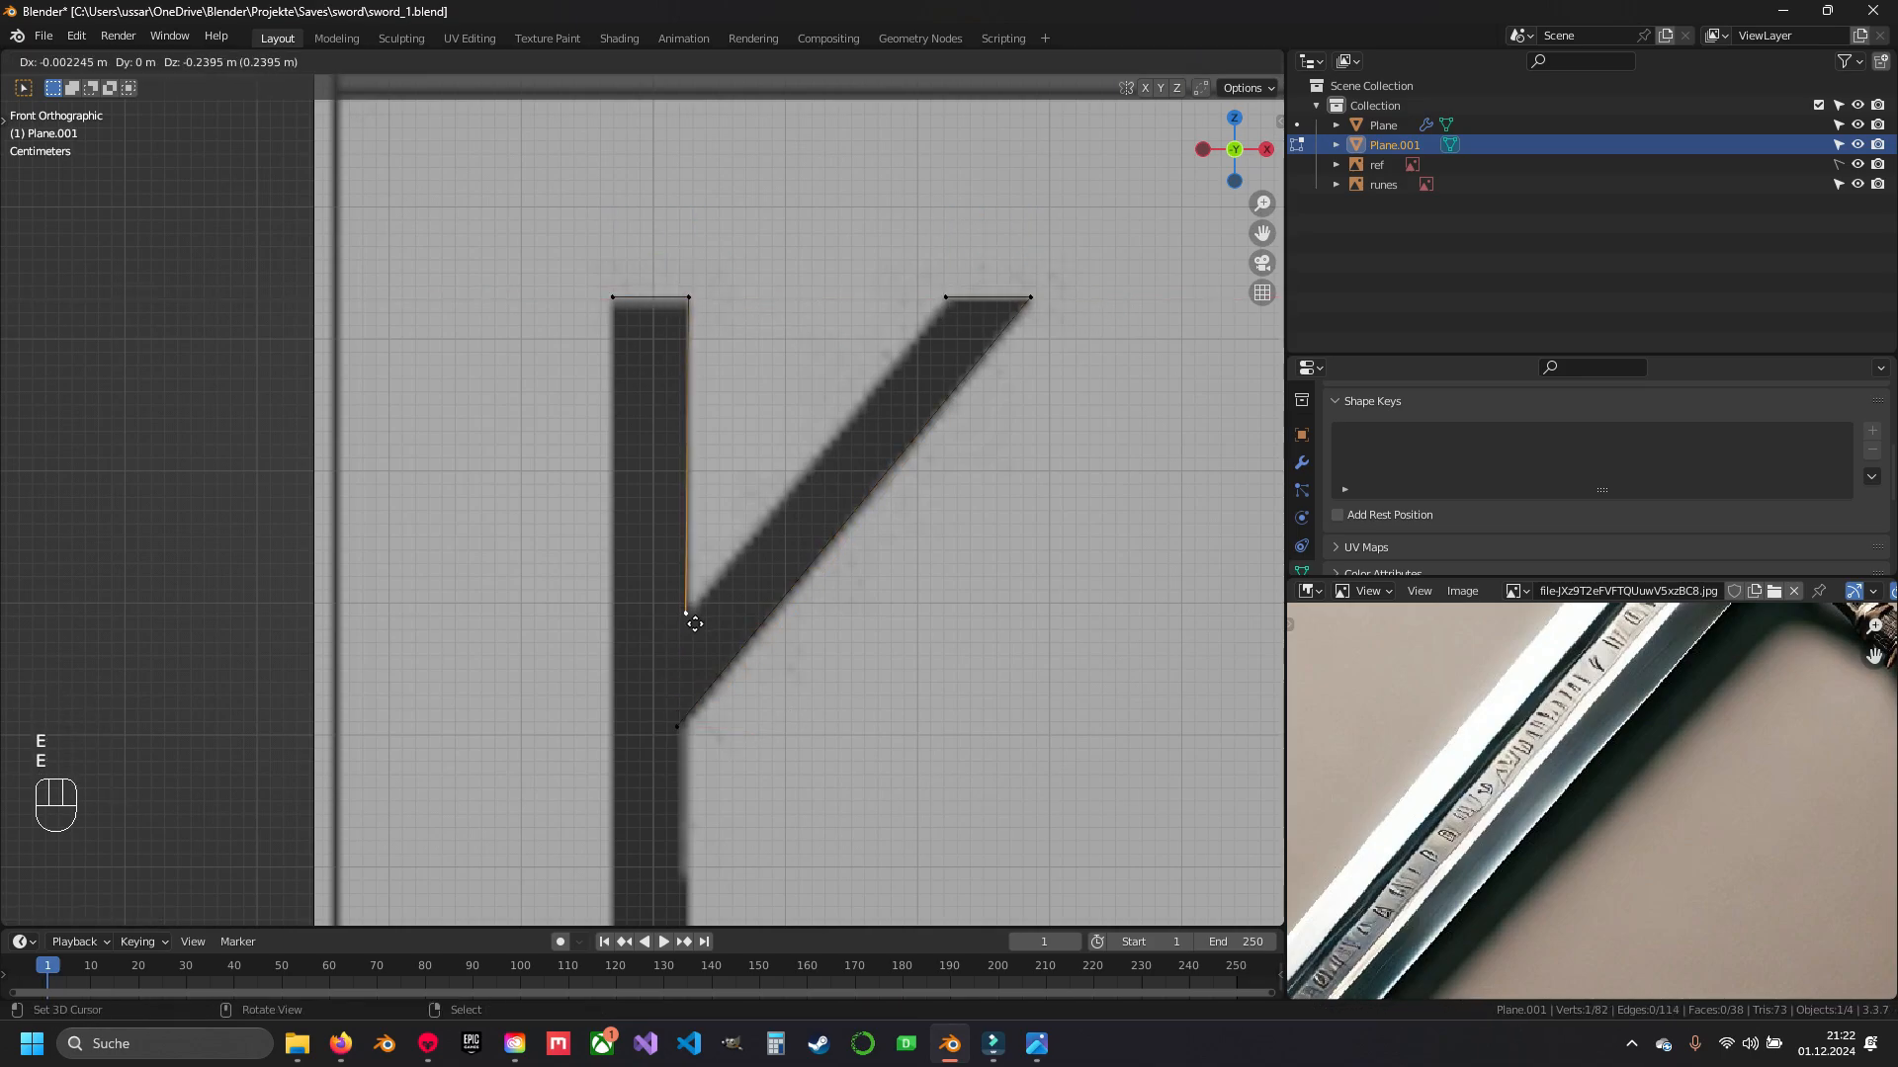
click(694, 623)
key(e)
click(955, 308)
- Extrude the Ka rune's outer stem edge straight down to the foot and across the stem's width
shift+middle_drag(631, 414, 745, 211)
key(e)
key(Escape)
key(g)
key(z)
click(751, 902)
key(e)
key(Escape)
key(g)
key(x)
key(a)
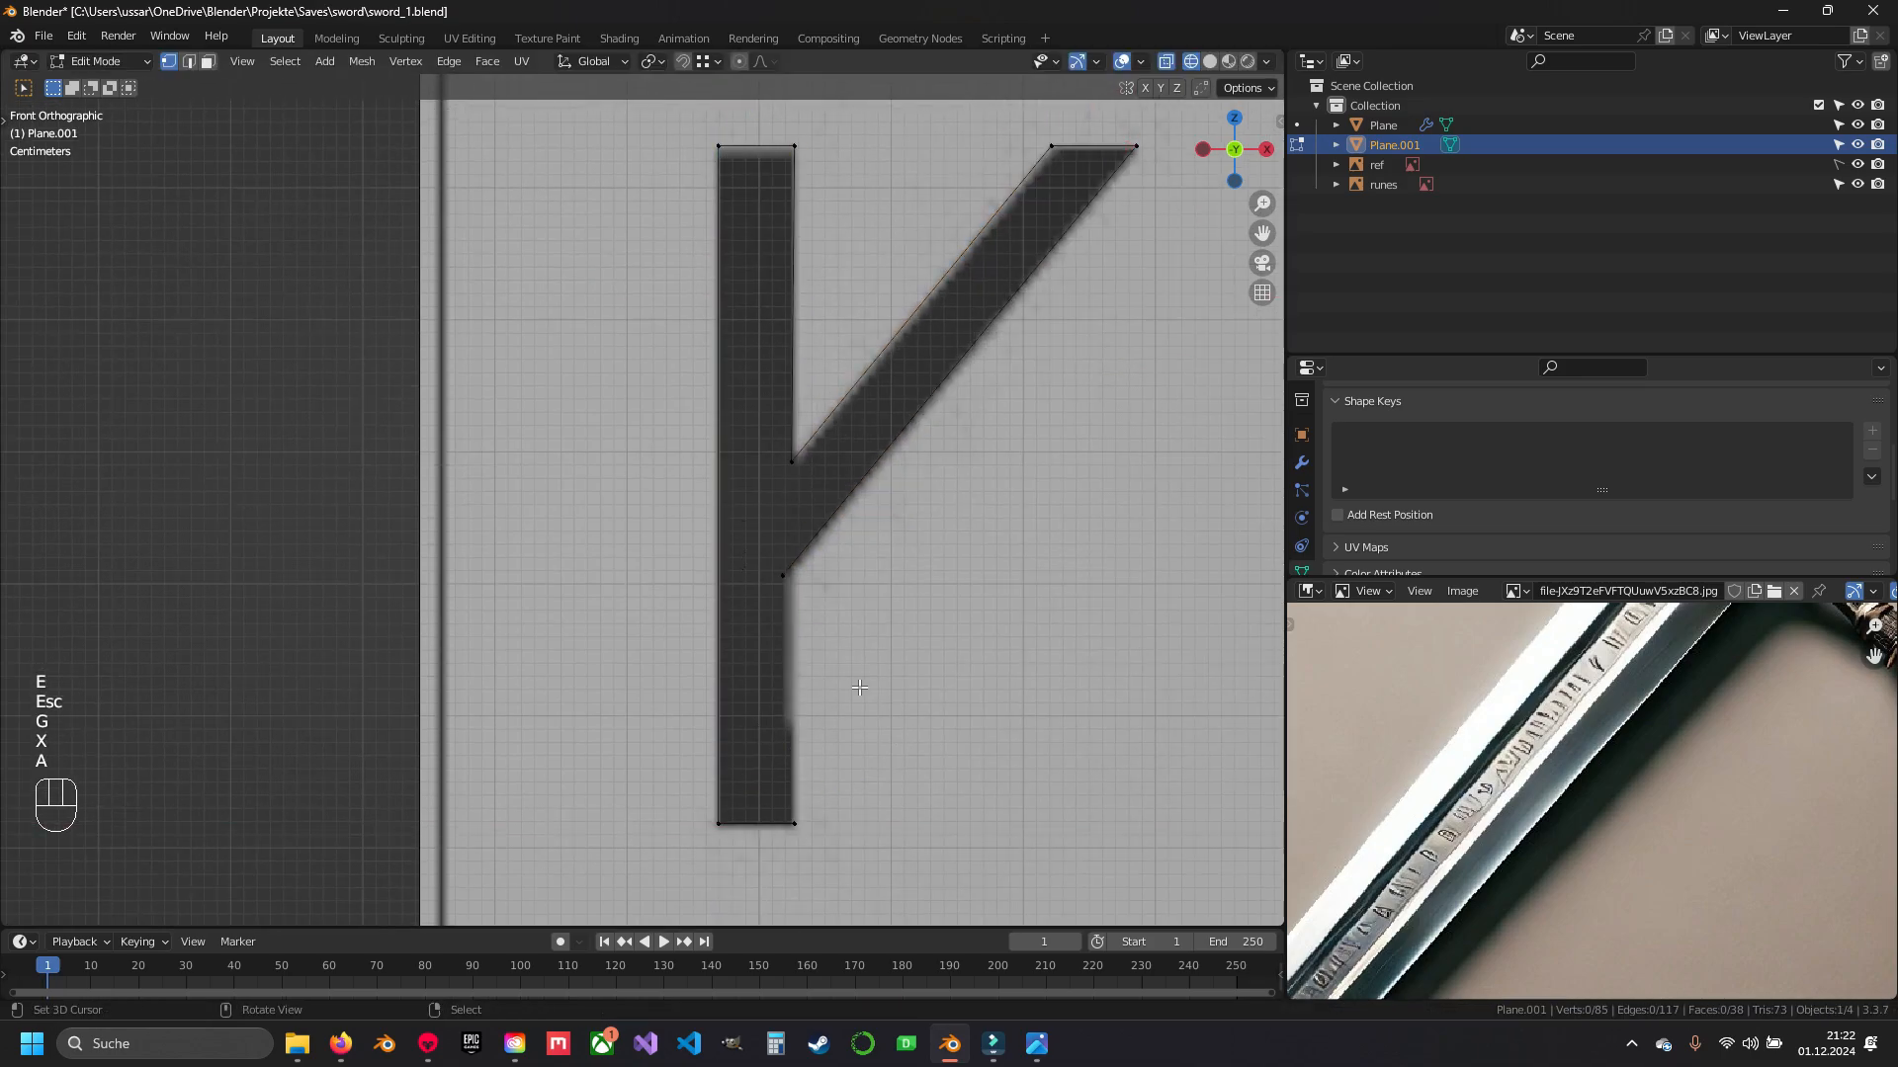
- Connect the Ka rune's stem foot to the lower arm junction, merge the duplicate vertices and align the foot corner horizontally
key(a)
key(q)
key(a)
right_click(797, 824)
key(e)
key(Escape)
key(g)
ctrl+click(803, 560)
key(a)
key(a)
key(q)
key(a)
shift+middle_drag(811, 807, 821, 702)
right_click(821, 703)
key(g)
key(x)
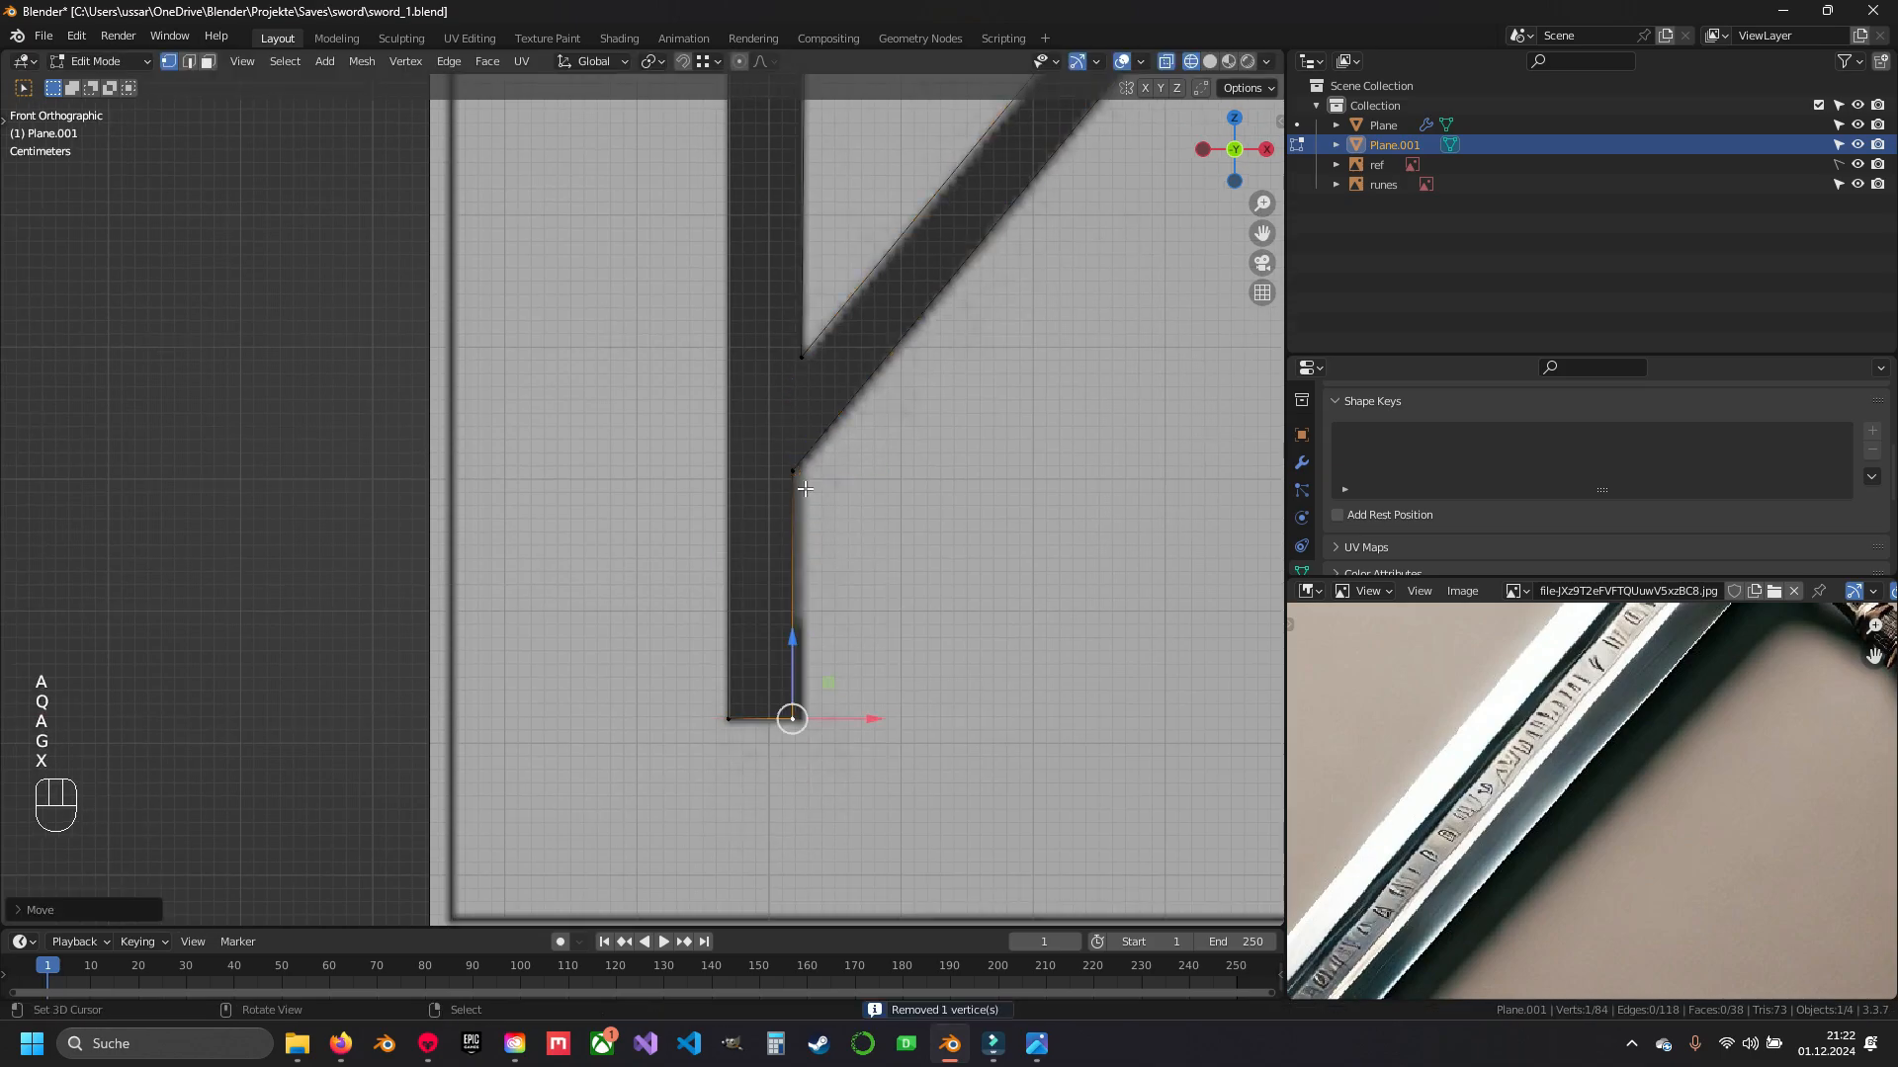
- Fill the Ka rune's diagonal arm with a face between its top edge and the stem junction
key(a)
shift+middle_drag(805, 488, 811, 628)
right_click(800, 611)
shift+right_click(809, 499)
shift+right_click(1068, 186)
shift+right_click(1150, 185)
key(f)
key(a)
- Cut the Ka rune's outer stem edge at the arm junctions and fill the rest of the stem with faces
key(g)
click(777, 531)
key(ctrl+r)
click(804, 653)
right_click(803, 653)
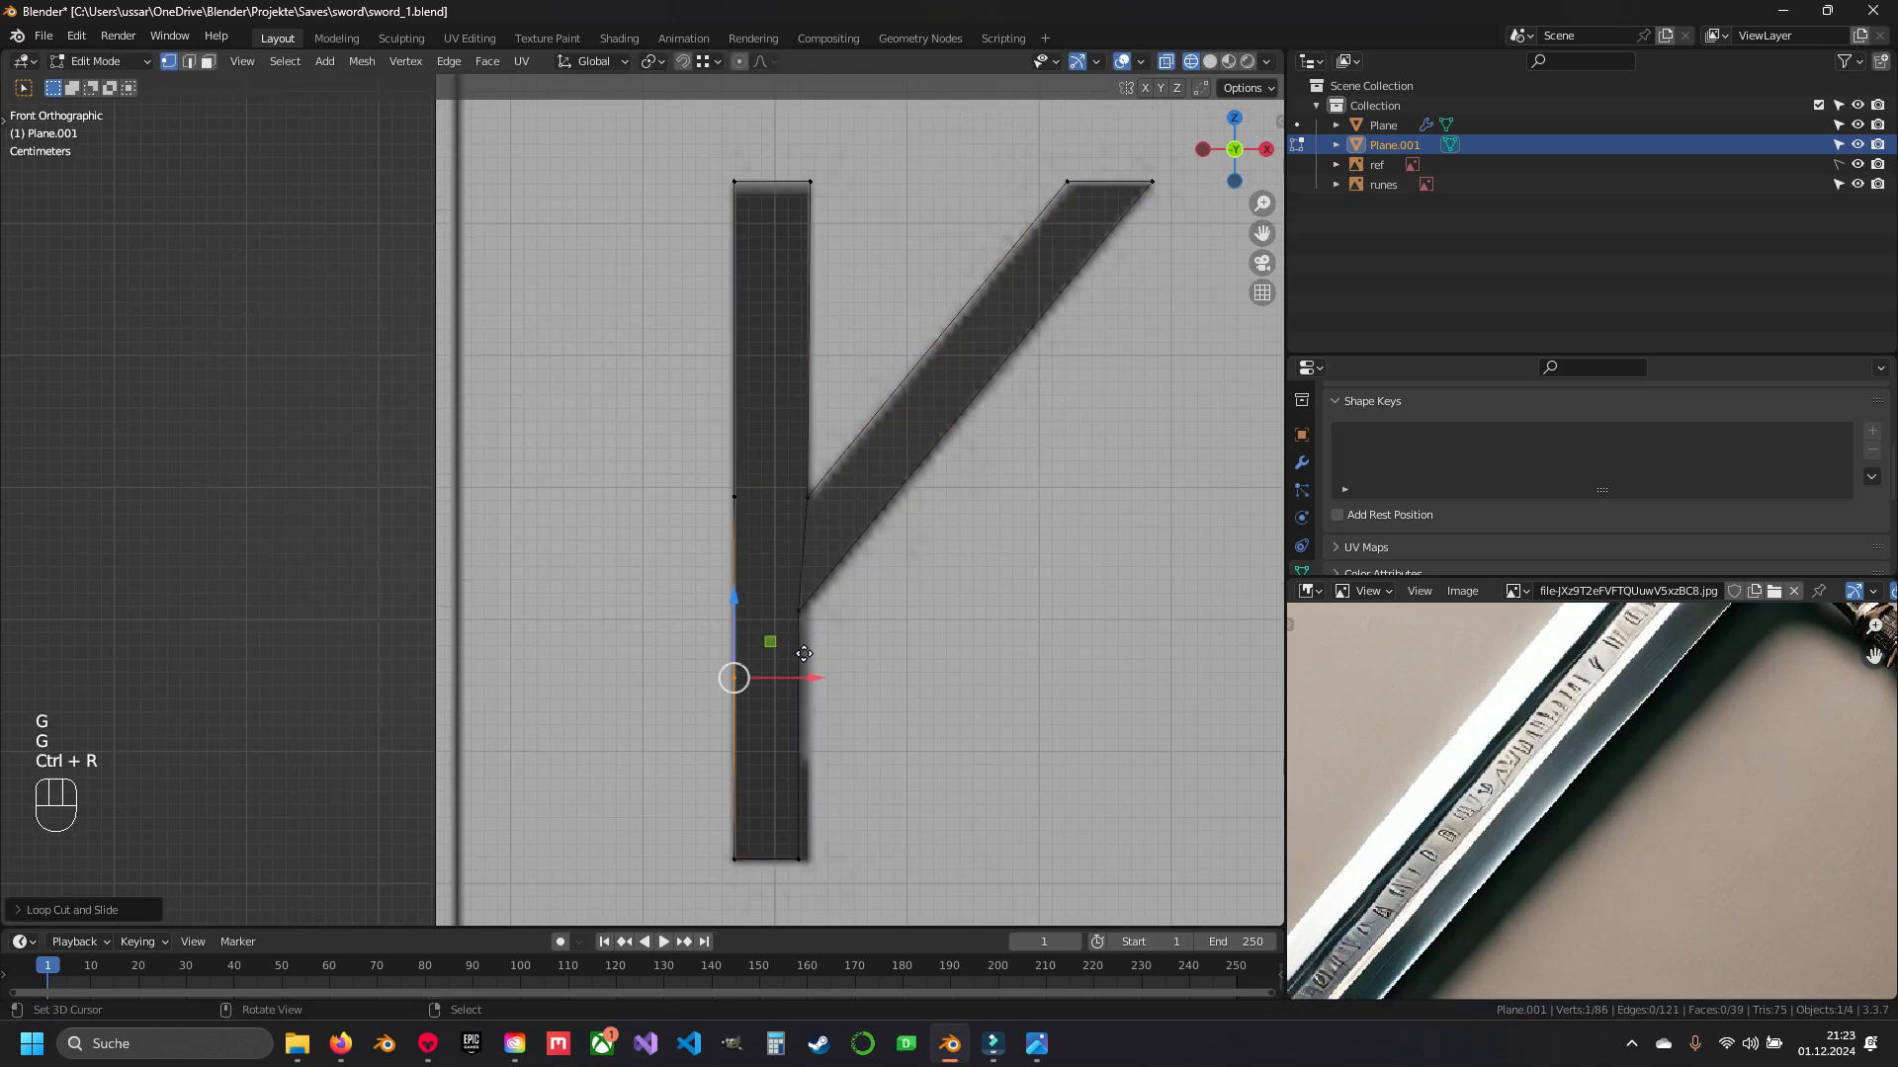
key(f)
- Return to Object Mode with solid shading, check the traced Ka rune from an angle and save the file
key(z)
key(Tab)
scroll(766, 617, down, 5)
middle_drag(766, 616, 728, 531)
key(ctrl+s)
key(KP_1)
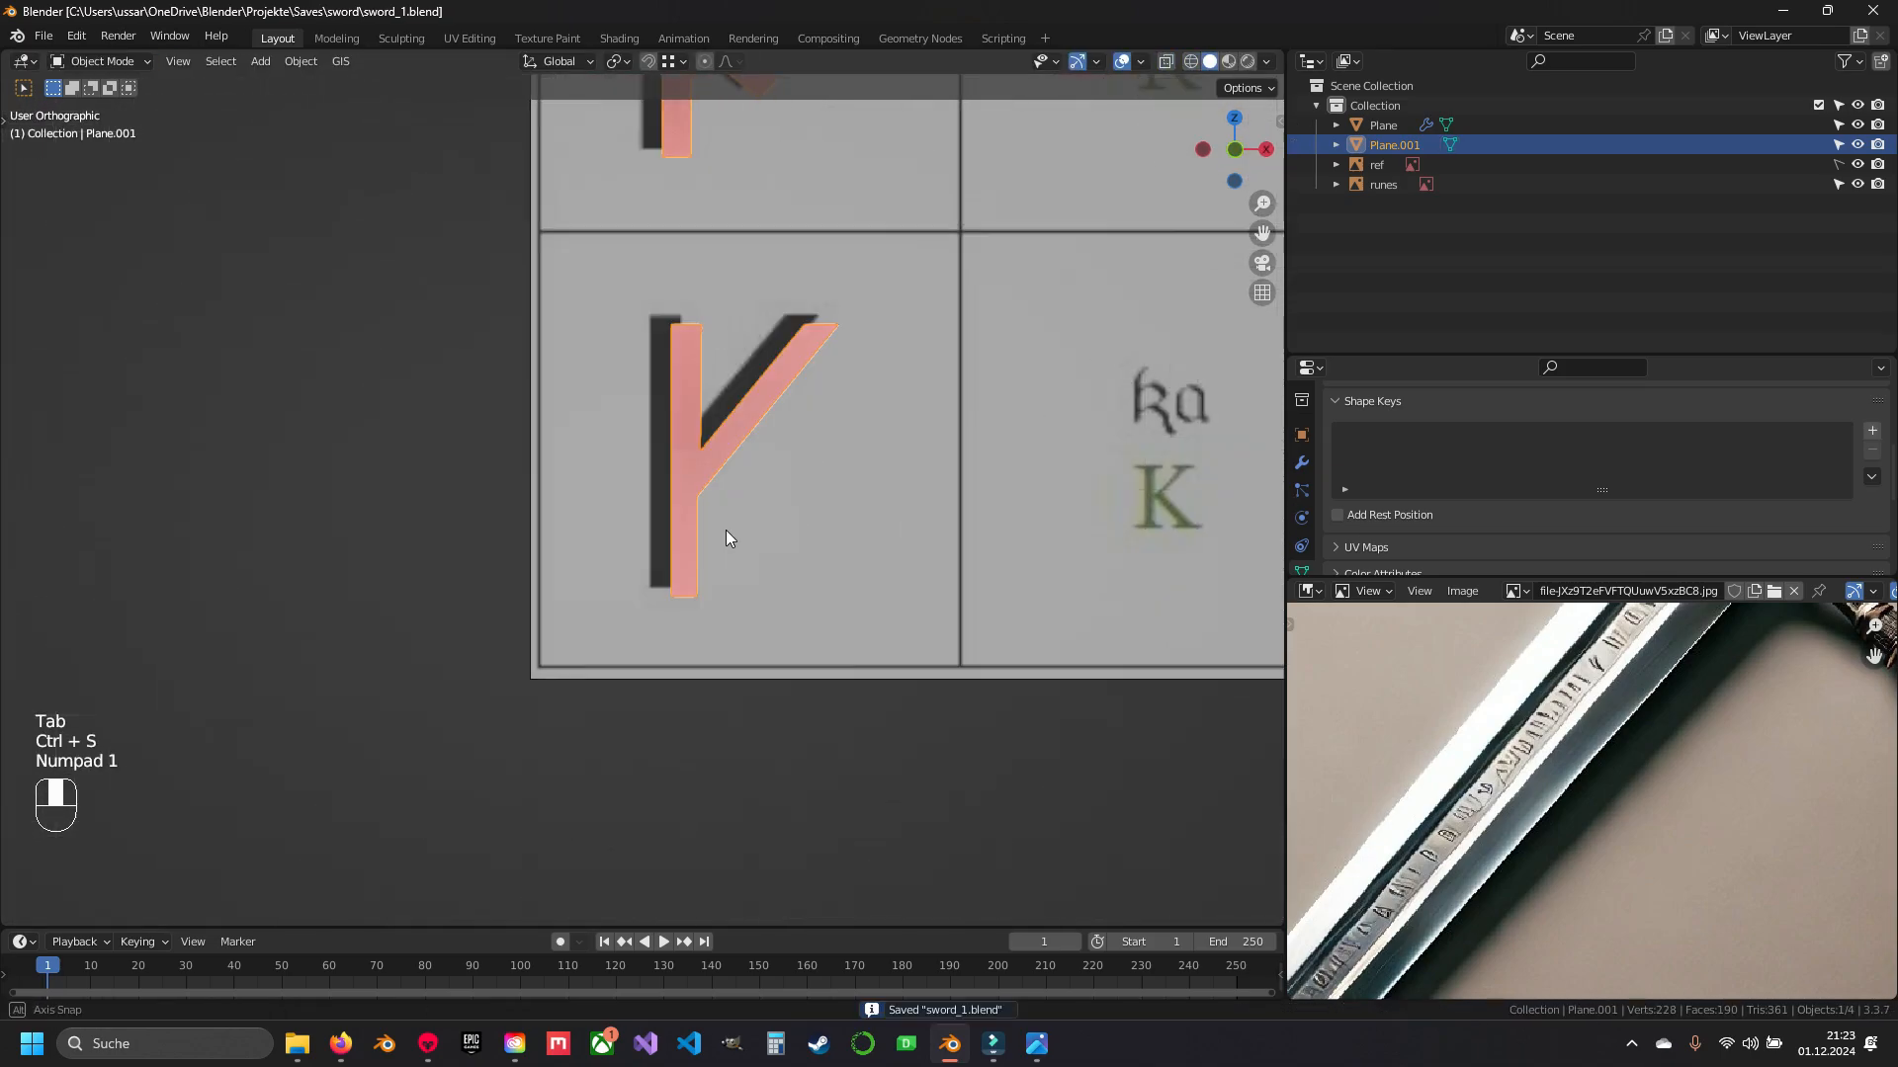
- Return to editing the rune mesh's vertices in wireframe front view and save the file
key(KP_1)
key(z)
key(1)
mouse_move(808, 585)
shift+middle_down()
mouse_move(718, 513)
mouse_move(646, 660)
shift+middle_up()
key(Tab)
key(1)
key(s)
key(Escape)
key(a)
key(a)
scroll(678, 297, down, 4)
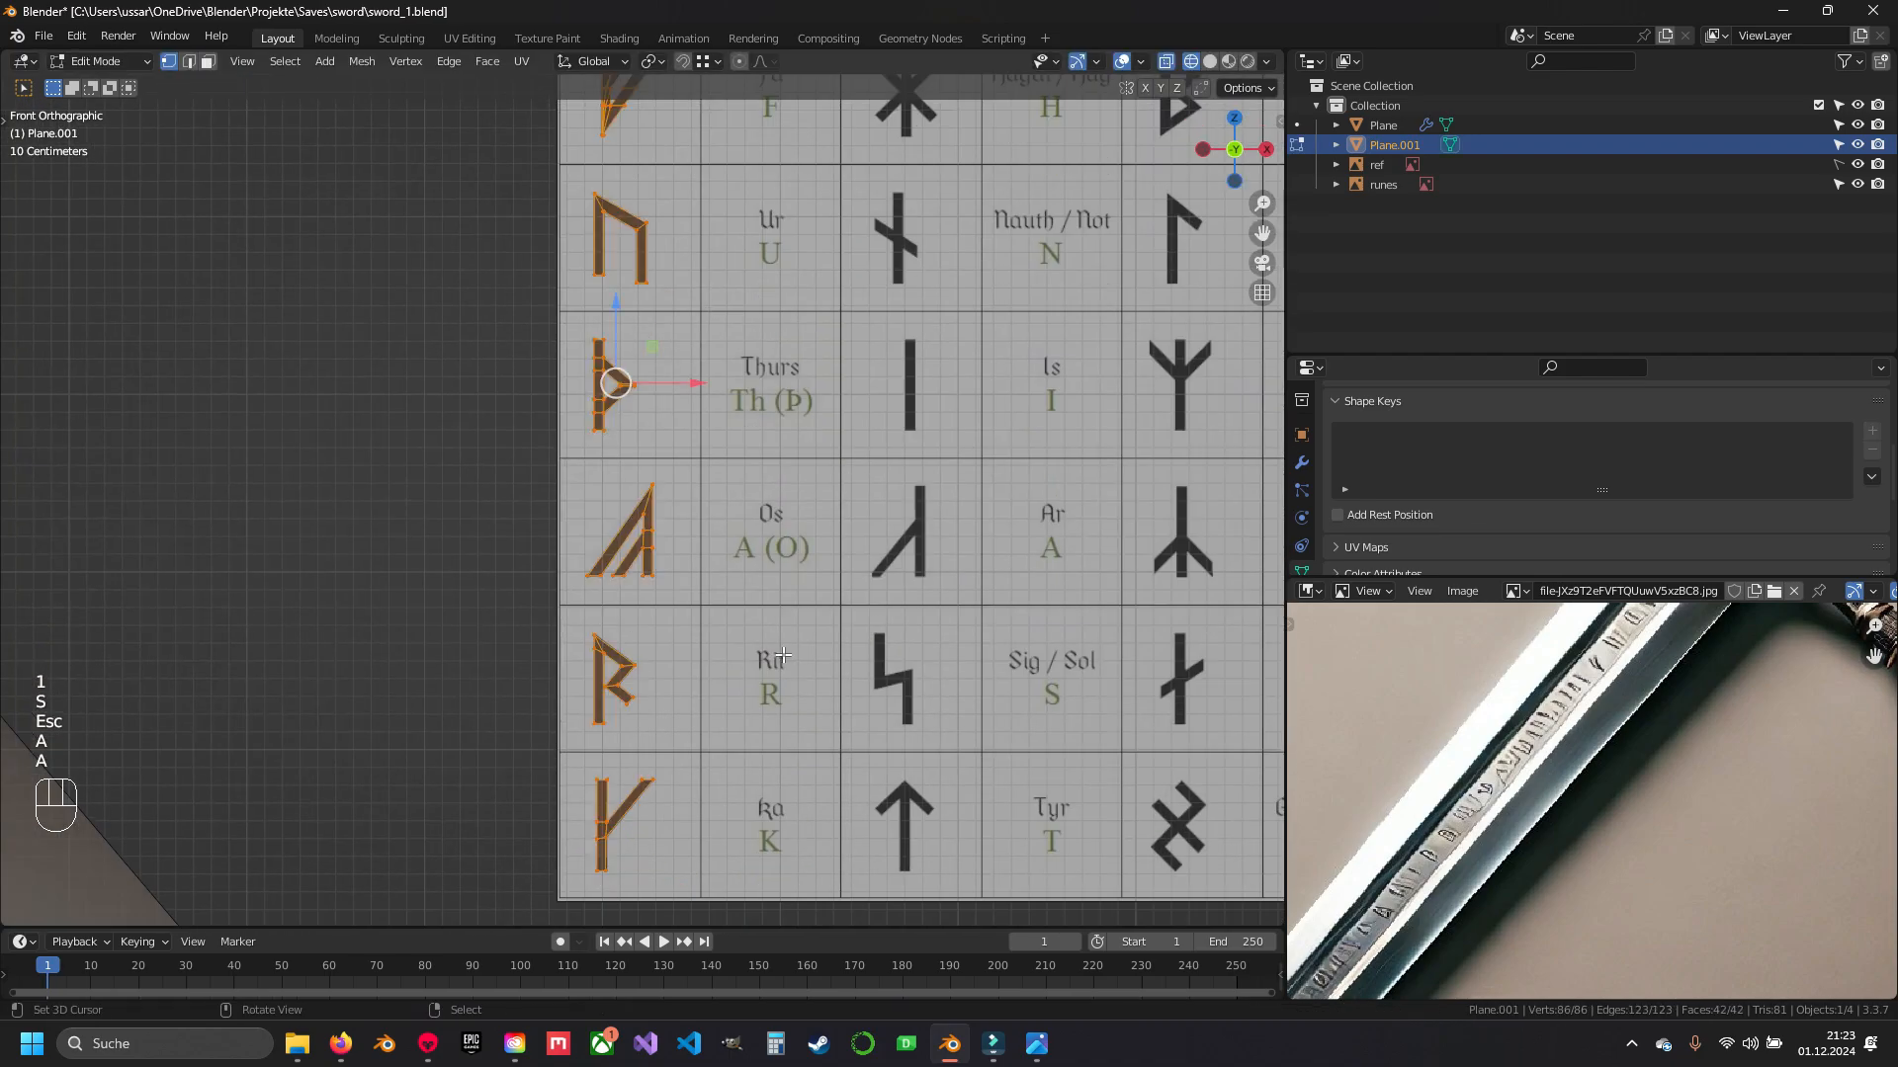
key(a)
key(ctrl+s)
- Duplicate a vertex to the Hagal rune's upper stem corner and extrude it along X across the stem's width
key(1)
right_click(241, 279)
key(shift+d)
click(955, 361)
shift+middle_drag(810, 297, 742, 465)
scroll(715, 436, up, 7)
key(e)
key(x)
click(830, 356)
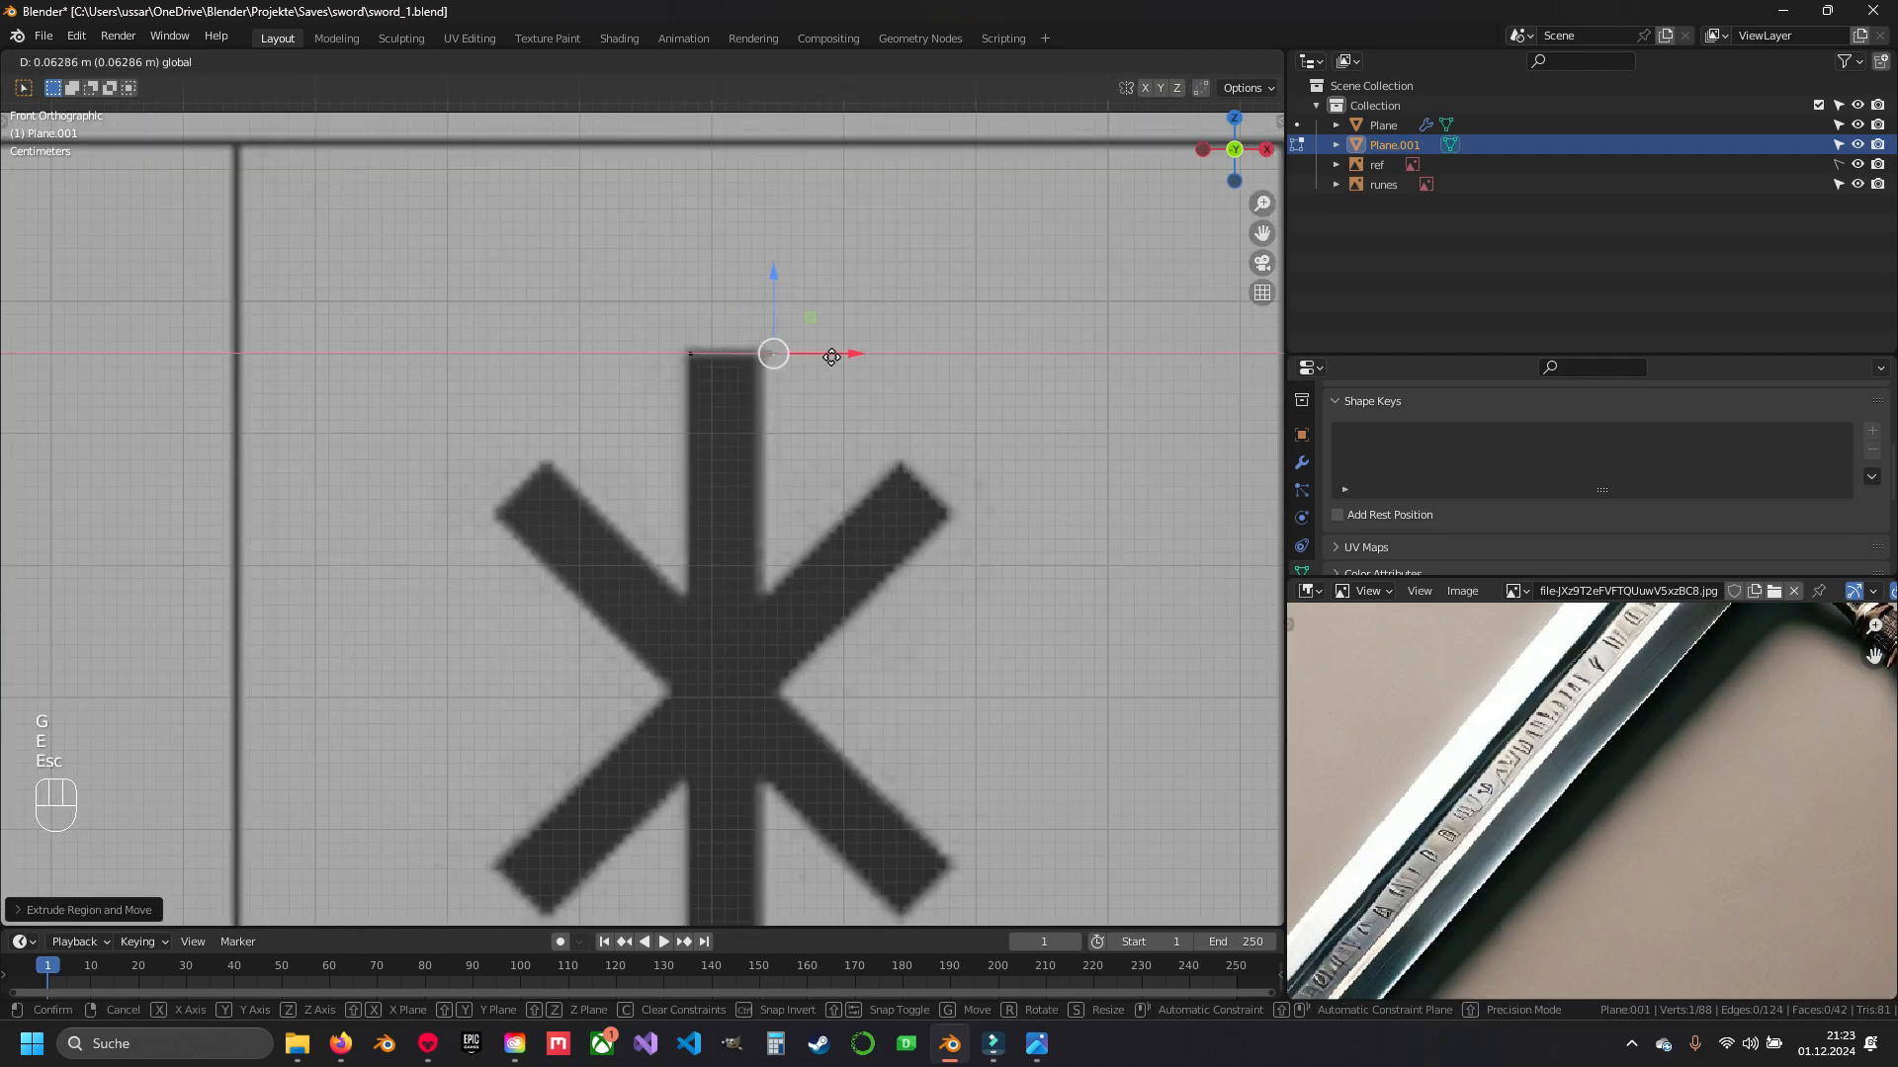
- Duplicate the Hagal stem's end edge along Z so one edge sits at each end of the stem
scroll(751, 336, down, 2)
key(l)
key(d)
key(Escape)
key(g)
key(z)
click(746, 781)
key(shift+d)
key(Escape)
key(g)
key(z)
click(757, 128)
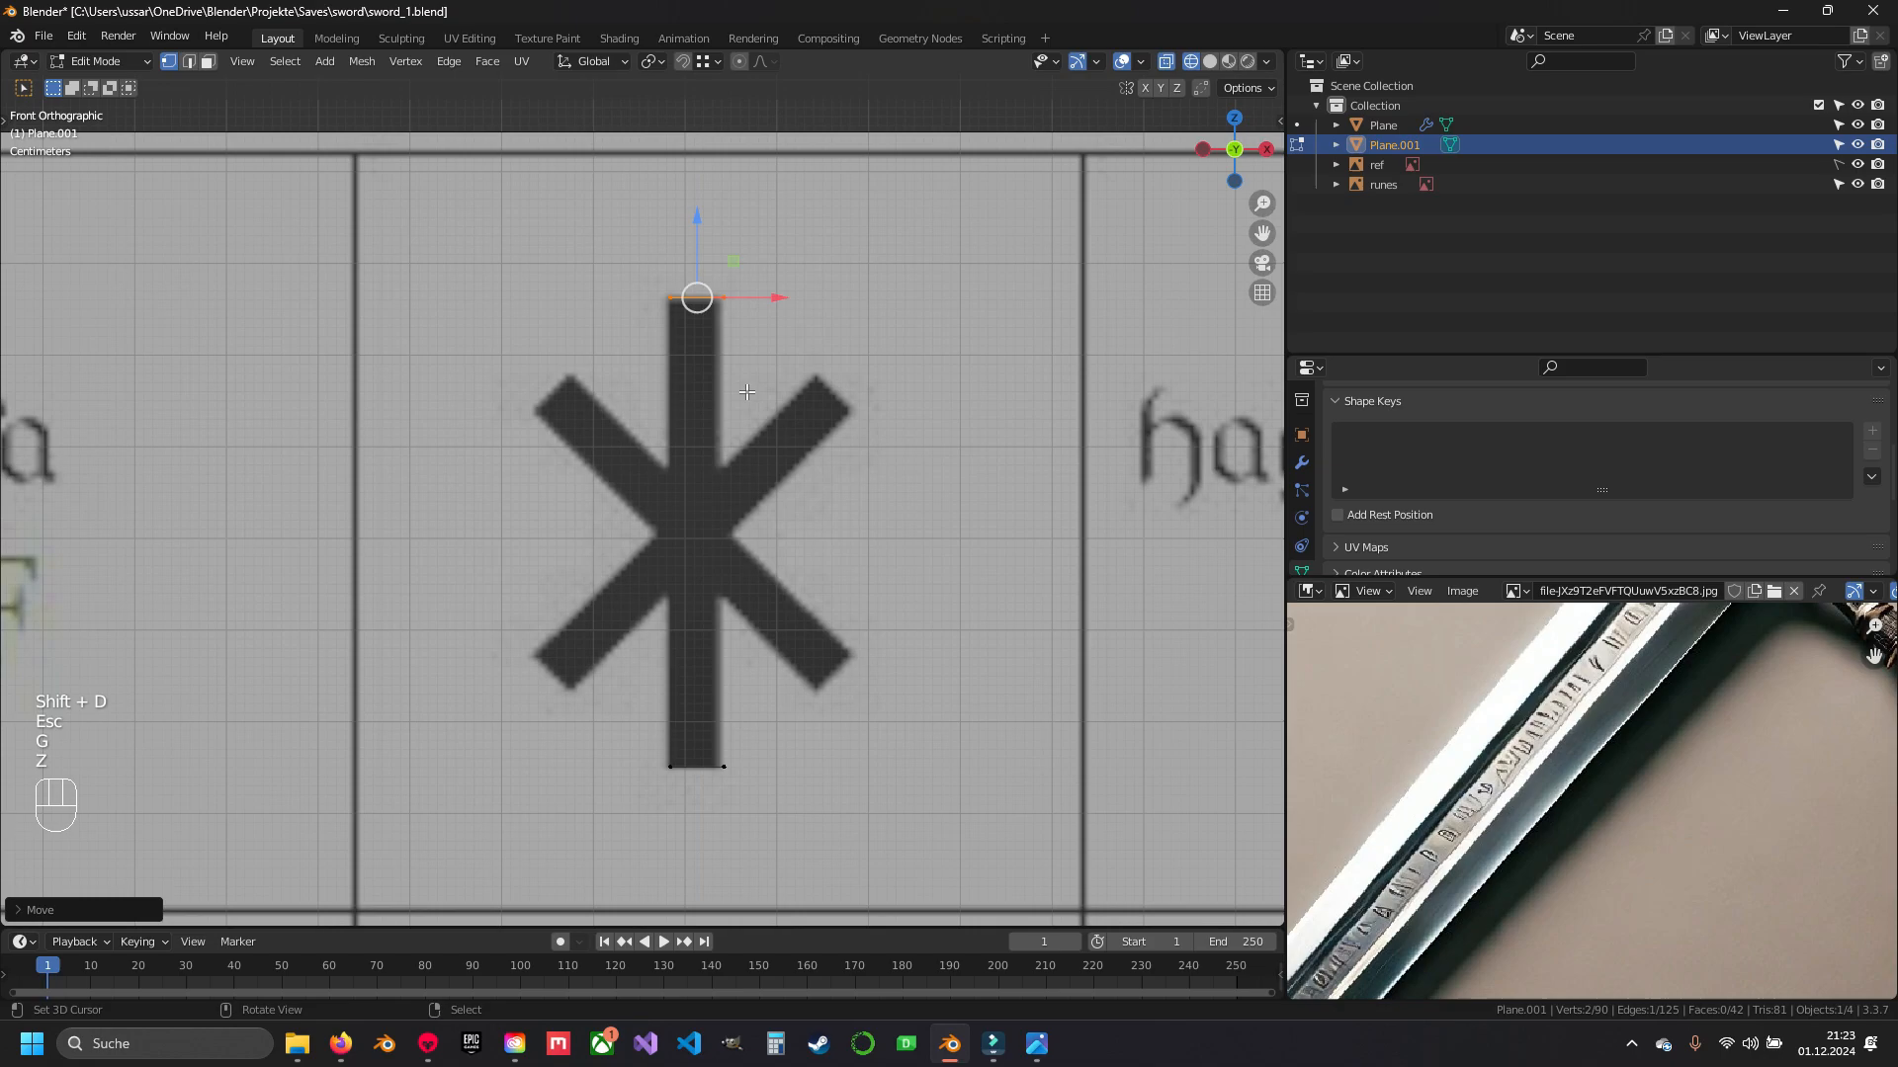
- Fill the Hagal stem, cut it at the arm junctions and pull its middle side vertices out to the inner arm corners
key(l)
key(f)
key(a)
scroll(726, 583, up, 2)
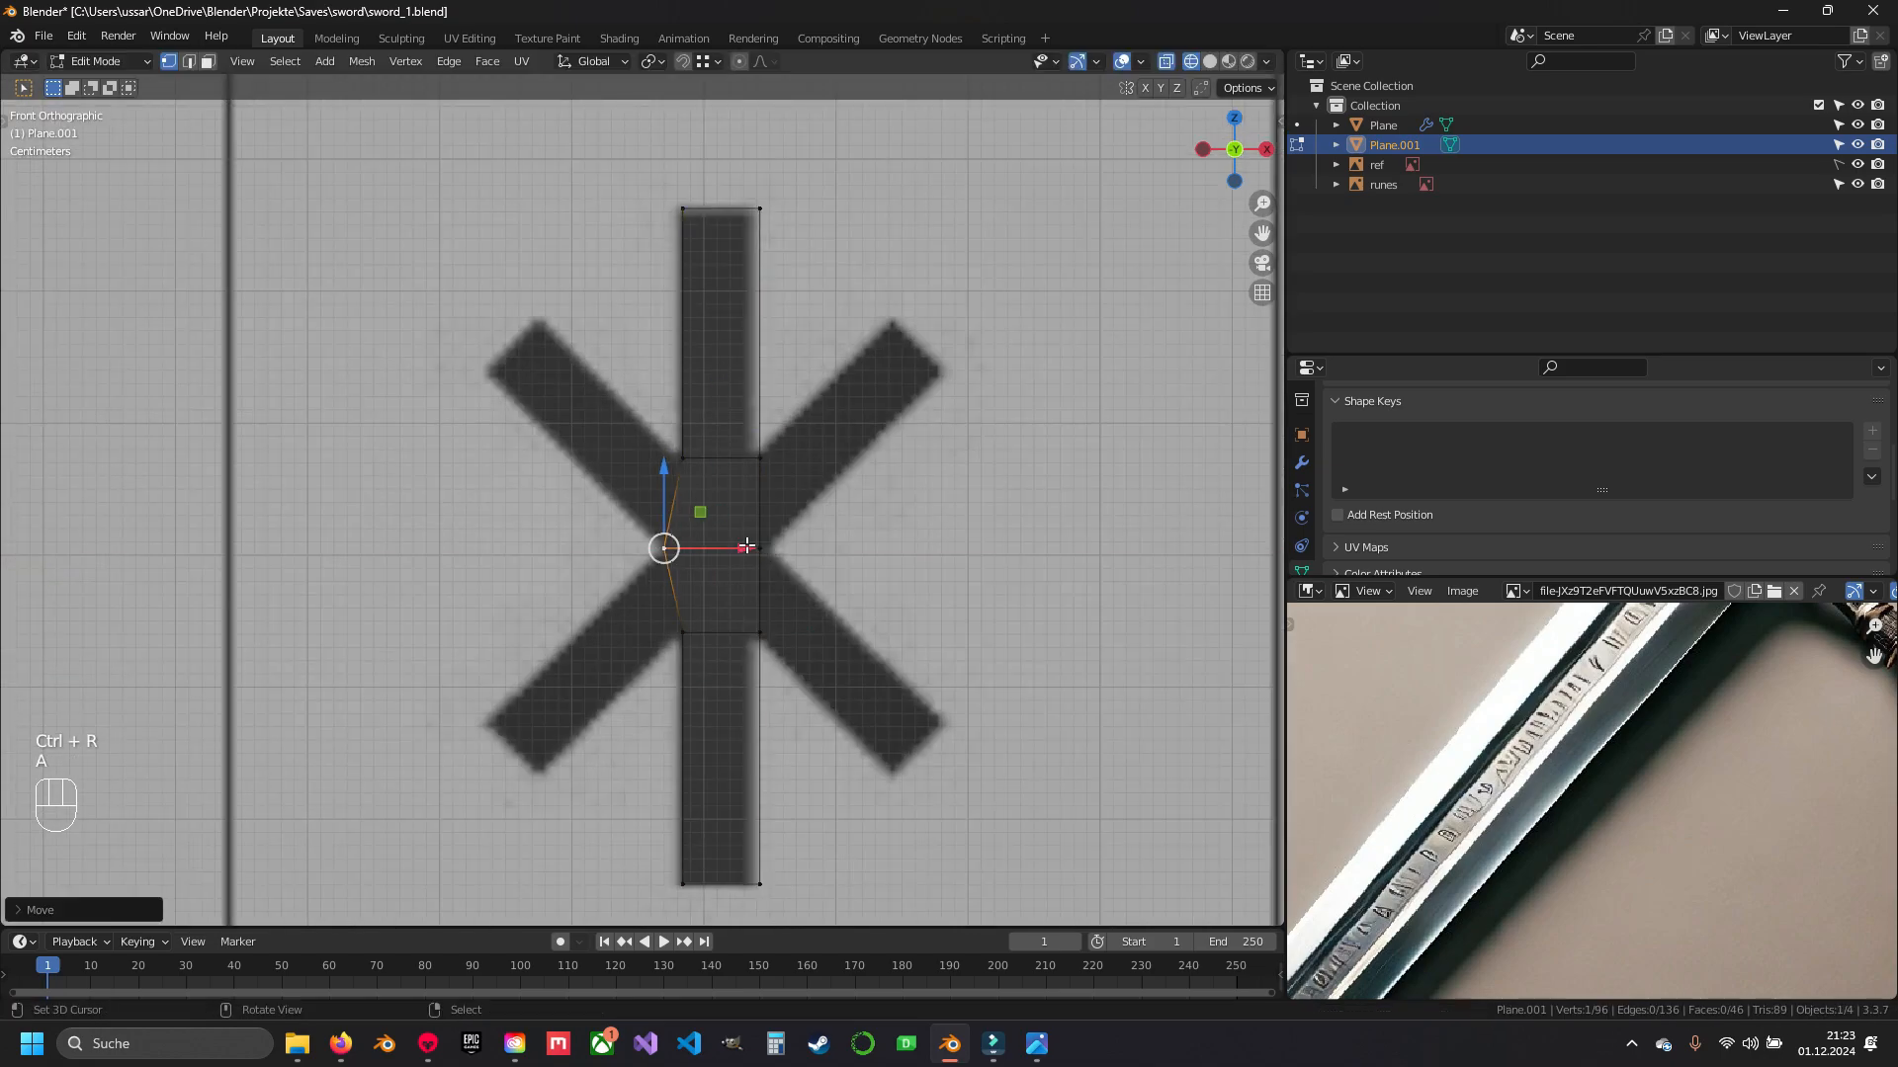
right_click(759, 547)
drag(814, 548, 821, 547)
shift+middle_drag(809, 525, 782, 551)
- Extrude the Hagal rune's junction vertices to the outer corners of its diagonal arms
scroll(782, 551, up, 1)
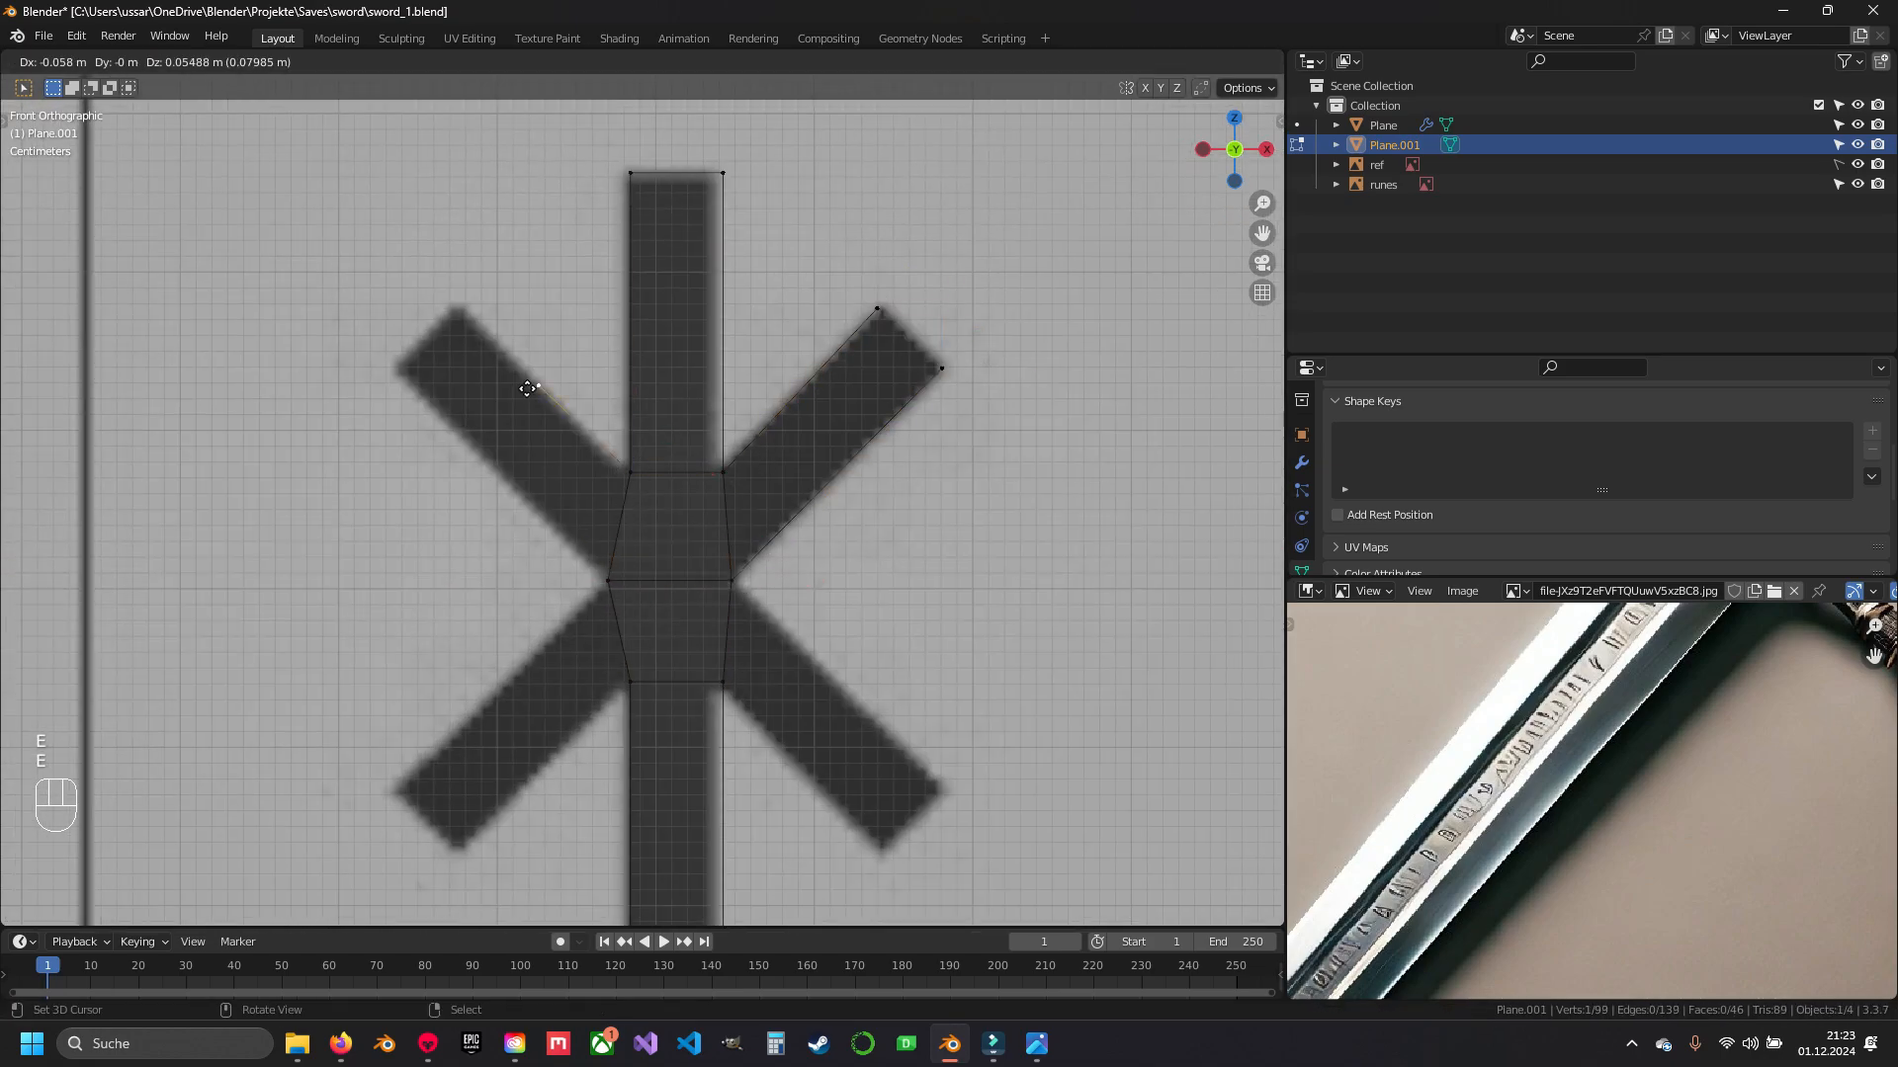
click(489, 397)
shift+middle_drag(494, 405, 613, 269)
right_click(727, 451)
key(e)
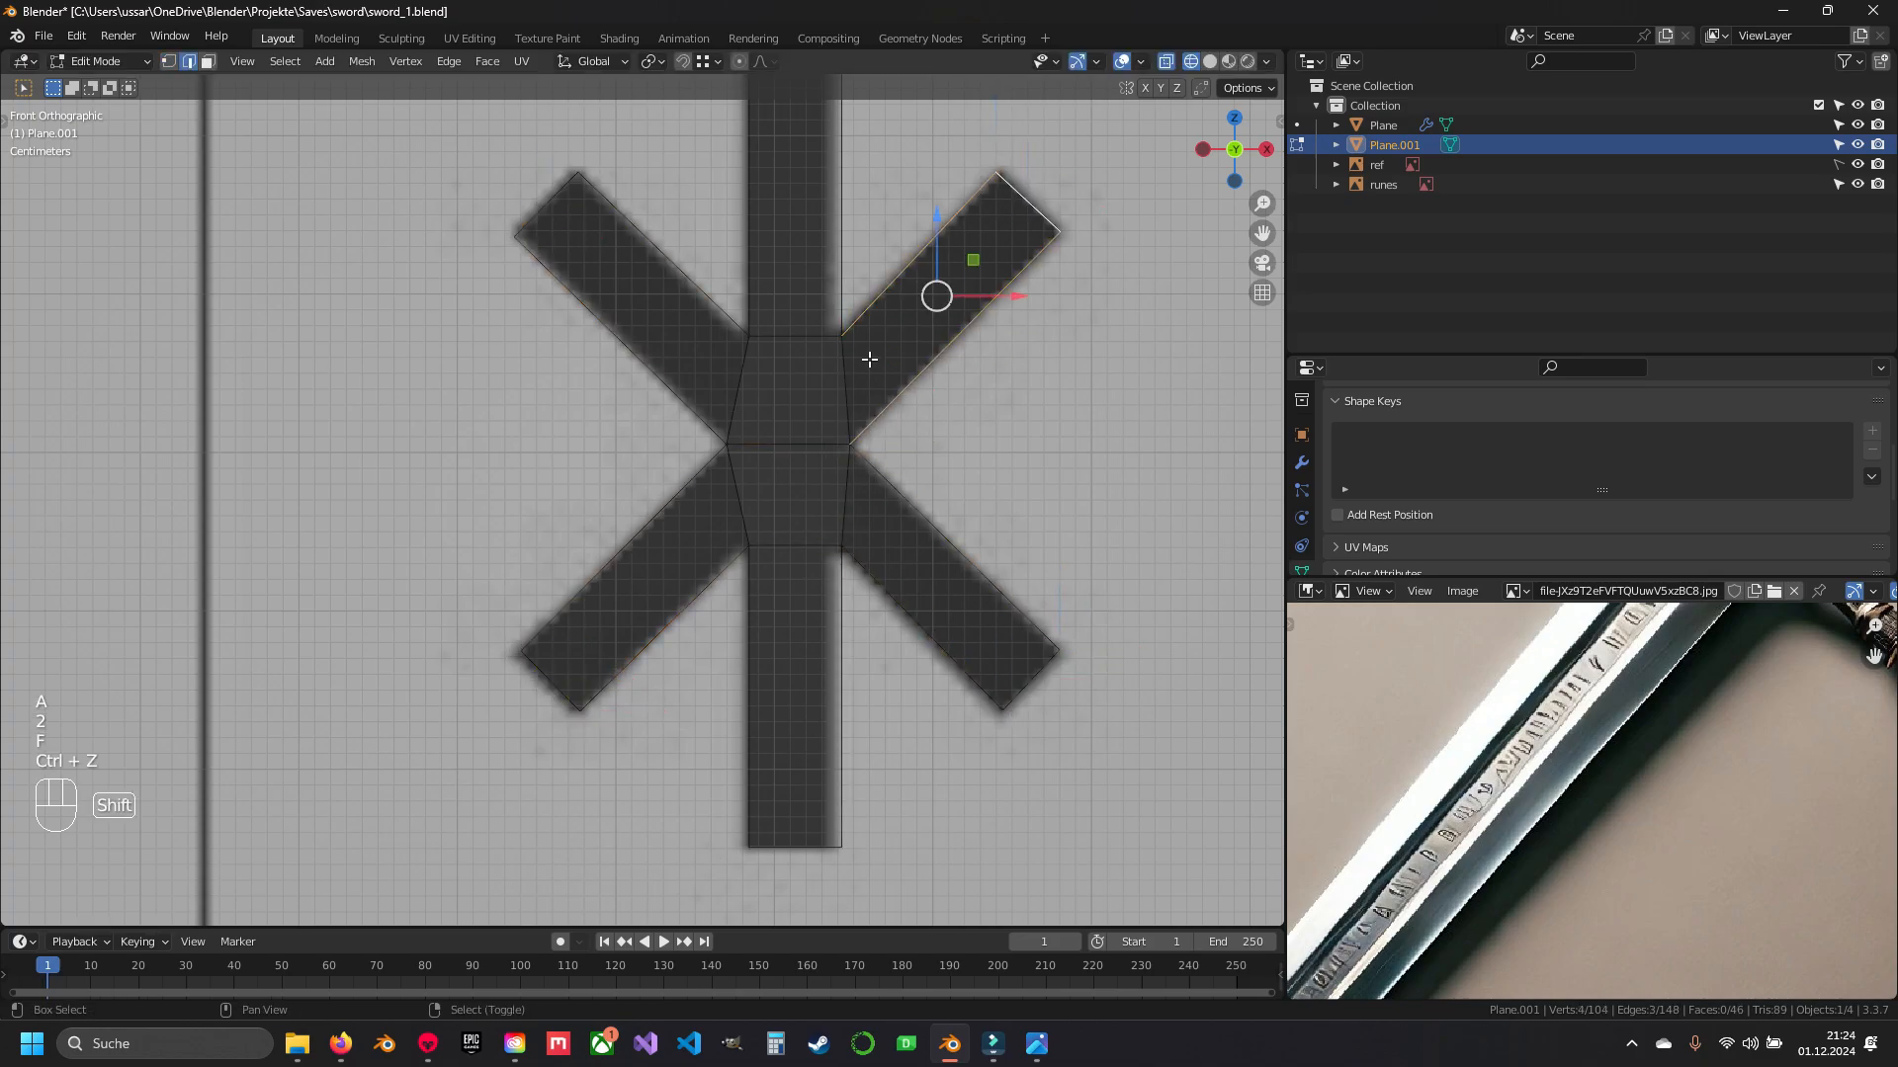
- Fill the Hagal rune's four diagonal arms with faces and deselect the mesh
key(f)
key(a)
key(a)
scroll(607, 576, down, 3)
key(a)
- Duplicate the Hagal stem's end edge onto both ends of the Nauth rune's stem
shift+middle_drag(593, 632, 613, 197)
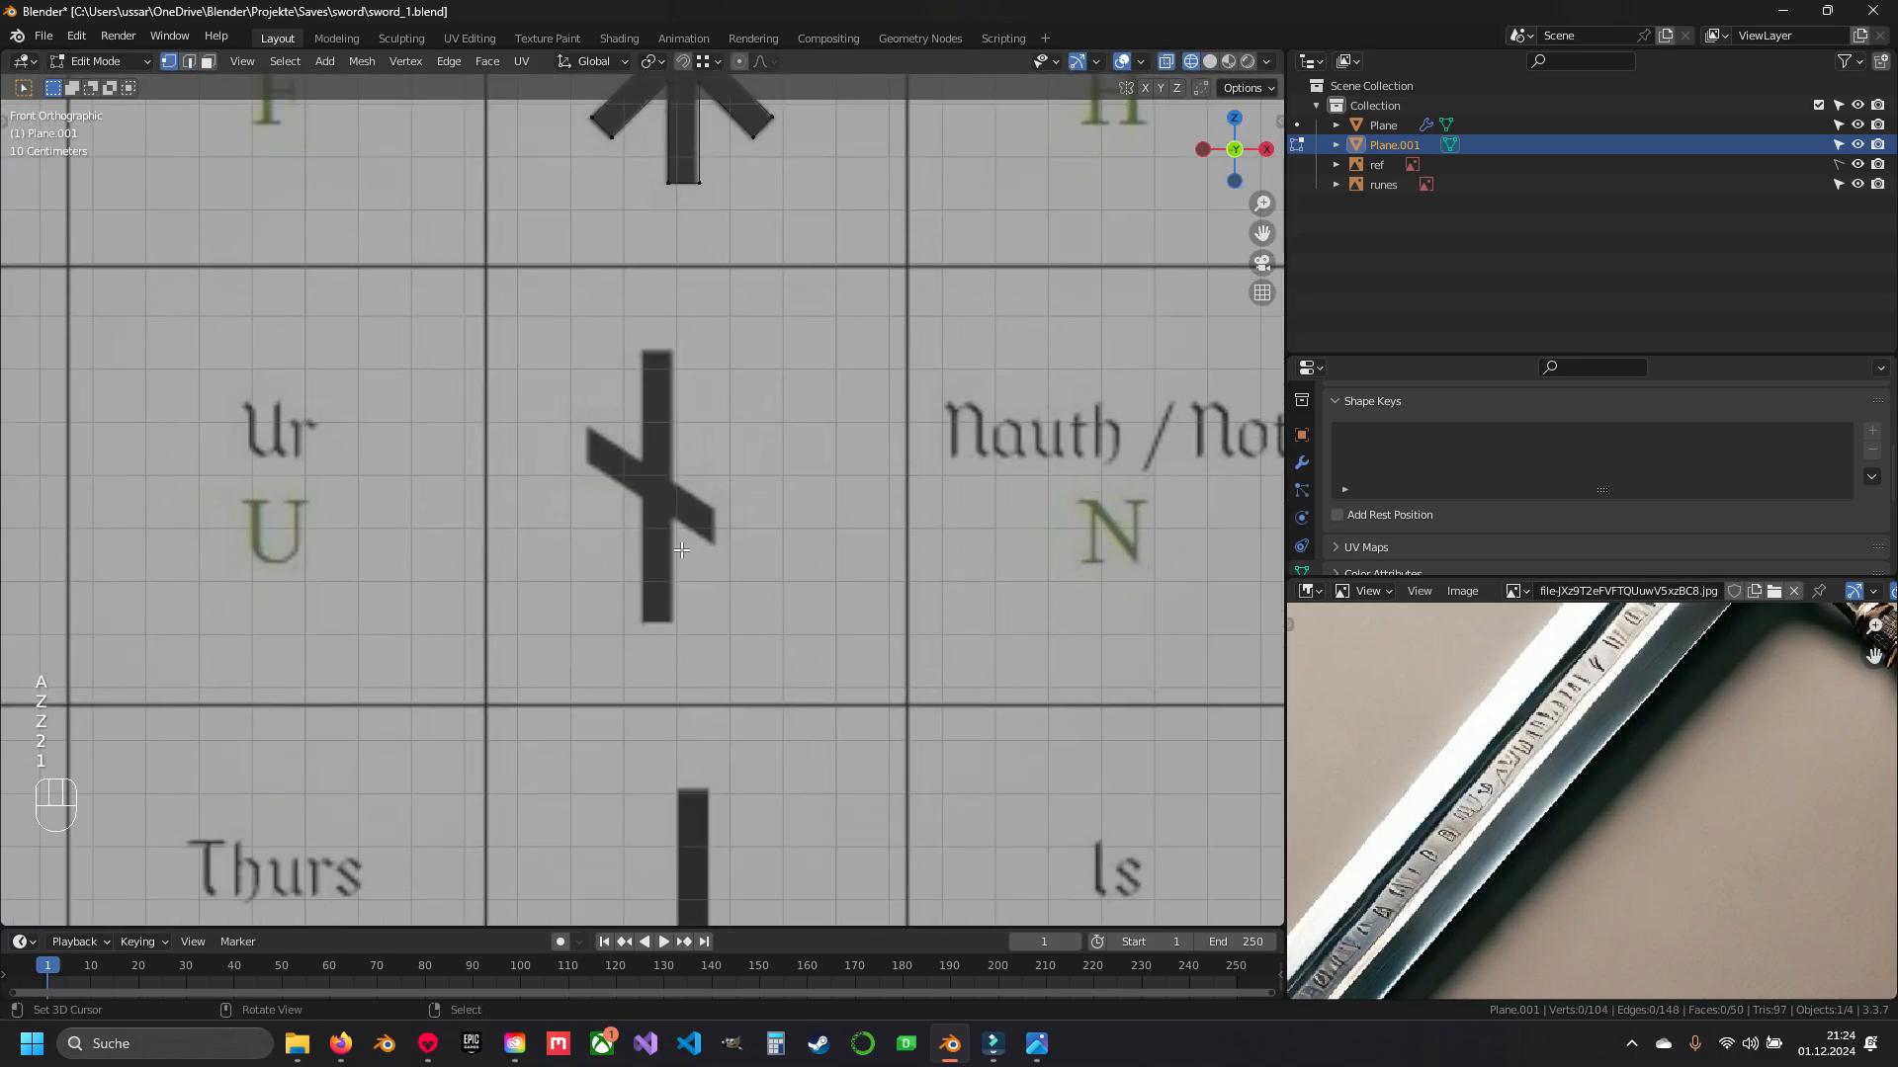
key(1)
right_click(756, 196)
key(shift+d)
shift+middle_drag(823, 503, 811, 402)
shift+right_click(699, 385)
key(shift+d)
key(Escape)
drag(724, 304, 725, 774)
- Extrude the Nauth stem's end edges to the crossbar and align the junction vertices vertically with the crossbar's slant
key(e)
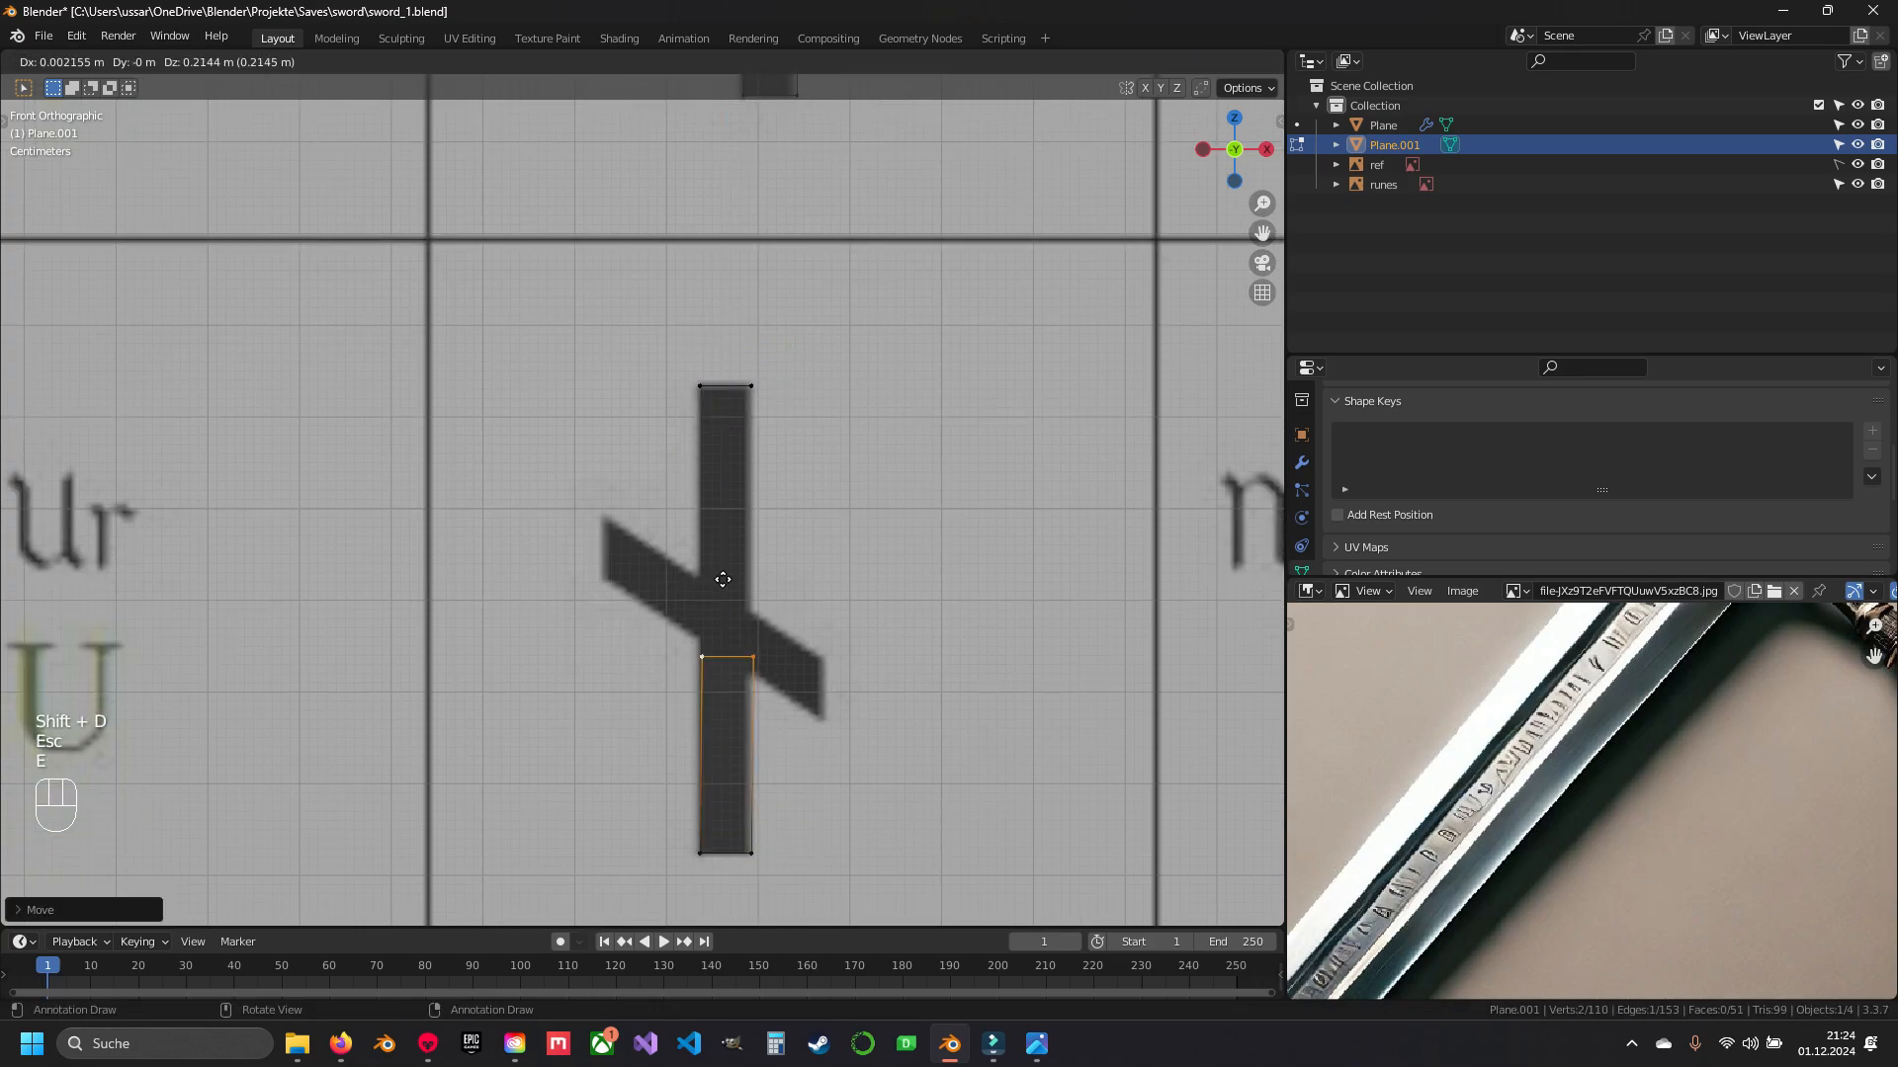
key(Escape)
key(g)
key(z)
click(729, 649)
scroll(729, 649, up, 2)
key(g)
key(z)
click(733, 710)
shift+middle_drag(736, 692, 758, 554)
right_click(822, 474)
key(g)
key(z)
key(a)
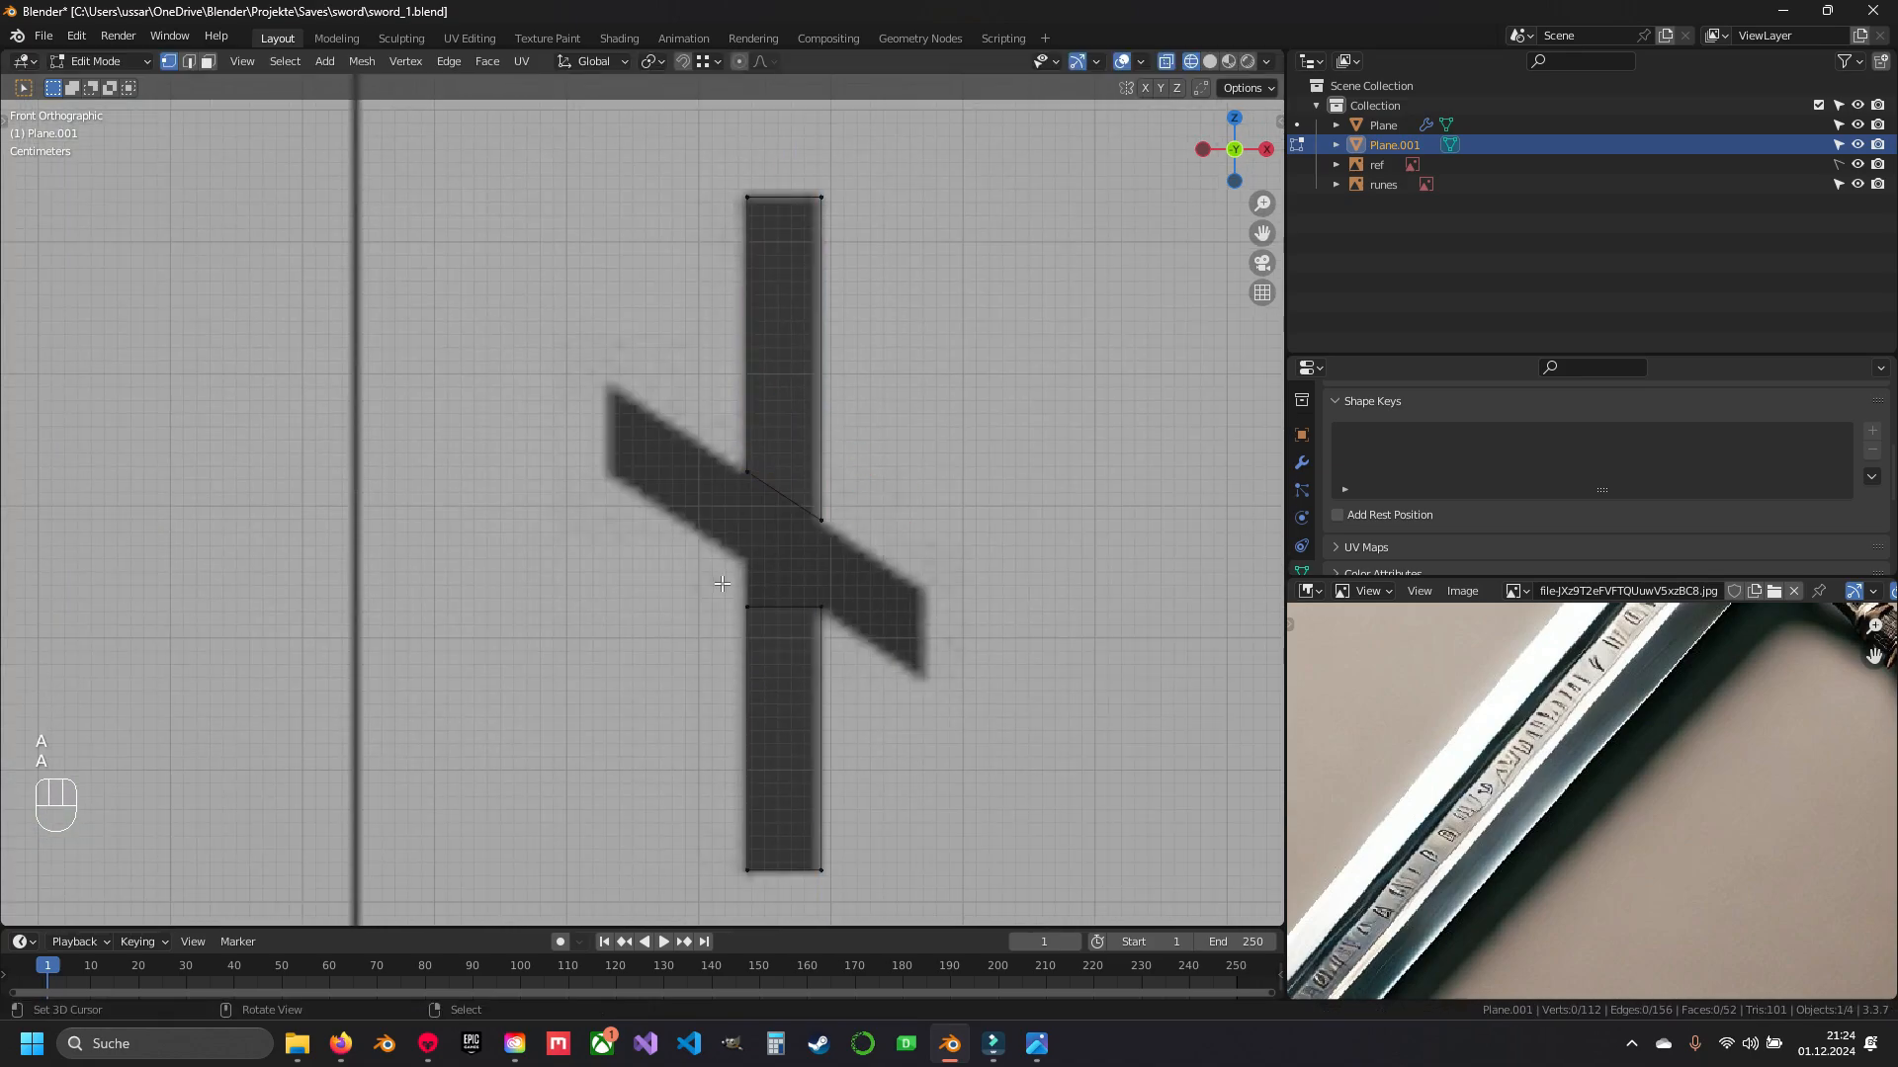
- Fill the Nauth stem's slanted middle section and extrude its side edges to the crossbar's two ends
right_click(749, 563)
shift+right_click(820, 531)
scroll(802, 602, up, 3)
right_click(824, 604)
key(e)
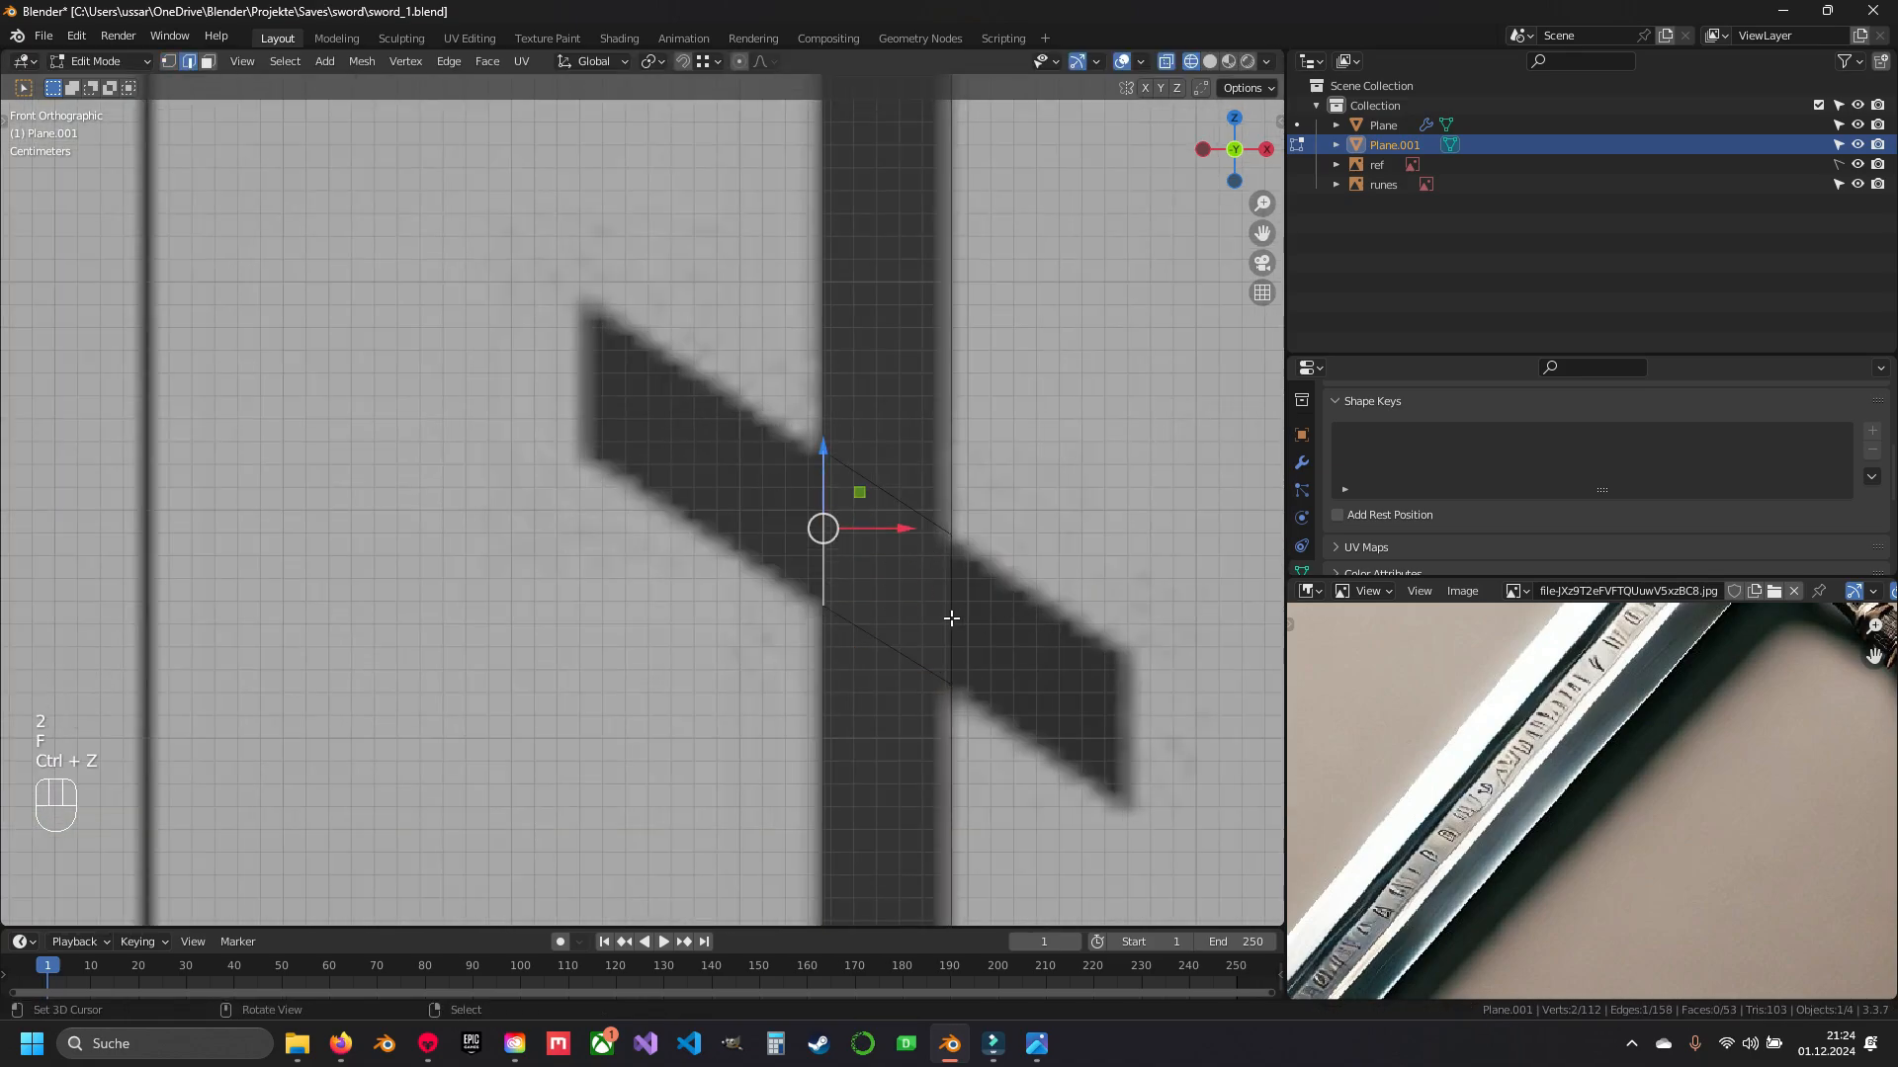
shift+middle_drag(1021, 662, 712, 495)
key(e)
- Duplicate the stem edge to the Is rune's upper end and extrude it down the rune's full length
scroll(880, 612, down, 9)
shift+middle_drag(682, 593, 682, 286)
key(shift+d)
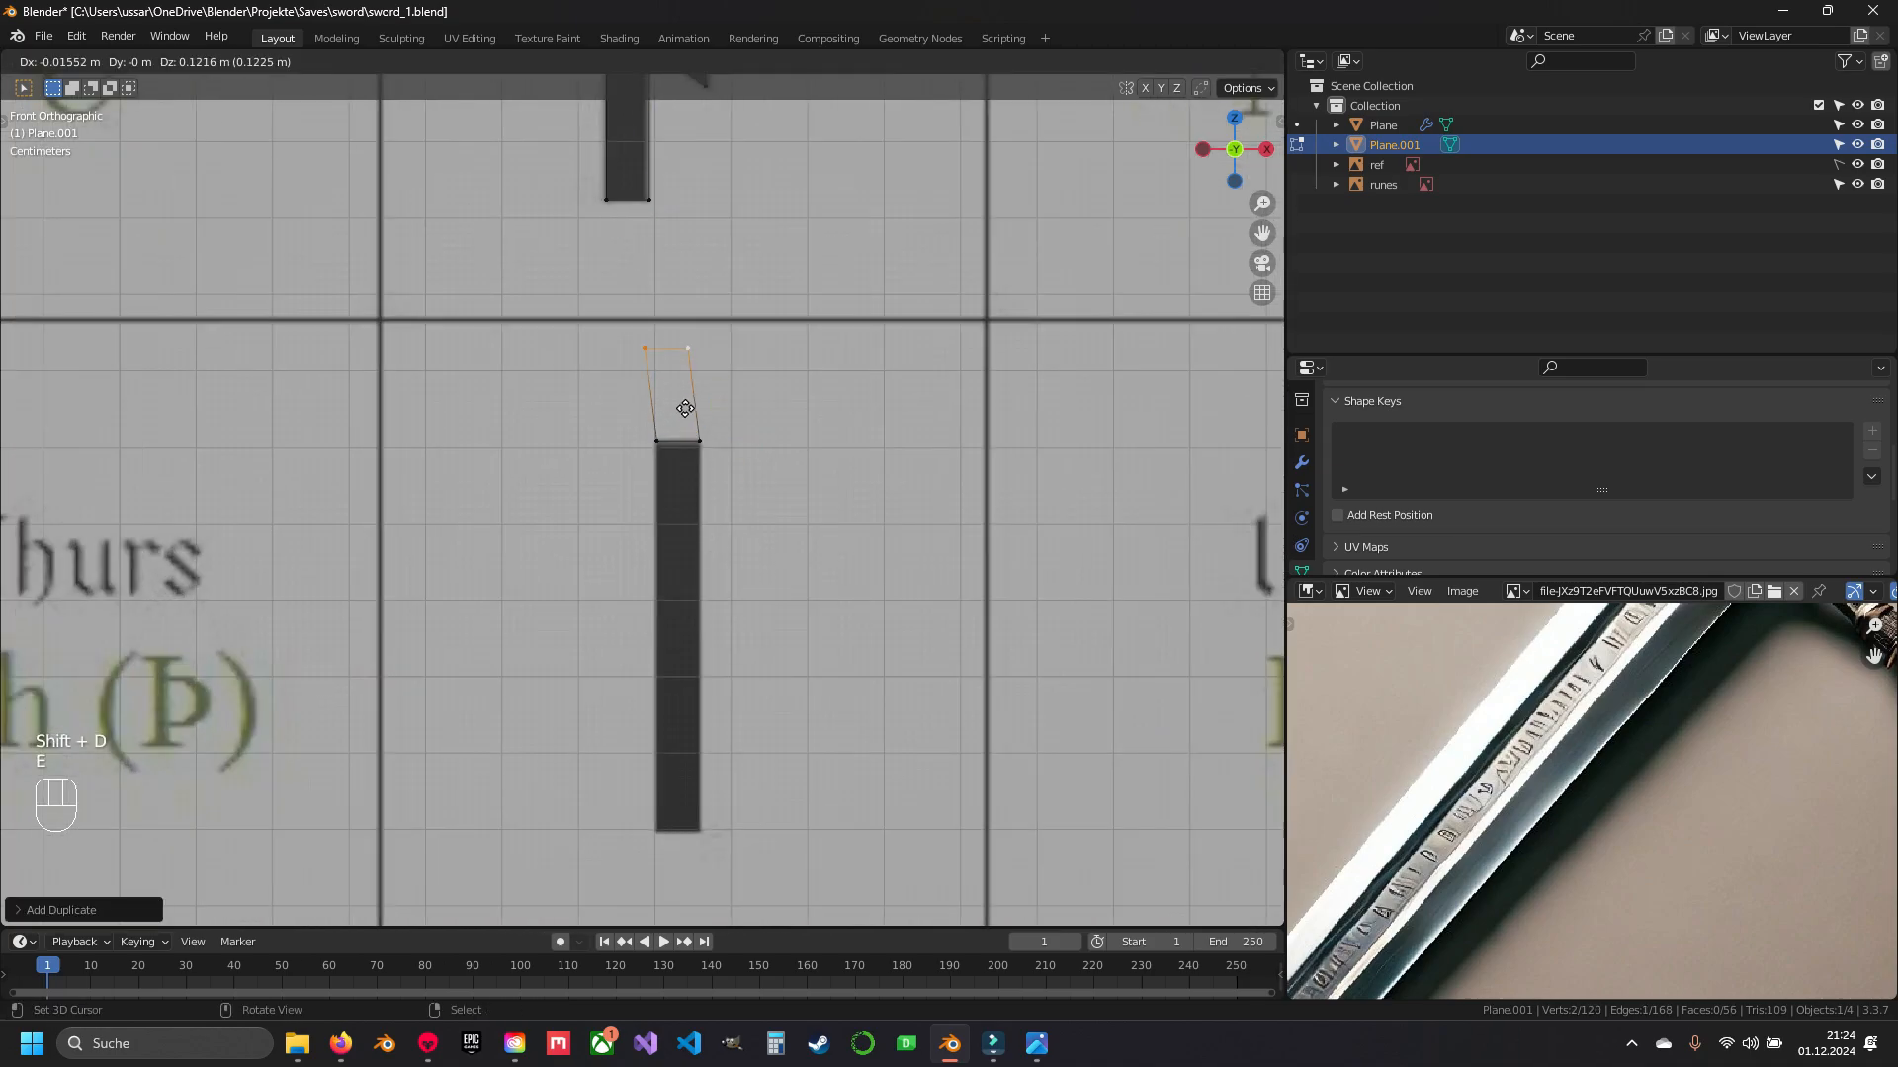
key(e)
key(Escape)
drag(678, 361, 678, 752)
- Duplicate the edge to the Ar rune's upper end and extrude its stem downward in three segments split at the arm junctions
shift+middle_drag(712, 812, 728, 438)
scroll(732, 425, up, 4)
key(shift+d)
click(770, 468)
scroll(770, 464, up, 3)
key(e)
key(Escape)
drag(816, 146, 811, 400)
key(e)
key(Escape)
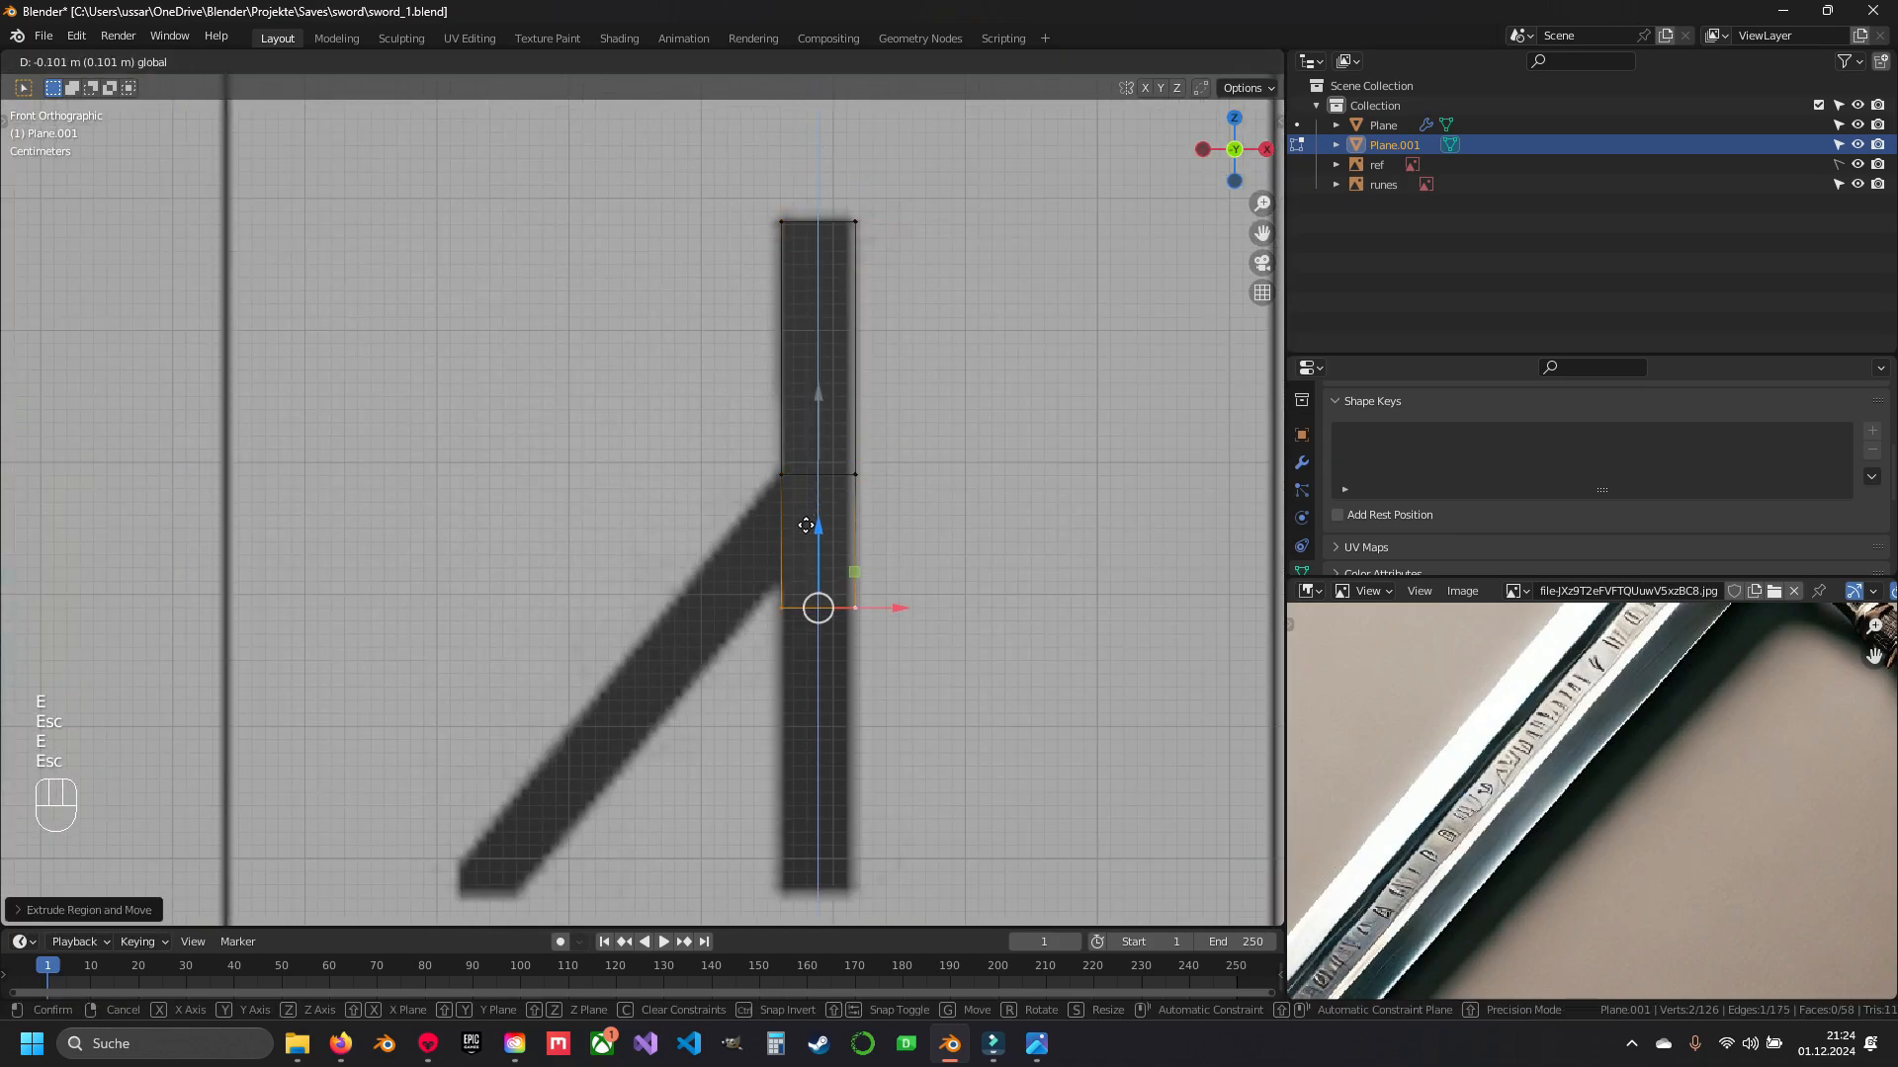
drag(805, 522, 797, 818)
- Extrude the Ar rune's diagonal arm from the stem's middle side edge and fit its foot corners to the chart
key(2)
right_click(790, 536)
shift+middle_drag(797, 596, 887, 464)
key(e)
click(619, 776)
key(1)
key(g)
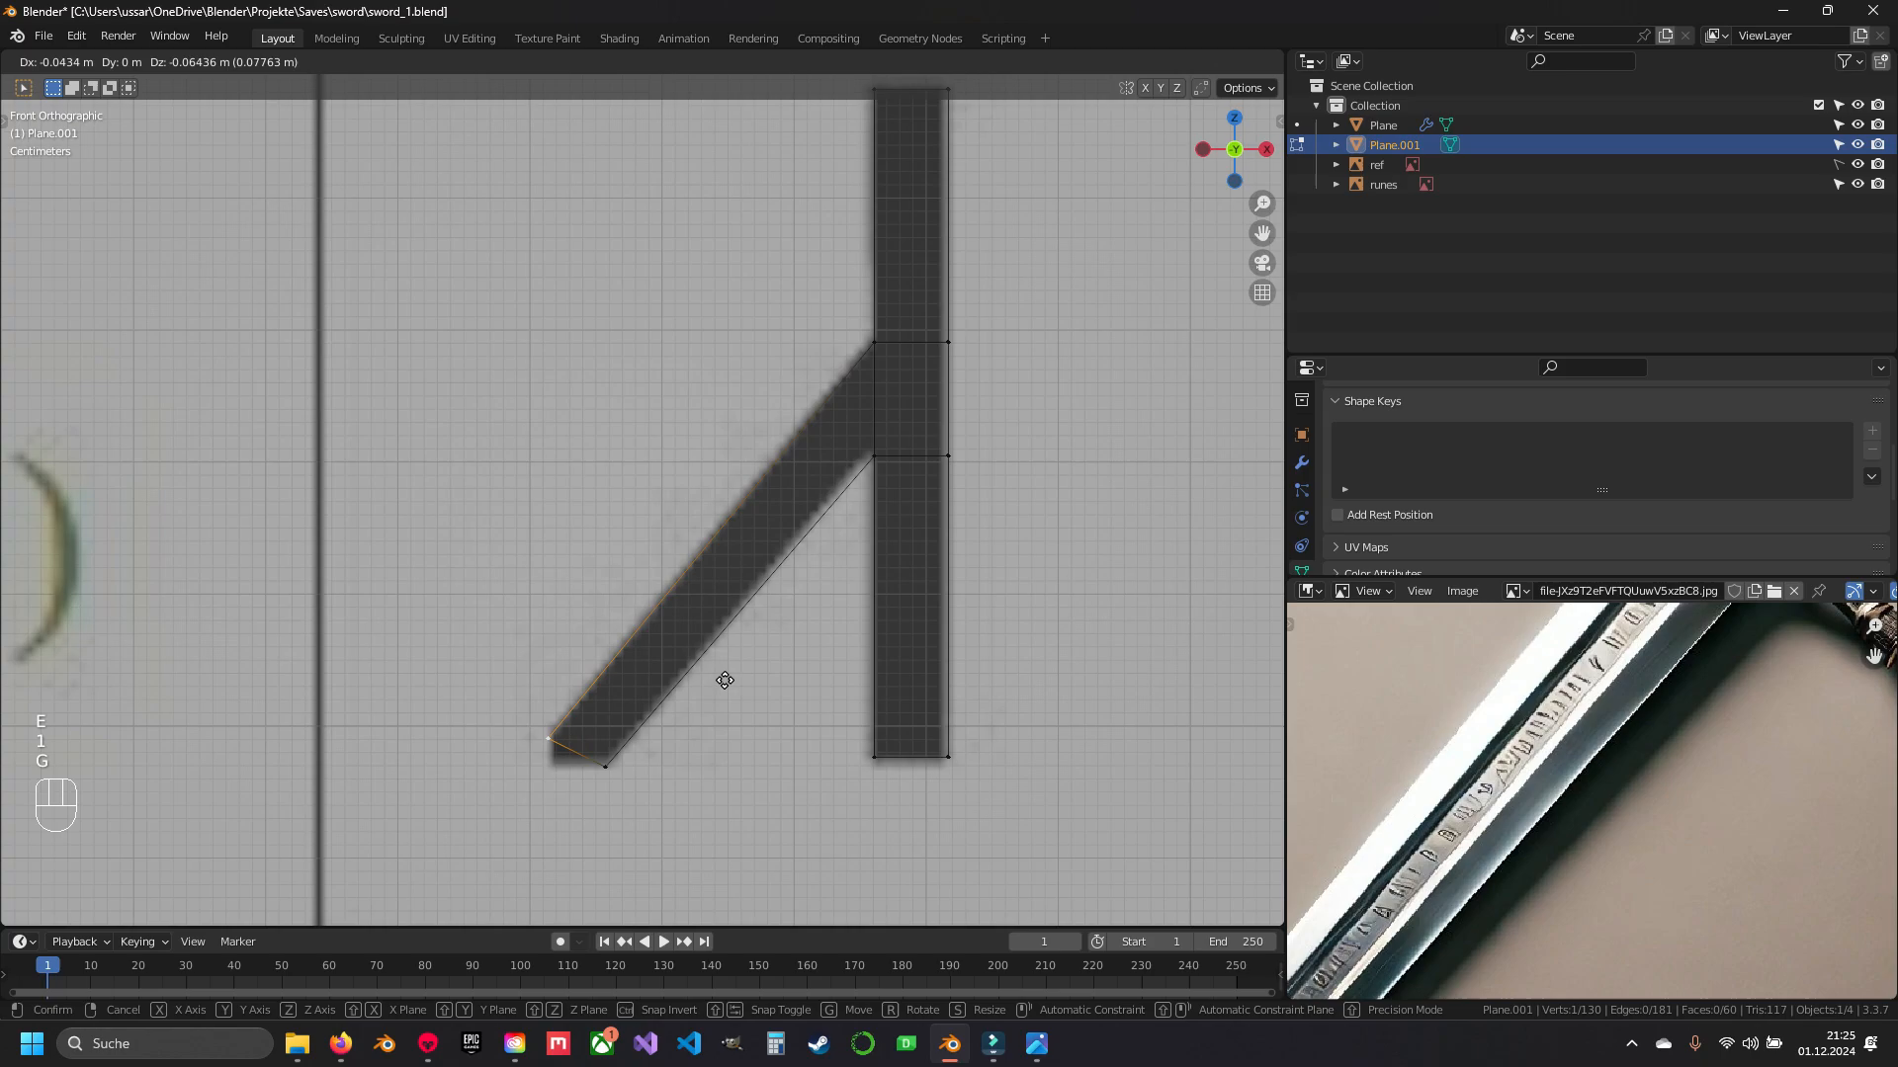
key(e)
key(Escape)
shift+middle_drag(567, 818, 821, 287)
key(g)
click(636, 637)
shift+right_click(656, 638)
key(f)
key(2)
- Duplicate an edge to the Sol rune, extrude its upper stem and lower the outer corner to the bend
scroll(652, 627, down, 8)
right_click(638, 618)
key(shift+d)
click(682, 645)
shift+middle_drag(709, 587, 726, 441)
key(e)
scroll(715, 514, up, 2)
key(1)
right_click(709, 624)
shift+middle_drag(709, 624, 698, 445)
drag(695, 368, 695, 465)
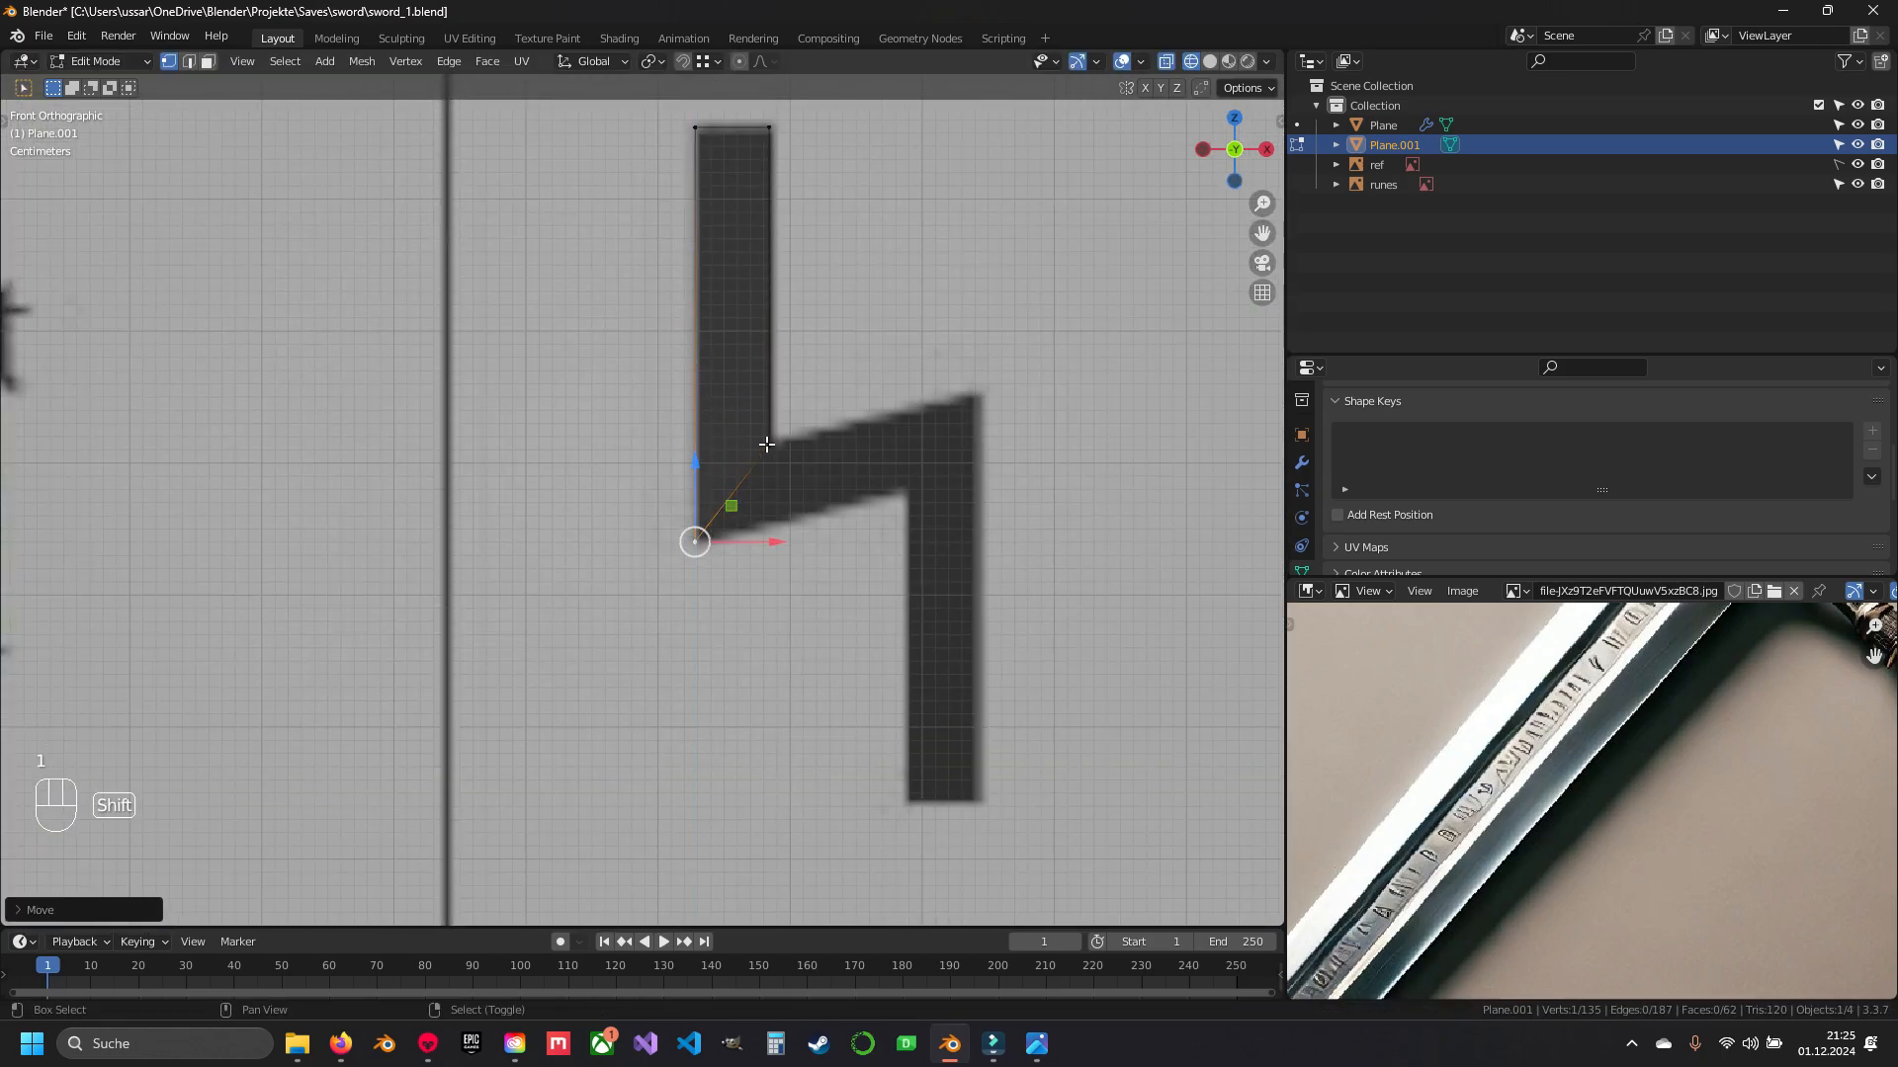
- Extrude the Sol rune's slanted bar and lower stem, adjusting the foot corner along Z to match the chart
click(955, 847)
shift+middle_drag(955, 847, 826, 623)
right_click(852, 485)
key(g)
key(z)
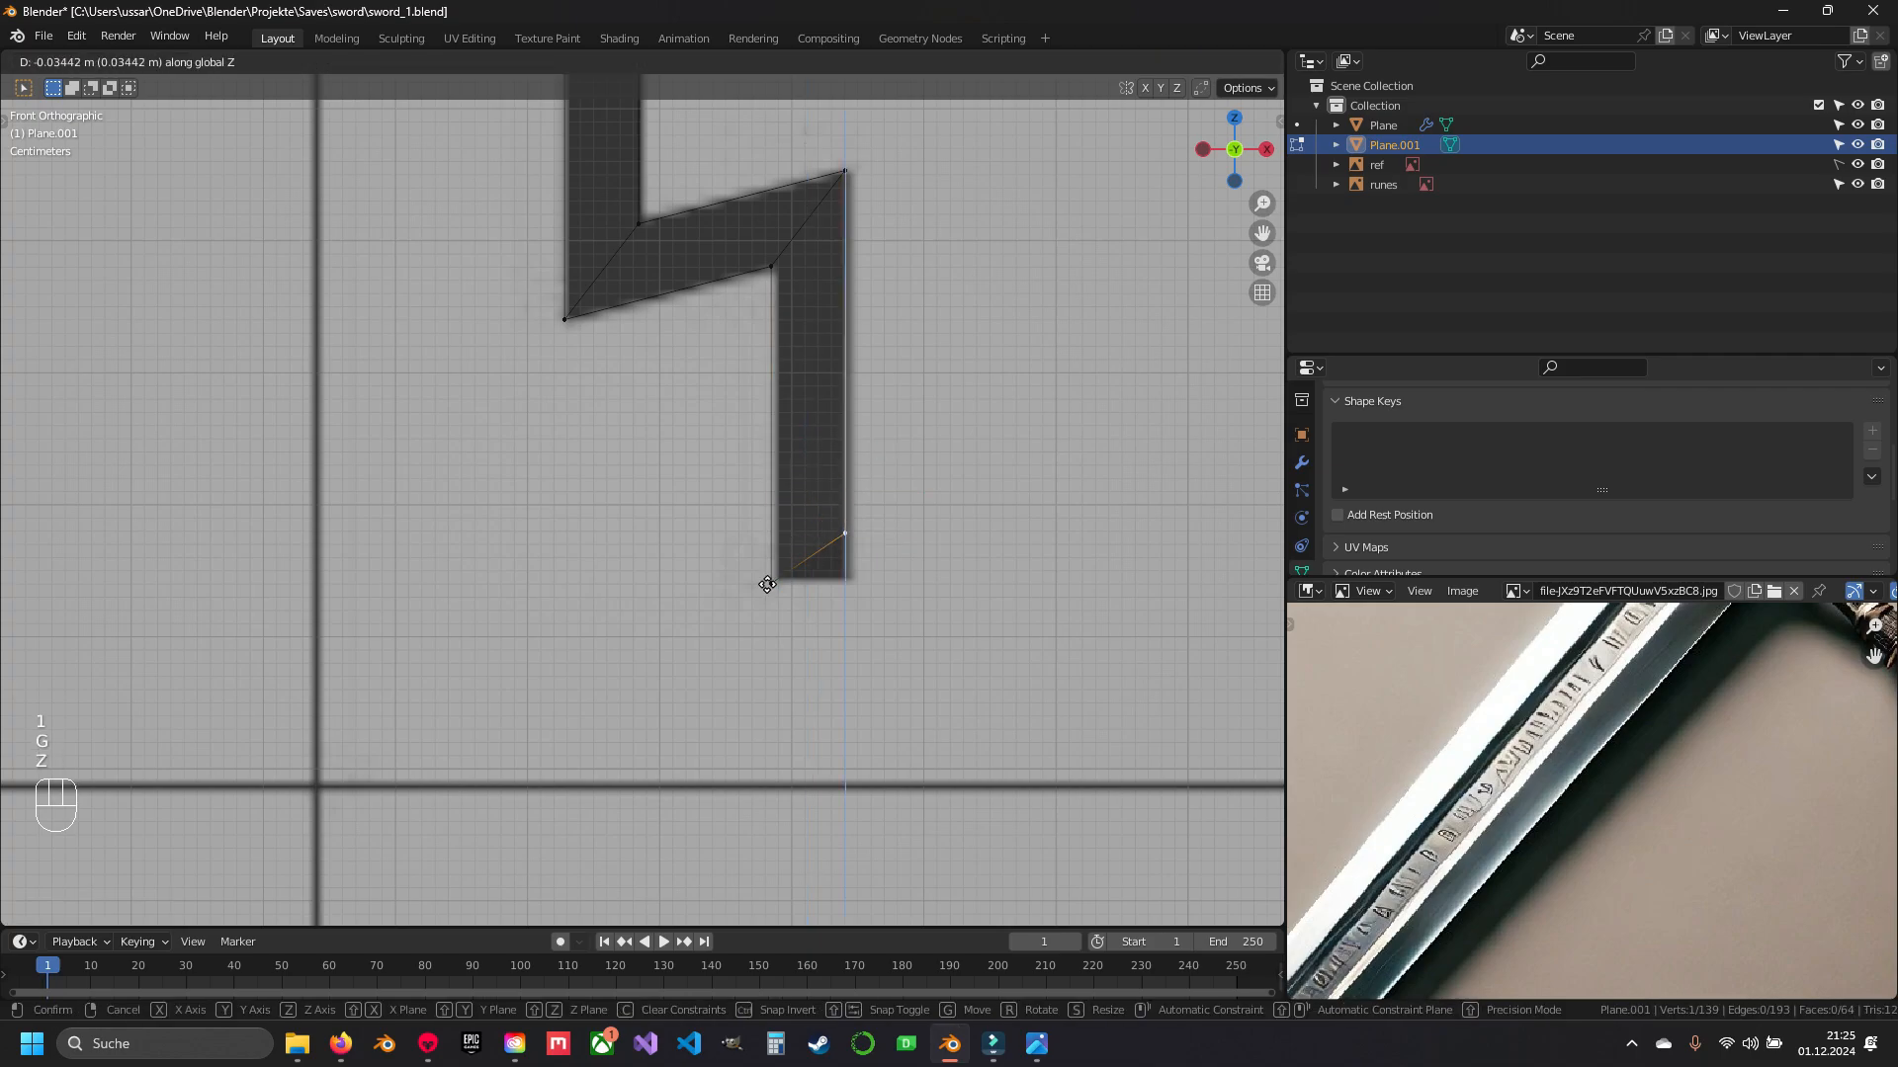
- Duplicate an edge to the Tyr rune's foot and extrude its stem up along Z to the arm junctions
shift+middle_drag(810, 547, 764, 243)
key(shift+d)
shift+middle_drag(736, 837, 754, 500)
key(g)
click(776, 879)
key(e)
key(z)
click(754, 322)
- Extrude the Tyr stem up along Z to the arrow tip and scale the end edge narrow along X
shift+middle_drag(754, 322, 801, 529)
key(e)
key(z)
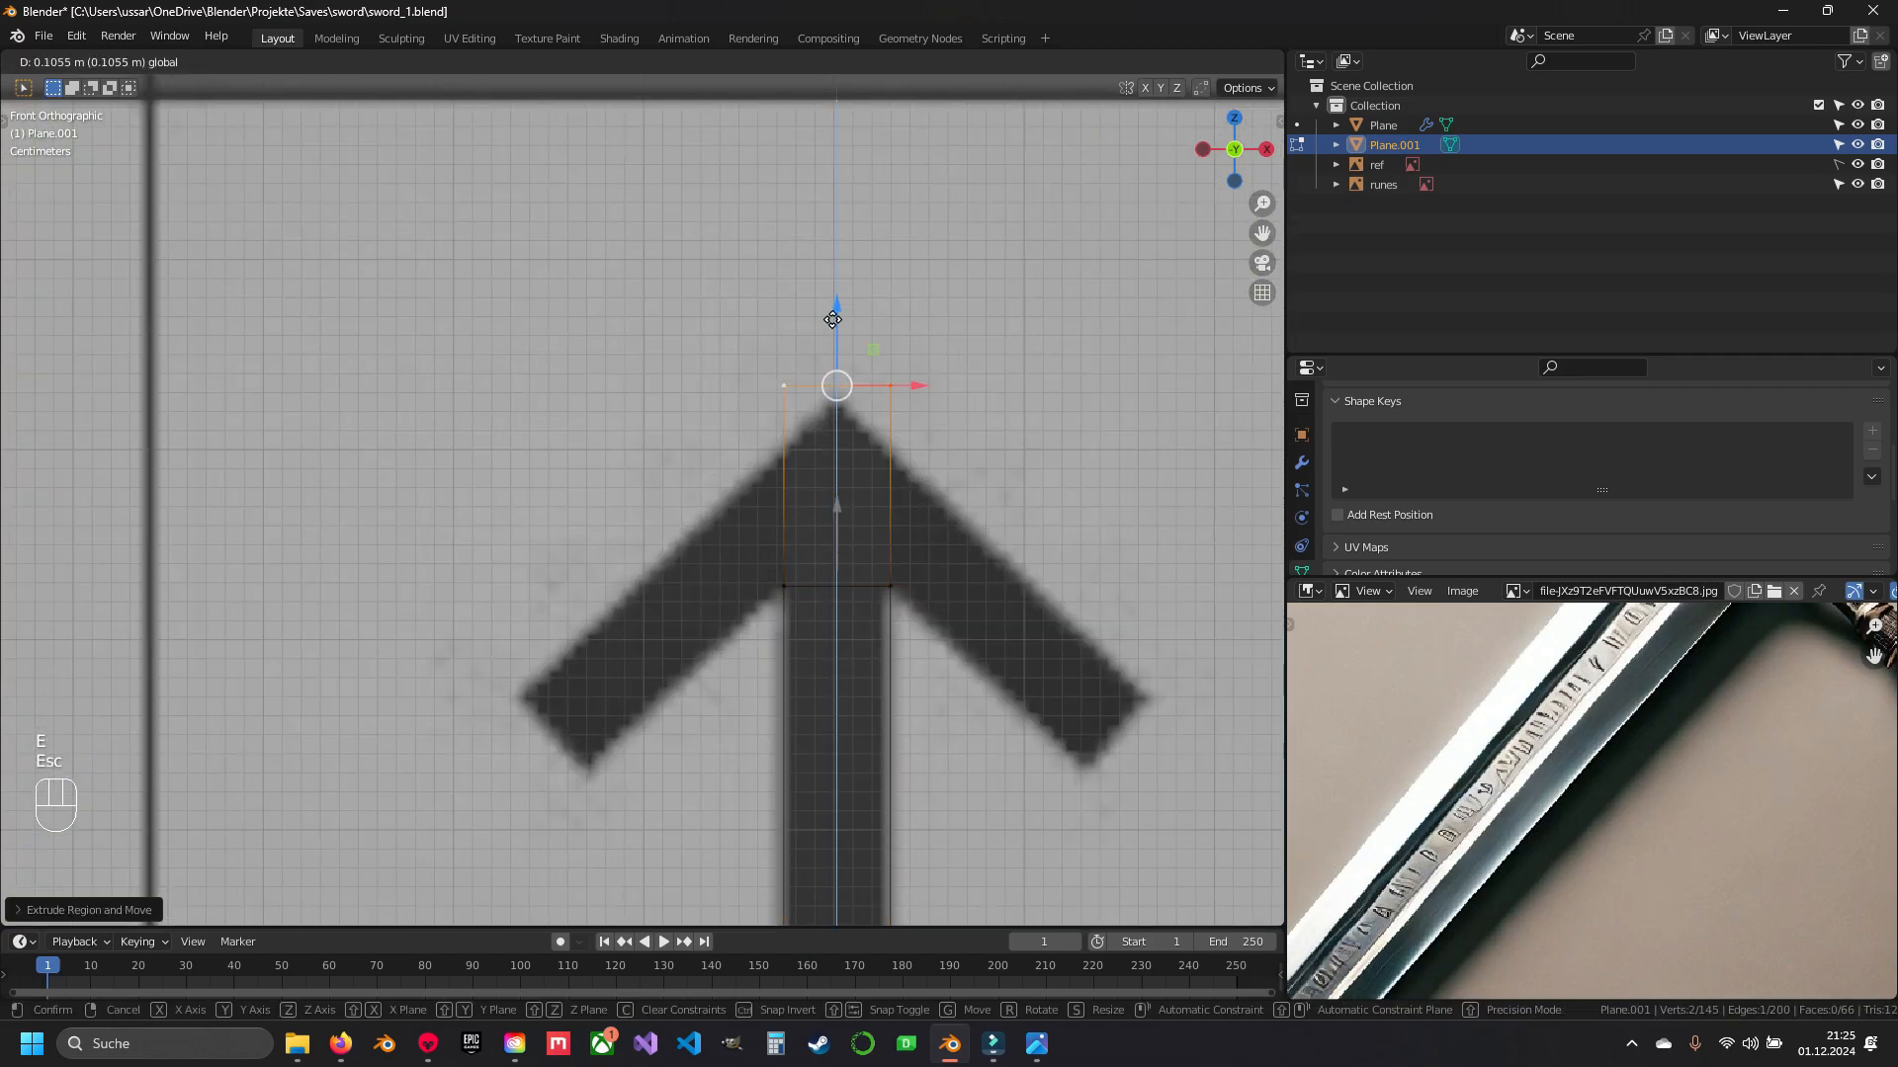
click(834, 339)
key(s)
key(x)
click(822, 459)
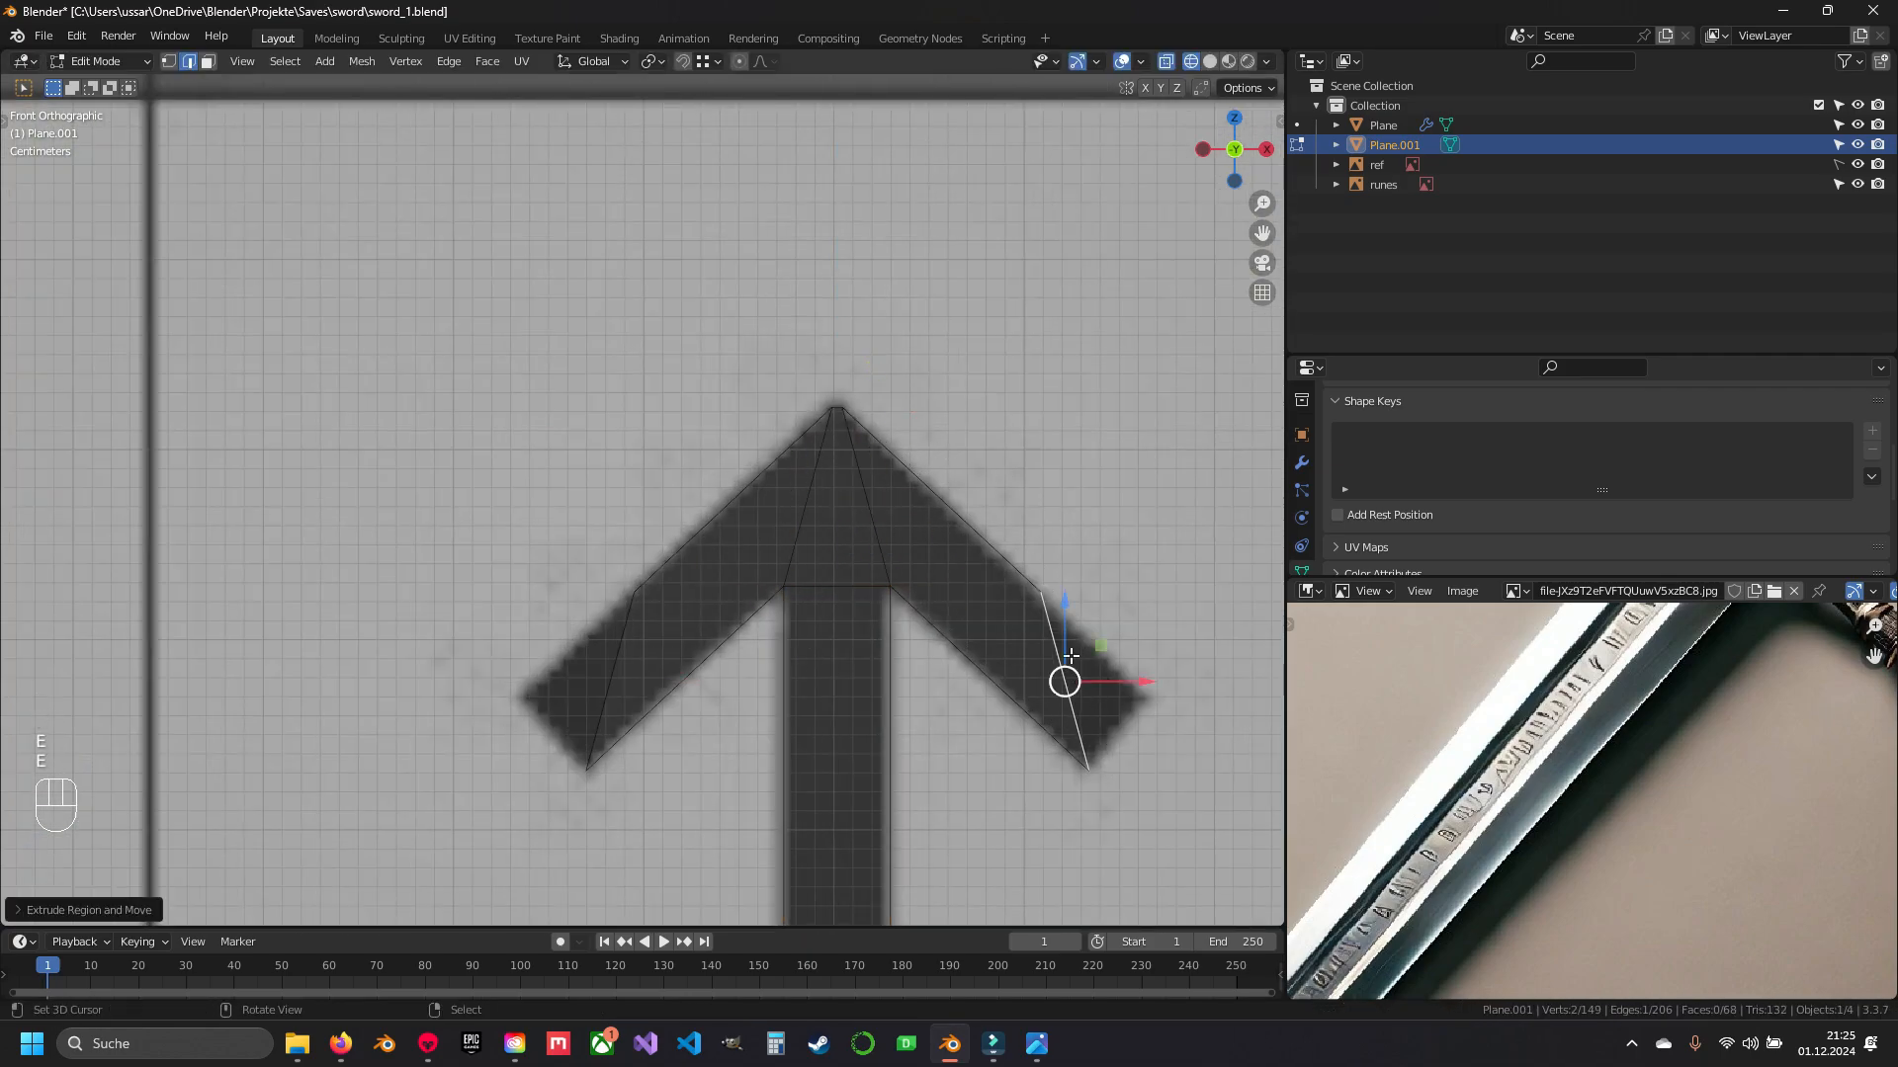
- Move the upper end vertices of the Tyr rune's two arms out to the arms' outer corners
key(1)
right_click(1043, 595)
key(g)
click(1148, 695)
right_click(636, 595)
key(g)
click(523, 698)
- Duplicate an edge to the Bar rune and move its vertices to the top corner and the upper outer point
scroll(554, 682, down, 5)
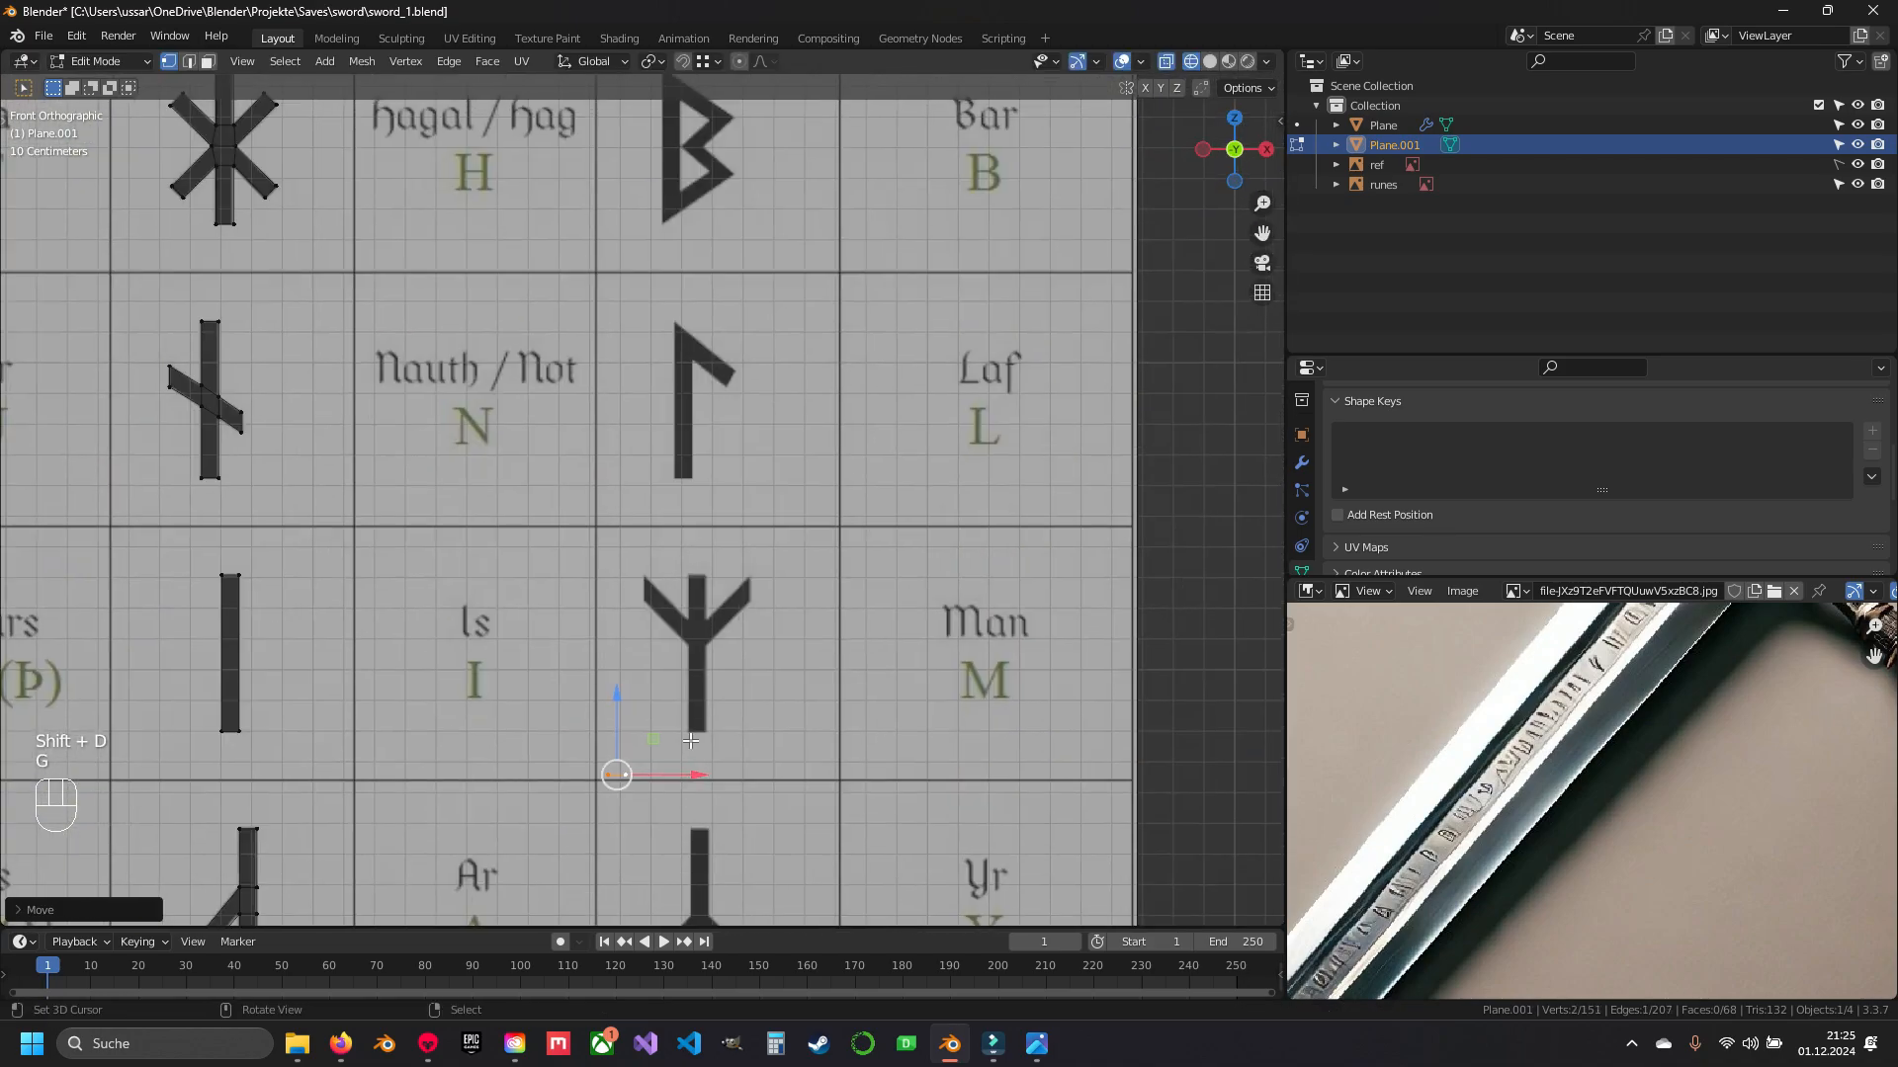
key(g)
click(687, 259)
key(g)
click(887, 568)
shift+middle_drag(687, 259, 855, 390)
scroll(888, 569, up, 8)
right_click(710, 326)
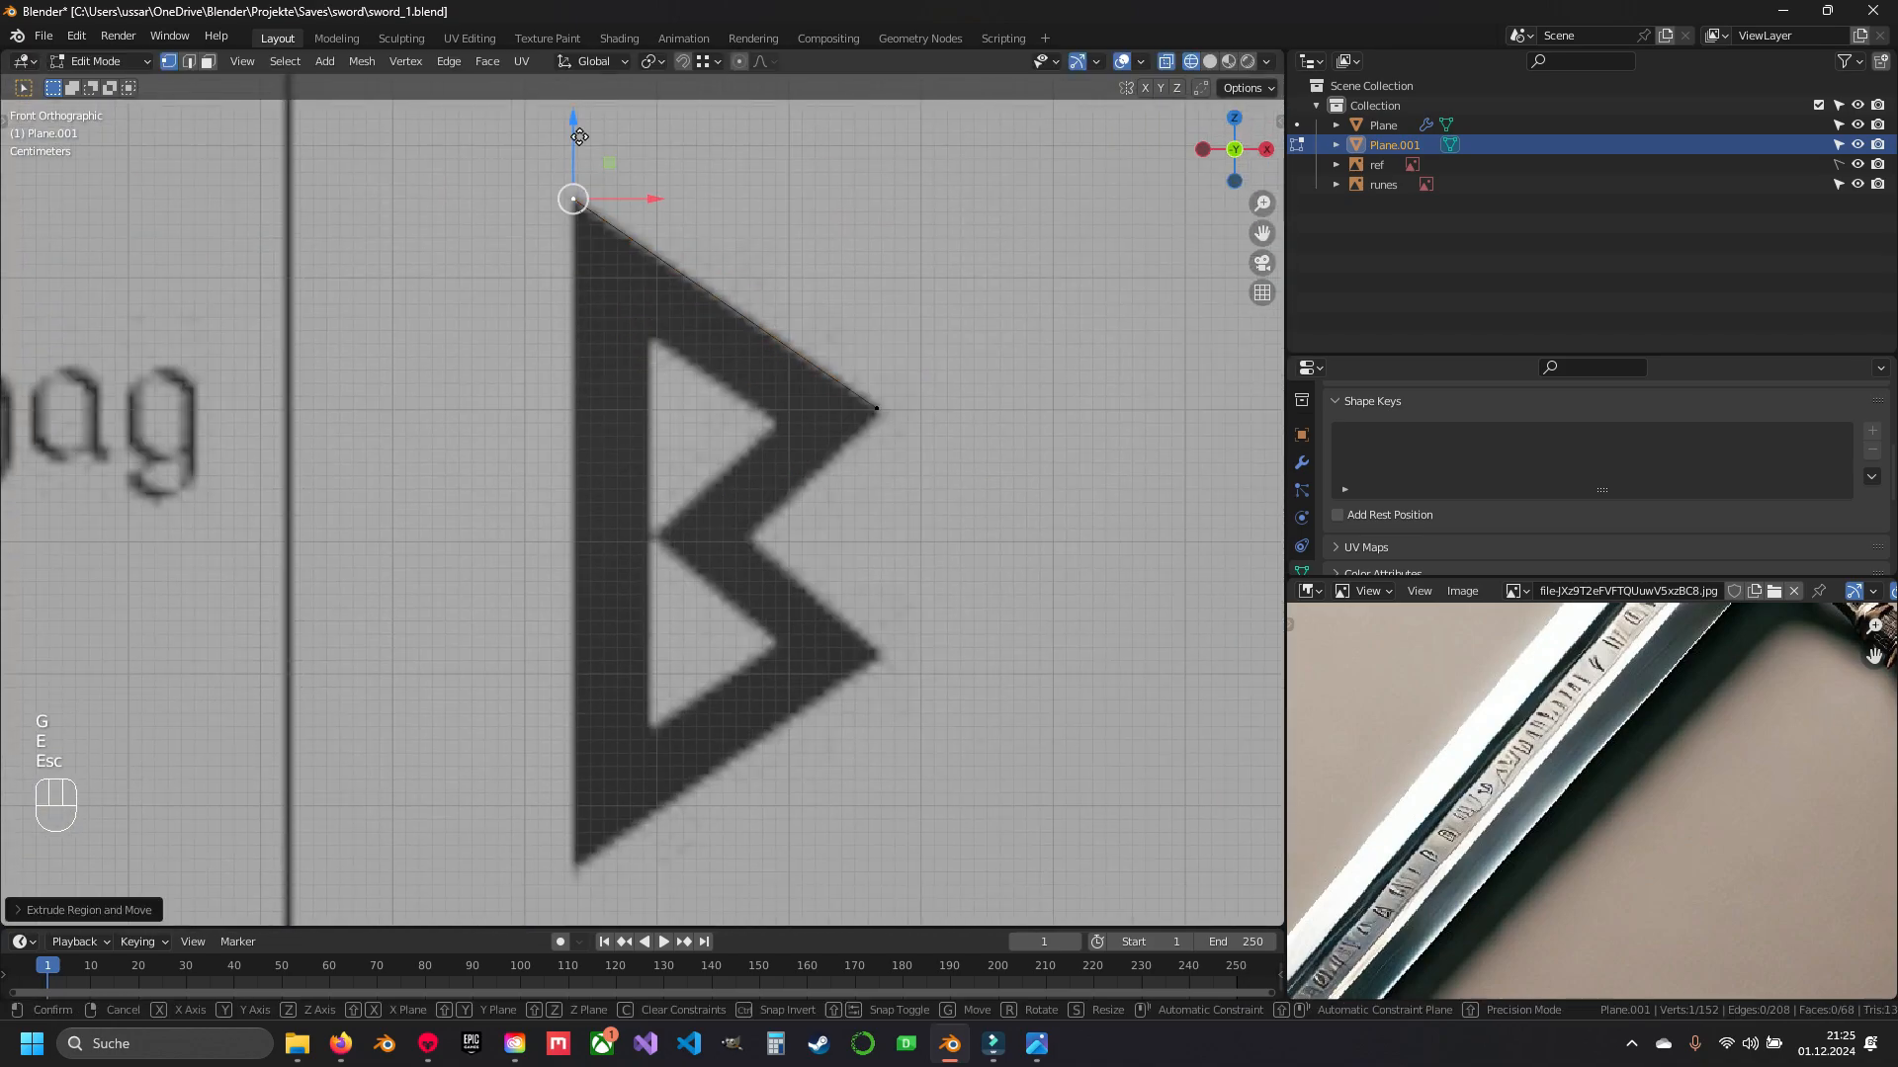
- Extrude vertices around the Bar rune's outer outline, through the bottom corner, lower outer point and middle notch
key(e)
click(876, 410)
key(a)
shift+middle_drag(791, 538, 804, 454)
right_click(790, 454)
- Trace the Bar rune's inner outline from a duplicated vertex and straighten its inner stem edge with an X scale of 0
key(shift+d)
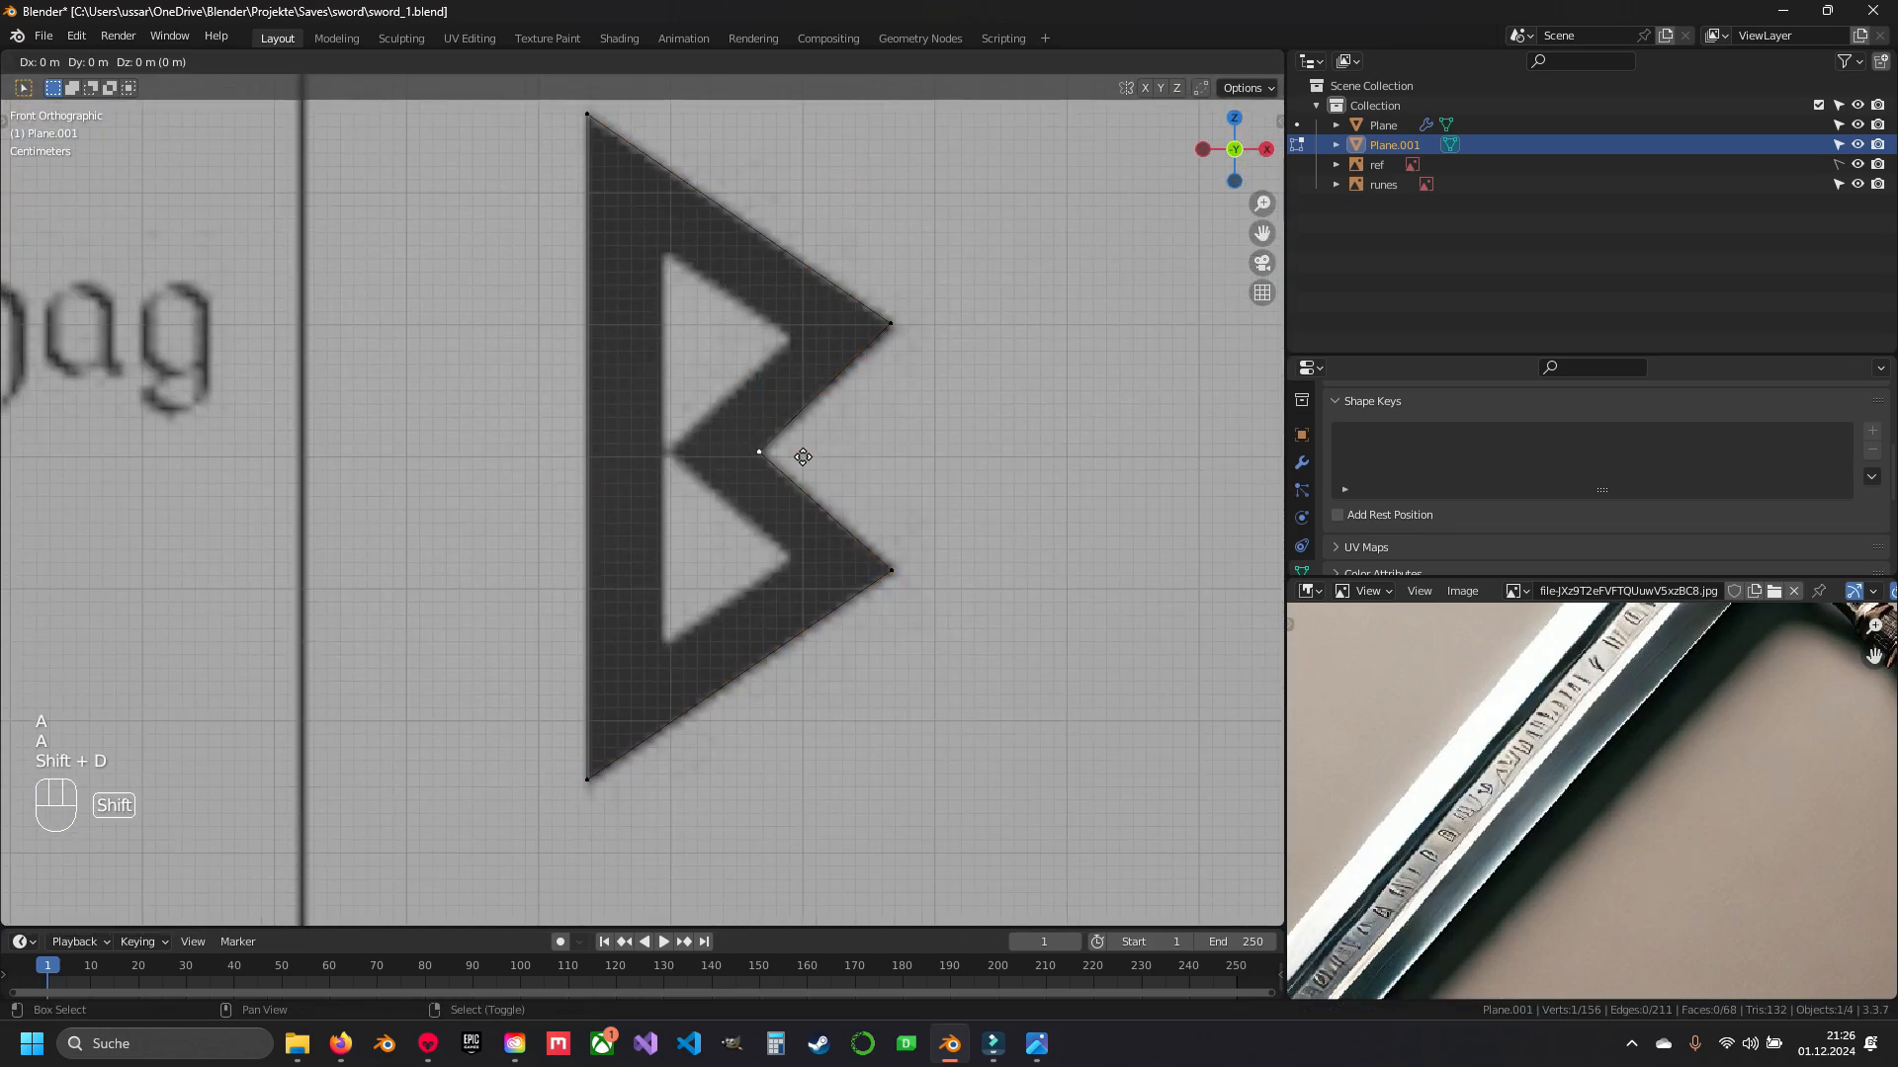
key(Escape)
right_drag(810, 453, 730, 455)
key(e)
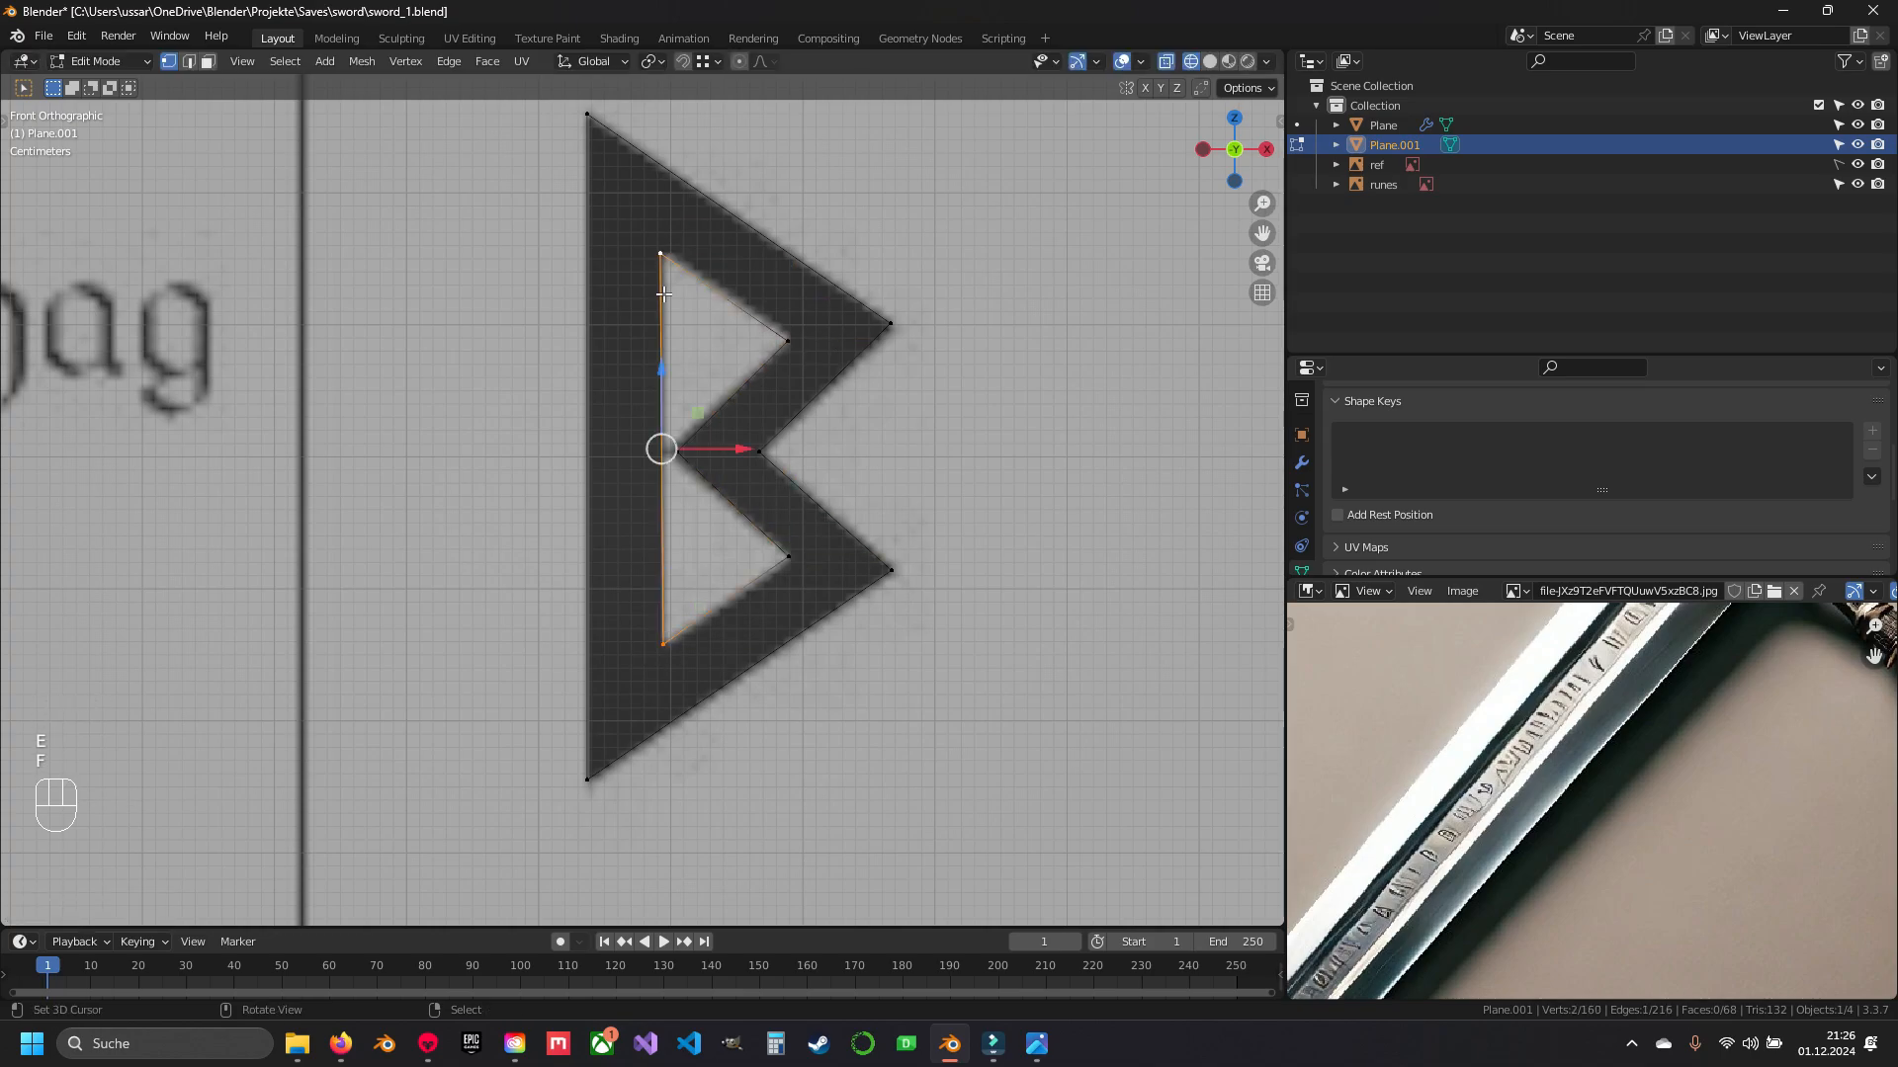
key(s)
key(x)
key(KP_0)
key(Return)
- Fill the Bar rune with faces between its outer and inner outlines
shift+middle_drag(701, 381, 716, 423)
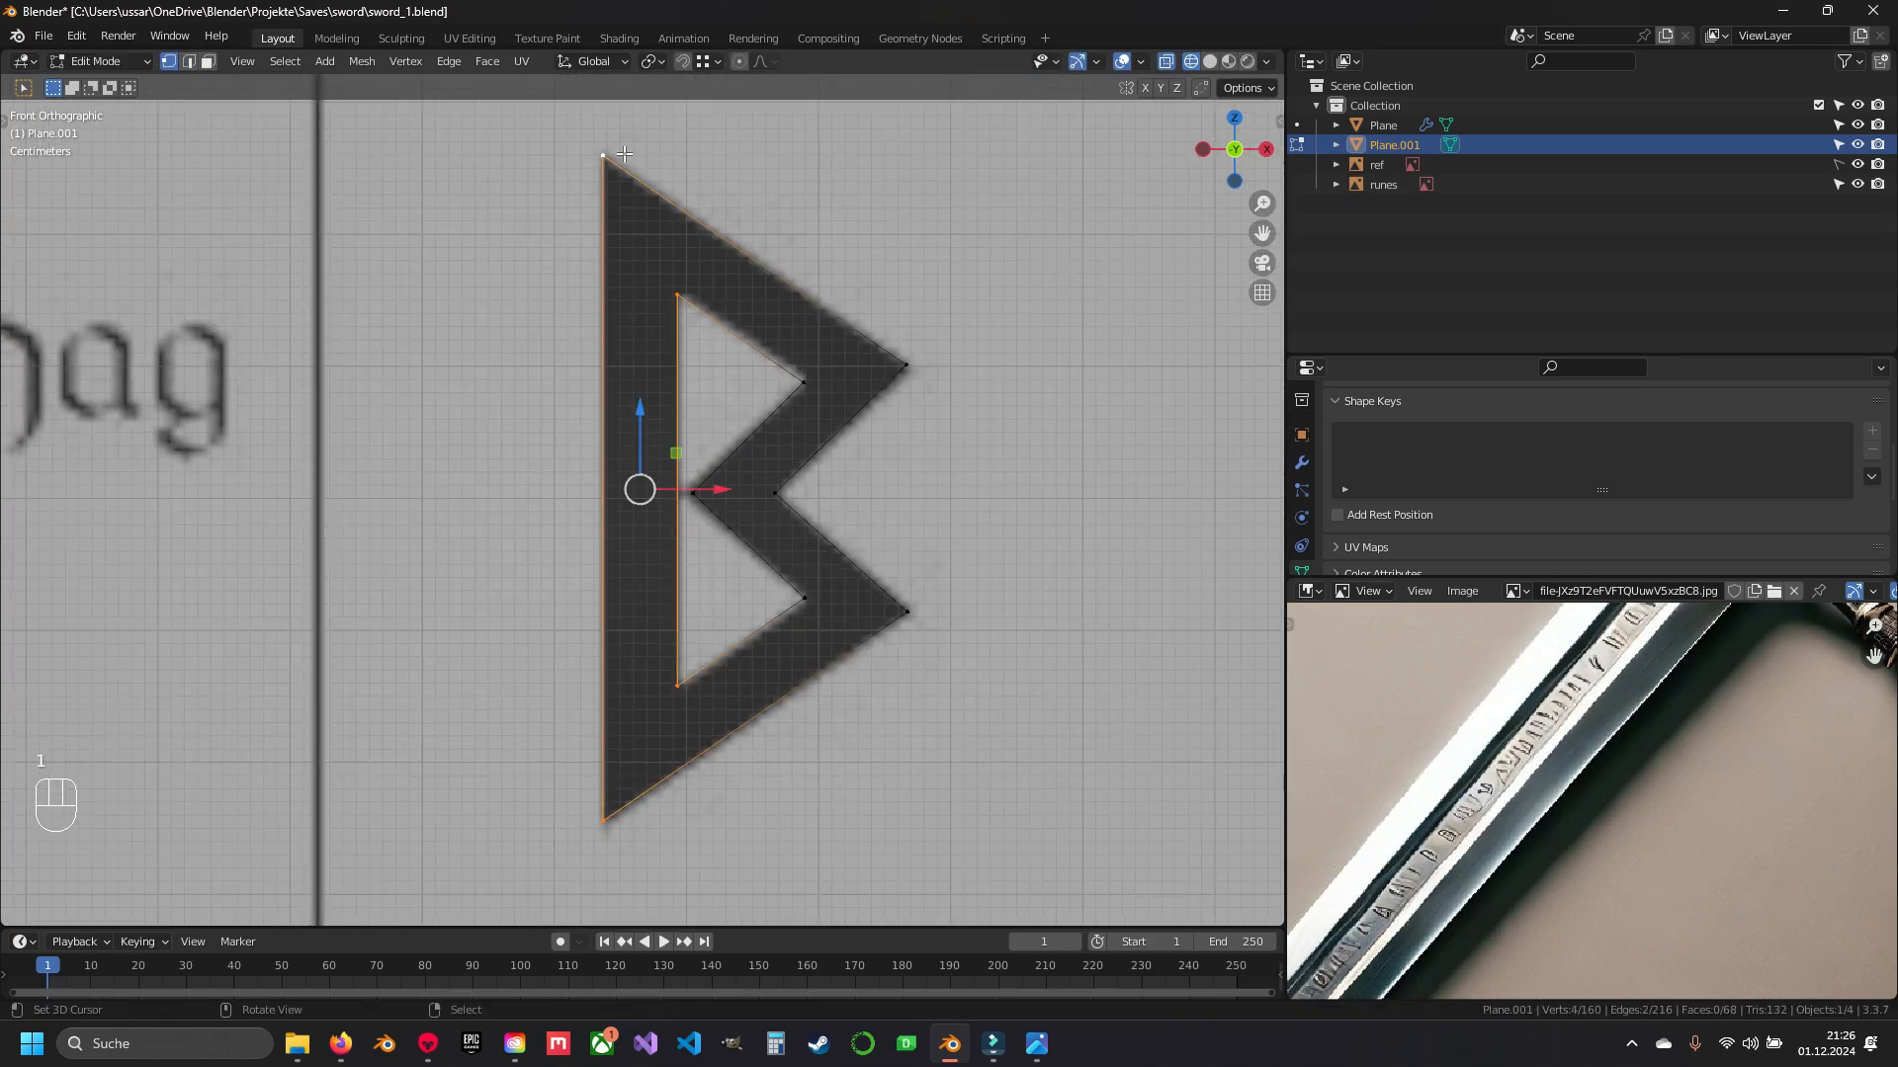
key(f)
scroll(826, 526, down, 7)
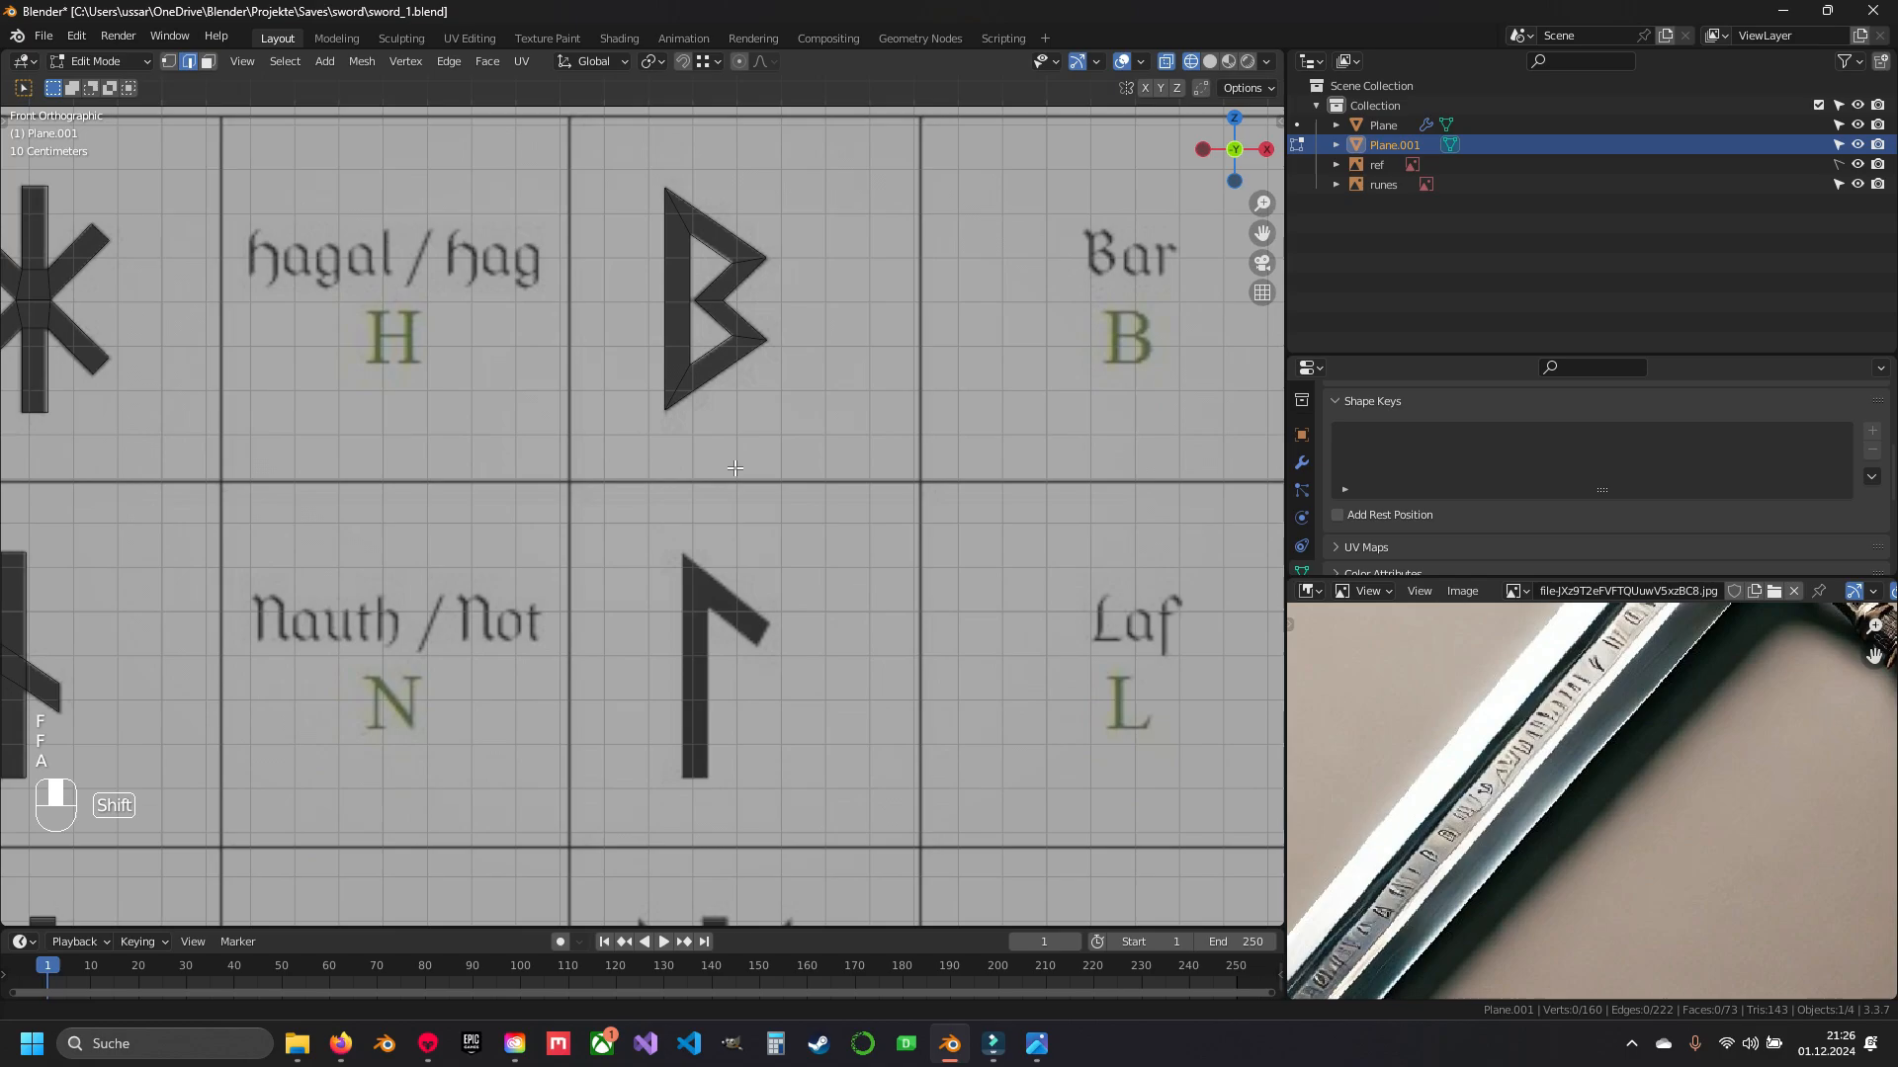
- Duplicate a vertex to the Laf rune, extrude it into the arm's end edge and extend the arm to the stem's top corner
key(1)
right_click(627, 215)
key(shift+d)
click(767, 537)
key(g)
key(e)
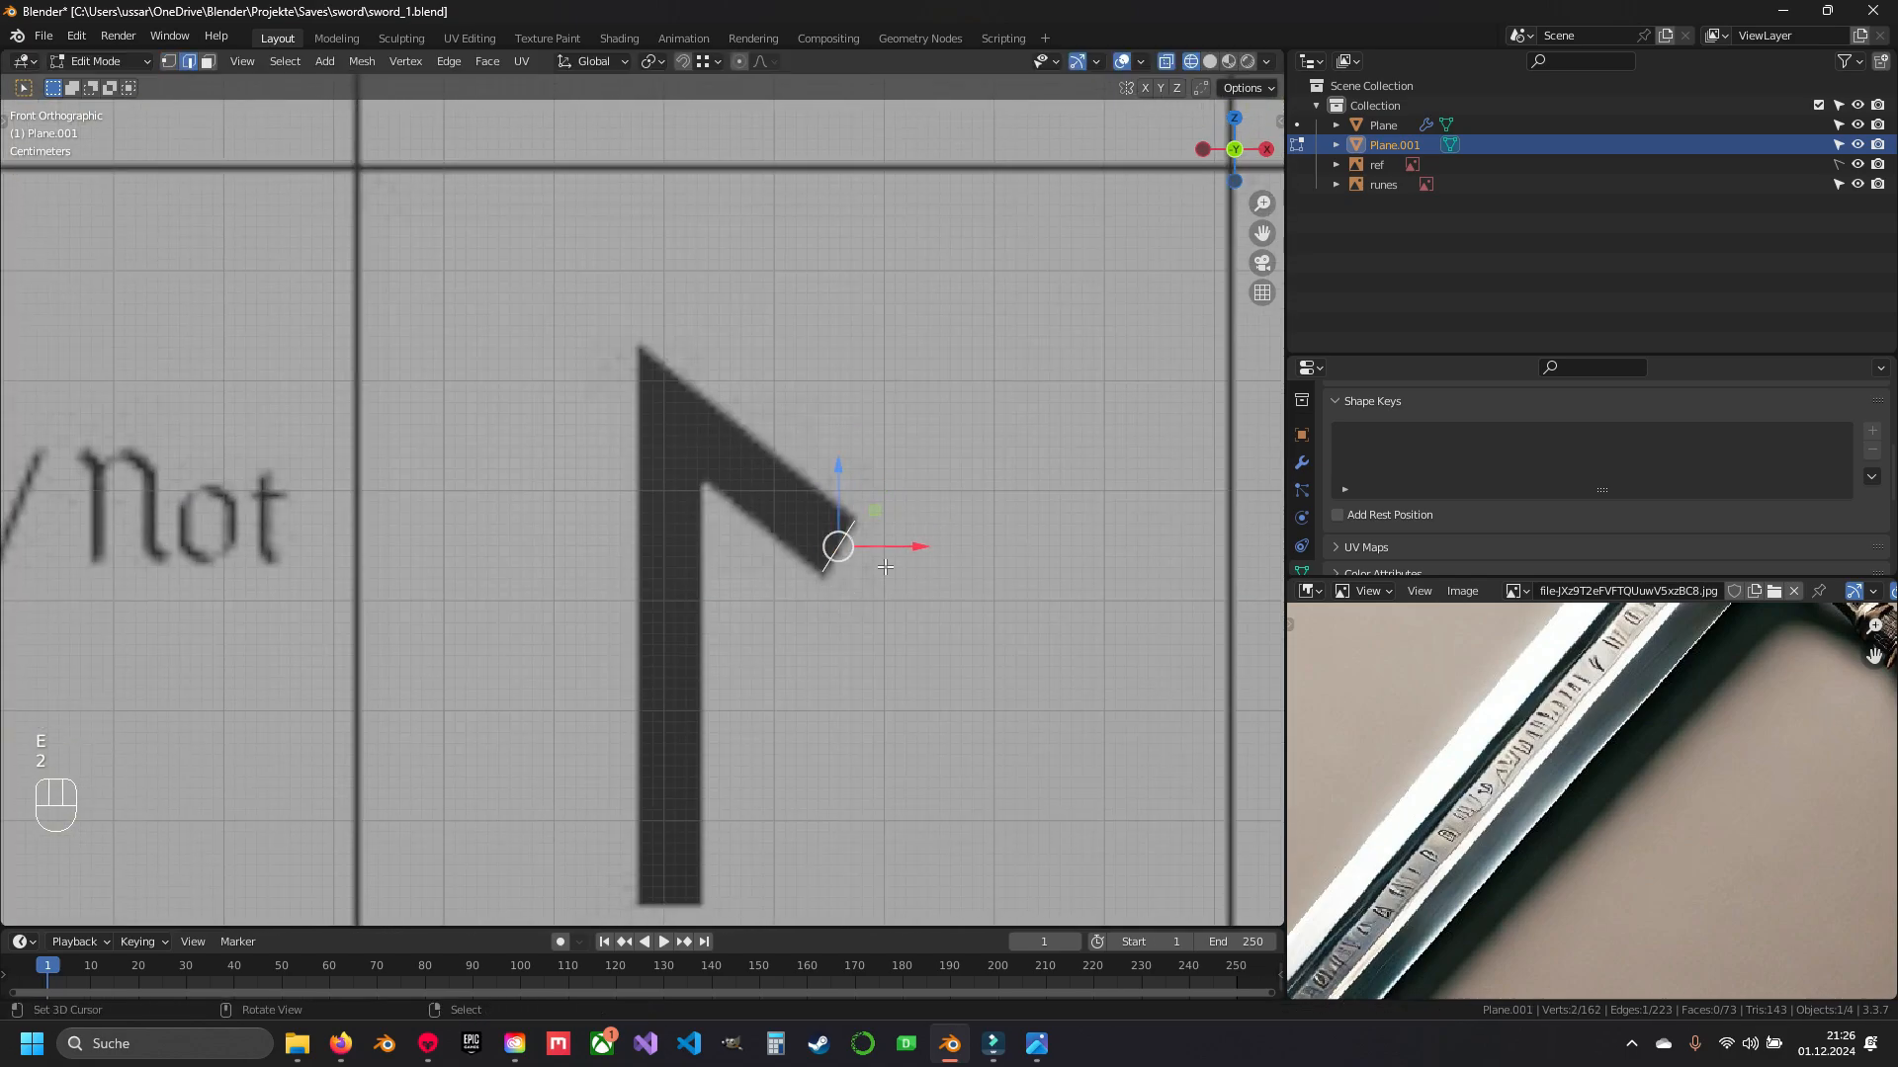
right_click(741, 431)
key(g)
click(640, 347)
shift+middle_drag(670, 542, 751, 462)
- Extrude both sides of the Laf stem down along Z to the foot and fill the face between them
key(e)
key(z)
click(755, 787)
right_click(784, 403)
key(e)
key(z)
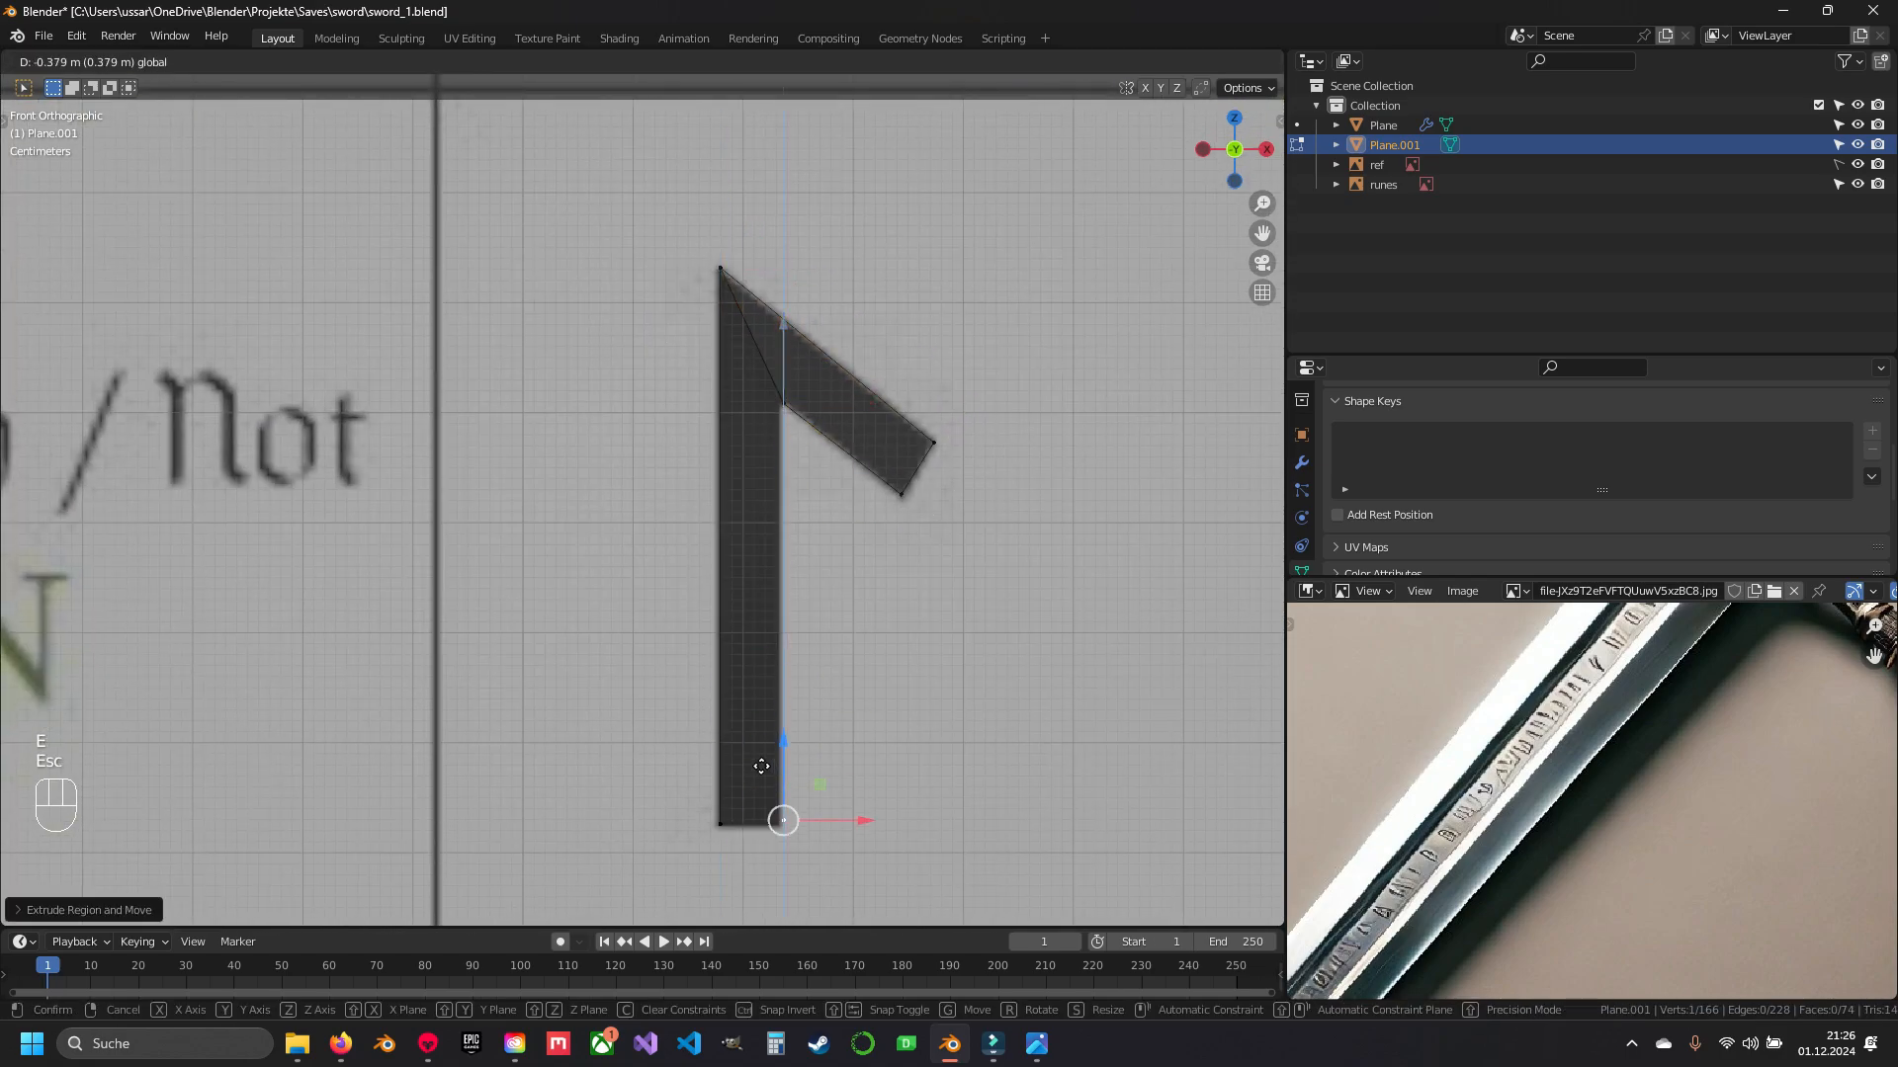
shift+right_click(731, 489)
key(f)
- Duplicate an edge to the top of the Man rune and extrude the stem down along Z to the arm junction and foot
shift+middle_drag(742, 672, 760, 341)
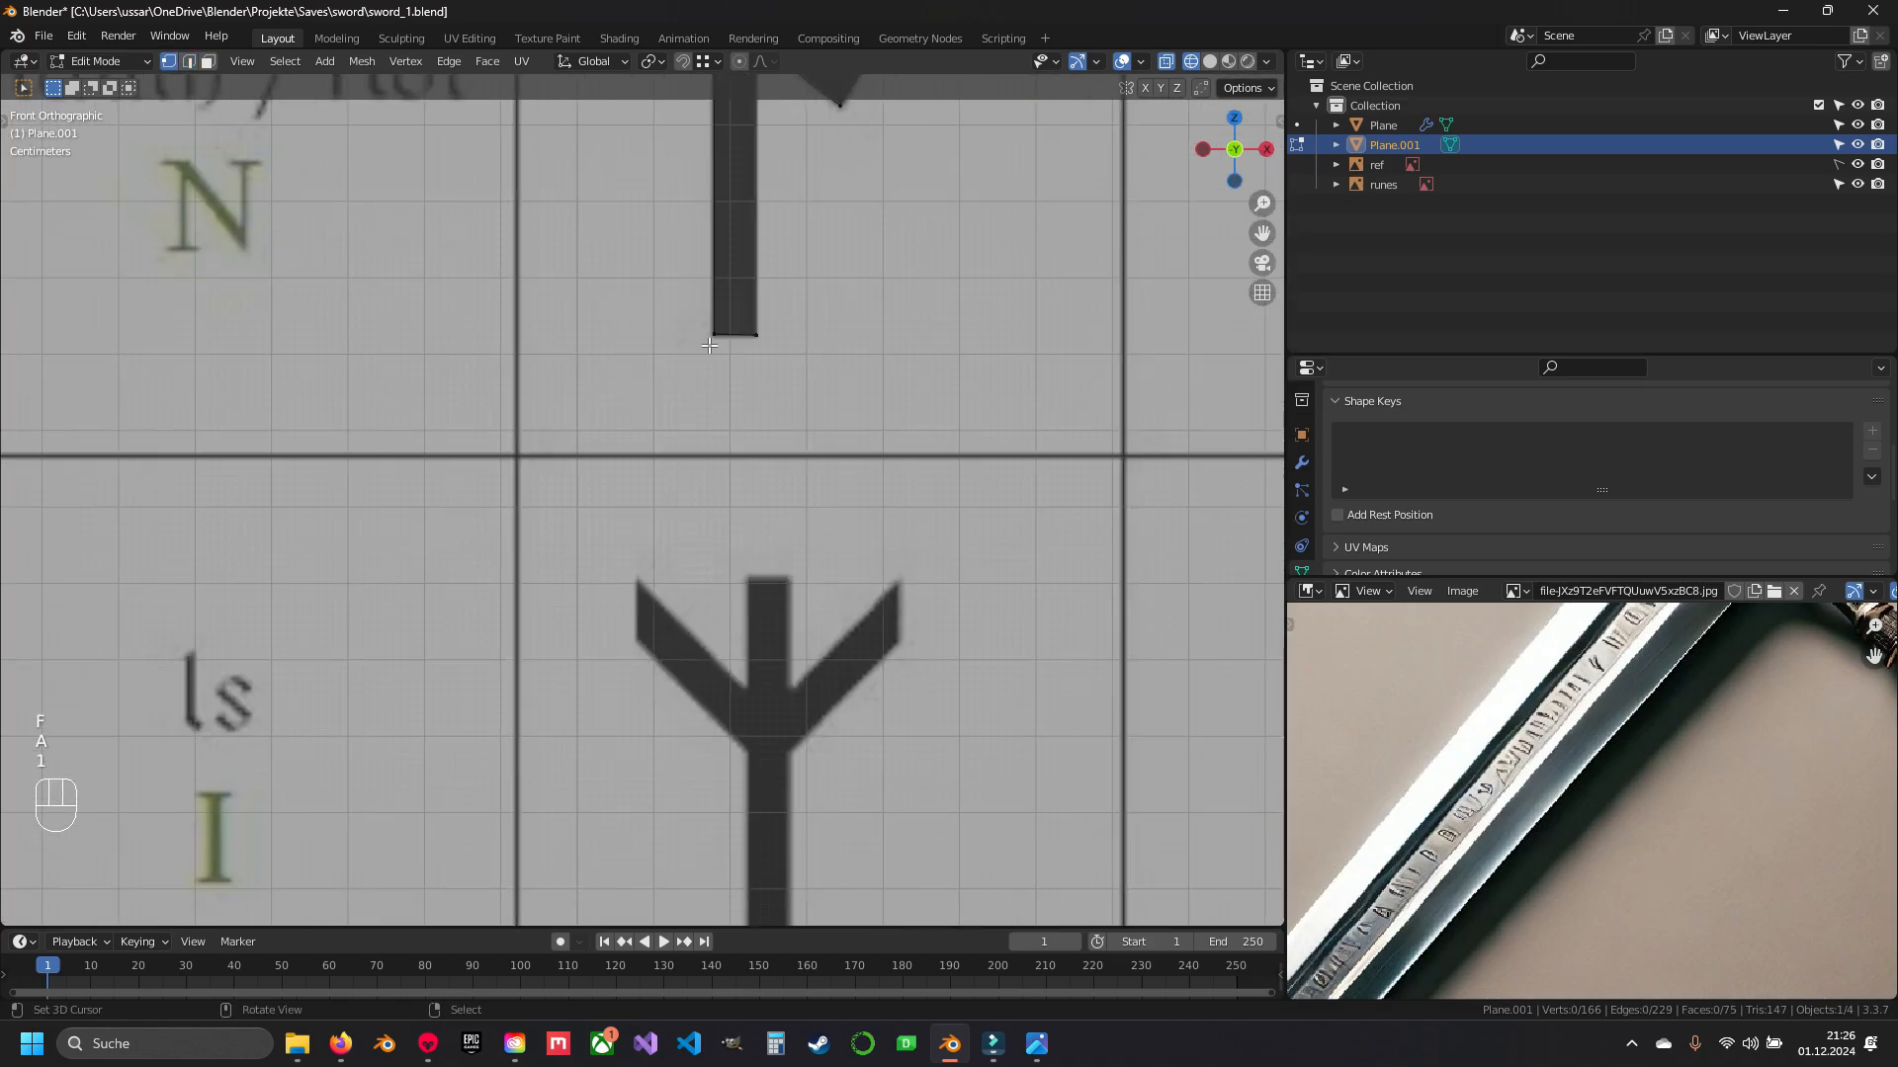
right_click(764, 188)
key(shift+d)
click(805, 626)
key(e)
key(Escape)
drag(821, 363, 810, 840)
shift+middle_drag(810, 791, 810, 630)
- Add a loop cut at the upper arm junction of the Man stem and extrude both arms out to their ends
key(2)
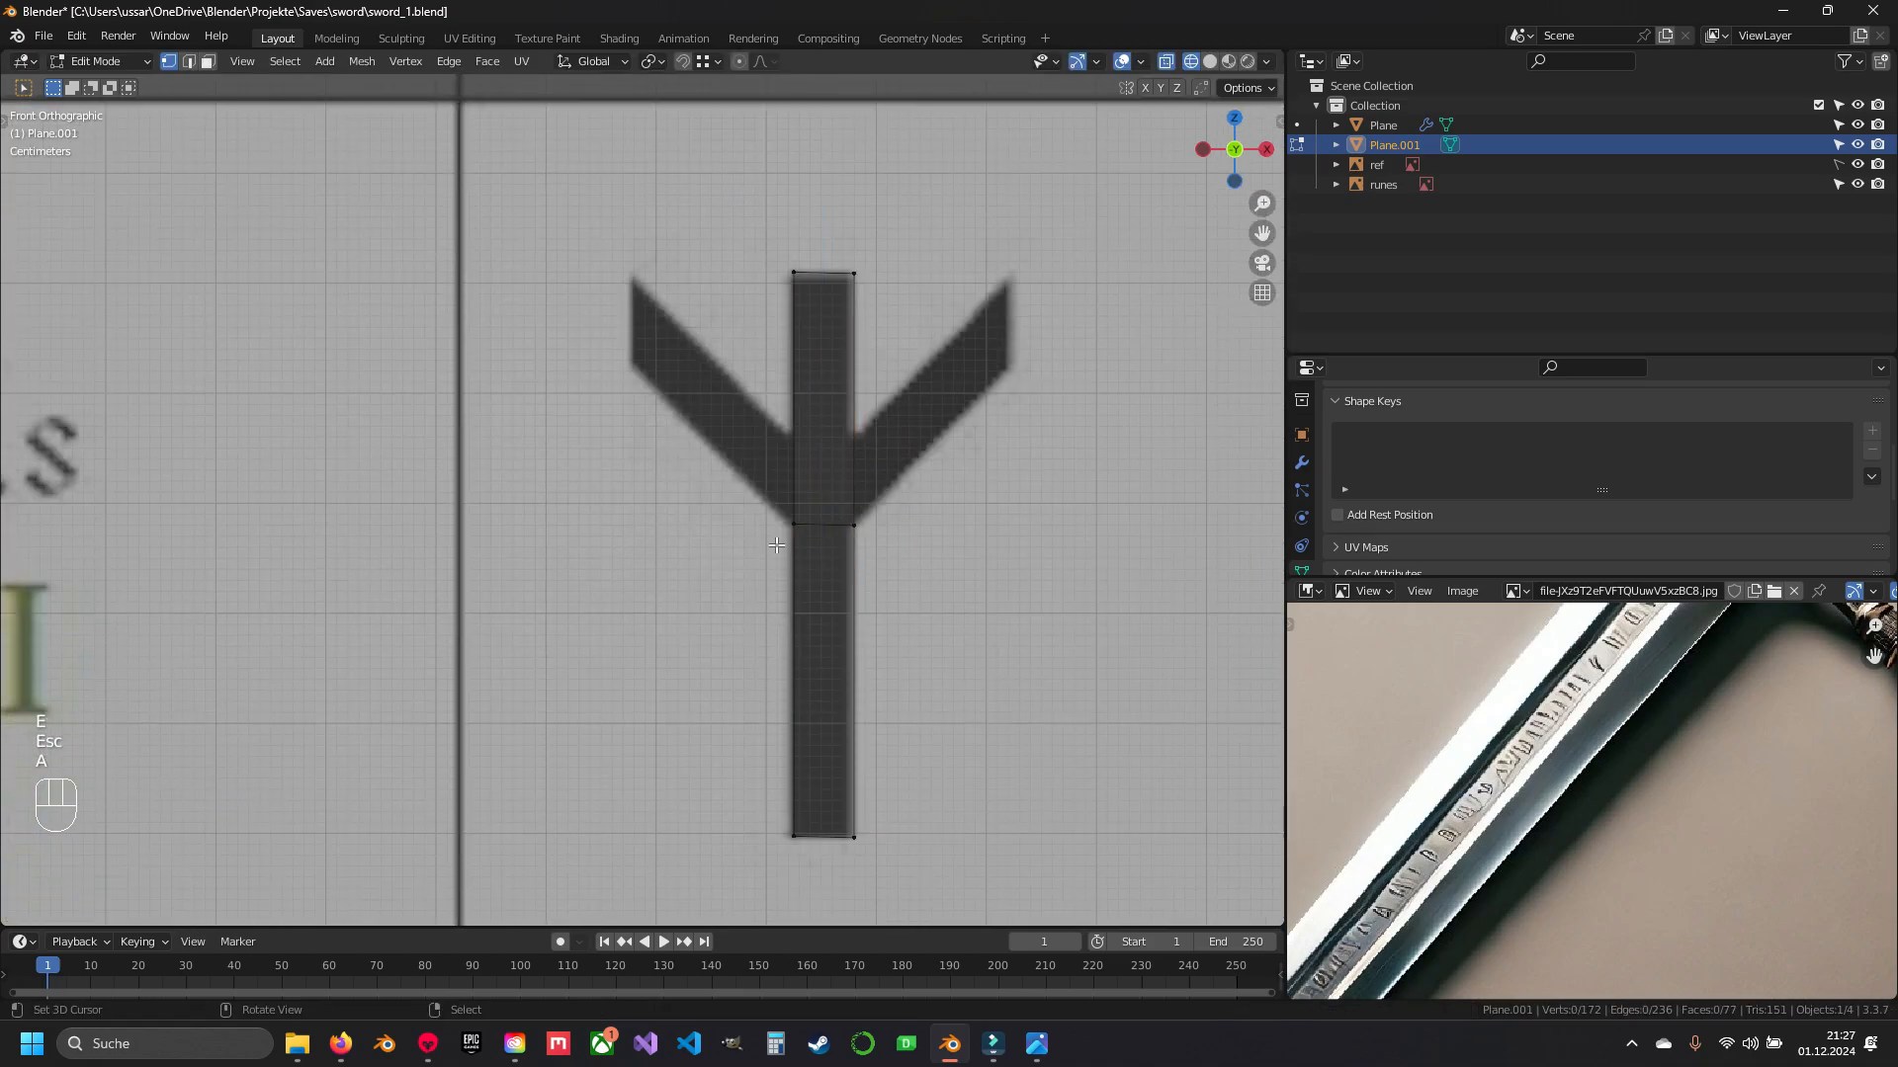
scroll(820, 593, up, 4)
key(ctrl+r)
click(979, 386)
right_click(890, 534)
key(e)
click(609, 202)
right_click(756, 664)
key(e)
click(1083, 348)
- Duplicate an edge to the top of the Yr rune and flatten it with a Z scale of 0
scroll(989, 425, down, 8)
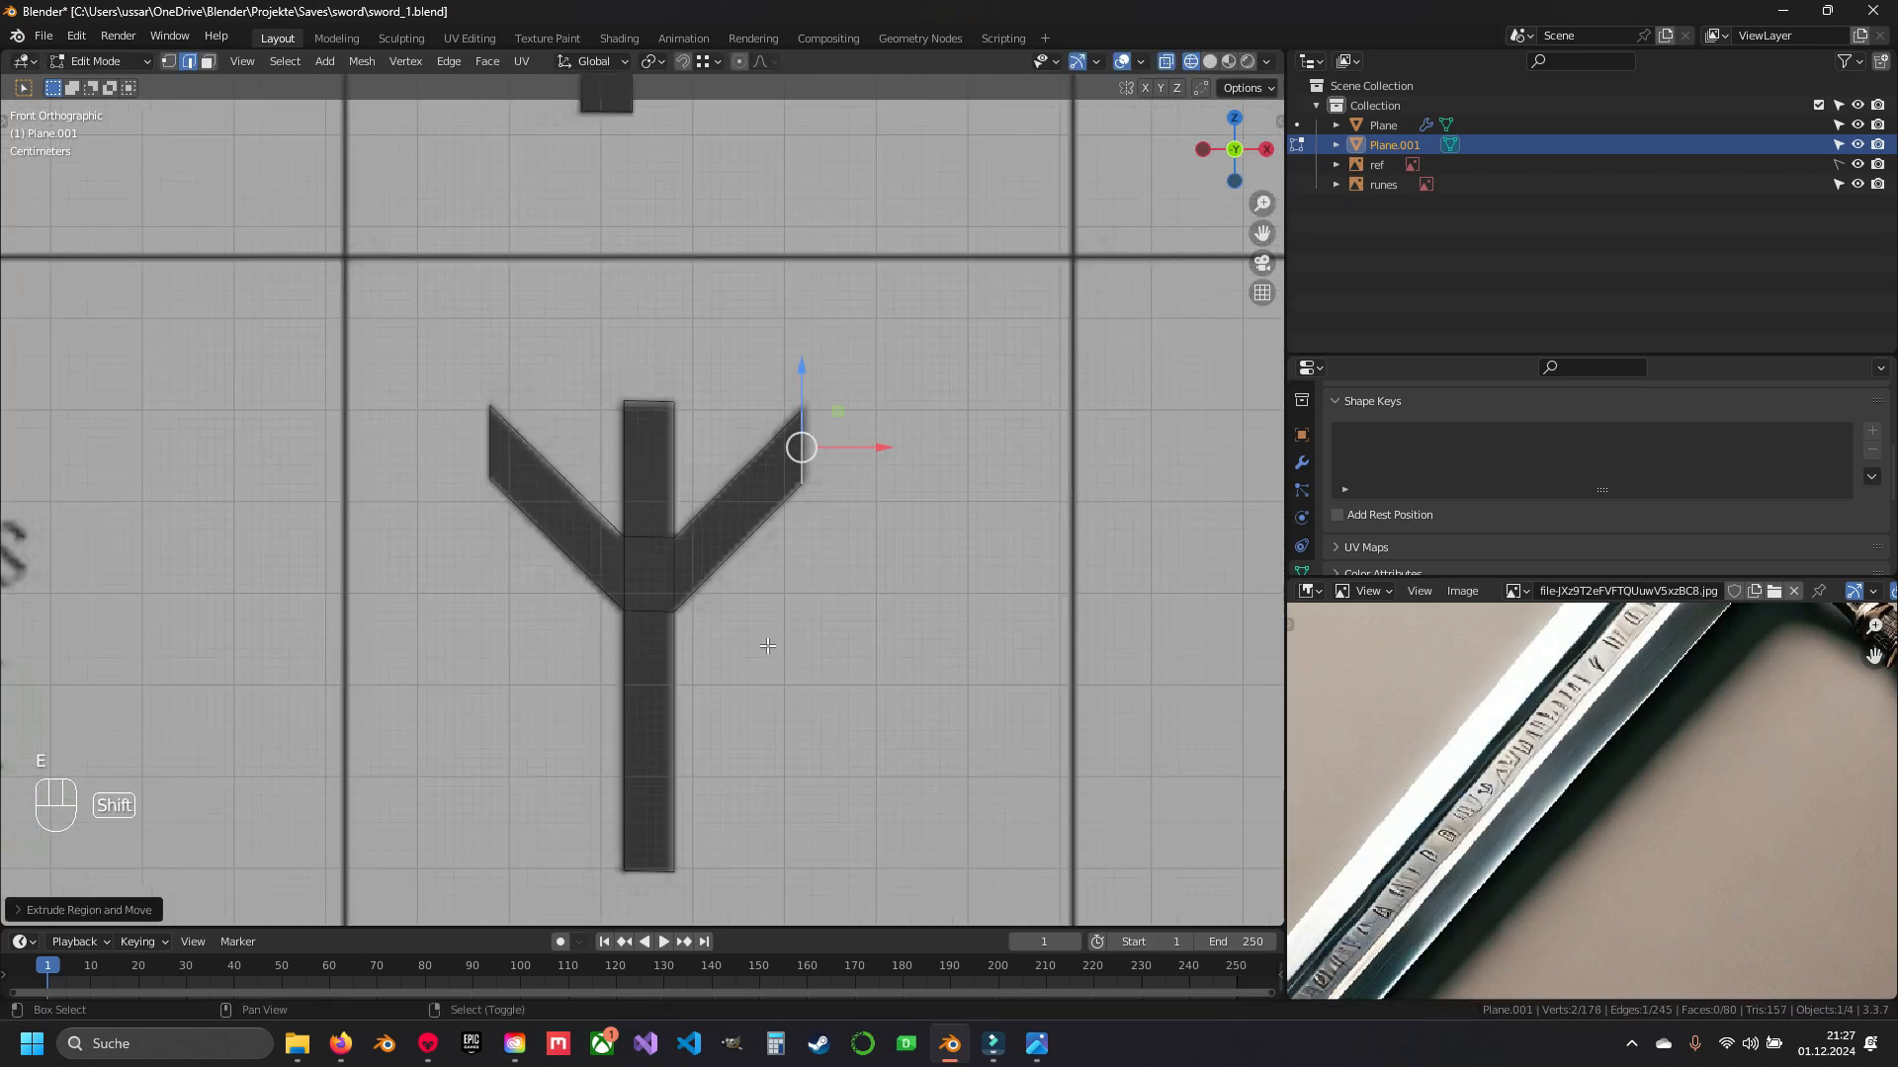
shift+middle_drag(726, 642, 820, 296)
right_click(798, 302)
key(shift+d)
click(805, 553)
shift+middle_drag(806, 552, 788, 459)
scroll(787, 464, up, 4)
key(s)
key(z)
key(KP_0)
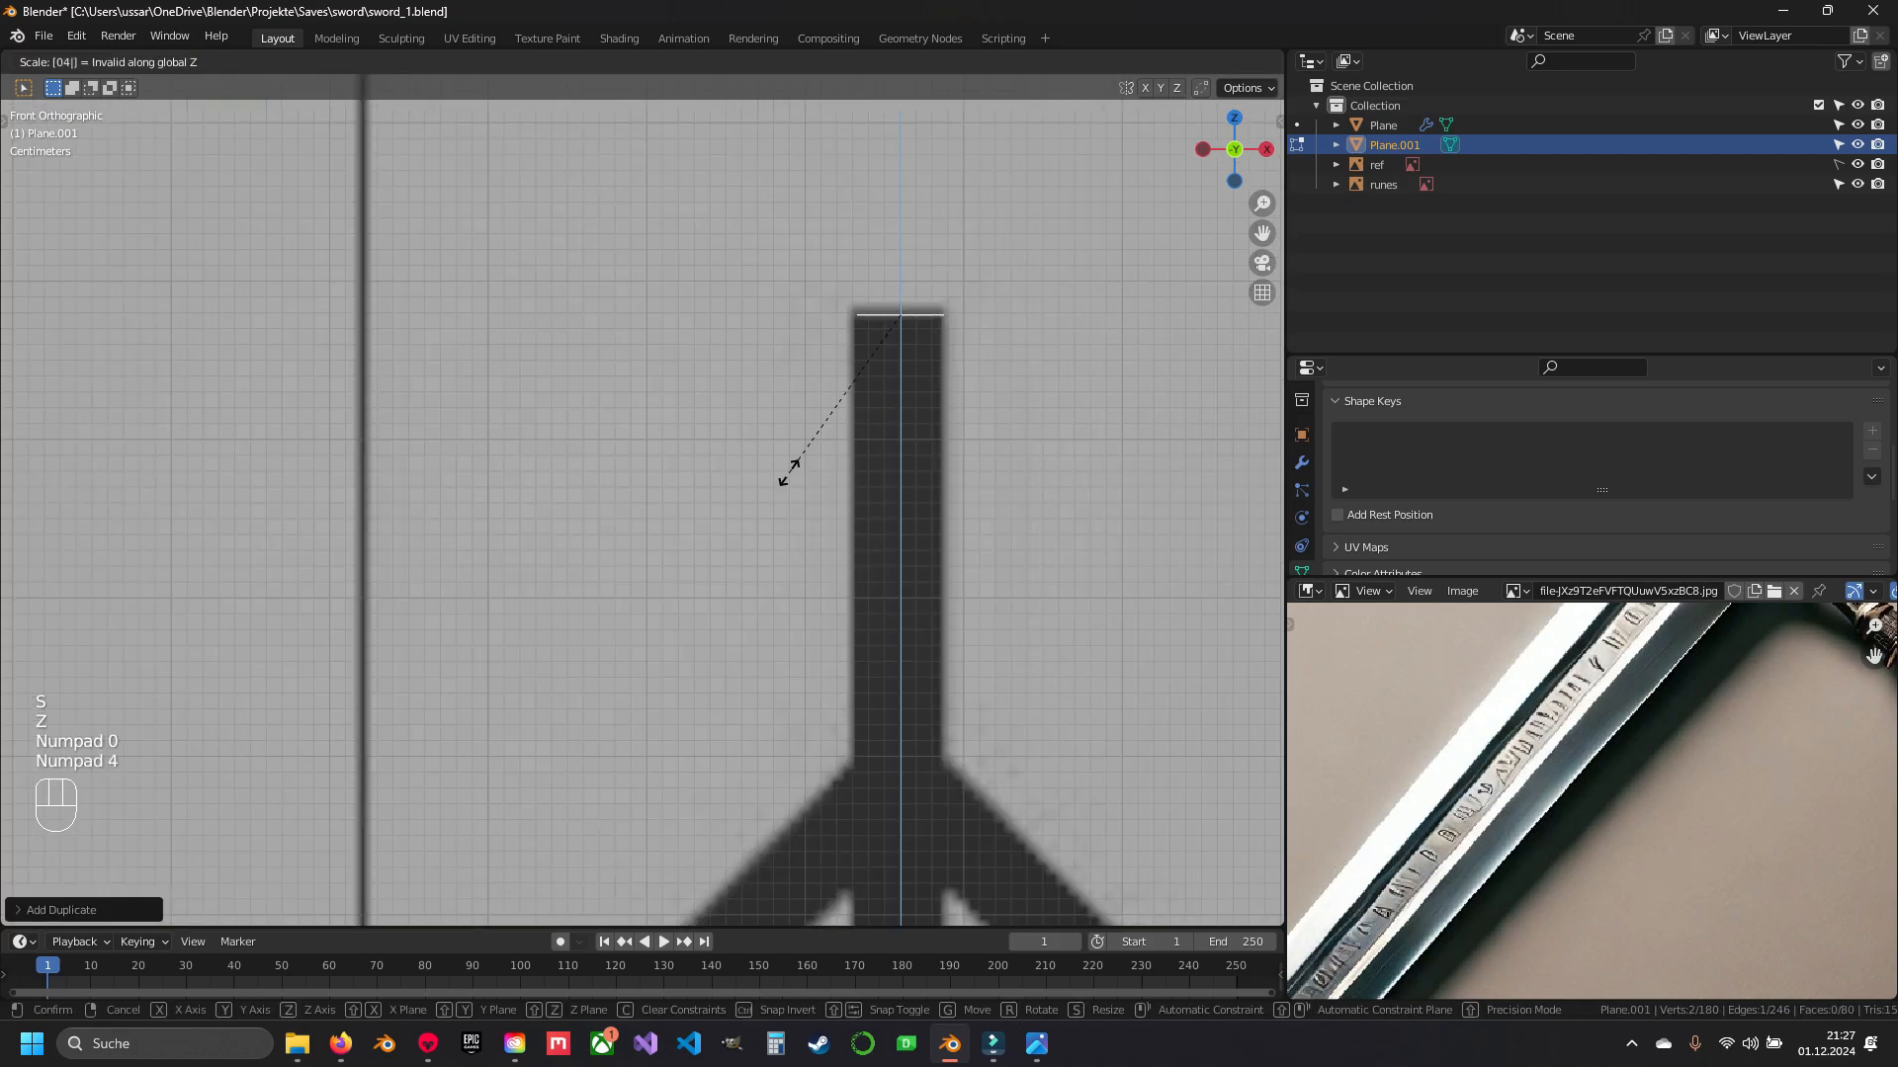
key(Return)
- Flatten the foot edge of the Man rune with a Z scale of 0
shift+middle_drag(820, 128, 771, 431)
right_click(775, 329)
key(s)
key(z)
key(KP_0)
key(Return)
- Extrude the Yr rune's top edge down along Z through the arm junctions to the stem's foot
shift+middle_drag(776, 682, 745, 357)
right_click(739, 349)
key(e)
key(Escape)
drag(736, 271, 736, 578)
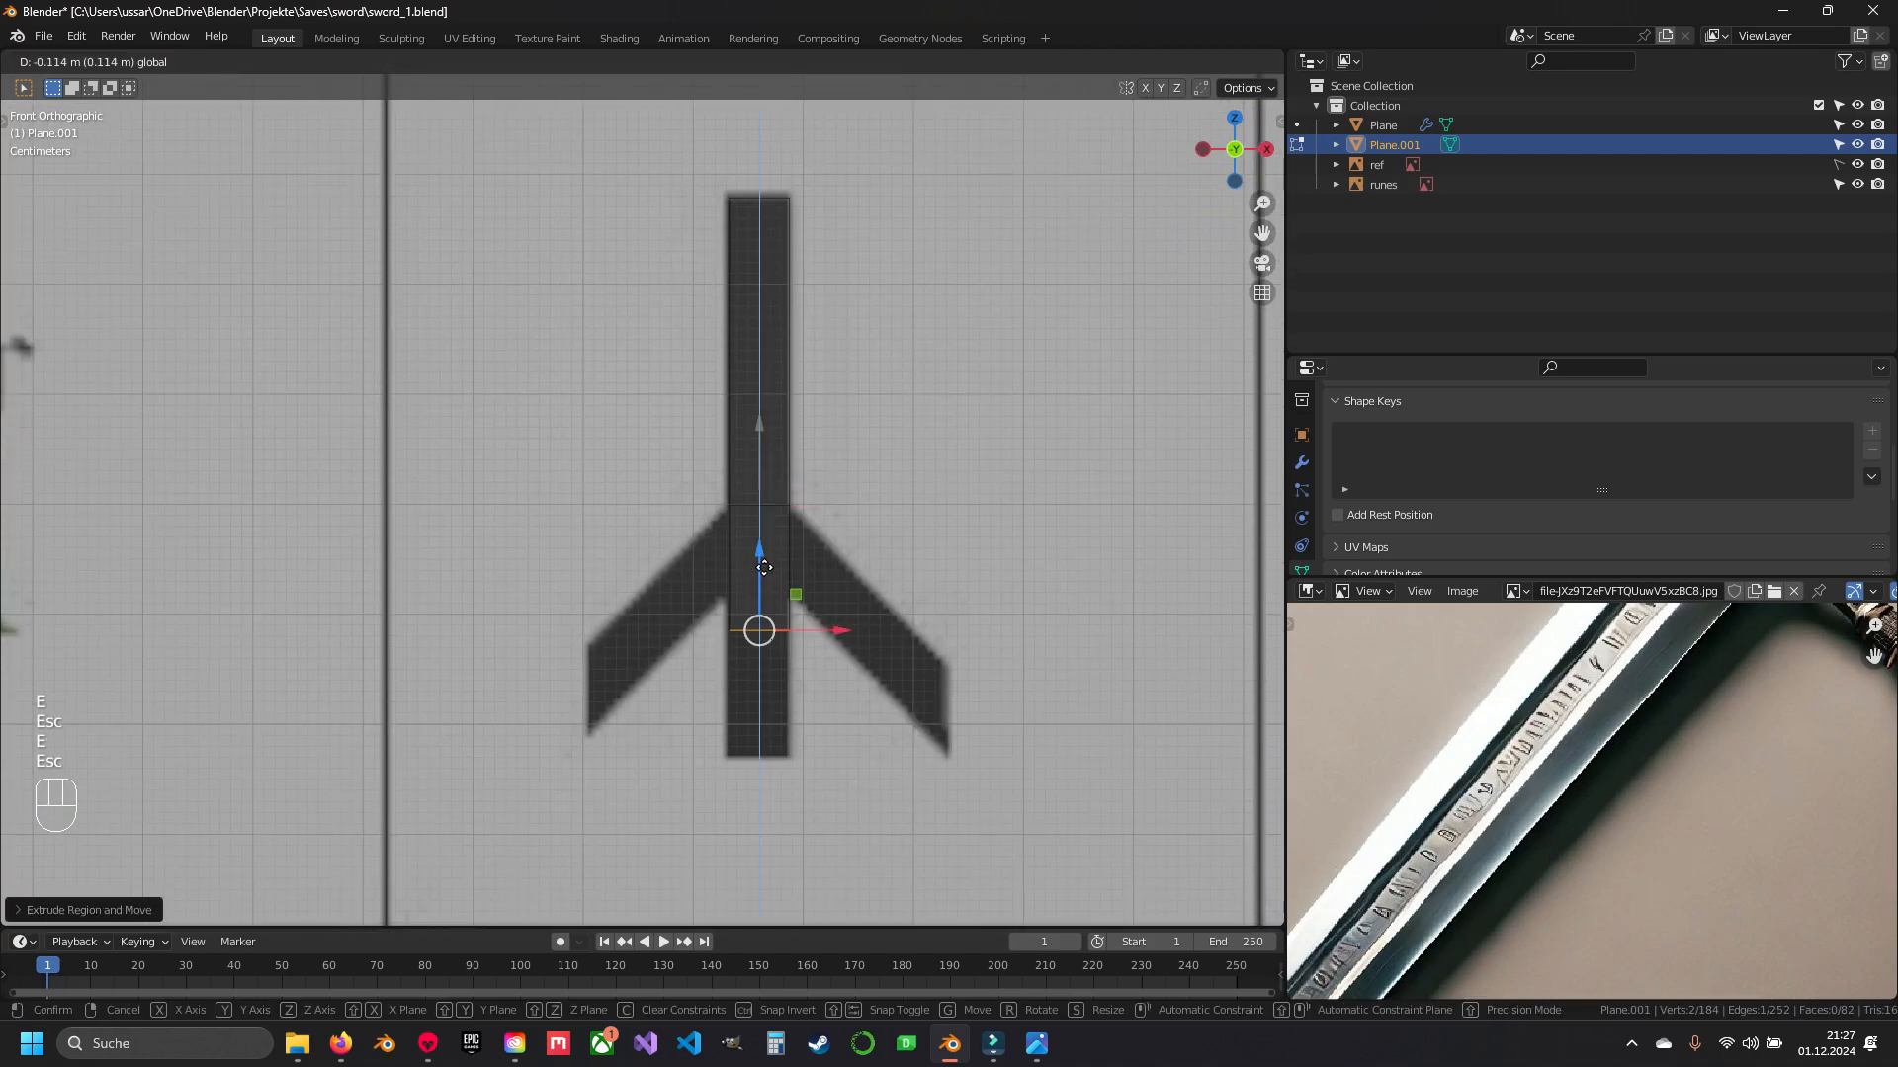
drag(759, 514, 759, 676)
- Extrude the Yr rune's two arms from the sides of the stem out to their lower ends
scroll(759, 553, up, 2)
right_click(777, 373)
key(e)
click(1080, 602)
- Duplicate an edge to the top of the Eh rune and extrude the stem down along Z to the crossbar
scroll(1079, 602, down, 4)
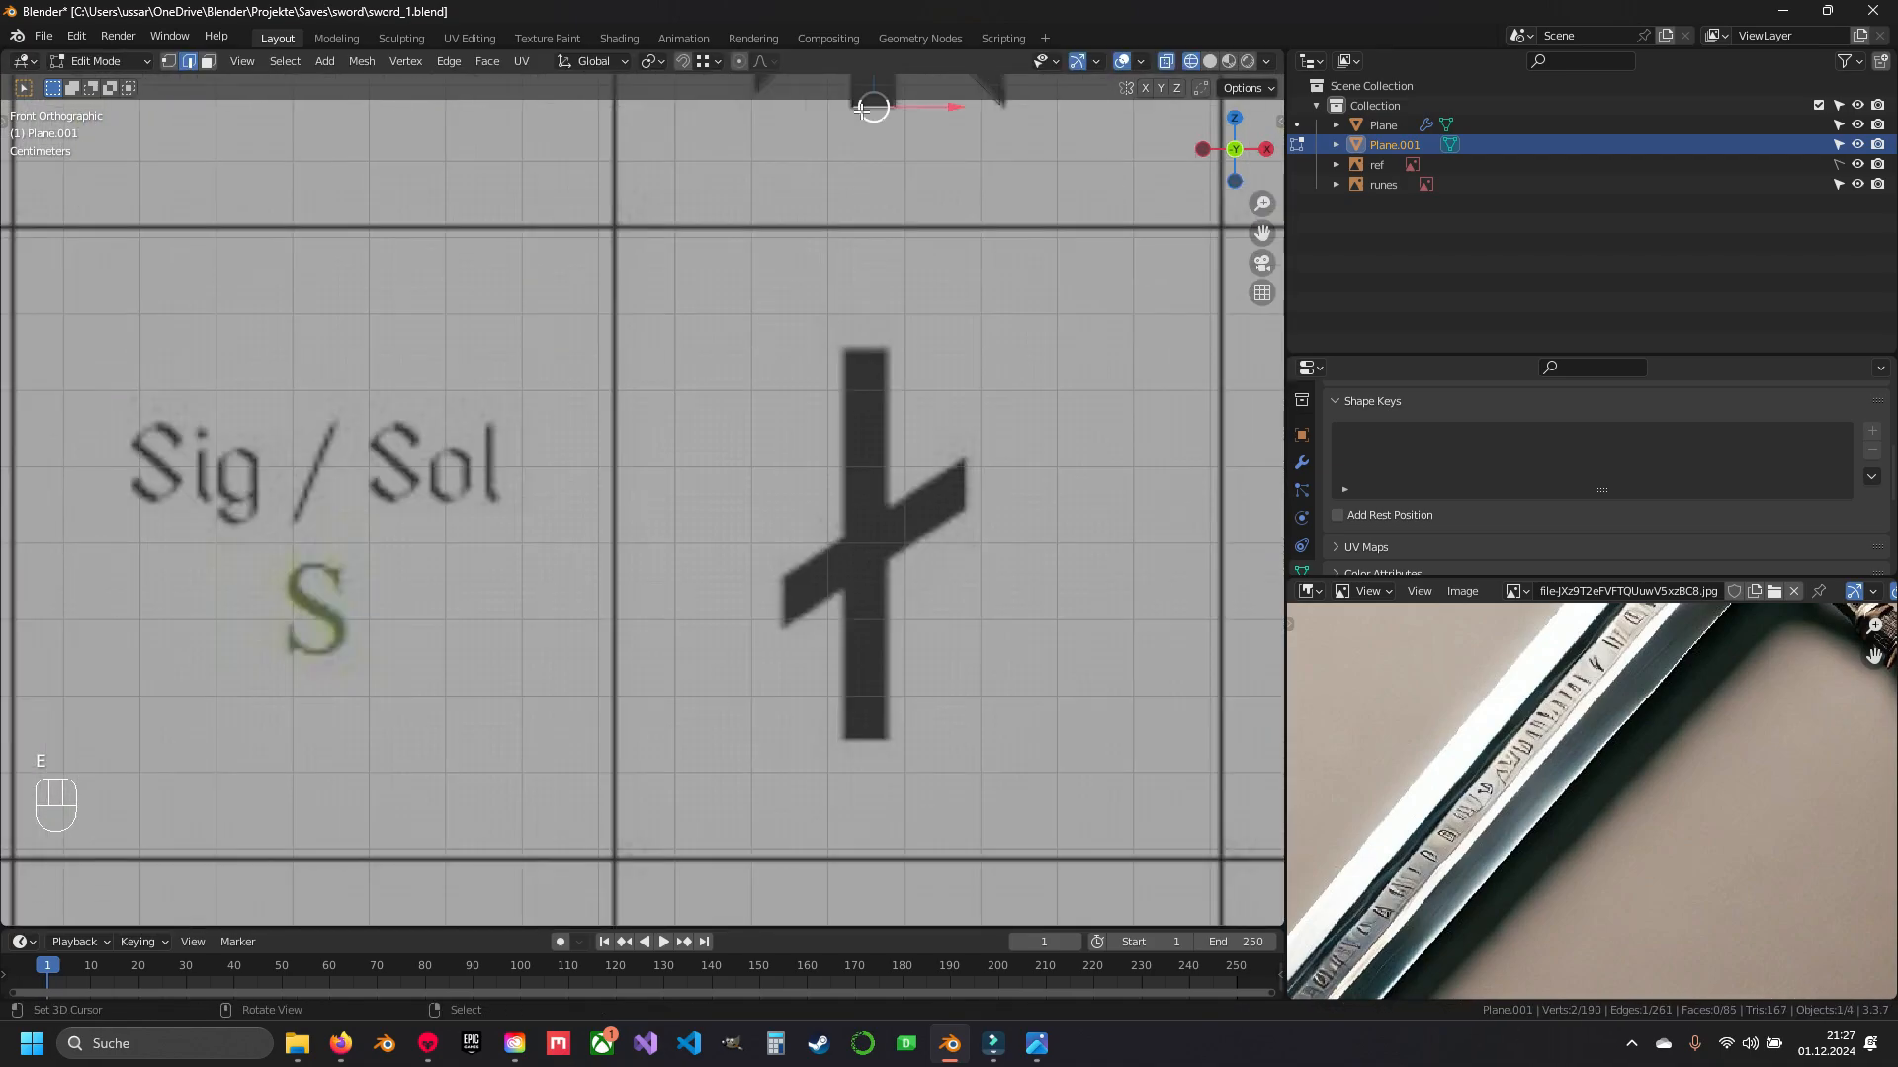
key(shift+d)
scroll(795, 419, up, 2)
key(e)
key(Escape)
drag(863, 321, 862, 553)
shift+middle_drag(863, 553, 808, 388)
- Continue extruding the Eh stem down along Z through the crossbar junction to the foot
key(e)
key(Escape)
drag(807, 389, 807, 452)
scroll(813, 495, up, 2)
shift+middle_drag(813, 494, 791, 355)
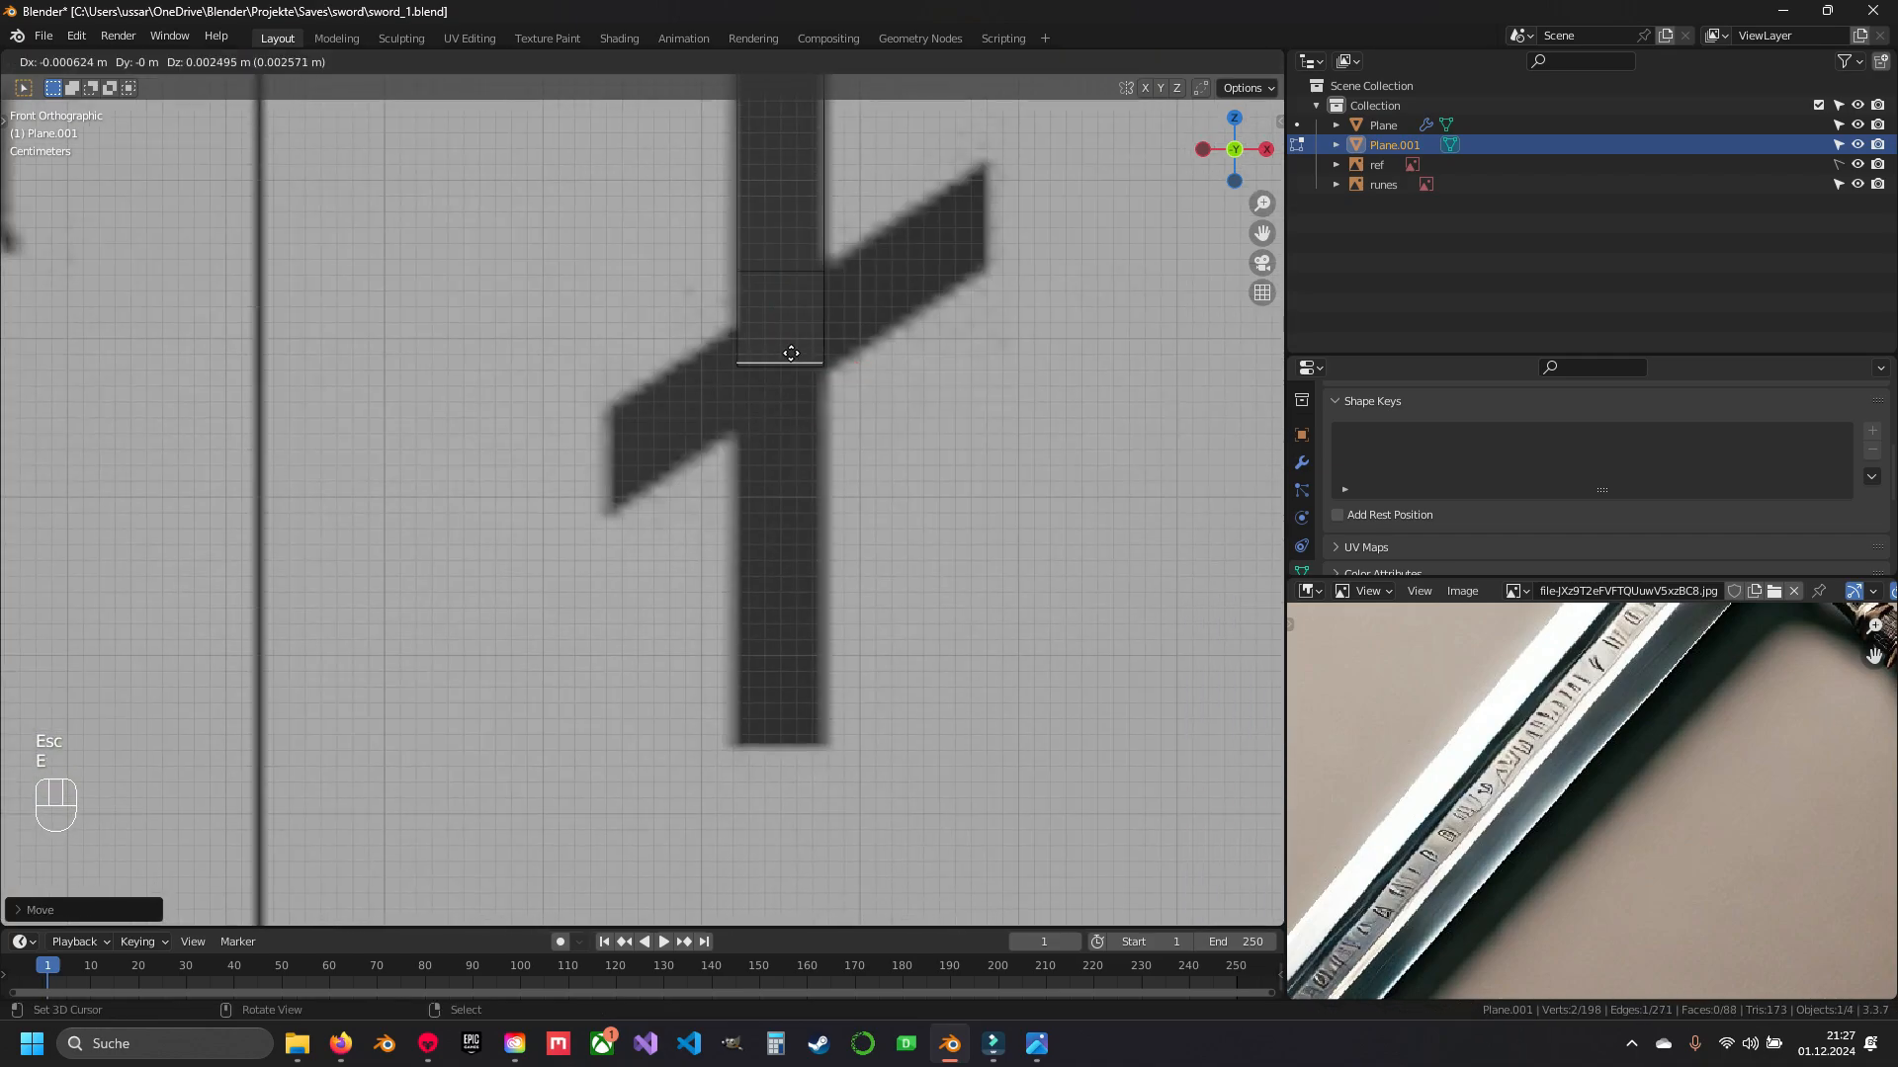
drag(781, 301, 781, 676)
- Extrude both halves of the Eh rune's slanted crossbar from the stem out to their ends
key(e)
click(623, 420)
right_click(835, 311)
key(e)
click(908, 262)
- Fit a duplicated edge across the Gibor rune's upper end and extrude the first segment to the upper bend
scroll(908, 262, down, 3)
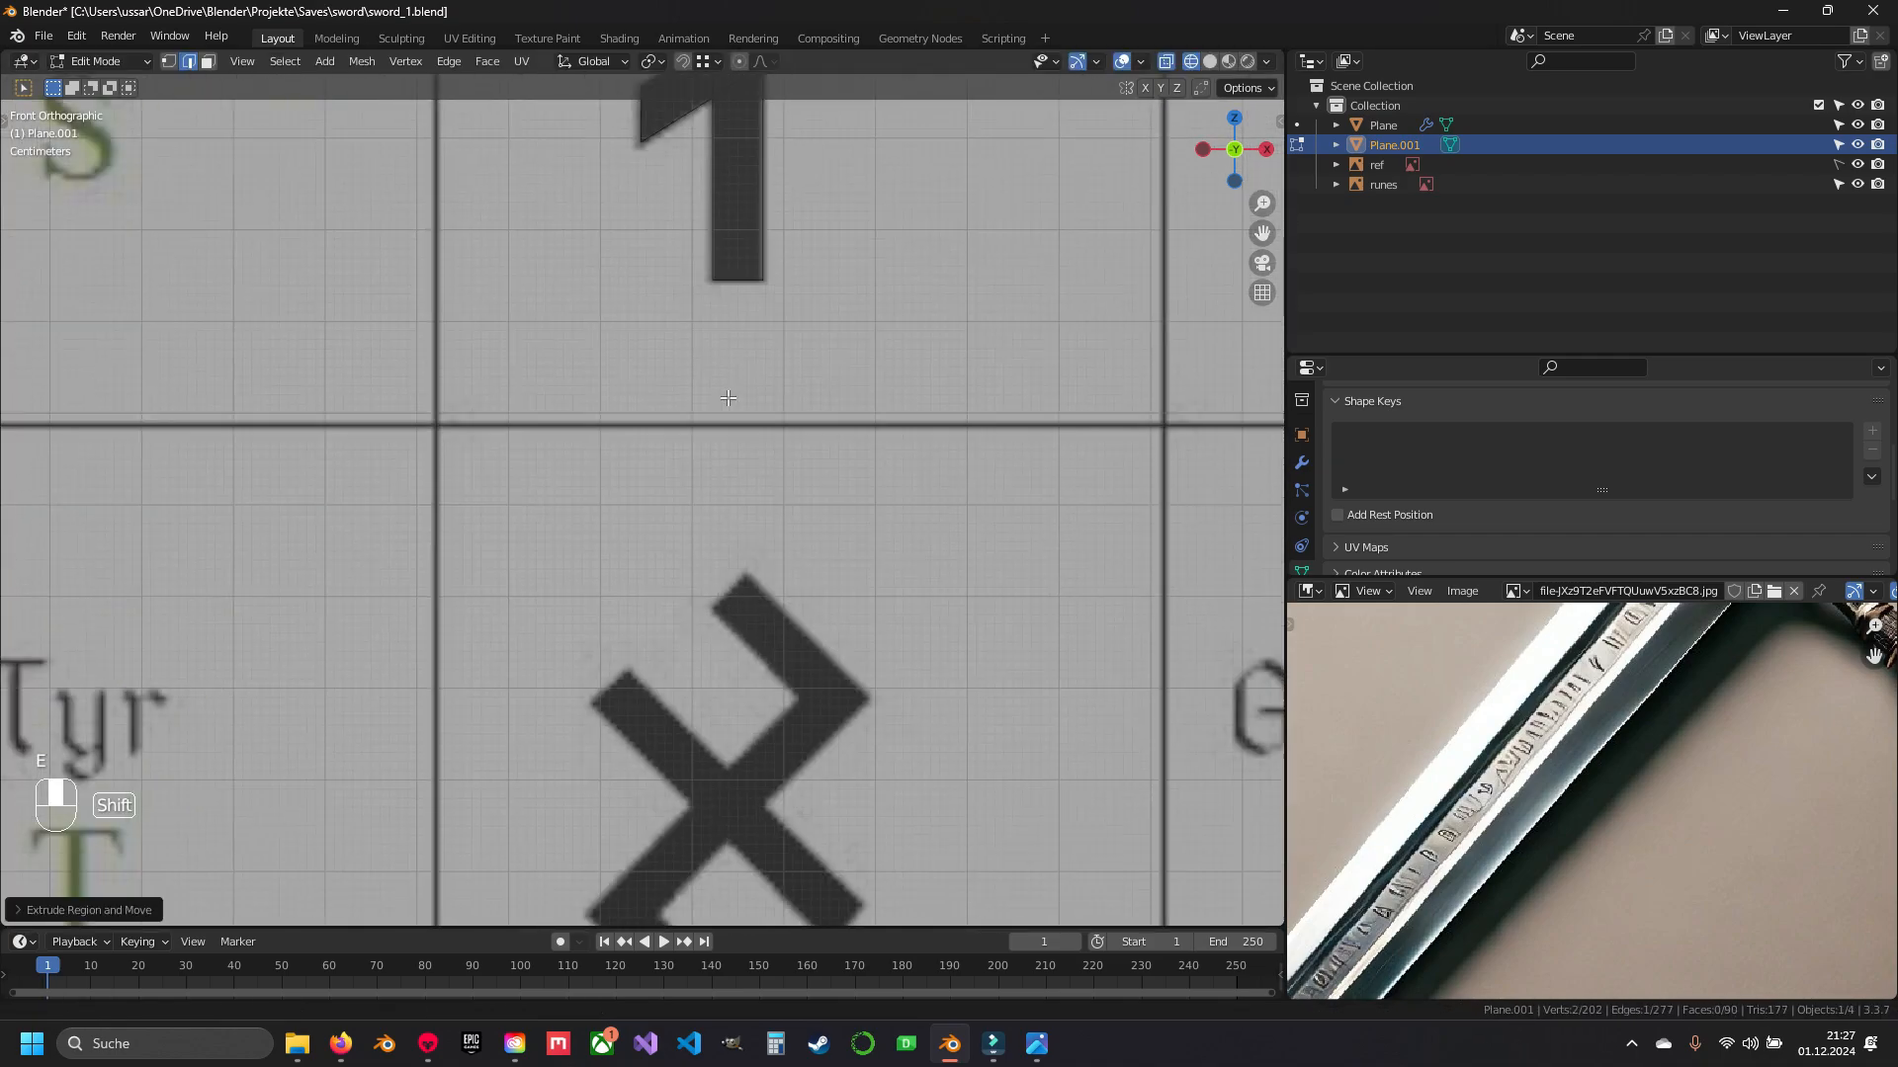
key(shift+d)
click(780, 563)
scroll(771, 494, up, 3)
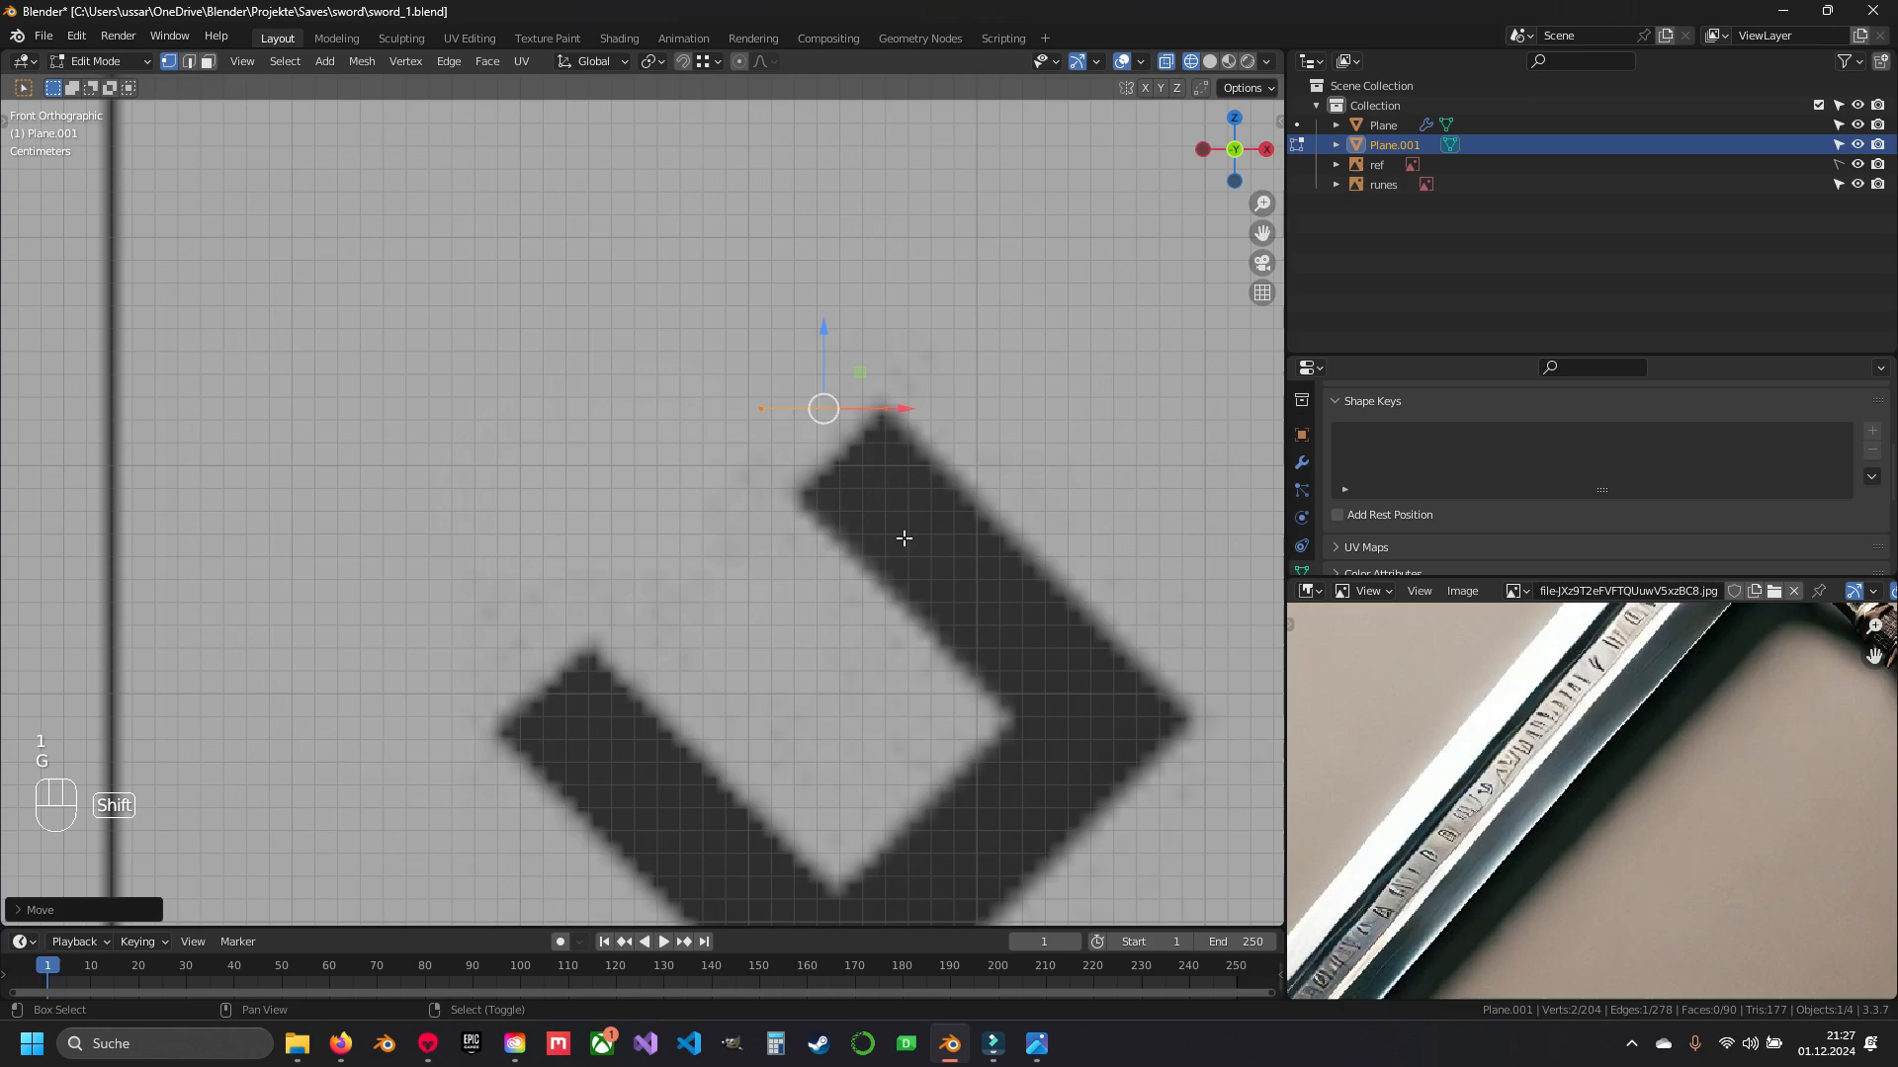
key(2)
scroll(529, 413, down, 3)
right_drag(658, 487, 699, 527)
scroll(700, 527, up, 2)
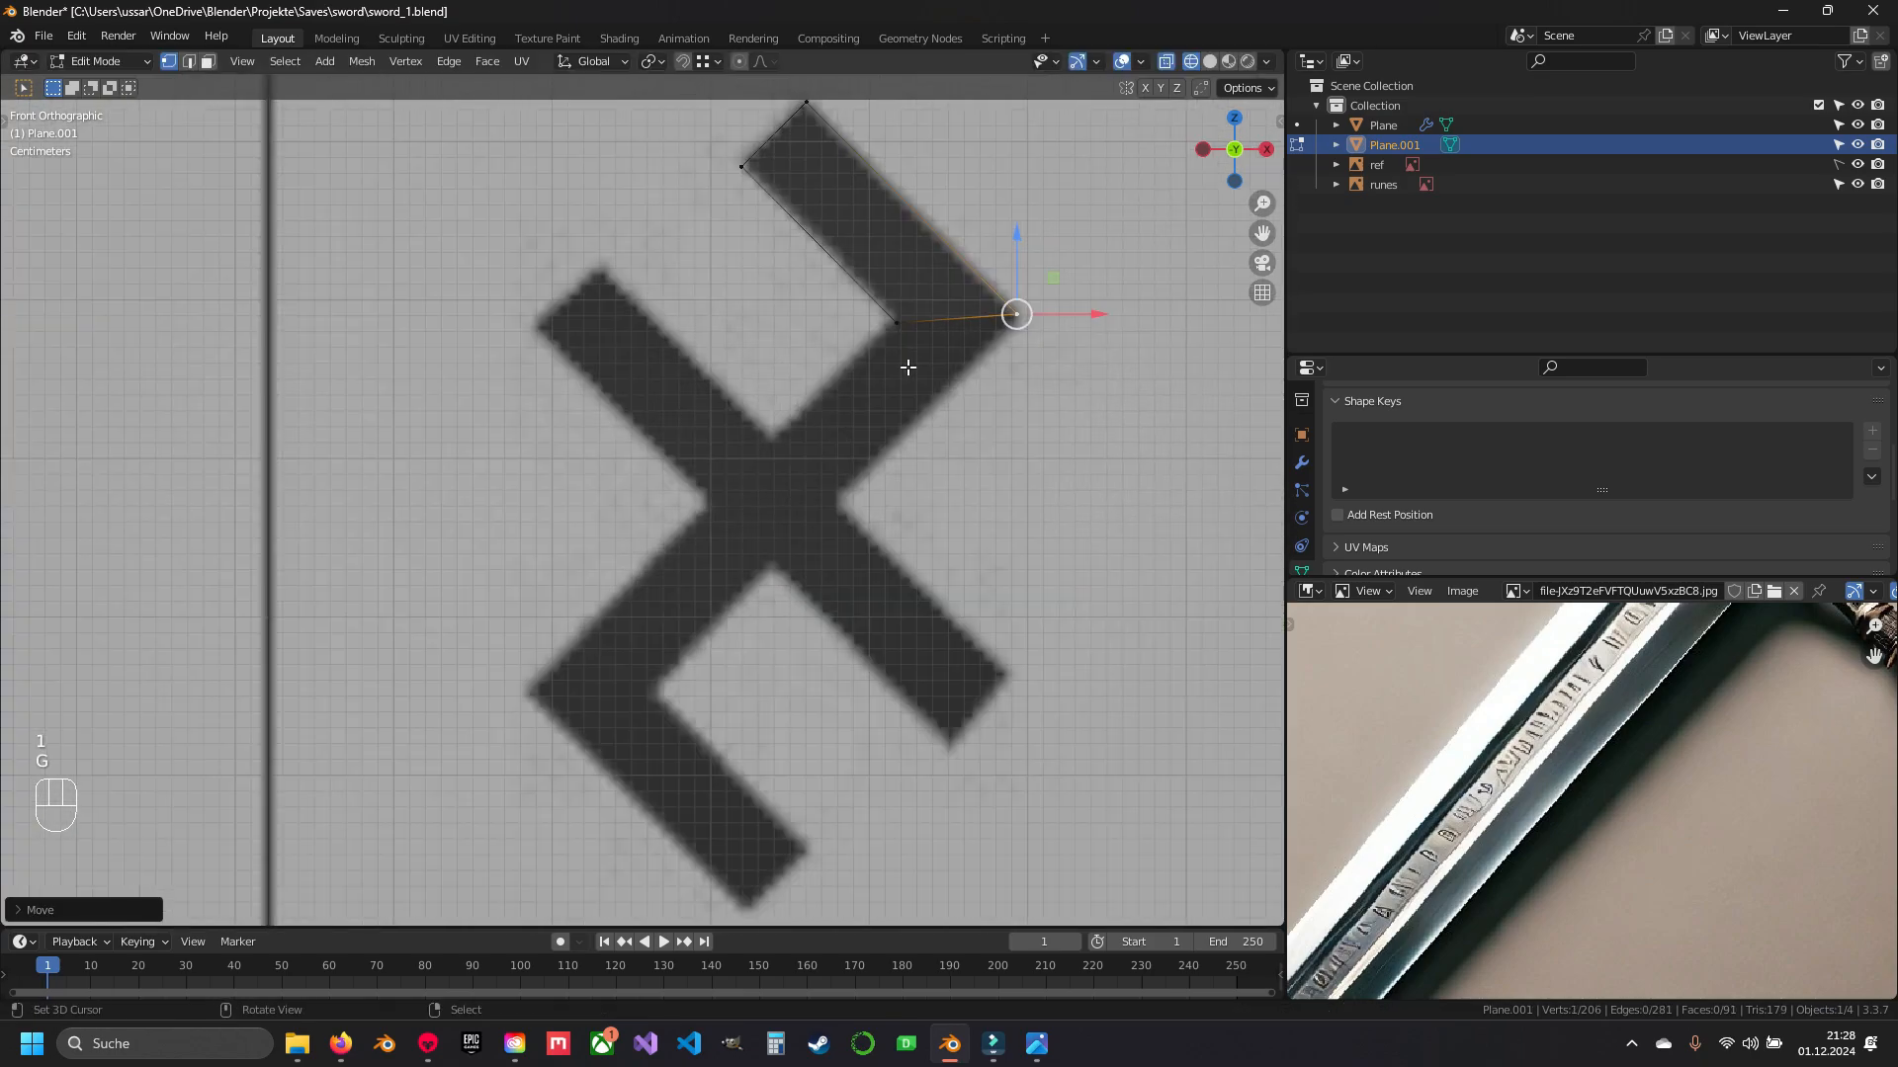
- Extrude the Gibor rune from its upper bend down to the central crossing and fit the vertices to the crossing's corners
key(2)
key(e)
click(804, 483)
key(1)
right_drag(803, 485, 746, 553)
- Extrude the Gibor rune through the central crossing to the lower bend and move the end vertices to the bend's corners
key(e)
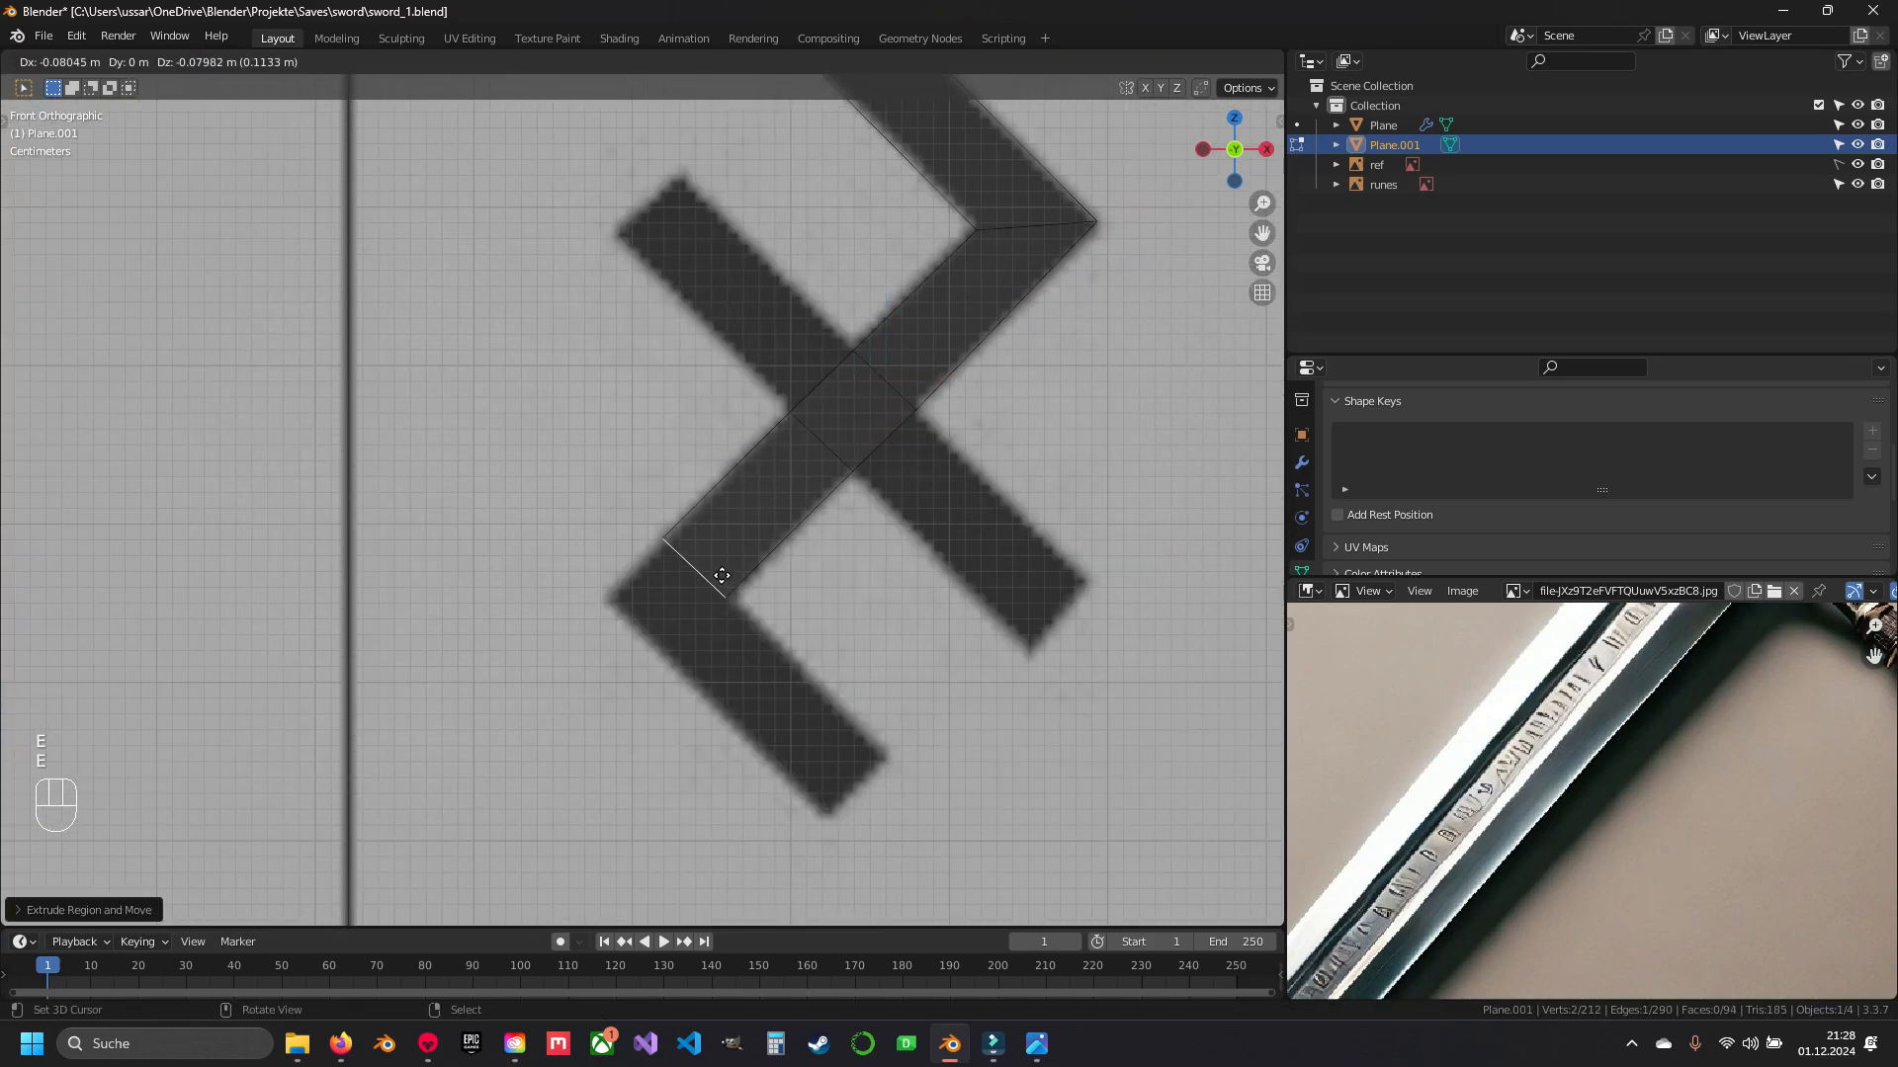
click(722, 576)
key(1)
key(g)
click(750, 534)
- Extrude the Gibor rune's last segment from the lower bend and fit it to the corners of the lower end
key(2)
shift+middle_drag(750, 533, 684, 371)
key(e)
shift+middle_drag(823, 297, 801, 450)
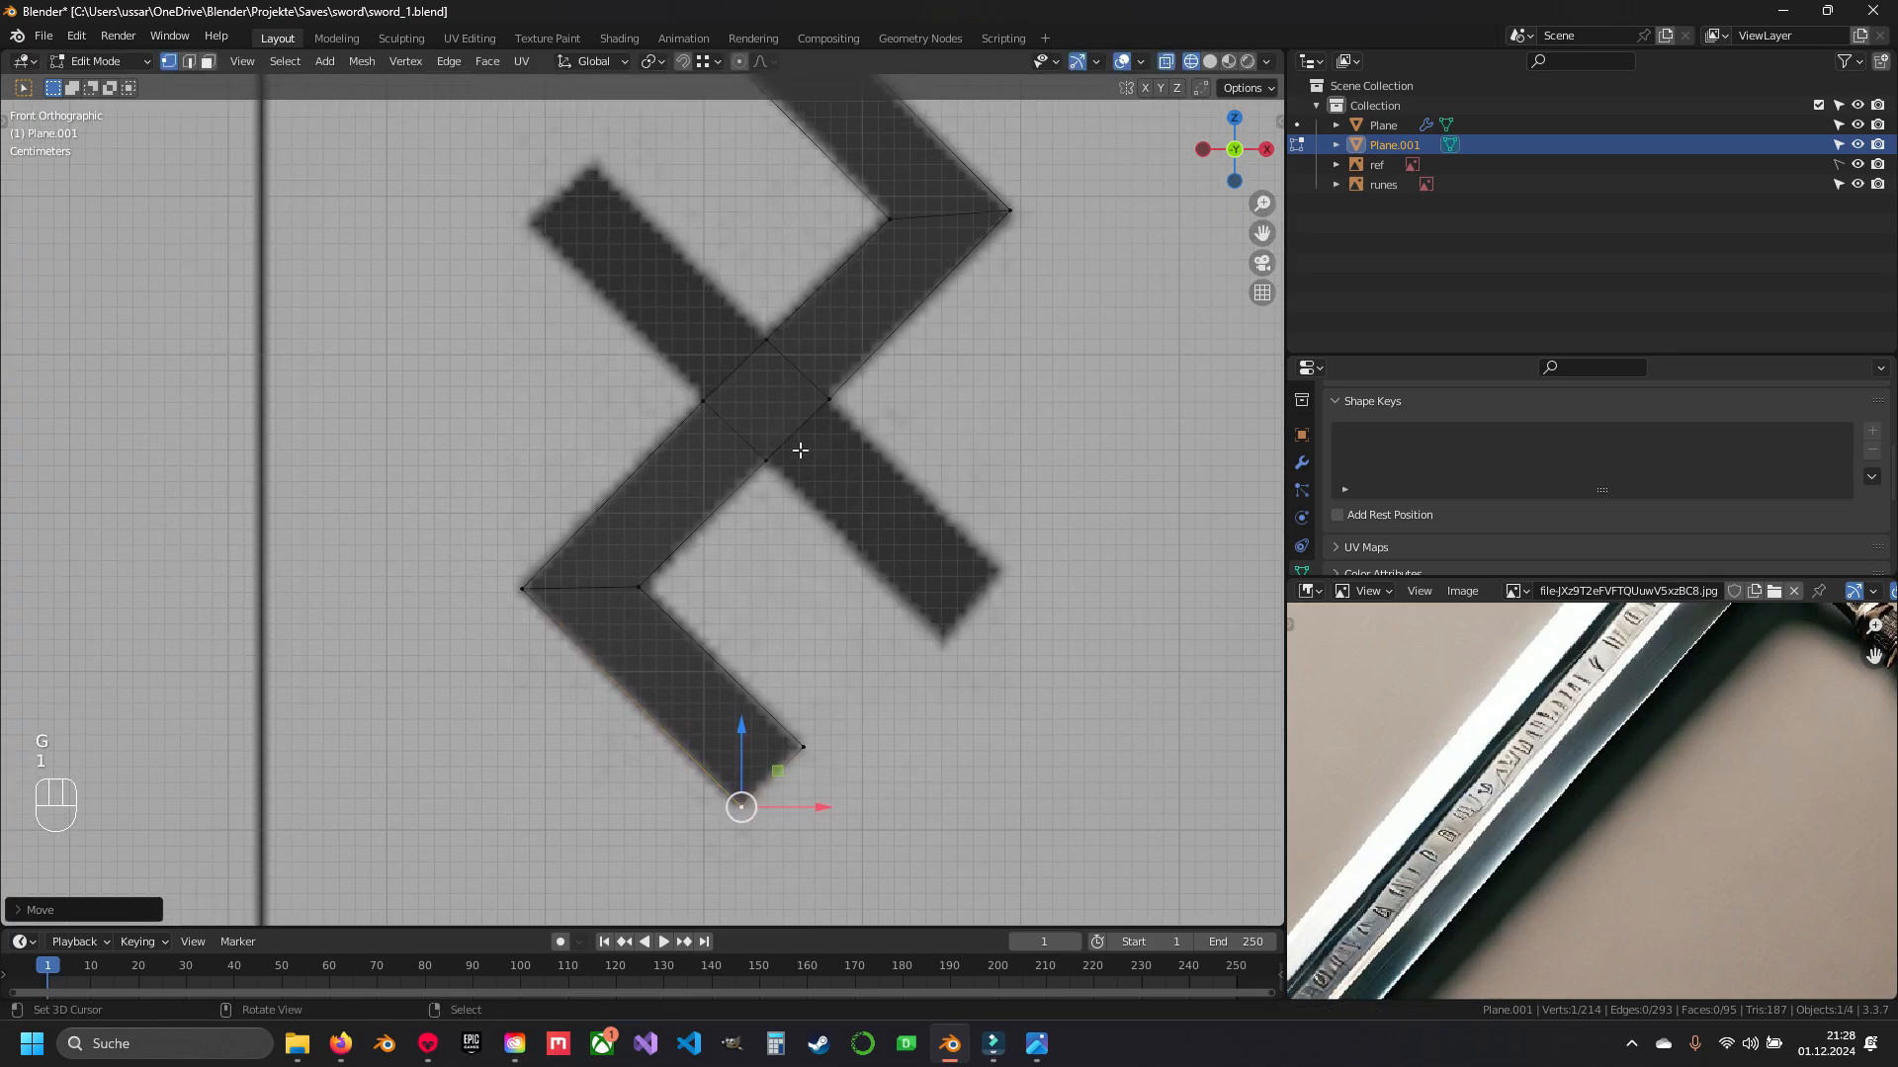
- Extrude the Gibor rune's crossing diagonal bar both ways from the central crossing and fit its end vertices to the corners
key(2)
right_click(798, 432)
key(e)
click(1055, 652)
right_click(734, 371)
key(e)
click(716, 322)
key(1)
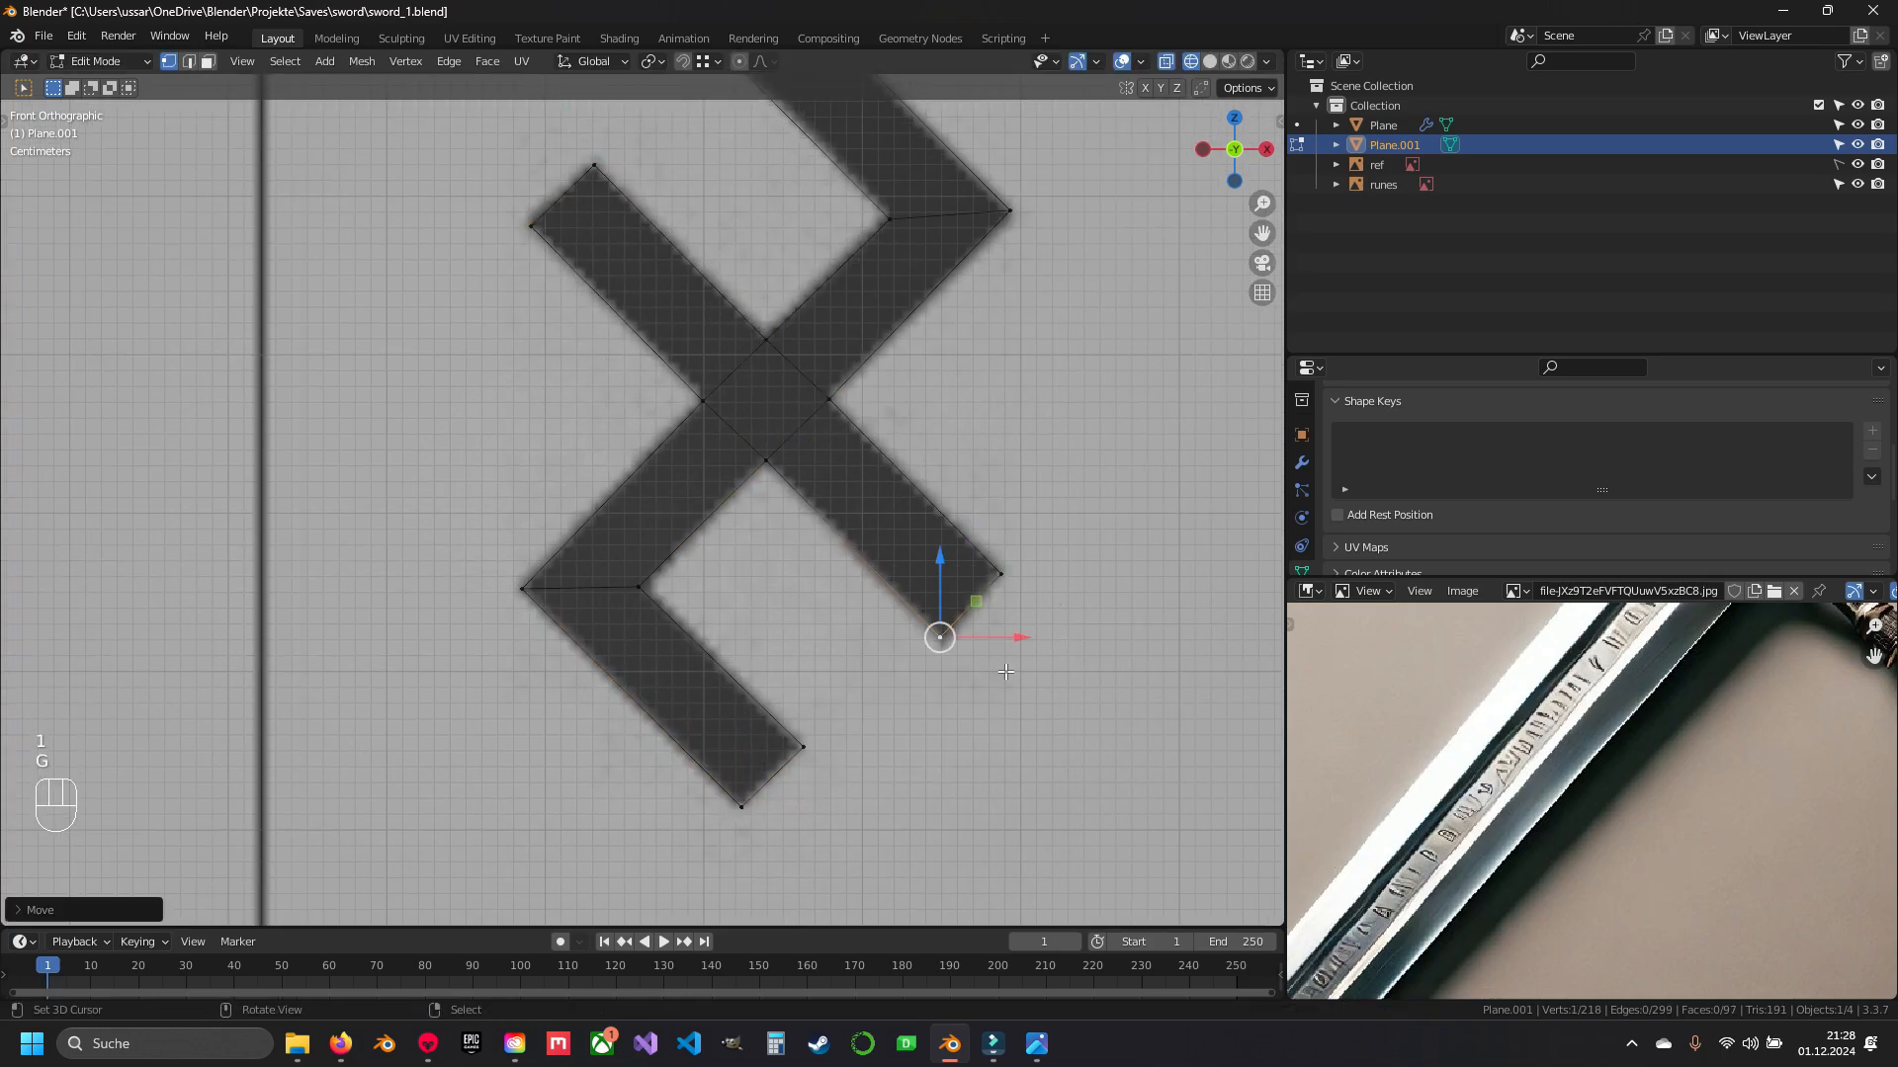
- Switch to solid shading in Object Mode, deselect everything and compare the finished rune meshes with the chart
scroll(1005, 672, down, 9)
shift+middle_drag(791, 415, 934, 593)
scroll(934, 593, down, 8)
middle_drag(855, 534, 799, 561)
key(z)
key(Tab)
scroll(755, 544, up, 6)
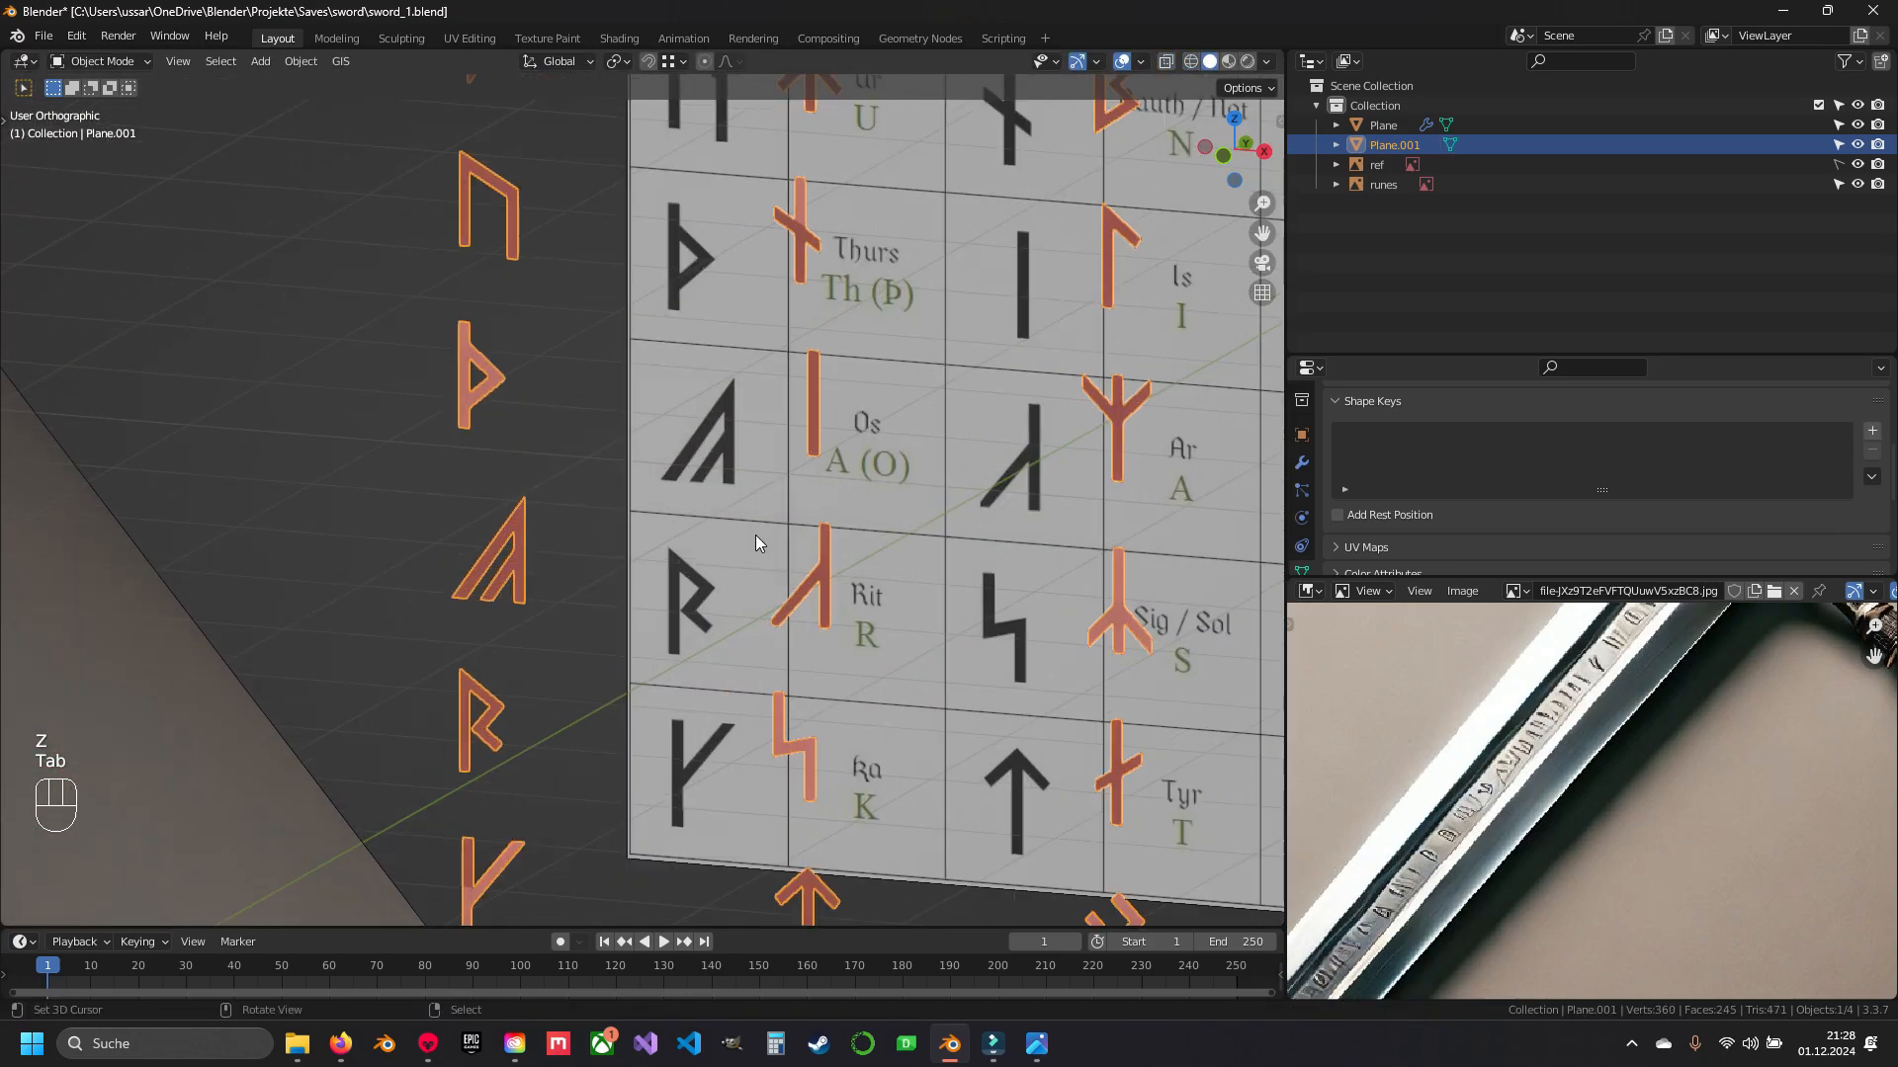
key(alt+a)
shift+middle_drag(868, 631, 614, 437)
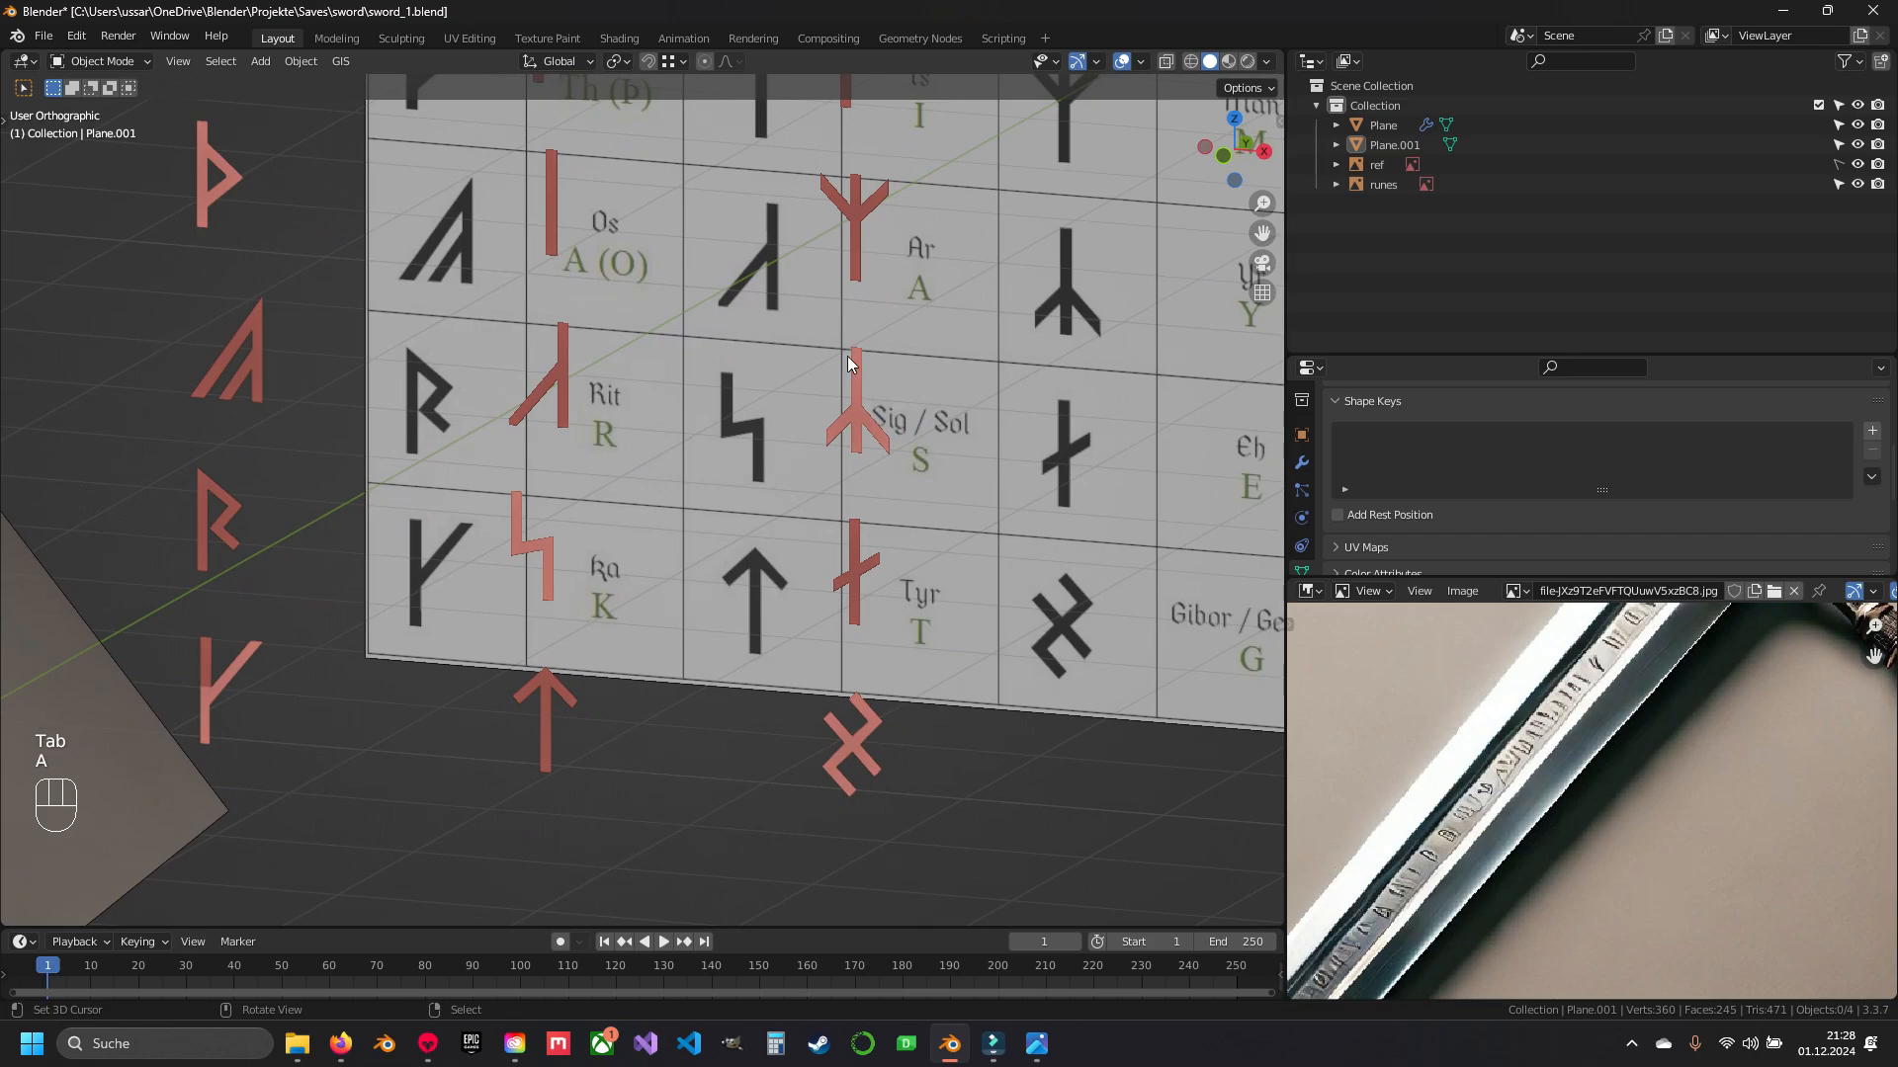
shift+middle_drag(383, 395, 538, 435)
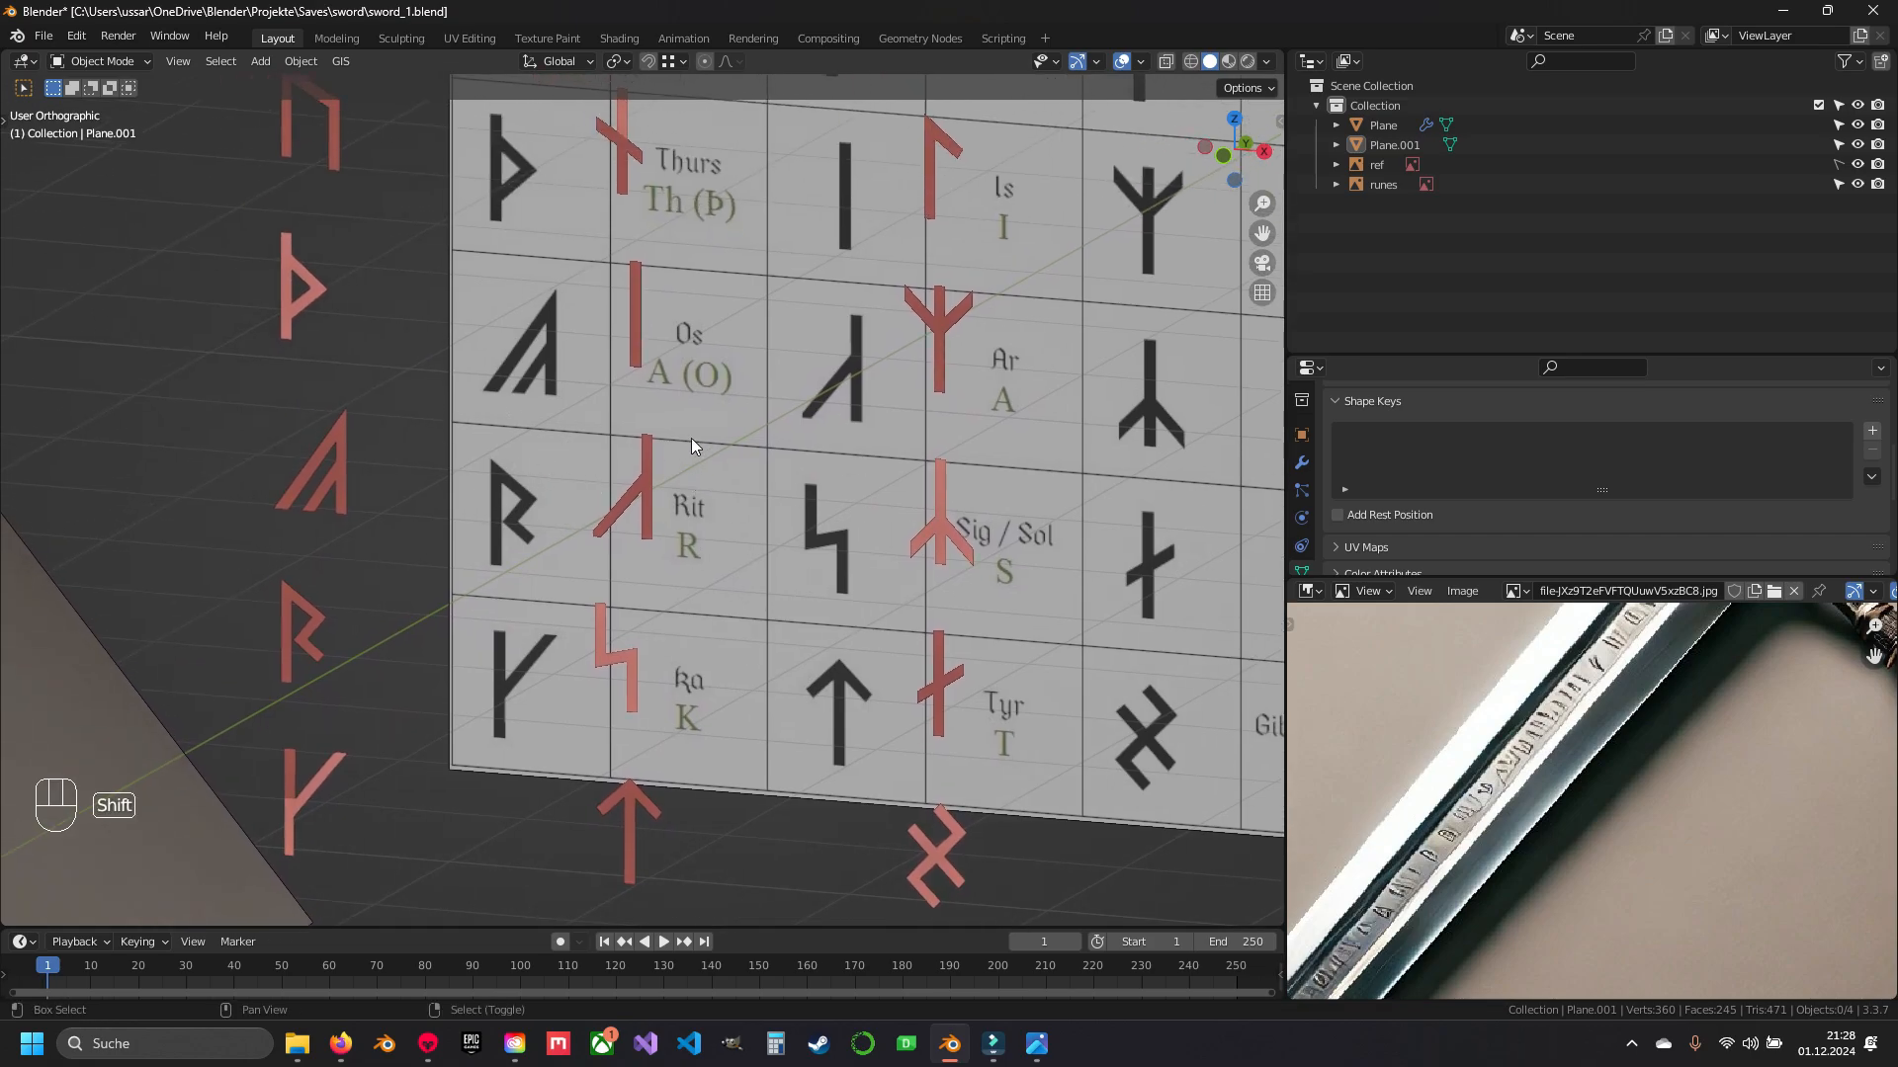
scroll(691, 437, down, 3)
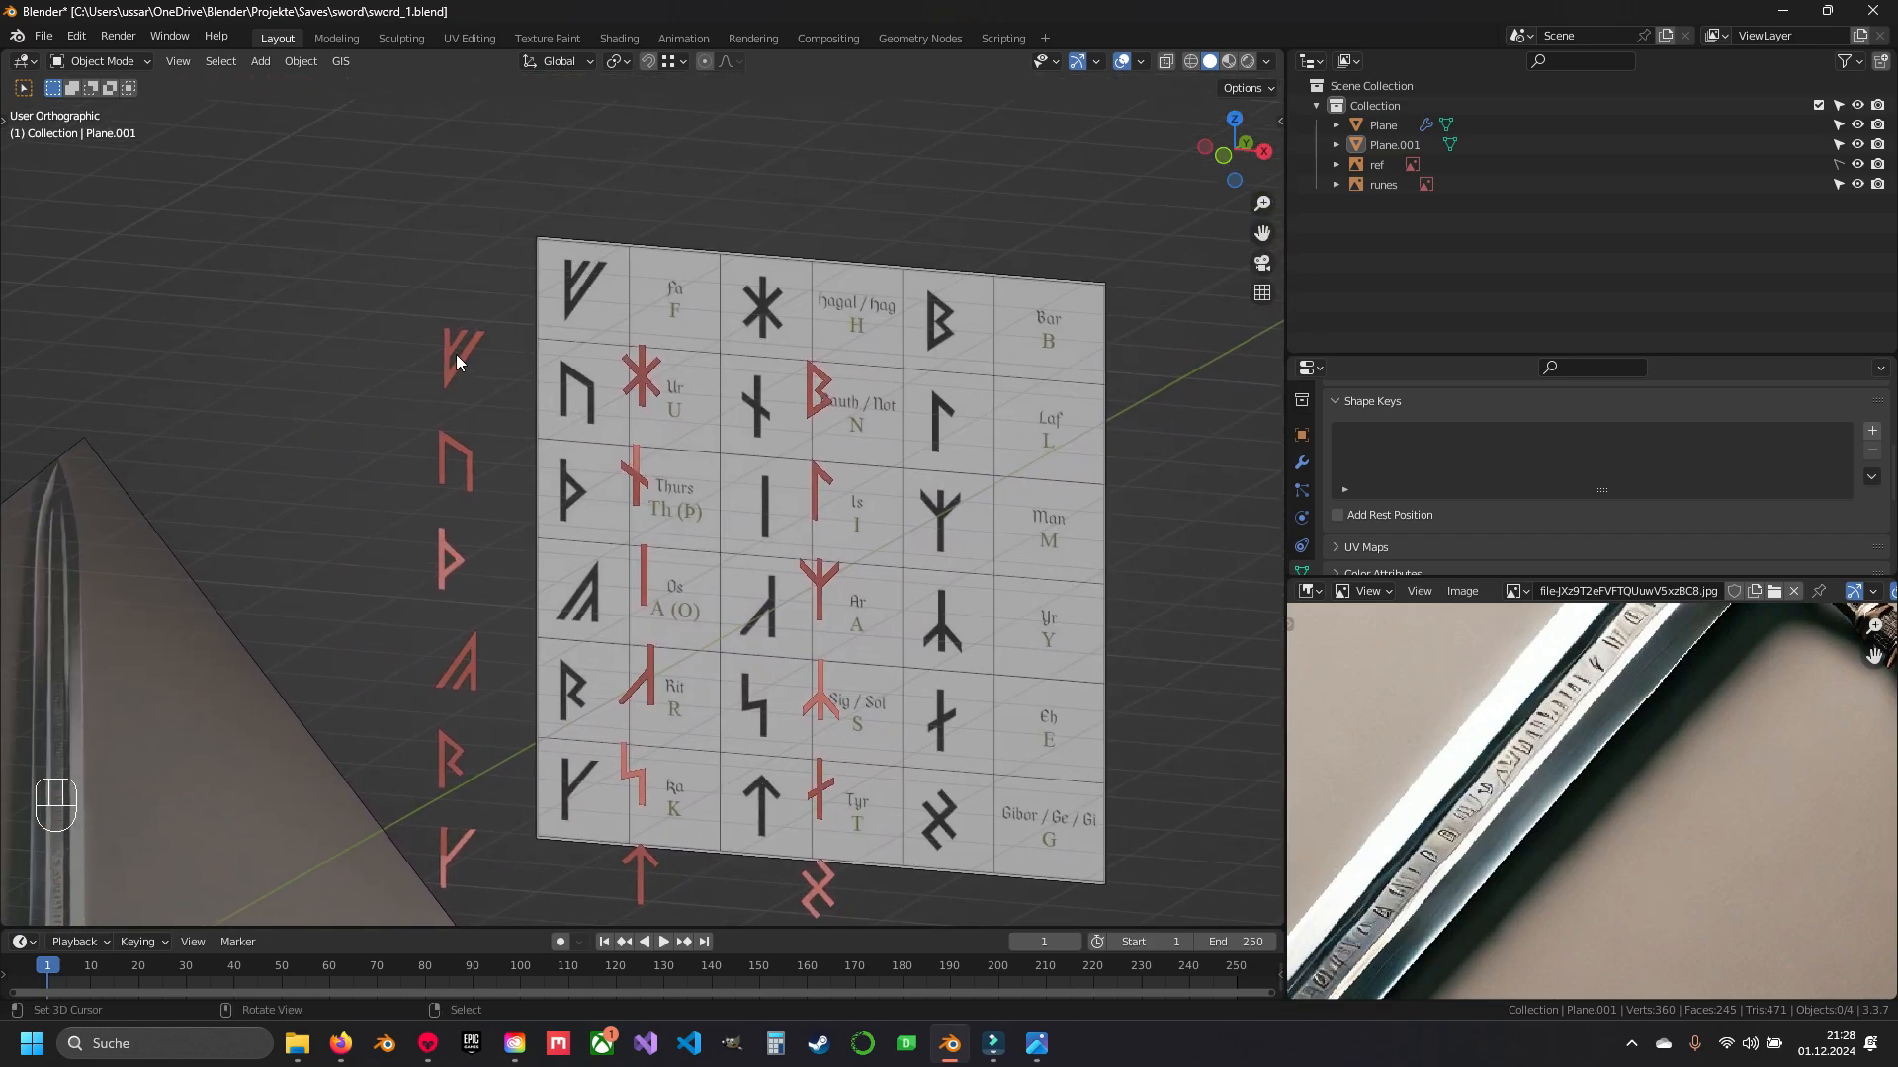
- Select the whole rune mesh in Edit Mode and recalculate its normals to the outside
click(454, 353)
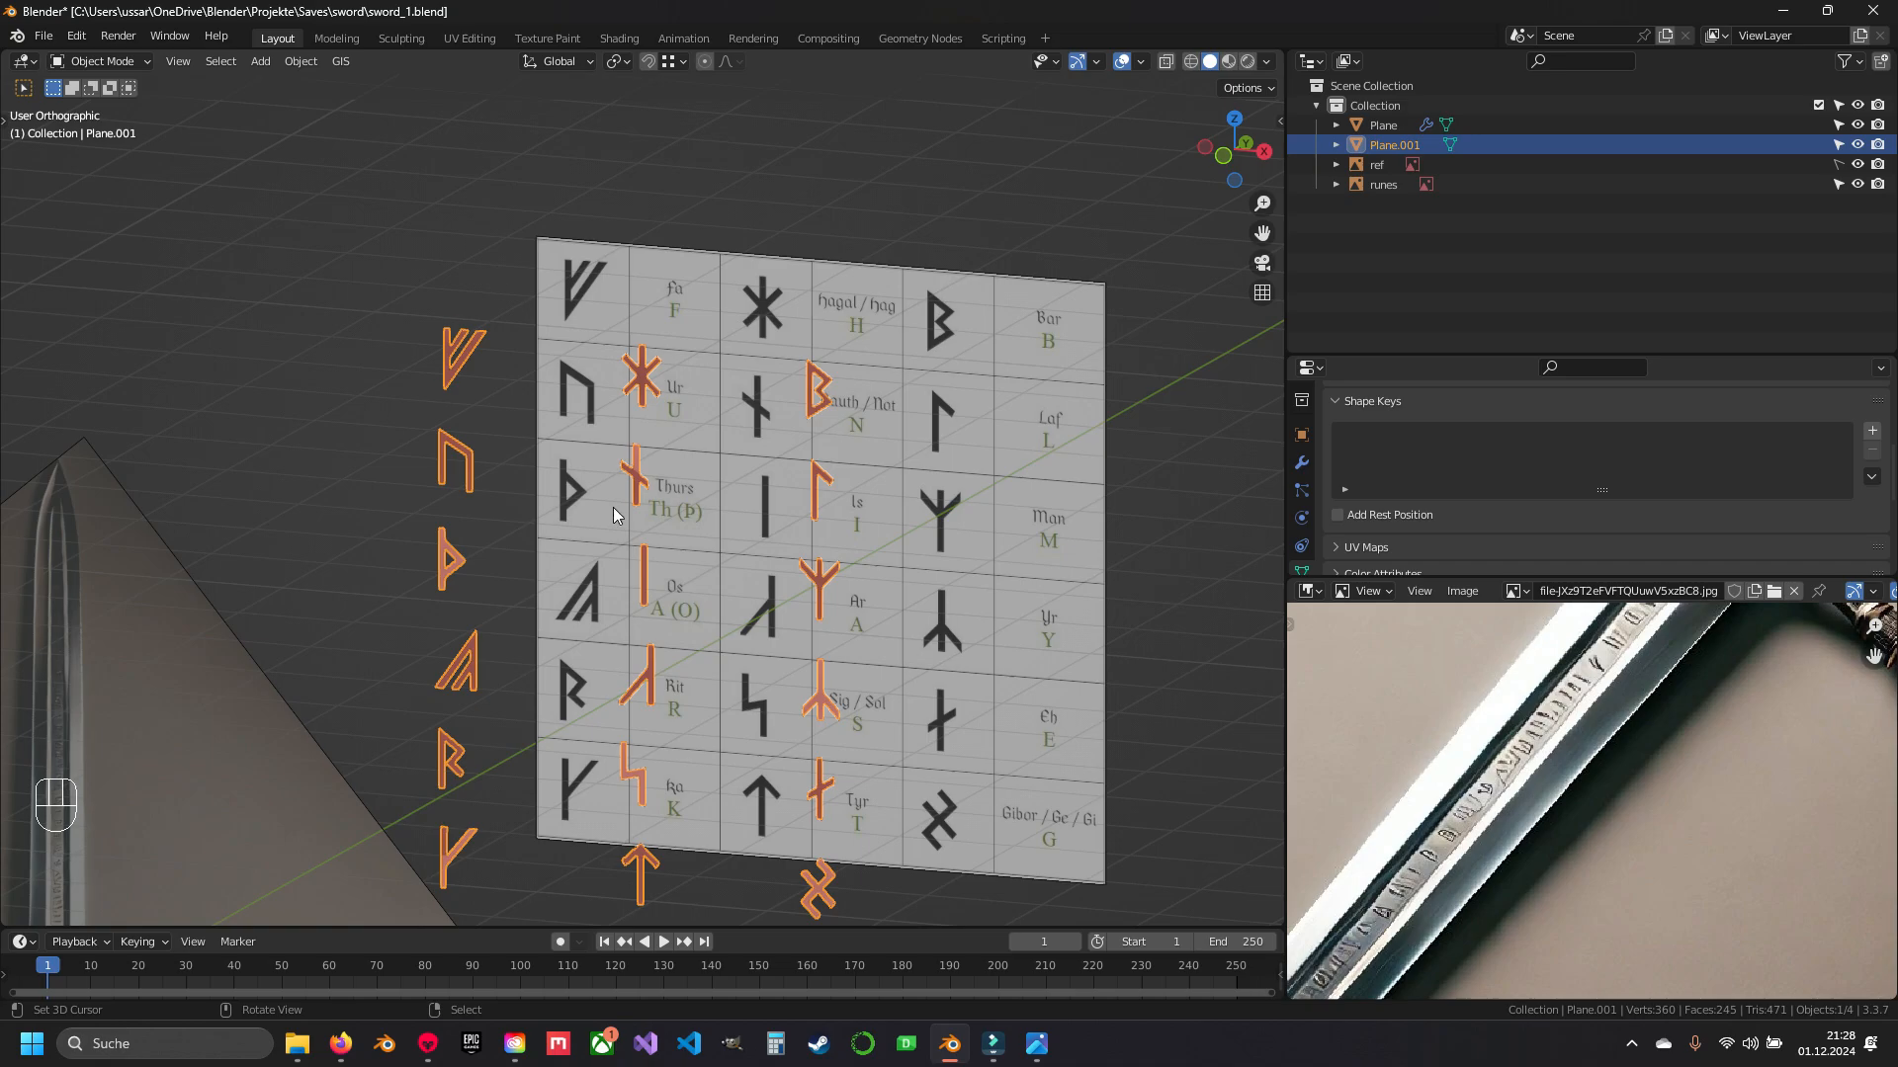
key(Tab)
shift+middle_drag(667, 547, 628, 425)
key(a)
key(a)
key(q)
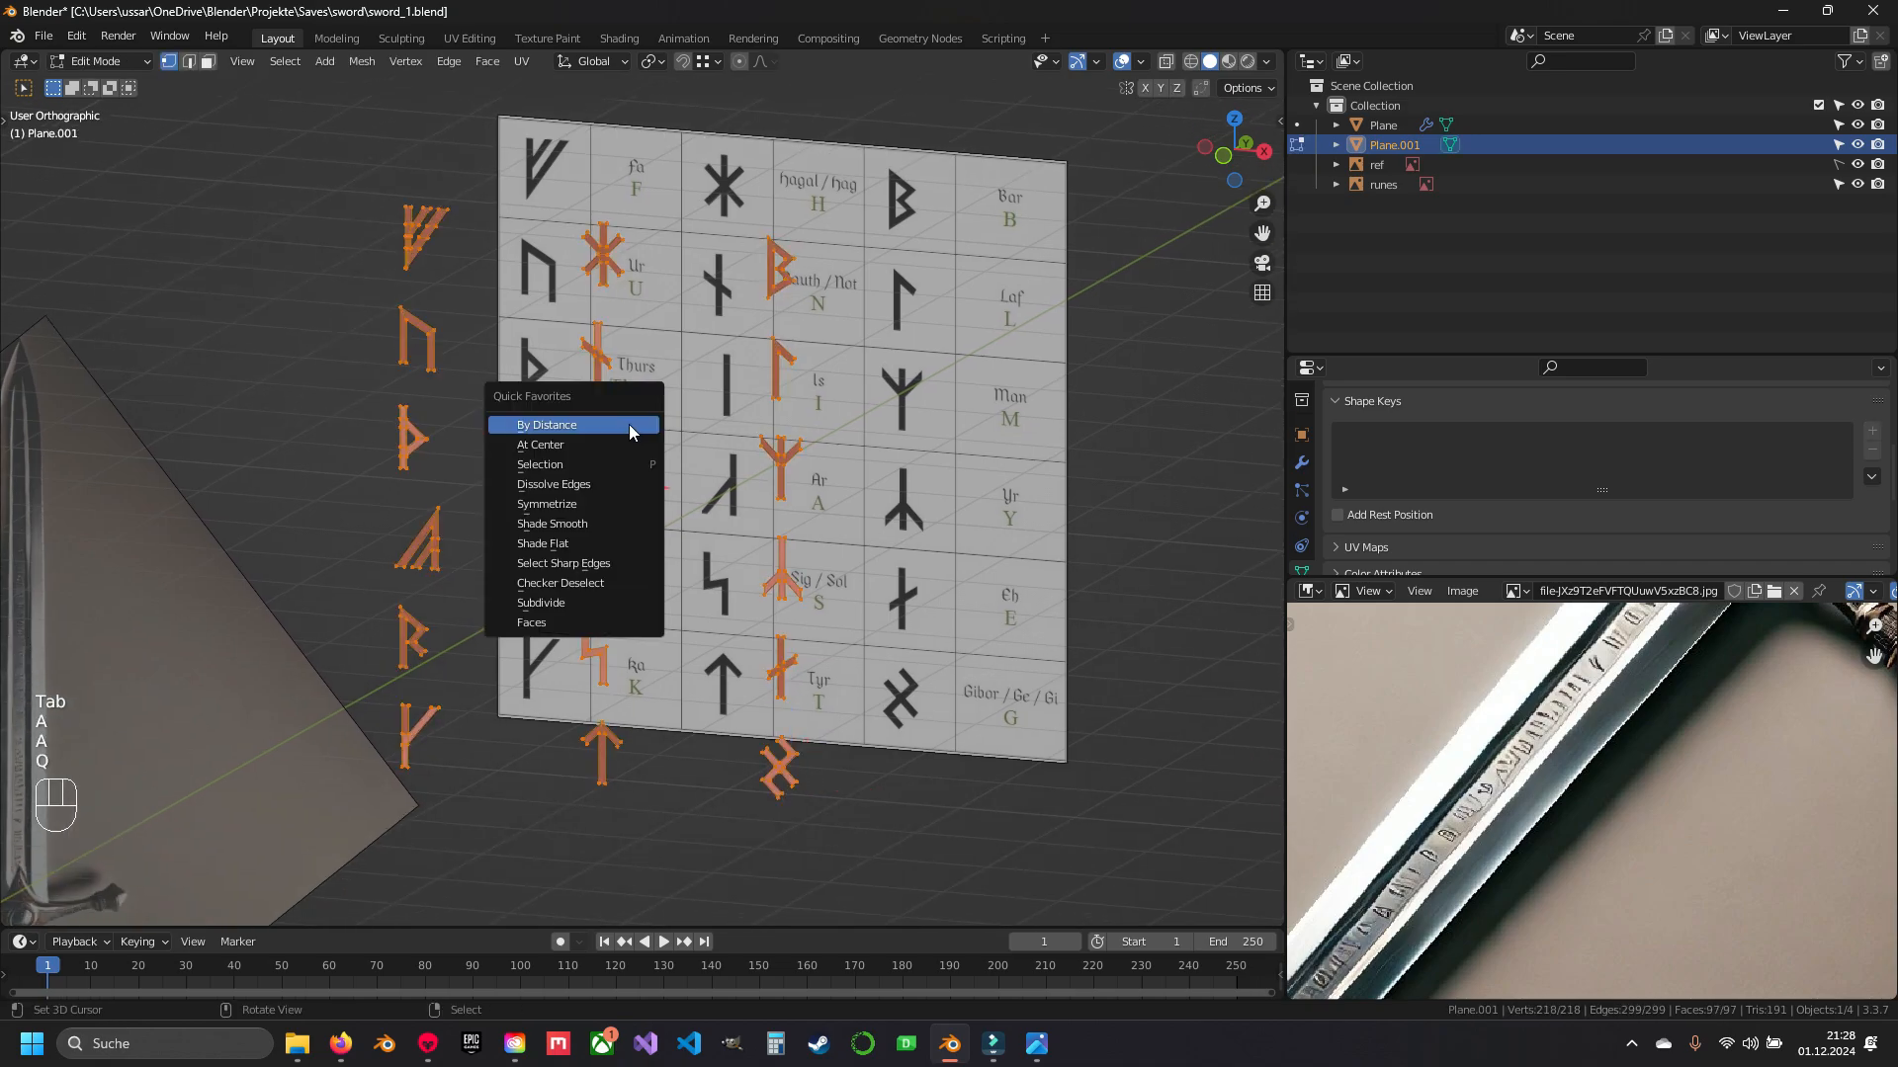
click(570, 506)
key(space)
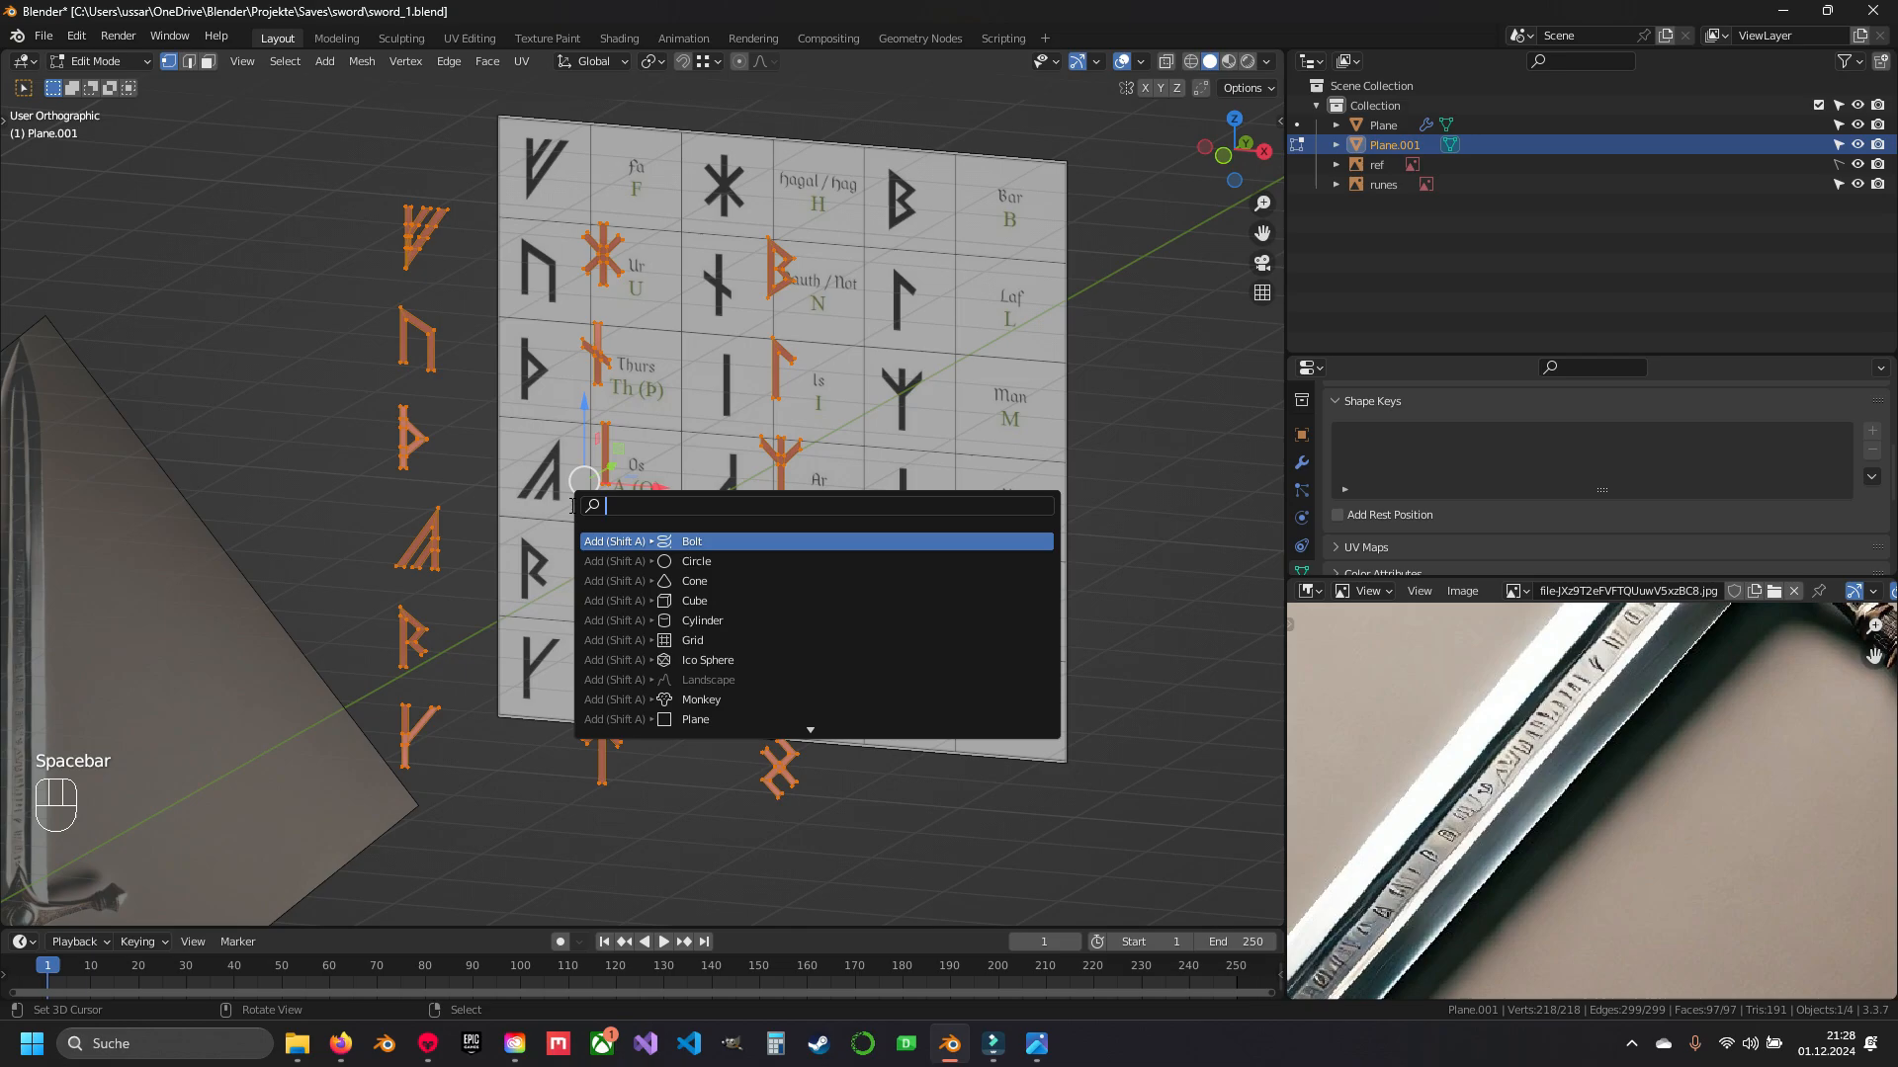
text(calc)
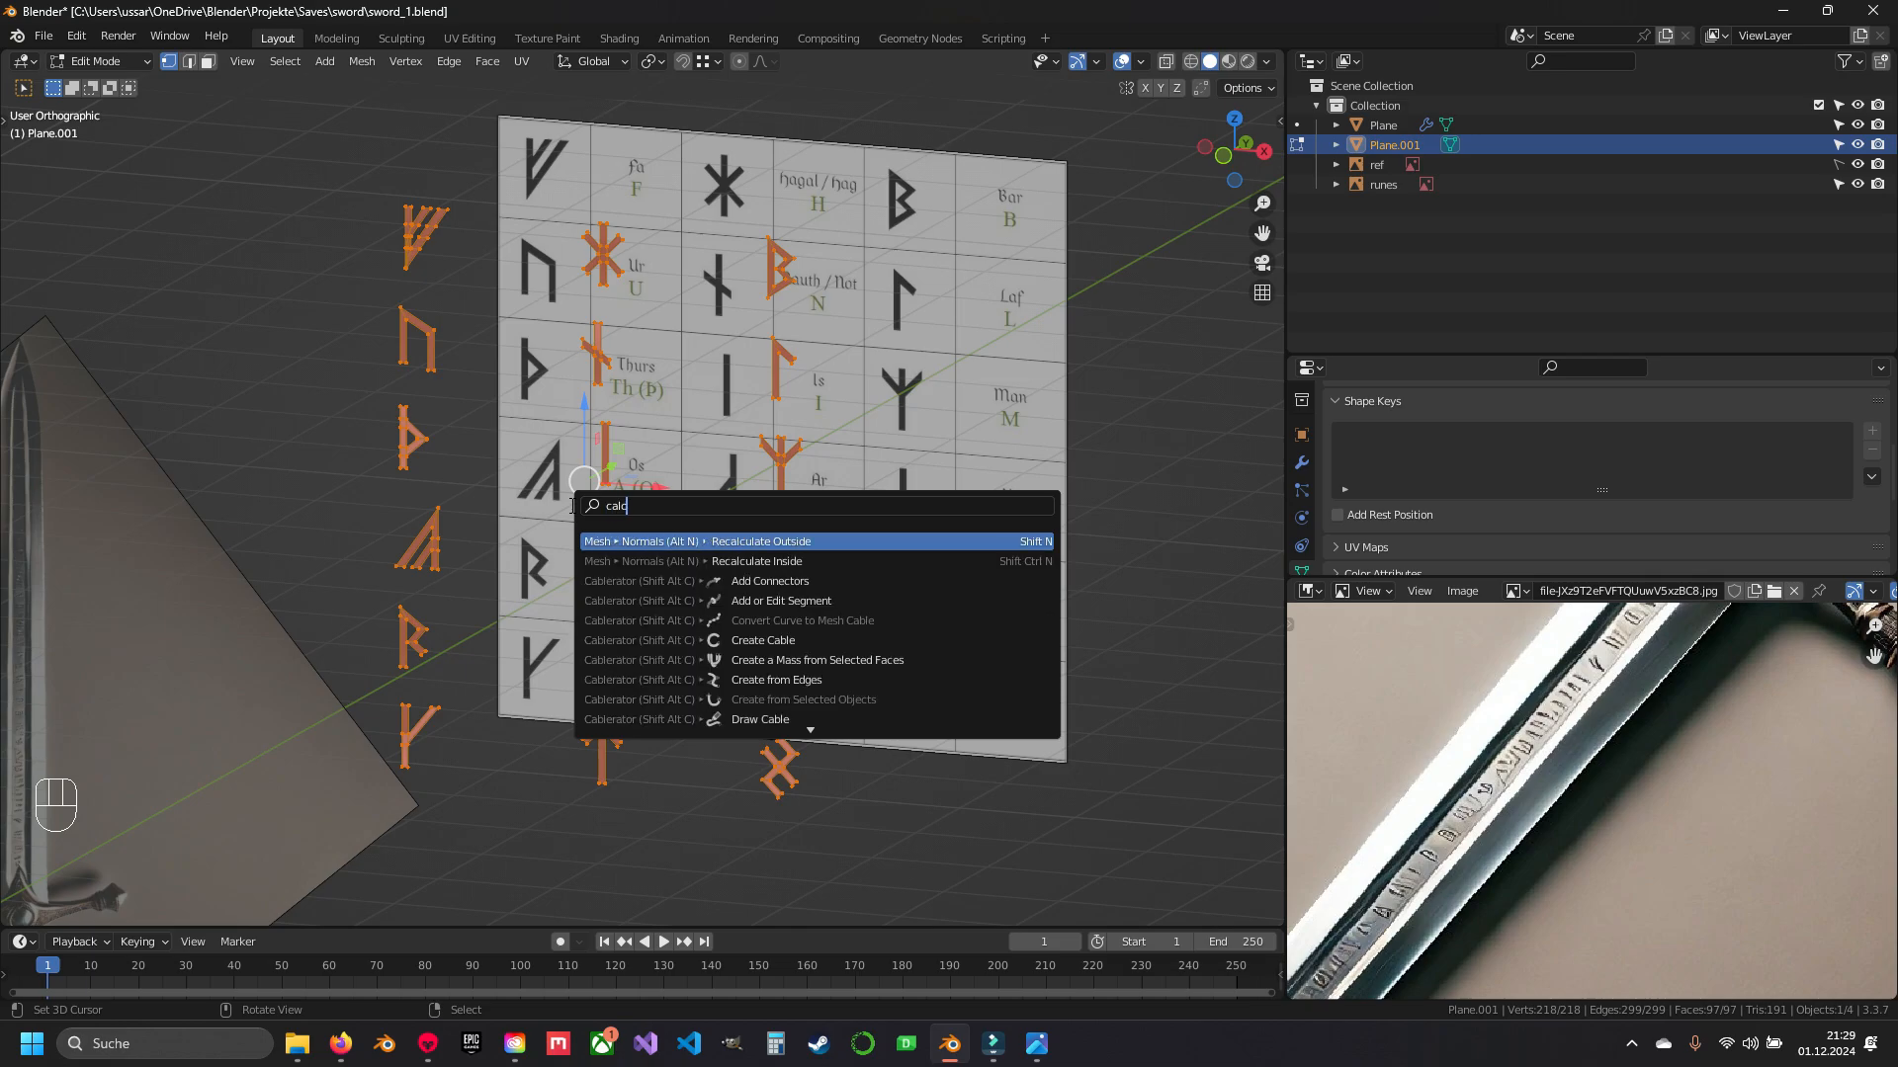
key(Return)
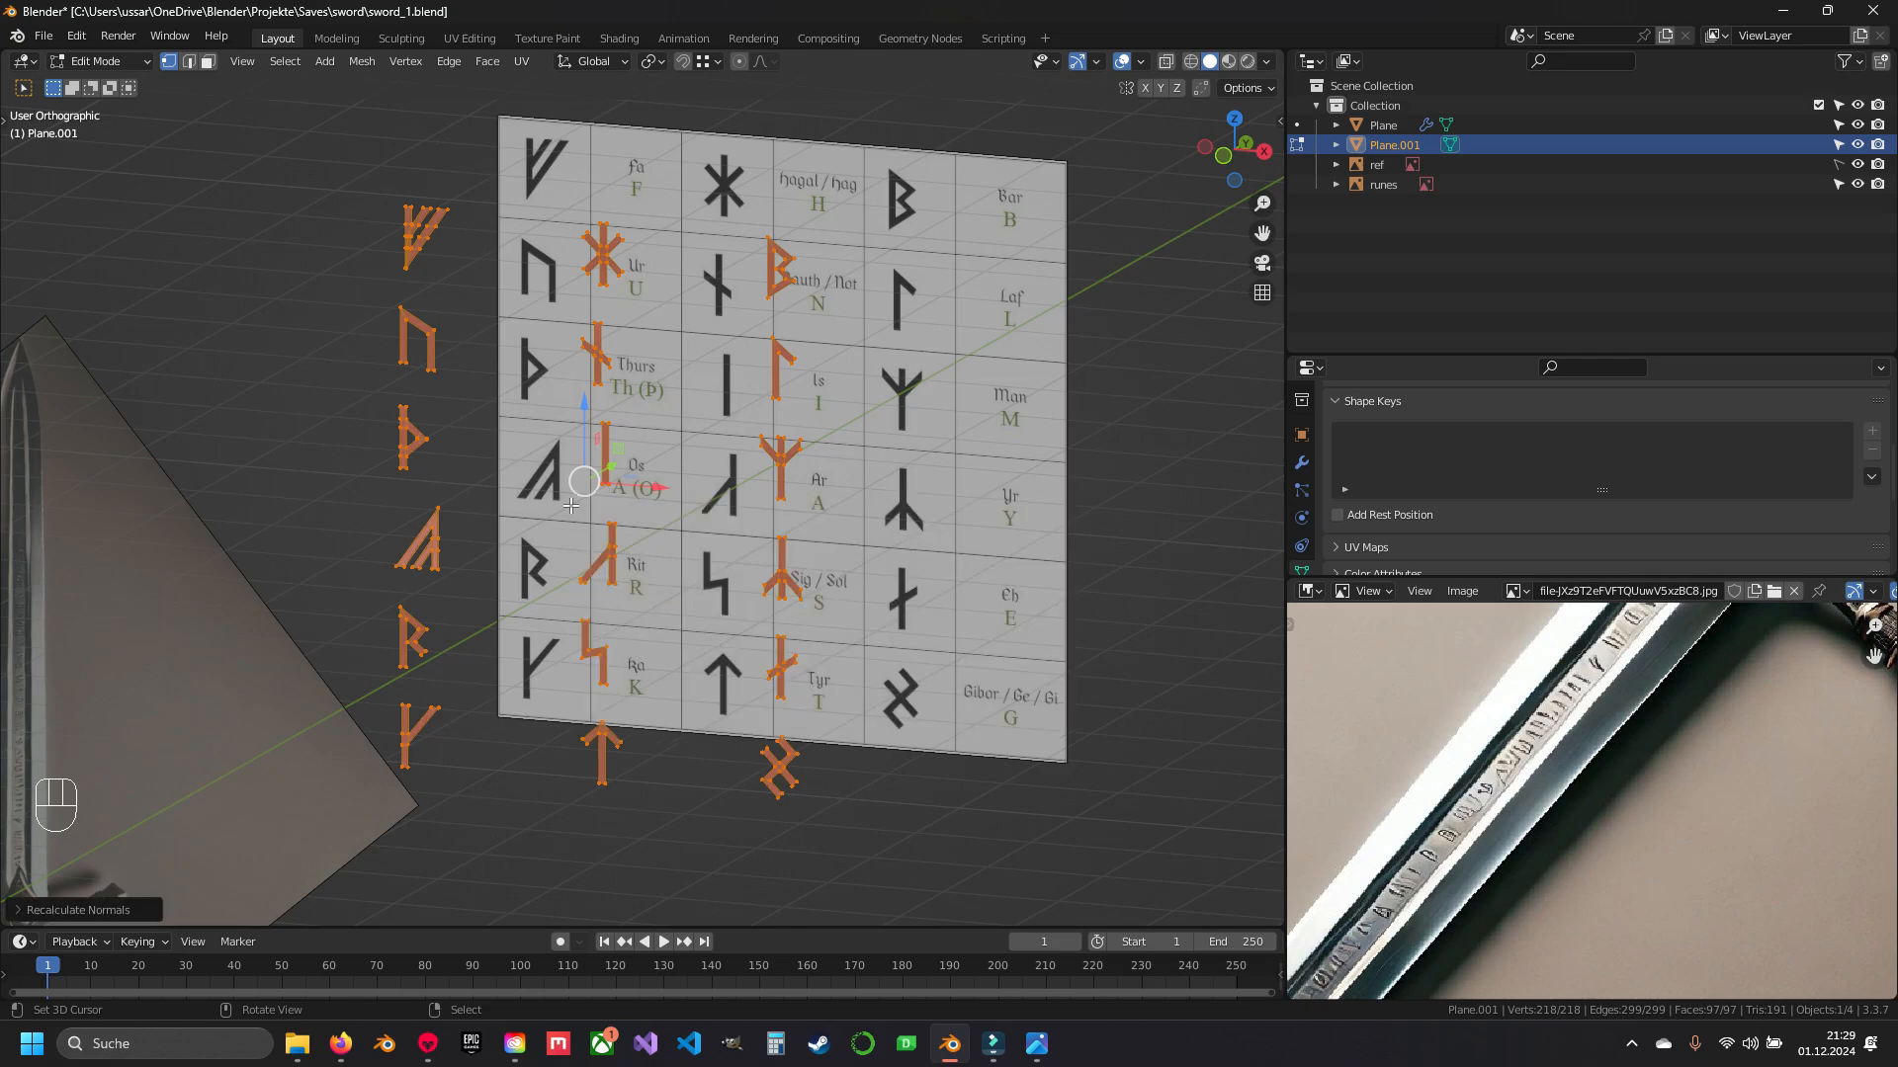
- Recalculate the normals of all the flat rune faces to the inside
shift+middle_drag(405, 512, 554, 495)
scroll(524, 464, up, 4)
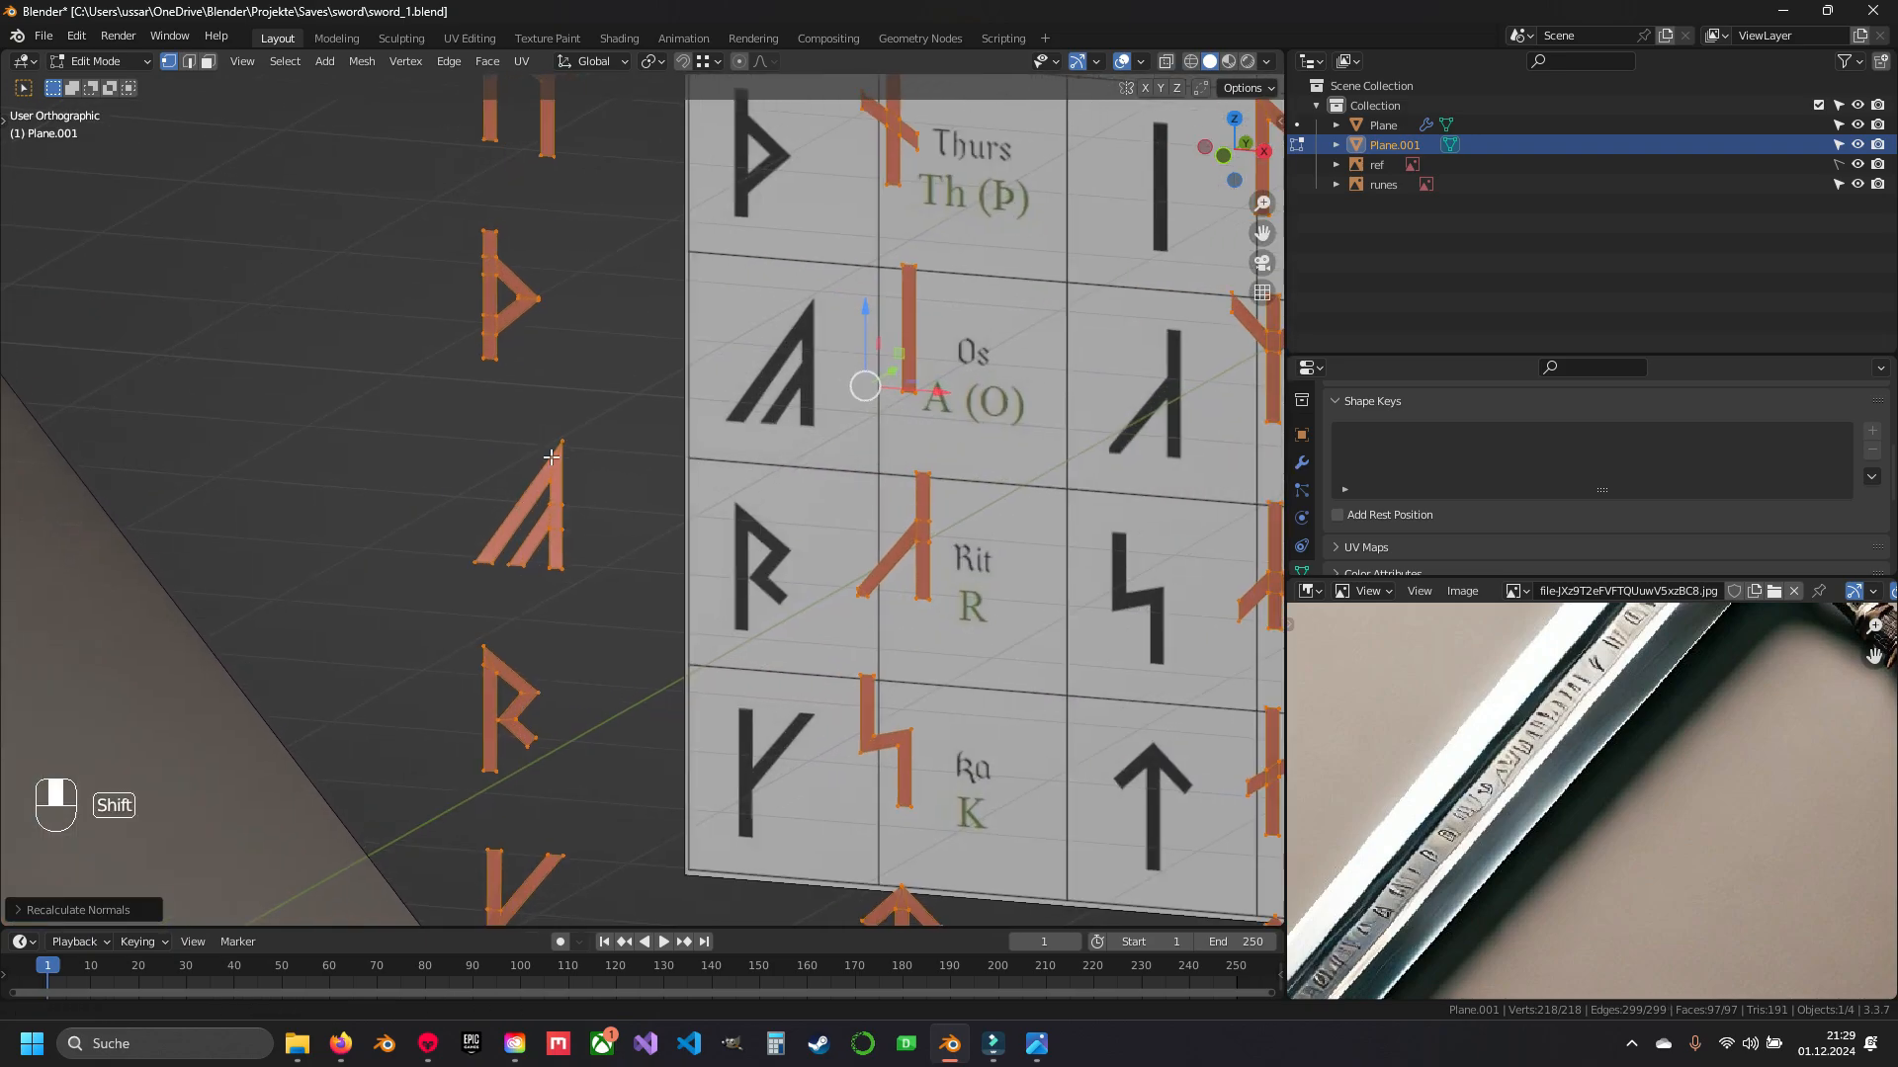
key(space)
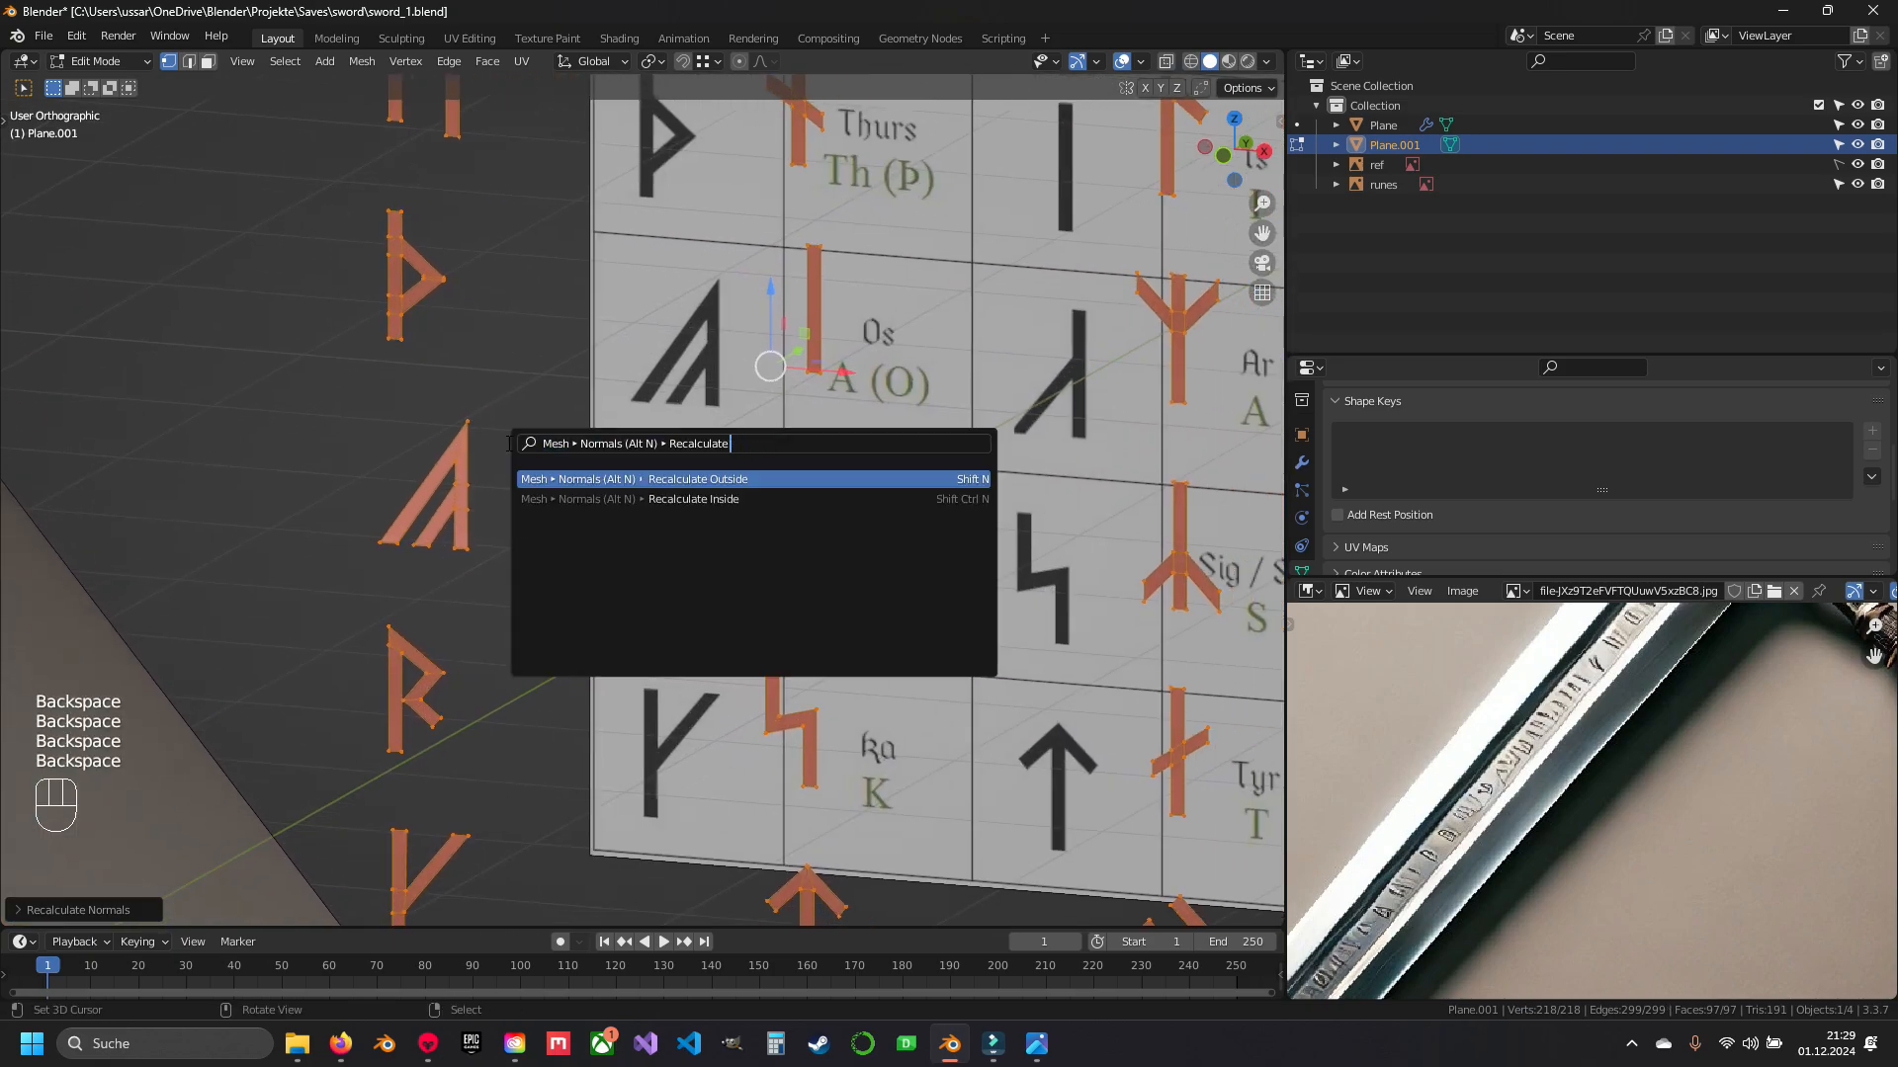
key(Return)
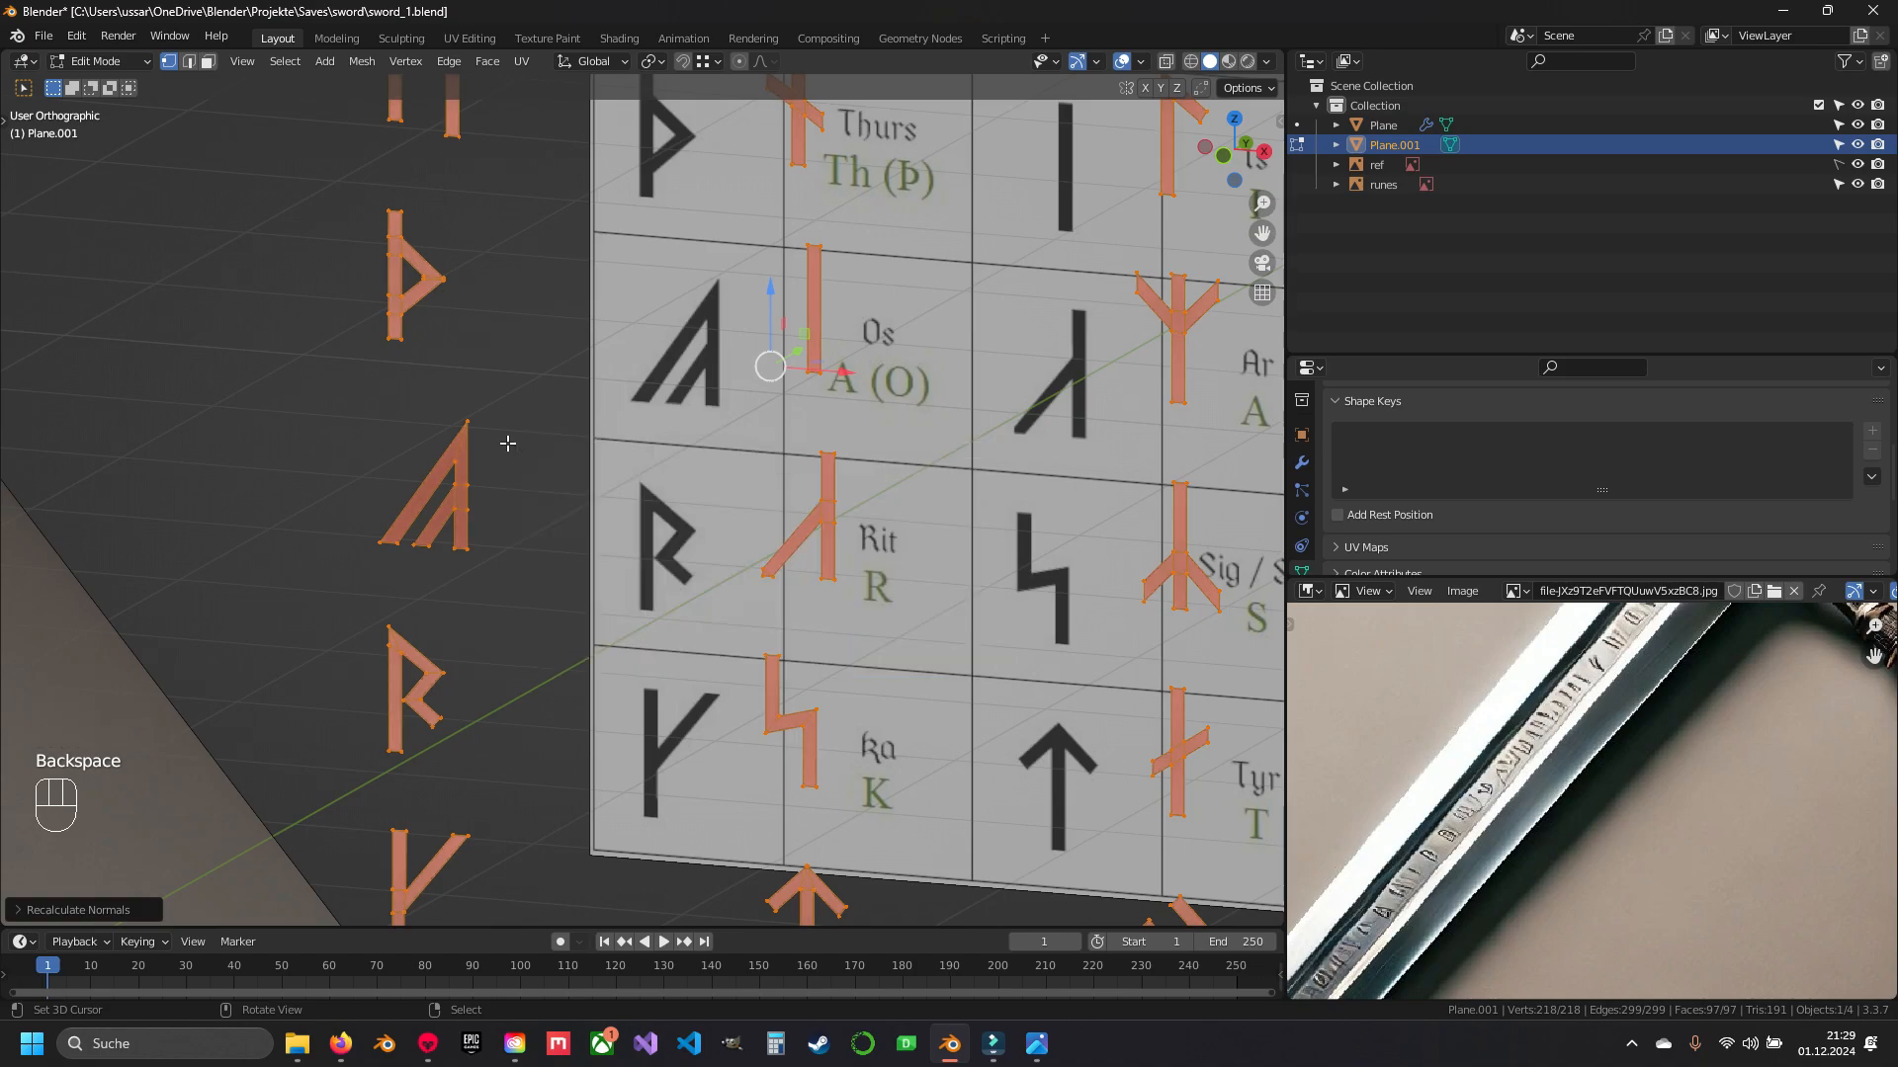
- Extrude all the flat rune faces and shift the new faces along the Y axis to give the runes thickness
key(z)
middle_drag(604, 439, 542, 461)
key(z)
scroll(543, 462, down, 4)
shift+middle_drag(641, 297, 520, 611)
scroll(560, 481, up, 5)
shift+middle_drag(509, 650, 607, 431)
key(e)
key(Escape)
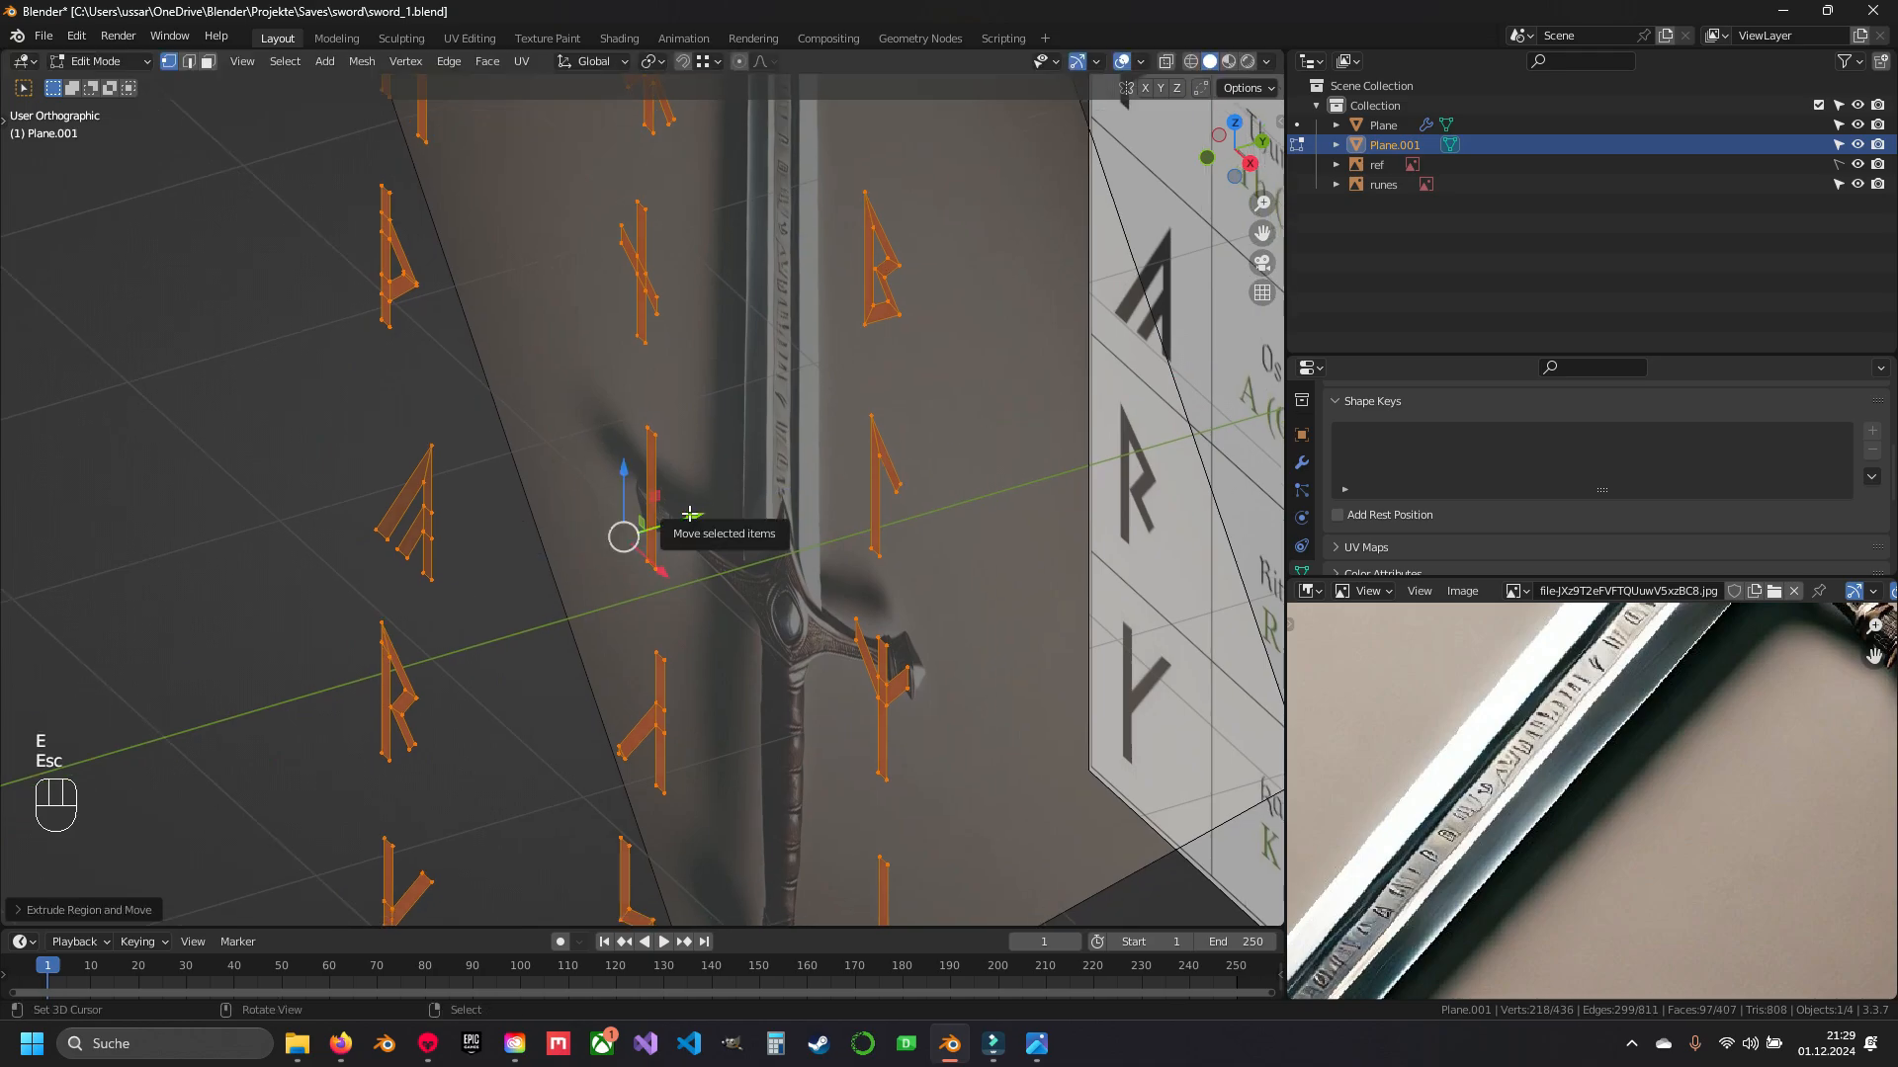
shift+drag(692, 516, 774, 498)
- Select all geometry of the thickened runes and recalculate the normals to the outside
key(a)
key(a)
key(space)
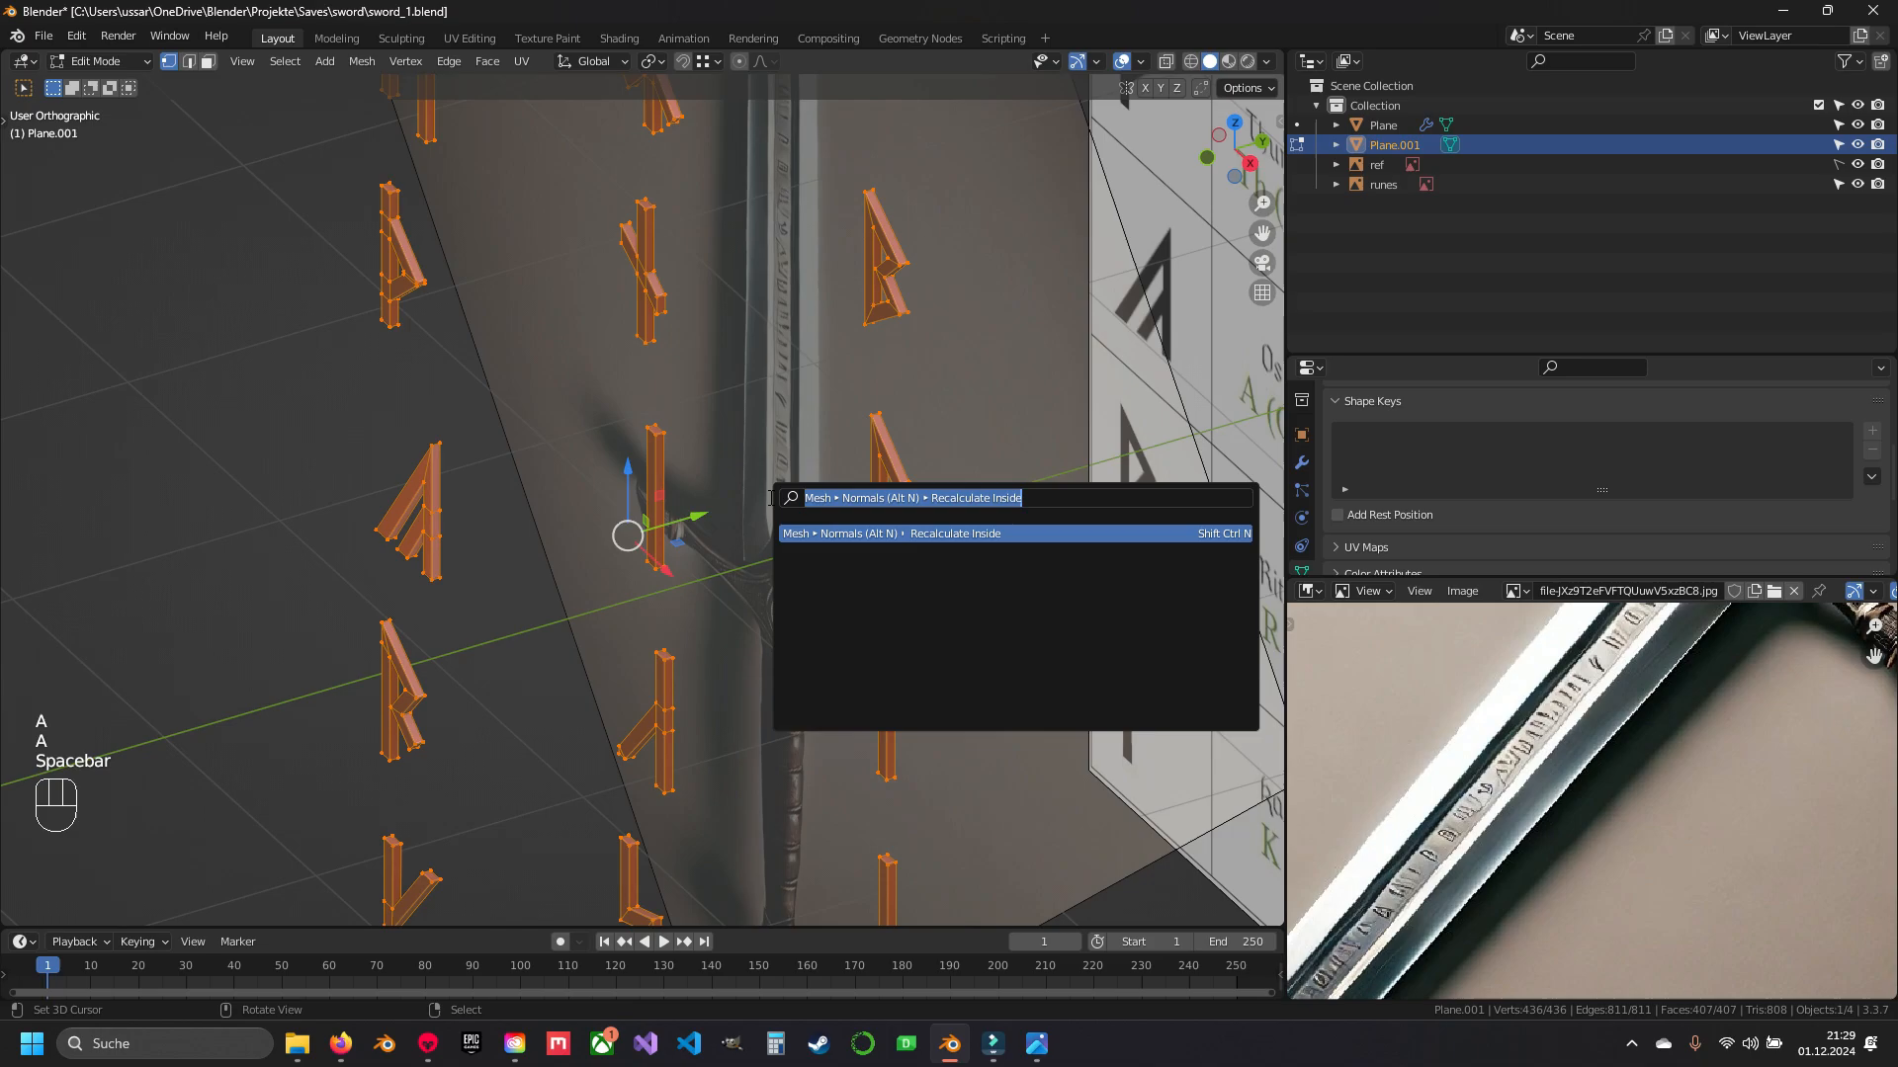
text(recal)
key(Return)
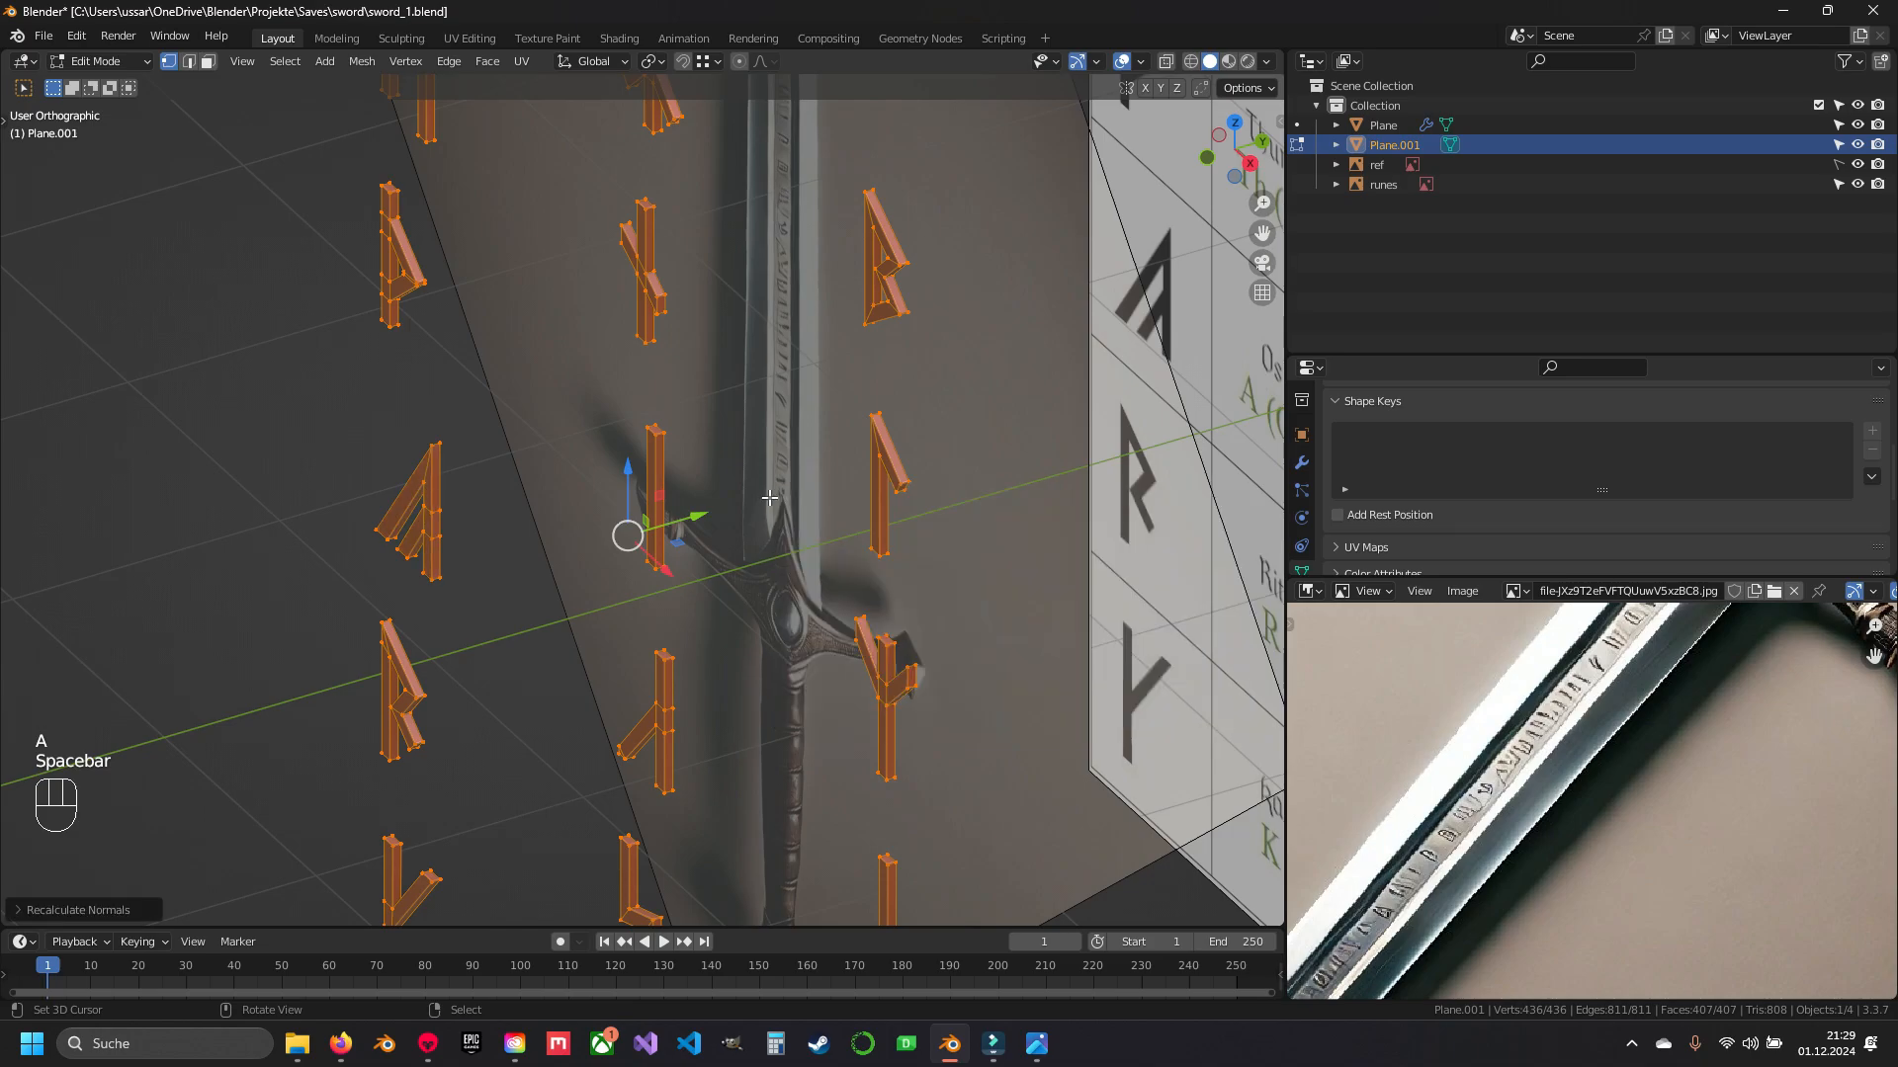
- Return to Object Mode, deselect everything and examine the thickened runes from the side
key(z)
key(Tab)
mouse_move(787, 498)
middle_down()
mouse_move(702, 500)
mouse_move(556, 402)
mouse_move(519, 413)
mouse_move(509, 432)
mouse_move(584, 594)
middle_up()
key(z)
key(a)
scroll(570, 457, up, 3)
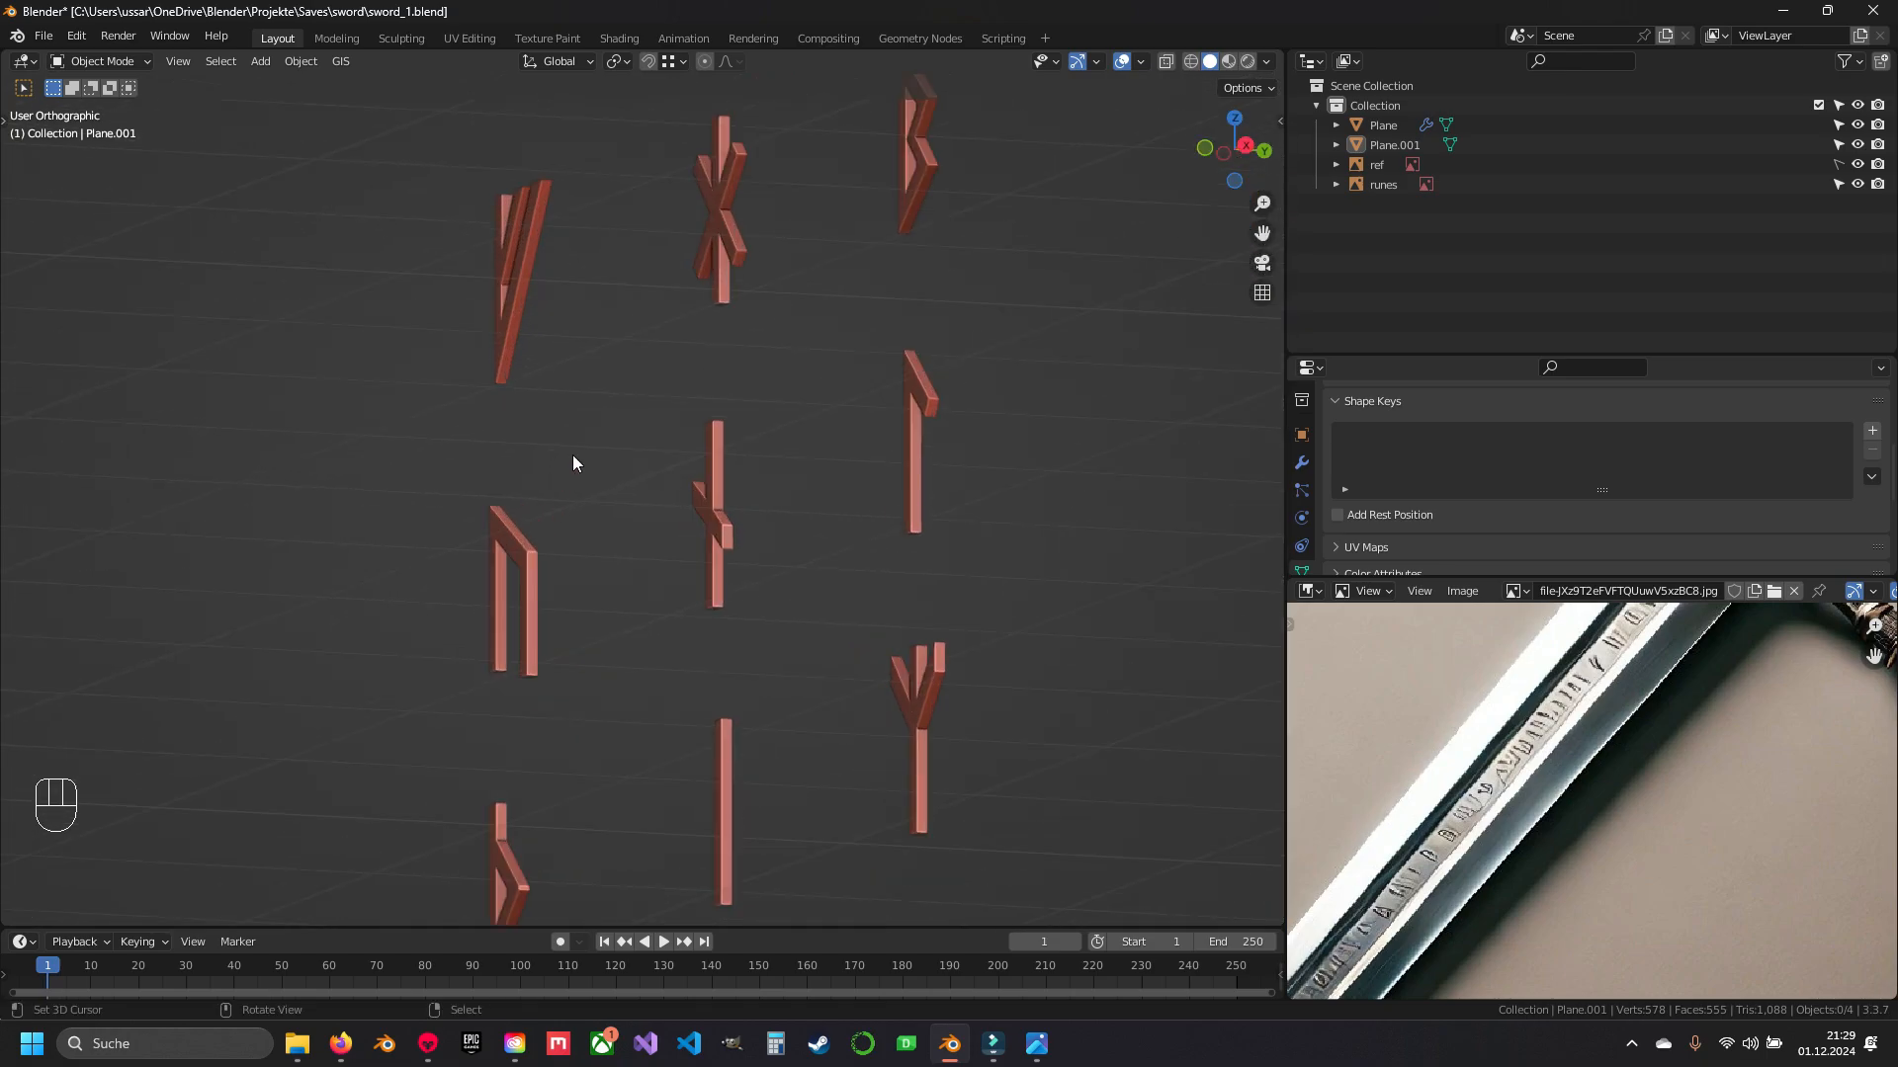
shift+middle_drag(573, 460, 558, 384)
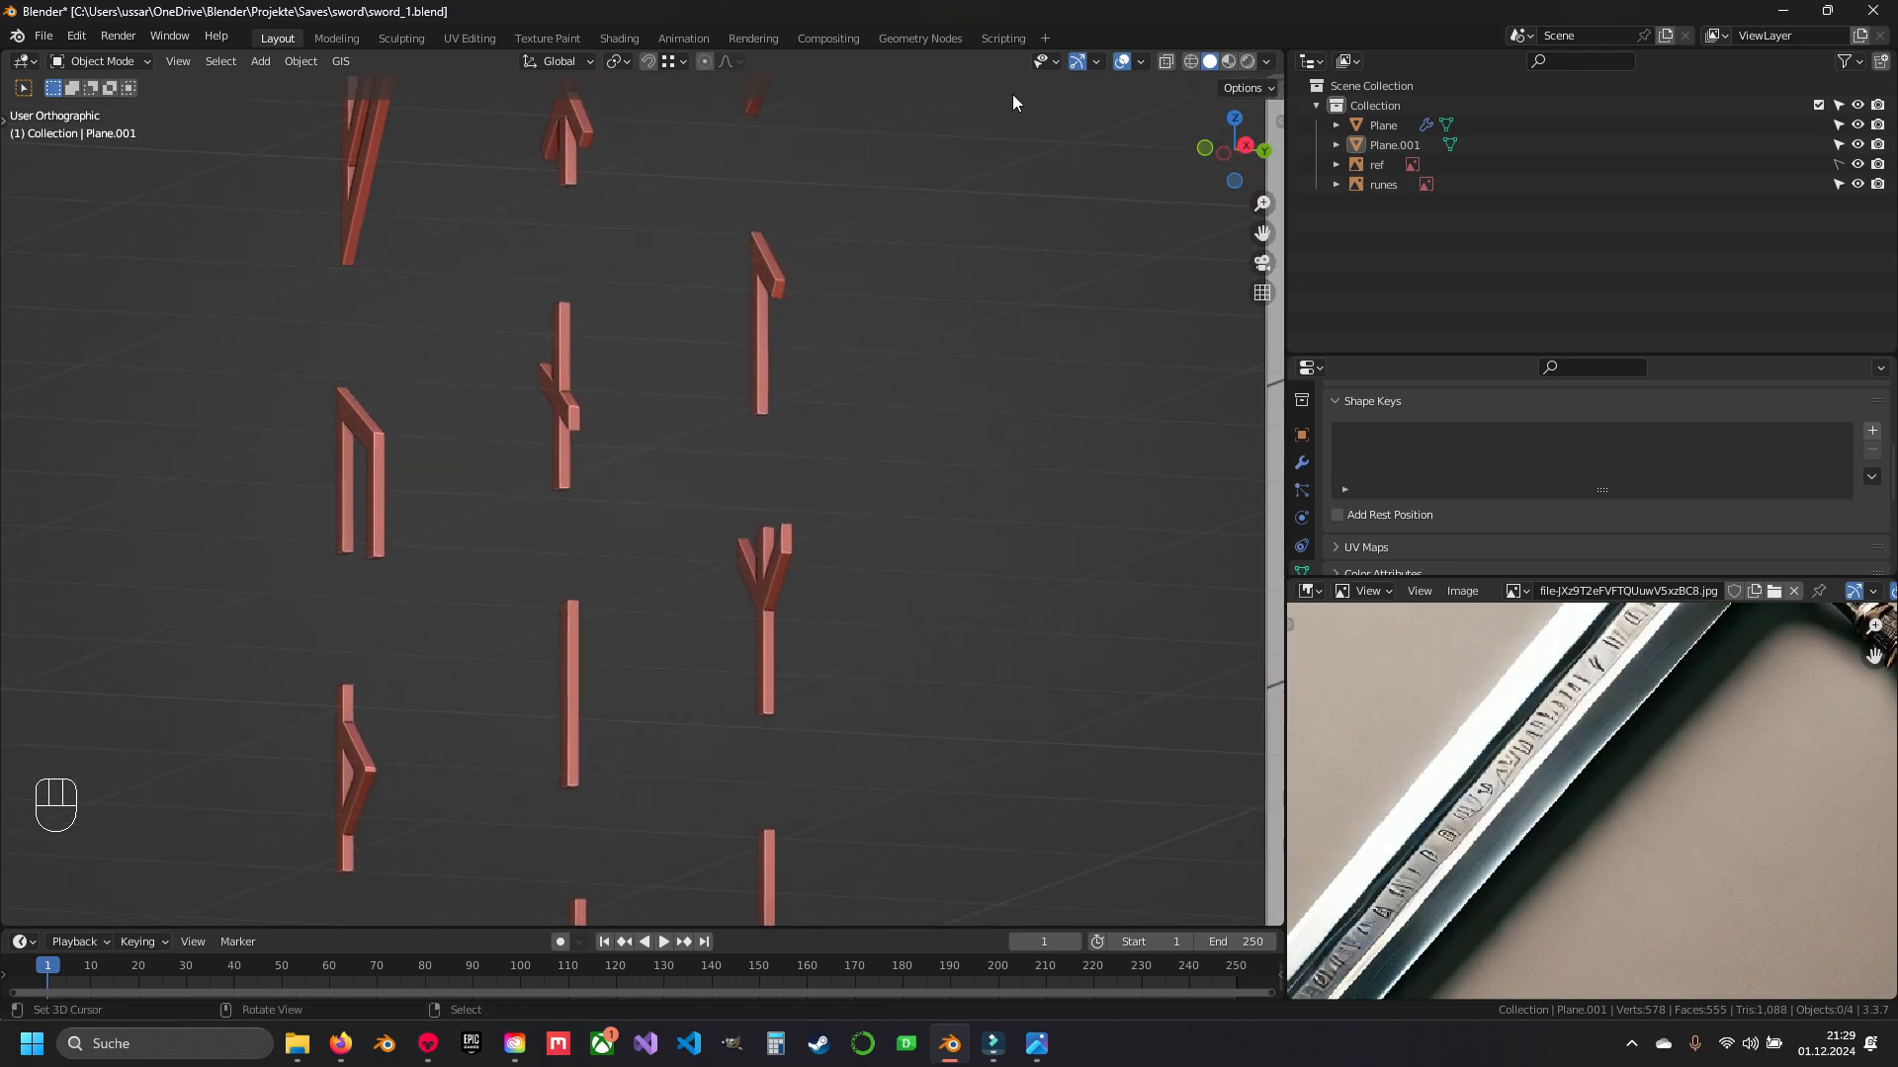
- Turn on the Face Orientation overlay and check which way the rune faces point
shift+middle_drag(1013, 102, 1043, 188)
click(1143, 64)
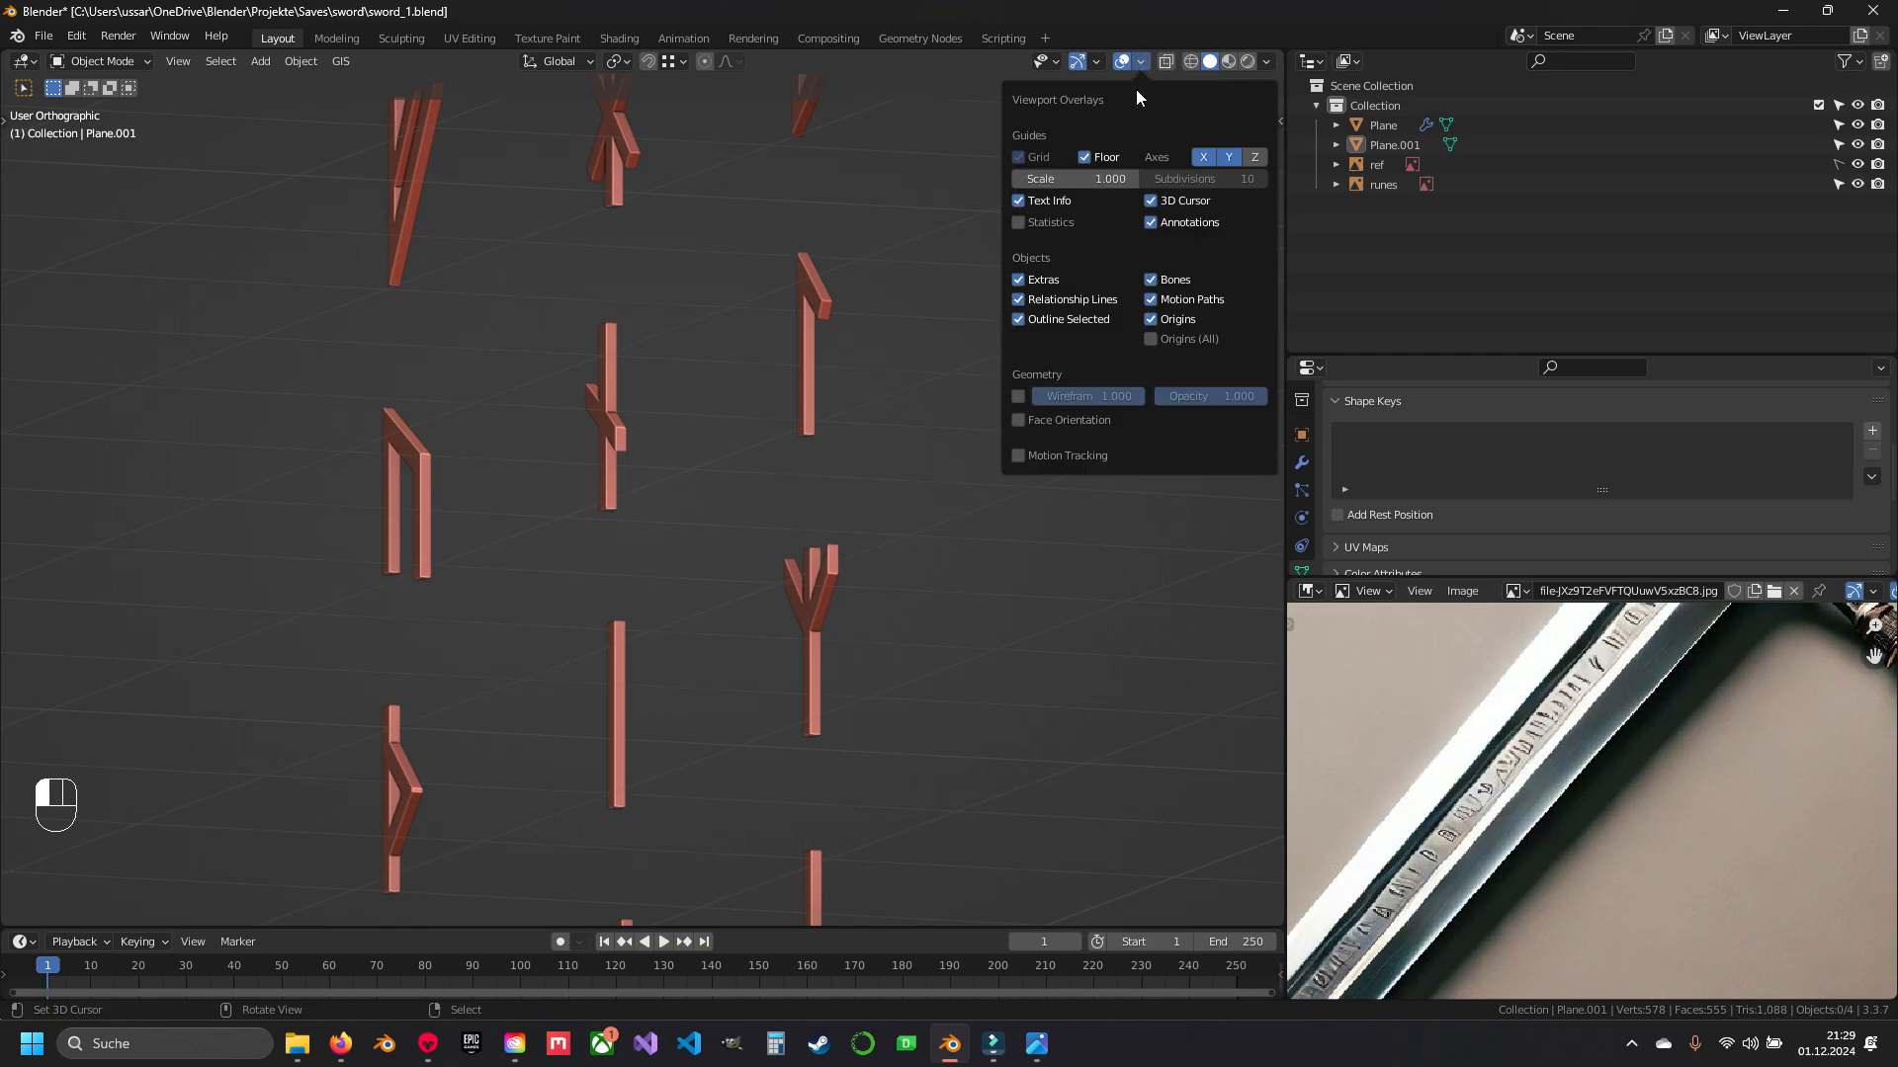
click(1048, 419)
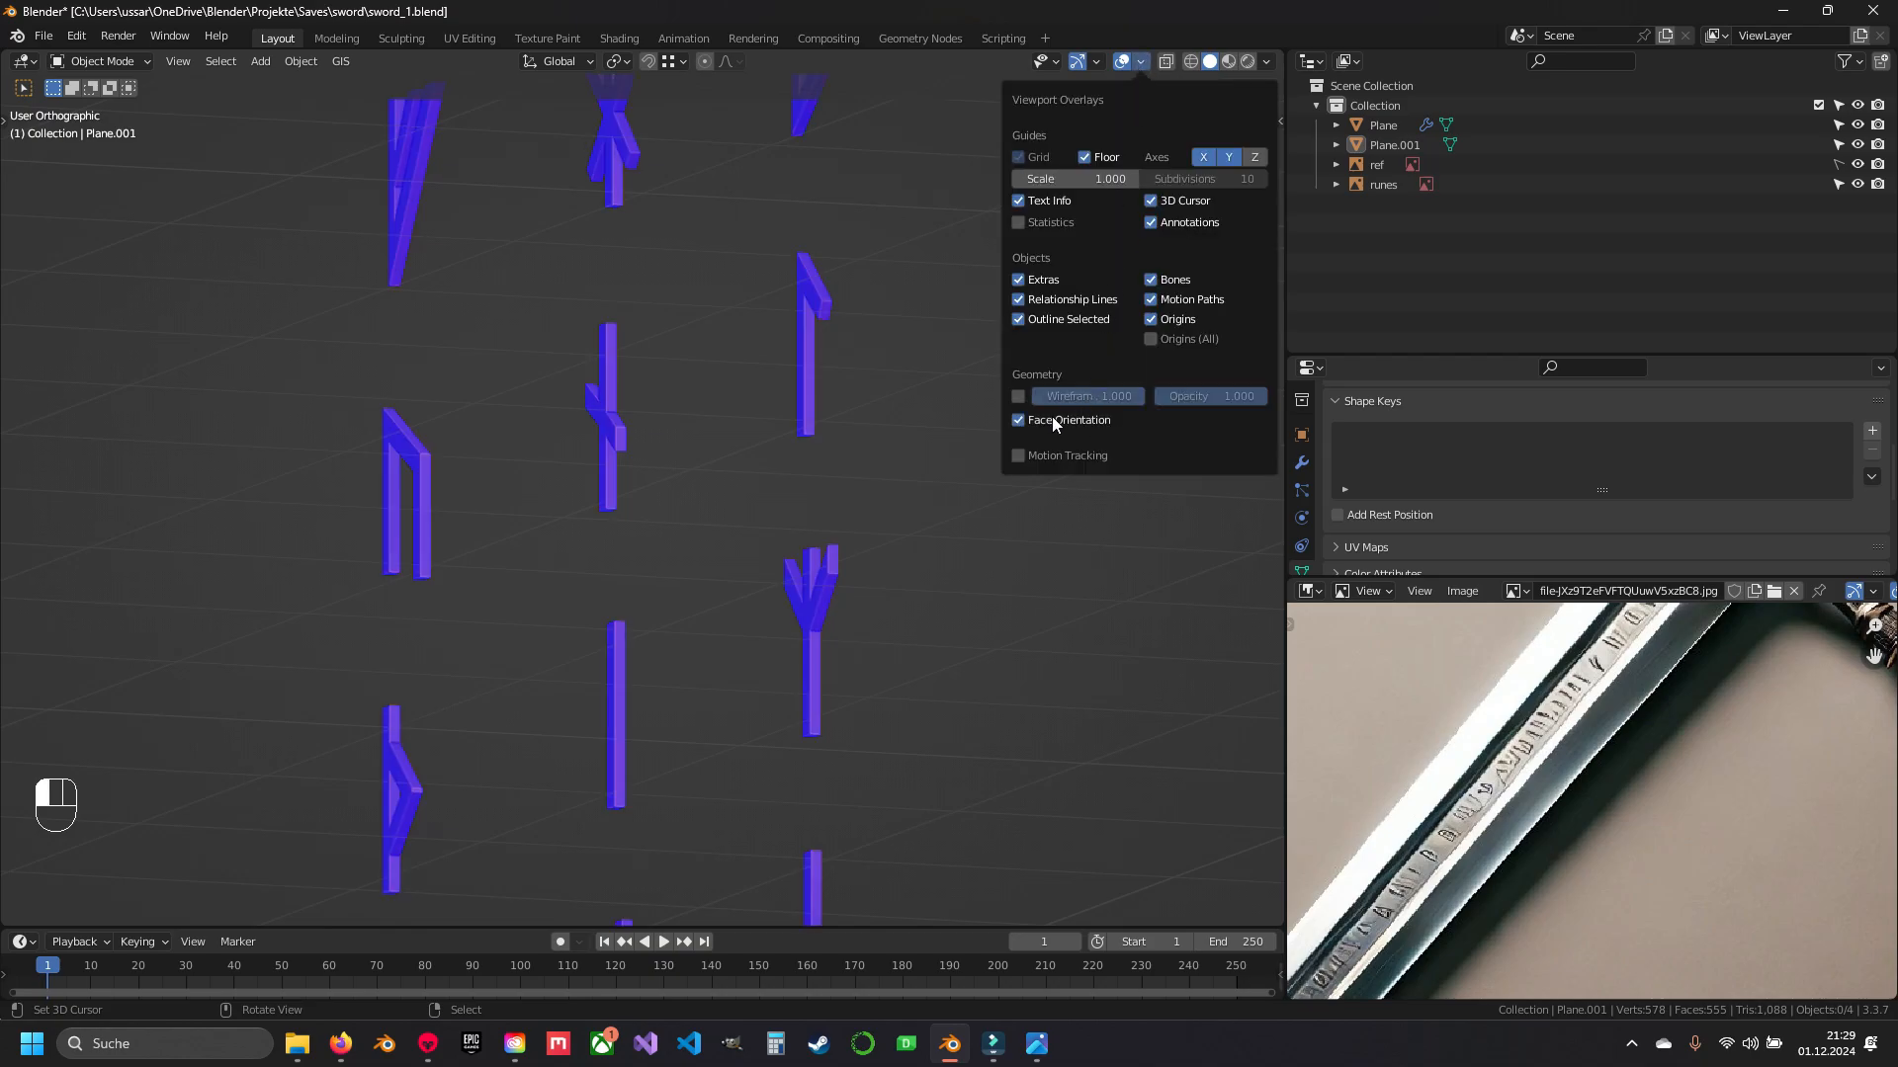
scroll(538, 254, down, 7)
middle_drag(614, 583, 787, 605)
scroll(626, 359, up, 7)
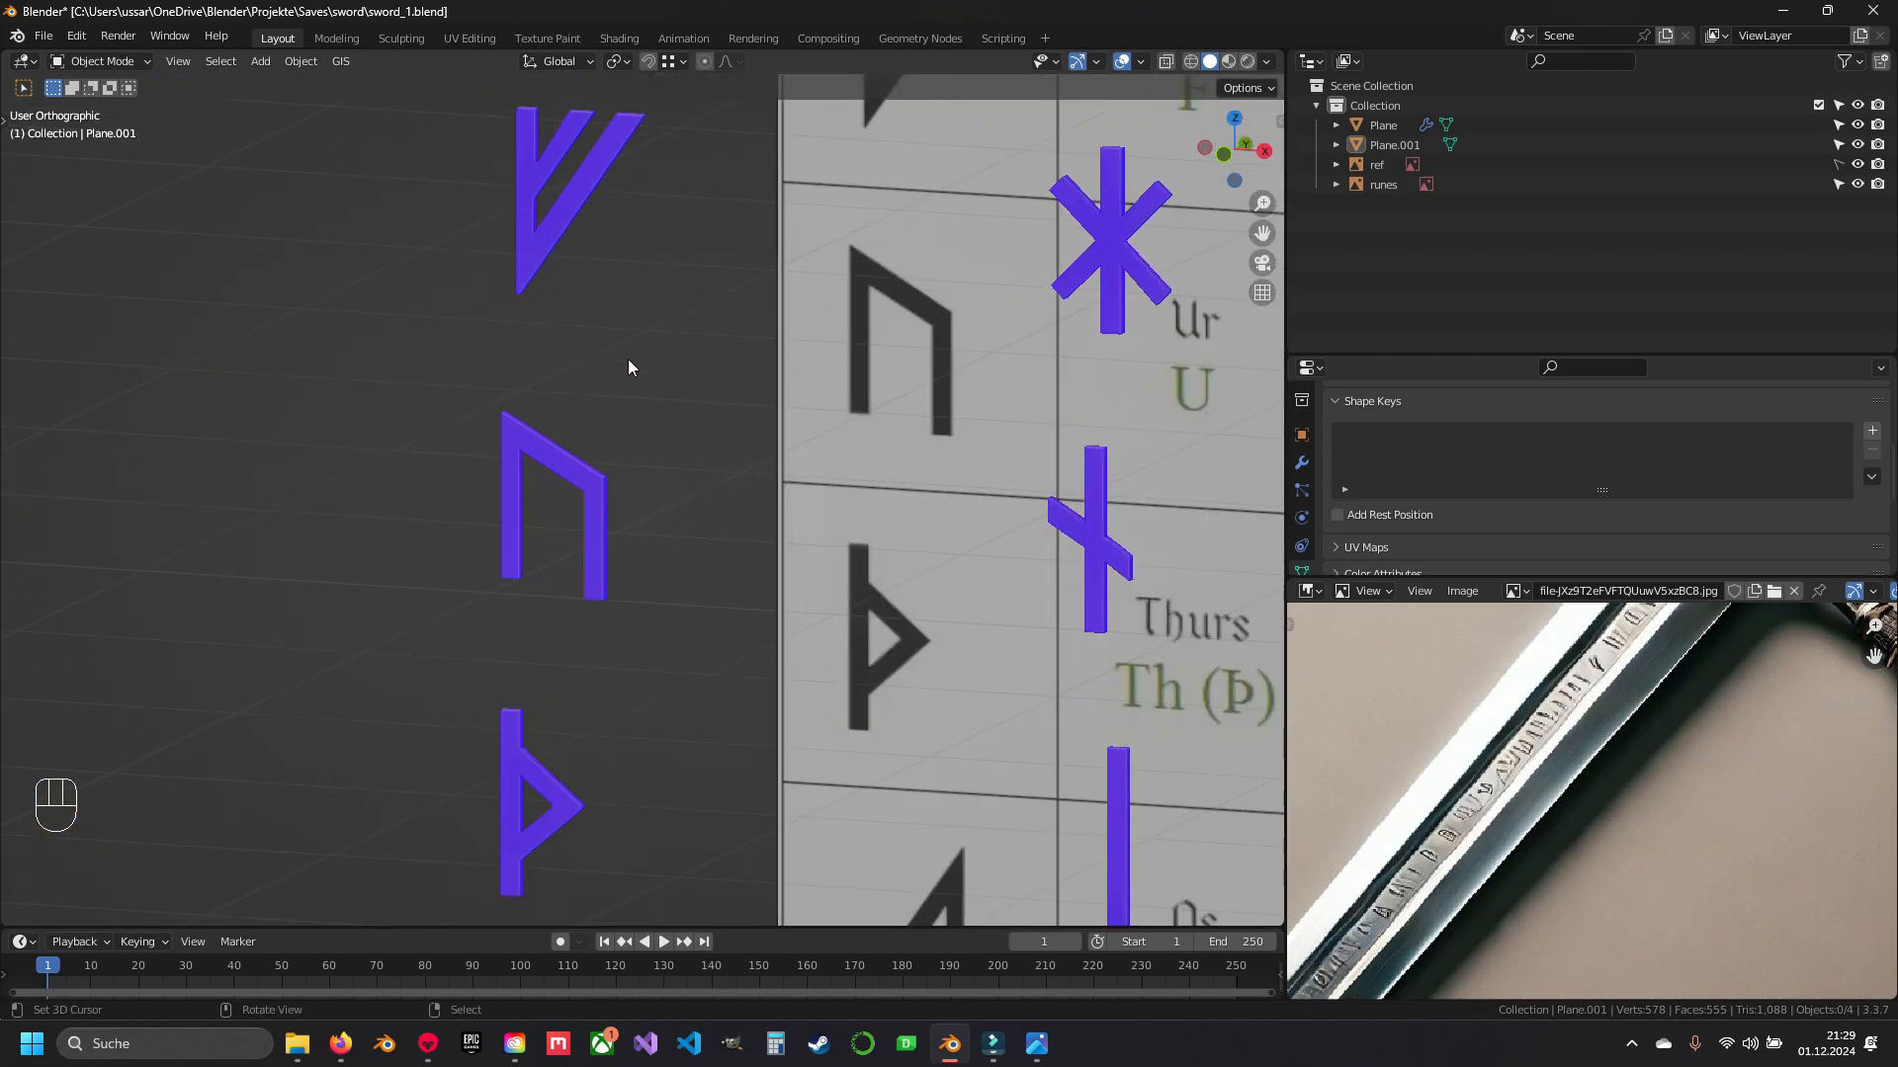
- Hide one front face on the Fa rune's long arm to look inside, and undo the hiding
shift+middle_drag(591, 239, 691, 449)
scroll(647, 418, up, 6)
key(Tab)
key(3)
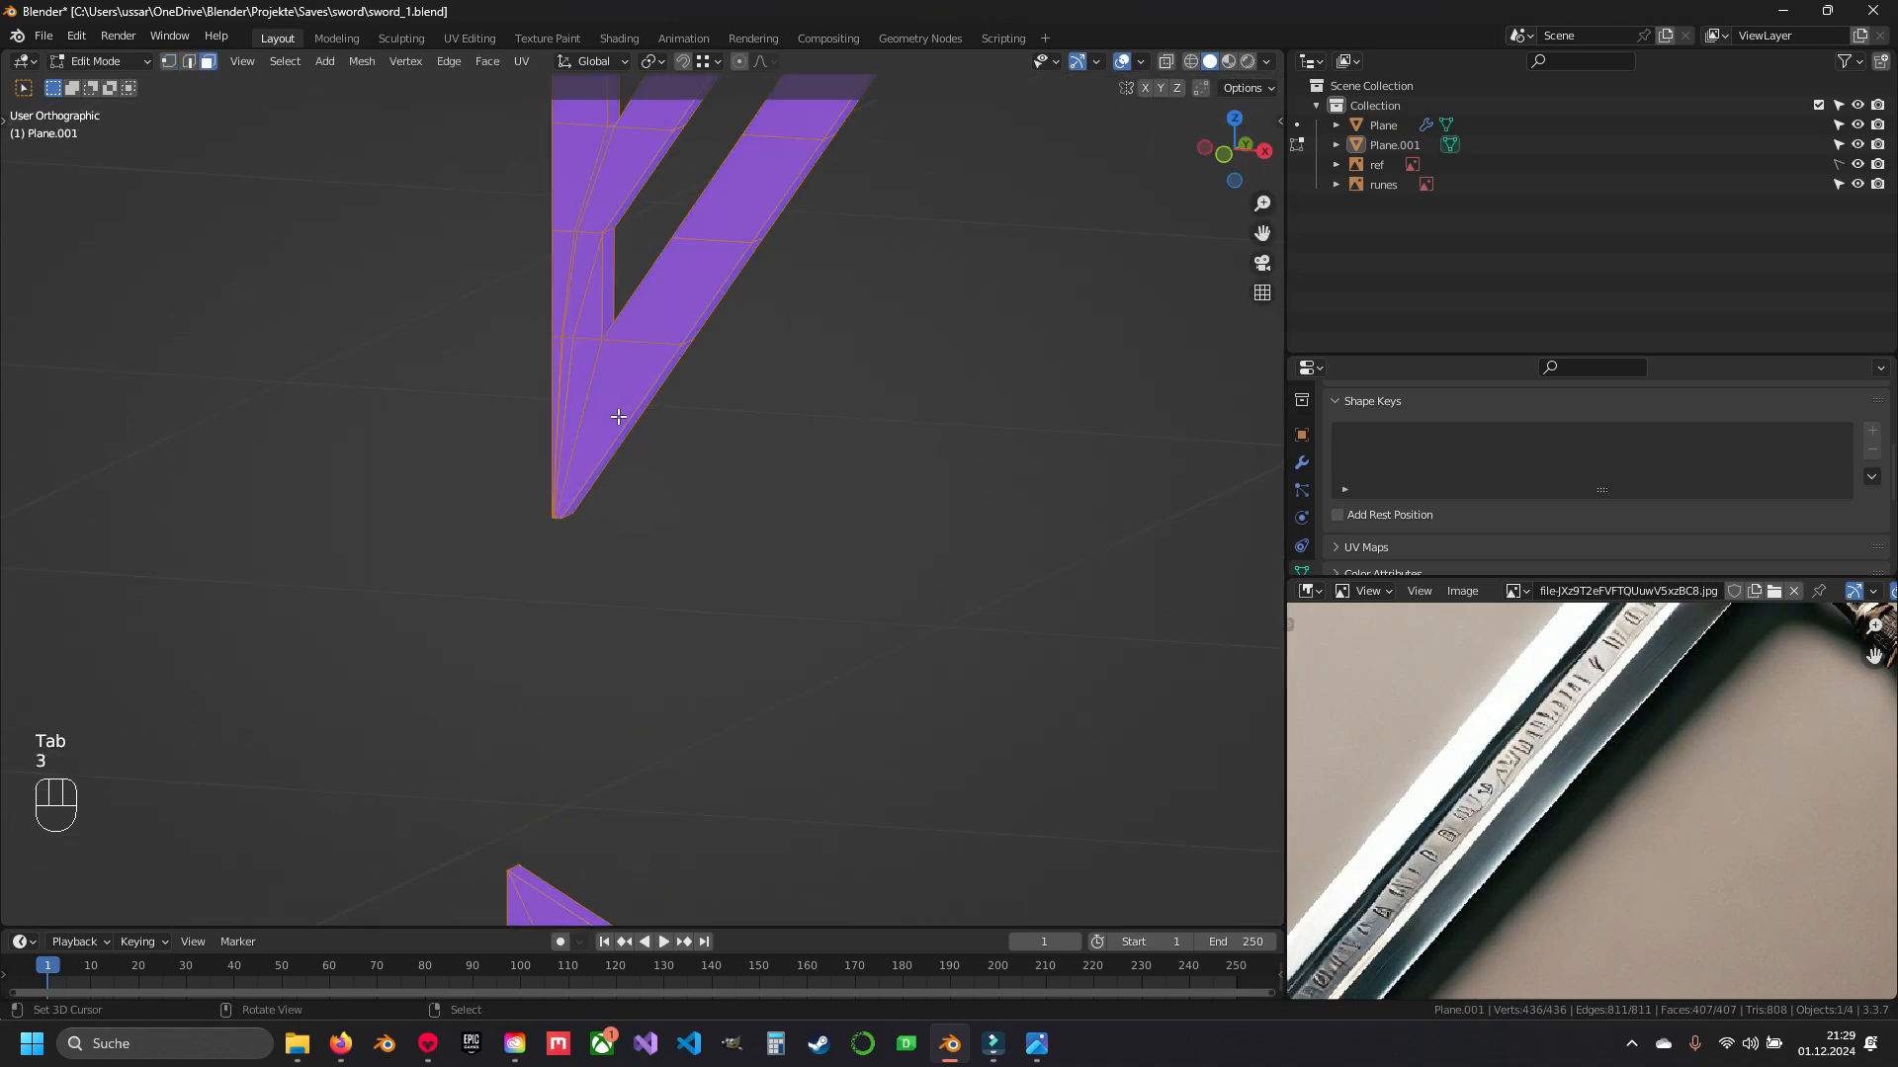
click(652, 326)
shift+middle_drag(624, 230, 656, 373)
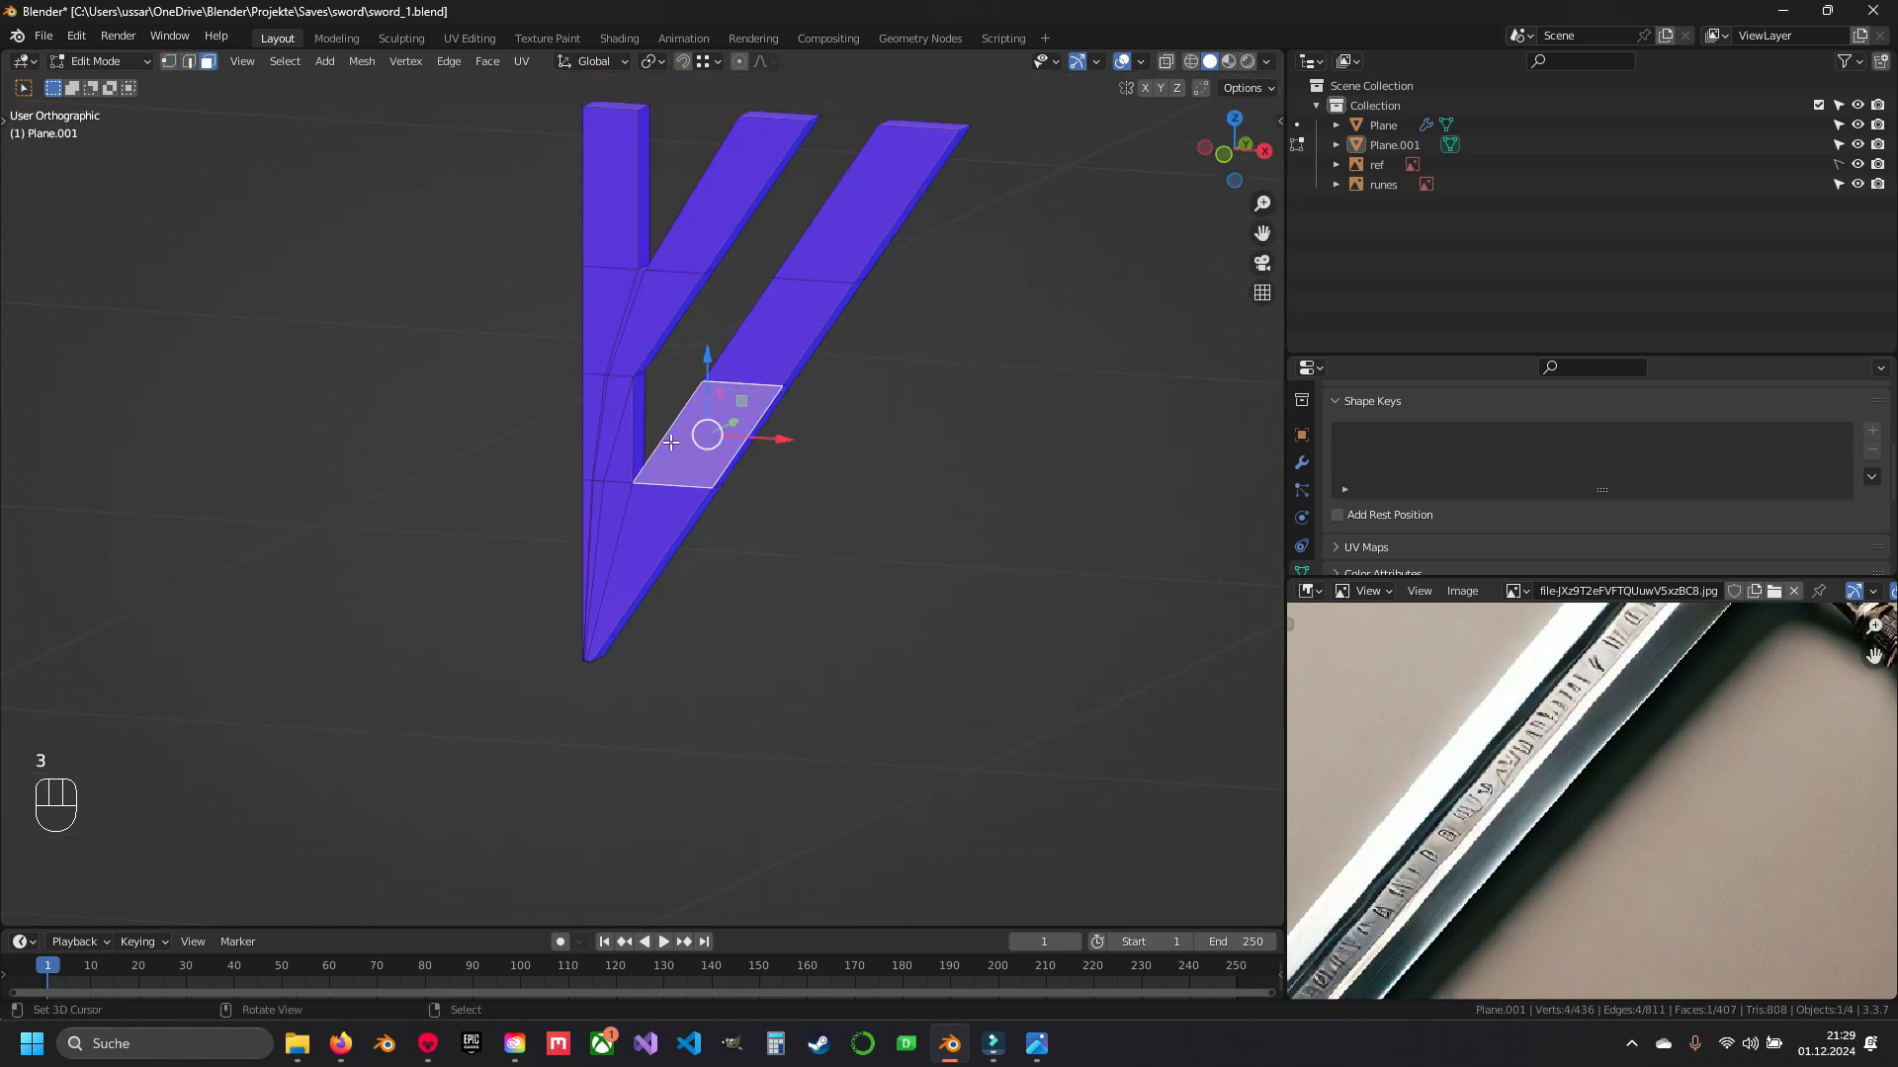
key(h)
middle_drag(671, 443, 666, 402)
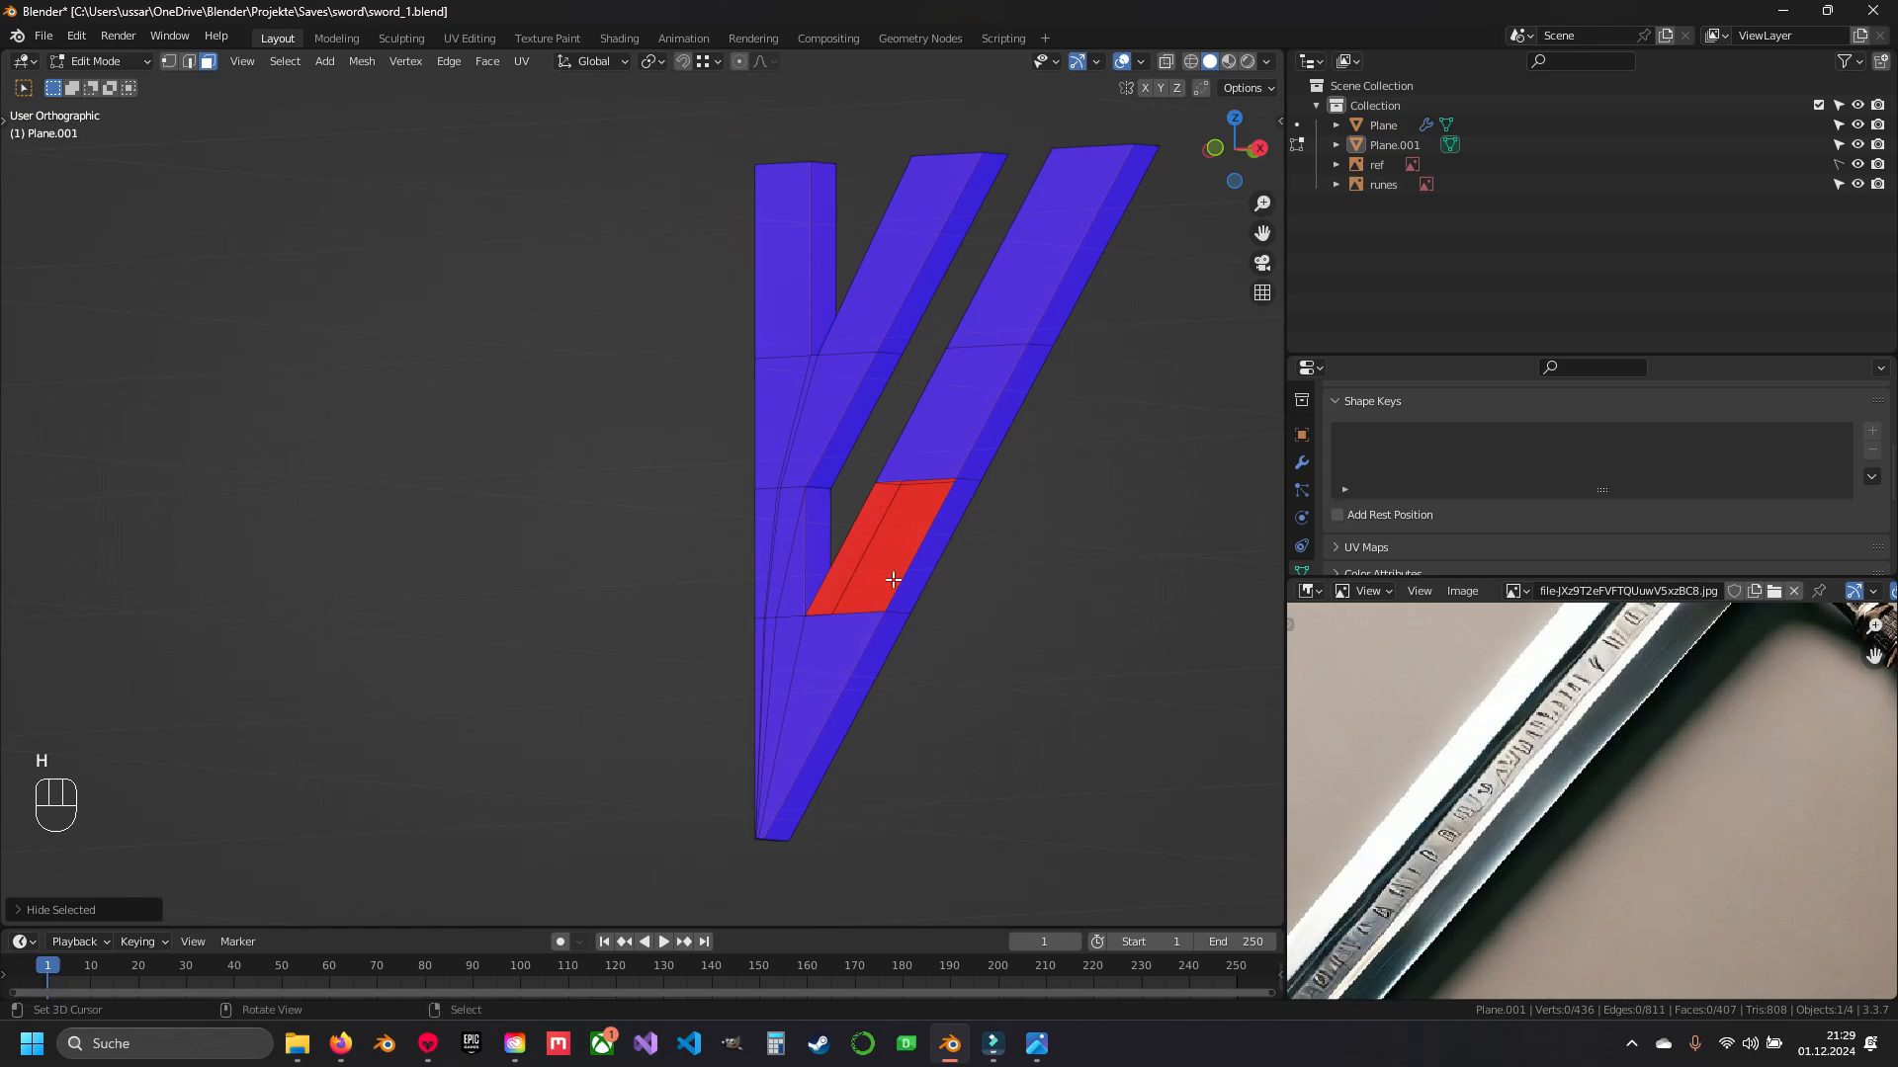
key(ctrl+z)
- Turn off the Face Orientation overlay and save the file from Object Mode
scroll(818, 631, down, 8)
shift+middle_drag(817, 630, 656, 335)
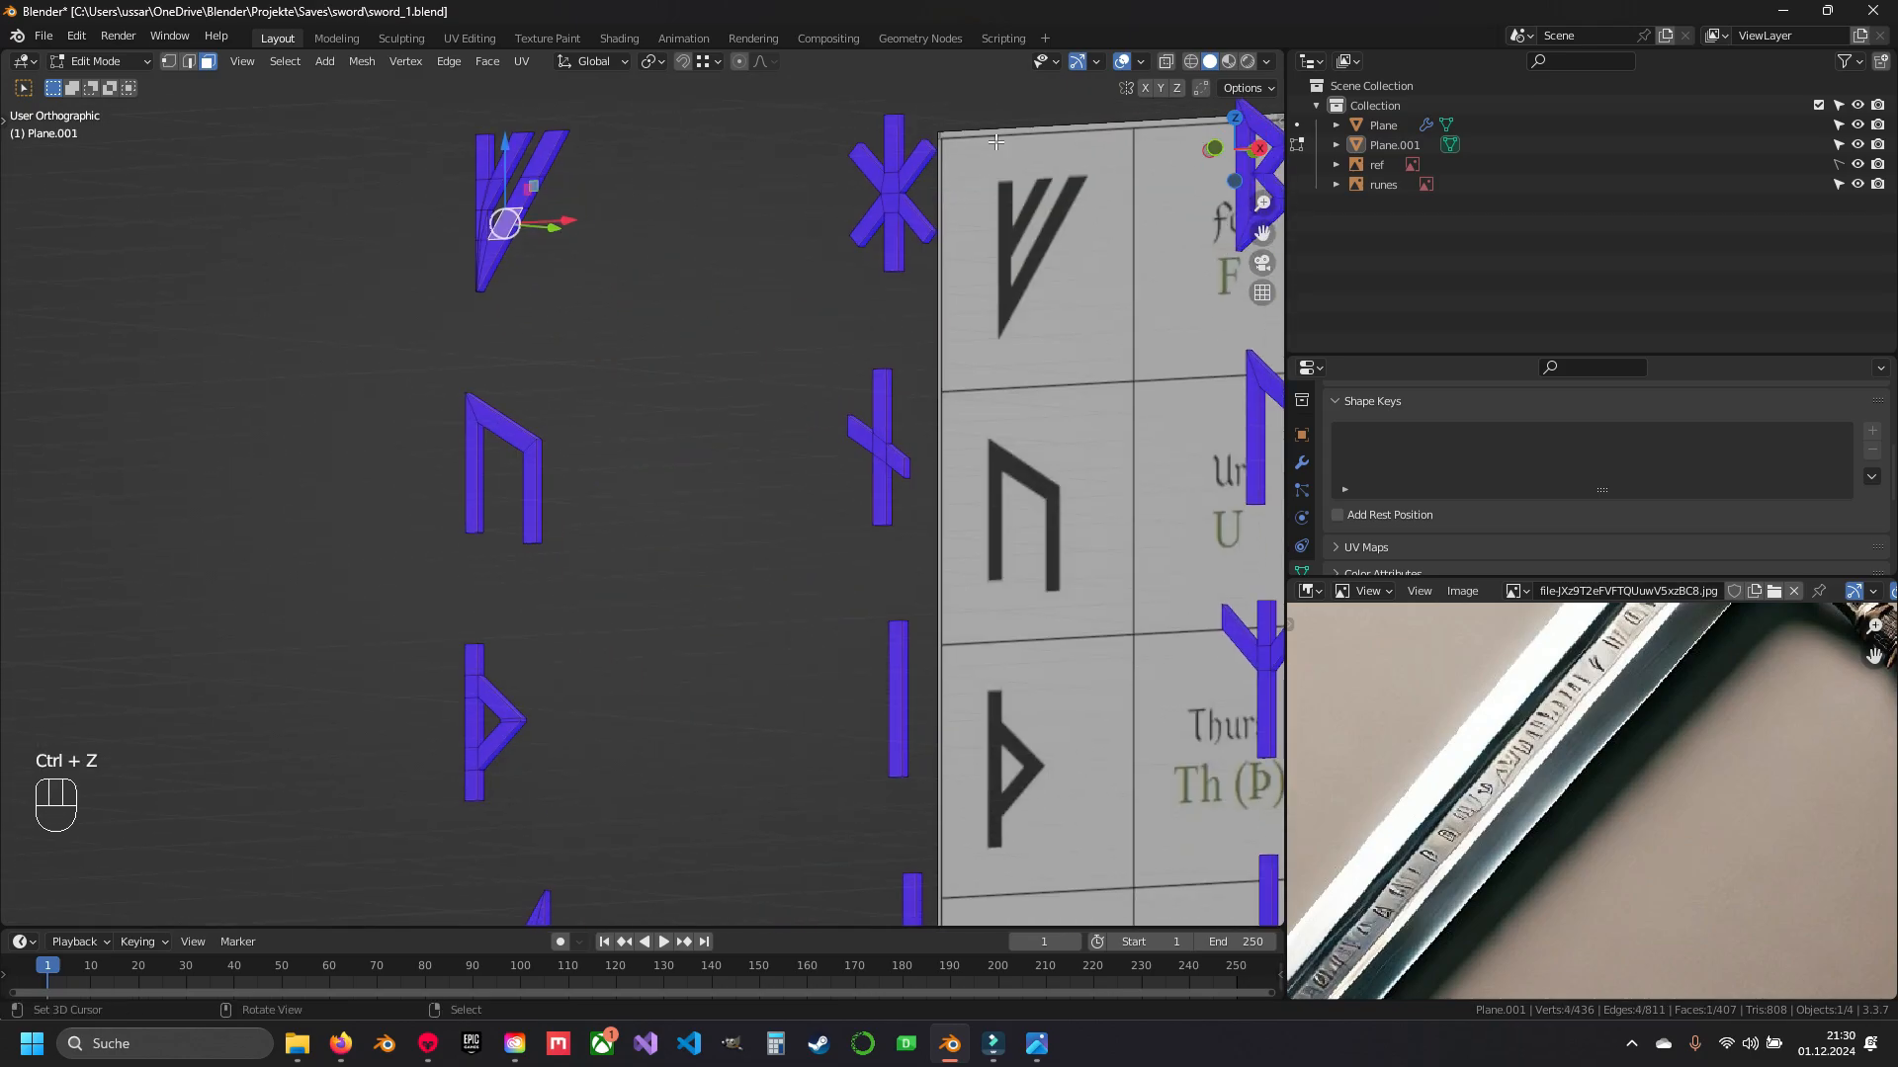
click(1142, 63)
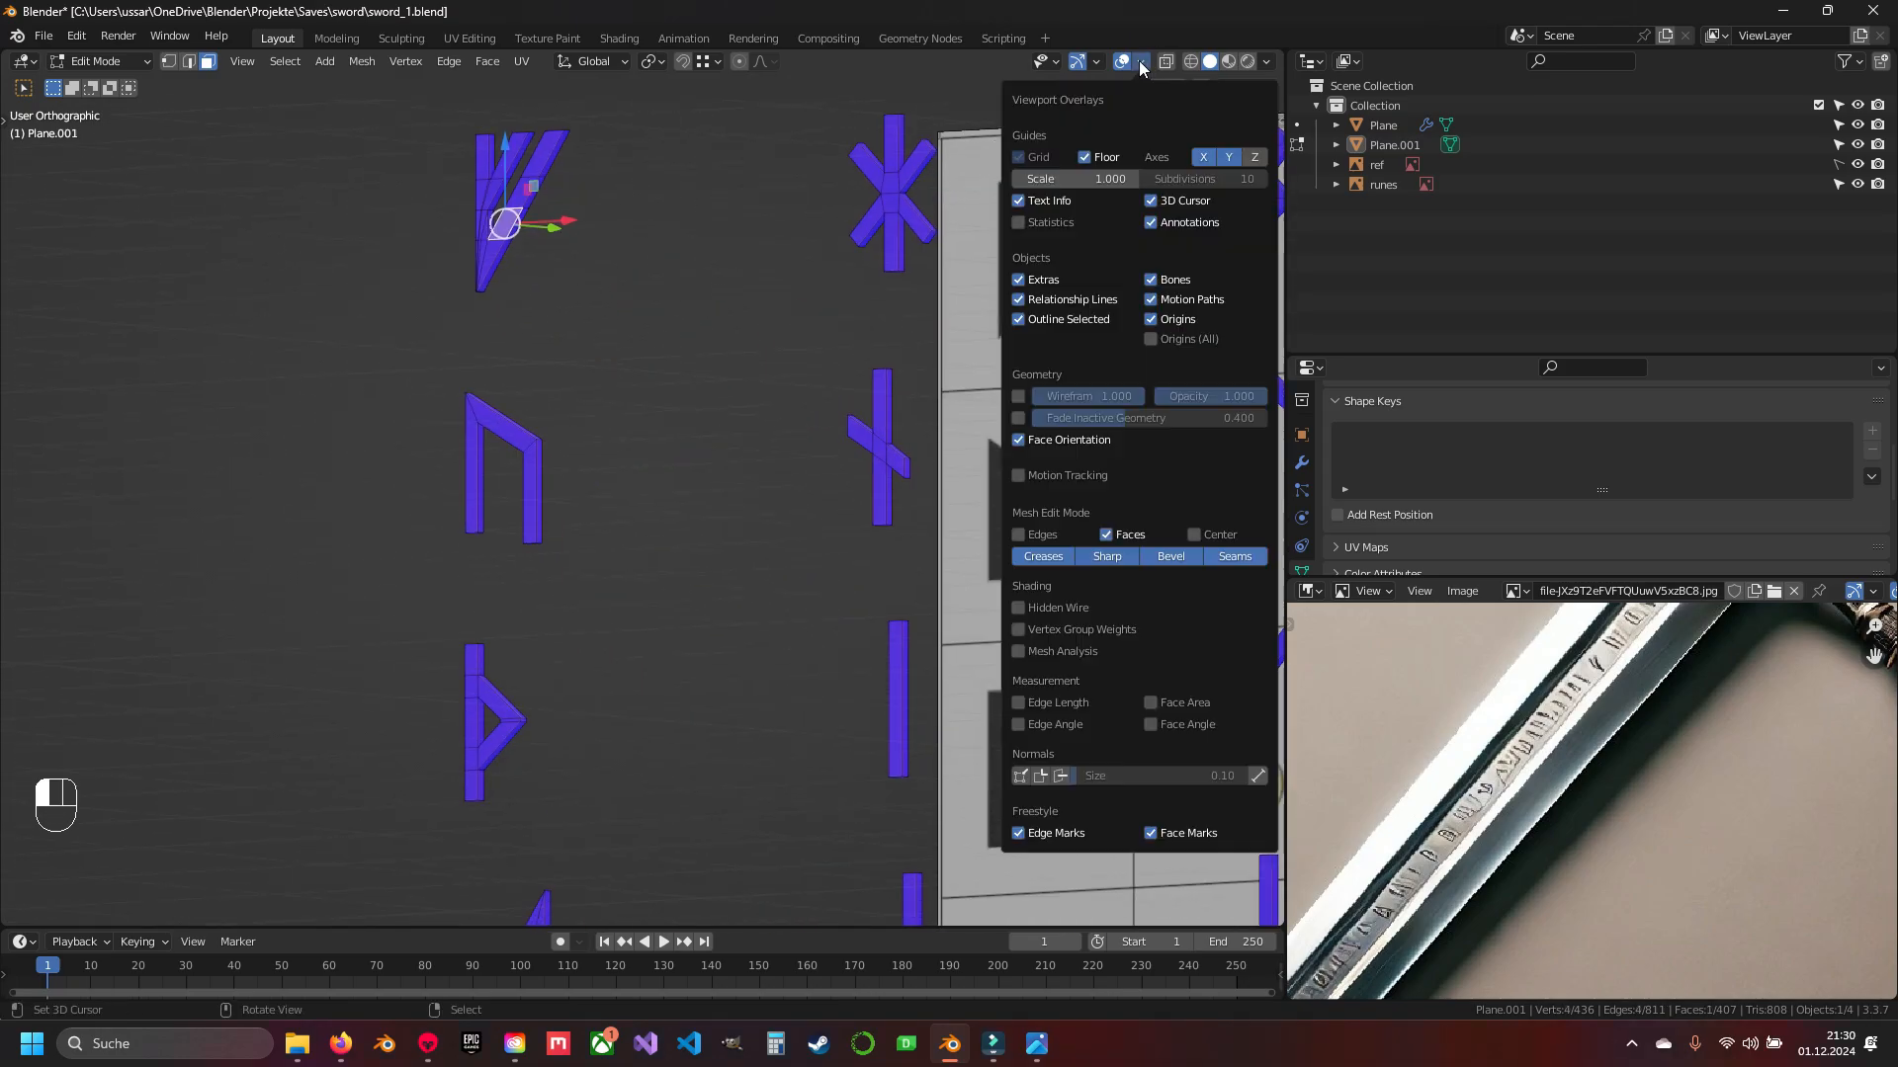
click(1023, 445)
scroll(811, 475, down, 5)
key(Tab)
middle_drag(766, 468, 694, 520)
key(ctrl+s)
shift+middle_drag(689, 514, 705, 459)
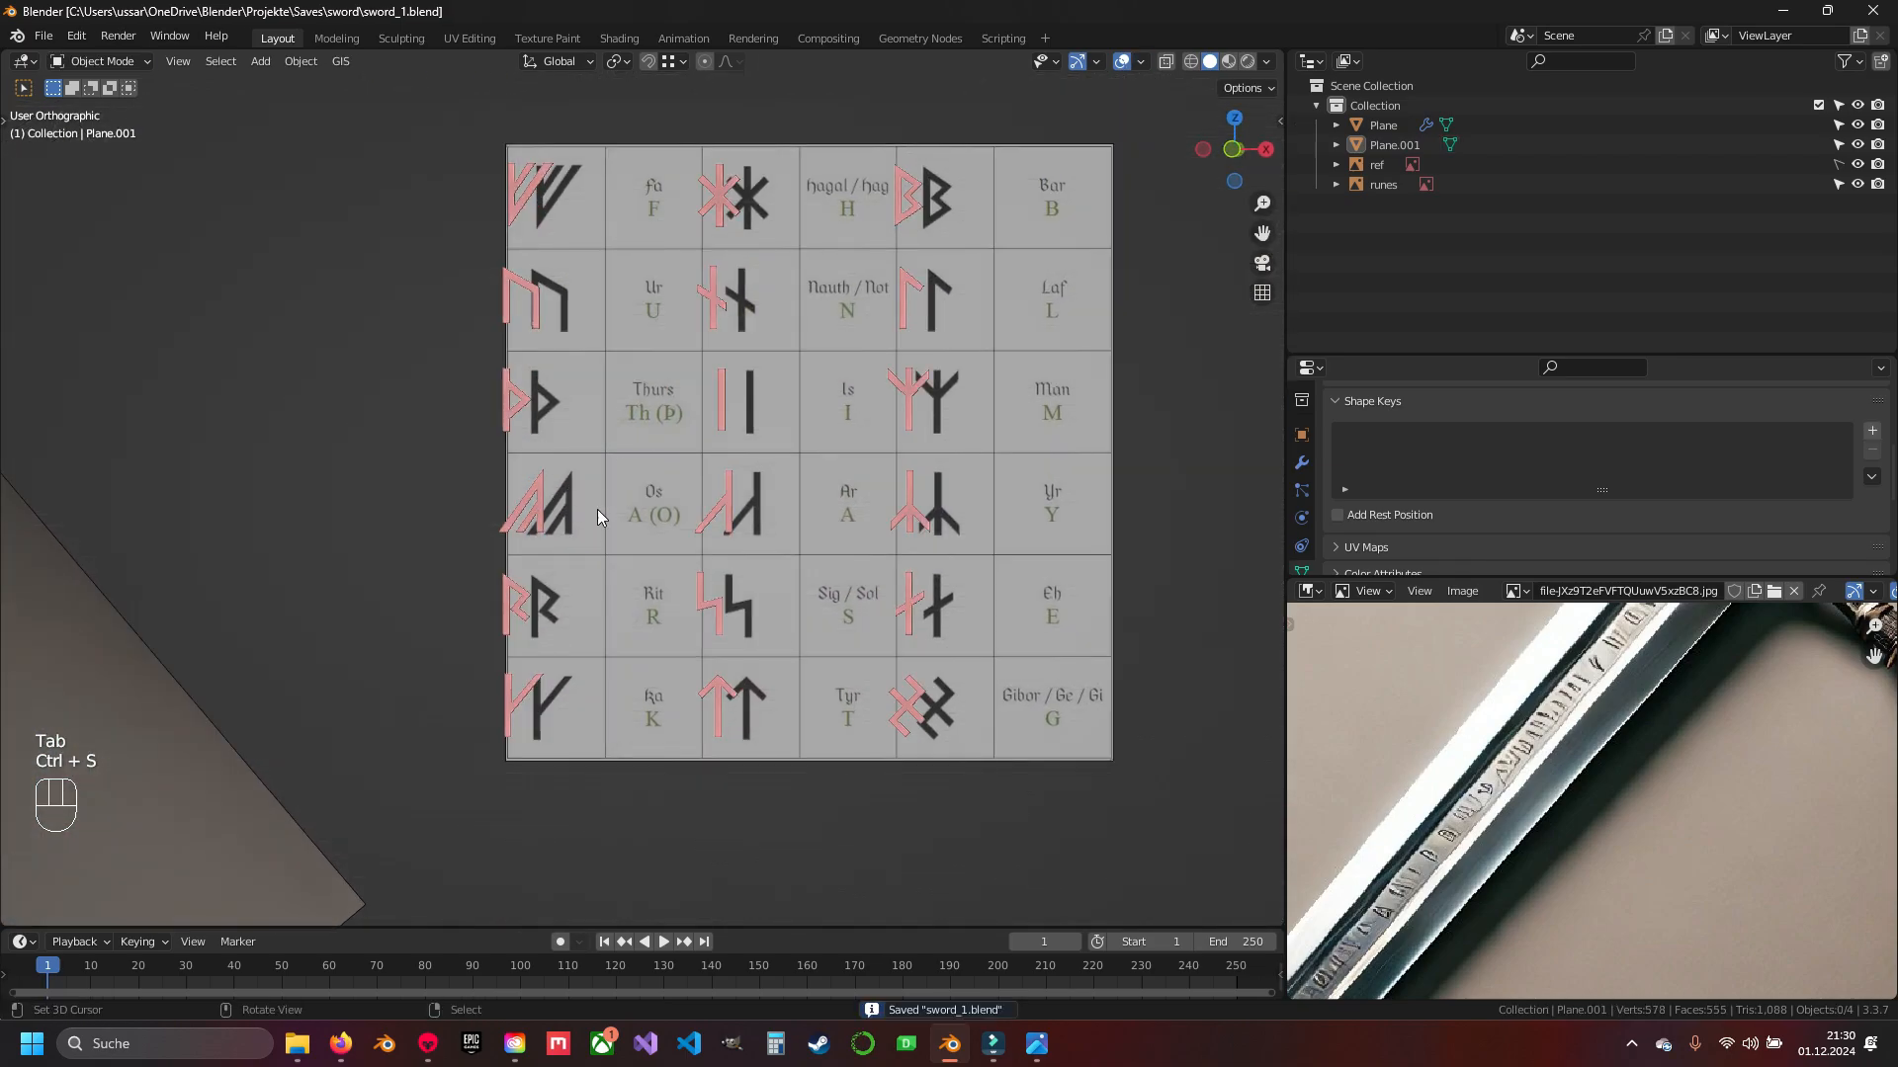
- Delete the rune chart reference image and switch to the front view
click(633, 406)
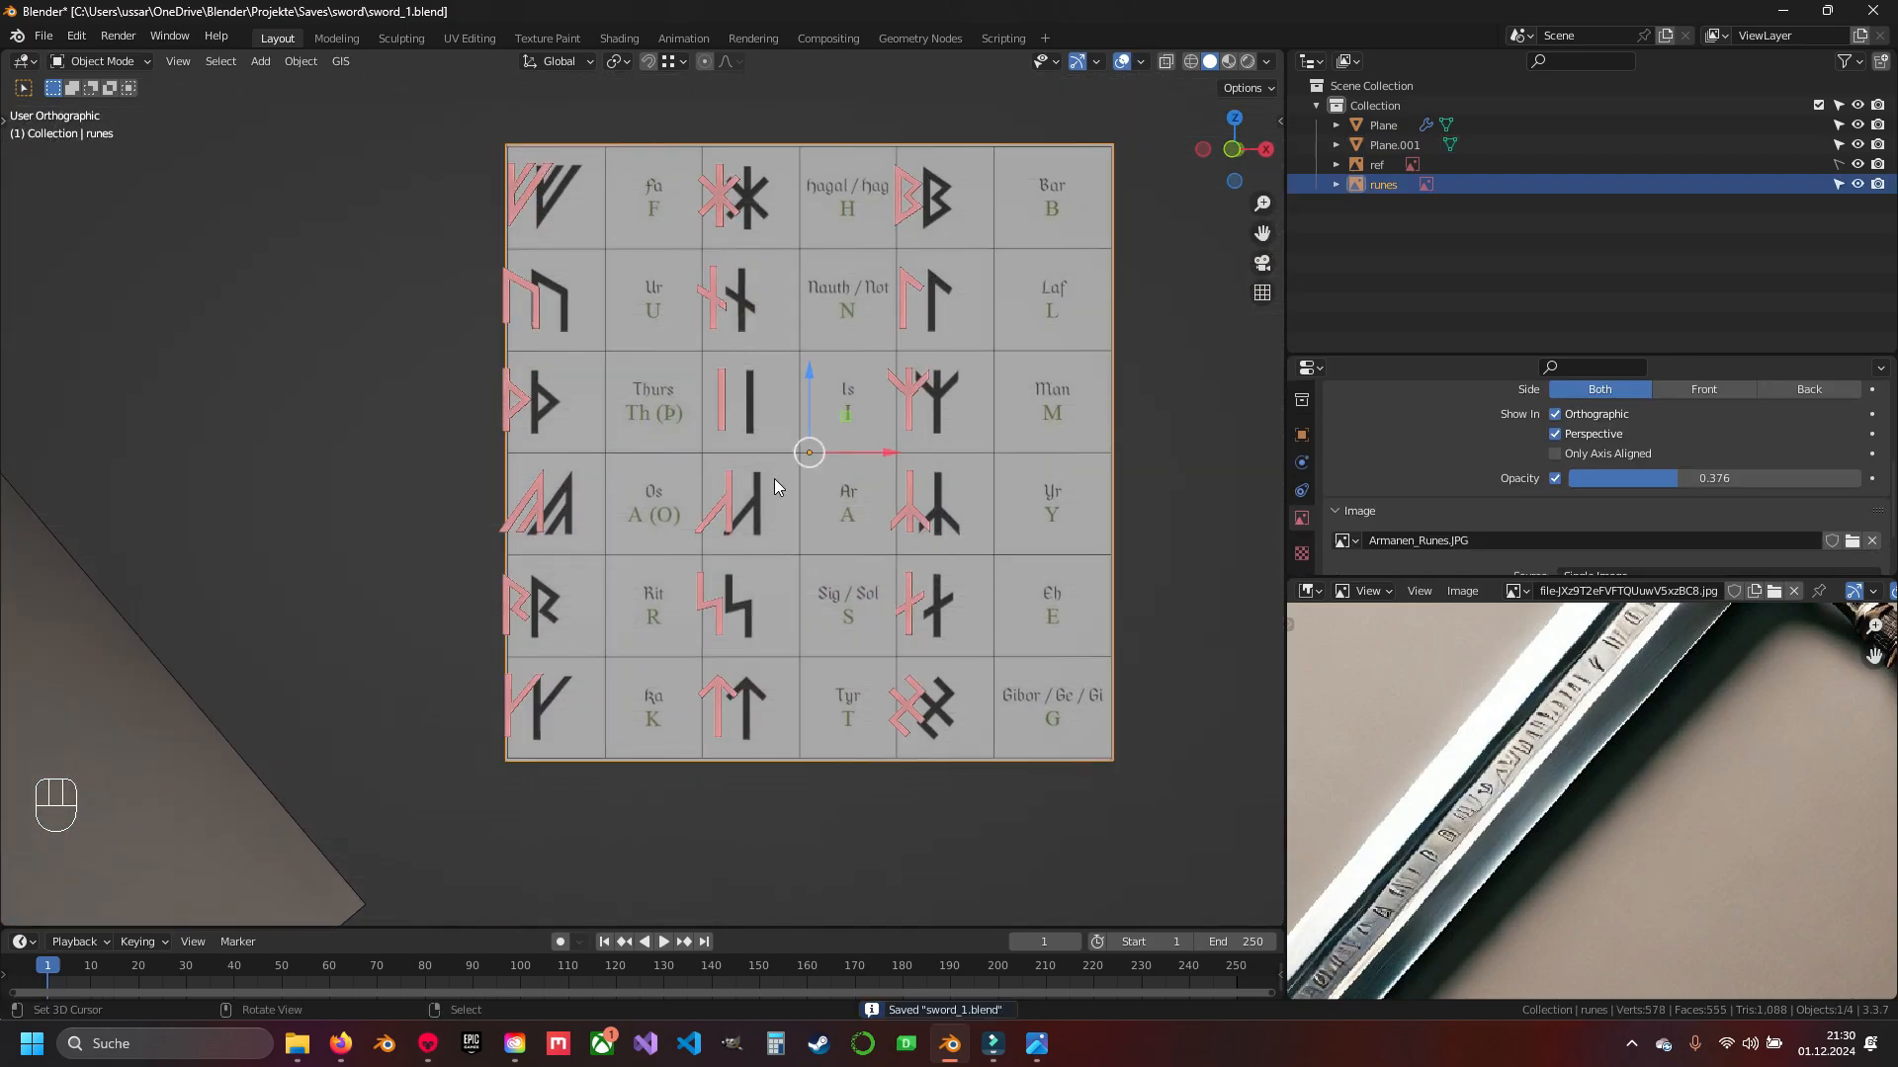
key(x)
click(704, 464)
key(KP_1)
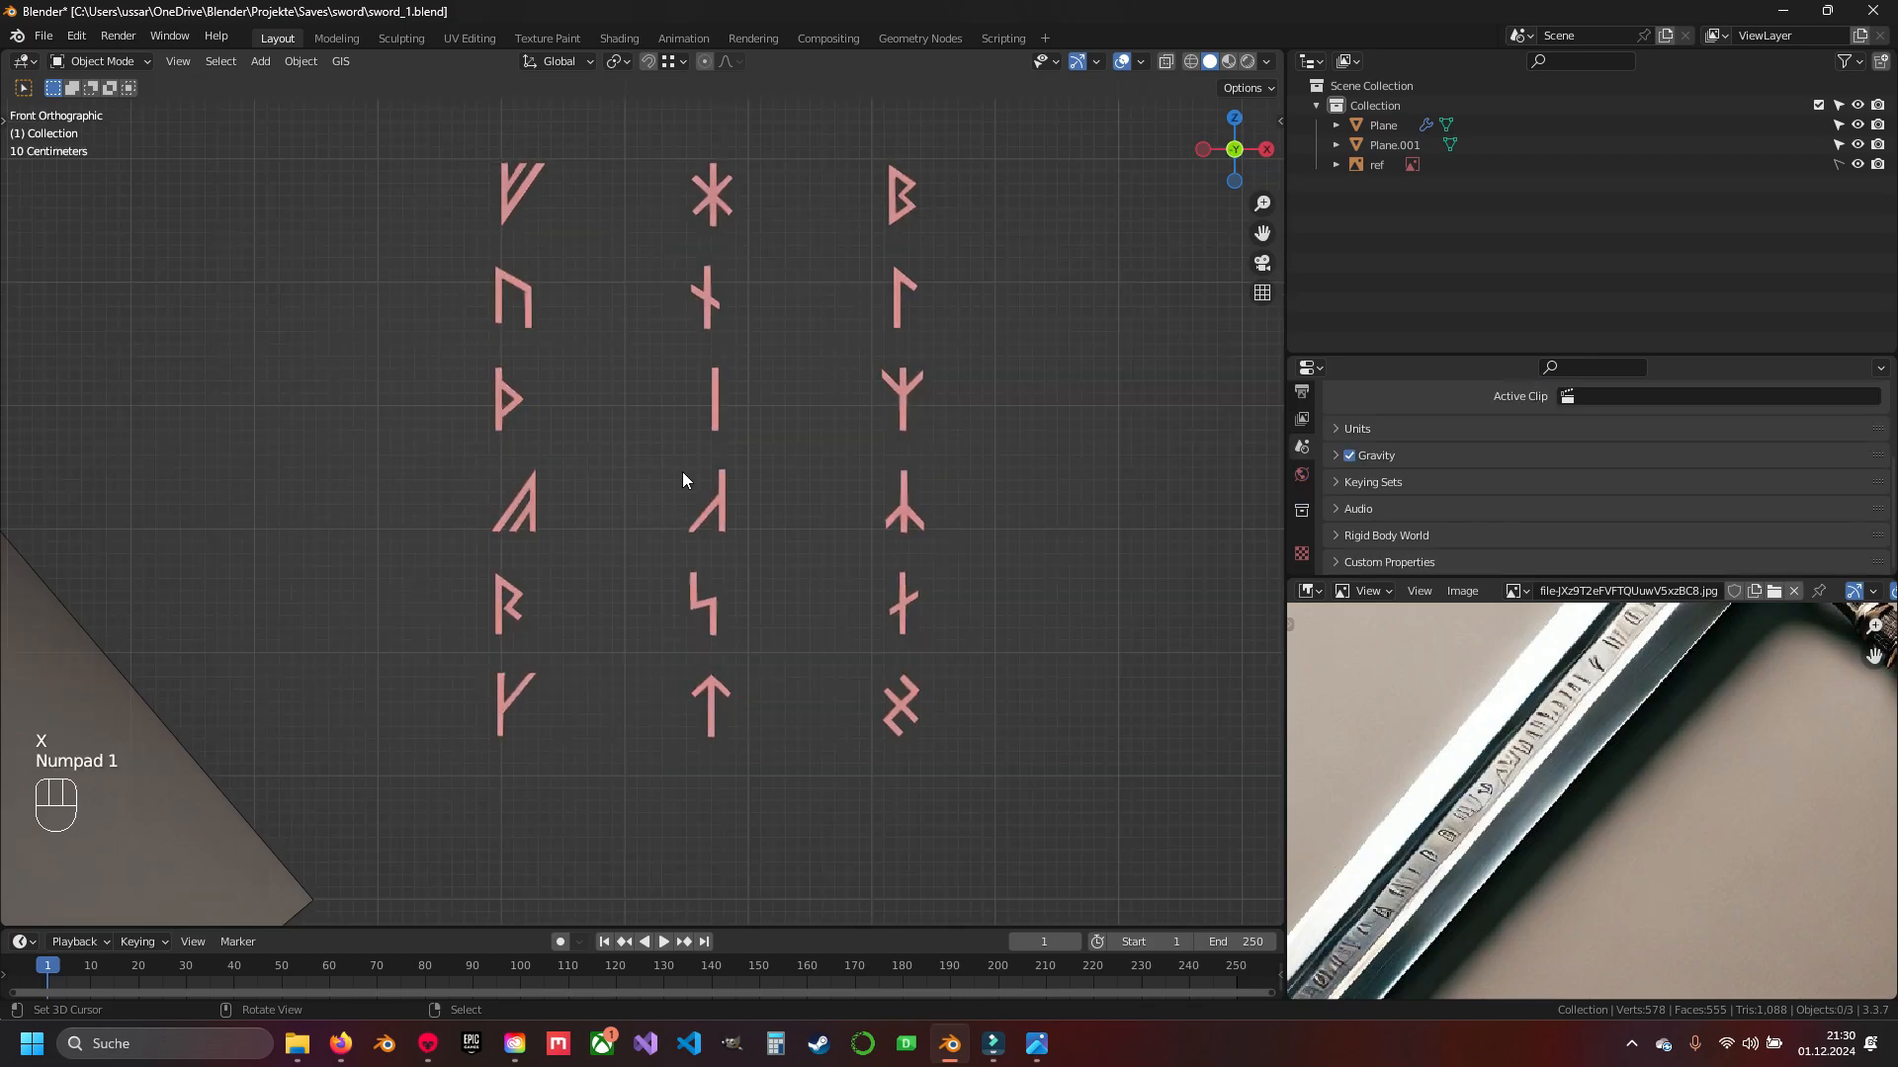
- Select the geometry of all runes in Edit Mode and move it down beside the sword blade
key(Tab)
scroll(796, 378, down, 4)
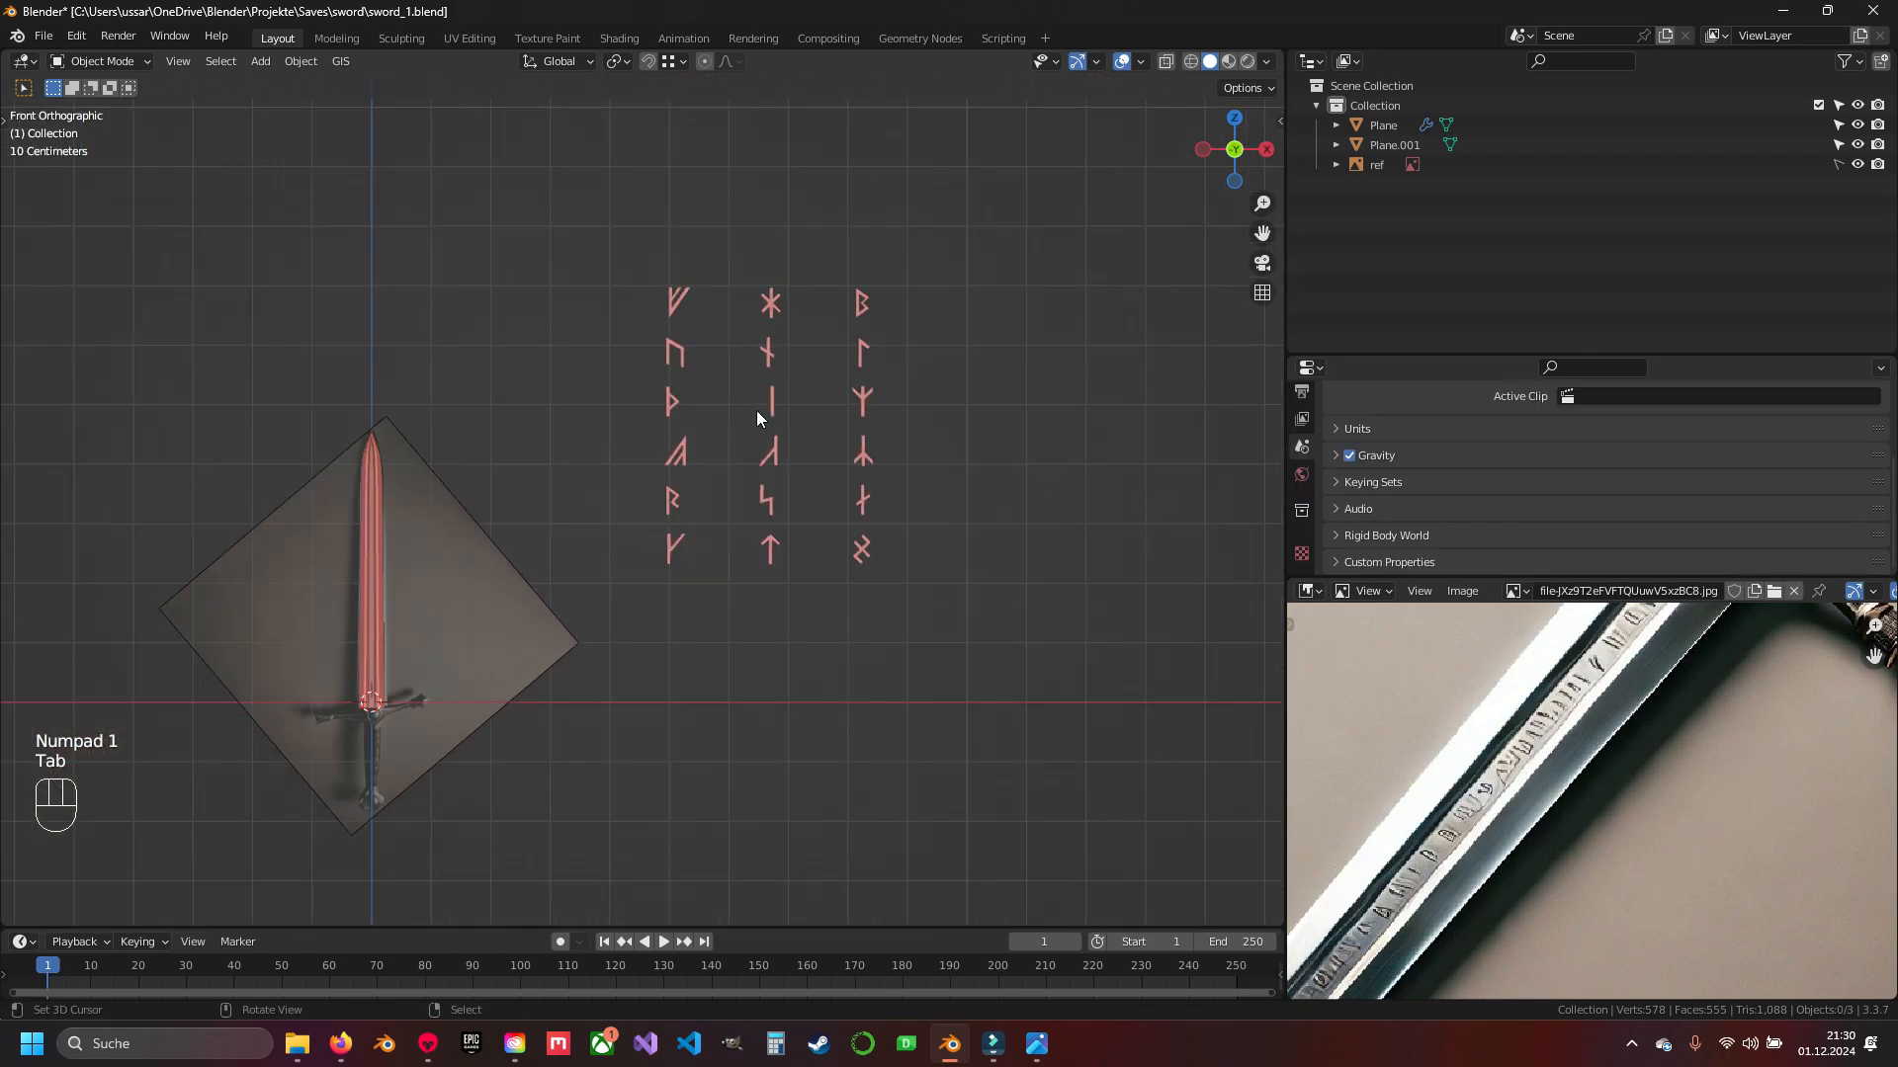
click(691, 420)
key(Tab)
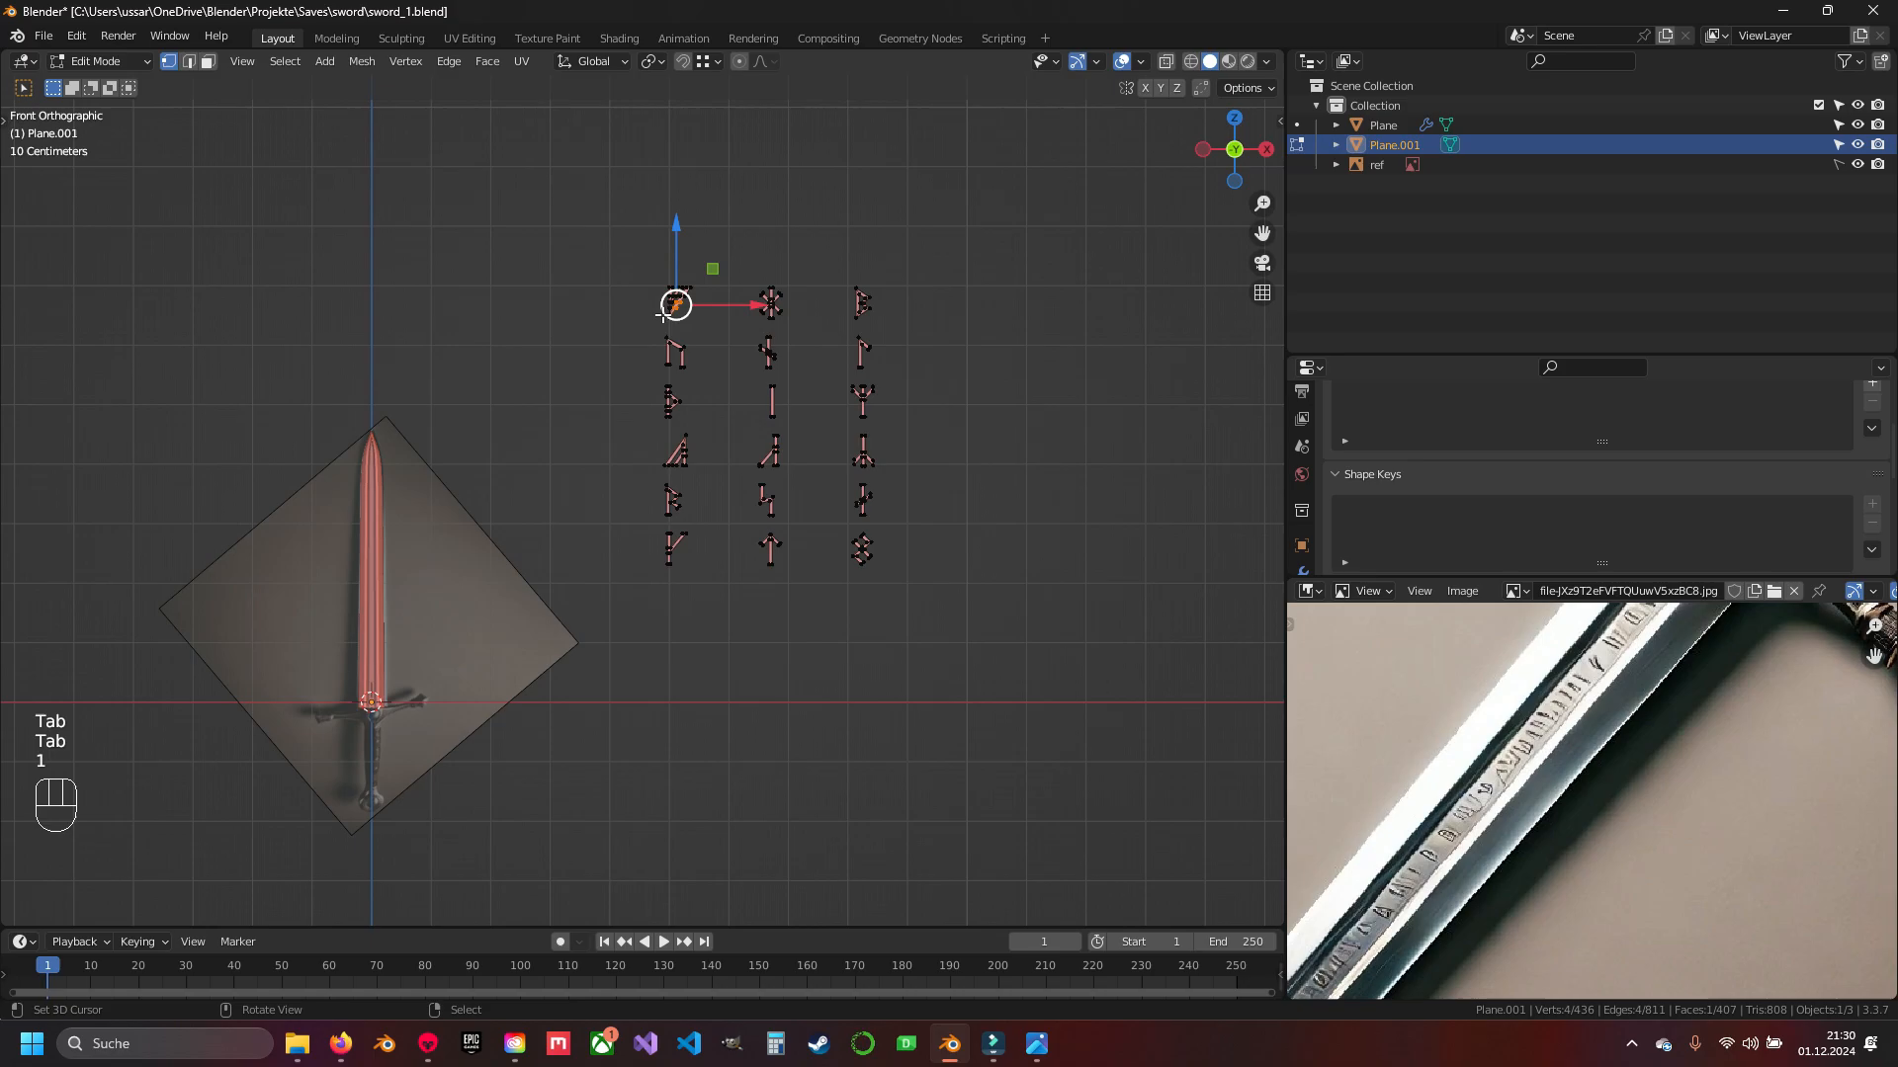
drag(583, 224, 994, 626)
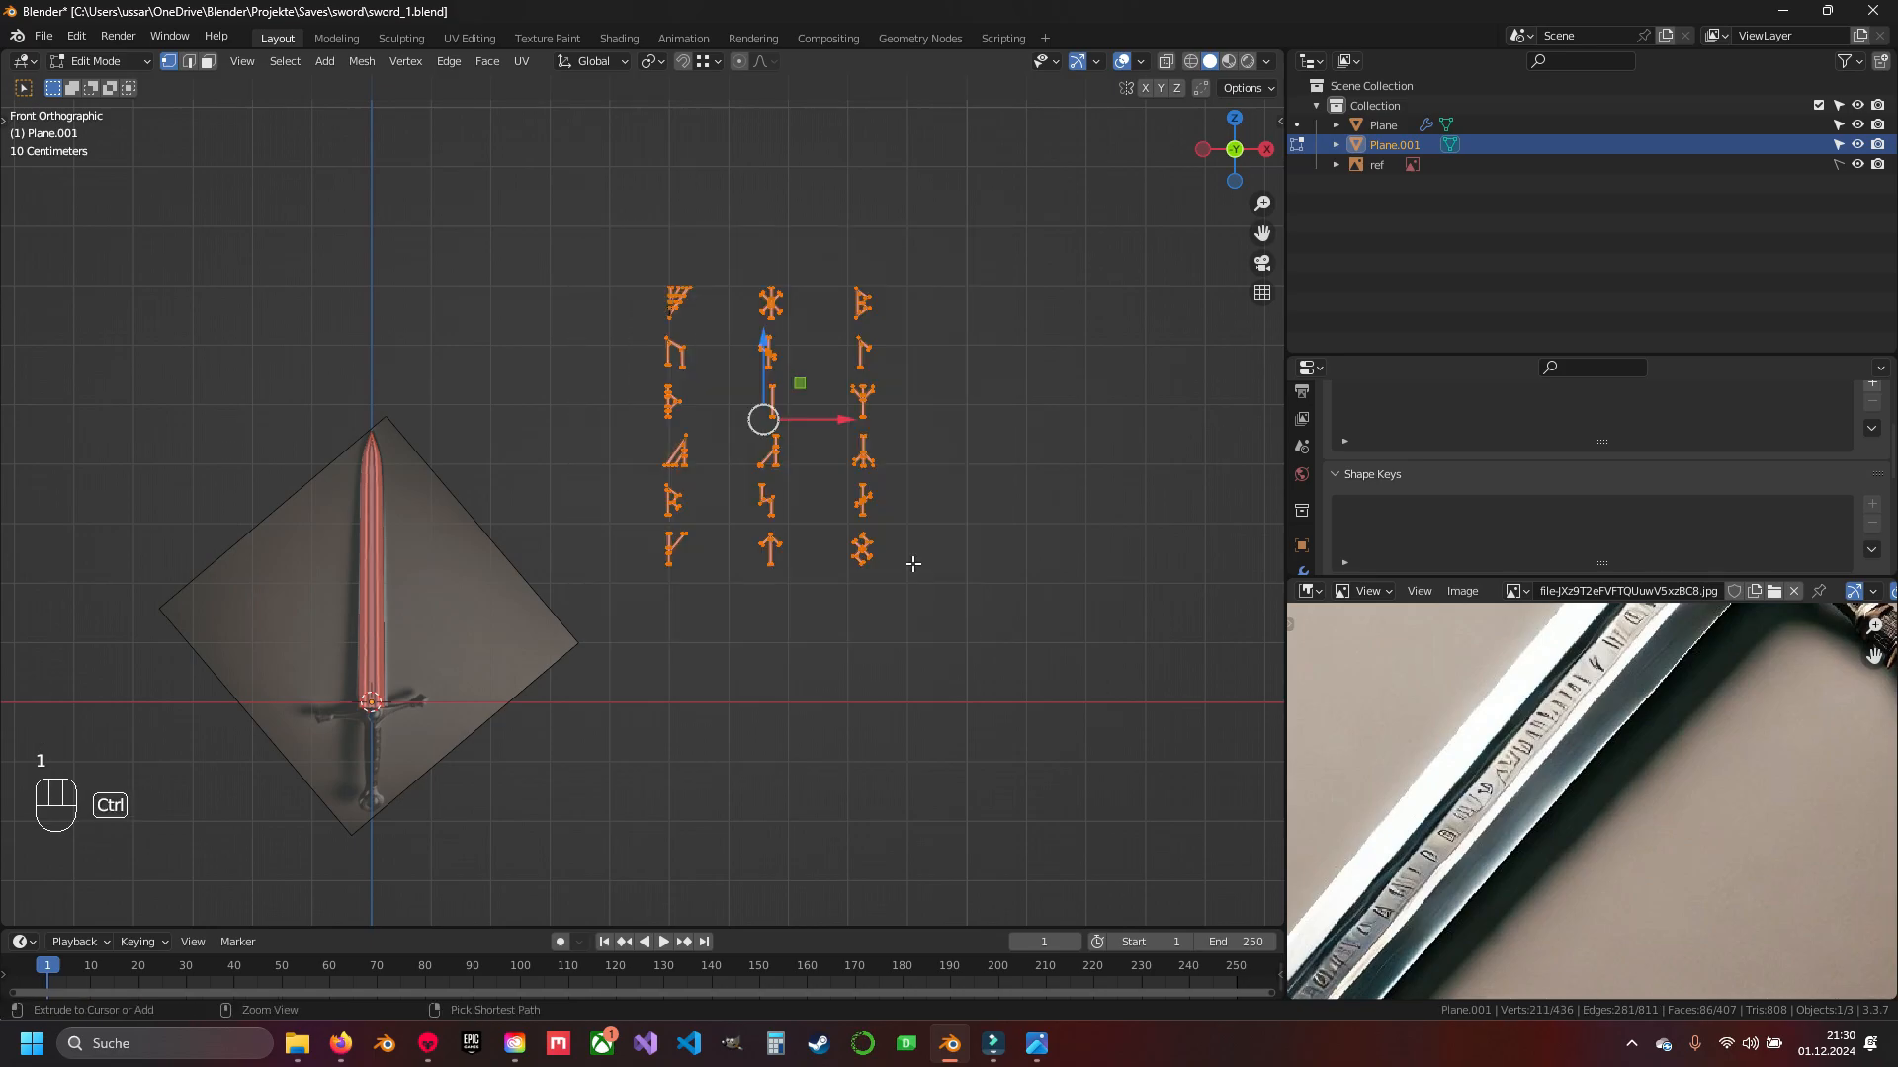
shift+middle_drag(884, 543, 1062, 408)
scroll(1033, 419, up, 2)
key(g)
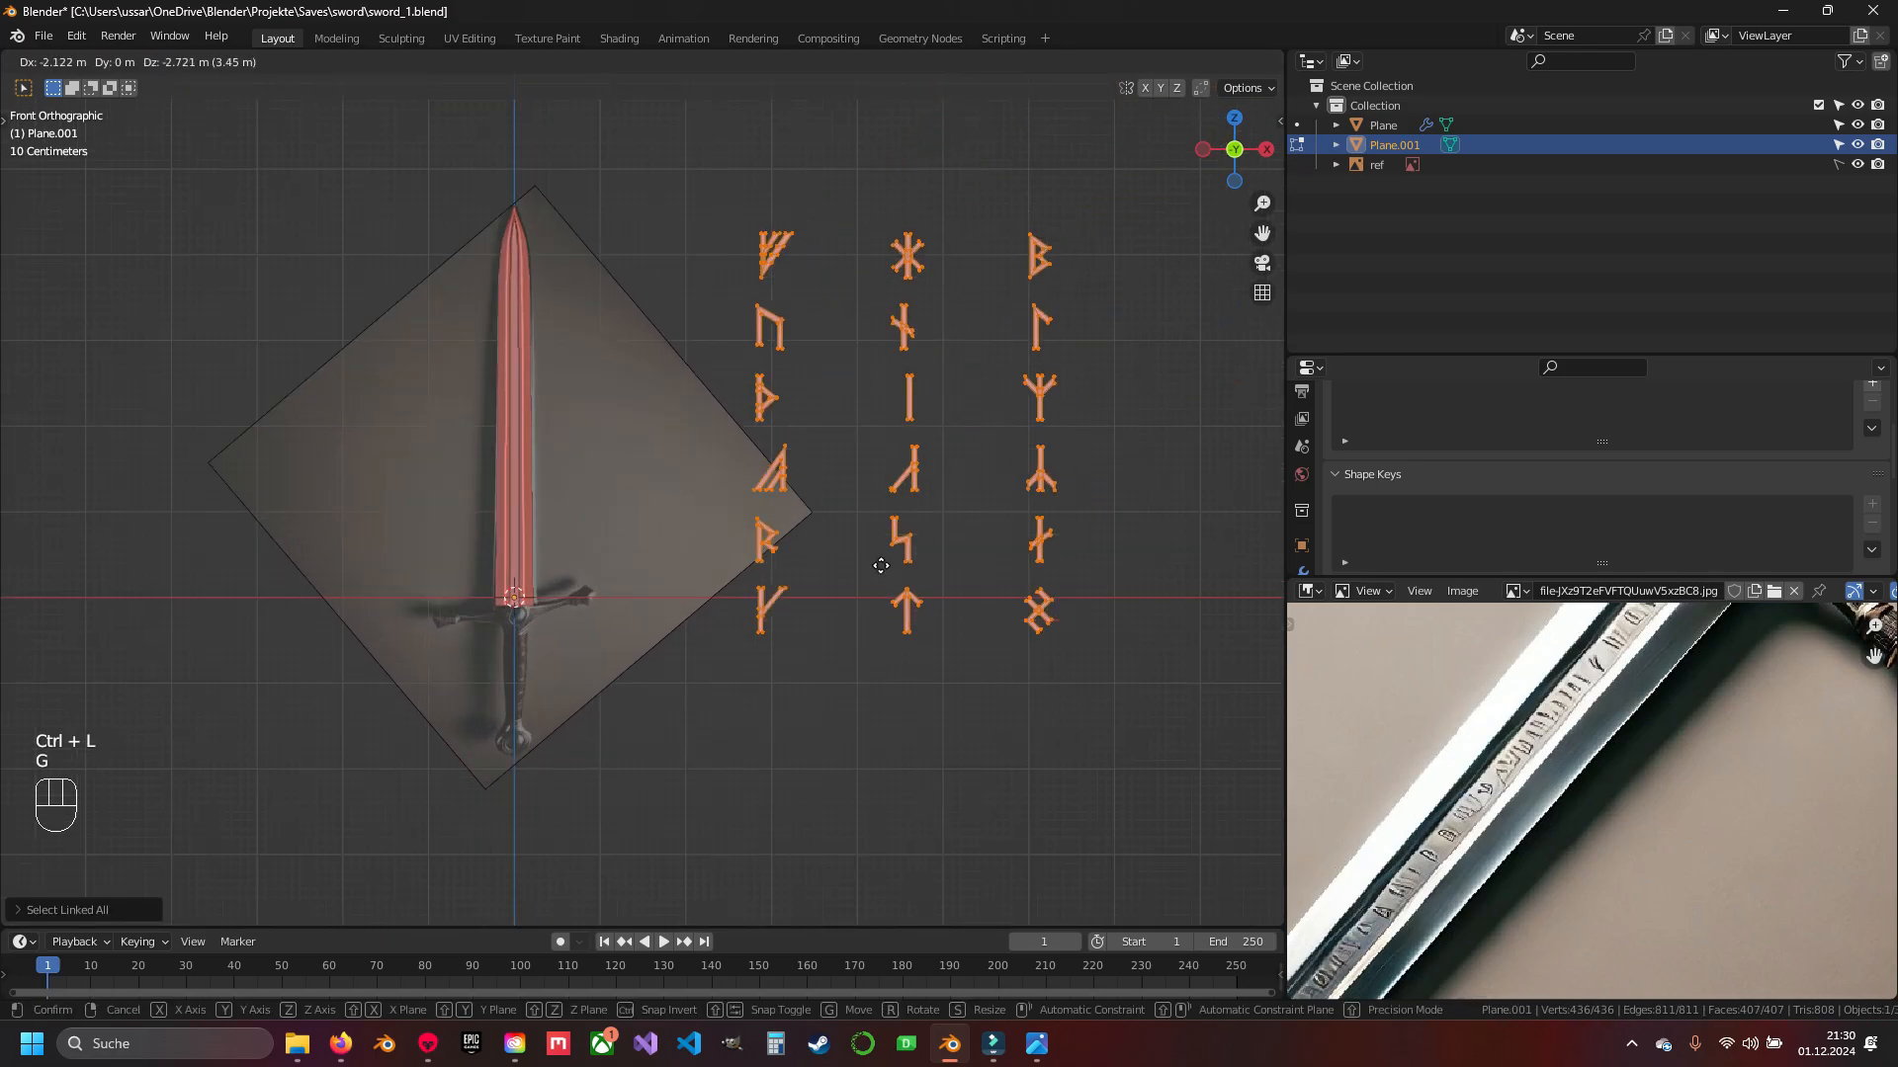
click(783, 509)
- With X-ray on, scale all the runes down strongly and move them beside the blade's lower end
scroll(694, 524, up, 5)
shift+middle_drag(615, 476, 739, 536)
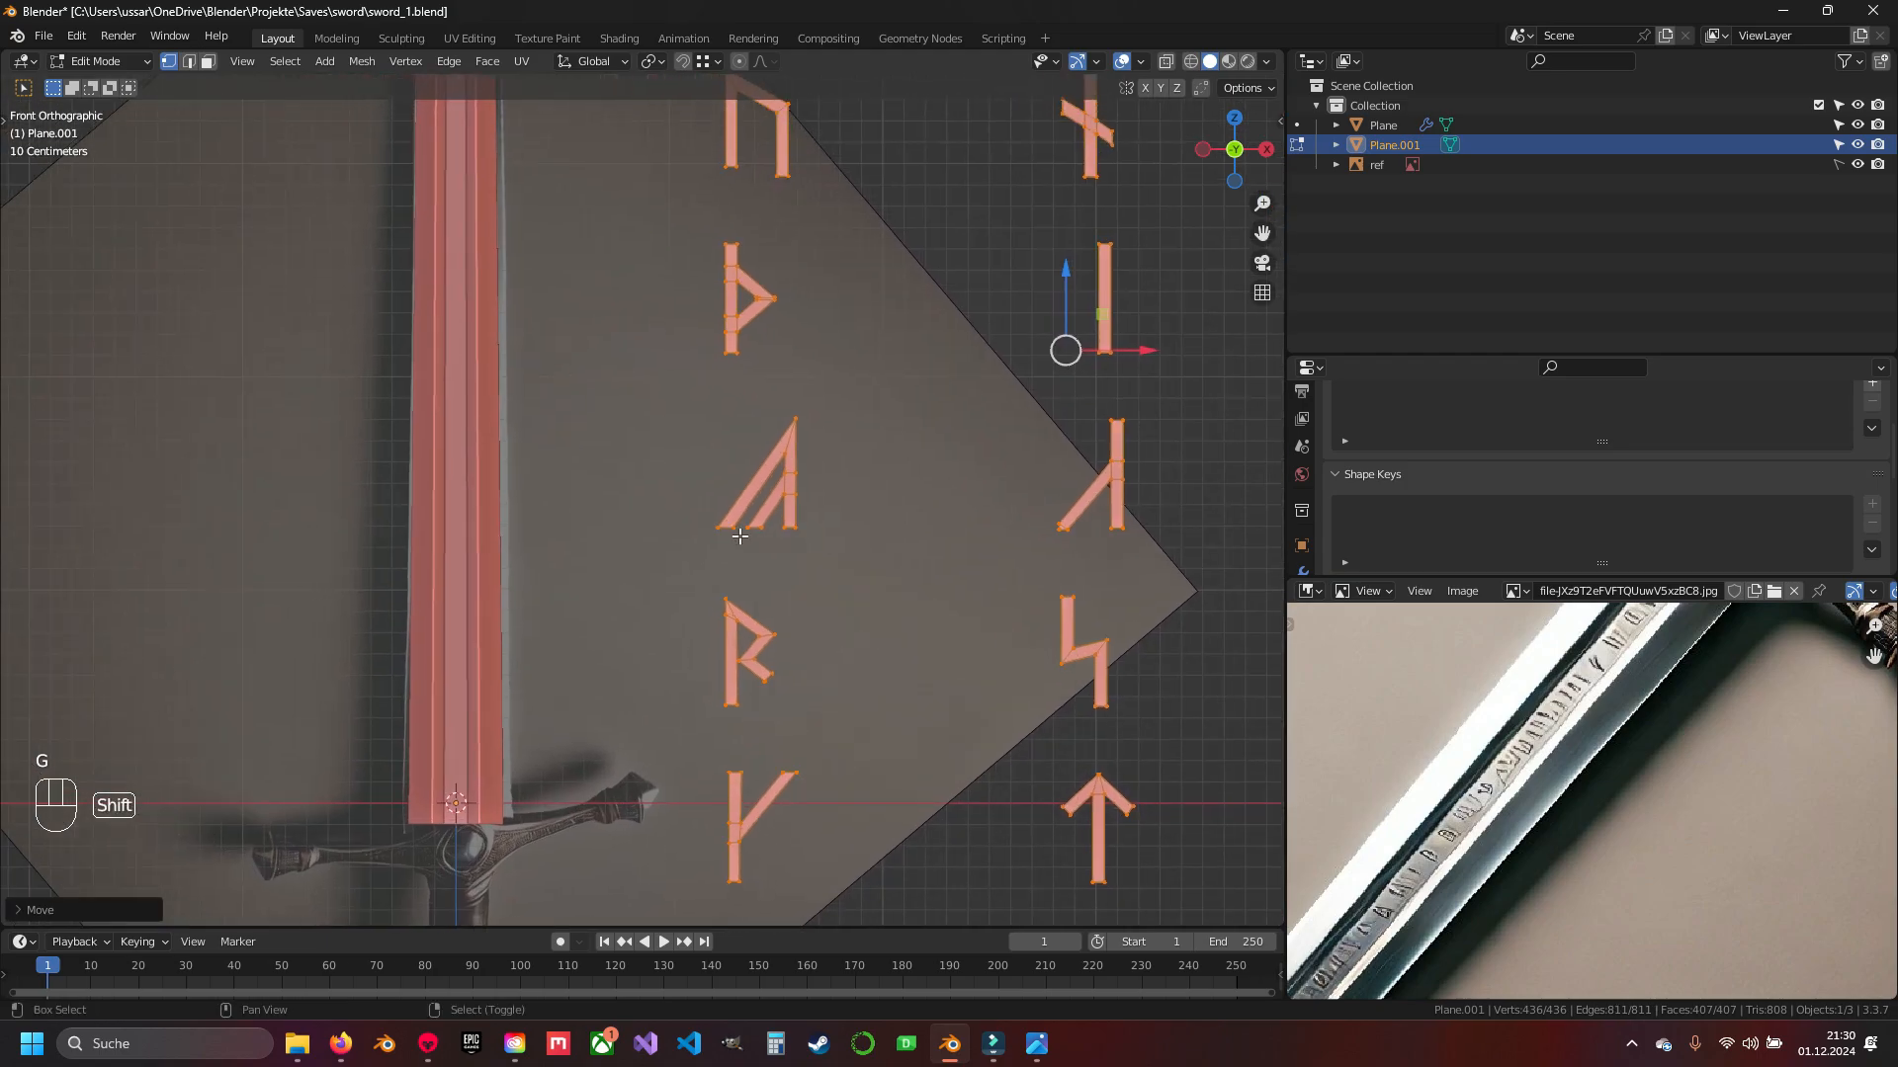
scroll(719, 448, down, 4)
scroll(724, 450, up, 2)
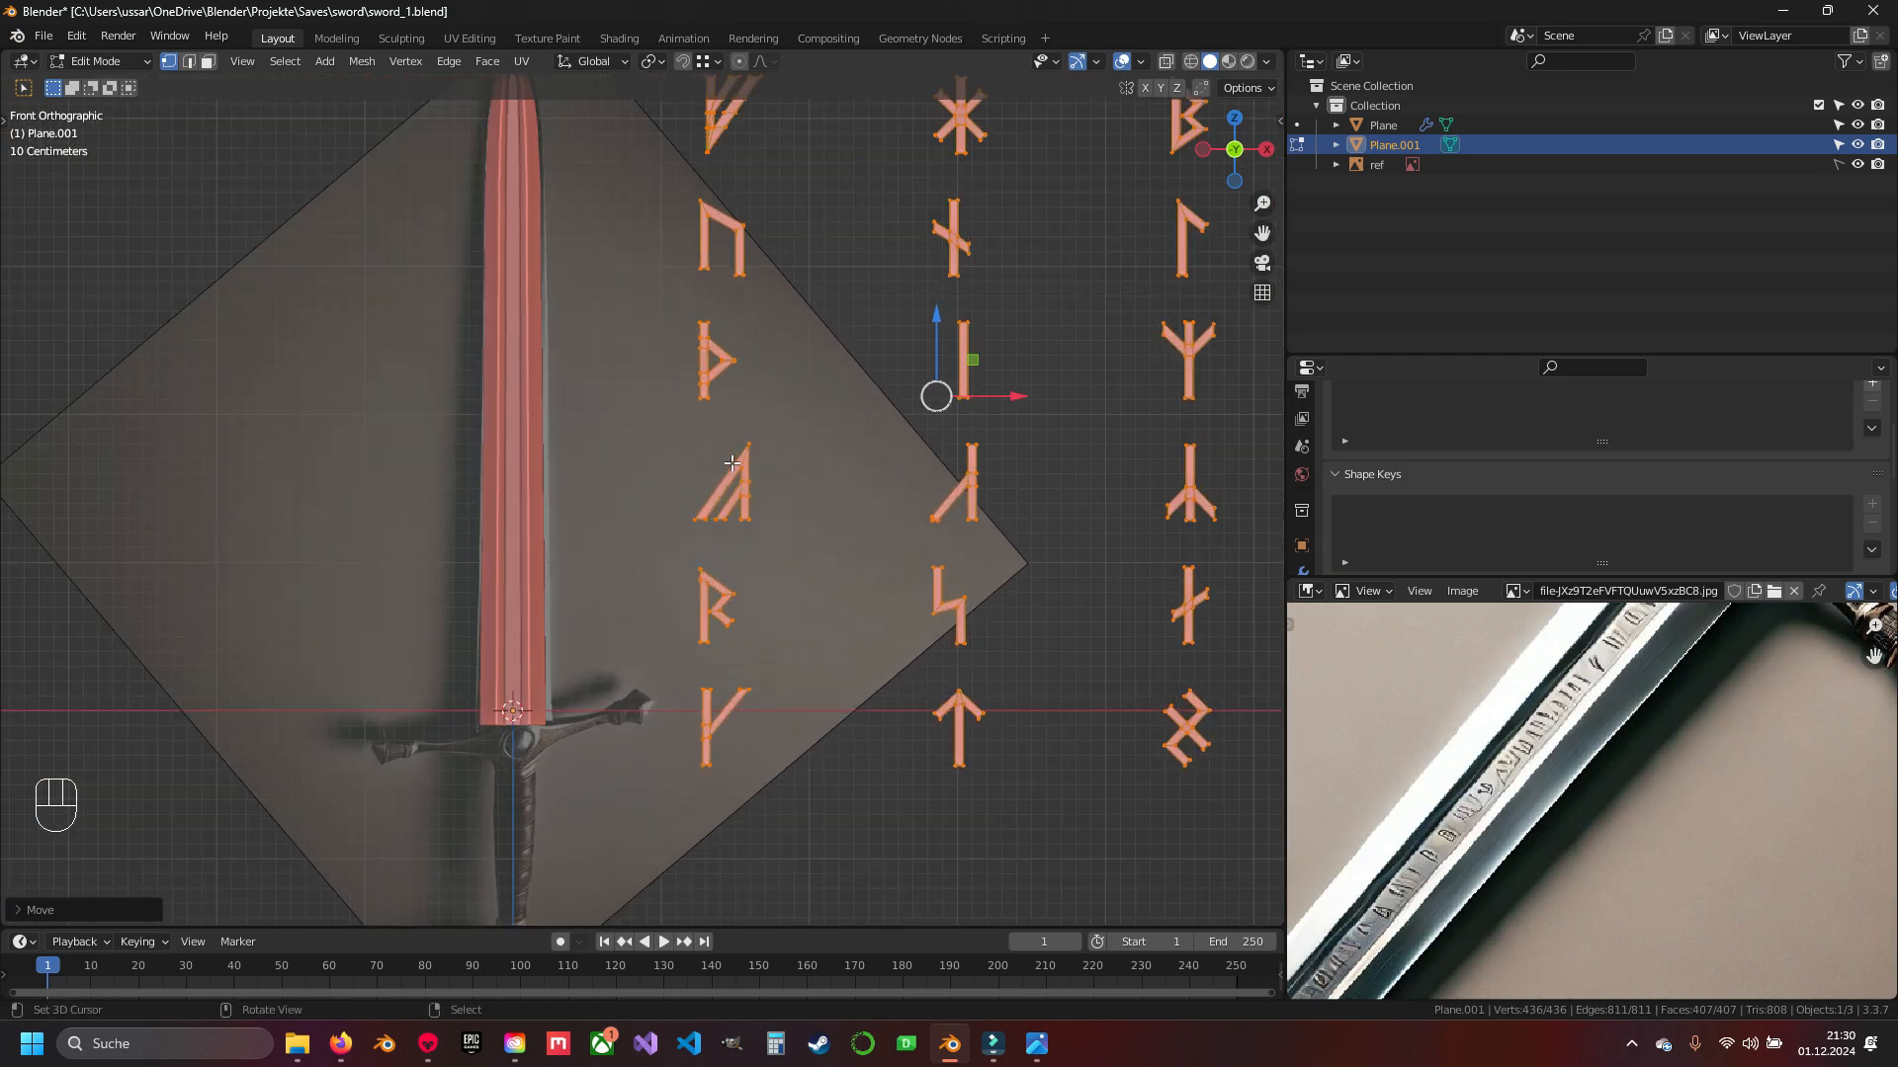
key(alt+z)
key(s)
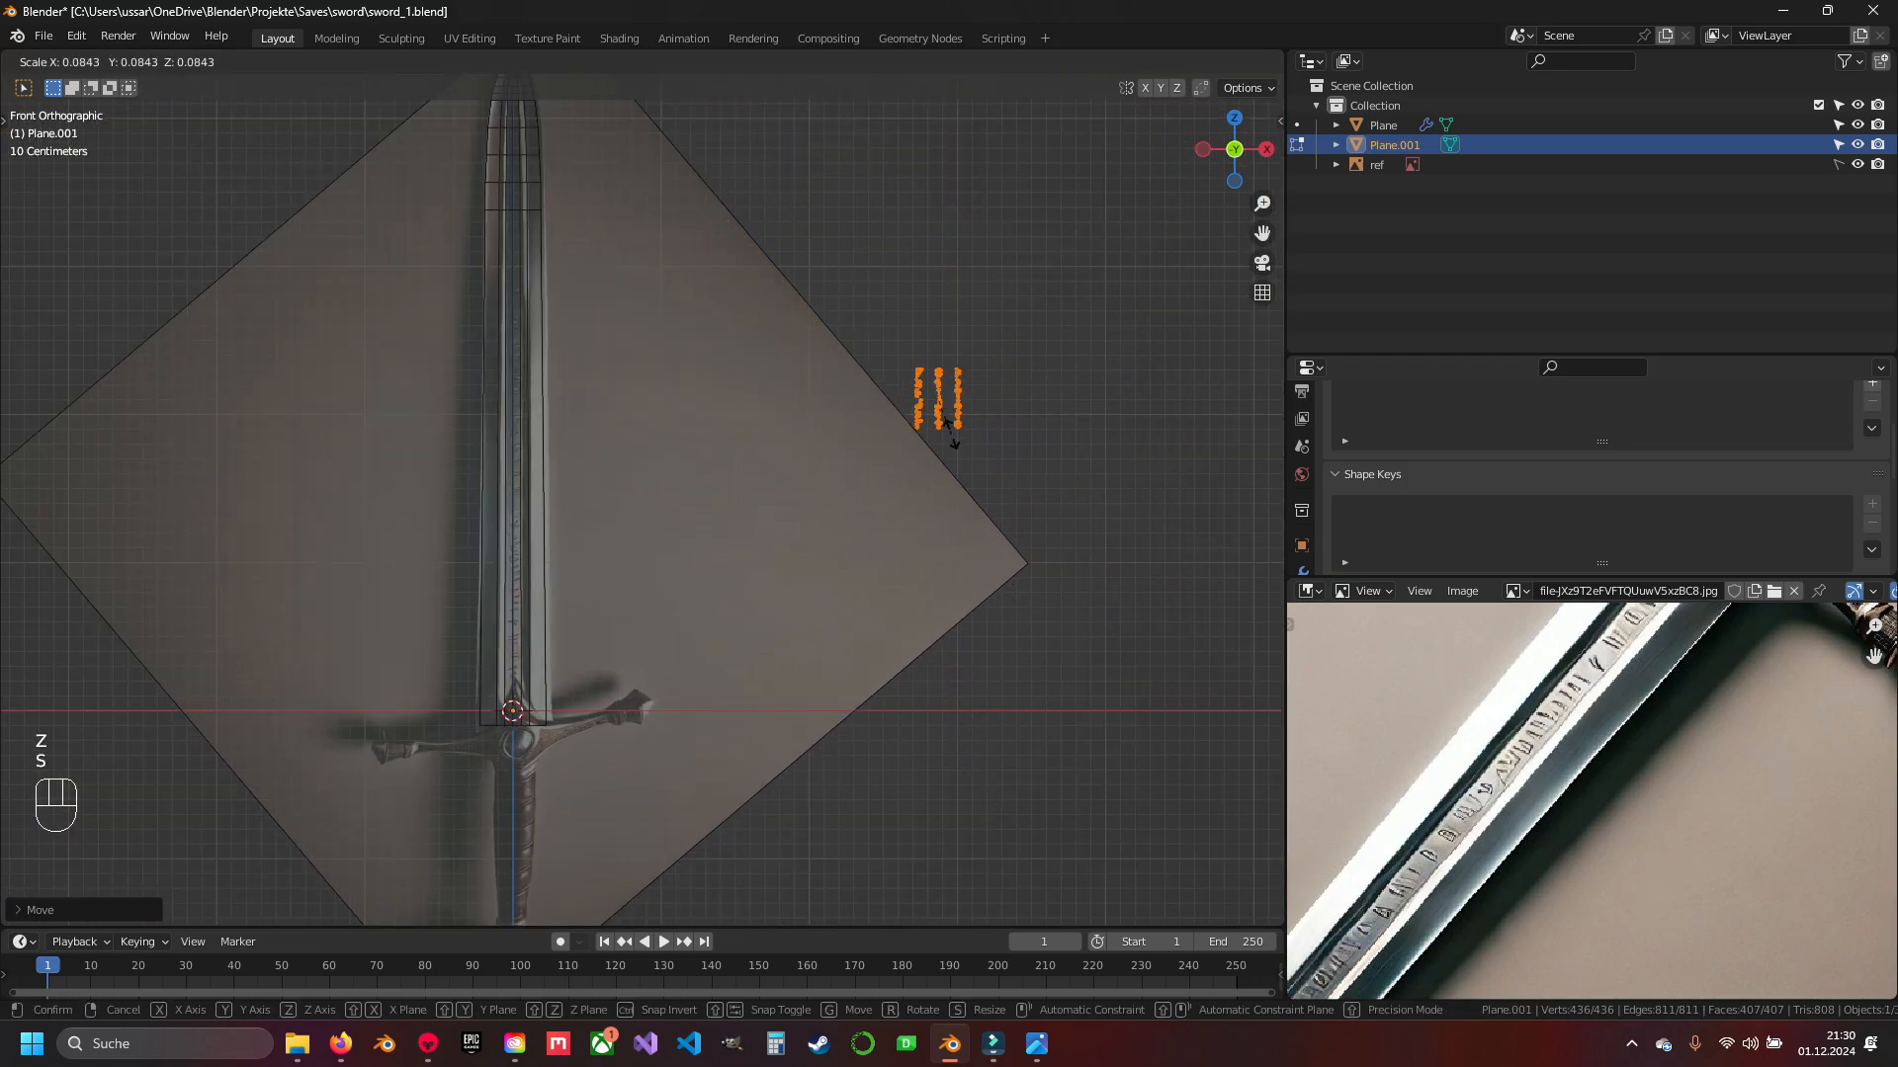
click(947, 425)
key(g)
click(608, 637)
scroll(793, 514, up, 6)
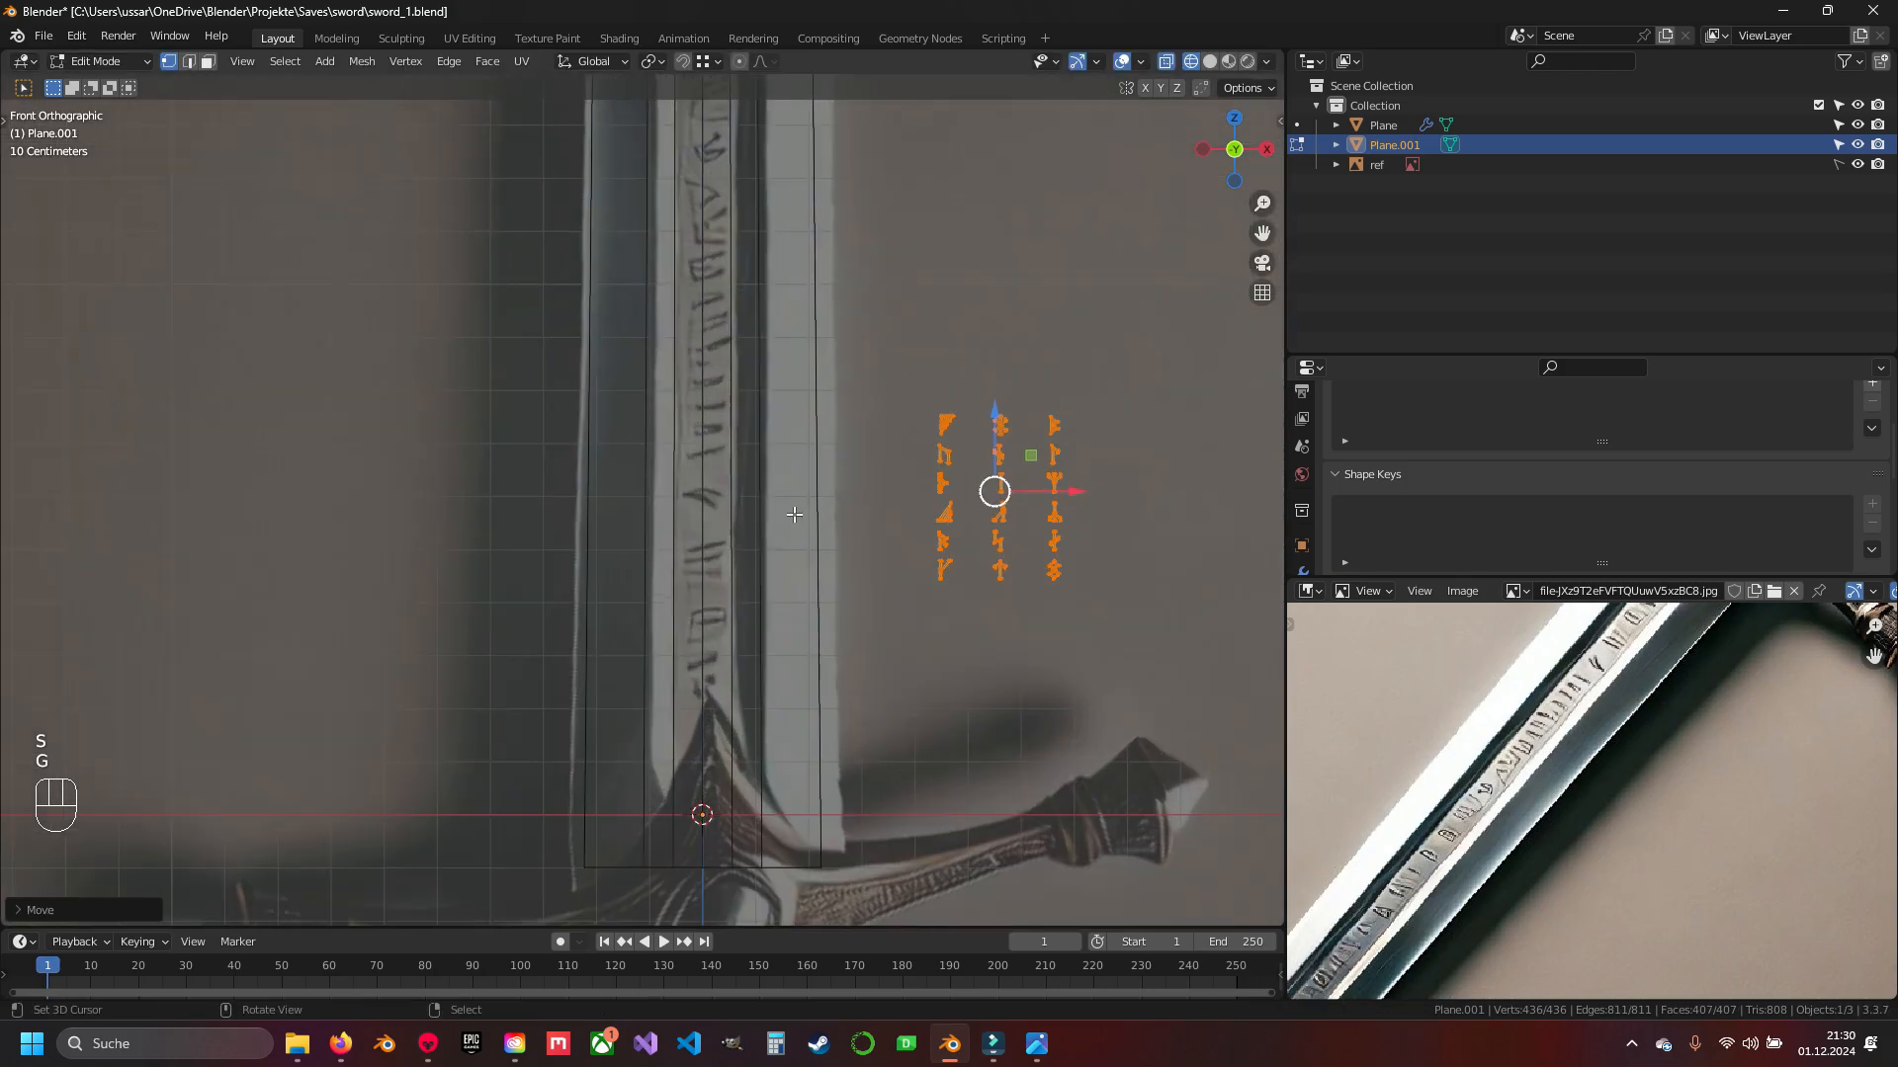
- Enlarge the runes to fit the engraving's width and place their first column over the blade's central groove
key(g)
click(830, 625)
key(g)
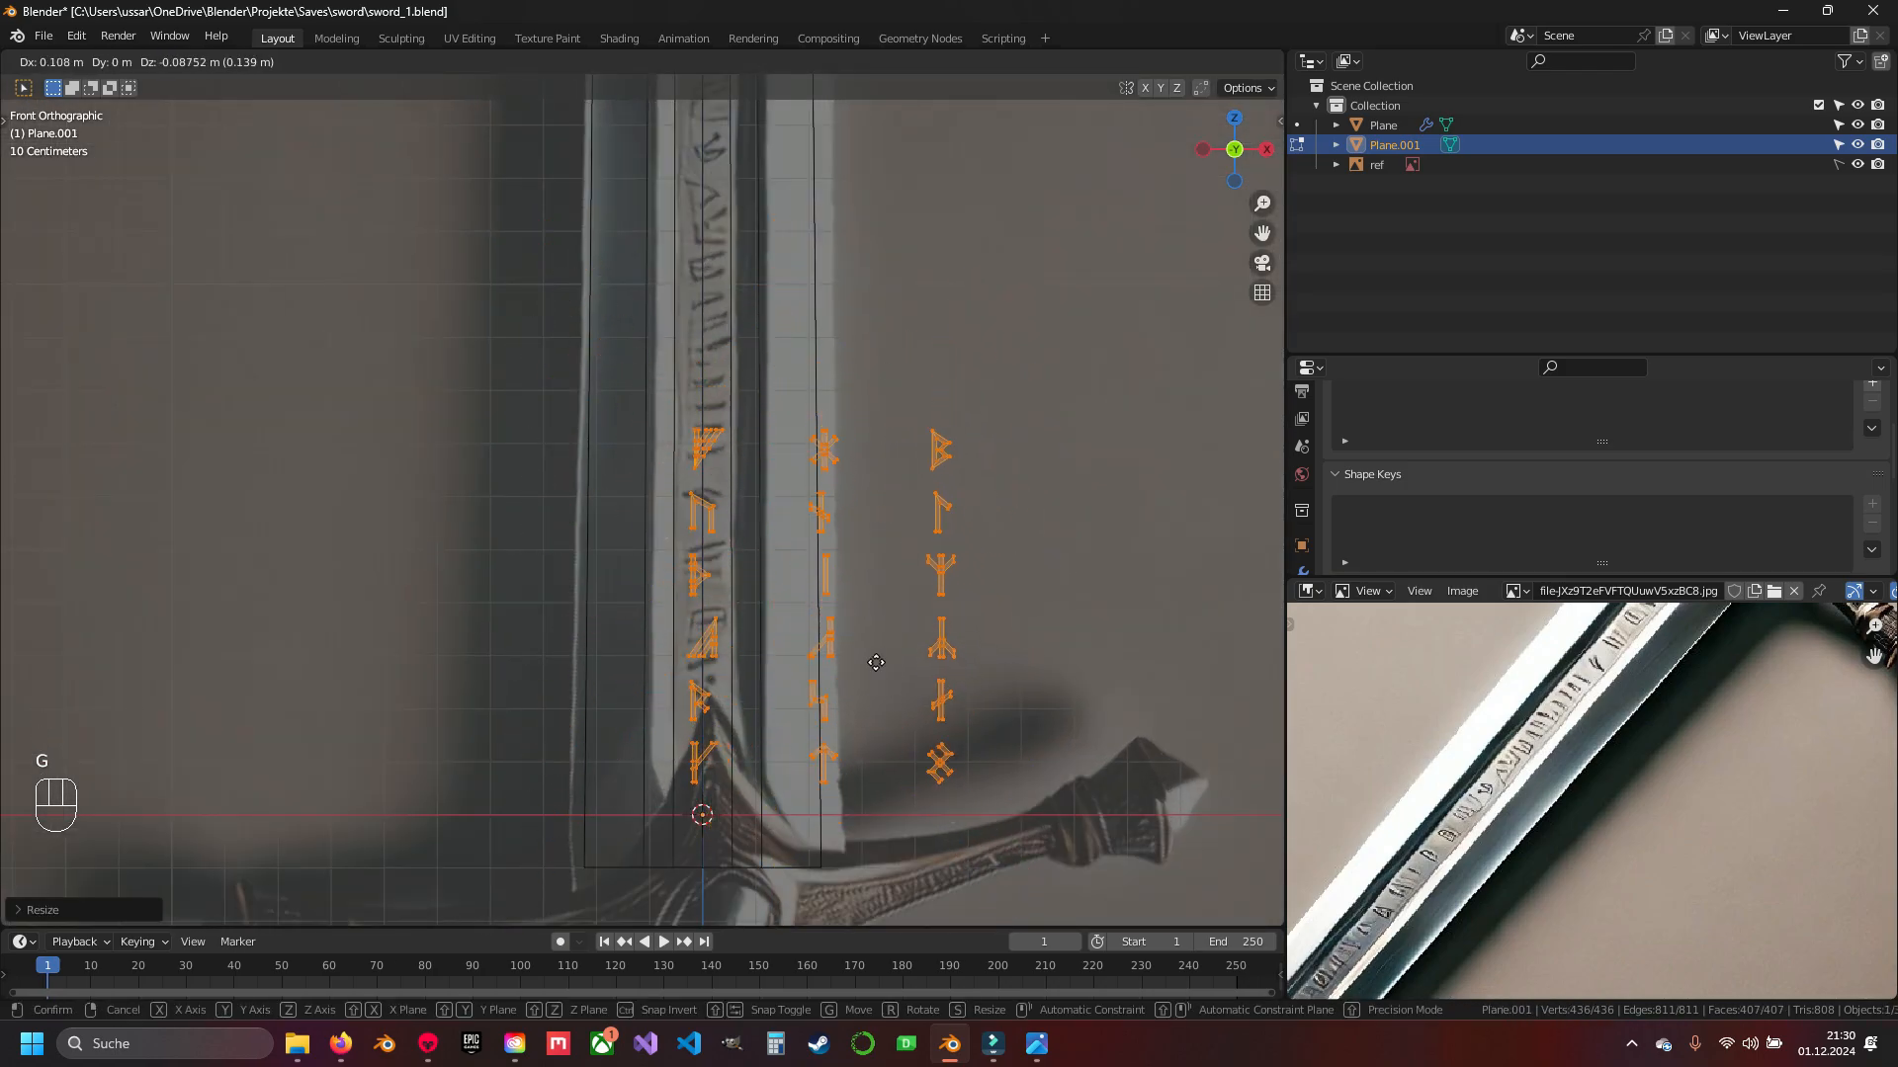
click(876, 638)
- Turn X-ray off and move all the runes along the Y axis to the blade's front face
key(alt+z)
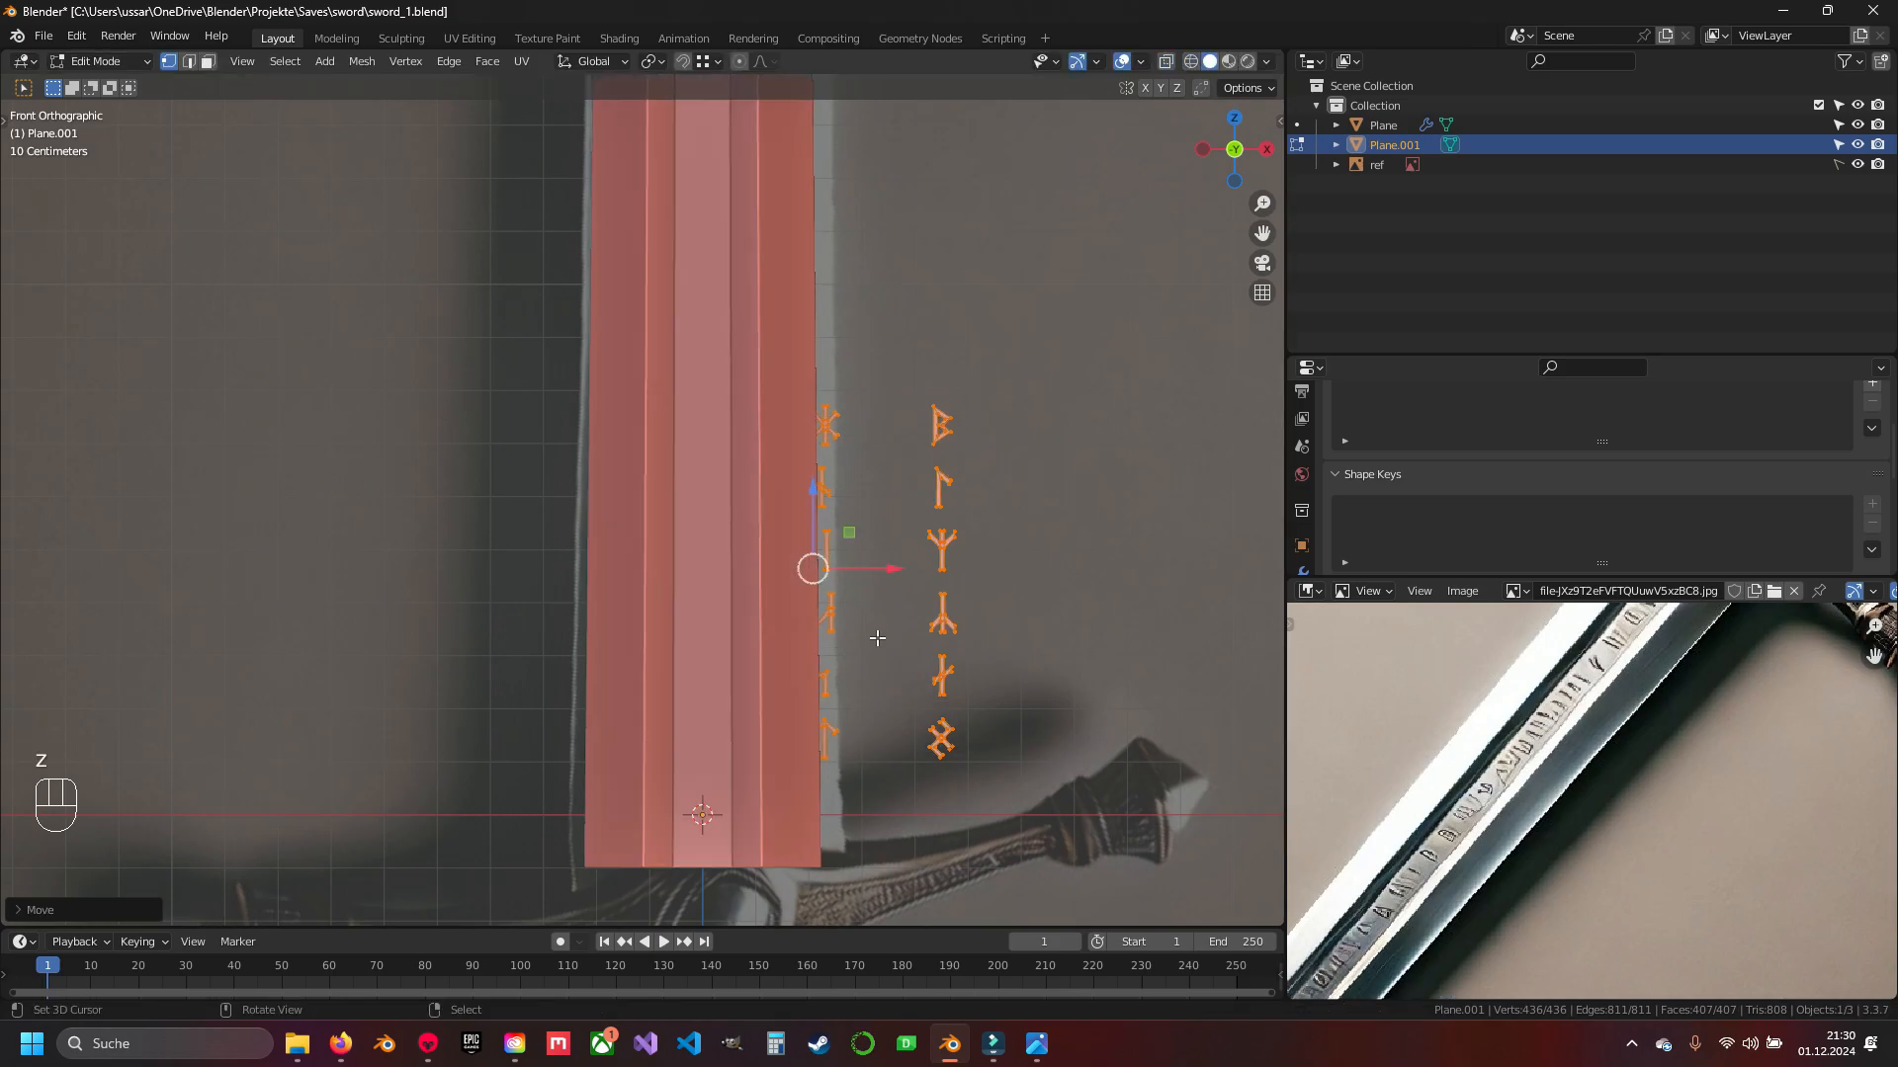
middle_drag(878, 633, 1002, 522)
key(g)
key(y)
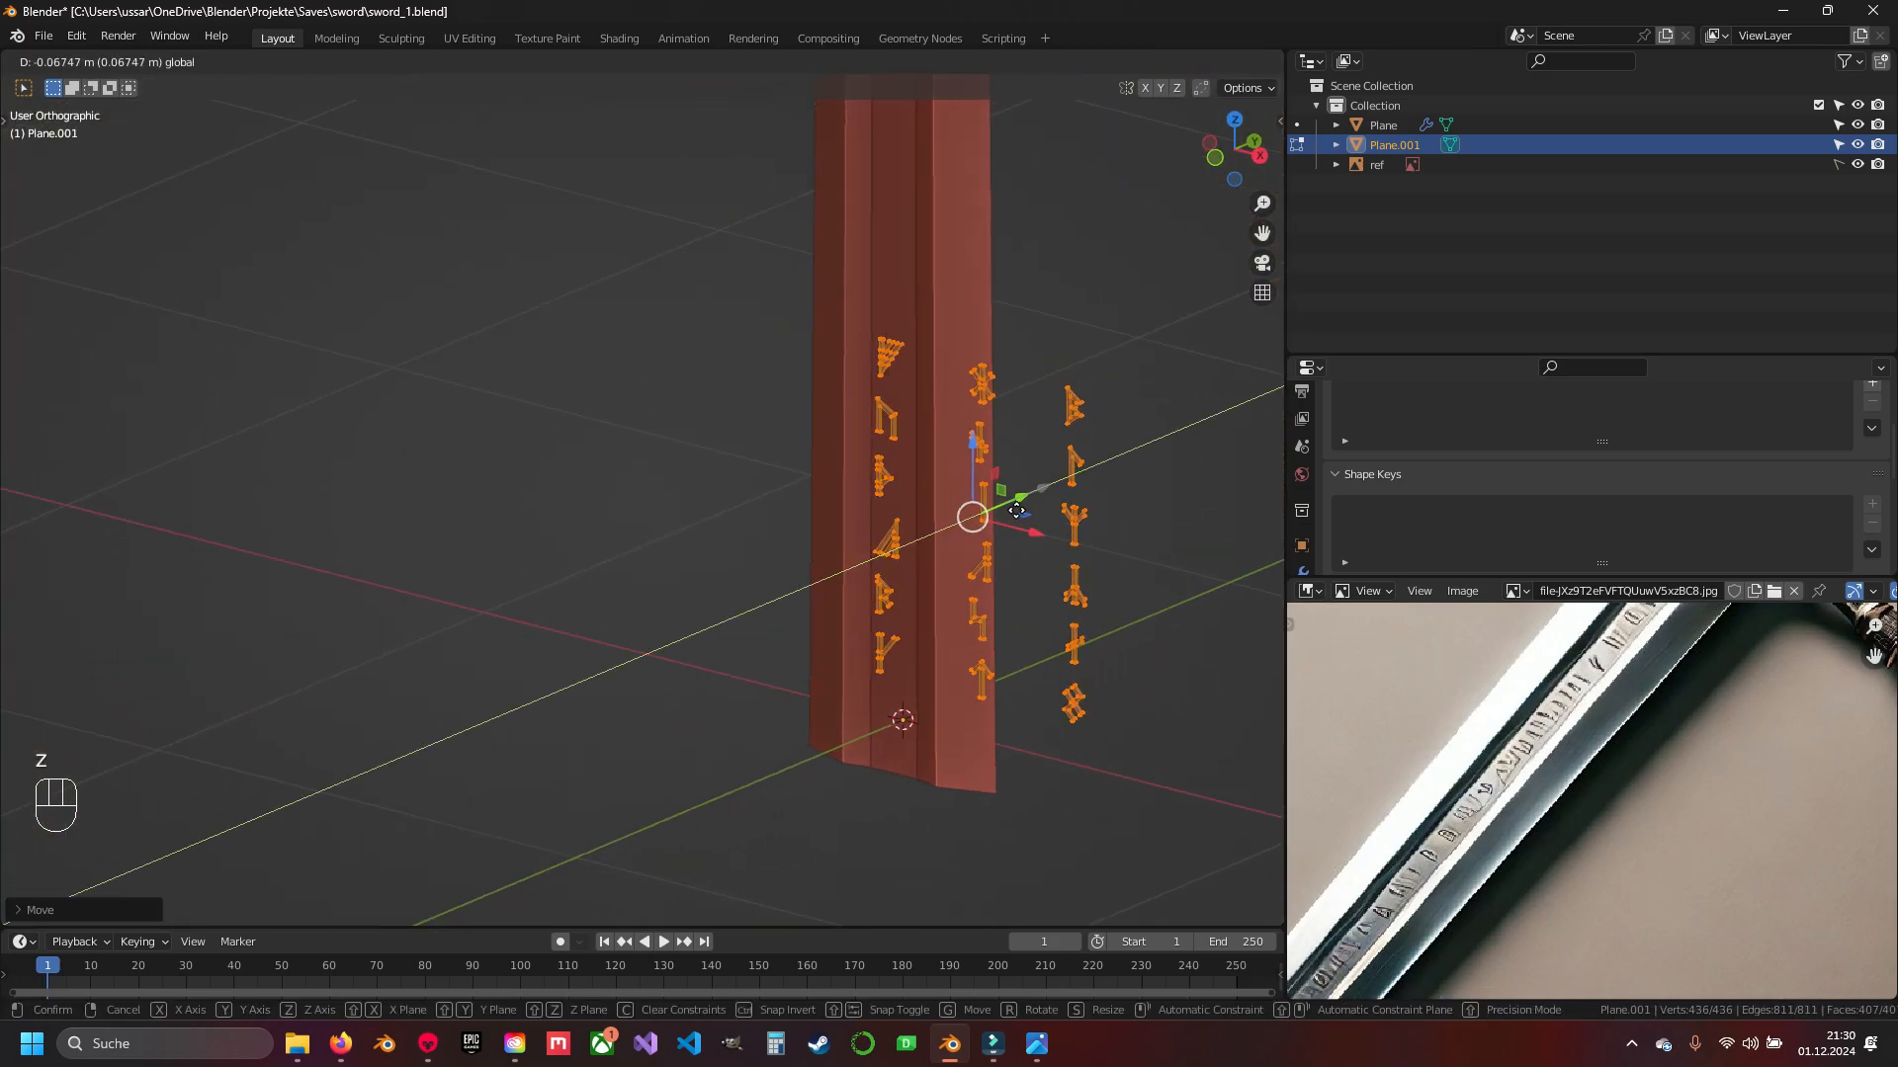
click(1071, 472)
- Fine-tune the runes' depth along Y so they sit at the surface of the blade's central groove, and return to the front view
shift+middle_drag(908, 365, 643, 622)
scroll(643, 623, up, 7)
scroll(692, 607, up, 6)
middle_drag(954, 509, 904, 538)
key(g)
key(x)
key(y)
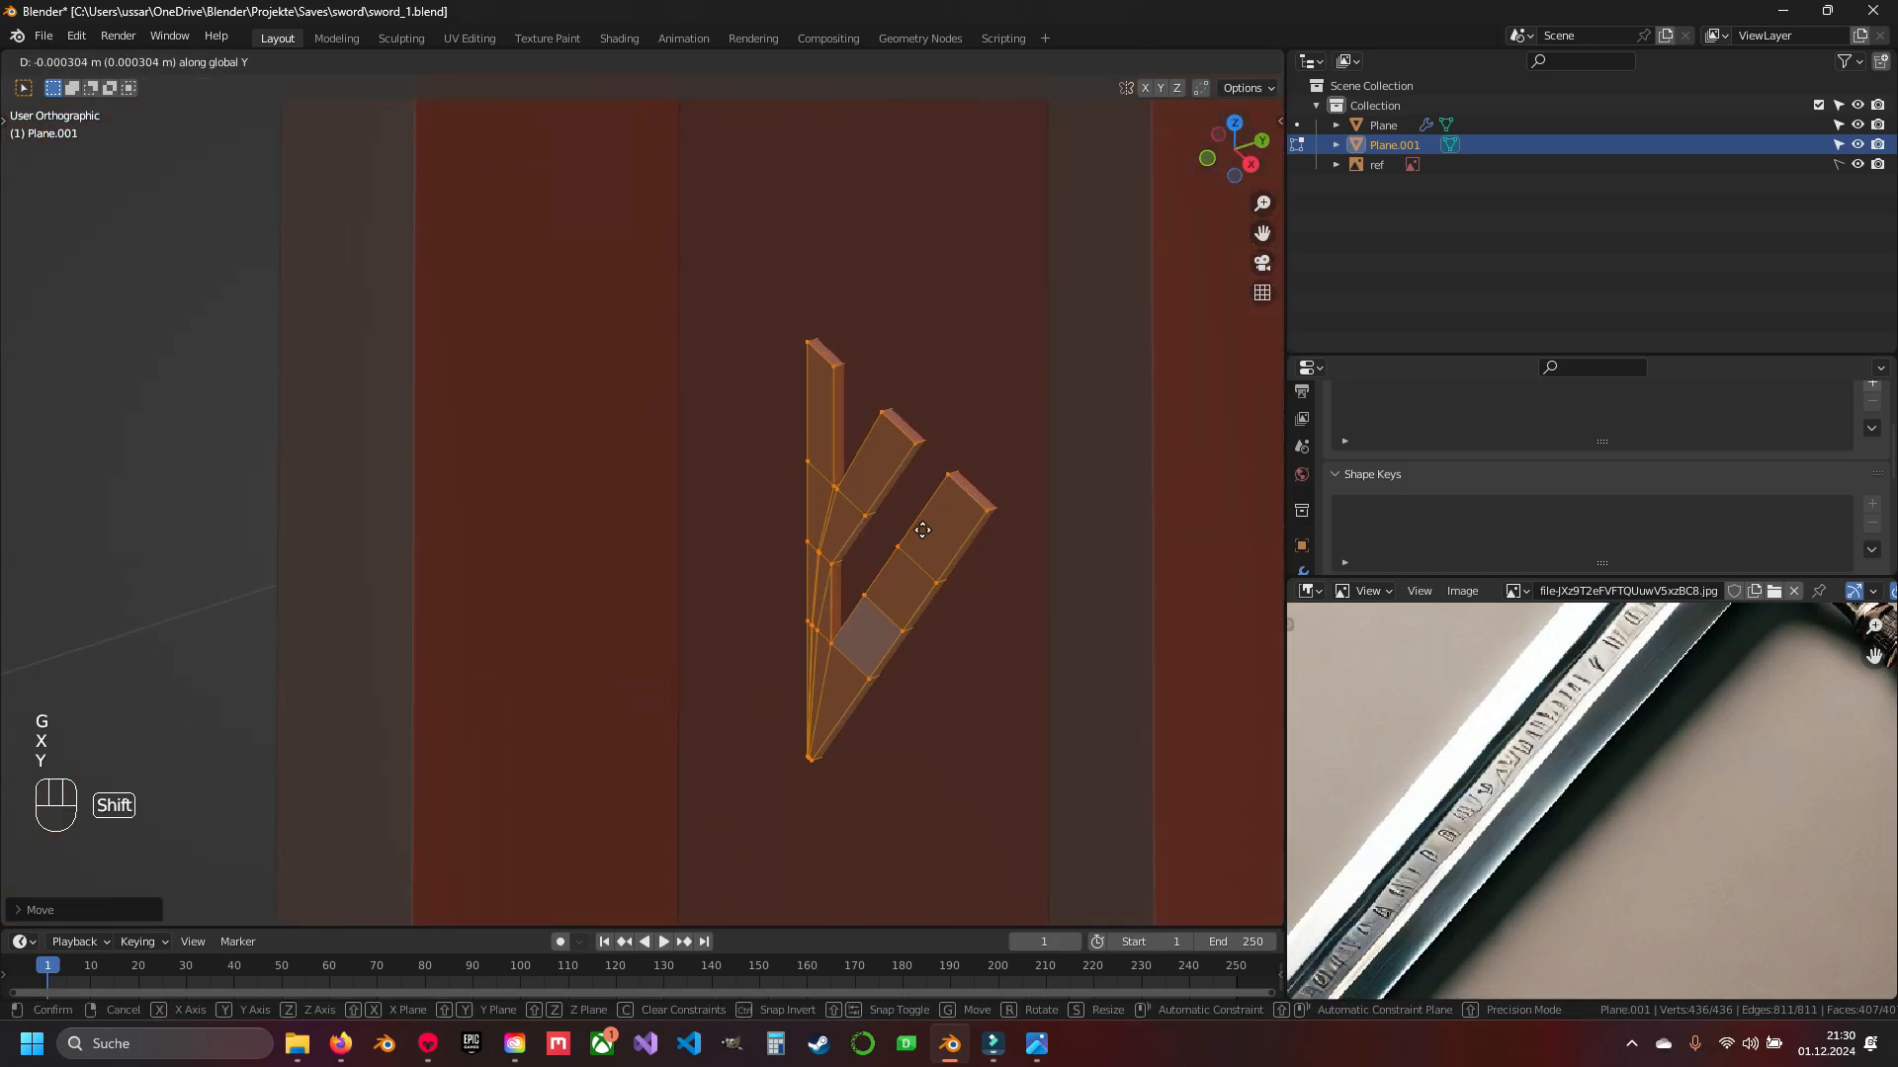
click(872, 581)
scroll(1572, 796, up, 2)
key(KP_1)
scroll(841, 643, down, 12)
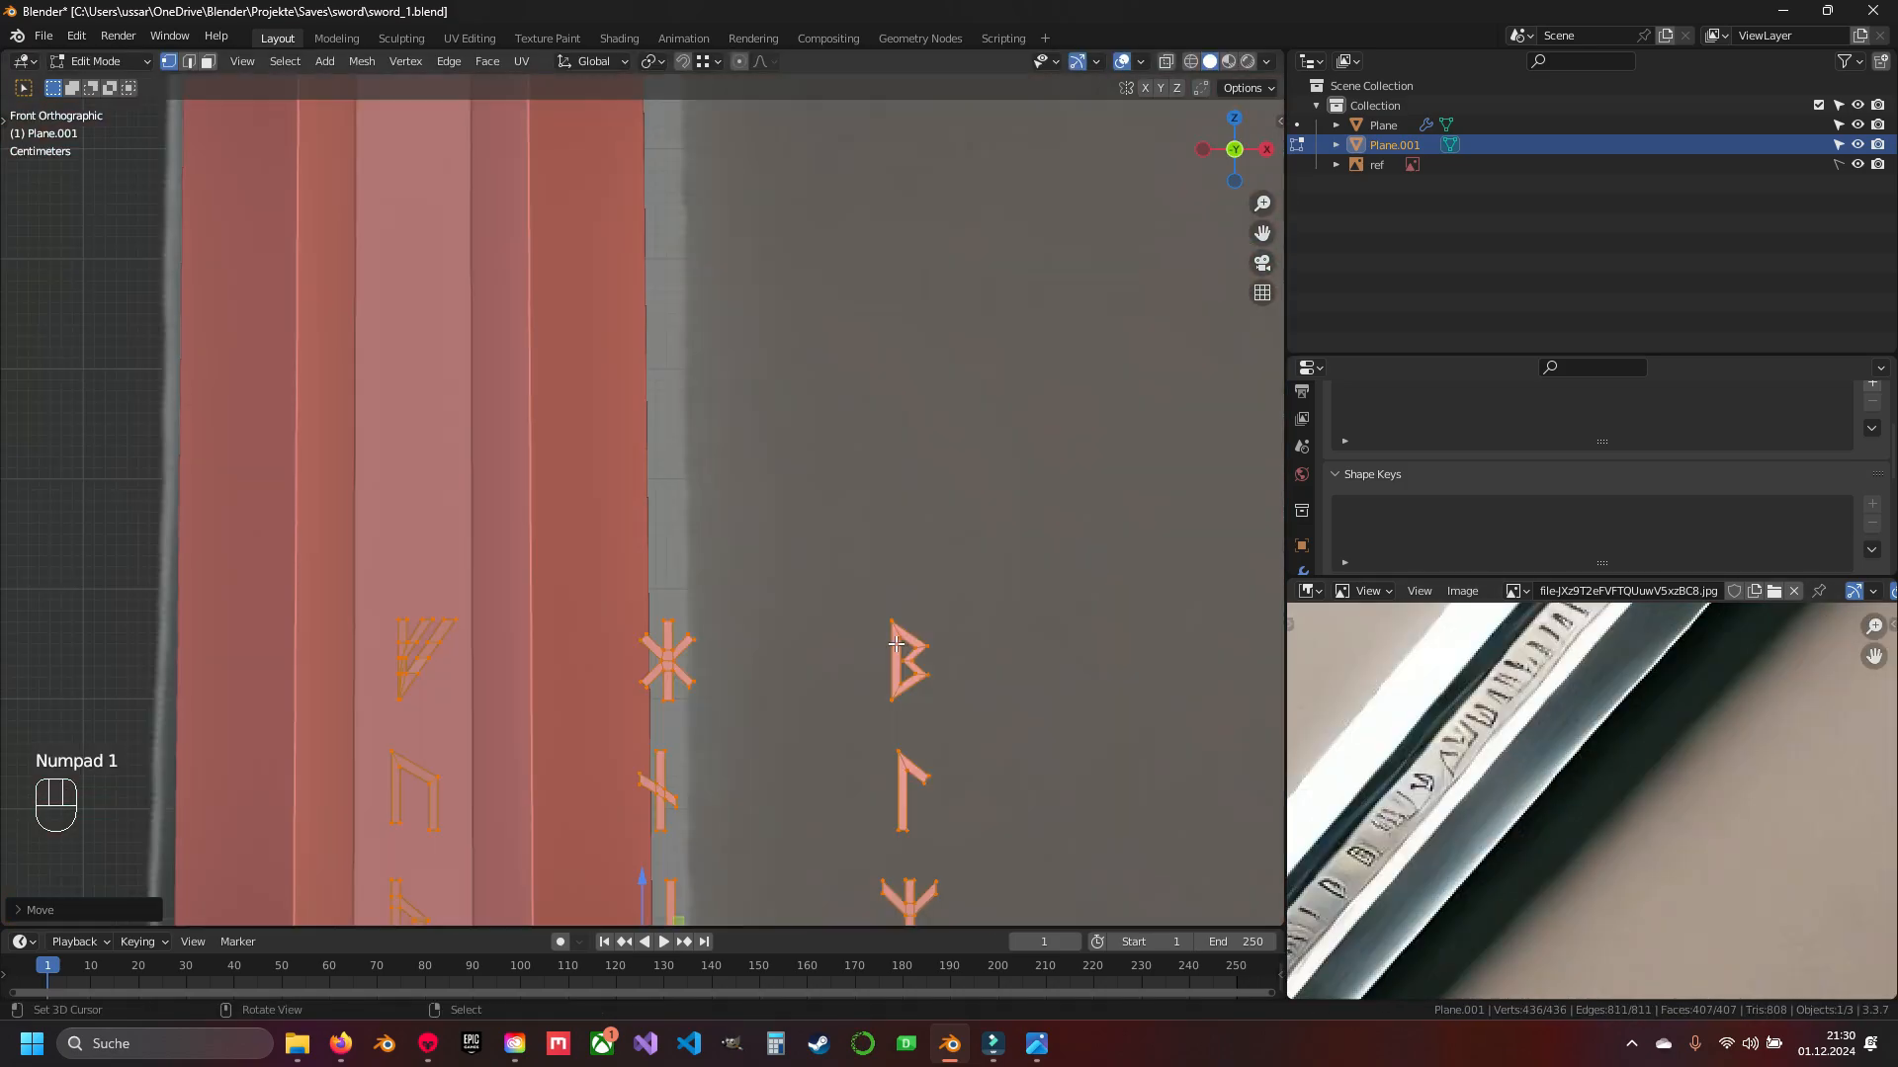
- Compare the runes' size and spacing with the reference engraving in wireframe and solid shading, in Object Mode with nothing selected
key(z)
shift+middle_drag(823, 648, 918, 326)
key(z)
key(Tab)
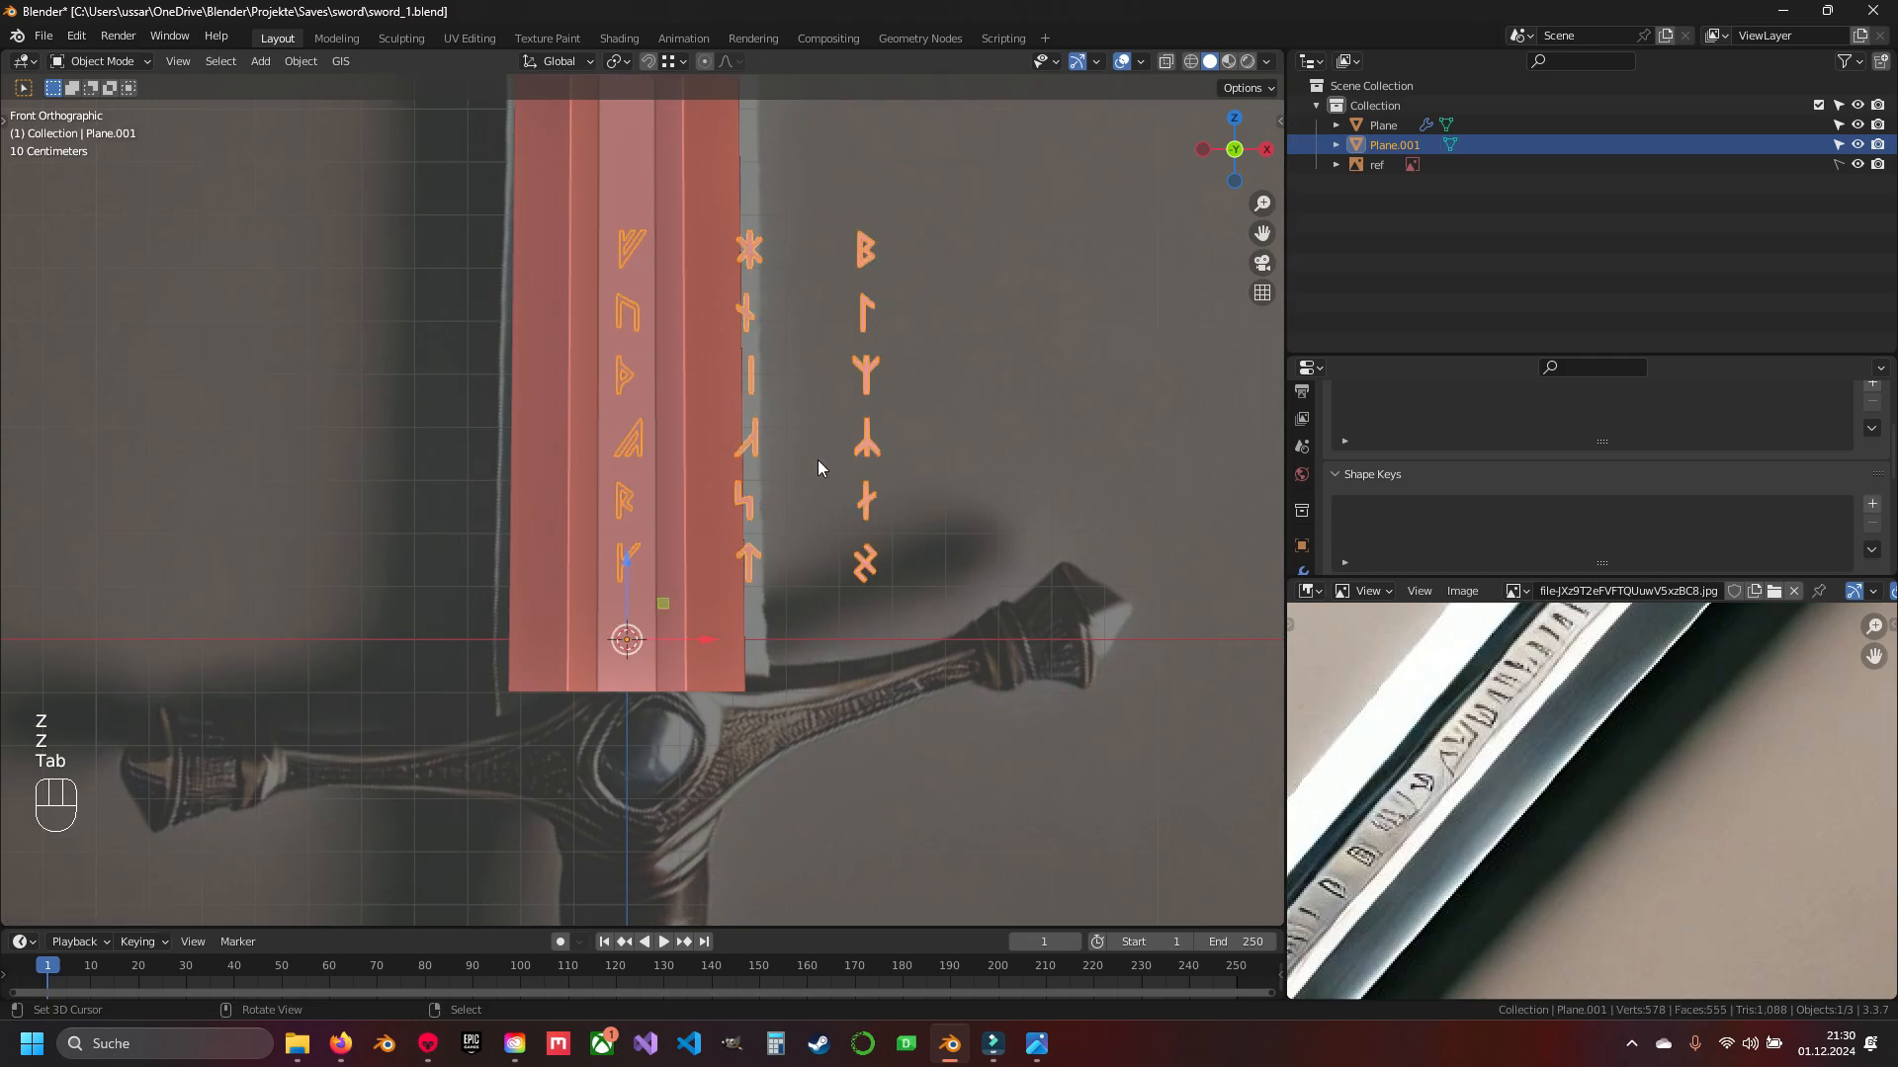
key(a)
mouse_move(1071, 494)
shift+middle_down()
mouse_move(903, 471)
mouse_move(973, 574)
shift+middle_up()
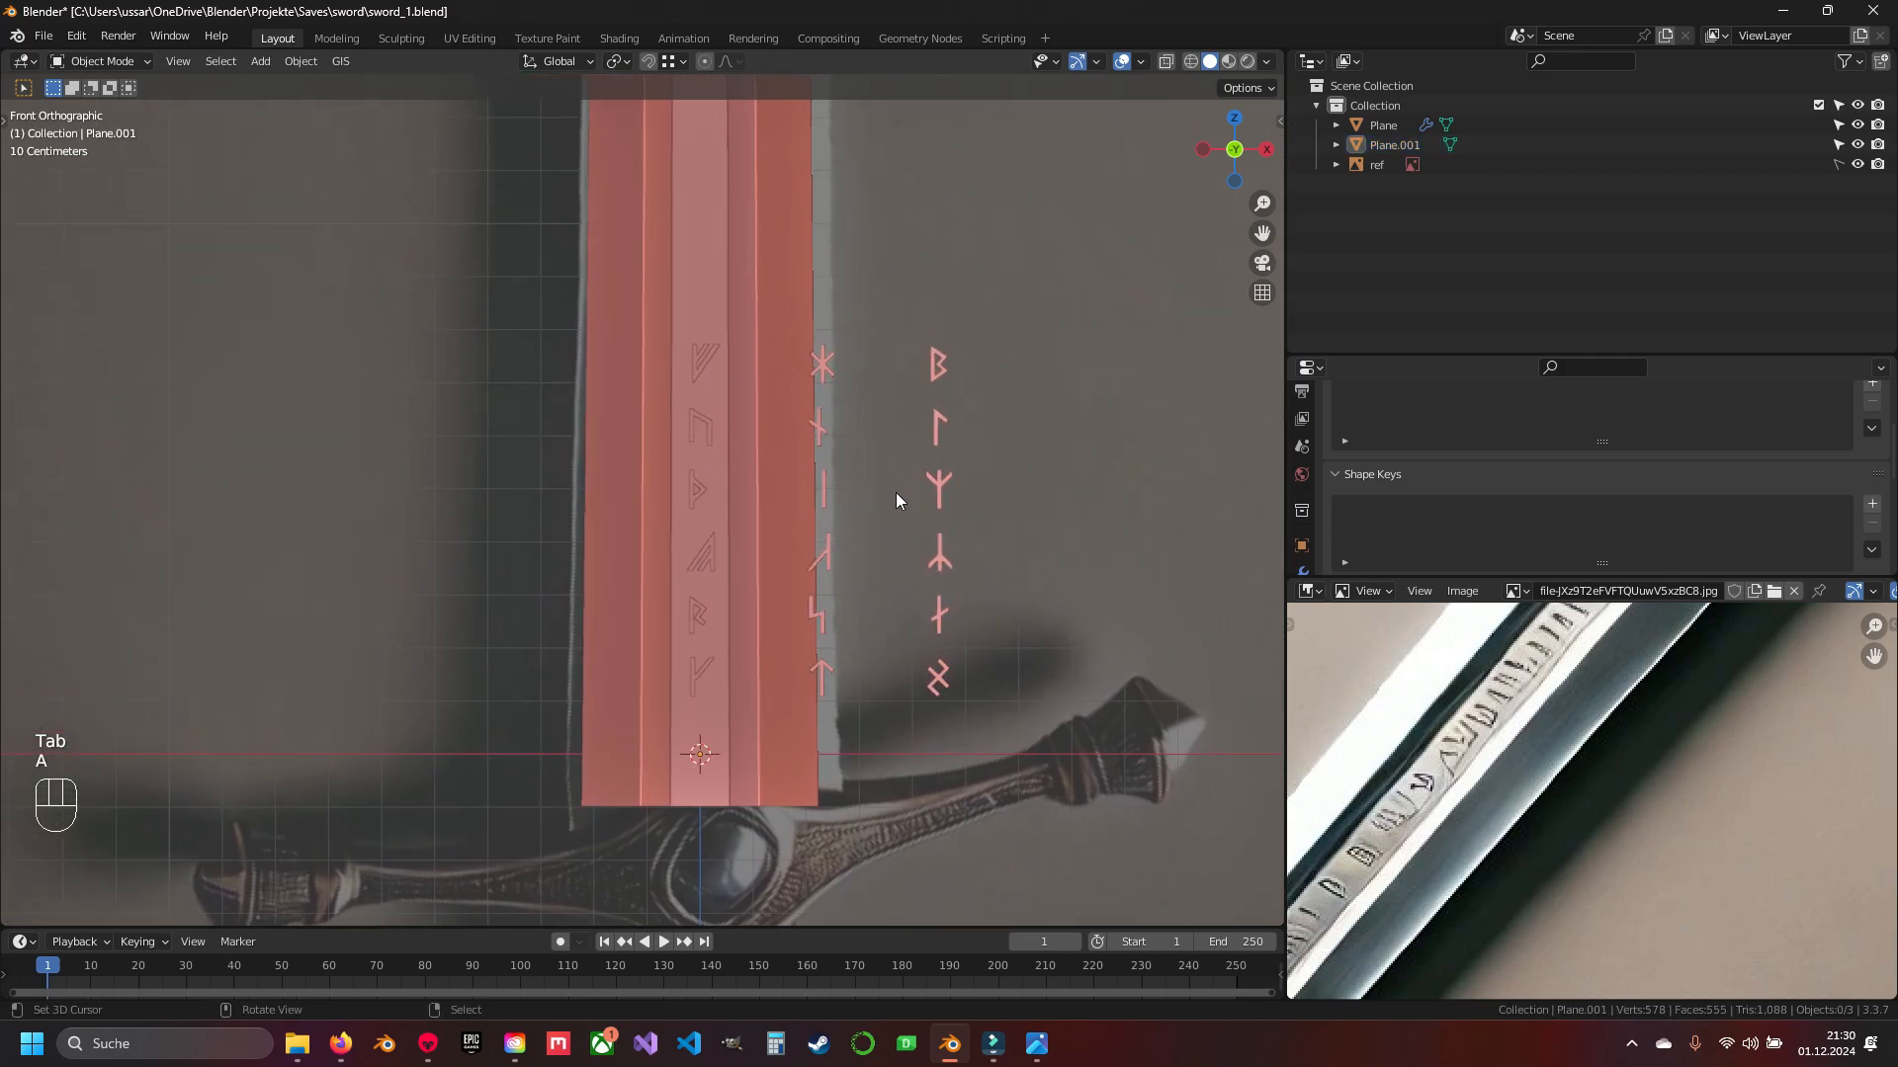
key(z)
scroll(850, 506, up, 1)
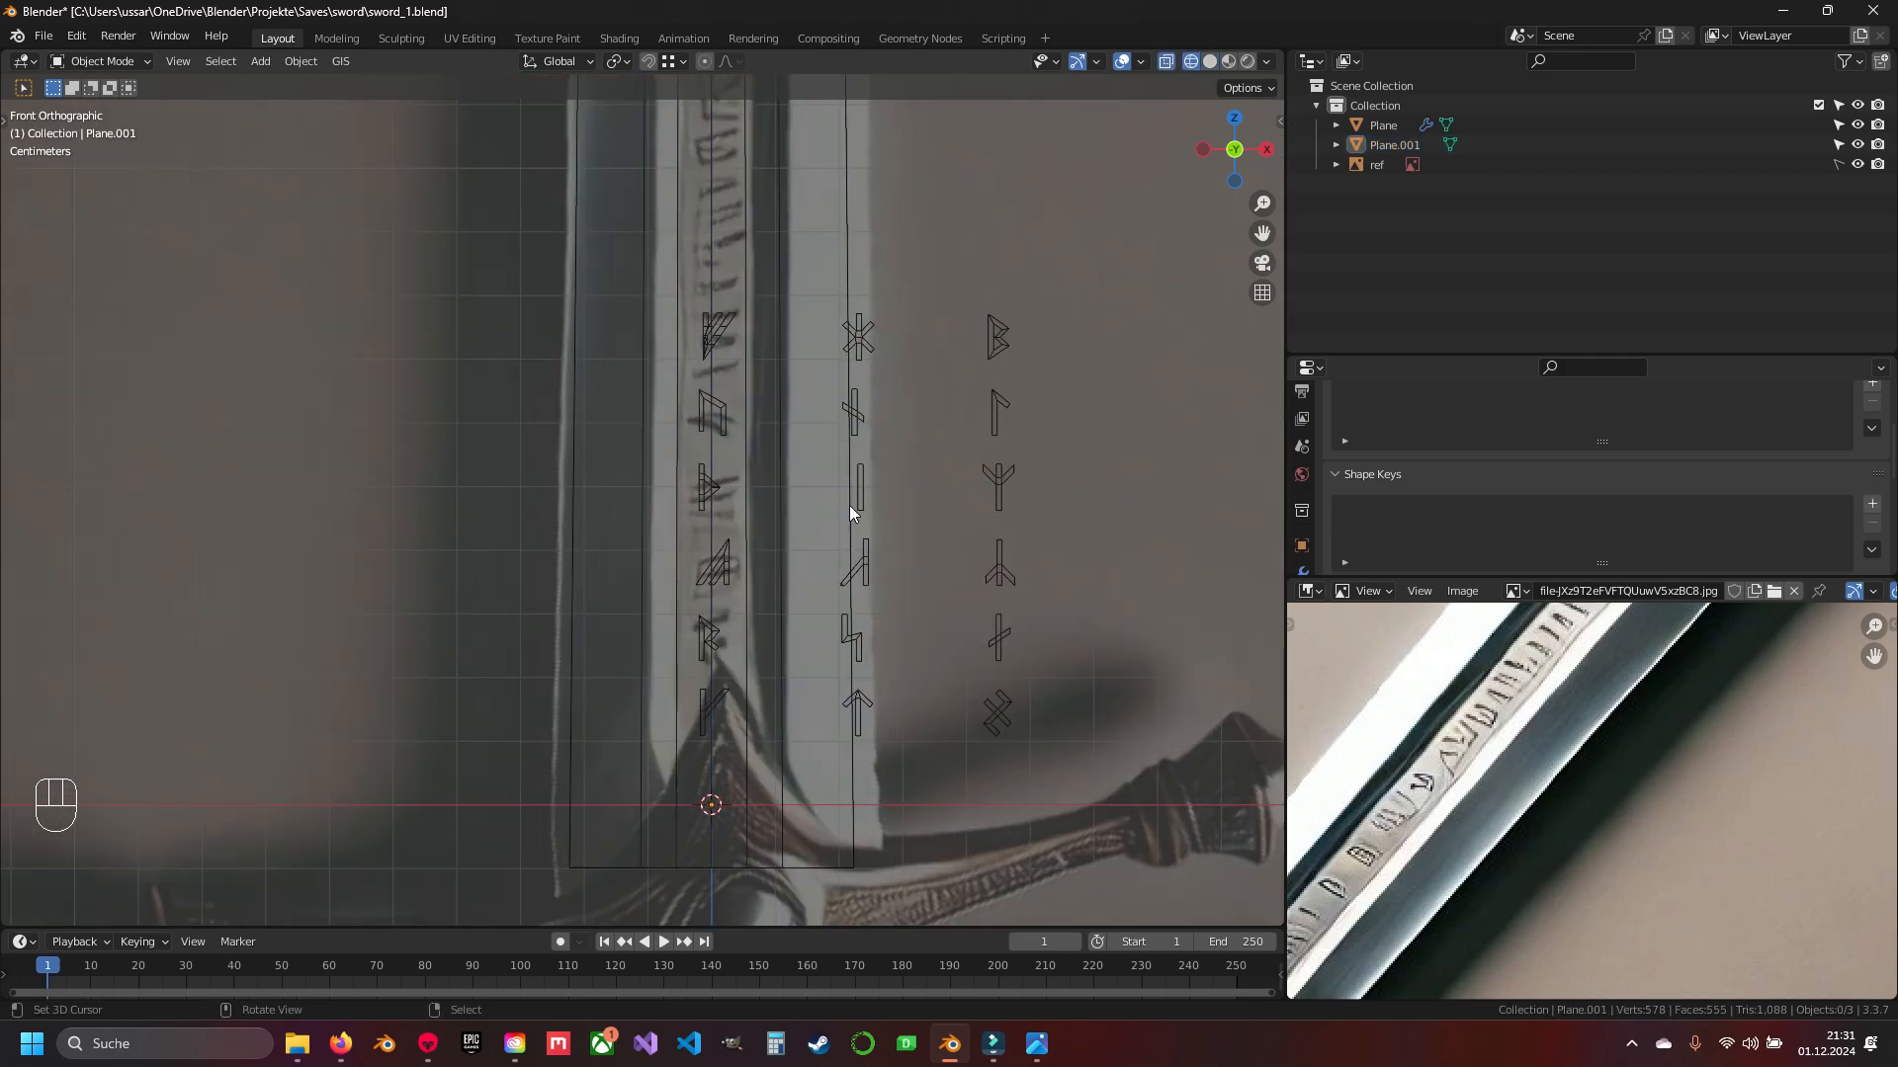
shift+middle_drag(746, 479, 793, 551)
key(z)
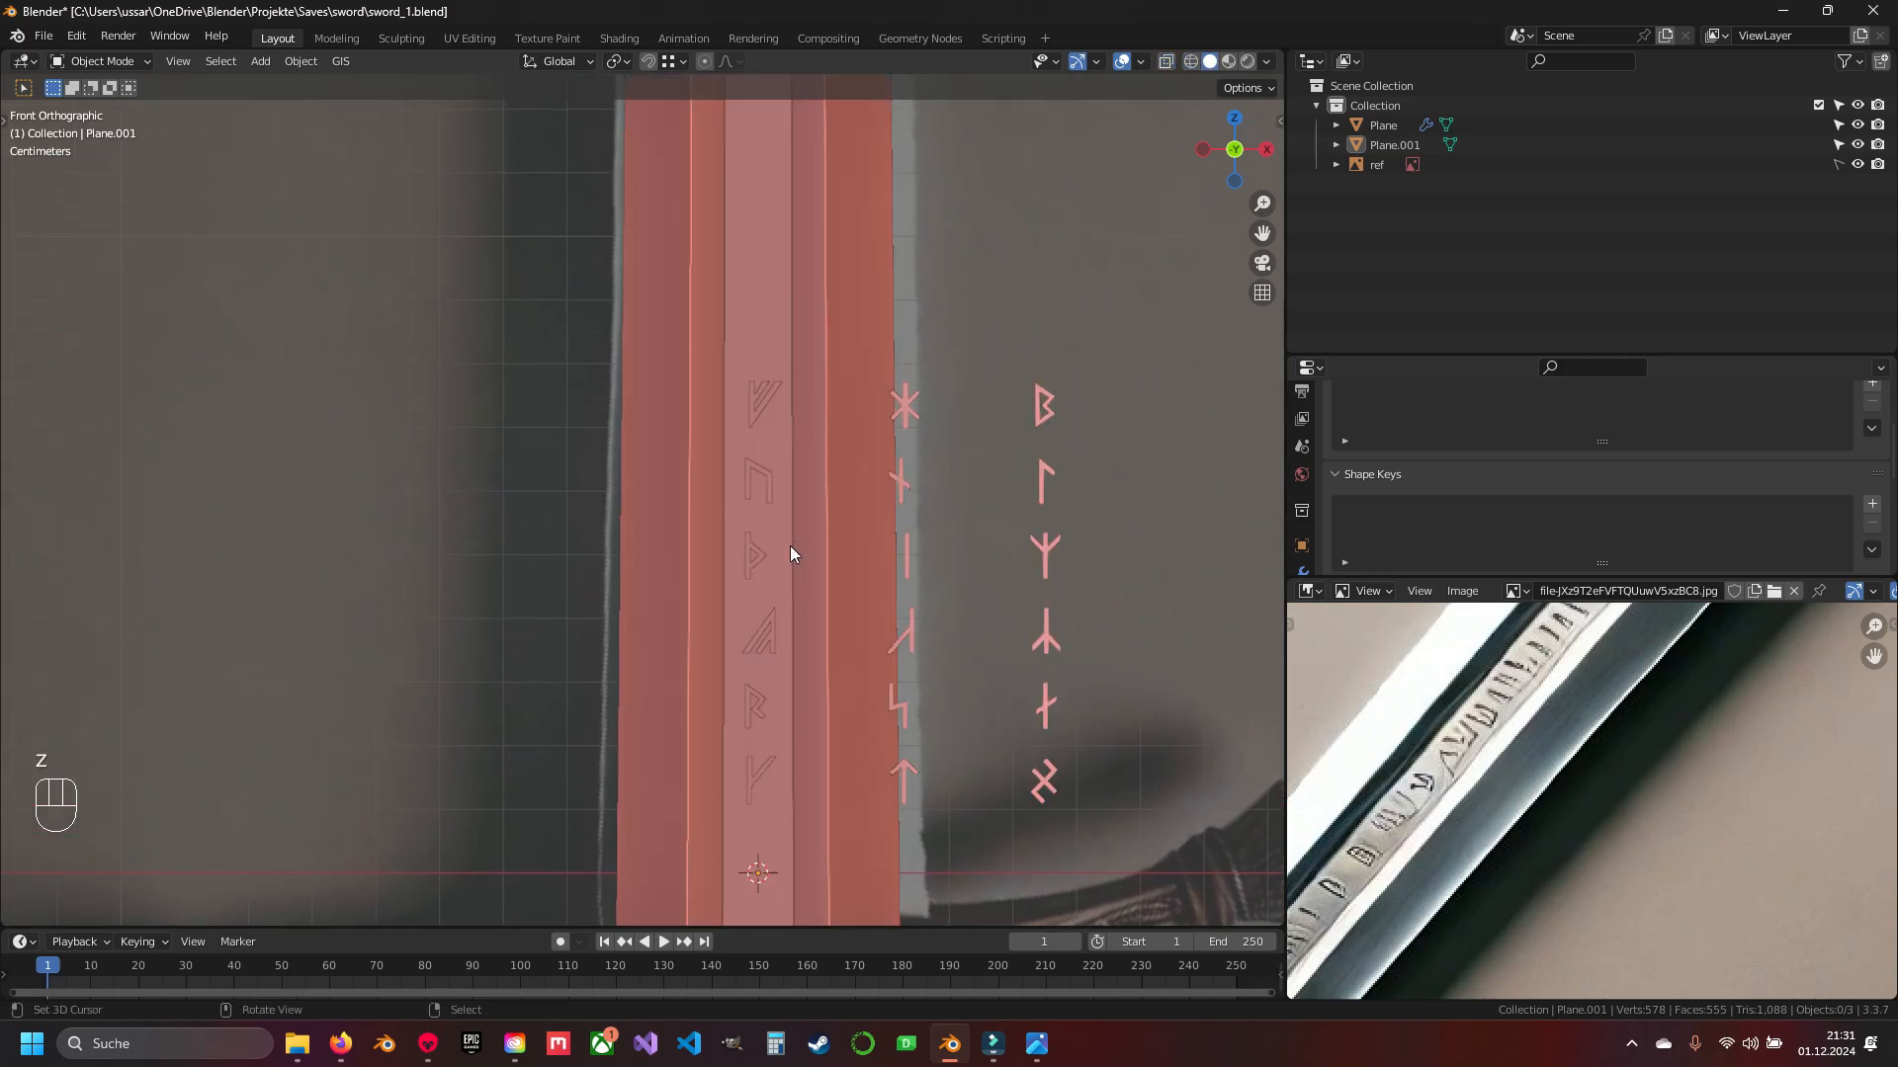
scroll(763, 508, down, 2)
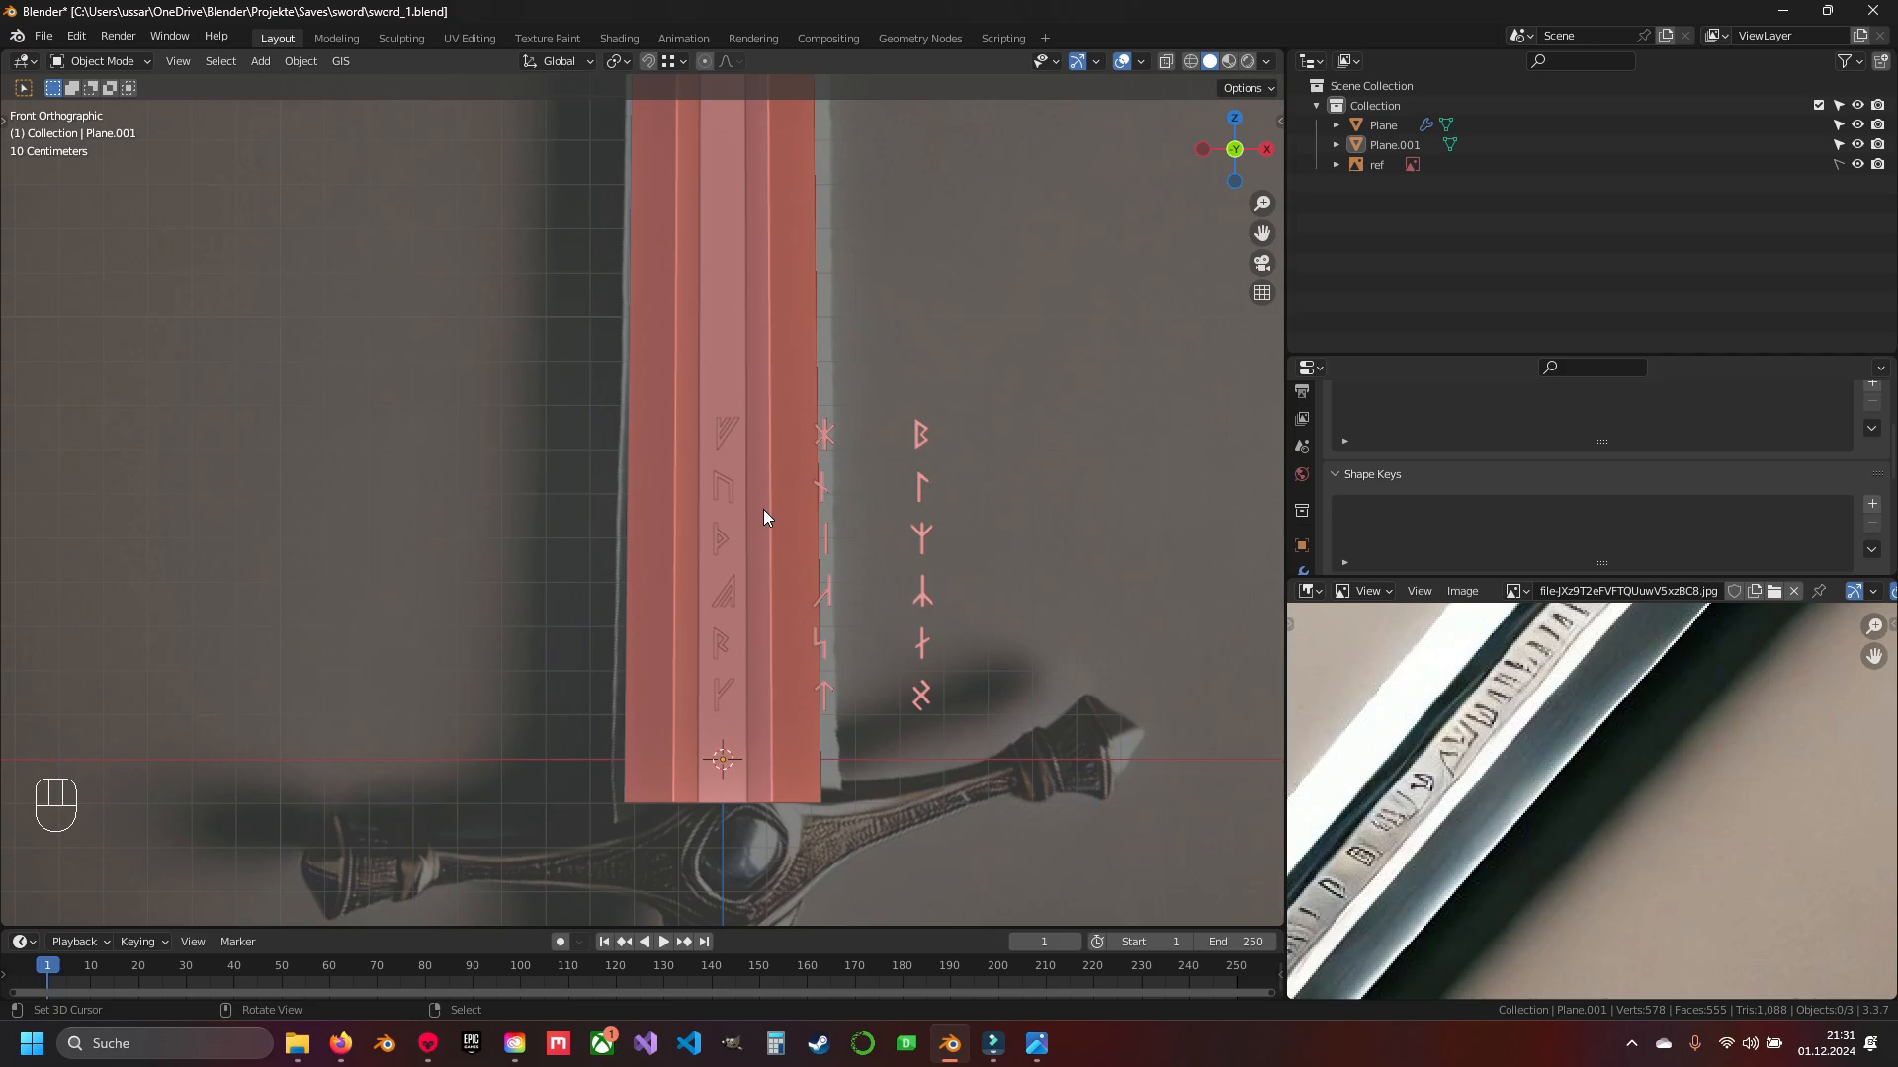
- Move the whole rune set off the blade in Edit Mode so all three columns stand beside it
click(826, 538)
key(Tab)
scroll(811, 692, up, 2)
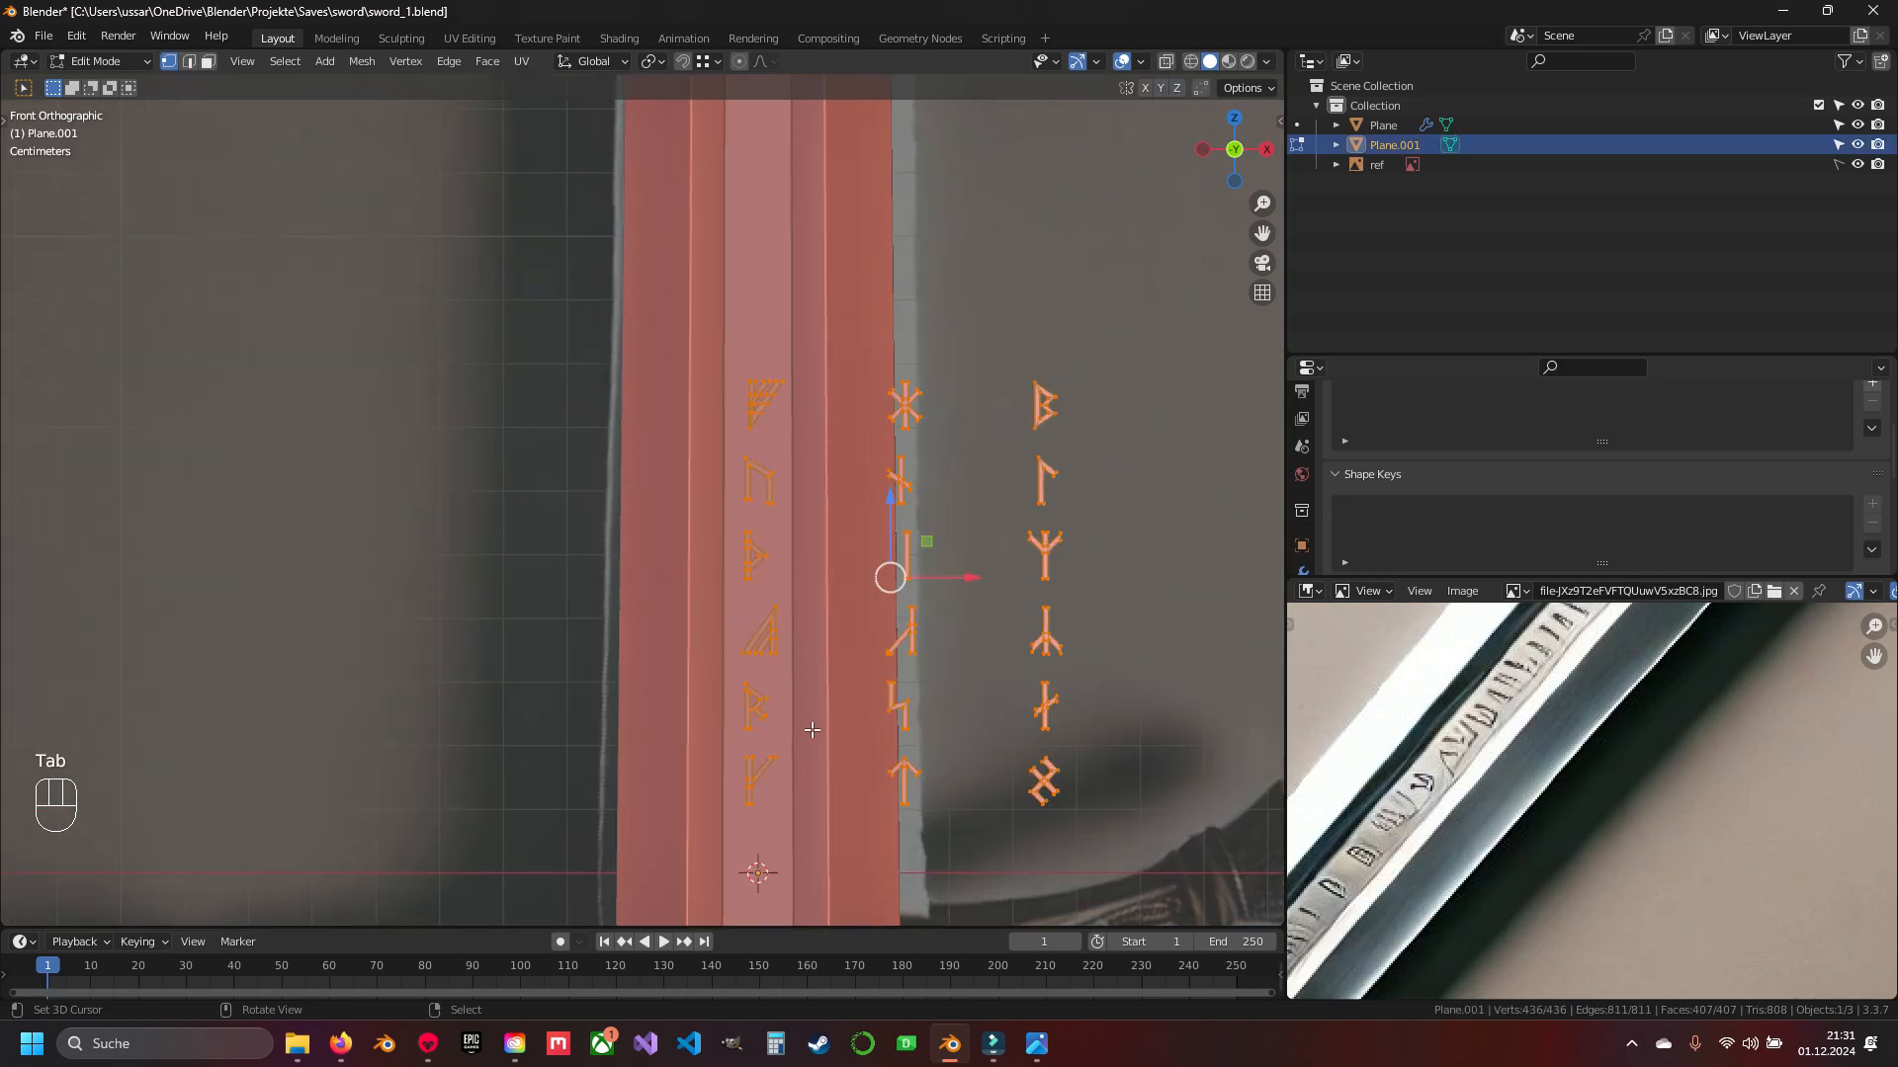
shift+middle_drag(811, 729, 737, 565)
shift+middle_drag(888, 438, 784, 441)
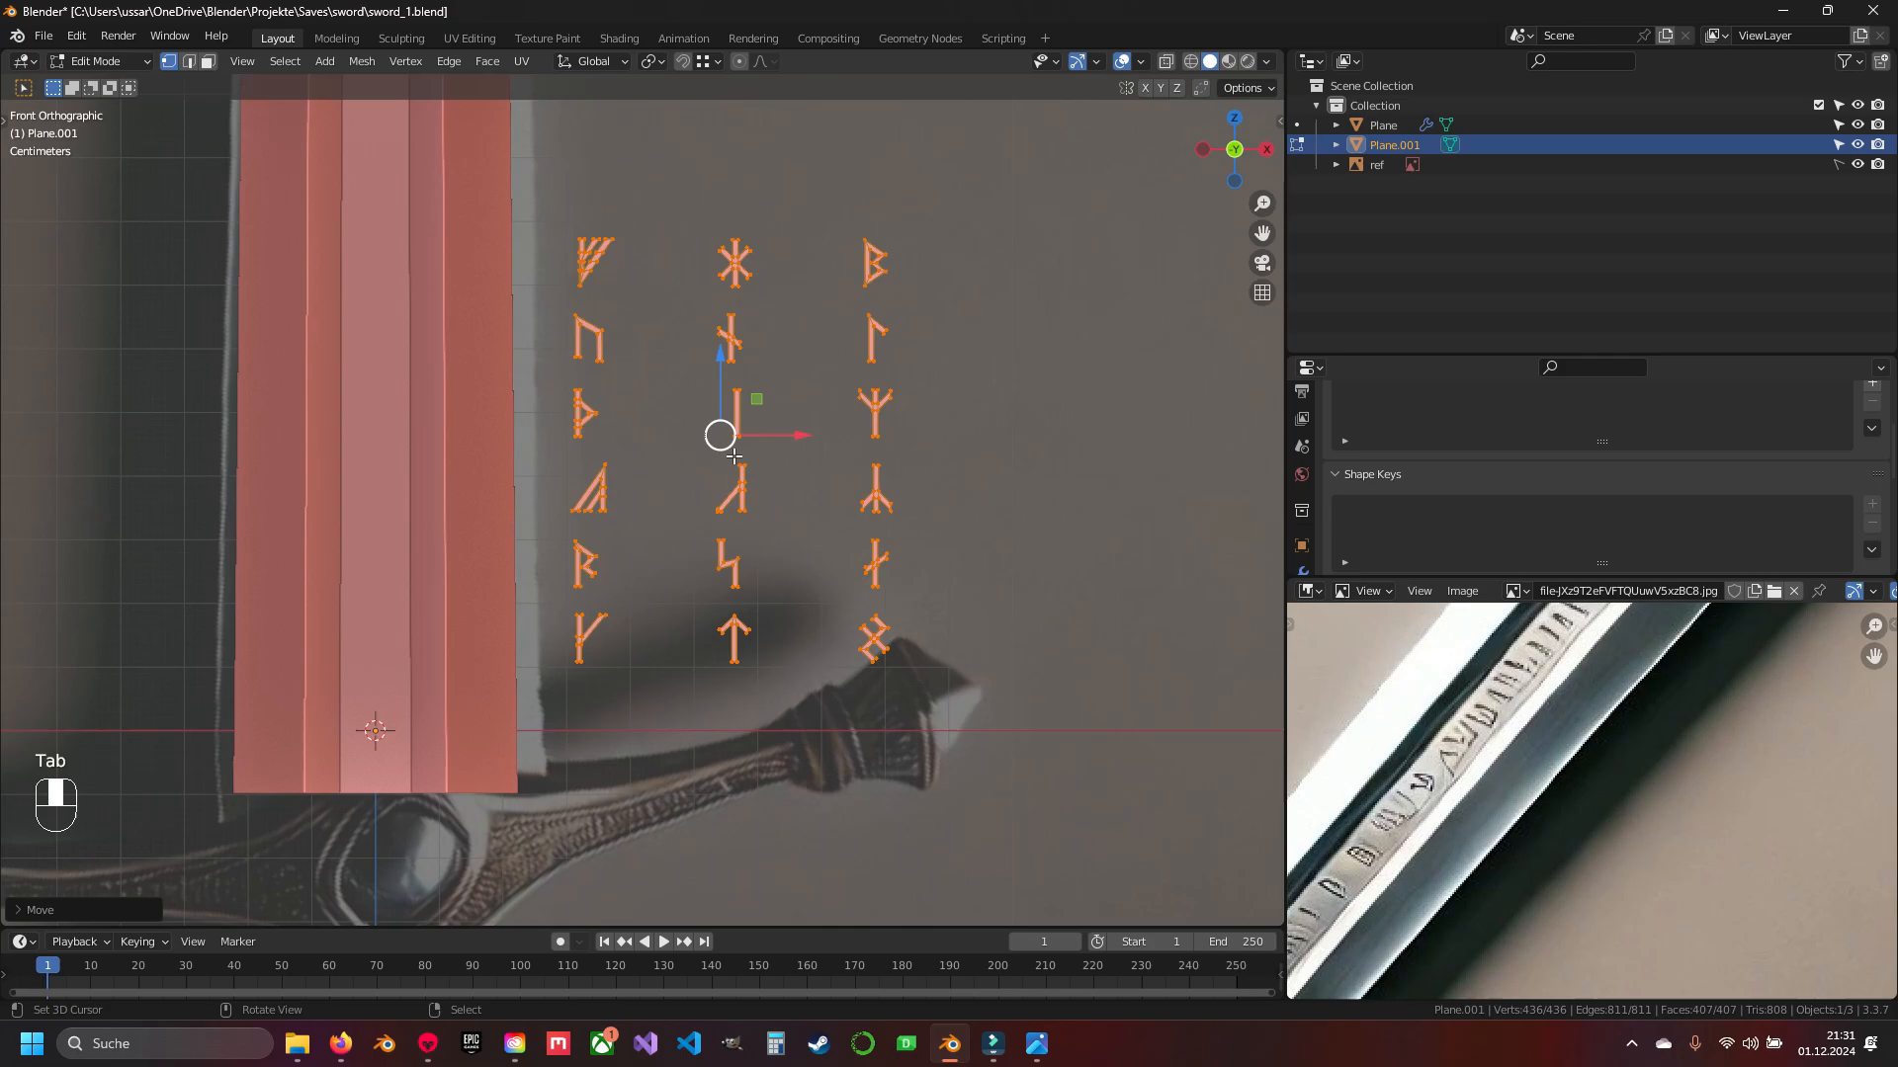
- Duplicate the U-shaped, B-shaped and single-branched runes and place the copies with the branched one at the groove's lower end
key(a)
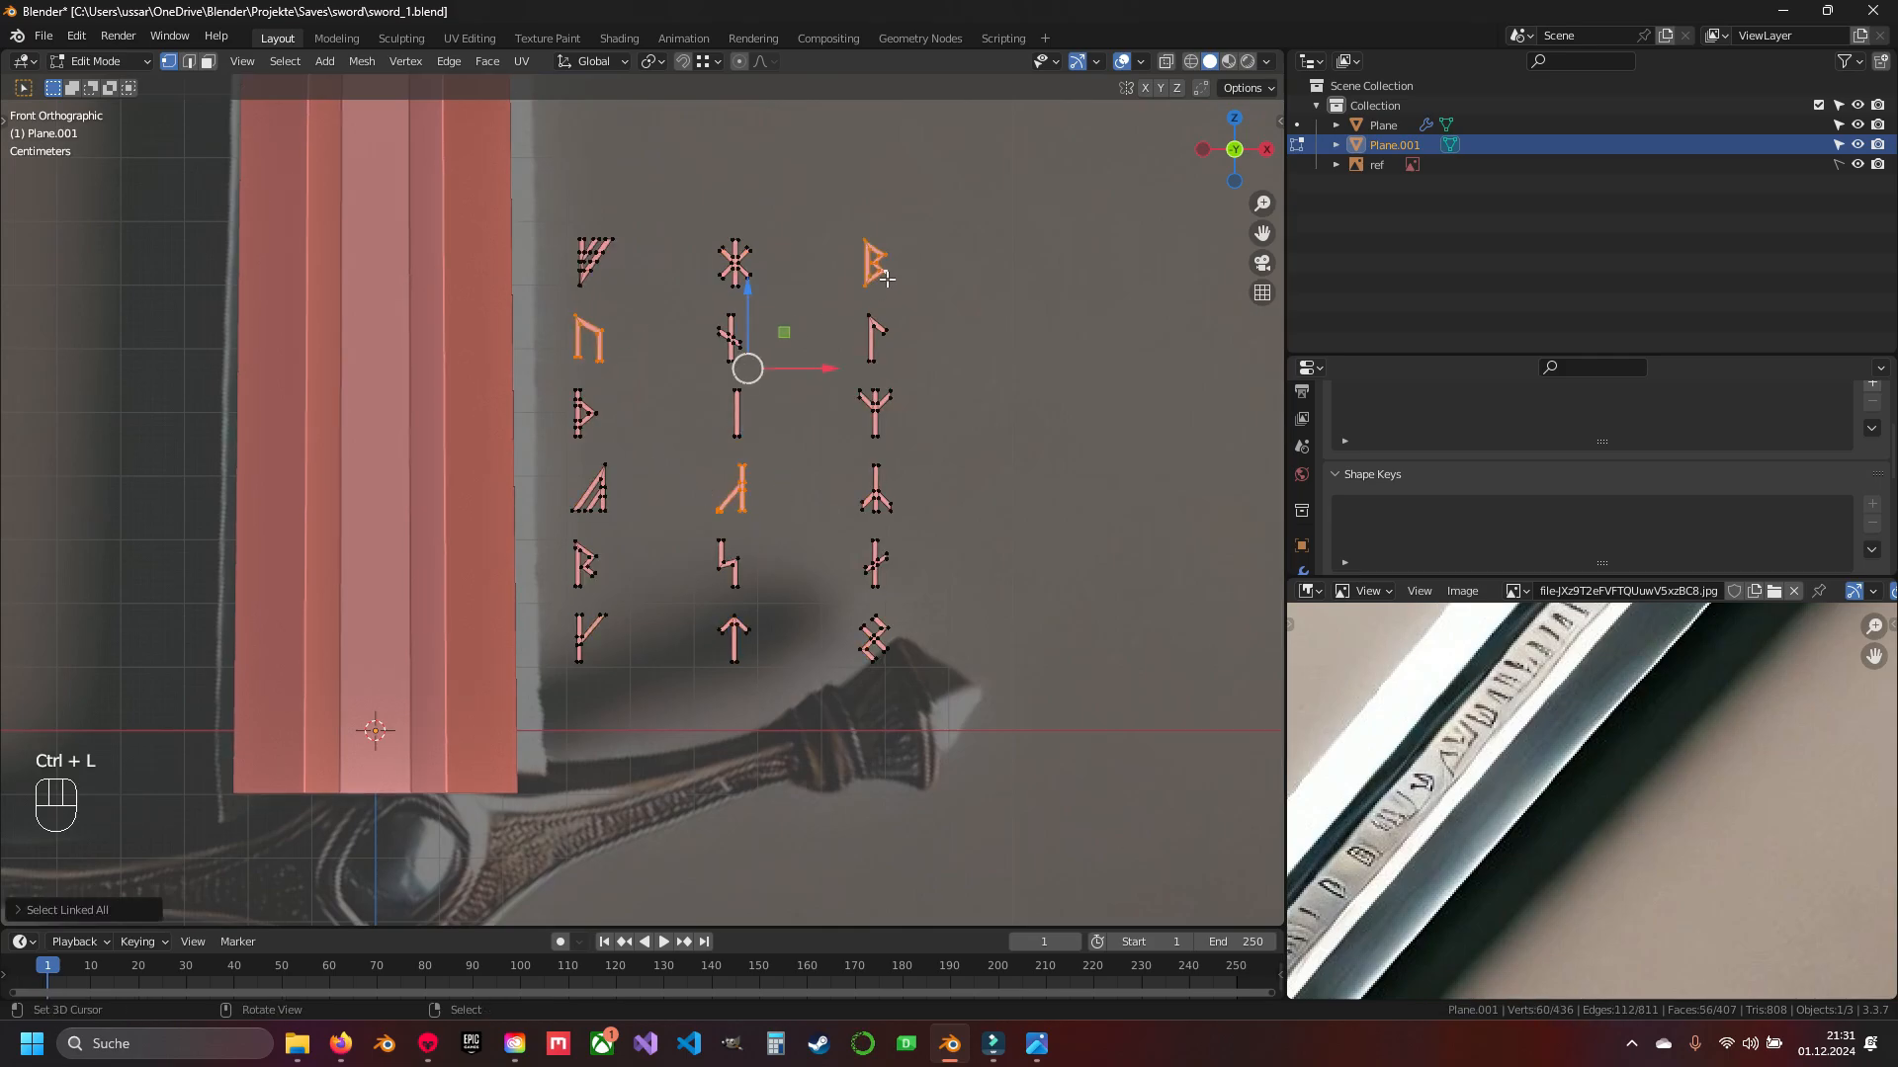
shift+middle_drag(702, 350, 1114, 421)
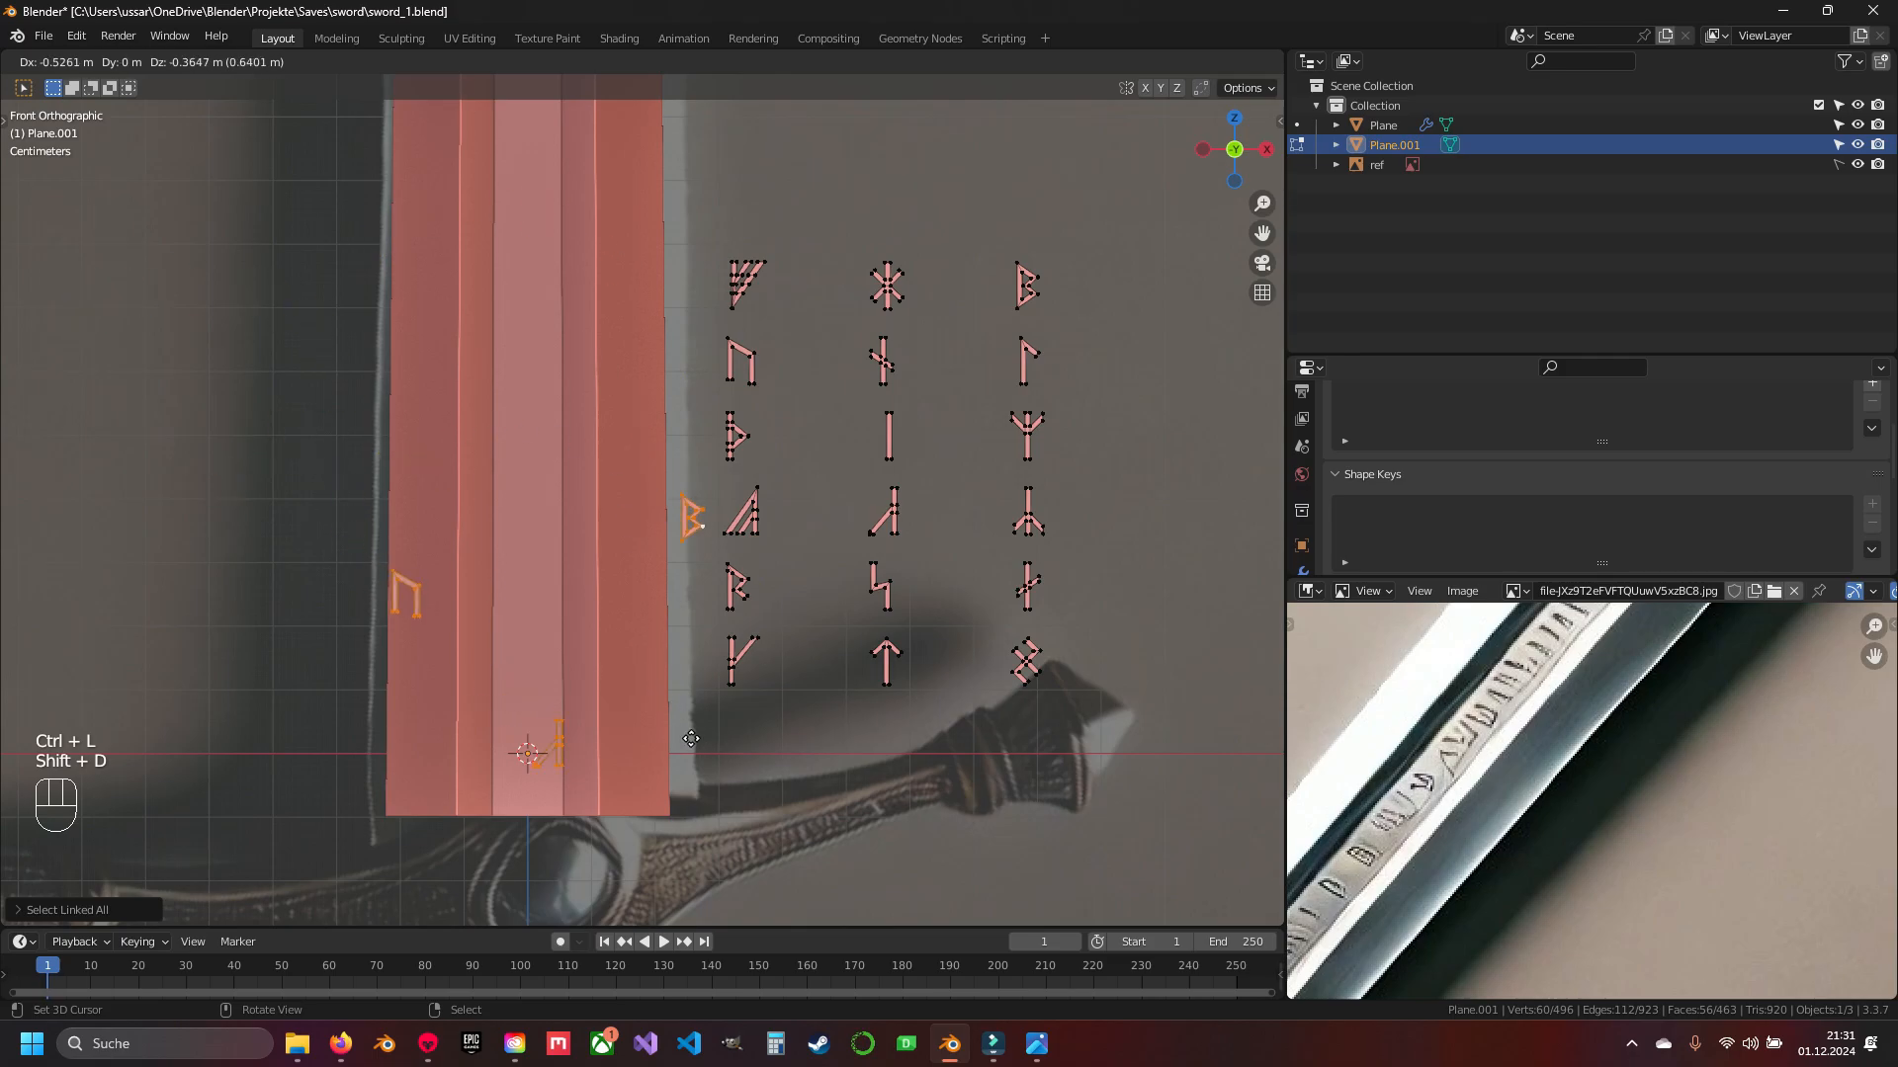
click(672, 768)
shift+middle_drag(673, 768, 734, 622)
key(z)
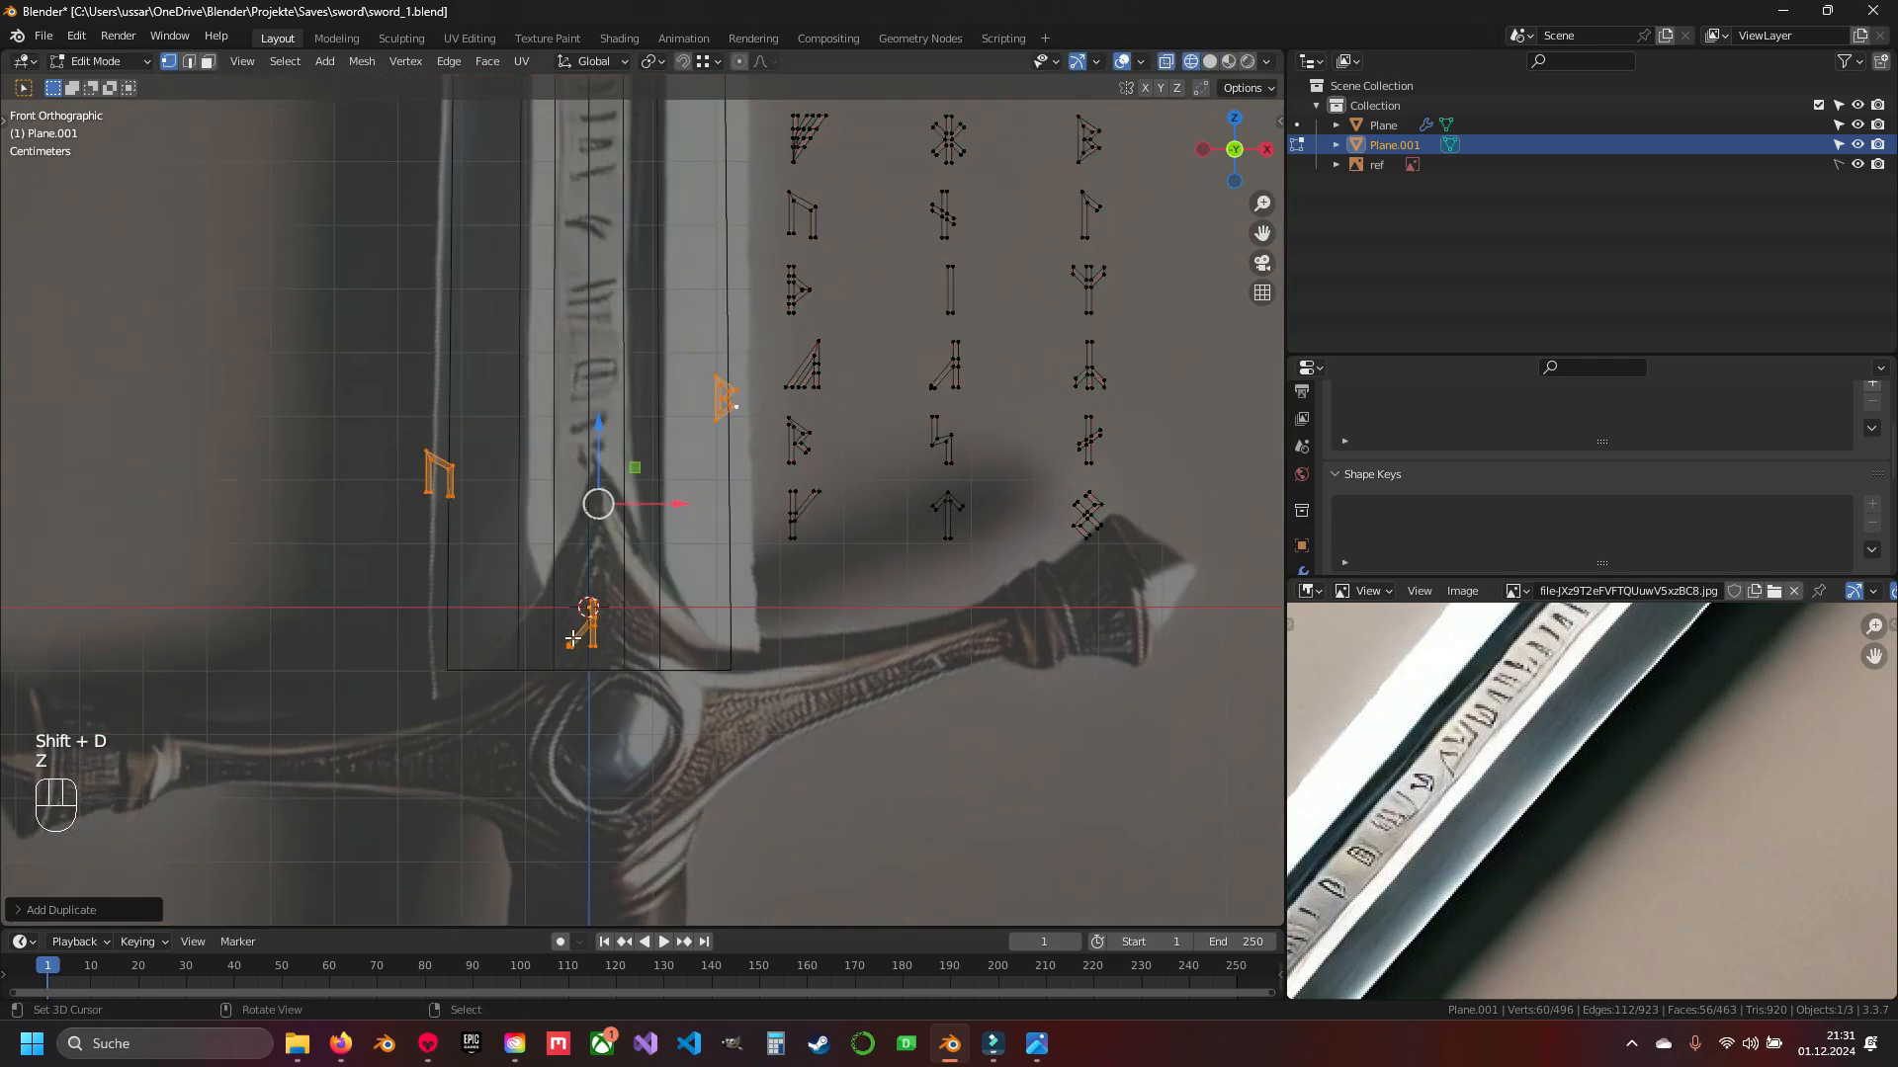
- Deselect the branched rune copy and move the other copies so the B-shaped rune sits directly above it in the groove
middle_drag(534, 576, 637, 676)
scroll(652, 589, up, 2)
key(g)
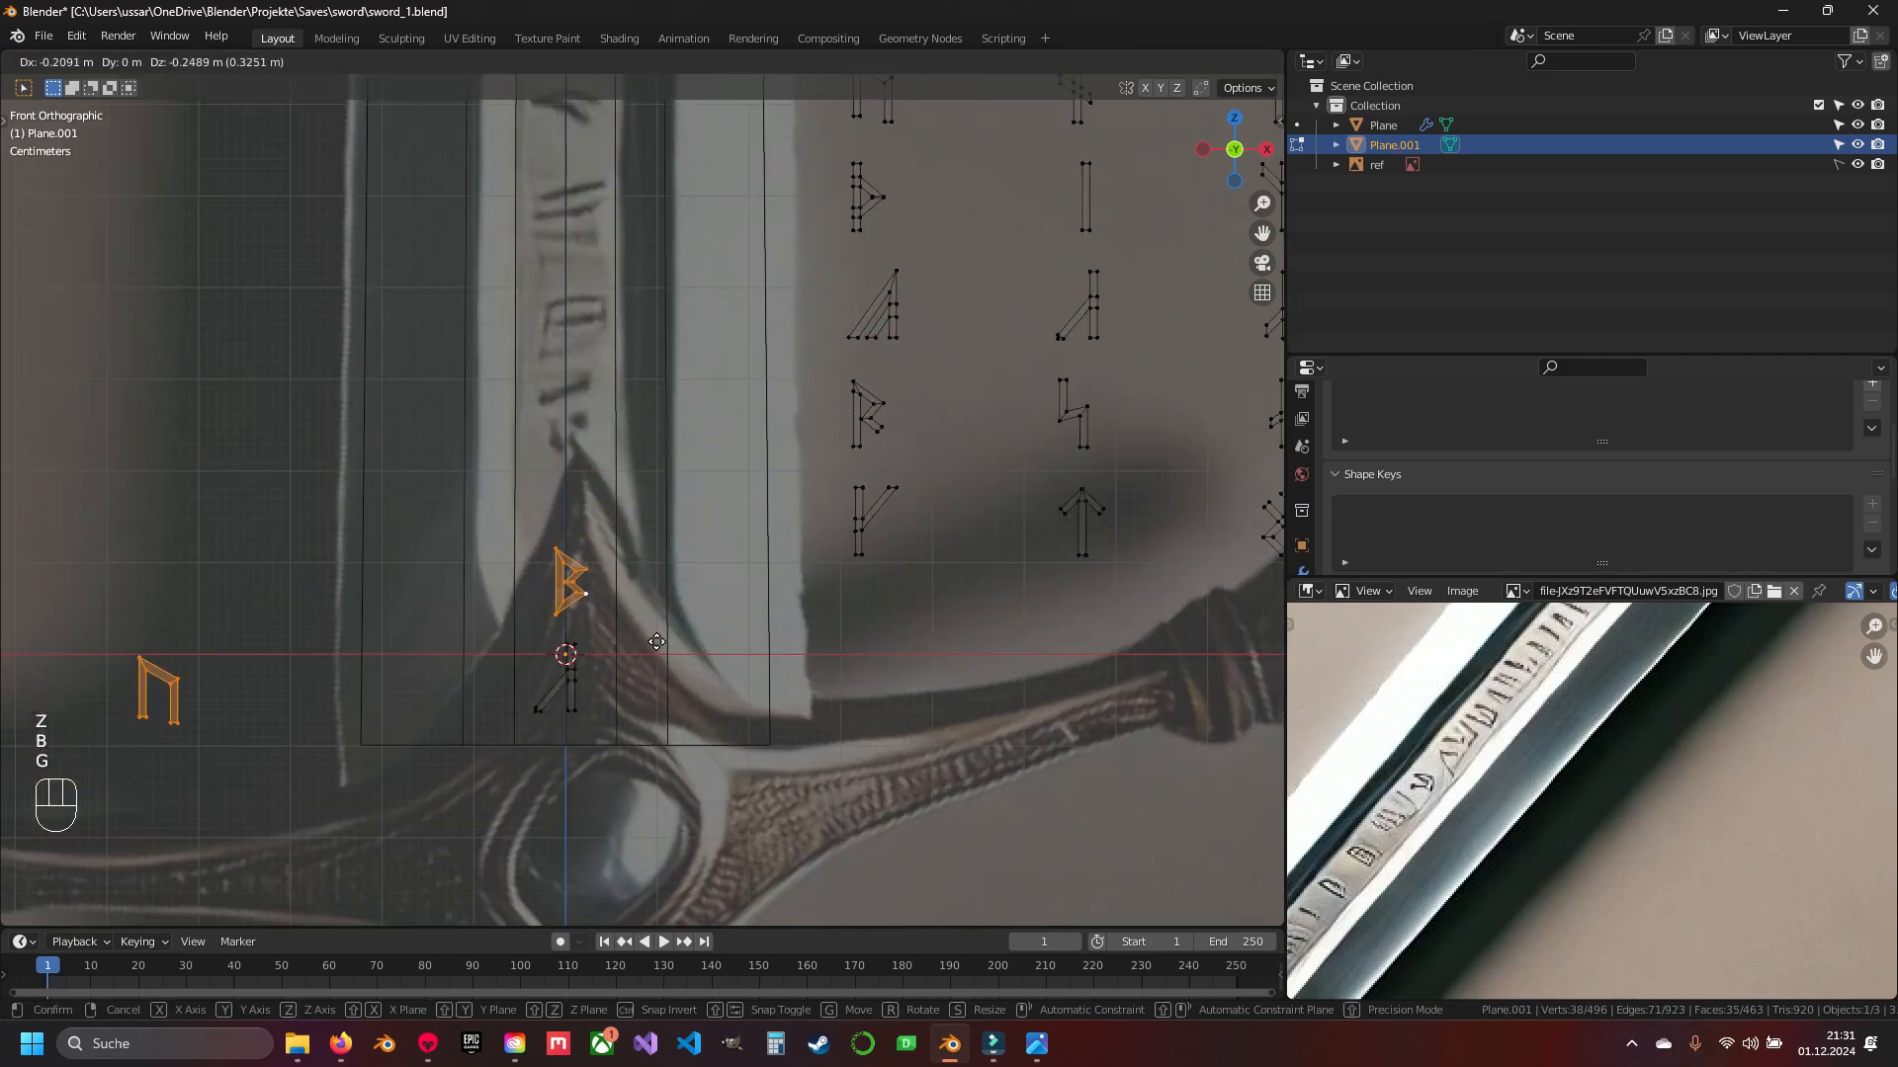
key(Escape)
key(z)
key(g)
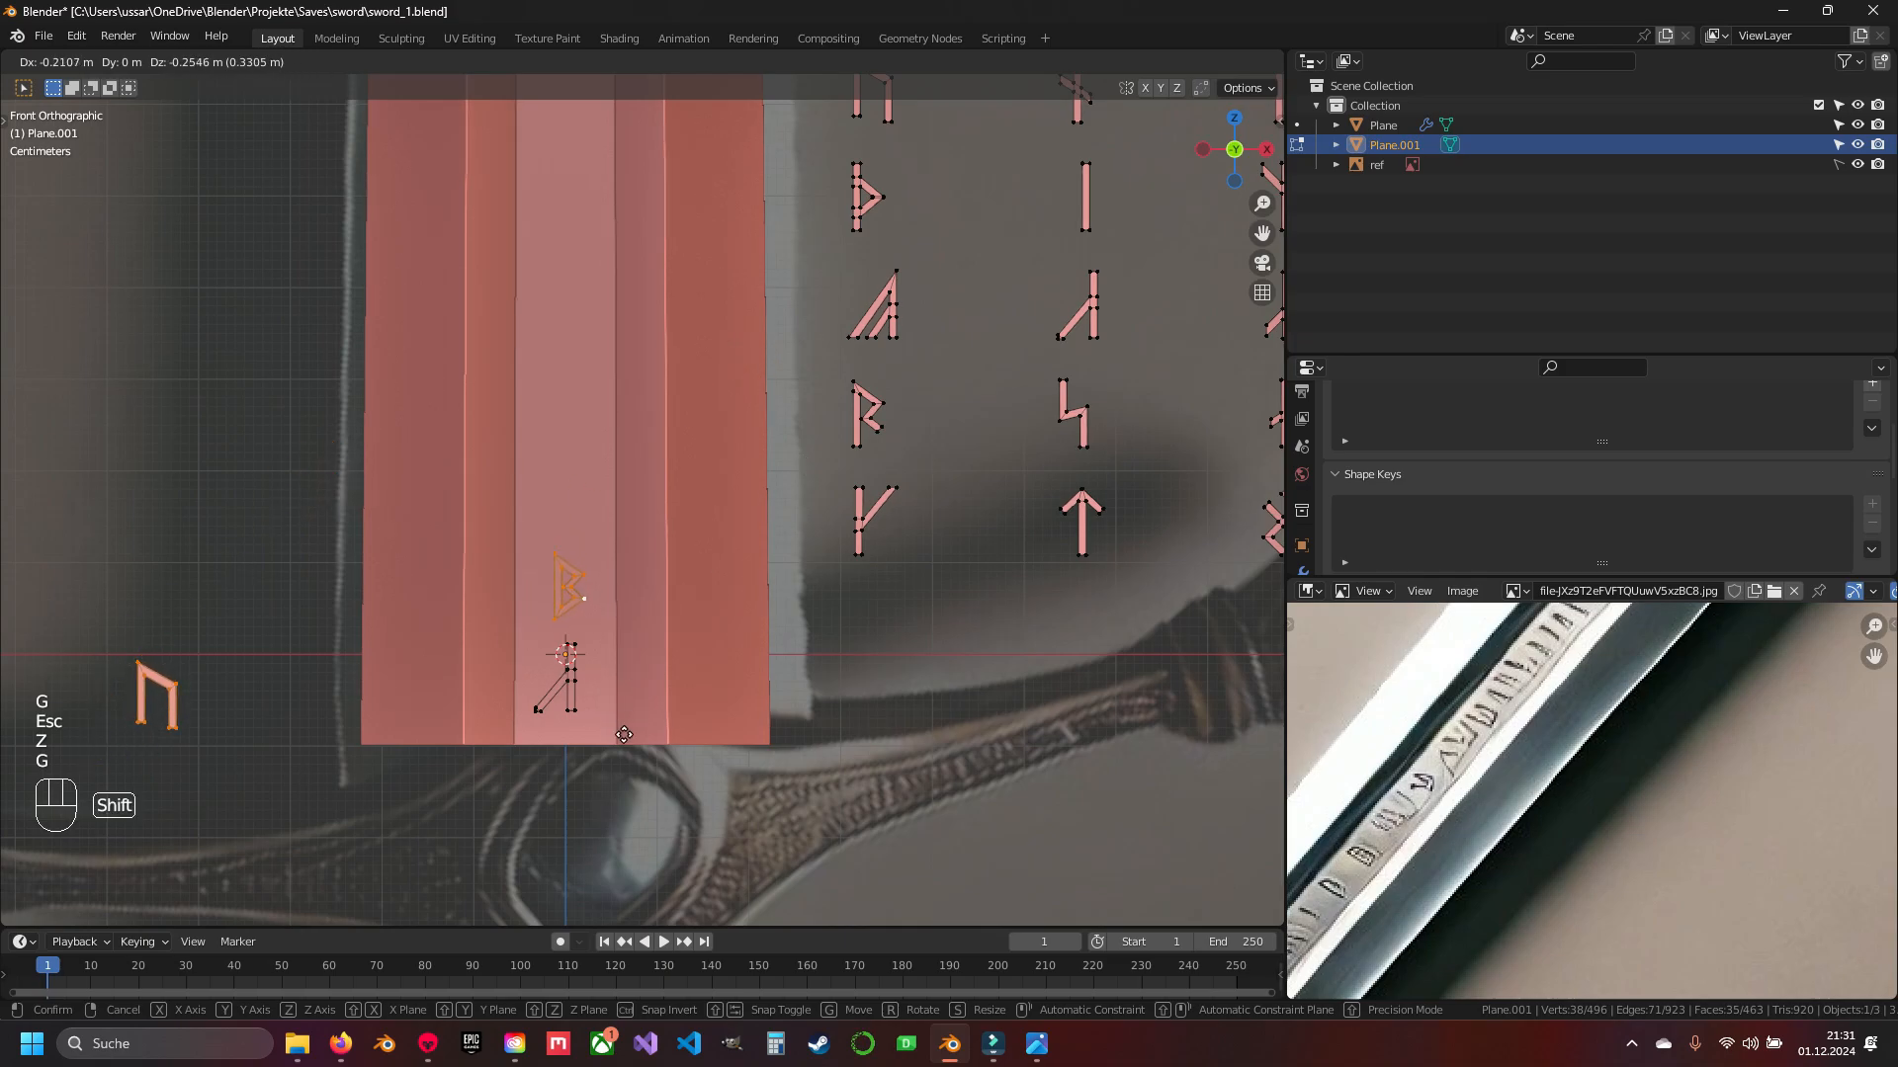
click(602, 783)
- Deselect the B-shaped rune copy and stack the U-shaped copy above it in the central groove
key(z)
key(b)
middle_drag(516, 511, 669, 723)
key(z)
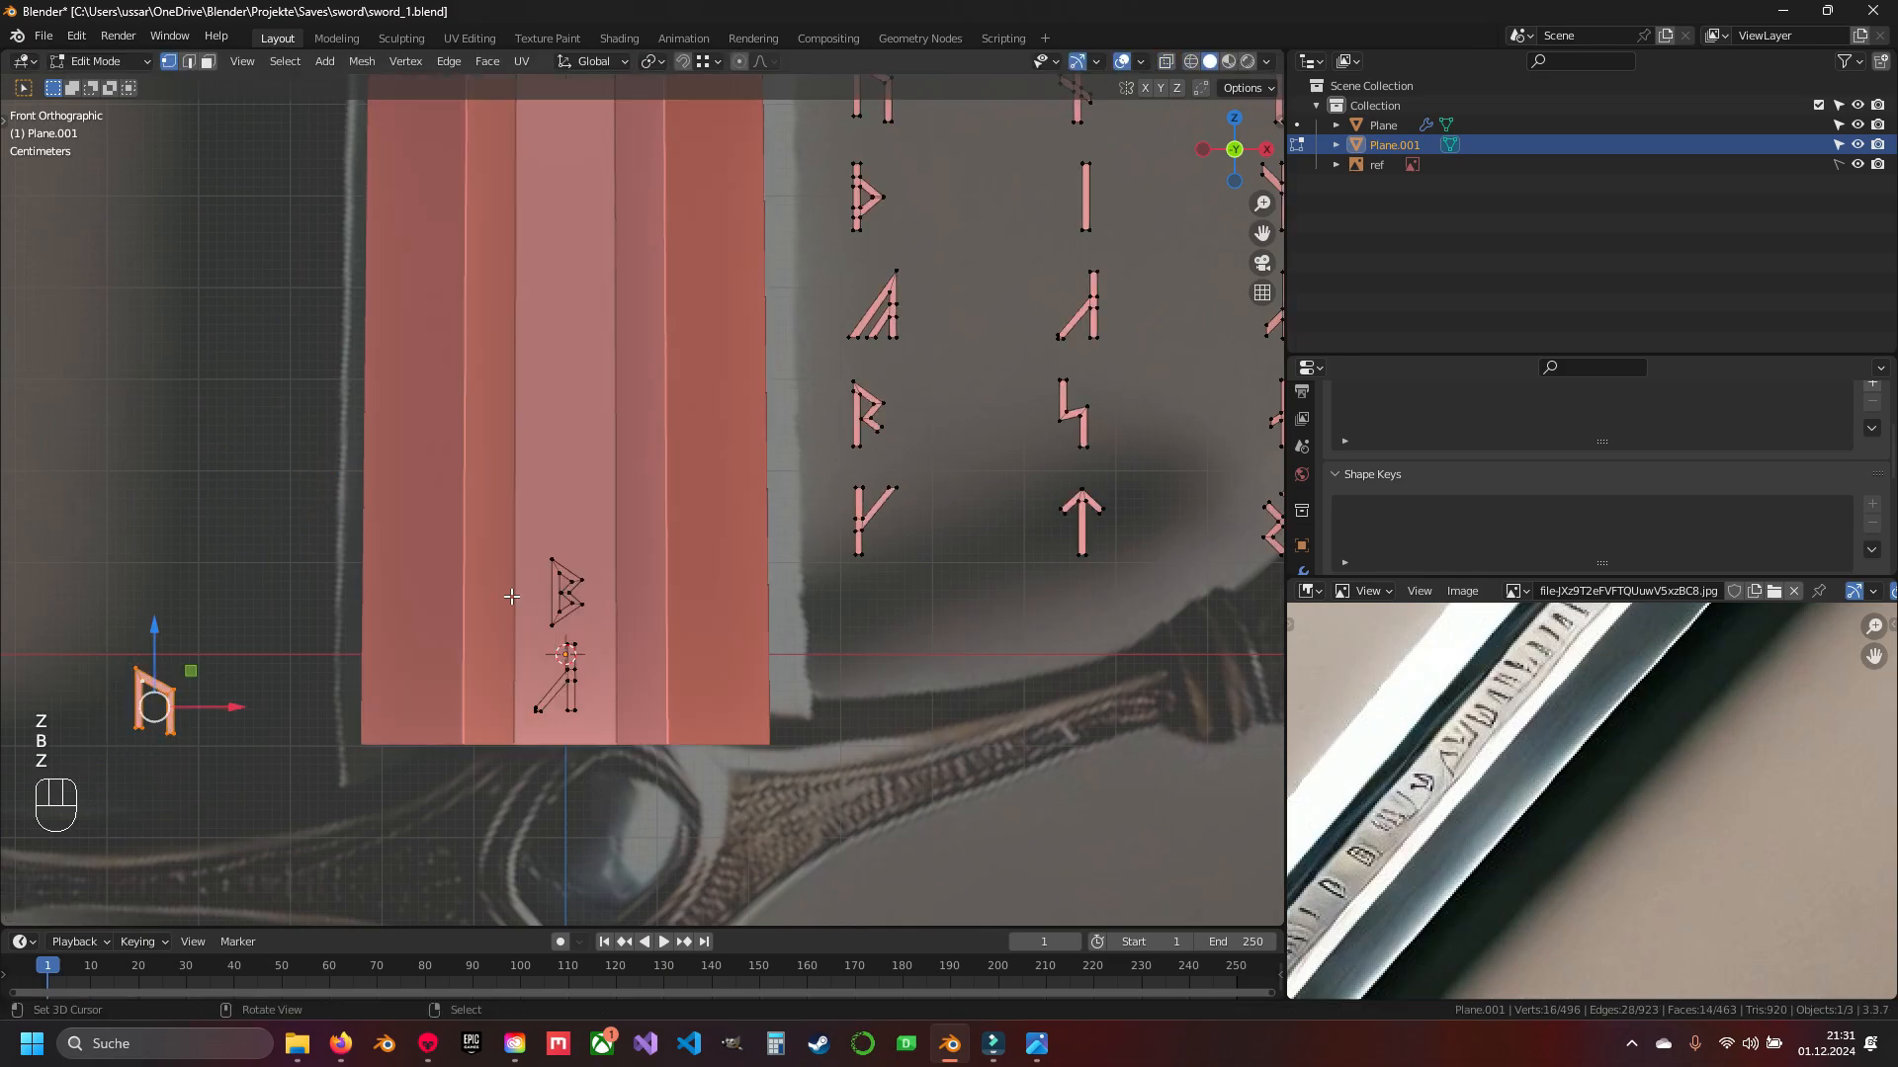
key(g)
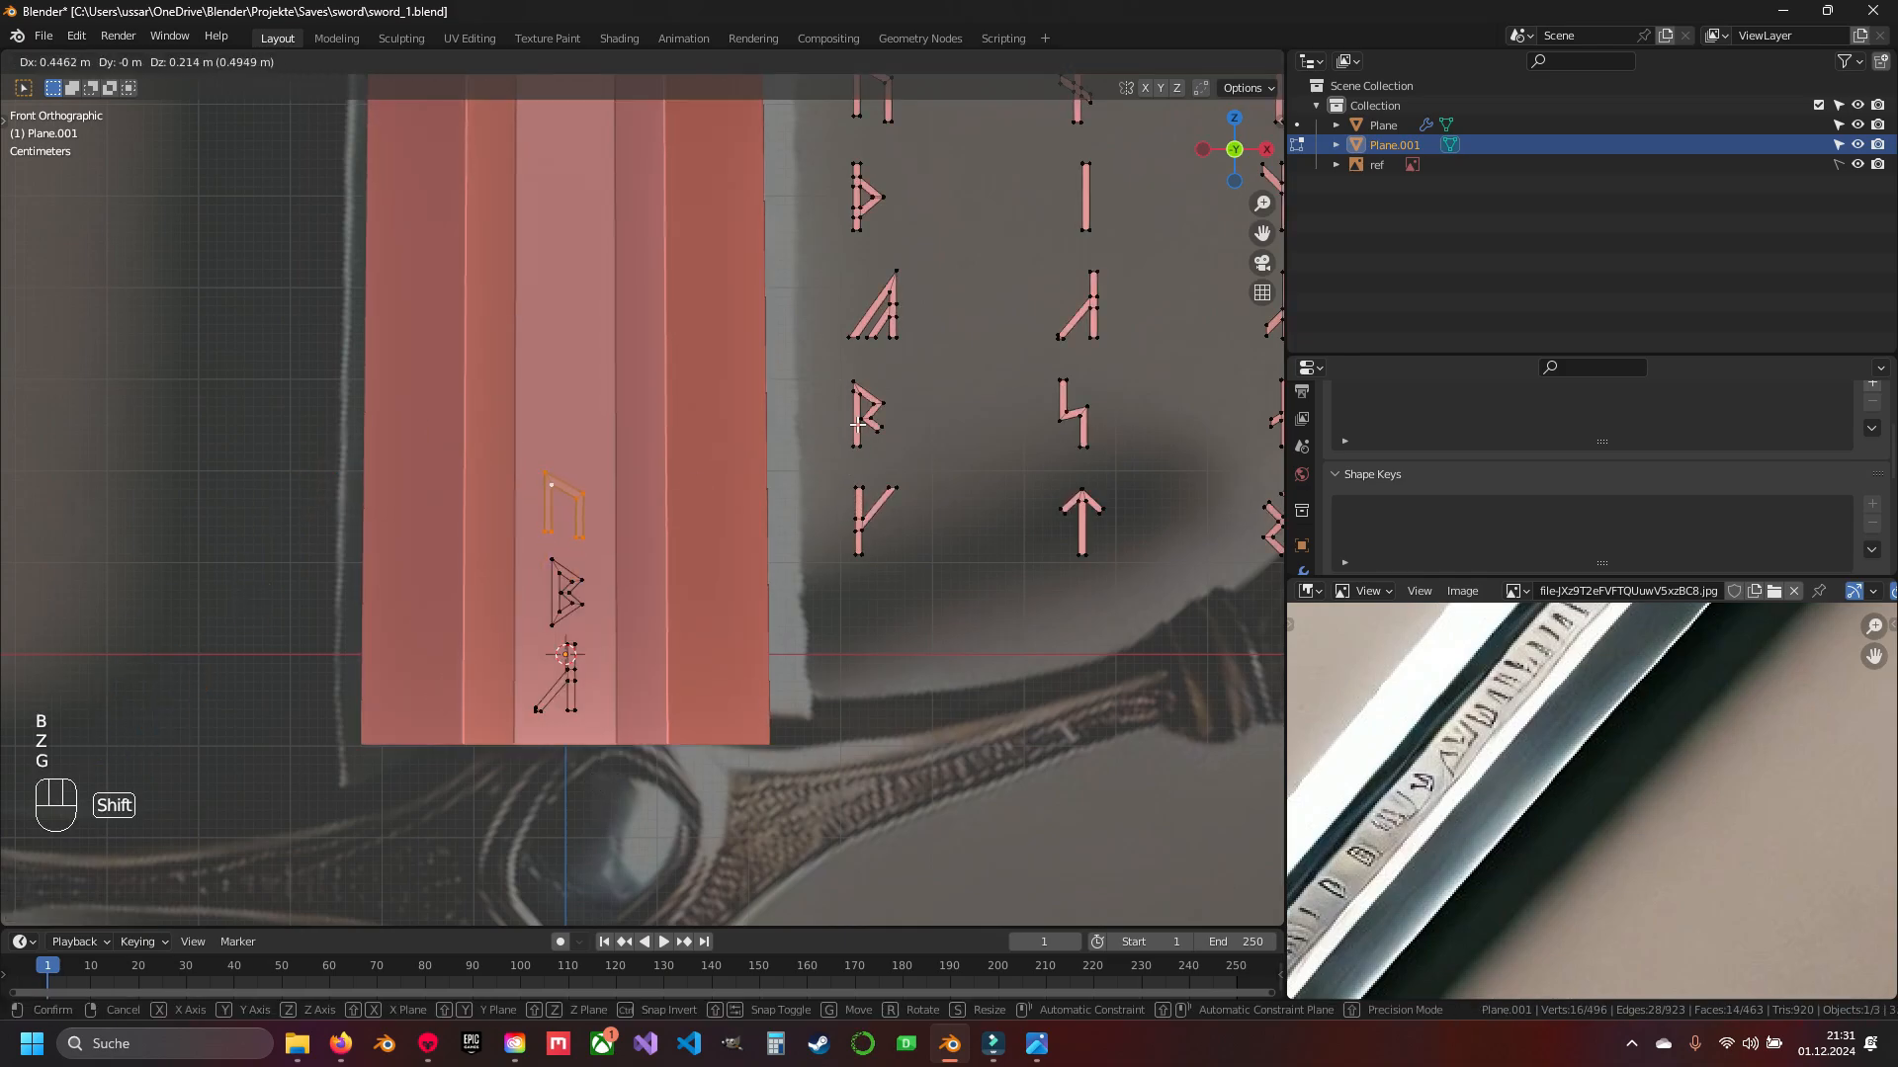
click(858, 425)
- Examine the three runes placed at the groove's lower end in Object Mode with nothing selected
mouse_move(596, 569)
shift+middle_down()
mouse_move(615, 646)
mouse_move(627, 583)
shift+middle_up()
key(Tab)
key(a)
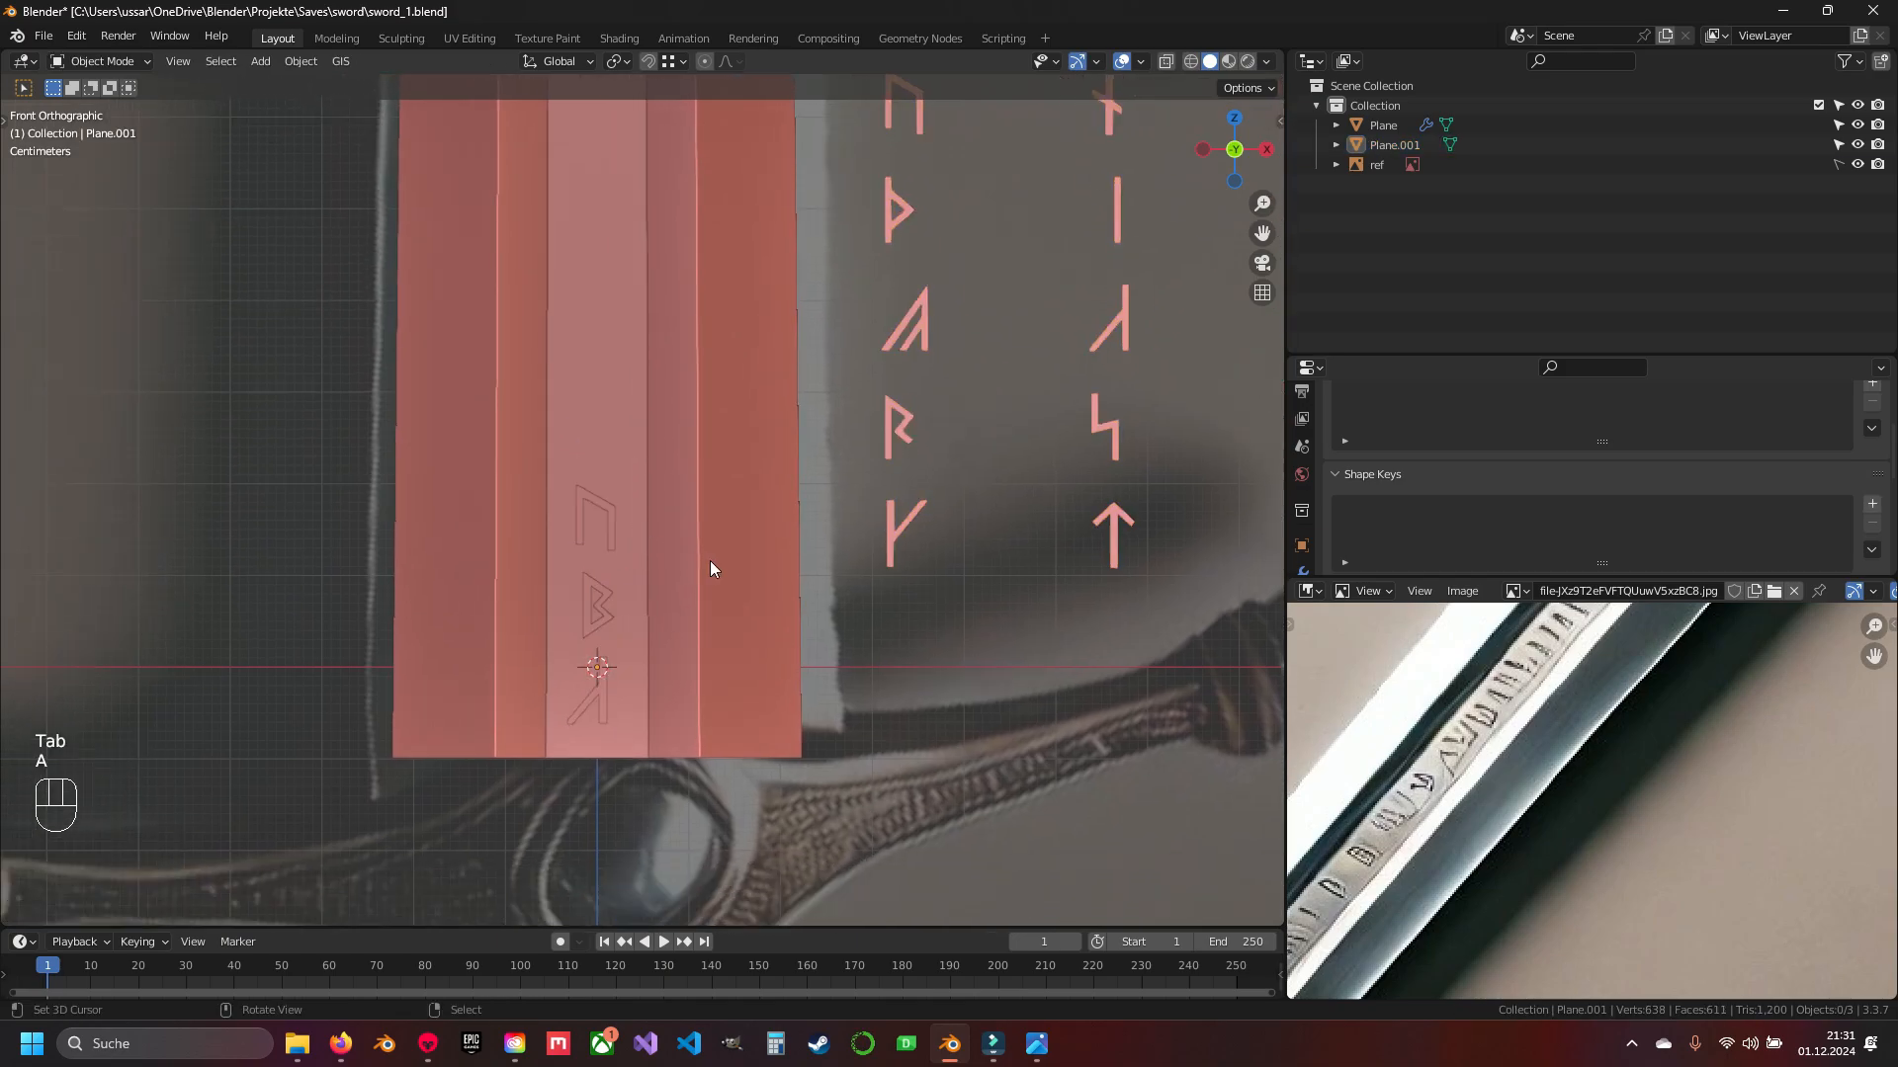
scroll(733, 578, down, 4)
scroll(737, 577, up, 5)
scroll(741, 581, right, 3)
scroll(741, 580, up, 2)
scroll(775, 566, down, 2)
- Select all linked geometry of the rune set beside the blade and move it so its middle column lies over the central groove
click(696, 442)
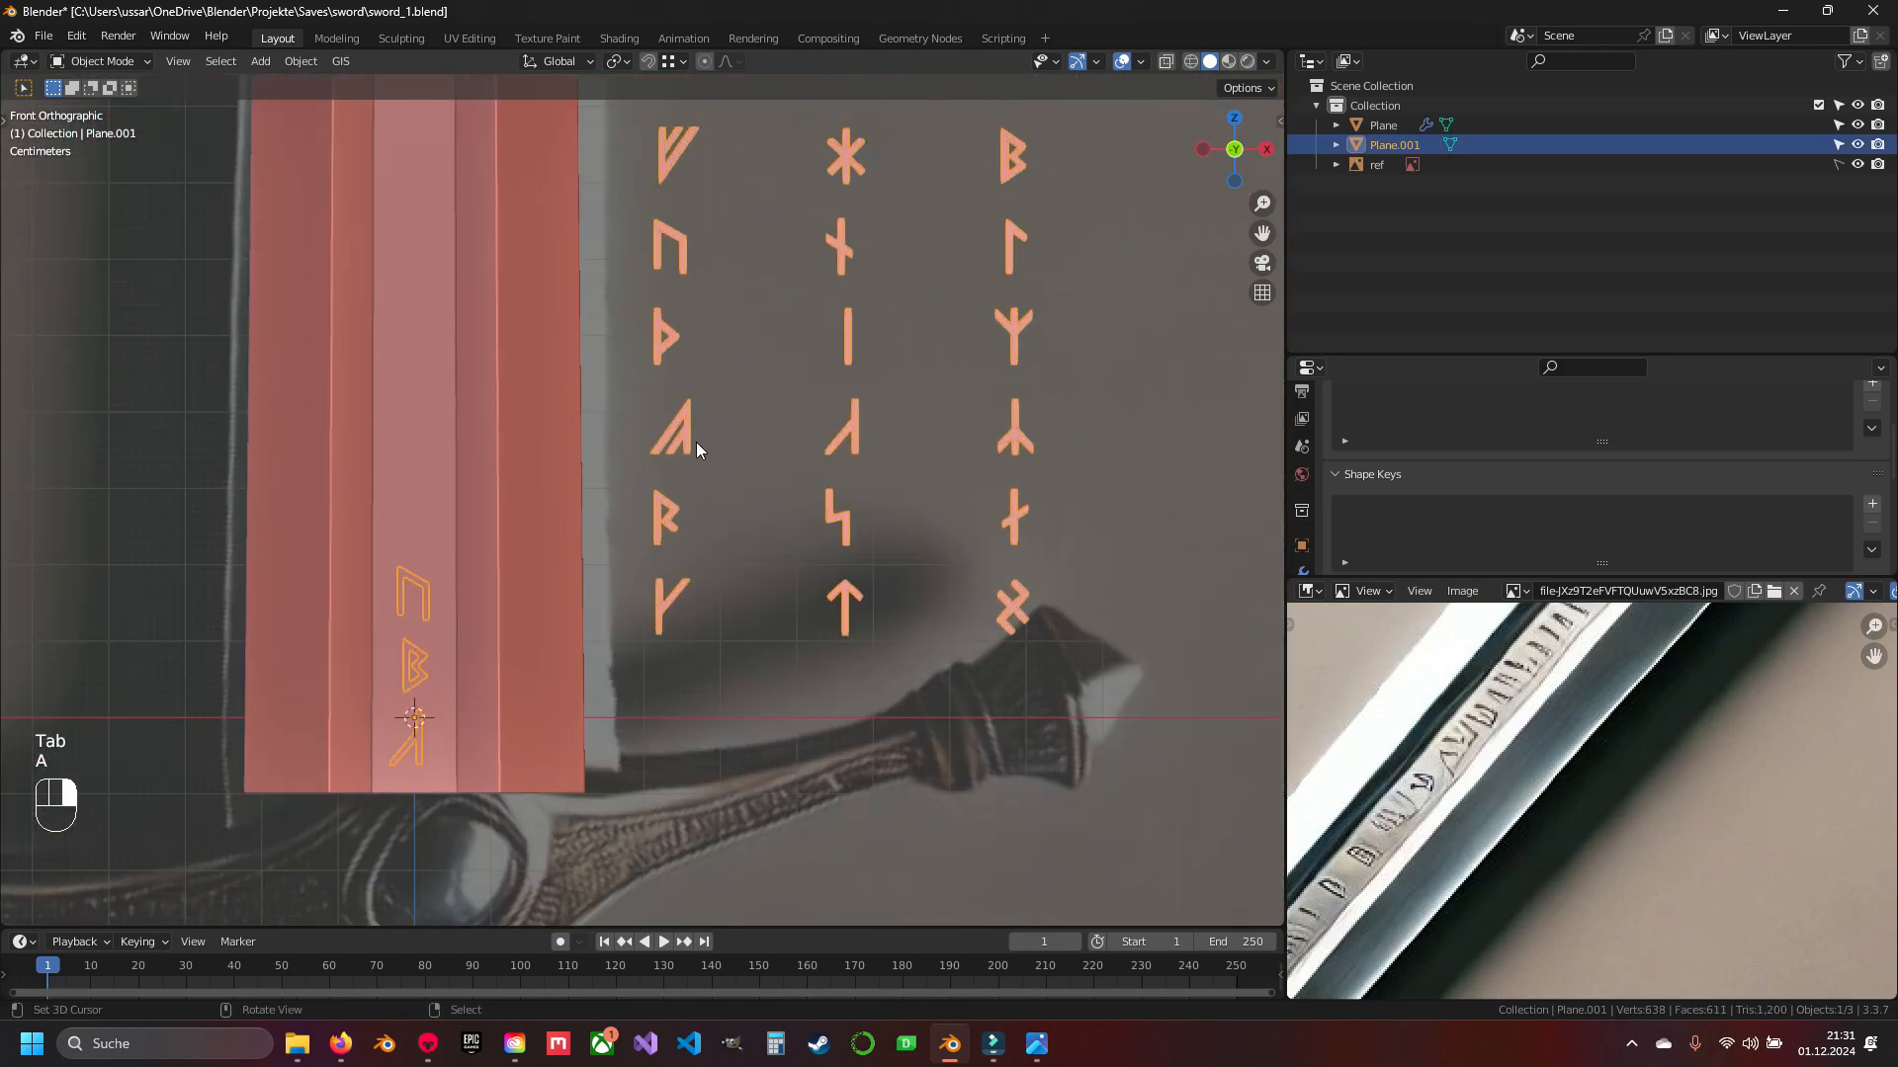
key(Tab)
drag(788, 509, 1041, 643)
scroll(1042, 643, down, 3)
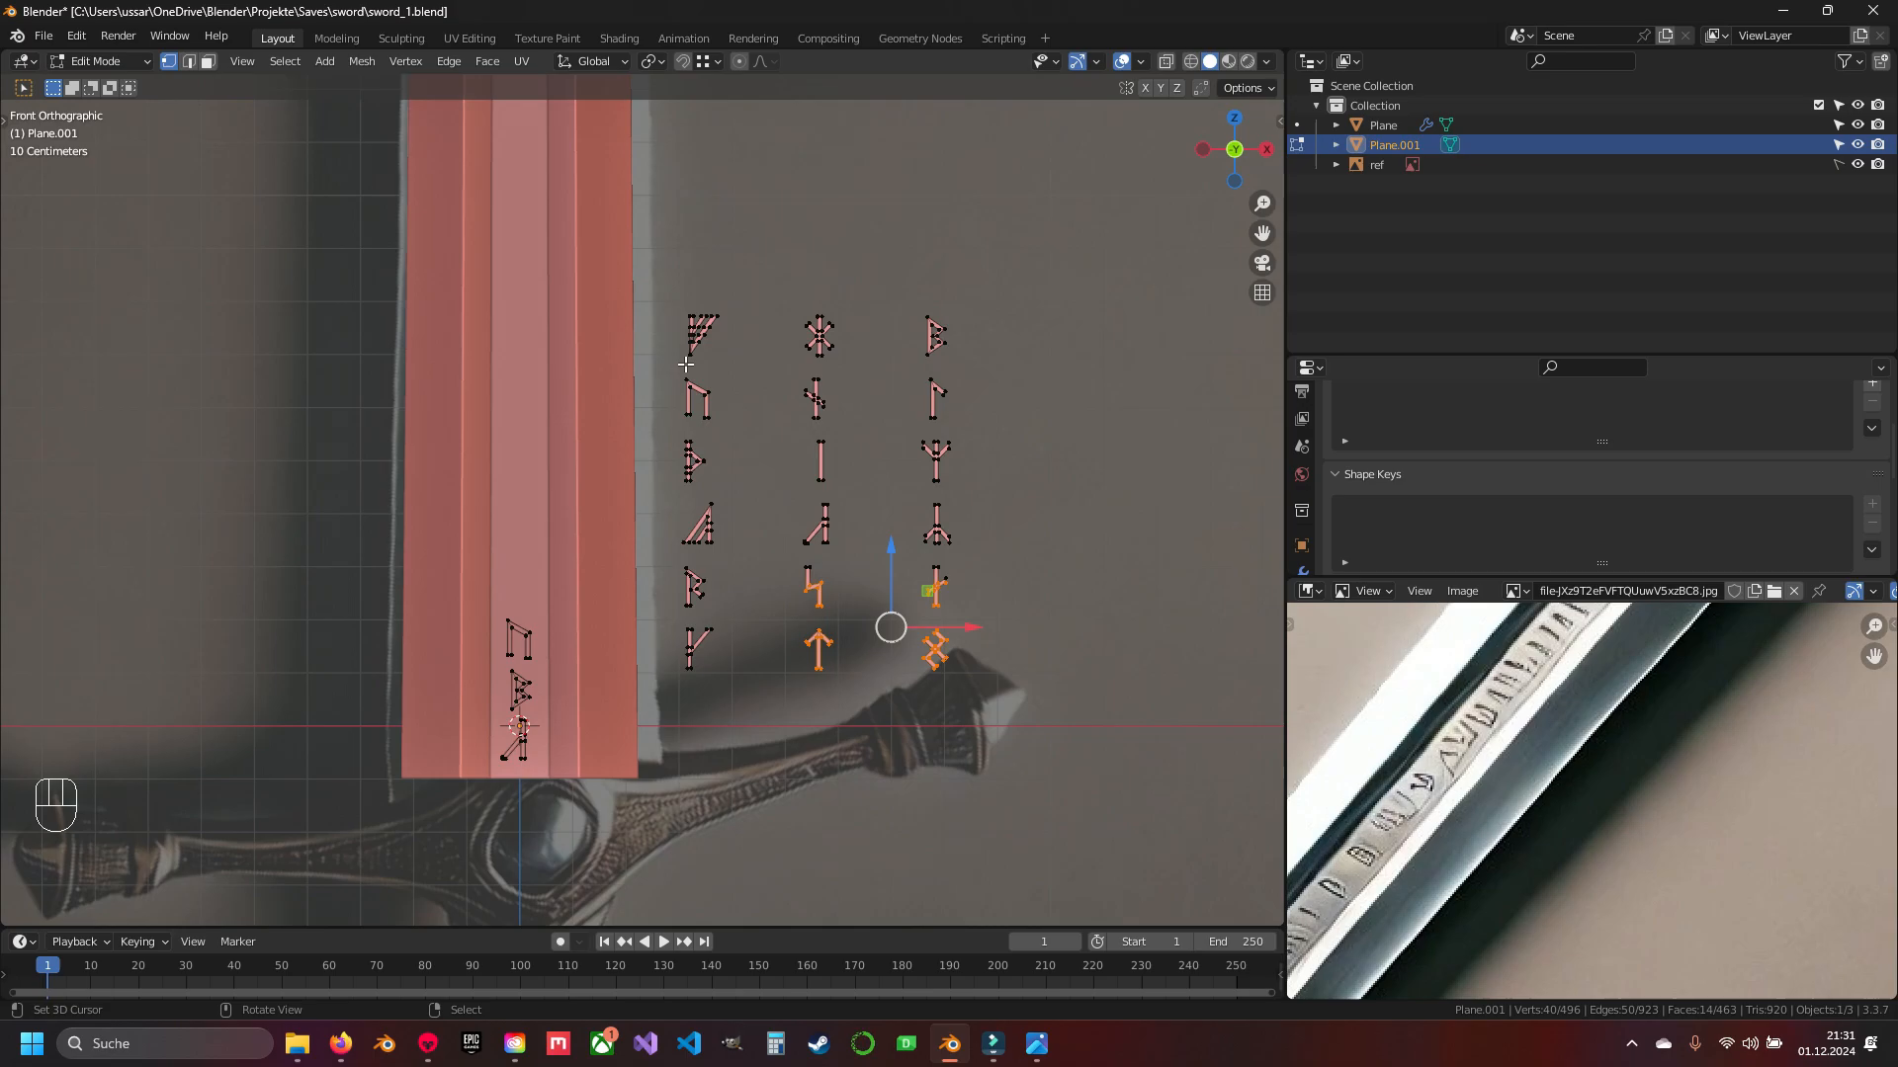
drag(656, 284, 1032, 675)
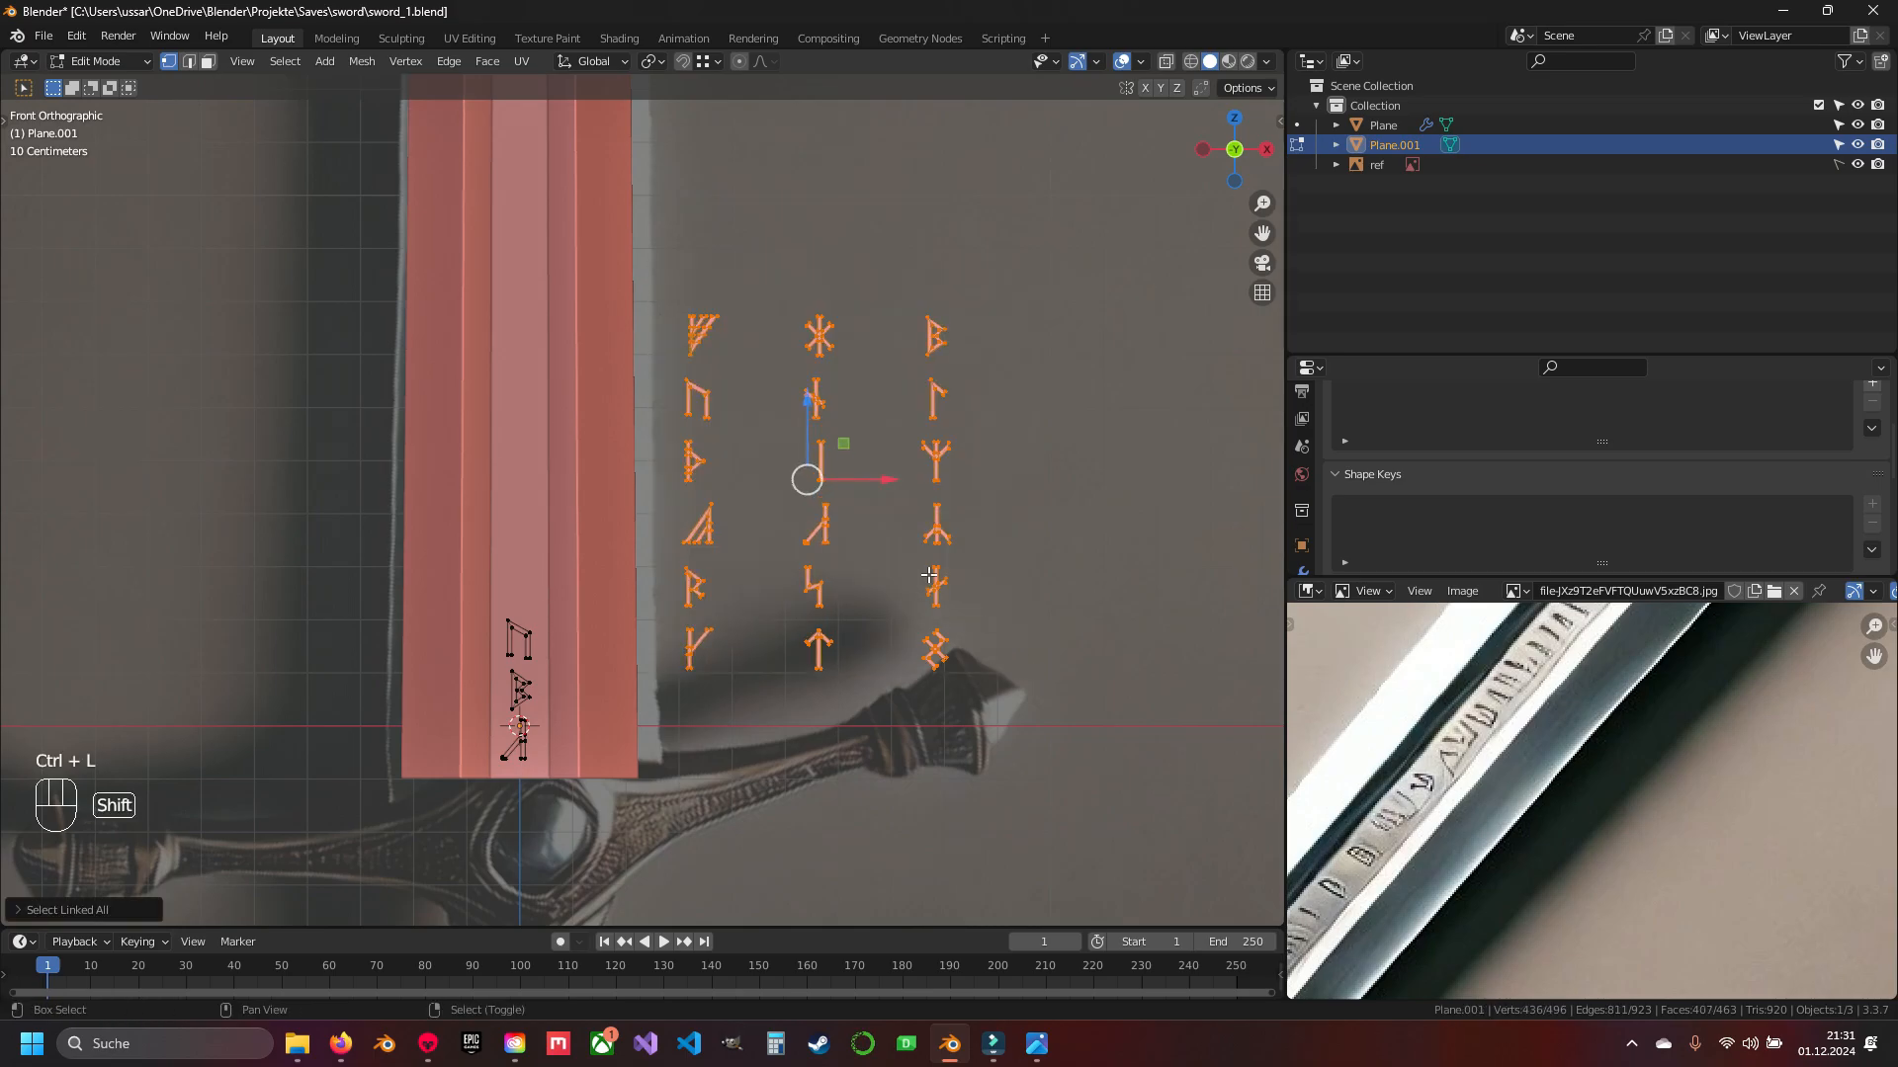
shift+middle_drag(894, 535, 932, 810)
scroll(591, 278, down, 4)
shift+middle_drag(629, 389, 627, 302)
shift+middle_drag(661, 531, 633, 395)
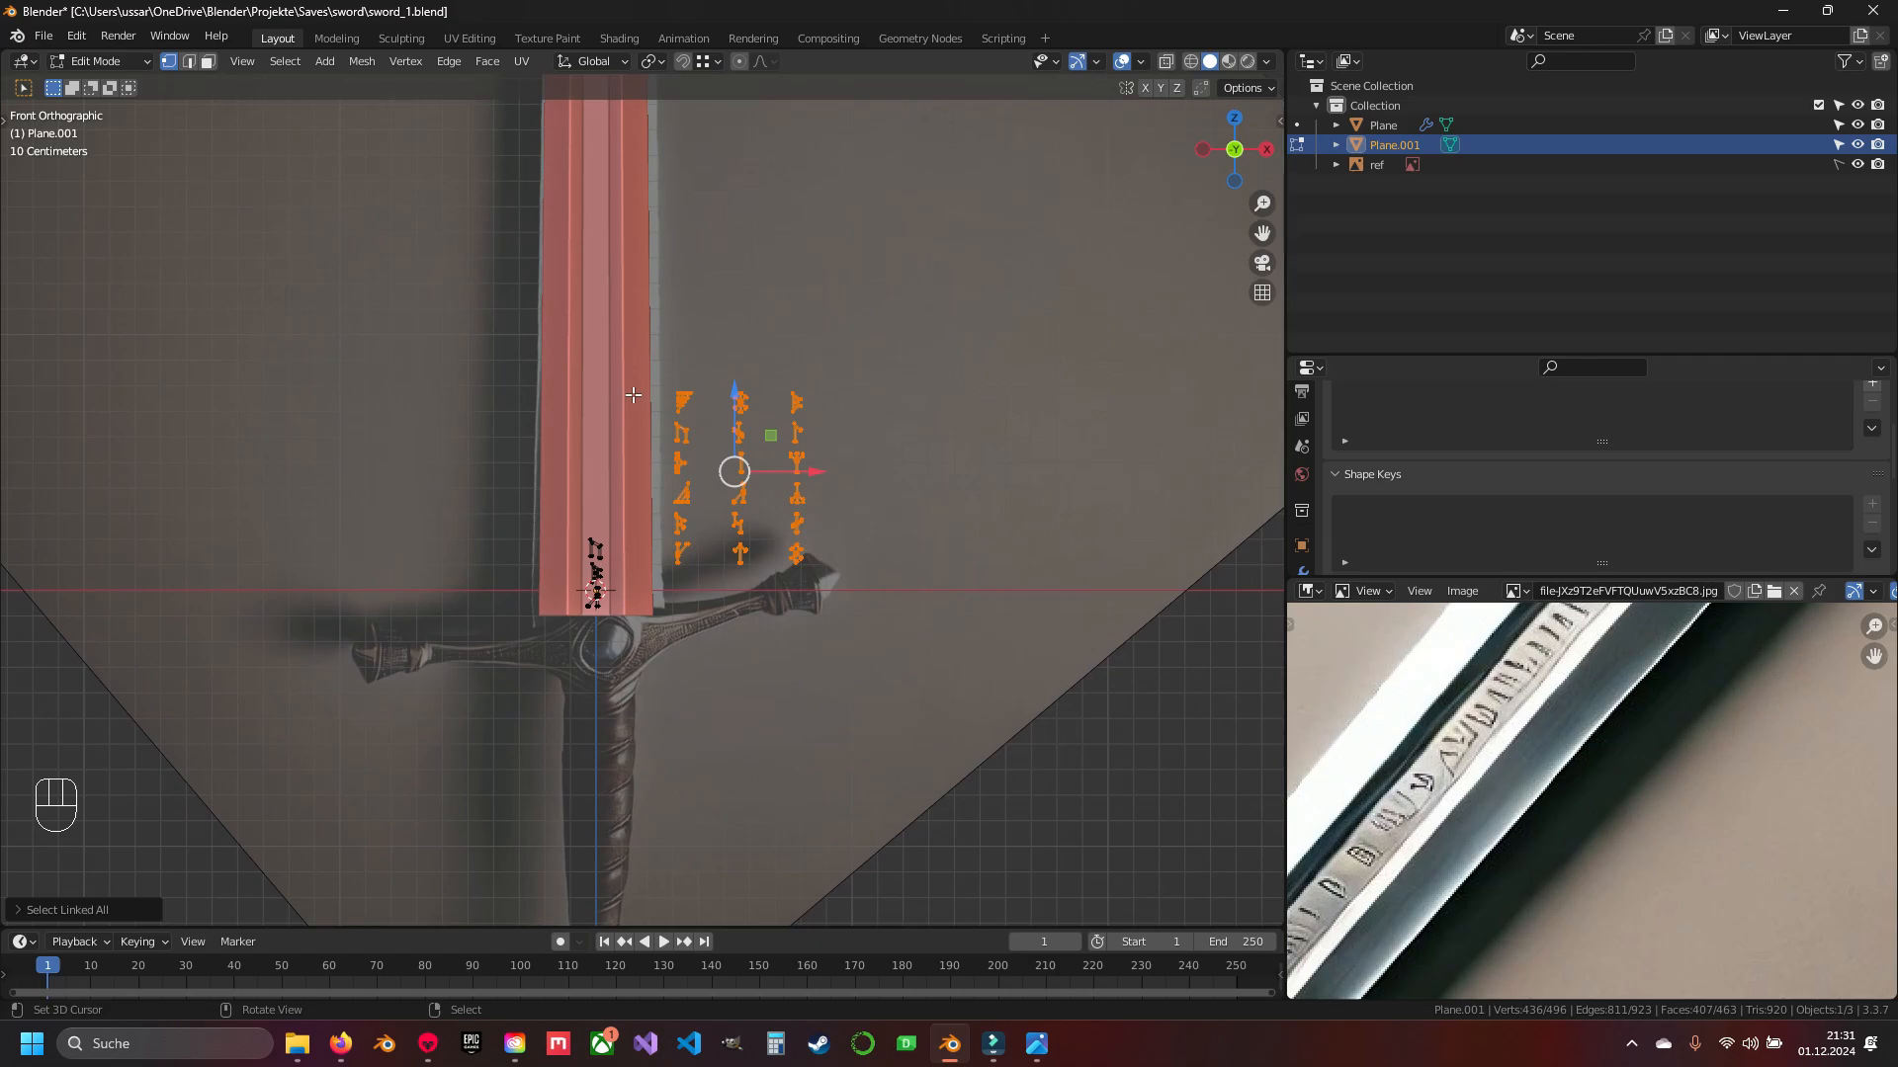
scroll(812, 744, up, 6)
key(z)
shift+middle_drag(927, 692, 1032, 671)
key(g)
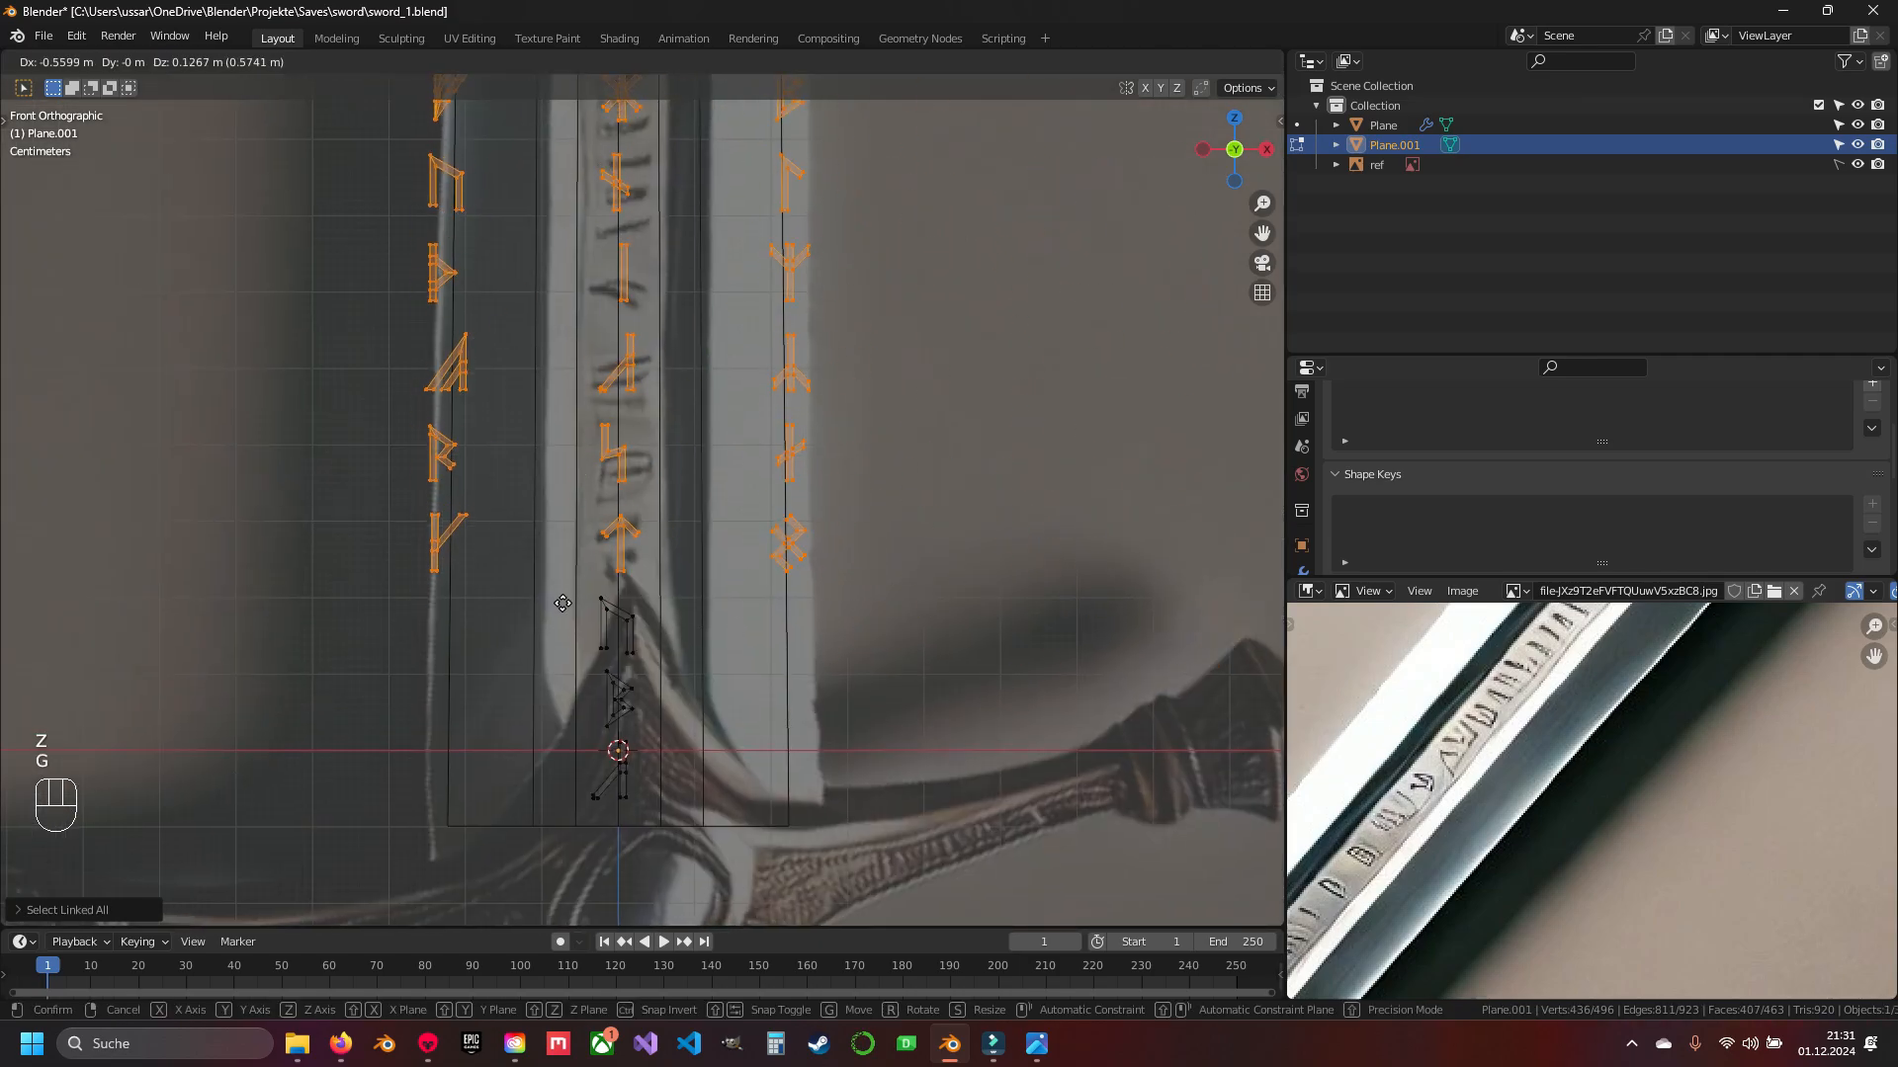
click(604, 586)
- Place the arrow rune above the U-shaped one, deselect it, and lower the remaining set so the branched rune follows directly above
scroll(679, 576, up, 3)
key(z)
key(g)
click(750, 631)
key(z)
shift+middle_drag(750, 632, 775, 744)
key(g)
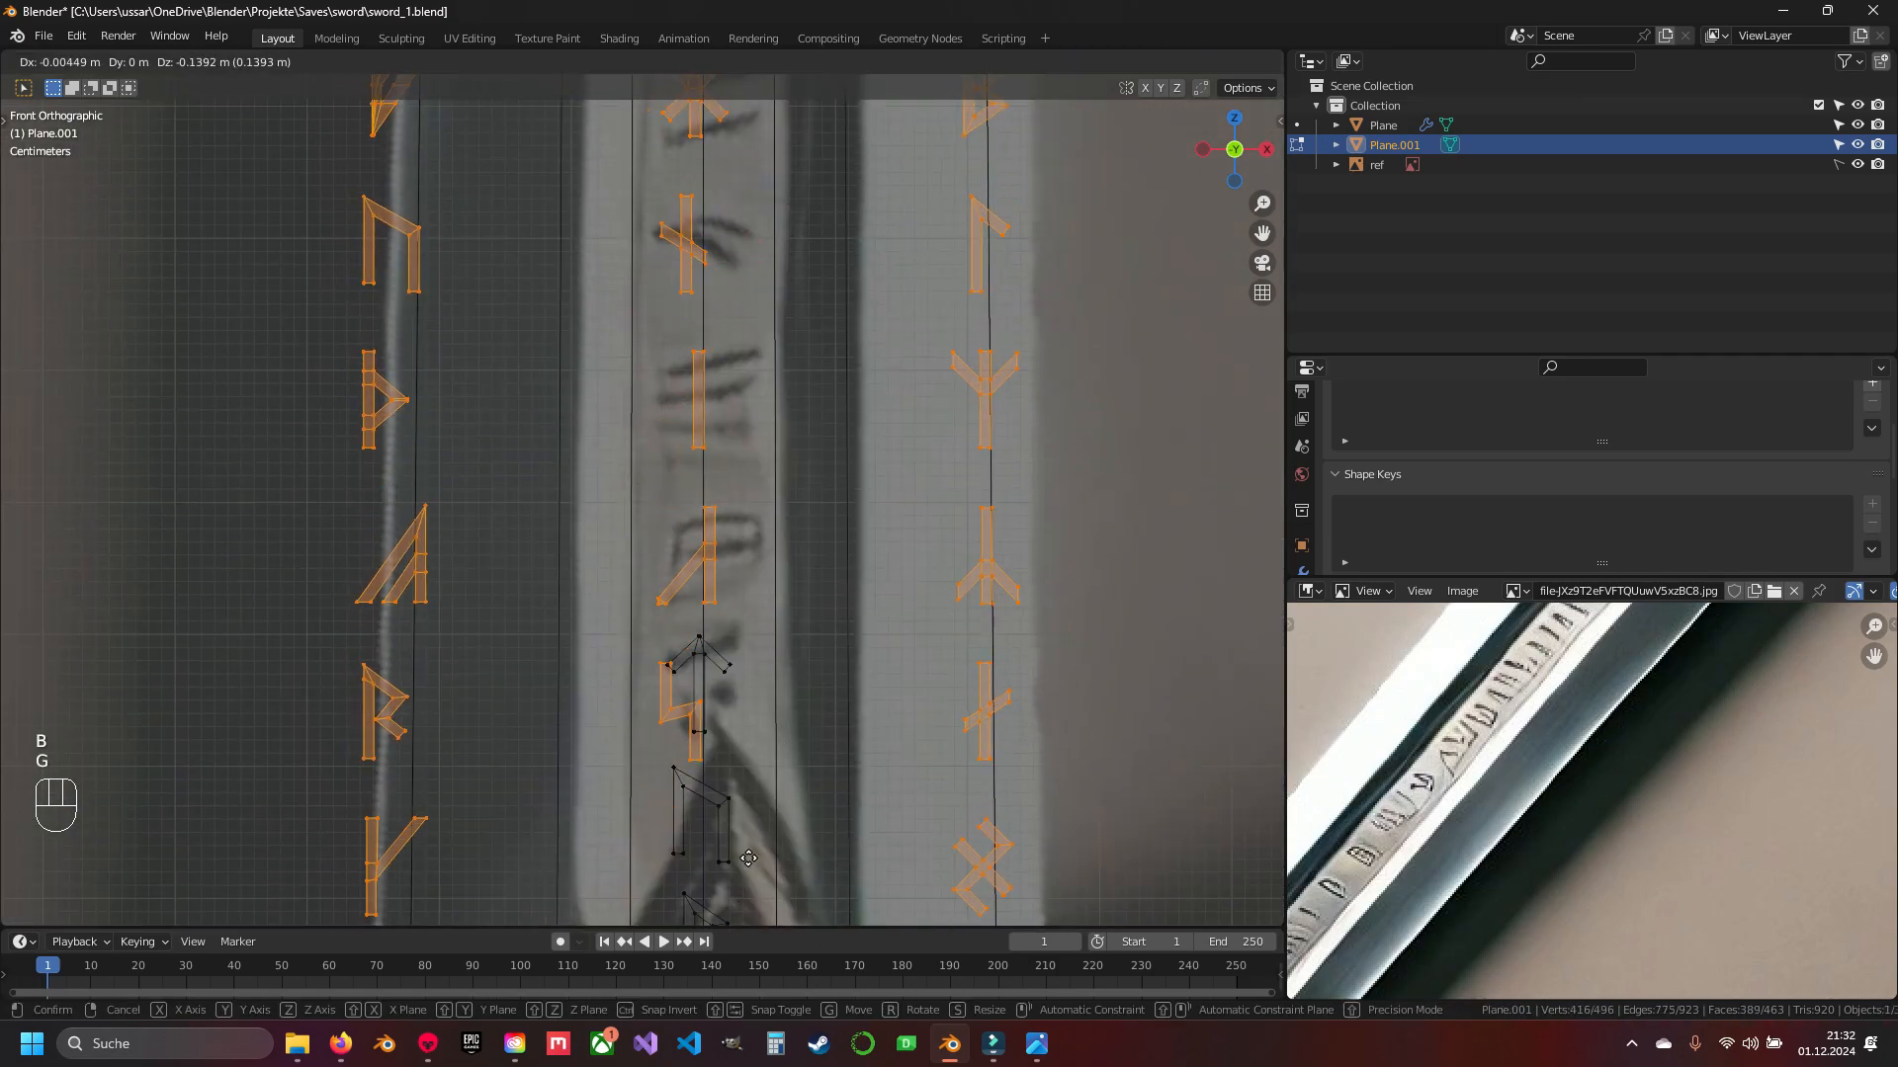
click(774, 850)
- Shift the remaining set to stack the thorn rune and the crossed-stem rune in the groove, deselecting each one once placed
key(g)
click(706, 583)
key(b)
middle_drag(667, 557, 748, 684)
key(g)
click(437, 699)
key(b)
middle_drag(643, 410, 741, 541)
- Shift the remaining set to stack its B-shaped rune and the downward-forked rune in the groove, then deselect them
shift+middle_drag(741, 542, 701, 770)
key(g)
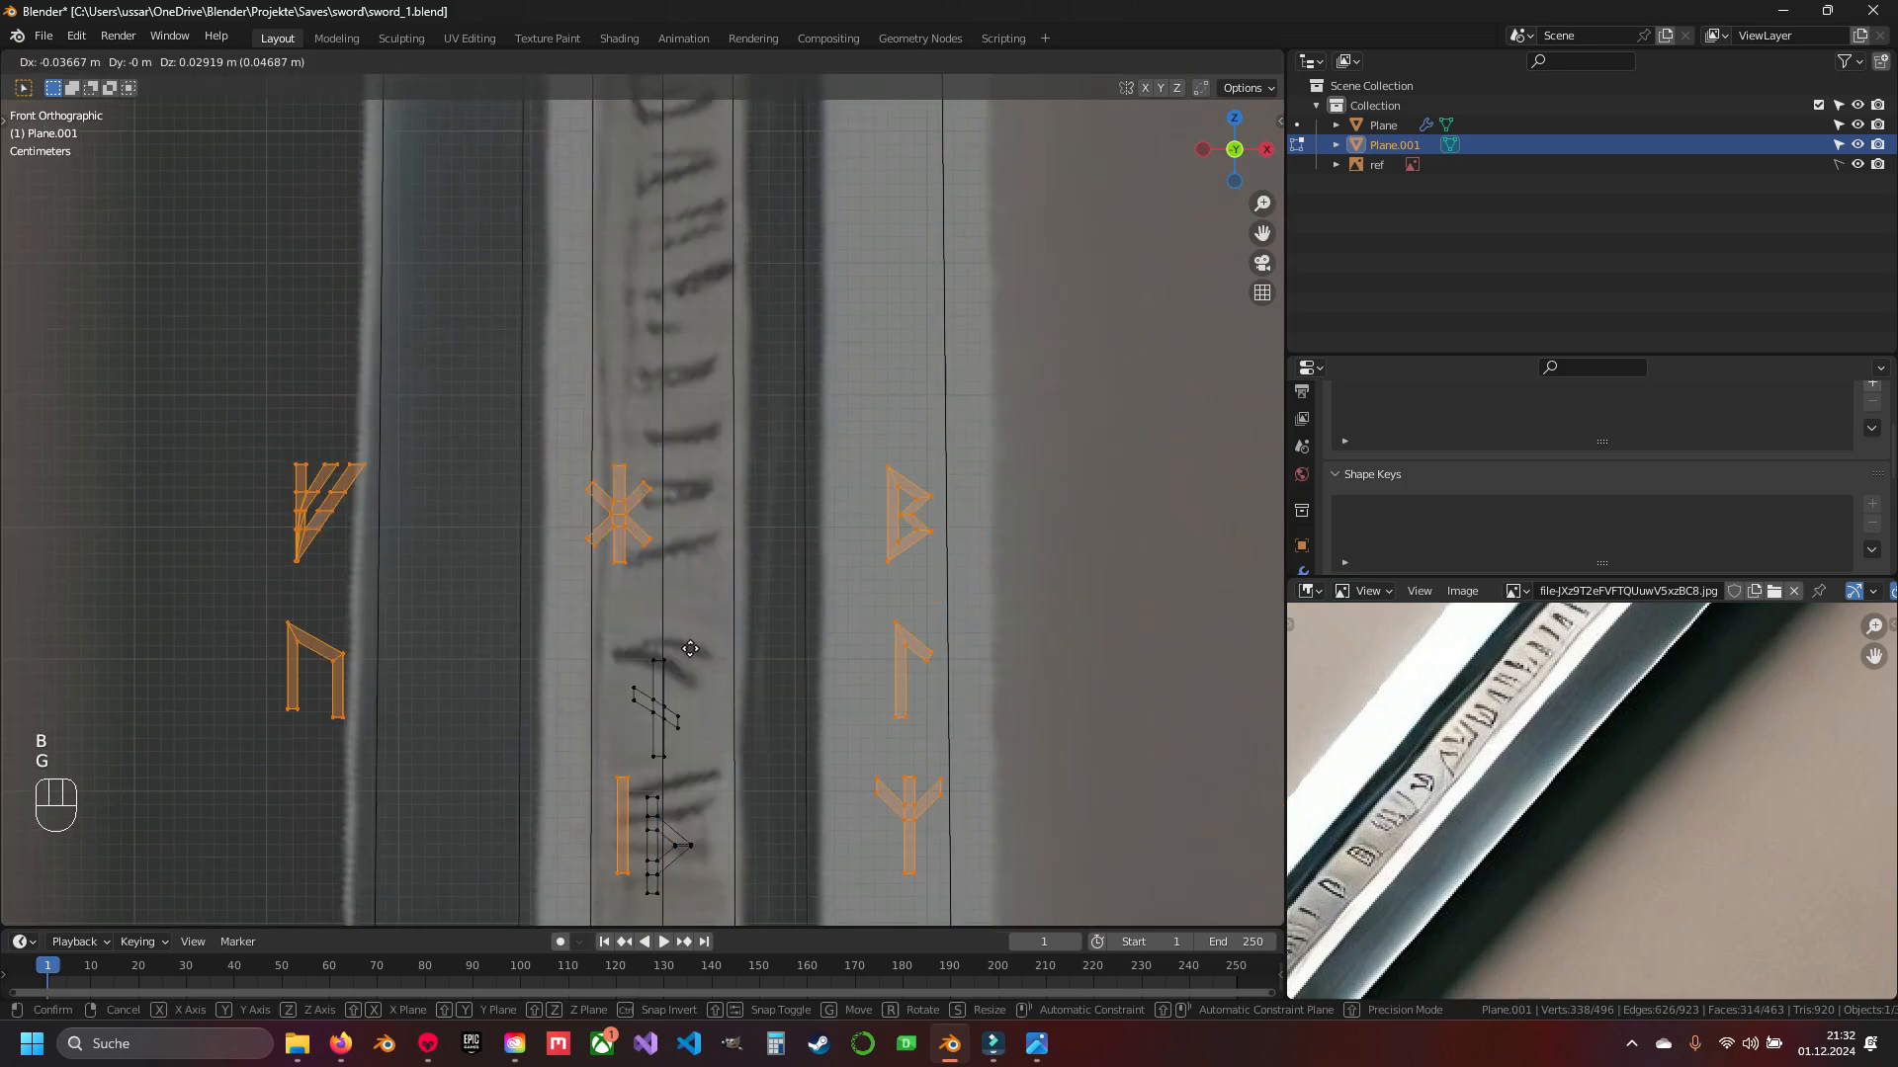
click(417, 778)
key(g)
click(778, 158)
key(b)
middle_drag(736, 407, 629, 549)
shift+middle_drag(650, 501, 703, 691)
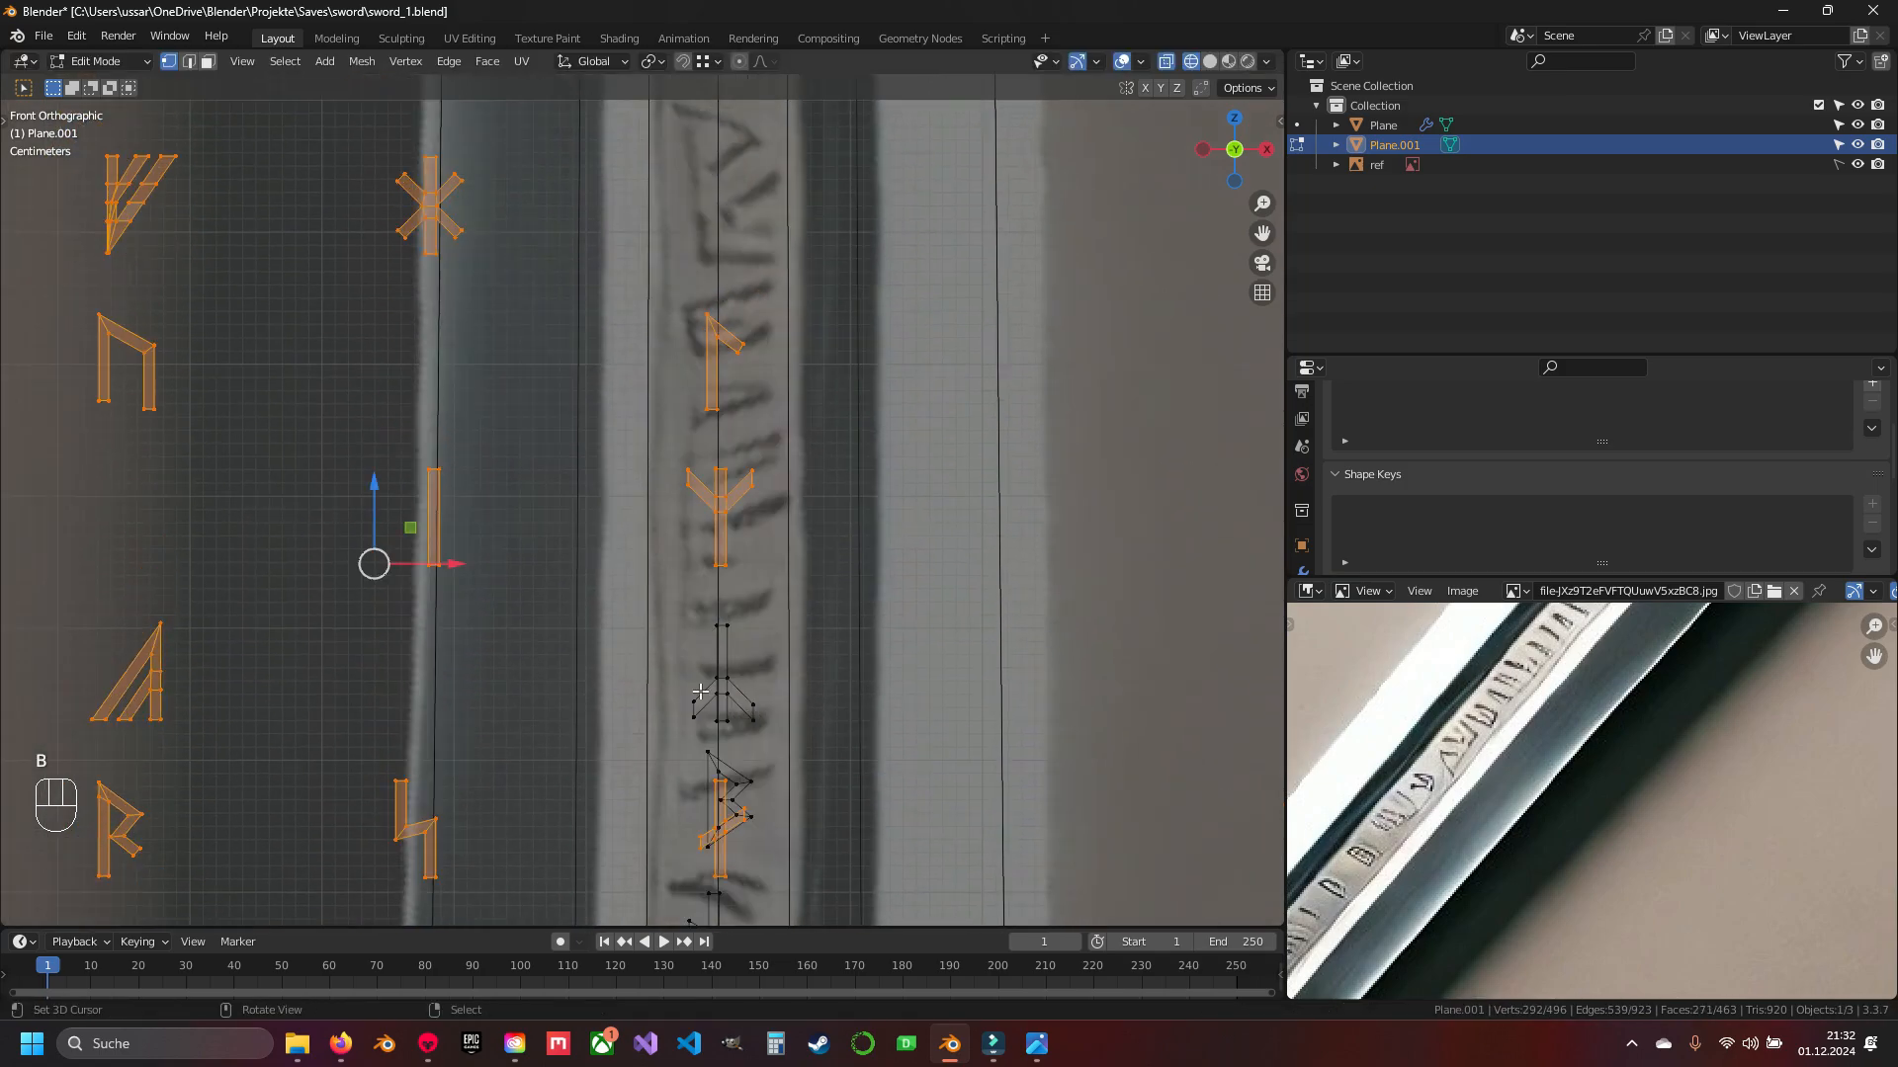
- Stack the zigzag and R-shaped runes in the groove, deselect them, and move the leftover runes beside the blade
key(g)
click(1012, 420)
key(b)
click(912, 426)
key(b)
middle_drag(638, 374, 790, 518)
key(g)
click(988, 692)
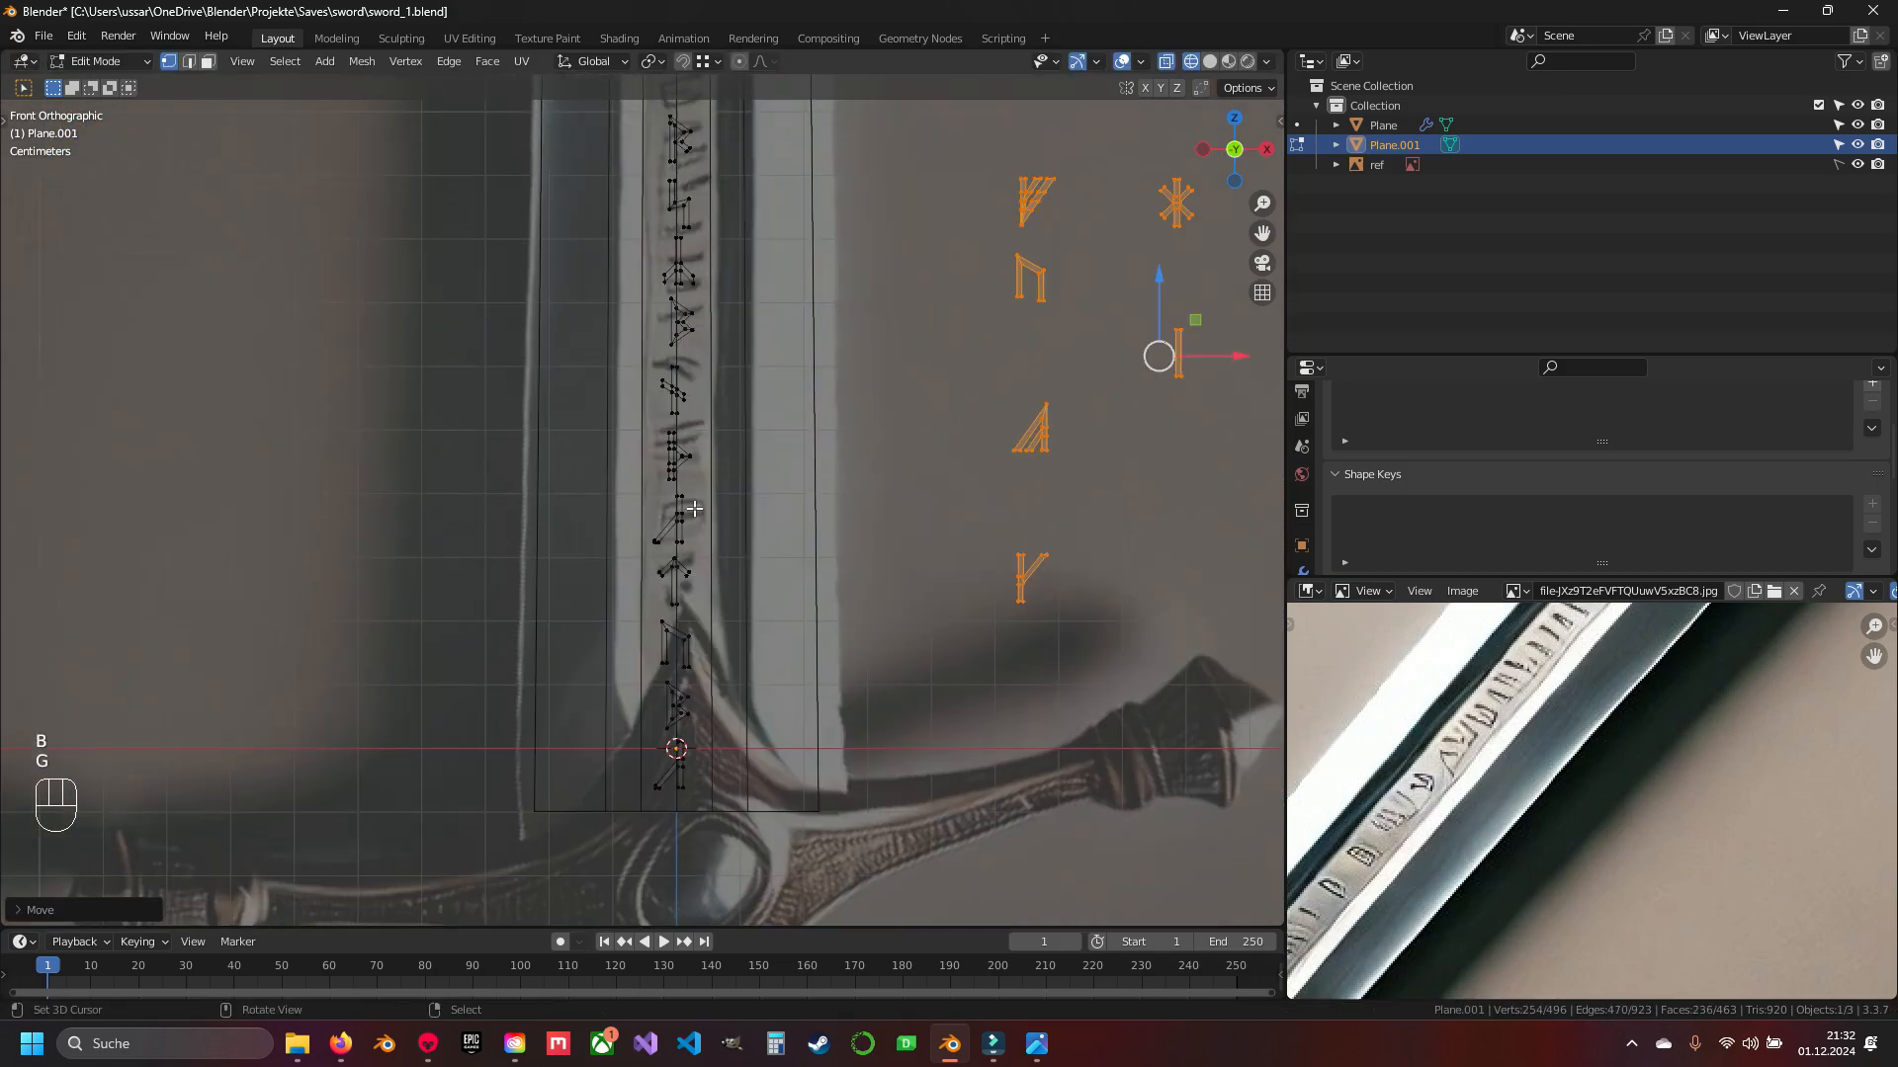
- Duplicate the placed branched, thorn and crossed-stem runes further up the blade and put the thorn copy above the R-shaped rune
drag(622, 395, 736, 549)
shift+middle_drag(740, 554, 744, 763)
key(ctrl+l)
click(798, 261)
scroll(781, 396, up, 3)
drag(786, 364, 902, 475)
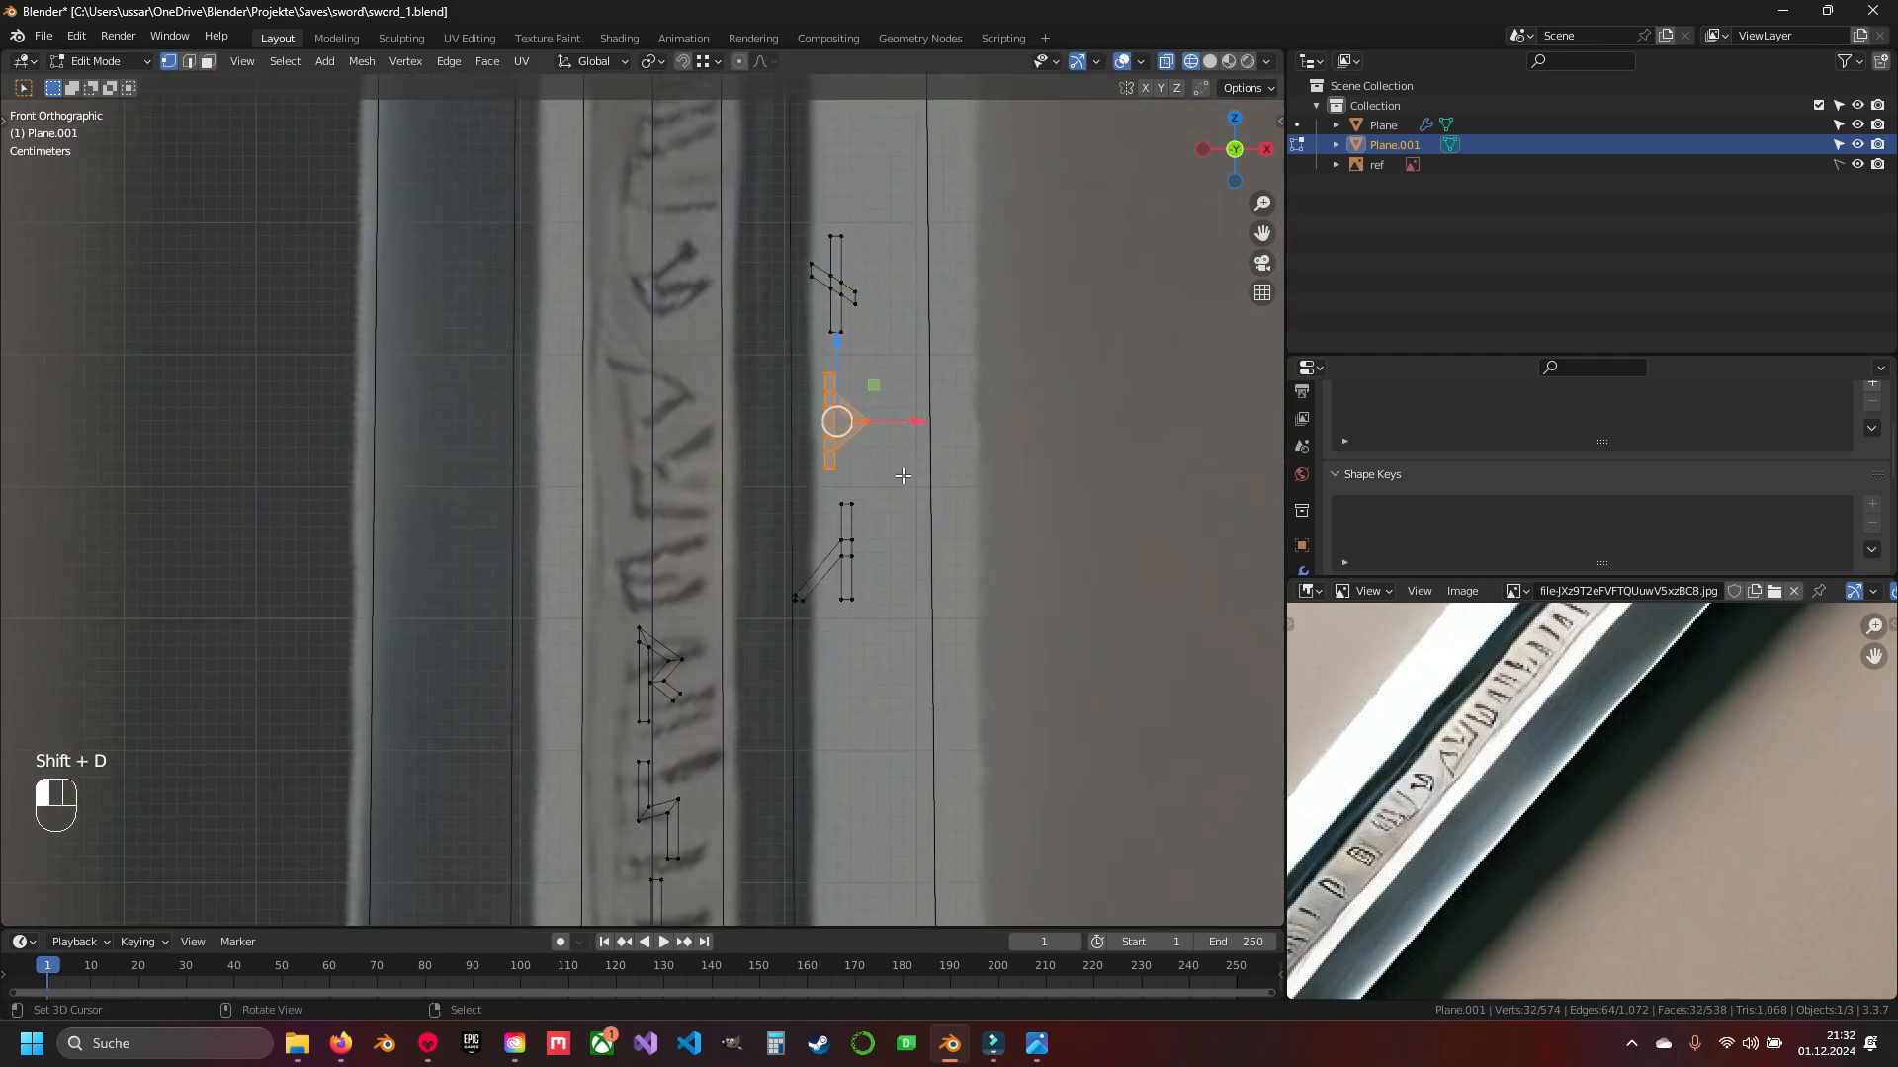
key(g)
click(712, 608)
- Move the F-shaped rune and the vertical-bar rune from the leftover set into the groove above the thorn copy
key(a)
scroll(790, 583, down, 4)
shift+middle_drag(865, 570, 788, 519)
key(a)
key(b)
key(g)
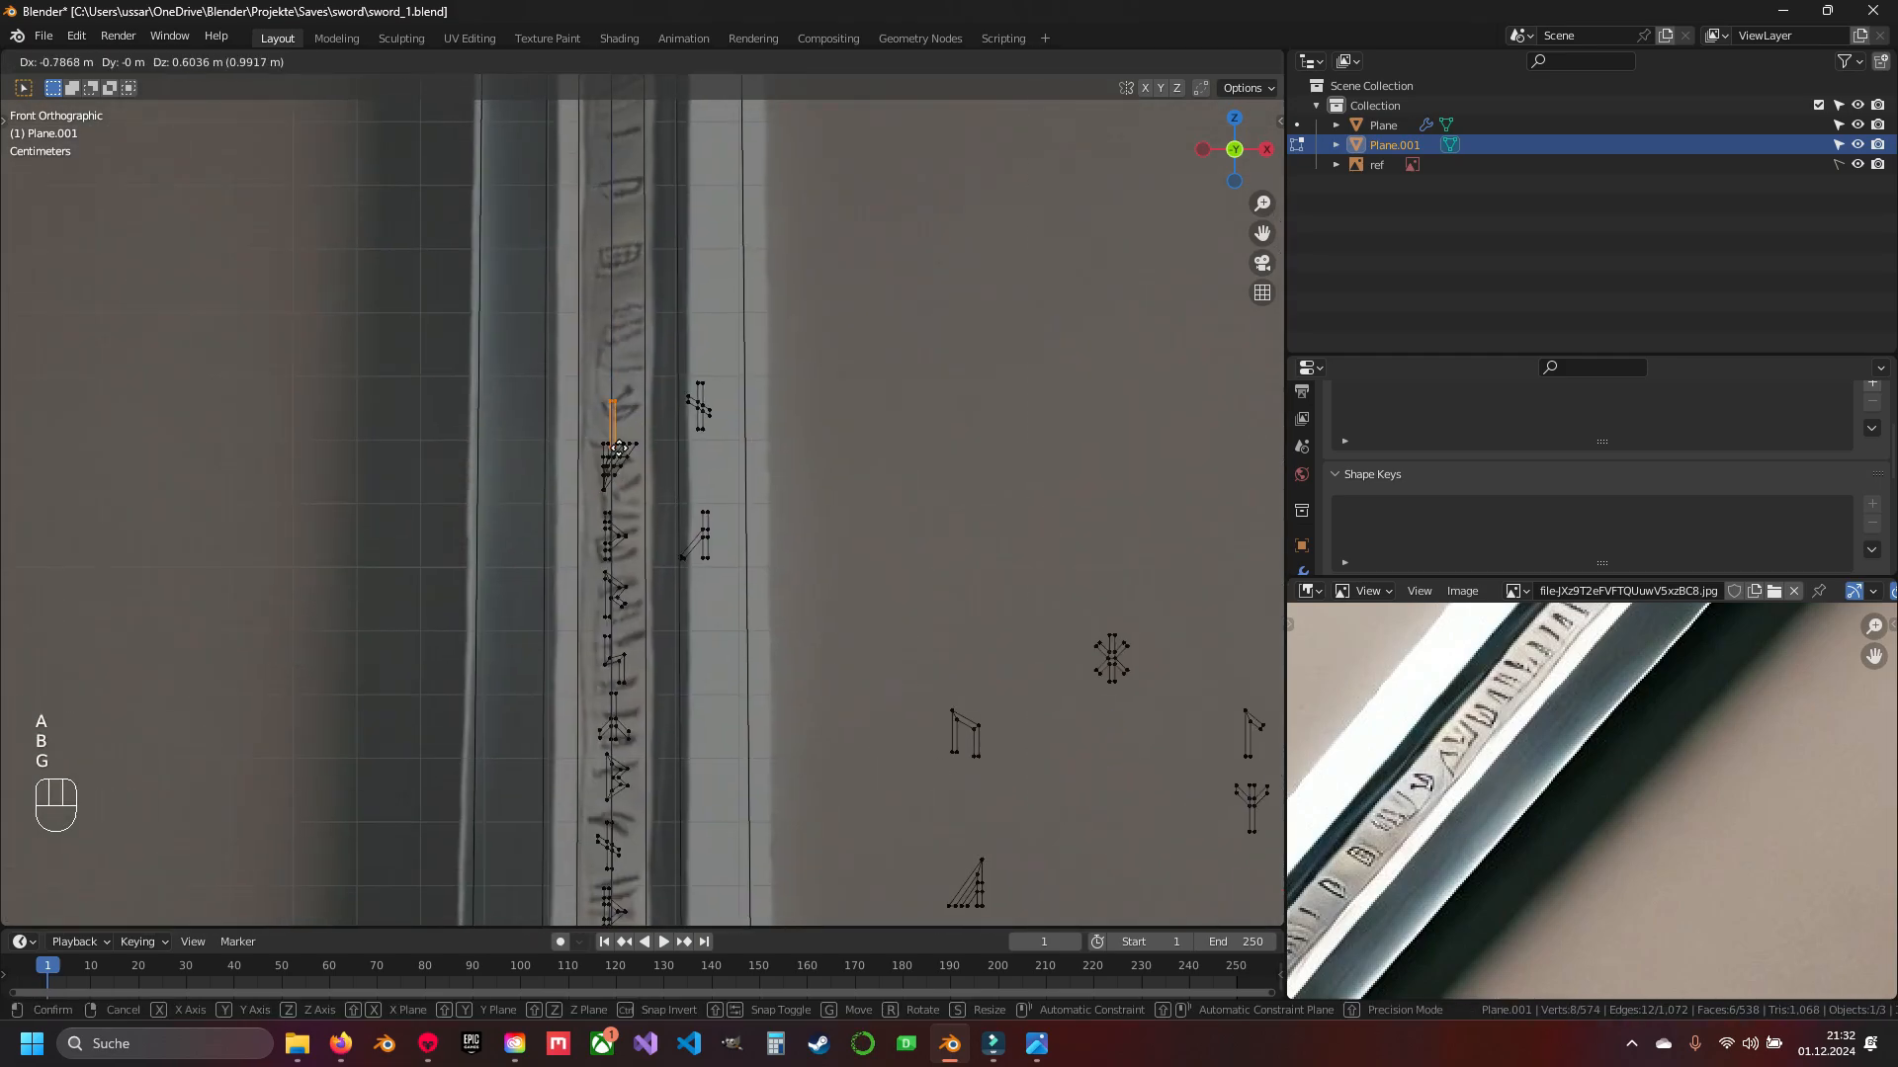
click(644, 440)
- Move the duplicated branched rune into the groove above the vertical-bar rune
key(b)
key(a)
key(b)
key(g)
click(708, 460)
key(a)
- Select the placed zigzag rune with its linked geometry and put a duplicate of it above the branched rune copy
shift+middle_drag(715, 652, 698, 457)
click(706, 739)
key(ctrl+l)
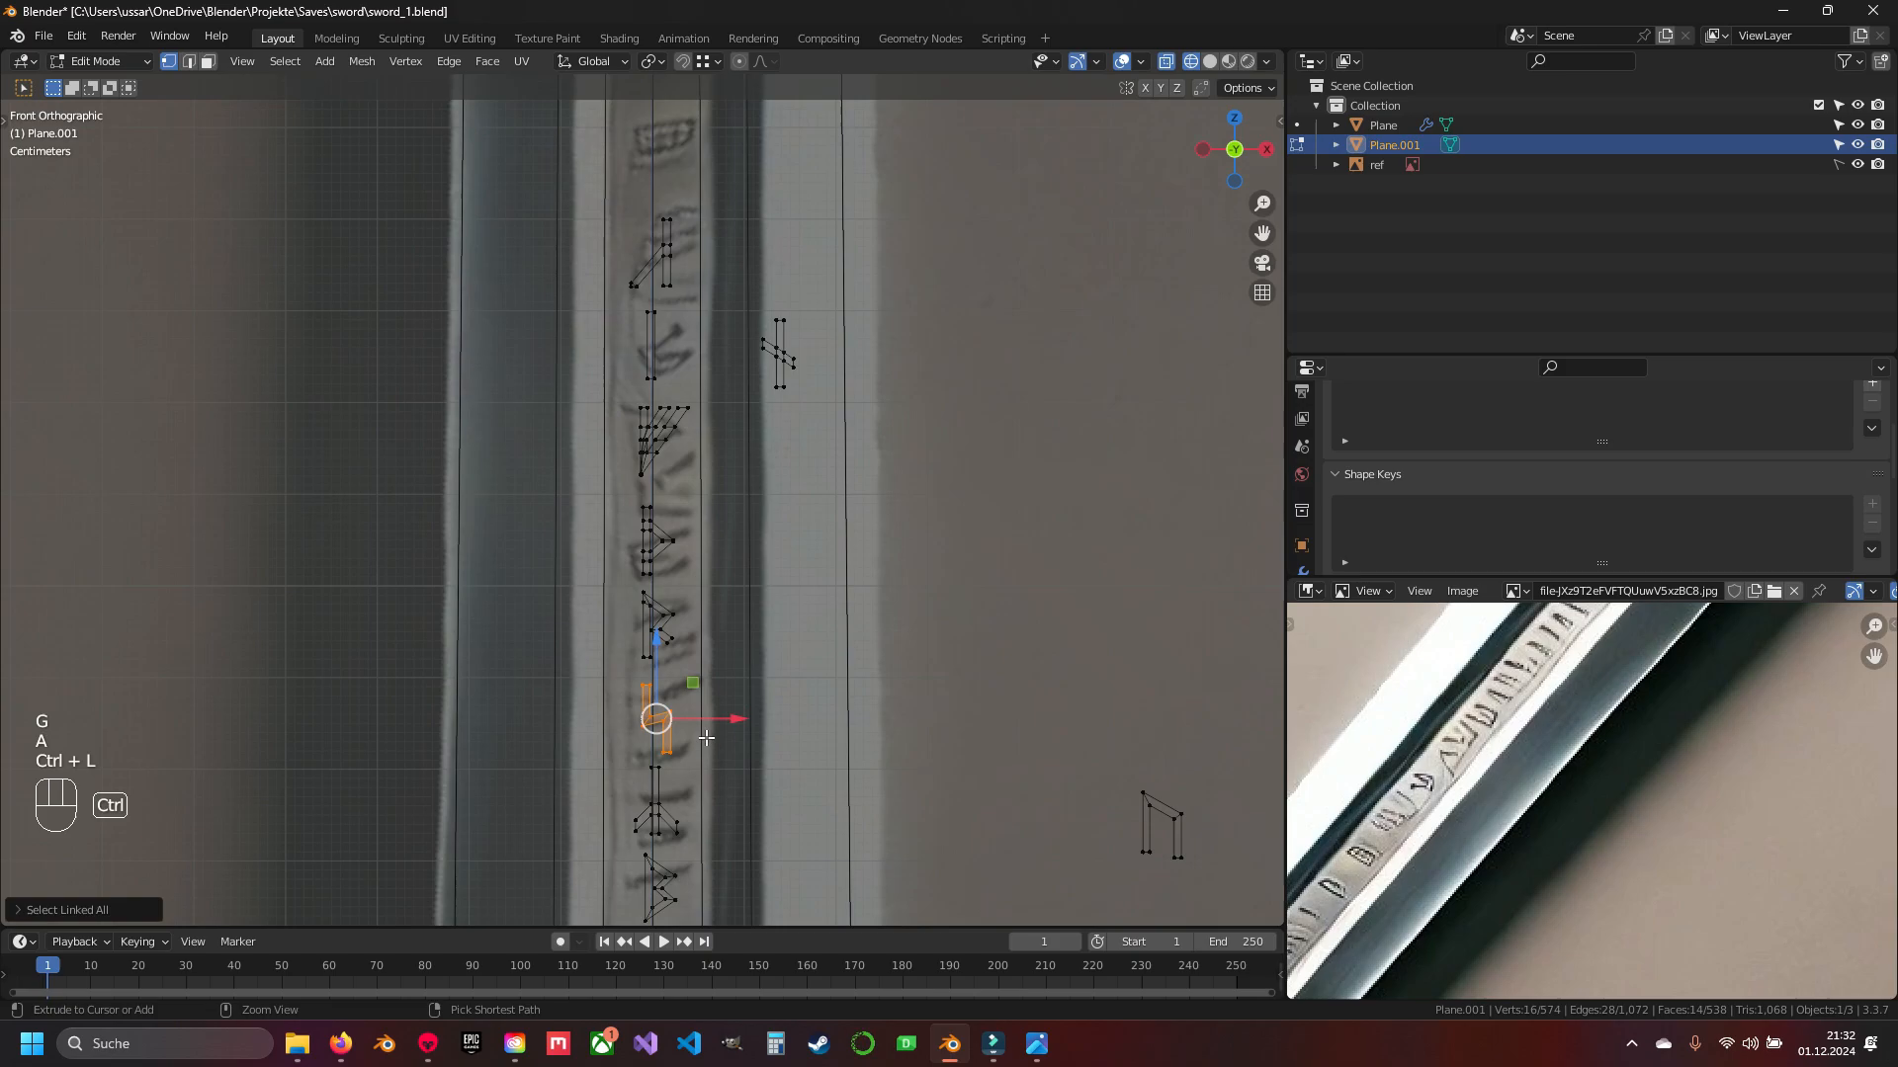
key(Escape)
drag(664, 670, 661, 117)
- Move the hooked-stem and upward-forked runes from the leftover set into the groove above the zigzag copy
scroll(751, 396, down, 4)
drag(974, 538, 1043, 687)
key(g)
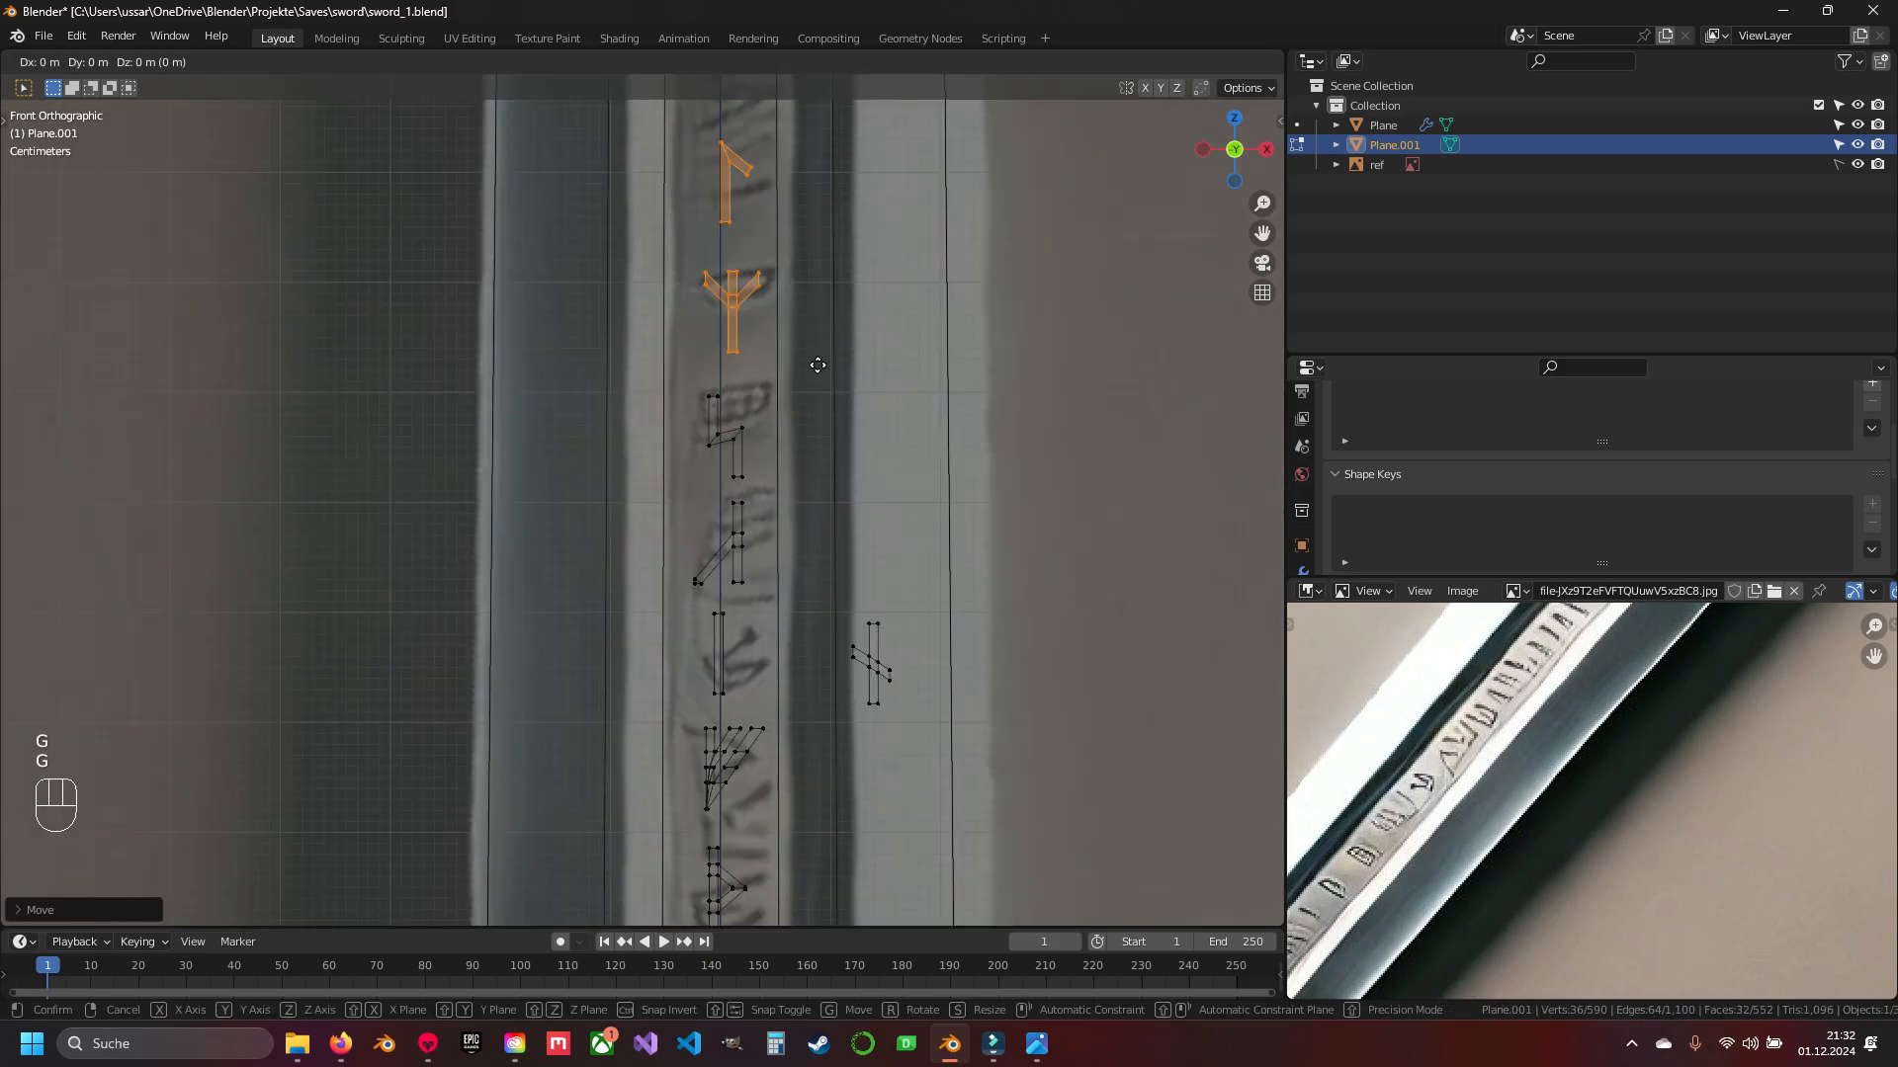
click(811, 381)
key(a)
key(g)
click(833, 262)
- Move the two lowest runes of the leftover set's last column to the upper end of the rune row in the groove
key(a)
scroll(771, 494, down, 6)
drag(743, 522, 812, 620)
key(g)
click(860, 478)
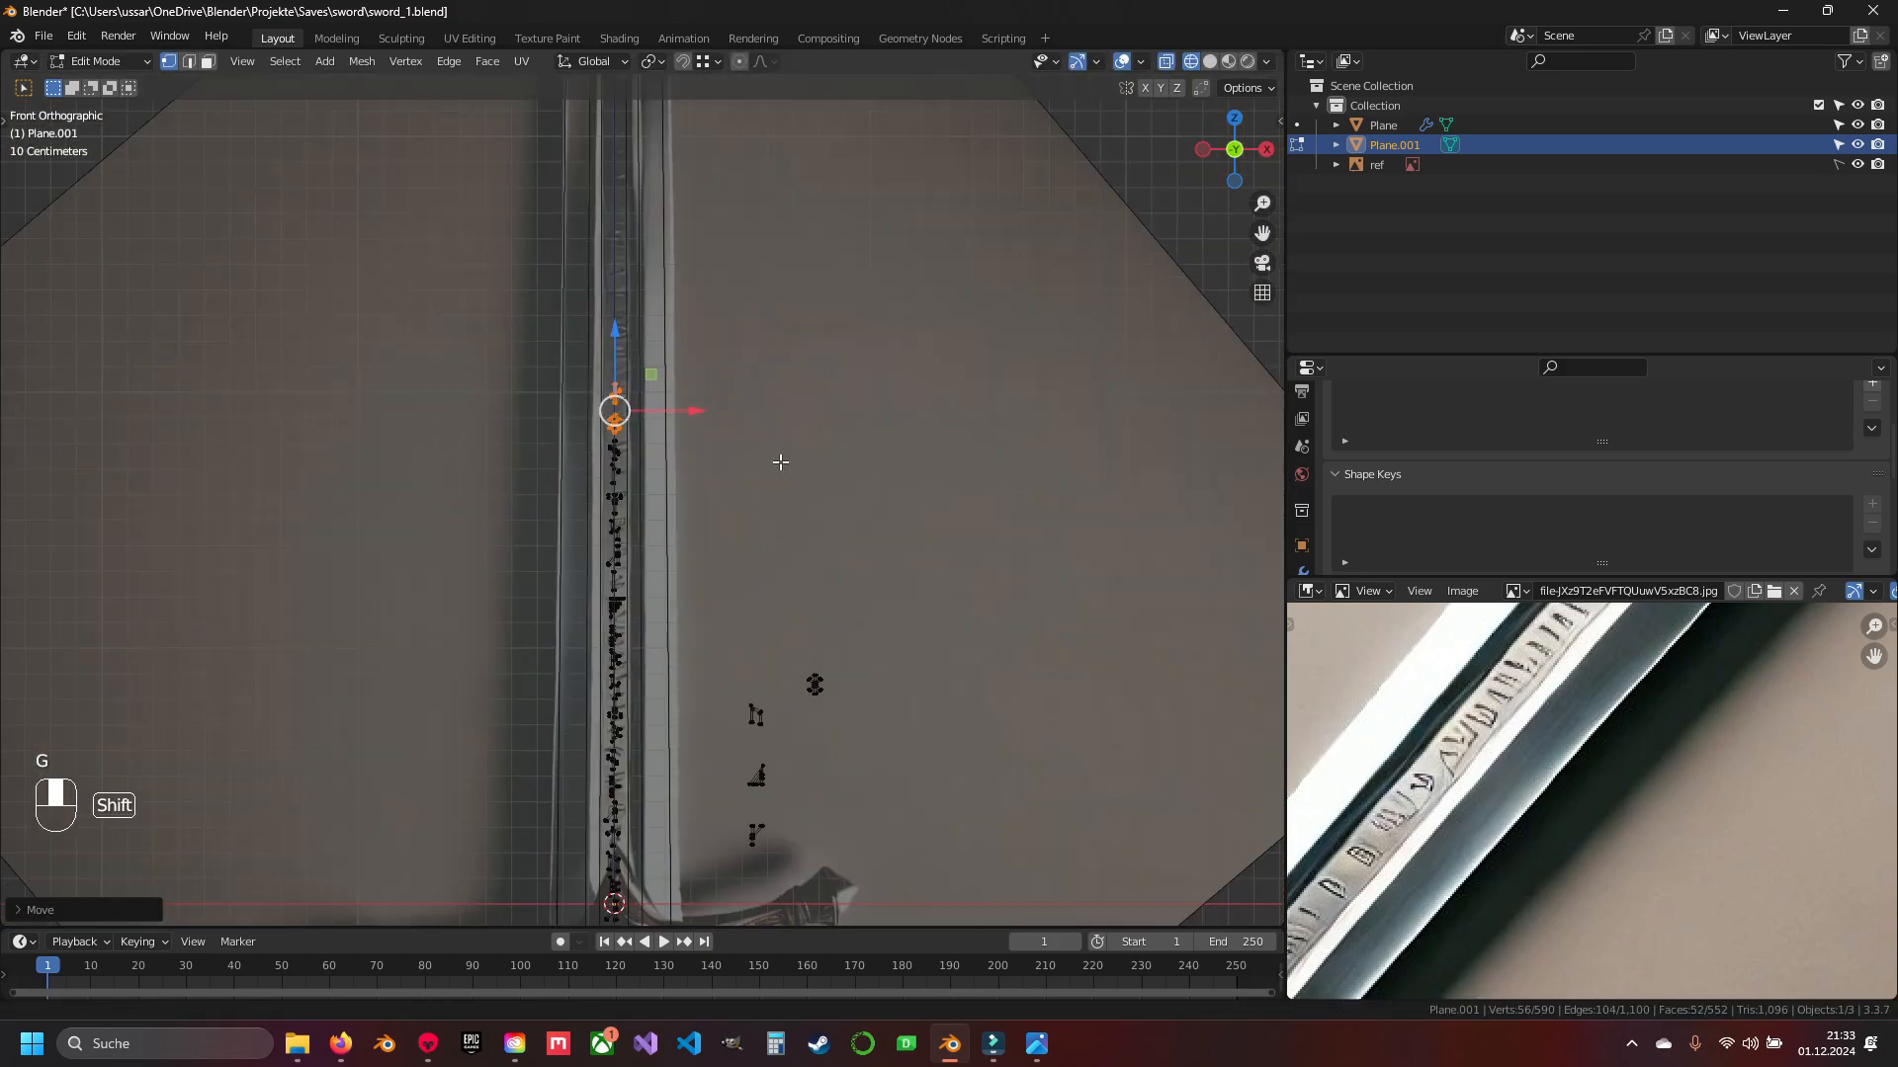
- Move the slanted triple-stroke rune and the K-shaped rune from beside the blade to the upper end of the groove's row
drag(716, 748, 791, 864)
key(g)
scroll(678, 459, up, 8)
key(g)
click(712, 516)
- Duplicate the downward-forked rune and the B-shaped rune from the groove's row and place the copies above the K-shaped rune
key(b)
drag(598, 267, 620, 293)
scroll(598, 267, down, 8)
scroll(594, 530, up, 8)
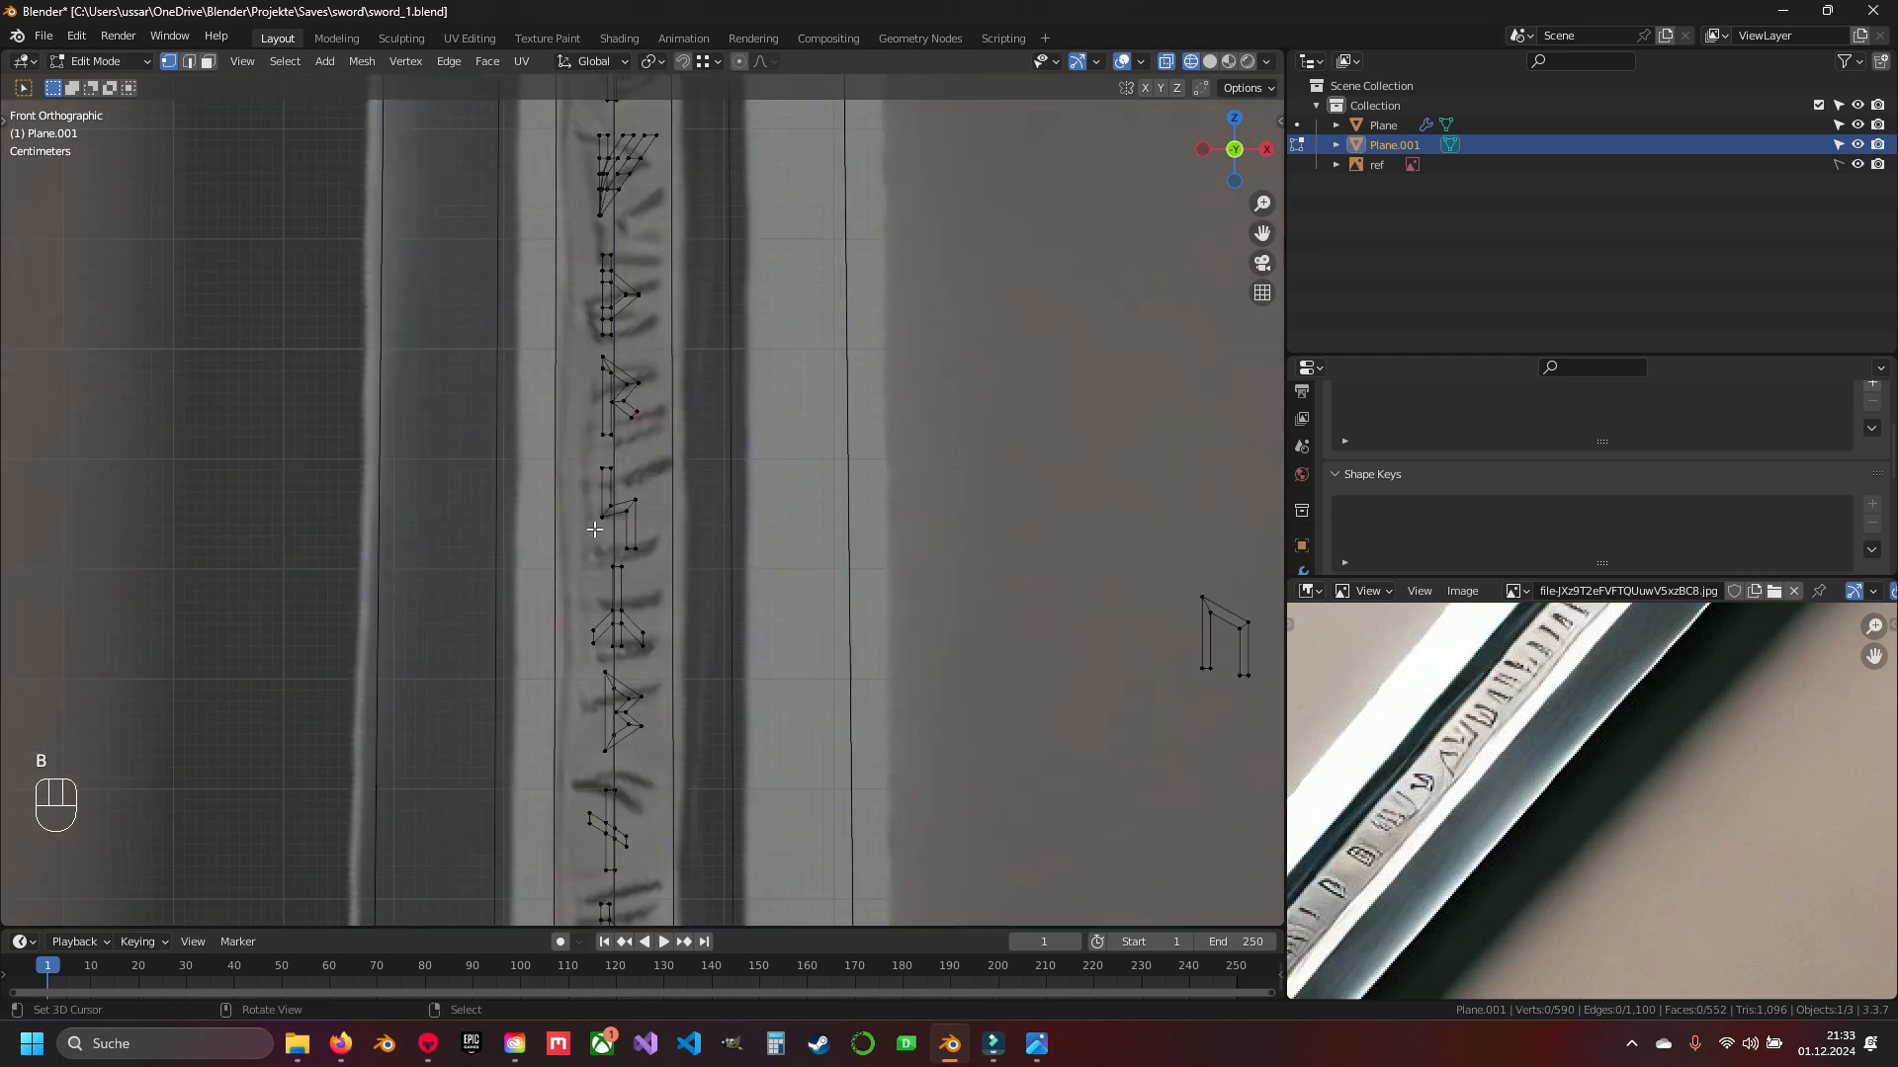
key(shift+d)
key(g)
key(g)
key(g)
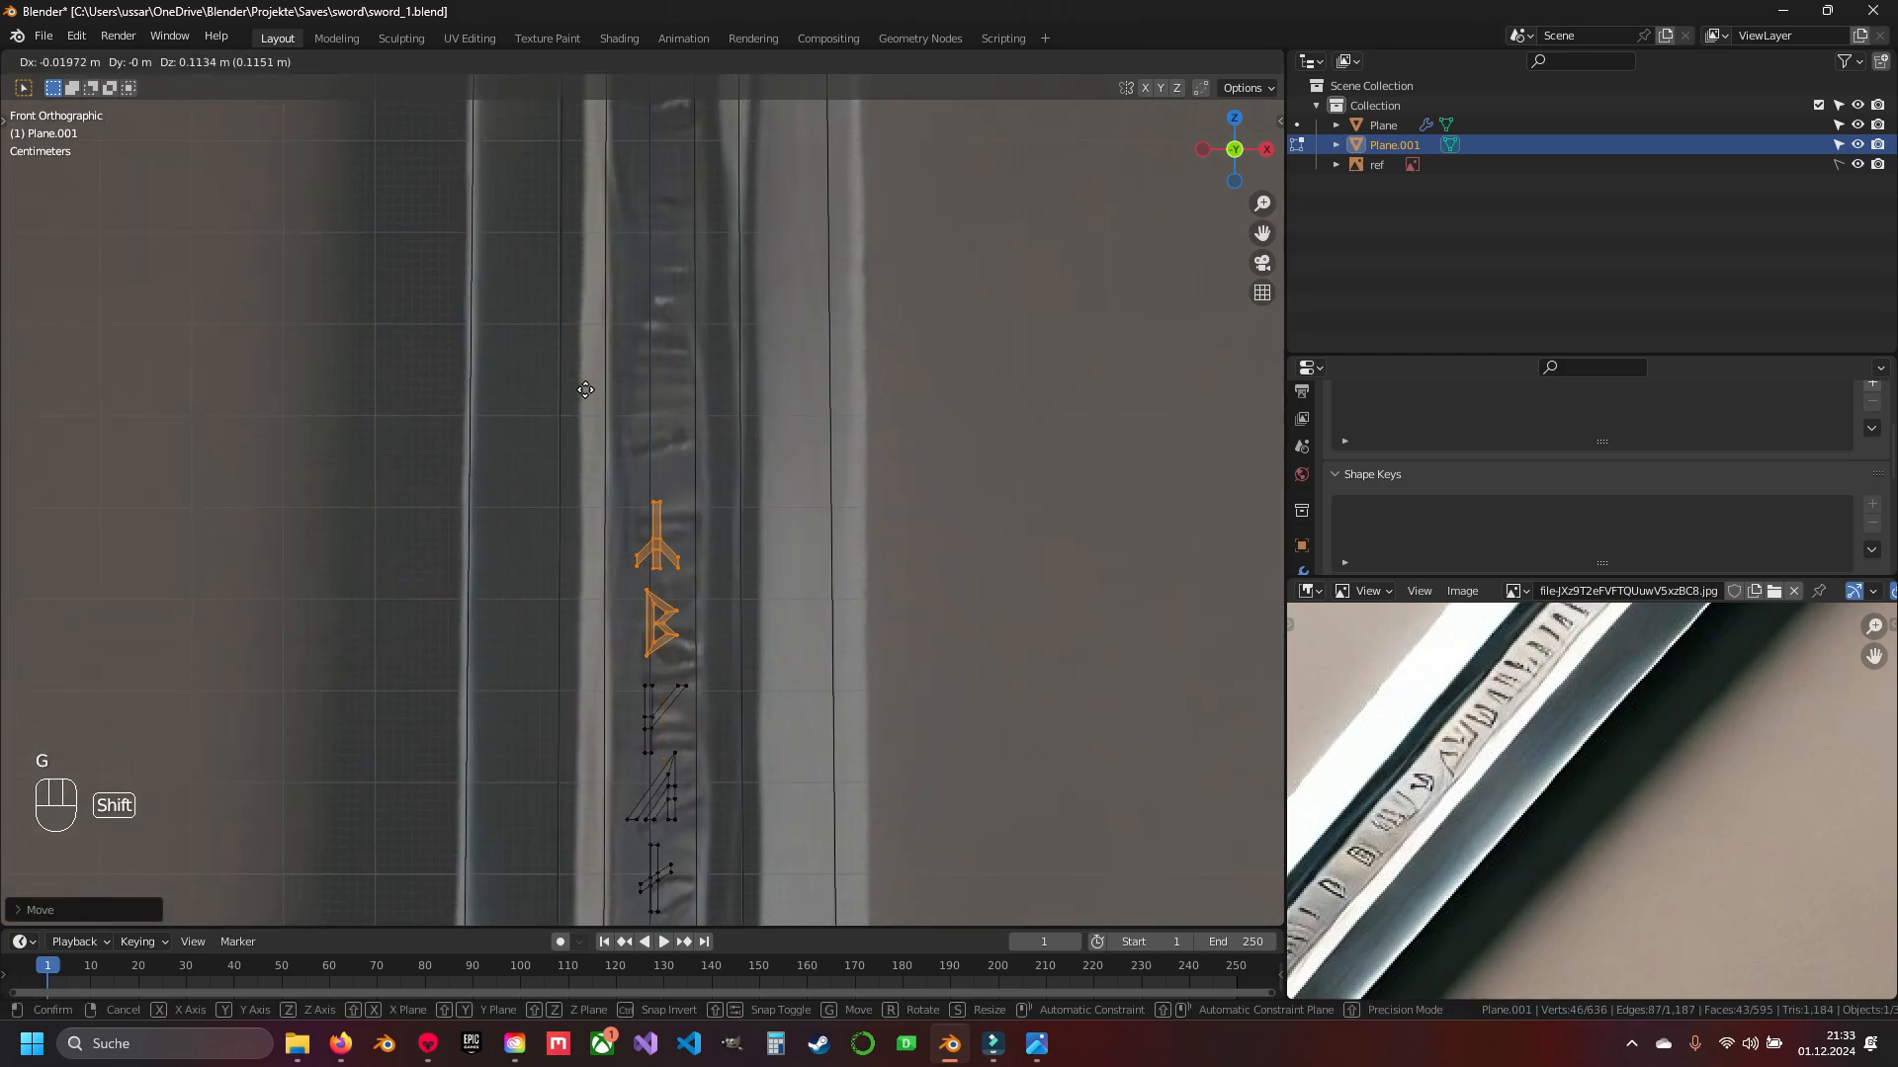
- Select the K-shaped, slanted triple-stroke and crossed-stroke runes with their linked geometry and adjust their position in the row
shift+middle_drag(710, 786, 733, 512)
scroll(732, 513, up, 2)
key(a)
drag(674, 424, 737, 672)
key(ctrl+l)
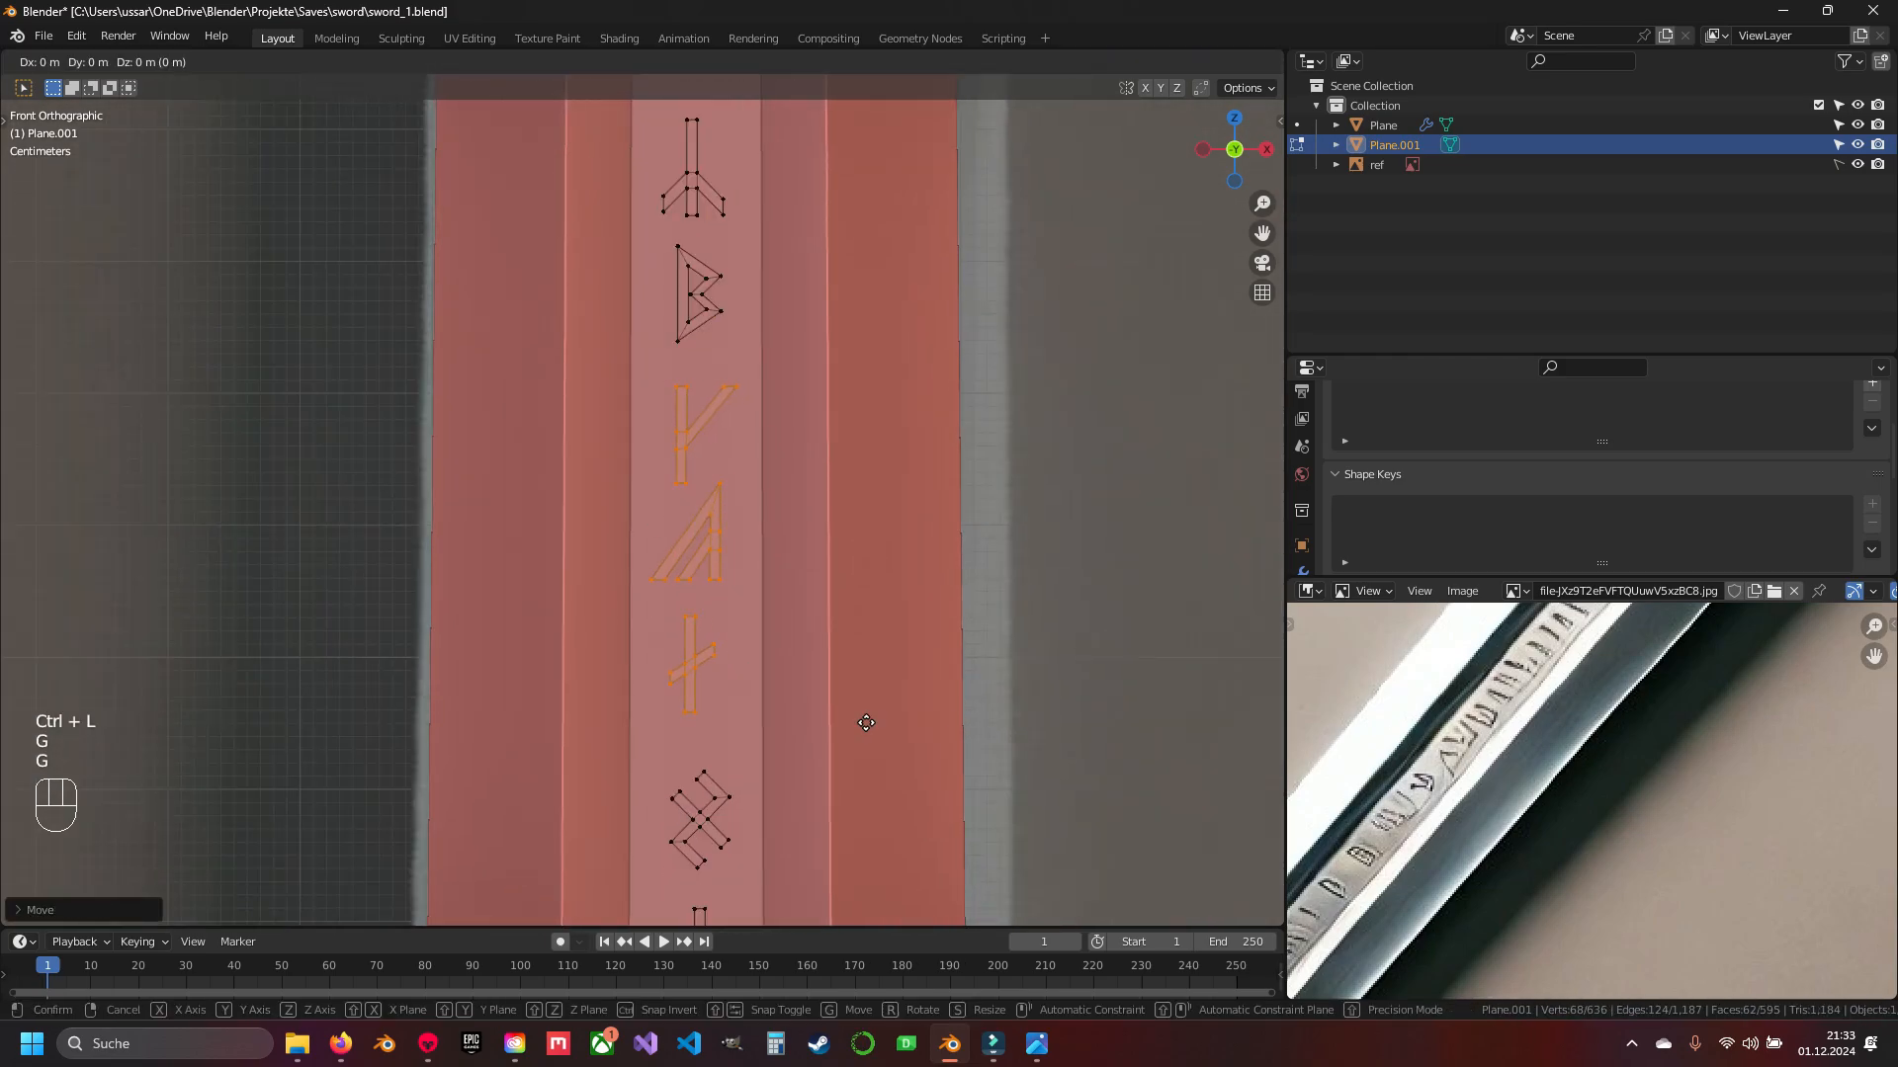
click(865, 722)
- Move the leftover asterisk-shaped and U-shaped runes from beside the blade into the groove, stacking them above the downward-forked rune
scroll(791, 593, down, 8)
key(a)
drag(702, 492, 802, 526)
key(ctrl+l)
key(z)
key(g)
key(z)
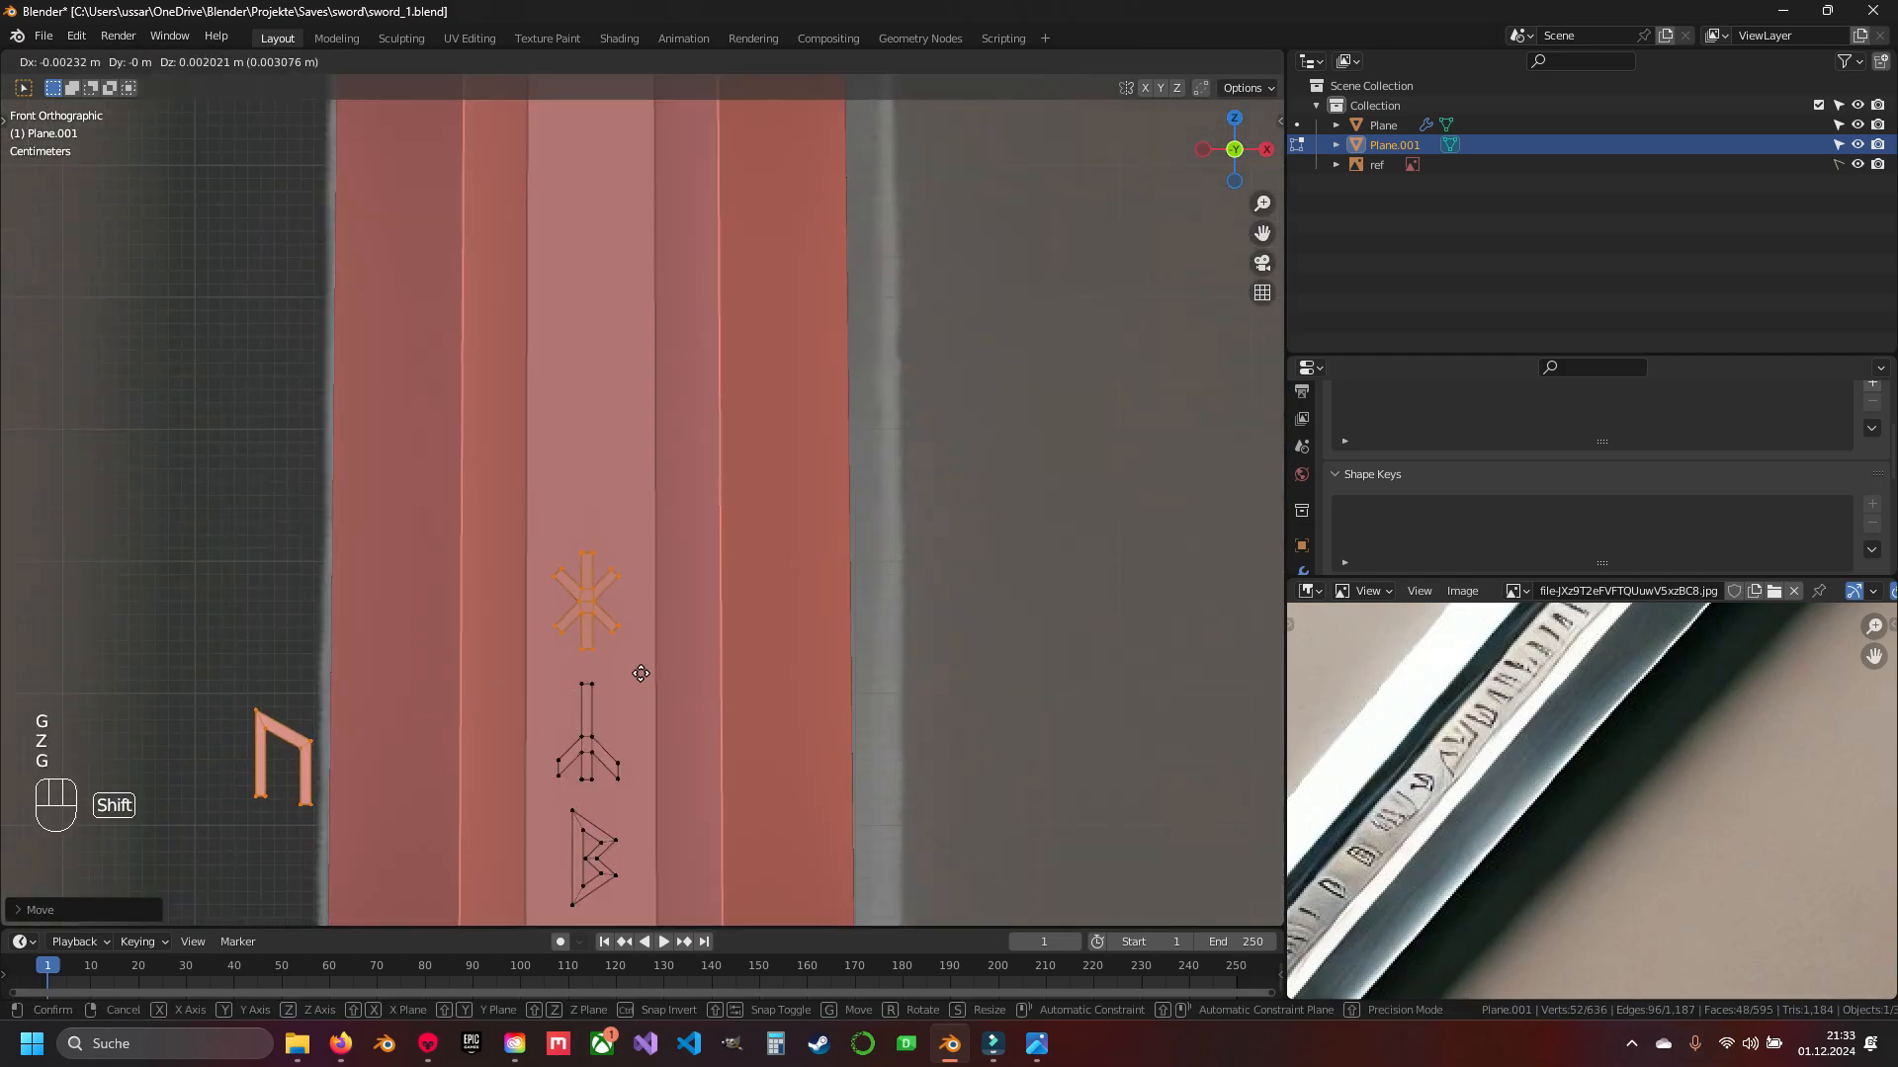
click(640, 674)
key(b)
key(z)
key(b)
middle_drag(538, 536, 624, 656)
key(z)
key(g)
- Duplicate the arrow-shaped and U-shaped runes from the row and place the copies at its upper end, above the U-shaped rune
scroll(791, 513, down, 5)
shift+middle_drag(758, 543, 741, 327)
scroll(741, 396, up, 3)
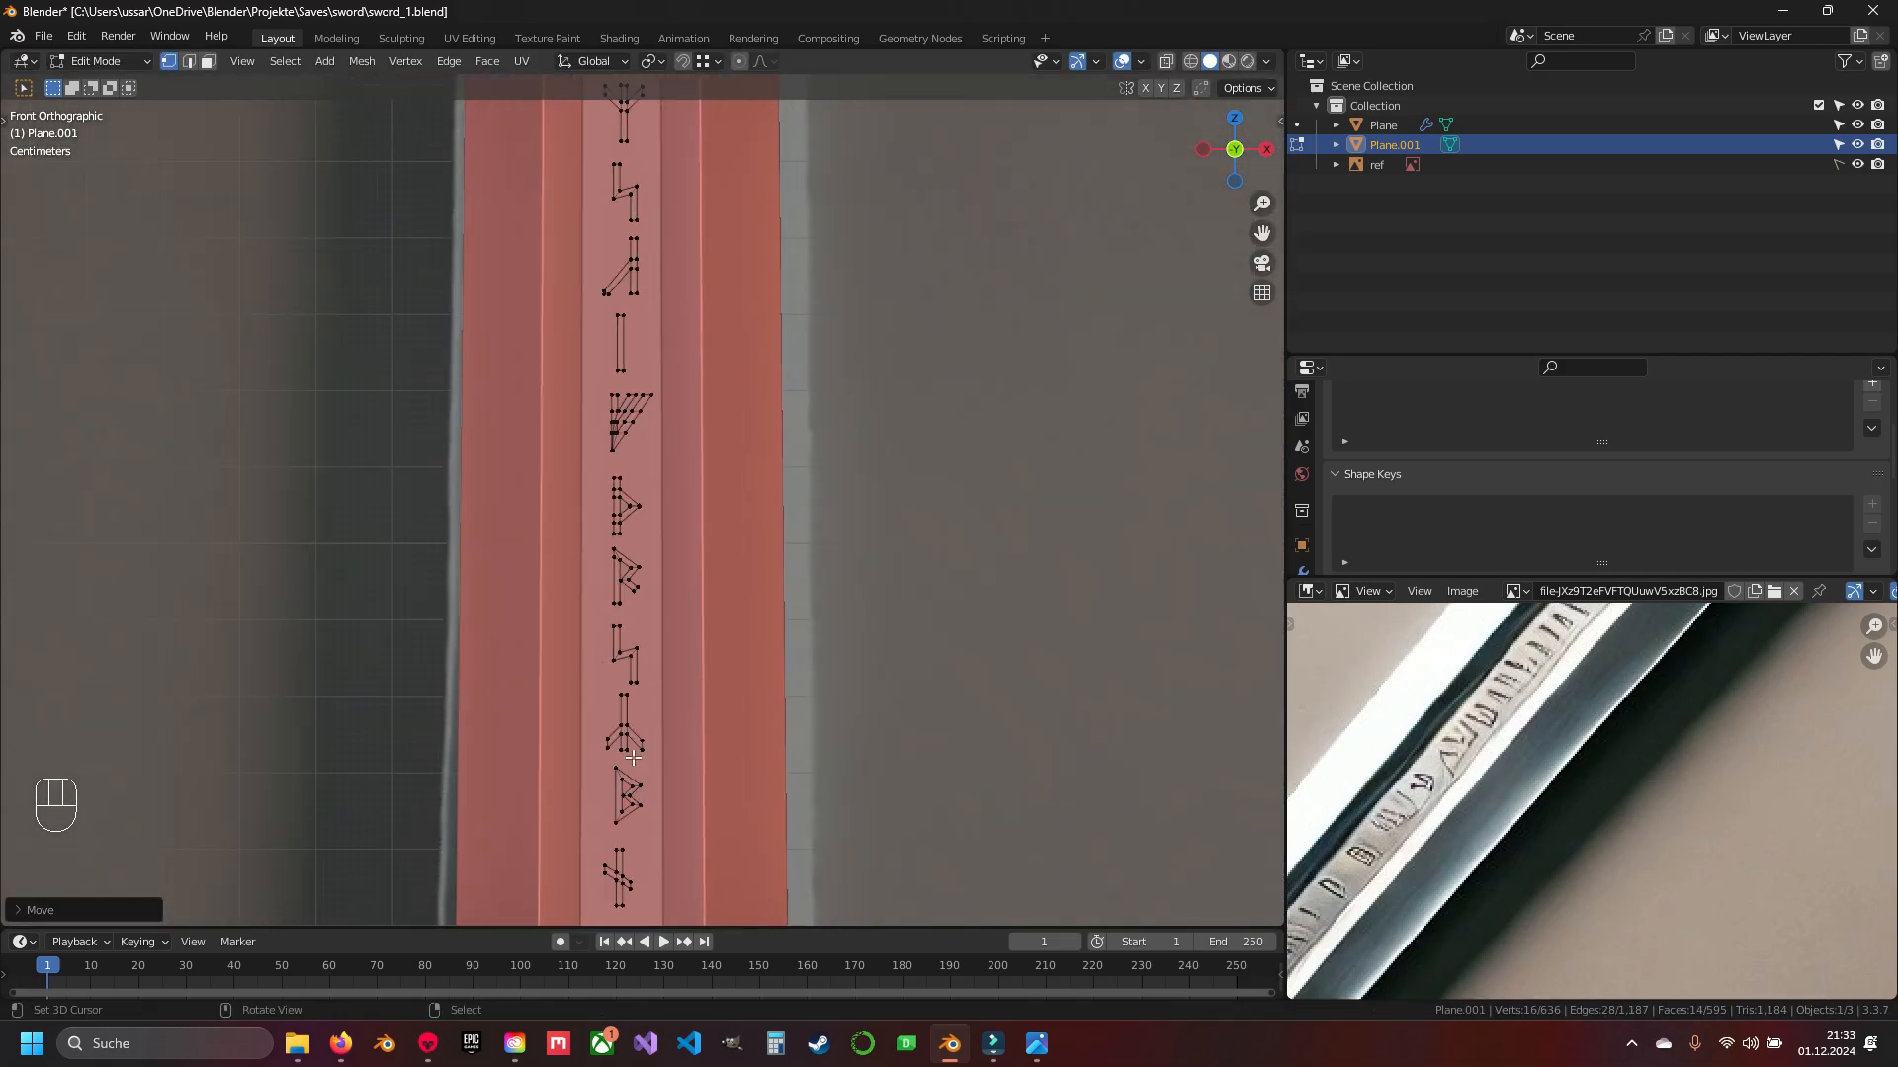
shift+middle_drag(721, 810, 702, 247)
drag(565, 494, 682, 593)
key(ctrl+l)
scroll(605, 546, down, 4)
key(shift+d)
click(733, 383)
scroll(734, 415, down, 5)
key(g)
click(732, 510)
scroll(732, 514, up, 8)
key(g)
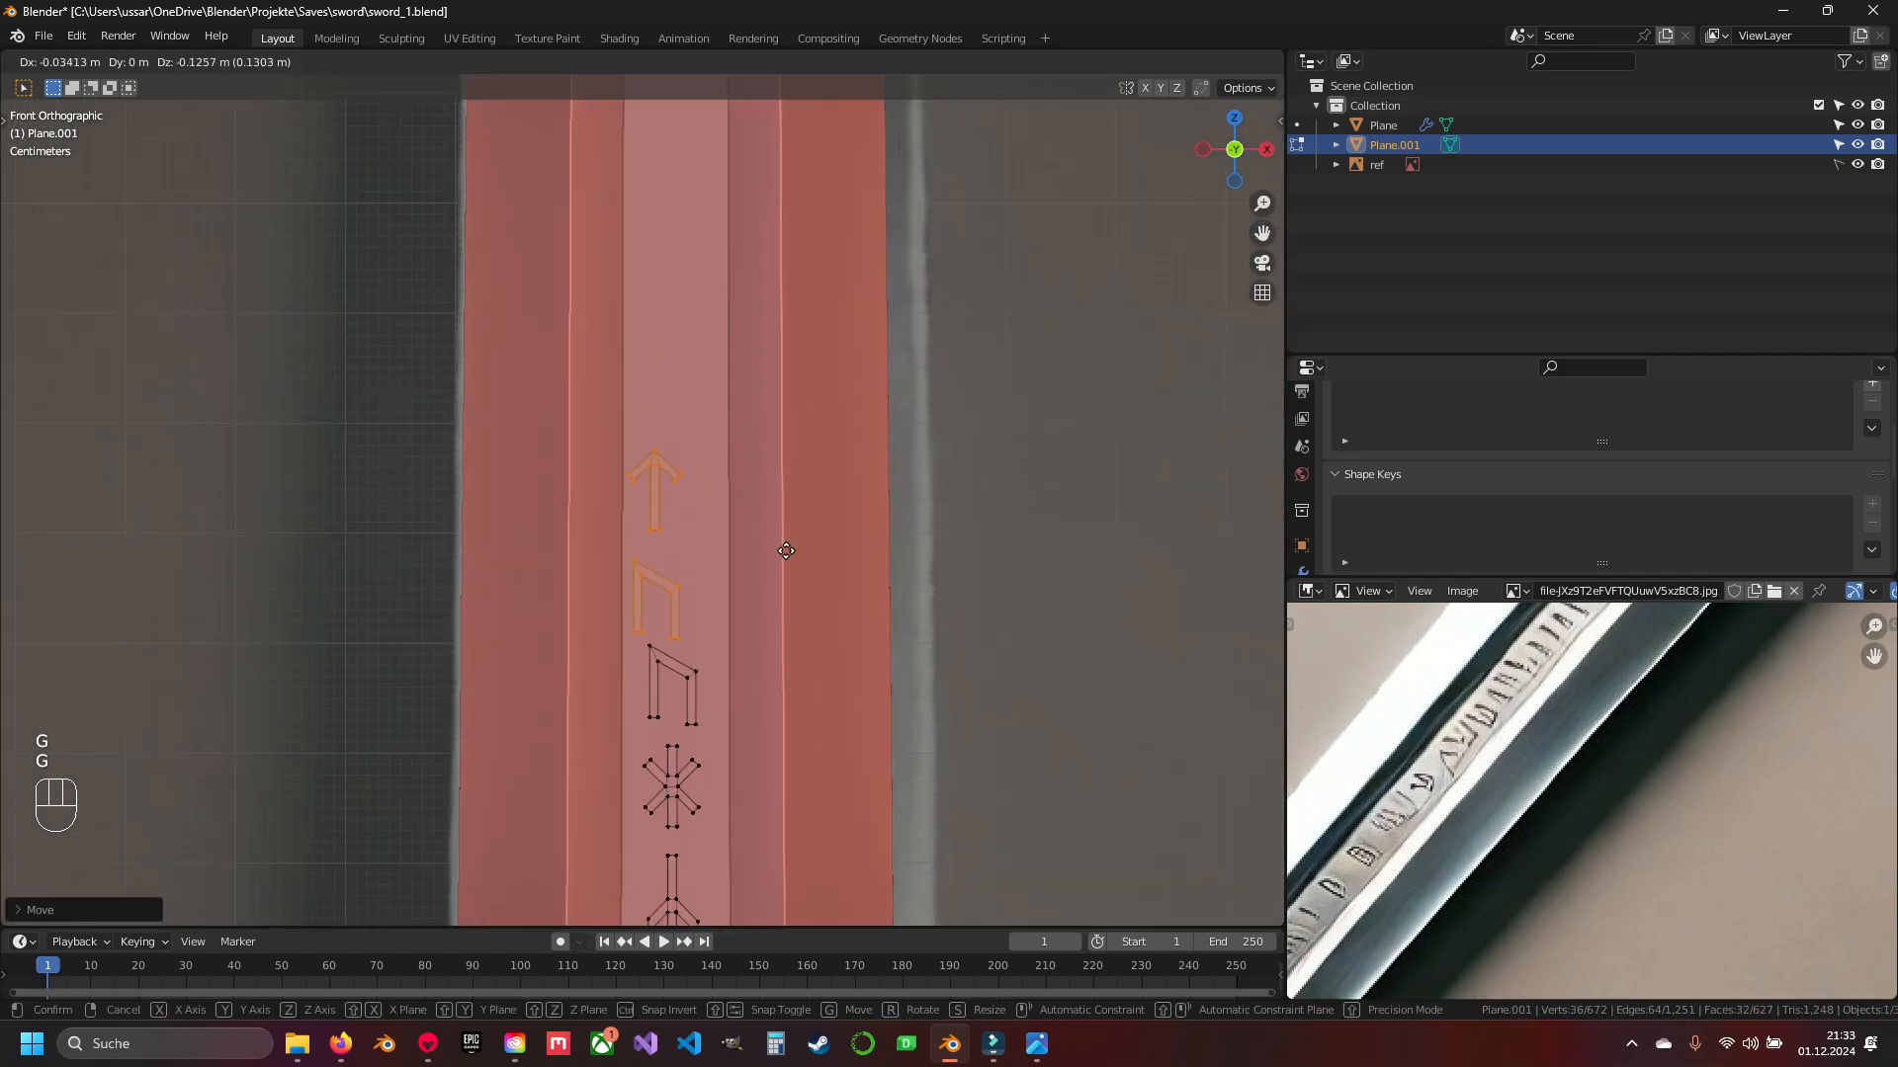
click(784, 550)
- Put duplicates of the zigzag, upward-forked and hooked-stem runes in the groove above the arrow-shaped copy
key(a)
key(g)
scroll(780, 500, up, 6)
key(g)
click(779, 500)
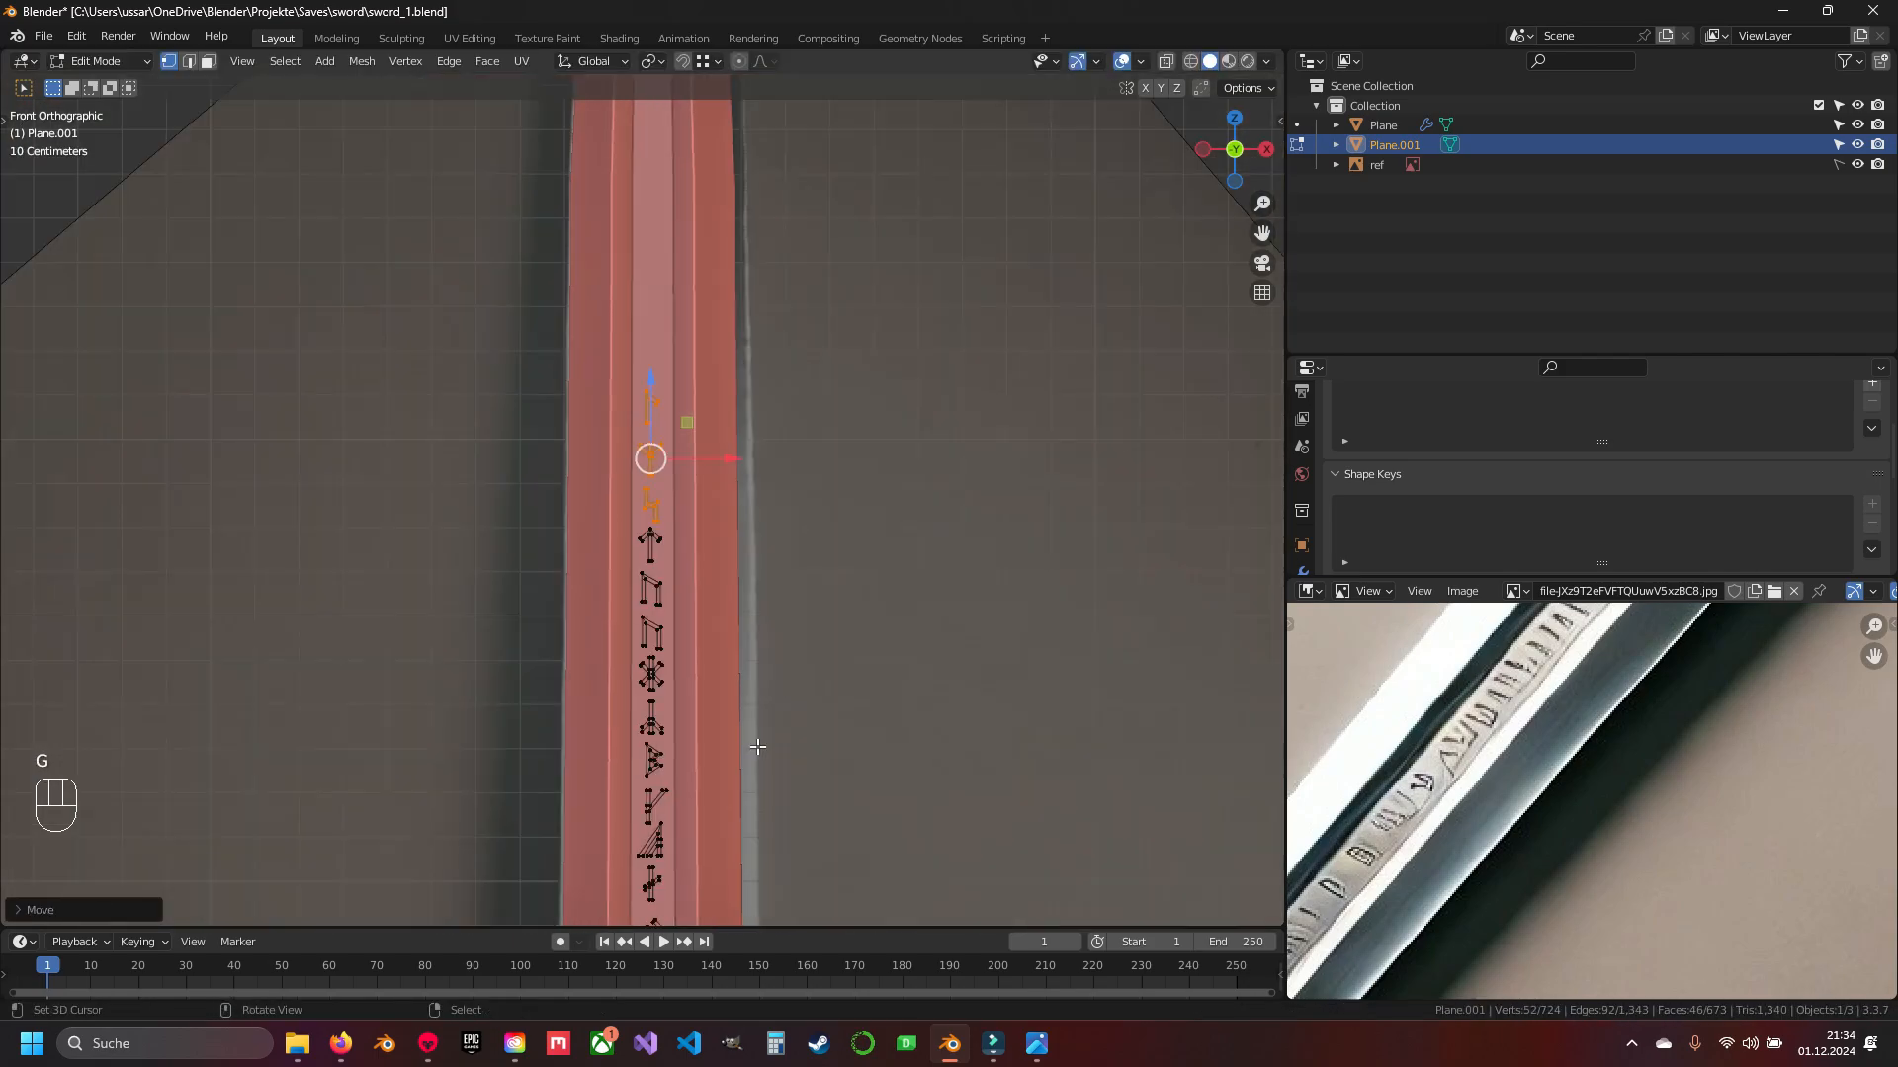
- Duplicate the diamond-shaped, crossed-stroke and slanted triple-stroke runes and place the copies above the hooked-stem copy
drag(593, 301, 692, 455)
key(ctrl+l)
key(shift+d)
key(g)
shift+middle_drag(749, 643, 759, 780)
scroll(759, 751, up, 5)
key(g)
click(932, 721)
scroll(724, 771, down, 5)
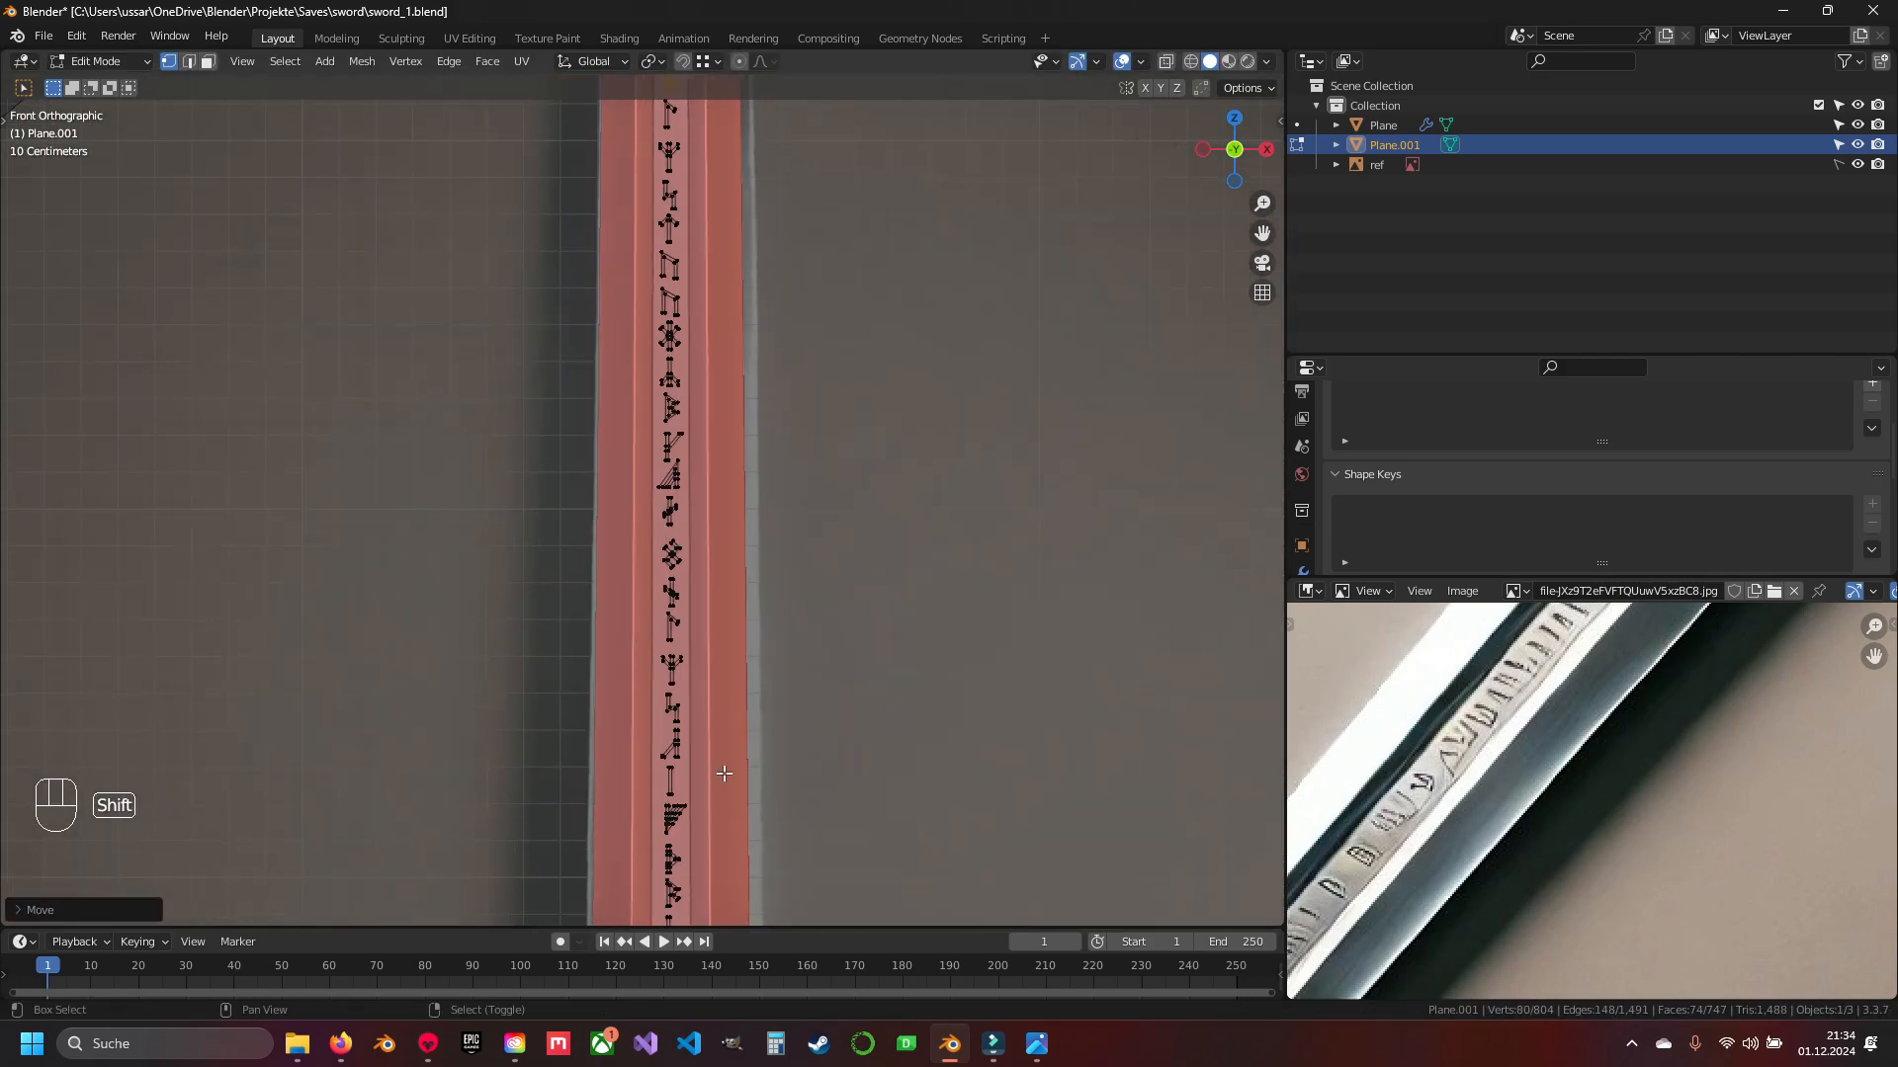
- Duplicate three more runes, the slanted-stem, thorn-shaped and crossed-stroke ones, and place the copies above the triple-stroke copy
drag(613, 652, 695, 796)
key(ctrl+l)
key(shift+d)
key(g)
click(754, 389)
key(g)
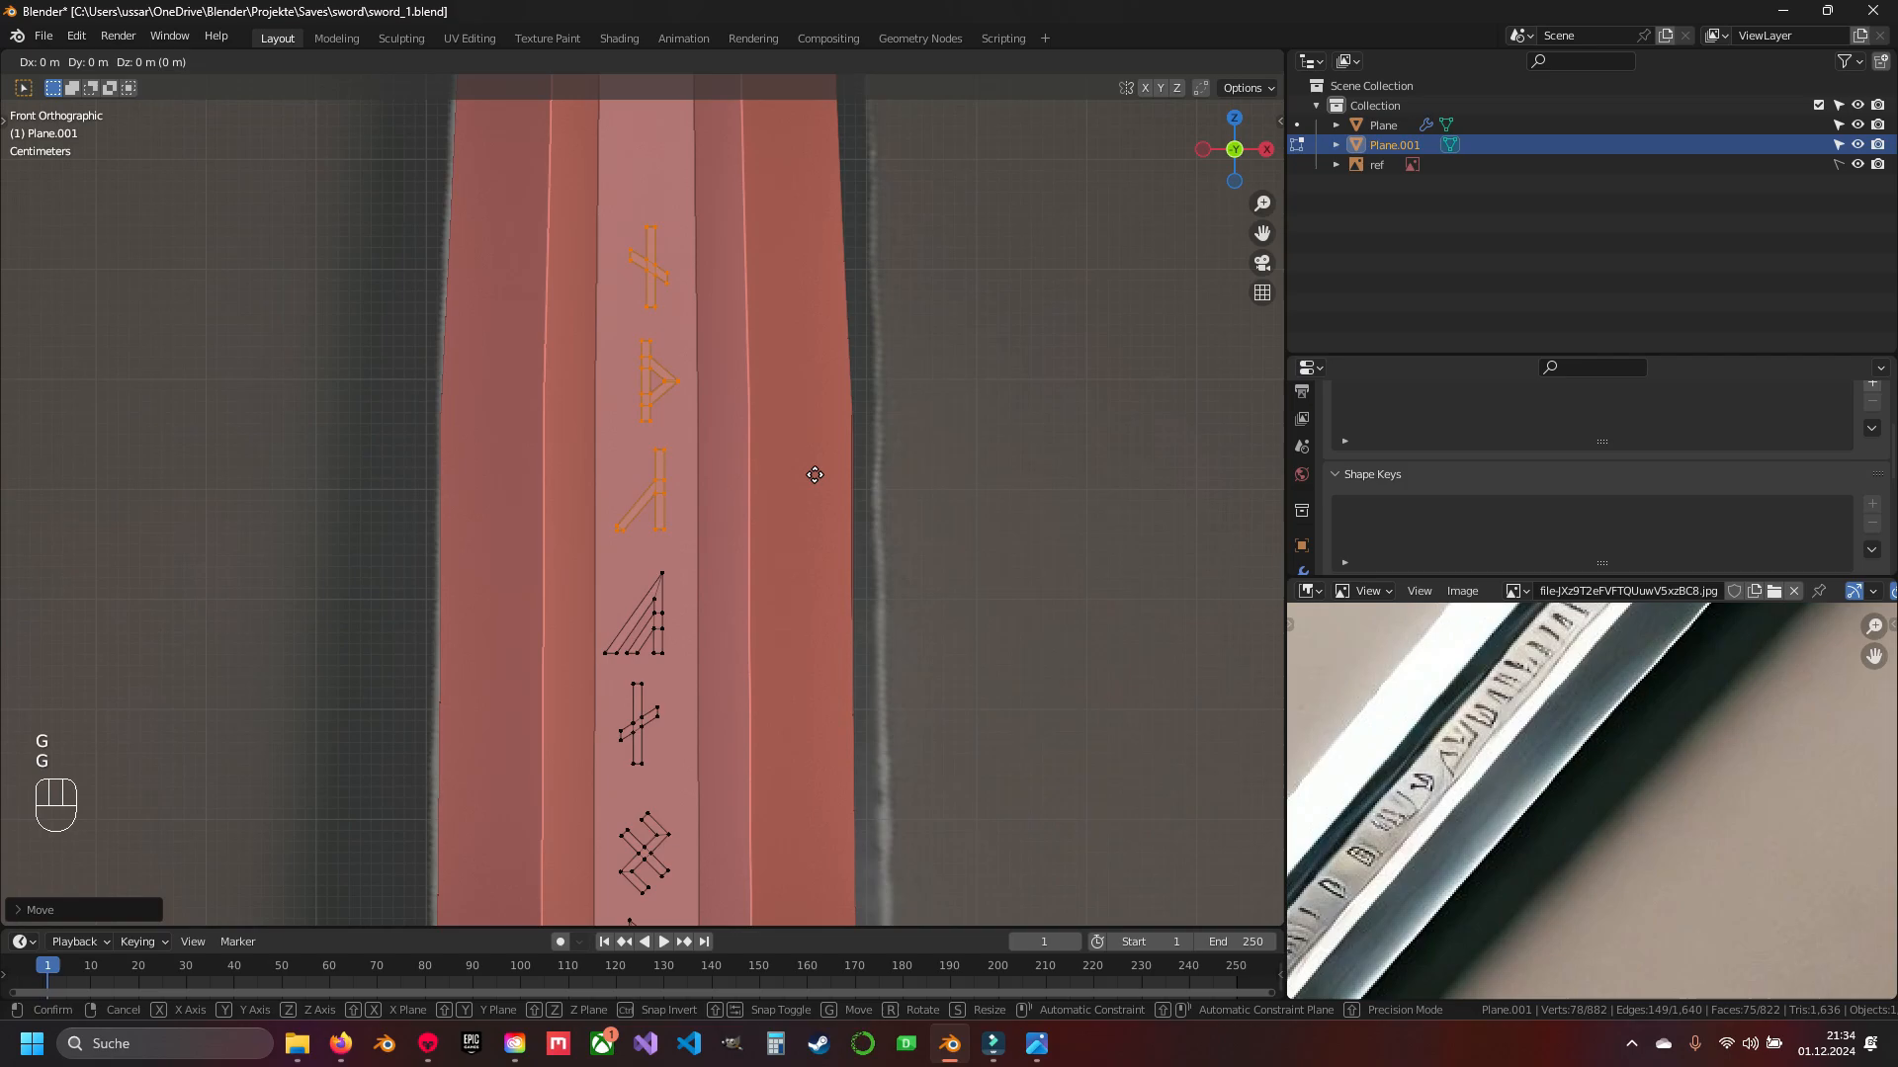
click(814, 470)
- Move the repeated U-shaped rune below the arrow-shaped rune out of the groove to a spot beside the blade
key(a)
drag(618, 737, 696, 706)
key(ctrl+l)
key(g)
click(990, 546)
- Duplicate the K-shaped rune and move the copy up along the groove into the gap below the arrow-shaped rune
shift+middle_drag(682, 828, 730, 560)
scroll(729, 559, up, 2)
drag(649, 748, 697, 807)
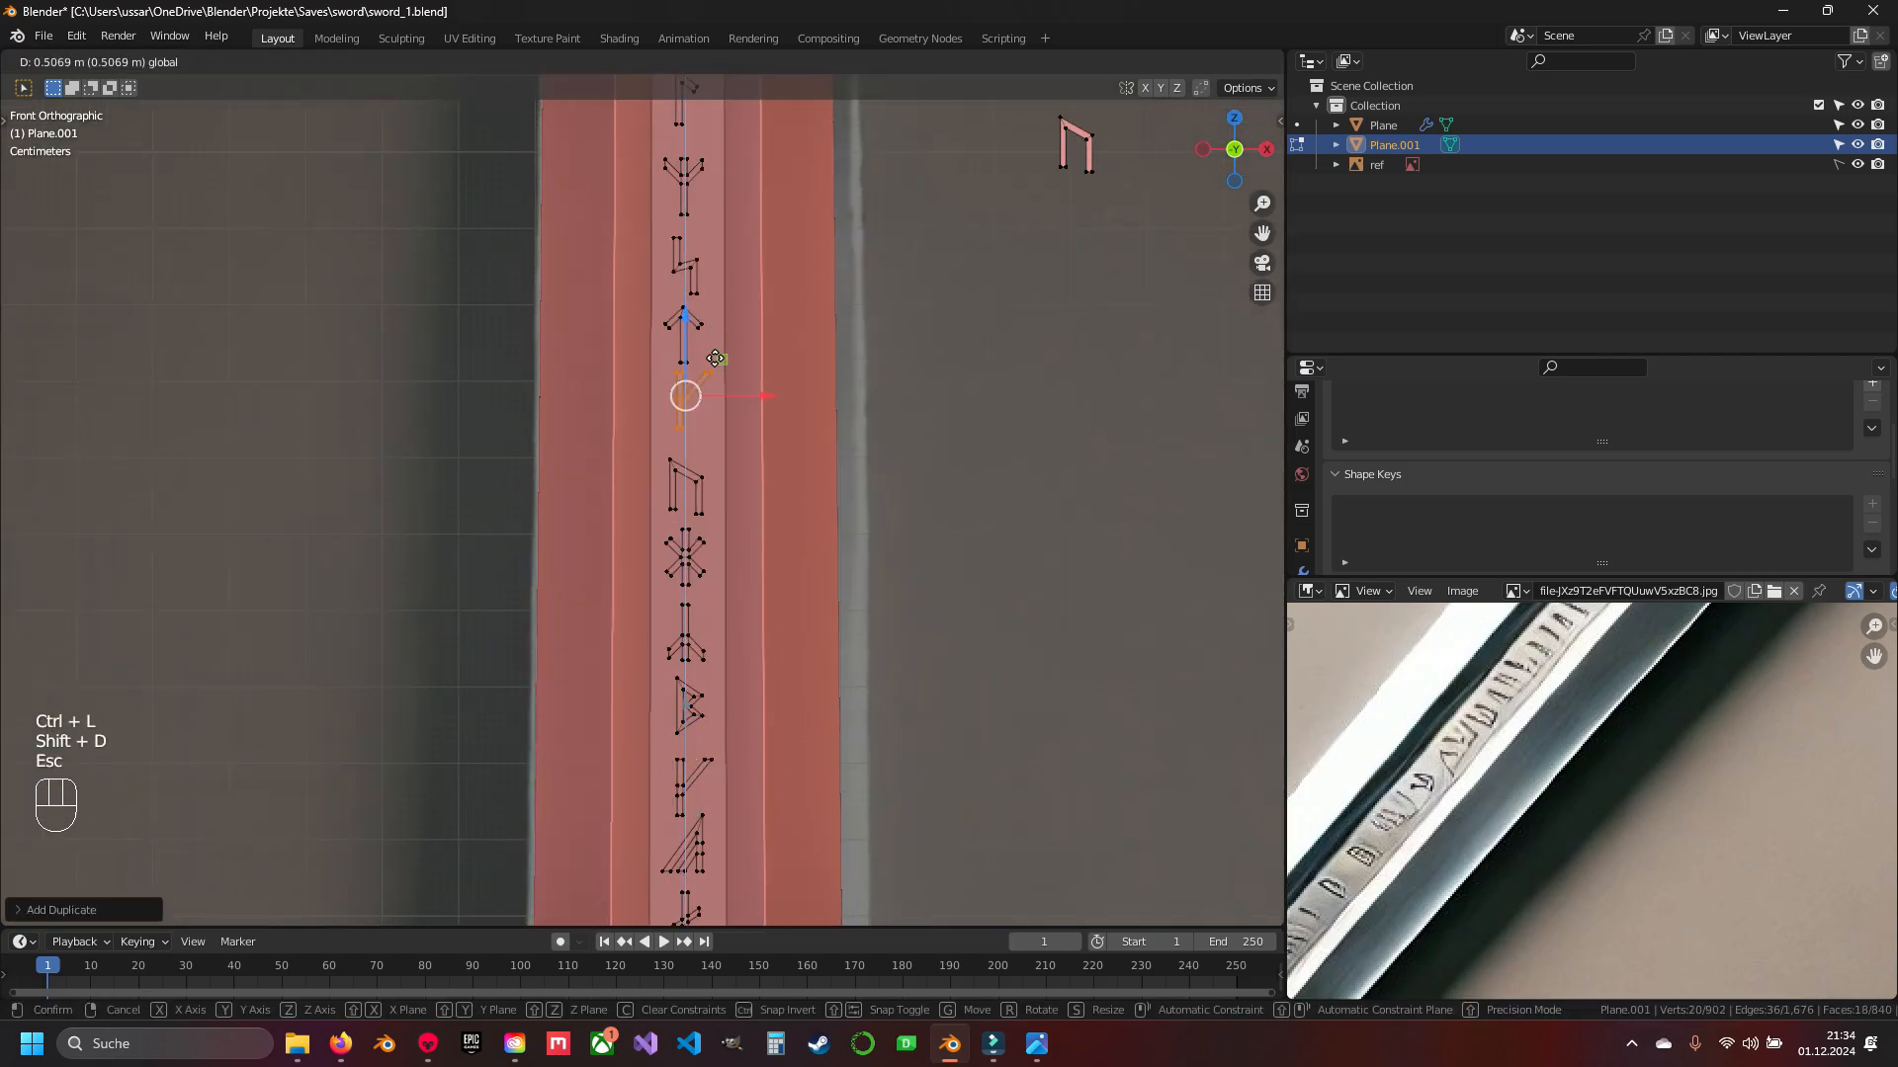
click(715, 359)
- Move the set-aside U-shaped rune from beside the blade to the upper end of the groove's row
shift+middle_drag(919, 237, 810, 559)
drag(924, 459, 998, 534)
key(ctrl+l)
key(g)
click(862, 428)
shift+middle_drag(869, 425, 949, 692)
key(g)
- Duplicate the downward-forked, B-shaped, crossed-stroke and thorn-shaped runes as a group and place the copies near the blade tip above the U-shaped rune
shift+middle_drag(694, 728, 703, 474)
key(a)
scroll(722, 692, down, 6)
shift+middle_drag(746, 830, 747, 415)
scroll(746, 415, up, 6)
drag(776, 752, 660, 573)
scroll(721, 730, down, 4)
key(shift+d)
click(877, 352)
key(g)
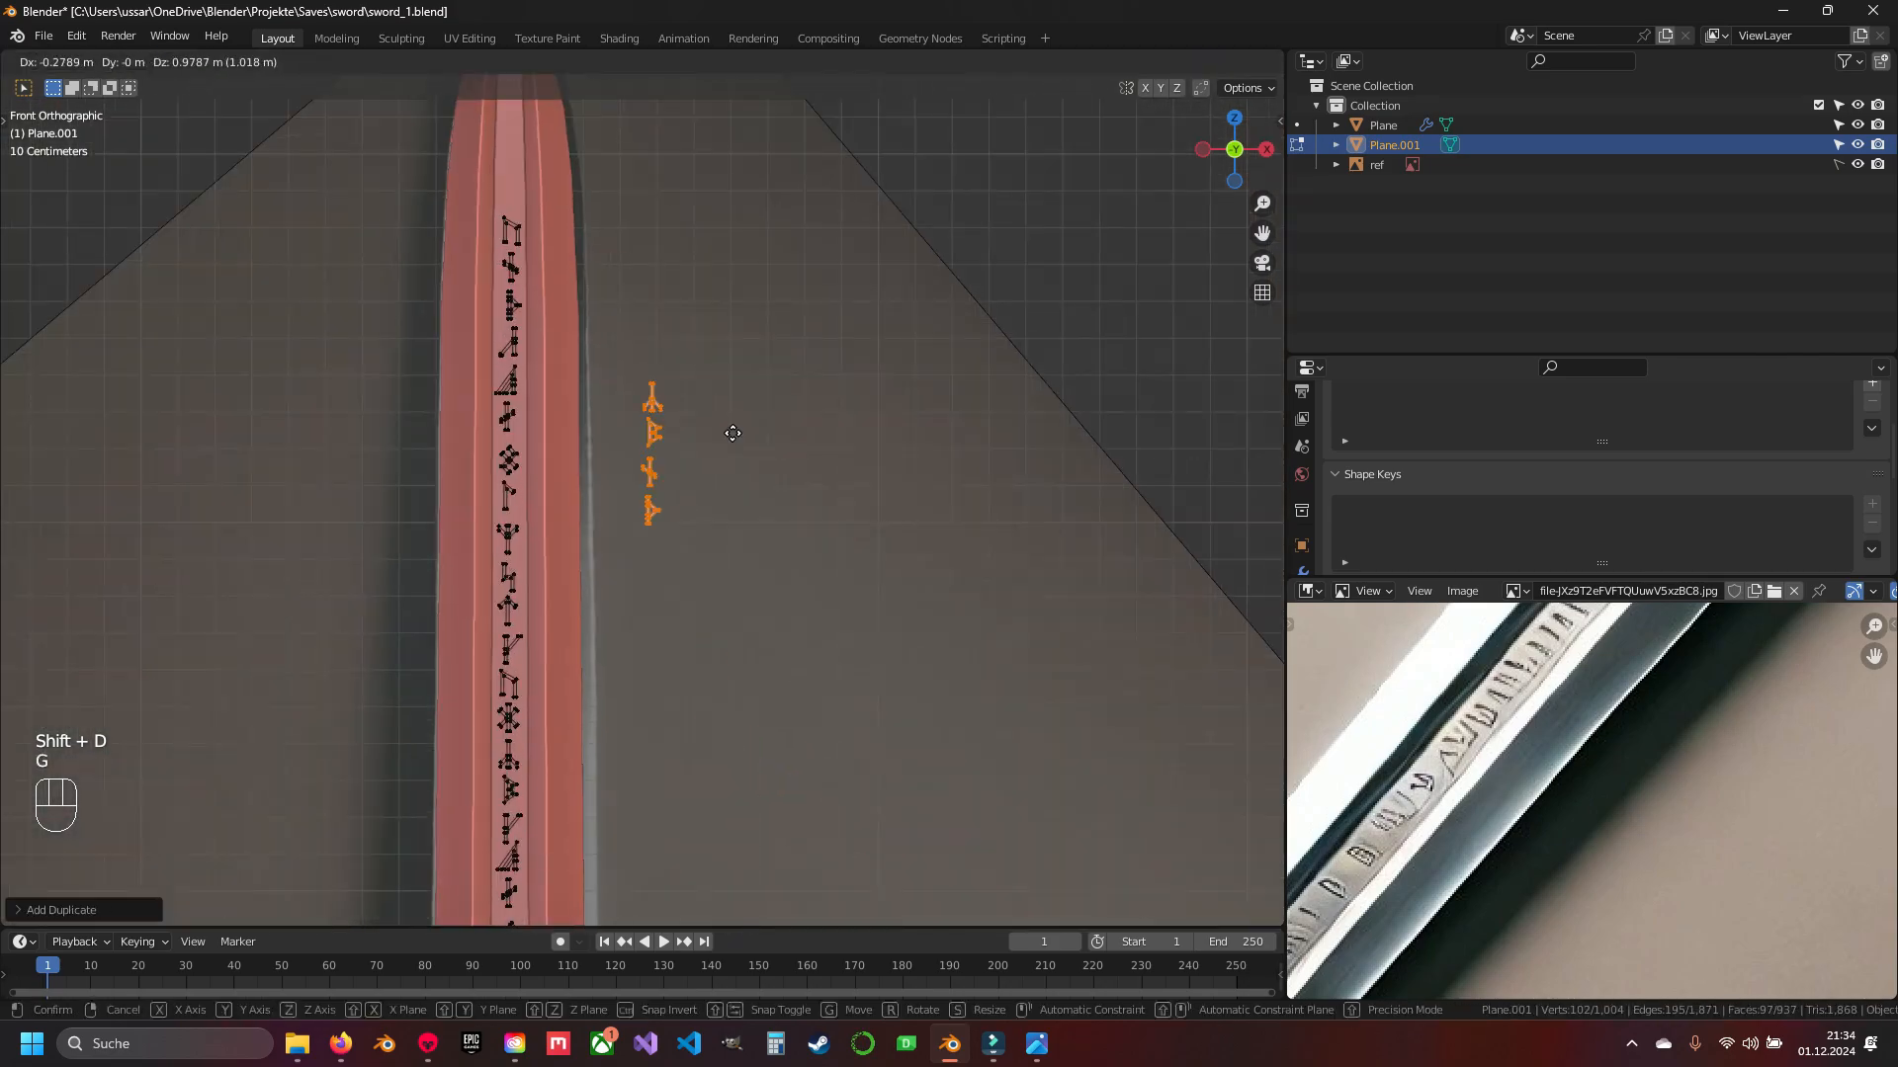
click(600, 129)
scroll(741, 593, up, 9)
key(g)
click(784, 644)
- Select the topmost downward-forked rune with its linked geometry and move it further up toward the groove's pointed end
shift+middle_drag(783, 643, 793, 691)
scroll(791, 682, down, 3)
key(a)
right_click(660, 360)
key(ctrl+l)
scroll(754, 435, up, 2)
shift+middle_drag(755, 434, 761, 549)
key(g)
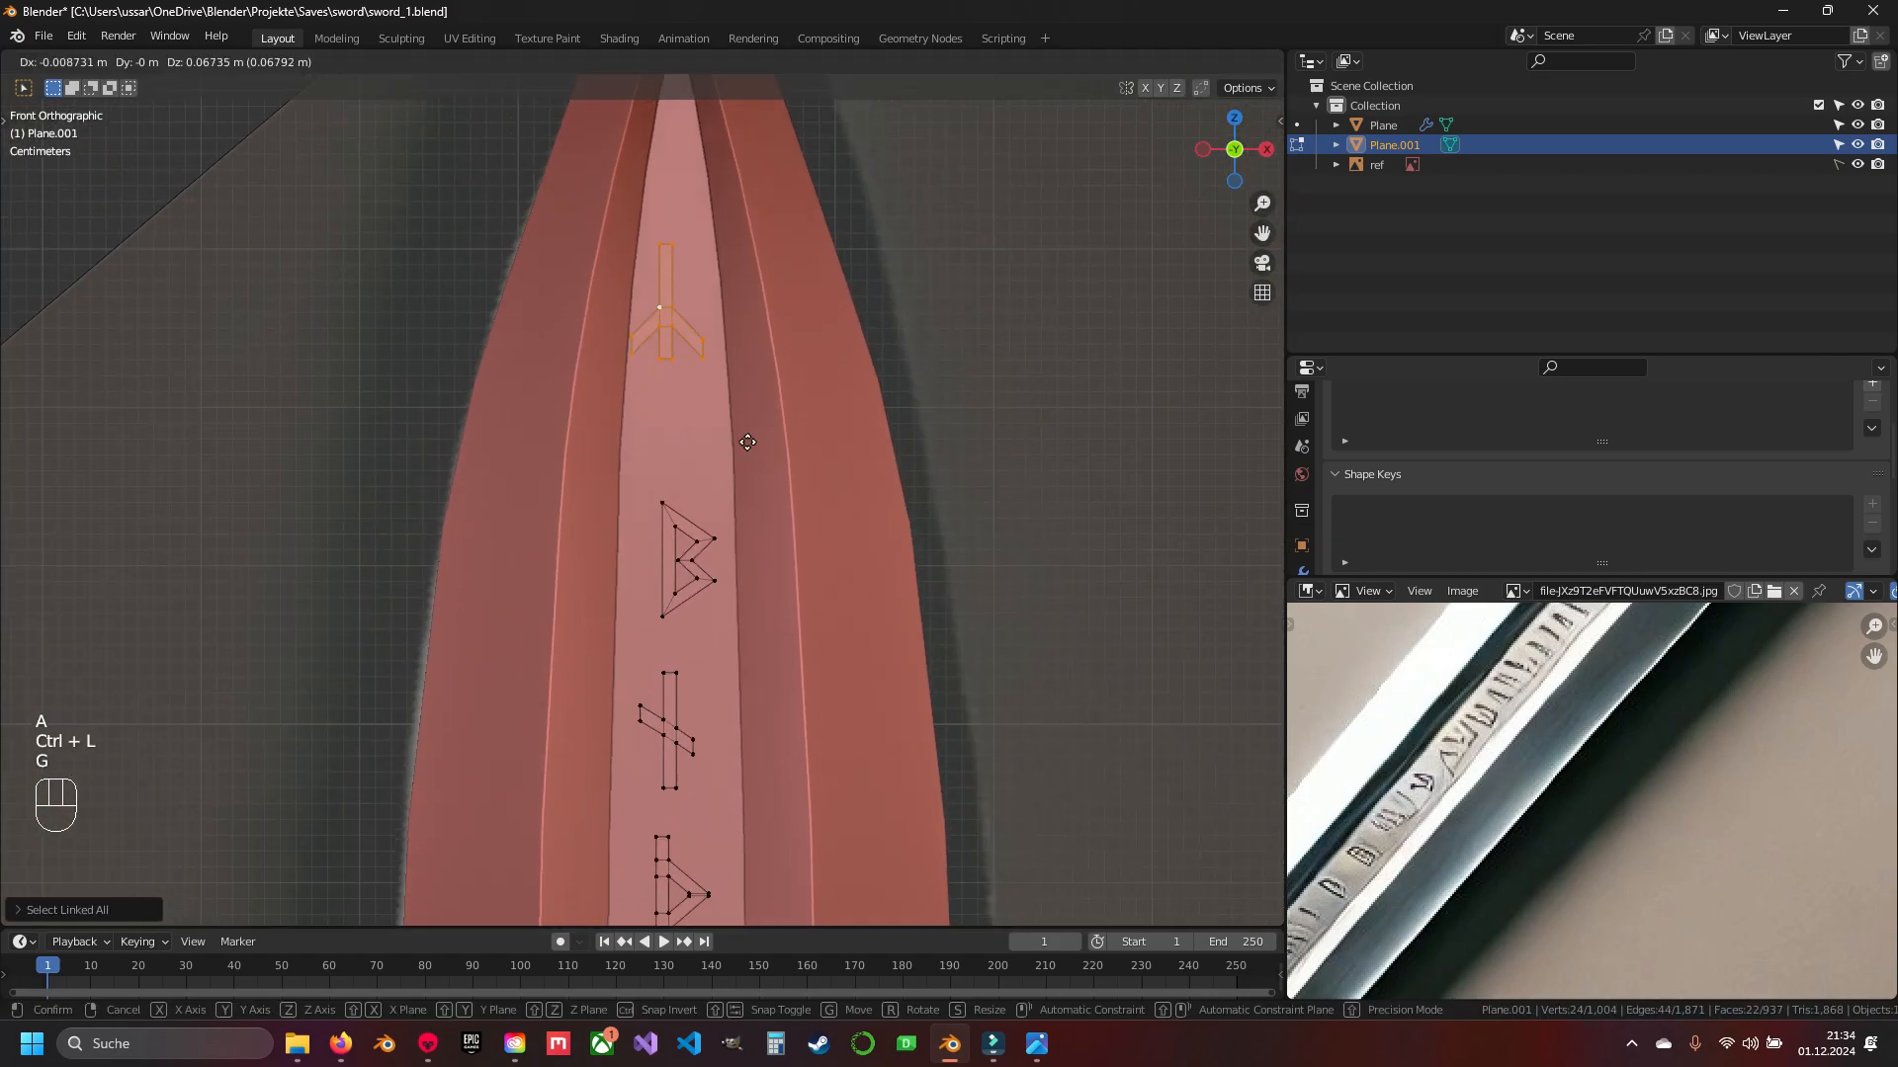
click(722, 586)
- Duplicate the slanted-stem rune and place the copy between the topmost downward-forked rune and the B-shaped rune
scroll(719, 569, down, 3)
key(ctrl+l)
key(g)
key(ctrl+l)
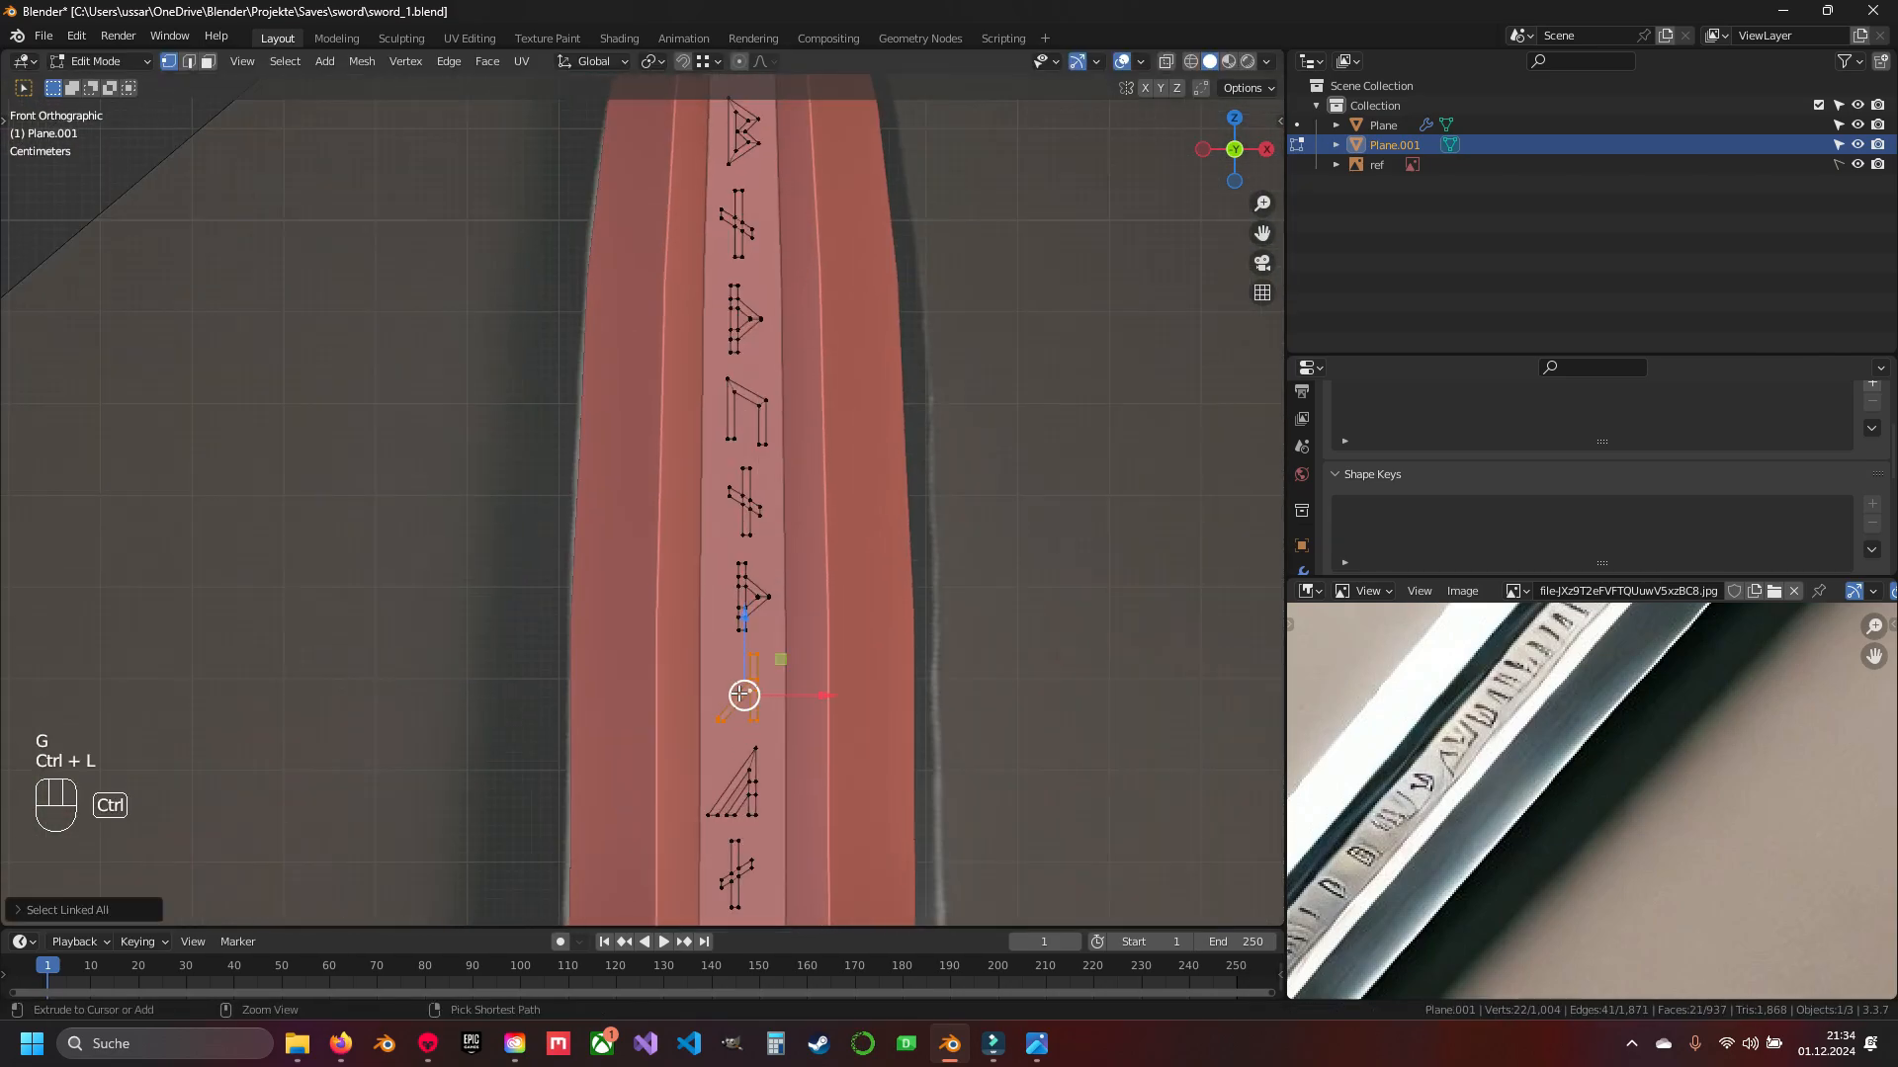
key(shift+d)
key(Escape)
shift+middle_drag(752, 232, 687, 659)
key(g)
click(679, 566)
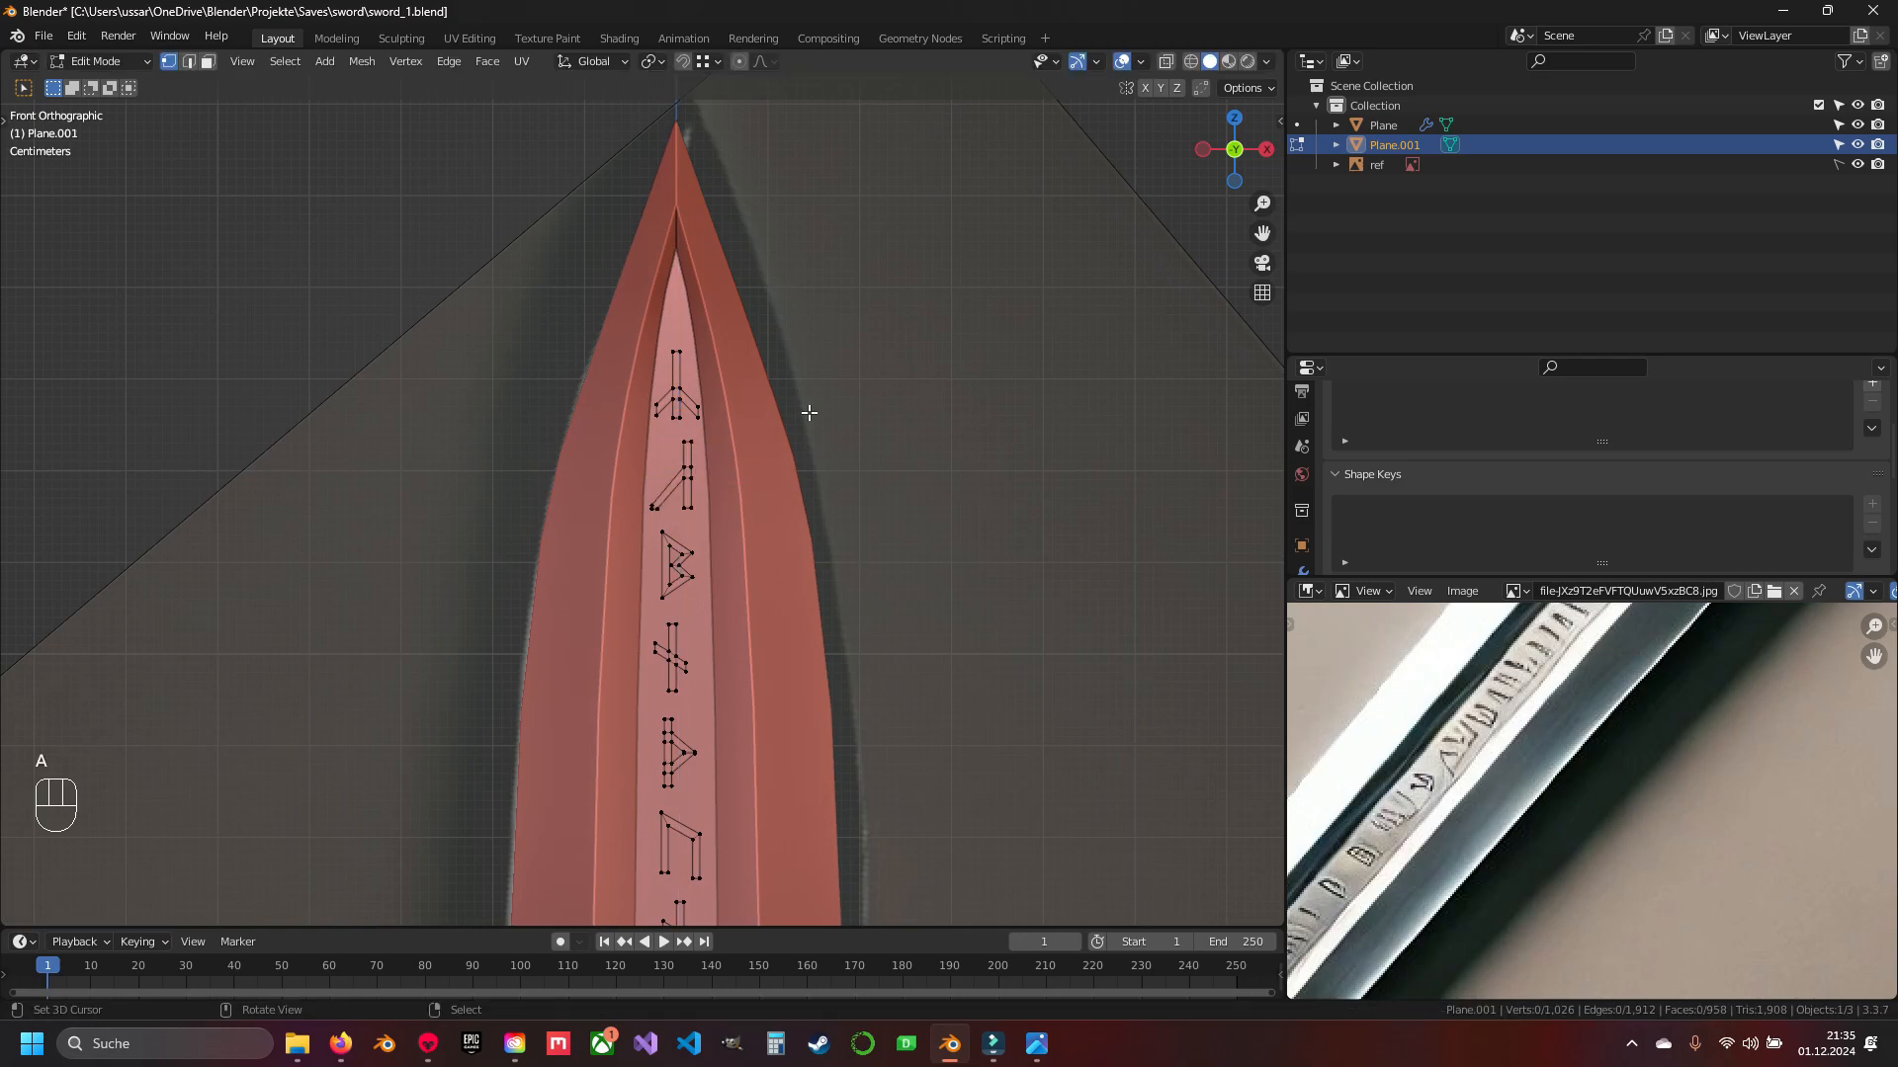
- Check the rune row in wireframe, leave Edit Mode and return to solid shading
scroll(802, 412, down, 3)
shift+middle_drag(764, 613, 754, 441)
key(z)
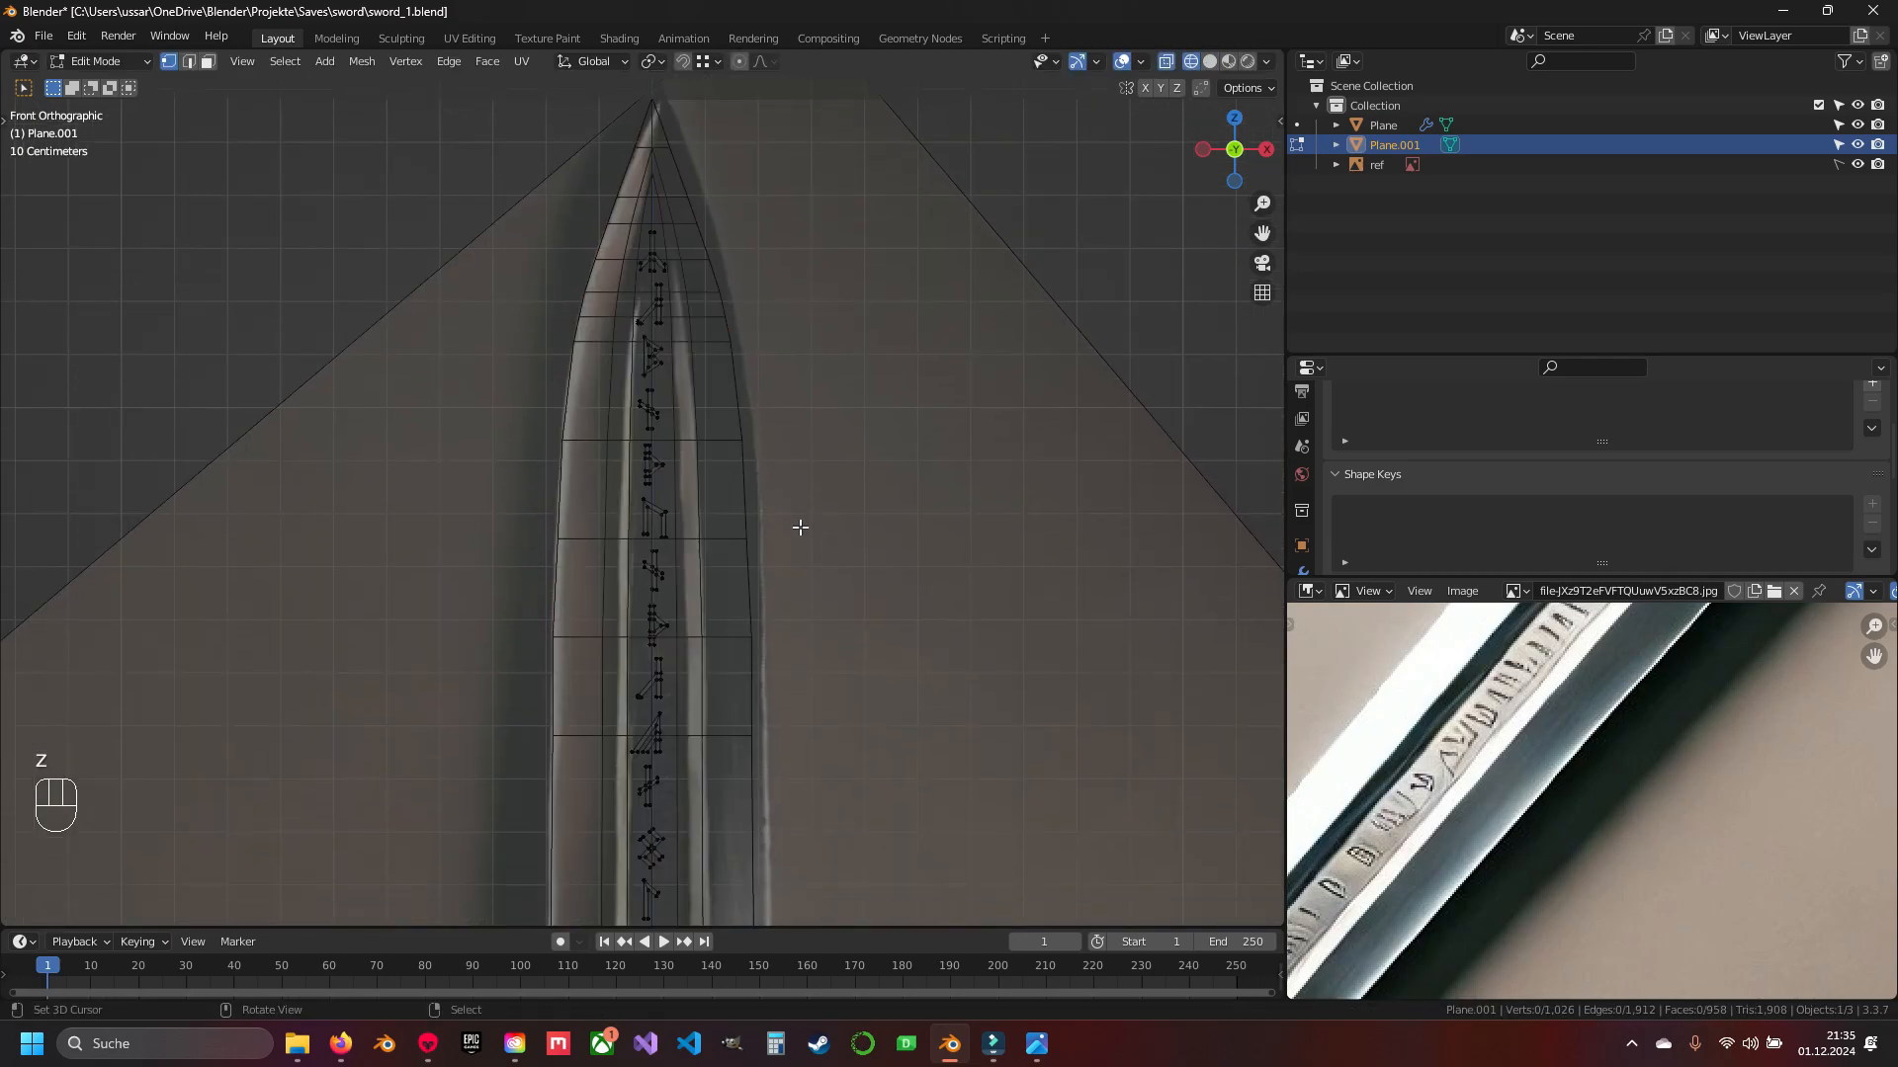
key(Tab)
key(z)
- Examine the complete rune row along the blade's groove from an angled view and close up
scroll(791, 533, down, 5)
shift+middle_drag(796, 673, 777, 447)
key(a)
shift+middle_drag(741, 514, 722, 222)
middle_drag(631, 587, 621, 515)
shift+middle_drag(640, 255, 631, 593)
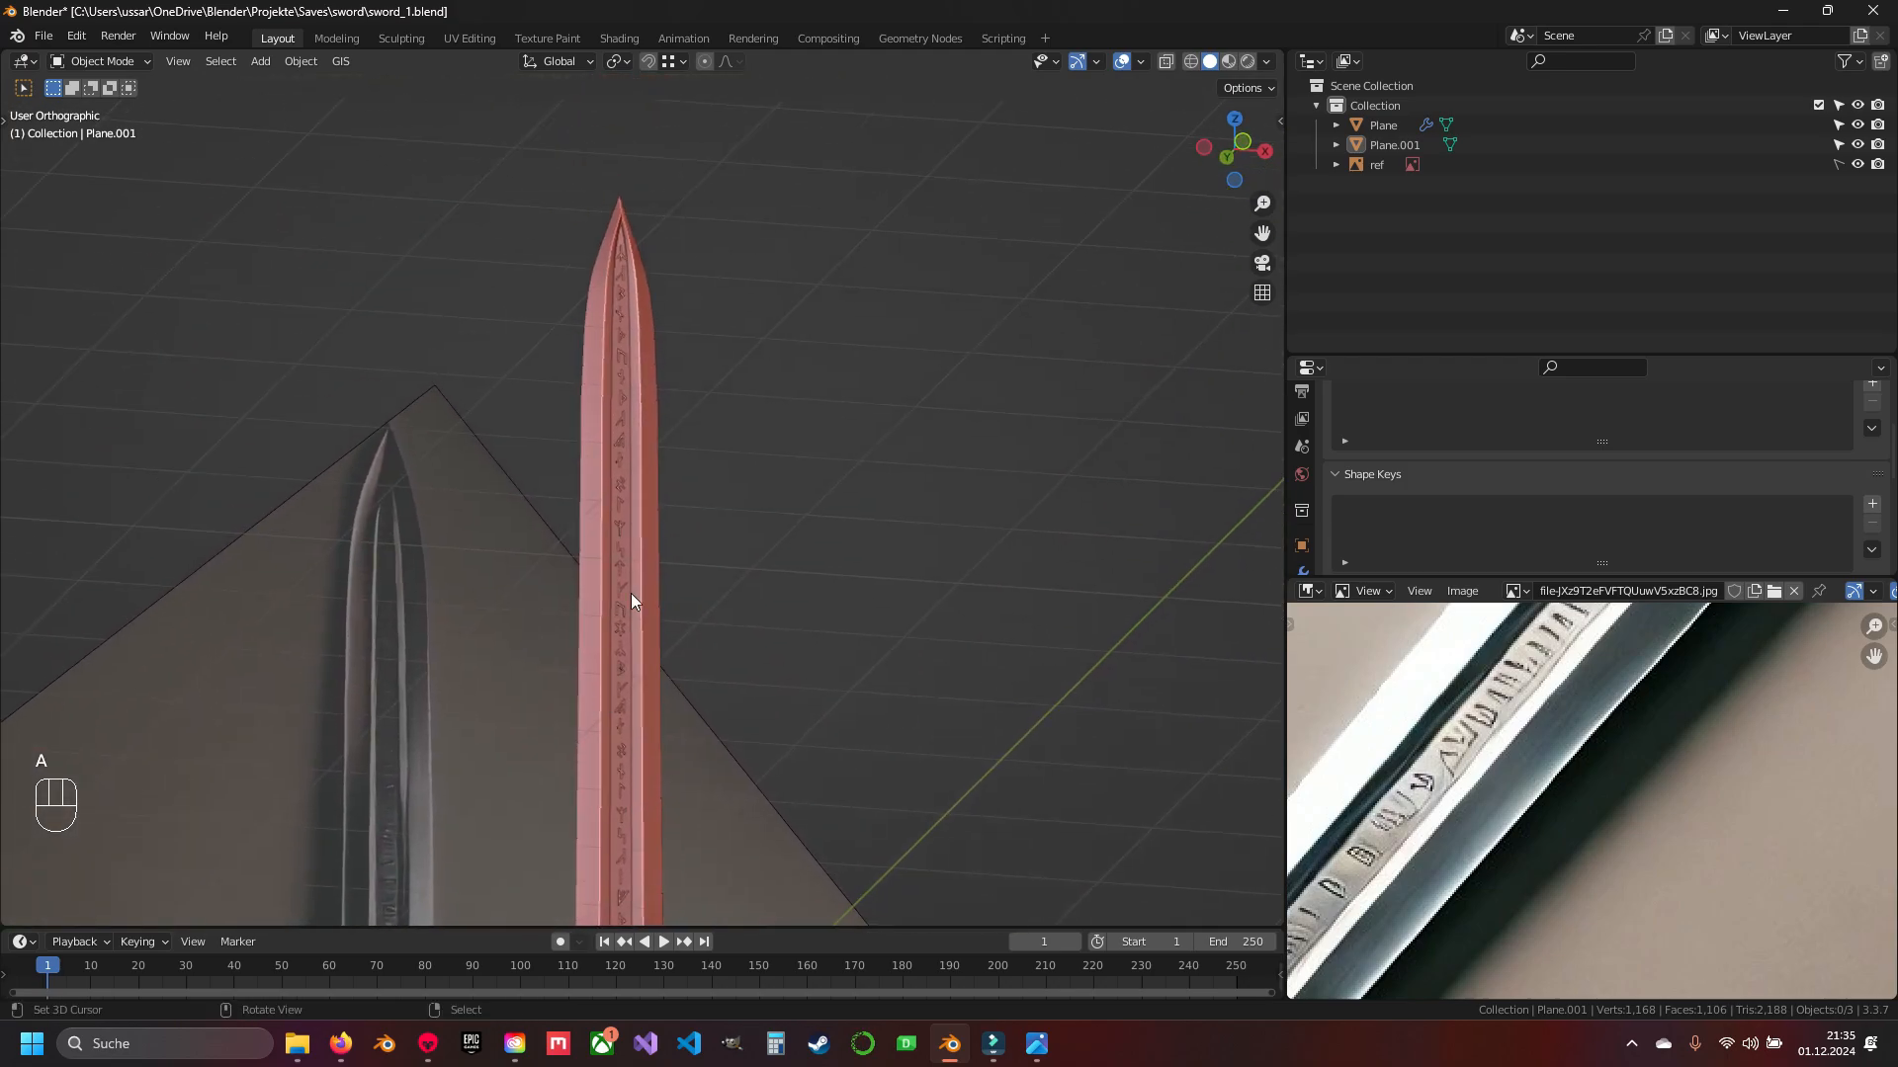
scroll(615, 474, up, 6)
shift+middle_drag(607, 417, 705, 666)
scroll(696, 577, down, 3)
middle_drag(696, 578, 702, 629)
scroll(701, 629, up, 5)
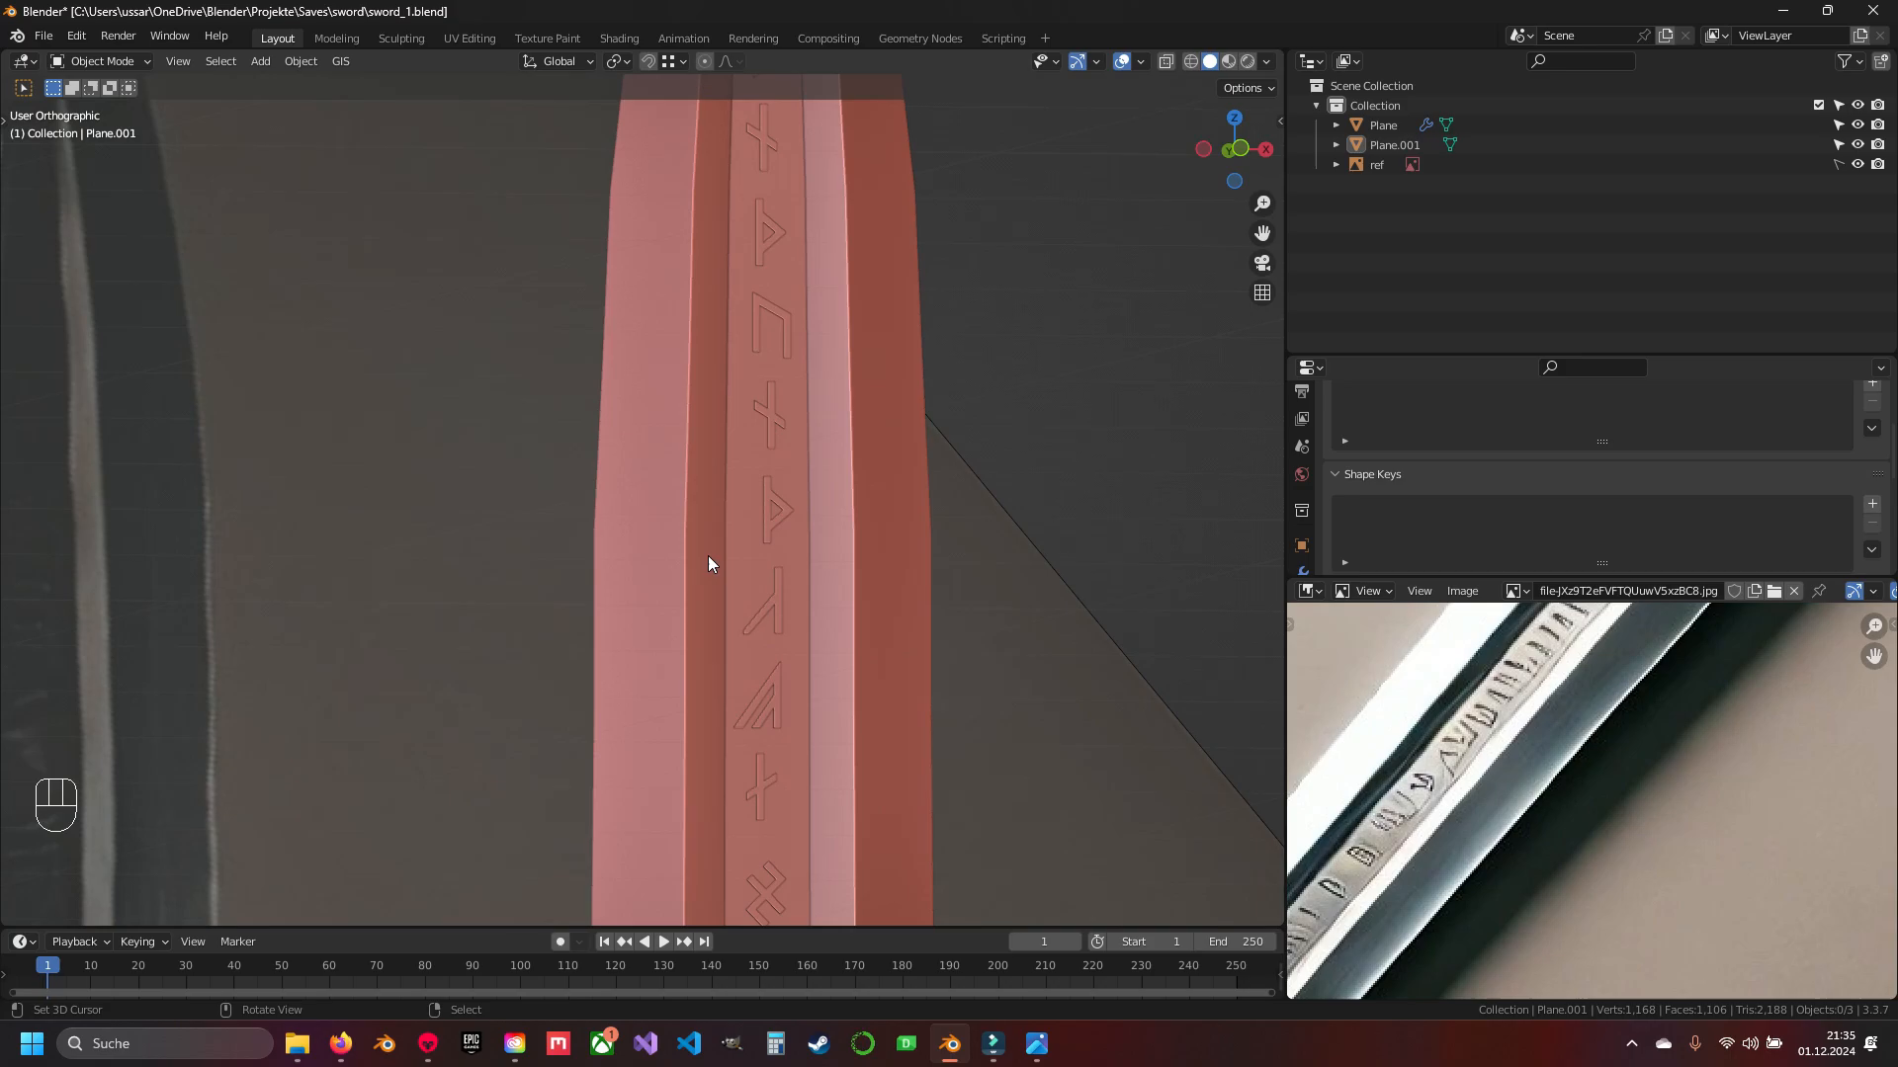
- Add a Mirror modifier to the rune object and set it to mirror across the Y axis only
right_click(771, 502)
middle_drag(919, 530, 842, 478)
scroll(816, 554, down, 5)
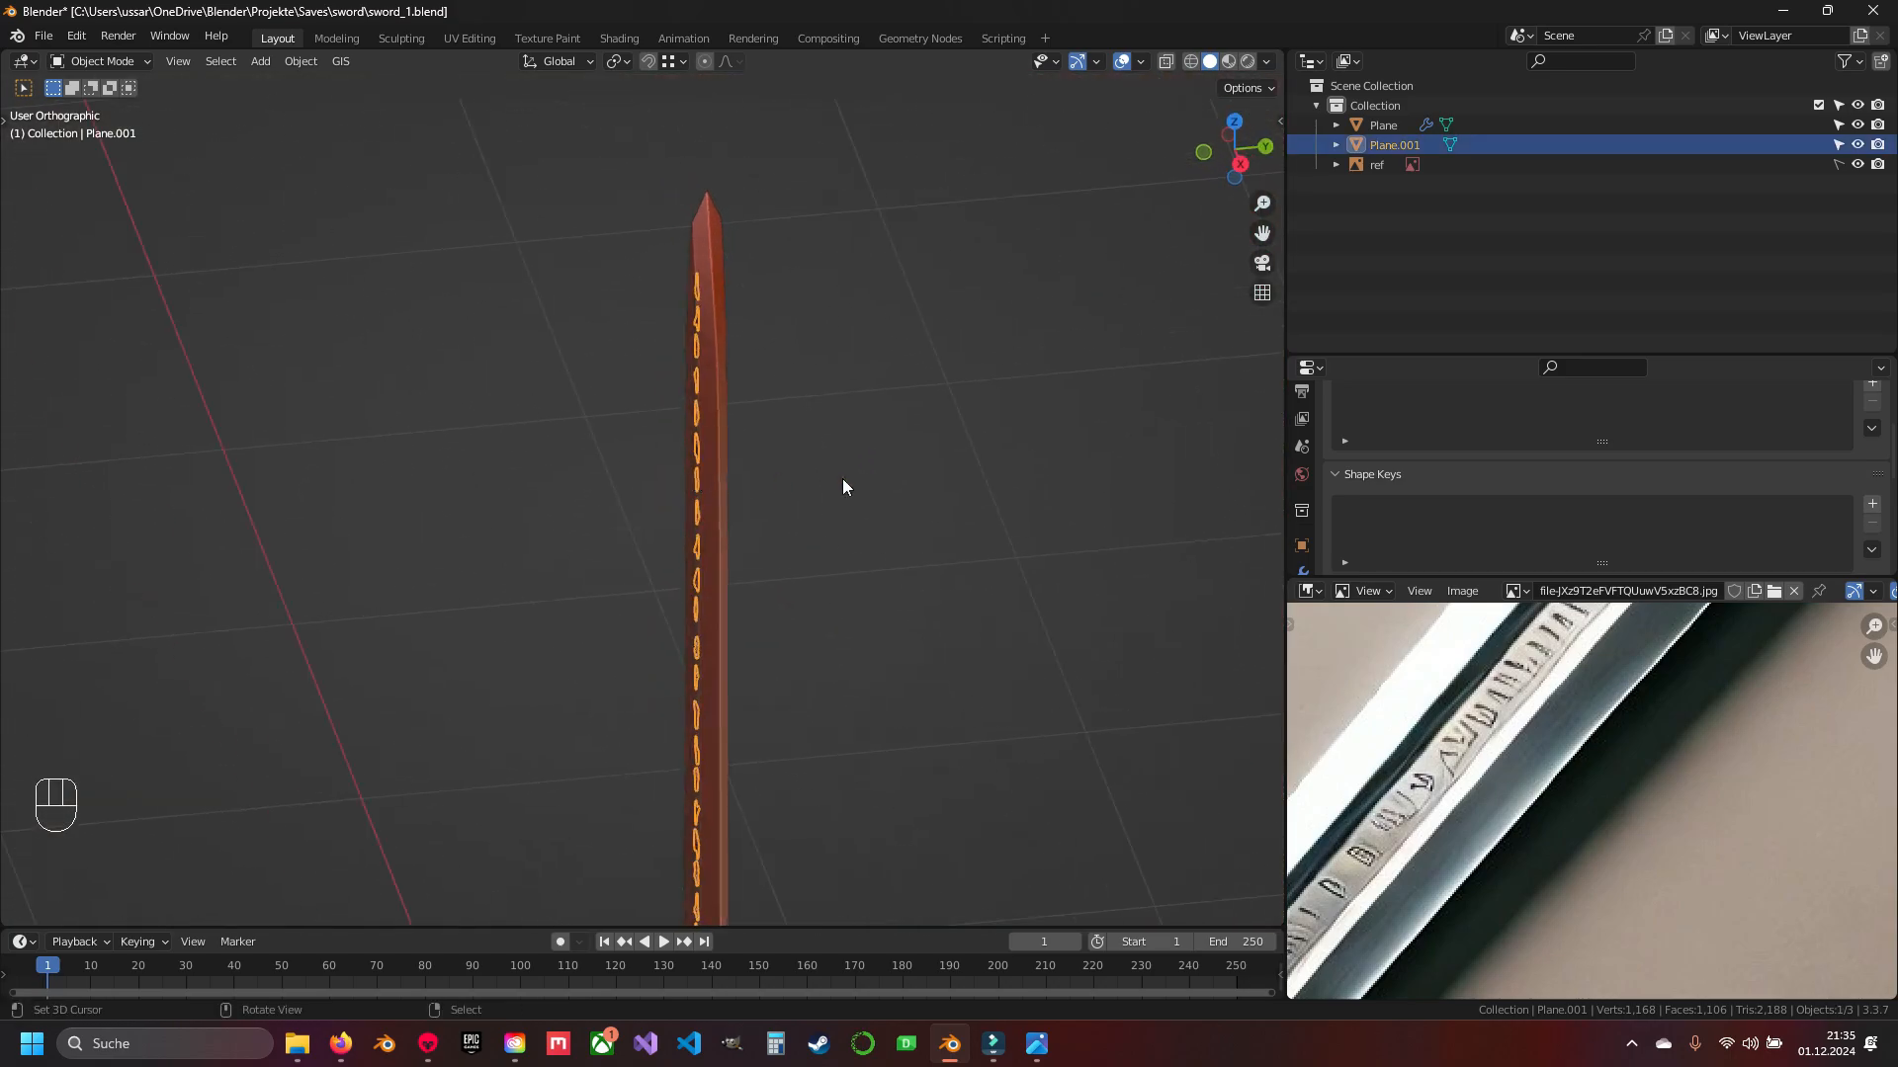
click(1303, 497)
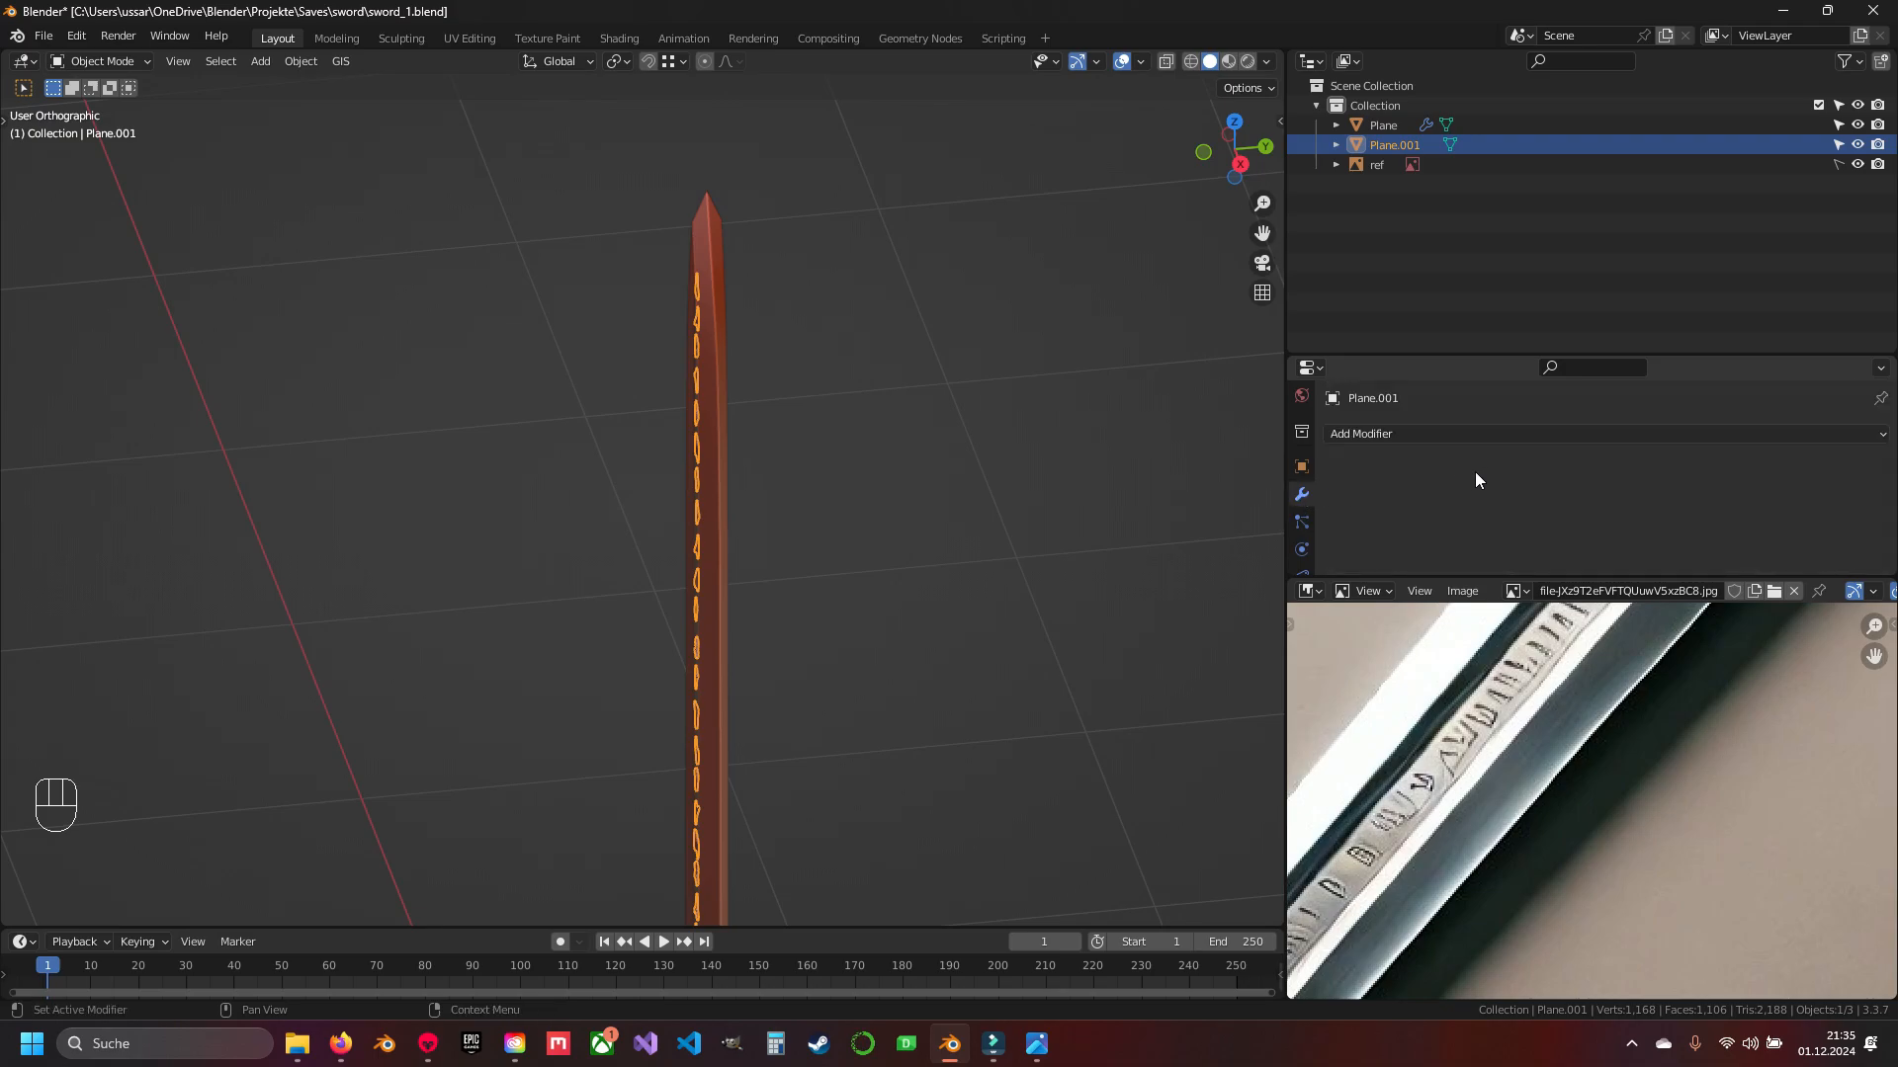
click(1444, 435)
click(1481, 725)
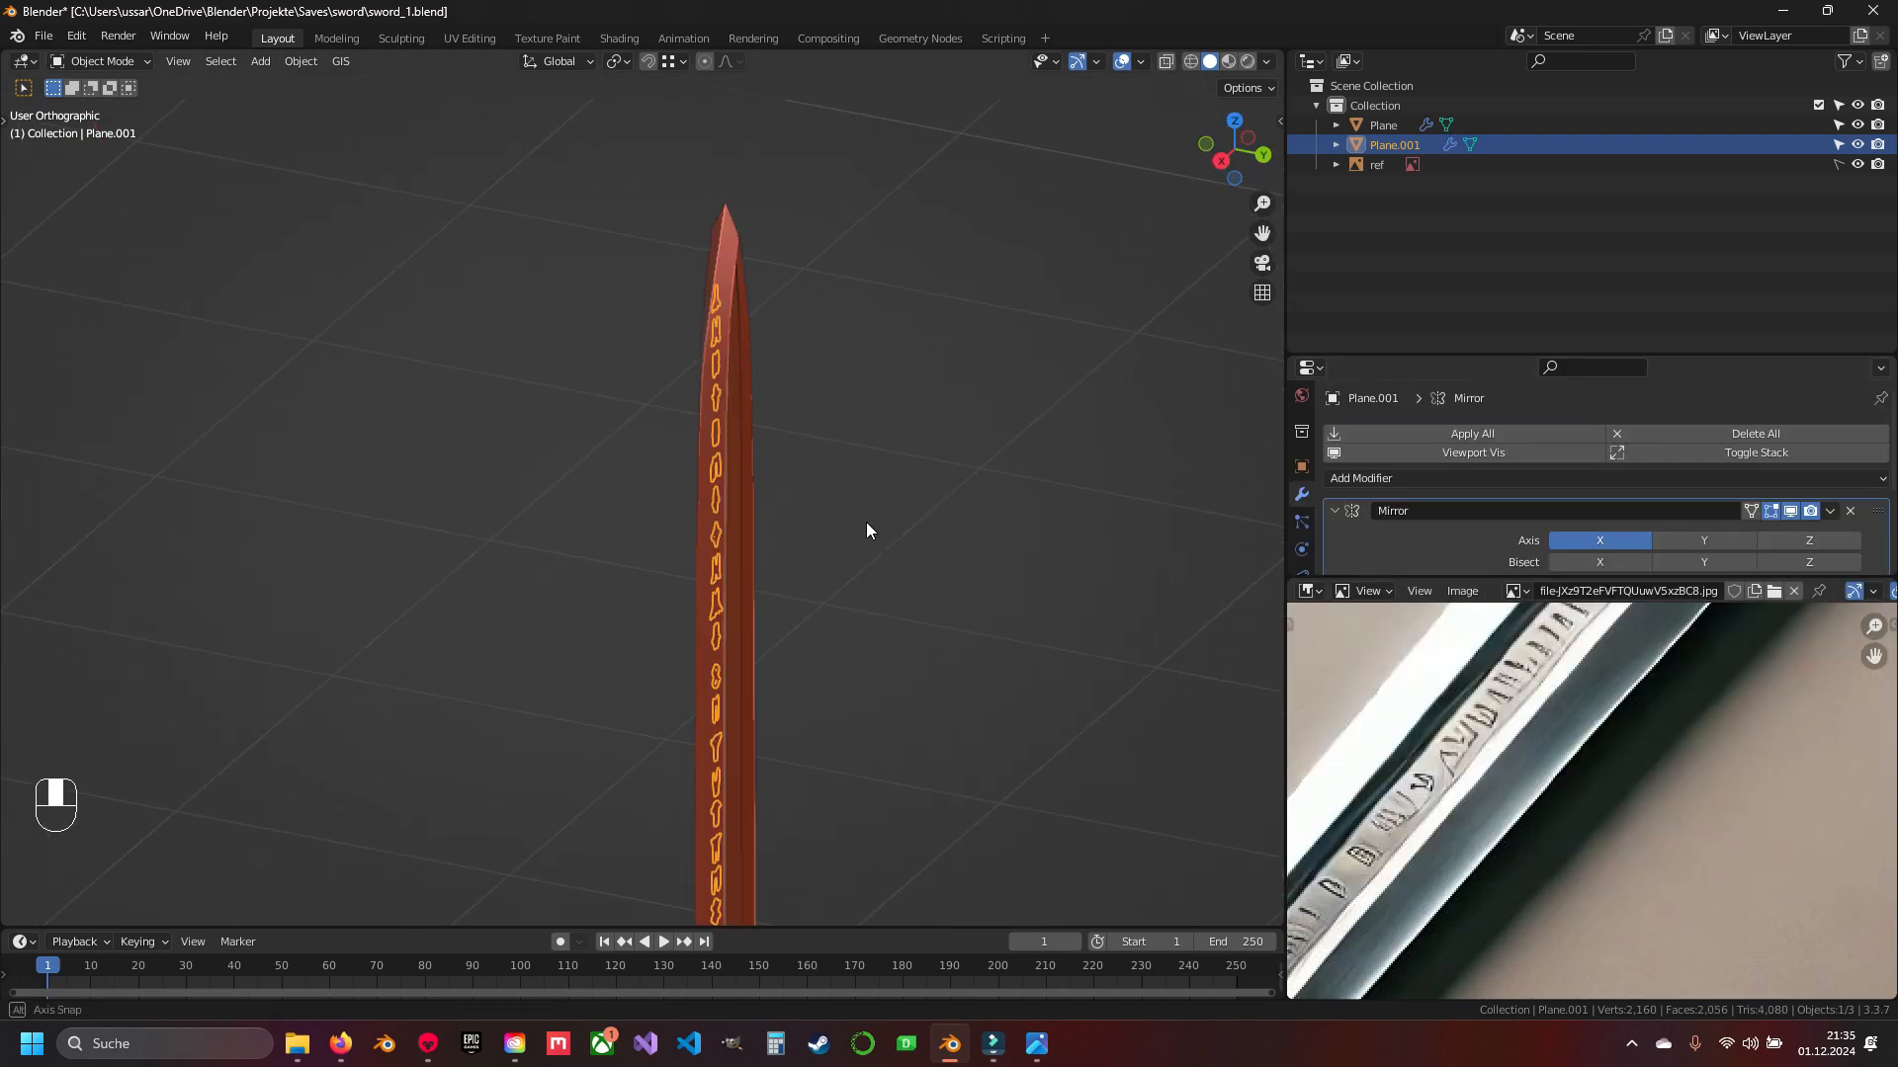
middle_drag(868, 530, 849, 442)
click(1622, 541)
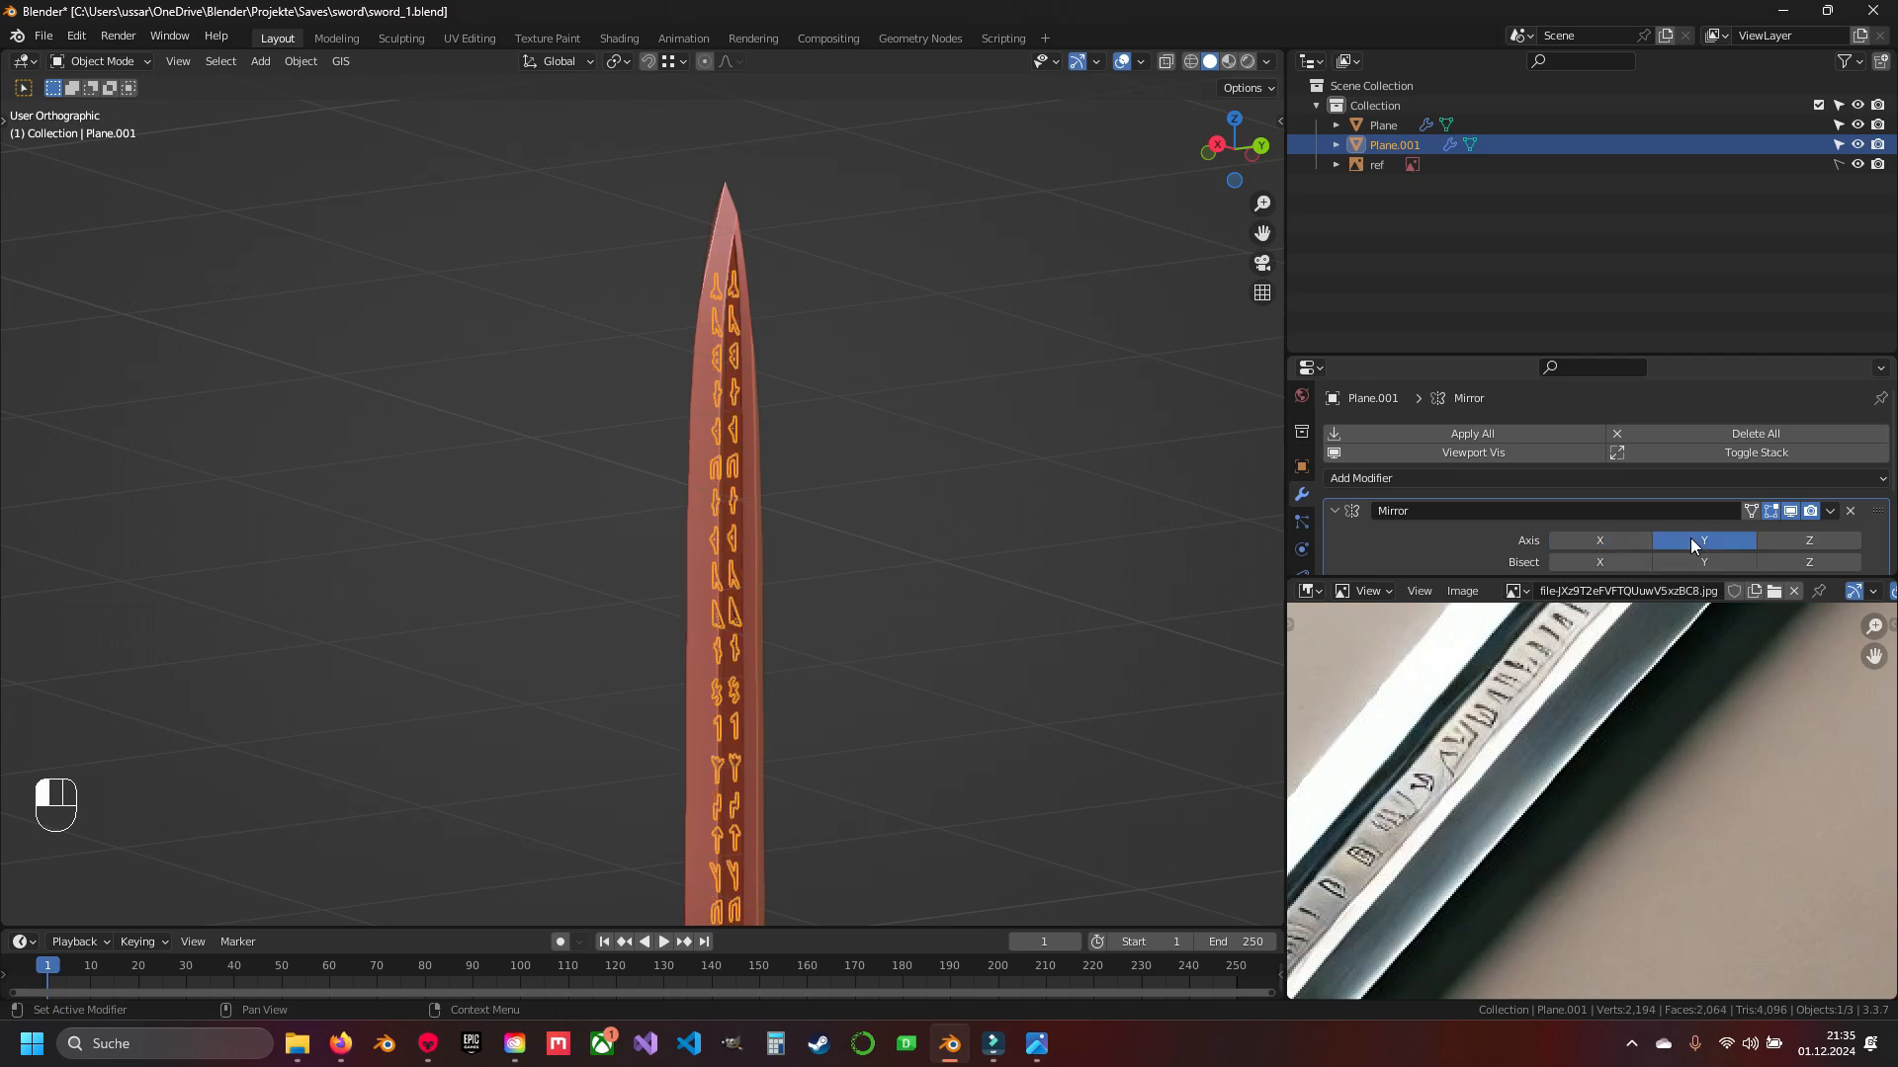
- Examine the mirrored runes on the blade's opposite side, and select the blade to check its mesh in Edit Mode
middle_drag(954, 483, 890, 398)
key(a)
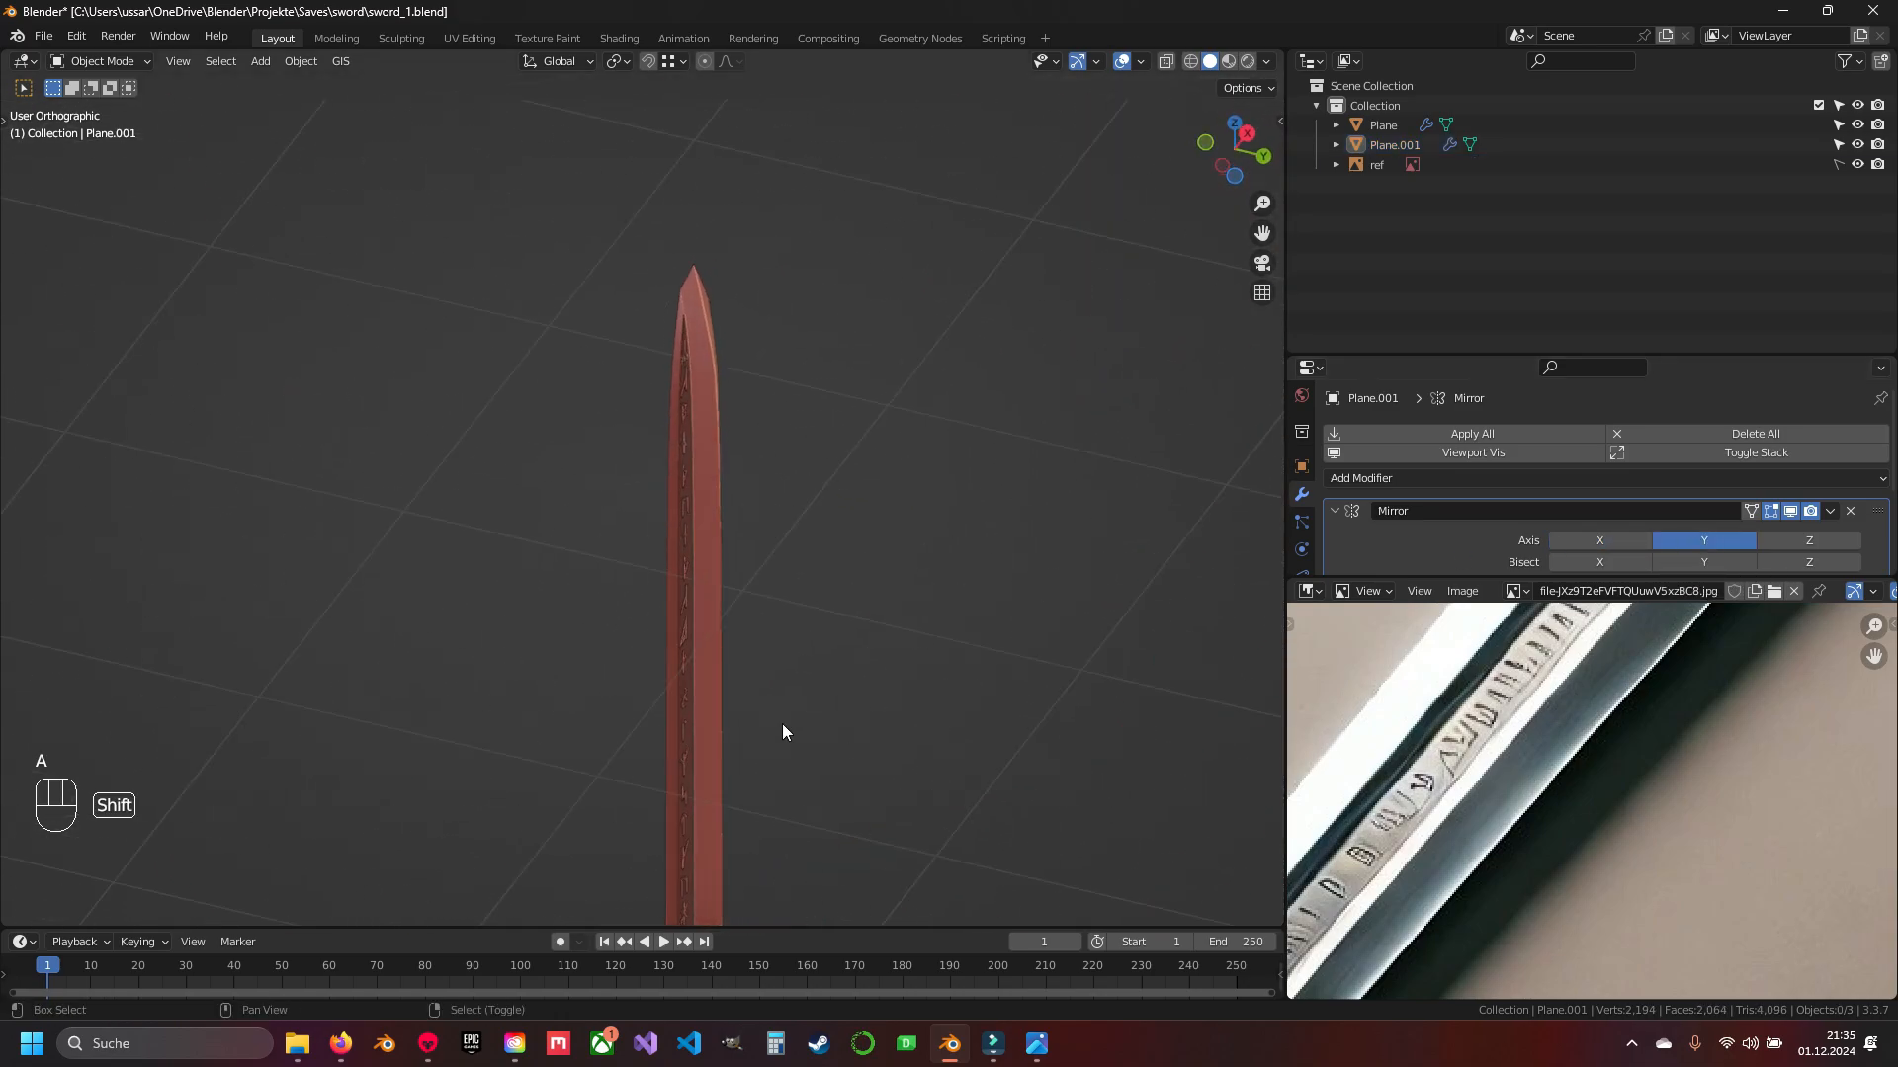
shift+middle_drag(781, 723, 754, 296)
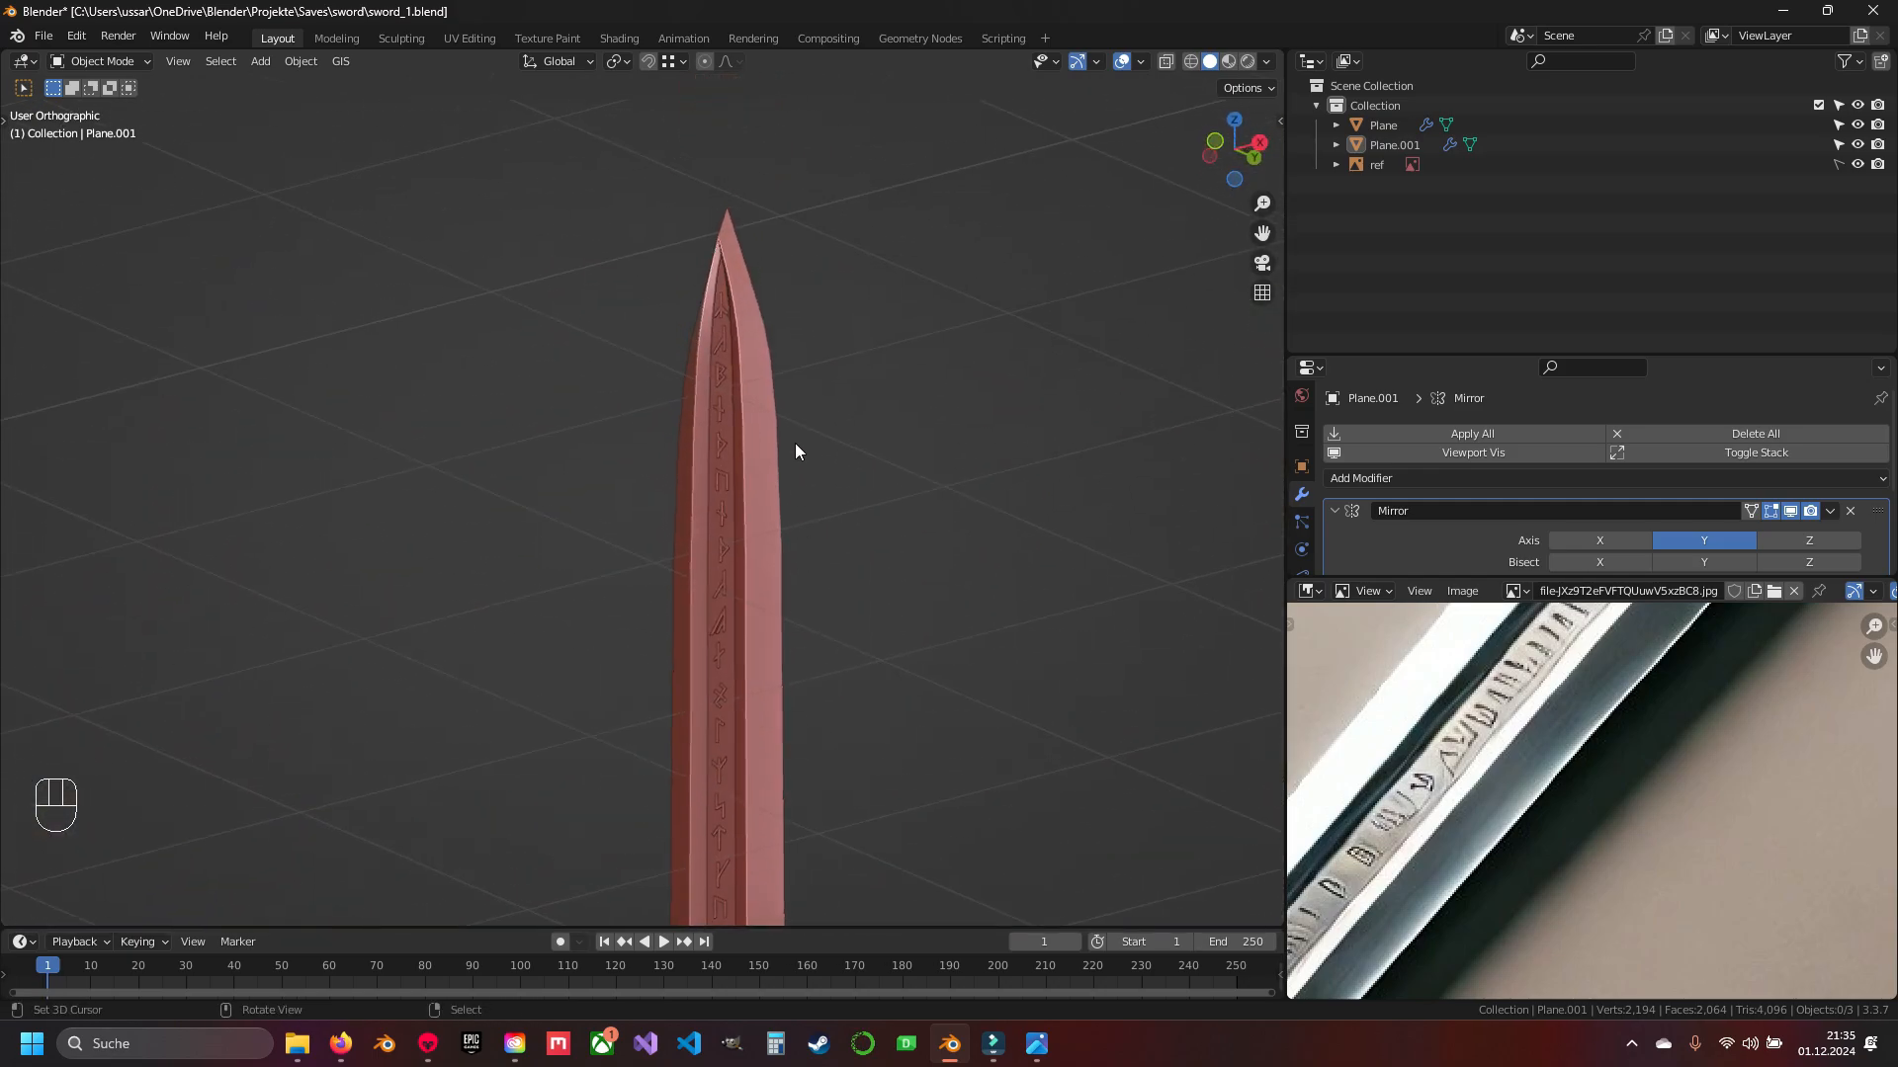
right_click(583, 509)
key(Tab)
key(a)
key(Tab)
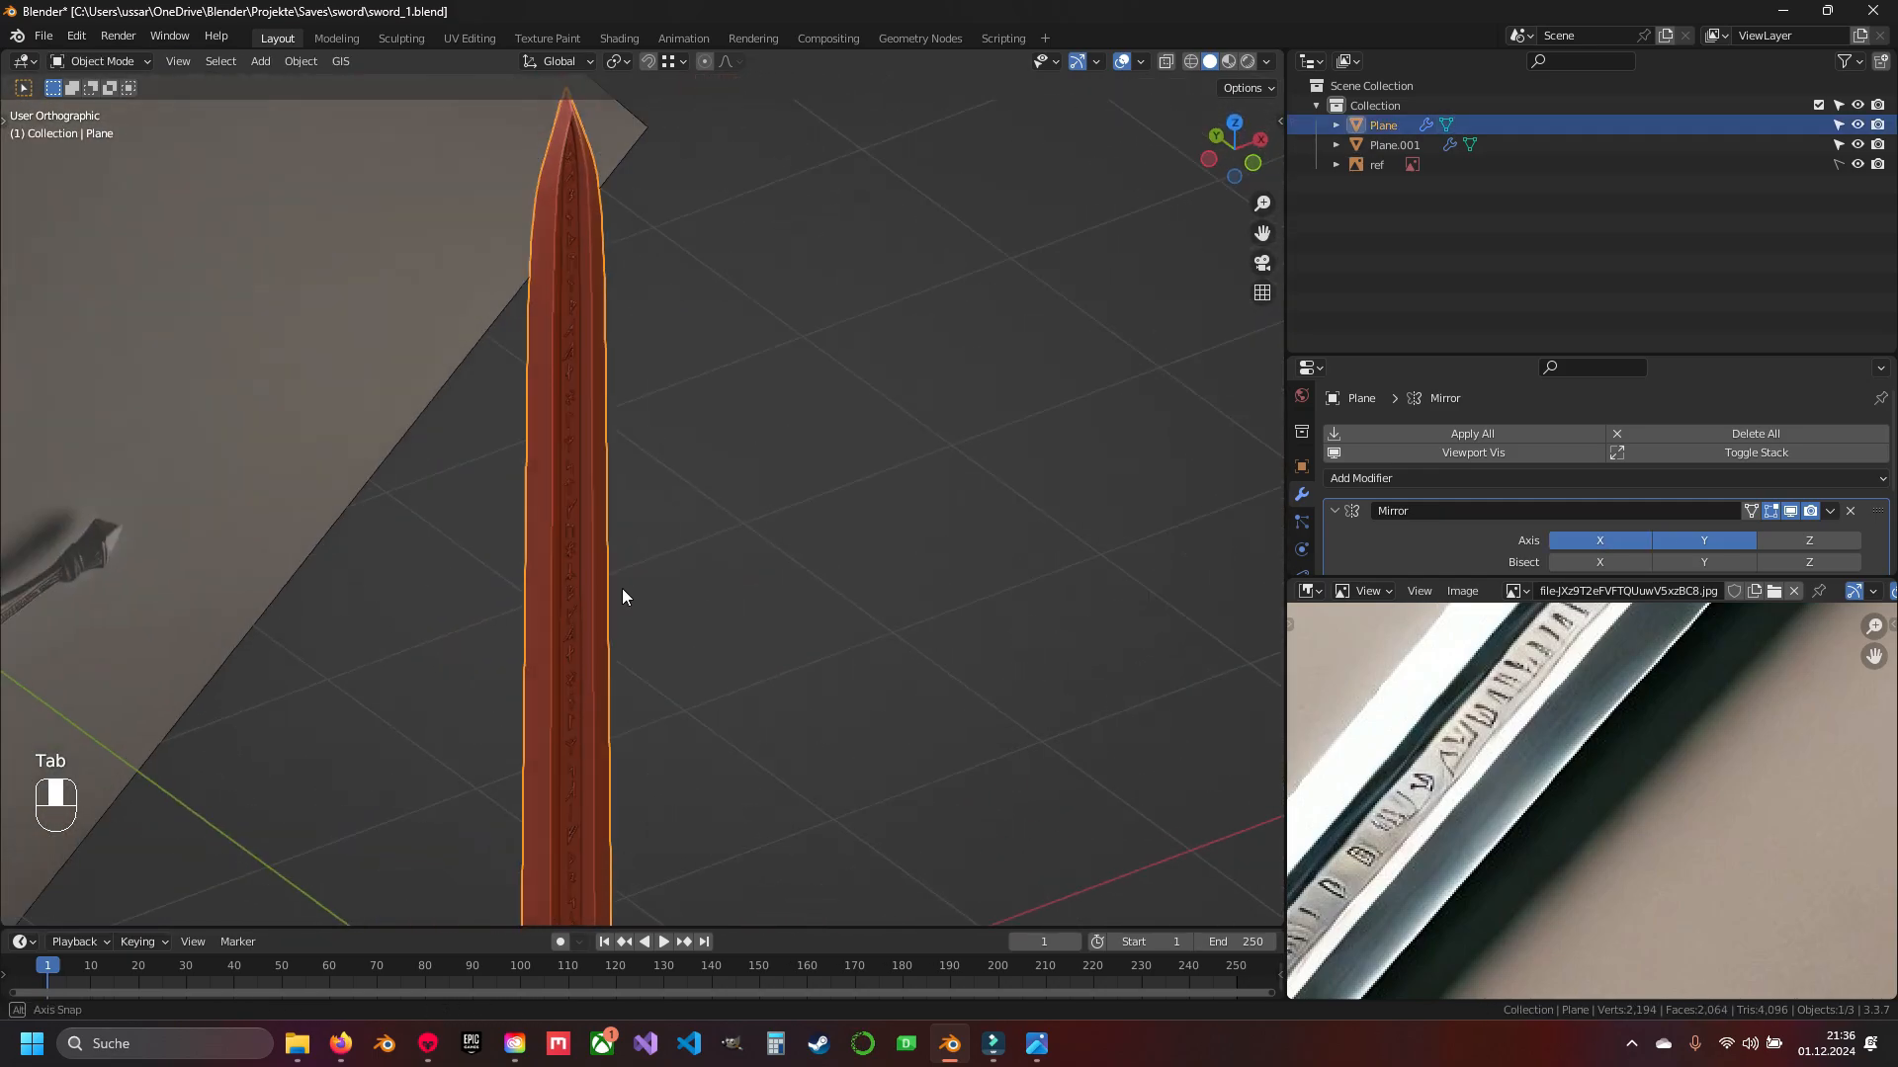